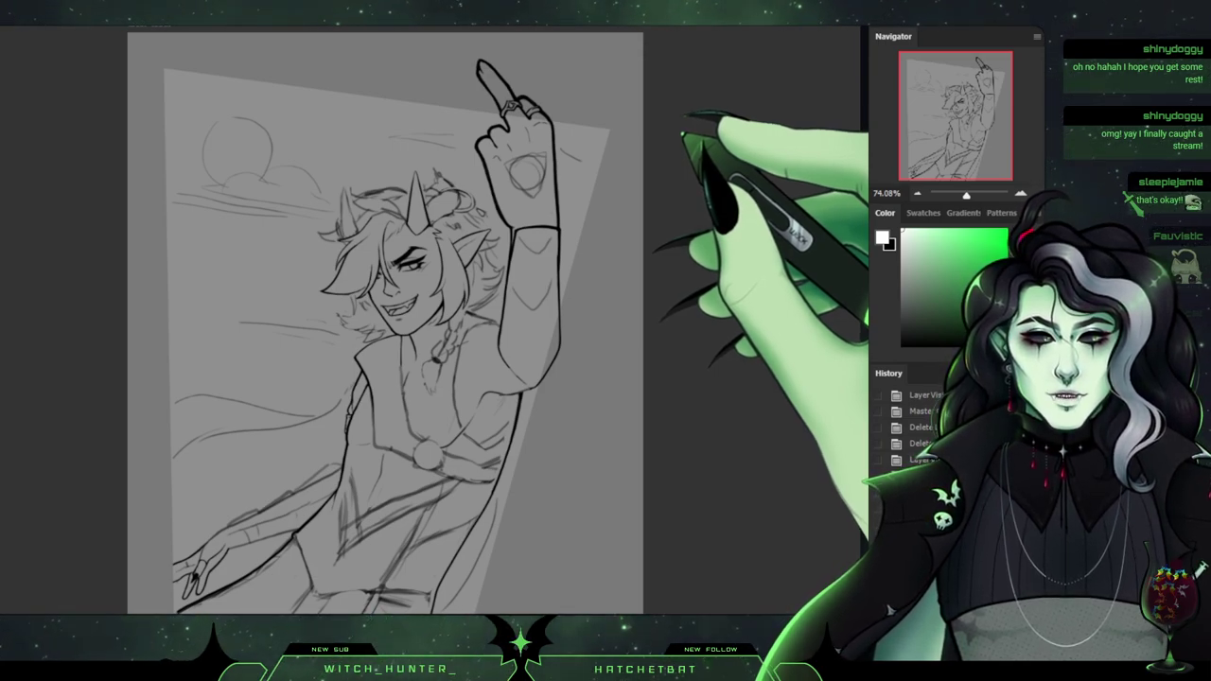
# Examine the inked figure's face, horns, hair and raised hand against the rough sketch, both up close and as a whole.
pyautogui.scroll(-3, 430, 322)
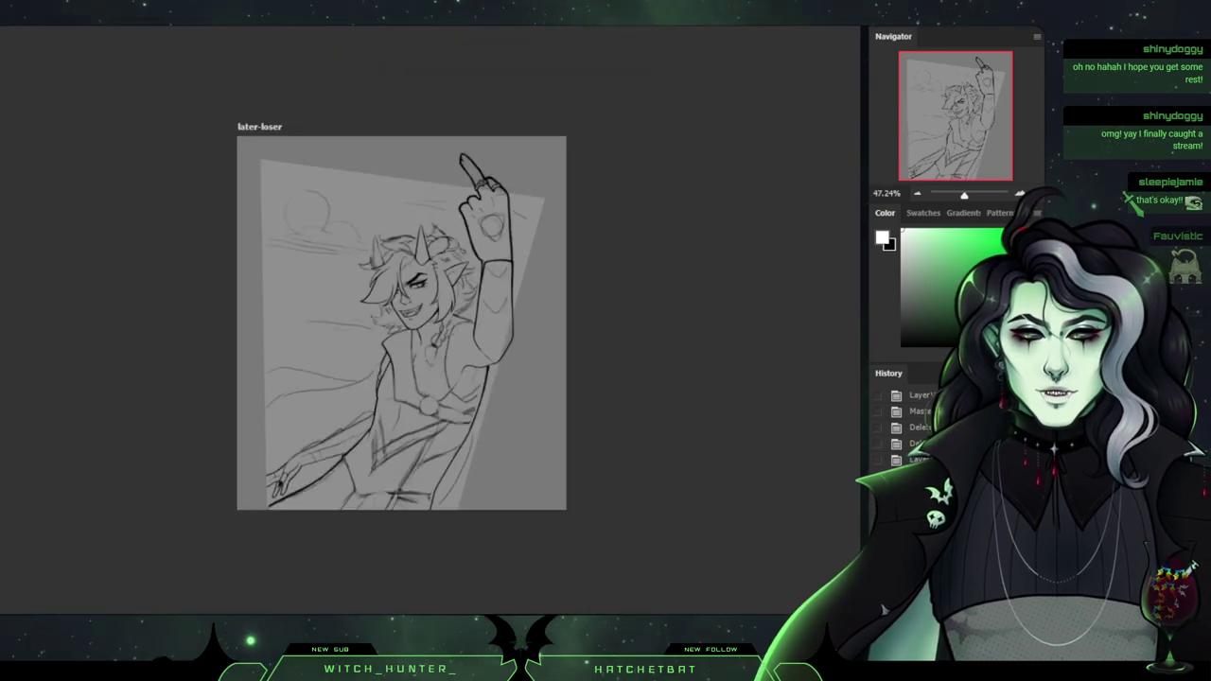
pyautogui.scroll(-3, 428, 320)
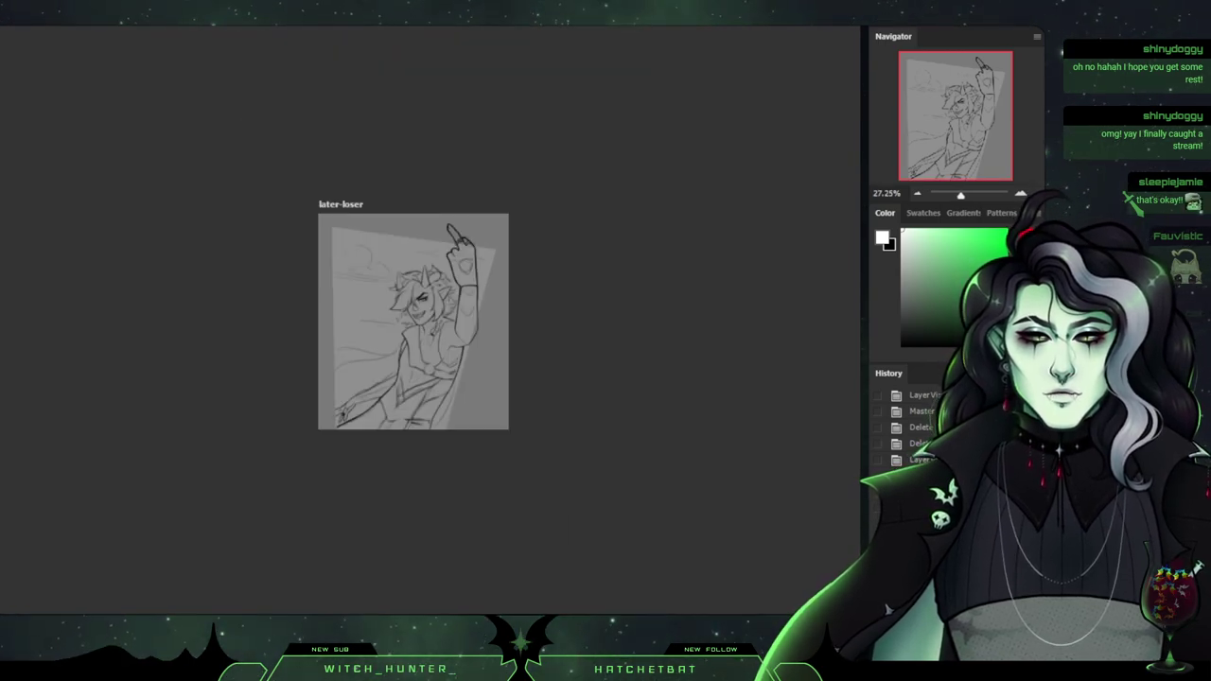
pyautogui.scroll(-3, 417, 322)
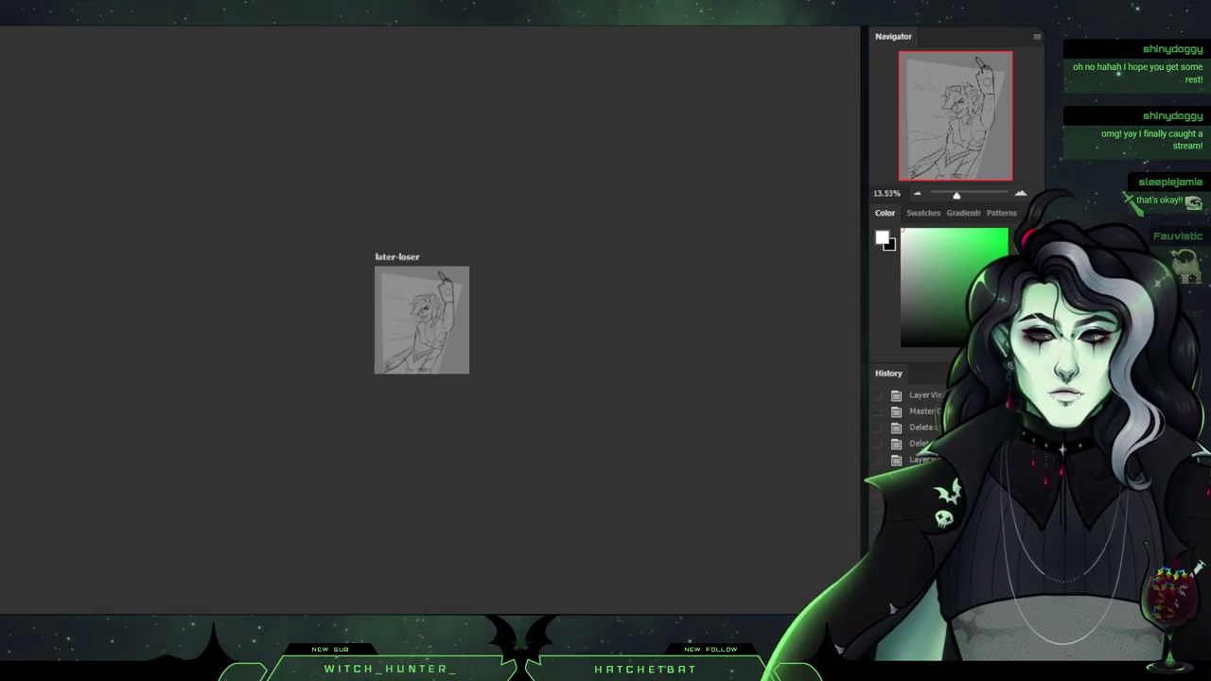
pyautogui.scroll(10, 429, 318)
pyautogui.scroll(-1, 435, 294)
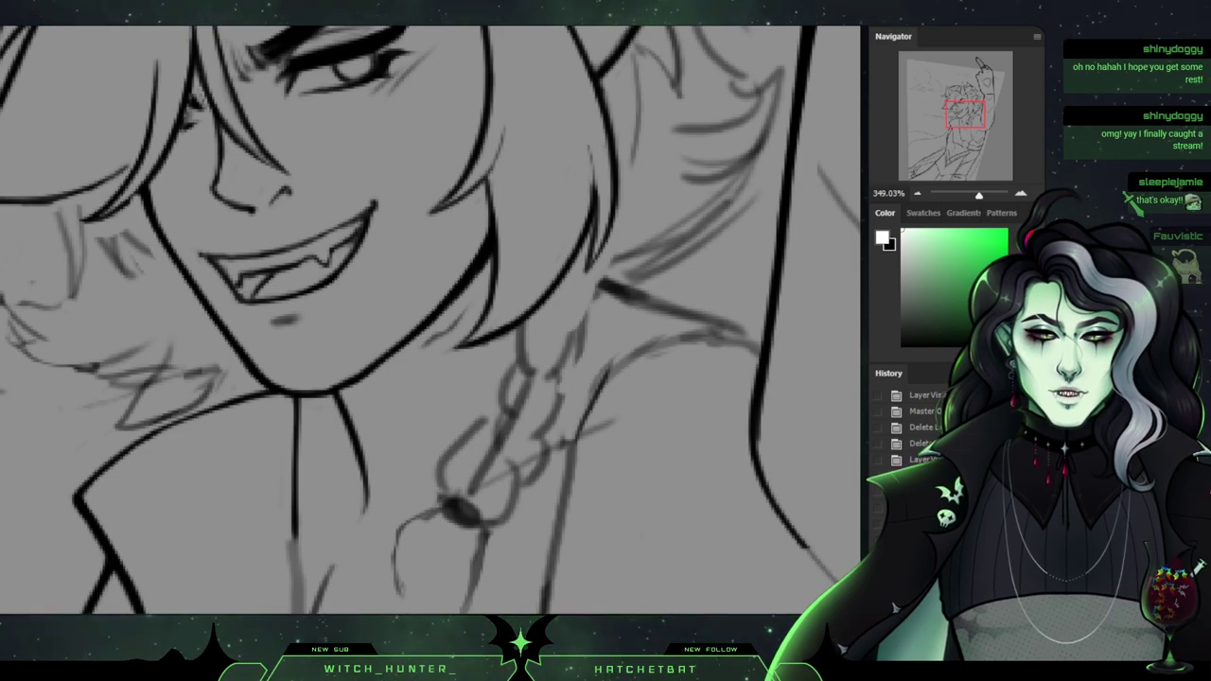
pyautogui.scroll(1, 419, 293)
pyautogui.moveTo(426, 113); pyautogui.dragTo(426, 589)
pyautogui.scroll(-5, 432, 318)
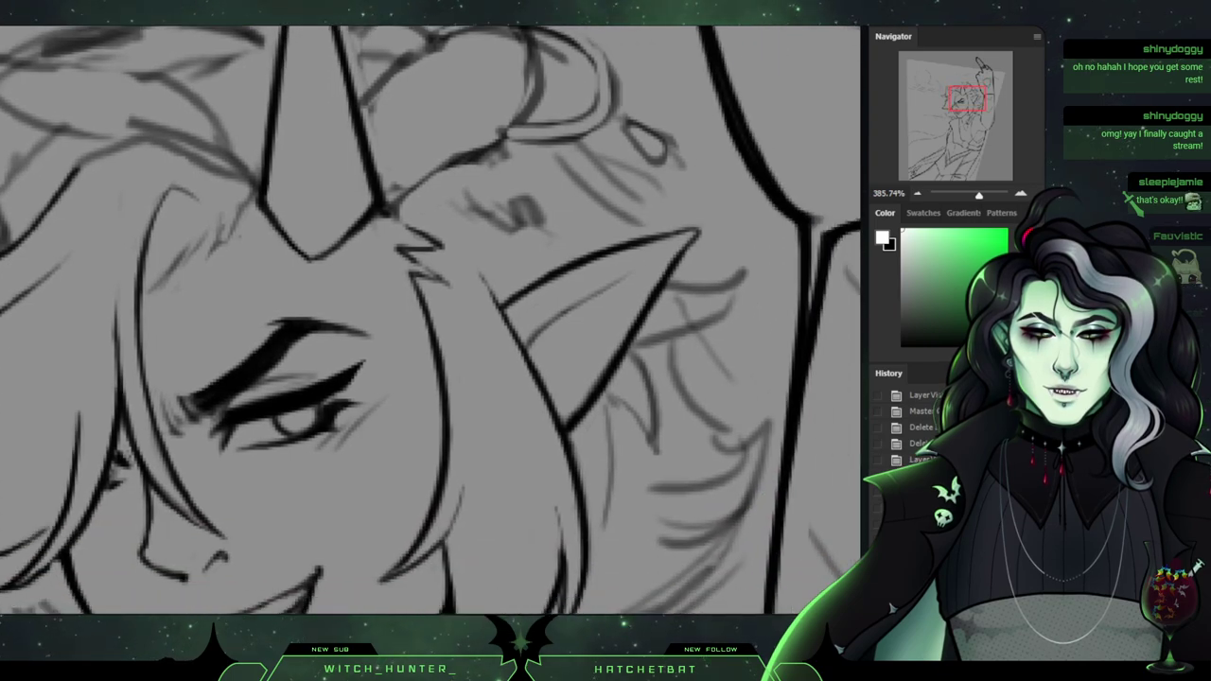
pyautogui.scroll(-3, 431, 317)
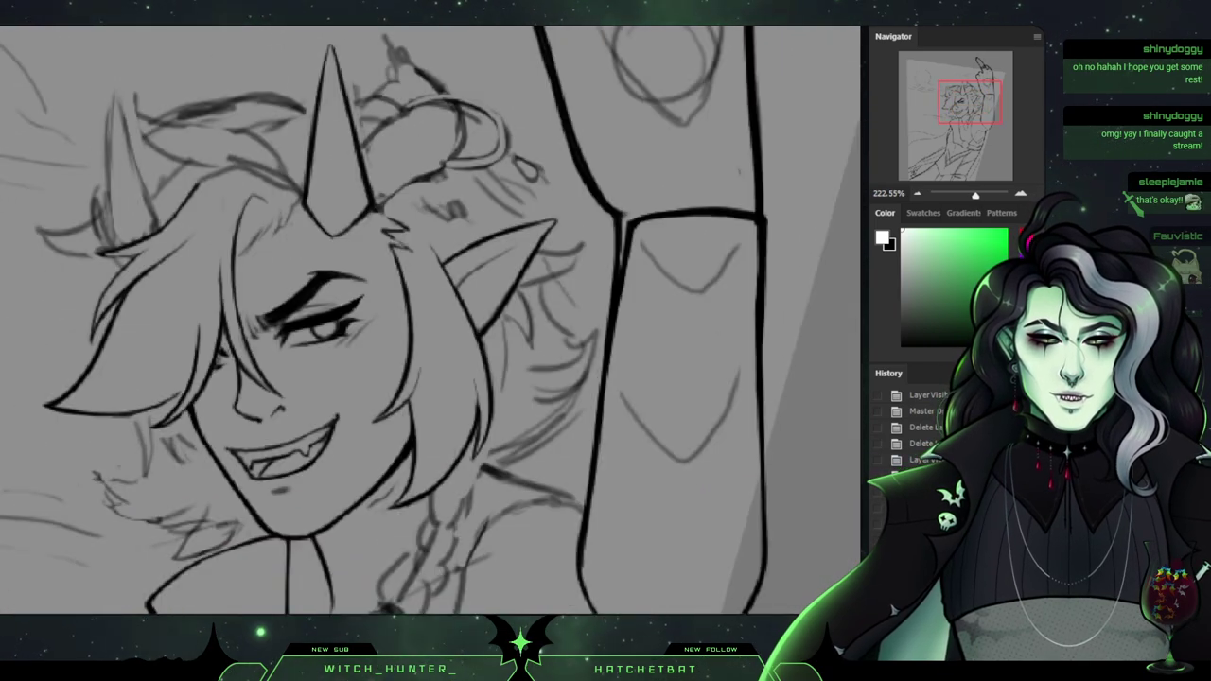
pyautogui.scroll(5, 431, 318)
pyautogui.moveTo(430, 318); pyautogui.dragTo(488, 241)
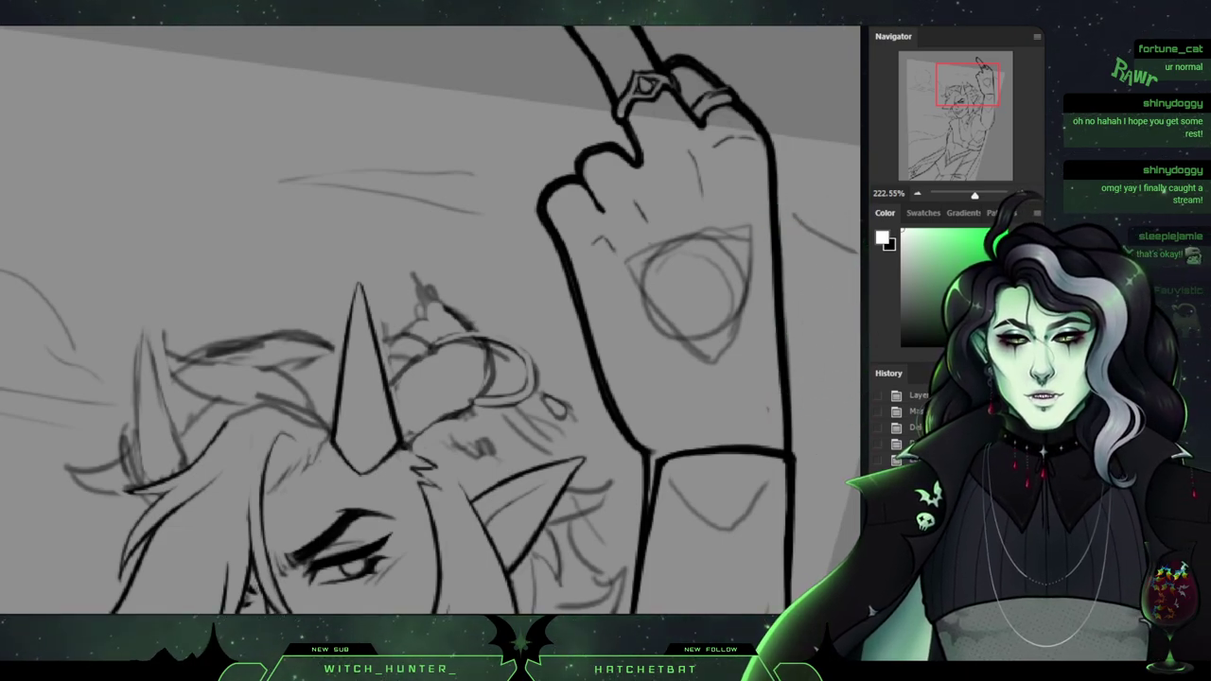
pyautogui.moveTo(430, 318); pyautogui.dragTo(563, 280)
pyautogui.scroll(-5, 430, 318)
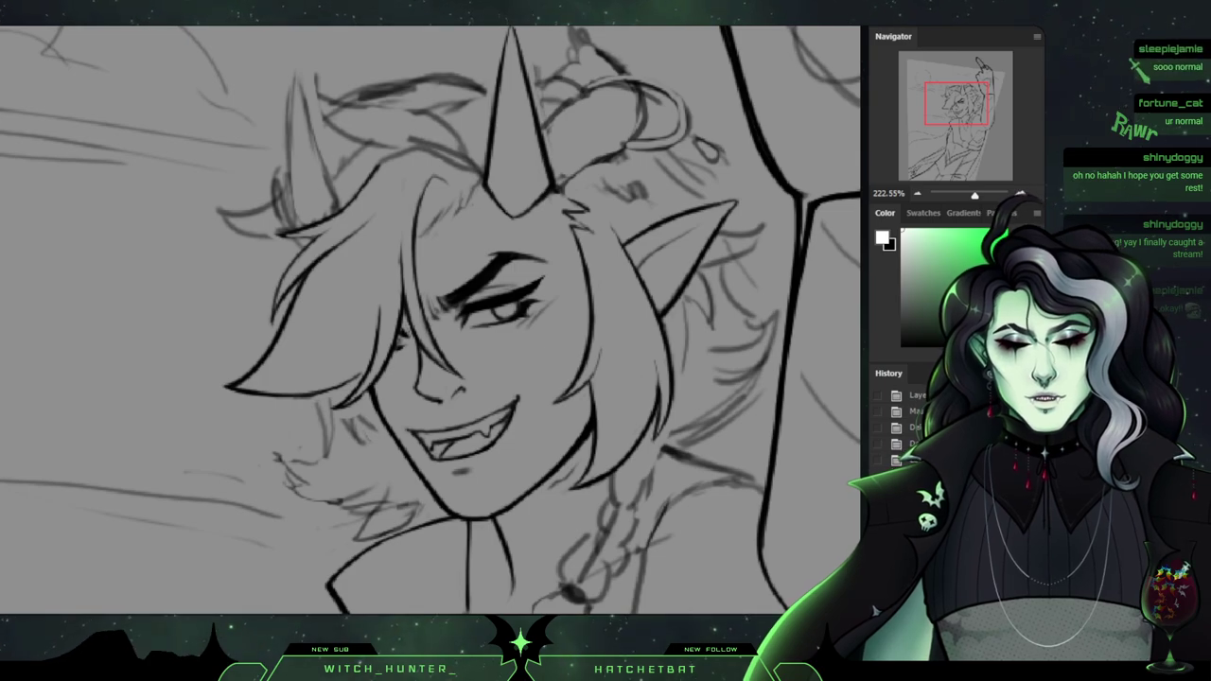
pyautogui.moveTo(473, 322); pyautogui.dragTo(416, 312)
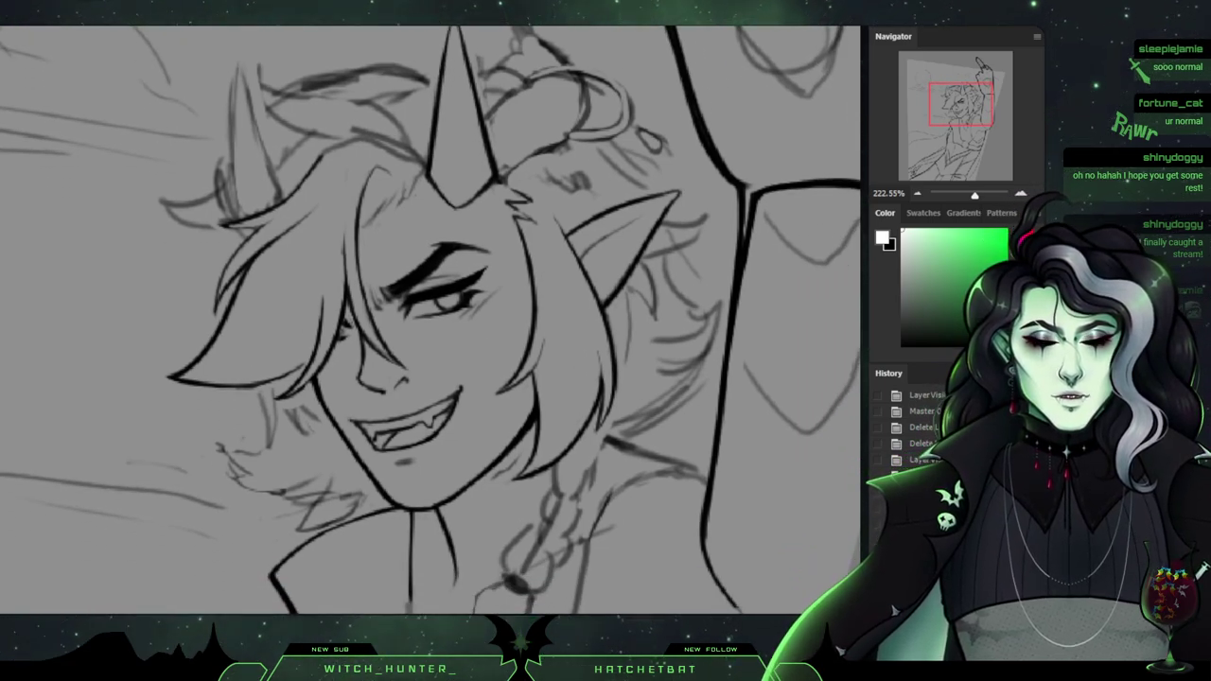
pyautogui.moveTo(430, 379); pyautogui.dragTo(364, 207)
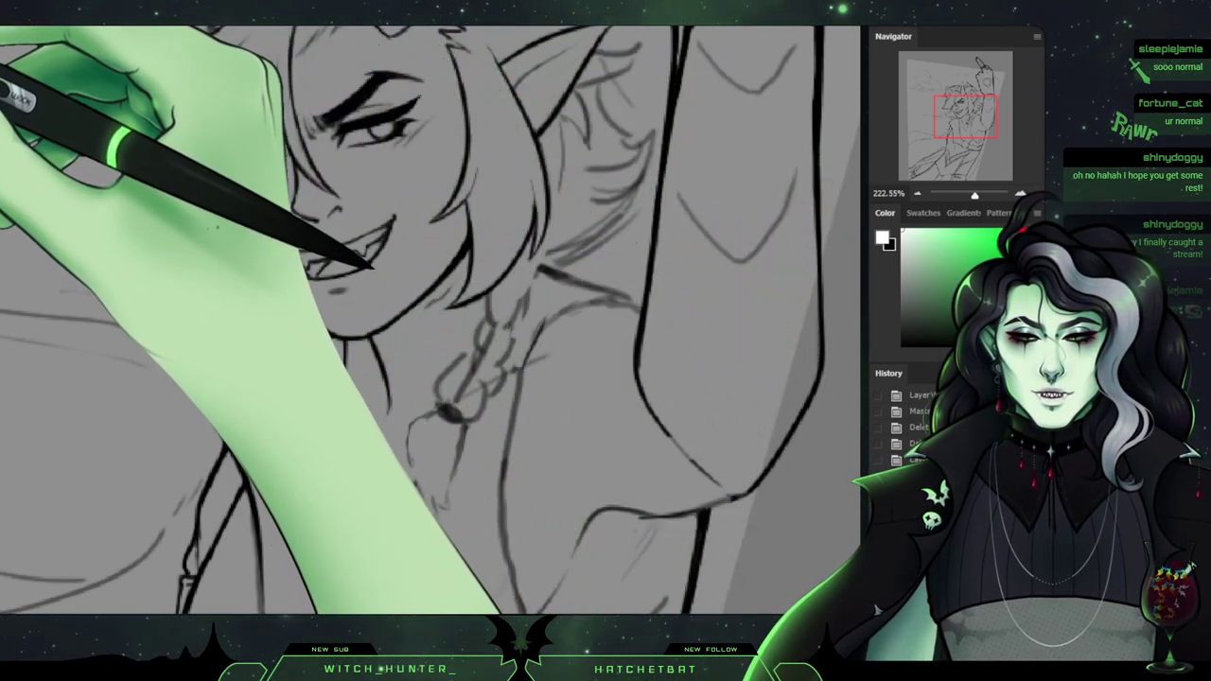
# Delete an unneeded layer and toggle layer visibility.
pyautogui.click(495, 367)
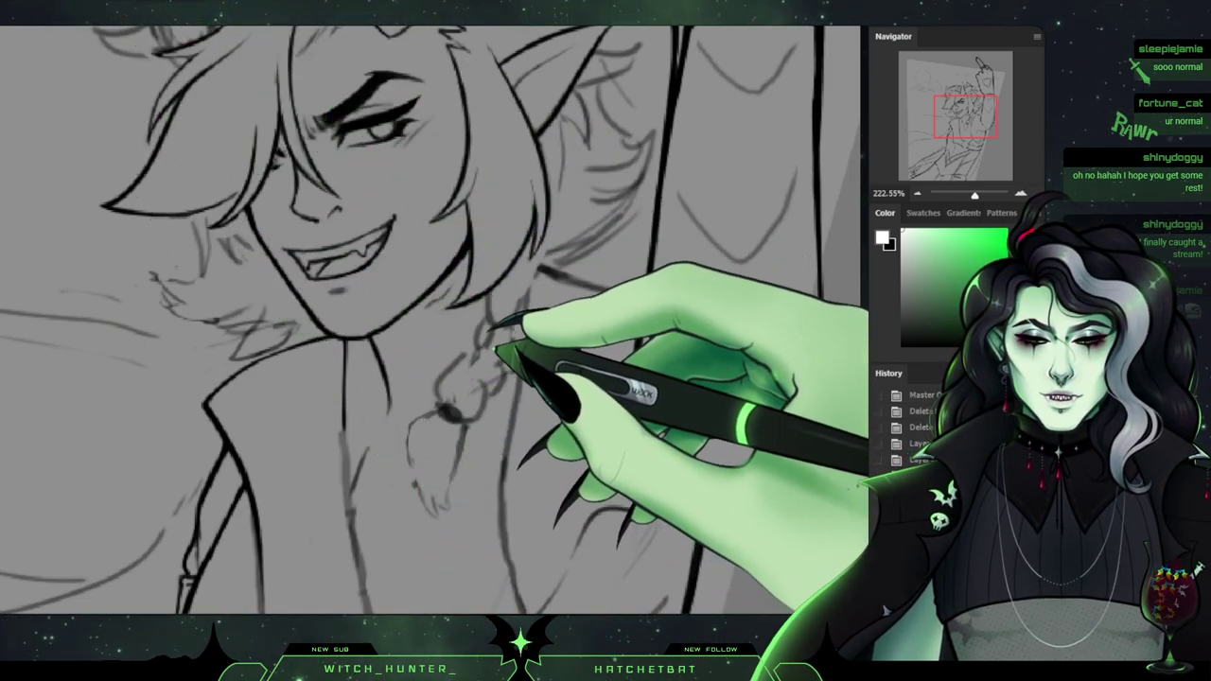
pyautogui.press('Delete')
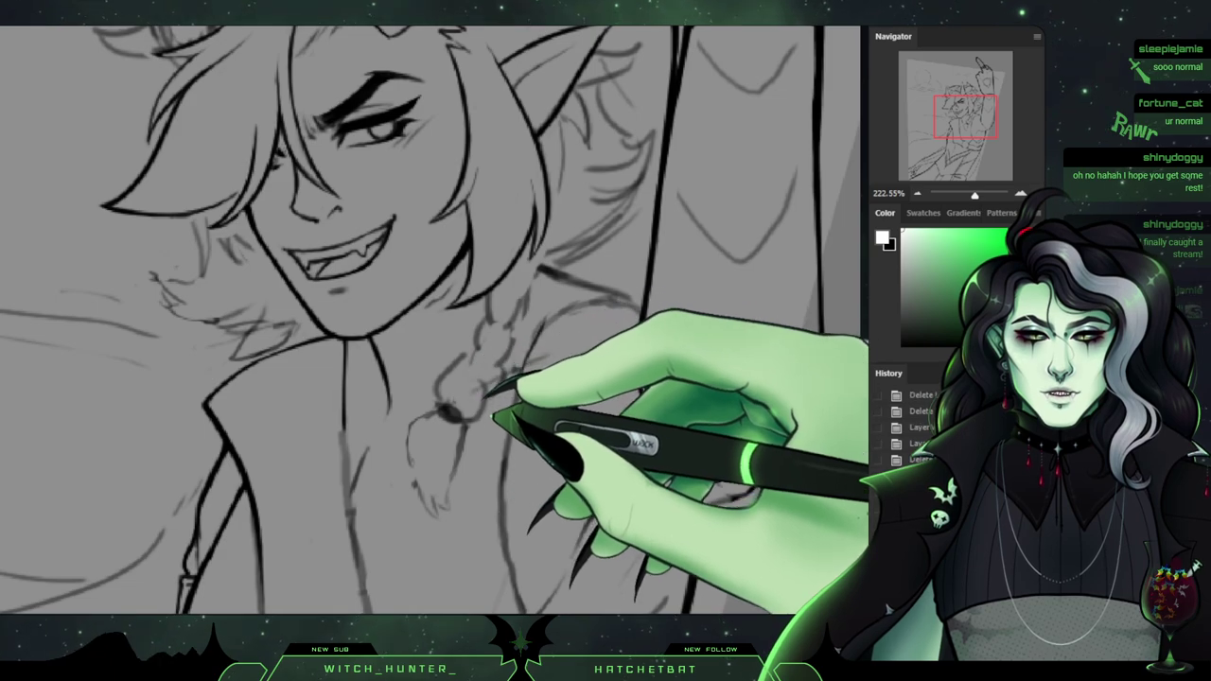
pyautogui.click(499, 393)
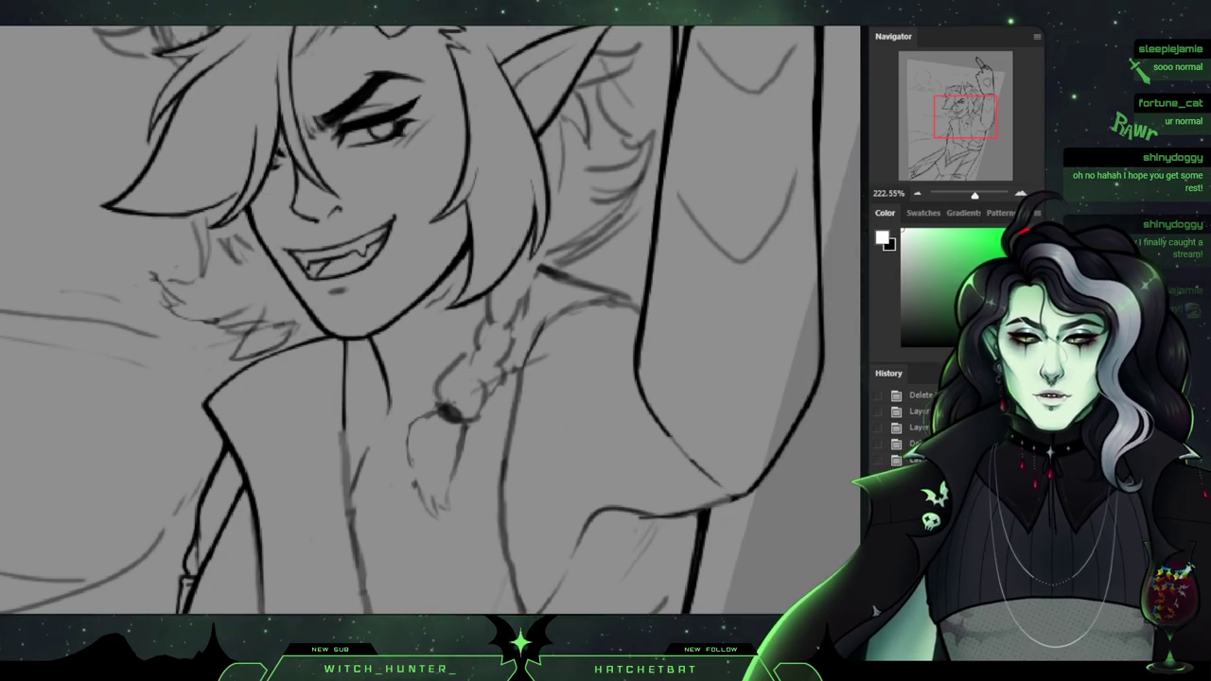
# Switch to black and clean up the rough upper strands of the braid below the hair with the Eraser and Brush.
pyautogui.scroll(4, 429, 321)
pyautogui.moveTo(473, 379); pyautogui.dragTo(389, 295)
pyautogui.hscroll(1, 431, 319)
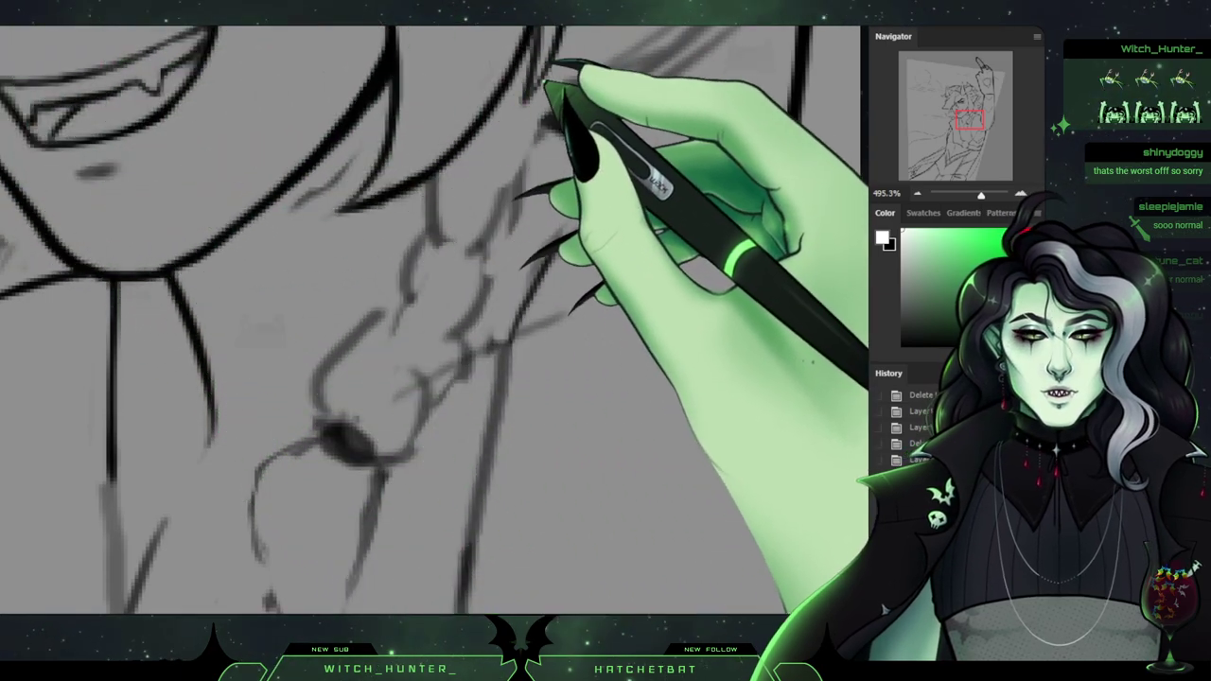
pyautogui.hotkey('ctrl', ',')
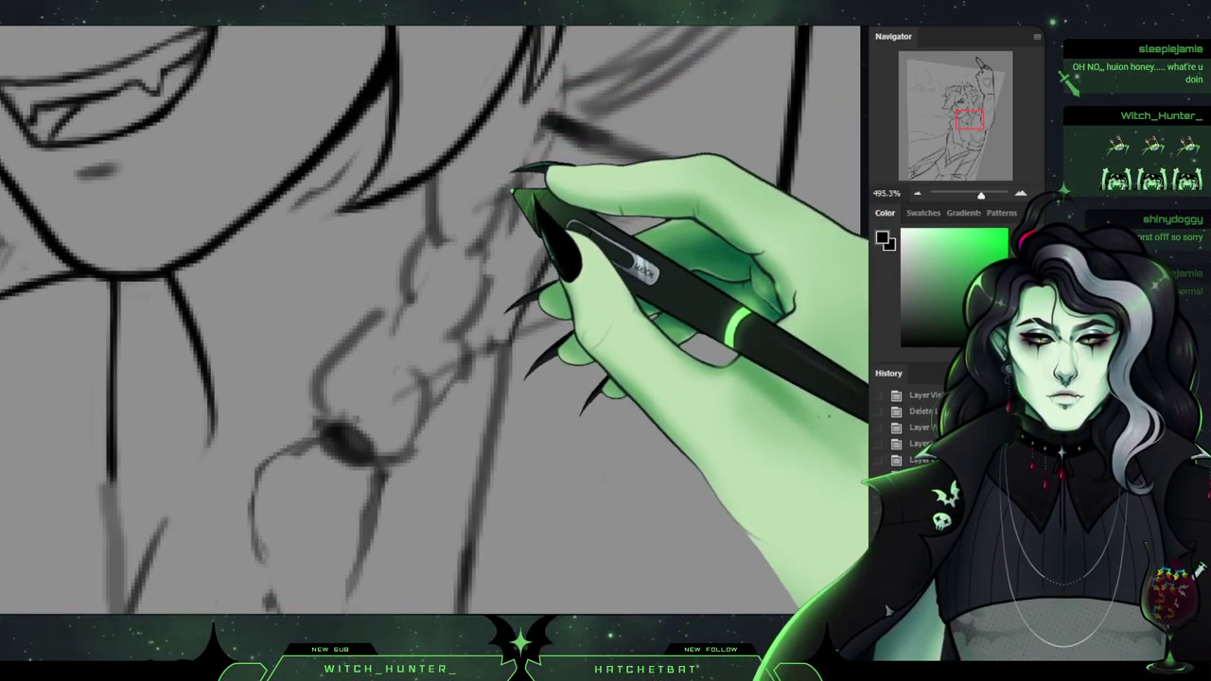
pyautogui.scroll(1, 909, 426)
pyautogui.moveTo(453, 170); pyautogui.dragTo(448, 220)
pyautogui.moveTo(449, 203); pyautogui.dragTo(455, 244)
pyautogui.press('b')
pyautogui.moveTo(508, 216)
pyautogui.mouseDown()
pyautogui.moveTo(537, 140)
pyautogui.moveTo(496, 236)
pyautogui.moveTo(538, 180)
pyautogui.moveTo(512, 193)
pyautogui.moveTo(488, 253)
pyautogui.moveTo(504, 245)
pyautogui.moveTo(531, 154)
pyautogui.mouseUp()
pyautogui.scroll(-1, 913, 425)
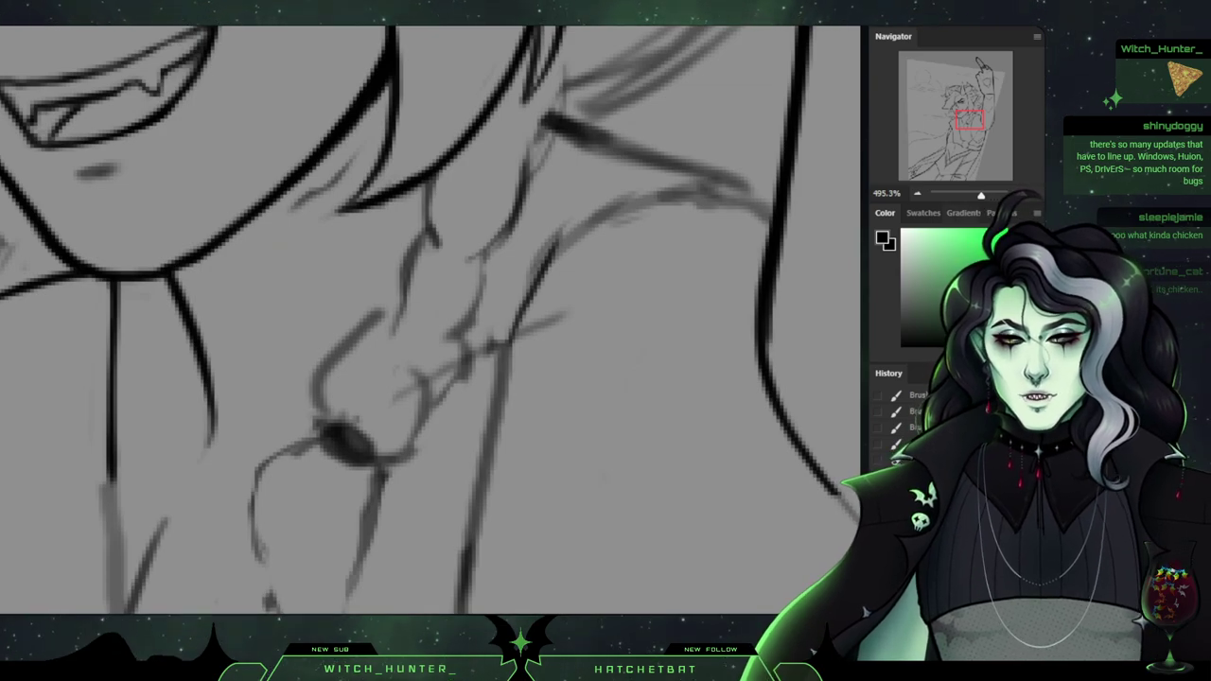
# Sketch the first two overlapping loop segments of the braid where it emerges from beneath the hair.
pyautogui.moveTo(454, 237)
pyautogui.mouseDown()
pyautogui.moveTo(372, 453)
pyautogui.moveTo(435, 472)
pyautogui.moveTo(475, 389)
pyautogui.moveTo(519, 428)
pyautogui.mouseUp()
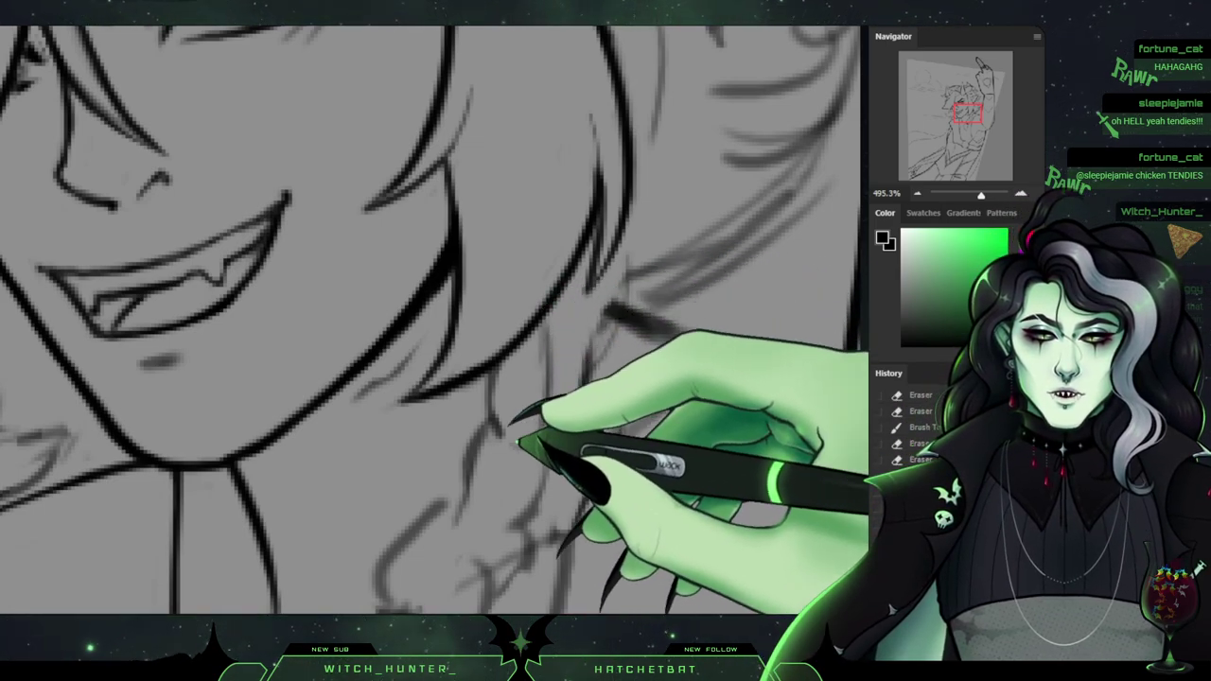
pyautogui.moveTo(494, 418); pyautogui.dragTo(547, 433)
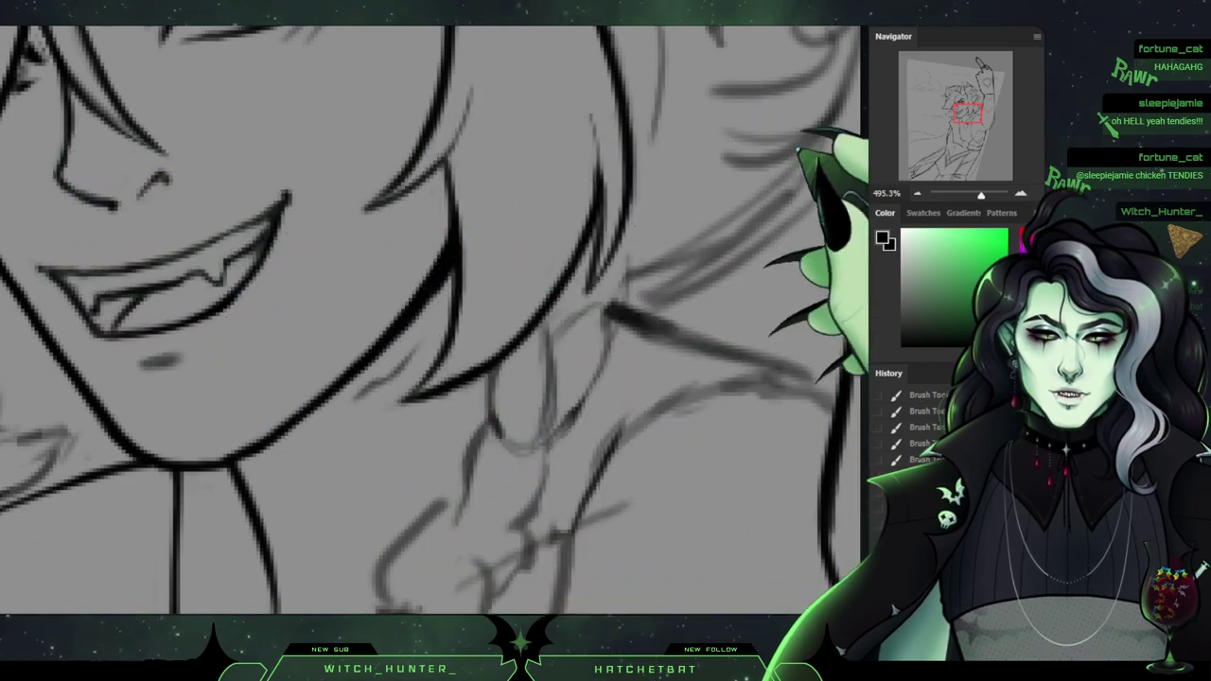
pyautogui.moveTo(425, 397)
pyautogui.mouseDown()
pyautogui.moveTo(574, 102)
pyautogui.moveTo(405, 510)
pyautogui.moveTo(447, 313)
pyautogui.moveTo(426, 250)
pyautogui.moveTo(447, 230)
pyautogui.moveTo(495, 324)
pyautogui.mouseUp()
pyautogui.moveTo(508, 261); pyautogui.dragTo(500, 307)
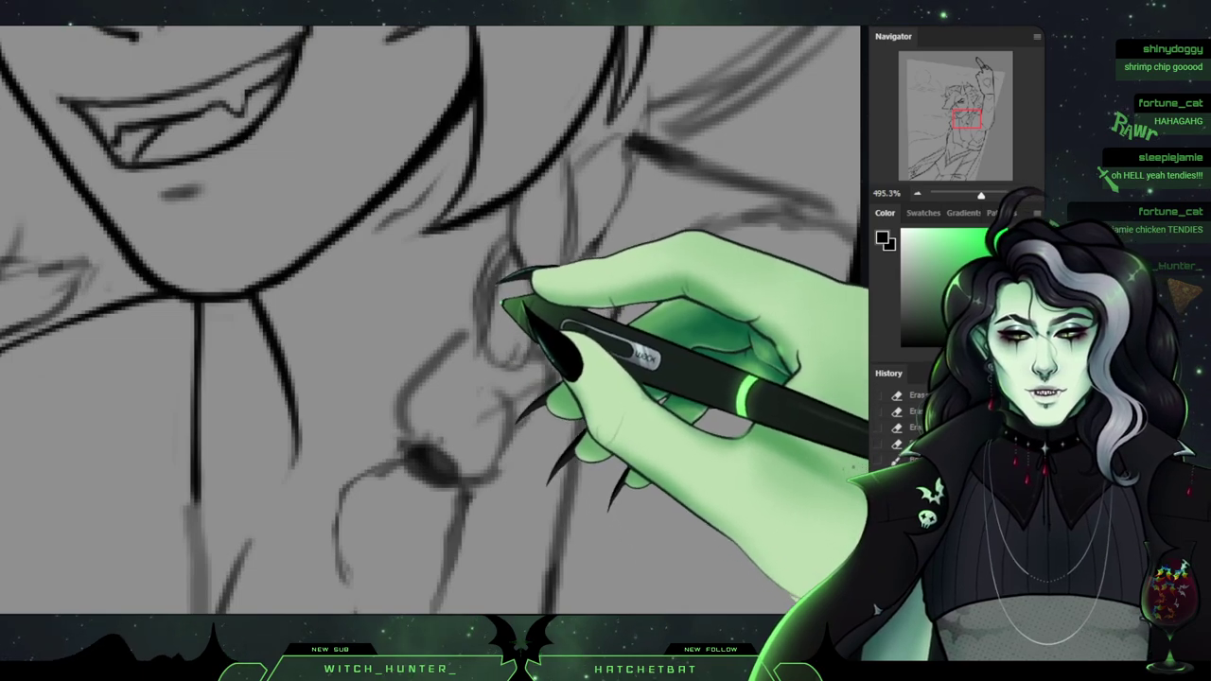
pyautogui.moveTo(522, 372)
pyautogui.mouseDown()
pyautogui.moveTo(514, 253)
pyautogui.moveTo(503, 334)
pyautogui.mouseUp()
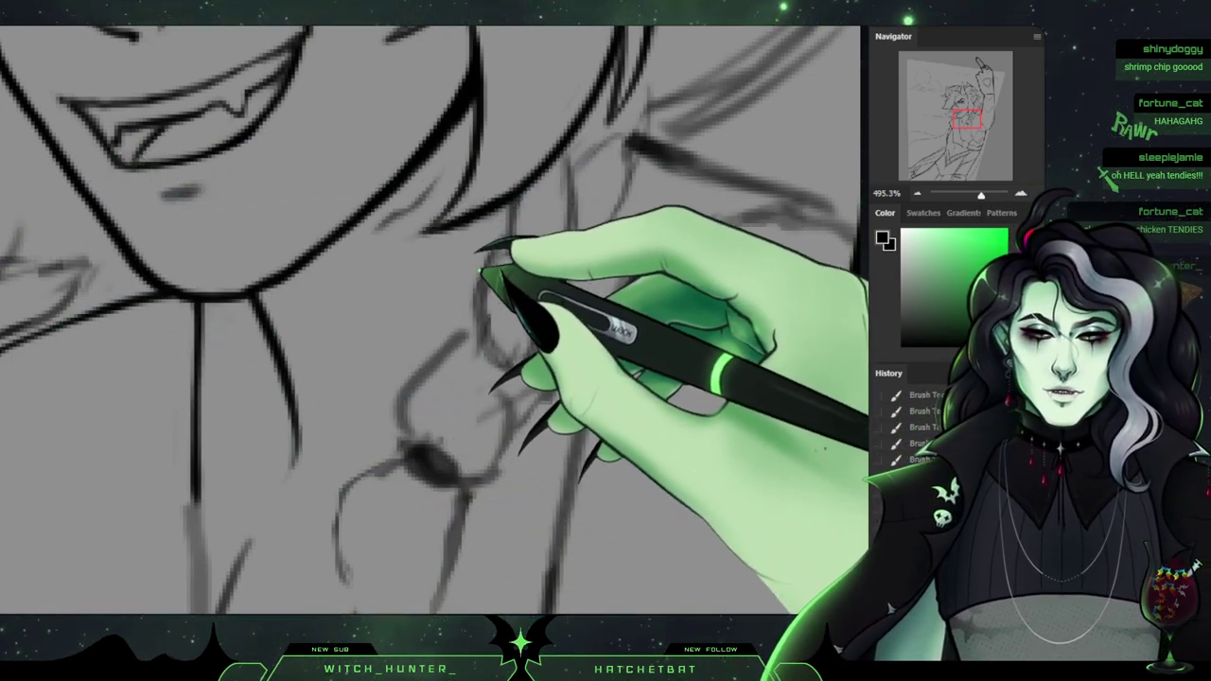
pyautogui.moveTo(486, 265); pyautogui.dragTo(494, 366)
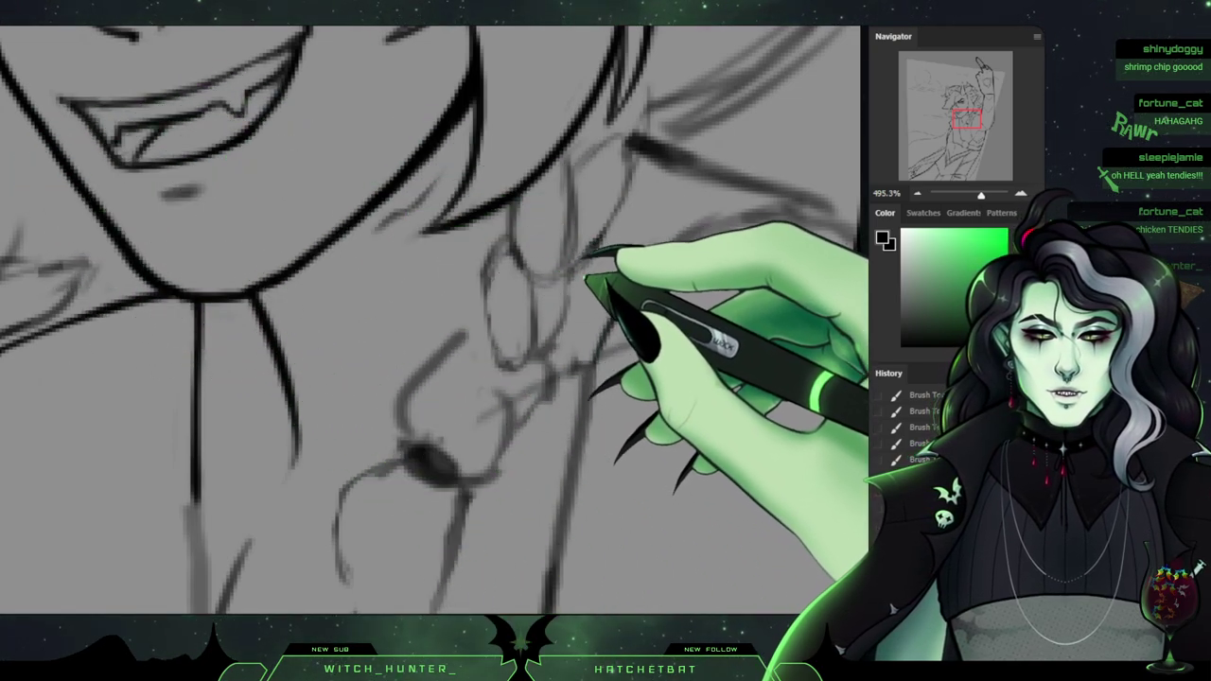
# Erase the old lower braid strands and sketch the next interlocking segments down towards the hair tie.
pyautogui.moveTo(560, 326); pyautogui.dragTo(547, 340)
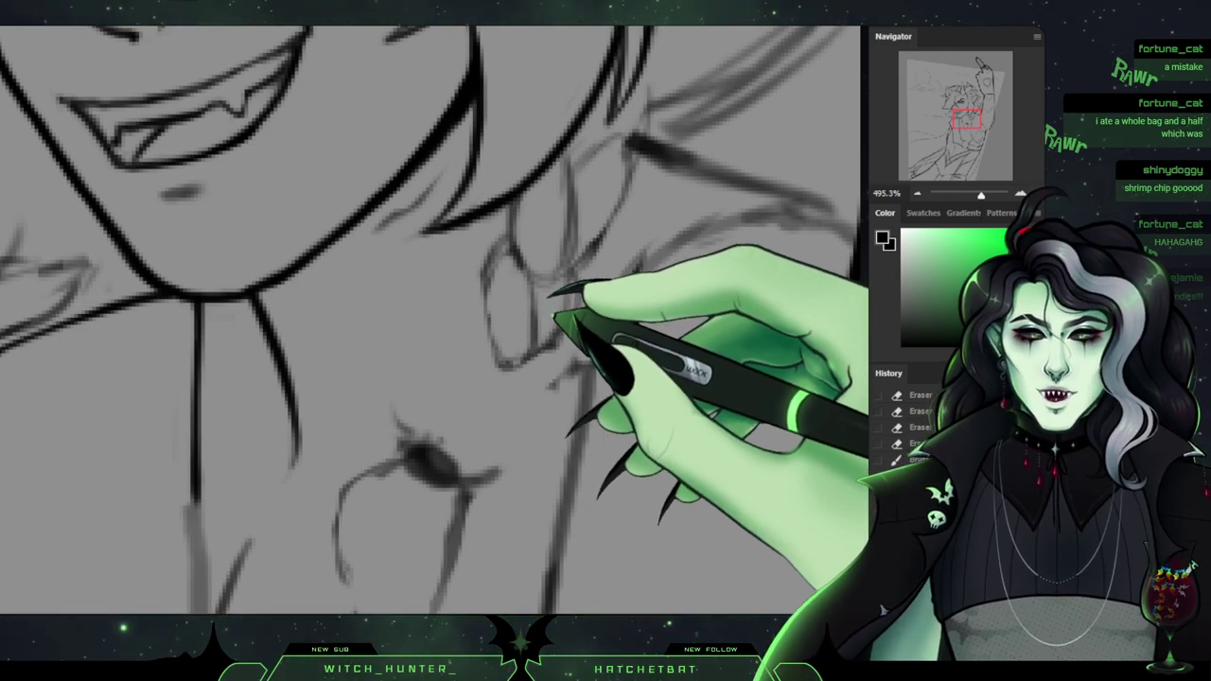
pyautogui.moveTo(508, 365); pyautogui.dragTo(503, 367)
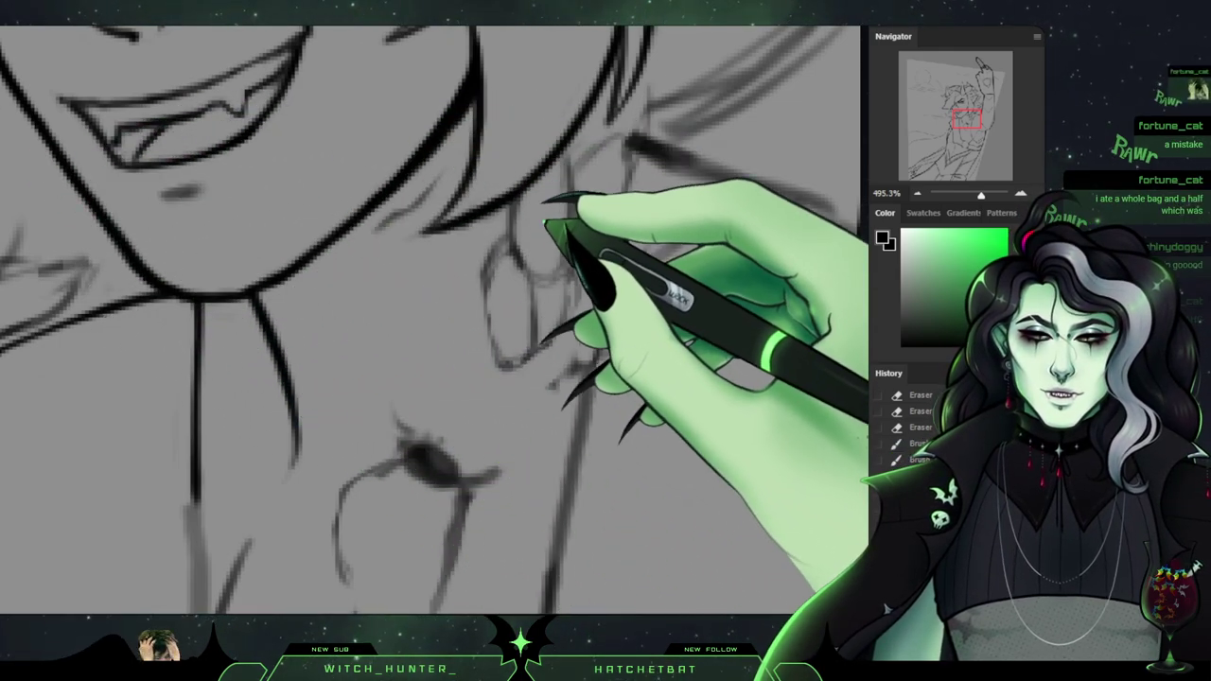
pyautogui.moveTo(597, 213); pyautogui.dragTo(572, 253)
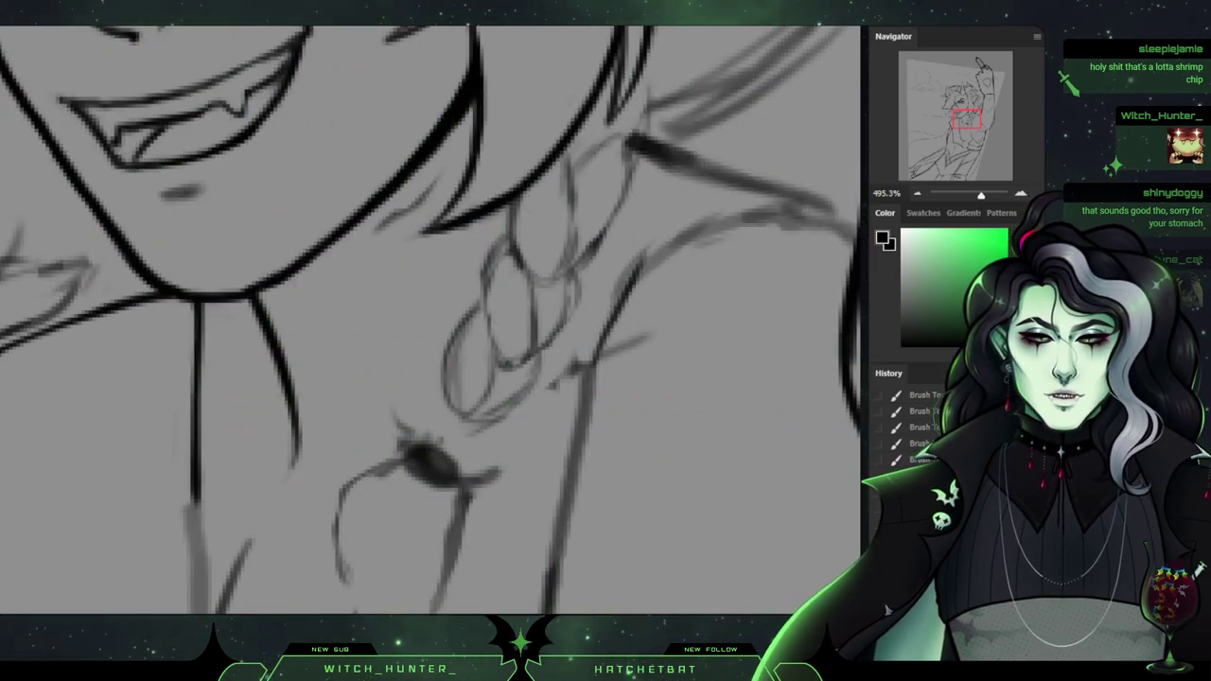
# Erase the old hair tie and tail, then sketch the lowest braid segments with a new tie and a curled tuft.
pyautogui.moveTo(426, 426)
pyautogui.mouseDown()
pyautogui.moveTo(551, 217)
pyautogui.moveTo(466, 283)
pyautogui.mouseUp()
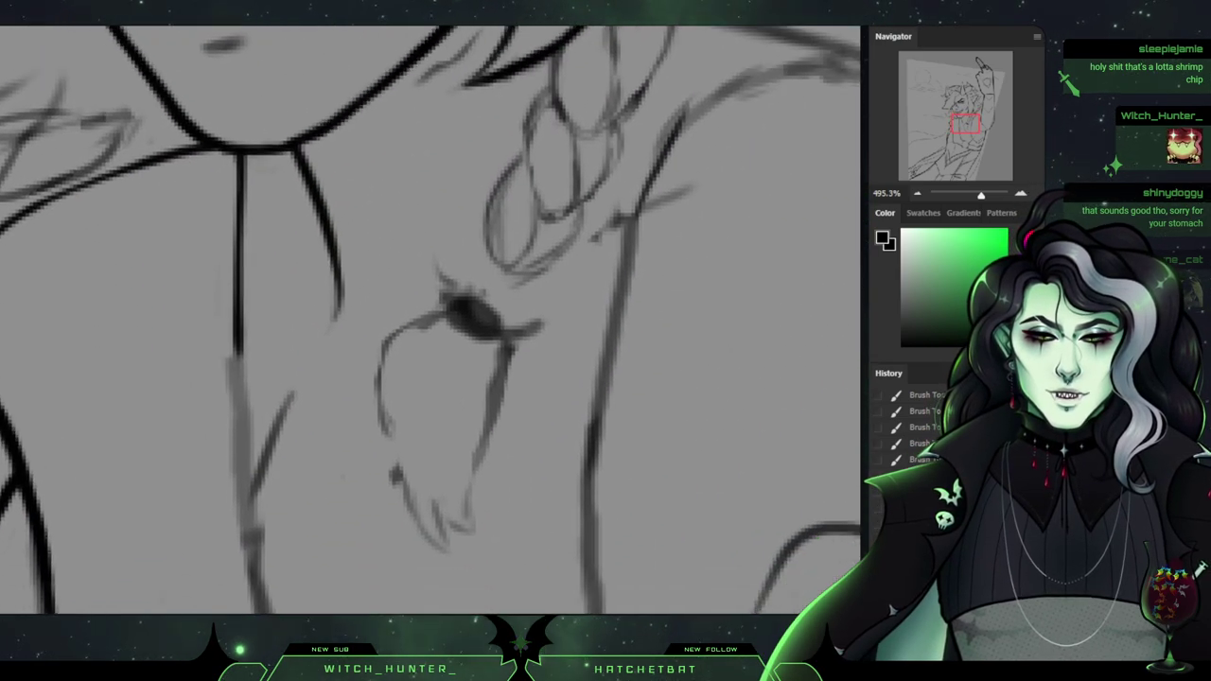
pyautogui.moveTo(528, 224); pyautogui.dragTo(549, 224)
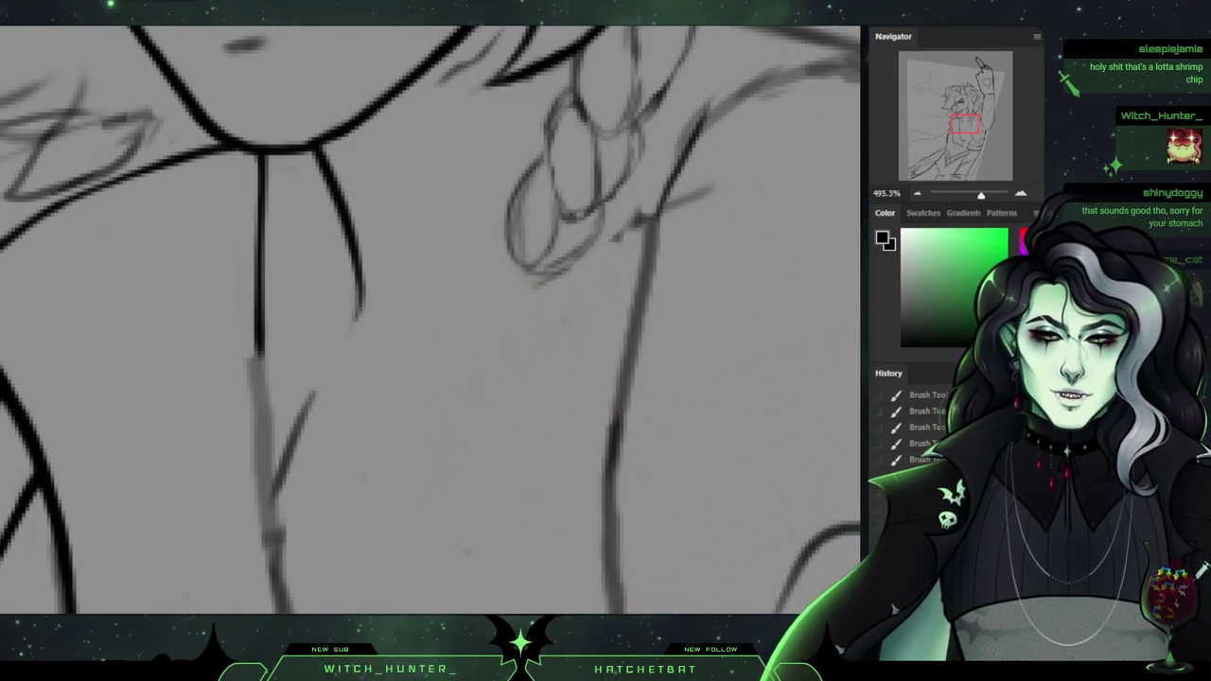
pyautogui.moveTo(586, 151)
pyautogui.mouseDown()
pyautogui.moveTo(436, 236)
pyautogui.moveTo(265, 576)
pyautogui.moveTo(517, 275)
pyautogui.moveTo(481, 194)
pyautogui.moveTo(439, 215)
pyautogui.mouseUp()
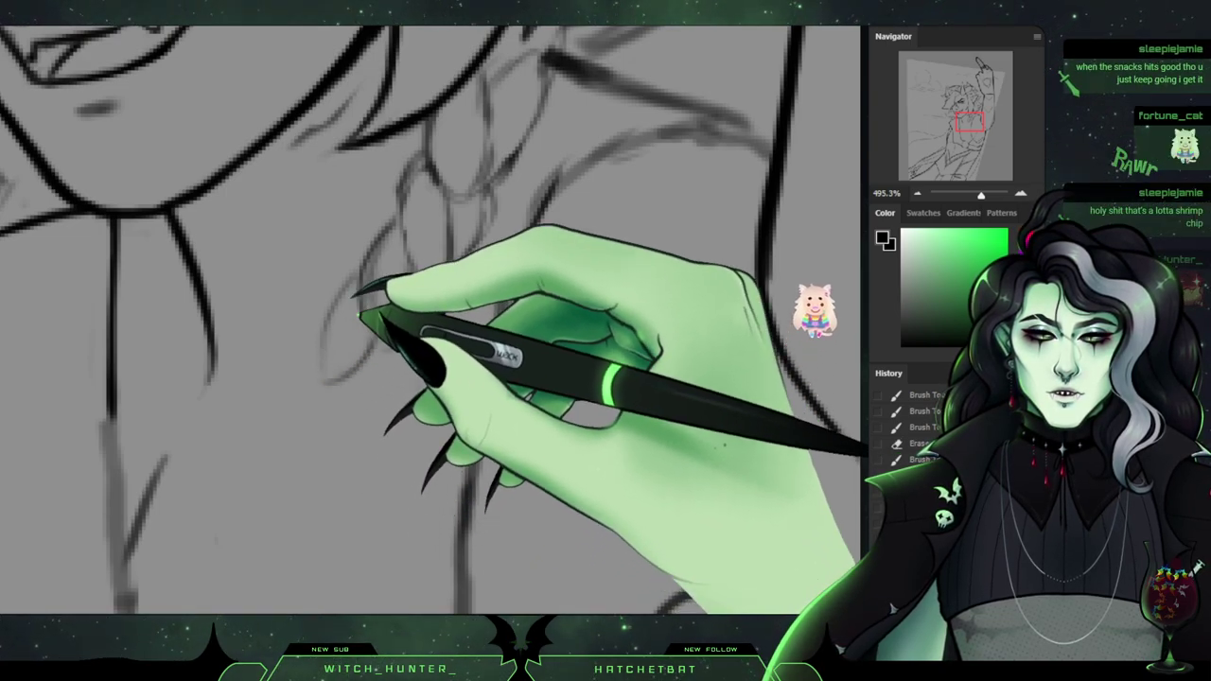
pyautogui.moveTo(360, 315)
pyautogui.mouseDown()
pyautogui.moveTo(373, 354)
pyautogui.moveTo(334, 384)
pyautogui.mouseUp()
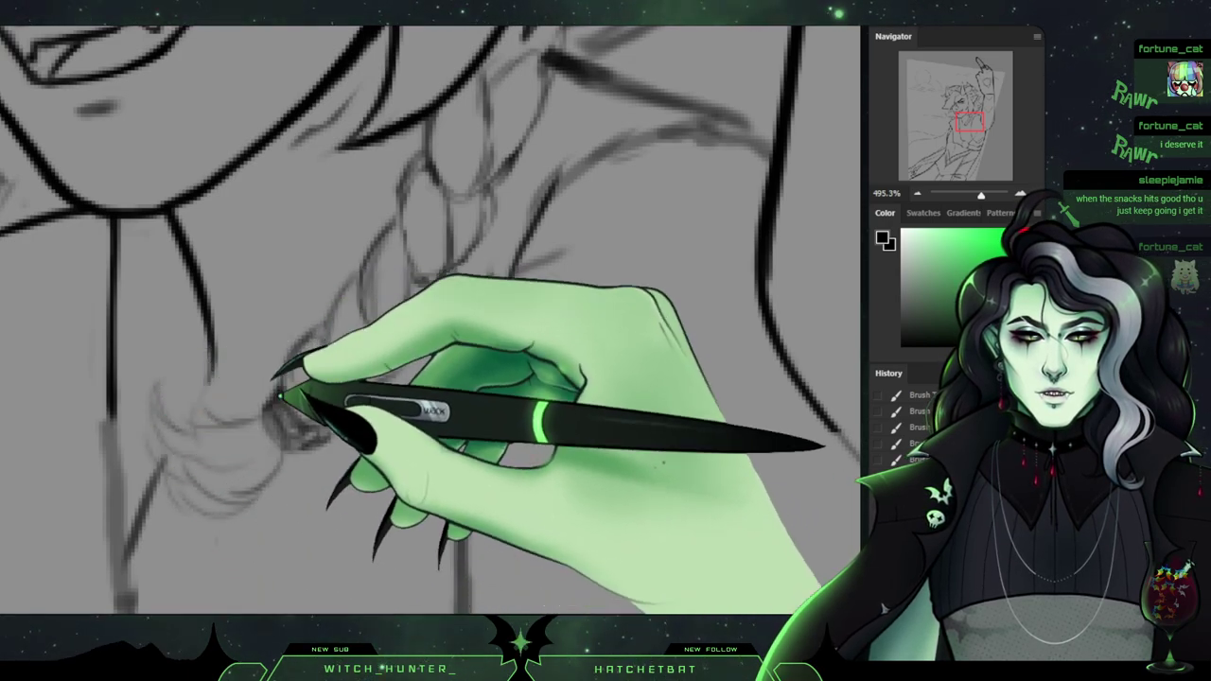
# Try to reshape the braid by selecting it with a freehand outline and warping its lower end and tuft upwards.
pyautogui.scroll(1, 431, 319)
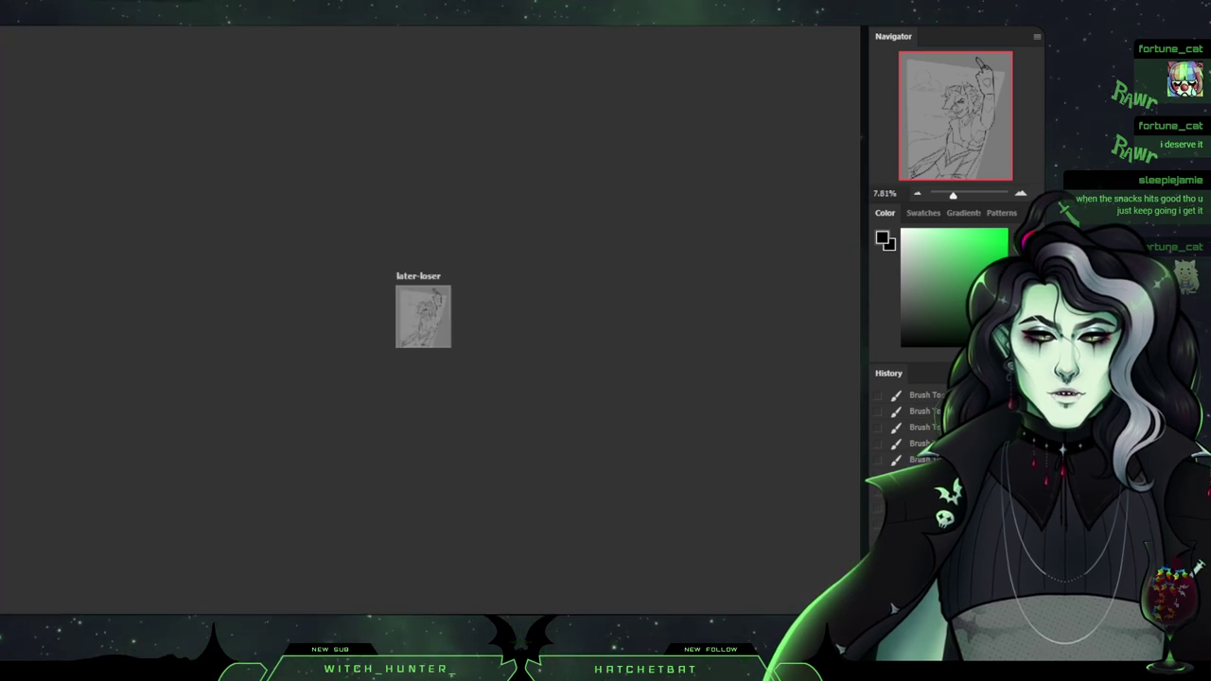
pyautogui.moveTo(953, 196); pyautogui.dragTo(970, 195)
pyautogui.scroll(5, 383, 326)
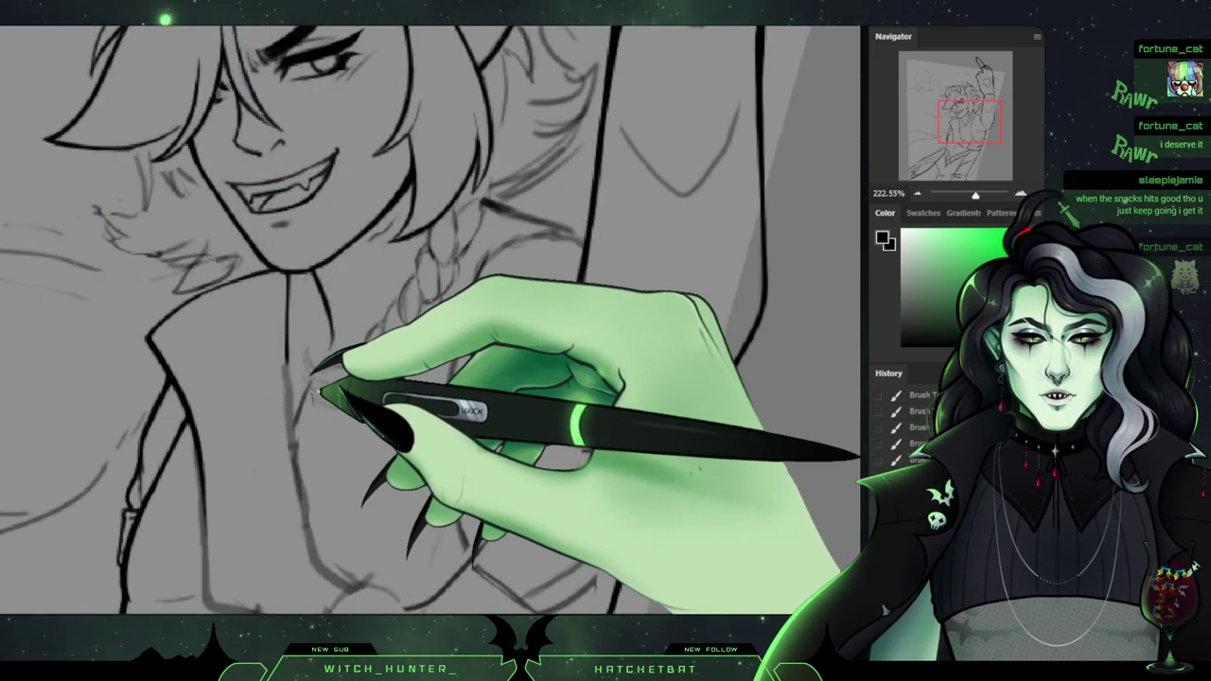
pyautogui.moveTo(314, 394)
pyautogui.mouseDown()
pyautogui.moveTo(324, 345)
pyautogui.moveTo(374, 313)
pyautogui.moveTo(423, 240)
pyautogui.moveTo(458, 242)
pyautogui.moveTo(459, 295)
pyautogui.moveTo(426, 358)
pyautogui.moveTo(368, 407)
pyautogui.moveTo(314, 401)
pyautogui.mouseUp()
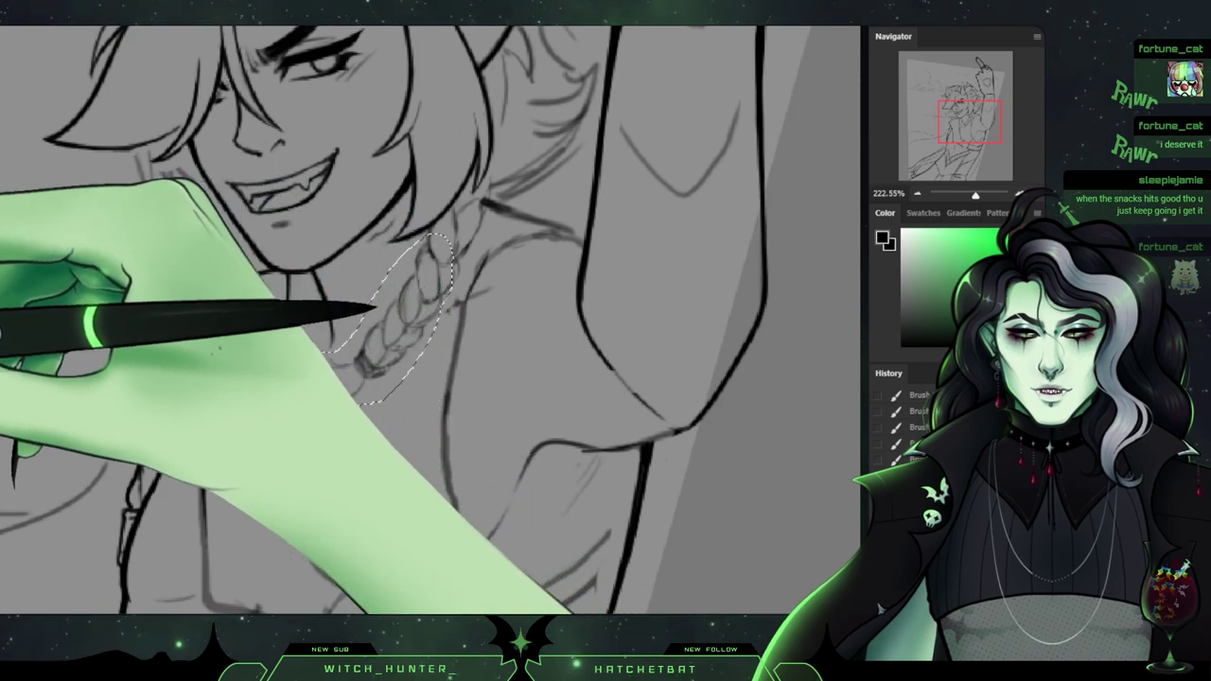
pyautogui.hotkey('ctrl', 't')
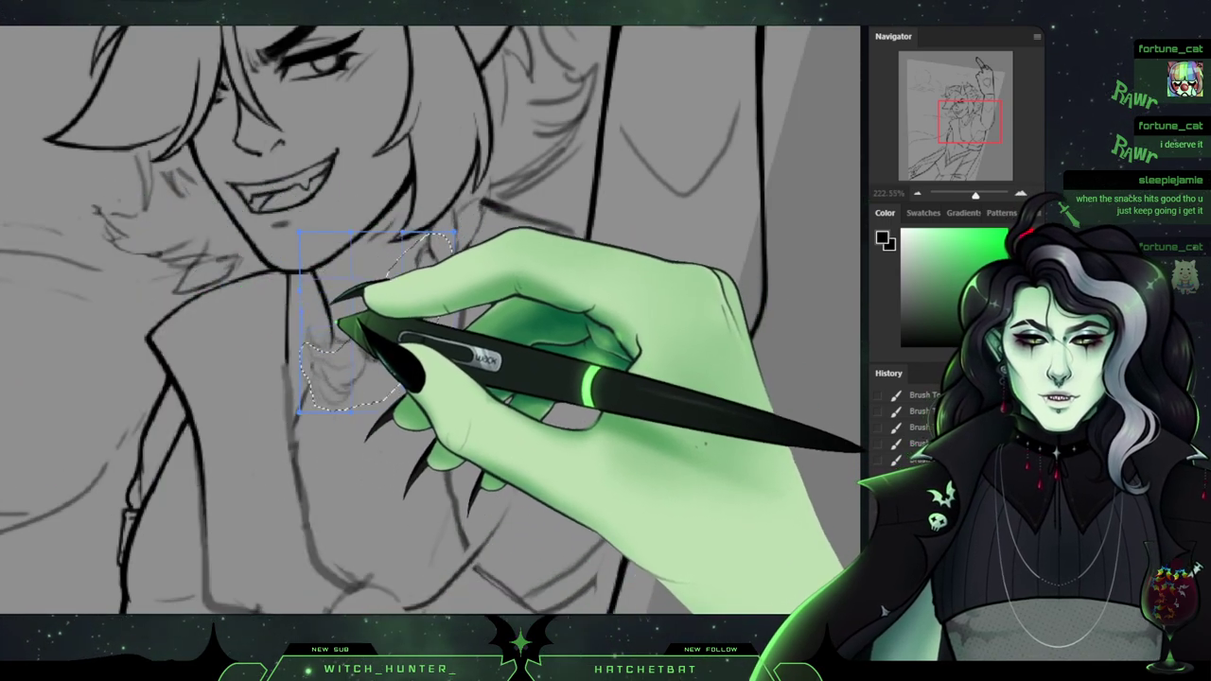
pyautogui.moveTo(300, 412); pyautogui.dragTo(297, 389)
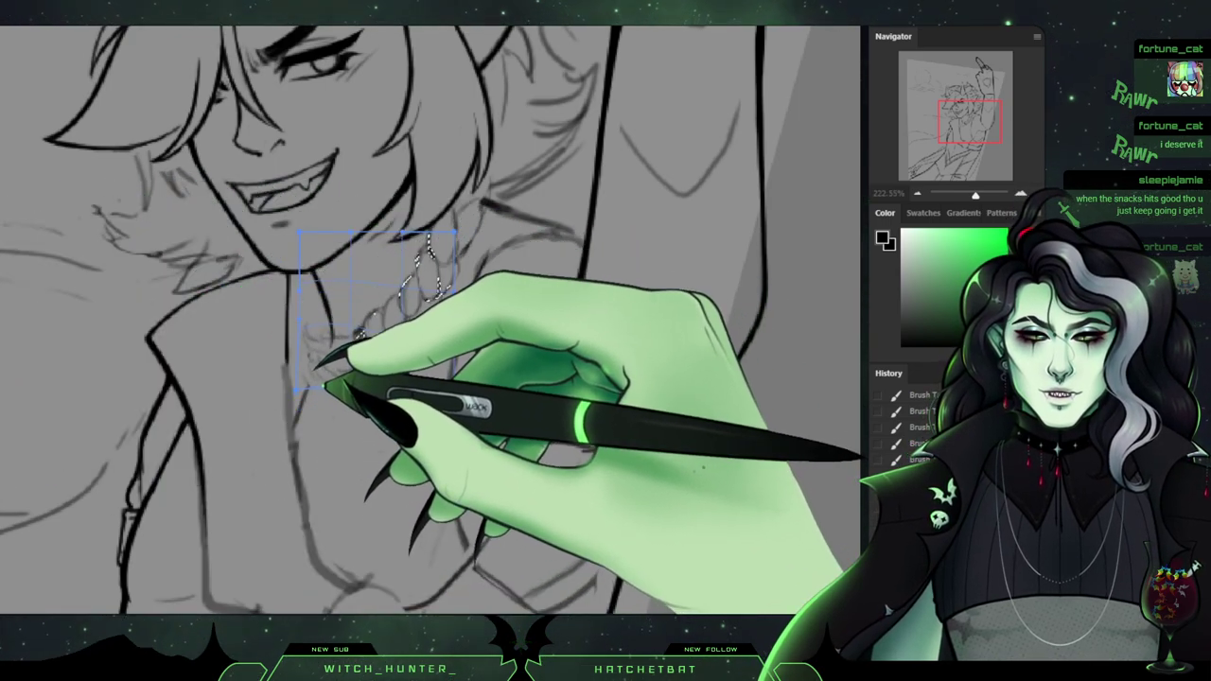
pyautogui.moveTo(300, 321); pyautogui.dragTo(305, 341)
pyautogui.moveTo(351, 232); pyautogui.dragTo(352, 219)
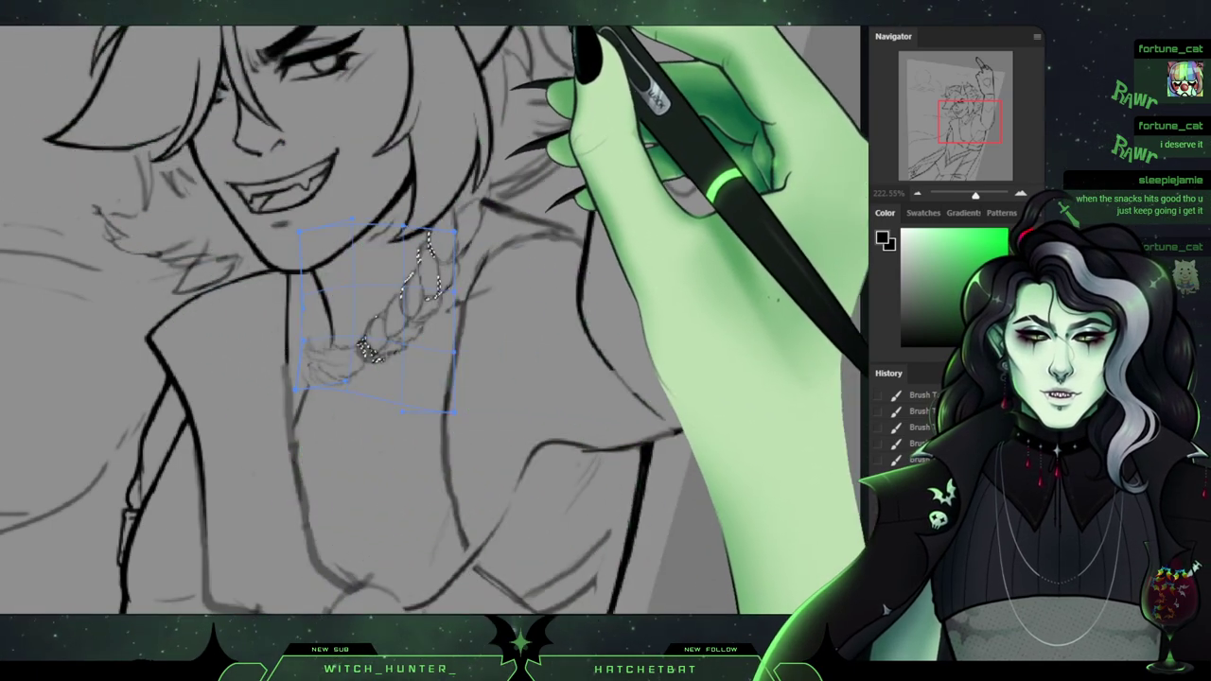
pyautogui.press('Return')
pyautogui.hotkey('ctrl', 'd')
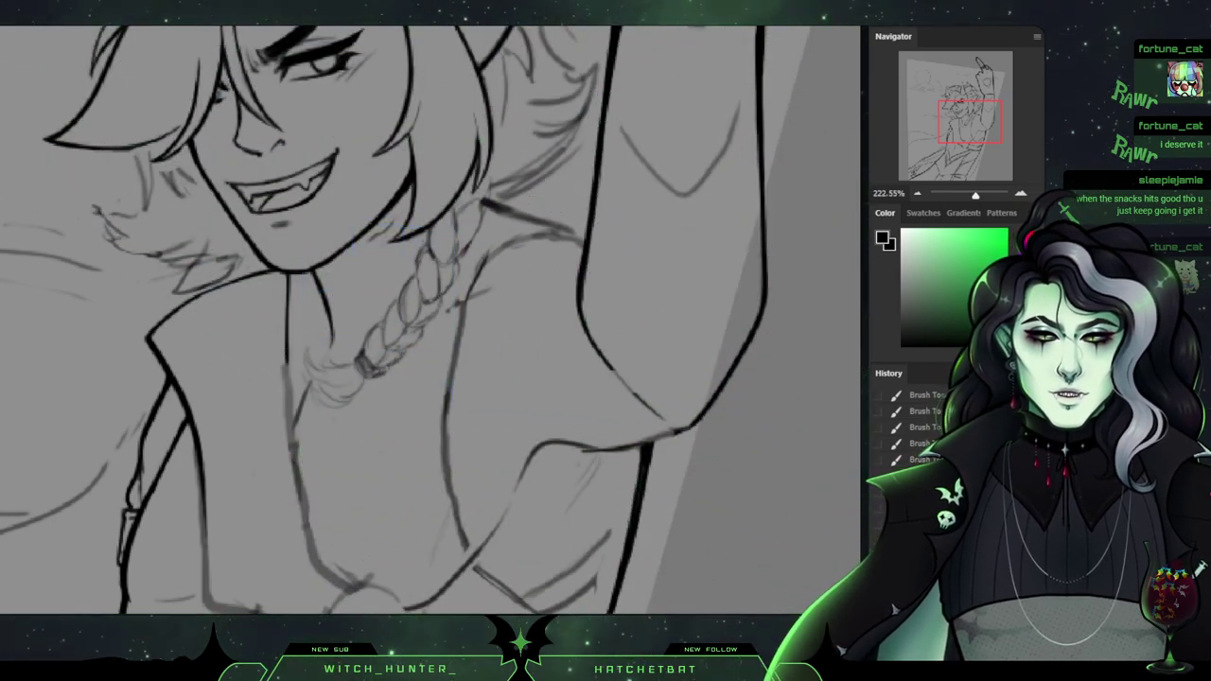
# Compare the braid before and after the warp, then examine its shape against the face and the whole figure.
pyautogui.hotkey('ctrl', 'z')
pyautogui.hotkey('ctrl', 'z')
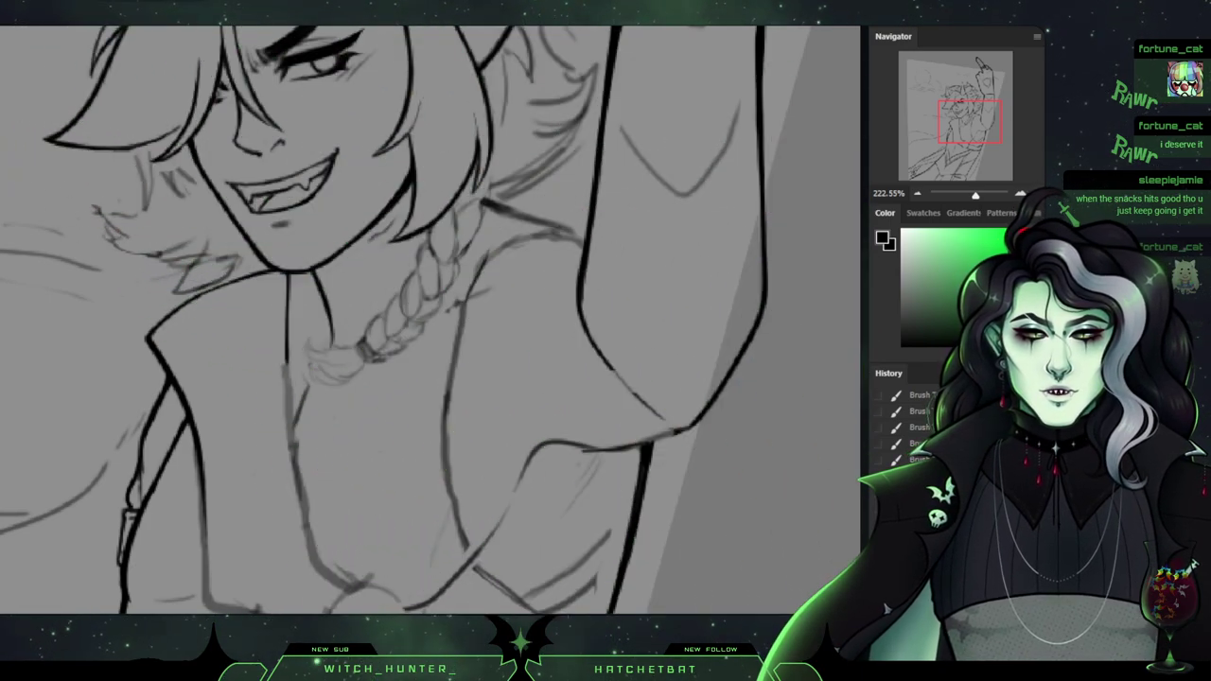
pyautogui.scroll(7, 431, 319)
pyautogui.scroll(-5, 428, 318)
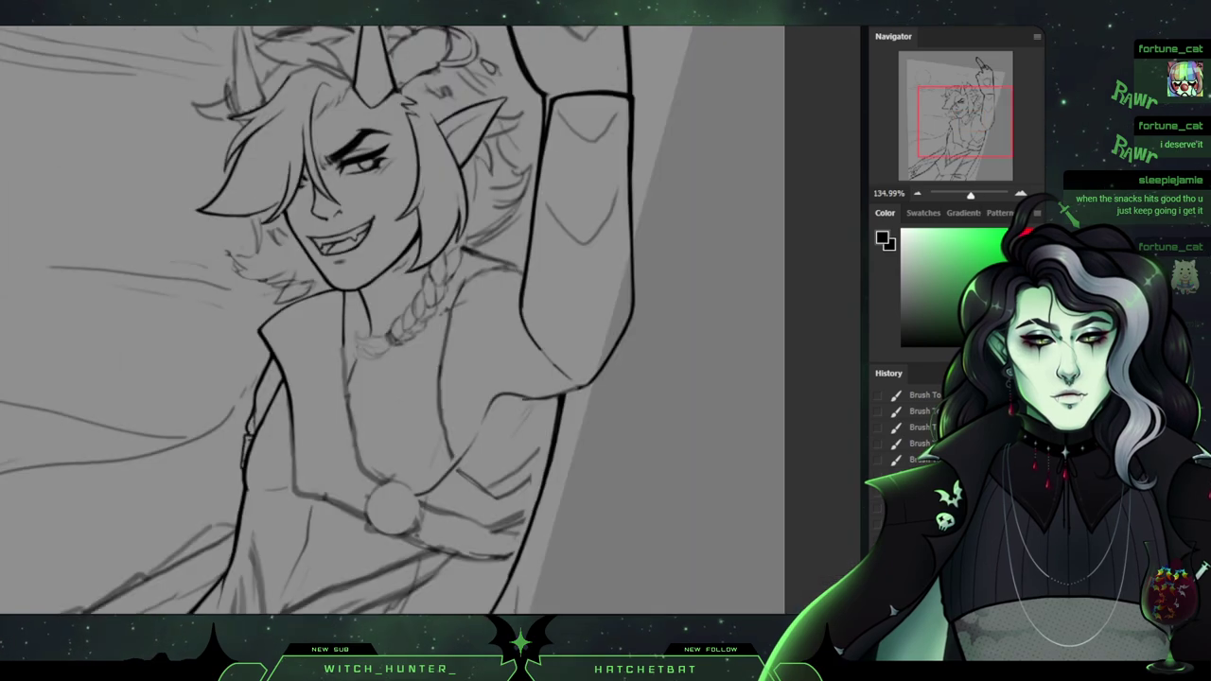
pyautogui.scroll(-1, 393, 318)
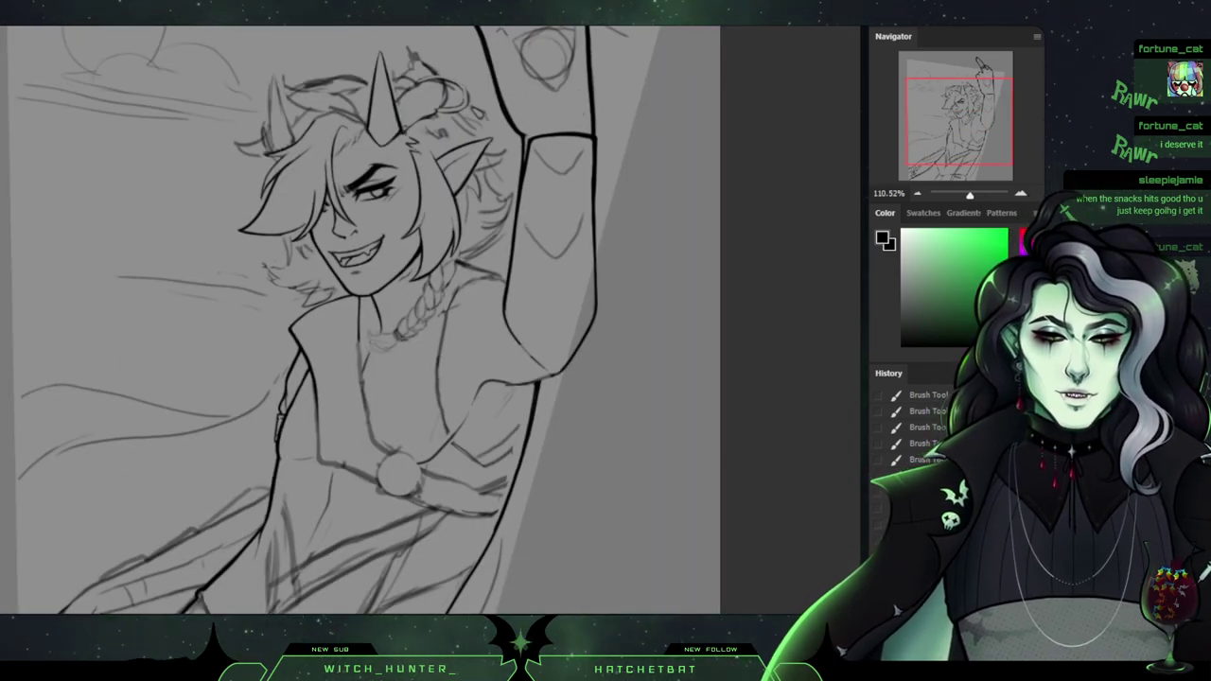
pyautogui.scroll(1, 393, 318)
pyautogui.scroll(-16, 429, 320)
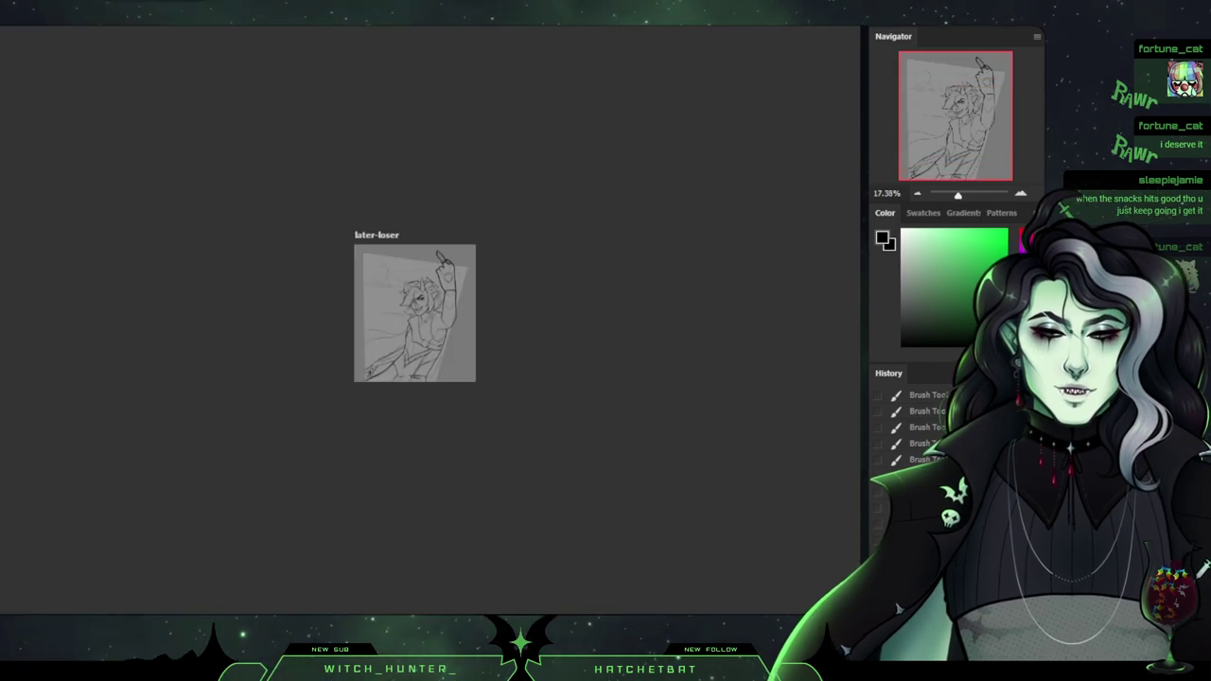
pyautogui.scroll(15, 429, 320)
pyautogui.scroll(3, 393, 318)
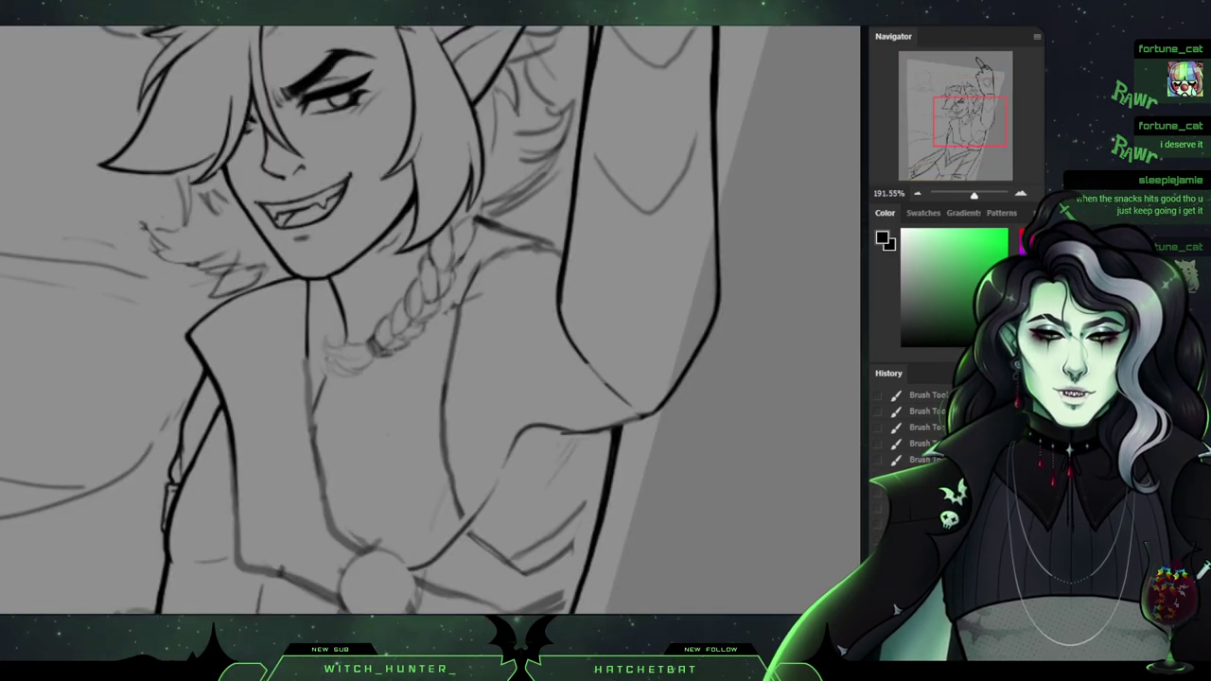
pyautogui.scroll(-1, 393, 318)
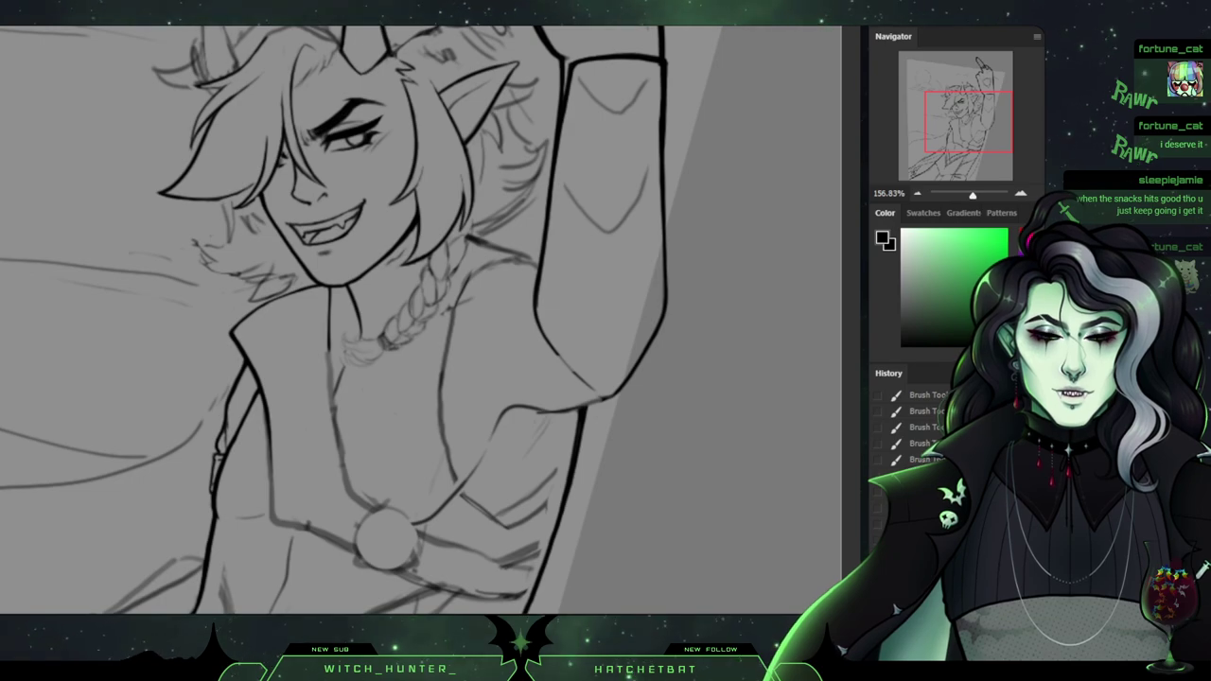
# Erase the rough strokes on the lower braid and redraw its outer segments, hair tie and curled tuft with cleaner lines.
pyautogui.scroll(7, 392, 318)
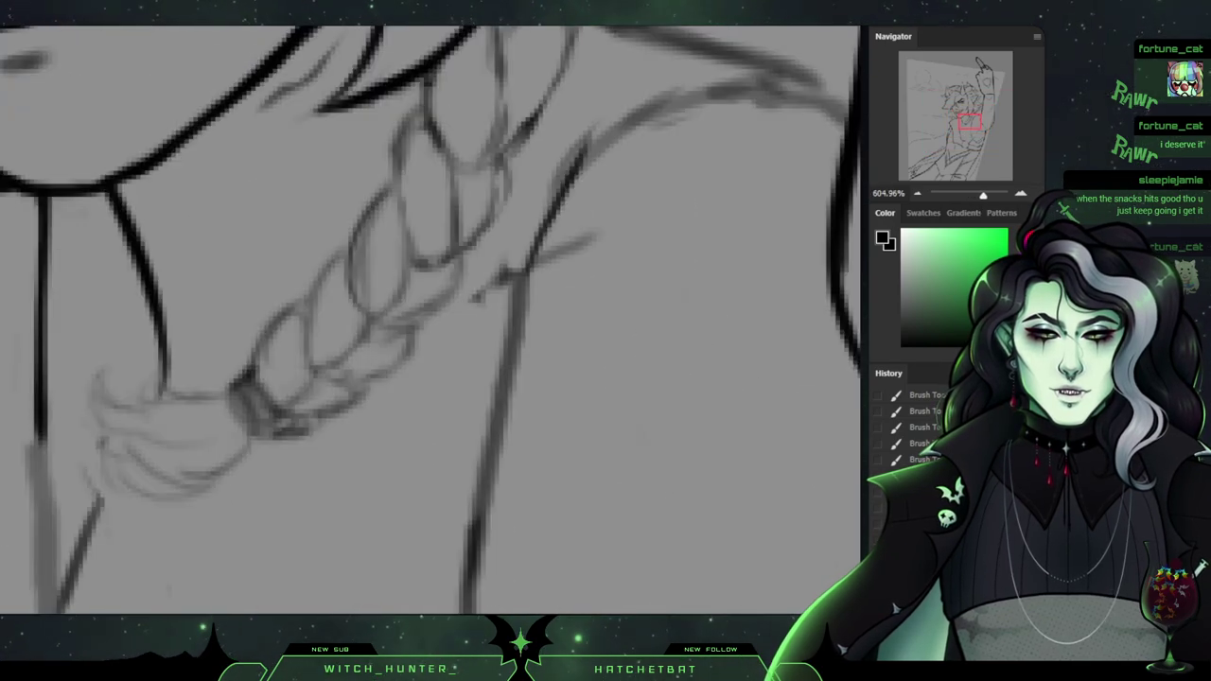
pyautogui.moveTo(393, 318)
pyautogui.mouseDown()
pyautogui.moveTo(528, 420)
pyautogui.moveTo(572, 318)
pyautogui.moveTo(455, 368)
pyautogui.moveTo(497, 343)
pyautogui.moveTo(449, 241)
pyautogui.moveTo(364, 421)
pyautogui.moveTo(389, 443)
pyautogui.moveTo(419, 421)
pyautogui.moveTo(419, 447)
pyautogui.mouseUp()
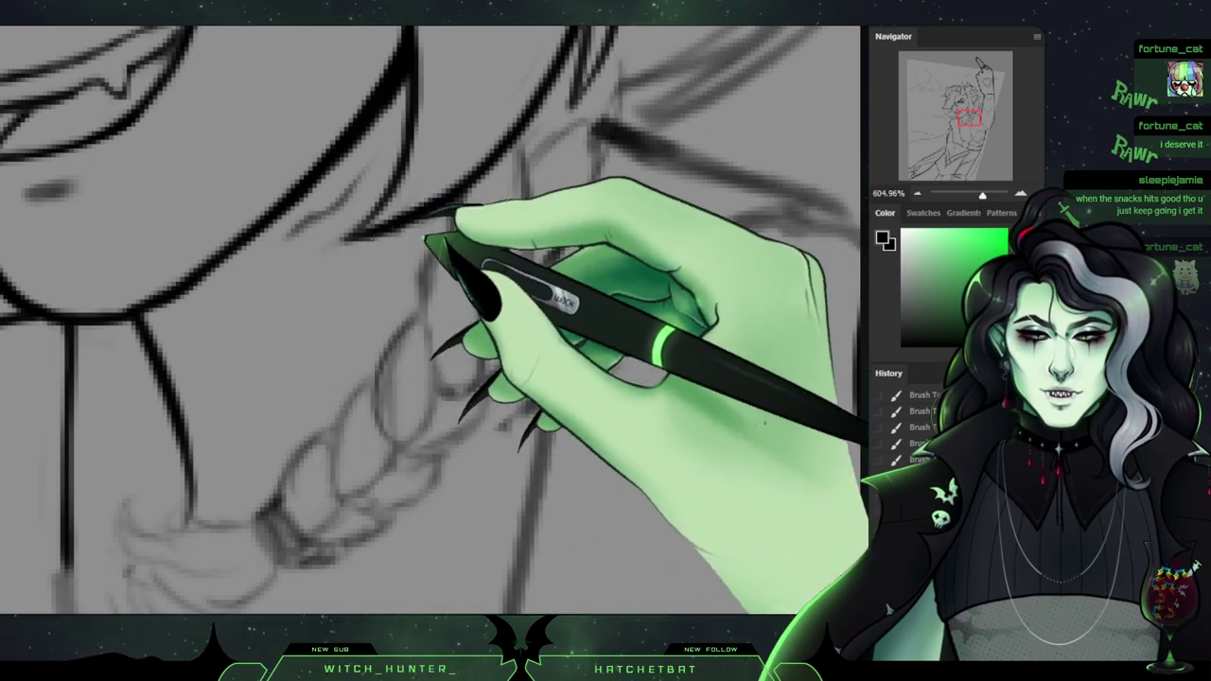
pyautogui.moveTo(430, 379); pyautogui.dragTo(430, 275)
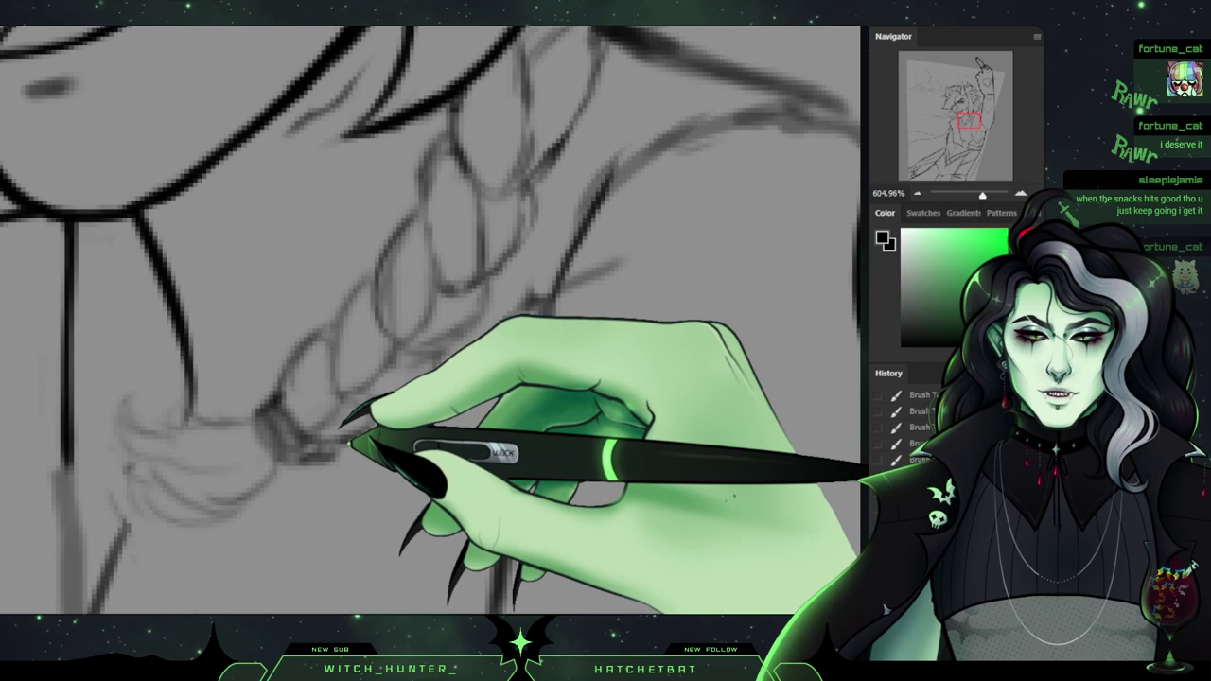
pyautogui.moveTo(350, 443)
pyautogui.mouseDown()
pyautogui.moveTo(366, 405)
pyautogui.moveTo(432, 378)
pyautogui.mouseUp()
pyautogui.moveTo(377, 409)
pyautogui.mouseDown()
pyautogui.moveTo(356, 401)
pyautogui.moveTo(437, 381)
pyautogui.moveTo(382, 401)
pyautogui.mouseUp()
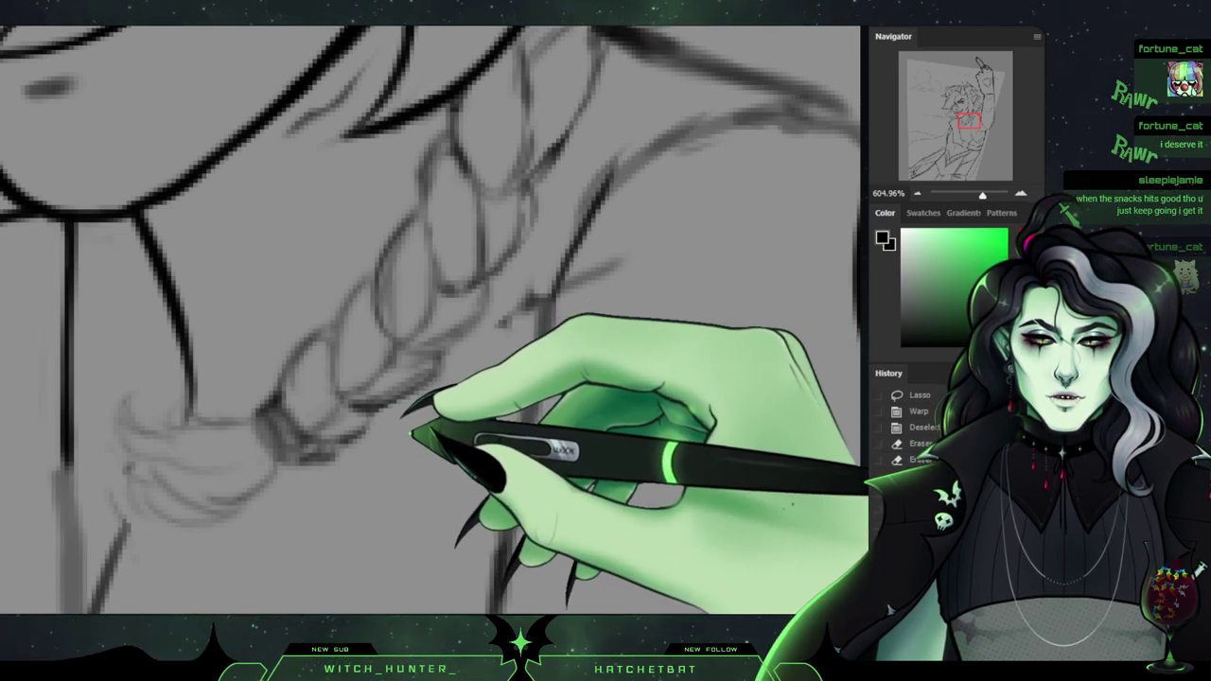
pyautogui.moveTo(413, 422); pyautogui.dragTo(374, 456)
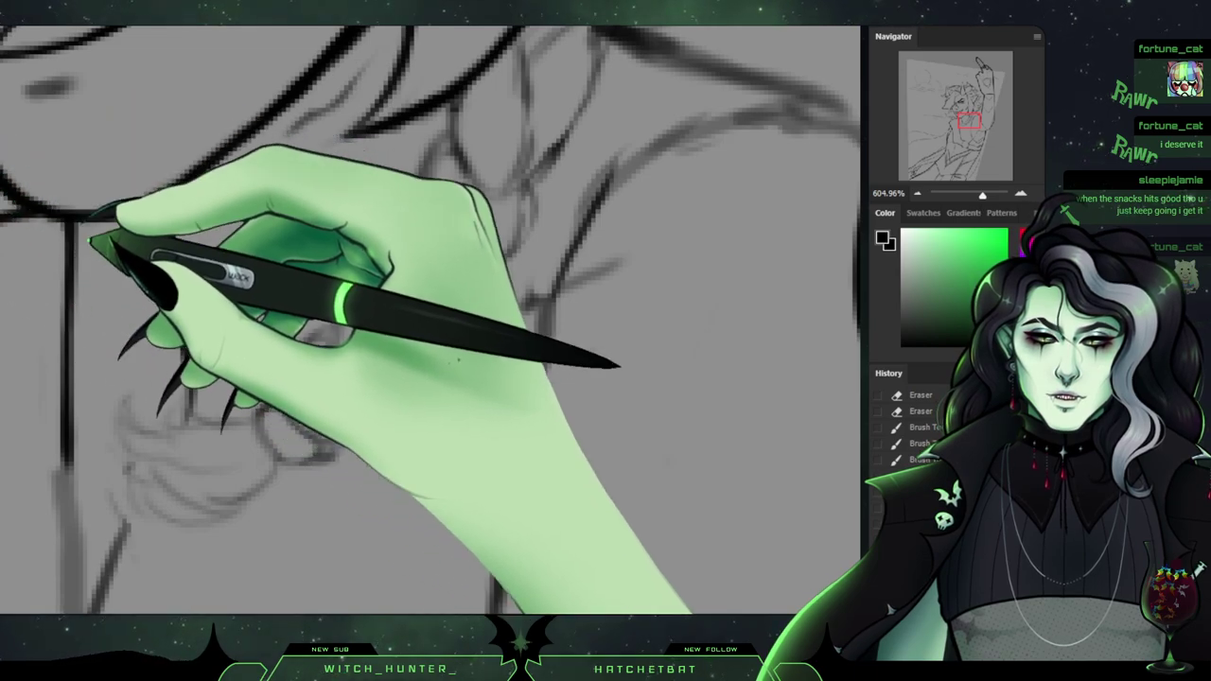
pyautogui.moveTo(296, 468)
pyautogui.mouseDown()
pyautogui.moveTo(234, 504)
pyautogui.moveTo(123, 416)
pyautogui.moveTo(135, 392)
pyautogui.moveTo(141, 462)
pyautogui.moveTo(136, 402)
pyautogui.moveTo(175, 492)
pyautogui.moveTo(136, 437)
pyautogui.moveTo(194, 486)
pyautogui.moveTo(173, 489)
pyautogui.moveTo(152, 463)
pyautogui.moveTo(140, 406)
pyautogui.moveTo(185, 447)
pyautogui.moveTo(204, 428)
pyautogui.moveTo(179, 414)
pyautogui.moveTo(248, 415)
pyautogui.moveTo(194, 473)
pyautogui.moveTo(163, 473)
pyautogui.moveTo(221, 487)
pyautogui.moveTo(152, 479)
pyautogui.moveTo(191, 521)
pyautogui.moveTo(171, 515)
pyautogui.moveTo(271, 478)
pyautogui.mouseUp()
pyautogui.press('e')
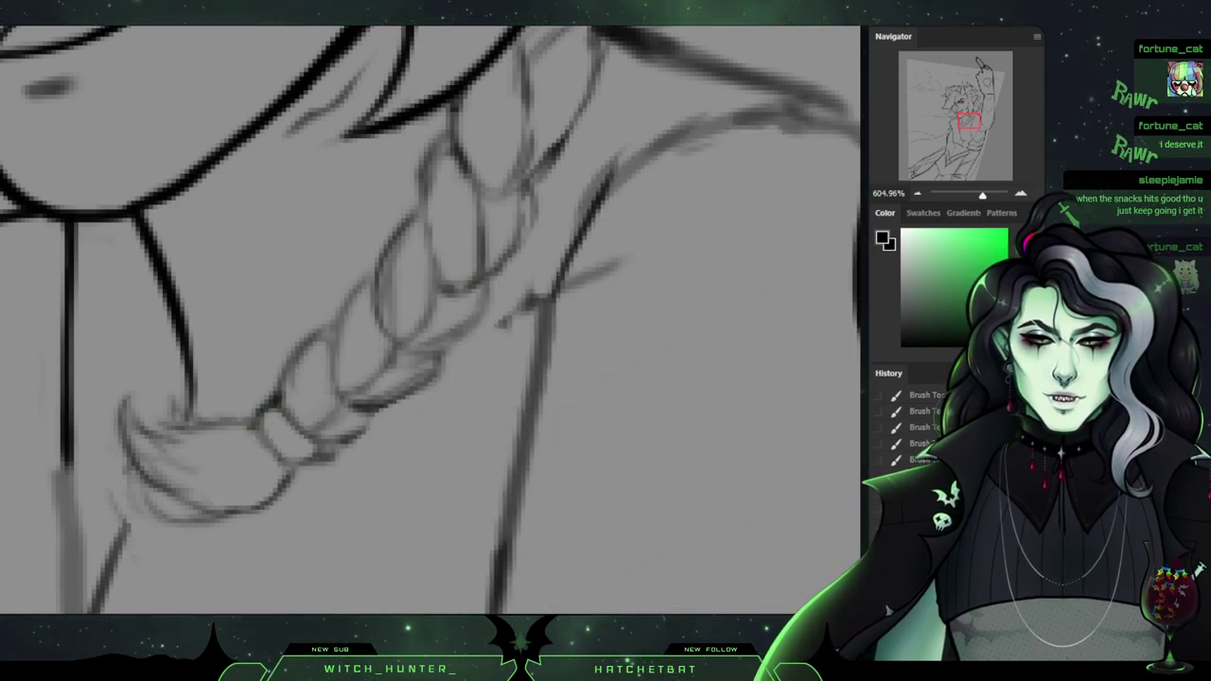
# Clean up and redraw the top strands of the braid where they emerge from the hair behind the jaw.
pyautogui.scroll(3, 423, 337)
pyautogui.scroll(-10, 425, 312)
pyautogui.scroll(6, 443, 255)
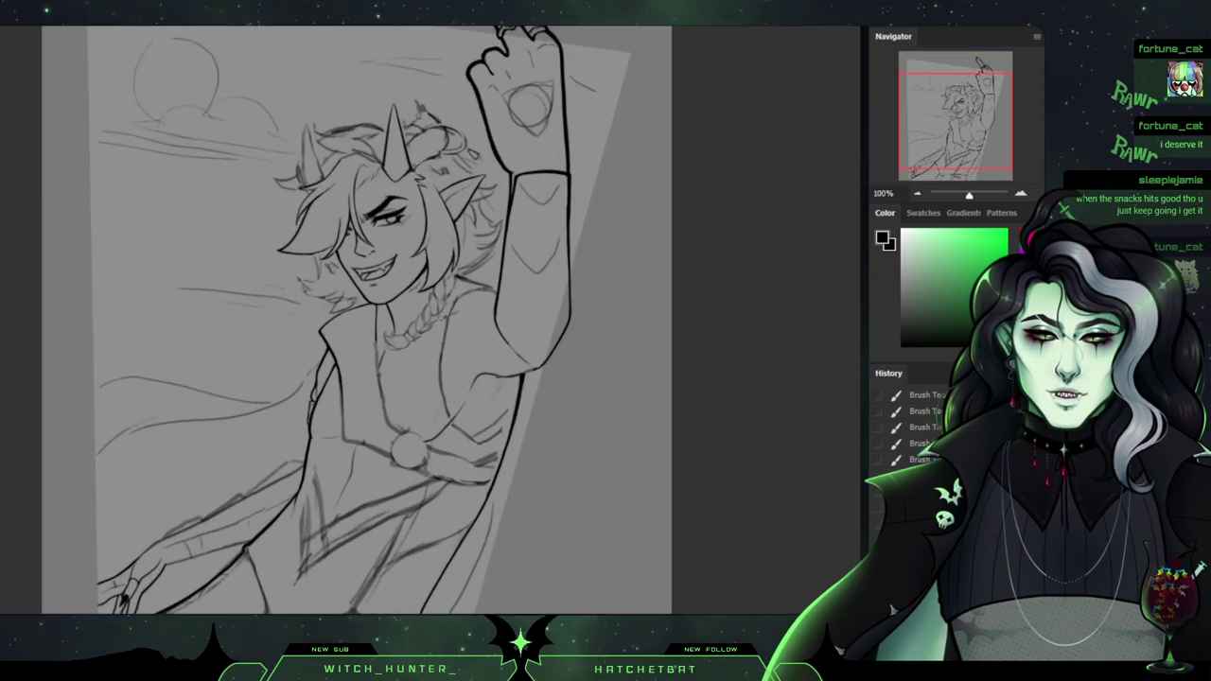
pyautogui.scroll(1, 407, 312)
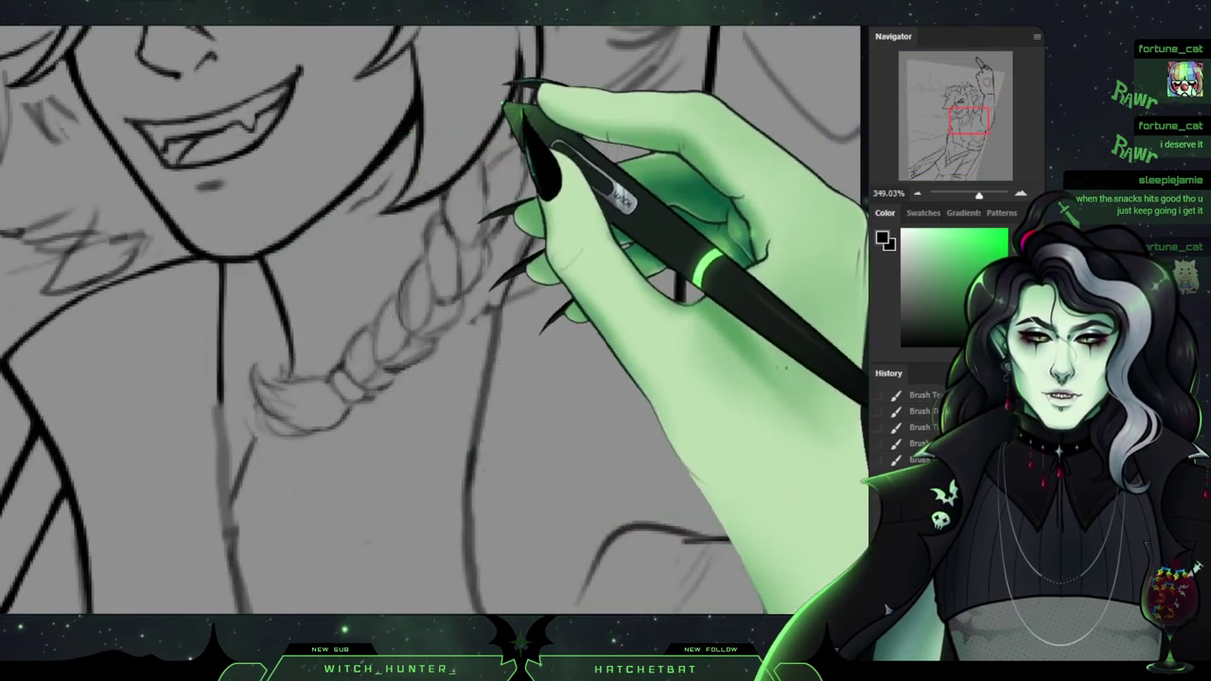
pyautogui.moveTo(969, 120); pyautogui.dragTo(971, 112)
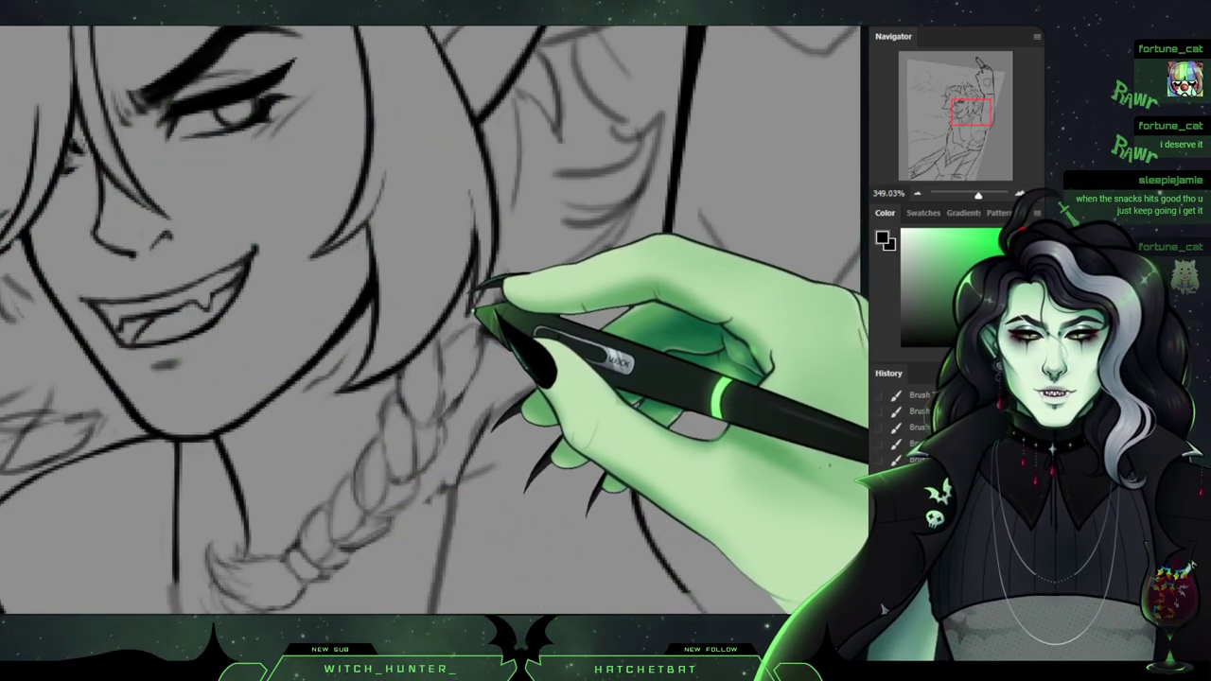
pyautogui.moveTo(493, 254); pyautogui.dragTo(471, 313)
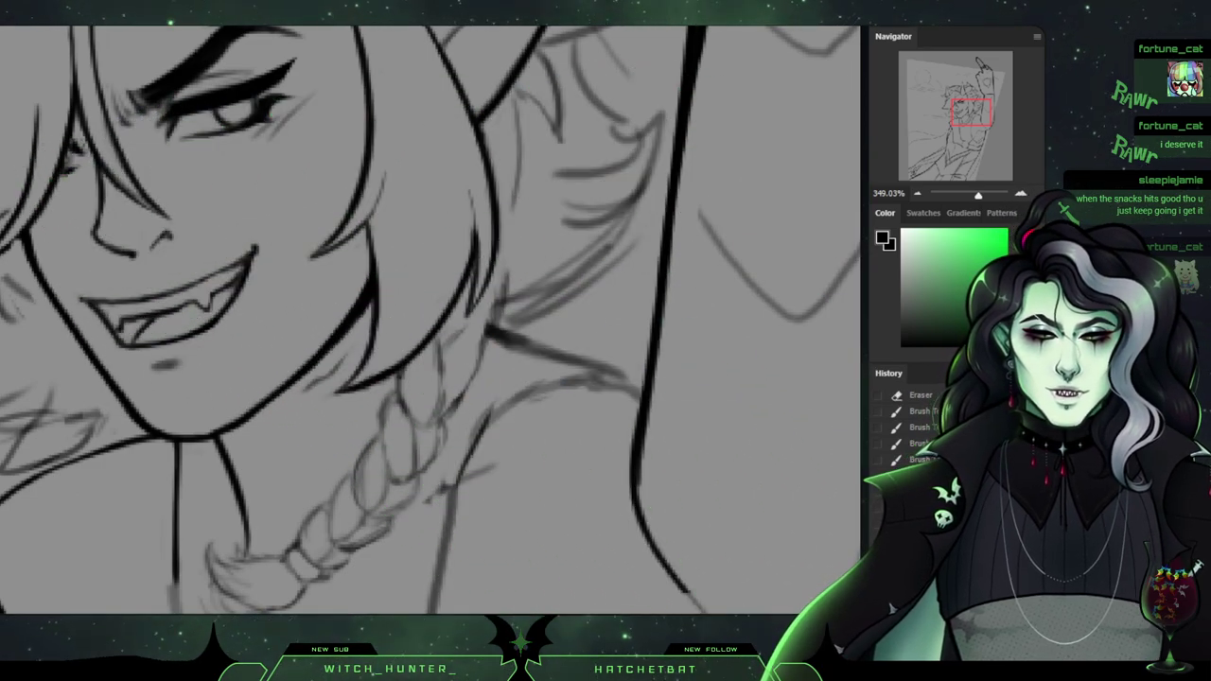
# Rework the loose hair sketch beneath the long fringe on the far side of the face, erasing stray strokes.
pyautogui.moveTo(379, 246); pyautogui.dragTo(617, 427)
pyautogui.moveTo(565, 294); pyautogui.dragTo(670, 132)
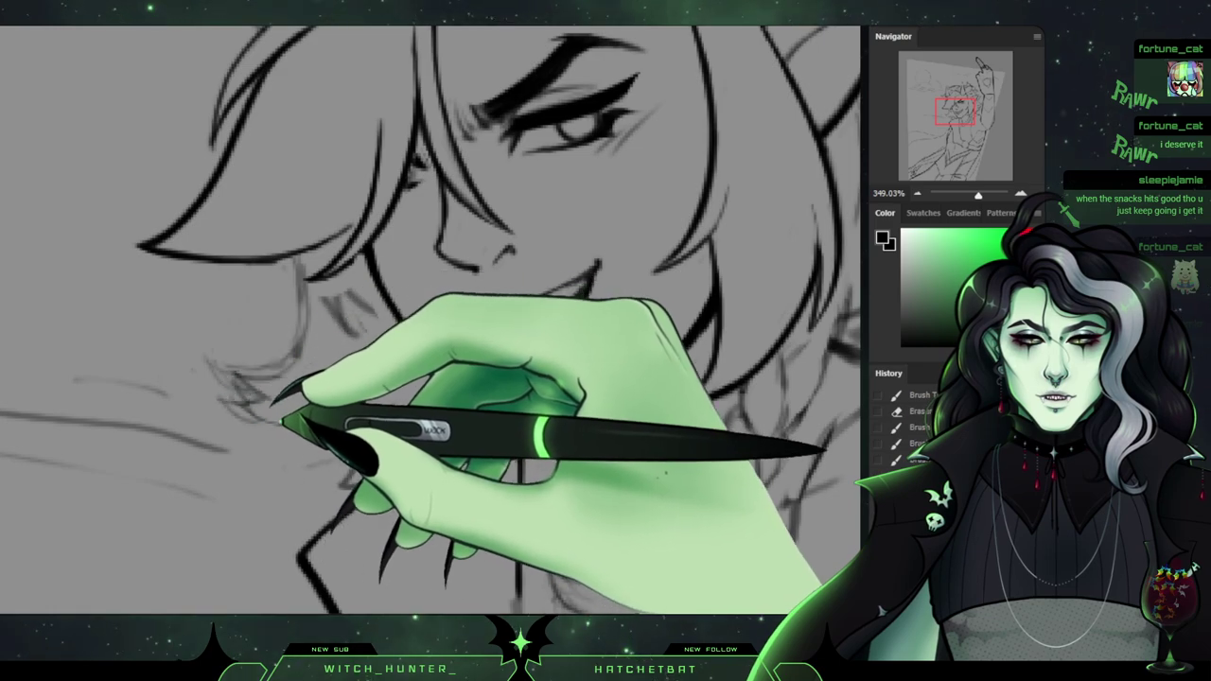
pyautogui.moveTo(281, 422); pyautogui.dragTo(295, 425)
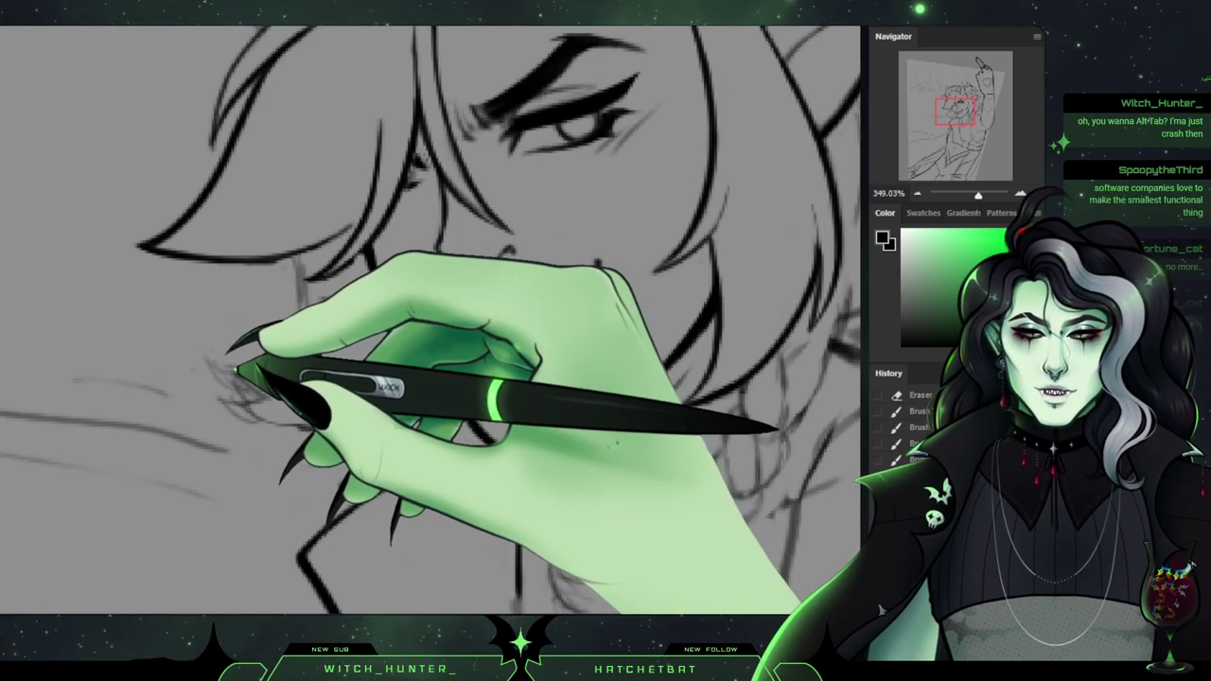
pyautogui.moveTo(243, 368); pyautogui.dragTo(260, 376)
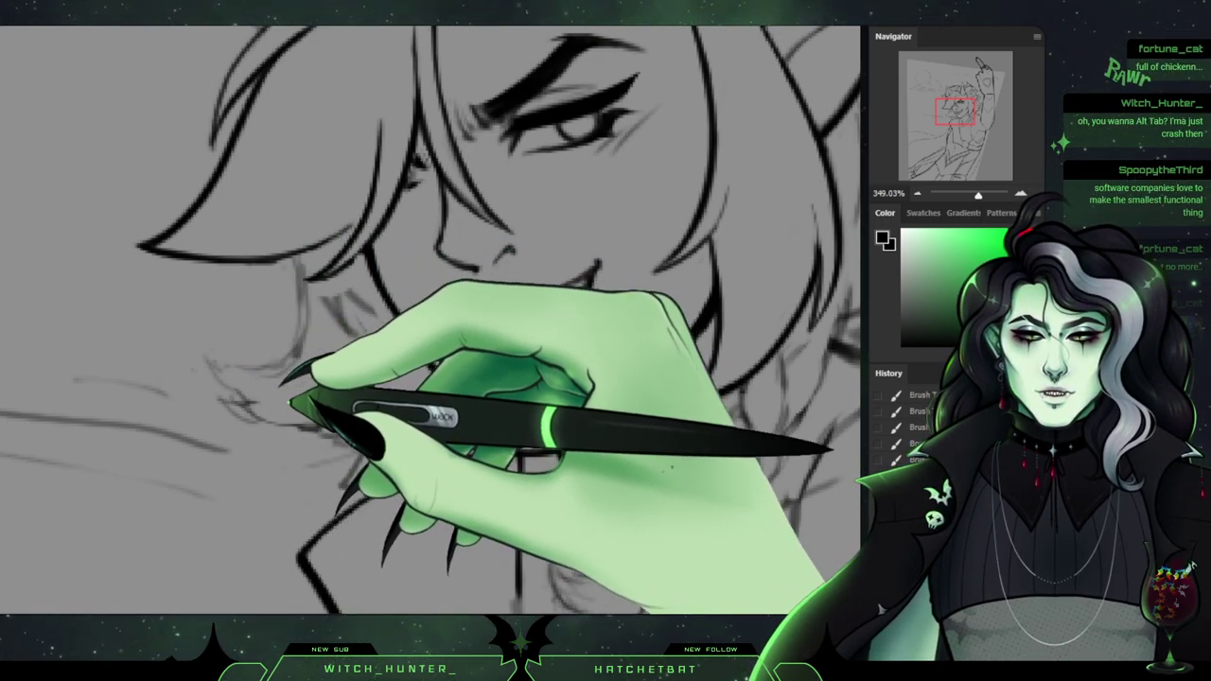
pyautogui.press('e')
pyautogui.moveTo(267, 415); pyautogui.dragTo(330, 382)
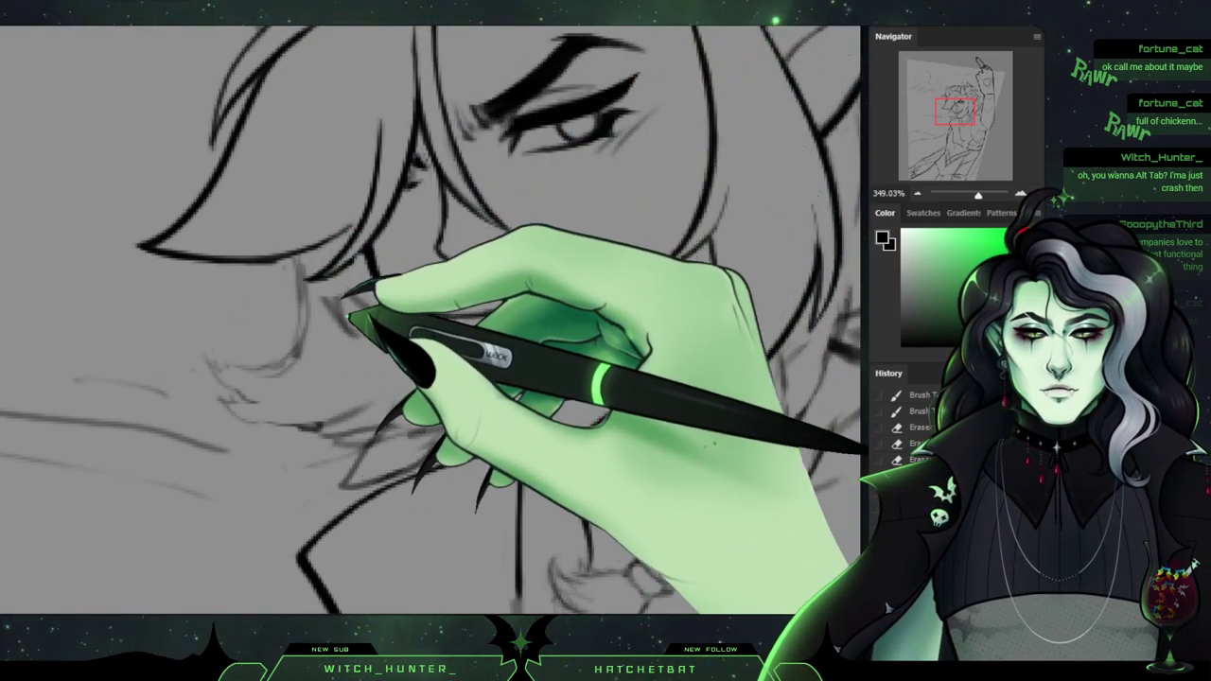
# Erase the rough scribble beside the far cheek and sketch a pointed hair lock curving in to the jawline.
pyautogui.moveTo(345, 302); pyautogui.dragTo(351, 332)
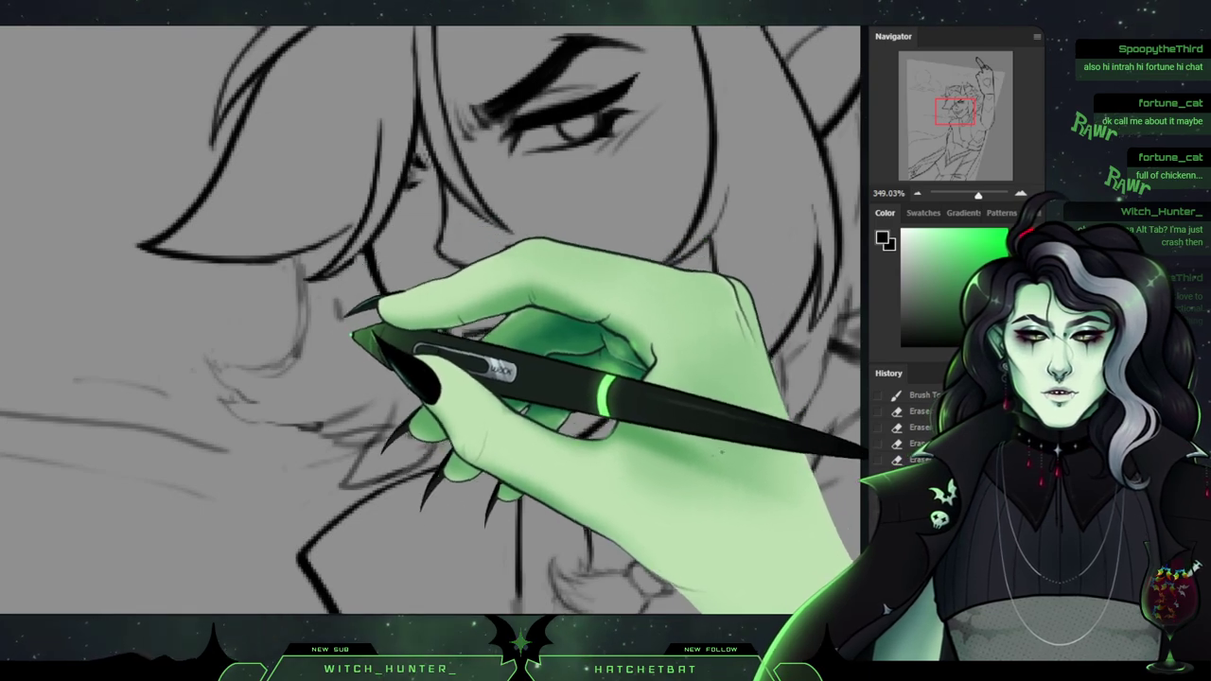
pyautogui.moveTo(352, 329); pyautogui.dragTo(414, 392)
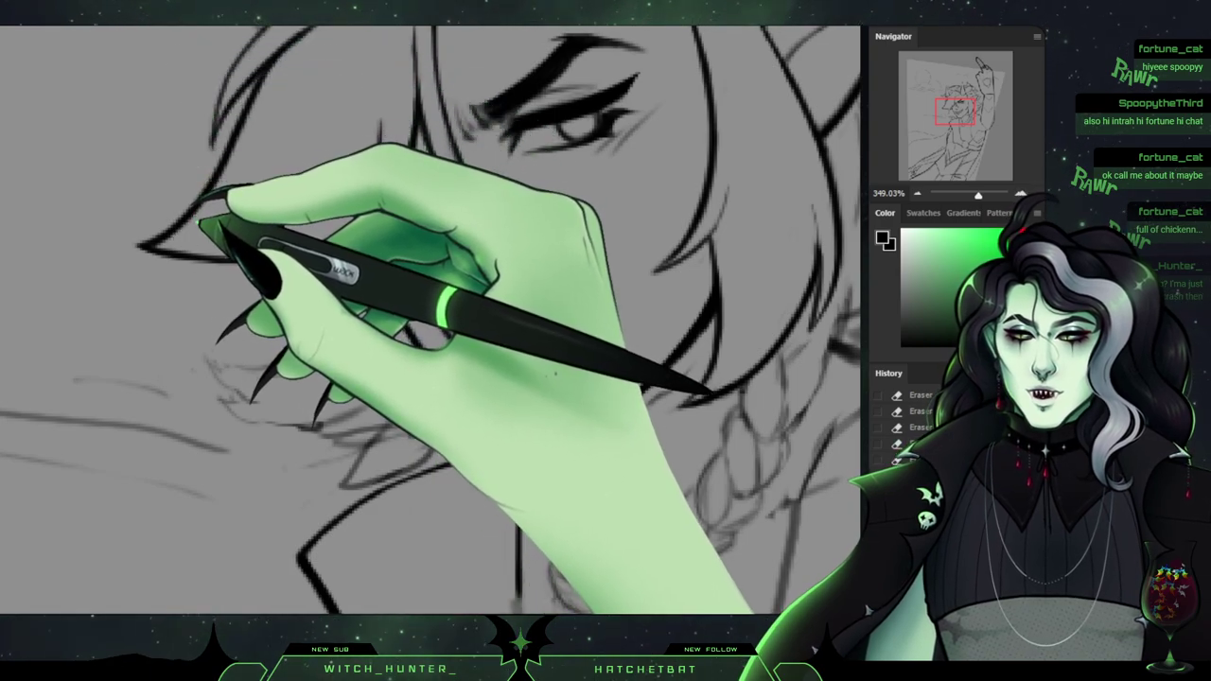
pyautogui.moveTo(978, 195); pyautogui.dragTo(981, 194)
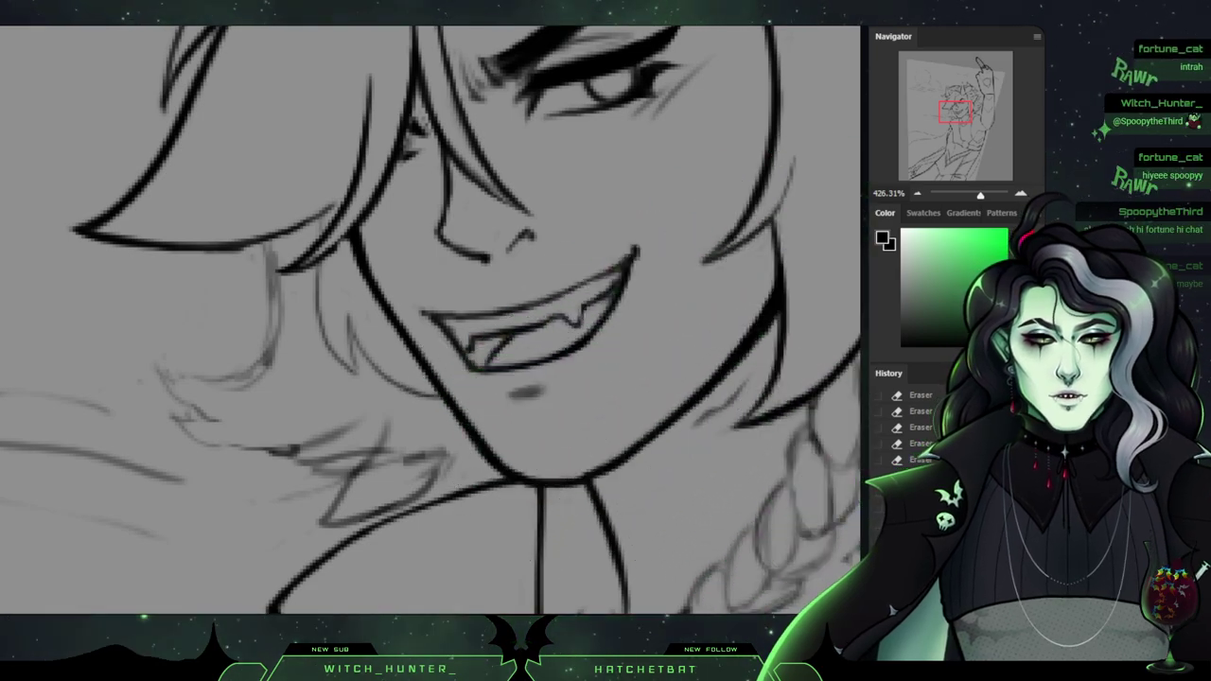
# Ink the pointed hair lock beside the far cheek with dark lines running from the fringe to the jaw.
pyautogui.scroll(-18, 421, 312)
pyautogui.scroll(16, 421, 312)
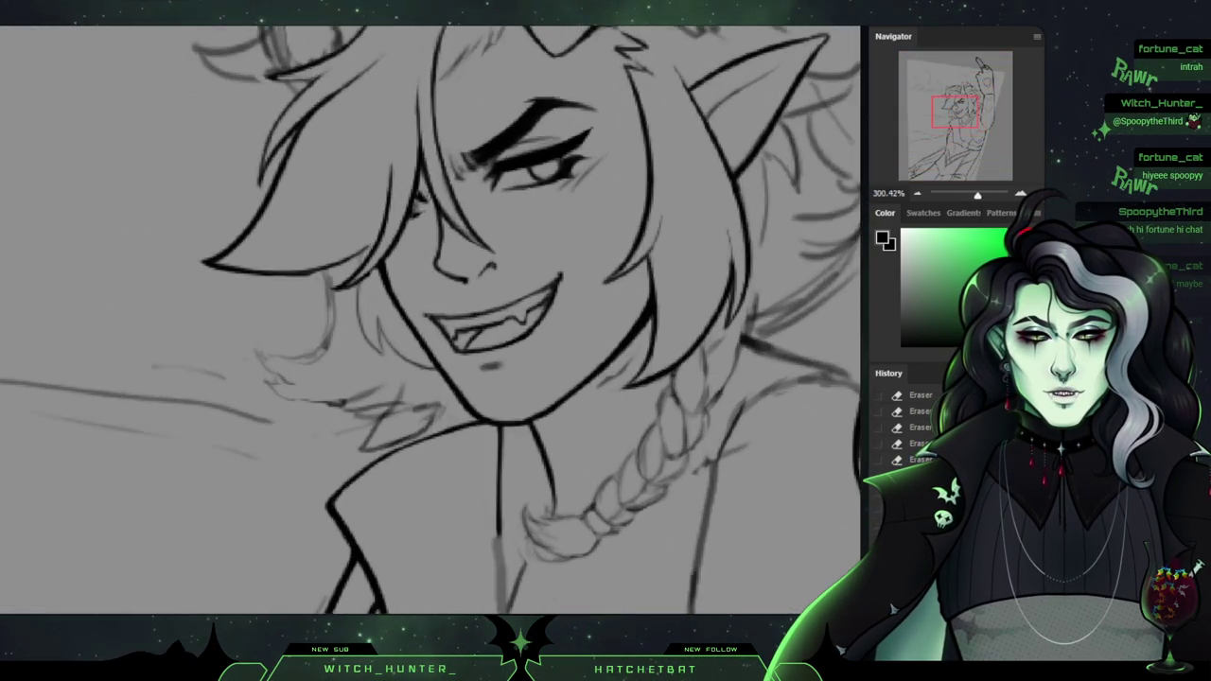
pyautogui.scroll(5, 454, 313)
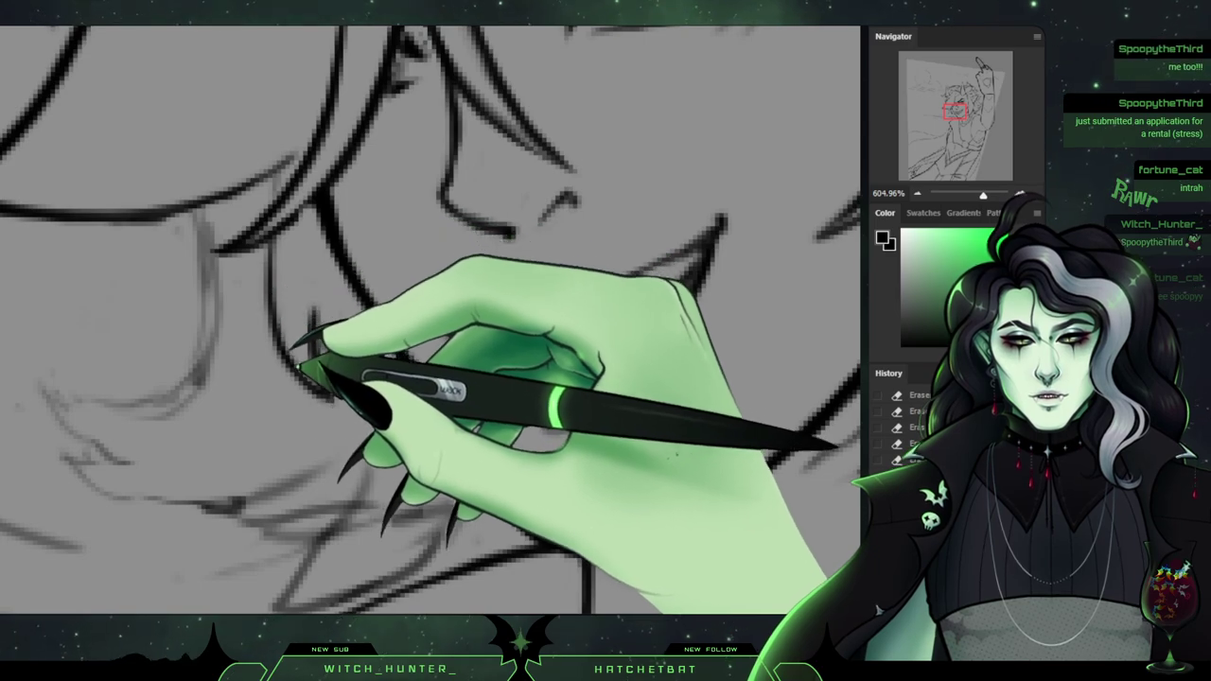
pyautogui.moveTo(301, 367); pyautogui.dragTo(338, 395)
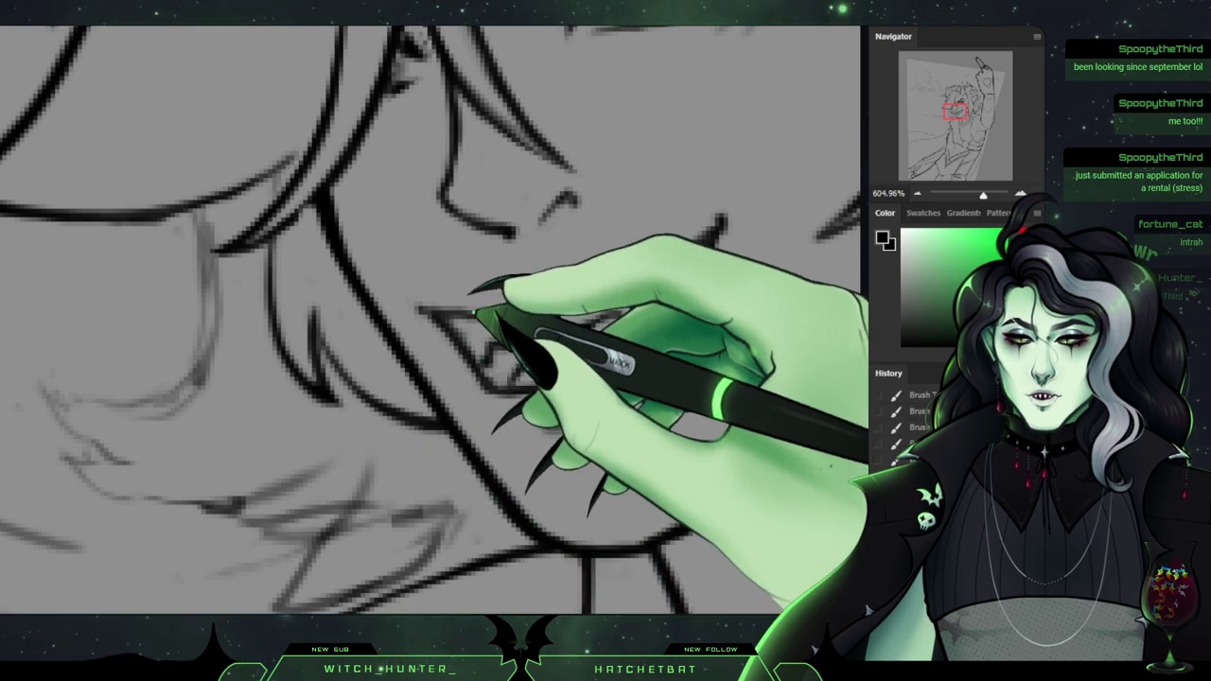
pyautogui.scroll(-15, 432, 322)
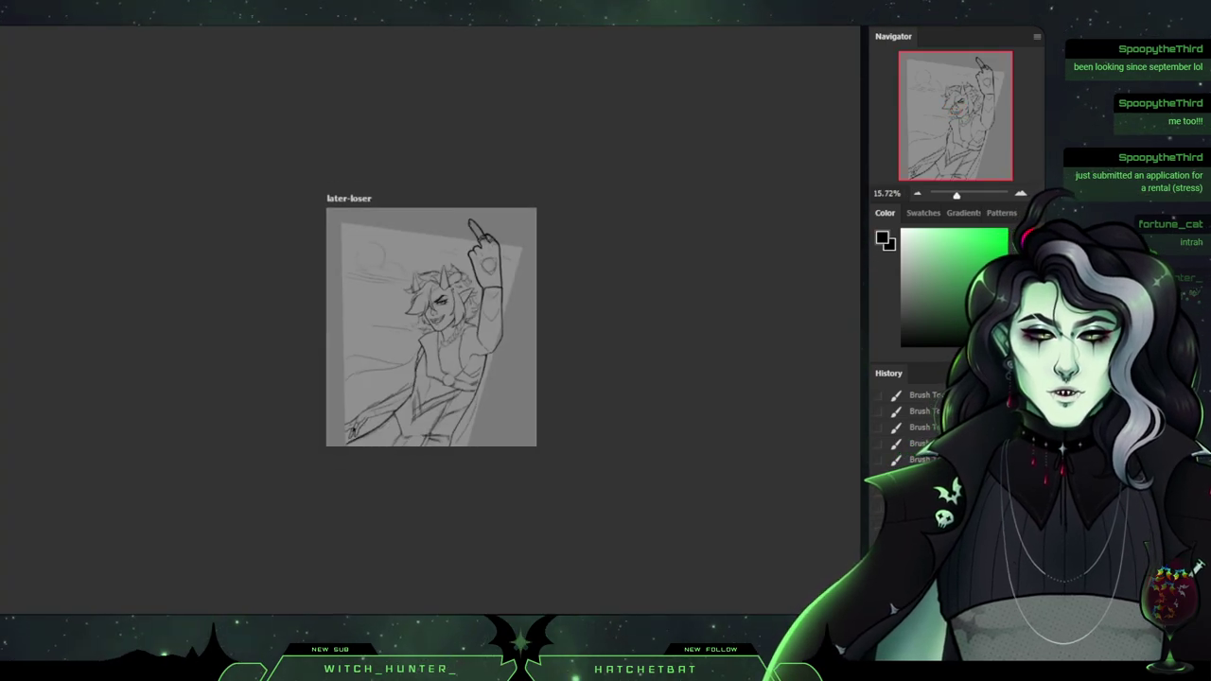
pyautogui.scroll(13, 431, 322)
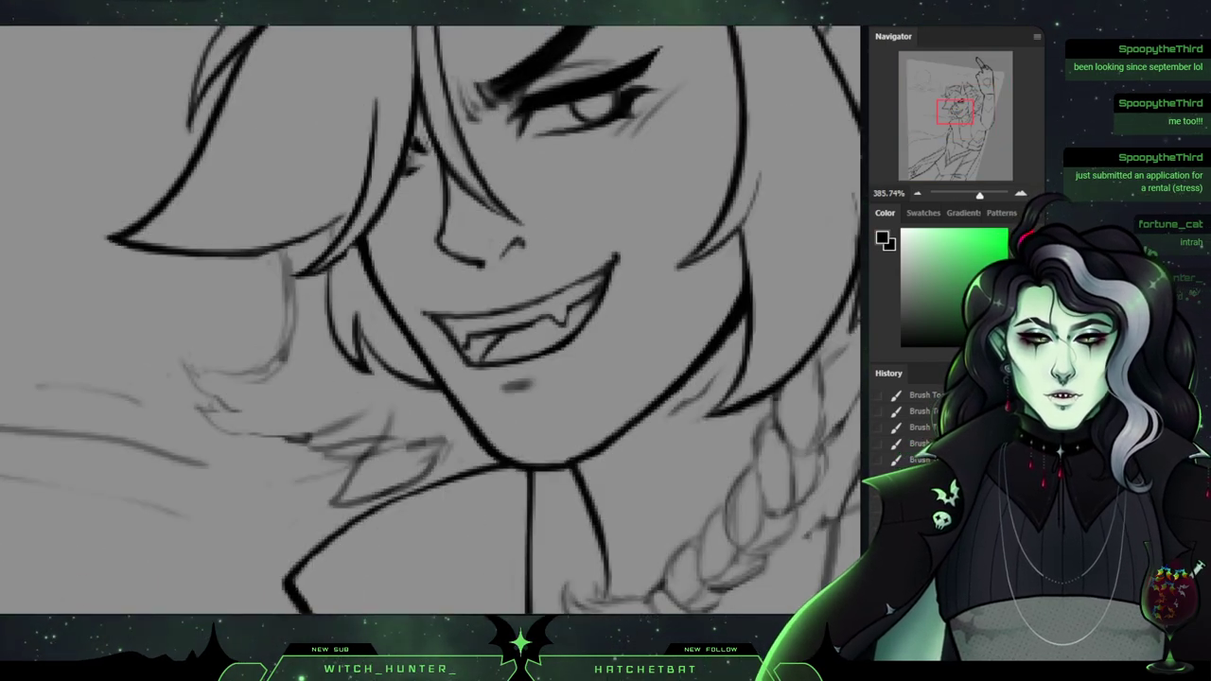
# Erase leftover sketch strokes around the face and redraw the mark below the lower lip as a thin line.
pyautogui.moveTo(432, 322); pyautogui.dragTo(497, 339)
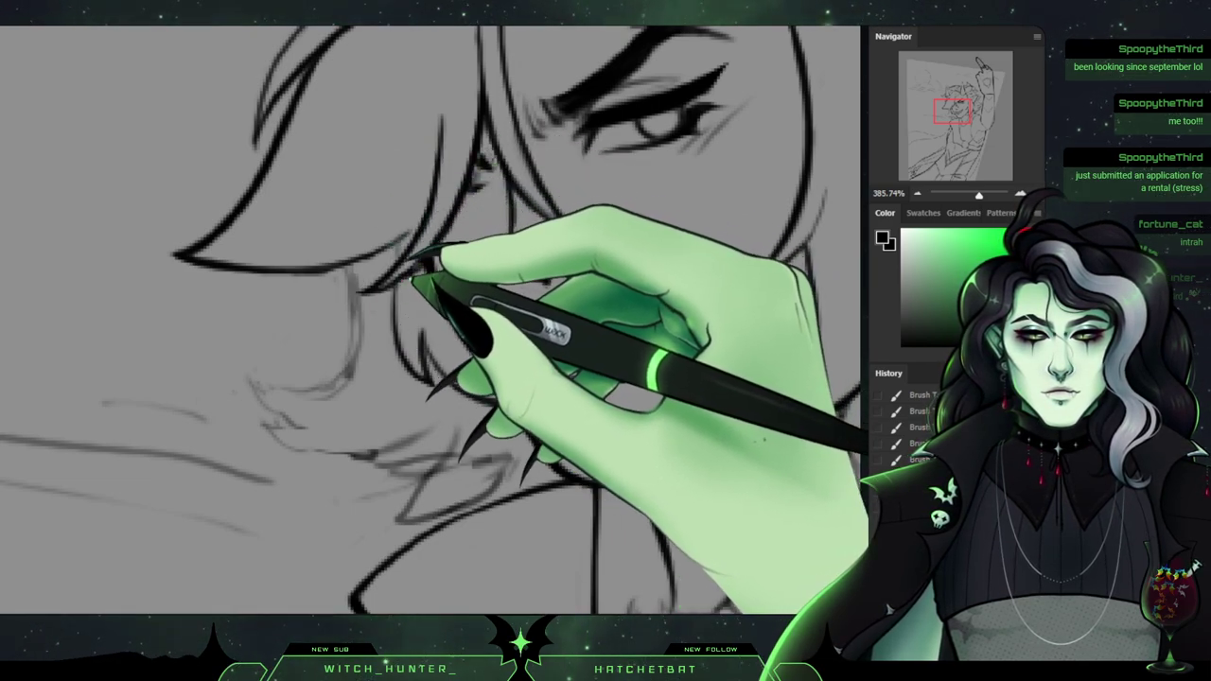
pyautogui.moveTo(413, 280)
pyautogui.mouseDown()
pyautogui.moveTo(444, 254)
pyautogui.moveTo(522, 406)
pyautogui.moveTo(388, 552)
pyautogui.moveTo(390, 497)
pyautogui.moveTo(473, 319)
pyautogui.moveTo(470, 196)
pyautogui.moveTo(286, 197)
pyautogui.moveTo(324, 154)
pyautogui.mouseUp()
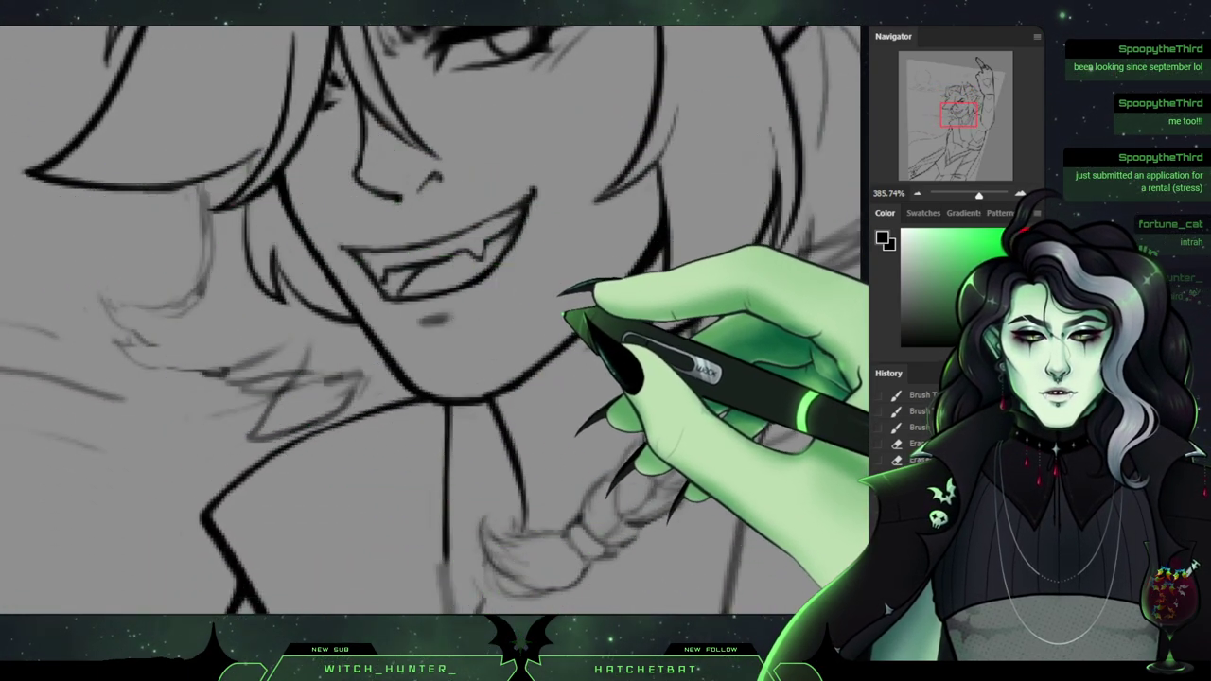
pyautogui.moveTo(568, 315)
pyautogui.mouseDown()
pyautogui.moveTo(649, 316)
pyautogui.moveTo(617, 341)
pyautogui.moveTo(621, 363)
pyautogui.mouseUp()
pyautogui.press('b')
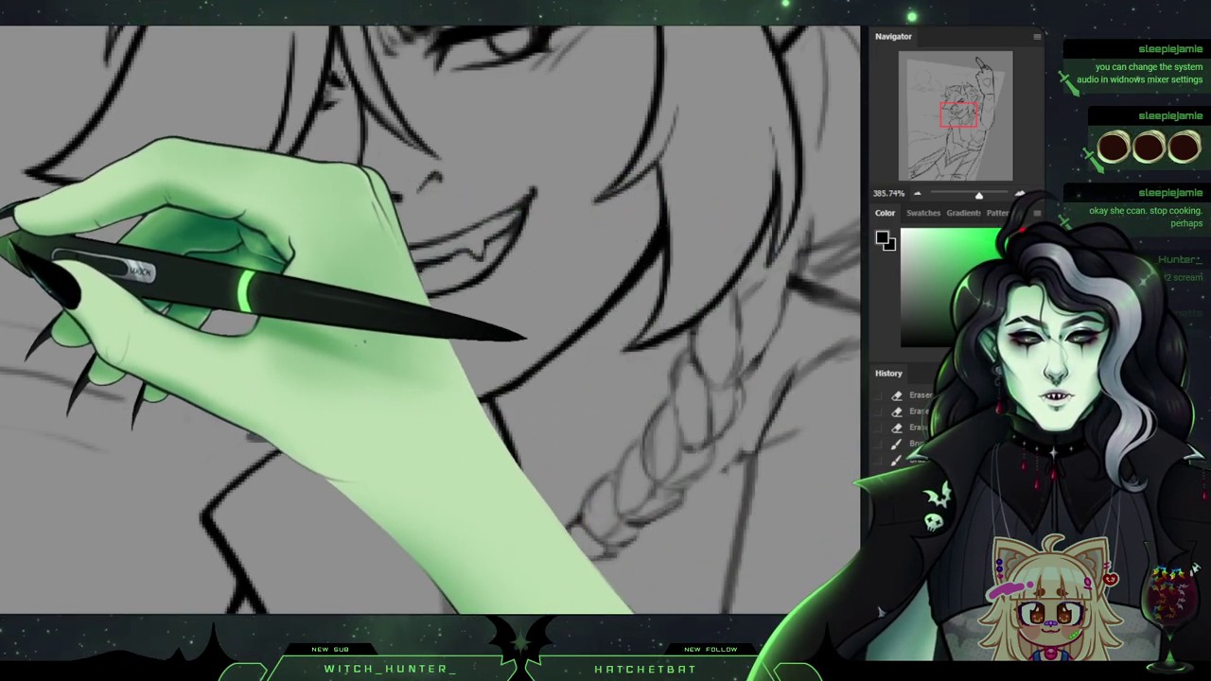
pyautogui.moveTo(482, 313)
pyautogui.mouseDown()
pyautogui.moveTo(445, 344)
pyautogui.moveTo(416, 318)
pyautogui.moveTo(441, 337)
pyautogui.mouseUp()
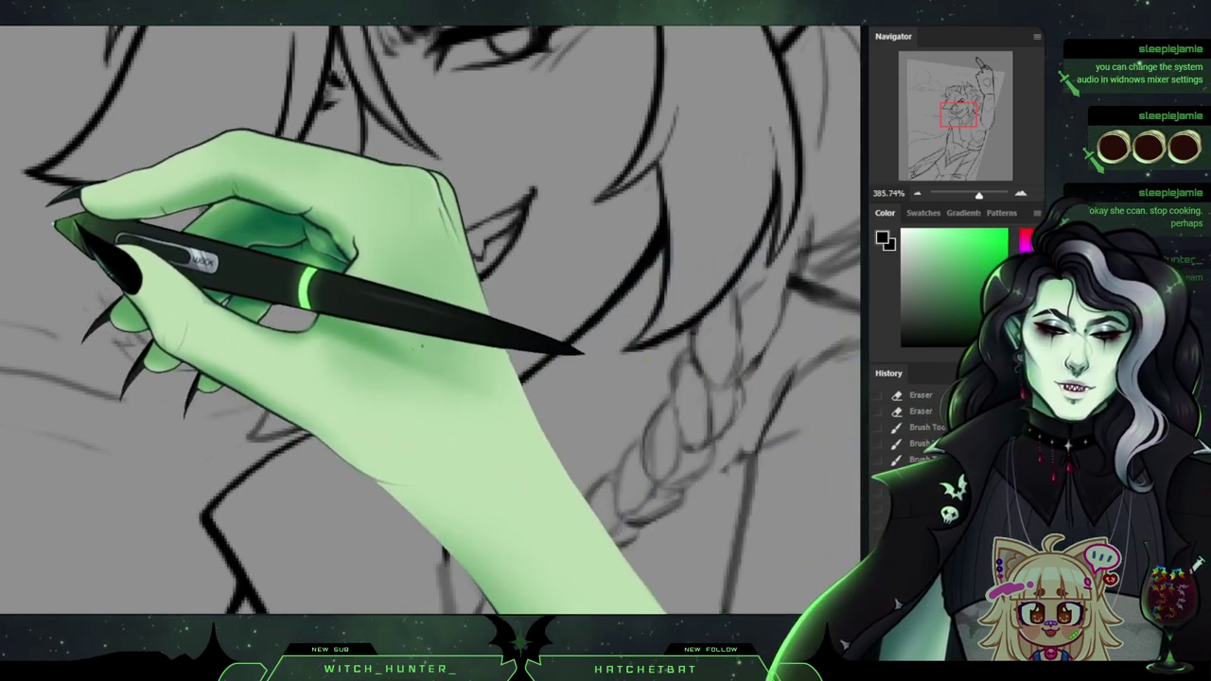
# Rework the jagged hair tuft at the hairline beside the front horn, inking sharp zigzag points above the face-framing lock.
pyautogui.moveTo(440, 284)
pyautogui.mouseDown()
pyautogui.moveTo(414, 514)
pyautogui.moveTo(458, 416)
pyautogui.moveTo(424, 448)
pyautogui.moveTo(394, 434)
pyautogui.moveTo(523, 392)
pyautogui.moveTo(553, 441)
pyautogui.moveTo(539, 515)
pyautogui.mouseUp()
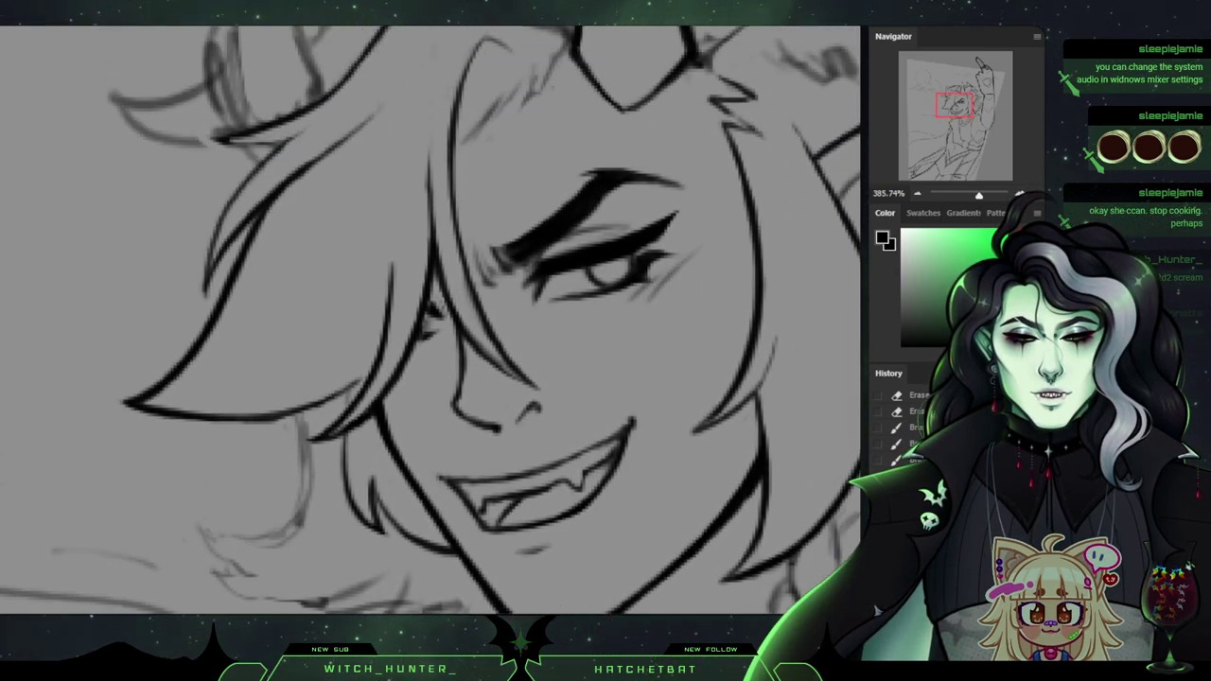
pyautogui.moveTo(568, 284); pyautogui.dragTo(370, 348)
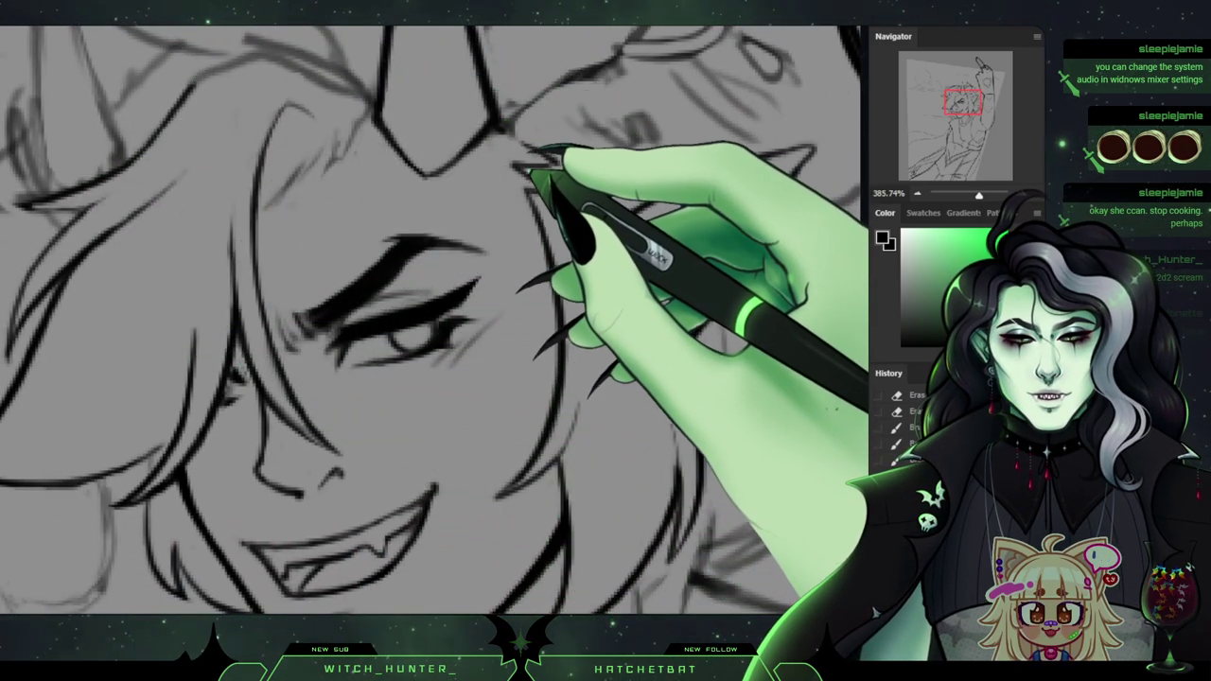
pyautogui.moveTo(530, 171); pyautogui.dragTo(571, 200)
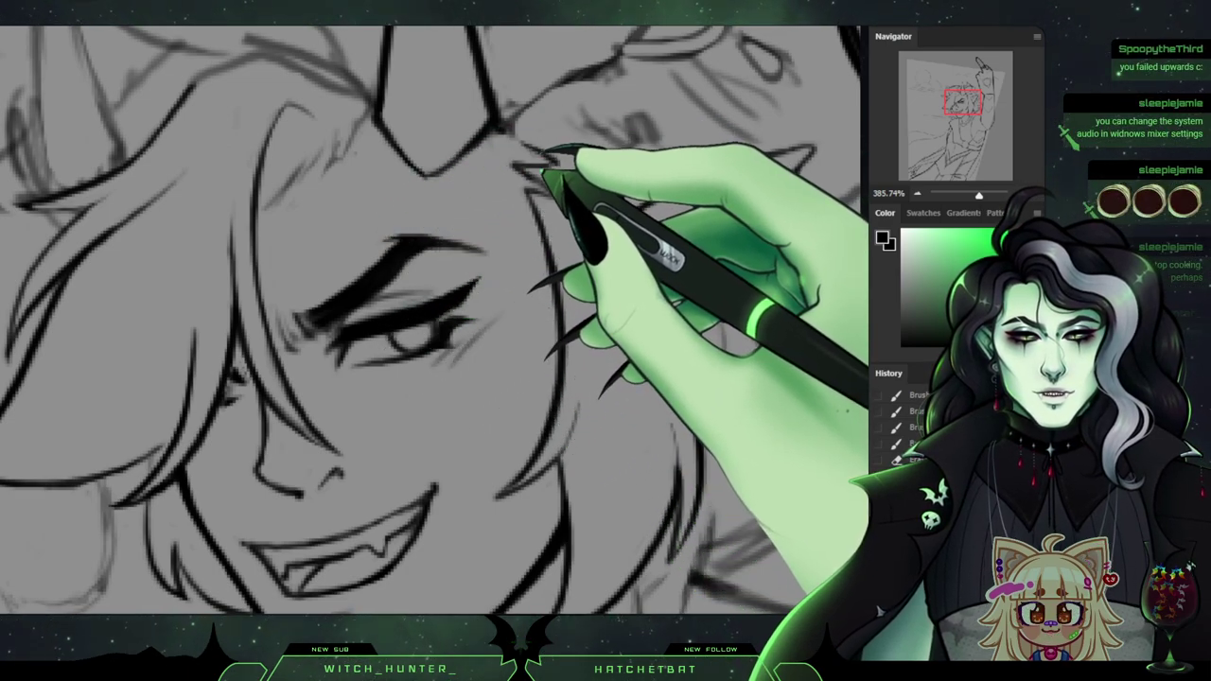
pyautogui.moveTo(541, 169); pyautogui.dragTo(539, 167)
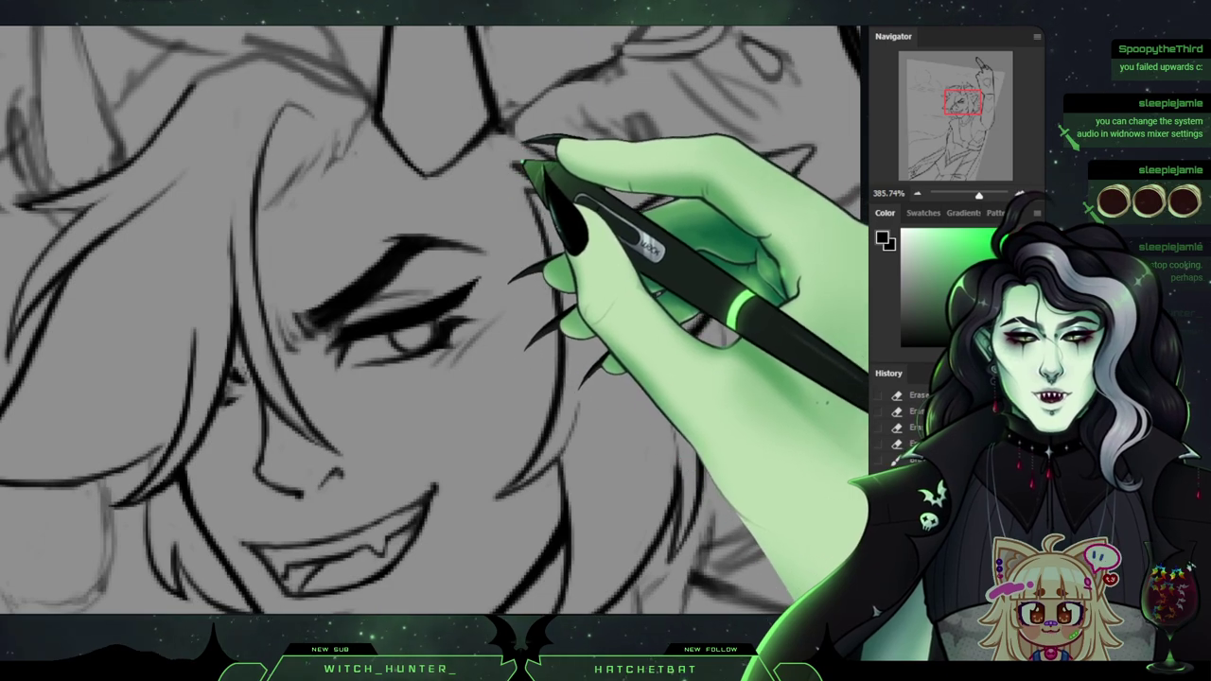
pyautogui.moveTo(542, 162)
pyautogui.mouseDown()
pyautogui.moveTo(560, 159)
pyautogui.moveTo(537, 146)
pyautogui.moveTo(558, 163)
pyautogui.mouseUp()
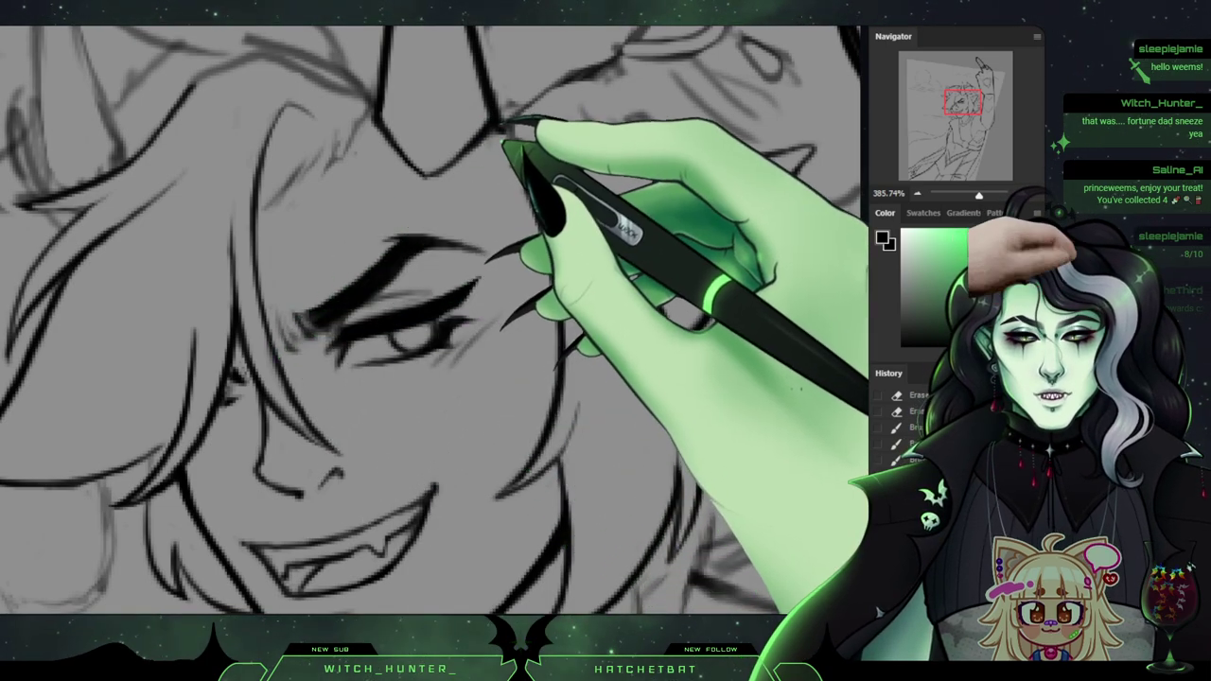
# Clean up the line art at the base of the front horn, touching up its side corner and lower point.
pyautogui.moveTo(499, 150); pyautogui.dragTo(511, 136)
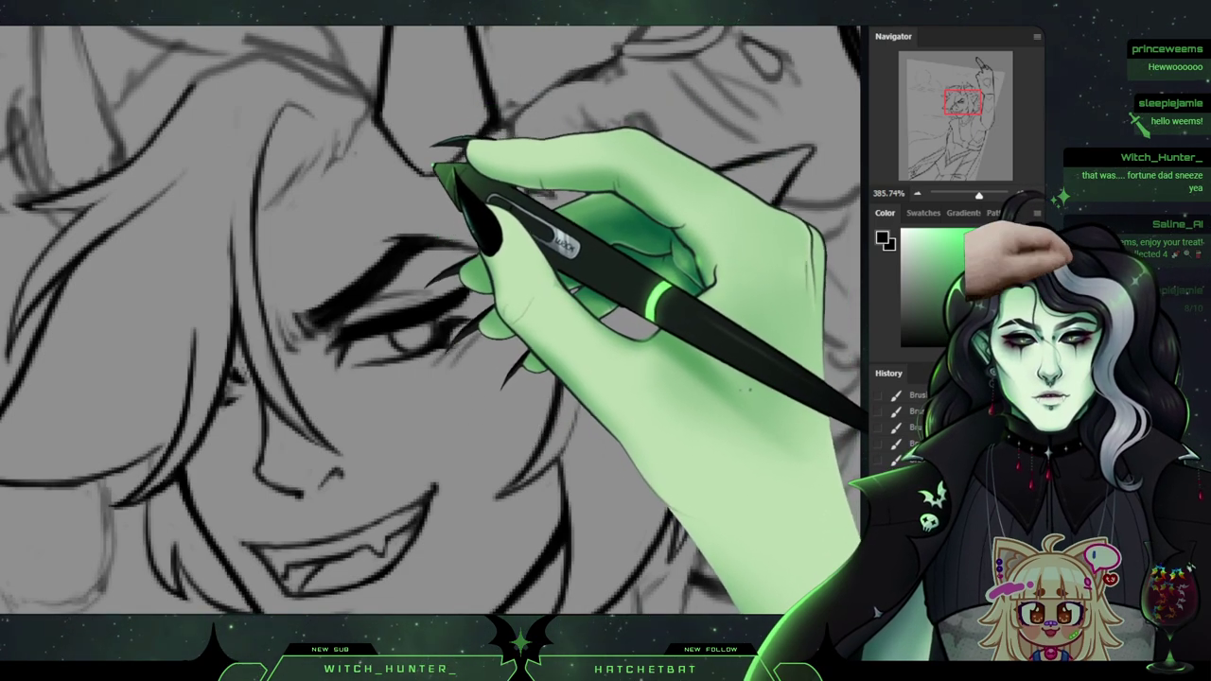
pyautogui.moveTo(432, 167); pyautogui.dragTo(452, 149)
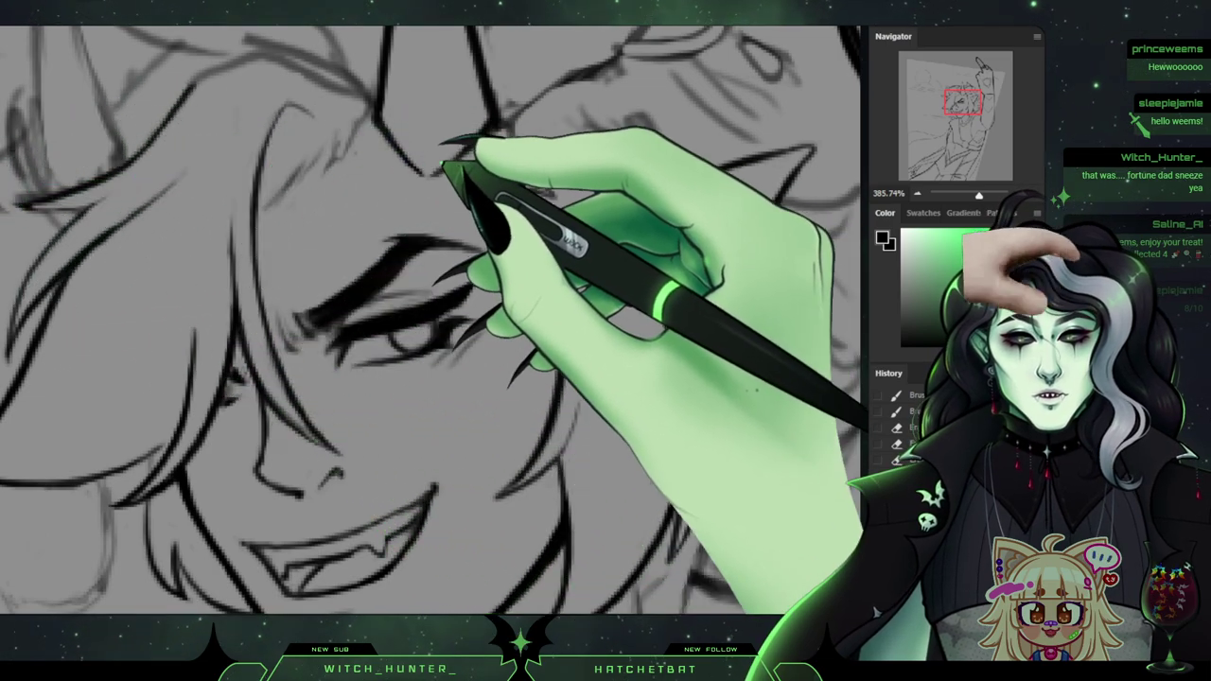
pyautogui.moveTo(441, 165); pyautogui.dragTo(430, 174)
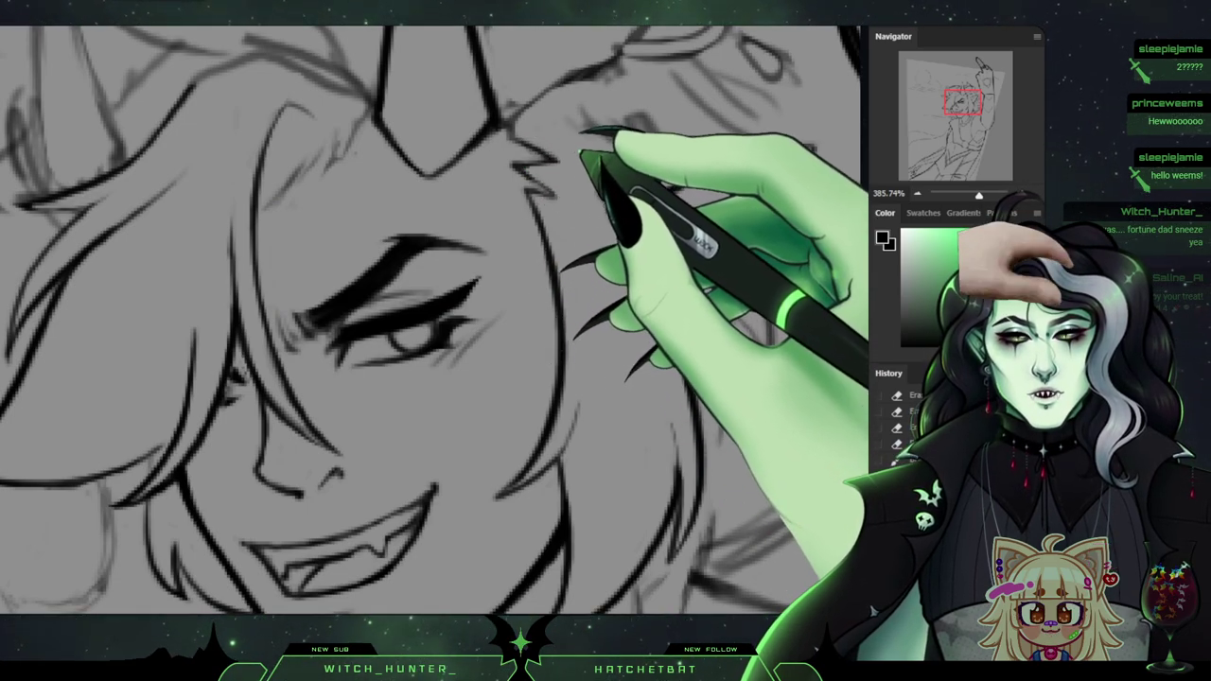
# Erase parts of the rough hair sketch between the front horn and the pointed ear.
pyautogui.moveTo(533, 116)
pyautogui.mouseDown()
pyautogui.moveTo(525, 151)
pyautogui.moveTo(512, 142)
pyautogui.moveTo(533, 149)
pyautogui.moveTo(626, 123)
pyautogui.moveTo(620, 111)
pyautogui.moveTo(574, 123)
pyautogui.moveTo(603, 151)
pyautogui.moveTo(576, 112)
pyautogui.moveTo(631, 150)
pyautogui.moveTo(608, 102)
pyautogui.moveTo(646, 149)
pyautogui.moveTo(608, 99)
pyautogui.moveTo(647, 165)
pyautogui.mouseUp()
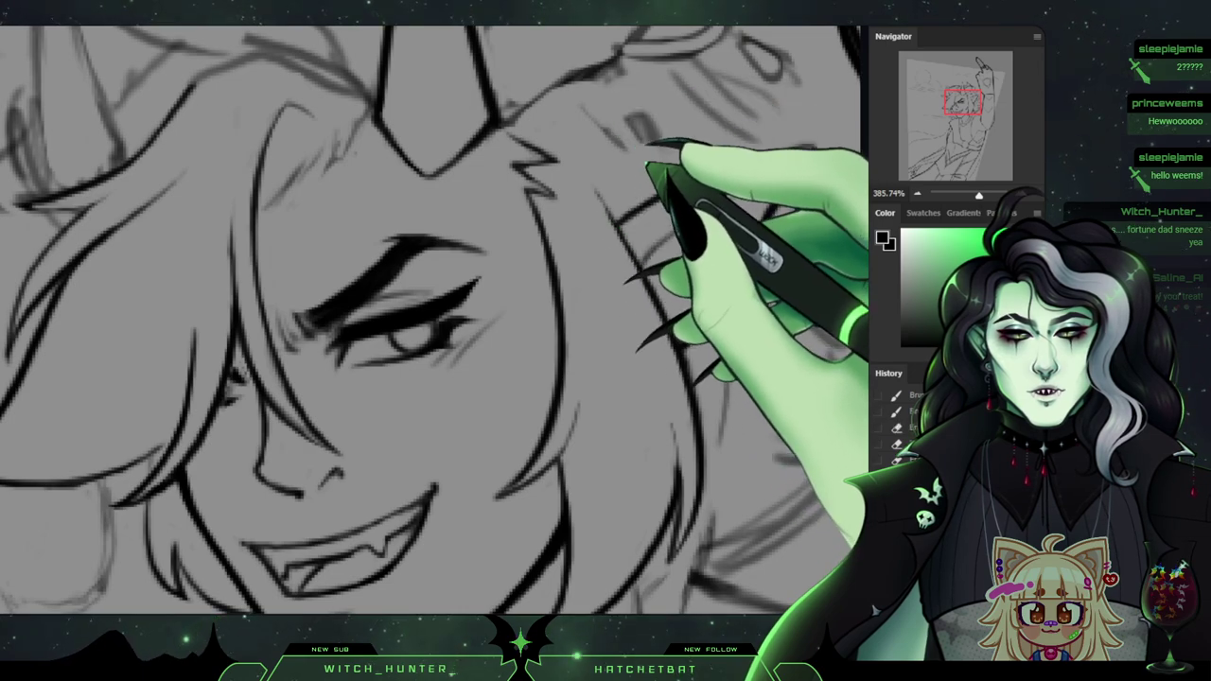
pyautogui.moveTo(634, 117)
pyautogui.mouseDown()
pyautogui.moveTo(656, 169)
pyautogui.moveTo(652, 88)
pyautogui.moveTo(674, 151)
pyautogui.mouseUp()
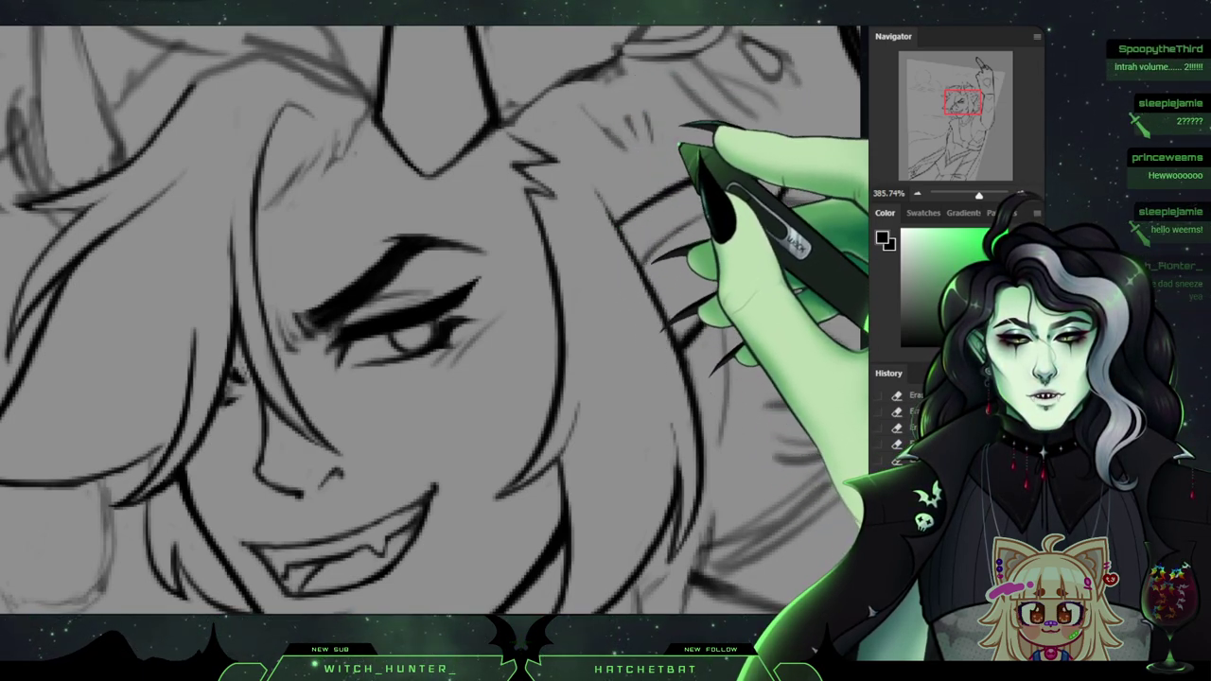
# Ink the short jagged hairline on the forehead between the long fringe and the front horn's base.
pyautogui.moveTo(964, 102); pyautogui.dragTo(948, 114)
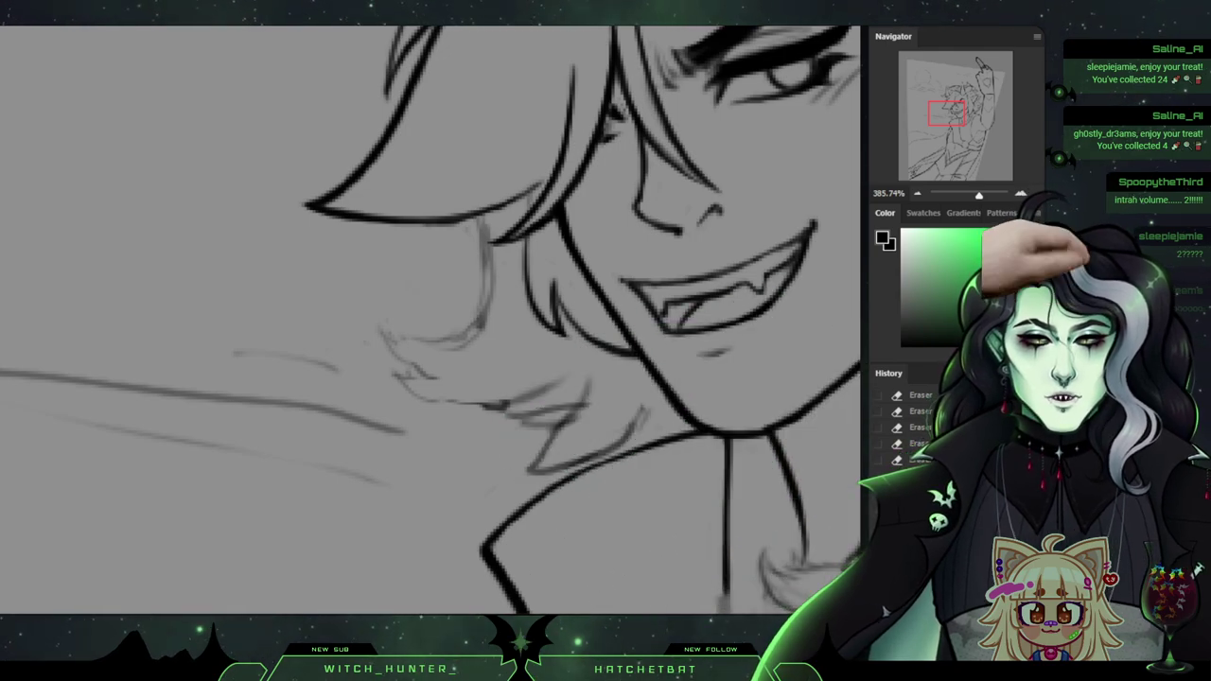
pyautogui.moveTo(681, 85)
pyautogui.mouseDown()
pyautogui.moveTo(288, 312)
pyautogui.moveTo(94, 347)
pyautogui.moveTo(127, 470)
pyautogui.moveTo(355, 593)
pyautogui.moveTo(469, 477)
pyautogui.mouseUp()
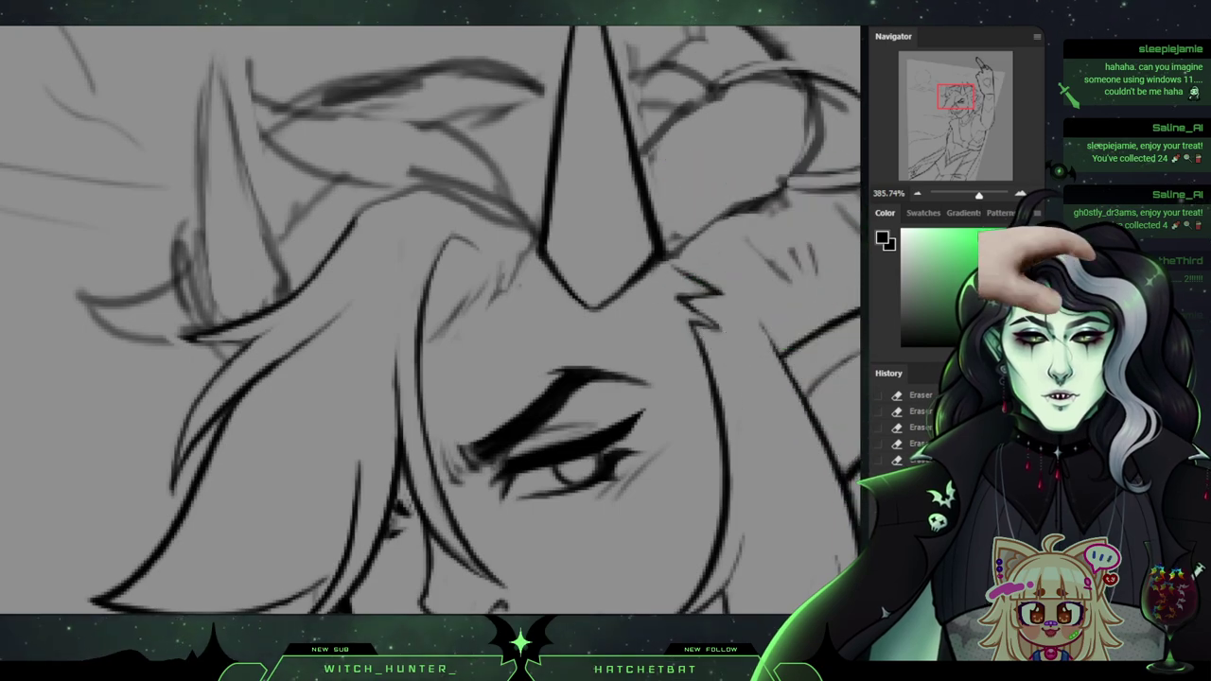
pyautogui.moveTo(435, 321)
pyautogui.mouseDown()
pyautogui.moveTo(535, 229)
pyautogui.moveTo(468, 223)
pyautogui.moveTo(487, 257)
pyautogui.mouseUp()
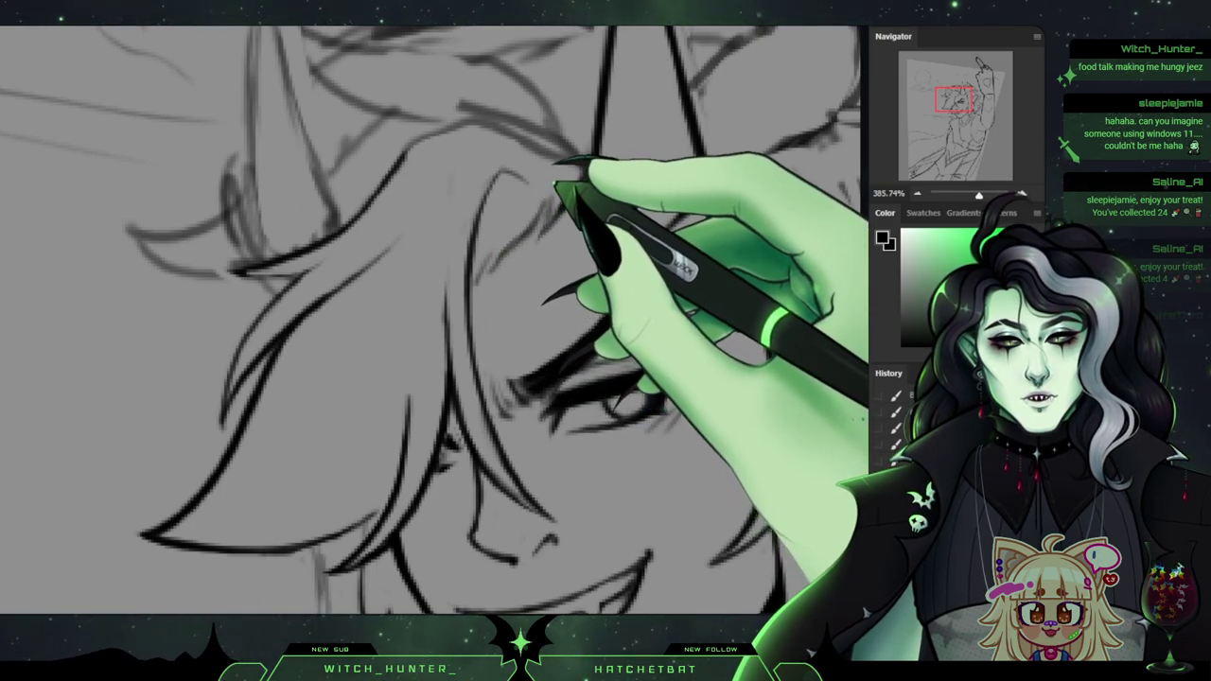
pyautogui.moveTo(473, 321); pyautogui.dragTo(490, 289)
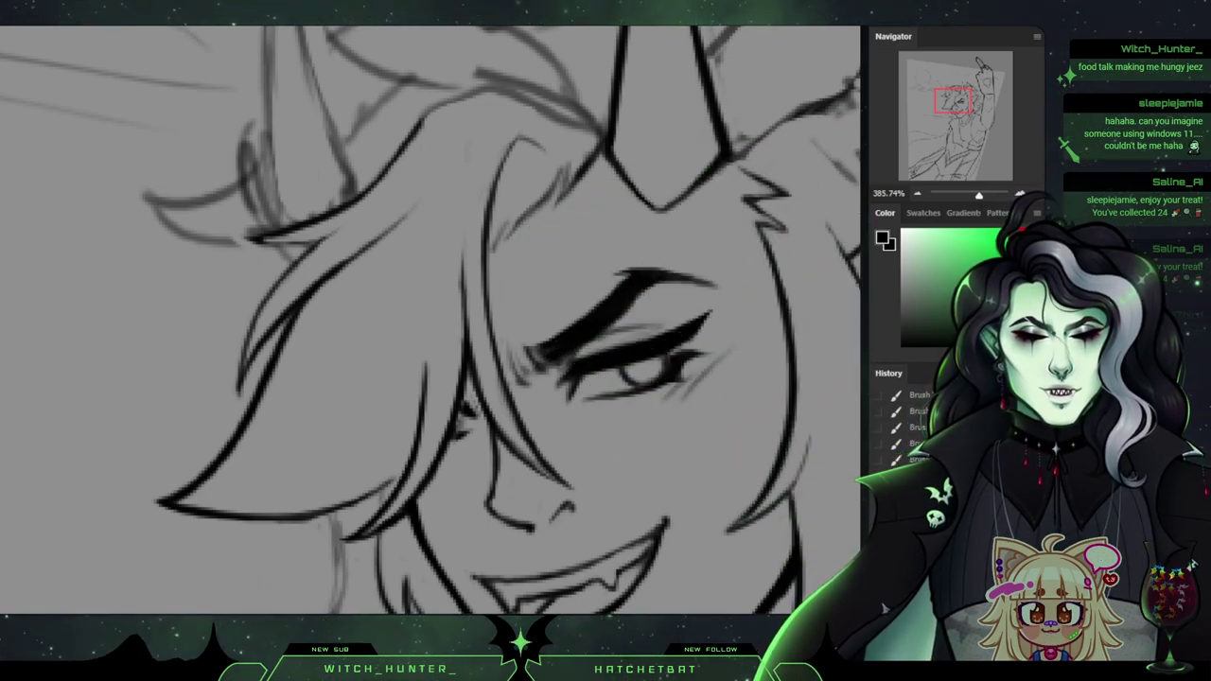
# Ink the upper hair contour curving from the long fringe over to the front horn, undoing and redrawing faulty strokes.
pyautogui.moveTo(473, 379); pyautogui.dragTo(539, 264)
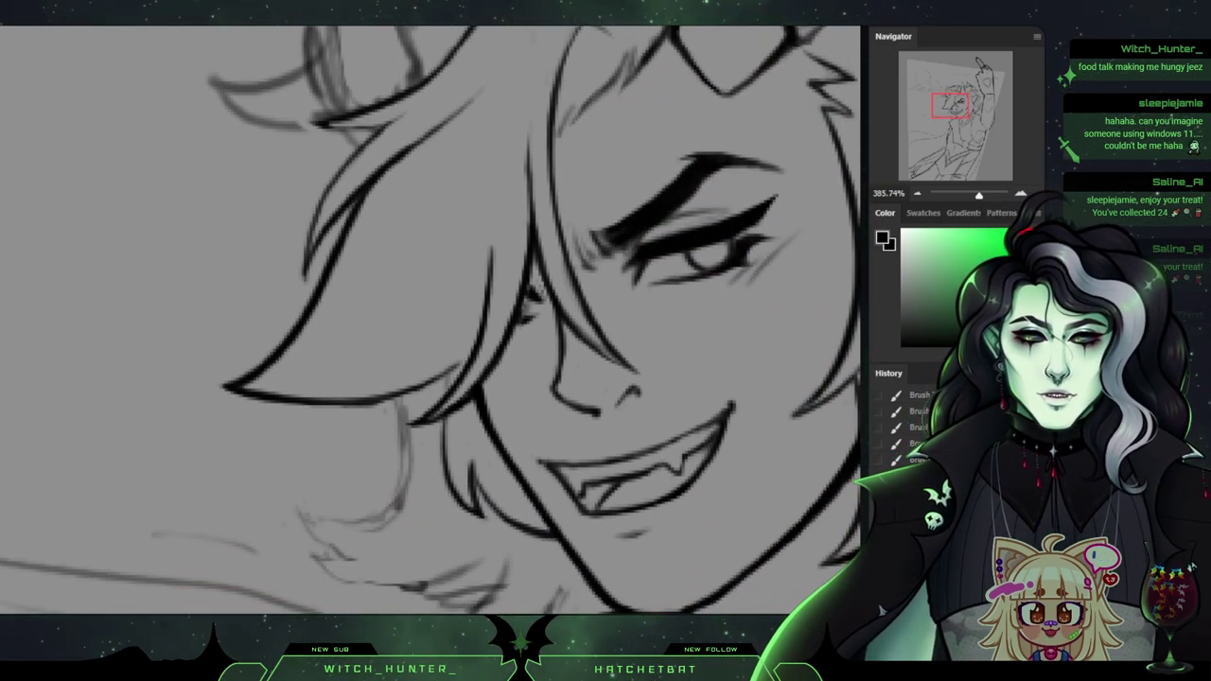
pyautogui.moveTo(473, 283); pyautogui.dragTo(407, 434)
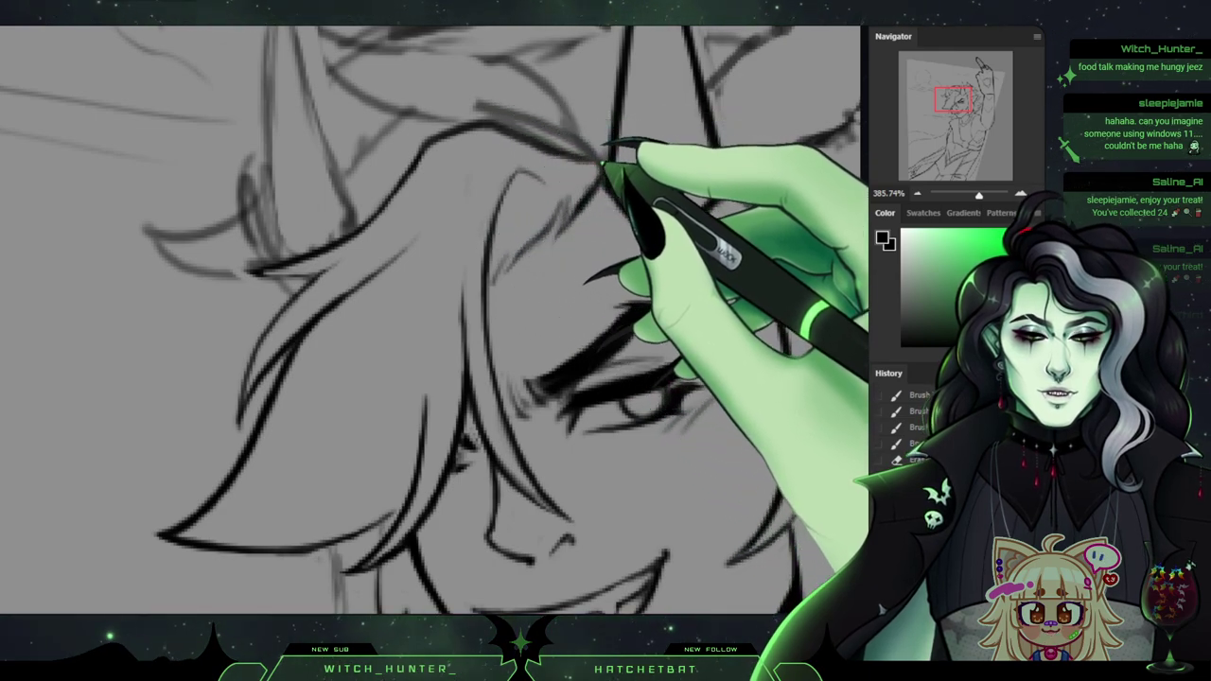
pyautogui.moveTo(603, 163); pyautogui.dragTo(596, 158)
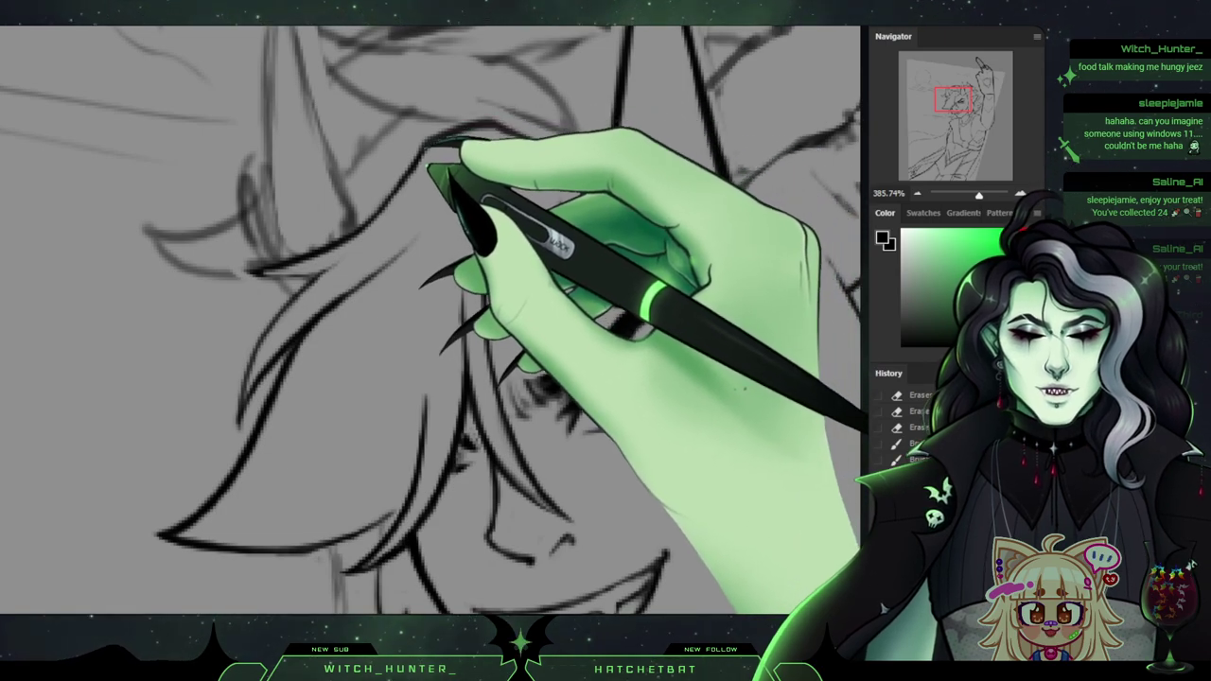
pyautogui.hotkey('ctrl', 'z')
pyautogui.hotkey('ctrl', 'z')
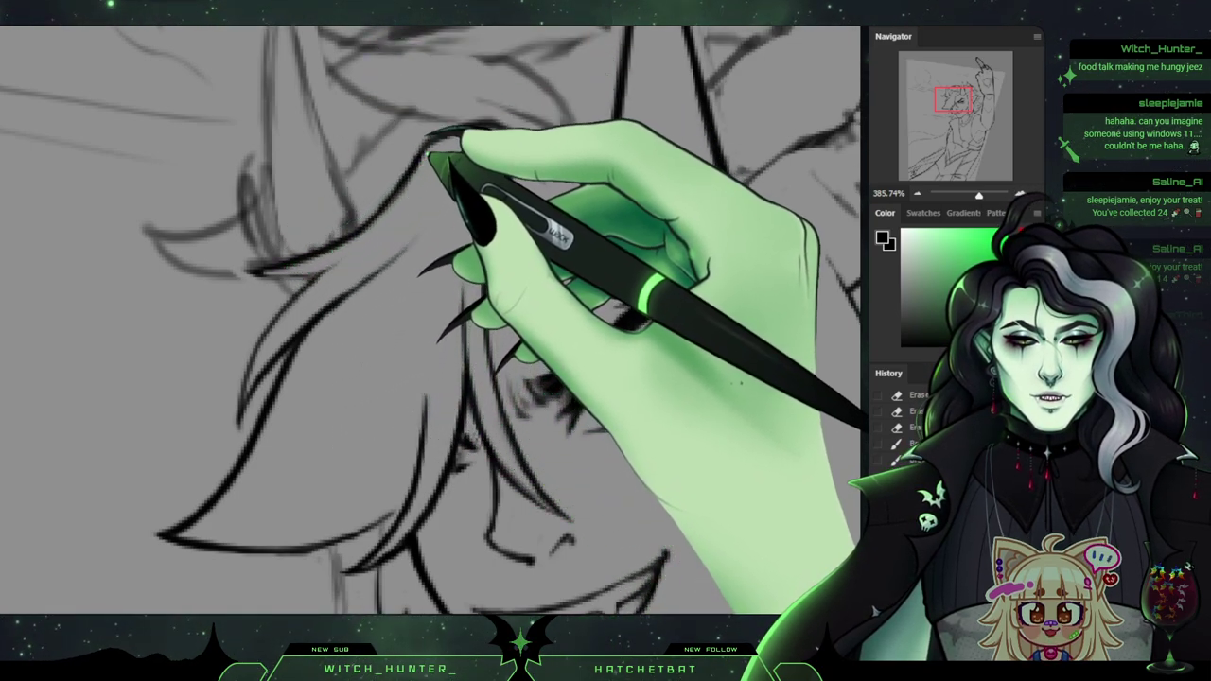
pyautogui.moveTo(433, 144); pyautogui.dragTo(480, 142)
# Refine the hair line running from the front horn's base toward the looped hair and tidy the sketch beside the horn.
pyautogui.moveTo(454, 322)
pyautogui.mouseDown()
pyautogui.moveTo(511, 288)
pyautogui.moveTo(539, 158)
pyautogui.moveTo(452, 302)
pyautogui.moveTo(438, 454)
pyautogui.moveTo(272, 505)
pyautogui.mouseUp()
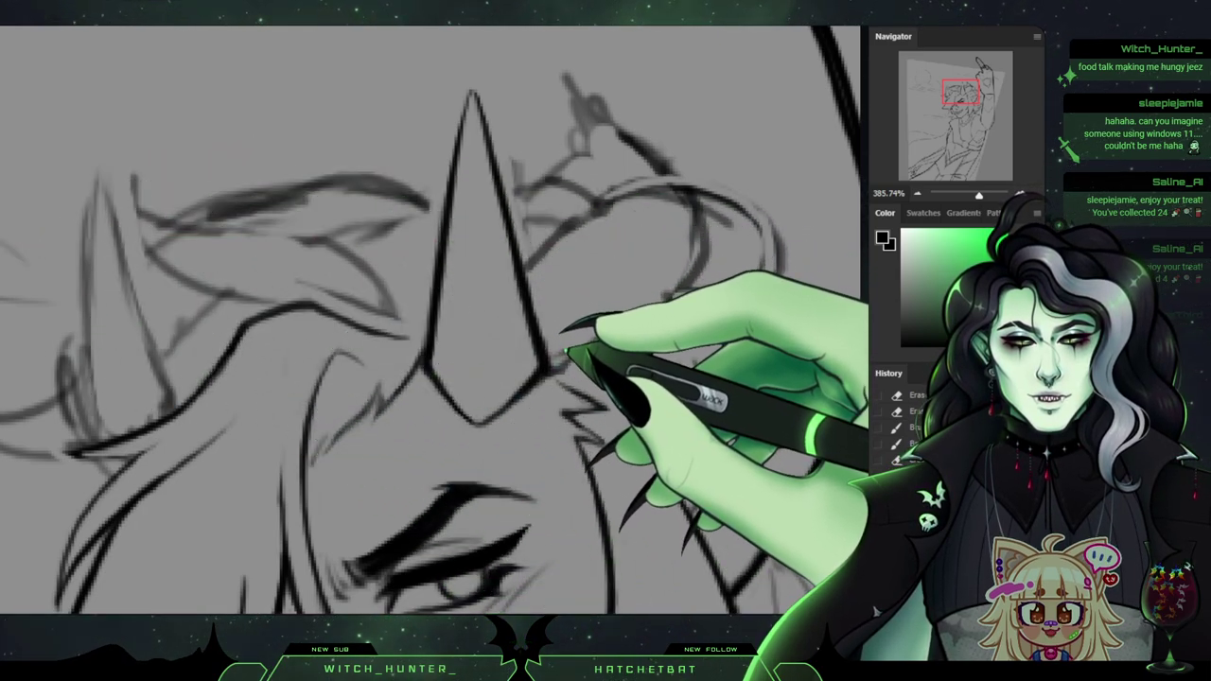
pyautogui.moveTo(571, 343); pyautogui.dragTo(649, 290)
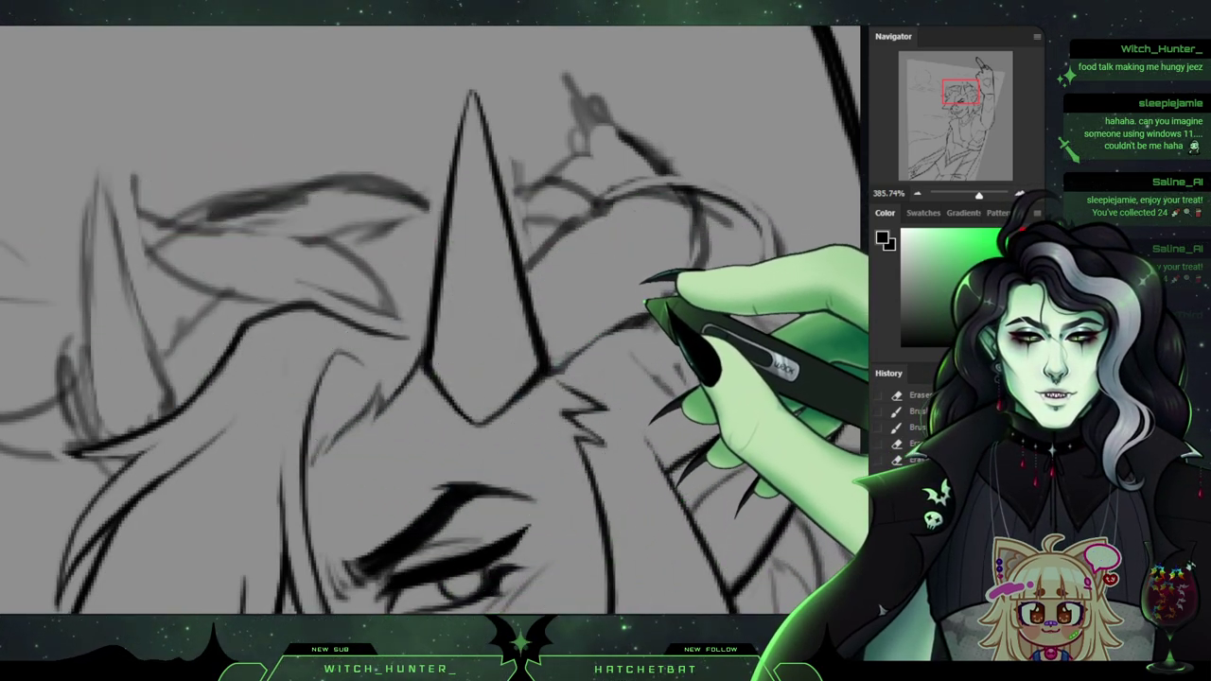
pyautogui.moveTo(524, 167); pyautogui.dragTo(532, 202)
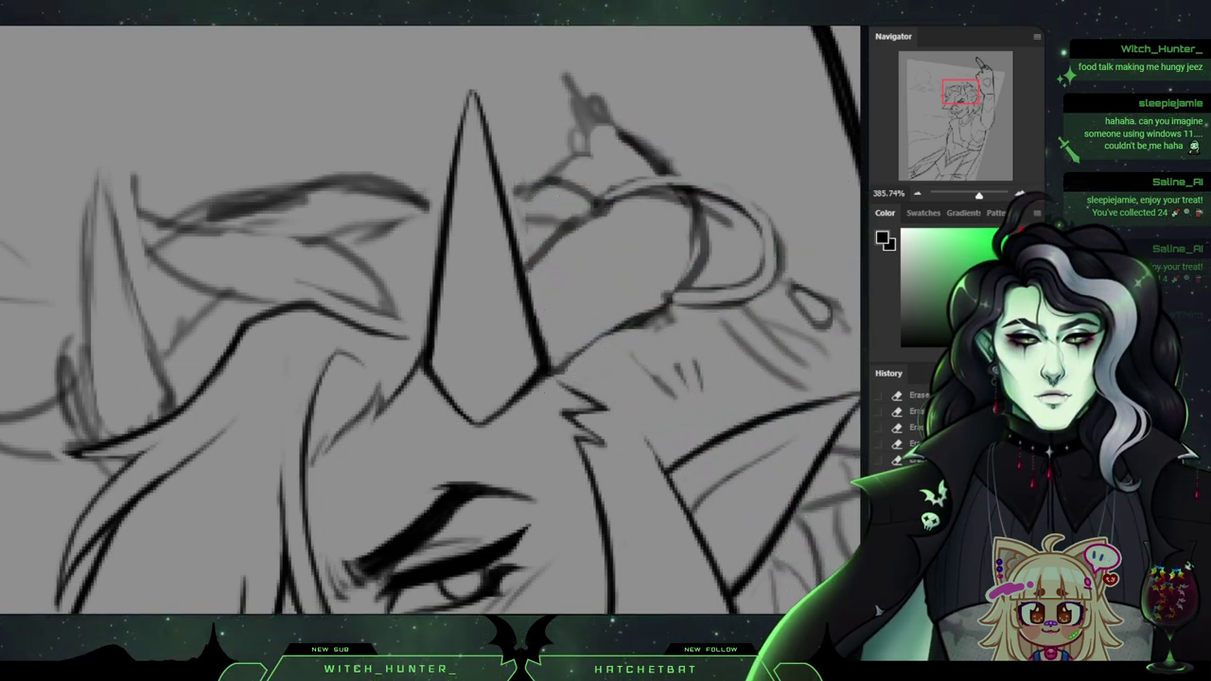
# Ink the pointed hair tuft beneath the ear and the curved flick of hair sticking out behind it.
pyautogui.moveTo(473, 454); pyautogui.dragTo(246, 142)
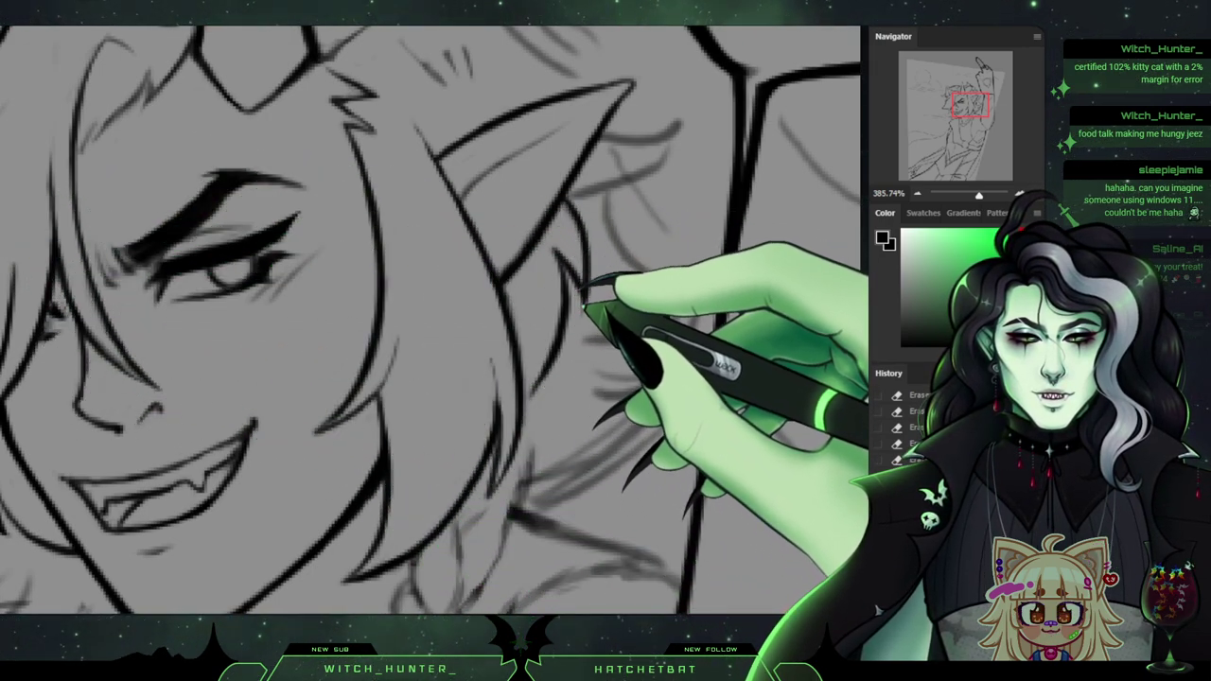
pyautogui.moveTo(676, 195)
pyautogui.mouseDown()
pyautogui.moveTo(659, 376)
pyautogui.moveTo(695, 393)
pyautogui.moveTo(706, 443)
pyautogui.moveTo(694, 376)
pyautogui.mouseUp()
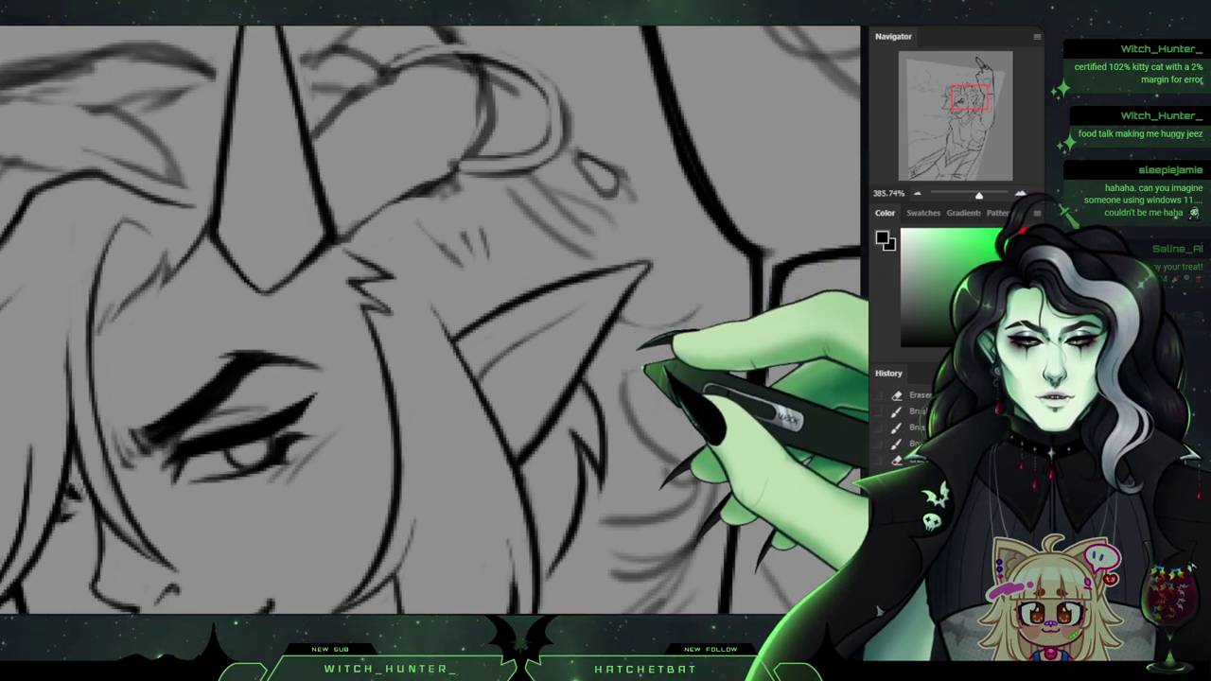
pyautogui.moveTo(104, 189); pyautogui.dragTo(13, 202)
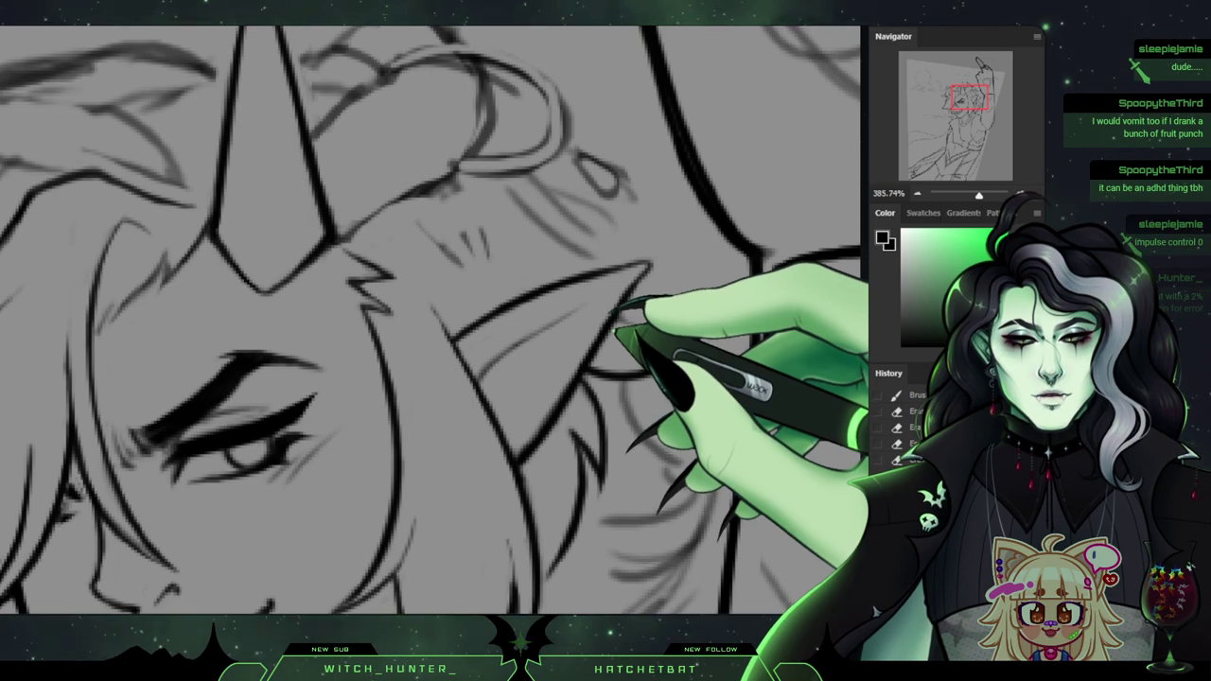
pyautogui.moveTo(702, 322); pyautogui.dragTo(706, 310)
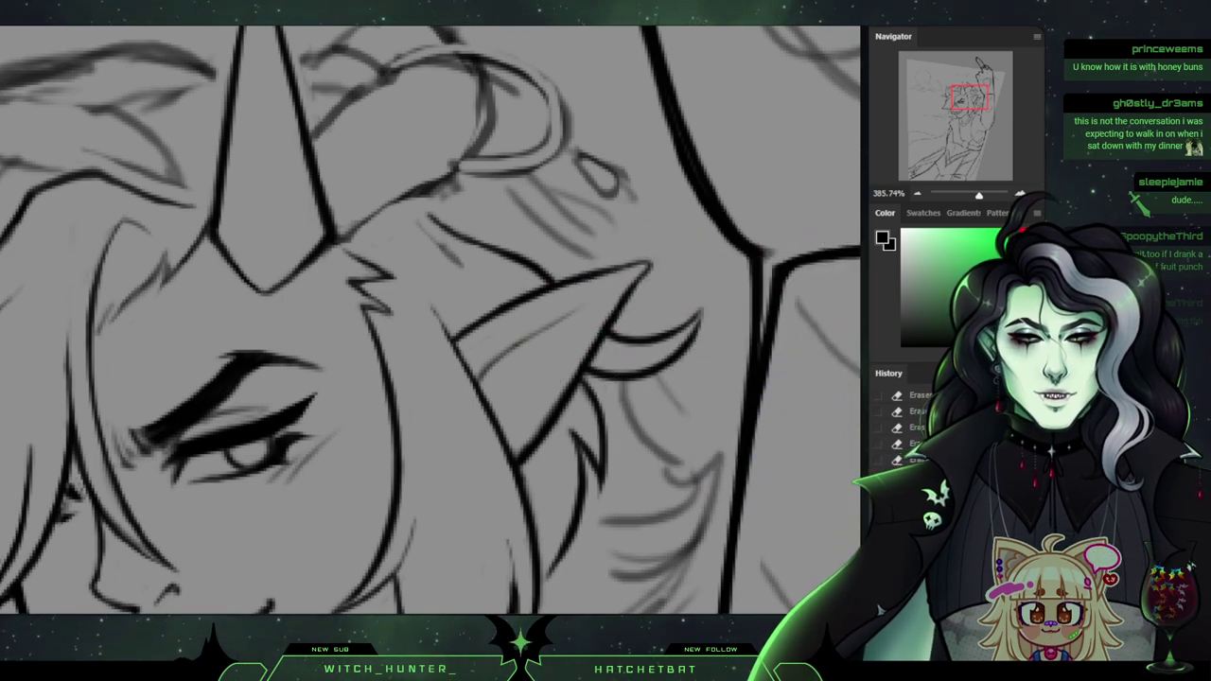
# Ink the pointed hair lock rising above the ear, undoing and redrawing its short upper curve.
pyautogui.hotkey('ctrl', '0')
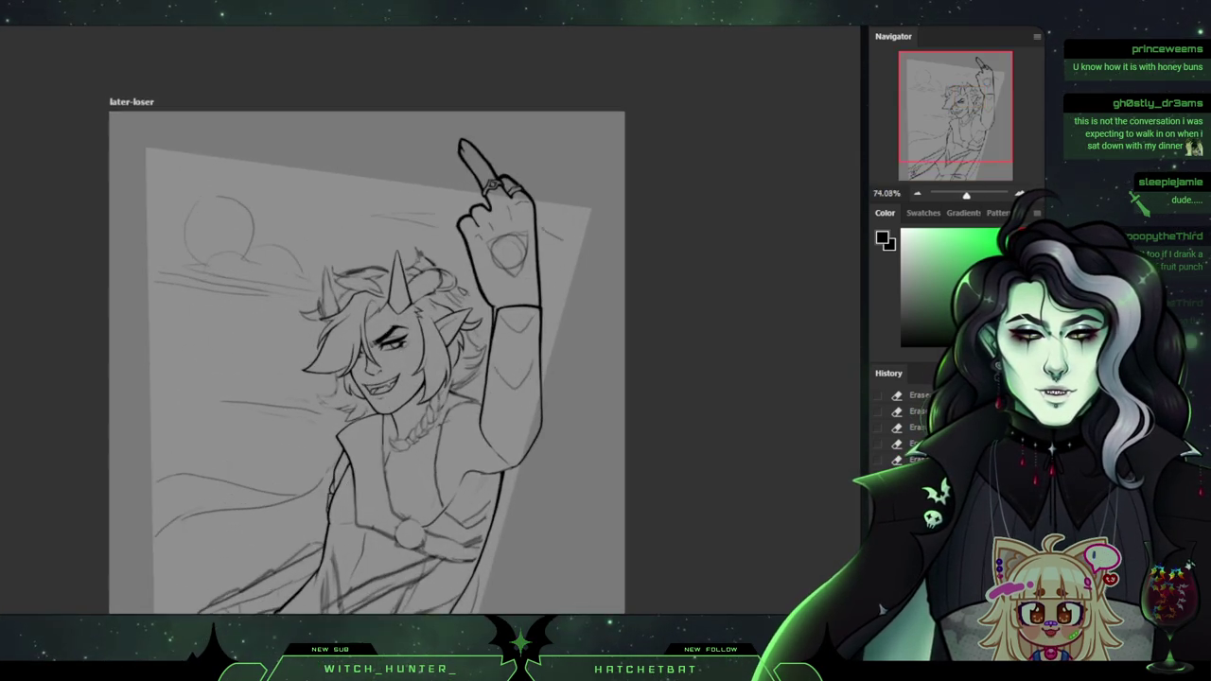
pyautogui.scroll(2, 429, 321)
pyautogui.scroll(6, 445, 320)
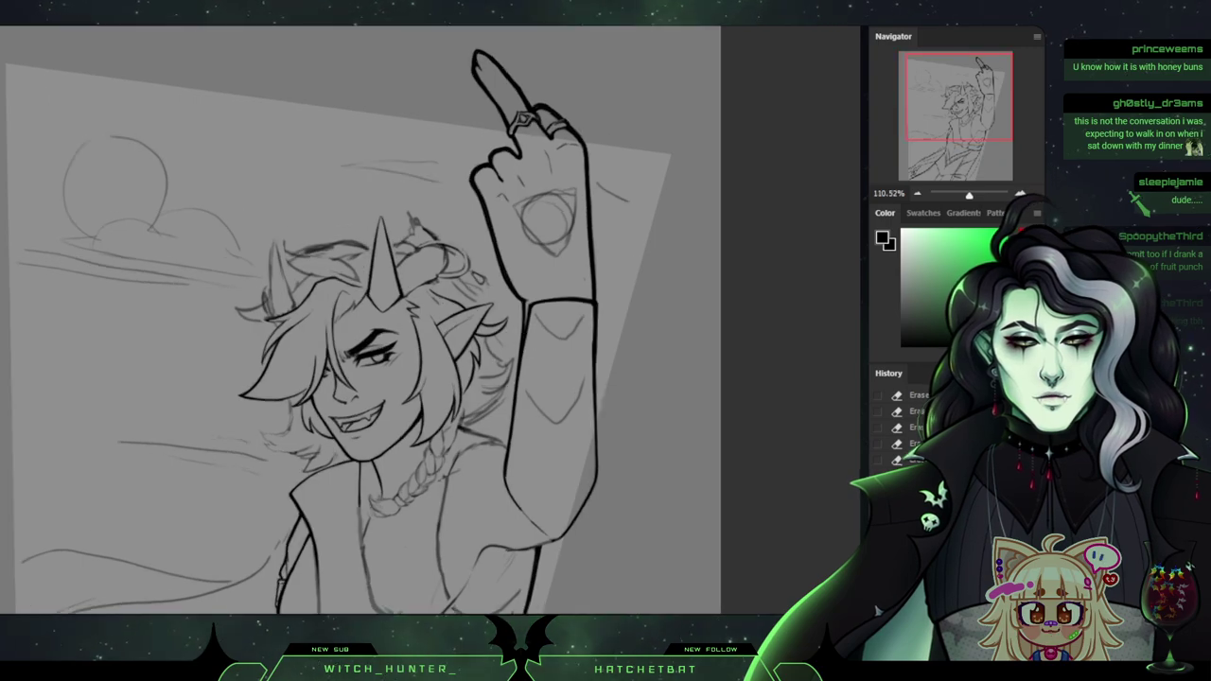
pyautogui.scroll(5, 435, 313)
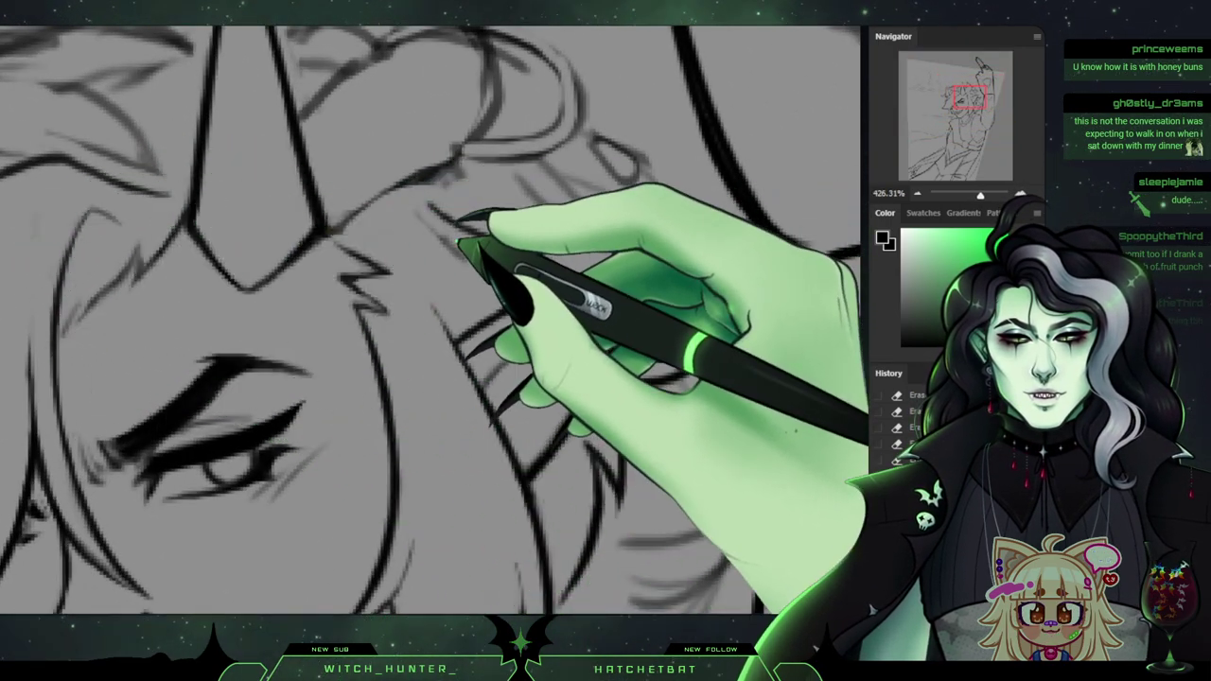
pyautogui.moveTo(473, 248); pyautogui.dragTo(494, 252)
pyautogui.hotkey('ctrl', 'z')
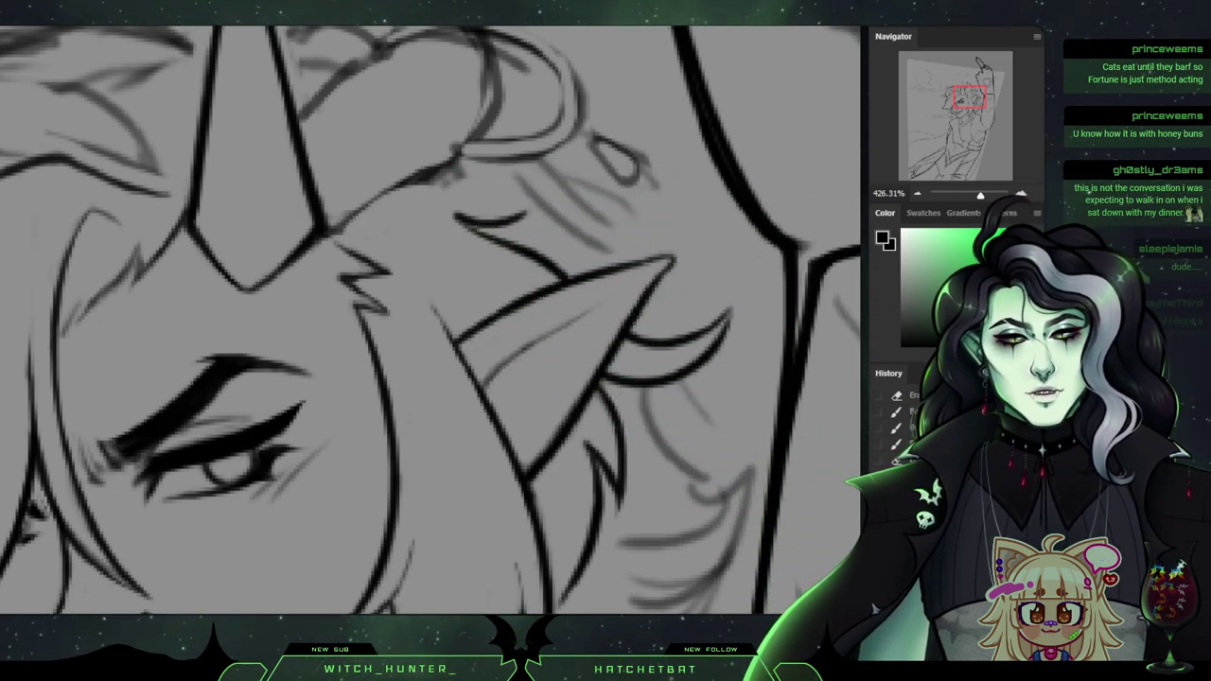
pyautogui.hotkey('ctrl', 'z')
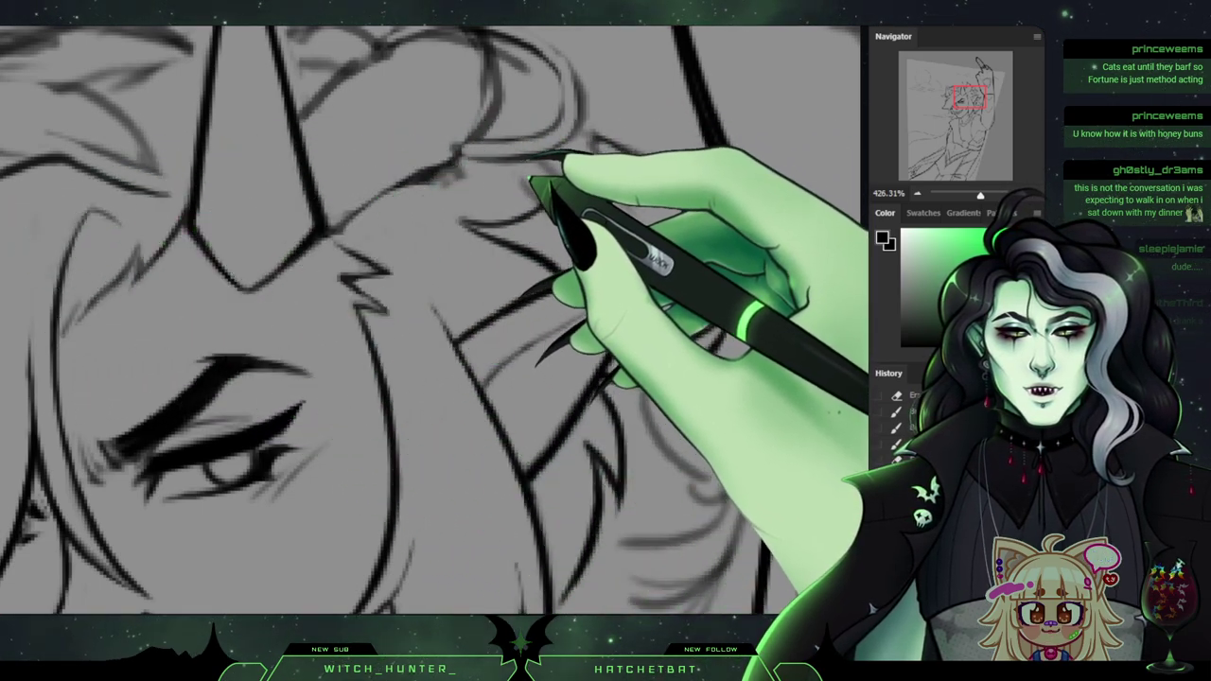
# Ink a second curved hair lock above the first one, just below the looped hair, and check it at different magnifications.
pyautogui.moveTo(527, 198); pyautogui.dragTo(574, 165)
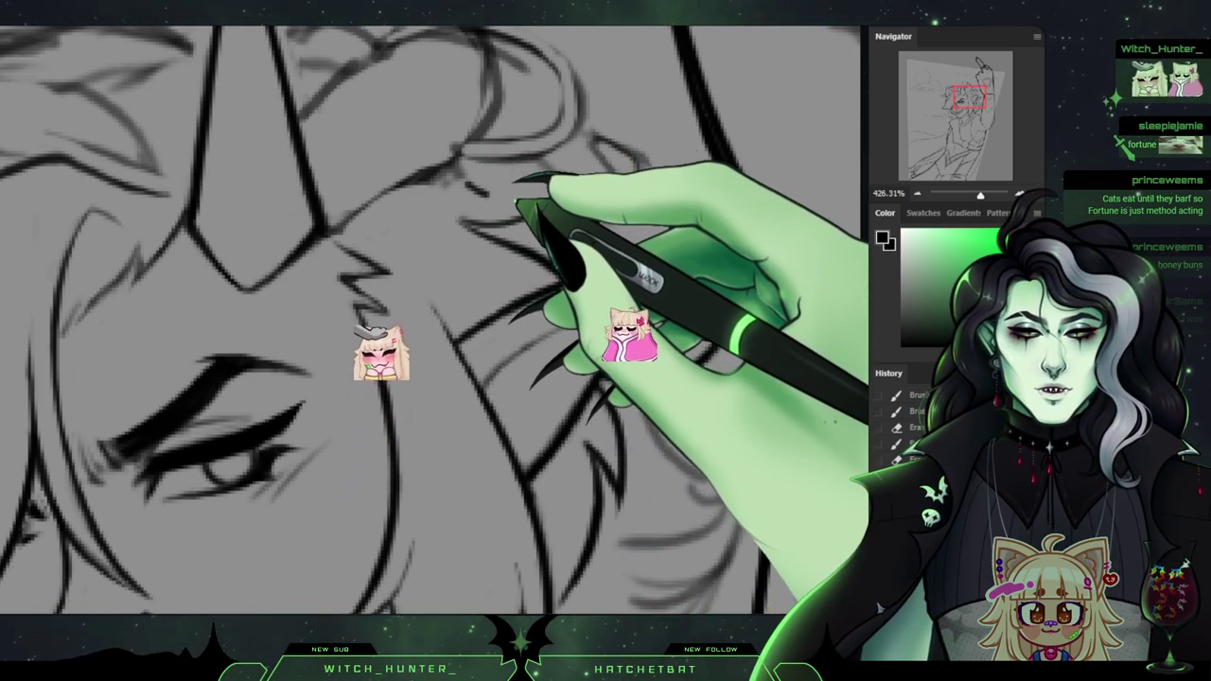
pyautogui.moveTo(574, 185); pyautogui.dragTo(557, 199)
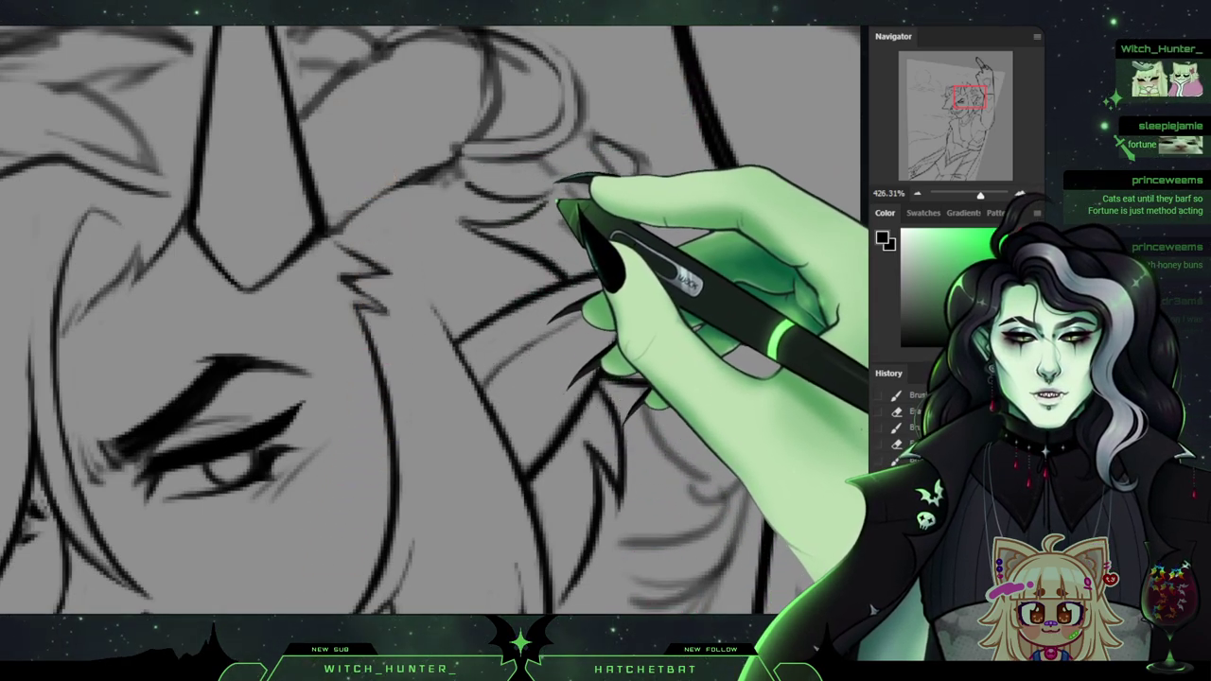
pyautogui.scroll(5, 431, 319)
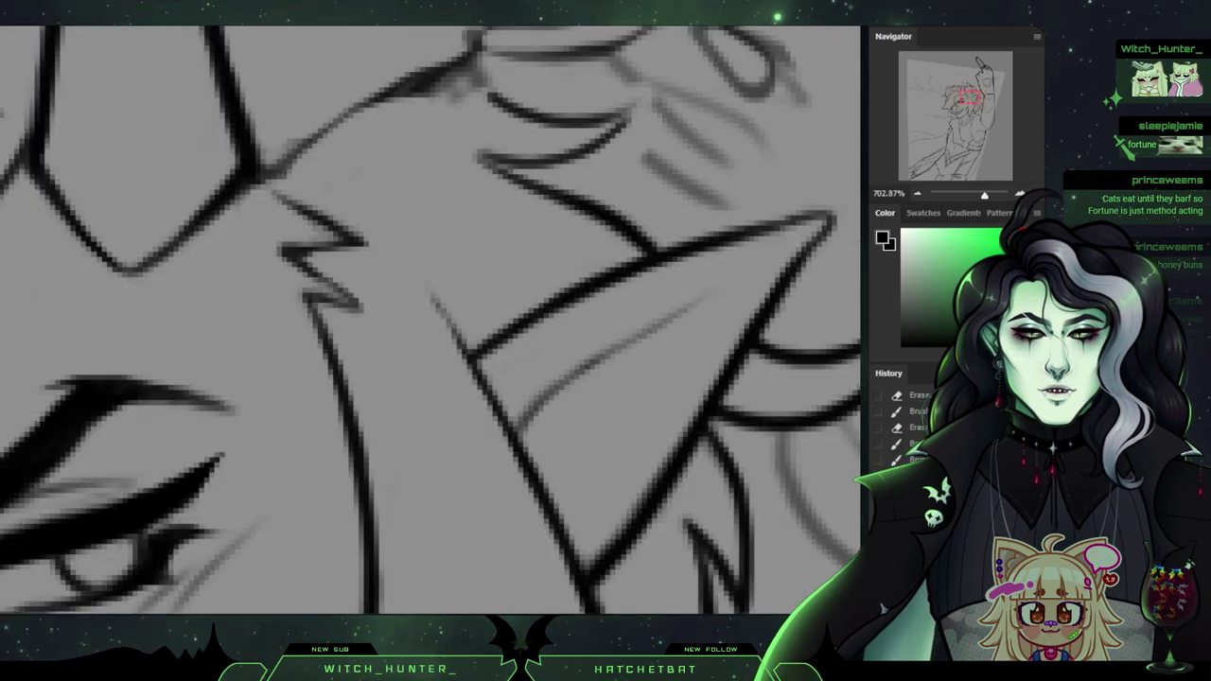
pyautogui.scroll(-2, 430, 320)
pyautogui.scroll(-10, 431, 319)
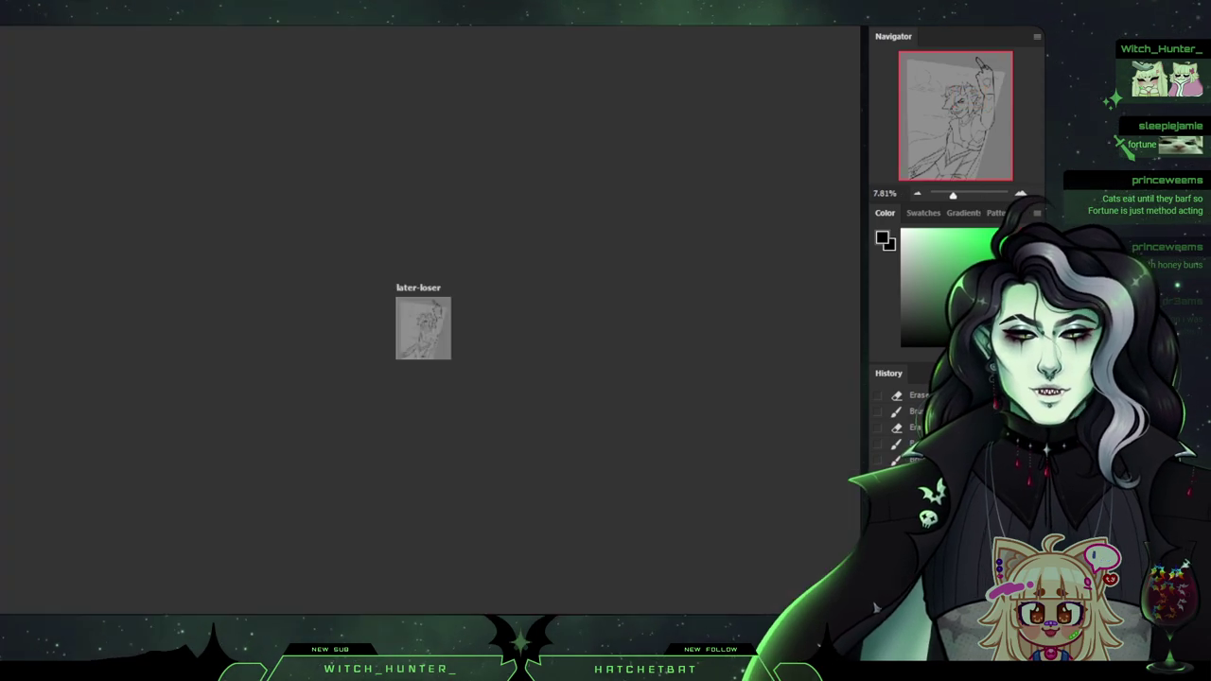
pyautogui.moveTo(952, 195); pyautogui.dragTo(971, 195)
pyautogui.scroll(3, 404, 313)
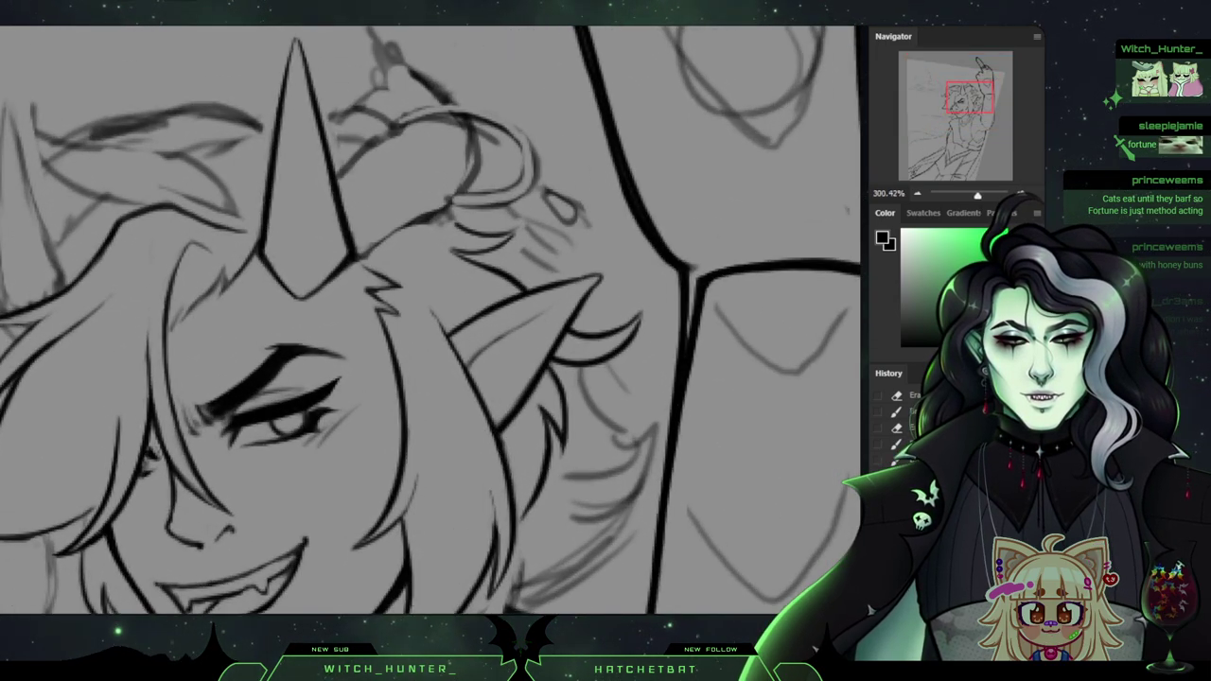
# Ink the curved hair lock directly beneath the looped hair, joining its lower and upper curves into a pointed tip.
pyautogui.moveTo(970, 98); pyautogui.dragTo(972, 97)
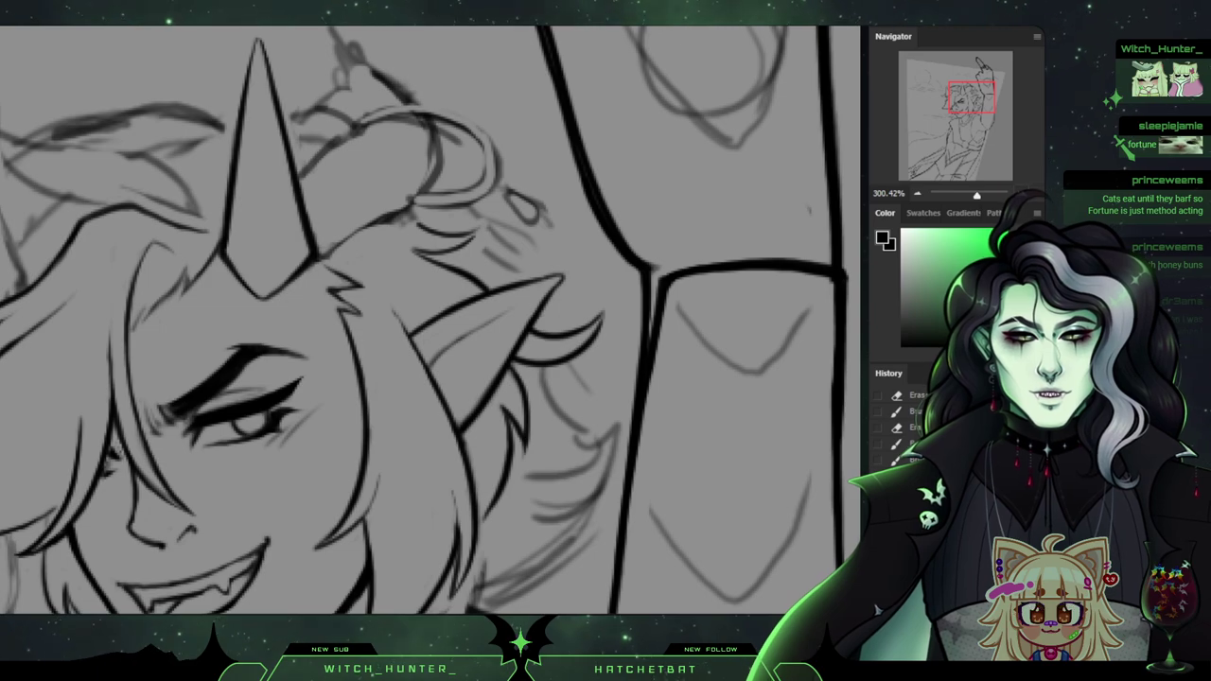
pyautogui.scroll(2, 416, 321)
pyautogui.scroll(3, 431, 322)
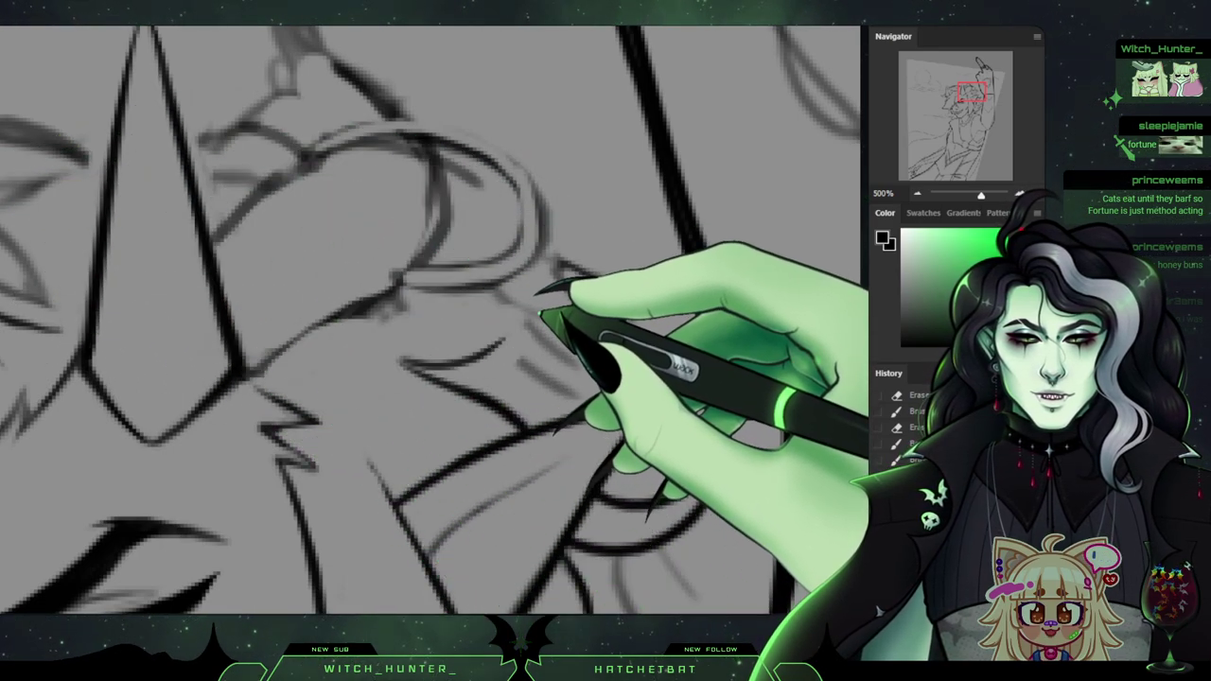
pyautogui.moveTo(487, 358); pyautogui.dragTo(407, 360)
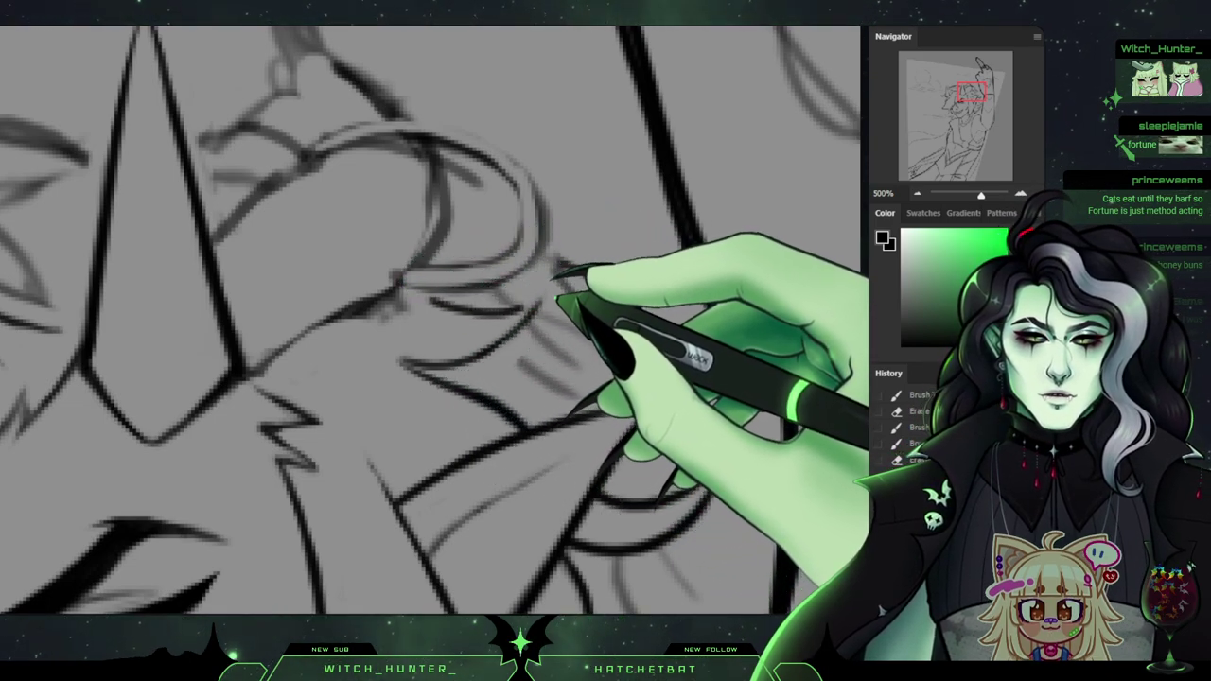
pyautogui.moveTo(556, 297); pyautogui.dragTo(586, 238)
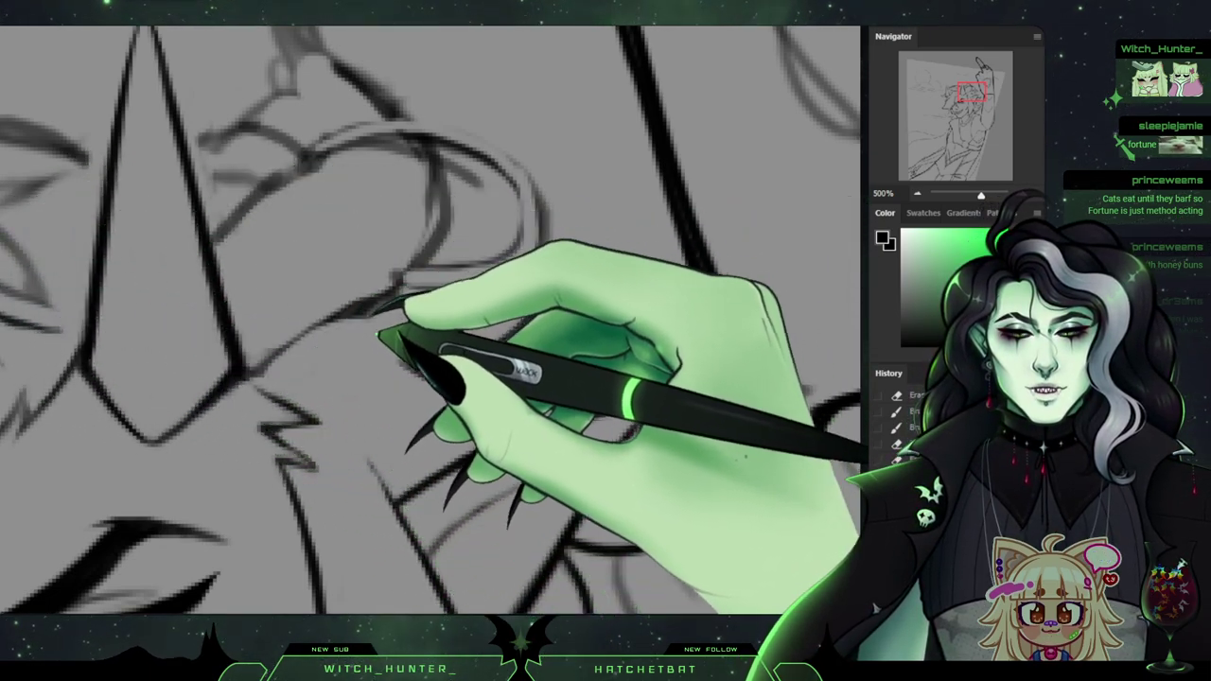
pyautogui.moveTo(338, 318); pyautogui.dragTo(329, 325)
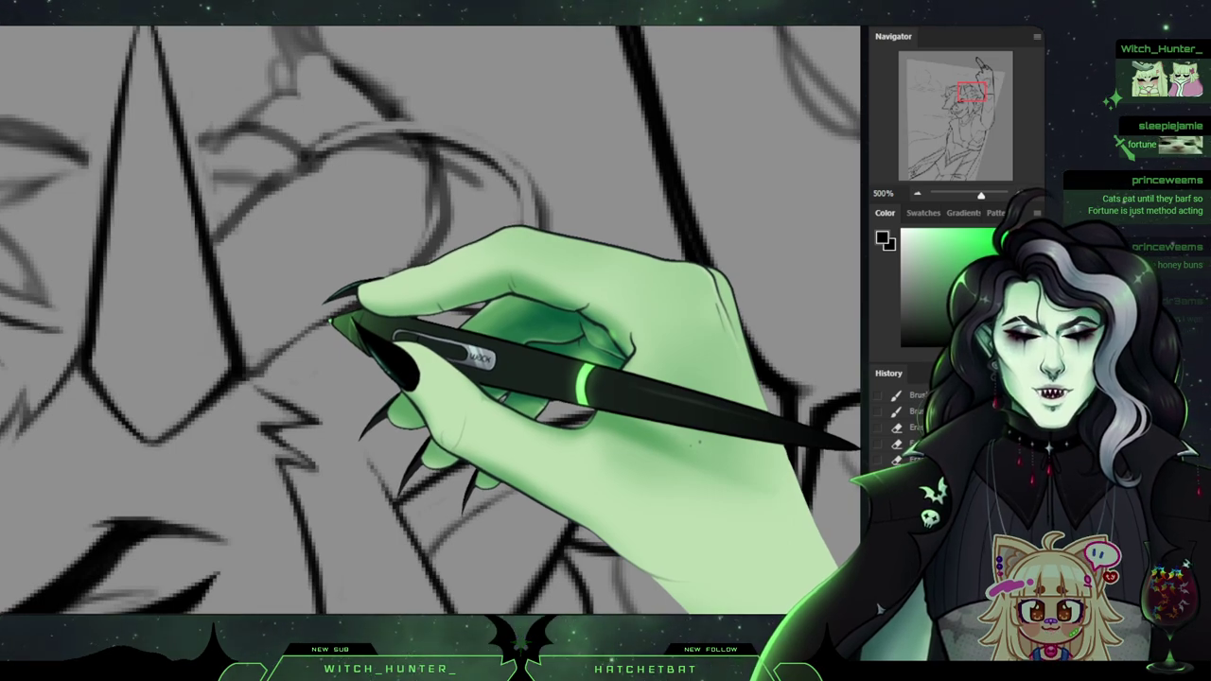
pyautogui.moveTo(524, 296); pyautogui.dragTo(549, 291)
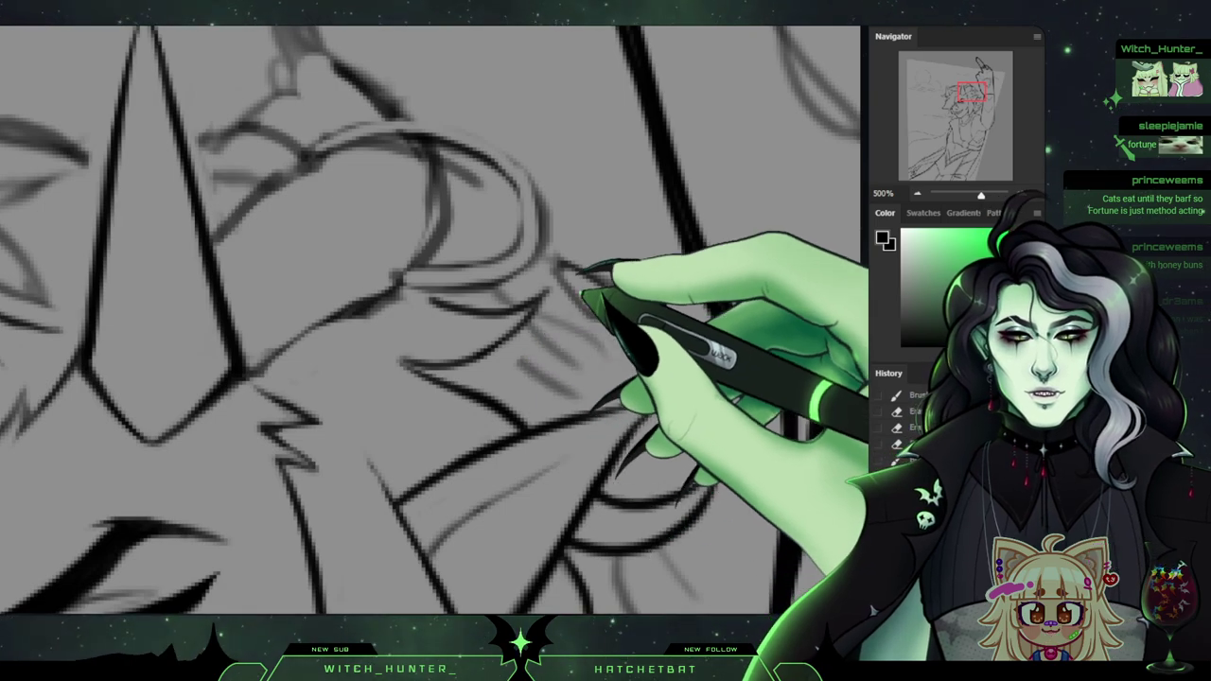
pyautogui.hotkey('ctrl', '-')
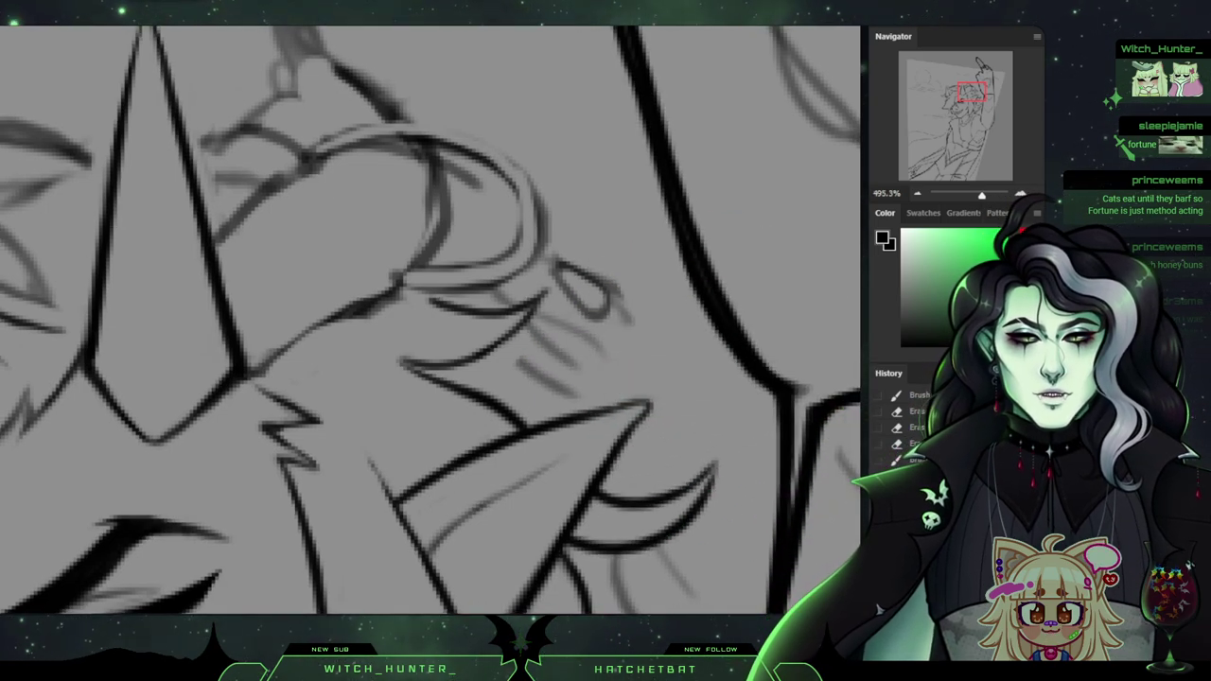
# Clean up the upper curve of the hair lock beneath the looped hair and check it at different magnifications.
pyautogui.moveTo(982, 195)
pyautogui.mouseDown()
pyautogui.moveTo(949, 195)
pyautogui.moveTo(960, 195)
pyautogui.mouseUp()
pyautogui.scroll(12, 431, 318)
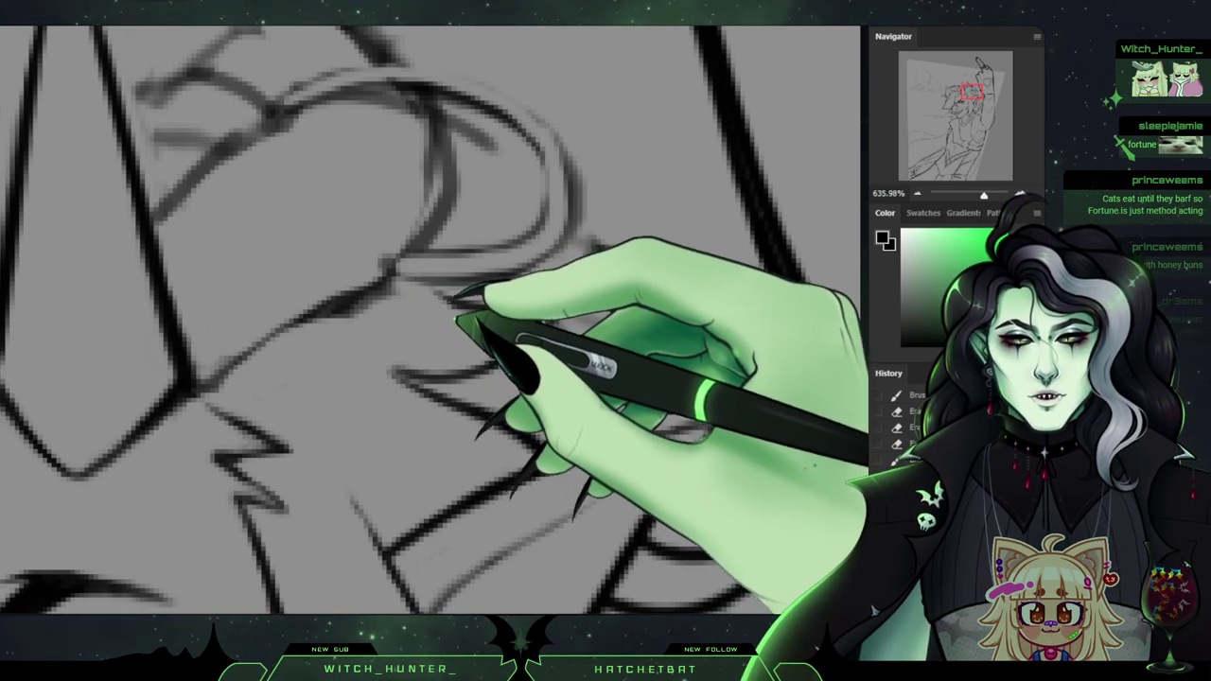
pyautogui.moveTo(465, 324); pyautogui.dragTo(486, 330)
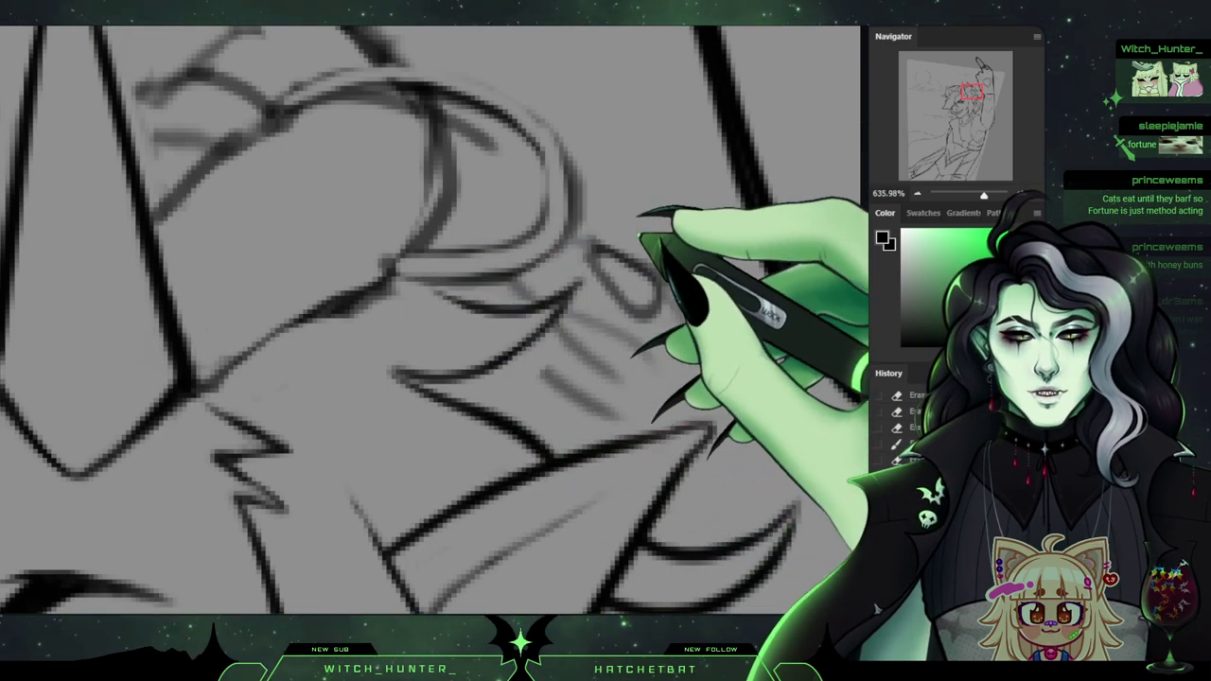
pyautogui.click(917, 193)
pyautogui.click(917, 193)
pyautogui.click(917, 193)
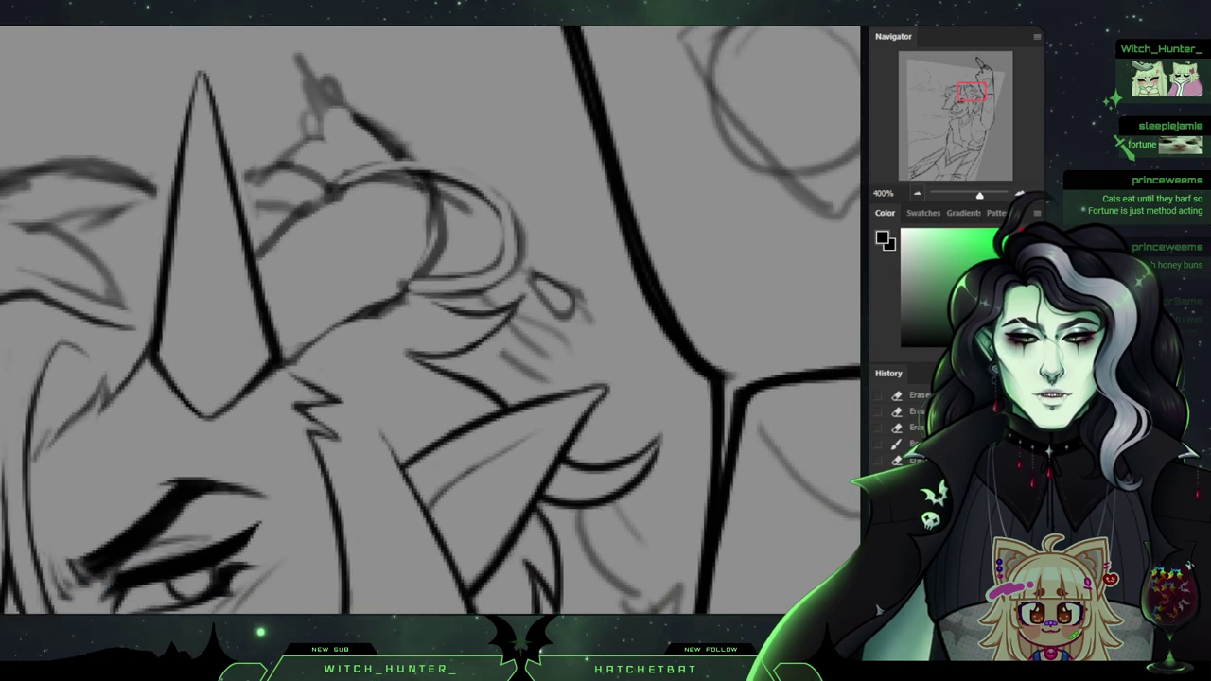
# Touch up the end of the hair contour where it meets the front horn's base.
pyautogui.moveTo(972, 92); pyautogui.dragTo(972, 96)
pyautogui.scroll(-2, 431, 317)
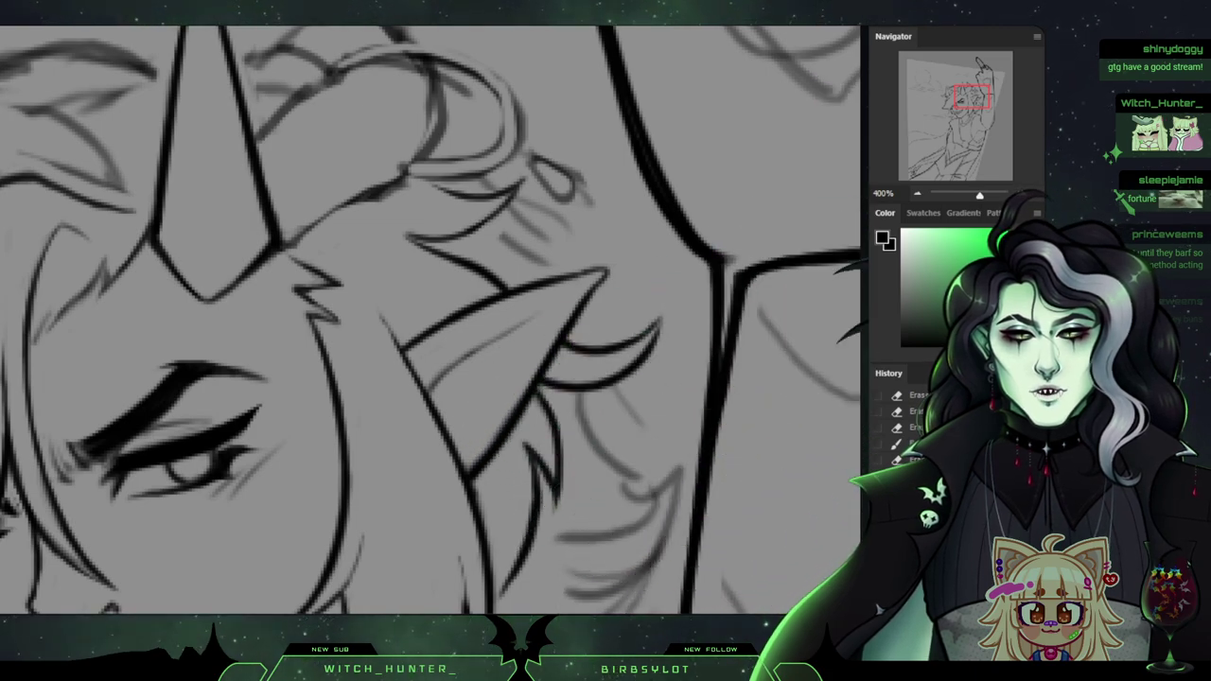
pyautogui.moveTo(476, 440); pyautogui.dragTo(579, 321)
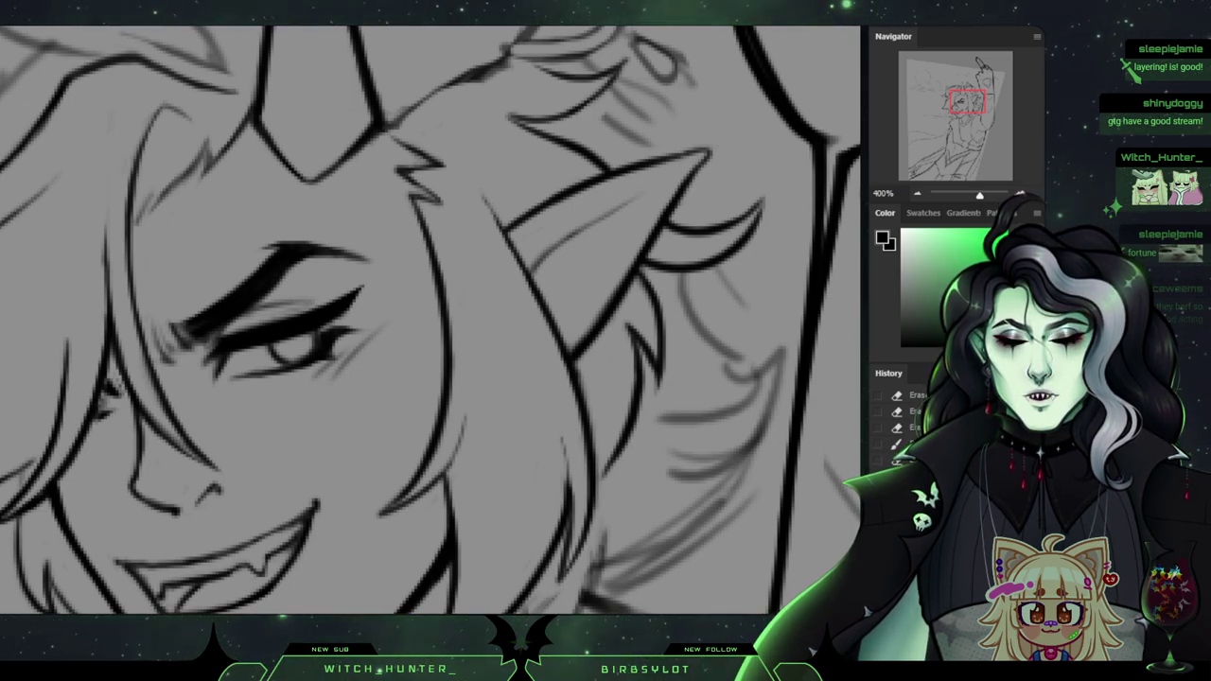
pyautogui.moveTo(530, 312); pyautogui.dragTo(427, 346)
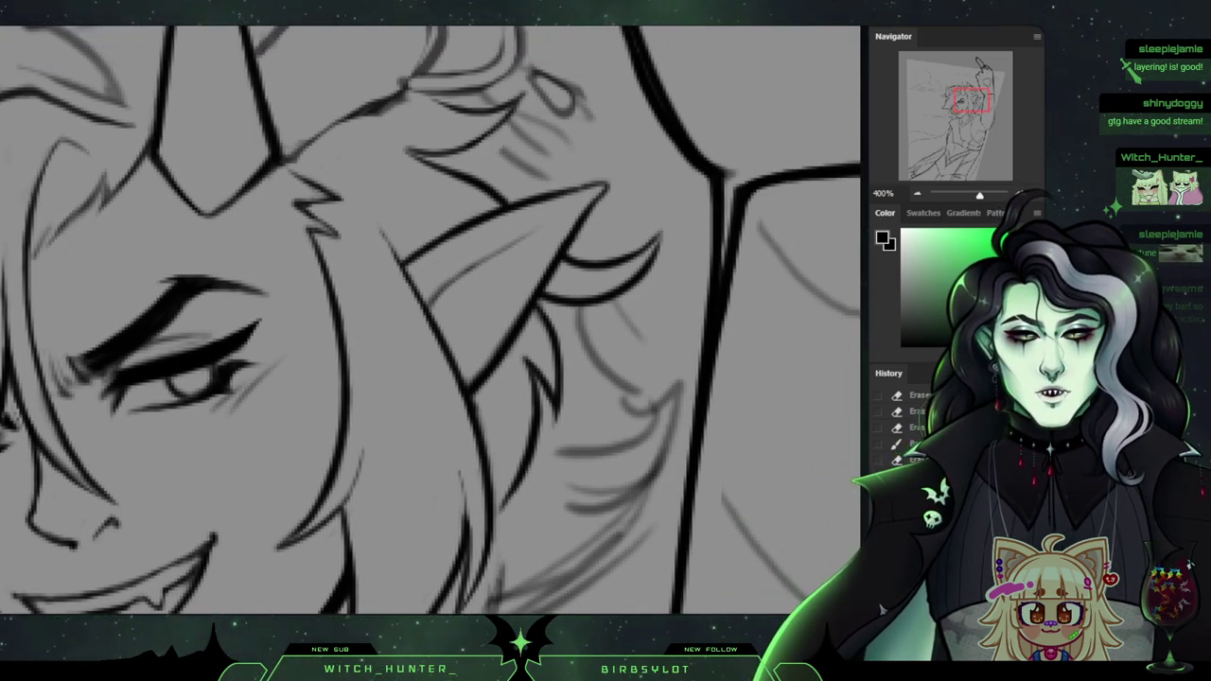
pyautogui.moveTo(379, 284); pyautogui.dragTo(736, 421)
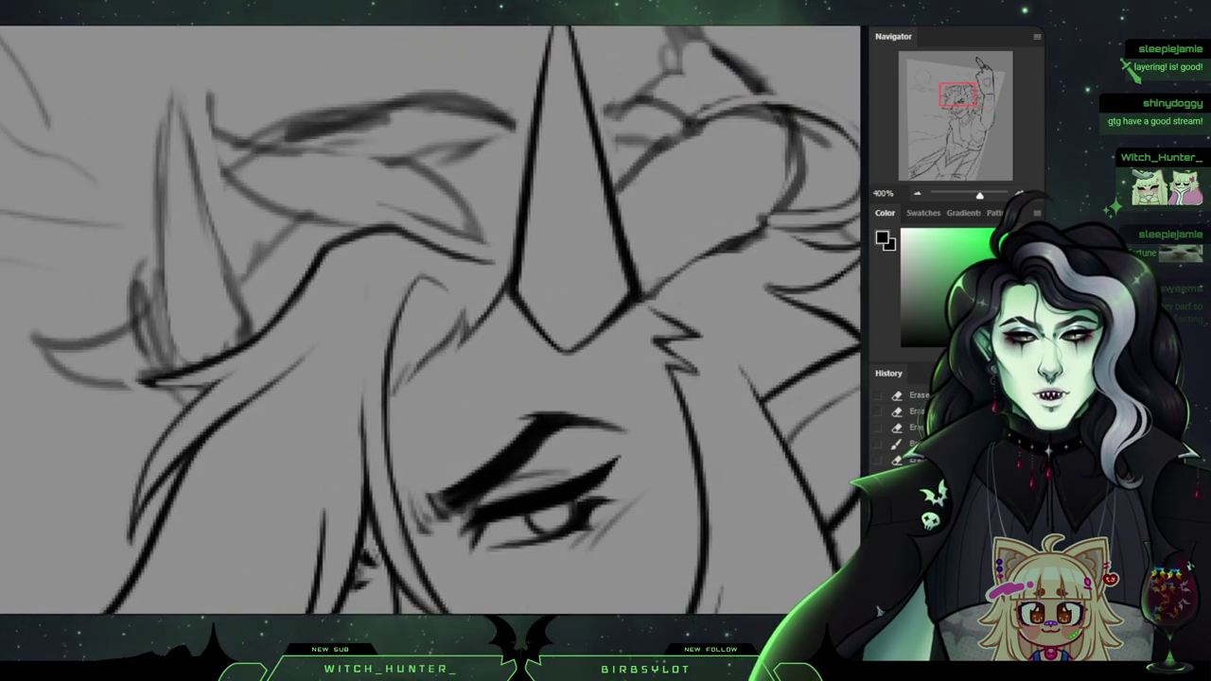
pyautogui.moveTo(958, 94); pyautogui.dragTo(958, 97)
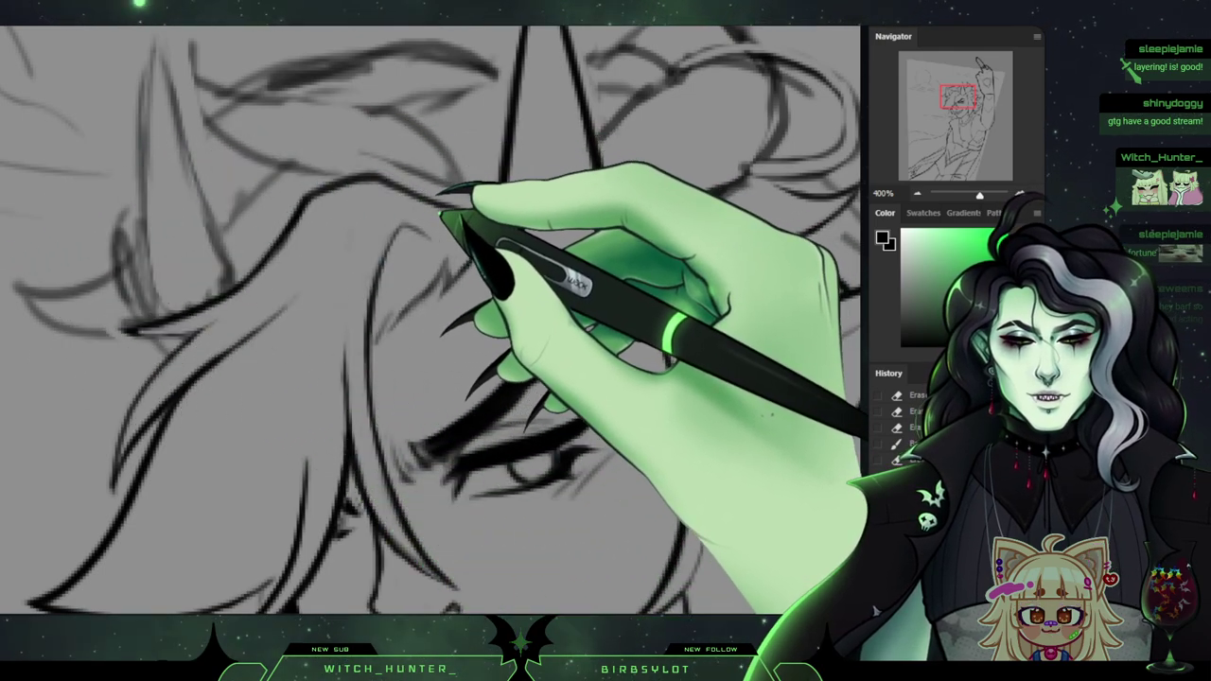
pyautogui.moveTo(474, 221); pyautogui.dragTo(491, 225)
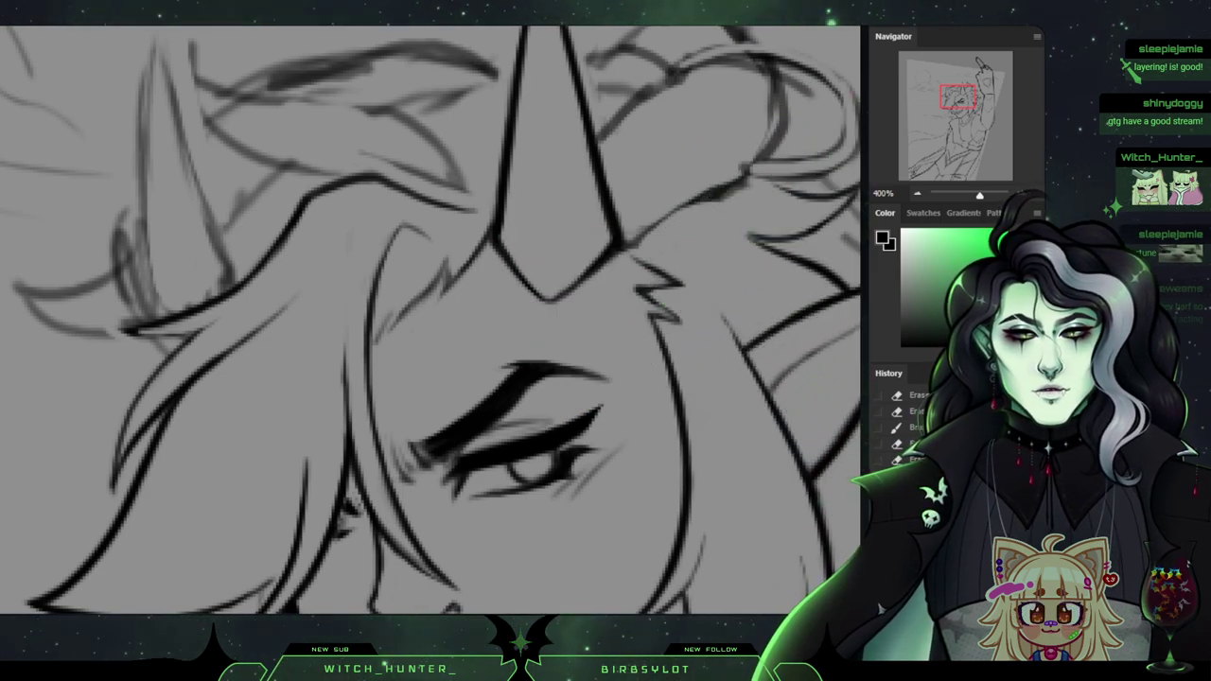
# Erase the rough scribbles around the rear horn's base and tidy its sketched outline.
pyautogui.moveTo(958, 96); pyautogui.dragTo(955, 103)
pyautogui.moveTo(435, 397); pyautogui.dragTo(521, 141)
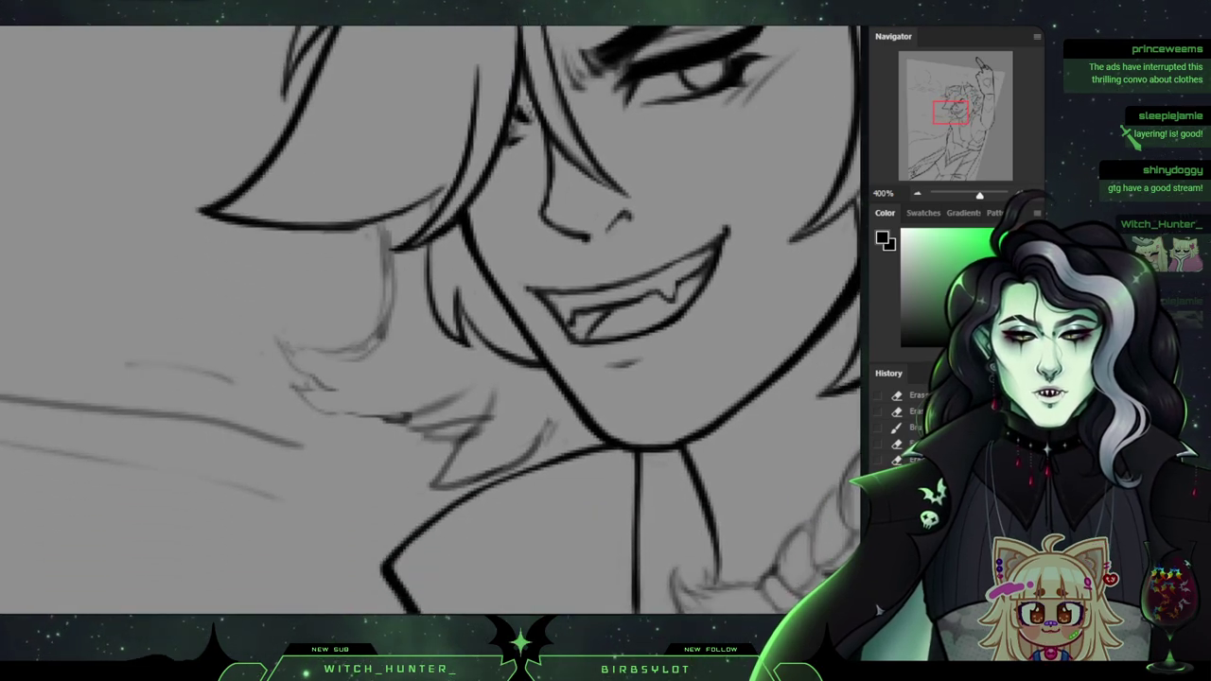
pyautogui.moveTo(511, 284); pyautogui.dragTo(426, 335)
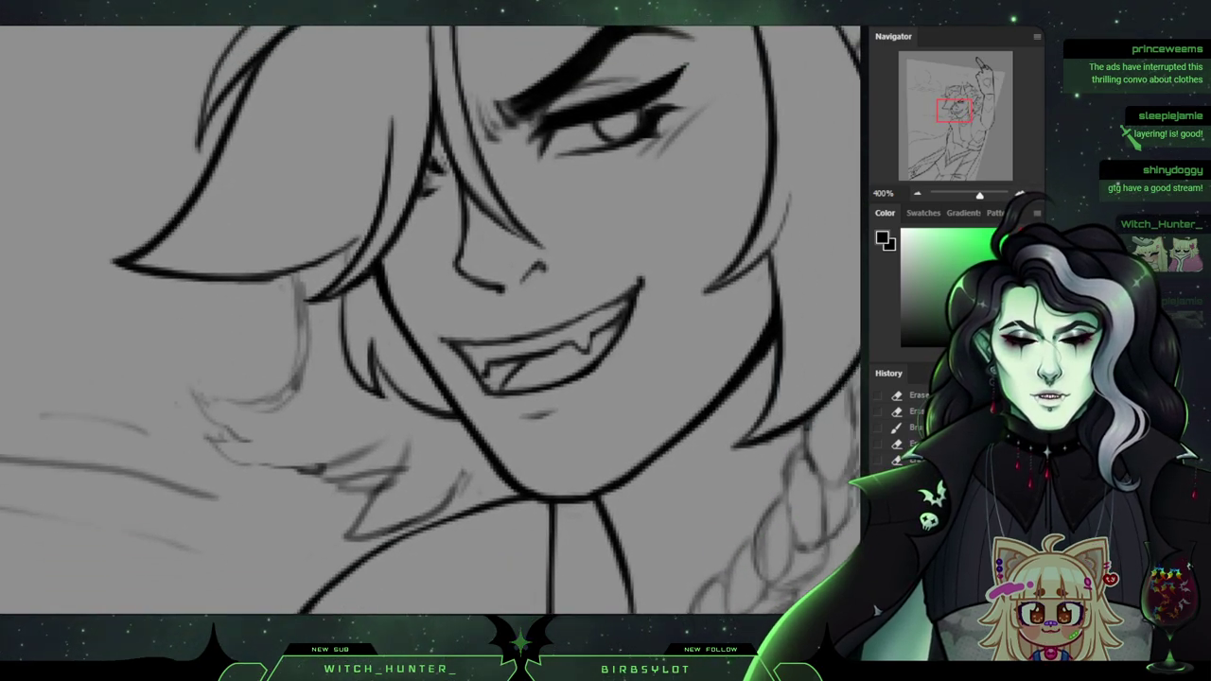
pyautogui.moveTo(530, 189)
pyautogui.mouseDown()
pyautogui.moveTo(498, 240)
pyautogui.moveTo(358, 343)
pyautogui.moveTo(221, 480)
pyautogui.moveTo(410, 614)
pyautogui.moveTo(410, 595)
pyautogui.mouseUp()
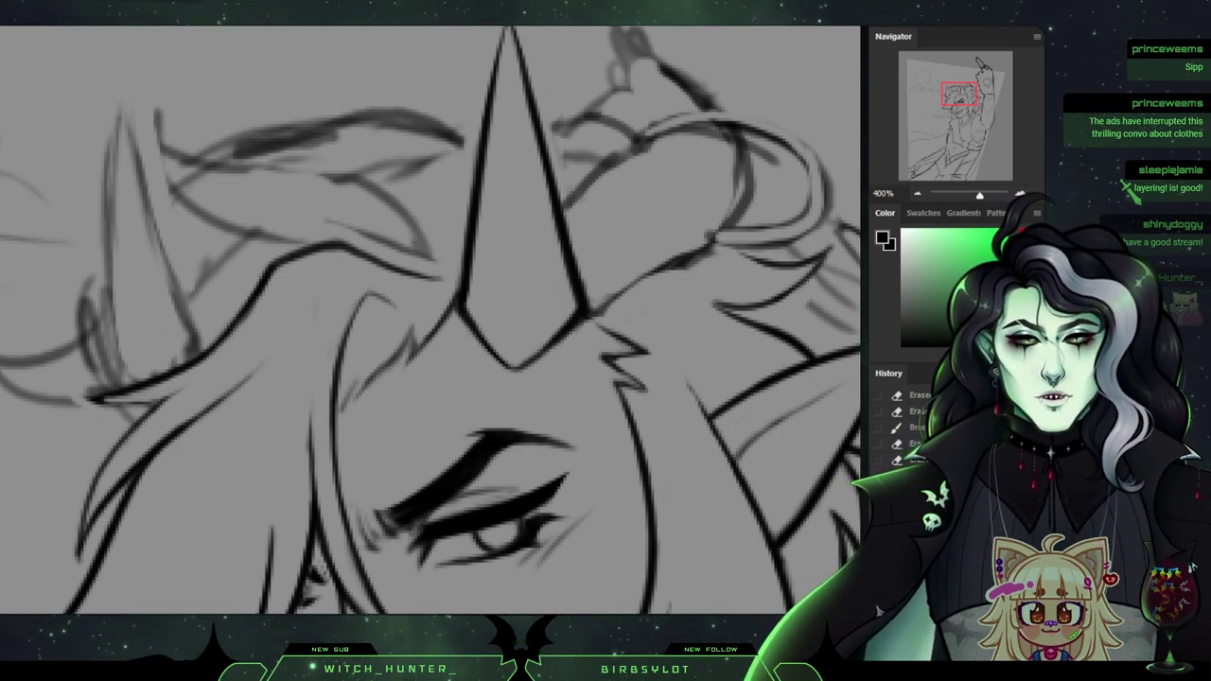
pyautogui.moveTo(431, 320); pyautogui.dragTo(534, 355)
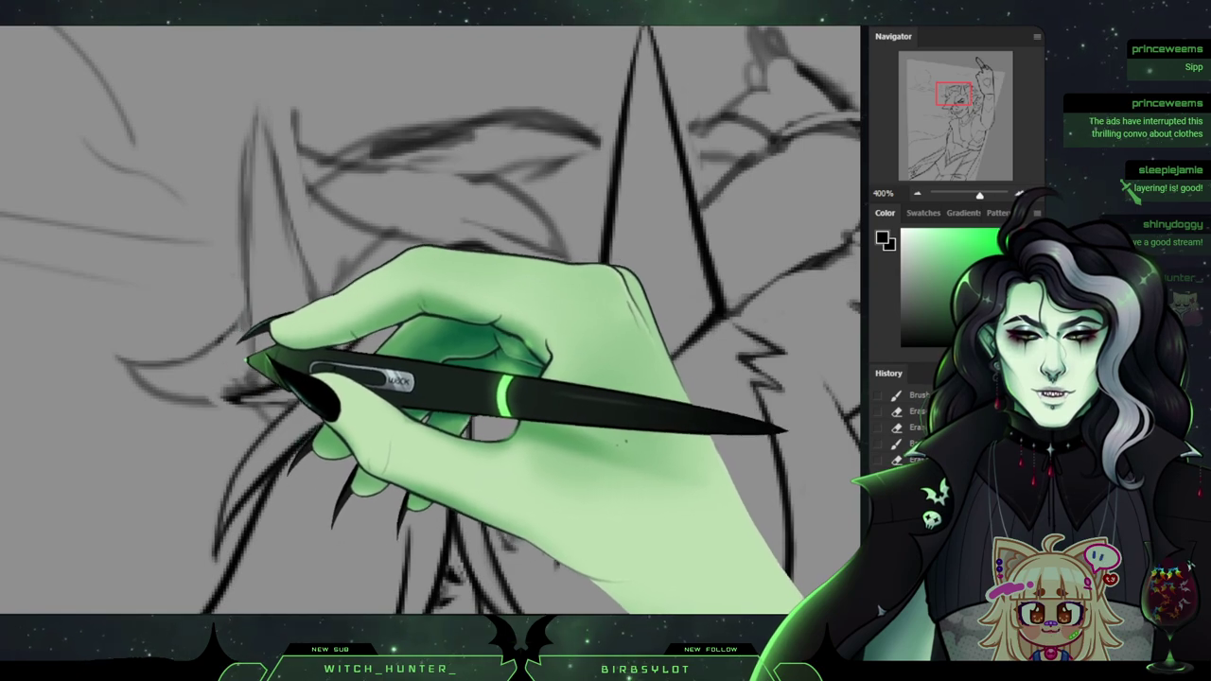
pyautogui.moveTo(248, 360); pyautogui.dragTo(248, 373)
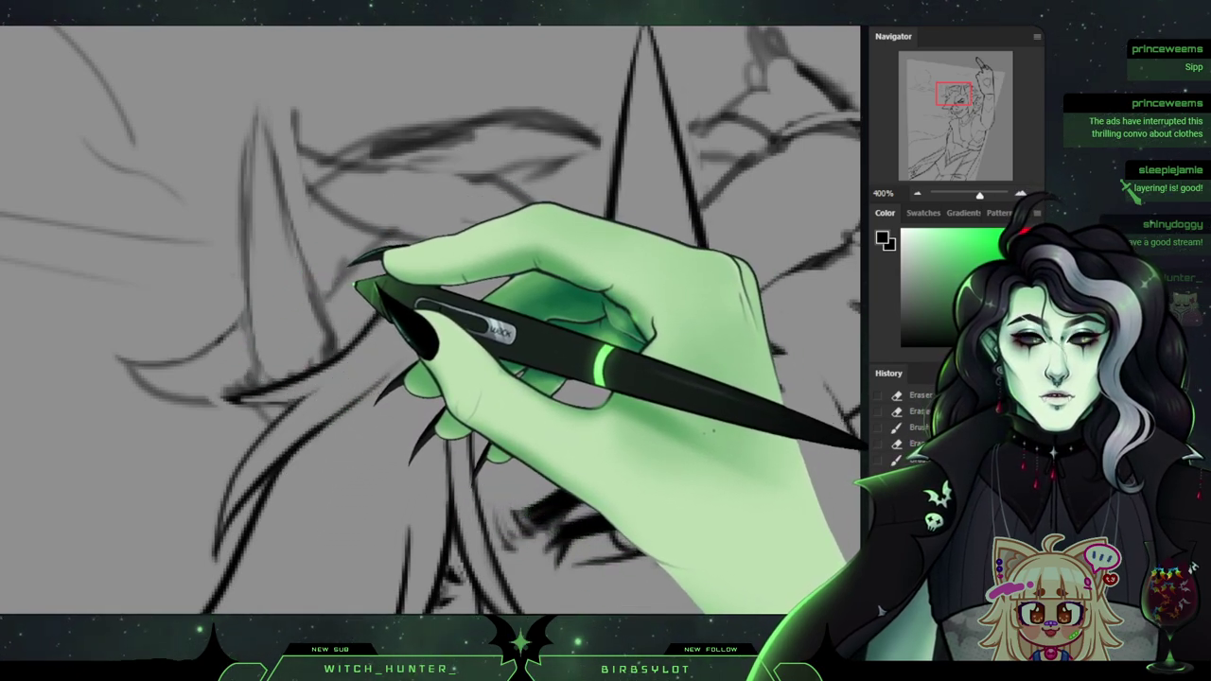
pyautogui.moveTo(302, 128)
pyautogui.mouseDown()
pyautogui.moveTo(250, 133)
pyautogui.moveTo(251, 113)
pyautogui.moveTo(234, 221)
pyautogui.mouseUp()
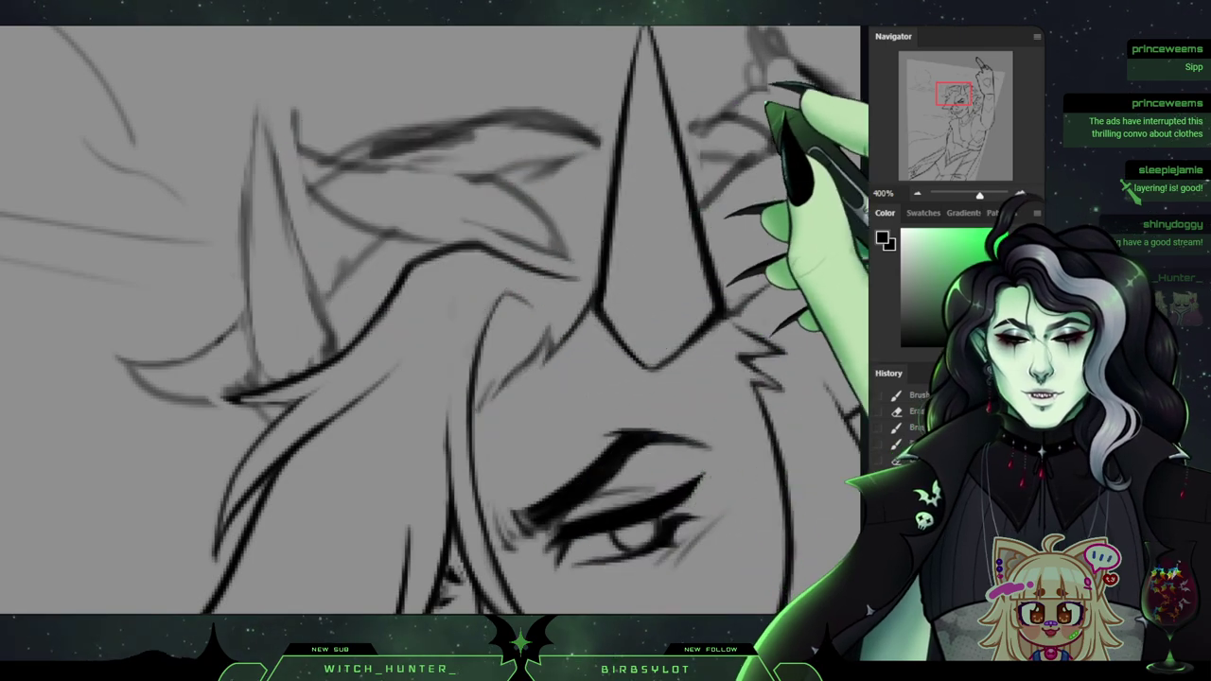
# Thin and smooth the hair line between the front horn's base and the looped hair.
pyautogui.moveTo(587, 302); pyautogui.dragTo(296, 303)
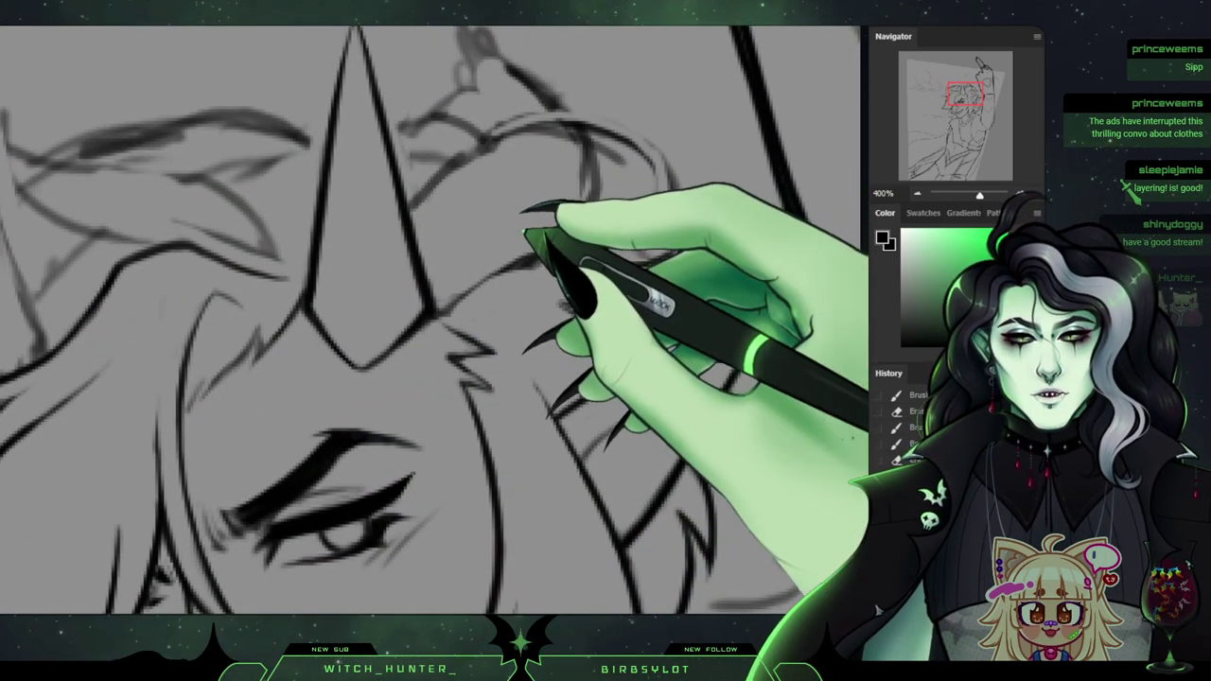
pyautogui.moveTo(528, 285); pyautogui.dragTo(559, 275)
pyautogui.scroll(-4, 431, 321)
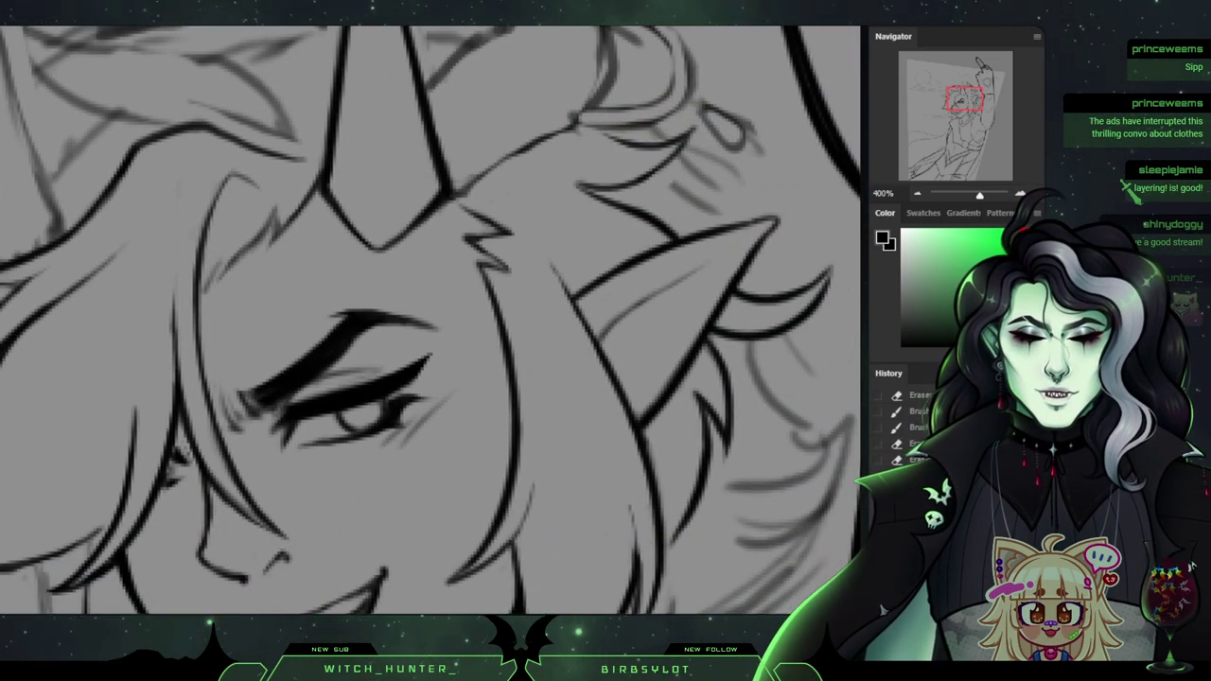
# Erase stray sketch lines at the top of the braid, below the side hair.
pyautogui.scroll(-15, 430, 322)
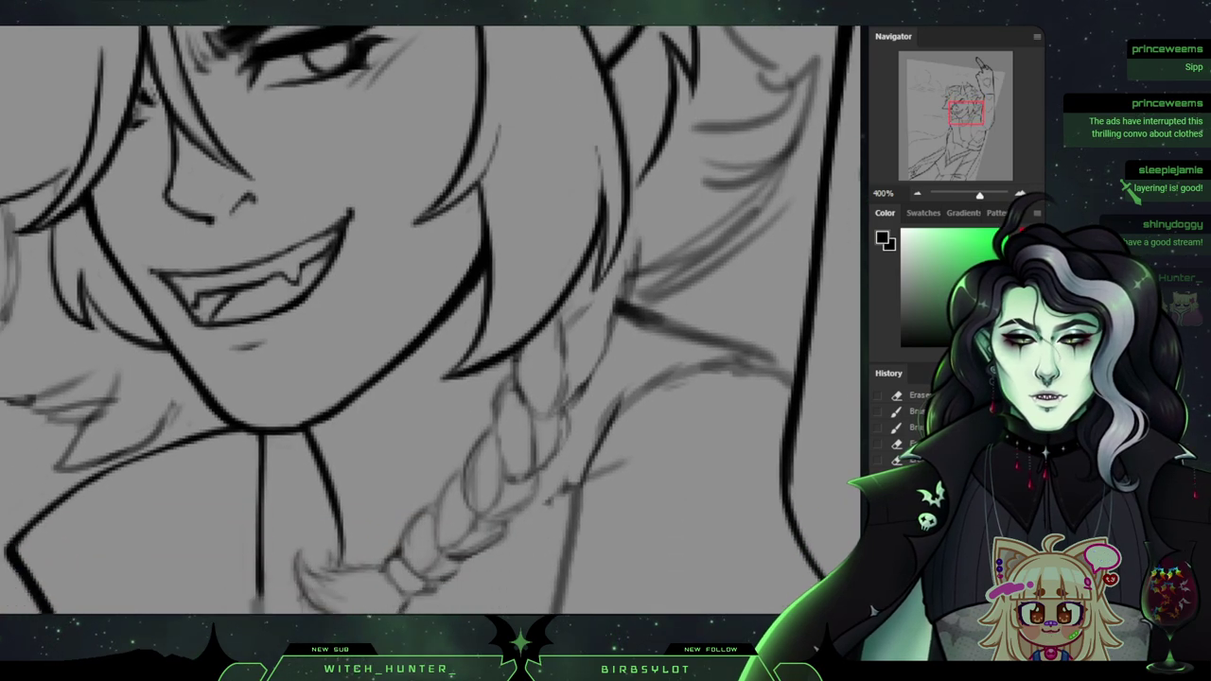
pyautogui.scroll(3, 430, 322)
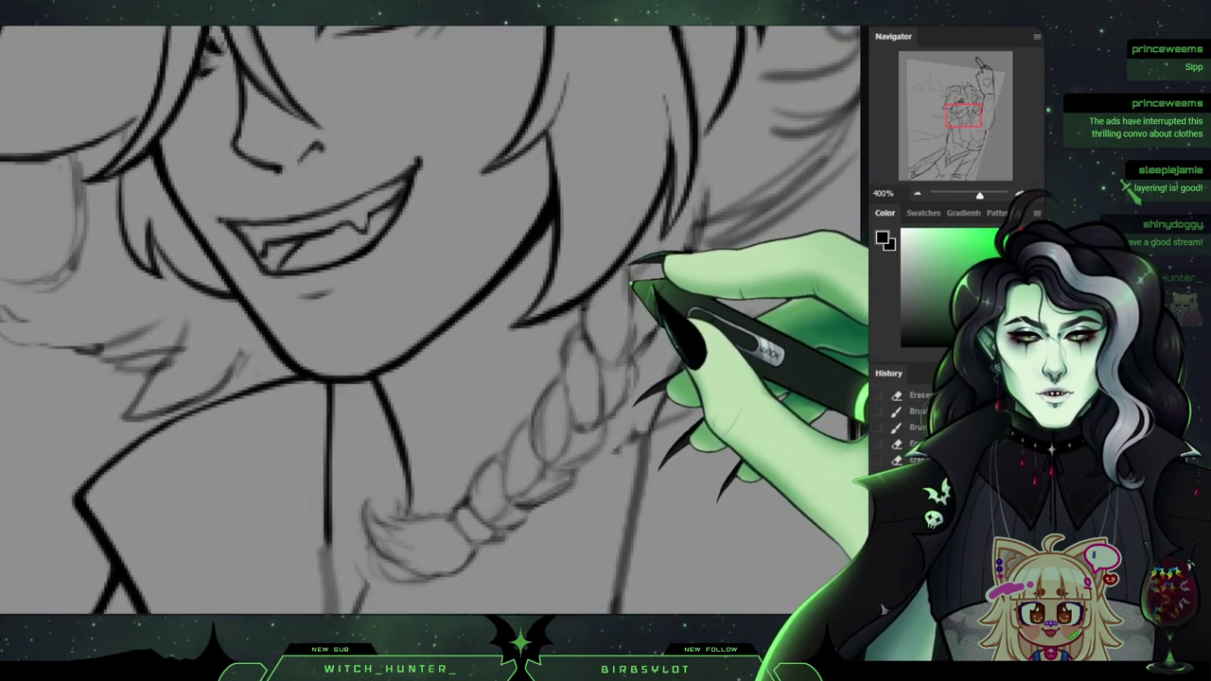
pyautogui.moveTo(635, 313); pyautogui.dragTo(640, 294)
pyautogui.moveTo(640, 293); pyautogui.dragTo(625, 352)
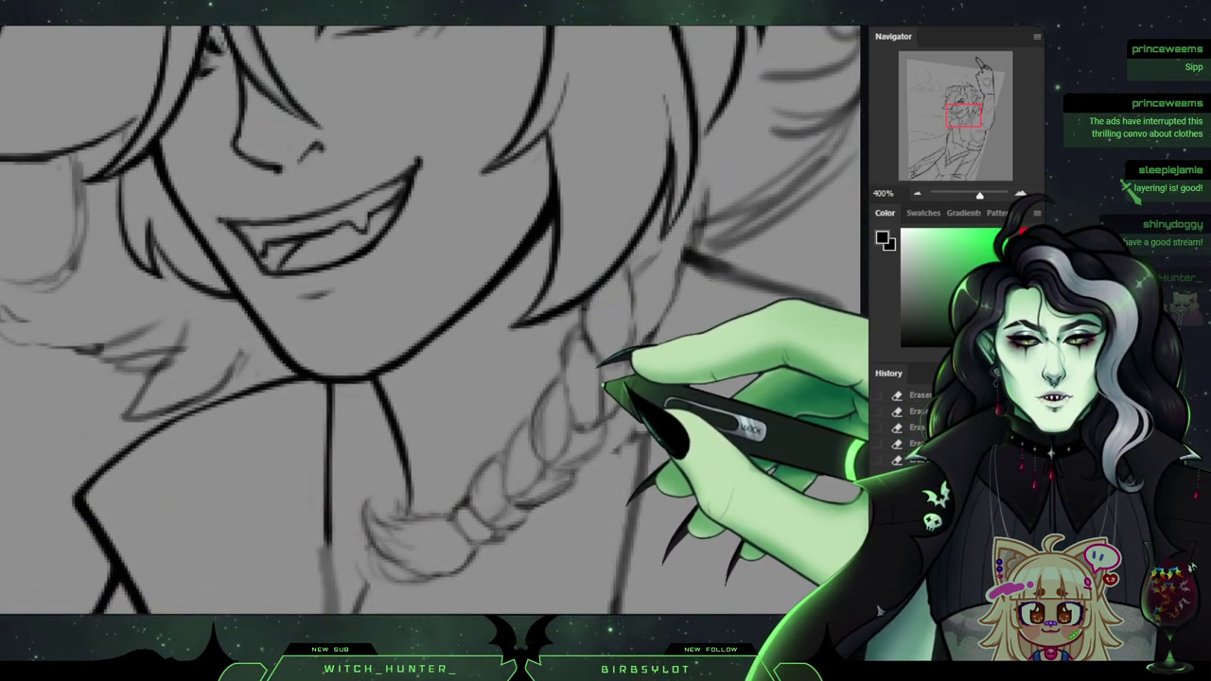
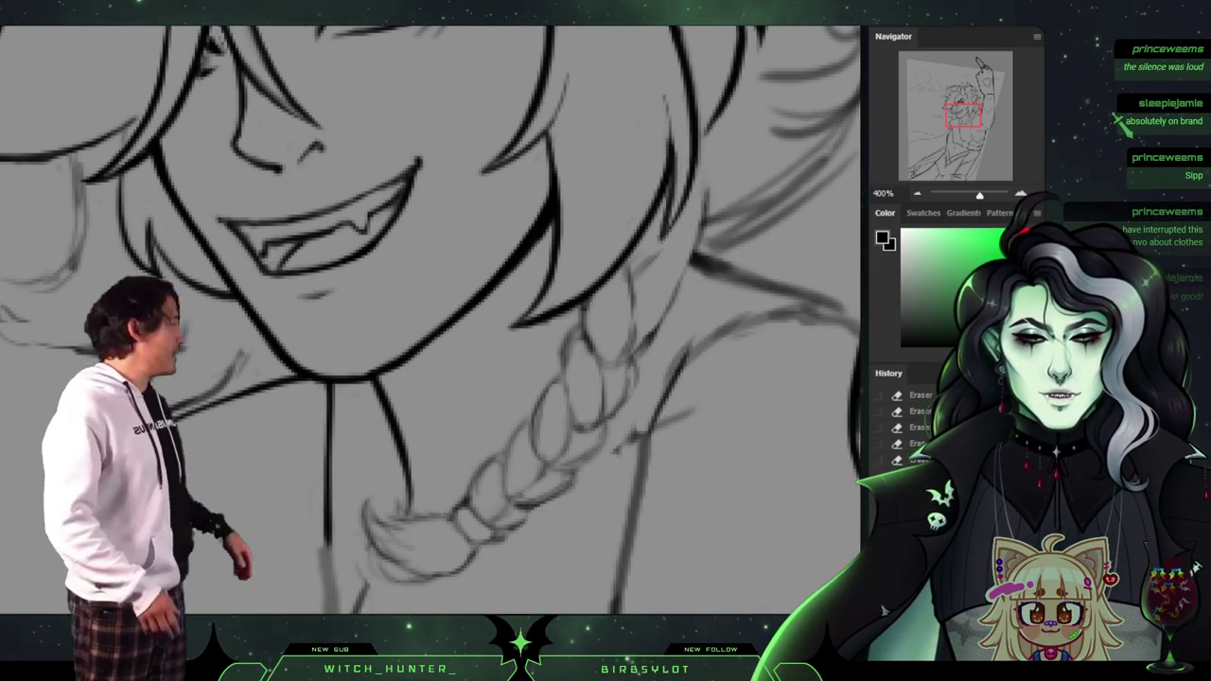
# Look over the inked face, horn, ear and surrounding hair locks to review the line work.
pyautogui.moveTo(431, 228)
pyautogui.mouseDown()
pyautogui.moveTo(379, 417)
pyautogui.moveTo(466, 398)
pyautogui.mouseUp()
pyautogui.scroll(2, 431, 318)
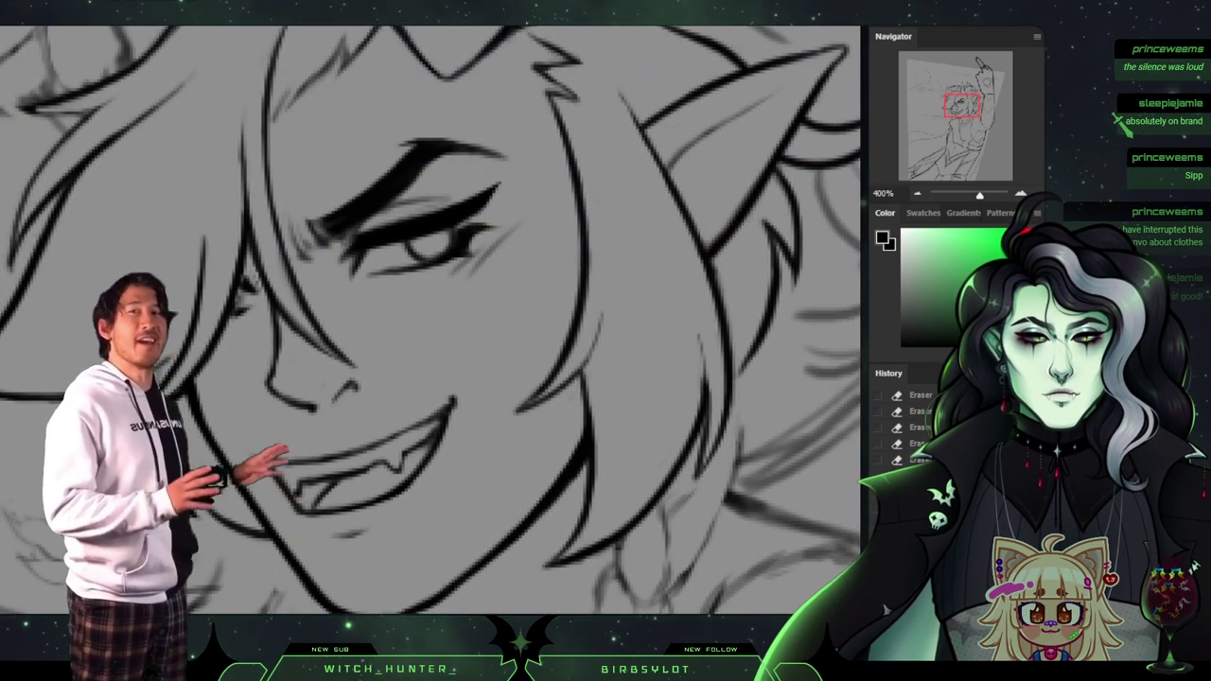
pyautogui.scroll(8, 432, 318)
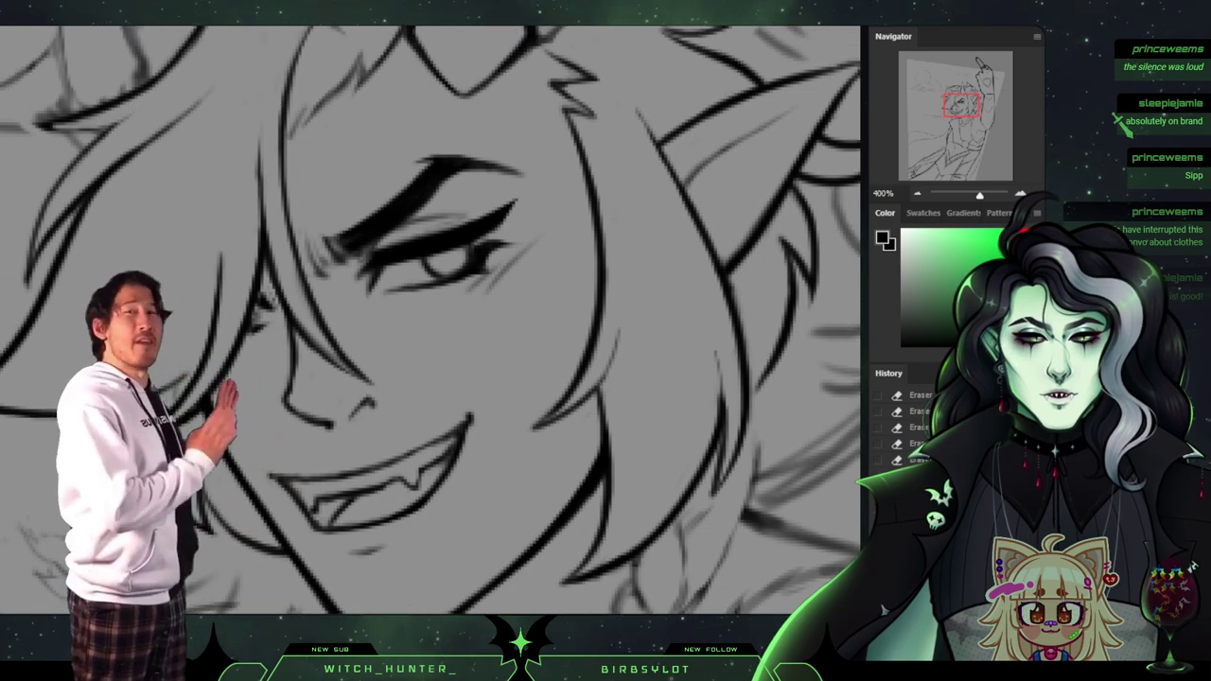
pyautogui.moveTo(473, 312); pyautogui.dragTo(388, 329)
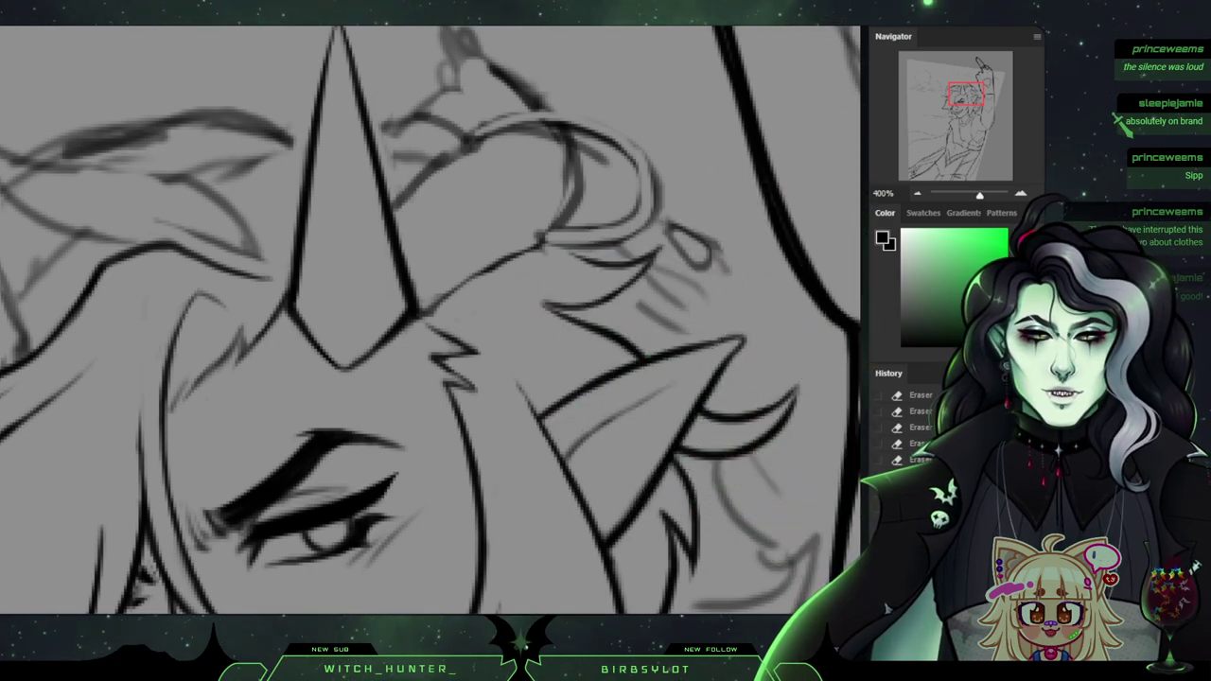
pyautogui.moveTo(407, 397); pyautogui.dragTo(492, 244)
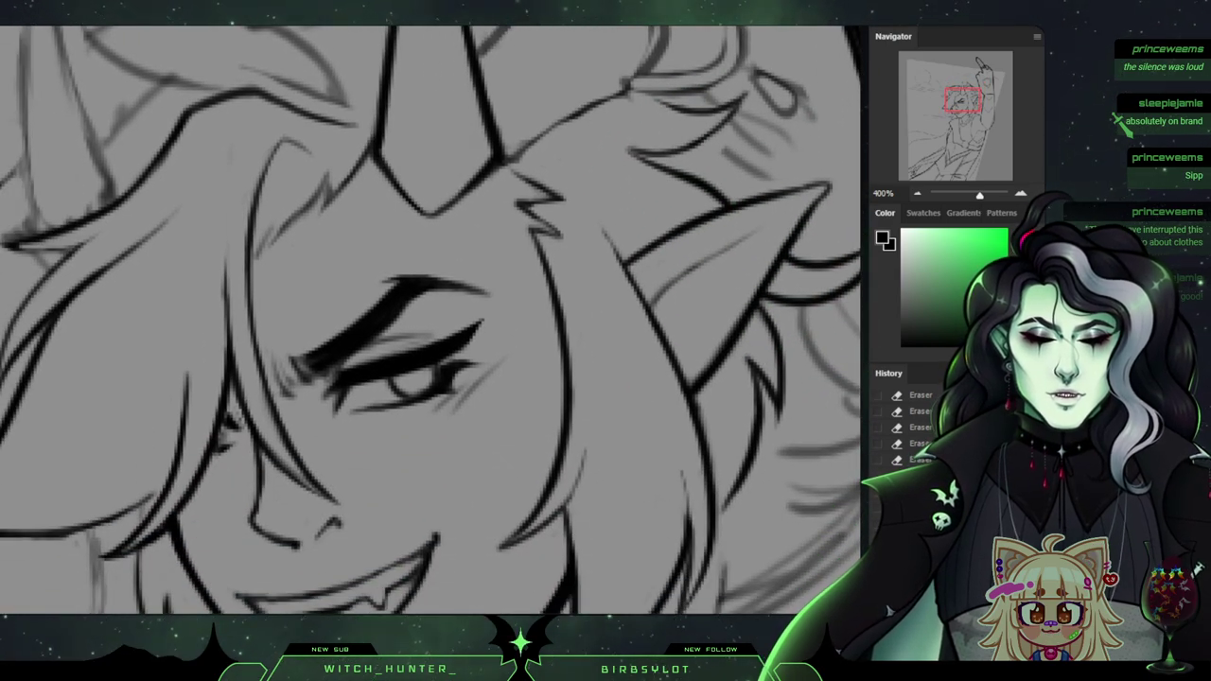
pyautogui.moveTo(431, 303); pyautogui.dragTo(395, 354)
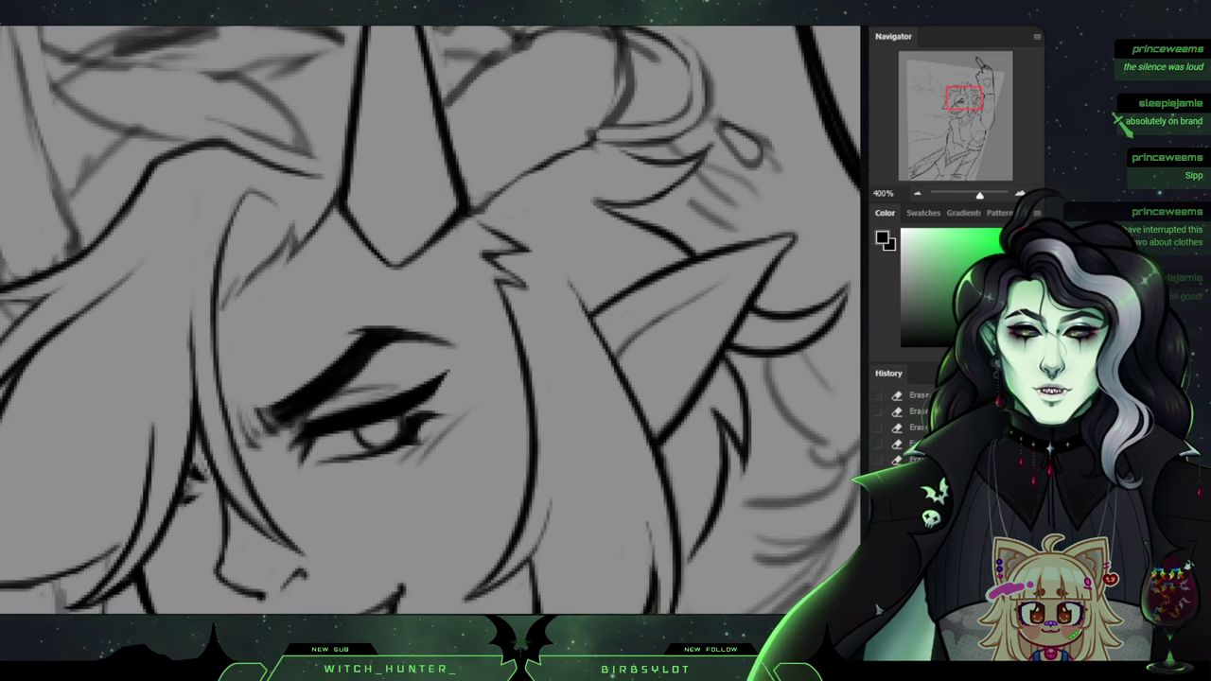
pyautogui.moveTo(425, 302)
pyautogui.mouseDown()
pyautogui.moveTo(511, 390)
pyautogui.moveTo(478, 131)
pyautogui.mouseUp()
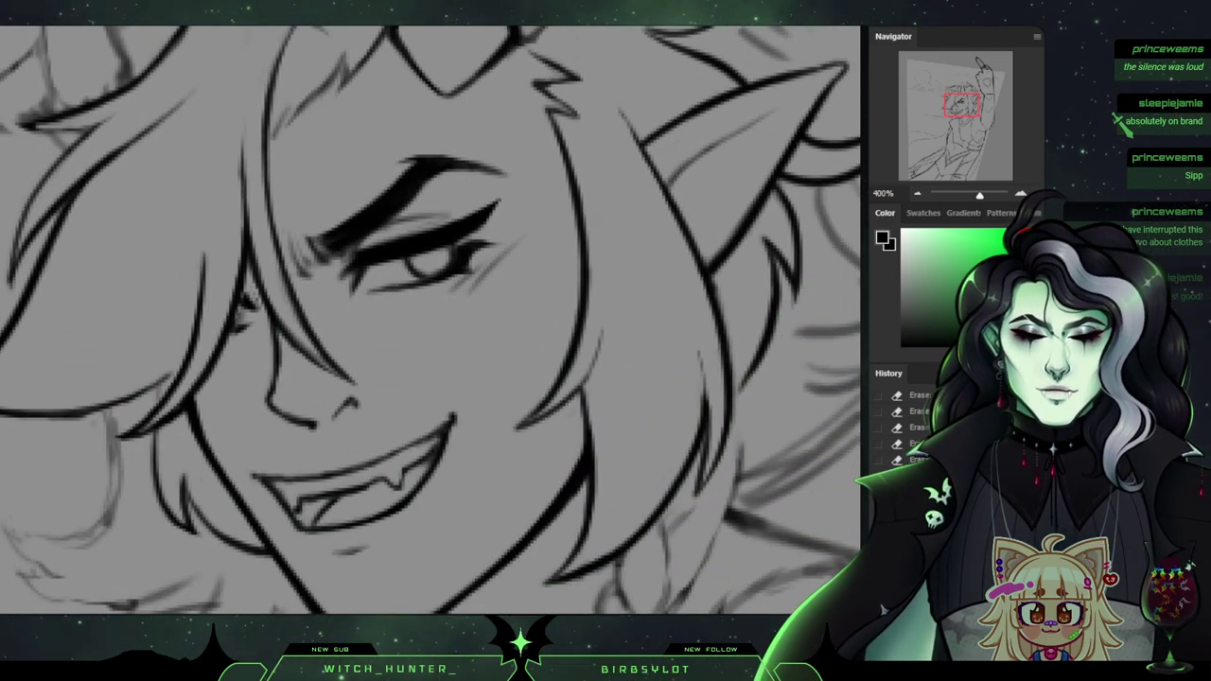
pyautogui.moveTo(426, 303)
pyautogui.mouseDown()
pyautogui.moveTo(442, 355)
pyautogui.moveTo(443, 287)
pyautogui.moveTo(408, 392)
pyautogui.moveTo(292, 502)
pyautogui.mouseUp()
pyautogui.moveTo(425, 337); pyautogui.dragTo(425, 303)
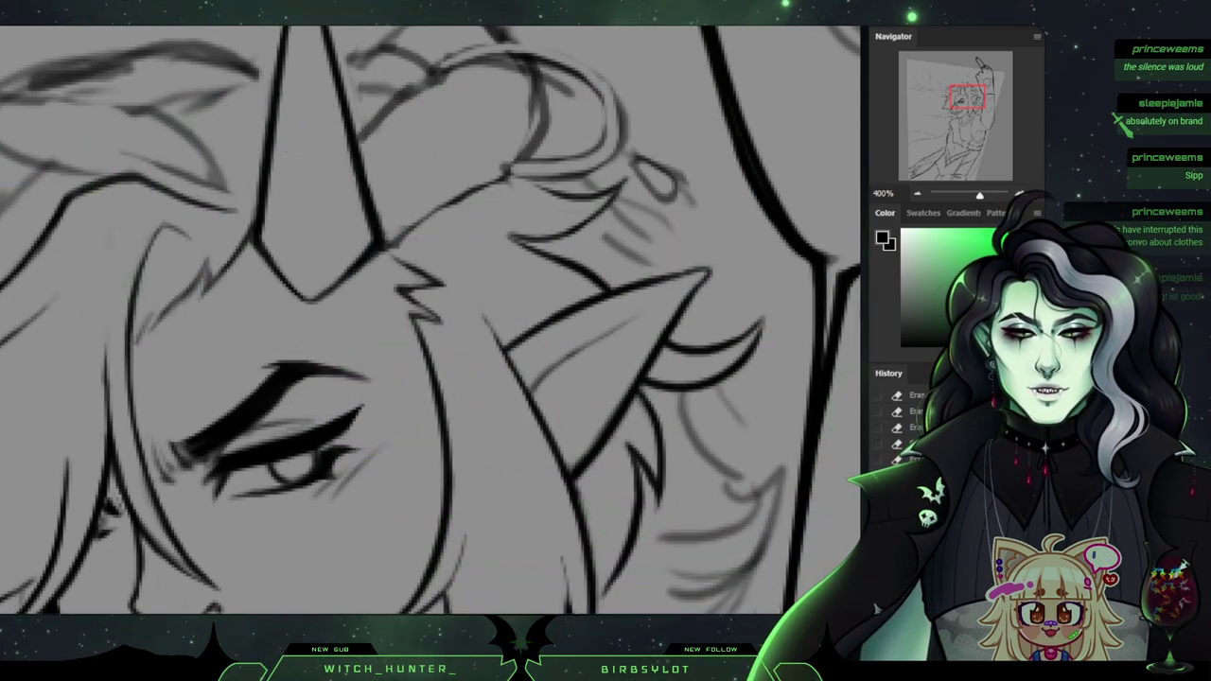
# Undo the last ink stroke on the braid's upper strand.
pyautogui.moveTo(407, 592)
pyautogui.mouseDown()
pyautogui.moveTo(449, 299)
pyautogui.moveTo(425, 82)
pyautogui.moveTo(462, 31)
pyautogui.mouseUp()
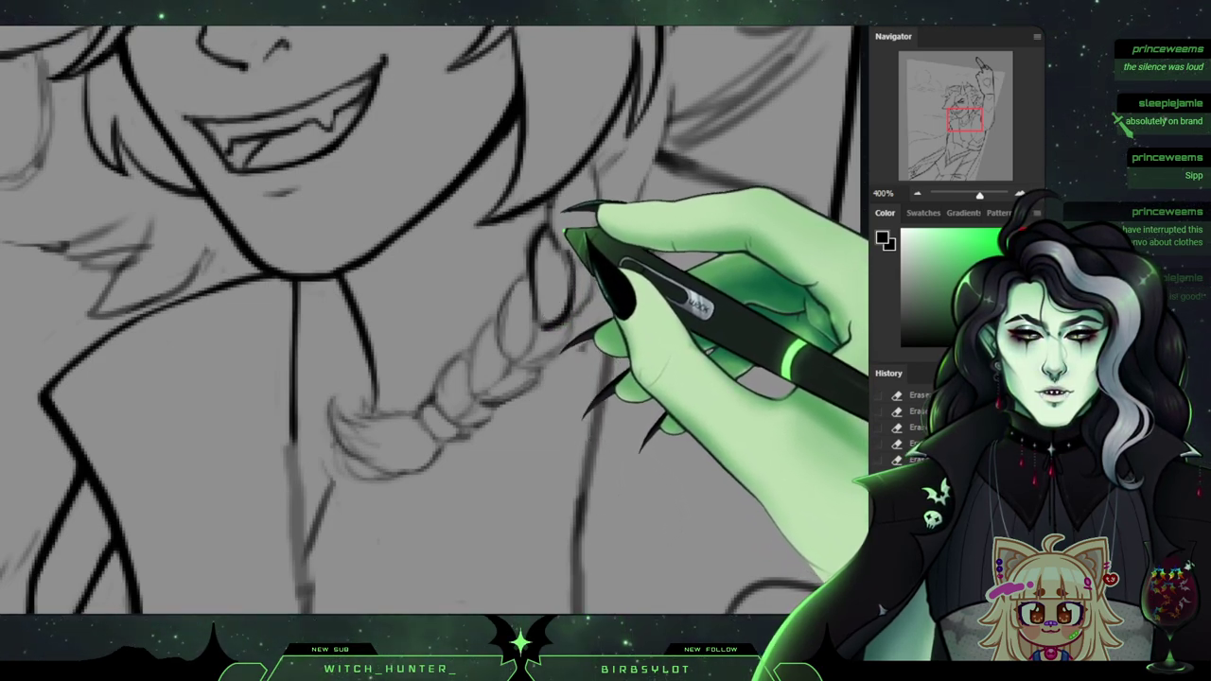
pyautogui.hotkey('ctrl', 'z')
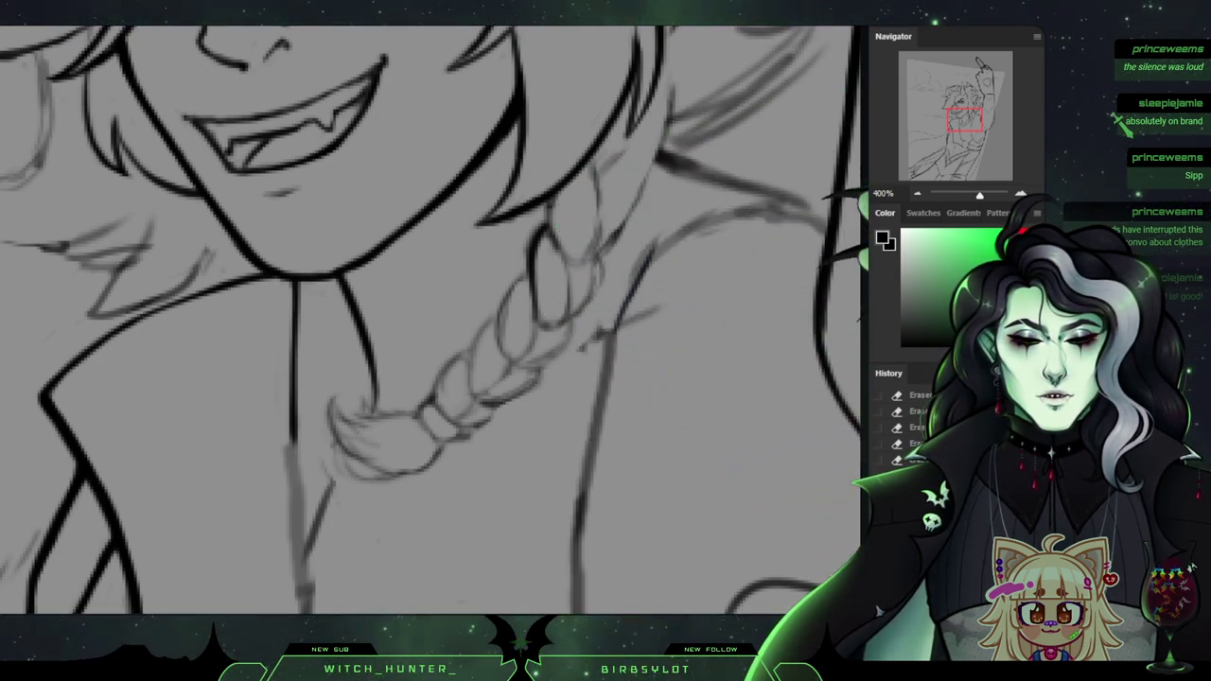
# Look over the sketched chest, round clasp, crossing sashes and waist, both close up and as a whole figure.
pyautogui.moveTo(359, 433); pyautogui.dragTo(551, 211)
pyautogui.moveTo(559, 388); pyautogui.dragTo(327, 213)
pyautogui.moveTo(445, 301); pyautogui.dragTo(530, 301)
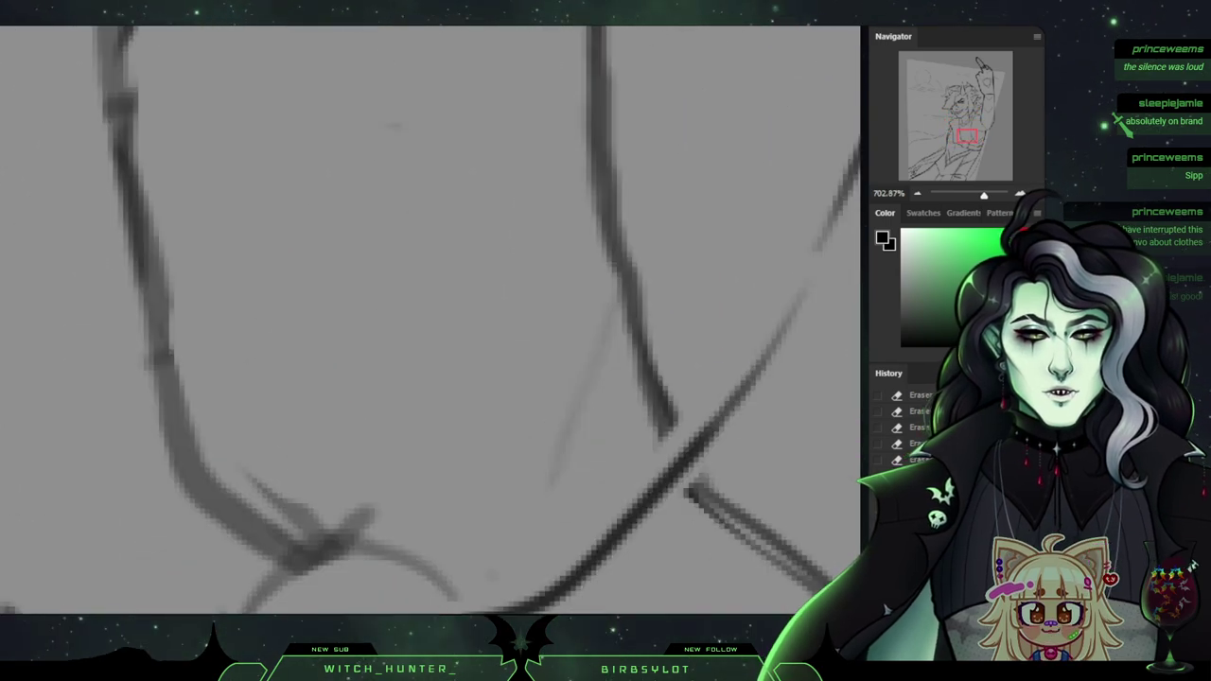
pyautogui.moveTo(985, 195); pyautogui.dragTo(969, 195)
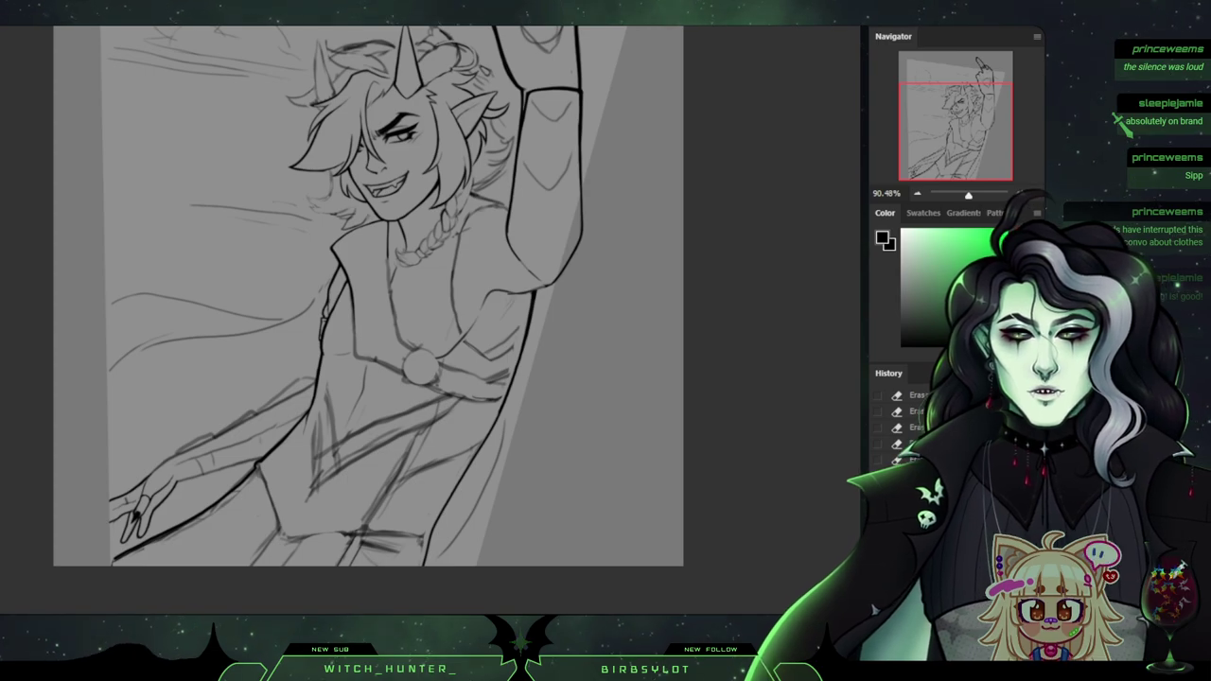
pyautogui.moveTo(379, 313); pyautogui.dragTo(425, 360)
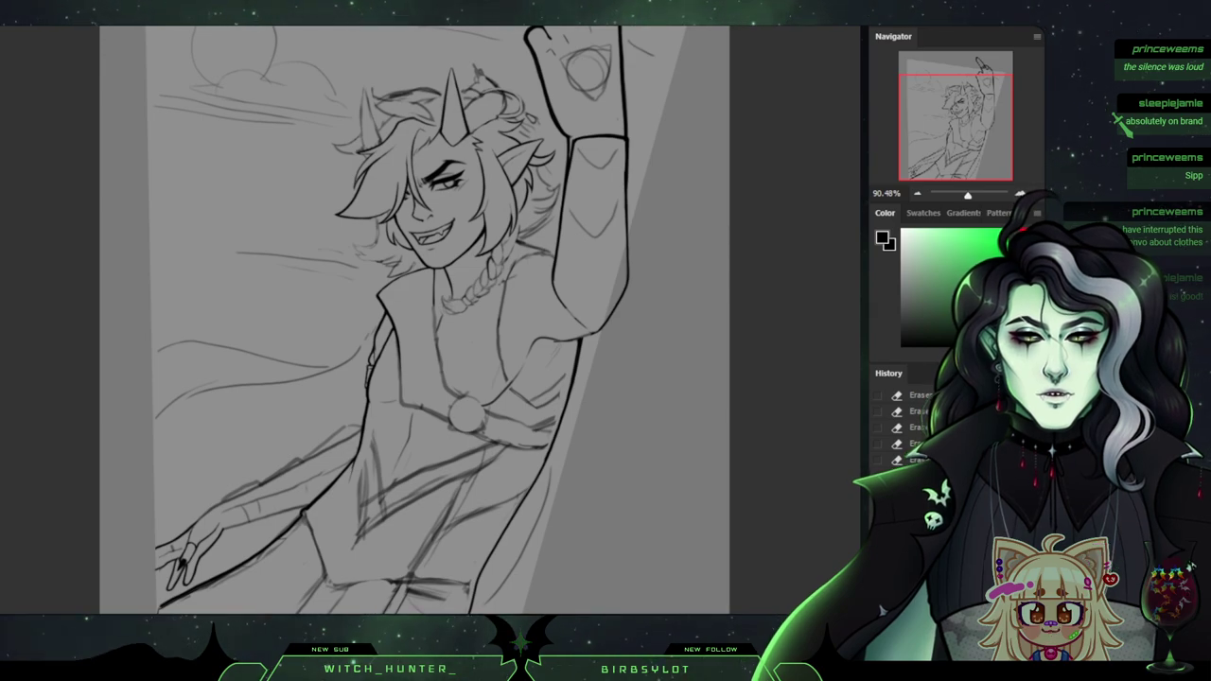
pyautogui.scroll(-2, 407, 312)
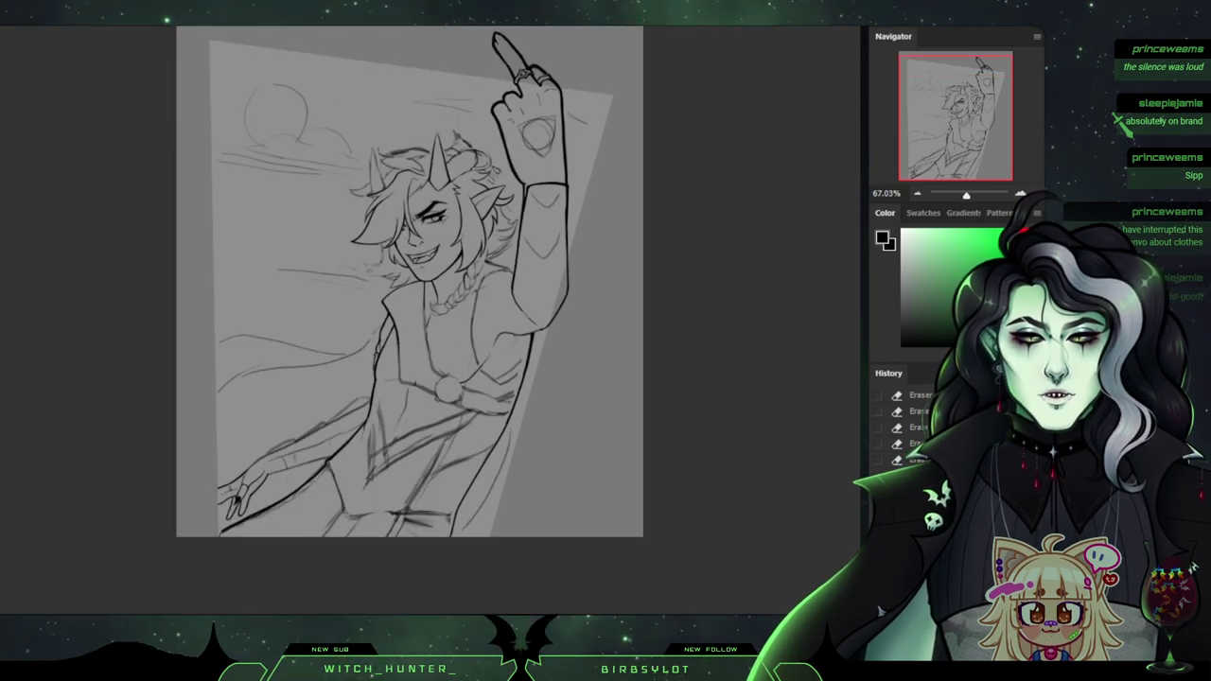
pyautogui.scroll(20, 431, 319)
pyautogui.scroll(-12, 431, 319)
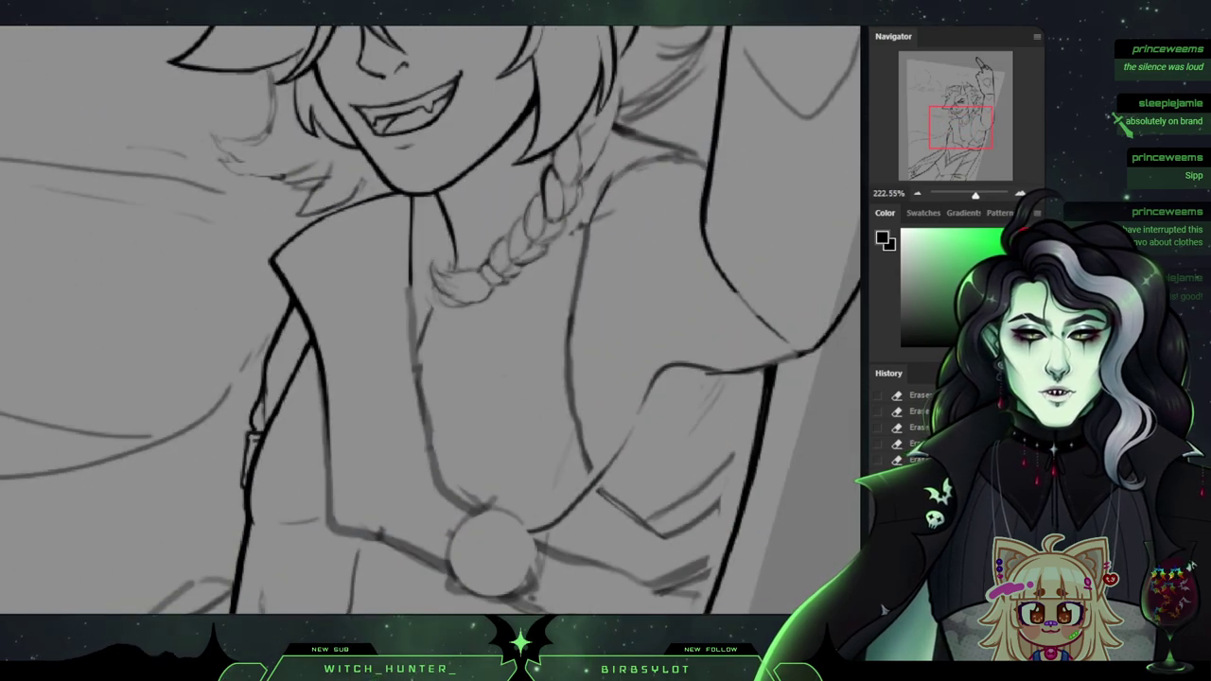
pyautogui.scroll(3, 430, 319)
pyautogui.moveTo(511, 582); pyautogui.dragTo(409, 34)
pyautogui.scroll(-3, 426, 322)
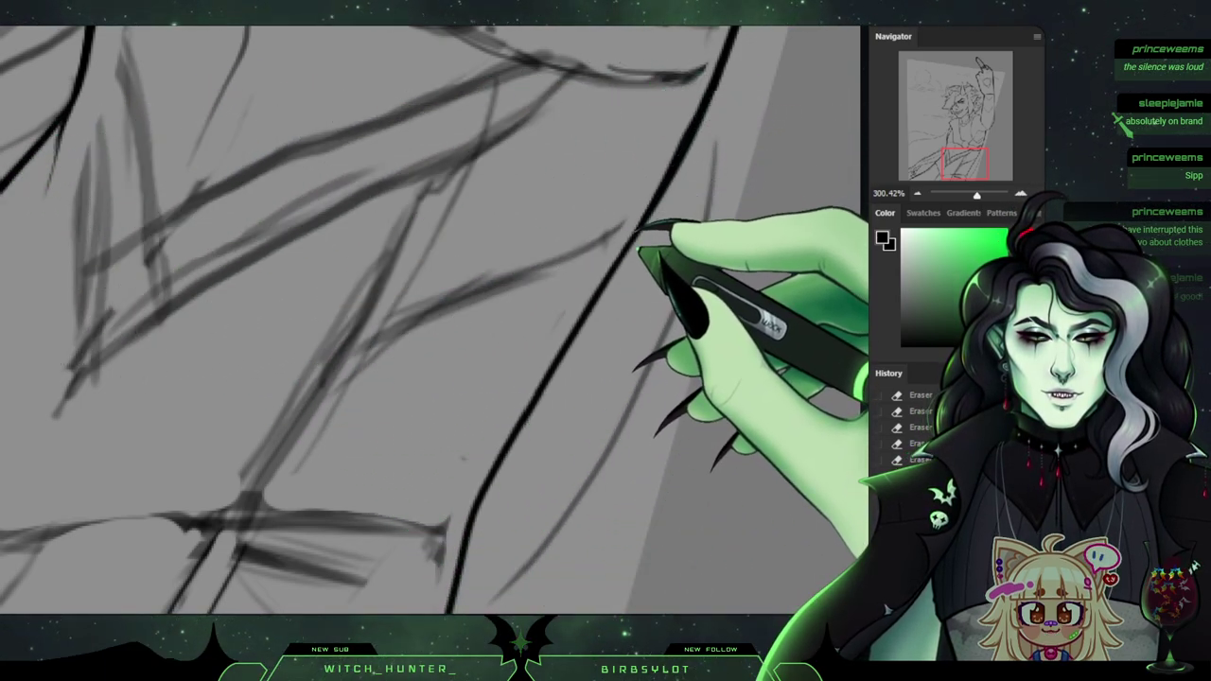
pyautogui.moveTo(426, 322); pyautogui.dragTo(529, 306)
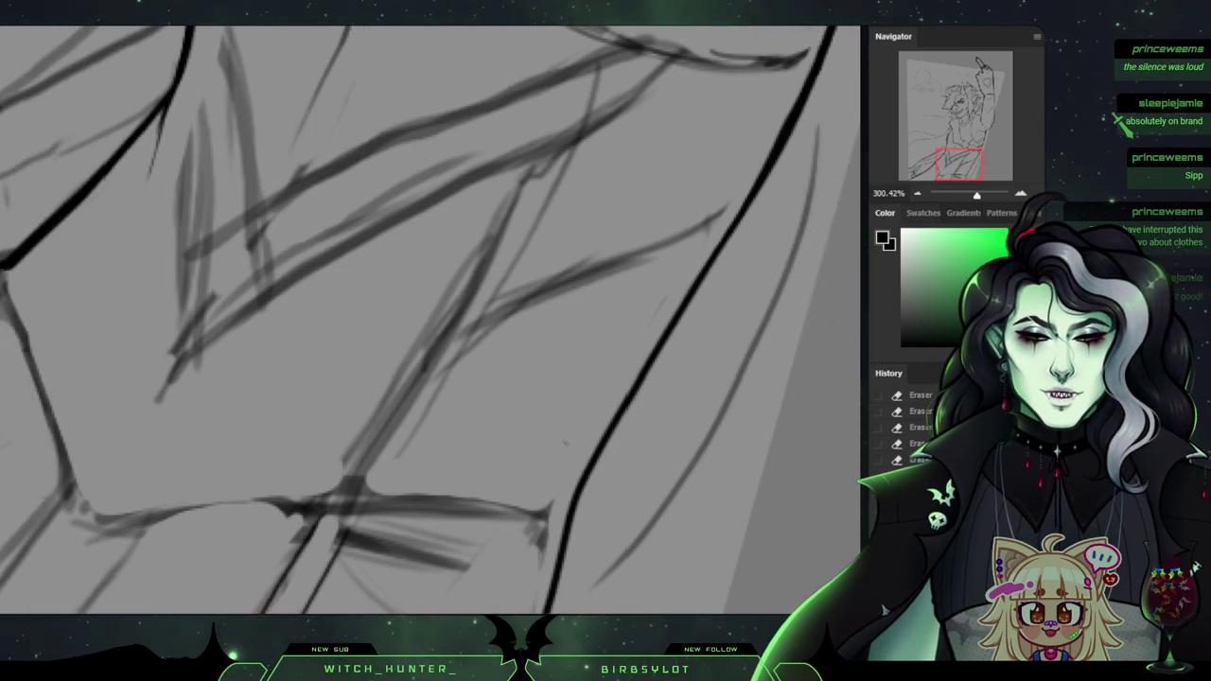
pyautogui.scroll(-3, 431, 318)
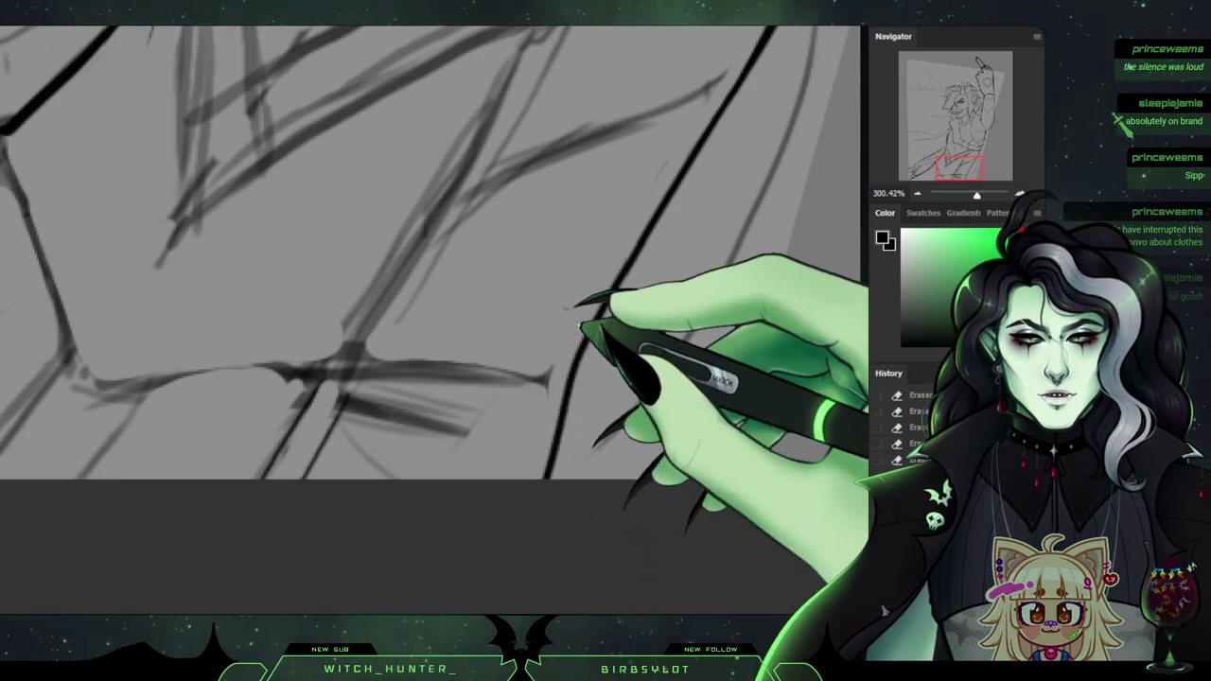
pyautogui.moveTo(959, 170); pyautogui.dragTo(967, 146)
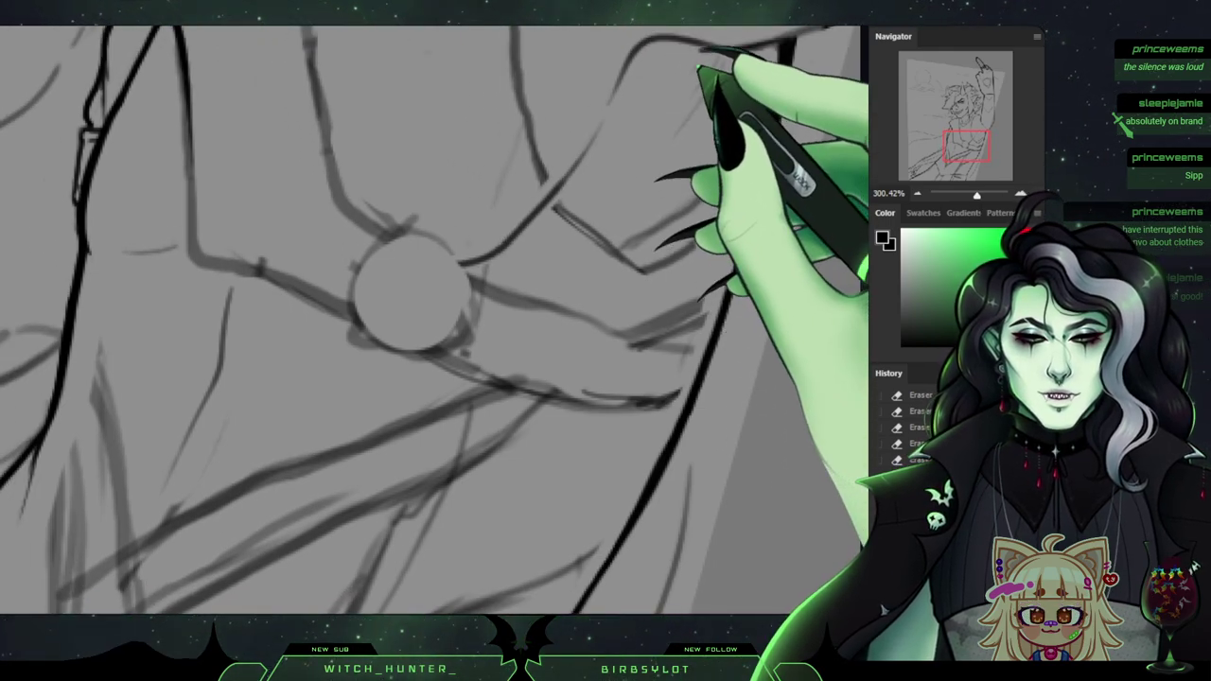
# Touch up the torso's side line below the raised arm and the garment's chest edge above the round clasp.
pyautogui.moveTo(786, 58); pyautogui.dragTo(777, 100)
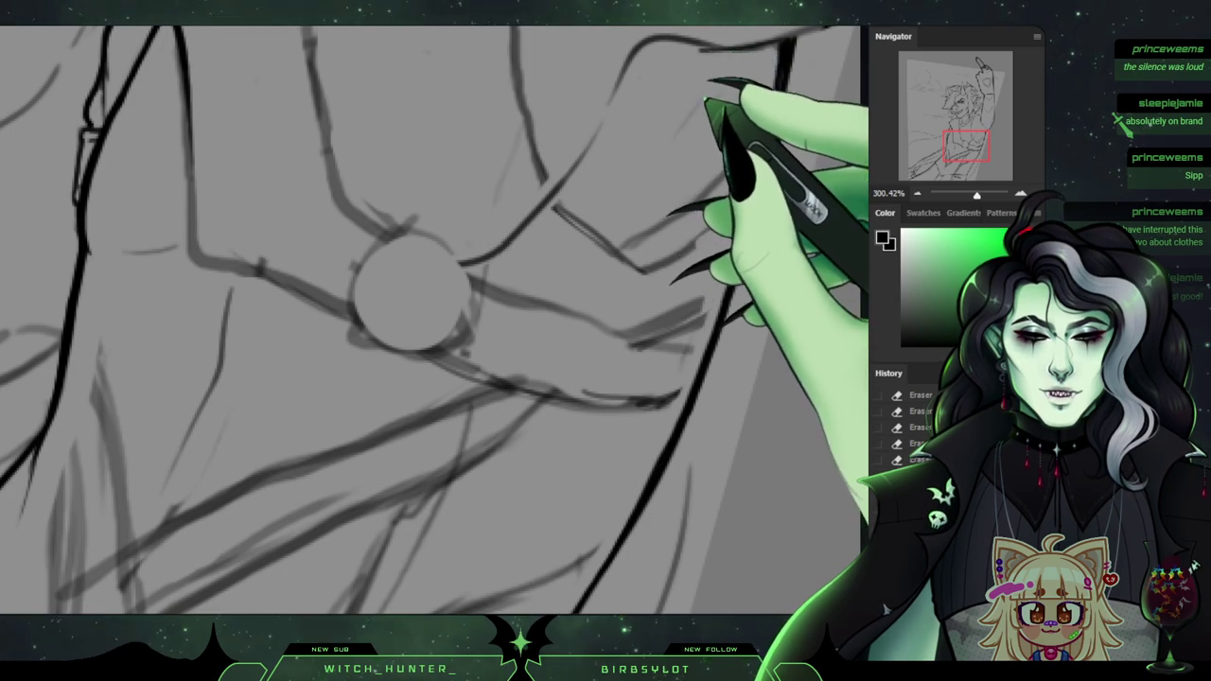
pyautogui.moveTo(966, 146); pyautogui.dragTo(969, 137)
pyautogui.moveTo(372, 450); pyautogui.dragTo(398, 461)
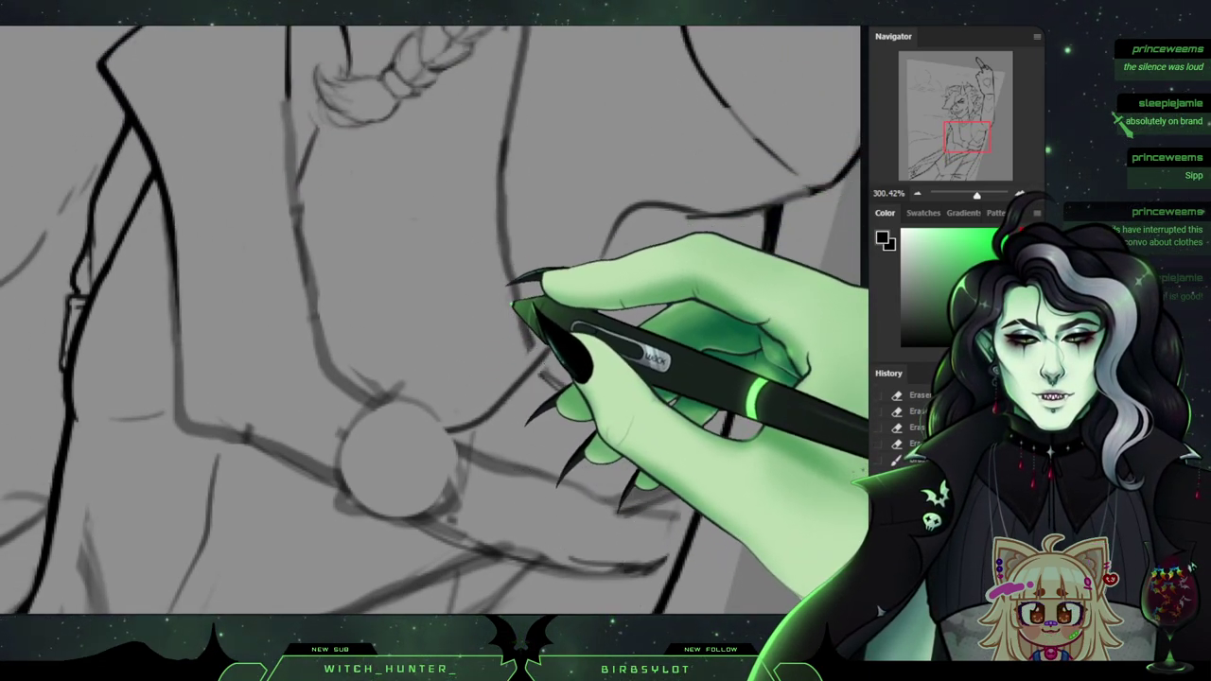
pyautogui.moveTo(543, 317); pyautogui.dragTo(540, 325)
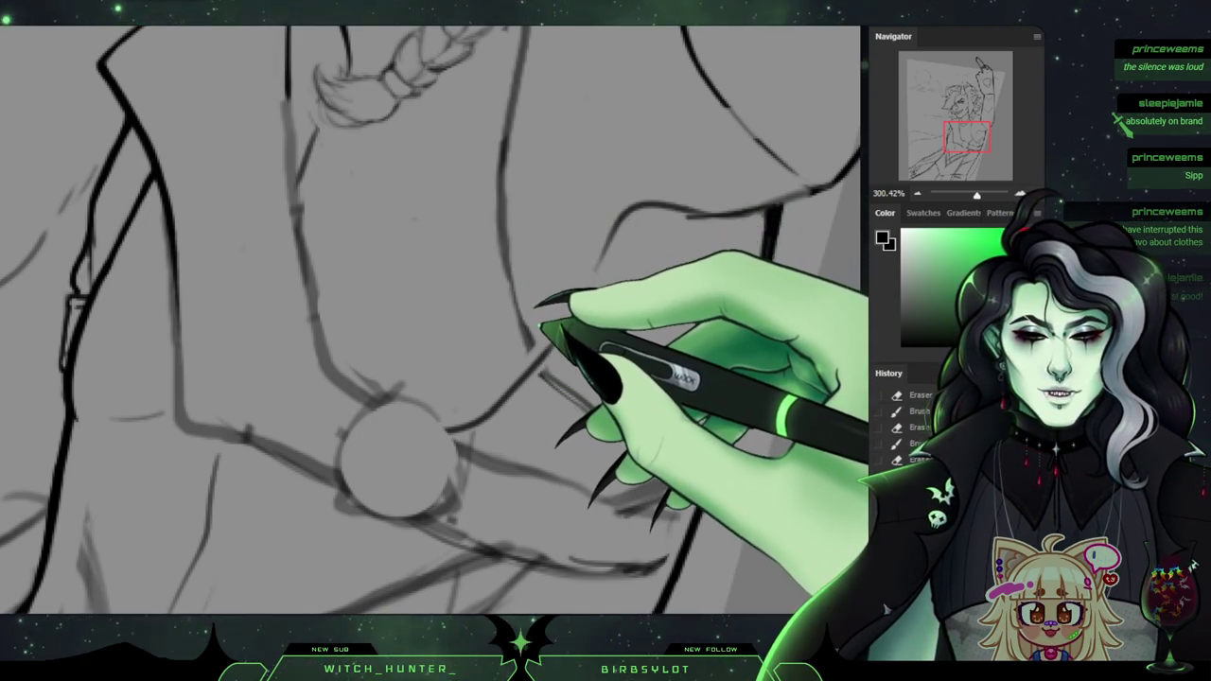
# Ink the shoulder line from the top of the braid across to the raised arm.
pyautogui.moveTo(492, 246)
pyautogui.mouseDown()
pyautogui.moveTo(416, 452)
pyautogui.moveTo(443, 544)
pyautogui.moveTo(492, 517)
pyautogui.moveTo(441, 554)
pyautogui.mouseUp()
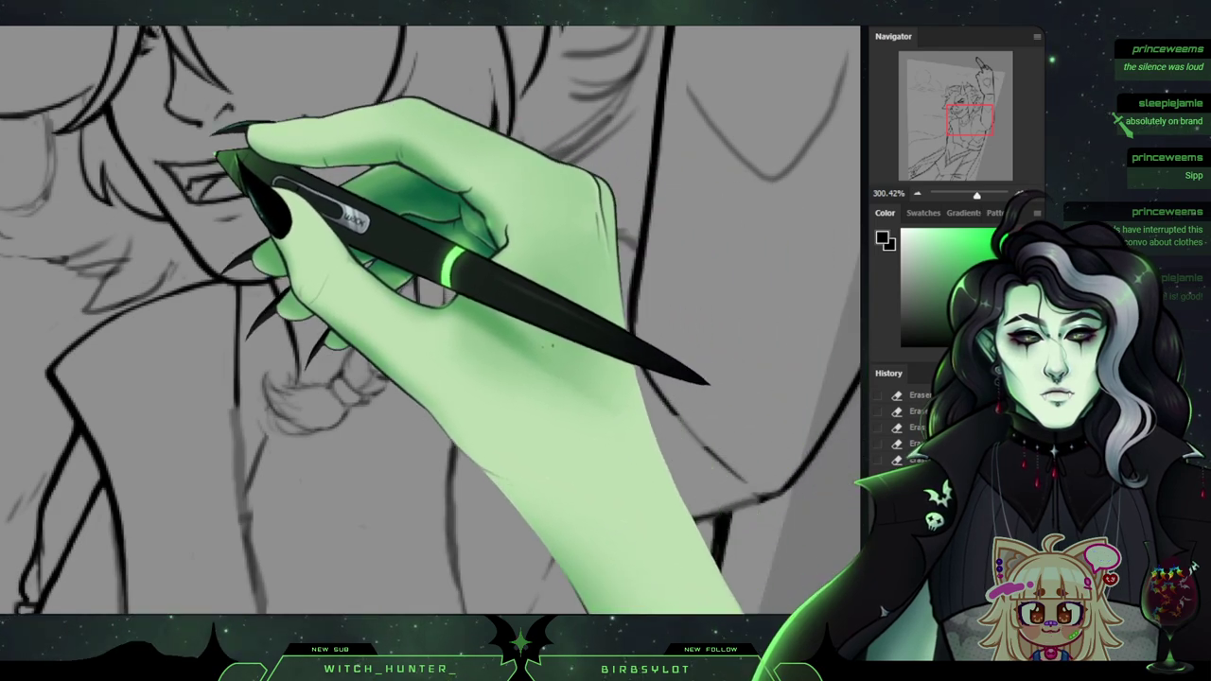
pyautogui.hotkey('ctrl', '-')
pyautogui.hotkey('ctrl', '-')
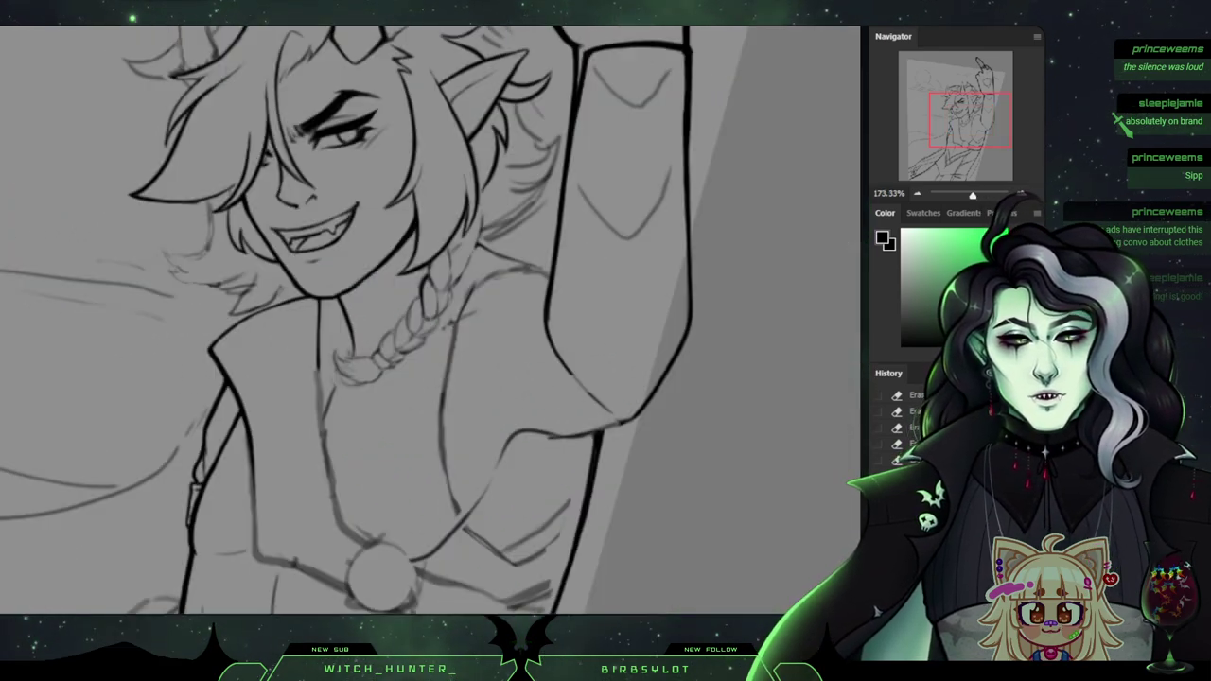
pyautogui.scroll(8, 416, 326)
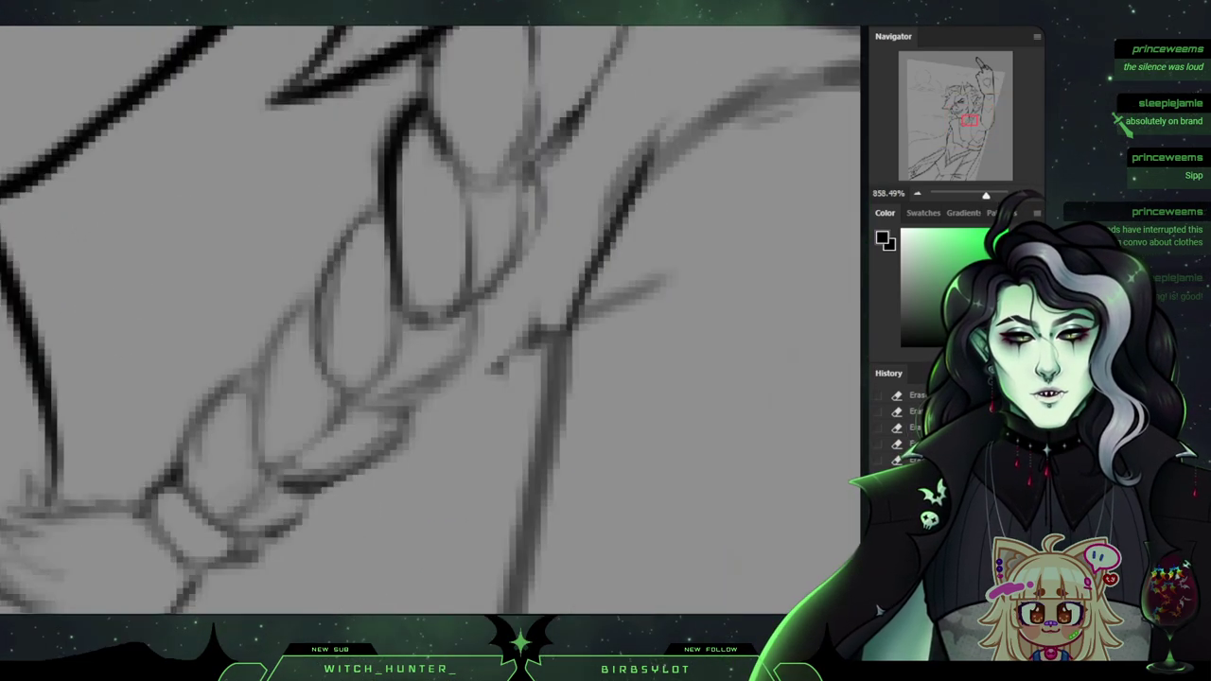
pyautogui.moveTo(643, 208); pyautogui.dragTo(165, 536)
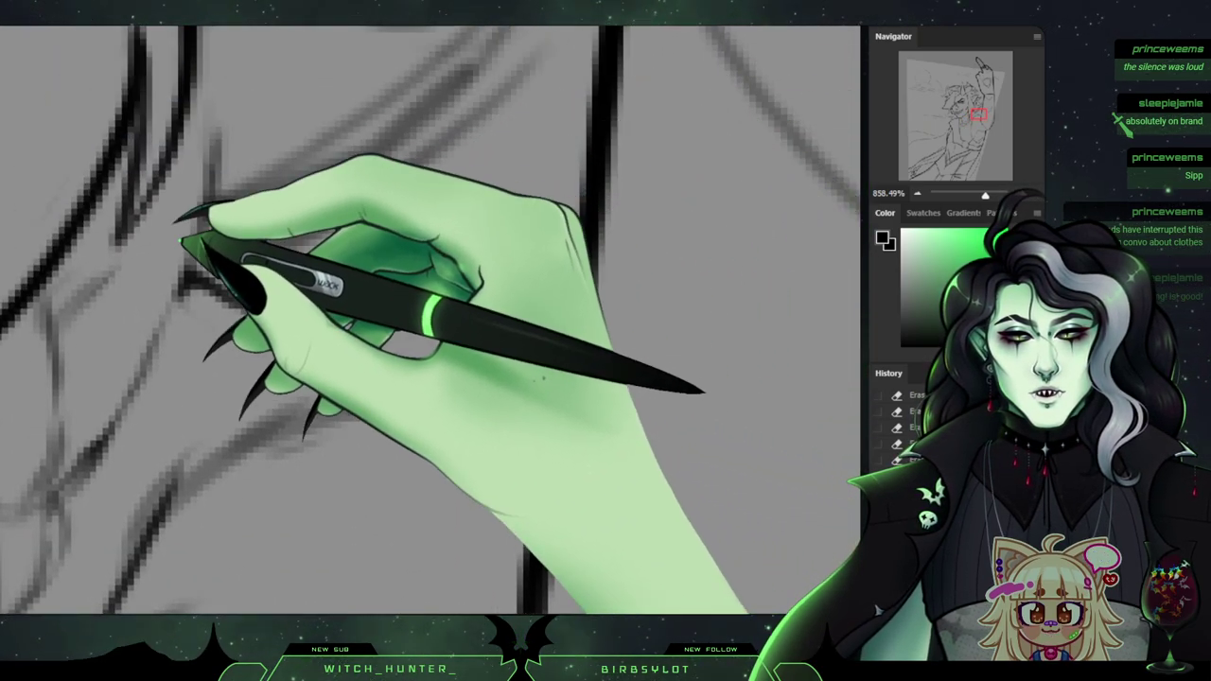
pyautogui.moveTo(263, 315)
pyautogui.mouseDown()
pyautogui.moveTo(315, 344)
pyautogui.moveTo(514, 391)
pyautogui.moveTo(571, 431)
pyautogui.mouseUp()
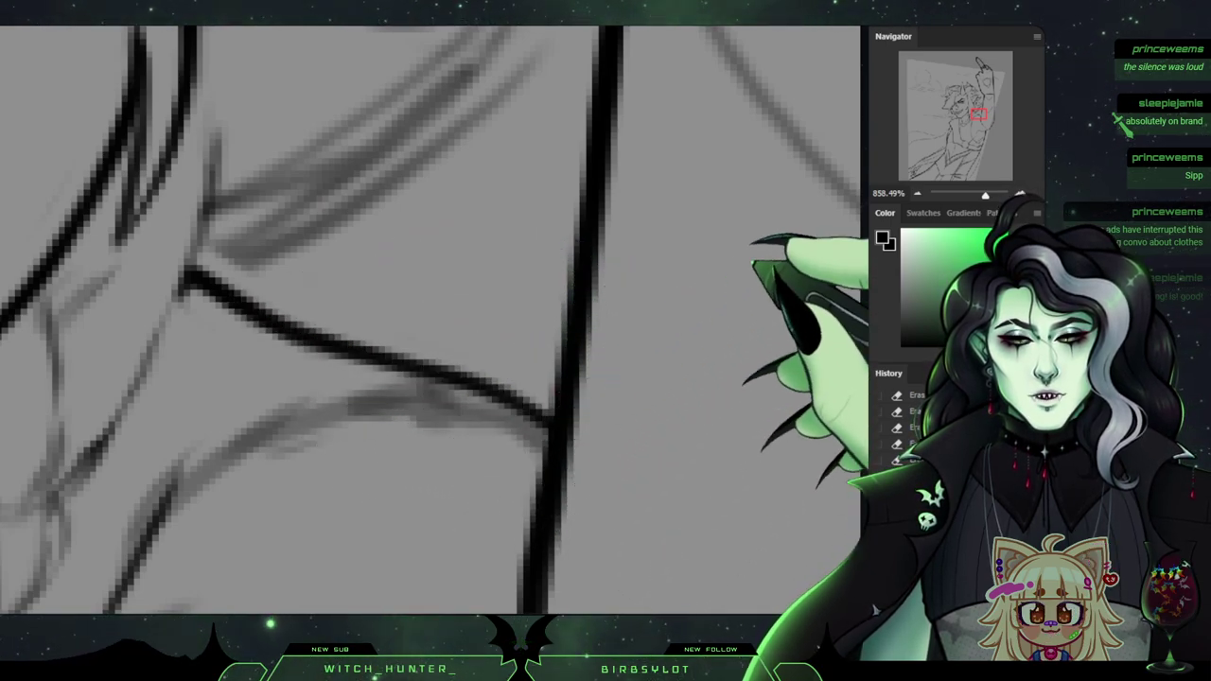
# Ink the two curled hair locks beside the jaw on the far side of the face and clean up their pointed tips.
pyautogui.hotkey('ctrl', '-')
pyautogui.hotkey('ctrl', '-')
pyautogui.hotkey('ctrl', '-')
pyautogui.scroll(-2, 431, 322)
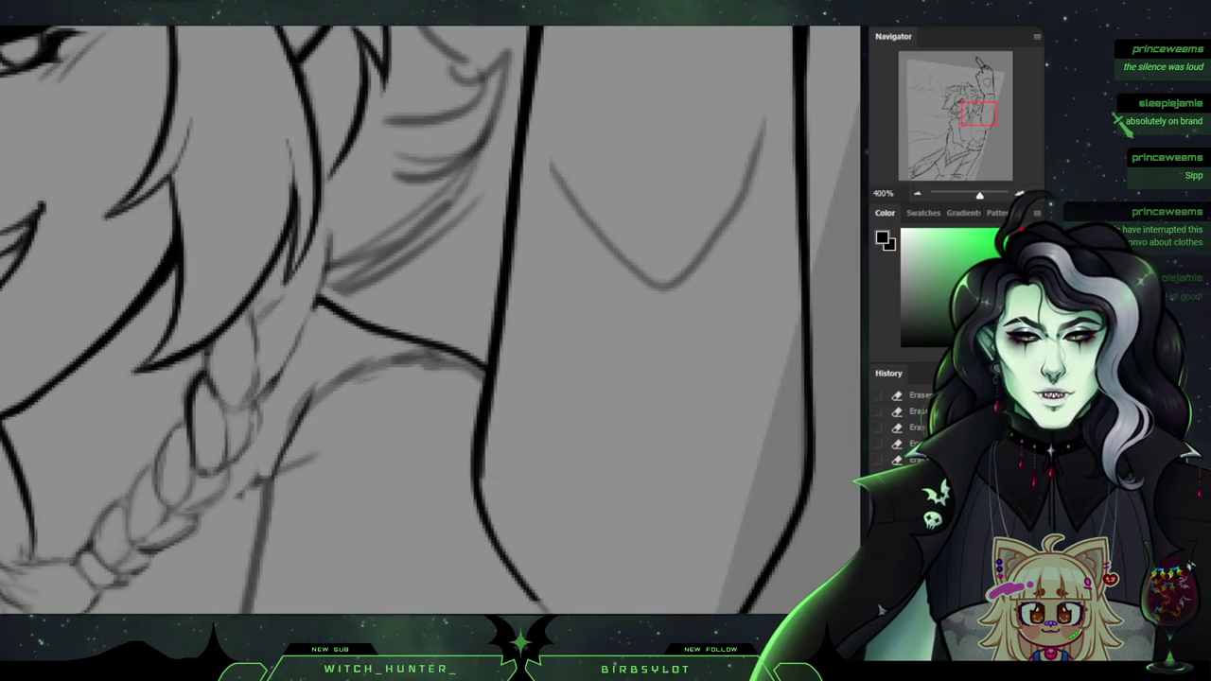
pyautogui.moveTo(189, 256); pyautogui.dragTo(836, 311)
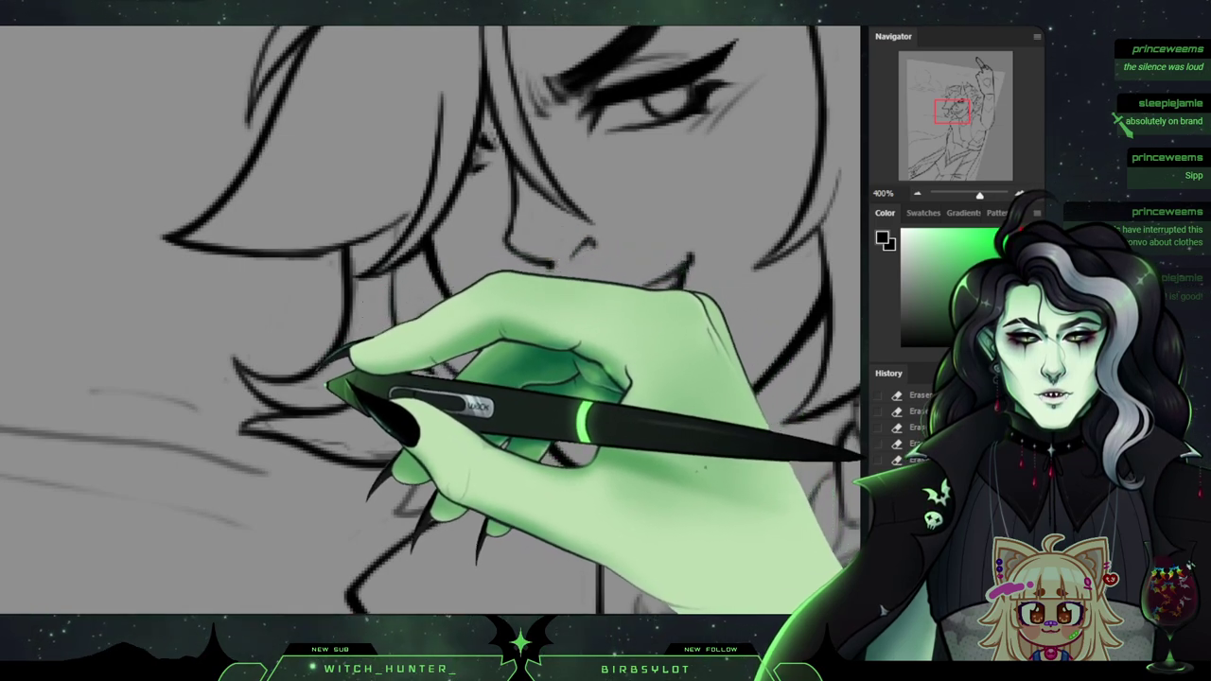
pyautogui.moveTo(346, 258); pyautogui.dragTo(235, 358)
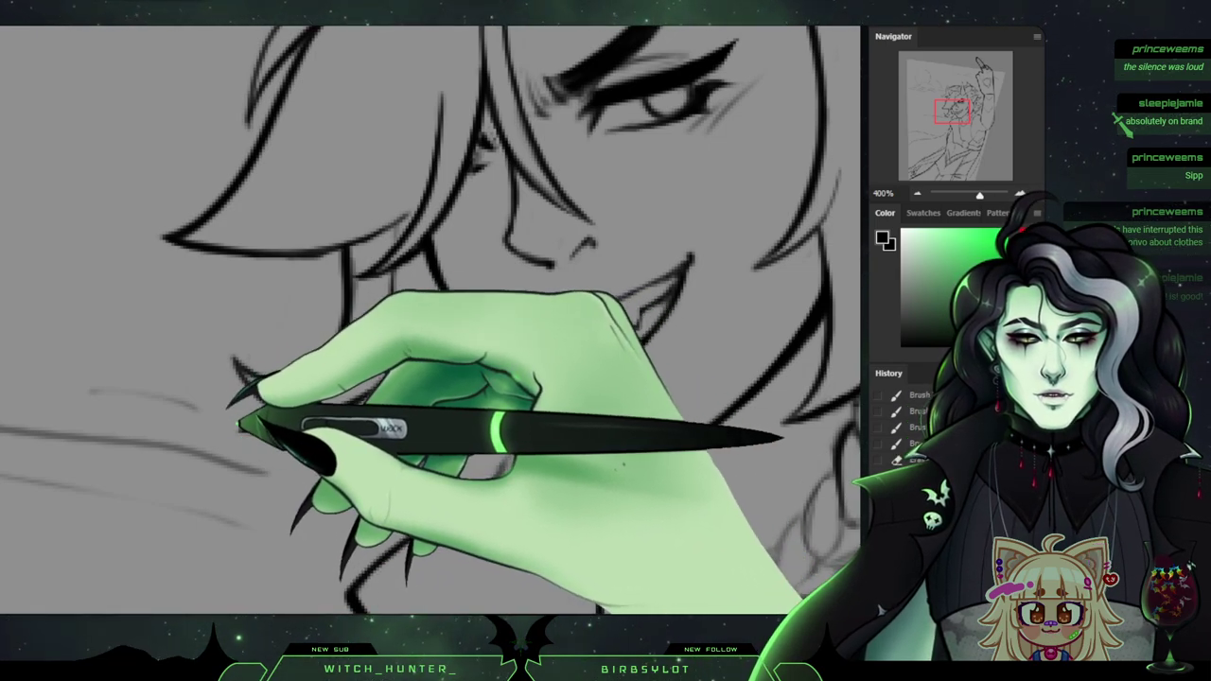
pyautogui.moveTo(262, 412); pyautogui.dragTo(227, 418)
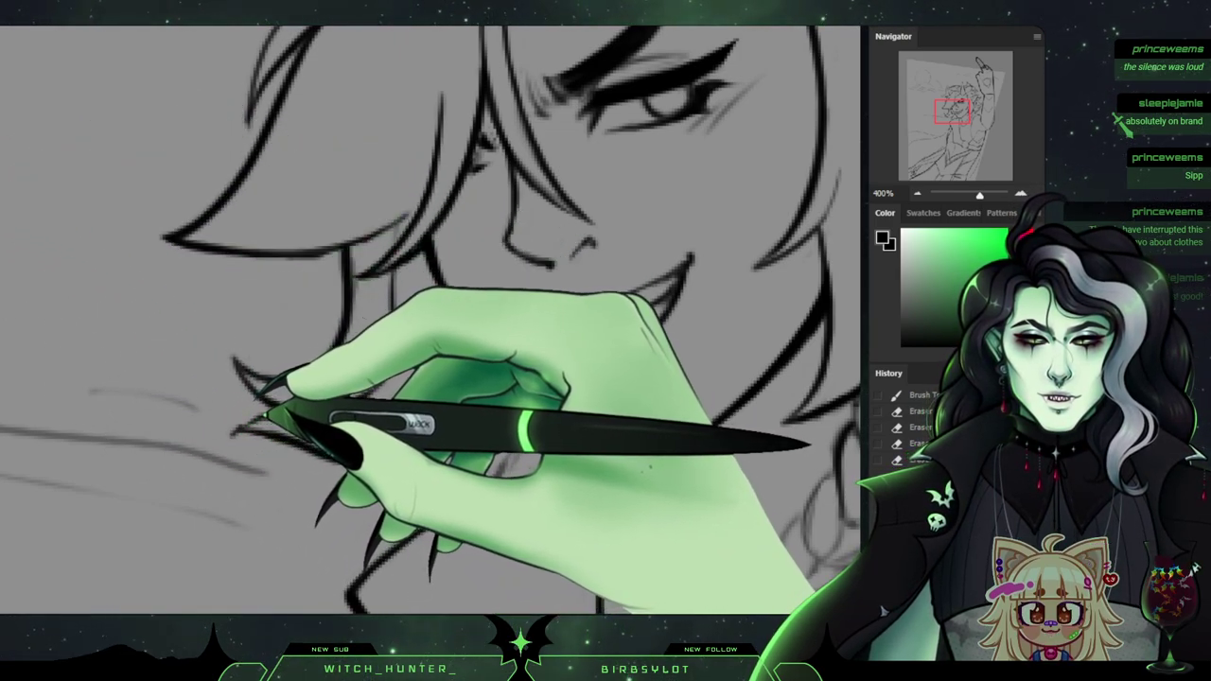
pyautogui.moveTo(286, 414); pyautogui.dragTo(239, 422)
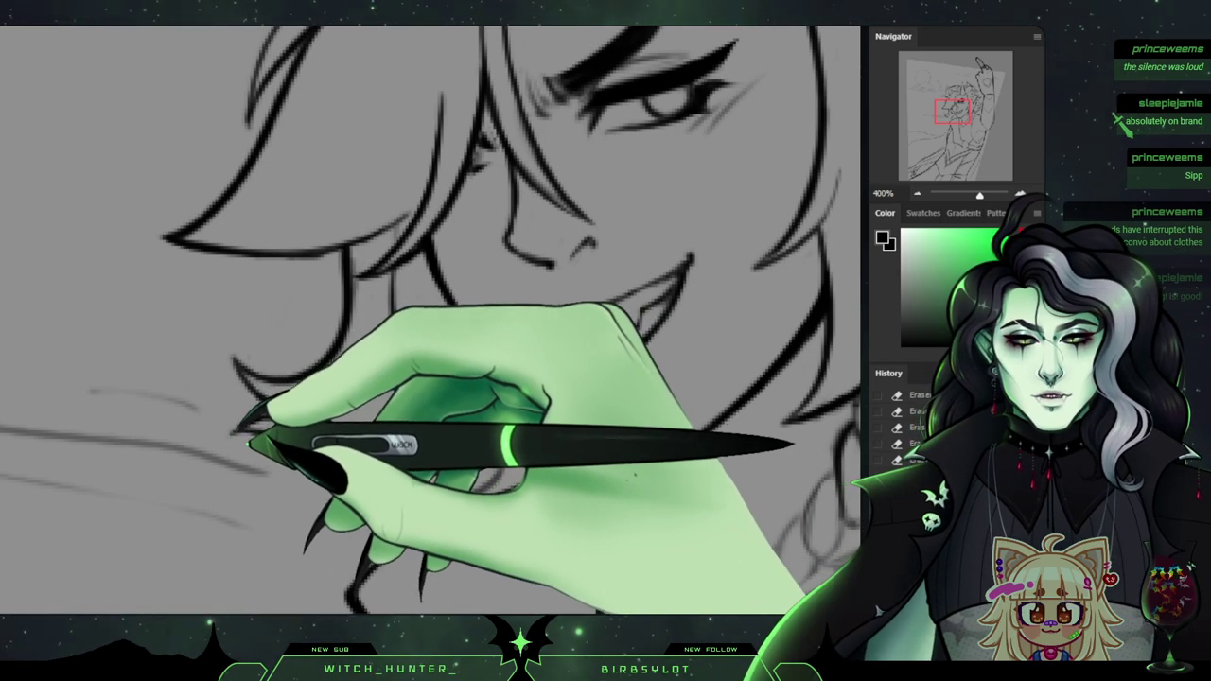
pyautogui.moveTo(418, 263); pyautogui.dragTo(416, 226)
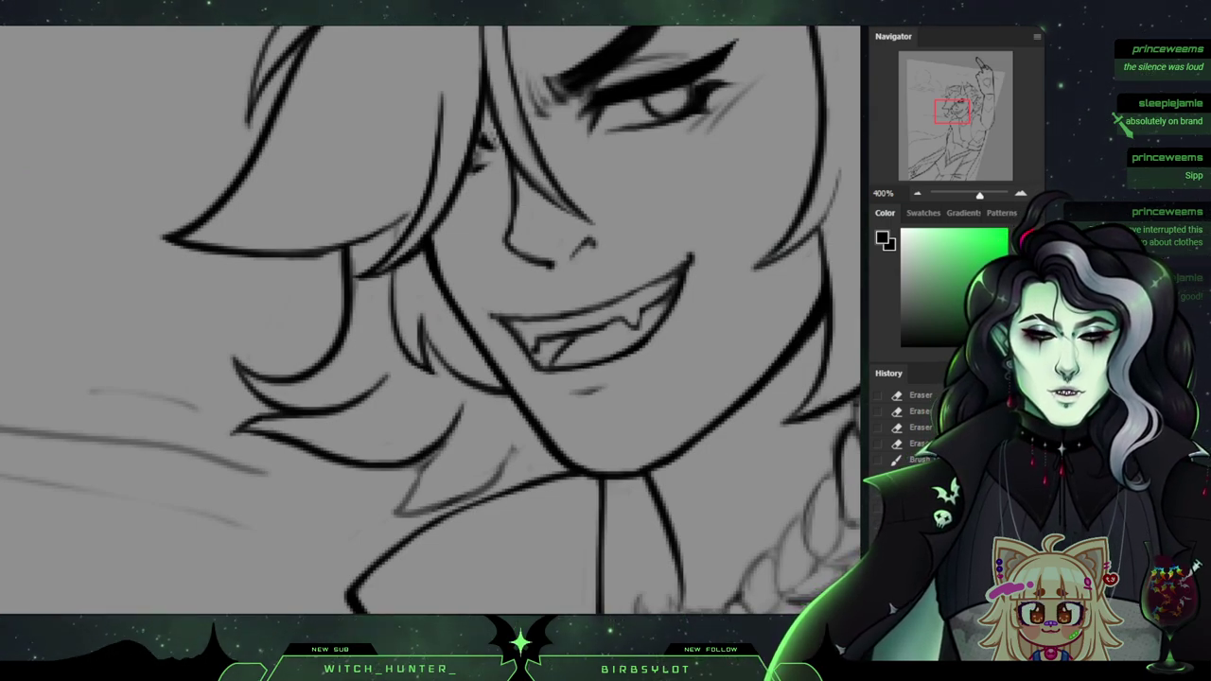
# Ink a small pointed hair tip below the rear horn, at the end of the crown's contour, and tidy its edges.
pyautogui.moveTo(426, 190); pyautogui.dragTo(475, 480)
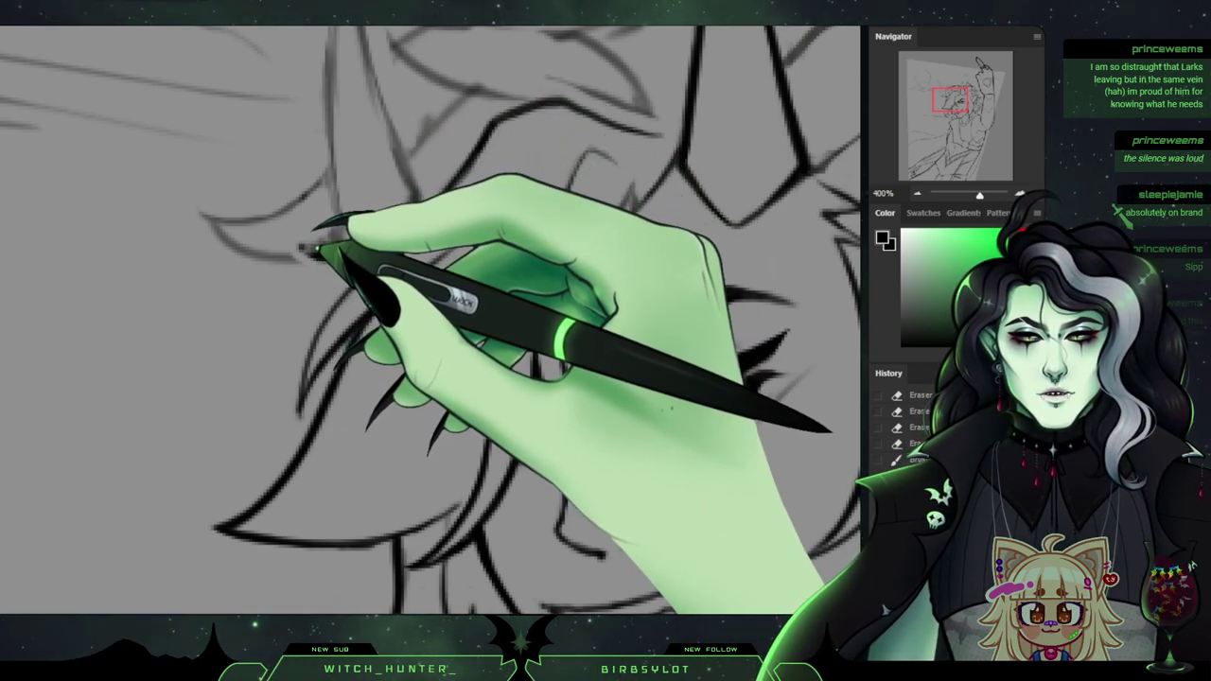
pyautogui.moveTo(317, 249); pyautogui.dragTo(329, 248)
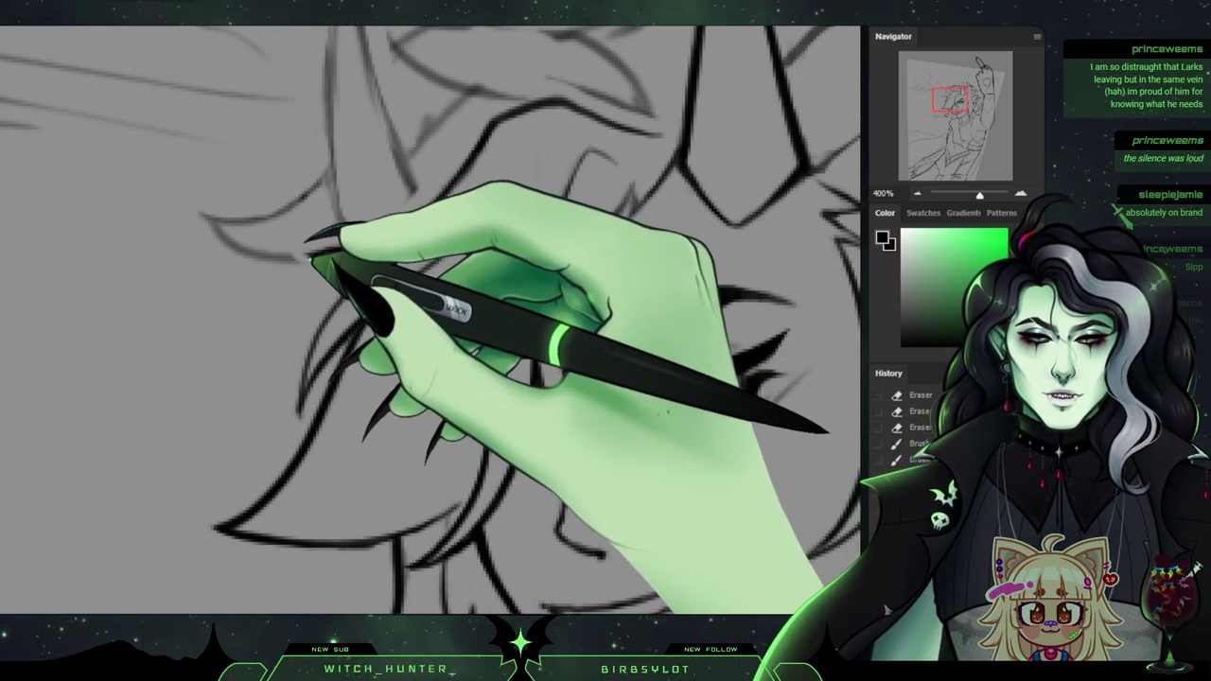
pyautogui.moveTo(310, 258); pyautogui.dragTo(284, 257)
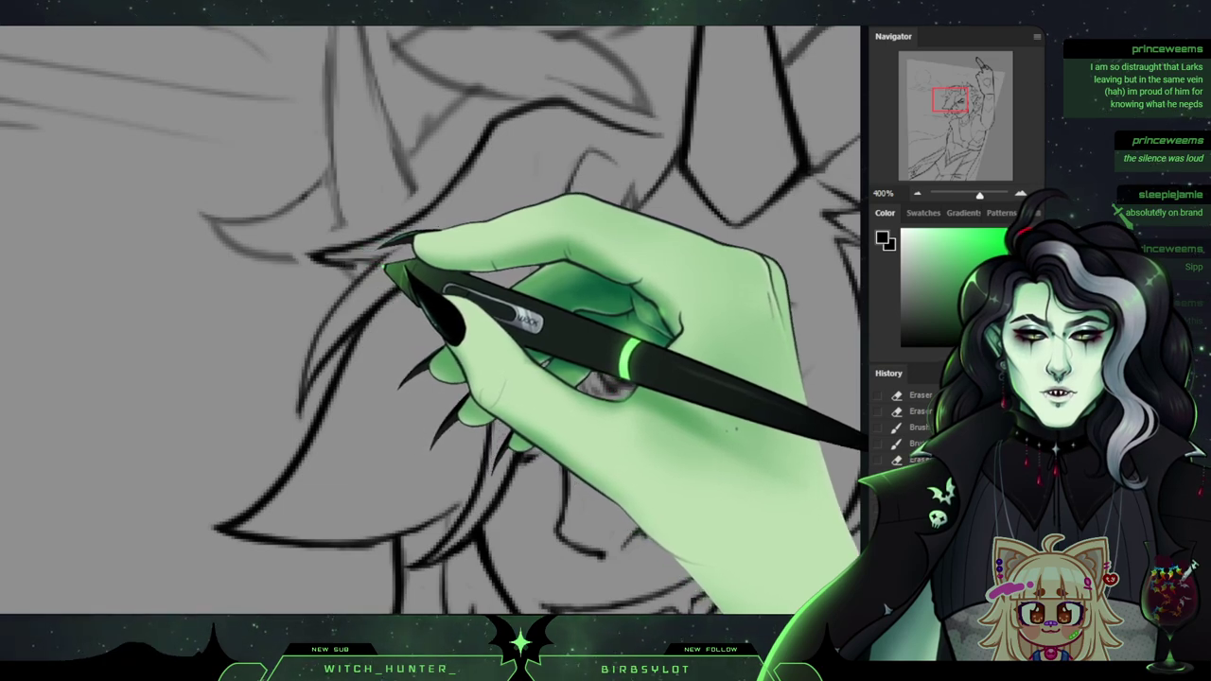
pyautogui.moveTo(397, 260); pyautogui.dragTo(378, 261)
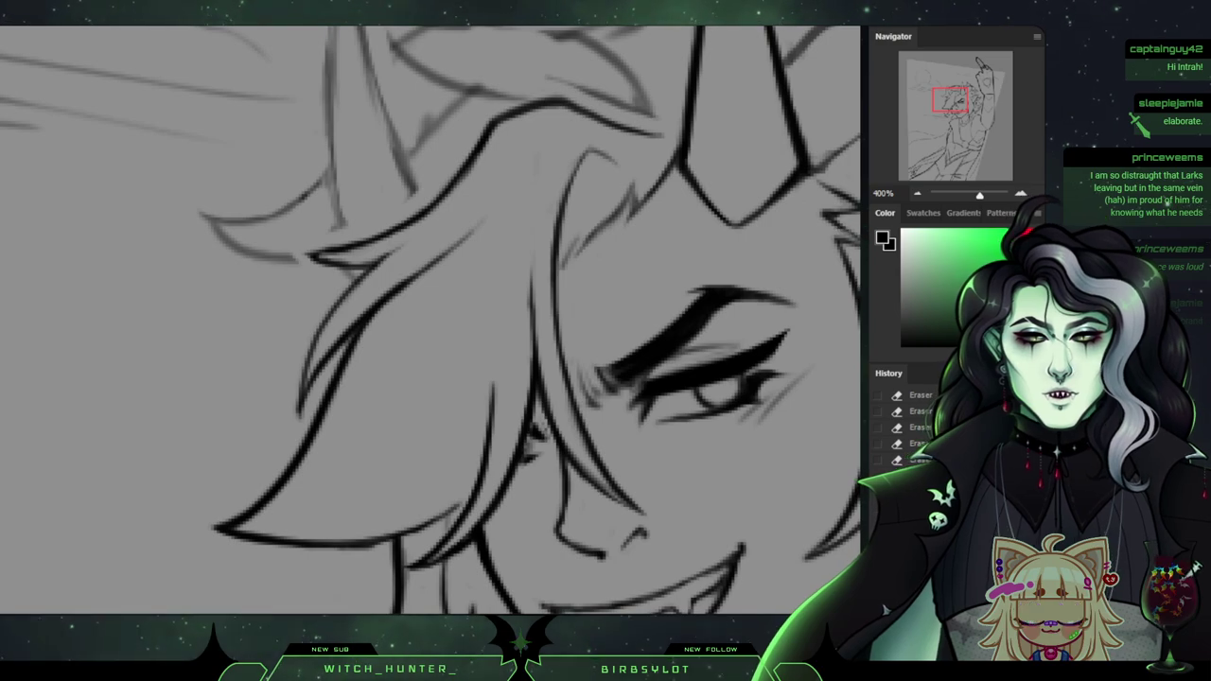
# Ink the lowest pointed hair lock beneath the jaw so it overlaps the collar, and clean up its outline.
pyautogui.moveTo(682, 303); pyautogui.dragTo(152, 167)
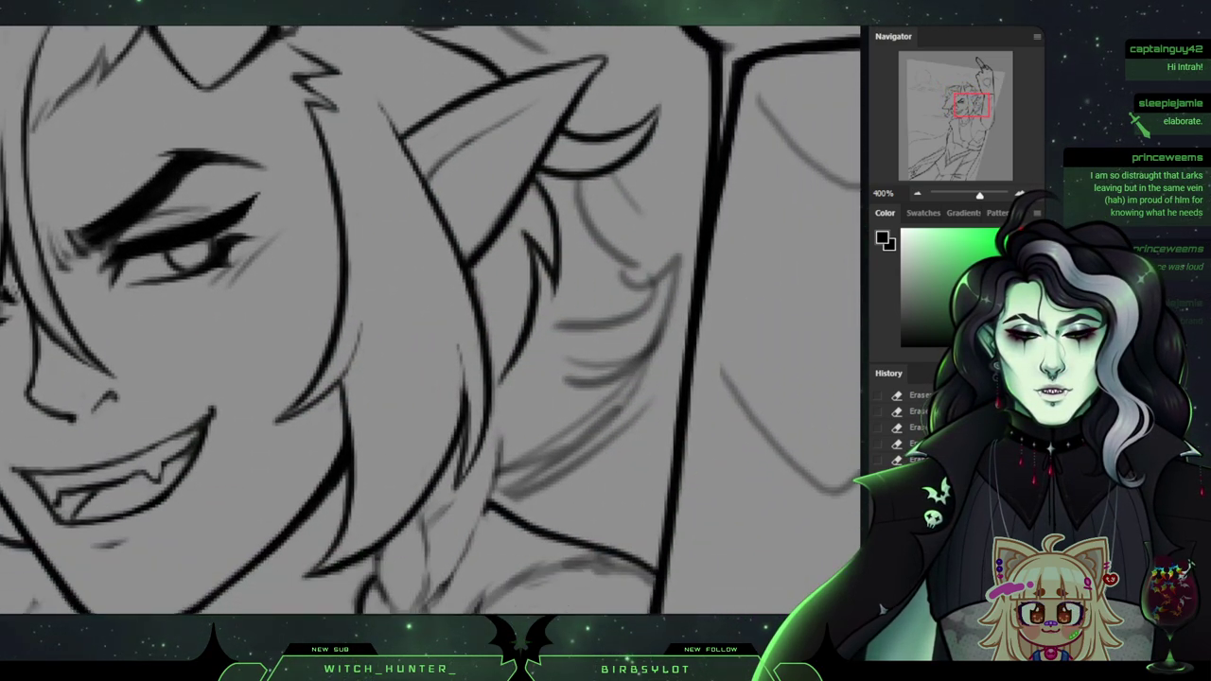
pyautogui.moveTo(284, 407); pyautogui.dragTo(710, 220)
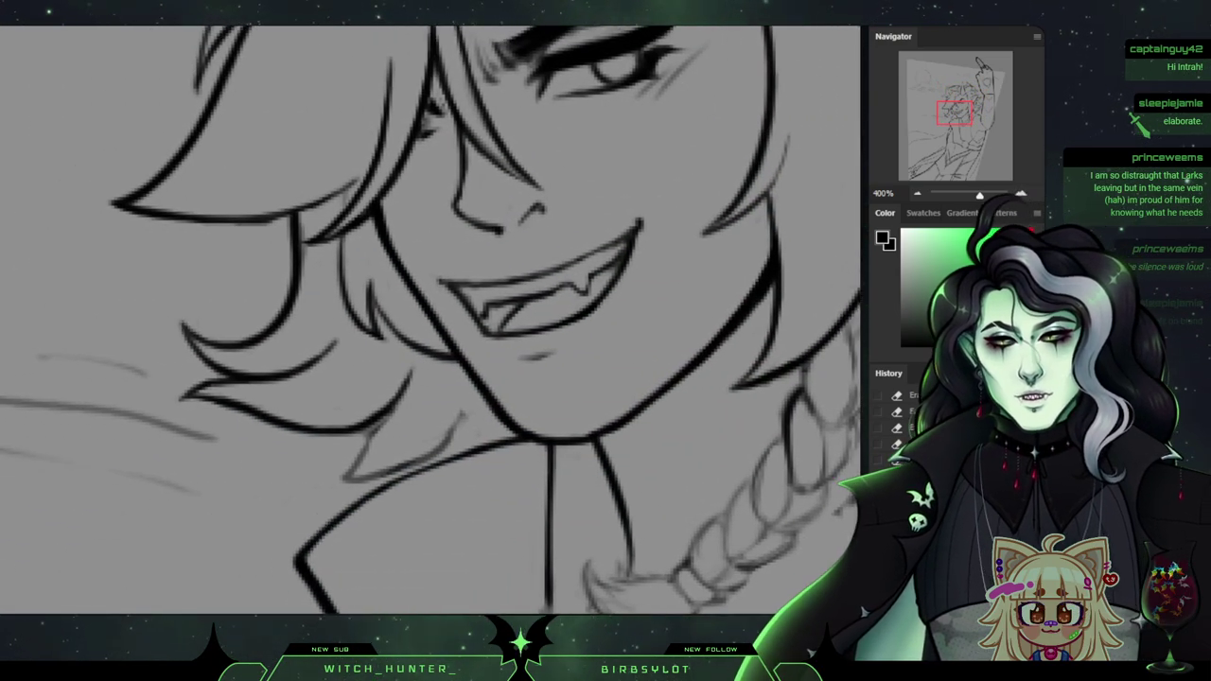
pyautogui.moveTo(473, 339); pyautogui.dragTo(473, 321)
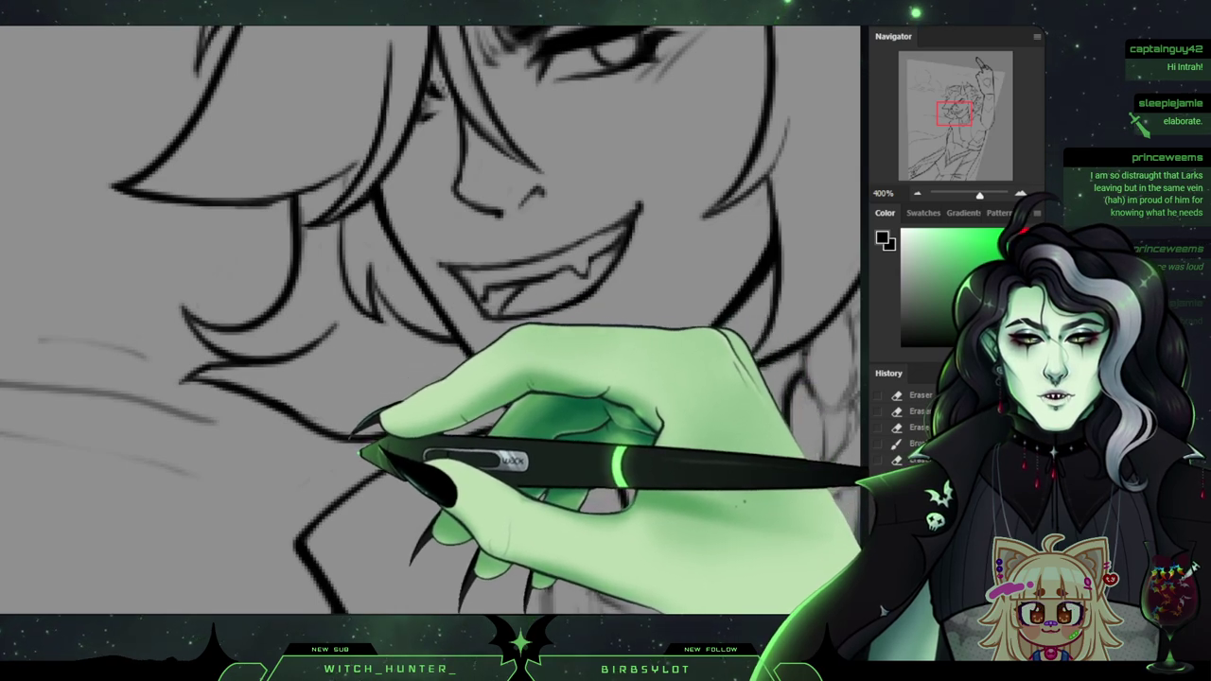
pyautogui.moveTo(376, 454); pyautogui.dragTo(489, 411)
pyautogui.moveTo(370, 391)
pyautogui.mouseDown()
pyautogui.moveTo(331, 418)
pyautogui.moveTo(320, 402)
pyautogui.mouseUp()
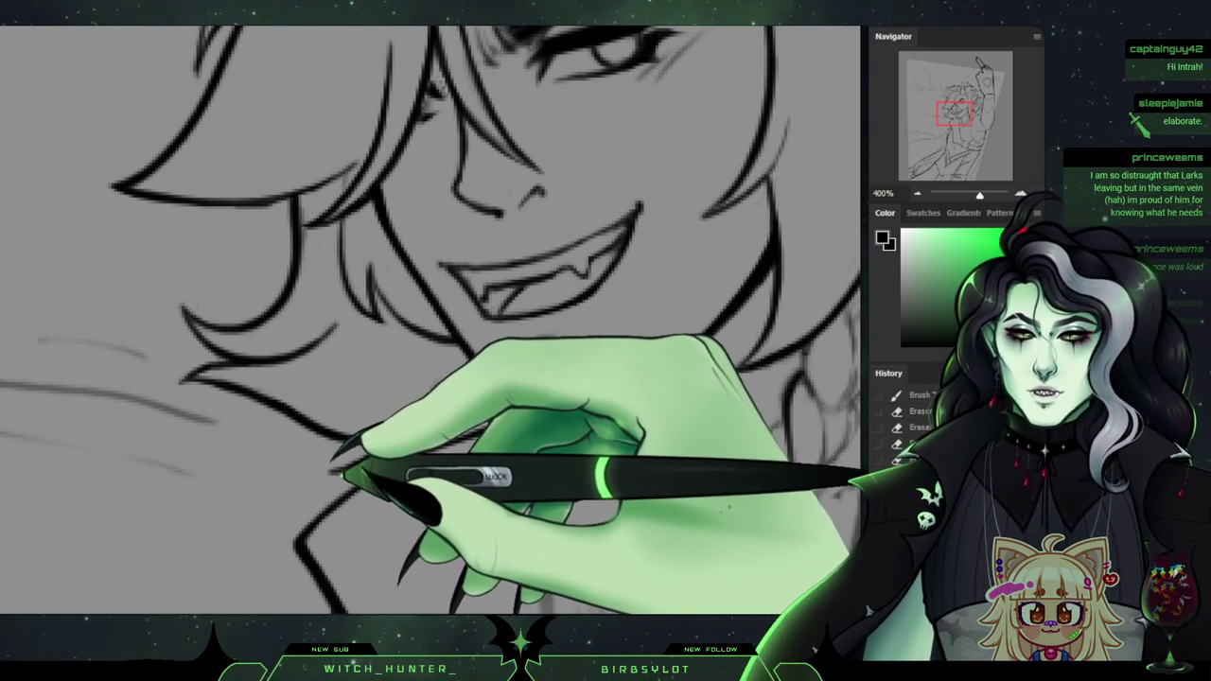
pyautogui.moveTo(417, 482)
pyautogui.mouseDown()
pyautogui.moveTo(453, 454)
pyautogui.moveTo(480, 401)
pyautogui.mouseUp()
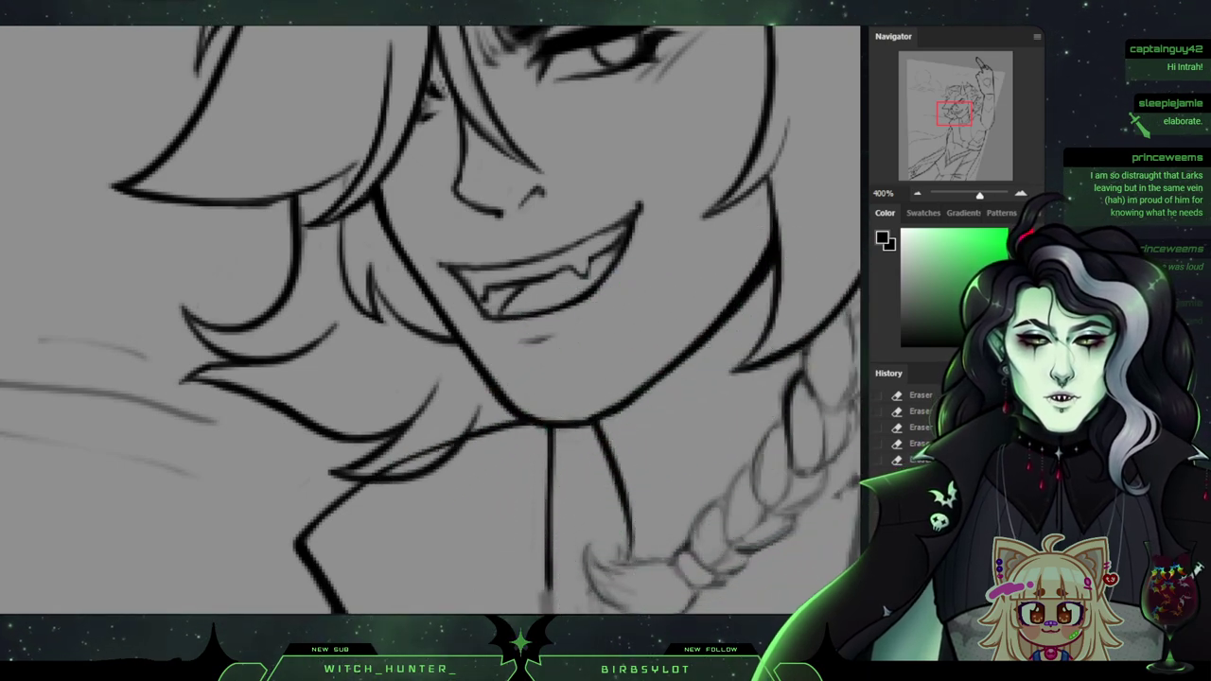
pyautogui.moveTo(981, 195)
pyautogui.mouseDown()
pyautogui.moveTo(960, 195)
pyautogui.moveTo(980, 195)
pyautogui.mouseUp()
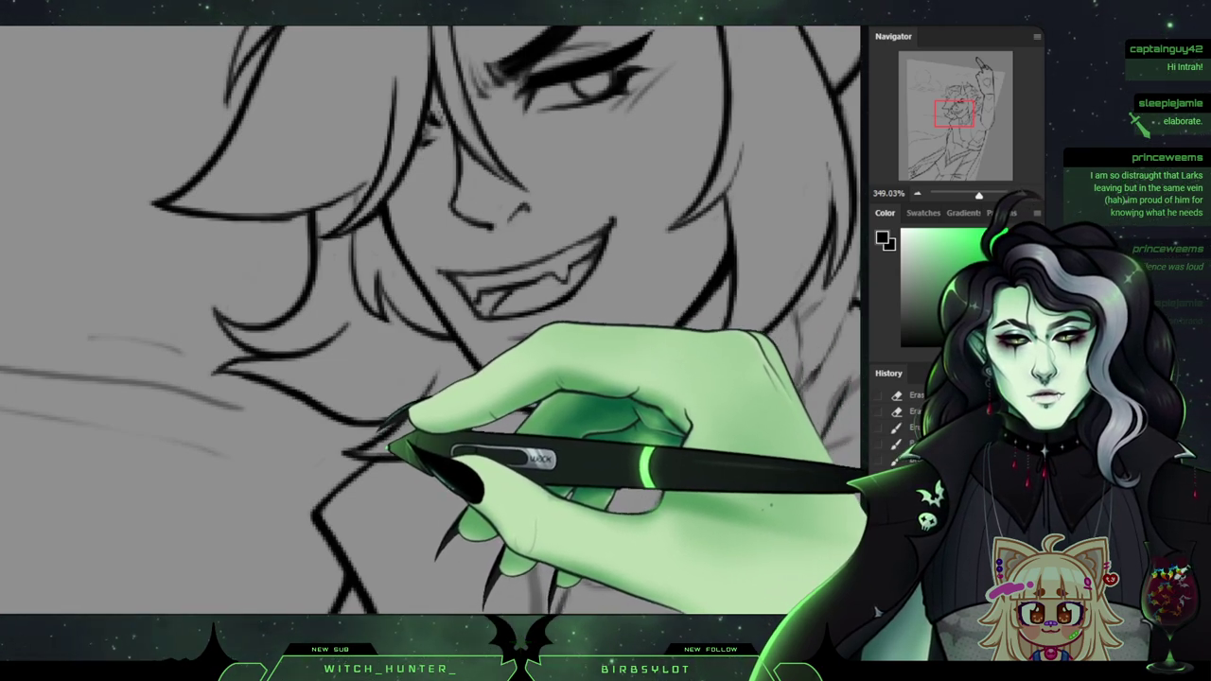
# Ink the edge joining the lowest hair lock to the chin, and trim the inner end of the curled lock above it.
pyautogui.moveTo(389, 447); pyautogui.dragTo(481, 395)
pyautogui.press('e')
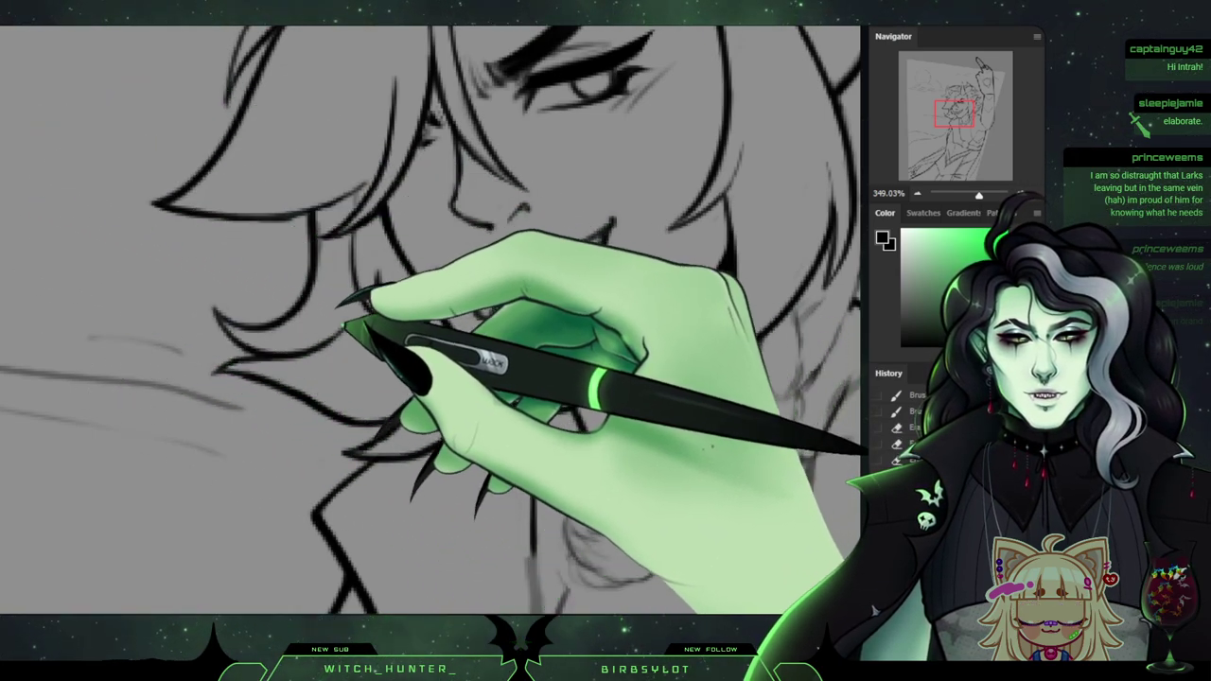
pyautogui.moveTo(343, 325); pyautogui.dragTo(362, 318)
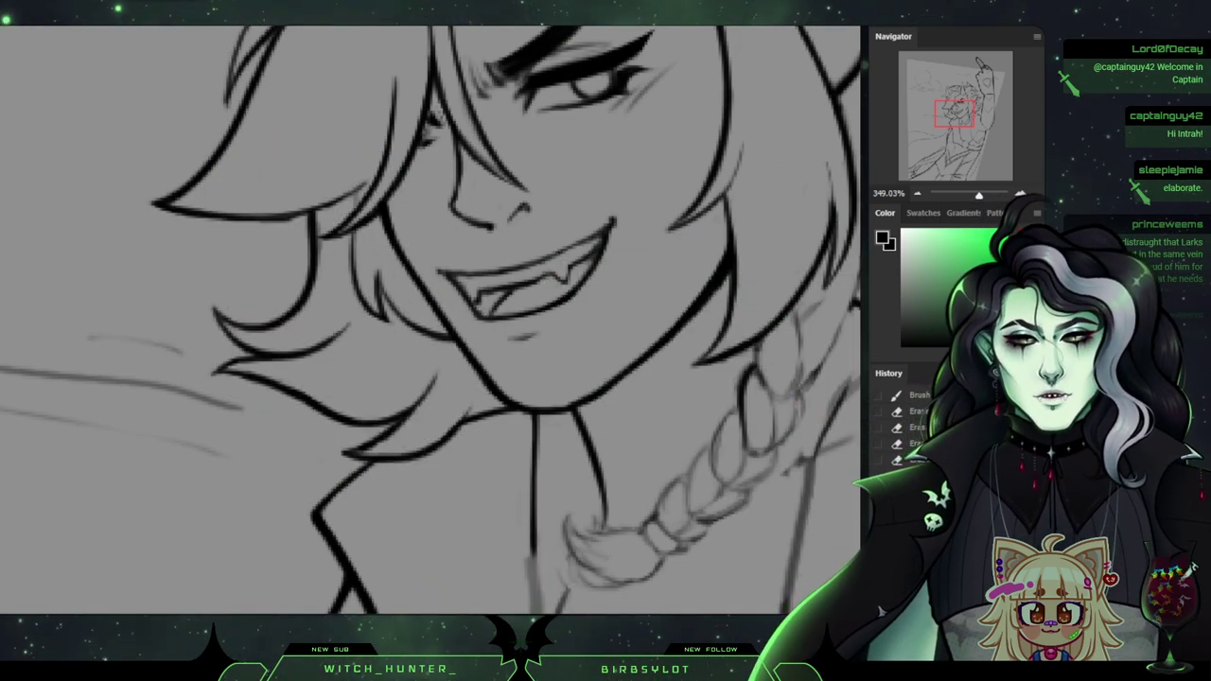
# Ink the flicked, pointed hair lock below the sketched far-side horn and clean up where it meets the fringe.
pyautogui.moveTo(954, 113); pyautogui.dragTo(956, 106)
pyautogui.moveTo(387, 450); pyautogui.dragTo(402, 571)
pyautogui.moveTo(955, 101); pyautogui.dragTo(957, 101)
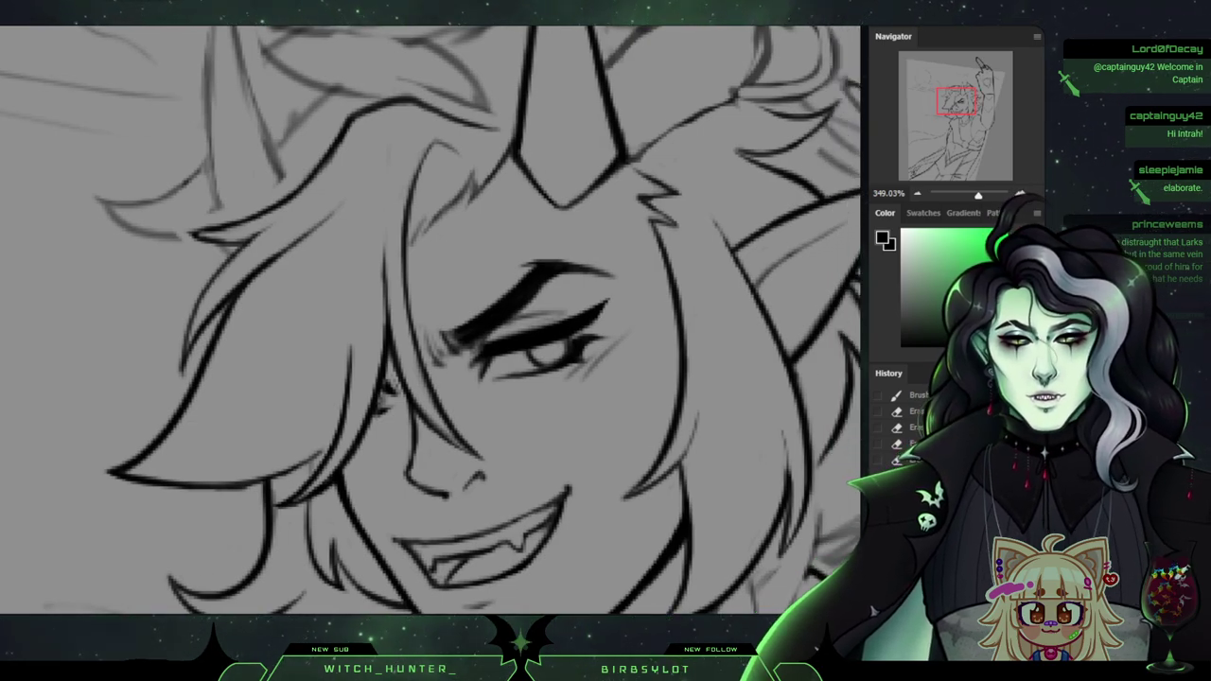
pyautogui.moveTo(530, 416)
pyautogui.mouseDown()
pyautogui.moveTo(405, 409)
pyautogui.moveTo(370, 333)
pyautogui.moveTo(412, 163)
pyautogui.moveTo(441, 104)
pyautogui.mouseUp()
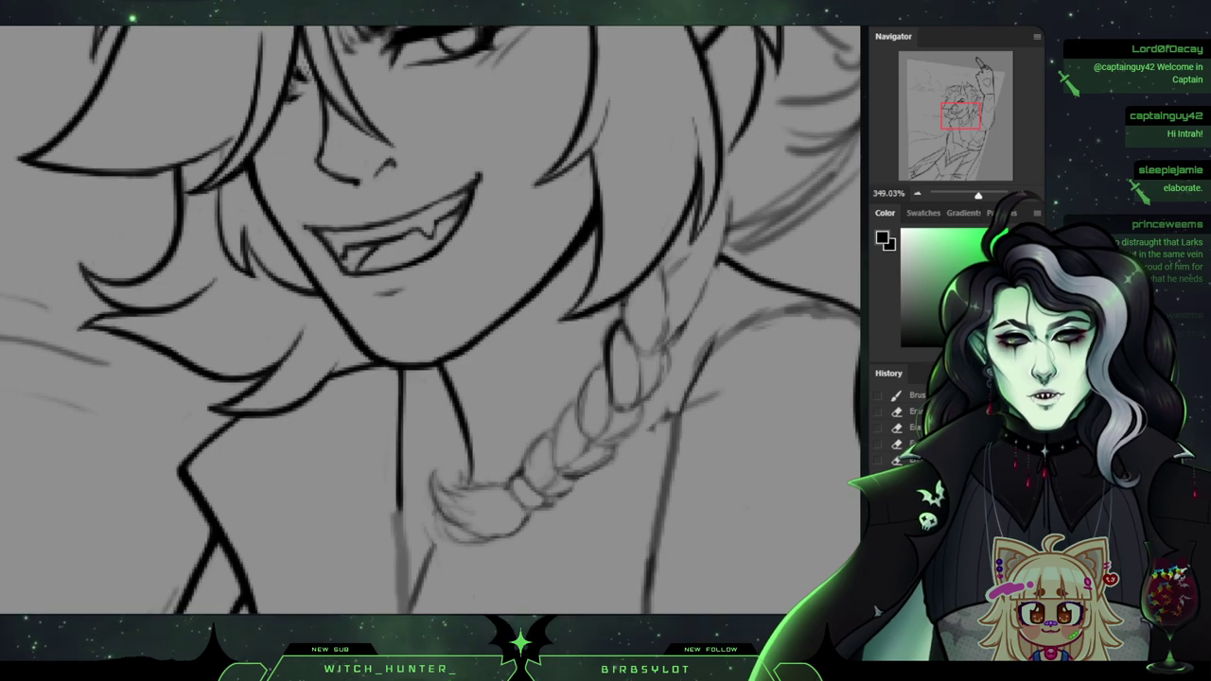
pyautogui.moveTo(416, 208)
pyautogui.mouseDown()
pyautogui.moveTo(434, 163)
pyautogui.moveTo(461, 174)
pyautogui.moveTo(566, 568)
pyautogui.mouseUp()
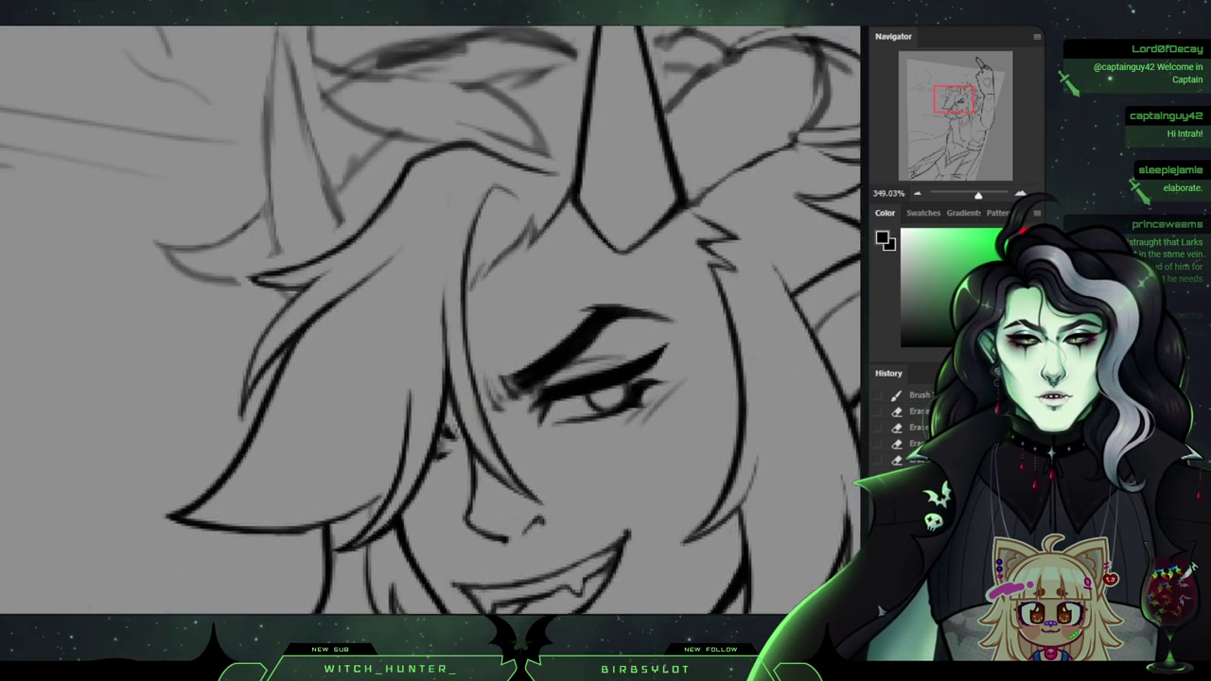
pyautogui.moveTo(589, 351)
pyautogui.mouseDown()
pyautogui.moveTo(607, 425)
pyautogui.moveTo(589, 351)
pyautogui.mouseUp()
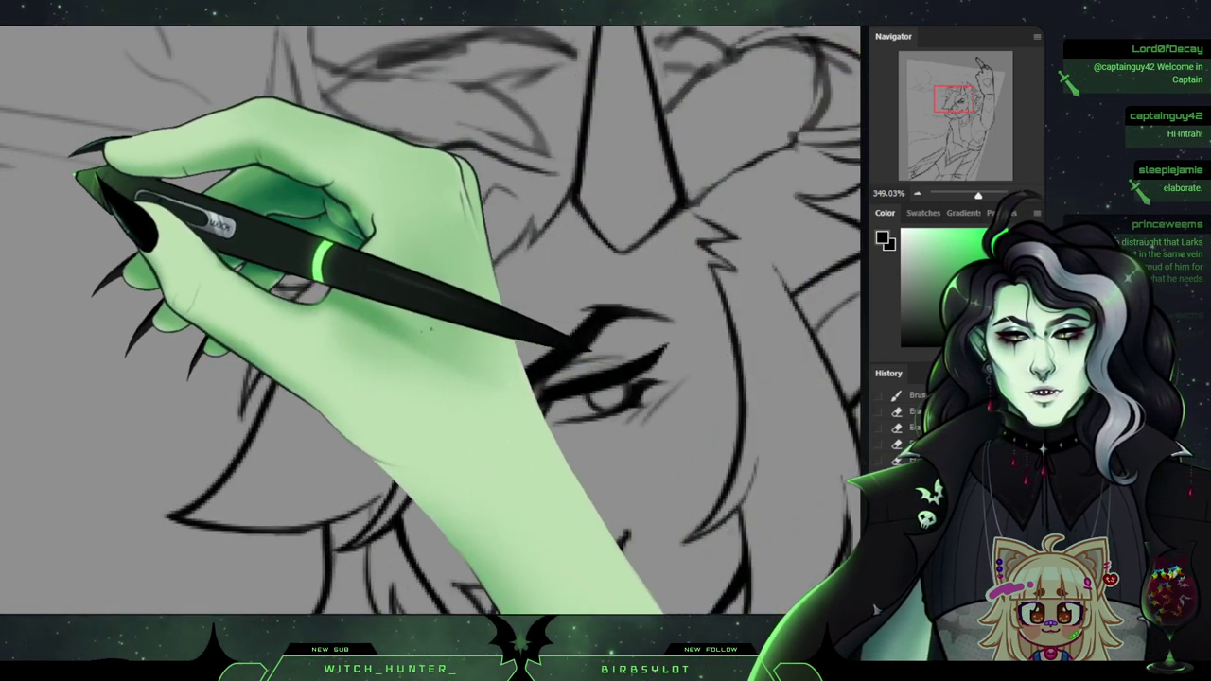
pyautogui.moveTo(317, 296); pyautogui.dragTo(283, 288)
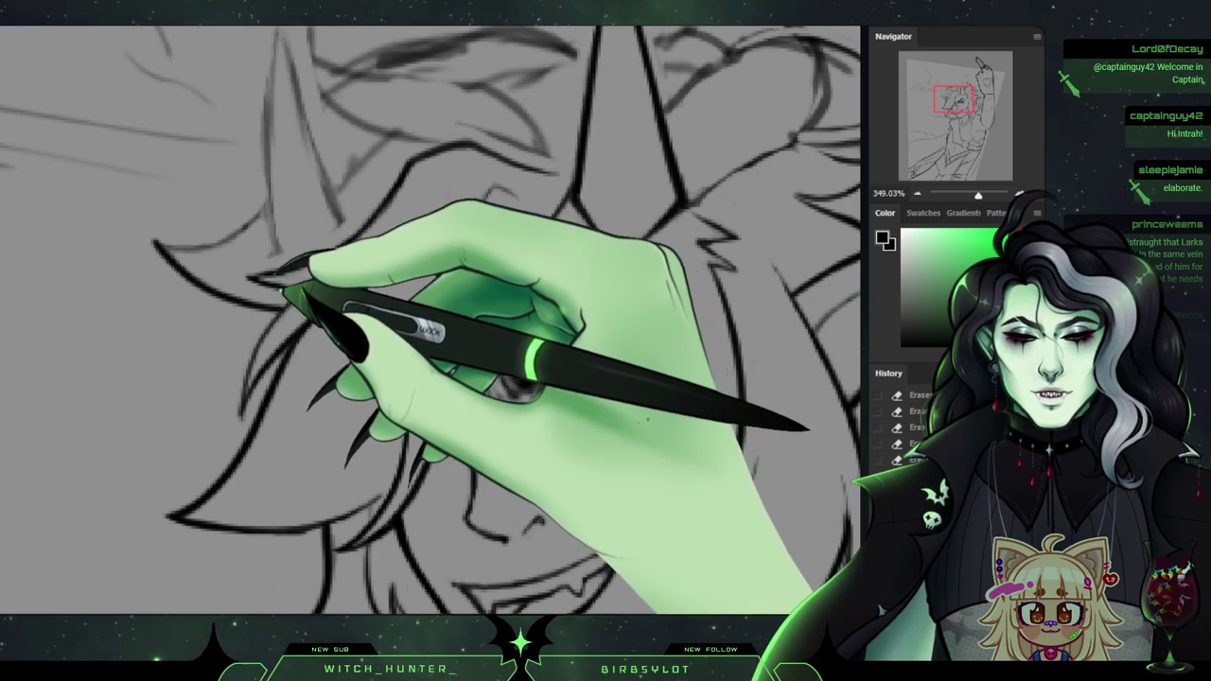
# Examine the inked hair, face, ear and upper body both close up and at a wider view.
pyautogui.moveTo(431, 322)
pyautogui.mouseDown()
pyautogui.moveTo(387, 501)
pyautogui.moveTo(402, 456)
pyautogui.mouseUp()
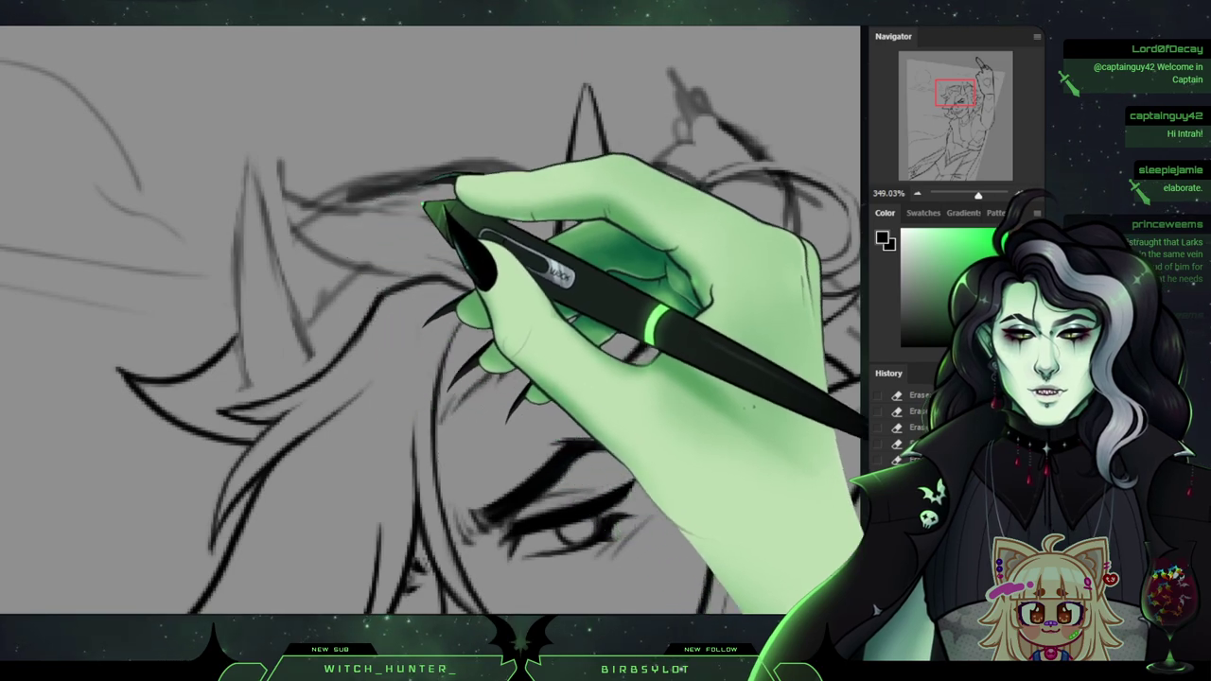
pyautogui.moveTo(430, 321); pyautogui.dragTo(475, 246)
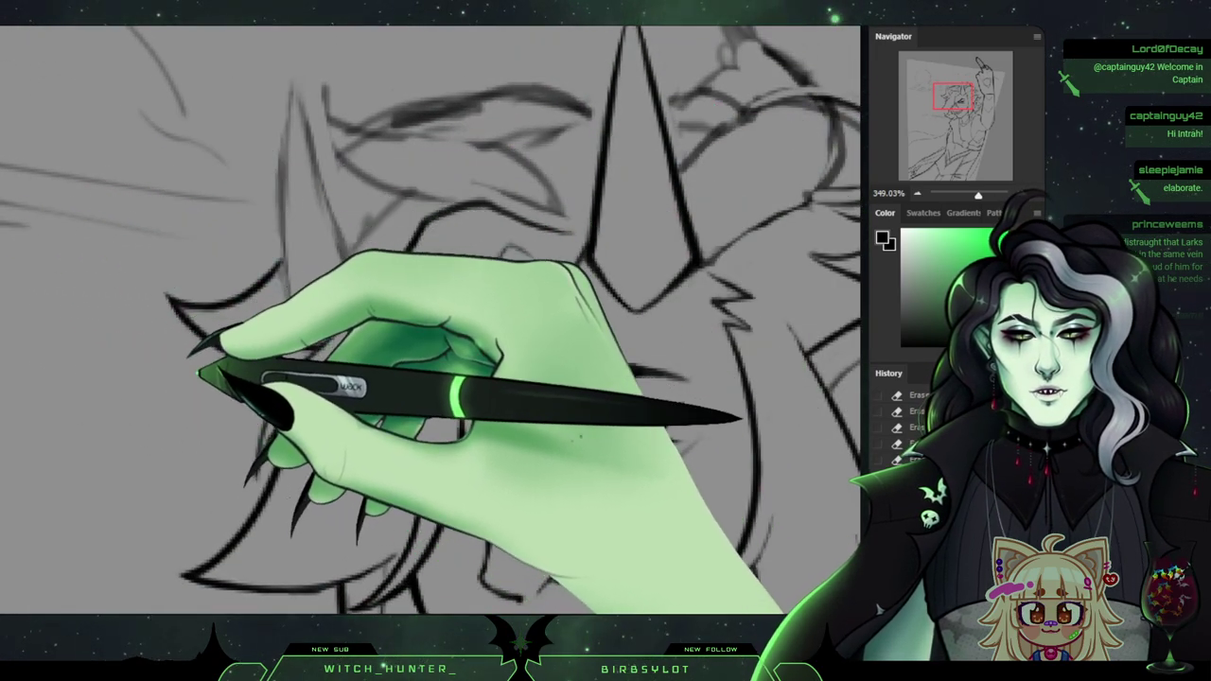
pyautogui.moveTo(473, 378)
pyautogui.mouseDown()
pyautogui.moveTo(460, 391)
pyautogui.moveTo(344, 333)
pyautogui.moveTo(399, 215)
pyautogui.mouseUp()
pyautogui.moveTo(454, 313)
pyautogui.mouseDown()
pyautogui.moveTo(407, 323)
pyautogui.moveTo(406, 255)
pyautogui.moveTo(373, 210)
pyautogui.moveTo(320, 266)
pyautogui.moveTo(348, 417)
pyautogui.moveTo(435, 454)
pyautogui.moveTo(469, 490)
pyautogui.mouseUp()
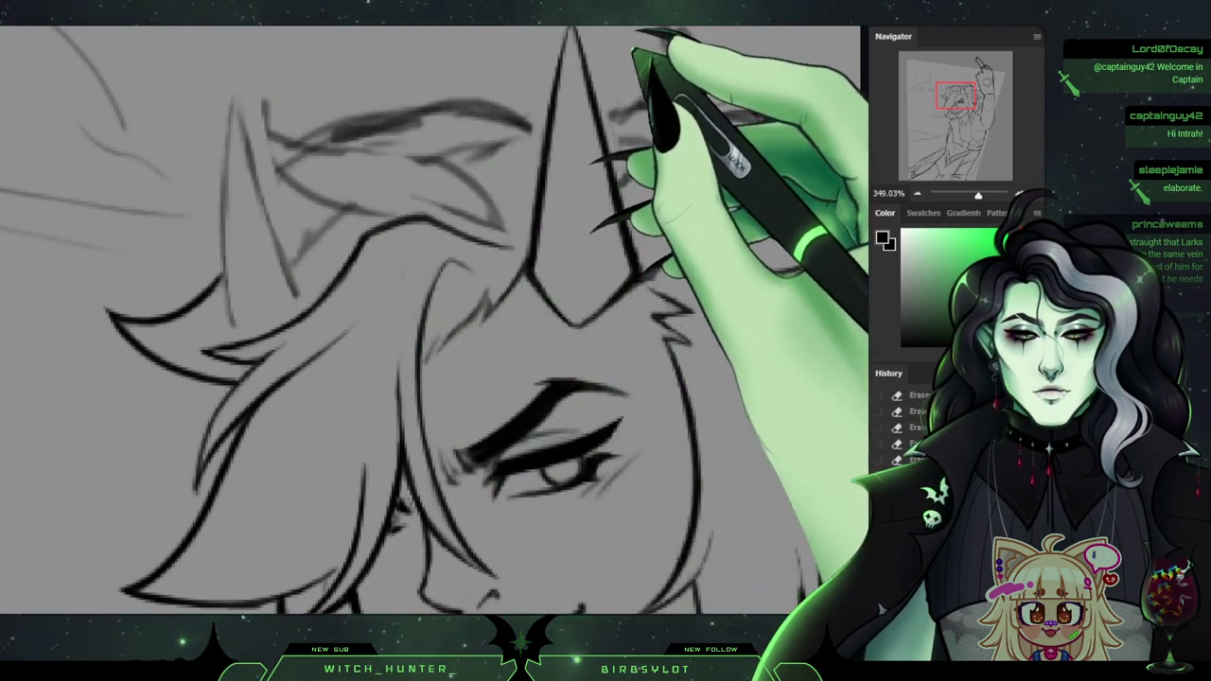
pyautogui.moveTo(530, 426); pyautogui.dragTo(382, 187)
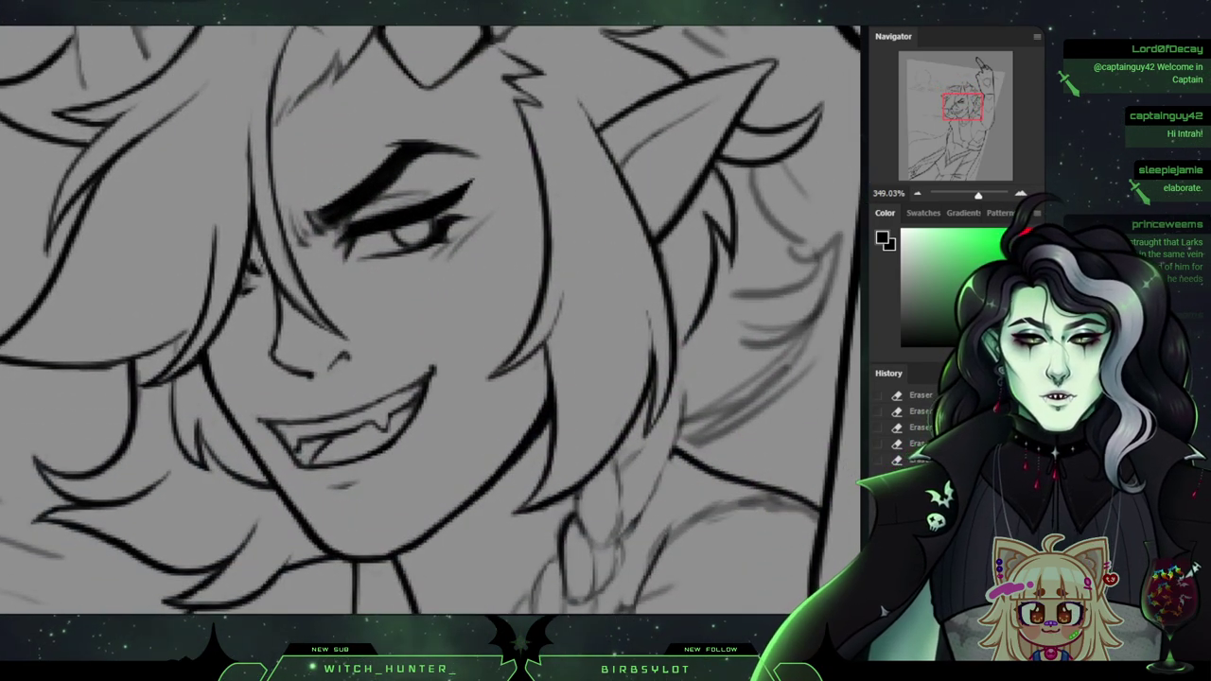
pyautogui.moveTo(978, 195)
pyautogui.mouseDown()
pyautogui.moveTo(959, 195)
pyautogui.moveTo(972, 195)
pyautogui.mouseUp()
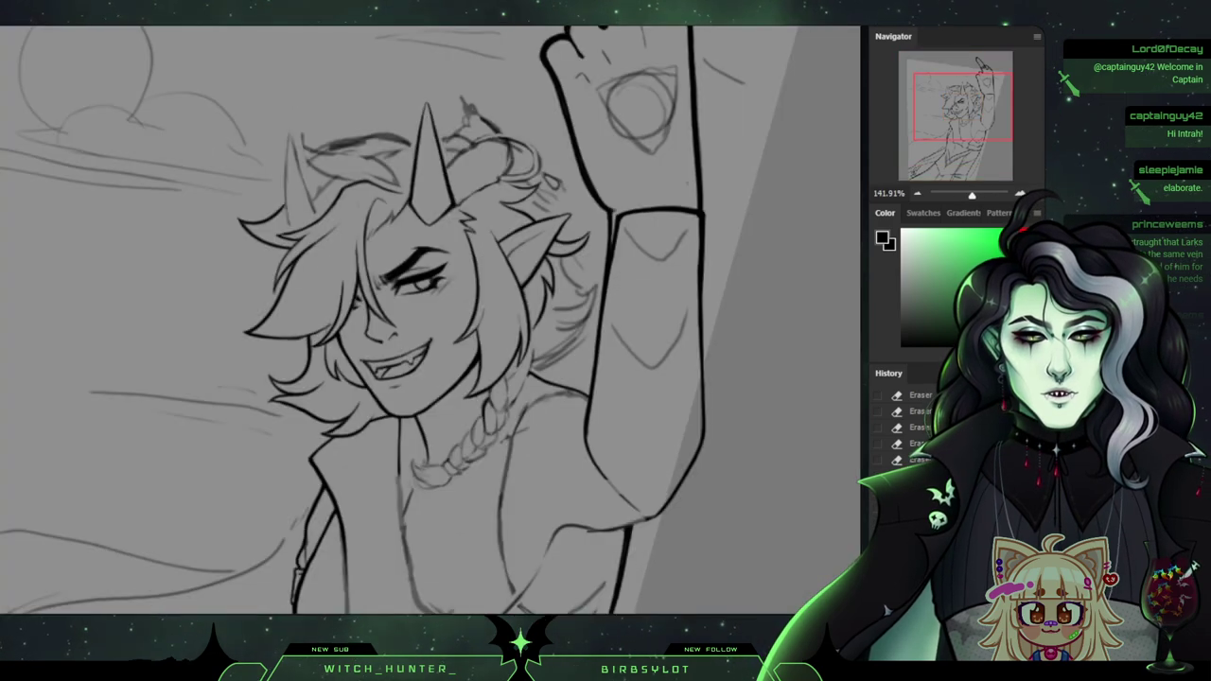
pyautogui.moveTo(454, 398); pyautogui.dragTo(461, 257)
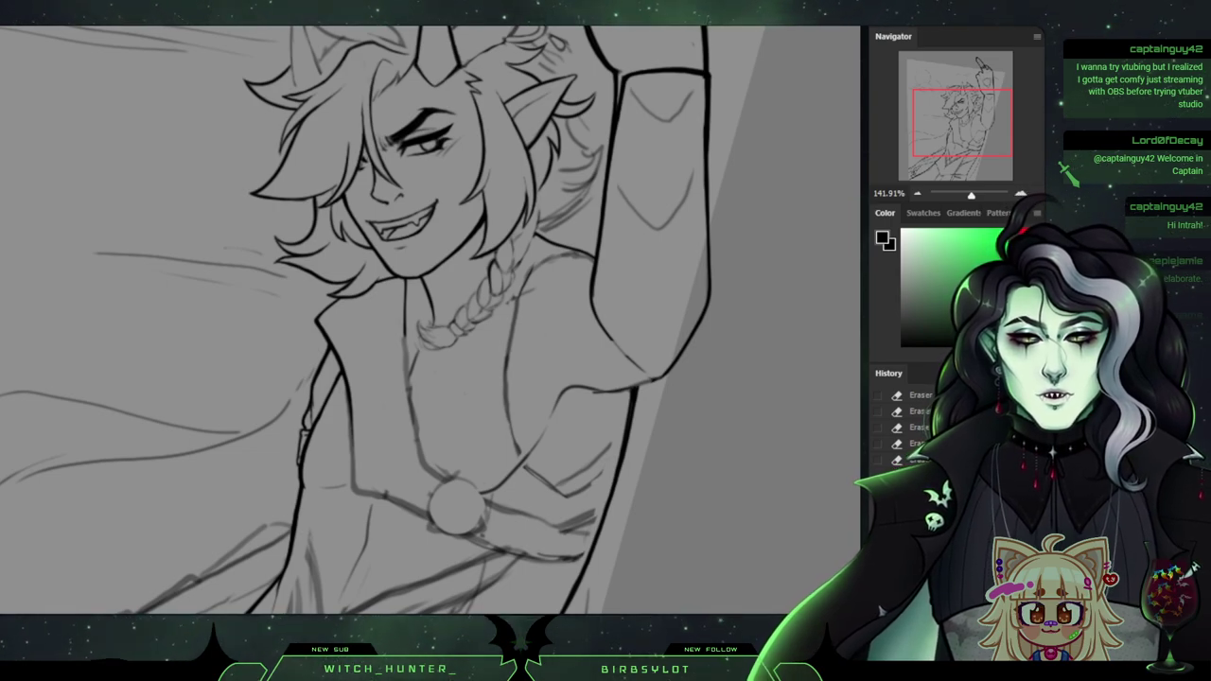
pyautogui.moveTo(430, 320); pyautogui.dragTo(485, 389)
pyautogui.hotkey('ctrl', '+')
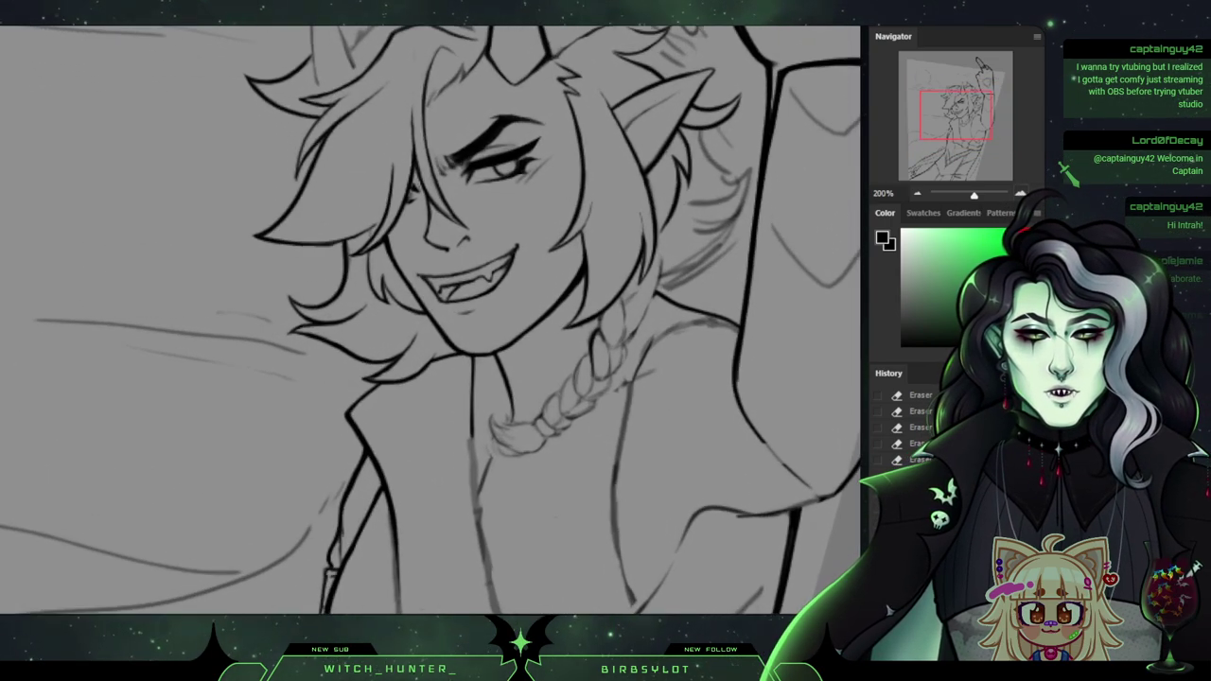
pyautogui.hotkey('ctrl', '=')
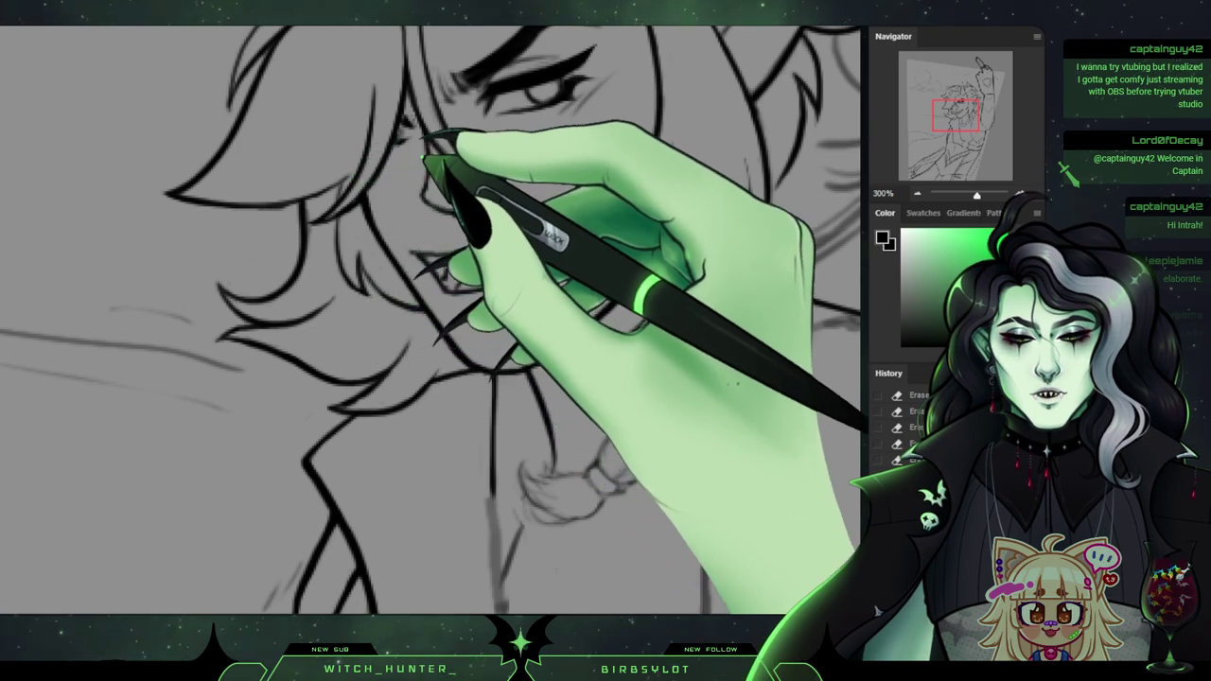
pyautogui.moveTo(492, 283); pyautogui.dragTo(365, 401)
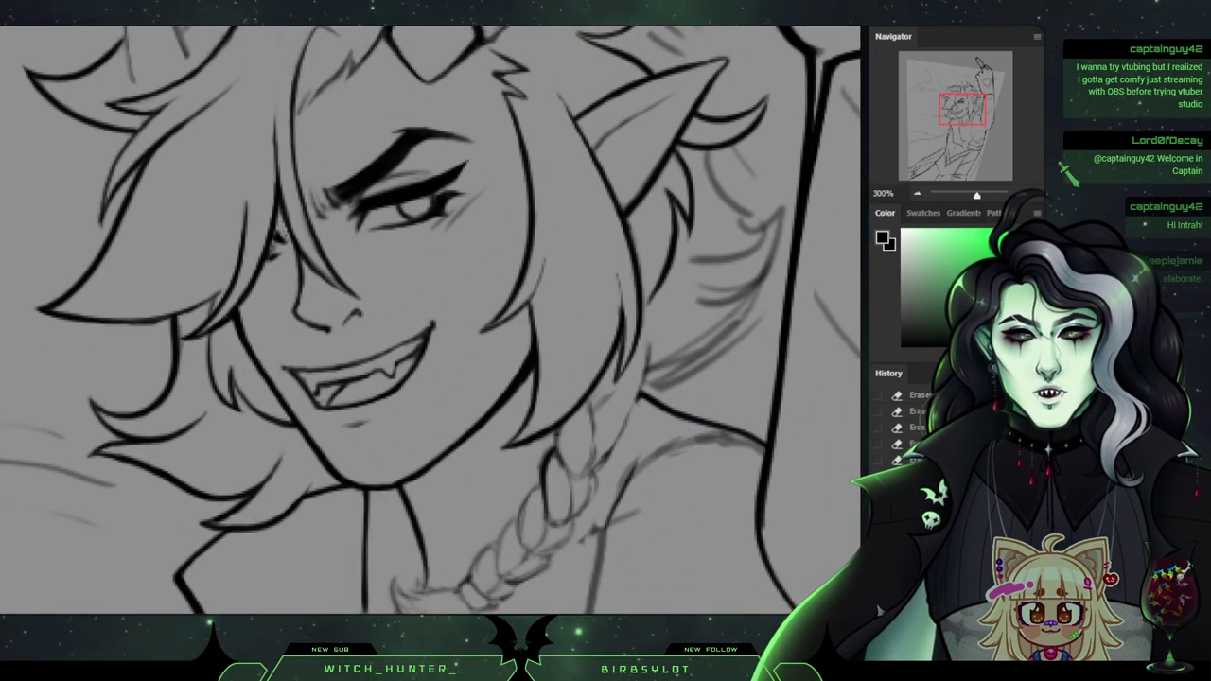
pyautogui.scroll(8, 431, 320)
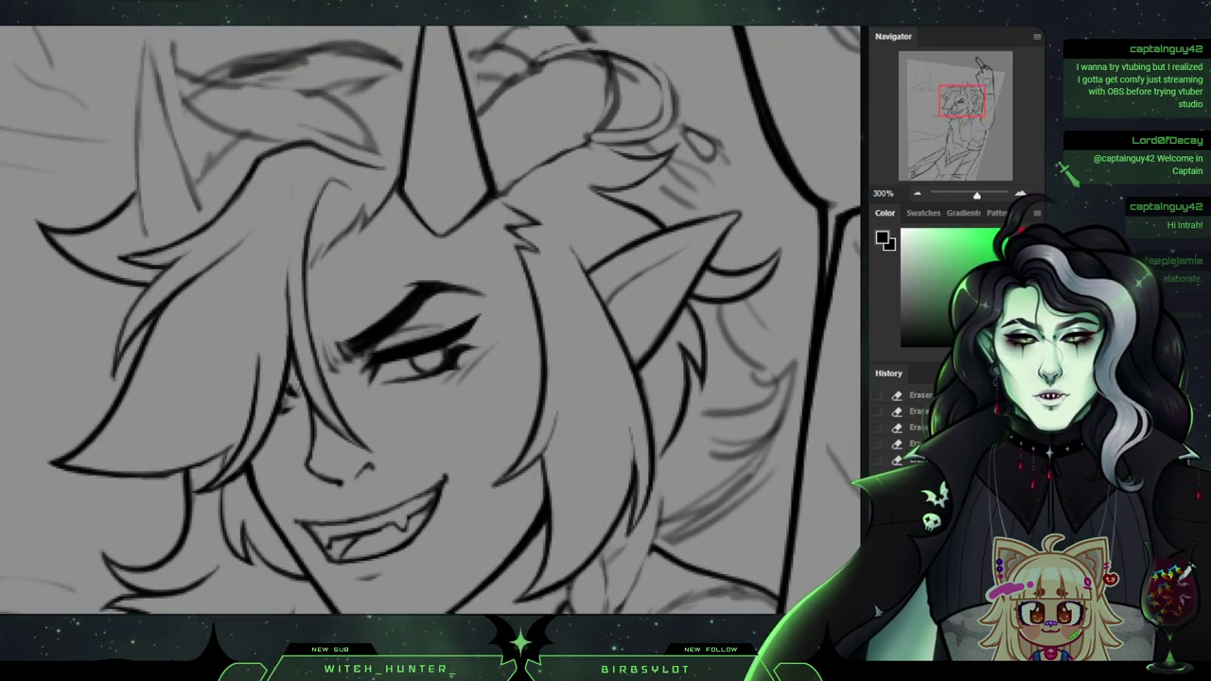
pyautogui.moveTo(430, 319); pyautogui.dragTo(404, 306)
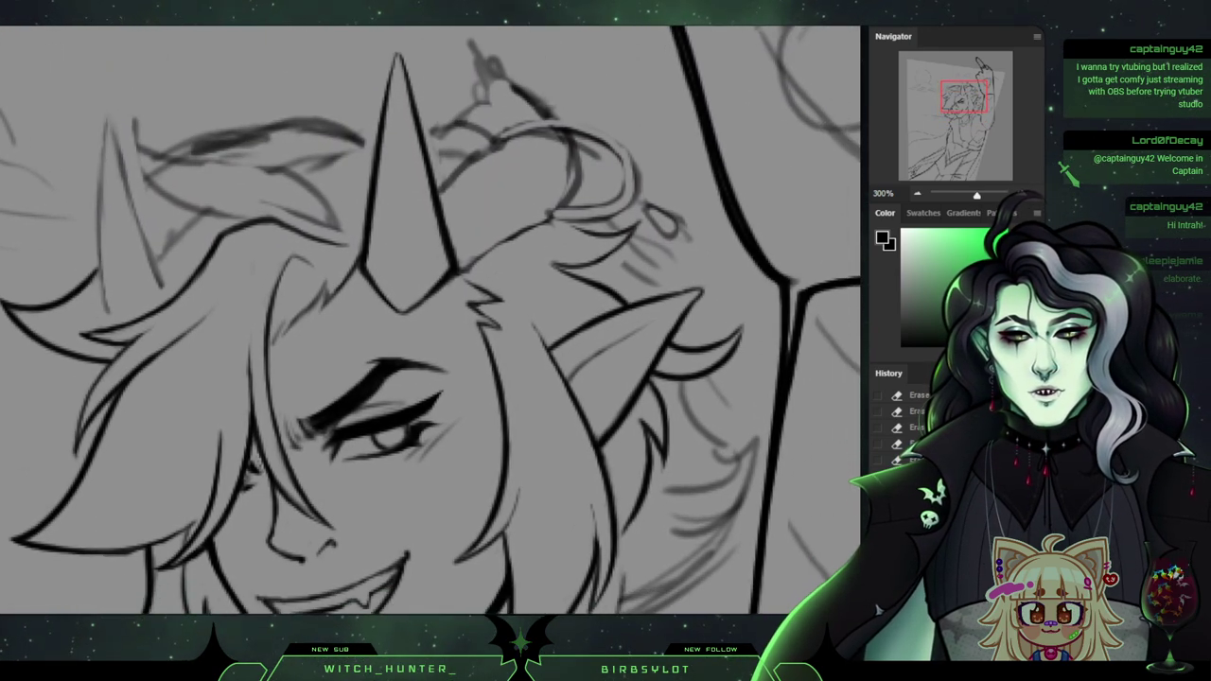
# Ink the upper, lower and rounded end contours of the thick curved shape behind the front horn.
pyautogui.hotkey('ctrl', '+')
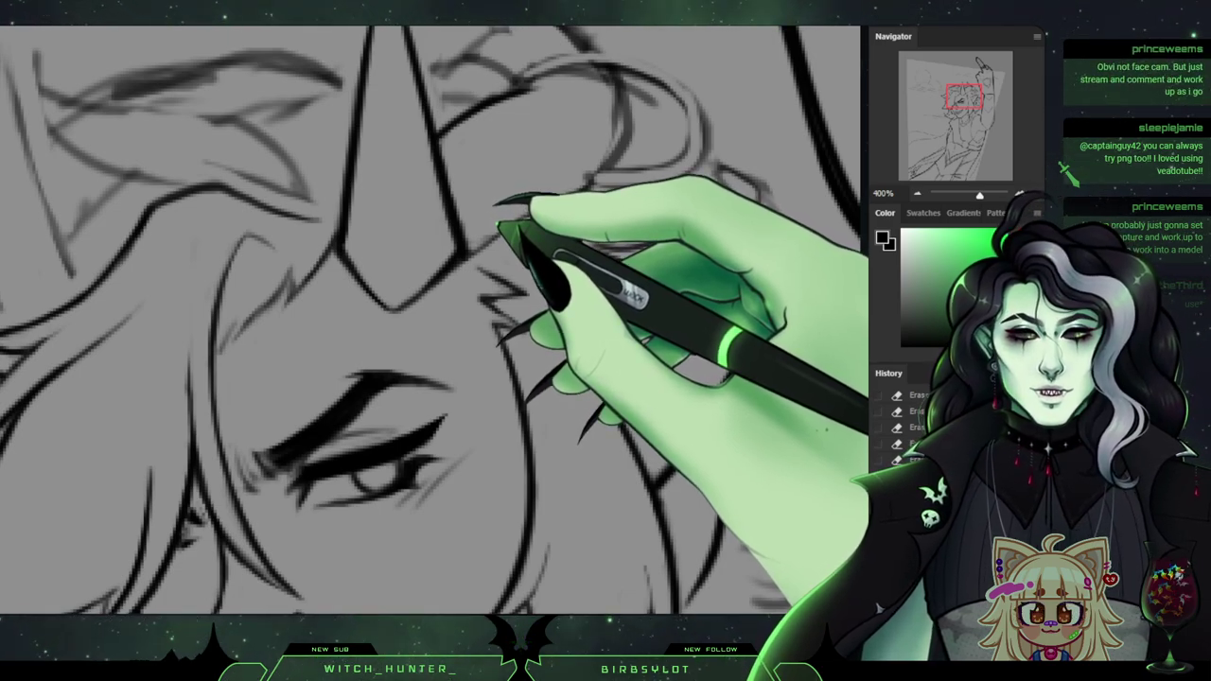
pyautogui.moveTo(965, 93); pyautogui.dragTo(963, 95)
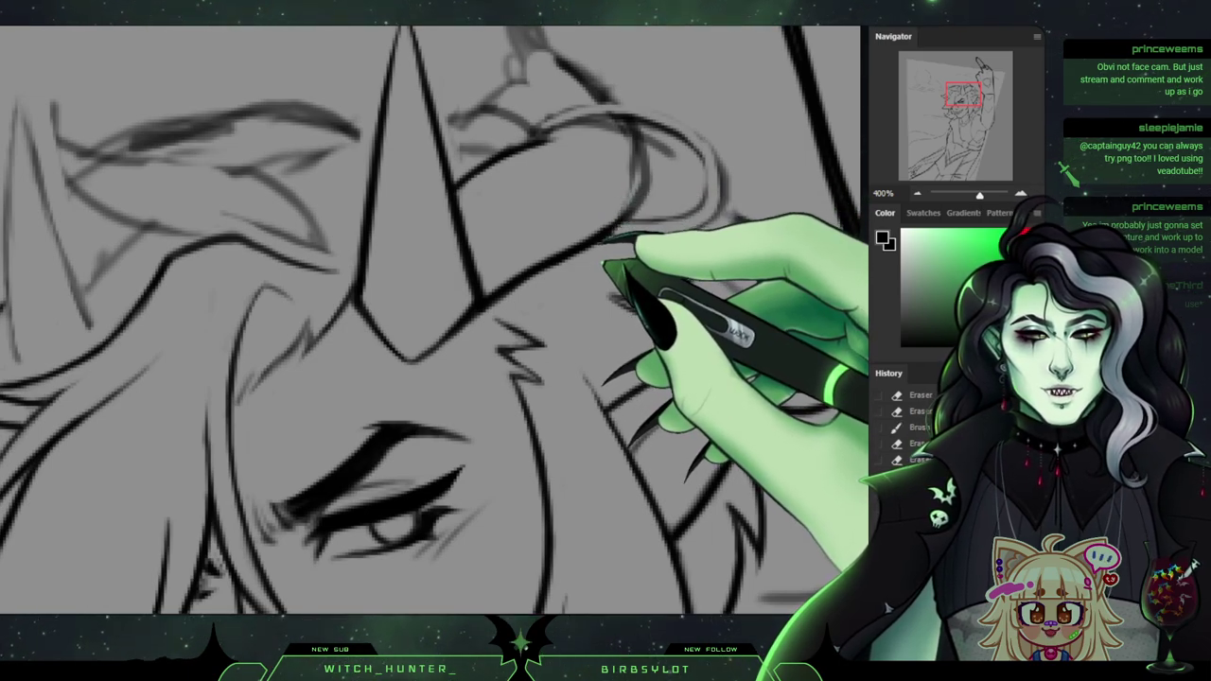
pyautogui.moveTo(407, 359)
pyautogui.mouseDown()
pyautogui.moveTo(581, 411)
pyautogui.moveTo(595, 202)
pyautogui.moveTo(563, 171)
pyautogui.moveTo(586, 240)
pyautogui.moveTo(635, 292)
pyautogui.moveTo(635, 359)
pyautogui.moveTo(407, 325)
pyautogui.moveTo(332, 366)
pyautogui.moveTo(283, 370)
pyautogui.moveTo(319, 358)
pyautogui.mouseUp()
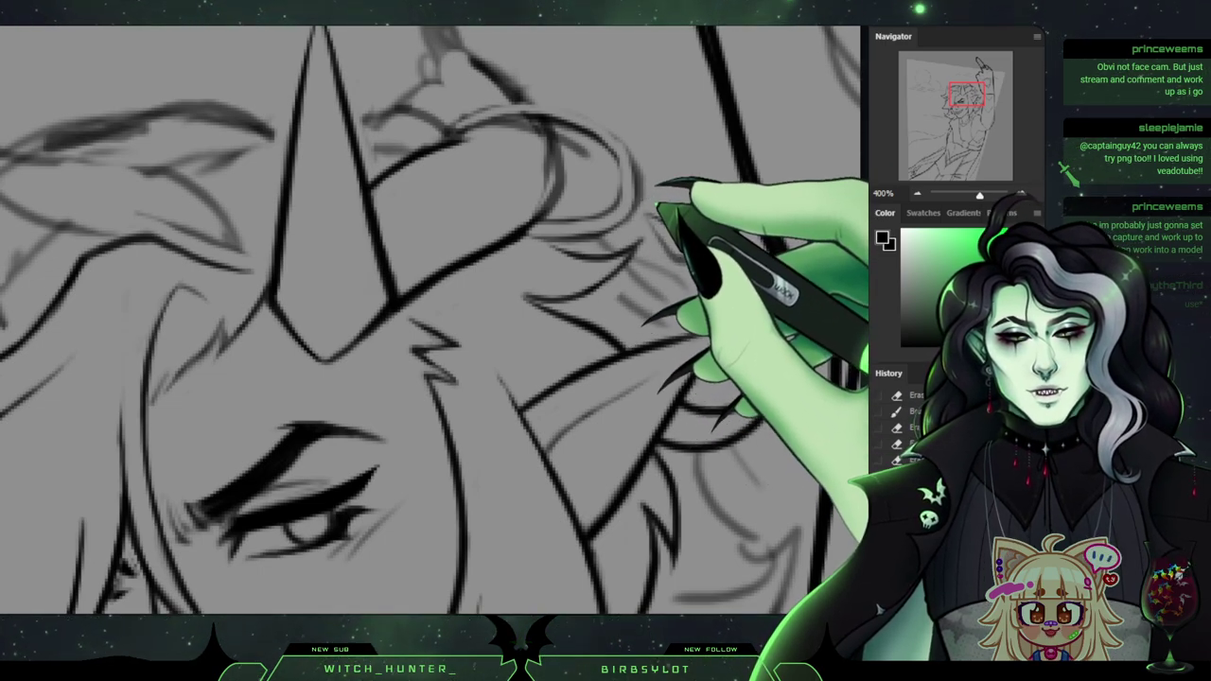
pyautogui.moveTo(657, 203)
pyautogui.mouseDown()
pyautogui.moveTo(623, 130)
pyautogui.moveTo(575, 142)
pyautogui.moveTo(568, 133)
pyautogui.moveTo(594, 161)
pyautogui.mouseUp()
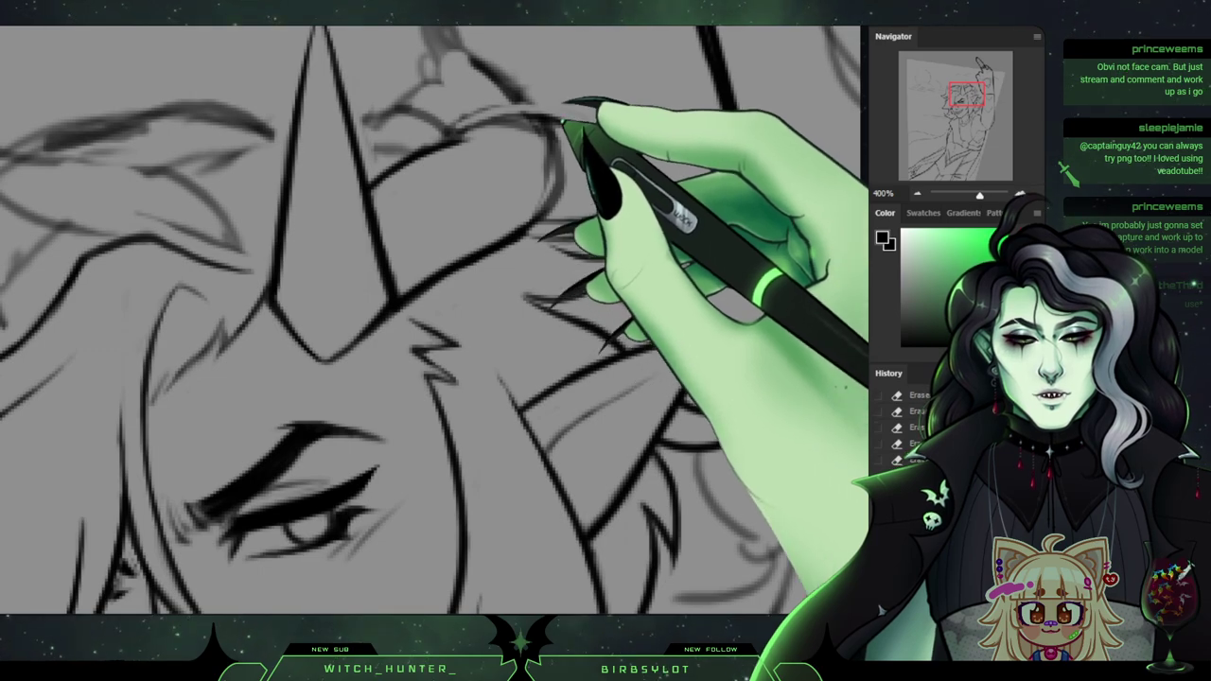
pyautogui.moveTo(567, 115)
pyautogui.mouseDown()
pyautogui.moveTo(489, 142)
pyautogui.moveTo(510, 127)
pyautogui.moveTo(549, 137)
pyautogui.moveTo(552, 183)
pyautogui.mouseUp()
pyautogui.moveTo(540, 123)
pyautogui.mouseDown()
pyautogui.moveTo(557, 177)
pyautogui.moveTo(544, 191)
pyautogui.moveTo(522, 171)
pyautogui.moveTo(521, 186)
pyautogui.mouseUp()
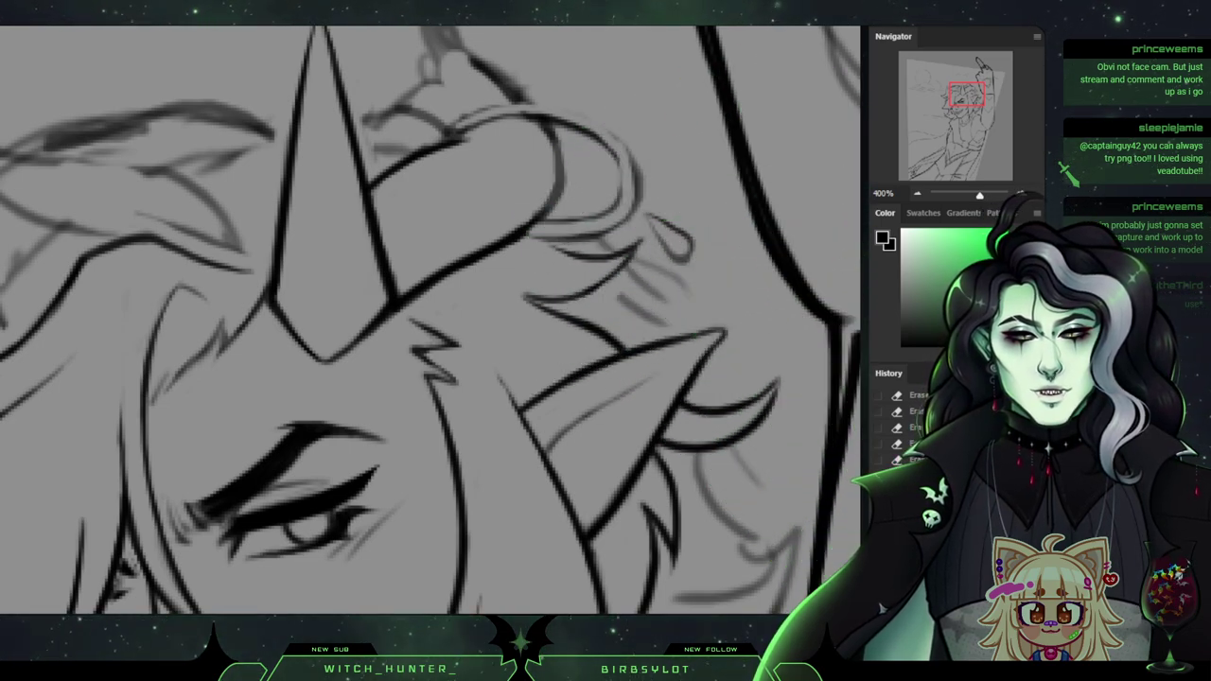
# Ink the banded hair tie above the braid's tufted end and tidy the outer line of the upper braid.
pyautogui.moveTo(967, 93); pyautogui.dragTo(965, 95)
pyautogui.moveTo(460, 305); pyautogui.dragTo(563, 287)
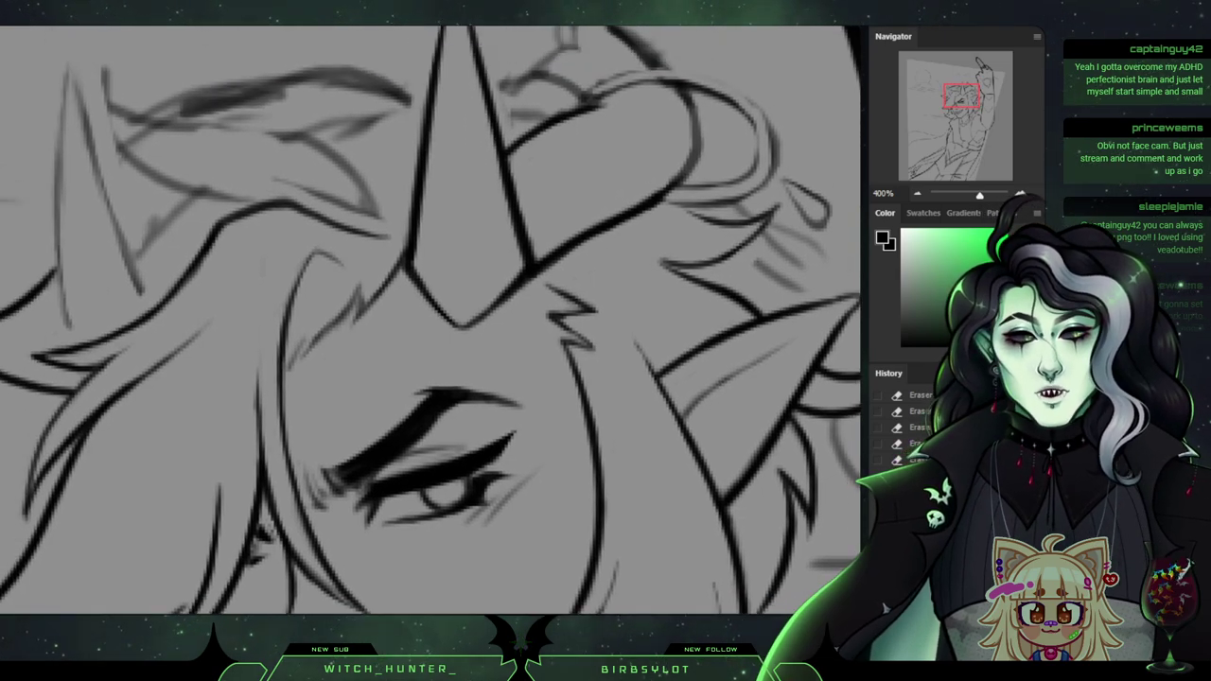
pyautogui.moveTo(962, 96); pyautogui.dragTo(964, 96)
pyautogui.scroll(1, 430, 319)
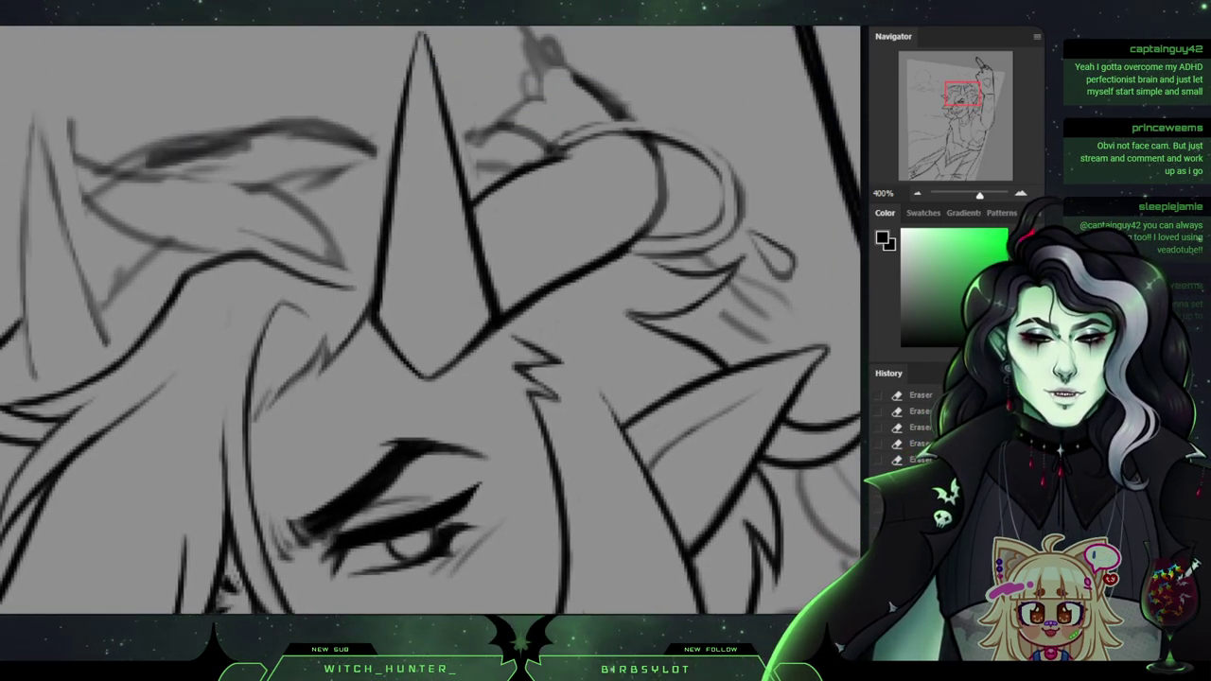
pyautogui.scroll(-1, 430, 320)
pyautogui.moveTo(430, 319); pyautogui.dragTo(344, 303)
pyautogui.moveTo(966, 96); pyautogui.dragTo(961, 120)
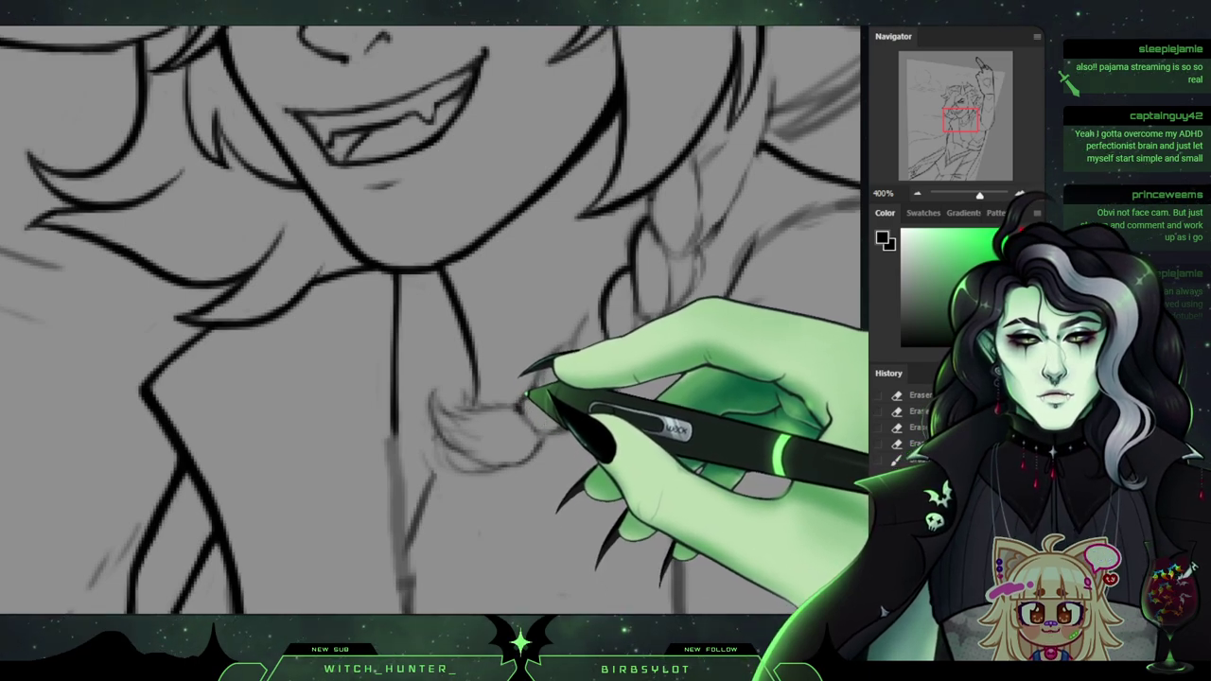
pyautogui.moveTo(516, 395); pyautogui.dragTo(538, 383)
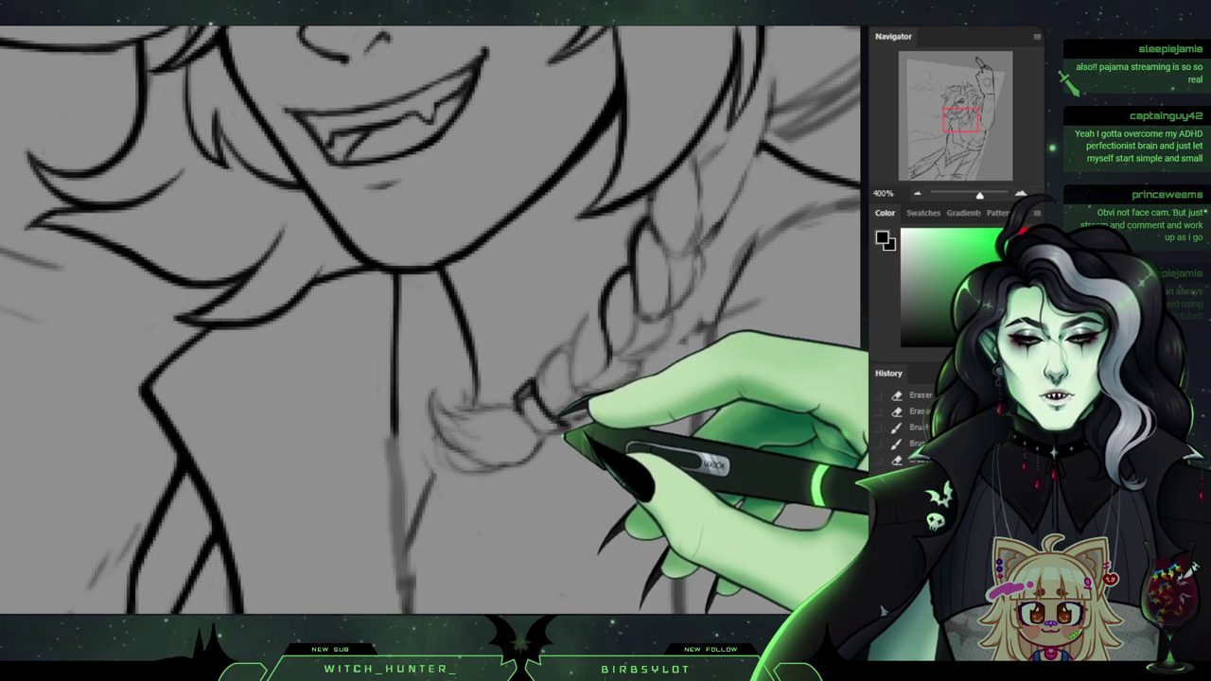
pyautogui.moveTo(584, 427)
pyautogui.mouseDown()
pyautogui.moveTo(530, 401)
pyautogui.moveTo(570, 441)
pyautogui.mouseUp()
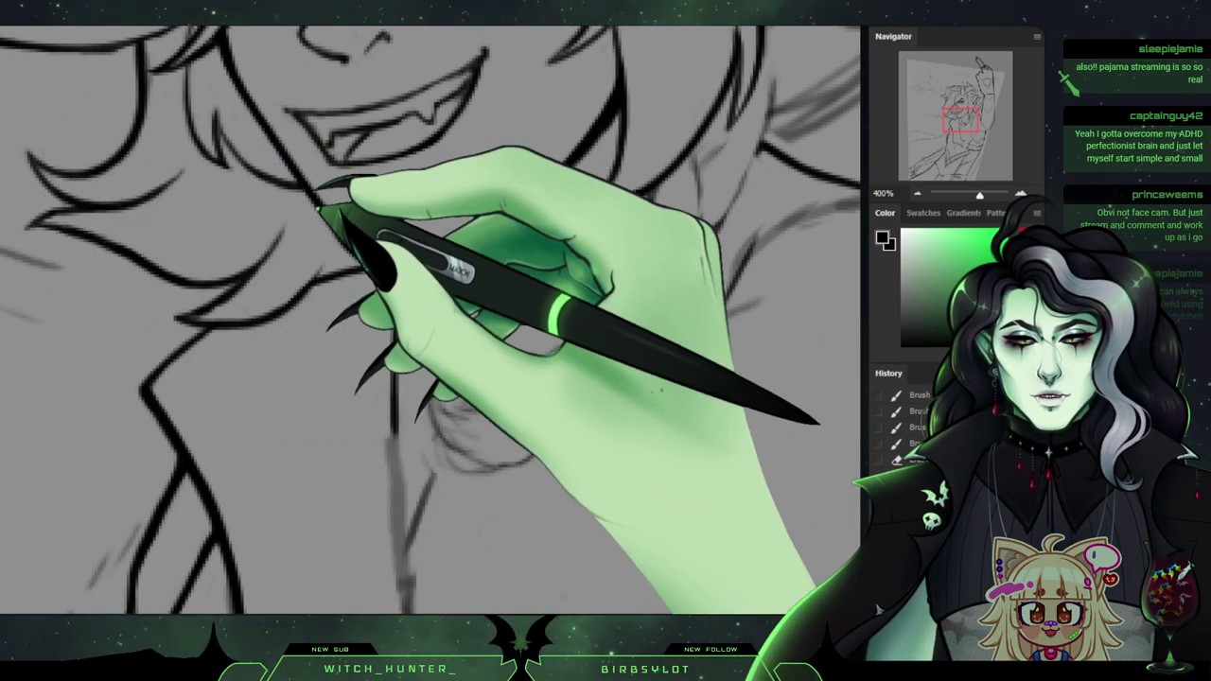
pyautogui.moveTo(629, 238)
pyautogui.mouseDown()
pyautogui.moveTo(647, 212)
pyautogui.moveTo(636, 238)
pyautogui.mouseUp()
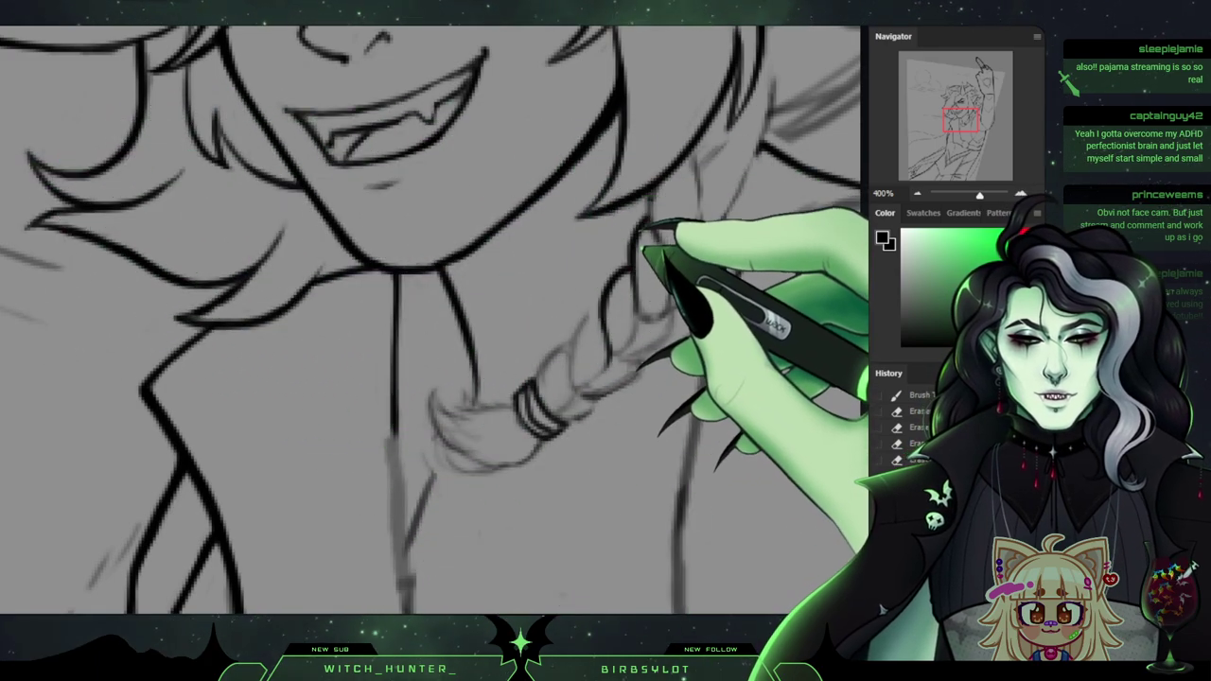
pyautogui.moveTo(665, 221); pyautogui.dragTo(643, 244)
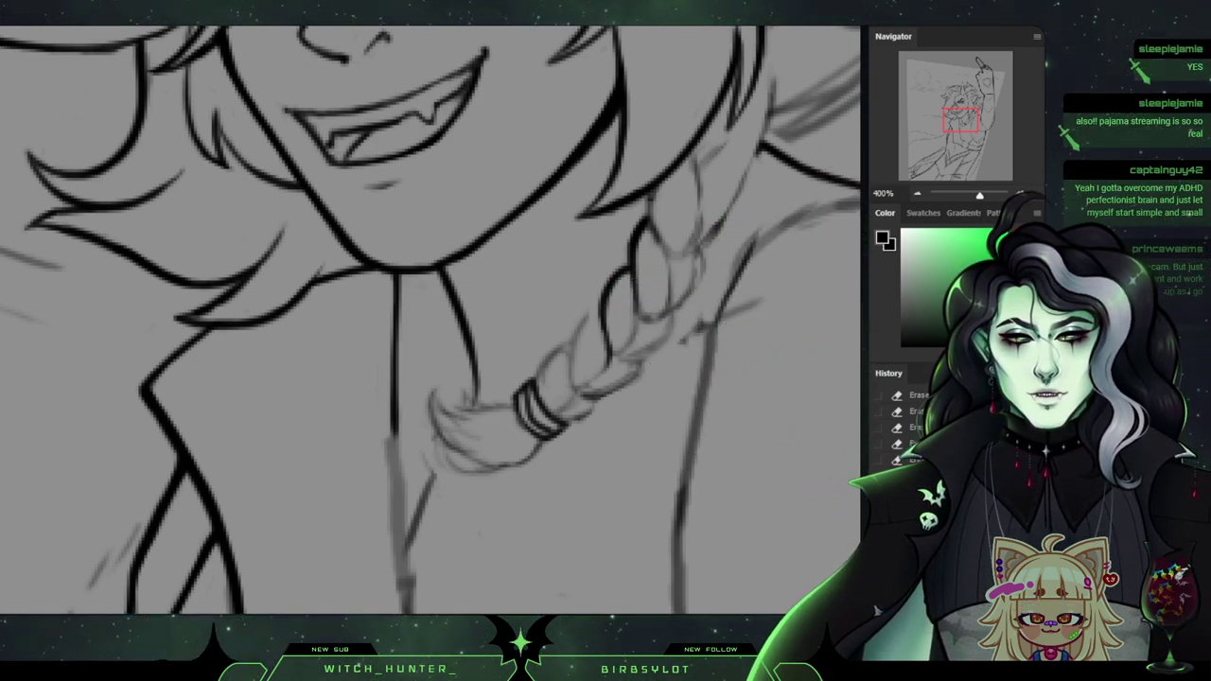
# Ink the inner-side lobes of the lower braid down to the banded hair tie.
pyautogui.moveTo(474, 227); pyautogui.dragTo(355, 550)
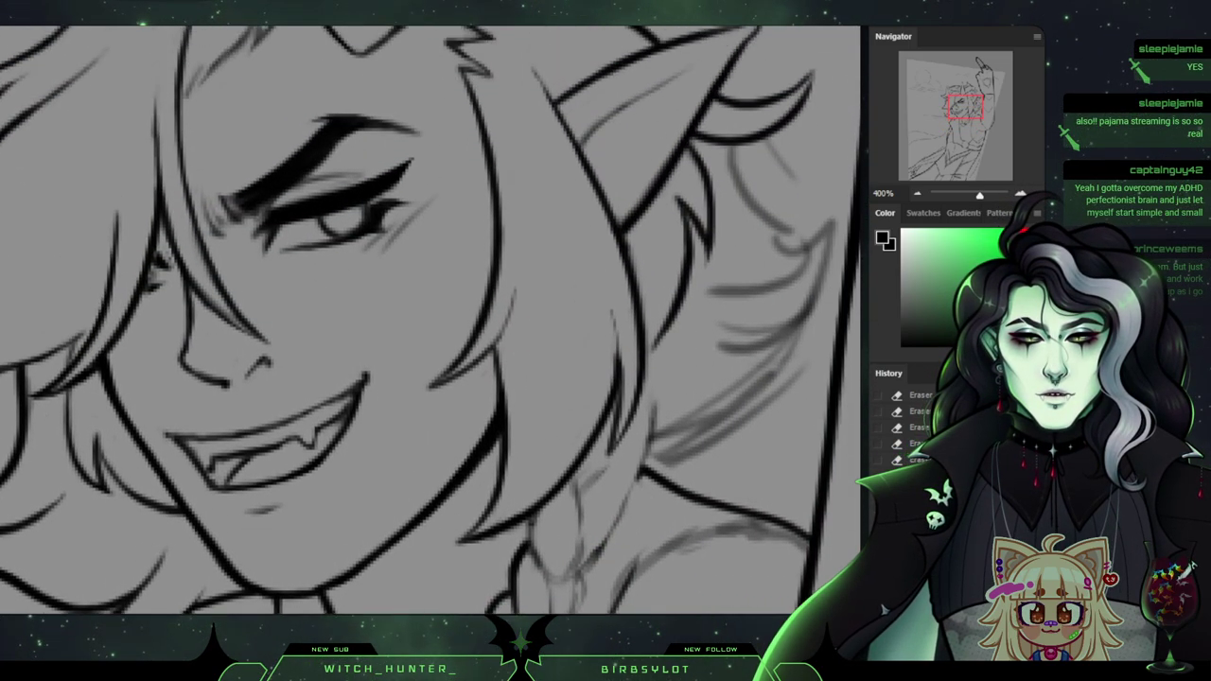
pyautogui.moveTo(350, 180); pyautogui.dragTo(276, 100)
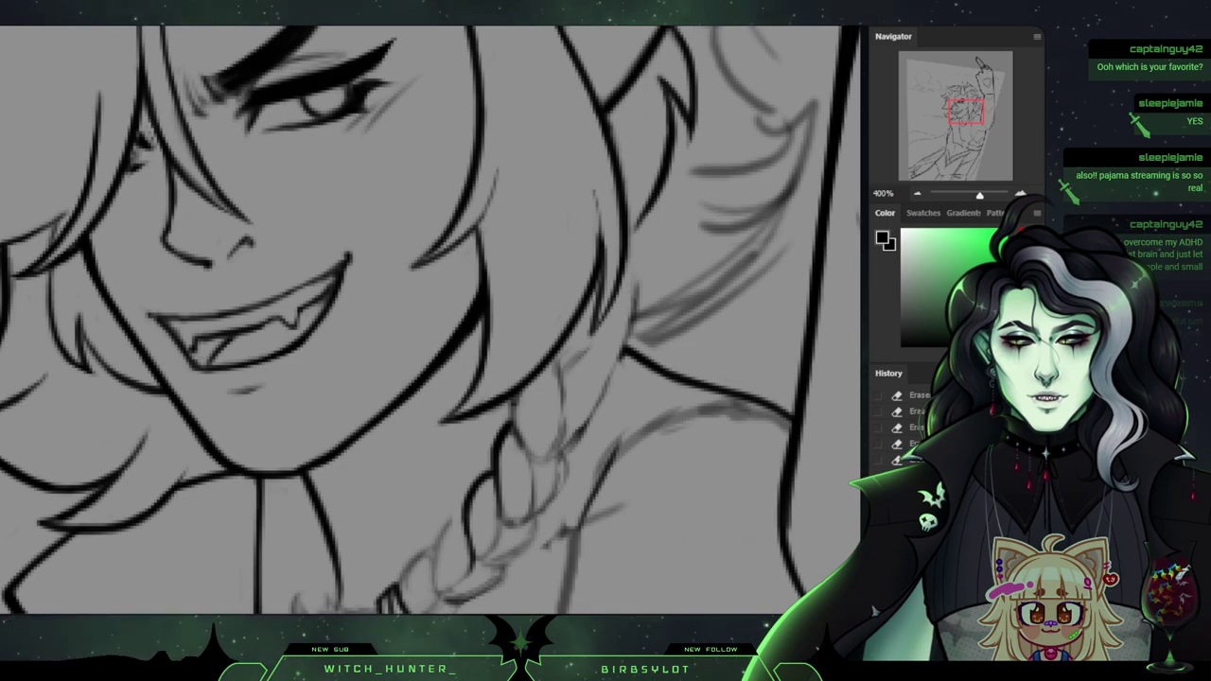
pyautogui.moveTo(416, 284)
pyautogui.mouseDown()
pyautogui.moveTo(442, 357)
pyautogui.moveTo(501, 114)
pyautogui.mouseUp()
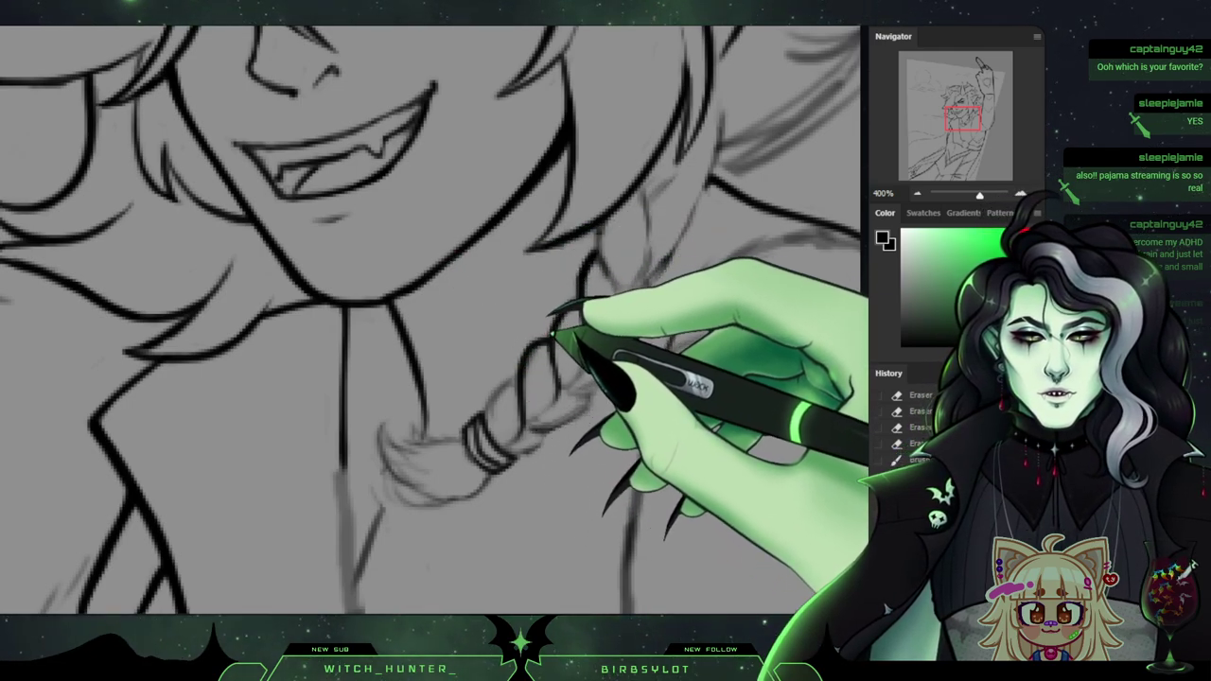
pyautogui.moveTo(552, 364); pyautogui.dragTo(558, 397)
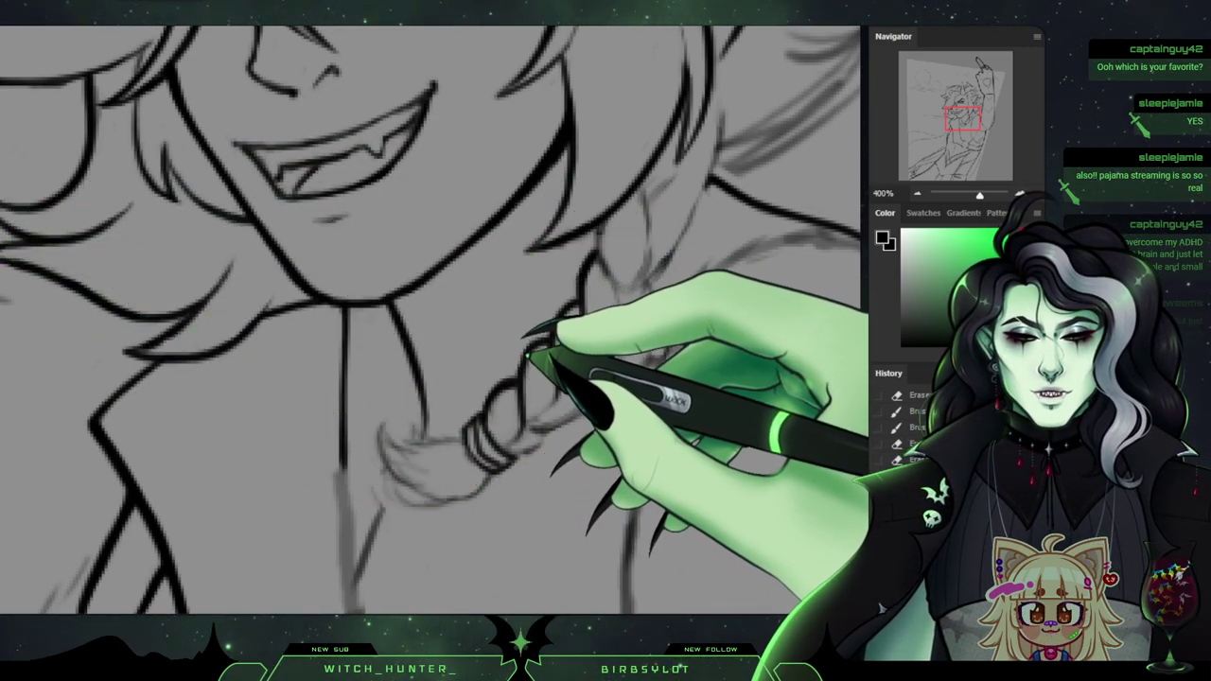
pyautogui.moveTo(527, 355); pyautogui.dragTo(558, 334)
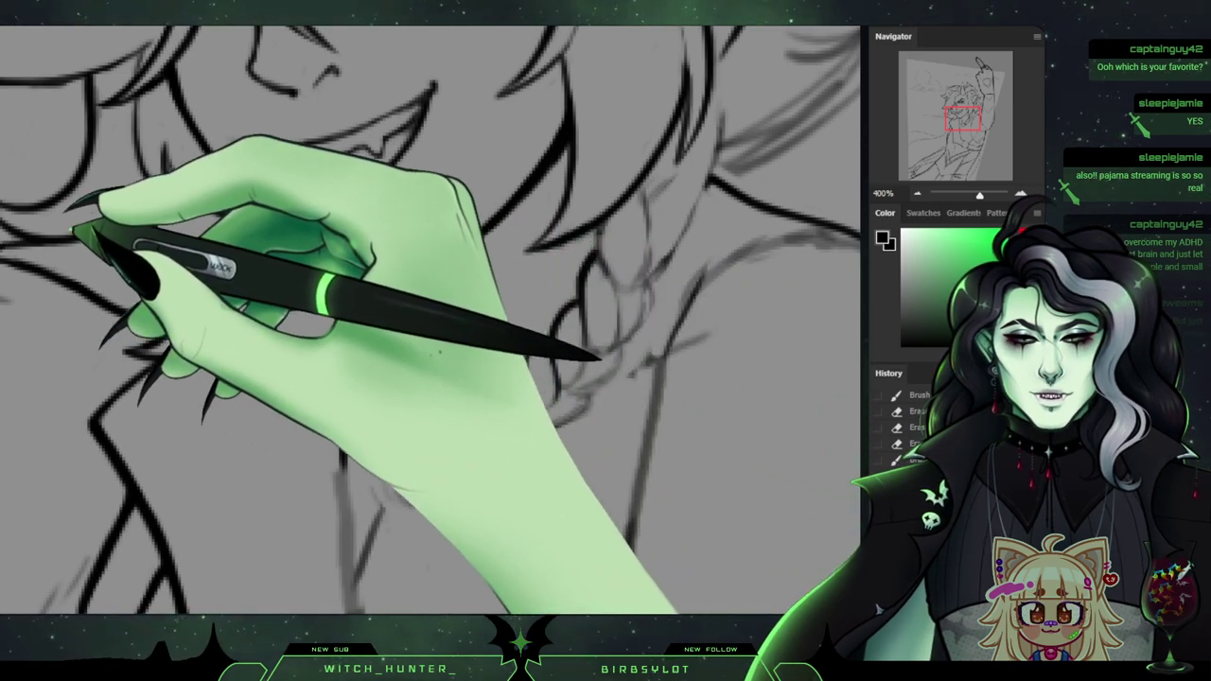
pyautogui.click(12, 181)
pyautogui.moveTo(533, 345)
pyautogui.mouseDown()
pyautogui.moveTo(532, 381)
pyautogui.moveTo(561, 333)
pyautogui.mouseUp()
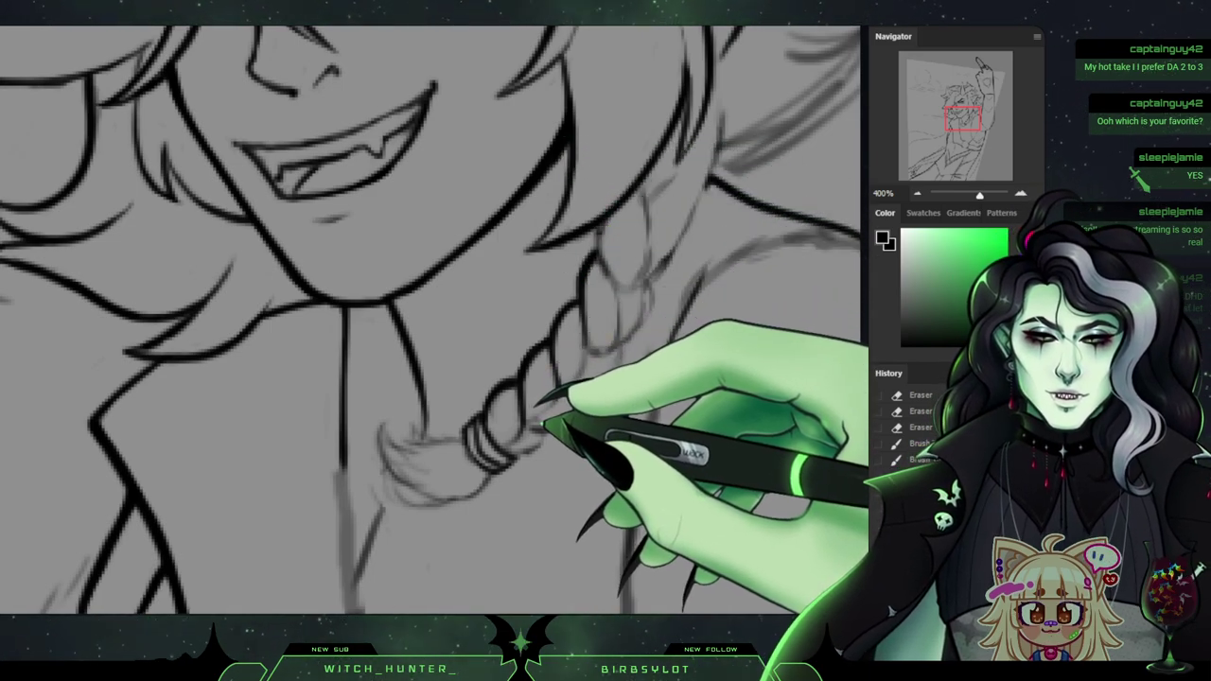
# Ink the braid's outer-side lobes from the hair tie upward and clean up where the strands overlap.
pyautogui.moveTo(570, 389); pyautogui.dragTo(563, 352)
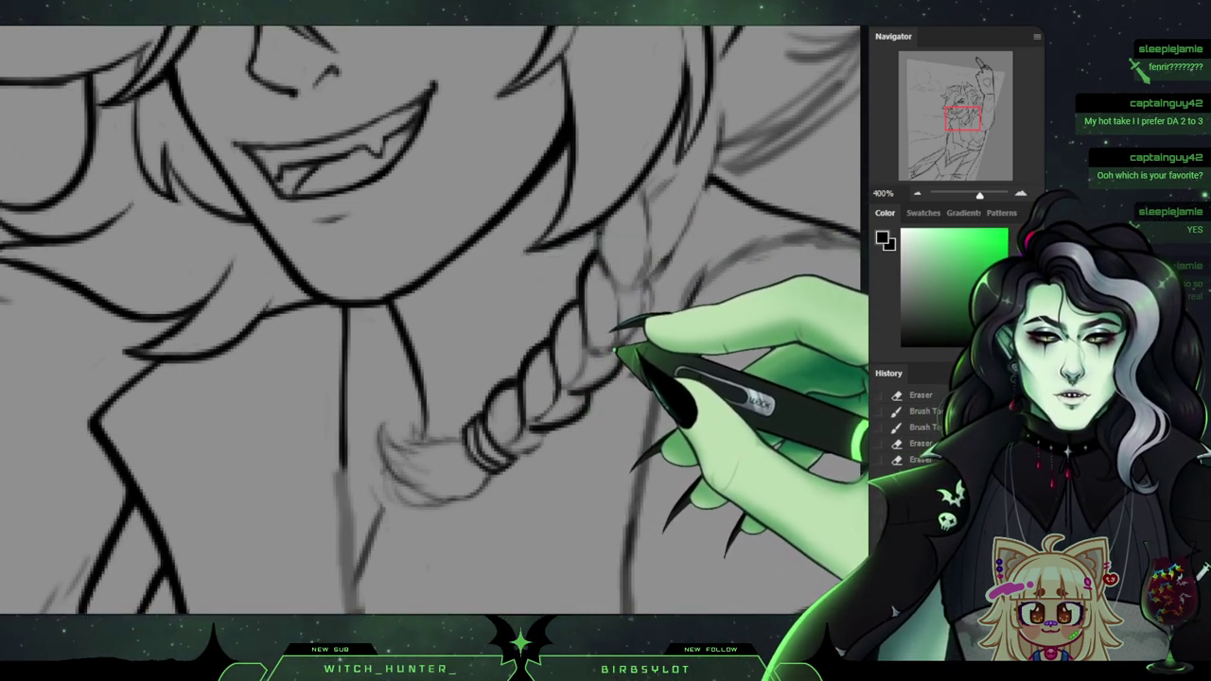
pyautogui.moveTo(632, 316); pyautogui.dragTo(625, 272)
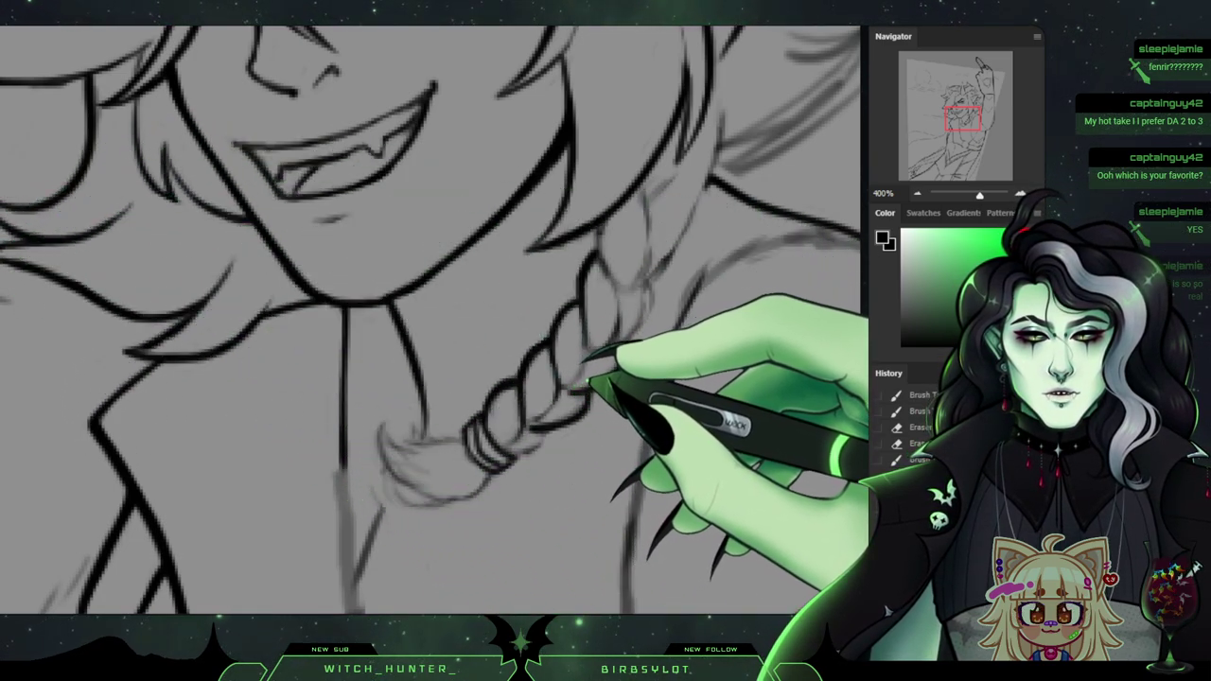
pyautogui.moveTo(598, 326); pyautogui.dragTo(596, 297)
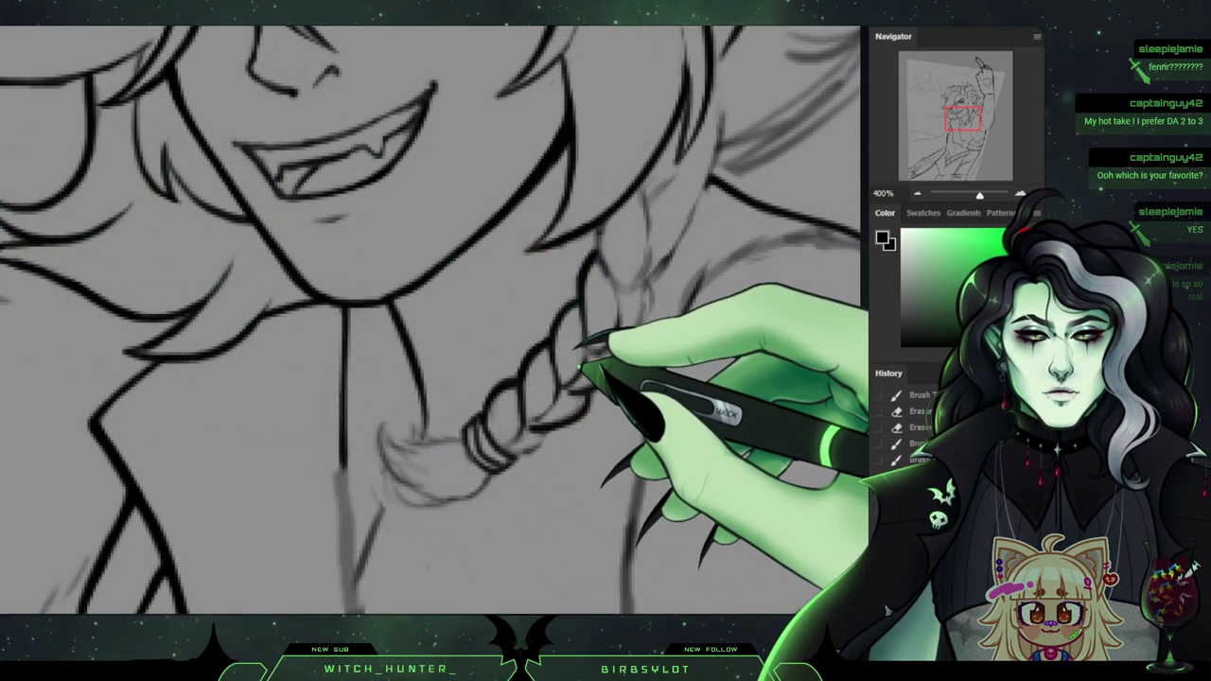
pyautogui.press('e')
pyautogui.moveTo(552, 382)
pyautogui.mouseDown()
pyautogui.moveTo(545, 421)
pyautogui.moveTo(566, 374)
pyautogui.mouseUp()
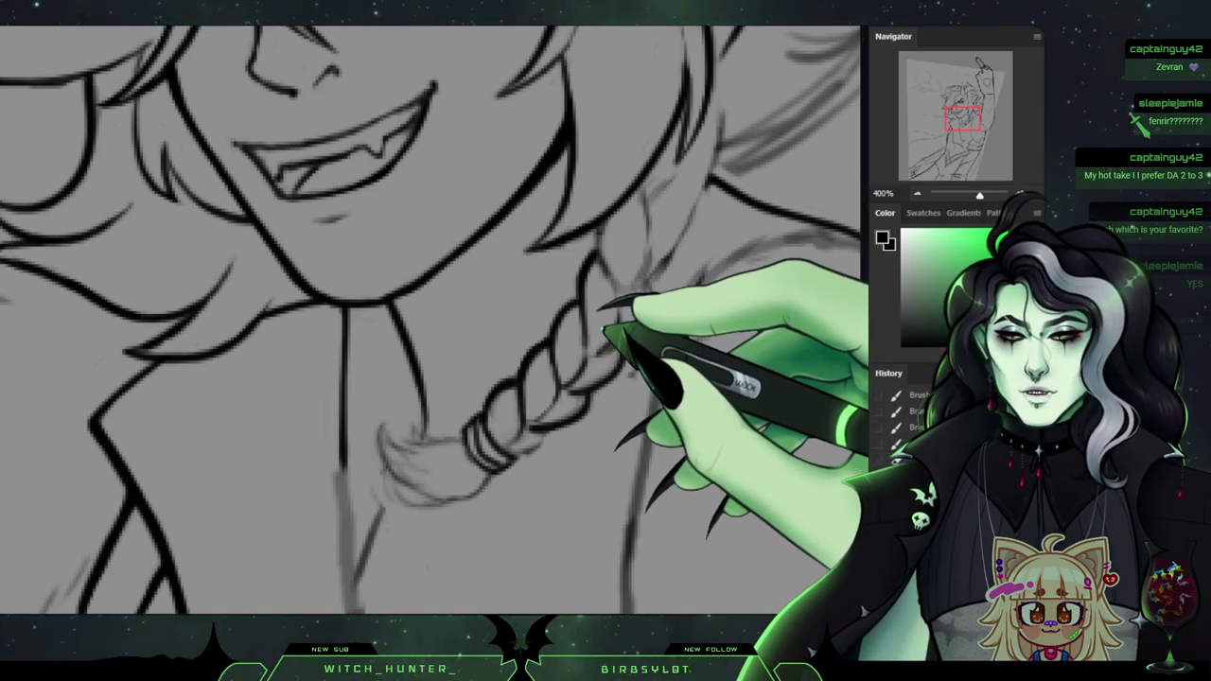
pyautogui.moveTo(615, 348); pyautogui.dragTo(626, 341)
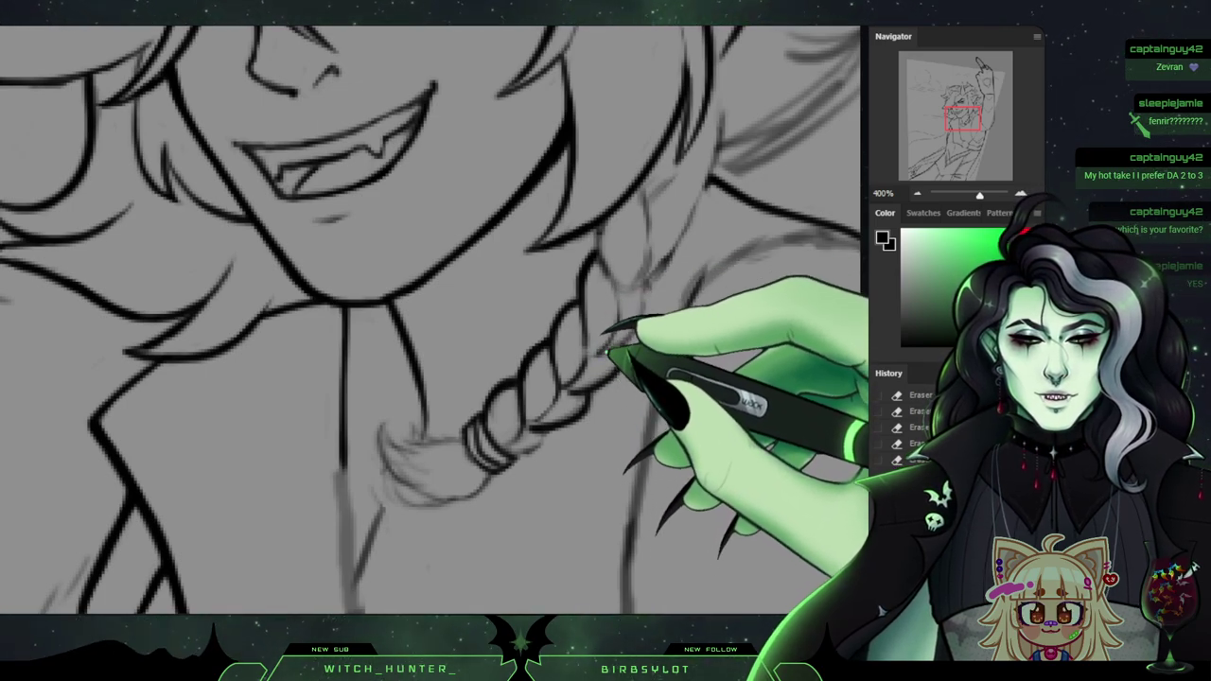
pyautogui.moveTo(569, 415)
pyautogui.mouseDown()
pyautogui.moveTo(542, 414)
pyautogui.moveTo(558, 411)
pyautogui.mouseUp()
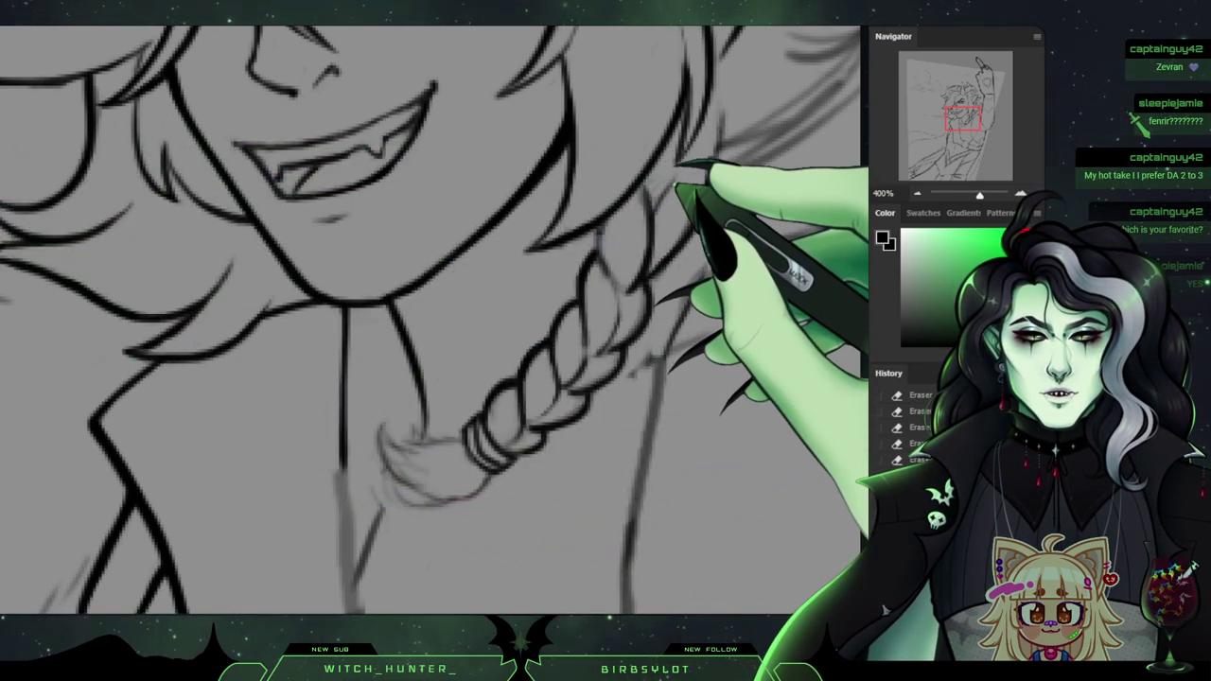
# Ink the uppermost braid strands below the side hair lock and erase the rough sketch marks in and beside the braid.
pyautogui.press('b')
pyautogui.moveTo(676, 188)
pyautogui.mouseDown()
pyautogui.moveTo(648, 196)
pyautogui.moveTo(646, 236)
pyautogui.moveTo(619, 259)
pyautogui.moveTo(602, 230)
pyautogui.moveTo(478, 194)
pyautogui.moveTo(623, 257)
pyautogui.moveTo(613, 230)
pyautogui.mouseUp()
pyautogui.press('e')
pyautogui.press('e')
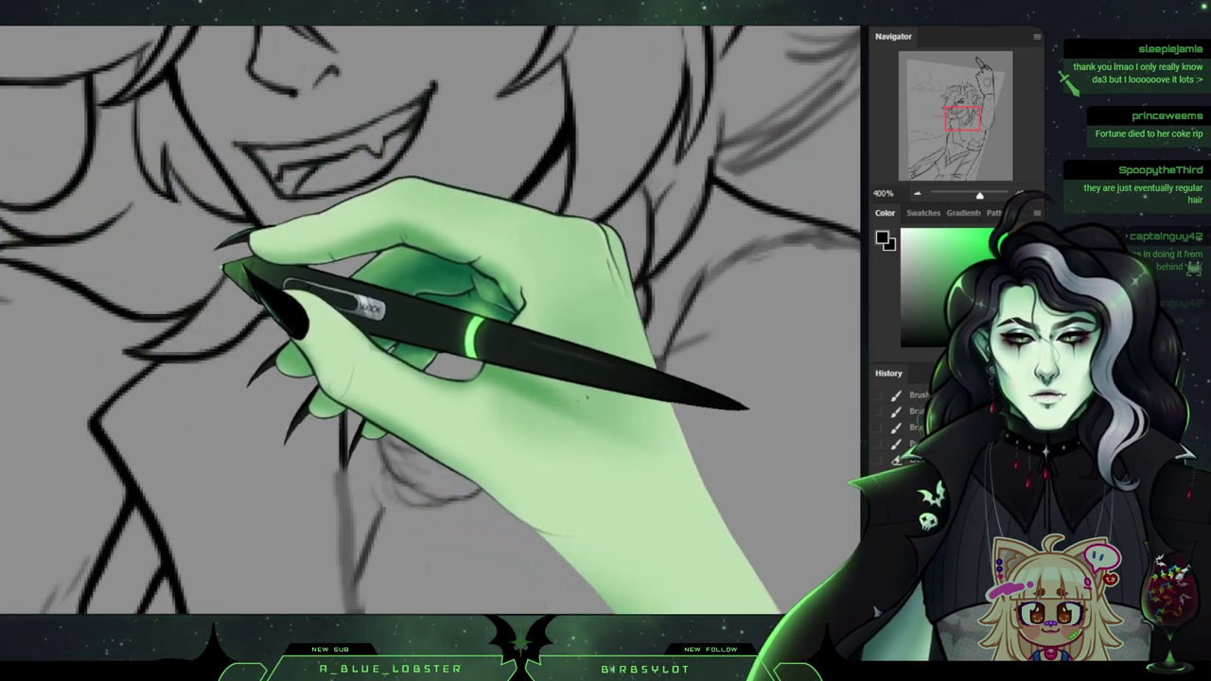
pyautogui.moveTo(541, 424); pyautogui.dragTo(530, 434)
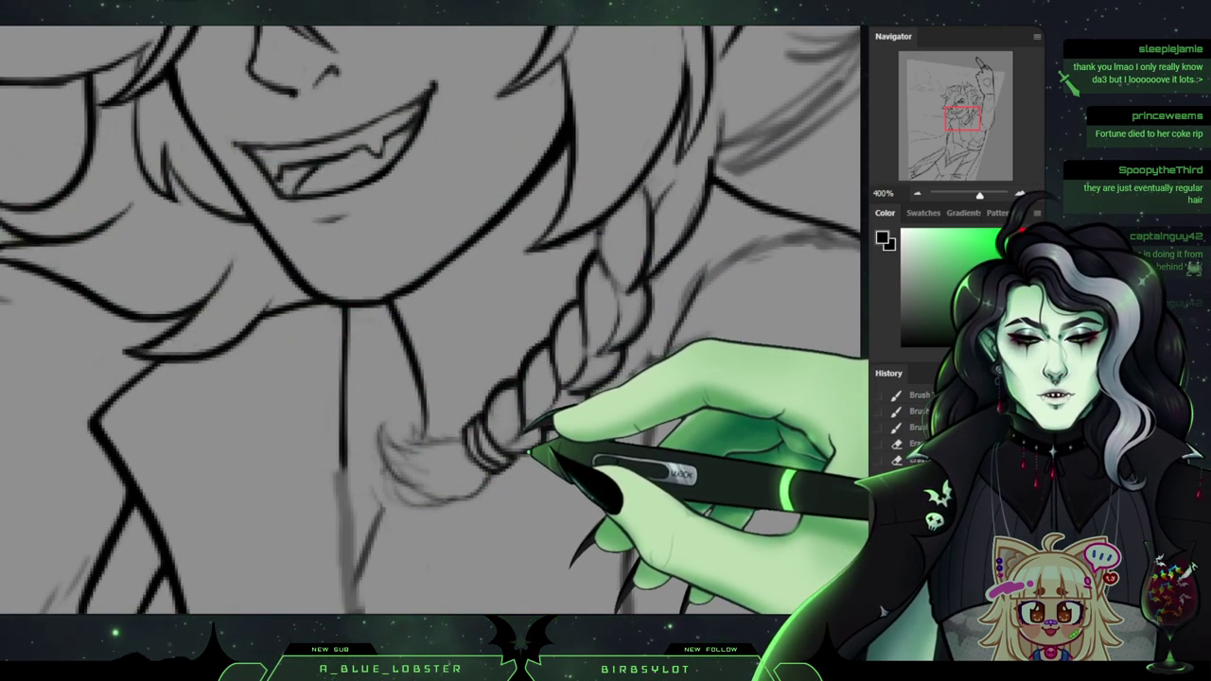
pyautogui.moveTo(595, 373)
pyautogui.mouseDown()
pyautogui.moveTo(584, 323)
pyautogui.moveTo(586, 360)
pyautogui.moveTo(620, 272)
pyautogui.mouseUp()
pyautogui.press('h')
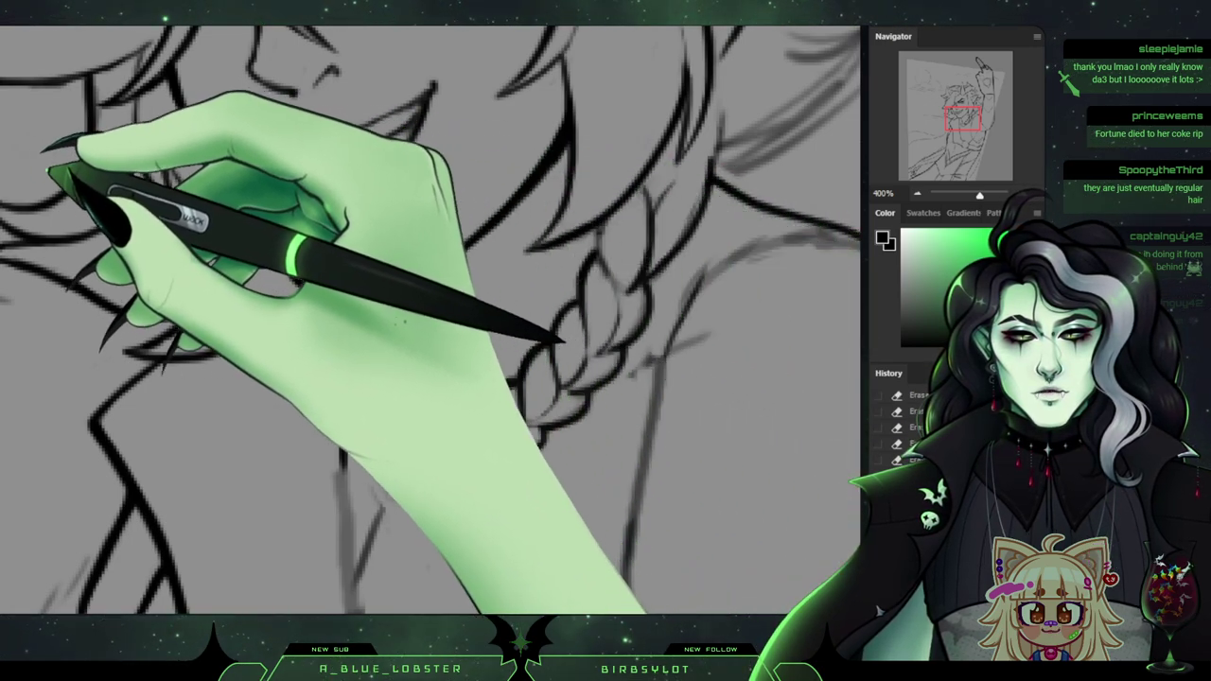
pyautogui.press('h')
pyautogui.moveTo(614, 227); pyautogui.dragTo(620, 271)
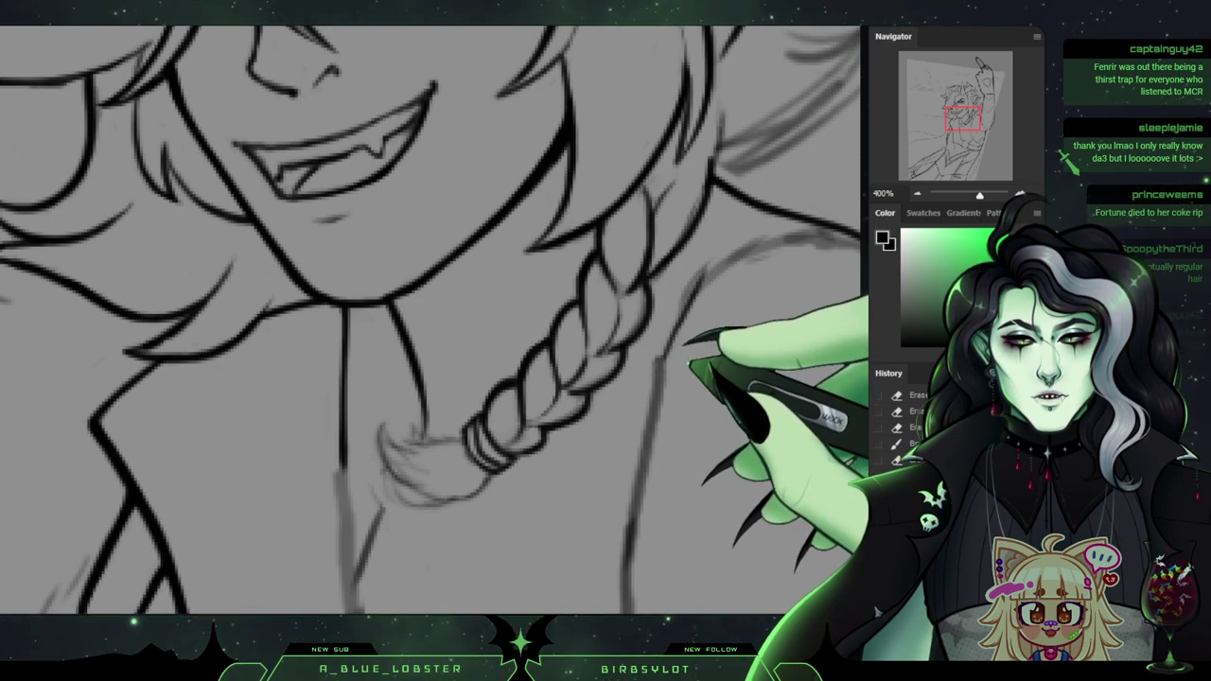
pyautogui.moveTo(689, 363)
pyautogui.mouseDown()
pyautogui.moveTo(722, 355)
pyautogui.moveTo(714, 363)
pyautogui.mouseUp()
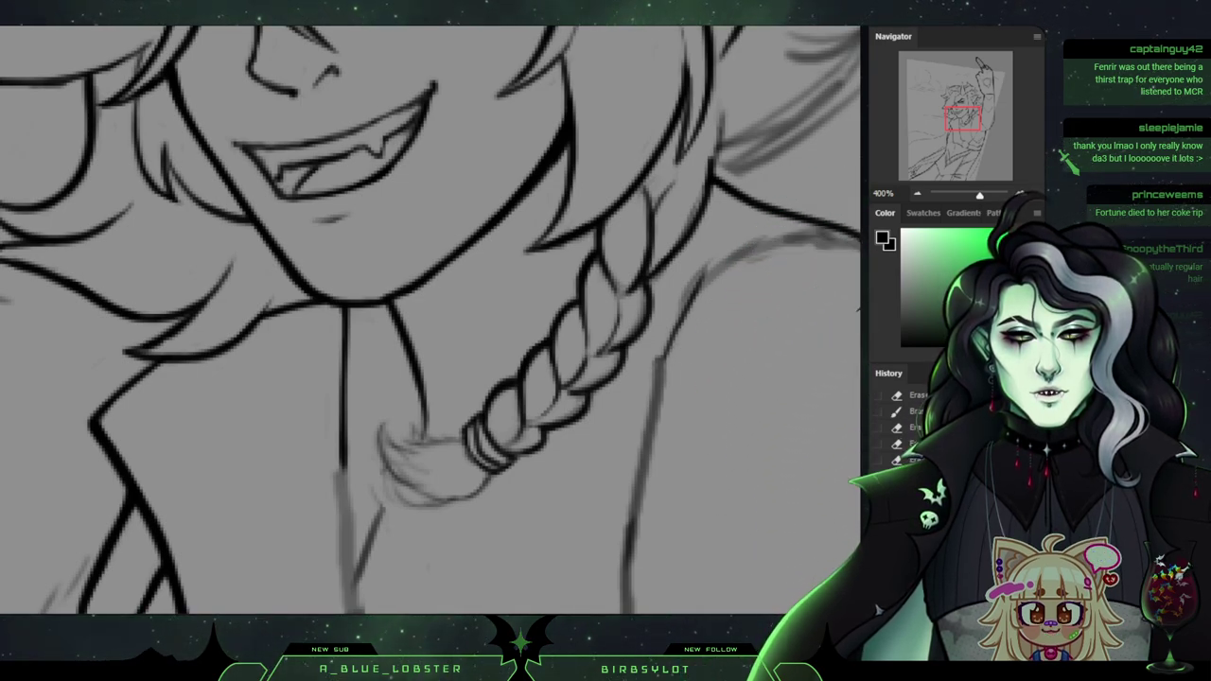
# Examine the inked face, hair and finished braid close up and against the full figure.
pyautogui.moveTo(398, 108); pyautogui.dragTo(465, 588)
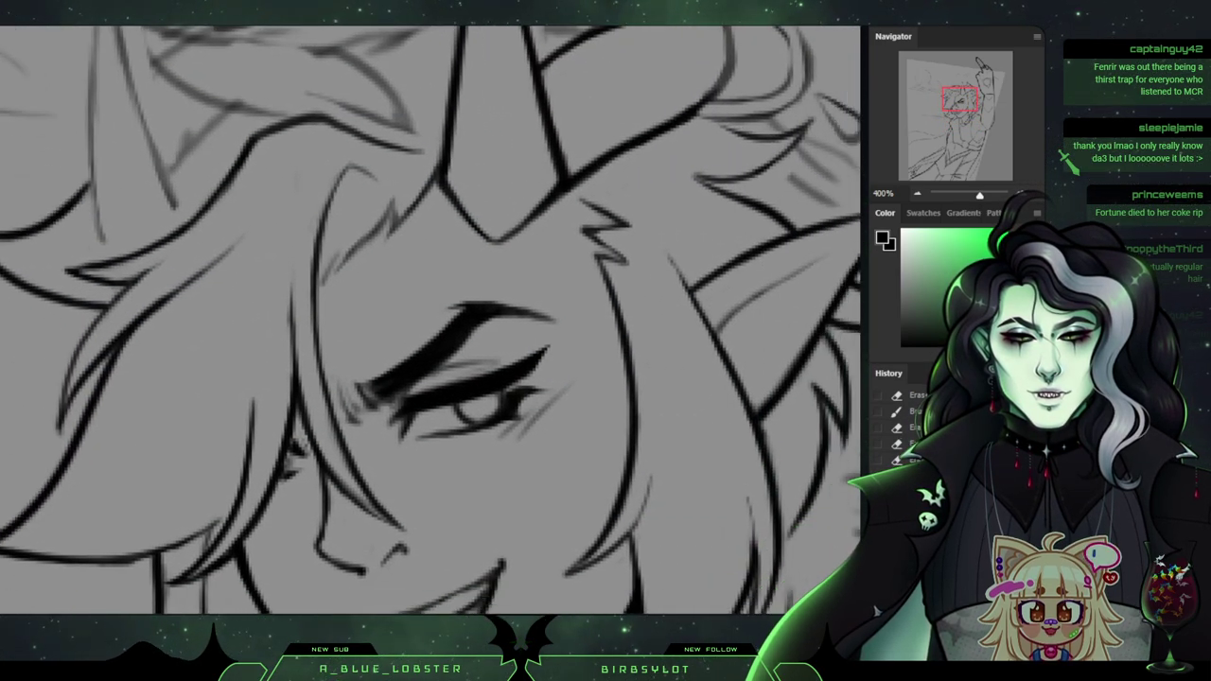
pyautogui.scroll(-15, 430, 318)
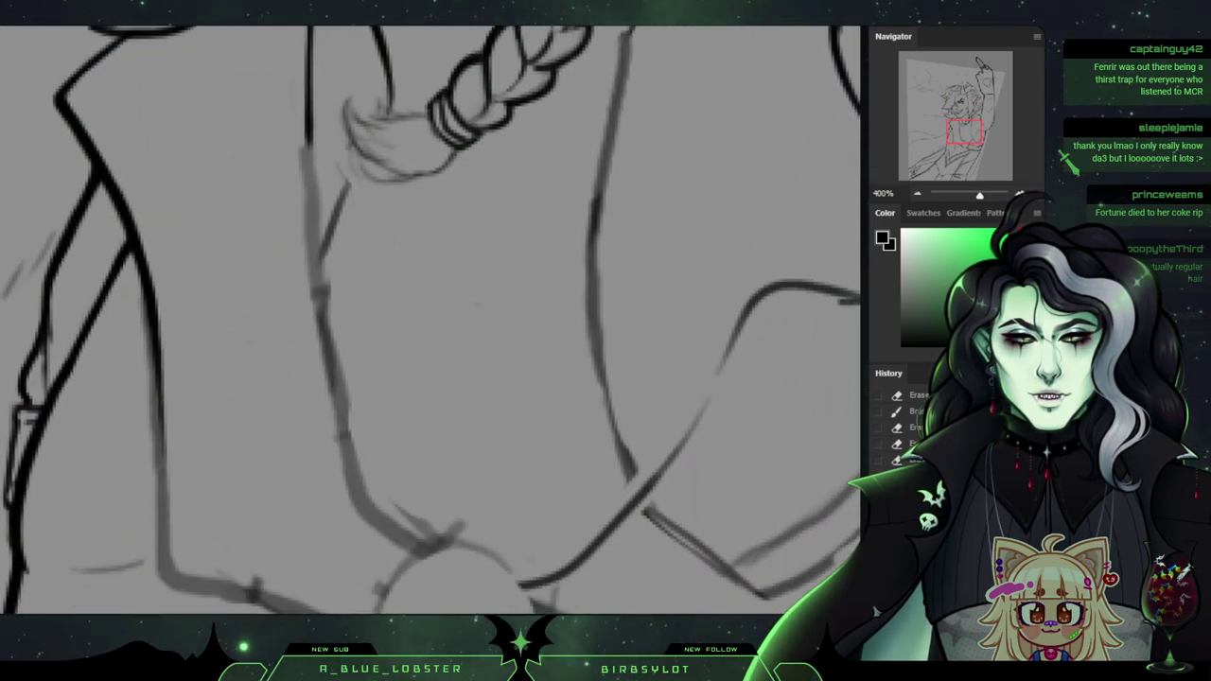
pyautogui.scroll(-1, 430, 320)
pyautogui.scroll(3, 433, 319)
pyautogui.moveTo(982, 196); pyautogui.dragTo(969, 196)
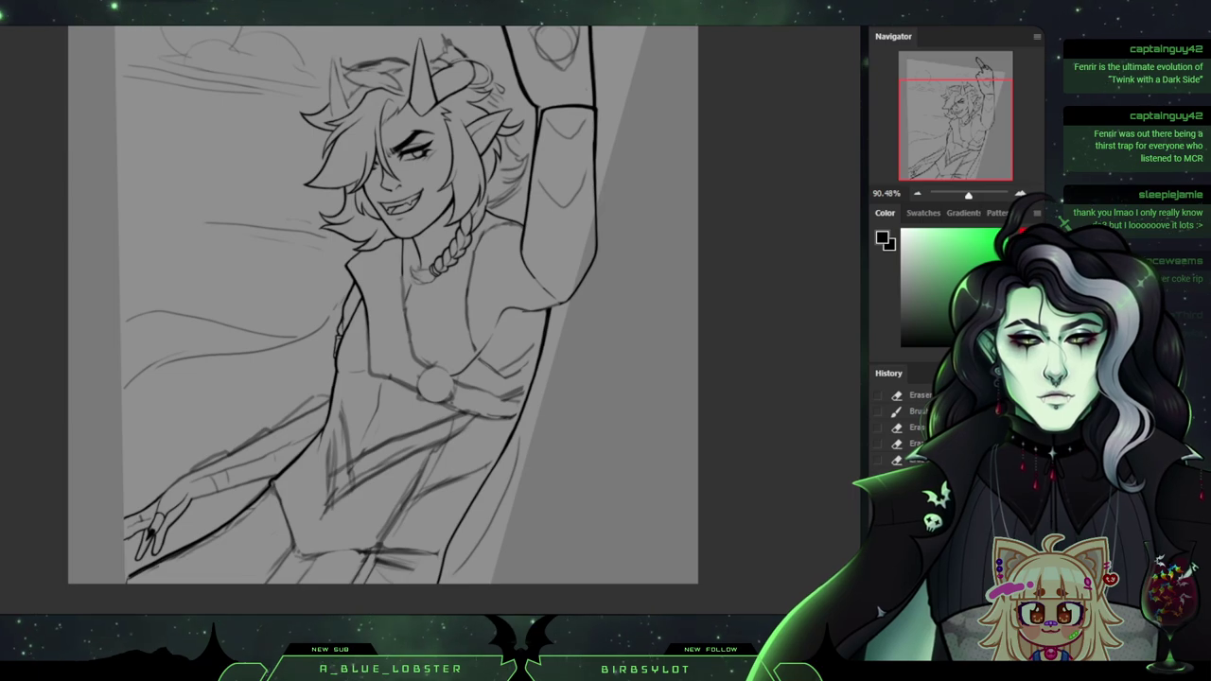
pyautogui.scroll(2, 431, 318)
pyautogui.scroll(5, 430, 318)
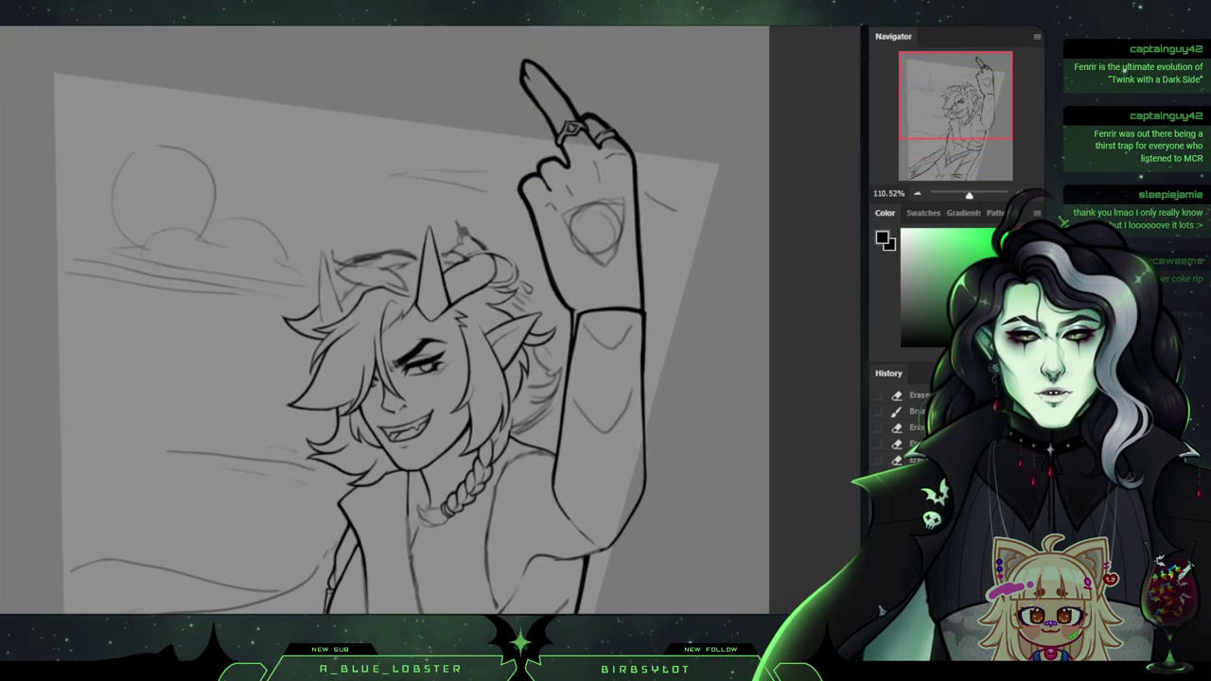
pyautogui.scroll(-1, 430, 318)
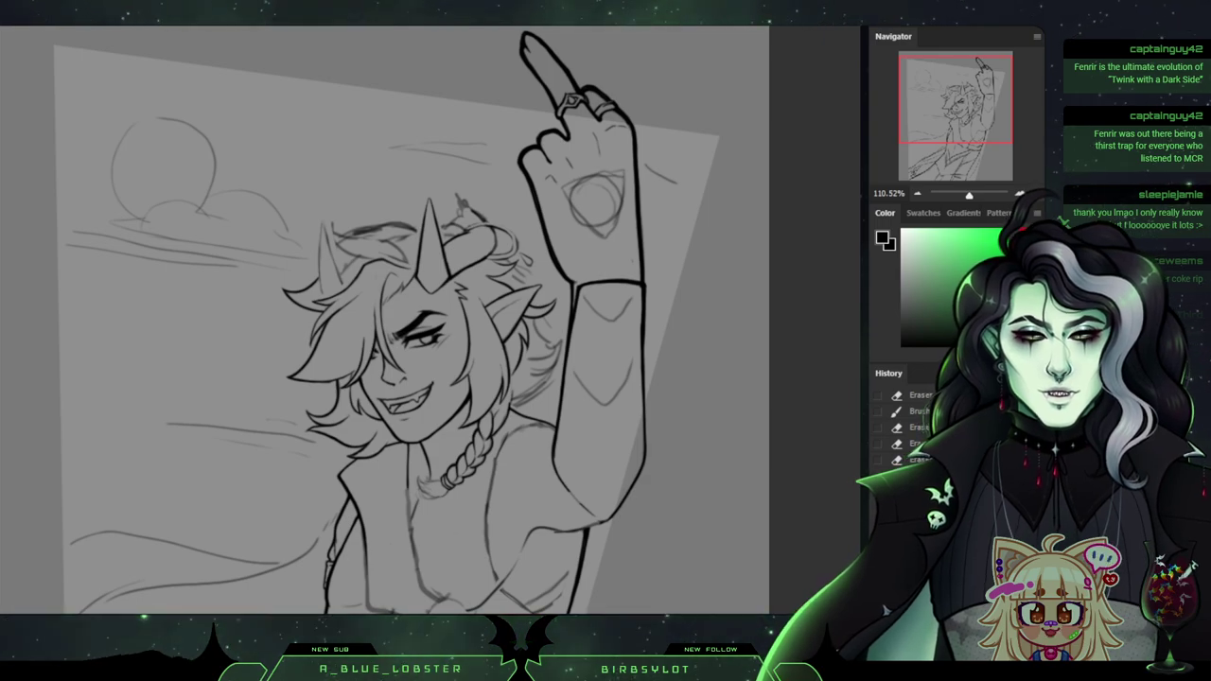
pyautogui.moveTo(430, 379); pyautogui.dragTo(454, 289)
pyautogui.scroll(-3, 430, 317)
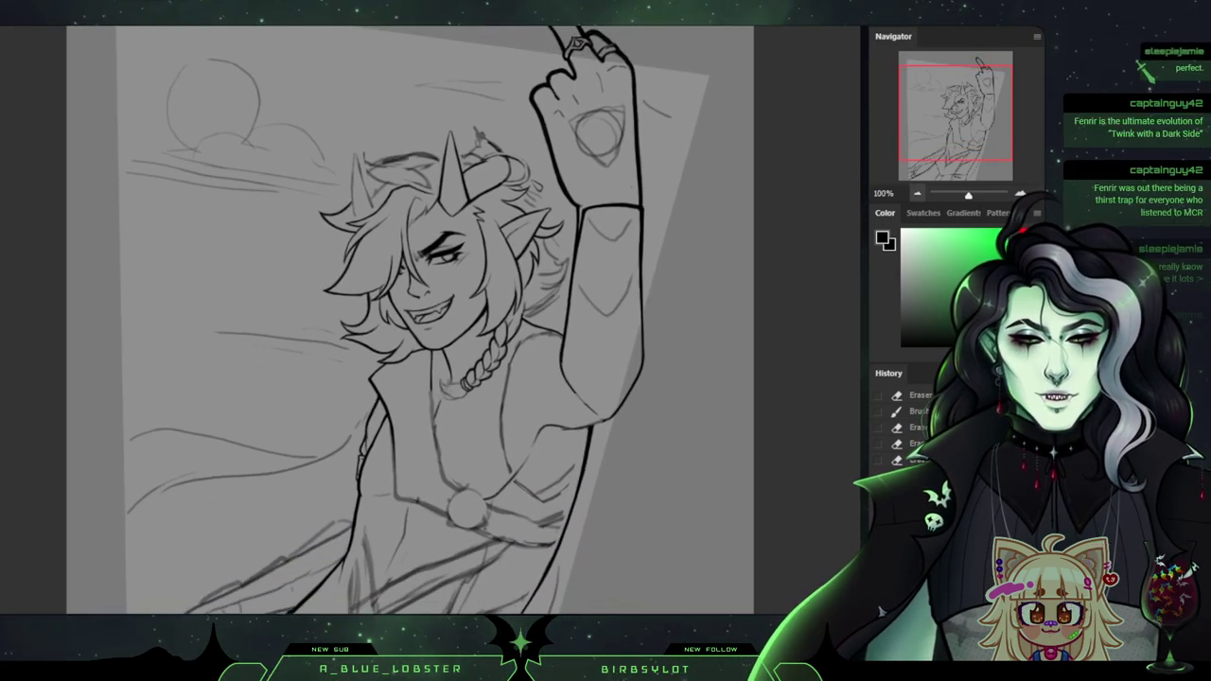
pyautogui.scroll(1, 431, 318)
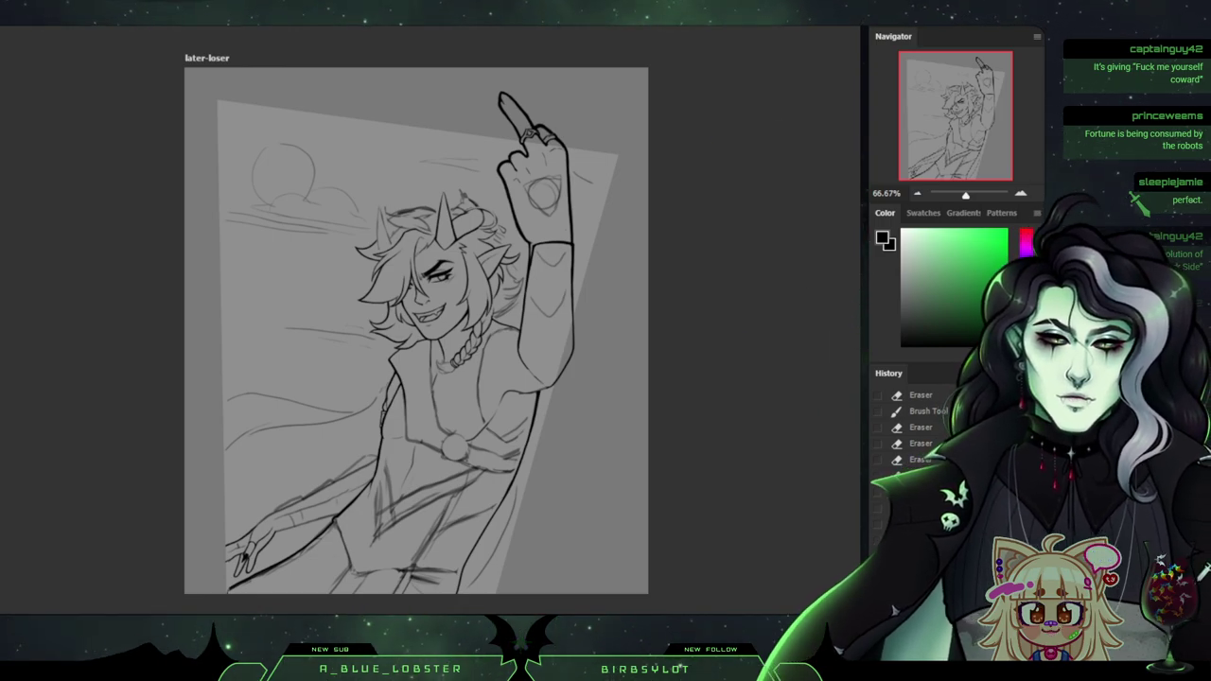
pyautogui.scroll(10, 442, 316)
pyautogui.scroll(-6, 441, 316)
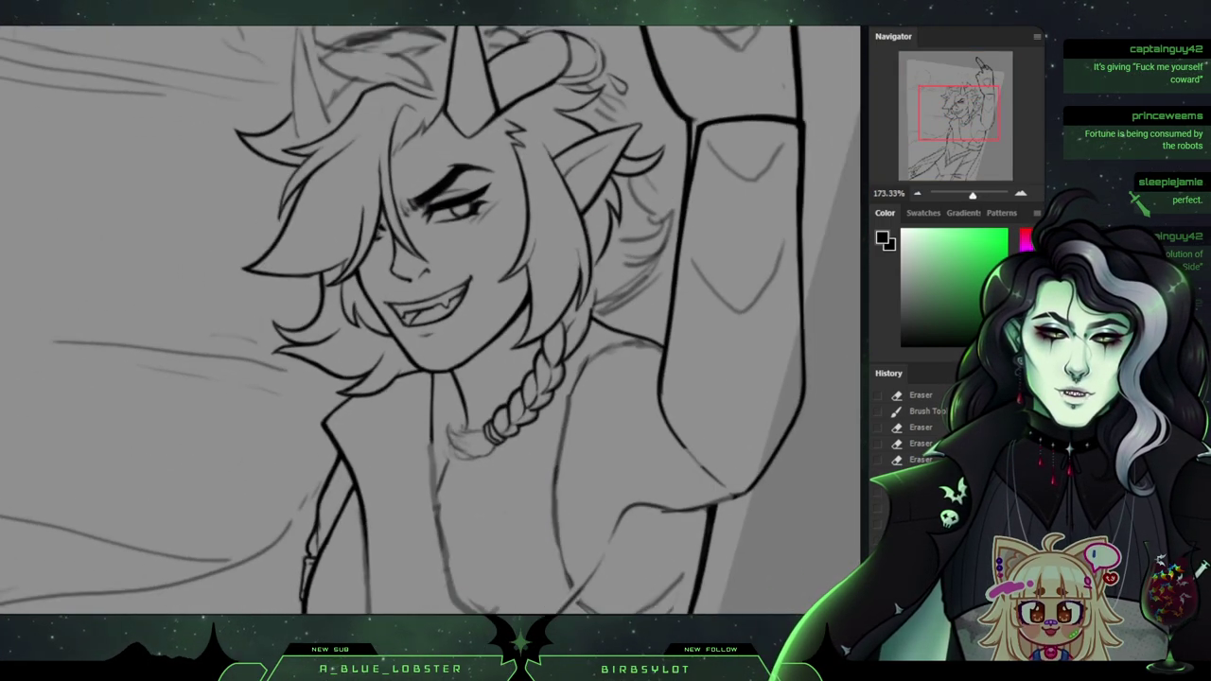
pyautogui.scroll(3, 442, 316)
pyautogui.scroll(1, 407, 284)
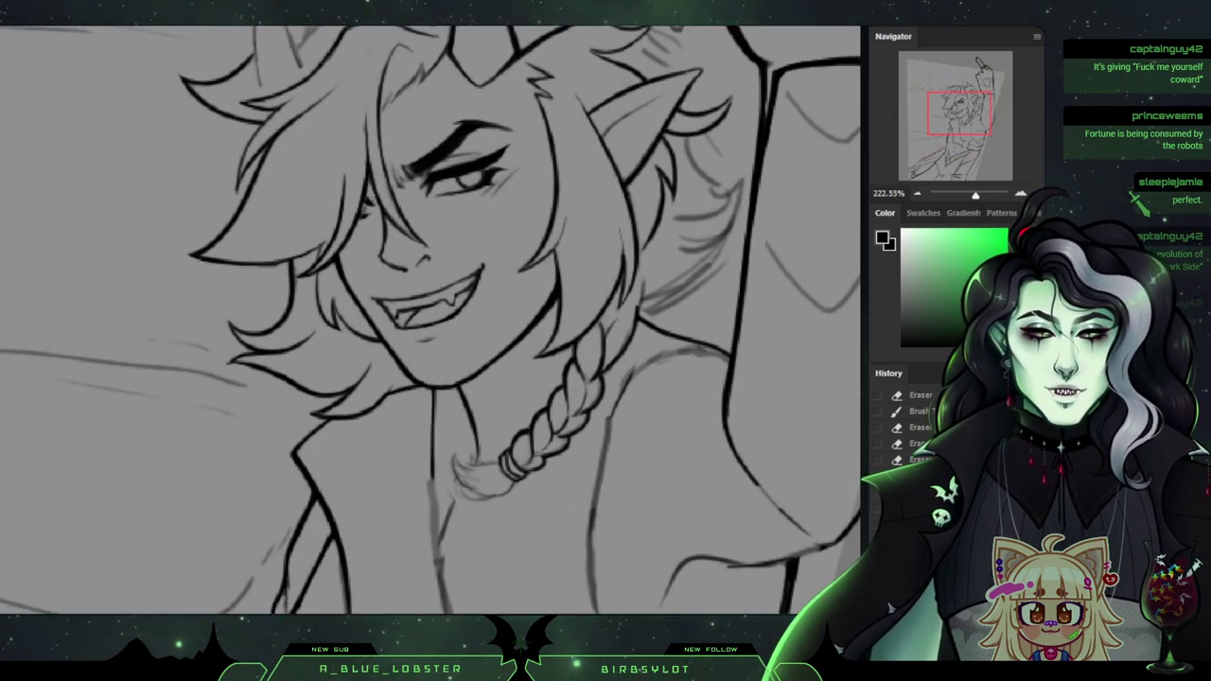
pyautogui.moveTo(473, 189); pyautogui.dragTo(462, 331)
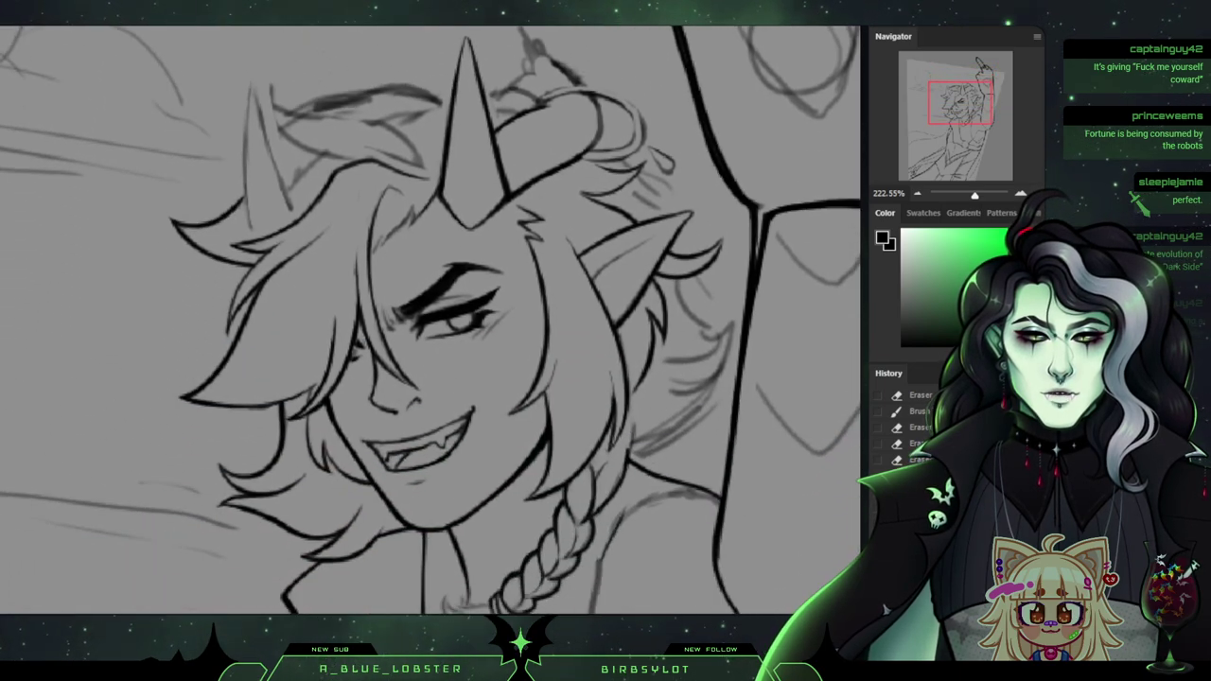
pyautogui.scroll(-2, 430, 322)
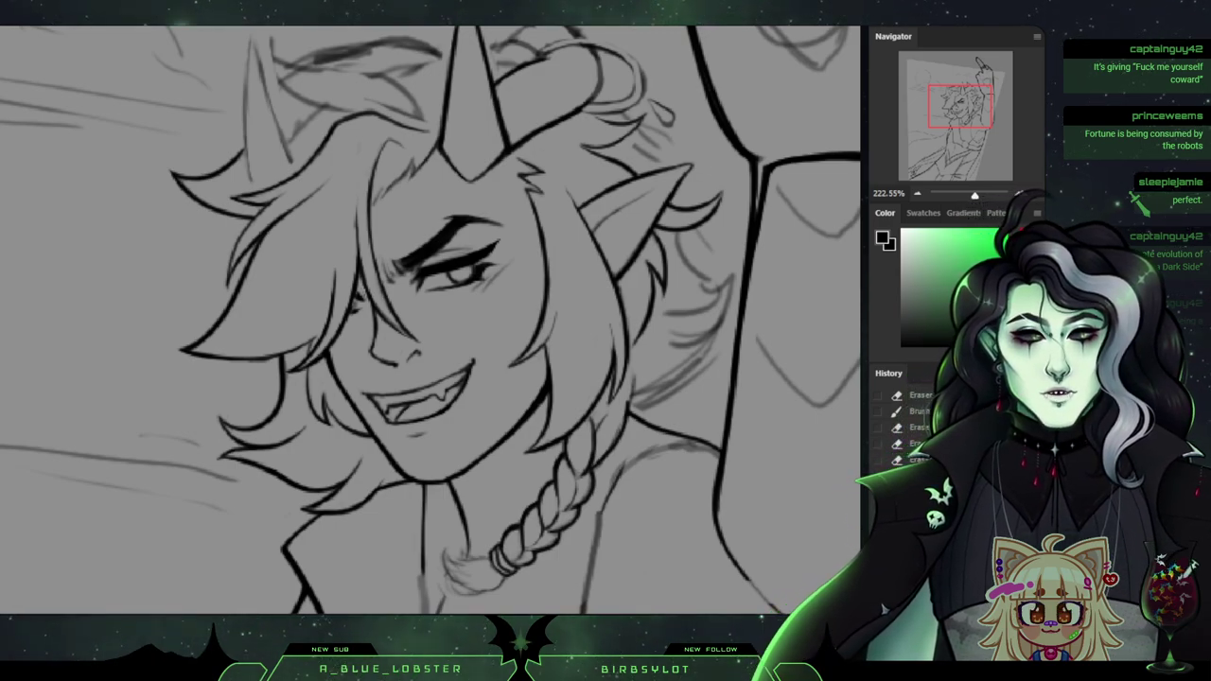
pyautogui.moveTo(430, 284); pyautogui.dragTo(382, 304)
pyautogui.scroll(-4, 431, 322)
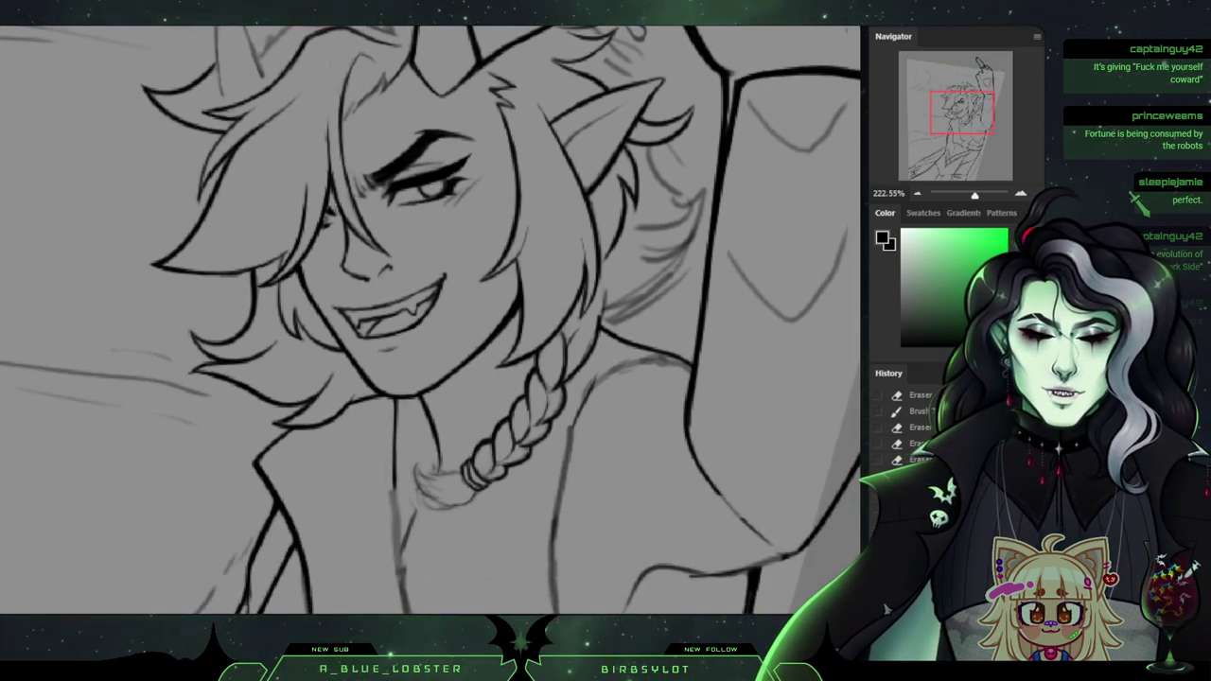
# Thin the rough line of the chest opening from below the braid's tuft down to the round clasp.
pyautogui.moveTo(431, 322); pyautogui.dragTo(488, 284)
pyautogui.scroll(-7, 431, 322)
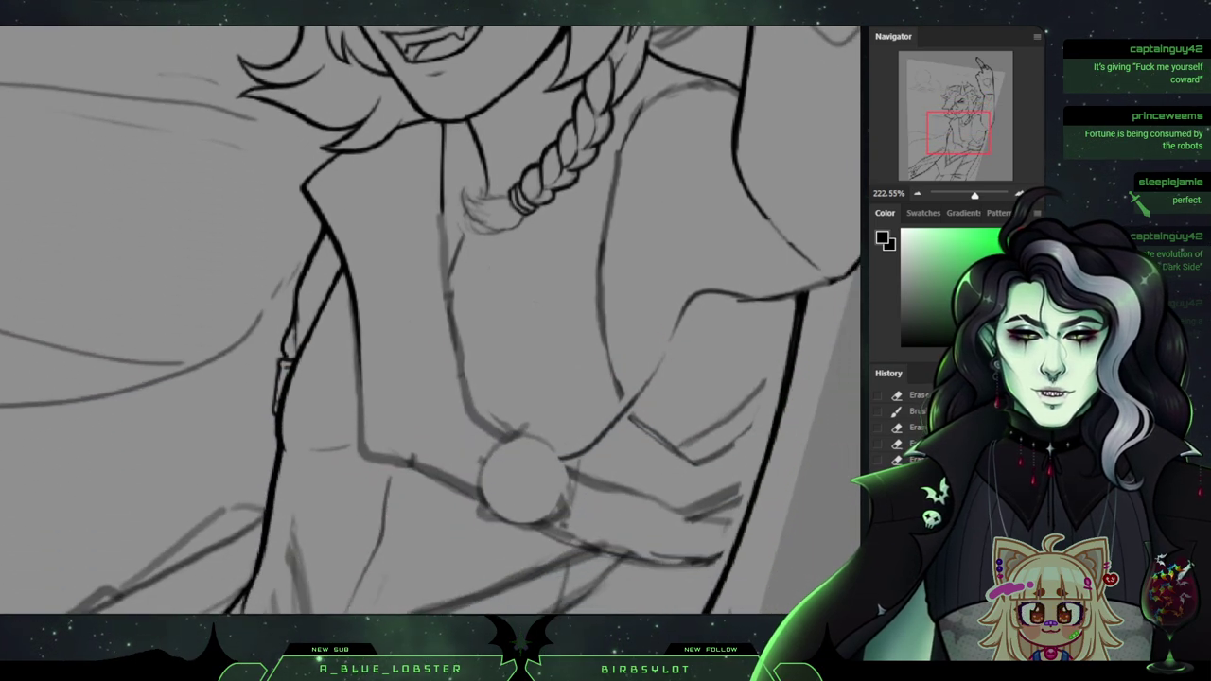
pyautogui.moveTo(431, 321); pyautogui.dragTo(440, 331)
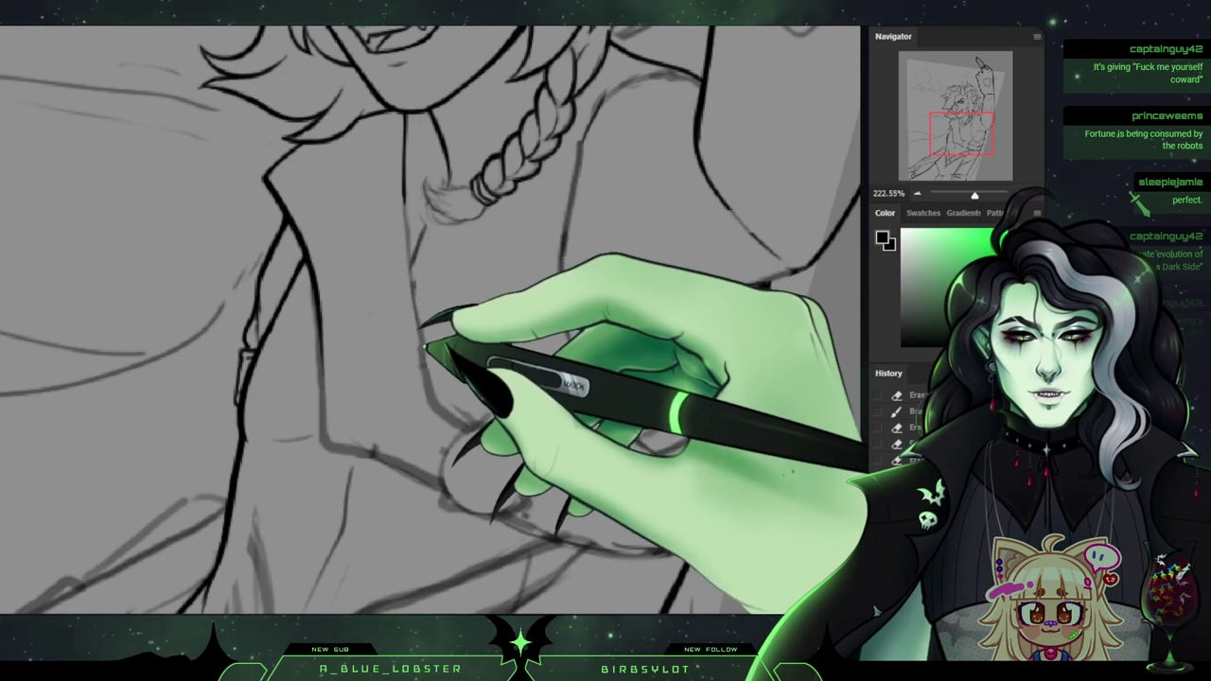
pyautogui.moveTo(418, 202); pyautogui.dragTo(419, 243)
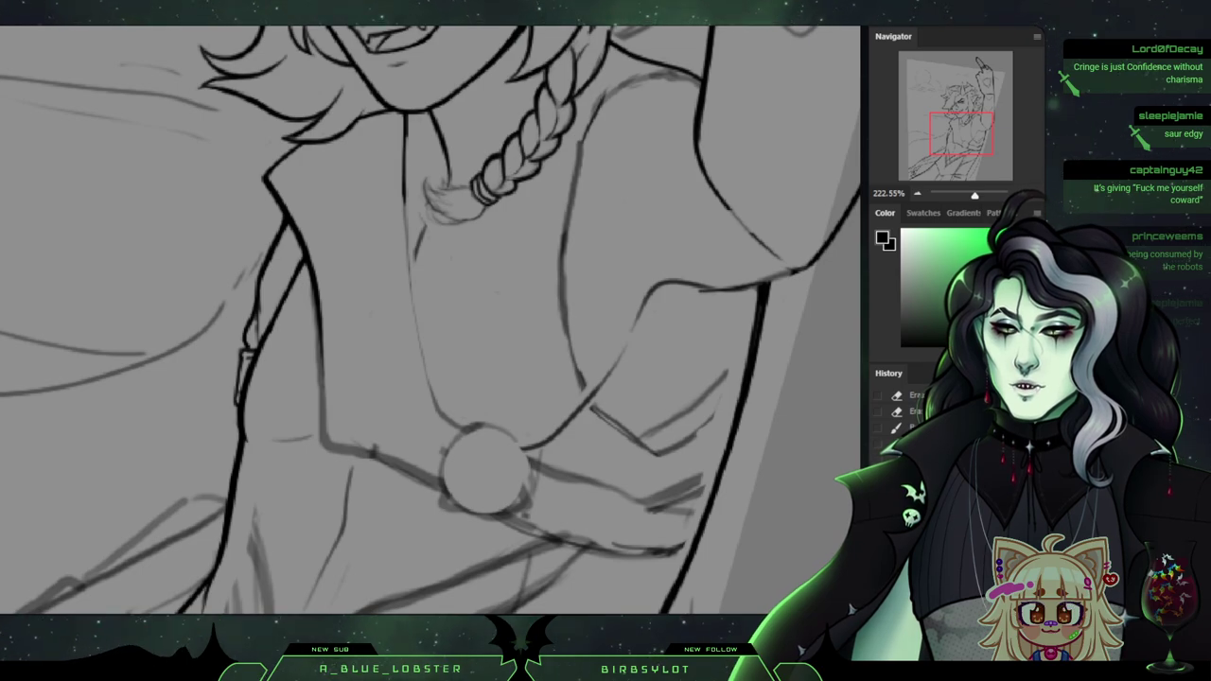
# Switch to the open image of the masked, black-coated figure in the pink room and examine it up close.
pyautogui.hotkey('ctrl', 'Tab')
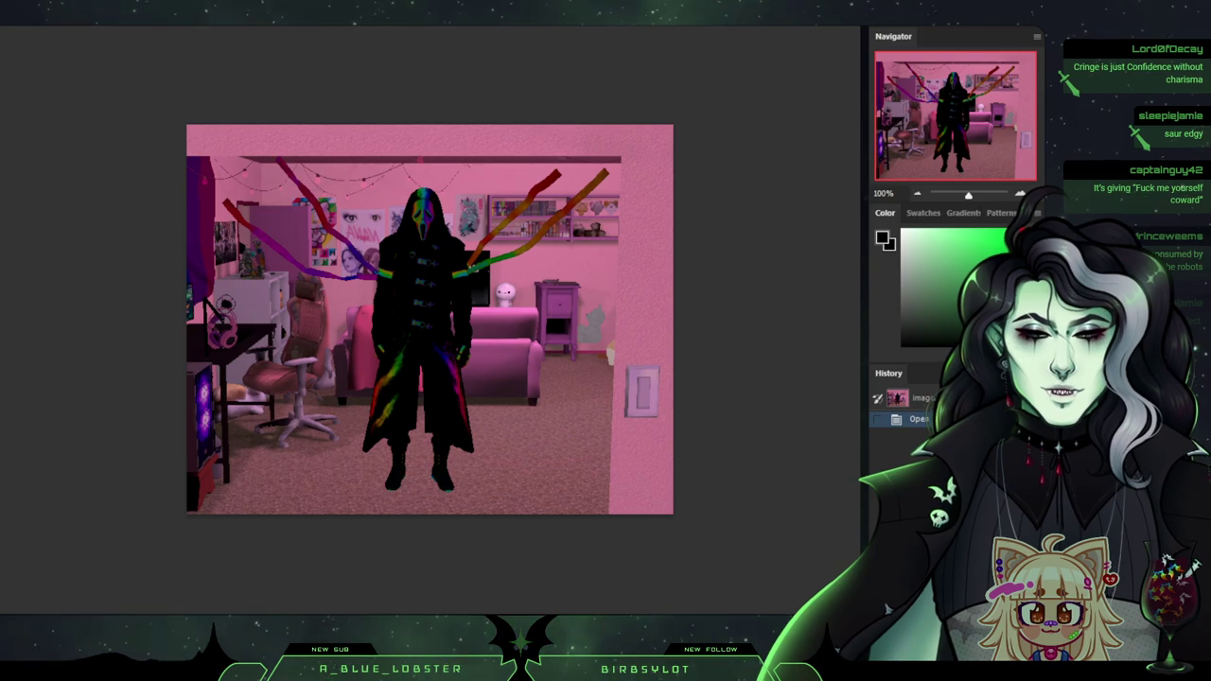
pyautogui.scroll(6, 432, 322)
pyautogui.scroll(-3, 432, 322)
pyautogui.scroll(2, 432, 321)
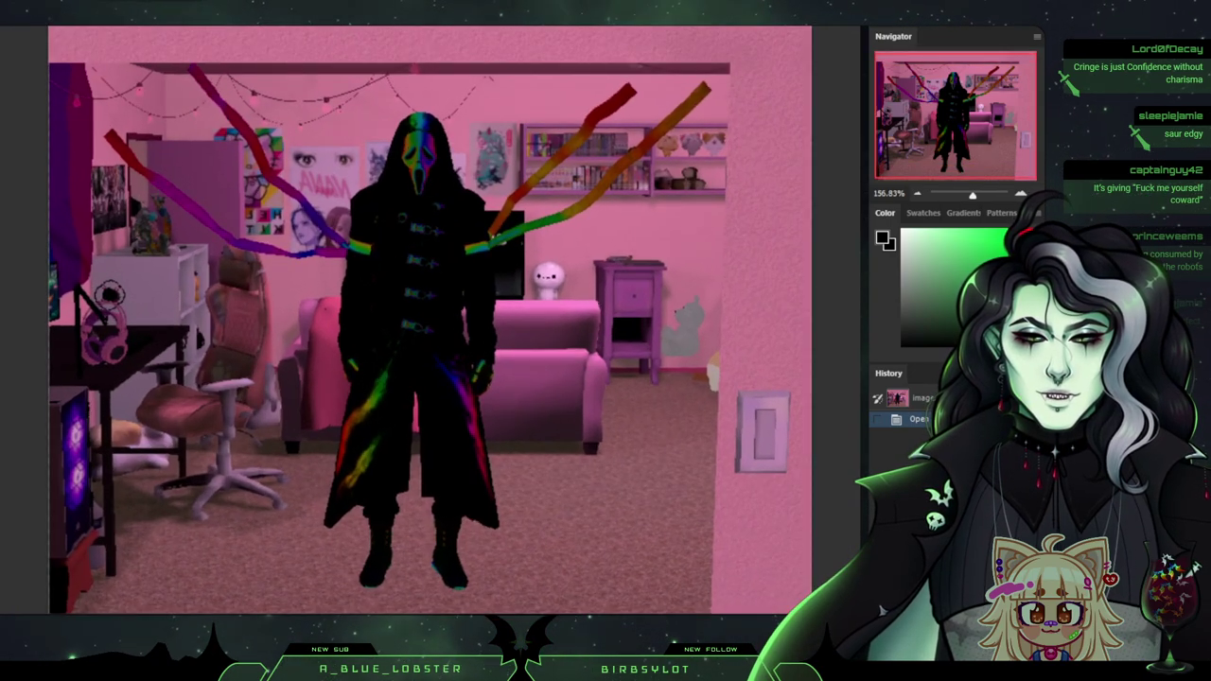
pyautogui.scroll(1, 430, 319)
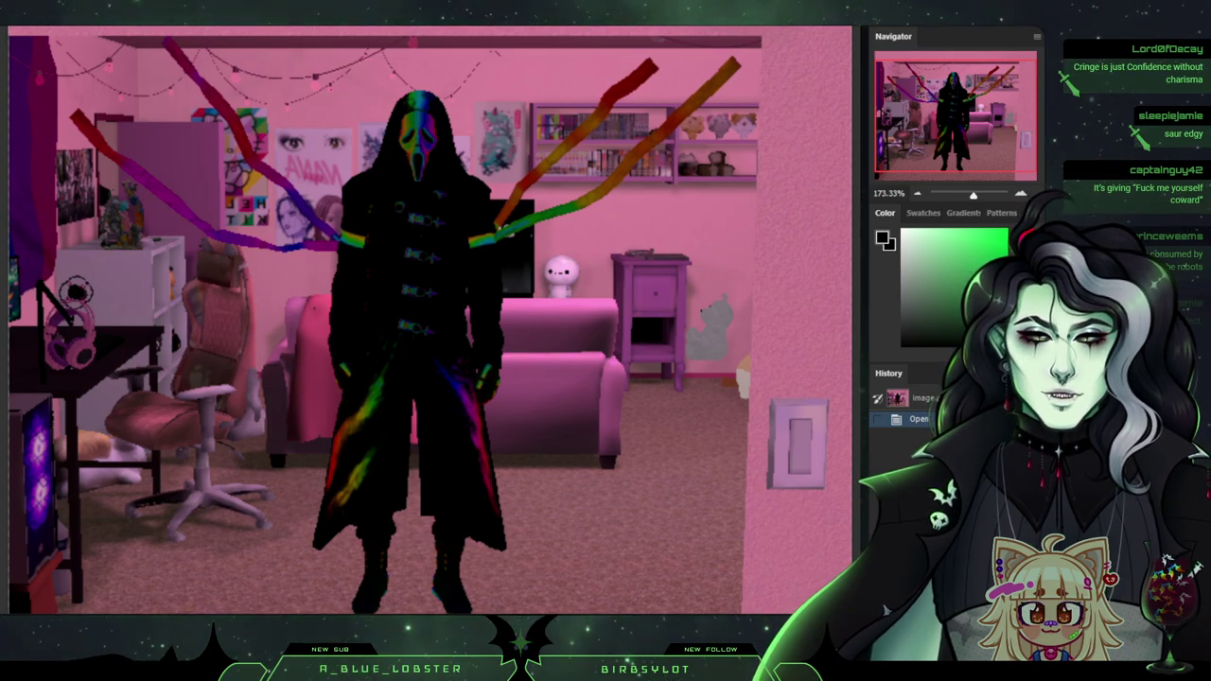
# Return to the character drawing and ink the chest opening's edge from the neck down to the round clasp.
pyautogui.moveTo(504, 229); pyautogui.dragTo(503, 250)
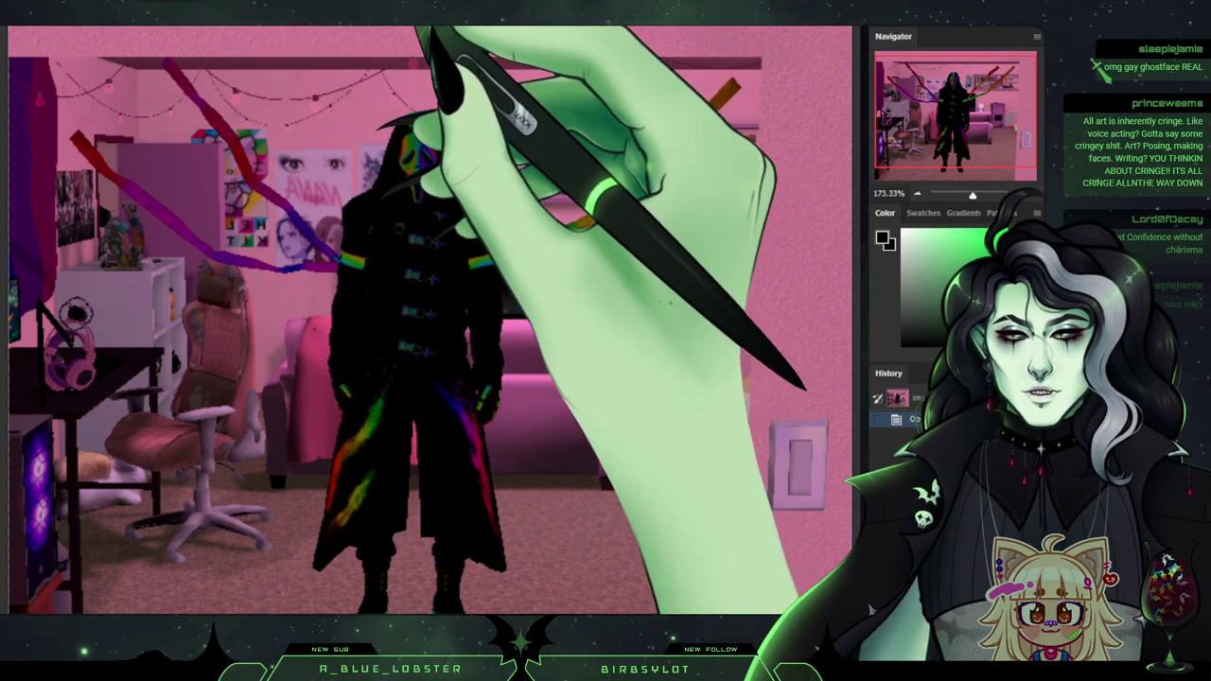
pyautogui.hotkey('ctrl', 'Tab')
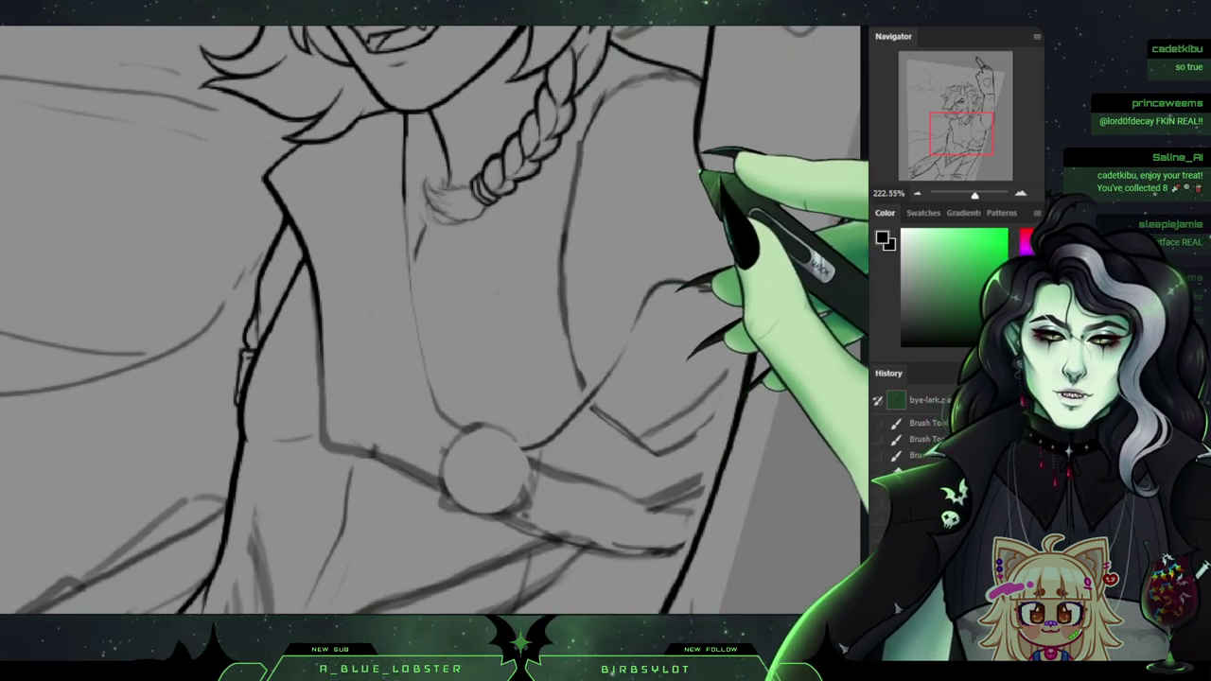
pyautogui.moveTo(430, 322); pyautogui.dragTo(326, 323)
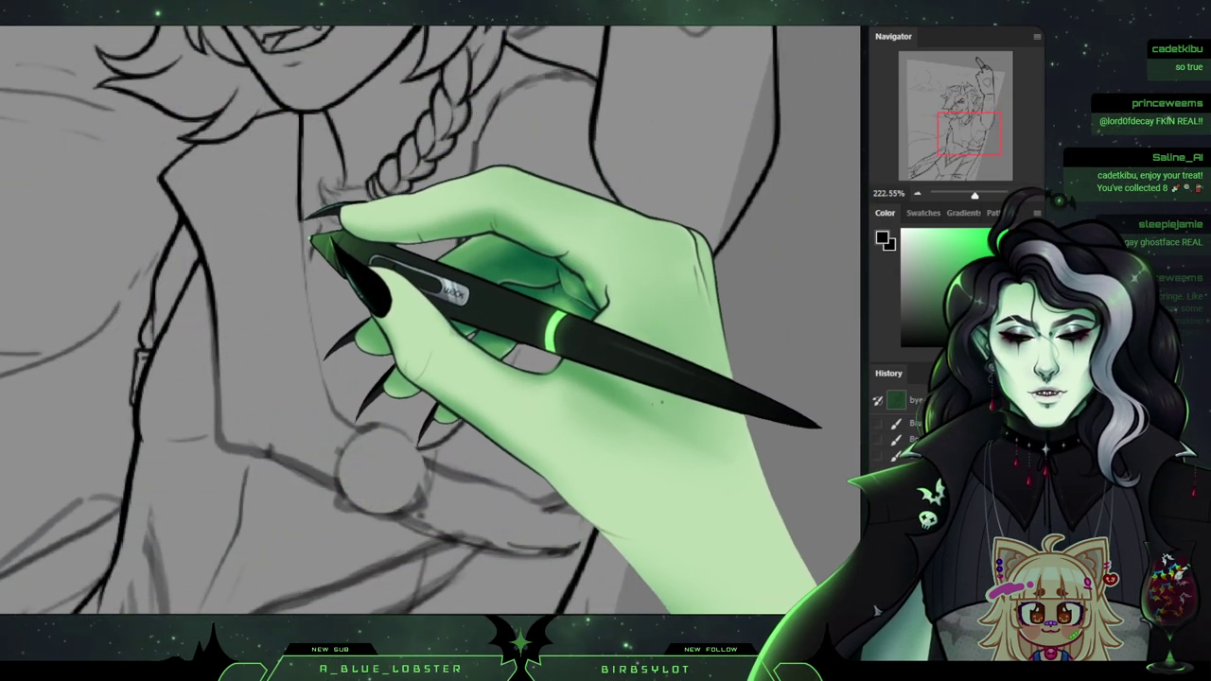
pyautogui.hotkey('ctrl', 'z')
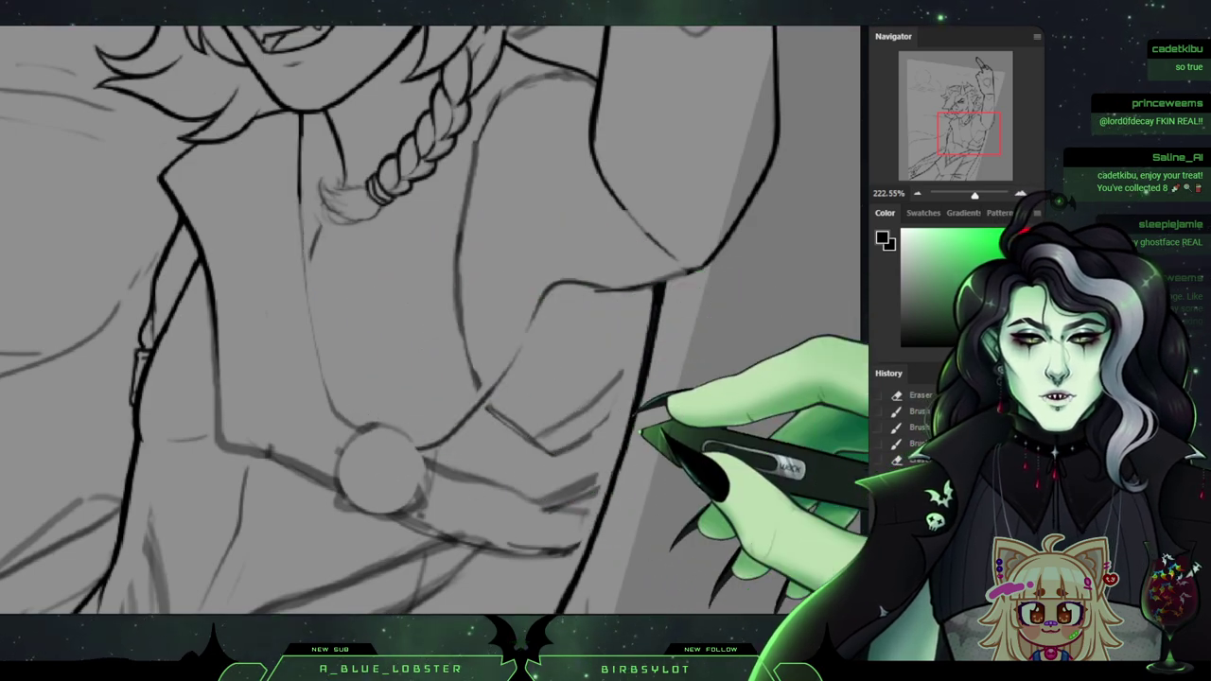
pyautogui.press('Delete')
pyautogui.hotkey('ctrl', 'z')
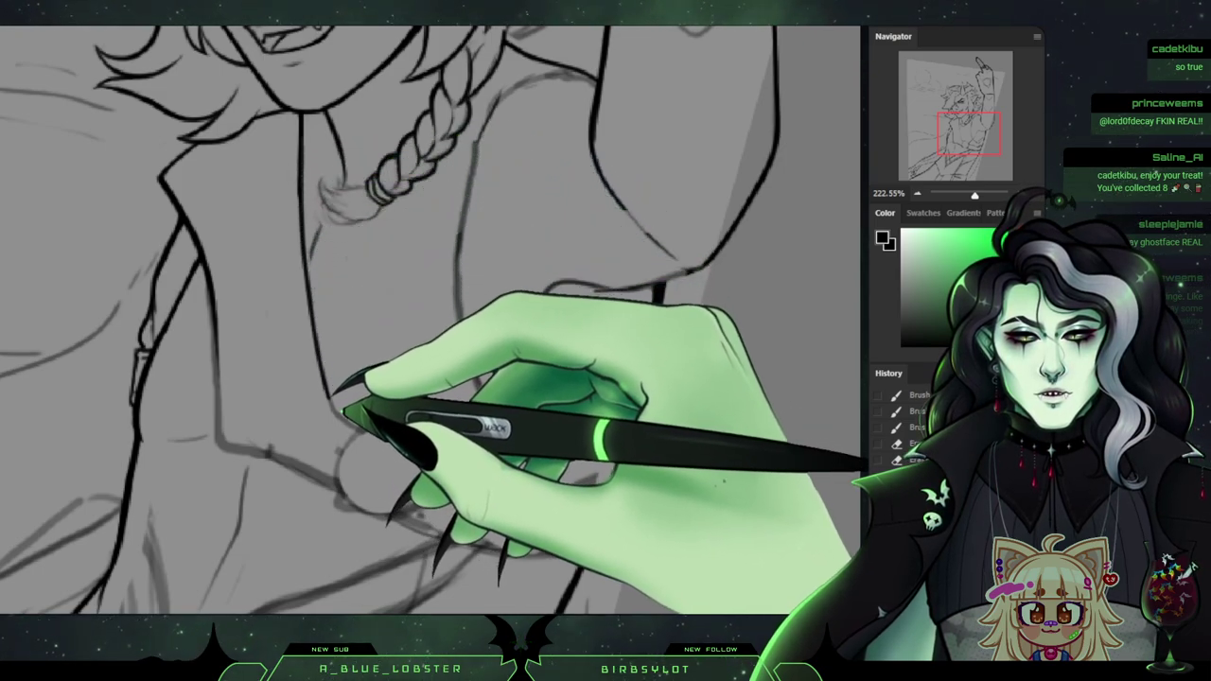
pyautogui.moveTo(369, 437); pyautogui.dragTo(386, 441)
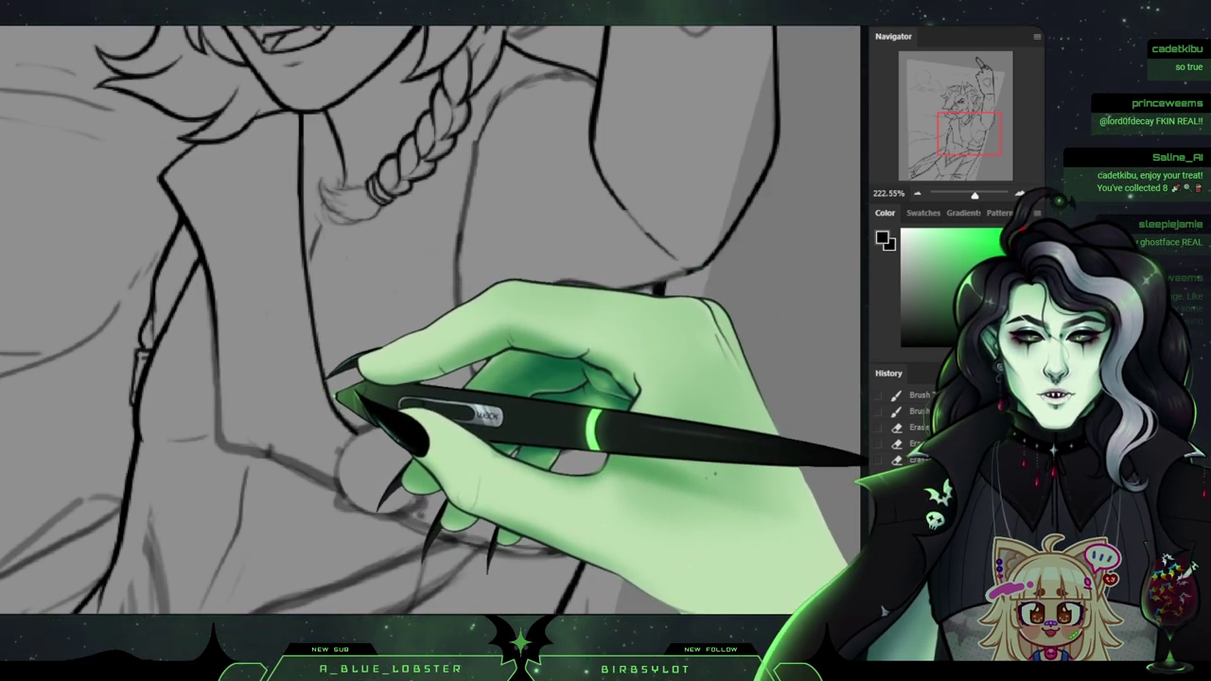
pyautogui.moveTo(351, 417); pyautogui.dragTo(373, 434)
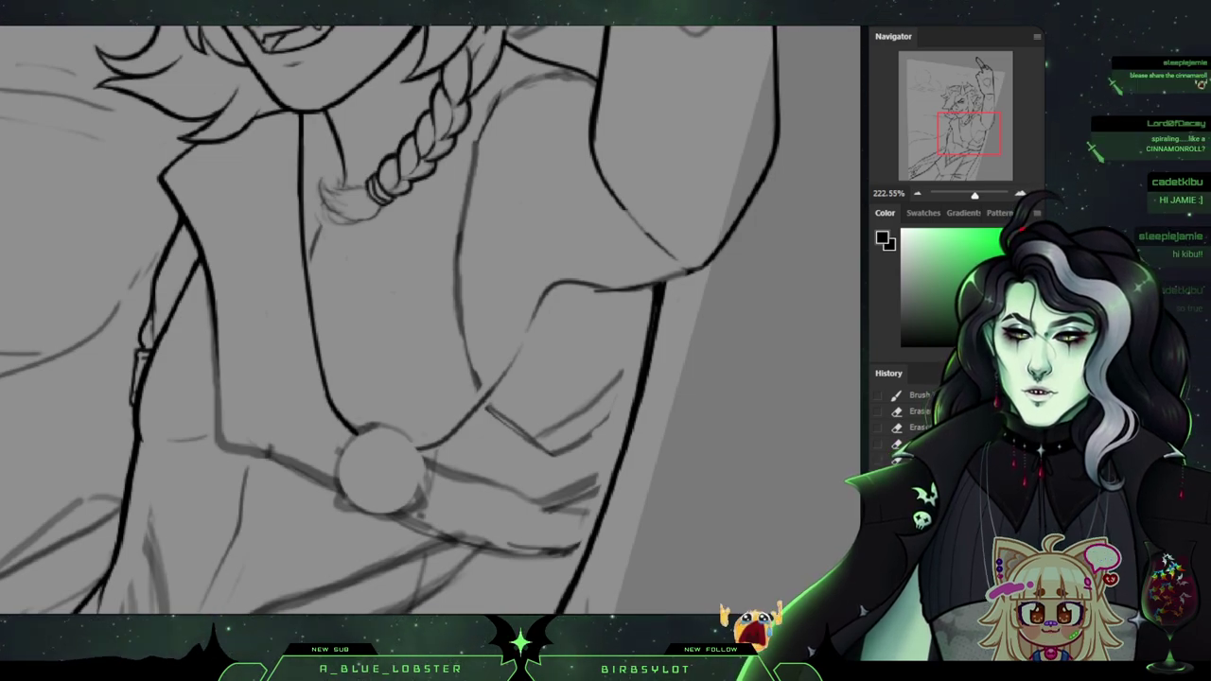
# Examine the open image of the long-haired figure in pink patterned trousers up close, from head to boots, and return to the drawing.
pyautogui.hotkey('ctrl', 'w')
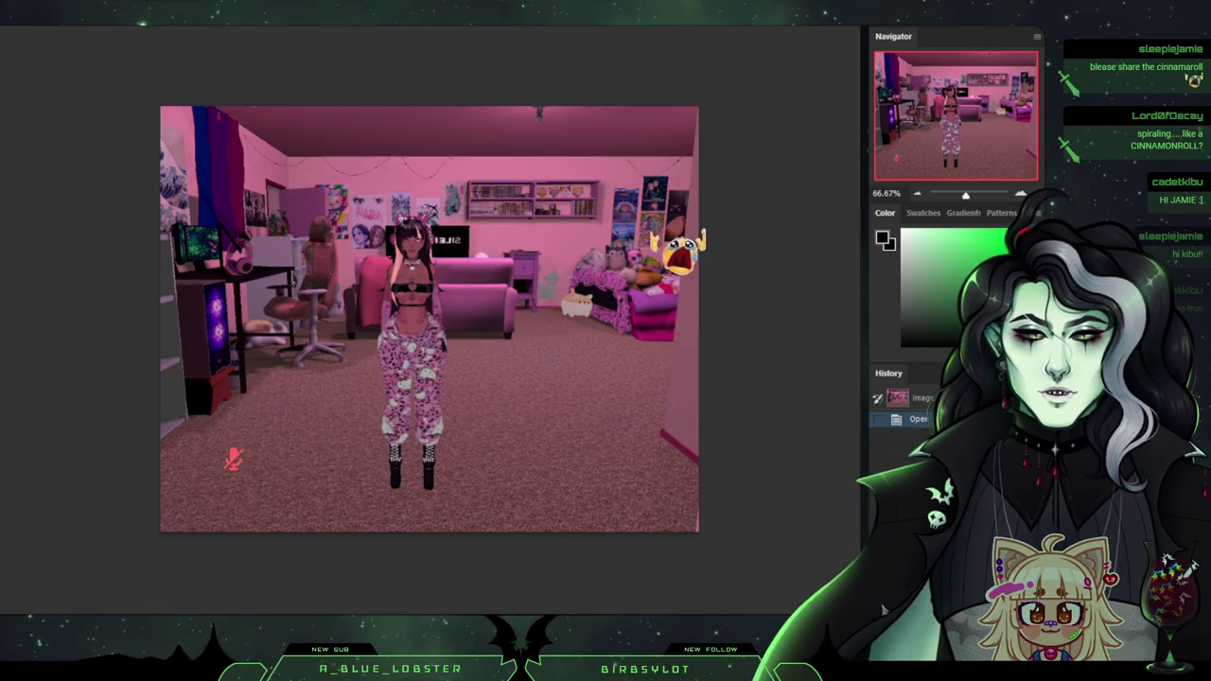
pyautogui.scroll(6, 429, 319)
pyautogui.scroll(-2, 429, 319)
pyautogui.scroll(3, 430, 319)
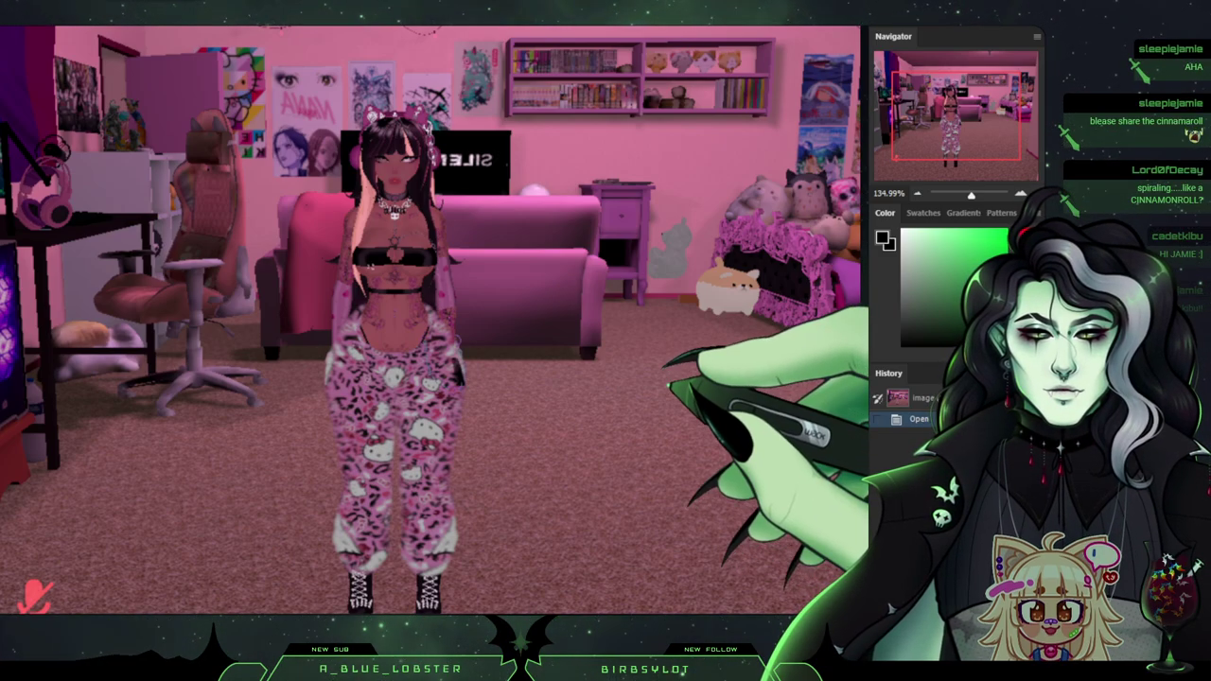
pyautogui.scroll(-3, 431, 318)
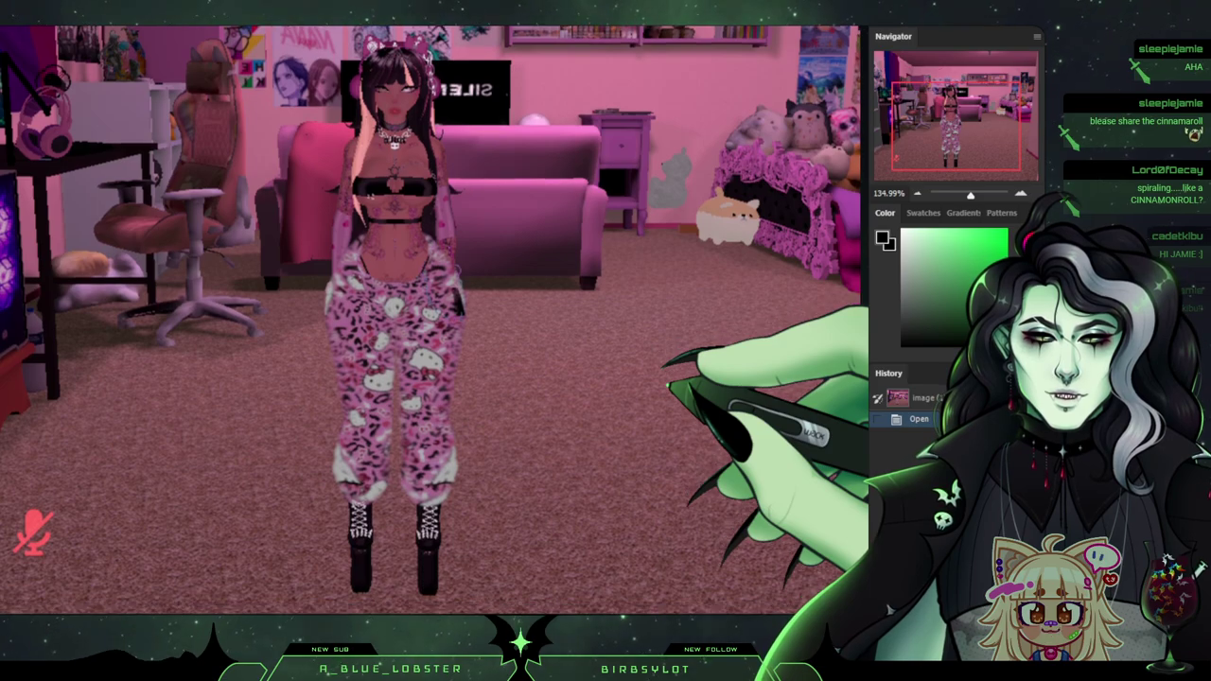
pyautogui.scroll(-3, 432, 318)
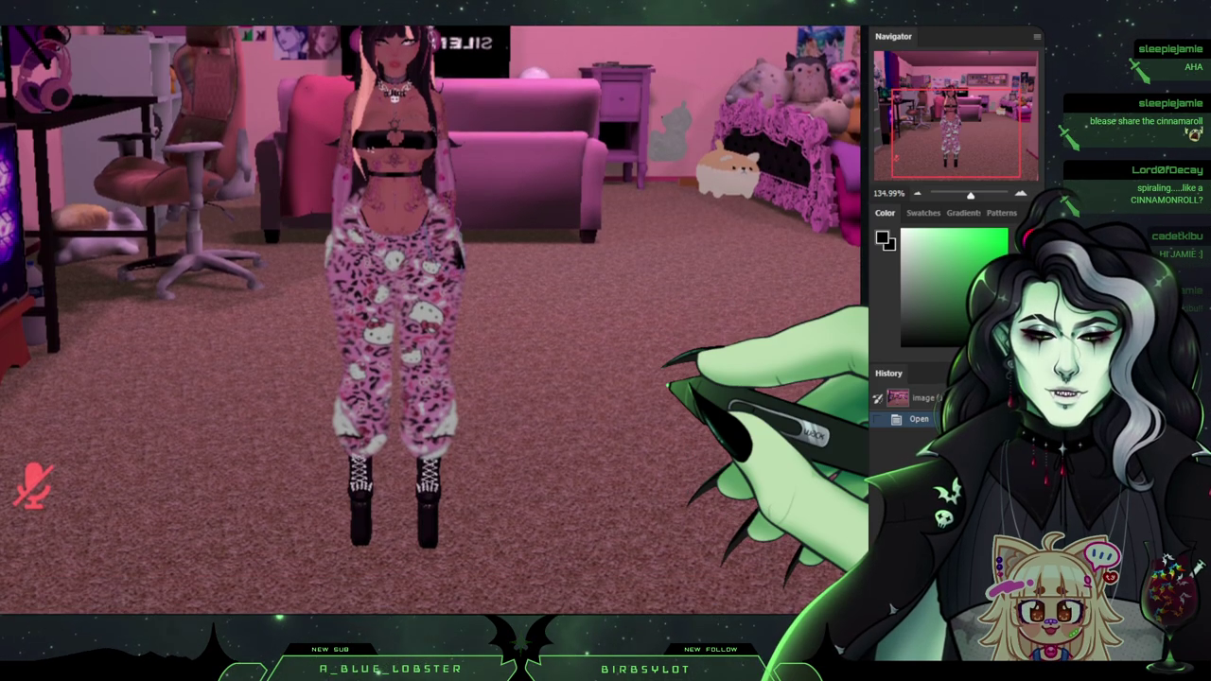
pyautogui.scroll(6, 432, 318)
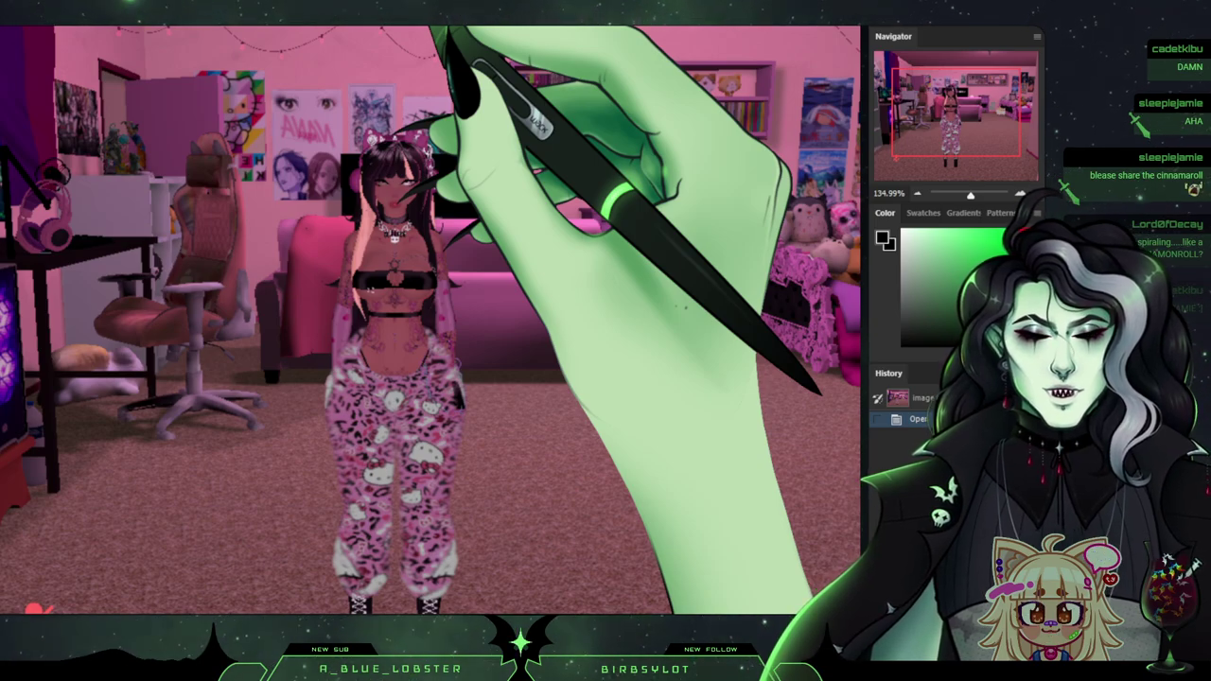
pyautogui.click(424, 13)
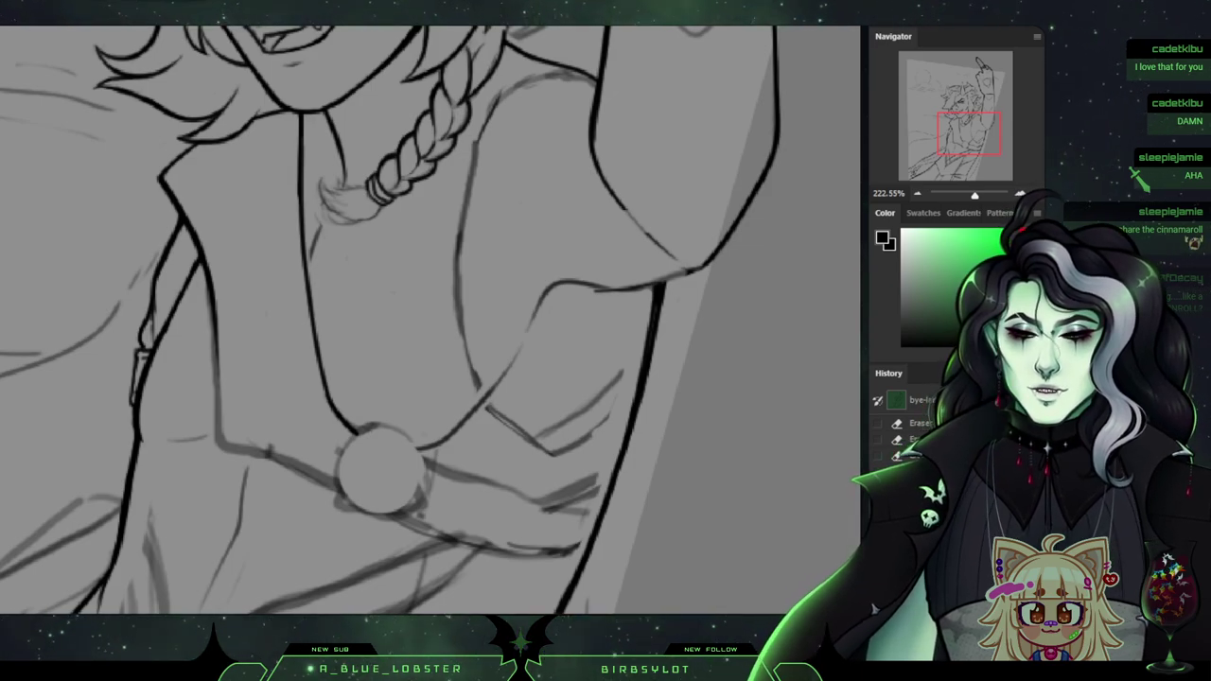
# Switch to the open image of the long-eared Cinnamoroll figure in the pink room and view it enlarged and centred.
pyautogui.hotkey('ctrl', 'Tab')
pyautogui.hotkey('ctrl', '+')
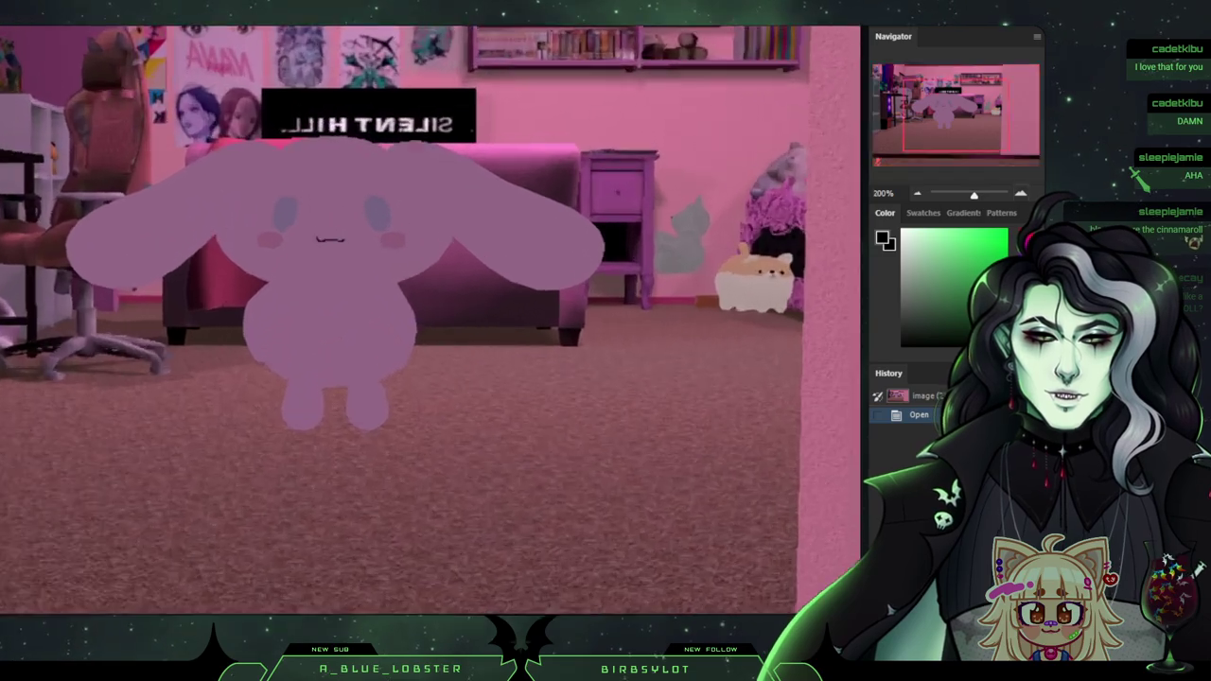
pyautogui.moveTo(430, 319); pyautogui.dragTo(530, 318)
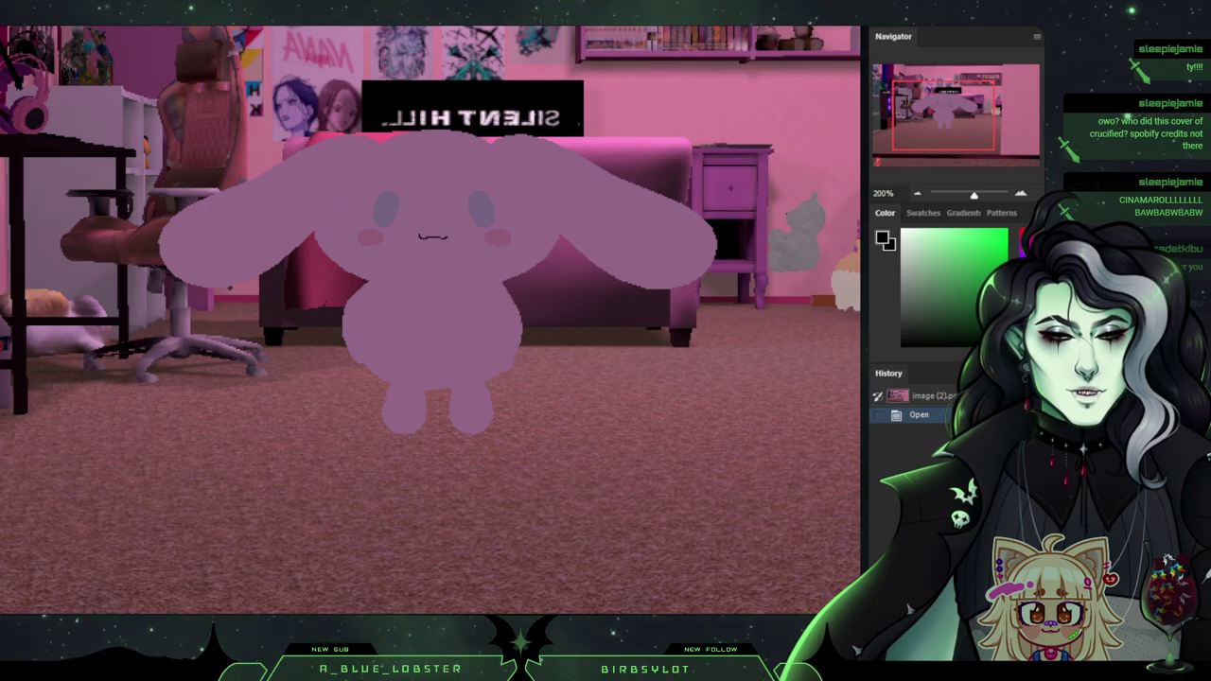
# Switch to the browser's cinnamon_sanrio Twitter page, view the standing Cinnamoroll picture below the pinned tweet enlarged and close it.
pyautogui.hotkey('alt', 'Tab')
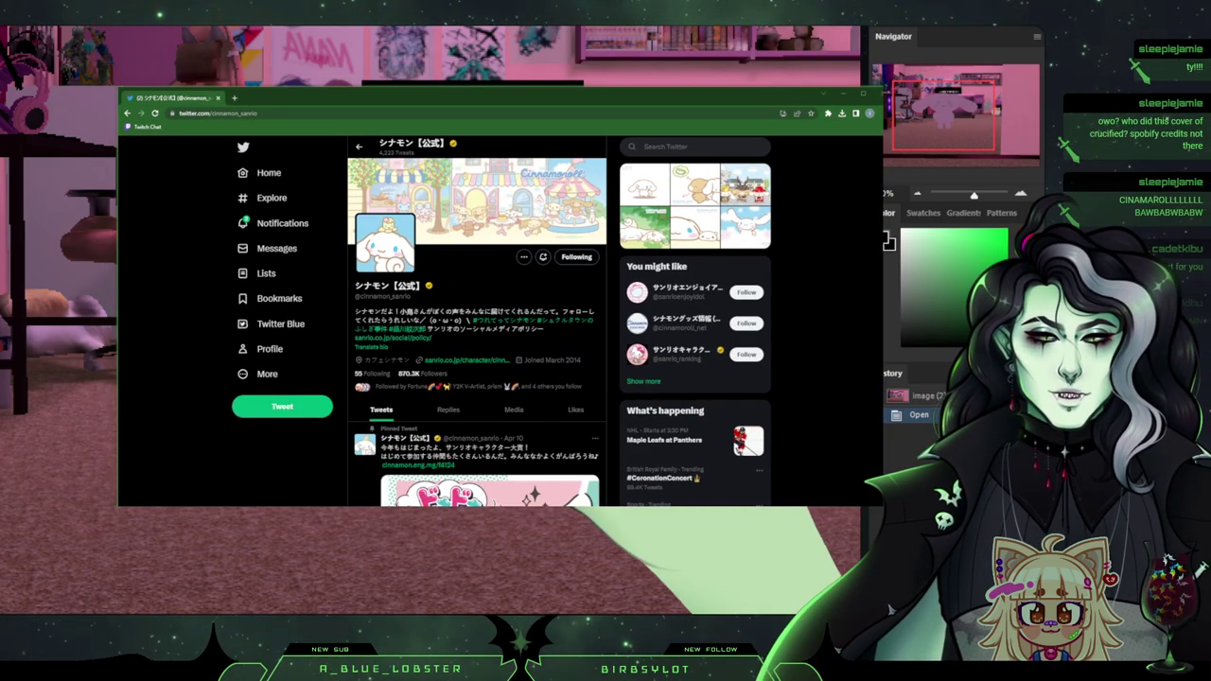
pyautogui.scroll(-3, 477, 322)
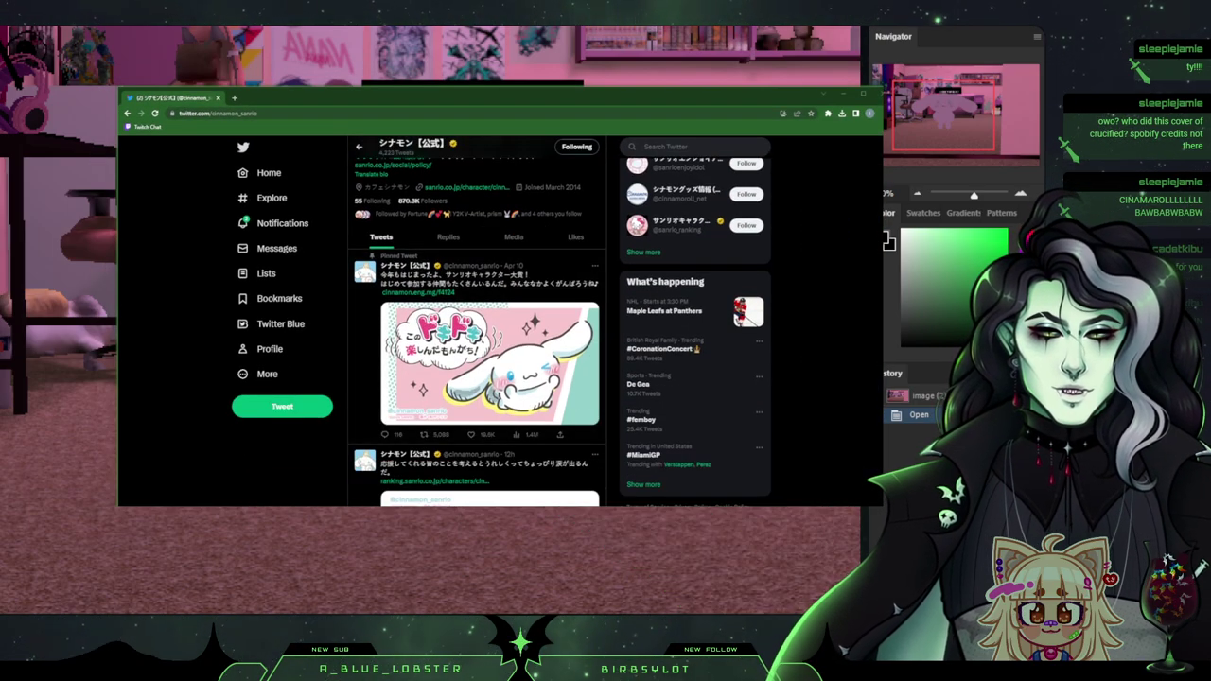
pyautogui.hotkey('ctrl', 'Tab')
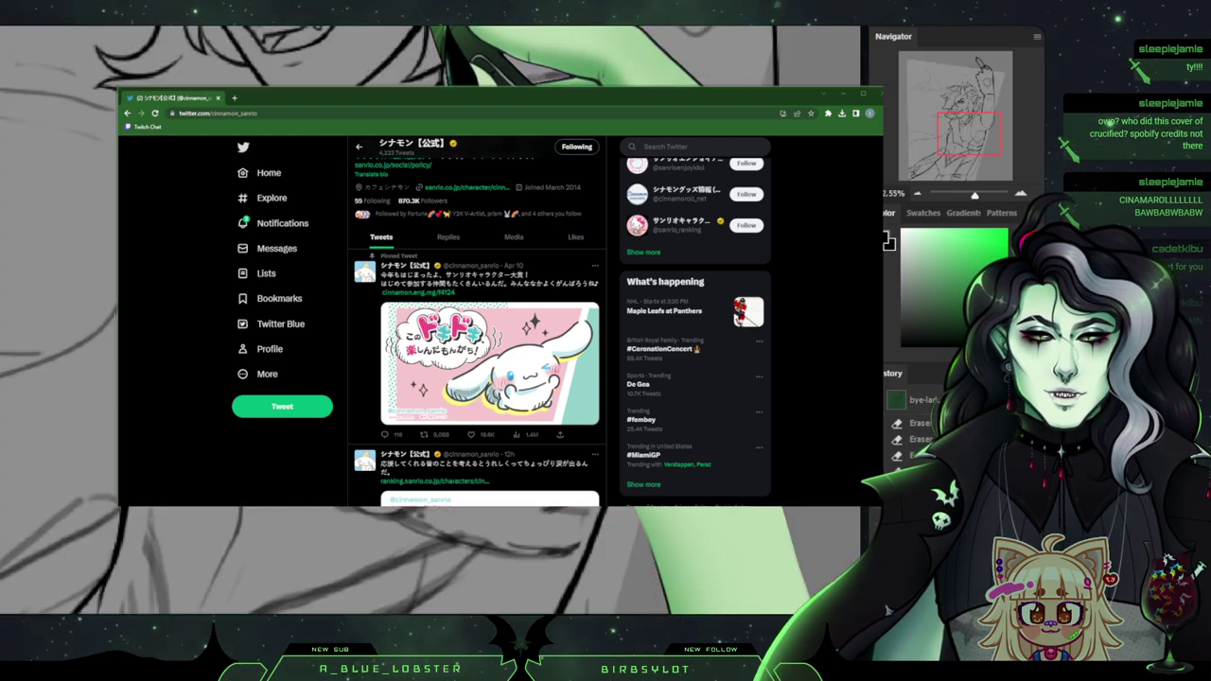
pyautogui.scroll(-3, 558, 330)
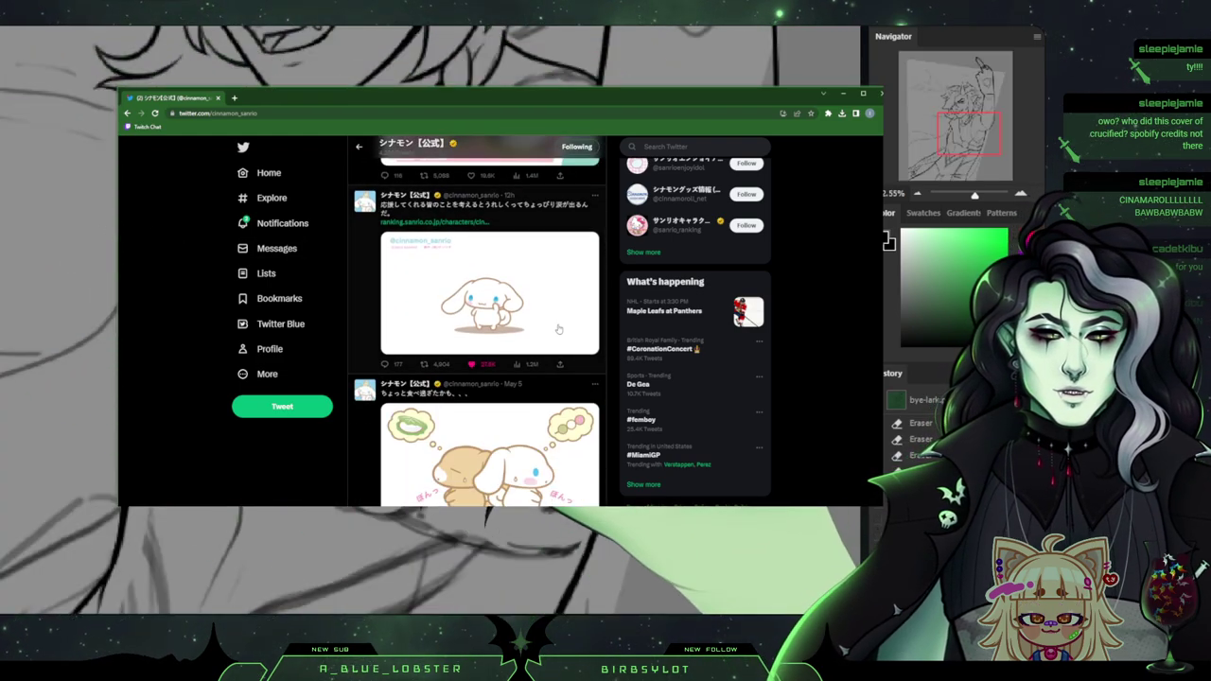
pyautogui.scroll(1, 559, 329)
pyautogui.click(559, 398)
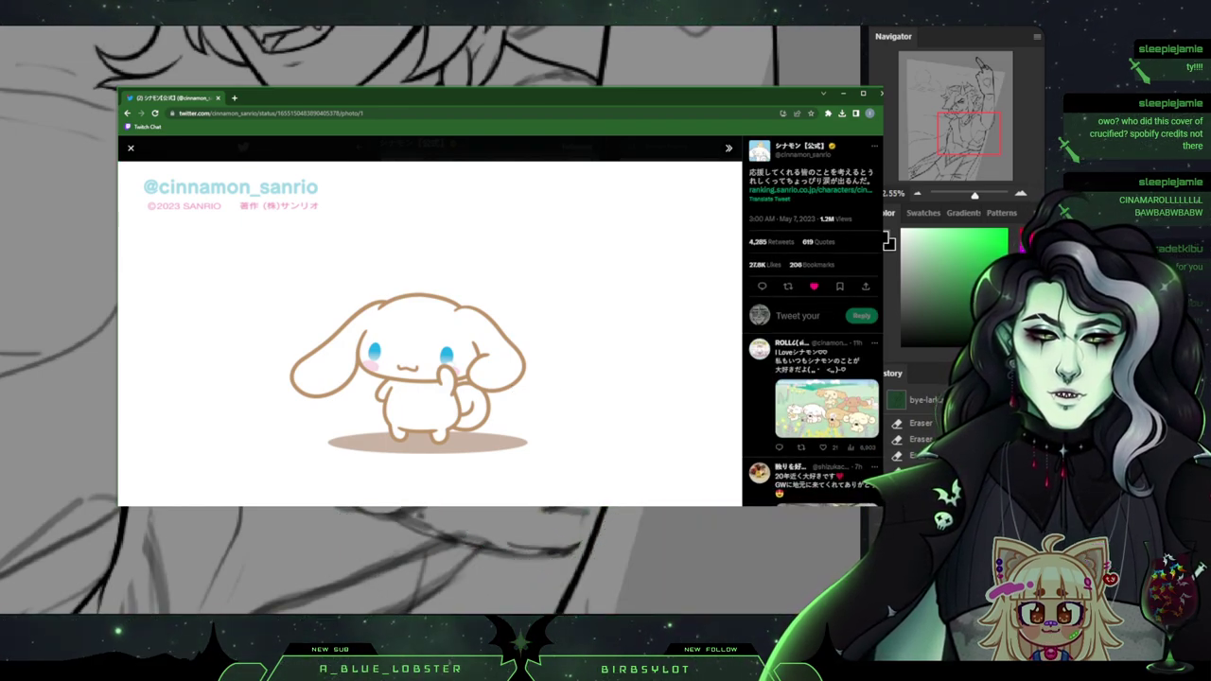
pyautogui.press('Escape')
# View the May 3 forest picture and the May 2 picture of Cinnamoroll beside a small cat enlarged, closing each one.
pyautogui.scroll(-5, 470, 471)
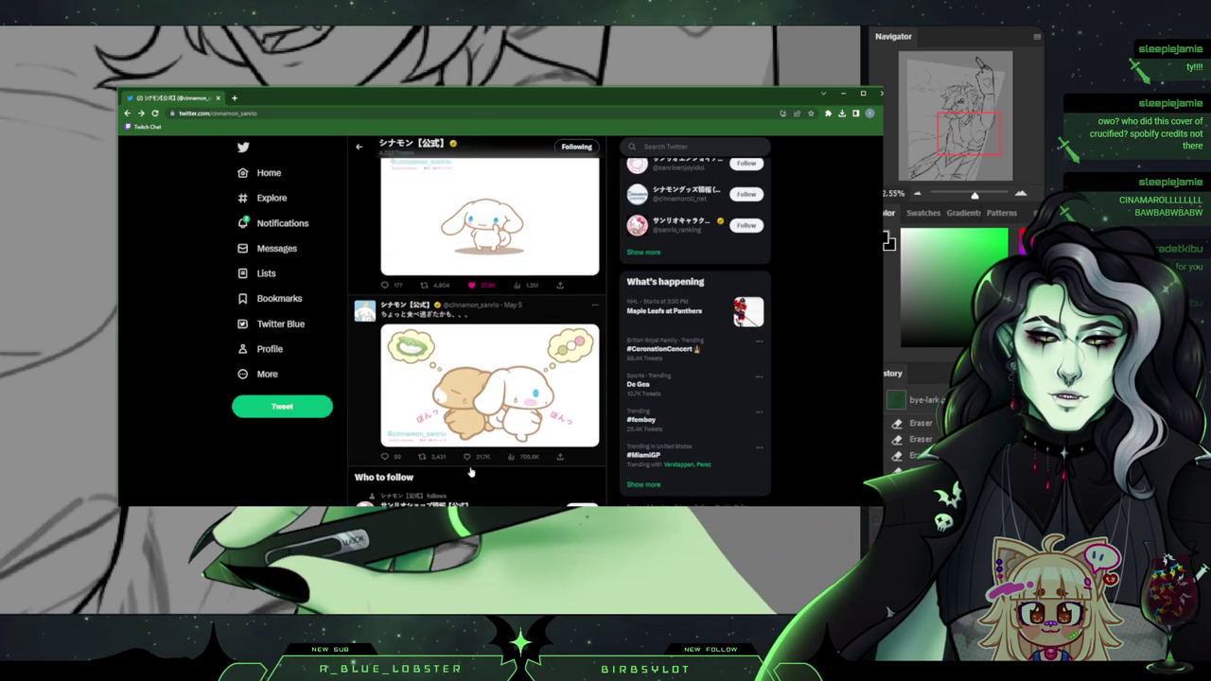
pyautogui.scroll(-8, 470, 471)
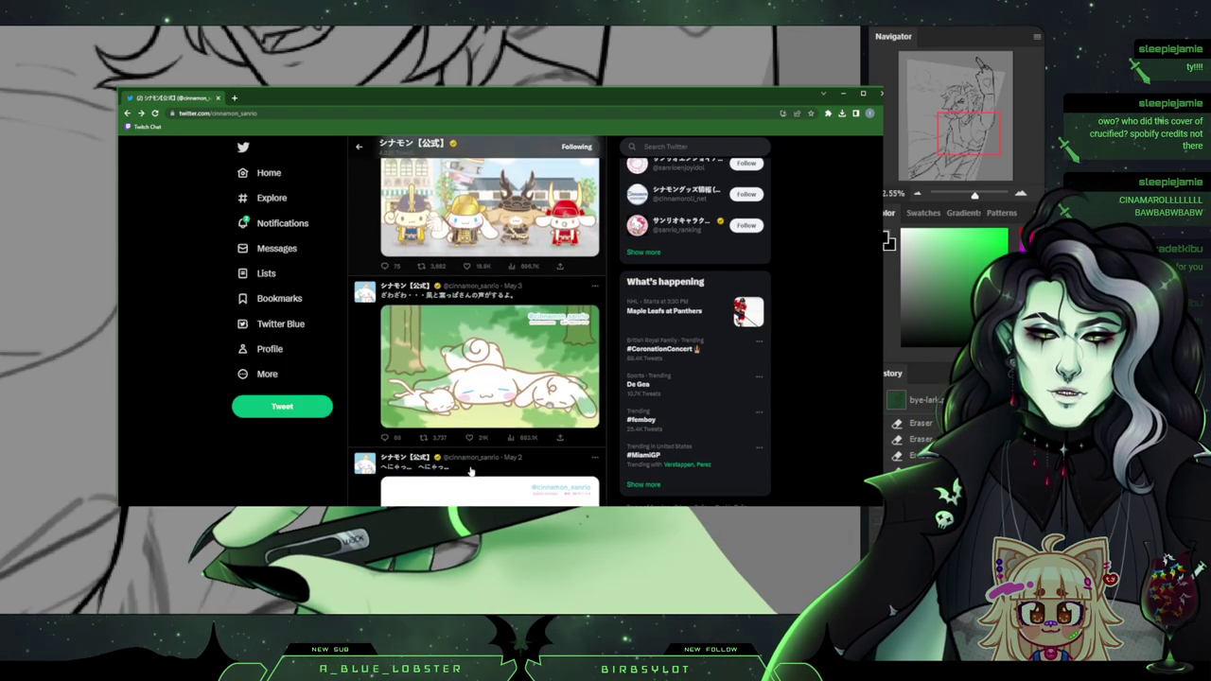
pyautogui.click(479, 364)
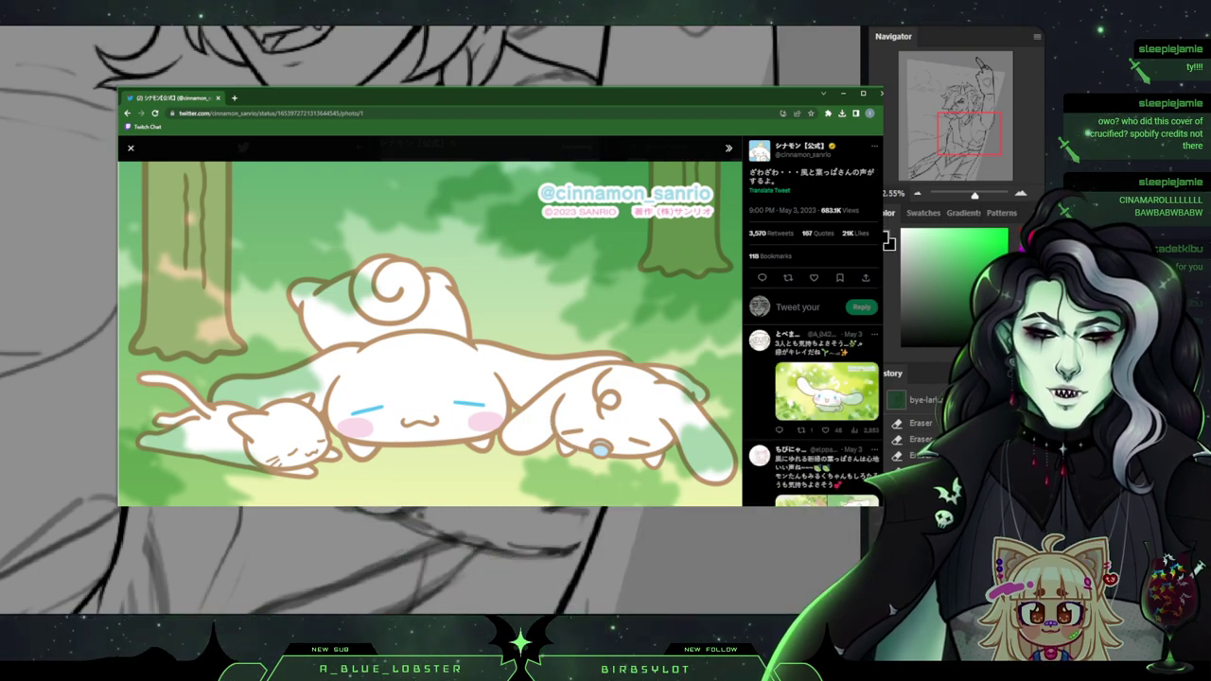
pyautogui.press('Escape')
pyautogui.scroll(-2, 573, 502)
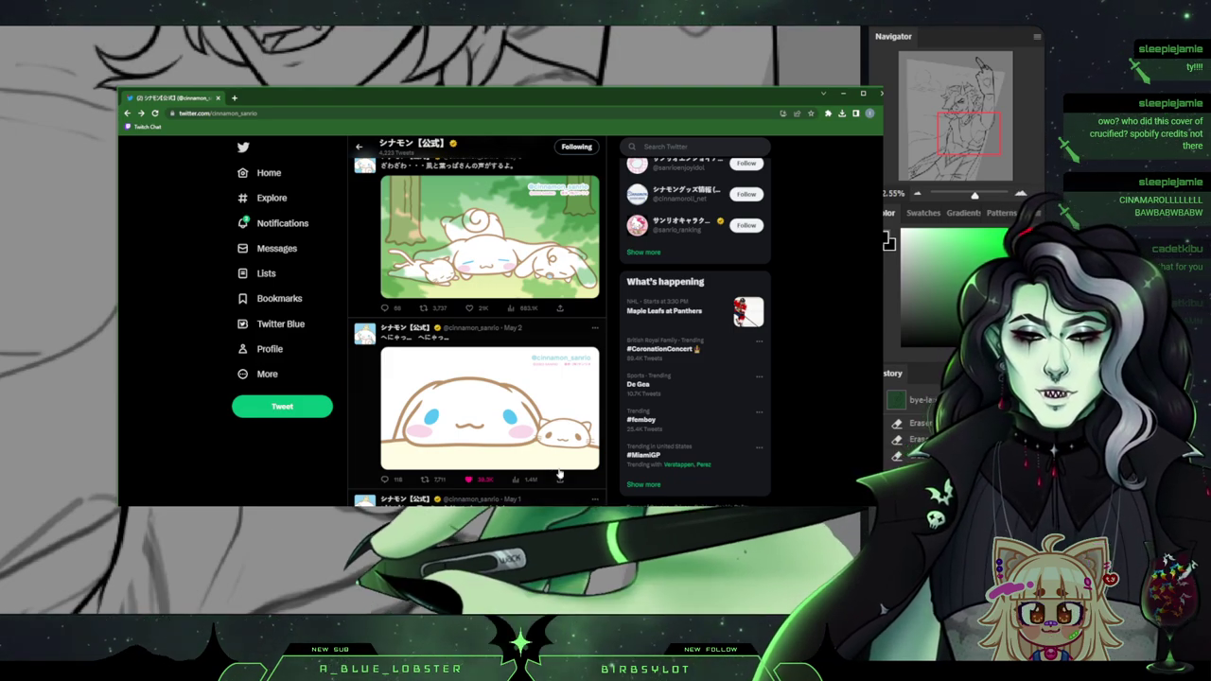
pyautogui.scroll(-2, 541, 447)
pyautogui.scroll(2, 542, 446)
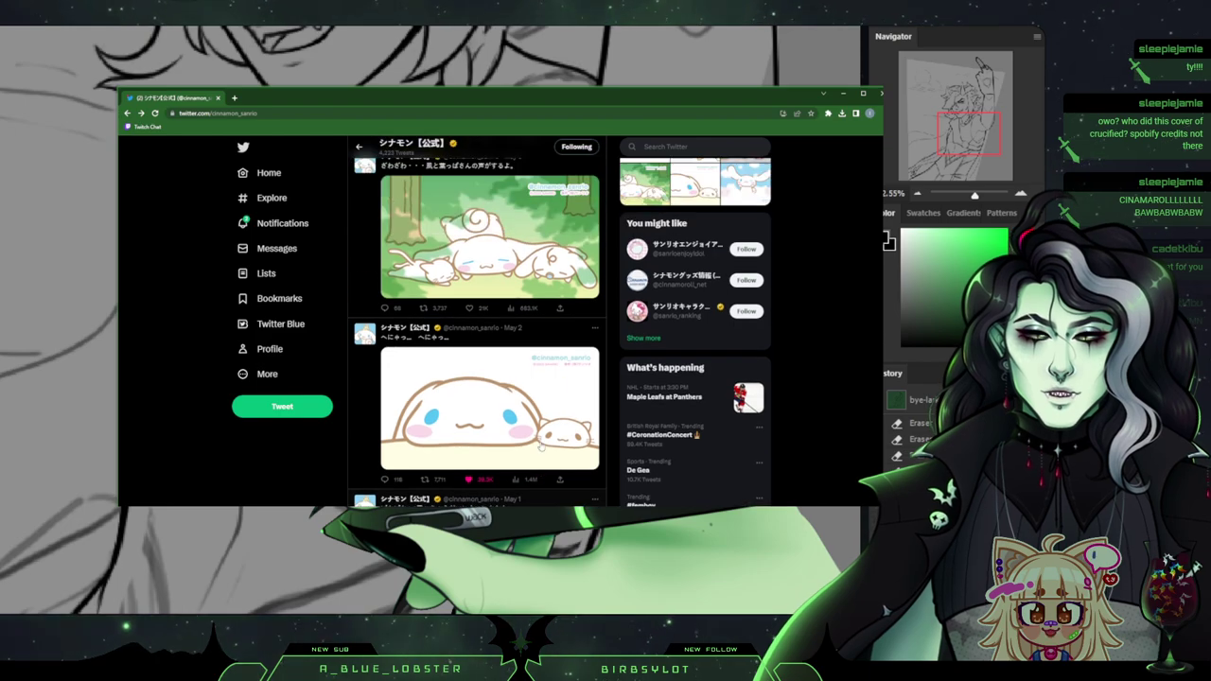
pyautogui.click(541, 446)
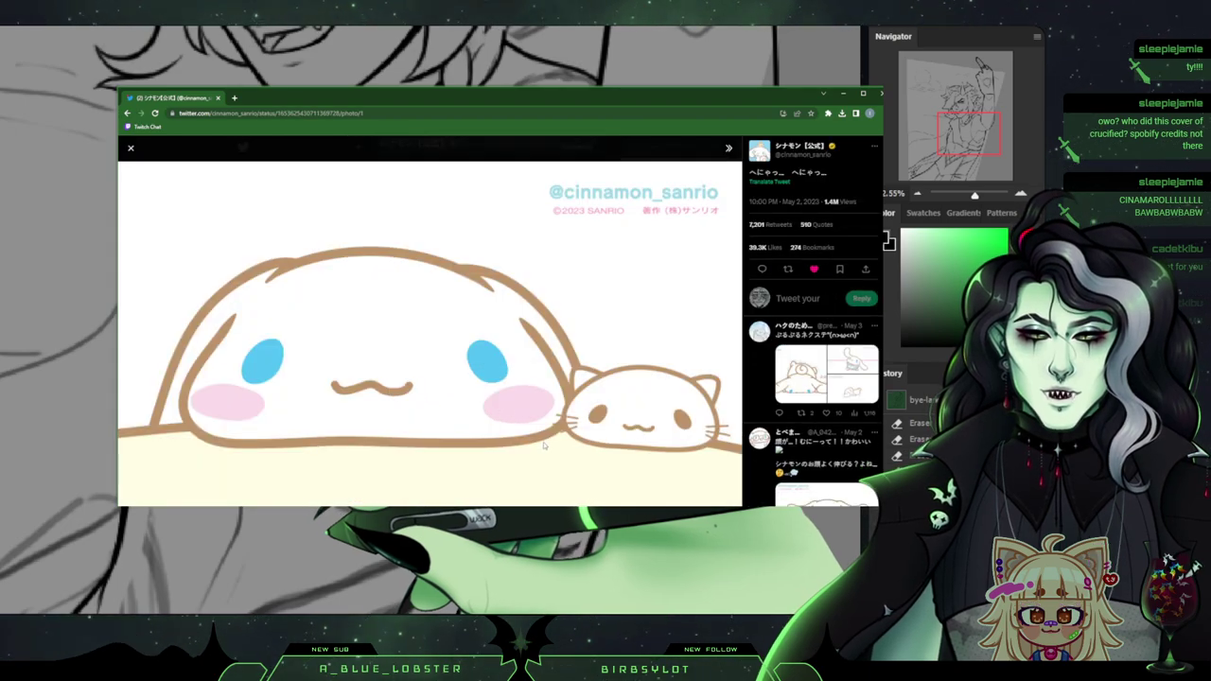
pyautogui.press('Escape')
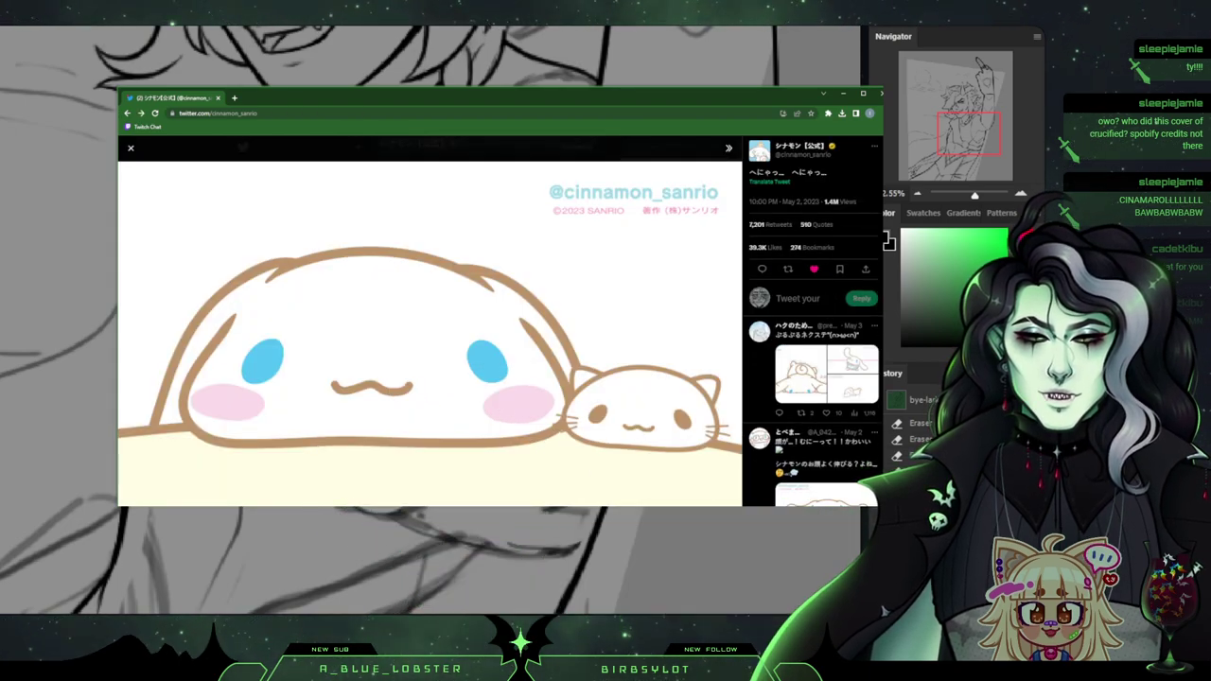
# Browse the older tweets down to April 27, view the Cinnamoroll suitcase picture enlarged and close it.
pyautogui.scroll(-3, 477, 321)
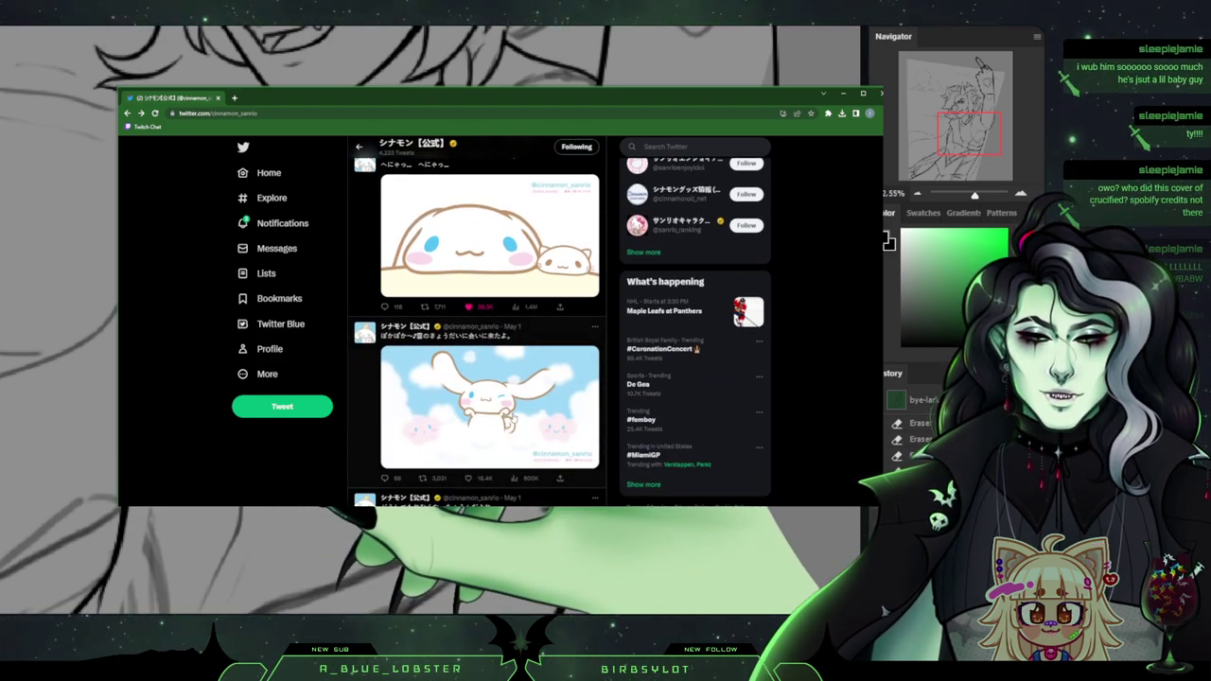
pyautogui.scroll(-1, 506, 416)
pyautogui.scroll(-3, 507, 416)
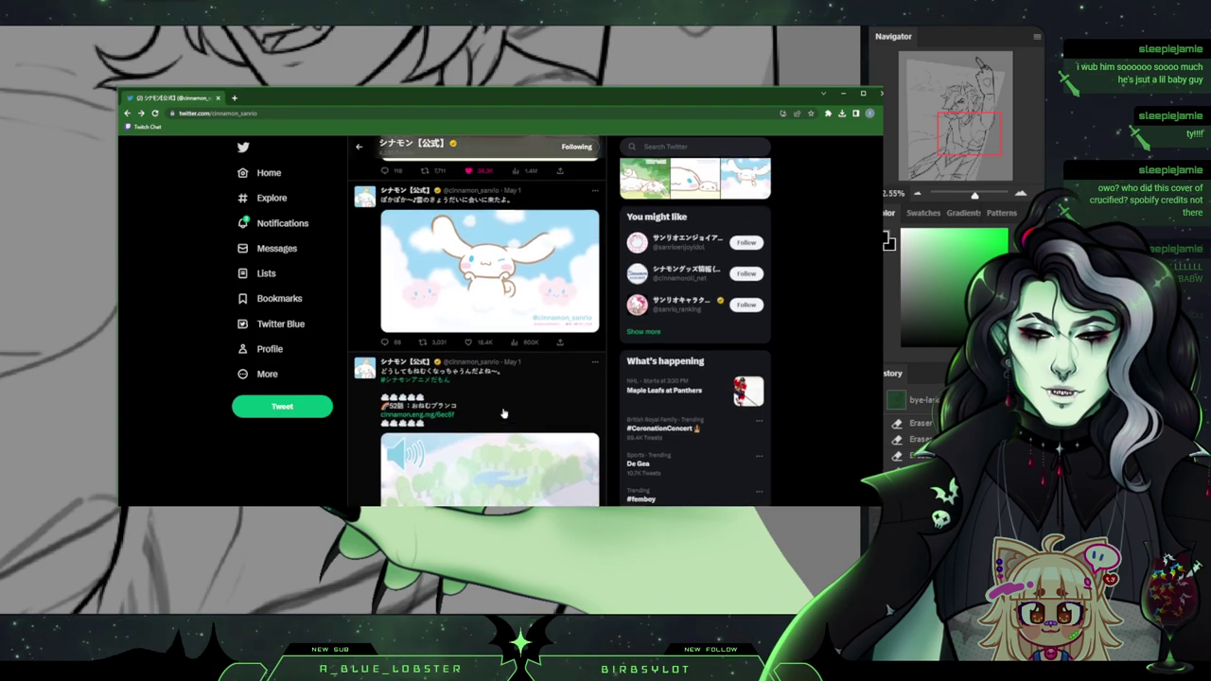
pyautogui.scroll(-6, 504, 413)
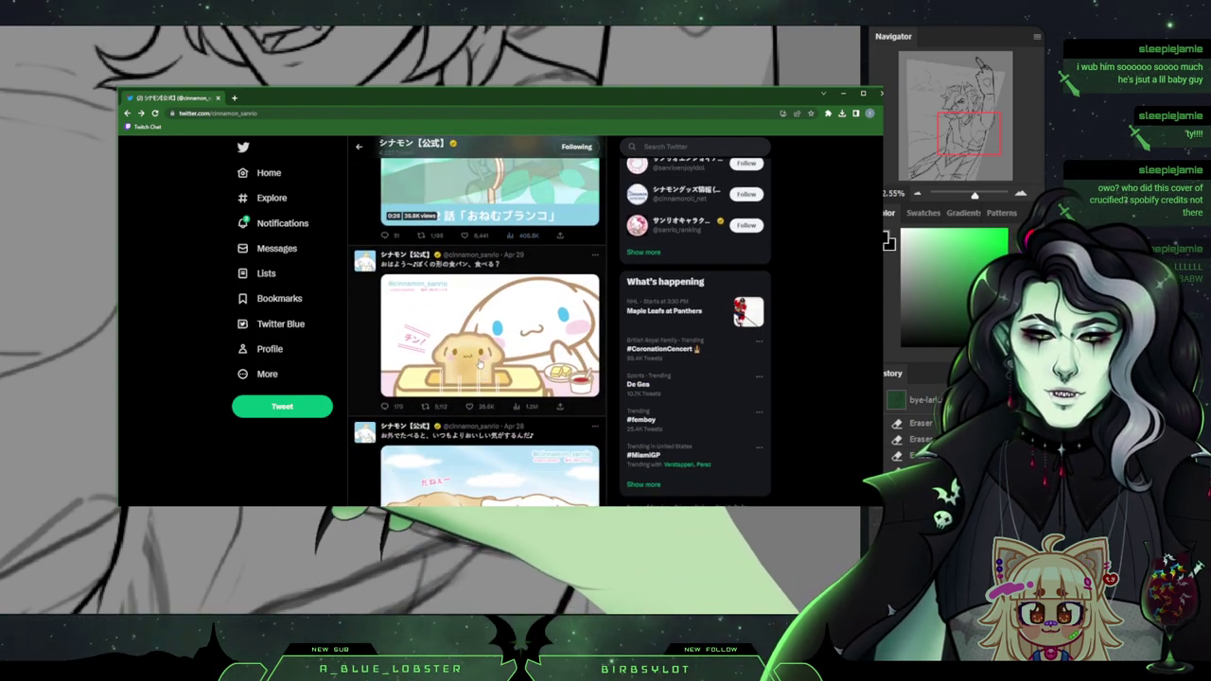
pyautogui.scroll(-1, 477, 363)
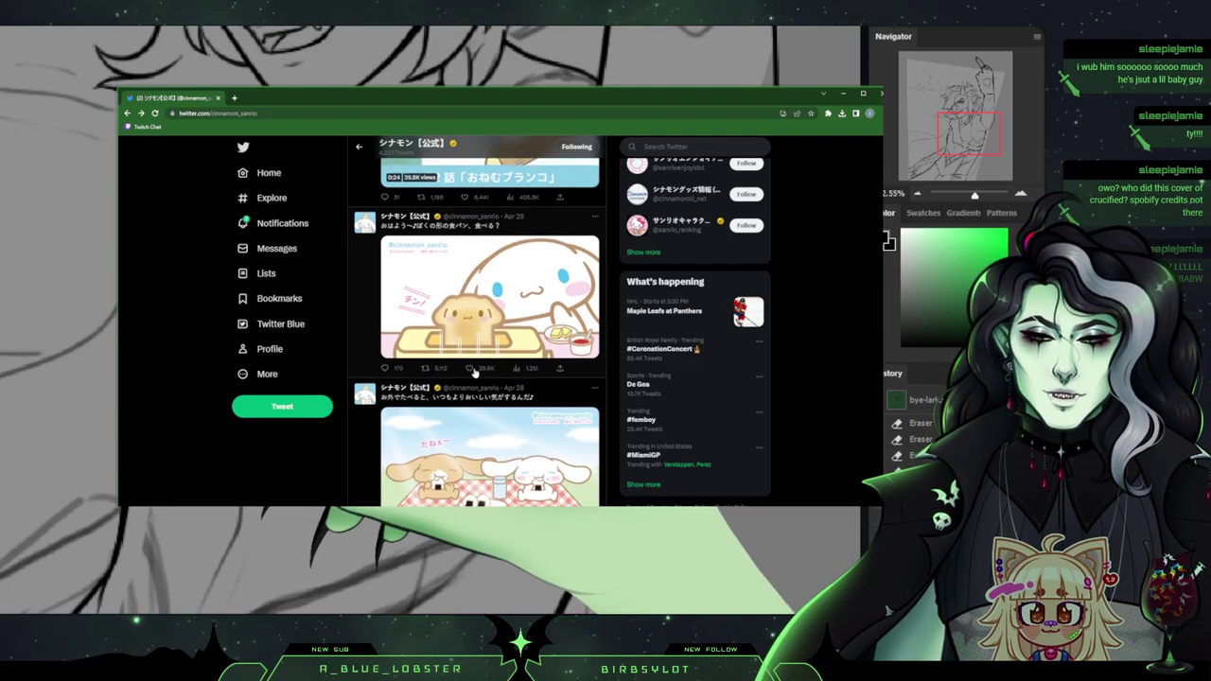
pyautogui.scroll(-10, 475, 373)
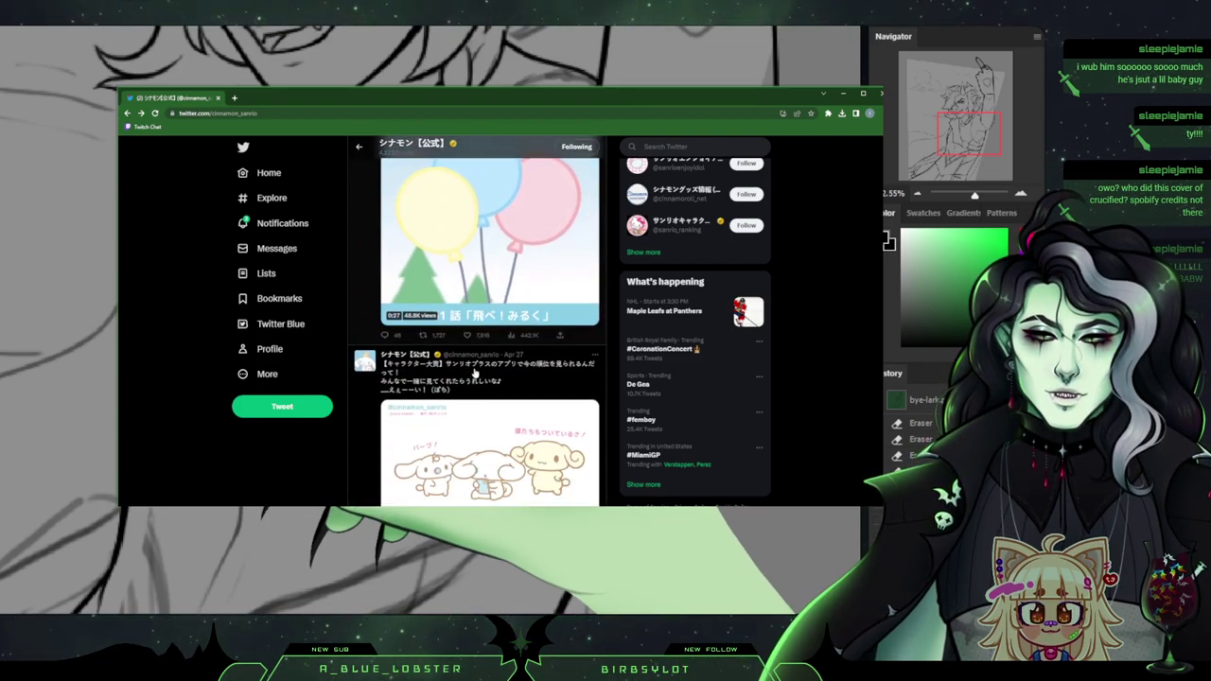
pyautogui.scroll(-3, 475, 373)
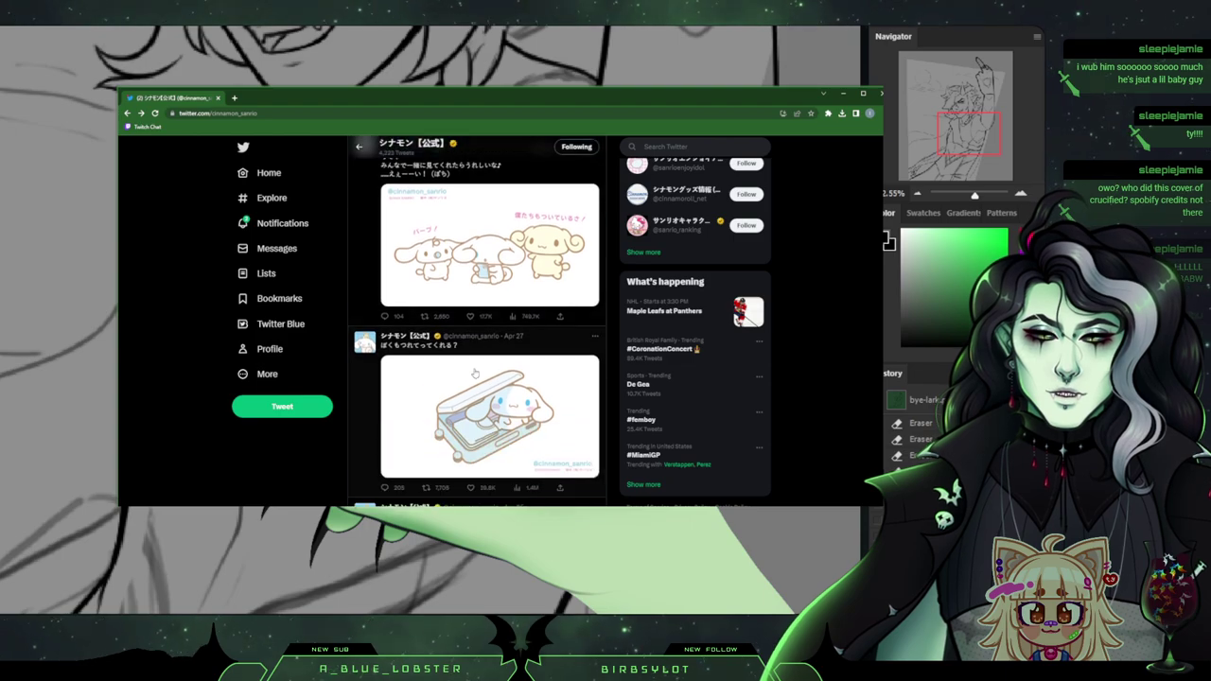
pyautogui.click(478, 397)
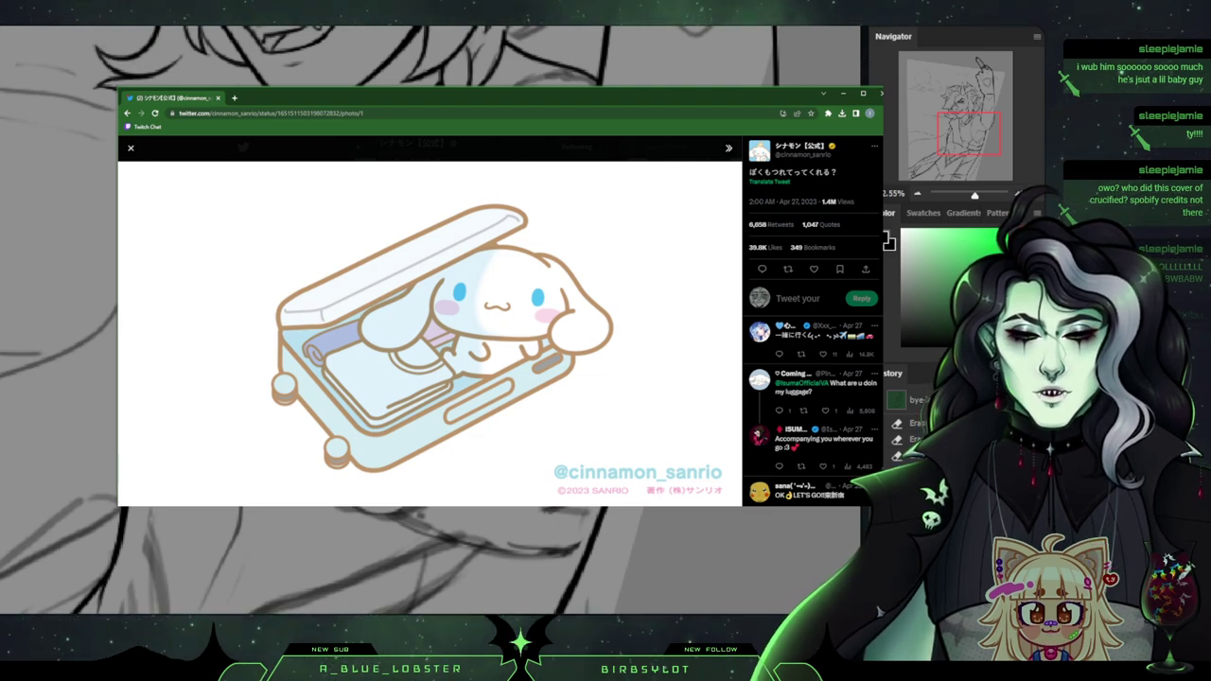
pyautogui.press('Escape')
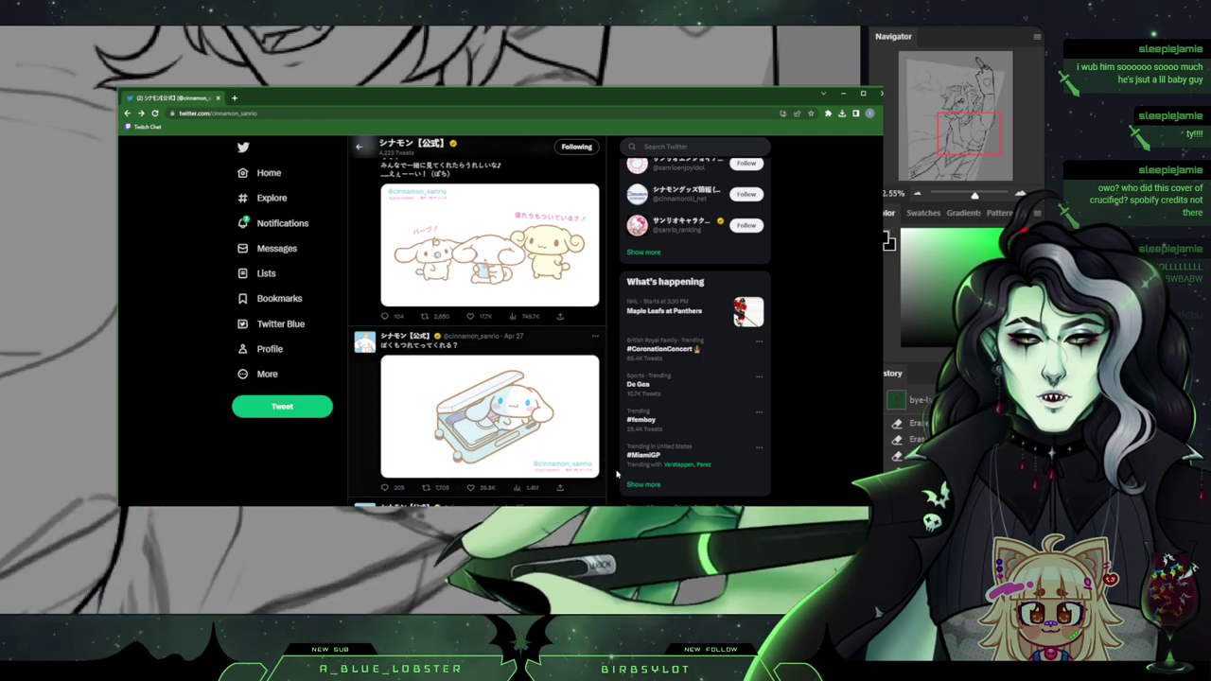
# Browse the older tweets down to April 25, view the picture of Cinnamoroll beside a candle enlarged and close it.
pyautogui.scroll(-2, 669, 463)
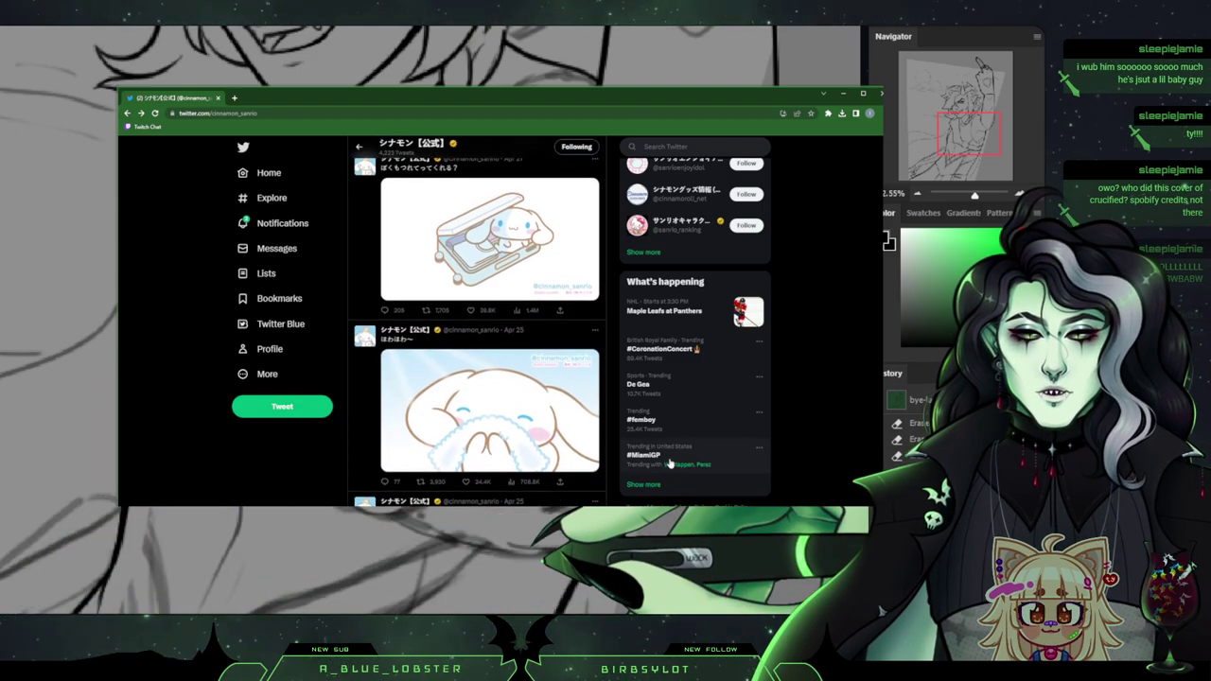
pyautogui.scroll(-1, 669, 462)
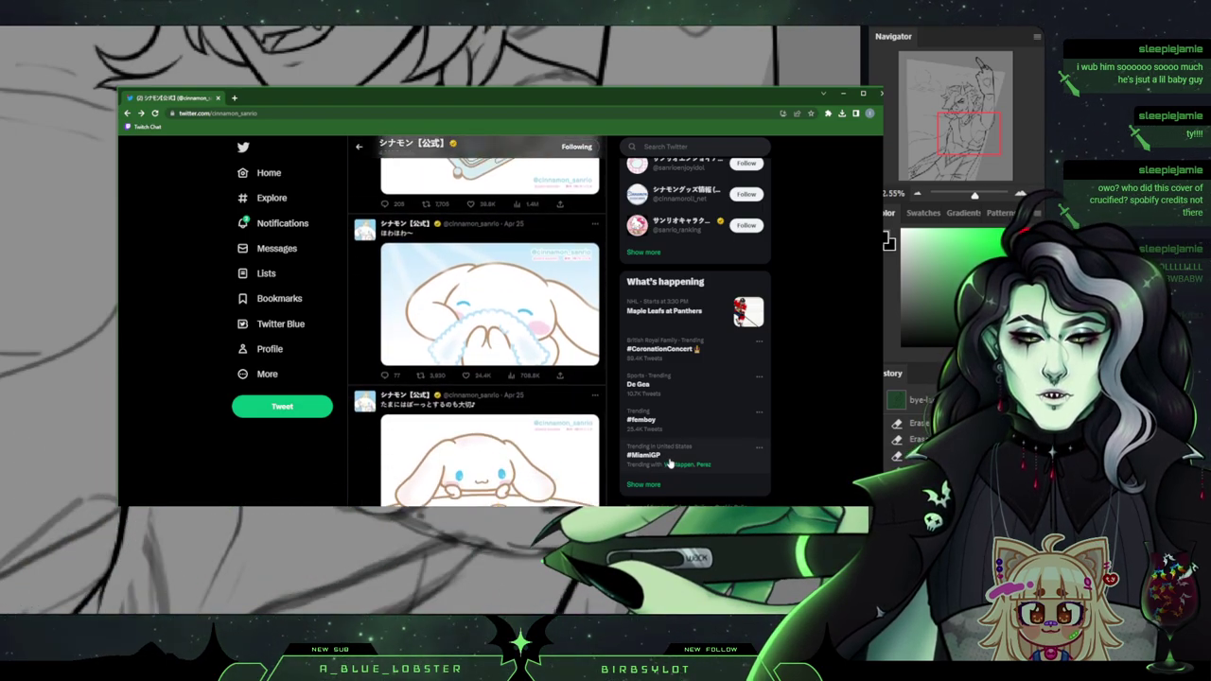
pyautogui.click(533, 451)
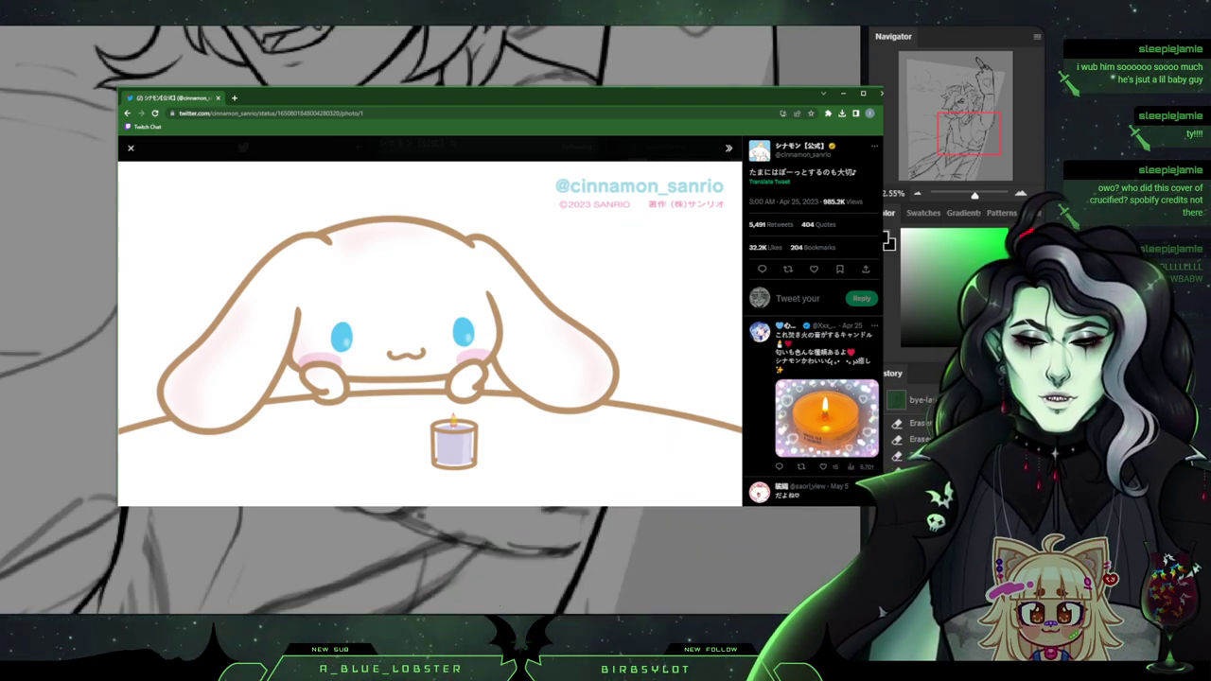
pyautogui.press('Escape')
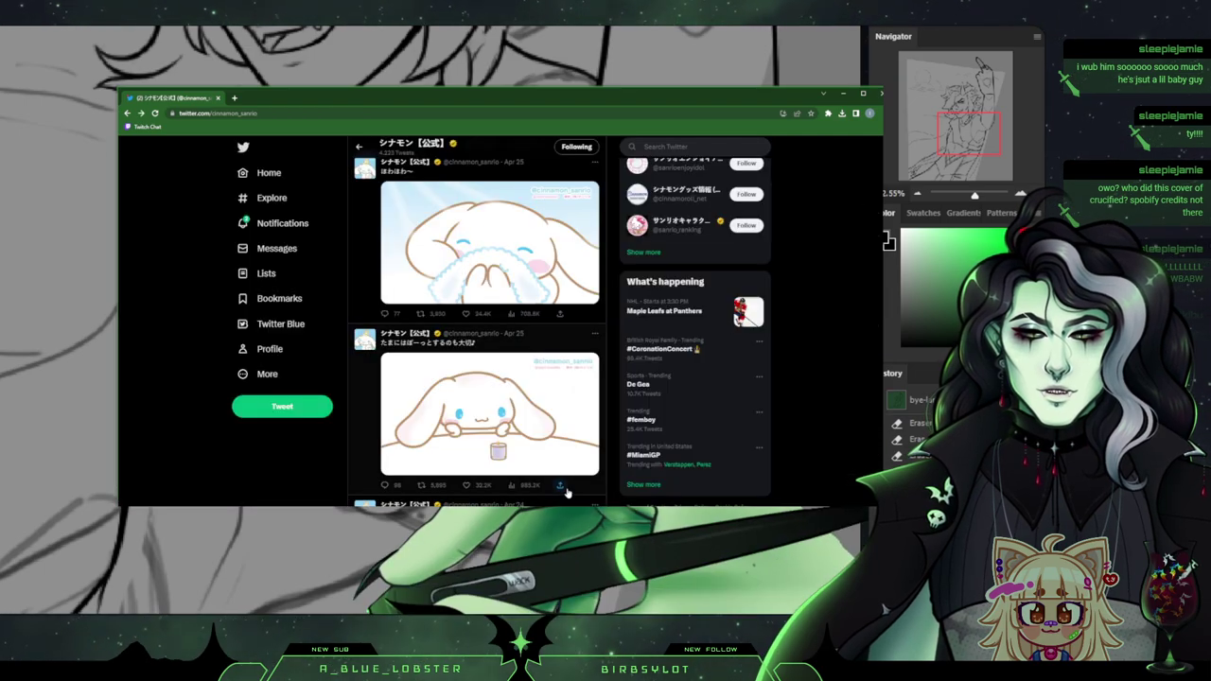
# Browse on to the April 21 tweet, view the picture of Cinnamoroll among the clouds enlarged and close it.
pyautogui.scroll(-10, 572, 476)
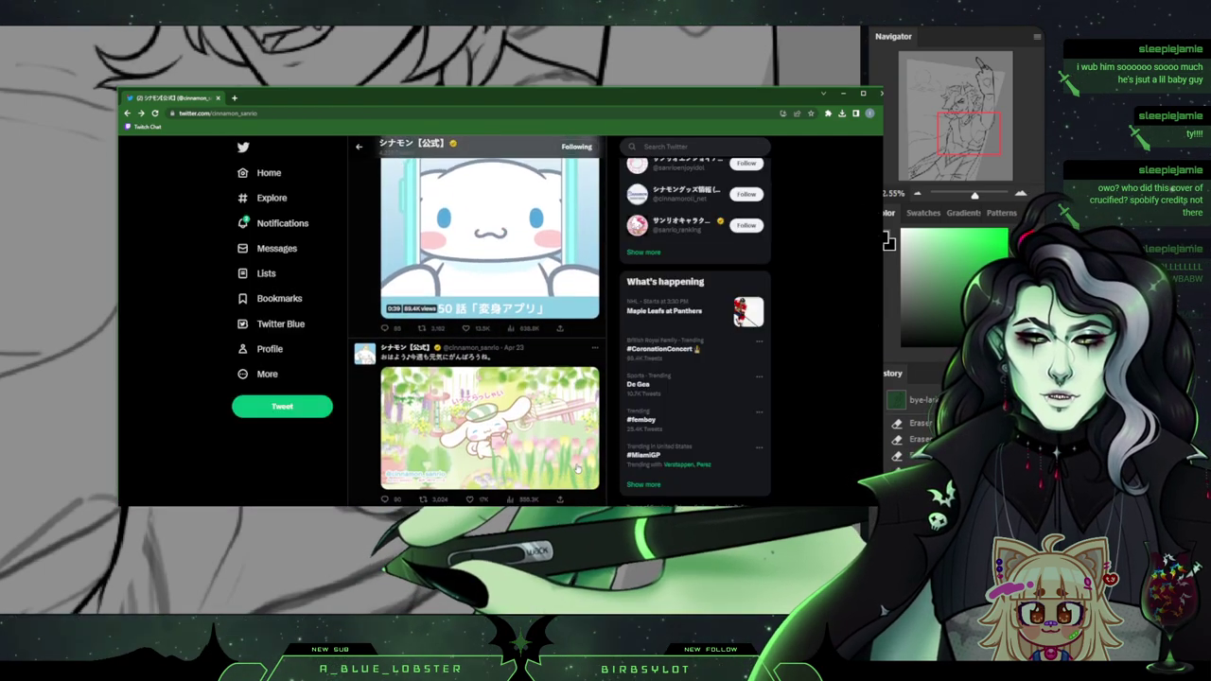
pyautogui.click(544, 411)
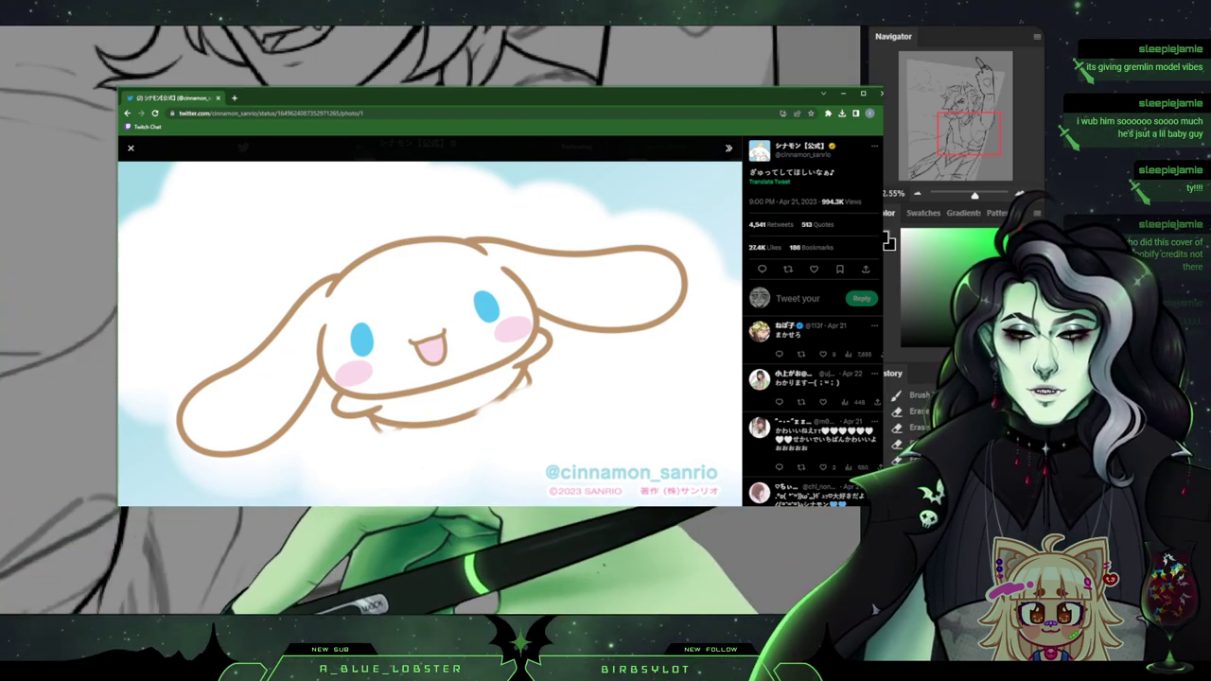
pyautogui.press('Escape')
# Browse the older Cinnamoroll tweets from April 21 down to the April 10 animation post.
pyautogui.scroll(-3, 527, 470)
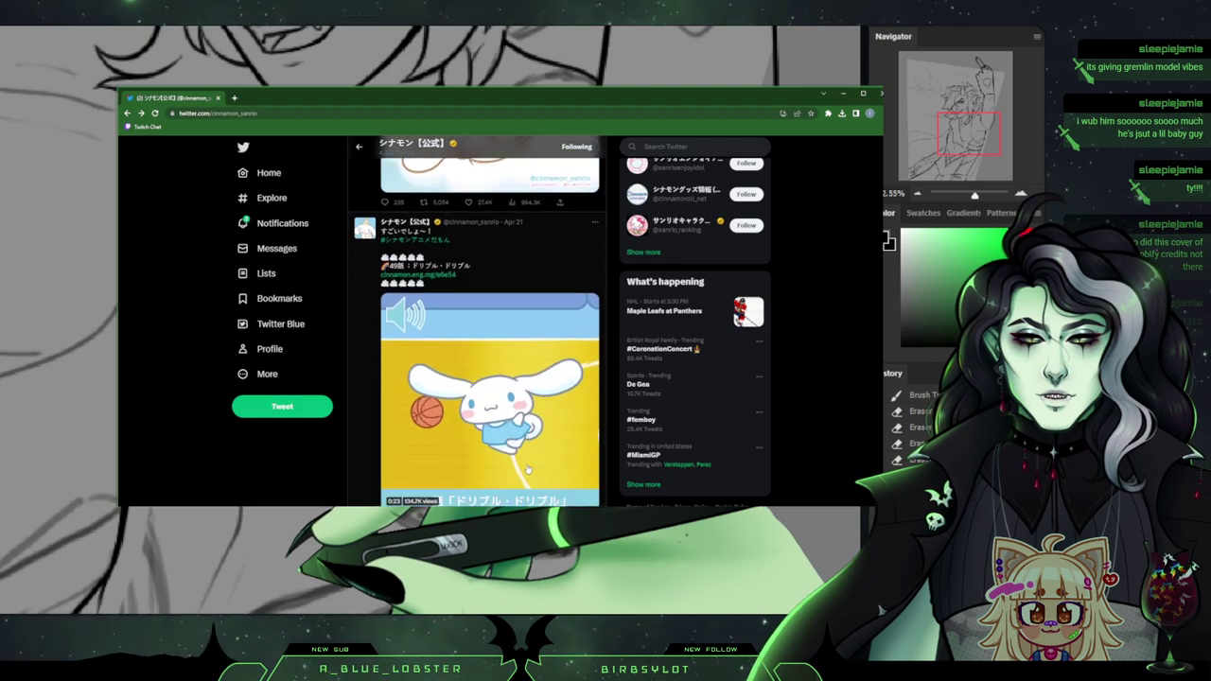
pyautogui.scroll(-5, 527, 469)
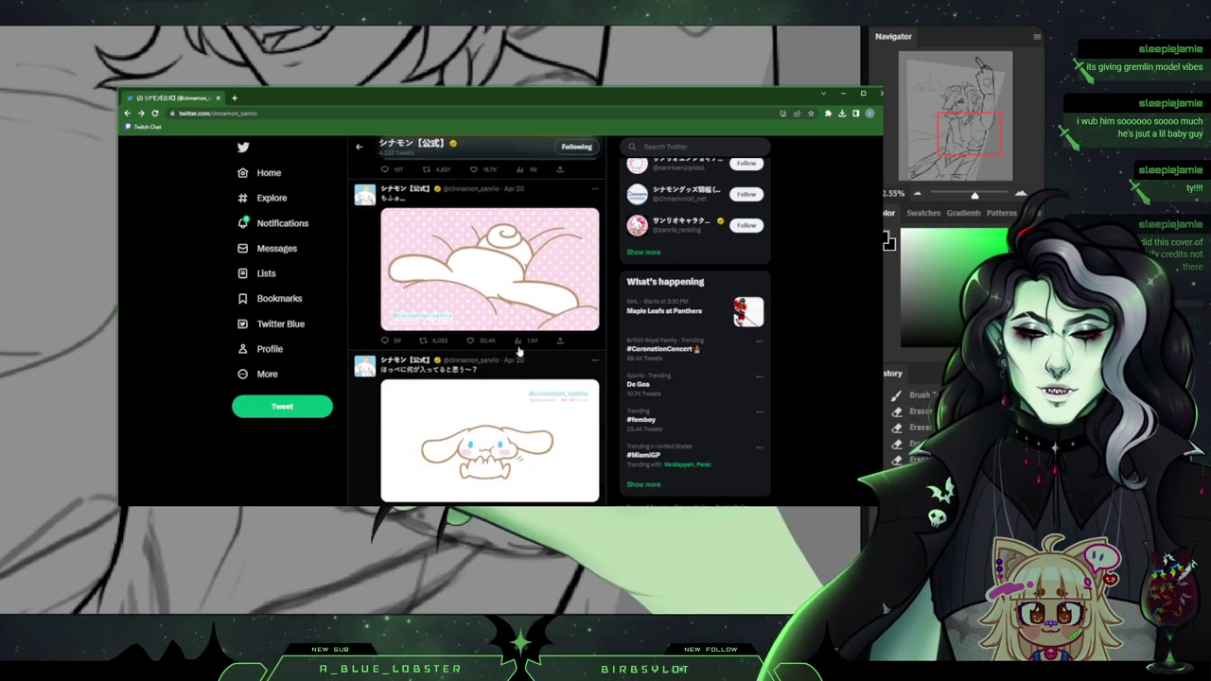
pyautogui.scroll(-3, 518, 348)
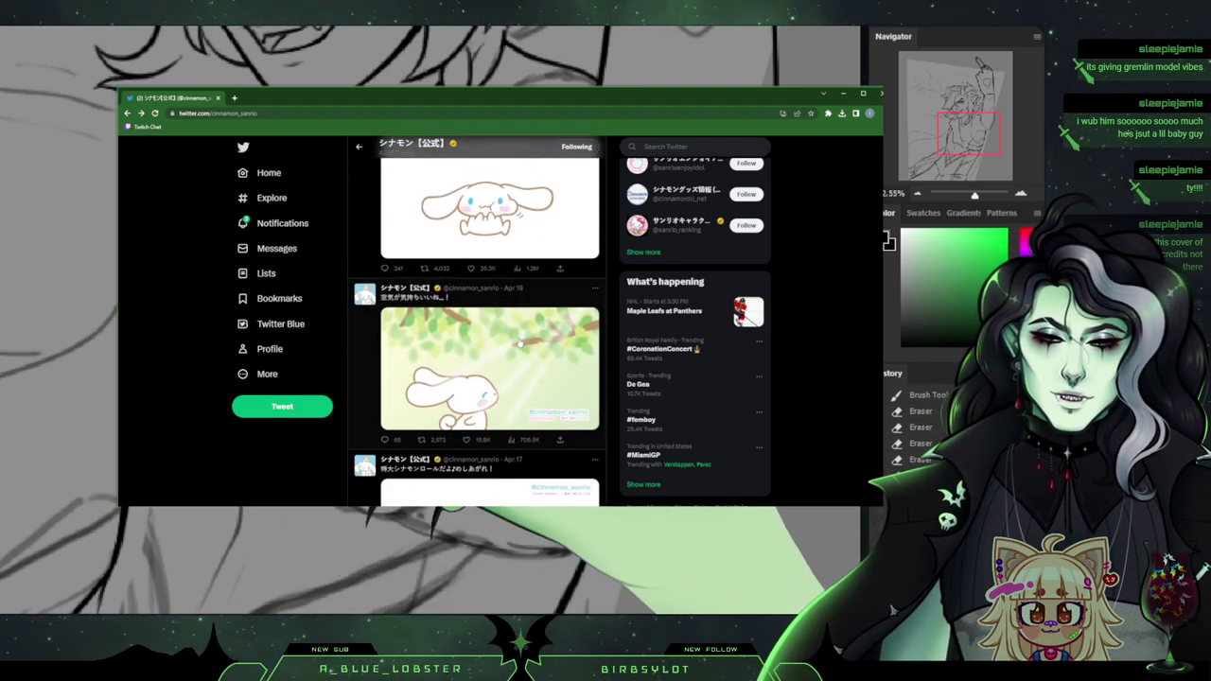
pyautogui.scroll(-6, 519, 344)
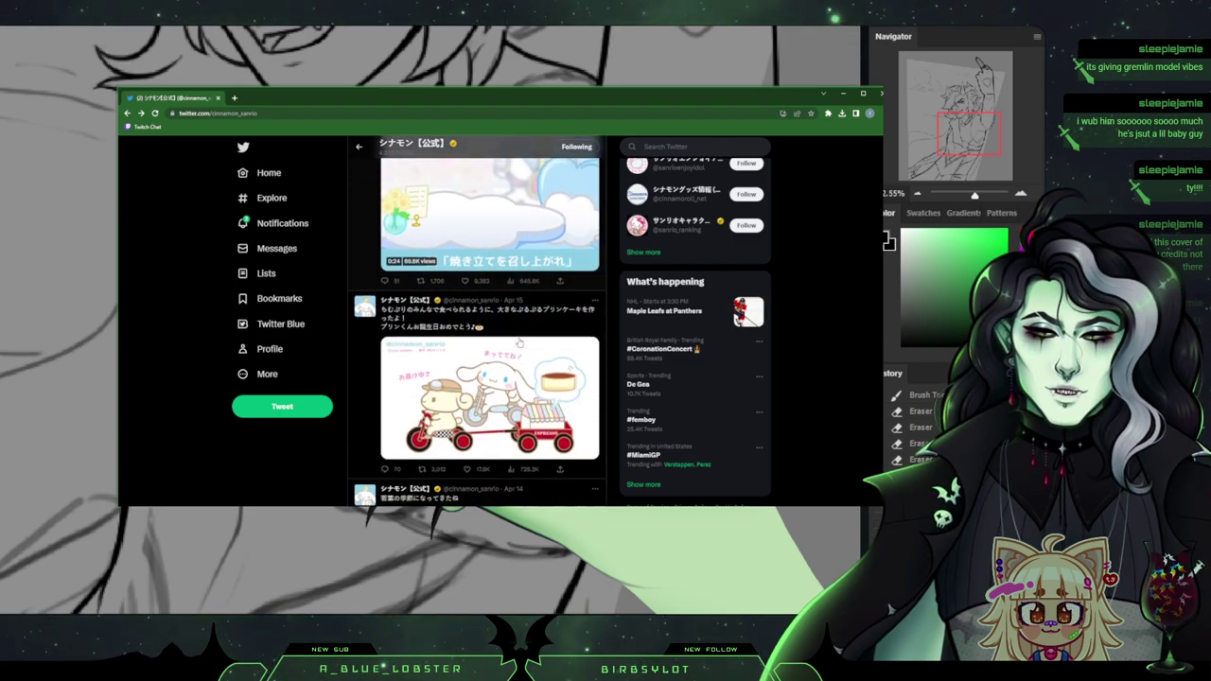
pyautogui.scroll(-3, 519, 343)
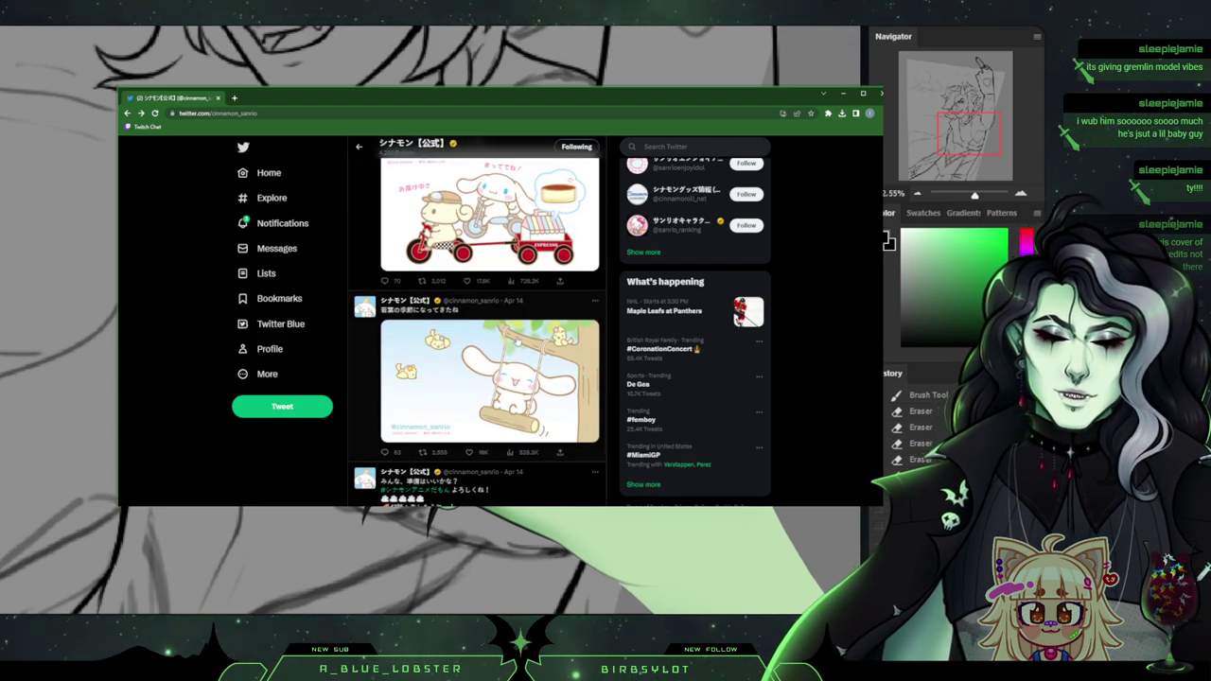
pyautogui.scroll(-3, 492, 331)
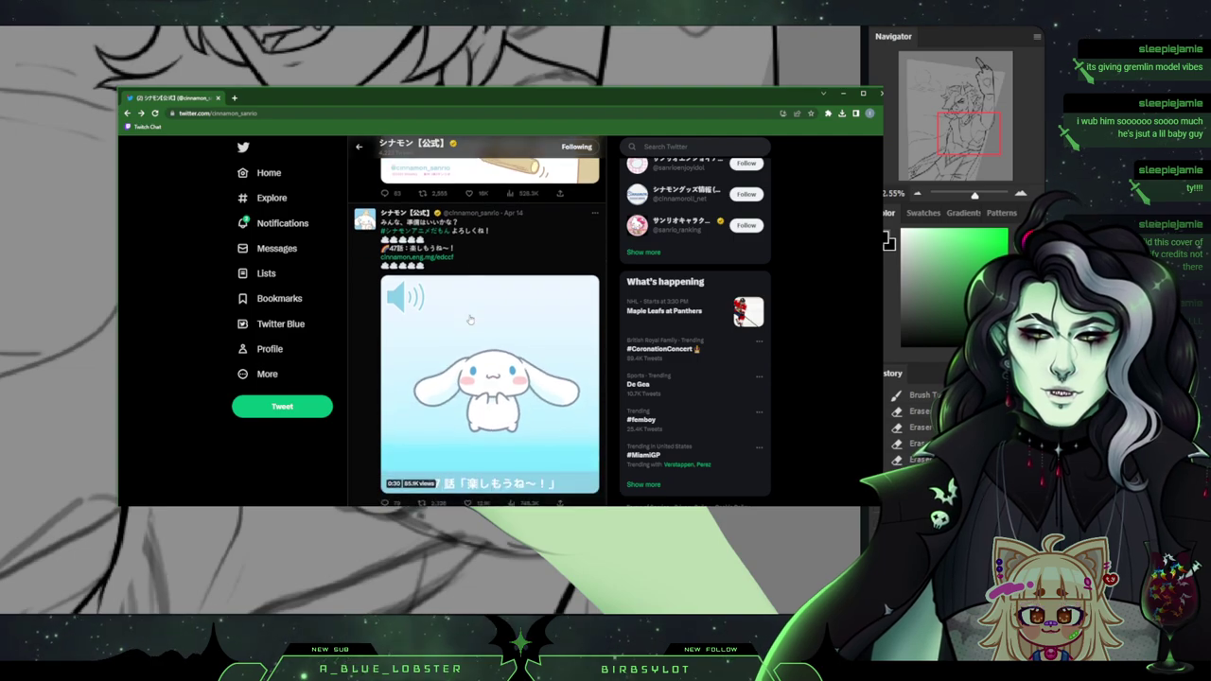
pyautogui.scroll(-3, 469, 320)
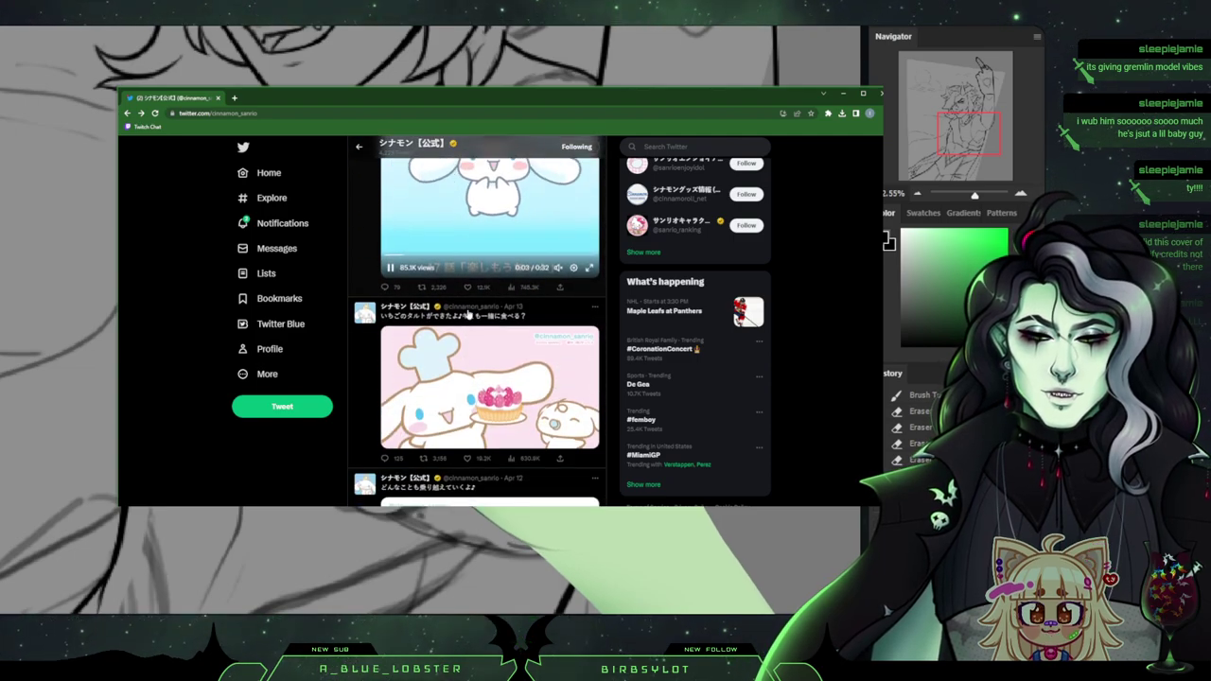
pyautogui.scroll(-4, 468, 315)
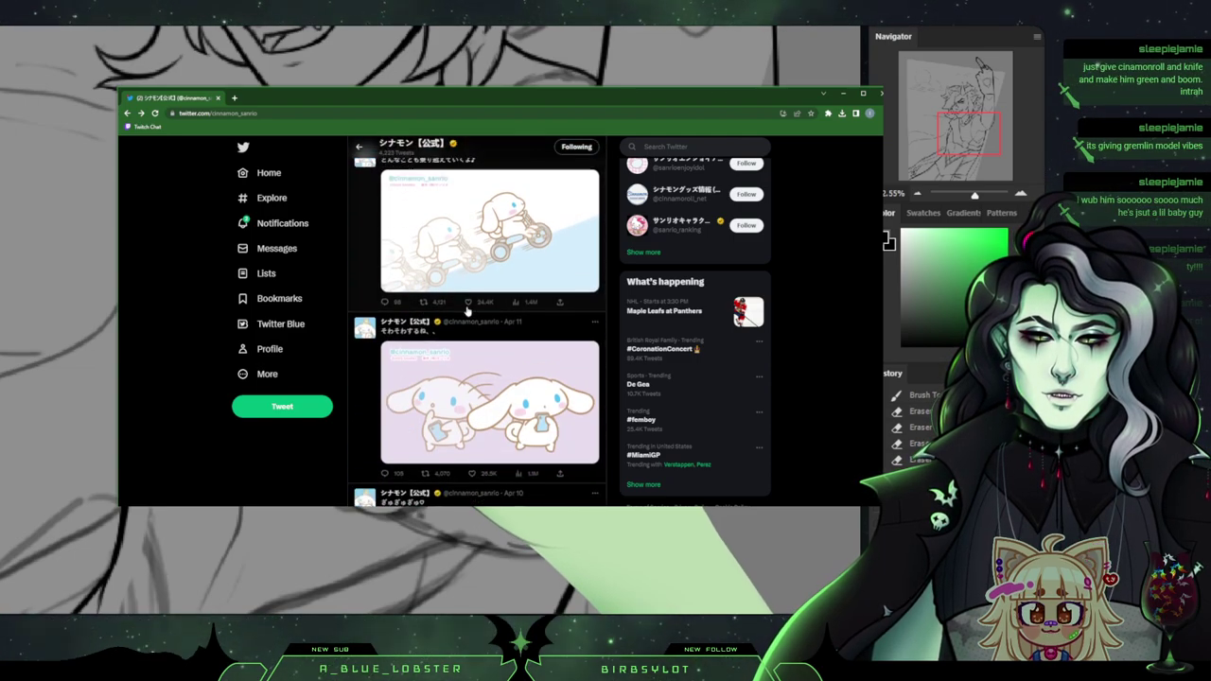
pyautogui.scroll(-2, 466, 310)
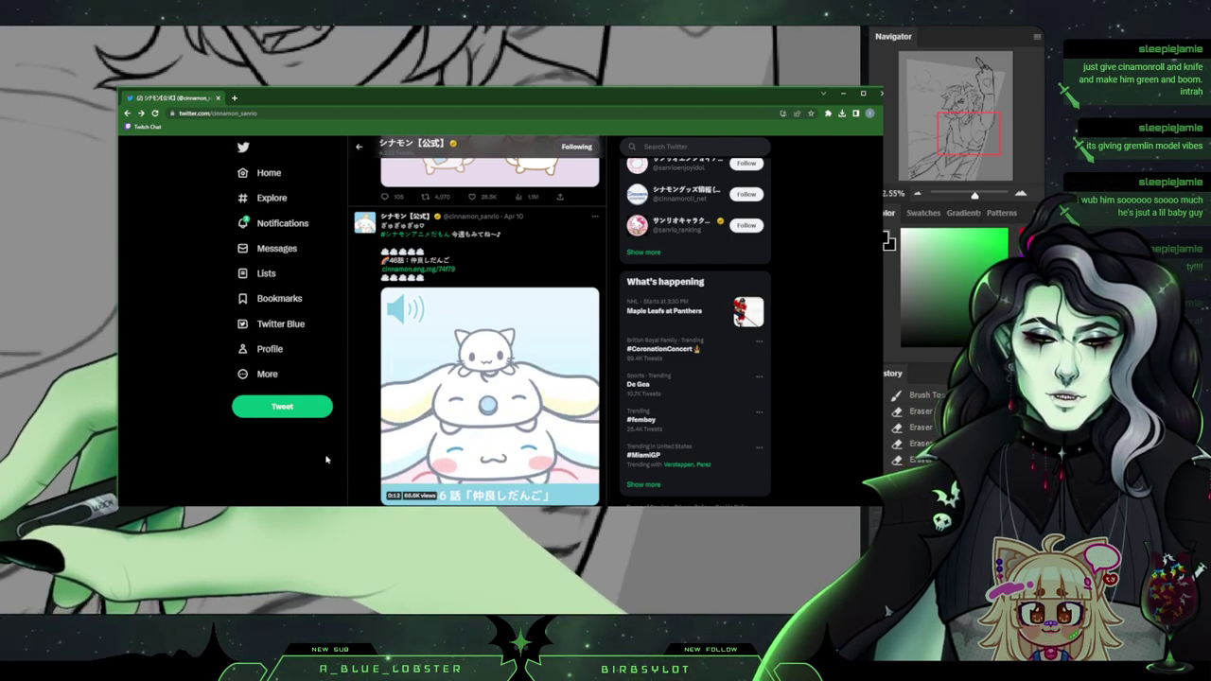
# Browse down to March 31, view the picture of Cinnamoroll and a brown companion eating cupcakes enlarged, and close the Twitter window.
pyautogui.scroll(-1, 327, 460)
pyautogui.scroll(-2, 326, 460)
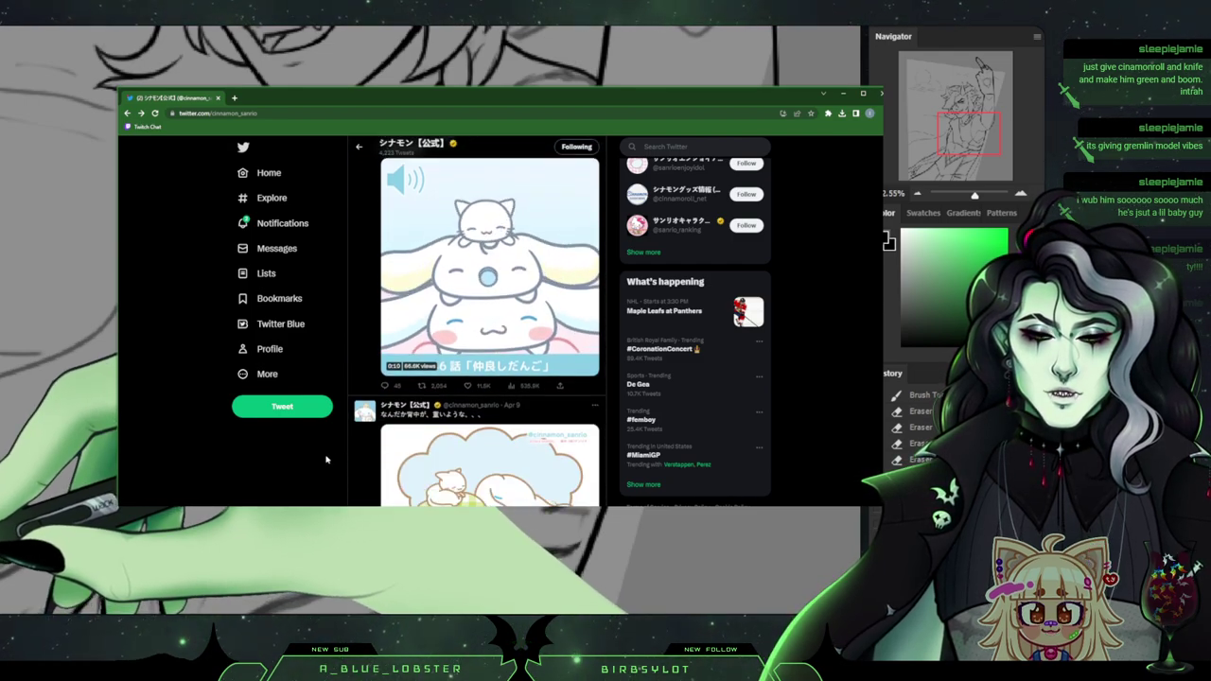
pyautogui.scroll(-3, 327, 460)
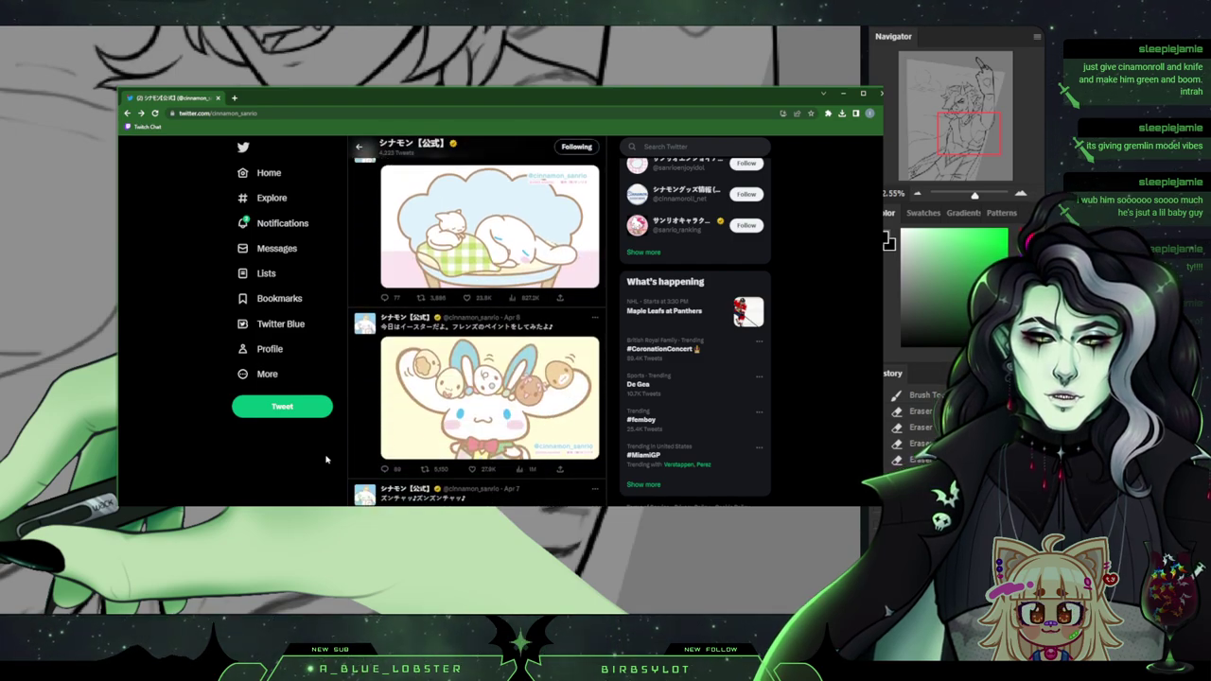
pyautogui.scroll(-10, 327, 460)
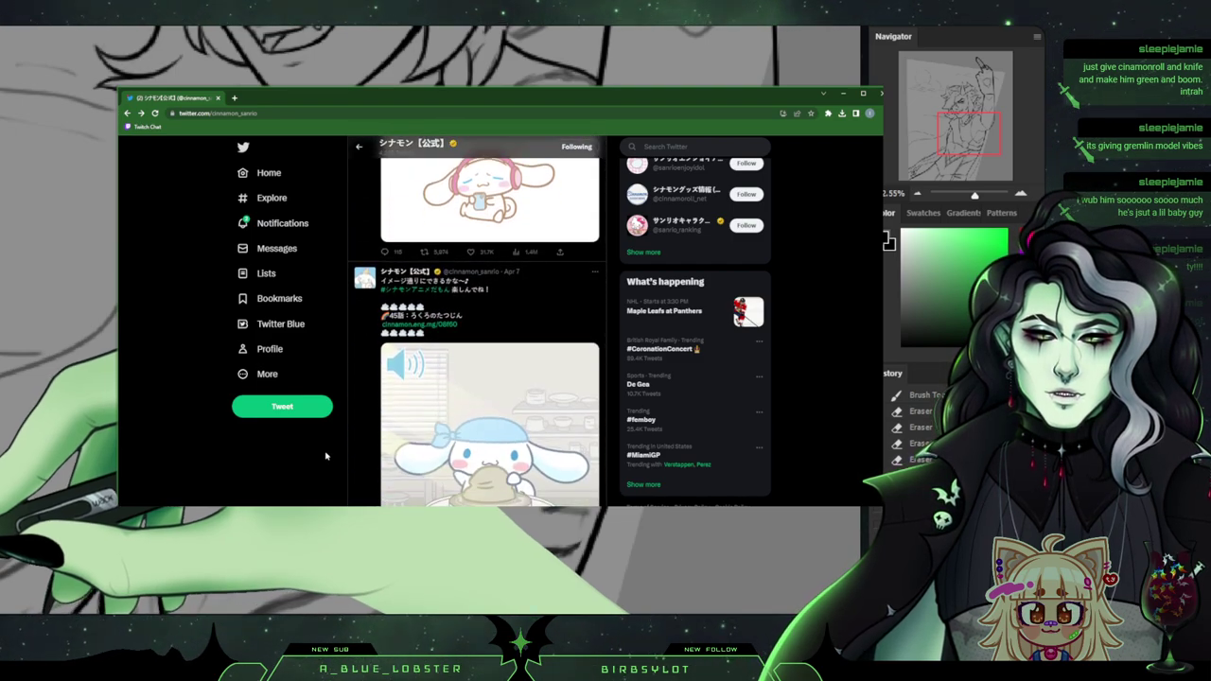
pyautogui.scroll(-8, 326, 456)
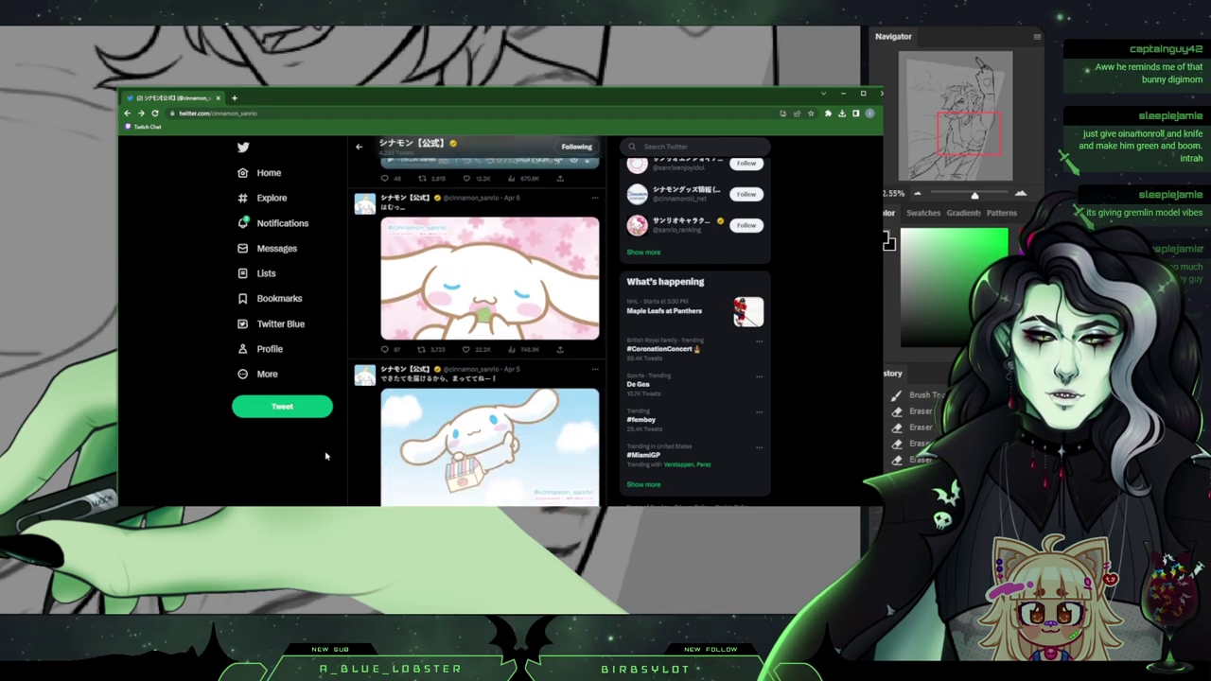
pyautogui.scroll(-8, 326, 456)
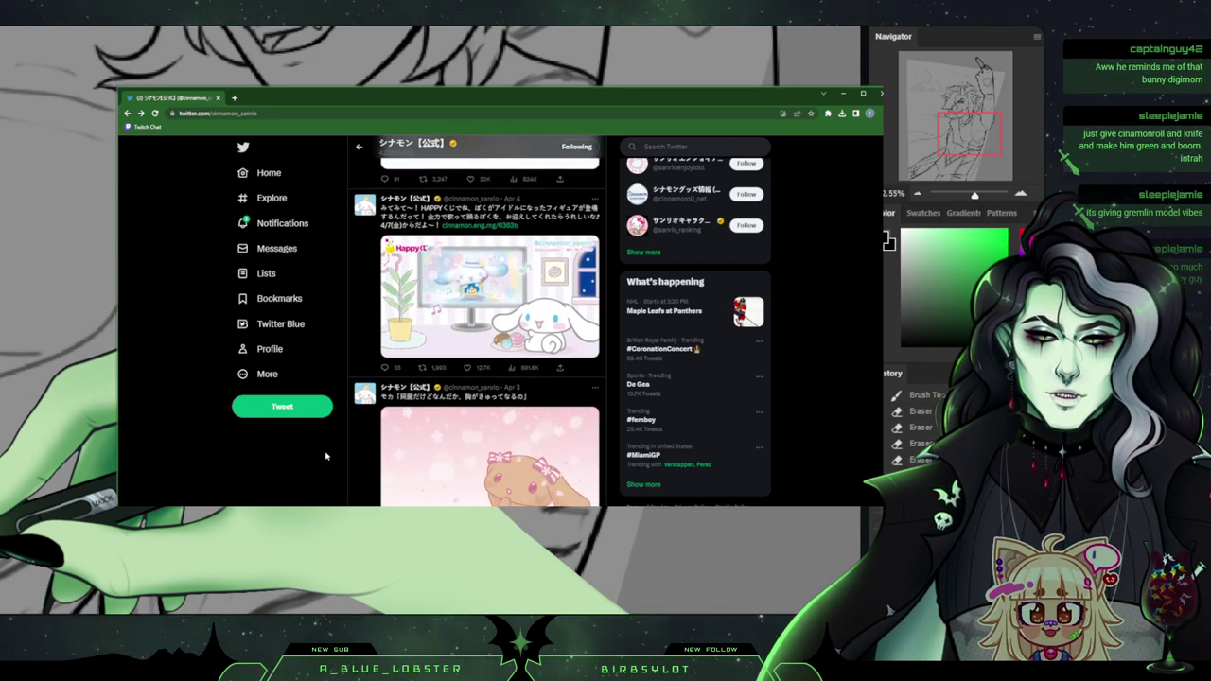
pyautogui.scroll(-8, 325, 456)
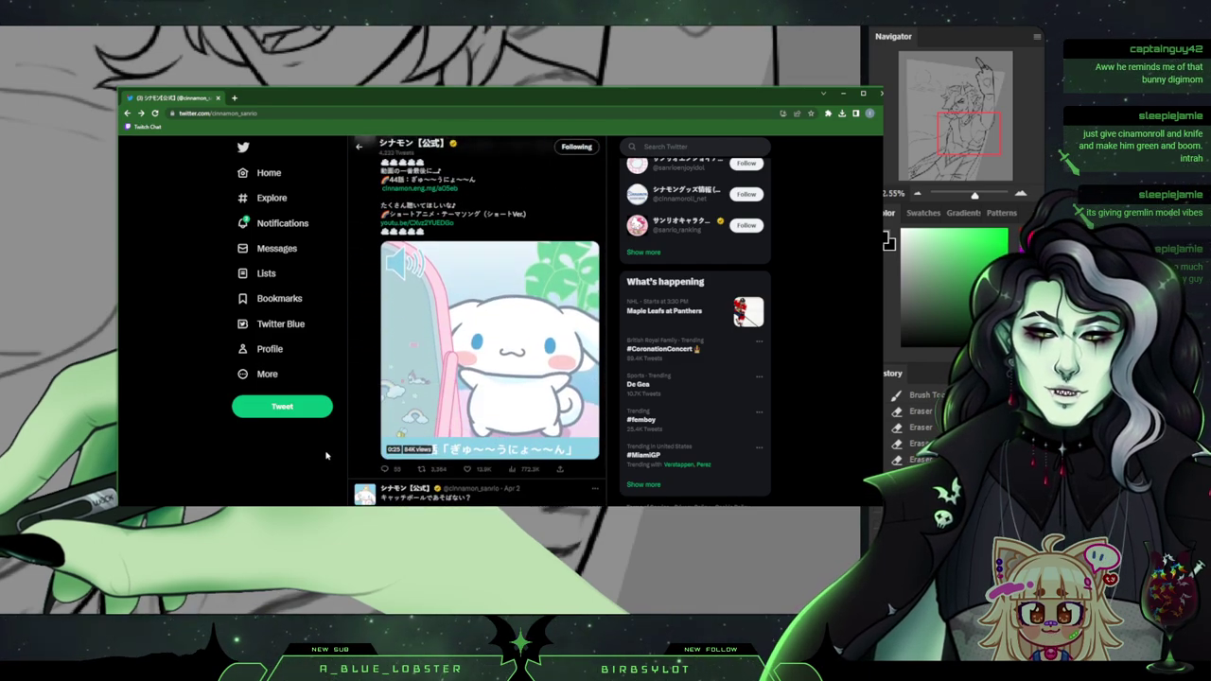
pyautogui.scroll(-6, 326, 456)
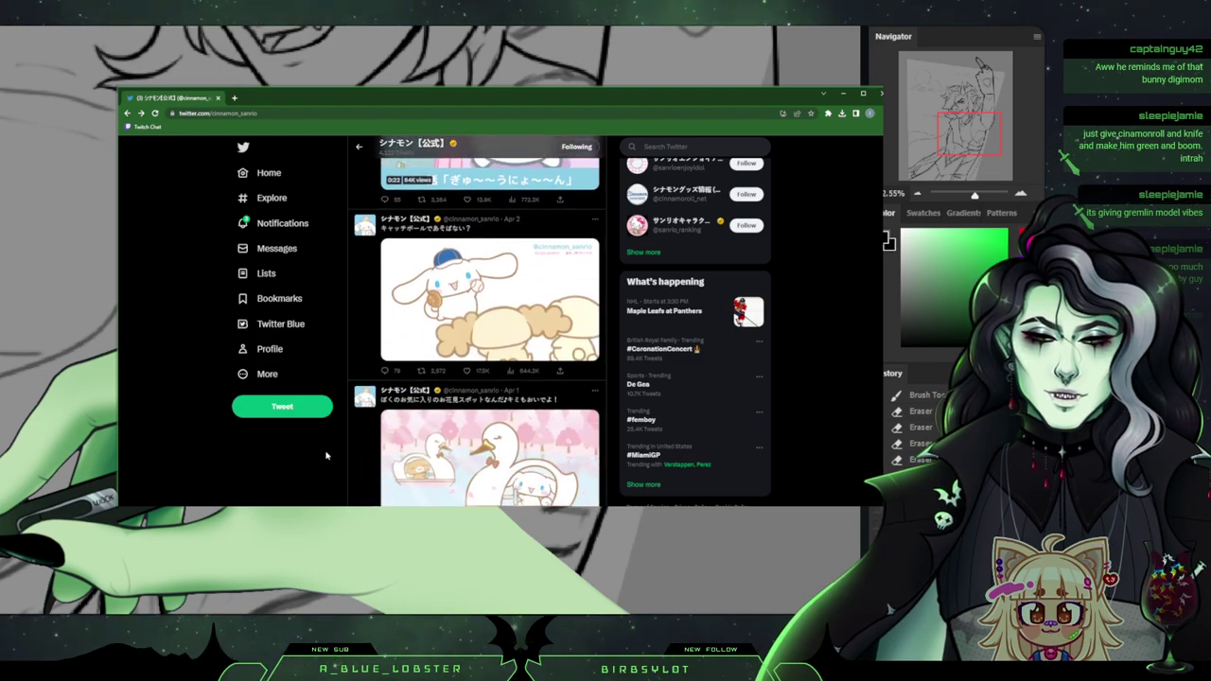
pyautogui.scroll(-7, 326, 456)
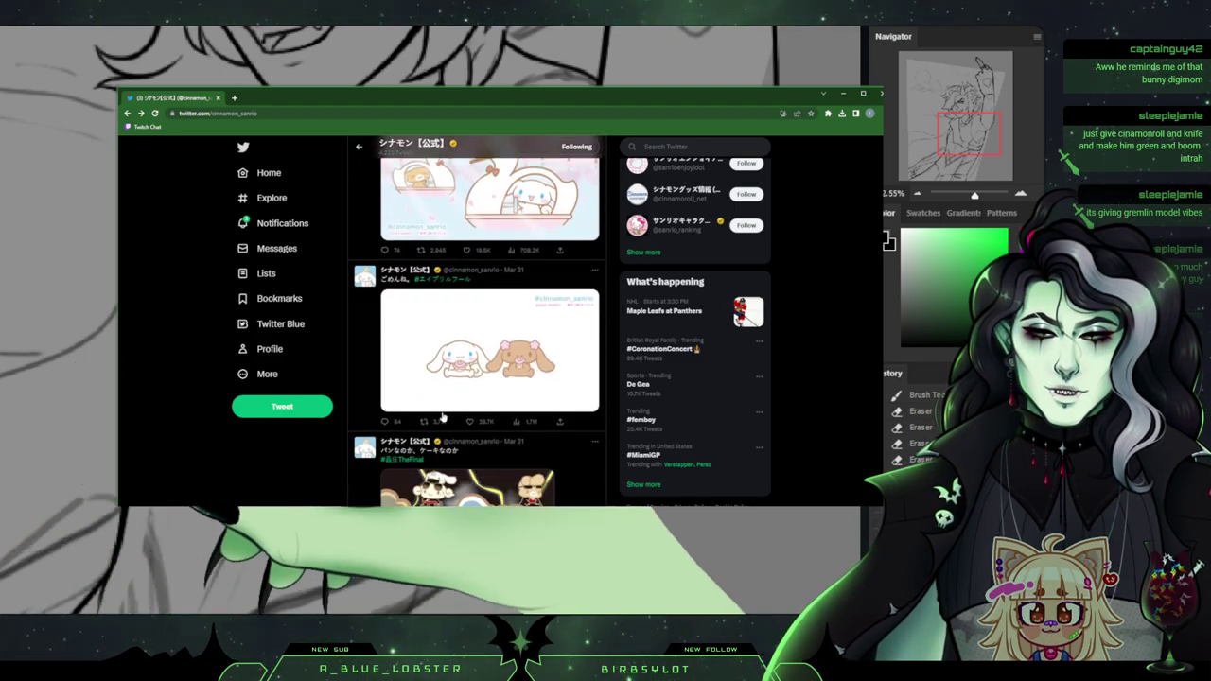
pyautogui.click(442, 403)
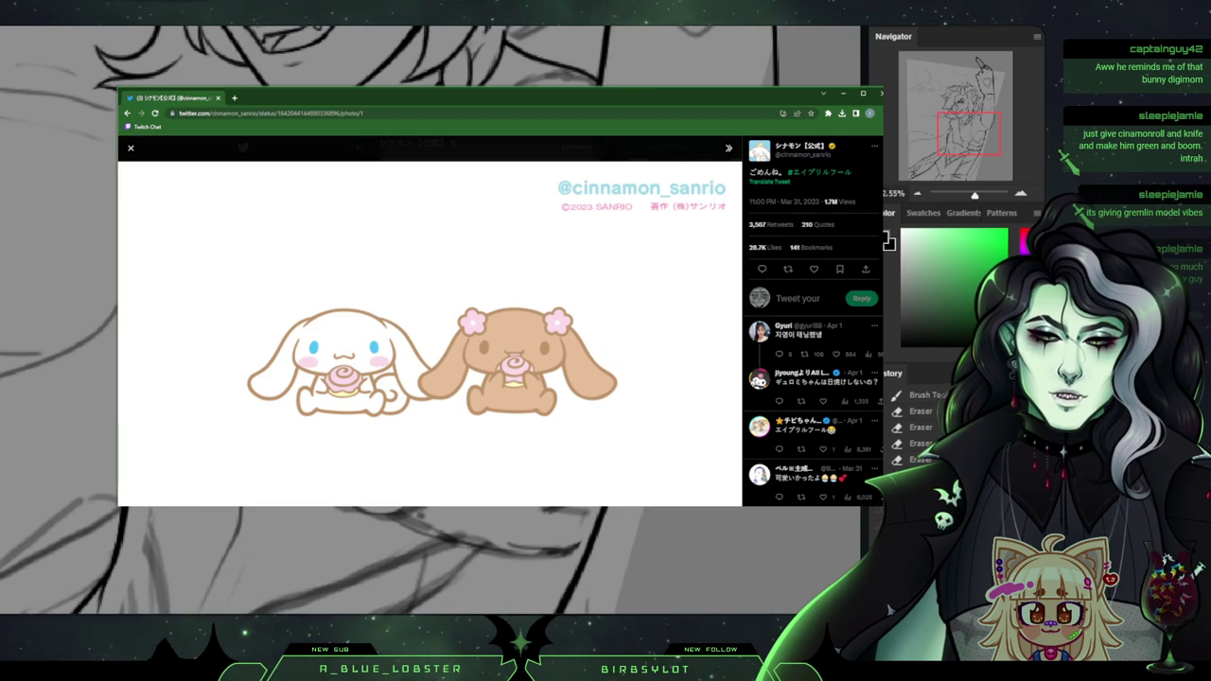
pyautogui.click(879, 93)
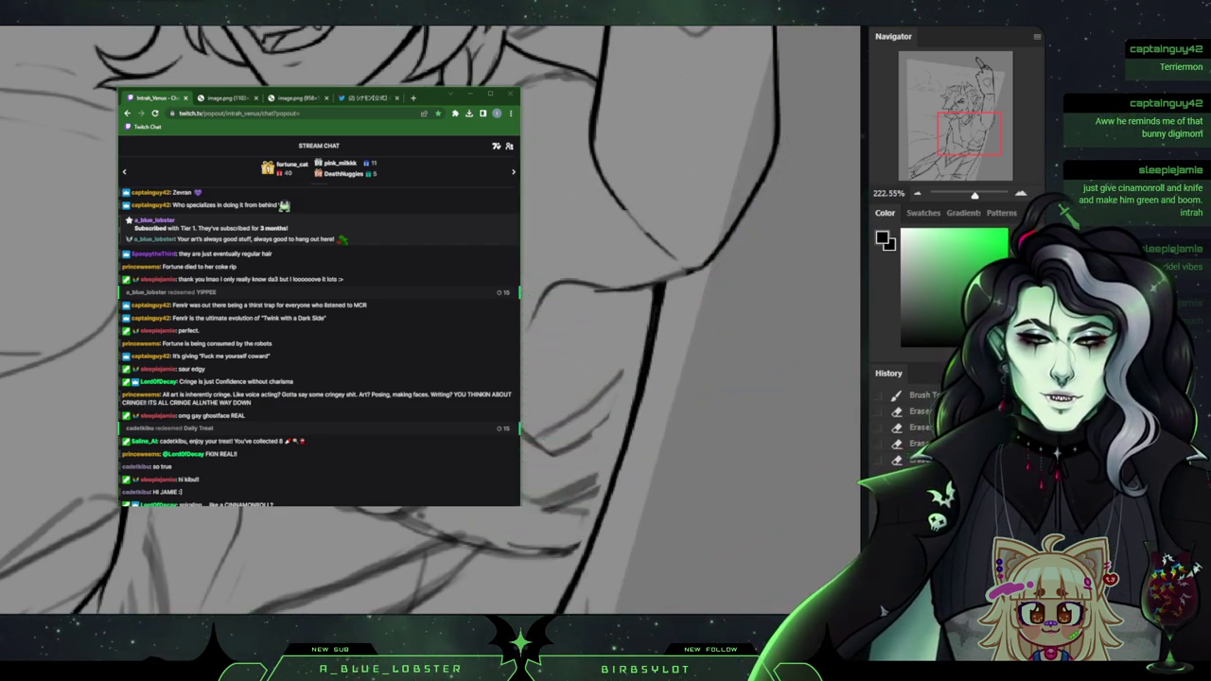
# Ink the coat's front edge down to its corner and across to the round chest clasp, including the neckline rising beyond the clasp.
pyautogui.moveTo(653, 379); pyautogui.dragTo(720, 369)
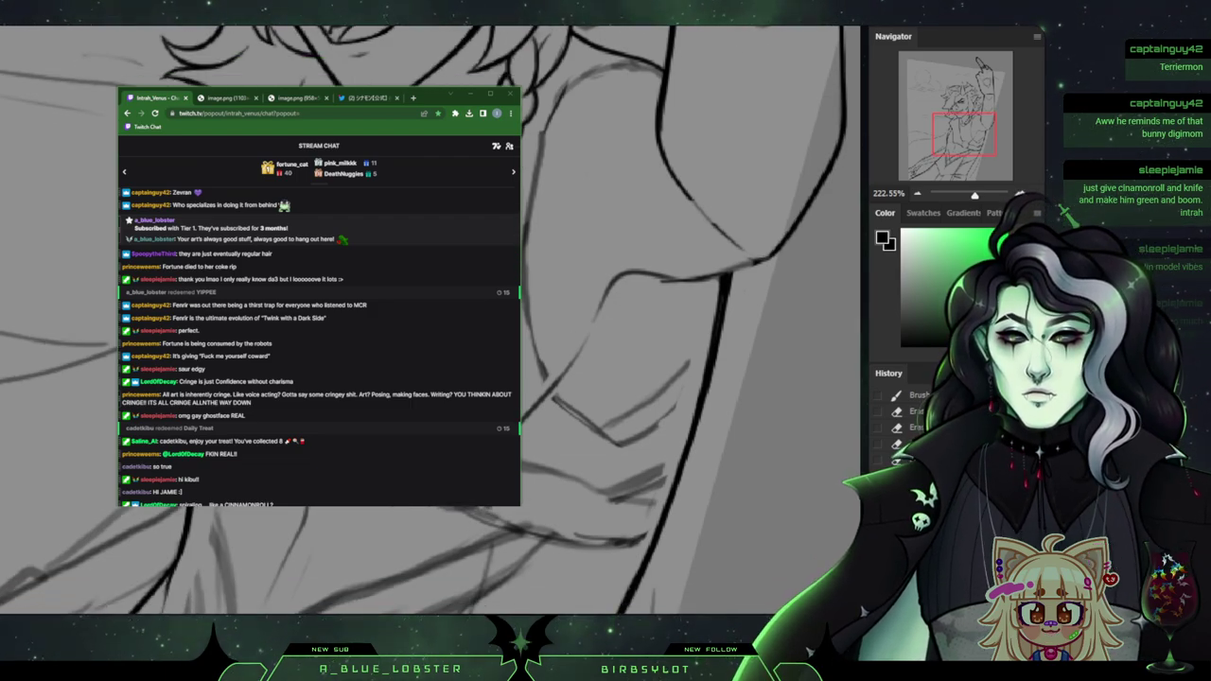
pyautogui.hscroll(-2, 426, 321)
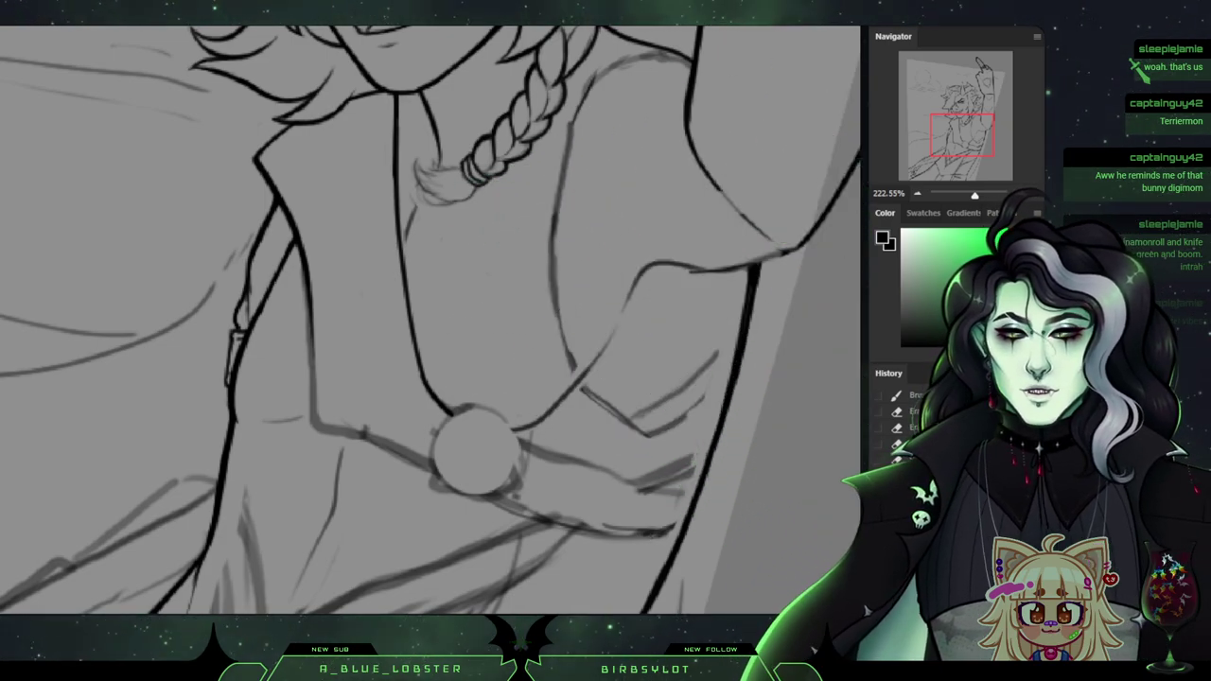
pyautogui.moveTo(473, 322); pyautogui.dragTo(483, 332)
pyautogui.moveTo(502, 310); pyautogui.dragTo(530, 159)
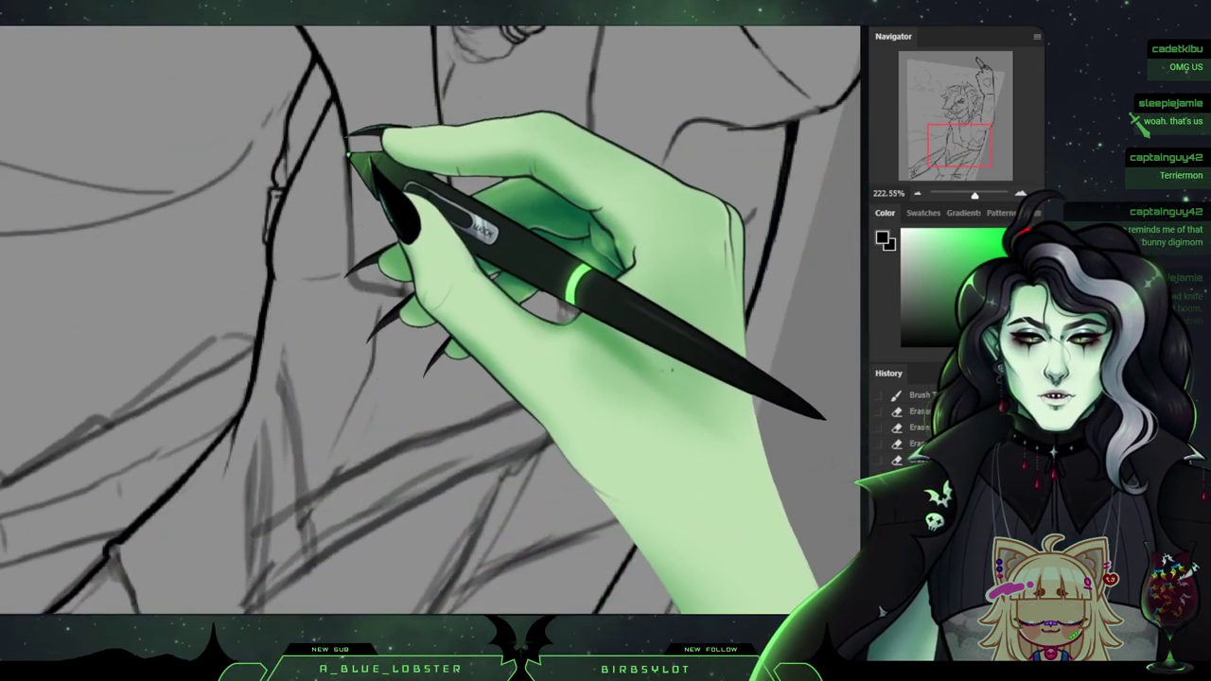
pyautogui.moveTo(356, 265); pyautogui.dragTo(358, 273)
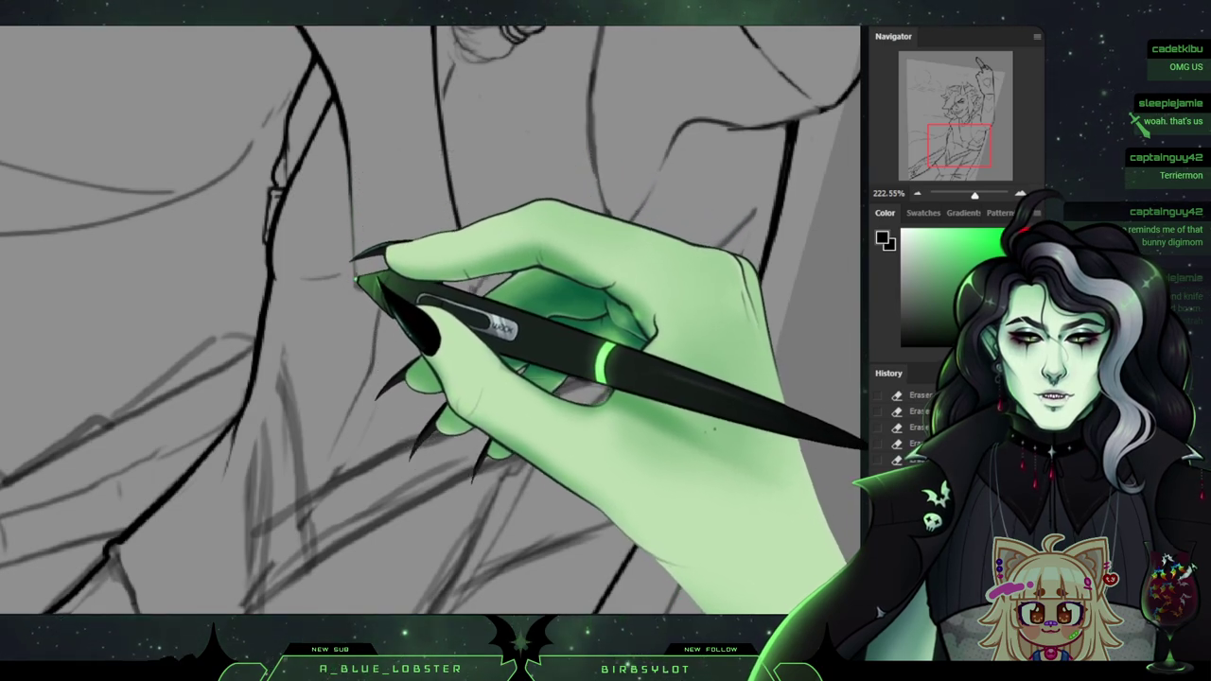
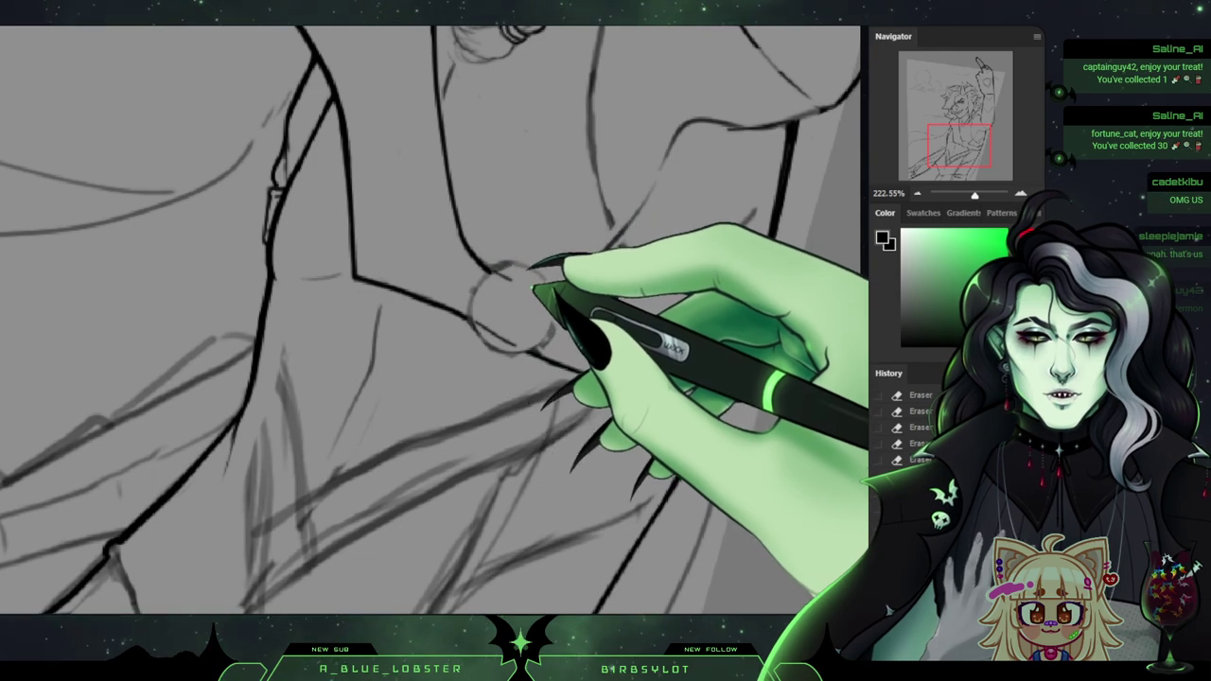
pyautogui.moveTo(553, 286); pyautogui.dragTo(646, 203)
# Examine the inked chest clasp area close up and against the whole torso, face and raised arm.
pyautogui.scroll(3, 511, 303)
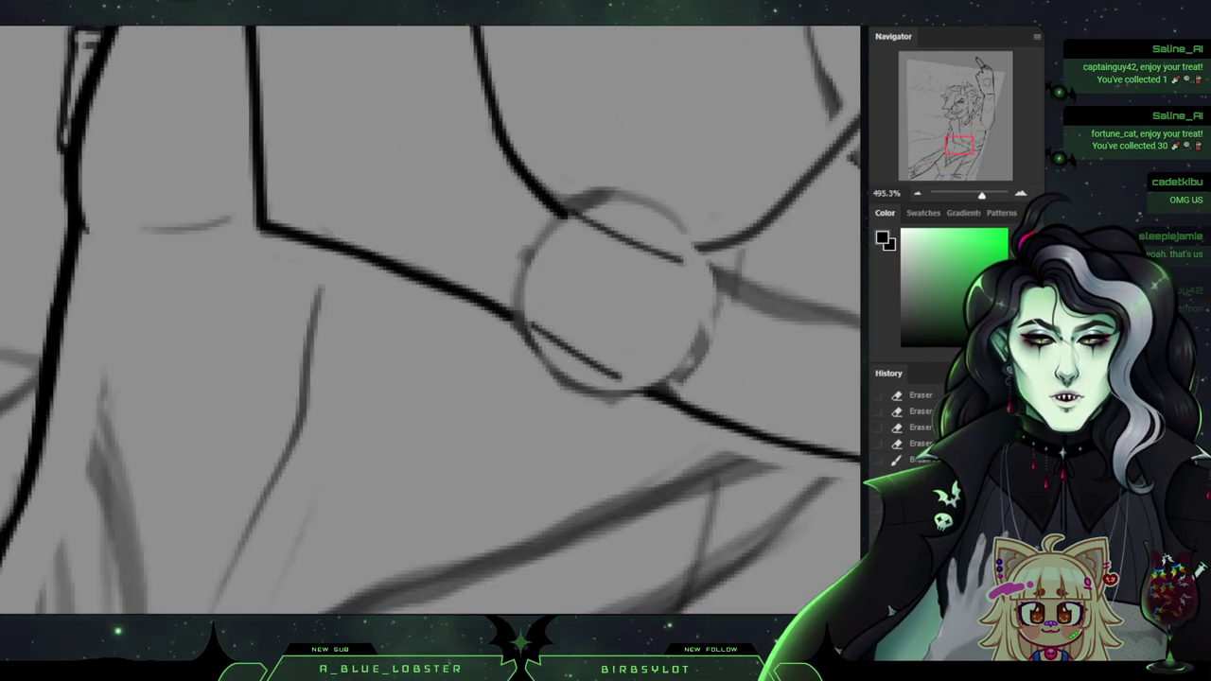
pyautogui.moveTo(952, 195); pyautogui.dragTo(971, 195)
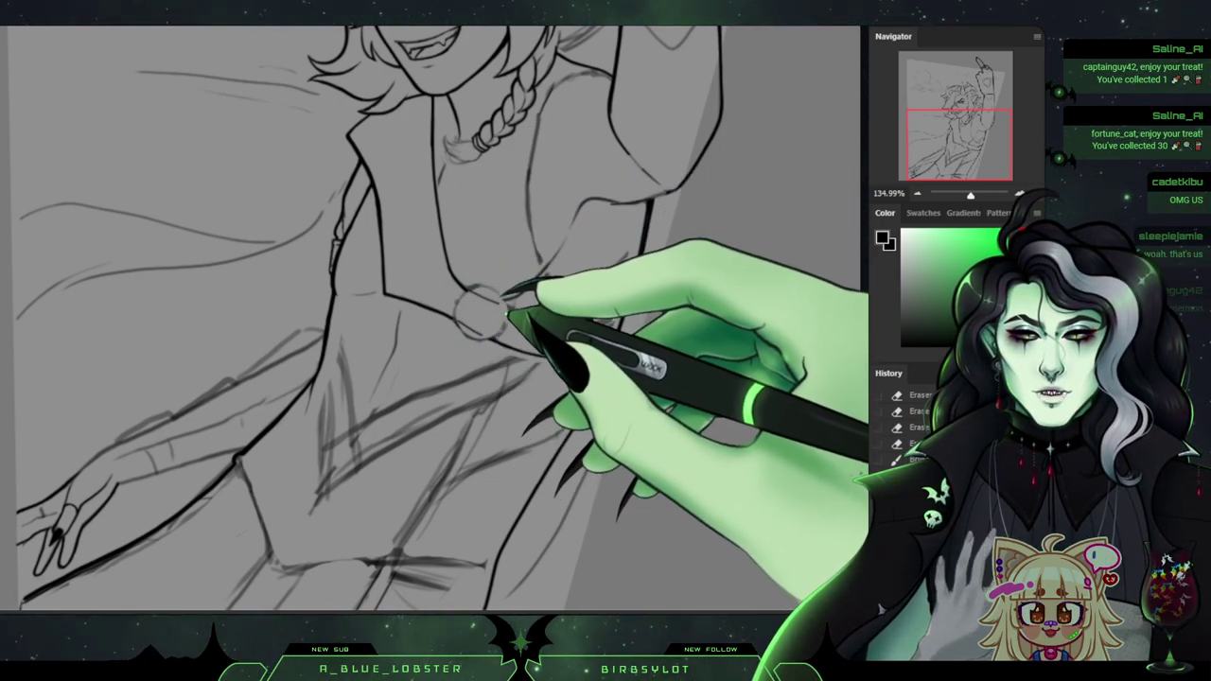
pyautogui.scroll(6, 426, 312)
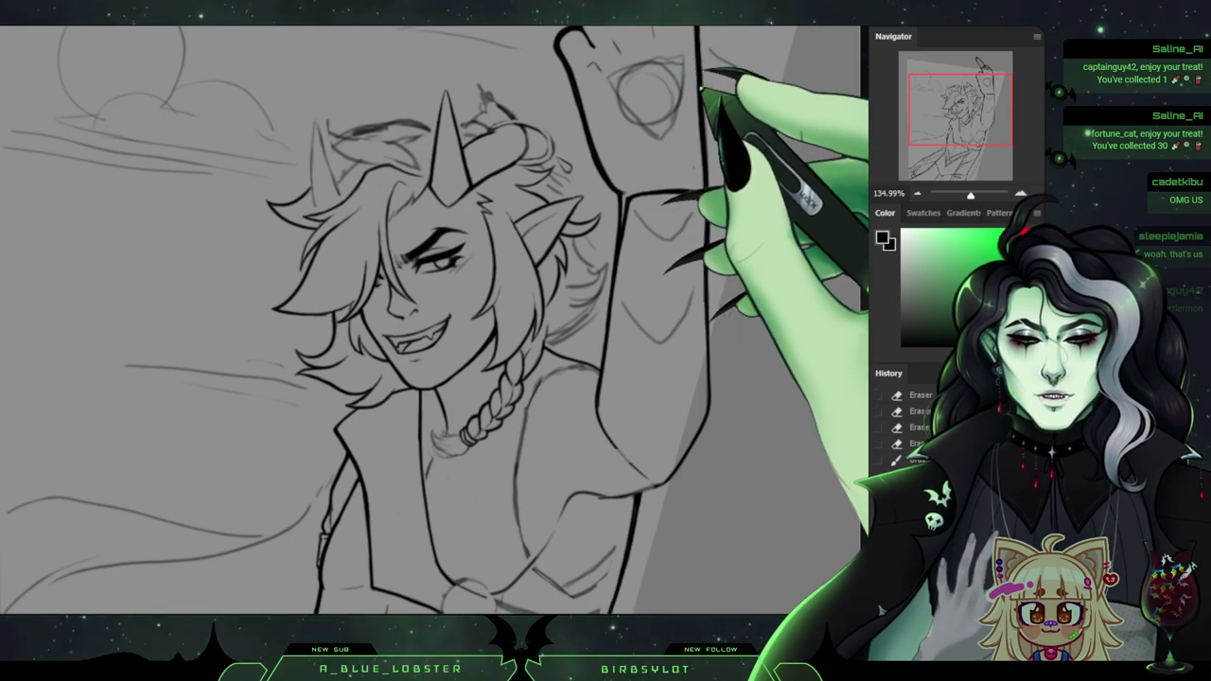
pyautogui.moveTo(417, 397)
pyautogui.mouseDown()
pyautogui.moveTo(453, 299)
pyautogui.moveTo(463, 224)
pyautogui.mouseUp()
pyautogui.scroll(-2, 426, 313)
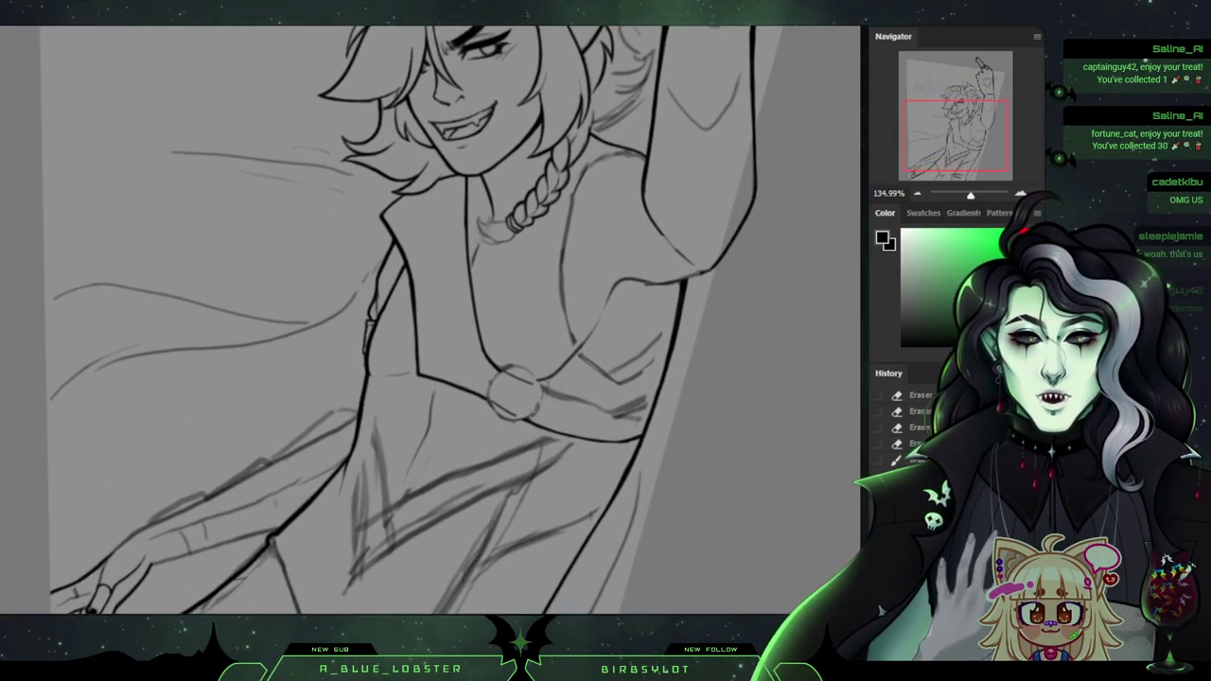
pyautogui.scroll(-4, 426, 312)
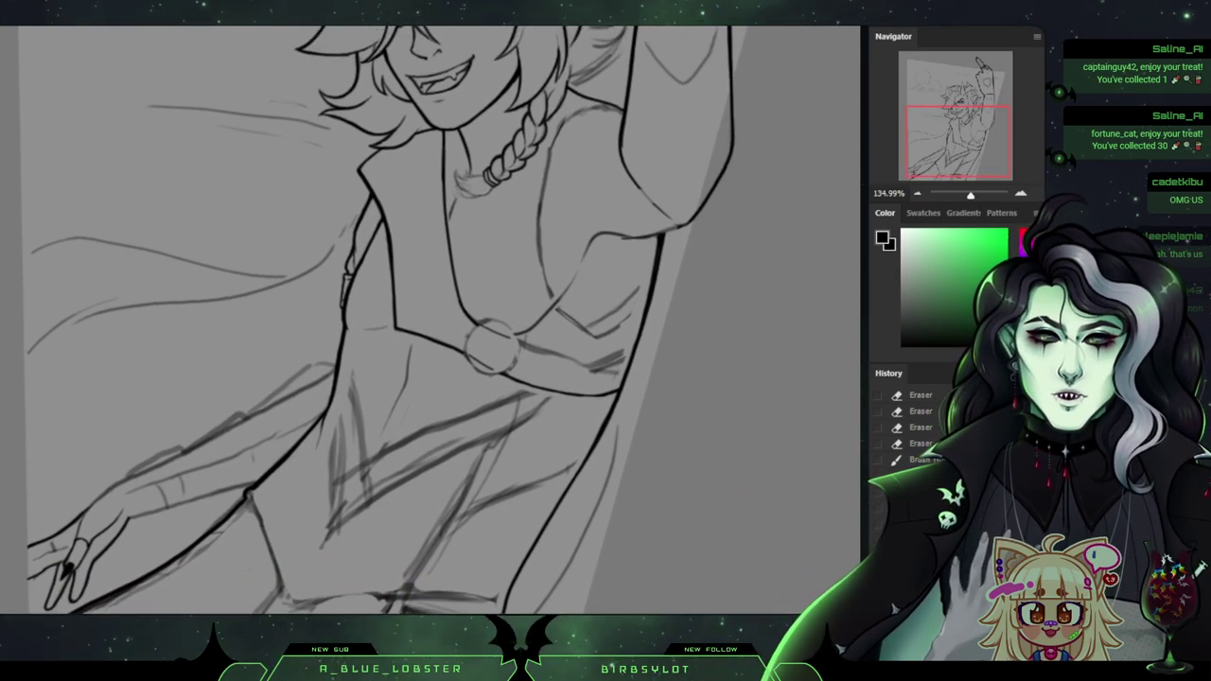
pyautogui.scroll(6, 426, 312)
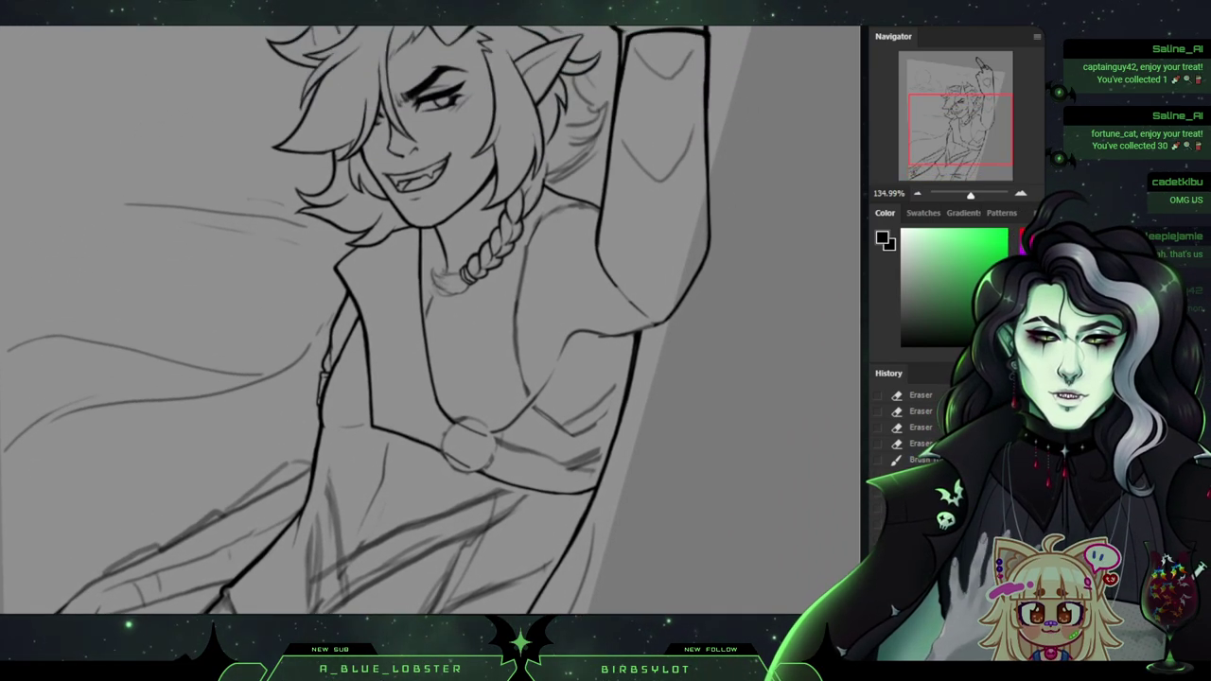
pyautogui.scroll(-1, 426, 313)
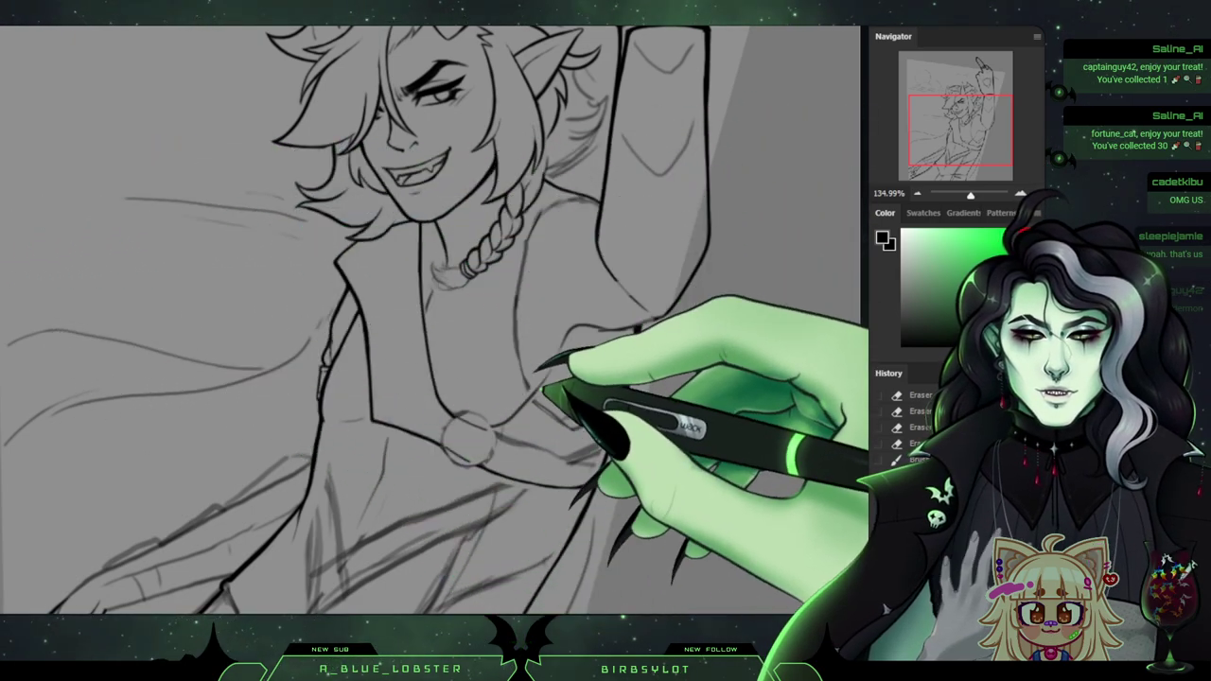
# Ink the short line beside the chest clasp below the armhole and erase rough strokes along the armhole seam up to the shoulder.
pyautogui.moveTo(543, 389)
pyautogui.mouseDown()
pyautogui.moveTo(533, 397)
pyautogui.moveTo(574, 432)
pyautogui.mouseUp()
pyautogui.press('e')
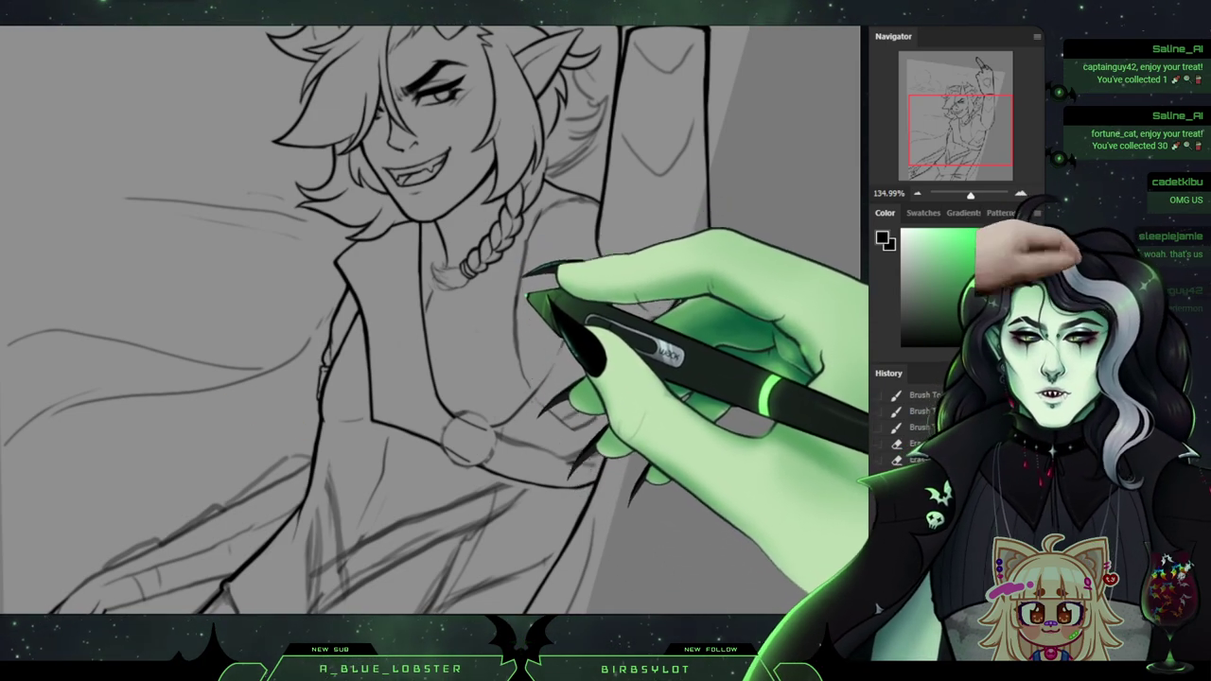
pyautogui.moveTo(530, 291)
pyautogui.mouseDown()
pyautogui.moveTo(525, 362)
pyautogui.moveTo(526, 237)
pyautogui.moveTo(525, 268)
pyautogui.moveTo(555, 201)
pyautogui.moveTo(588, 213)
pyautogui.mouseUp()
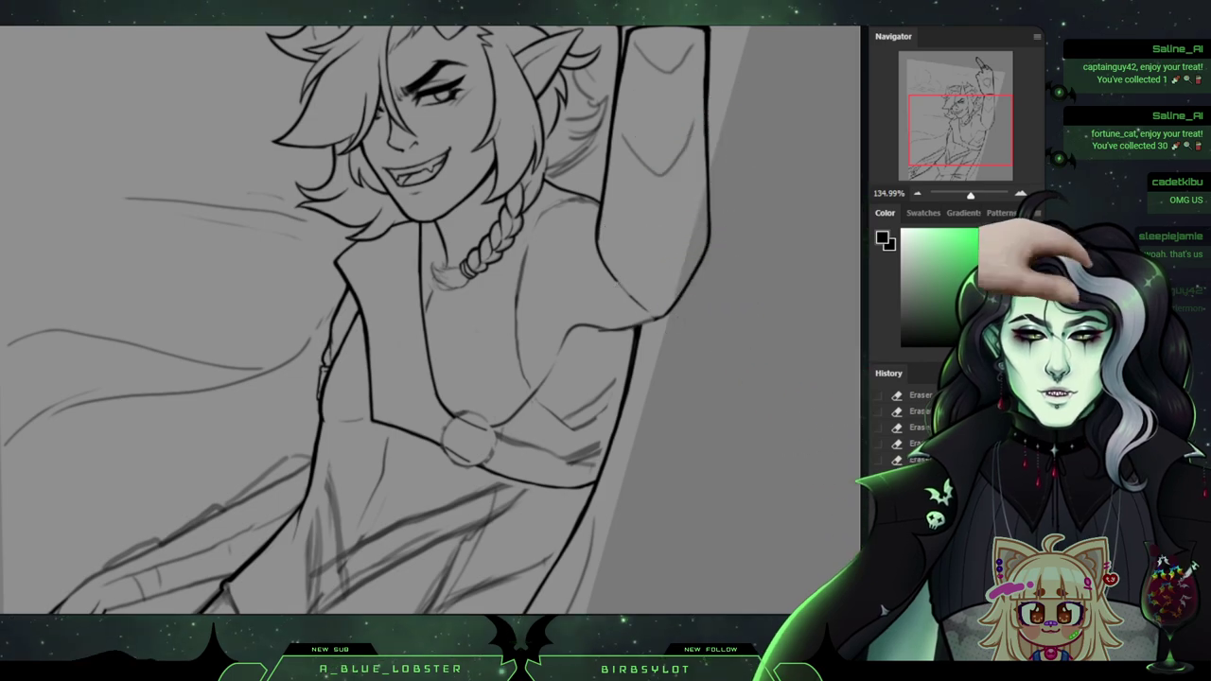
pyautogui.moveTo(530, 209)
pyautogui.mouseDown()
pyautogui.moveTo(520, 330)
pyautogui.moveTo(536, 369)
pyautogui.moveTo(529, 525)
pyautogui.moveTo(529, 369)
pyautogui.moveTo(529, 432)
pyautogui.mouseUp()
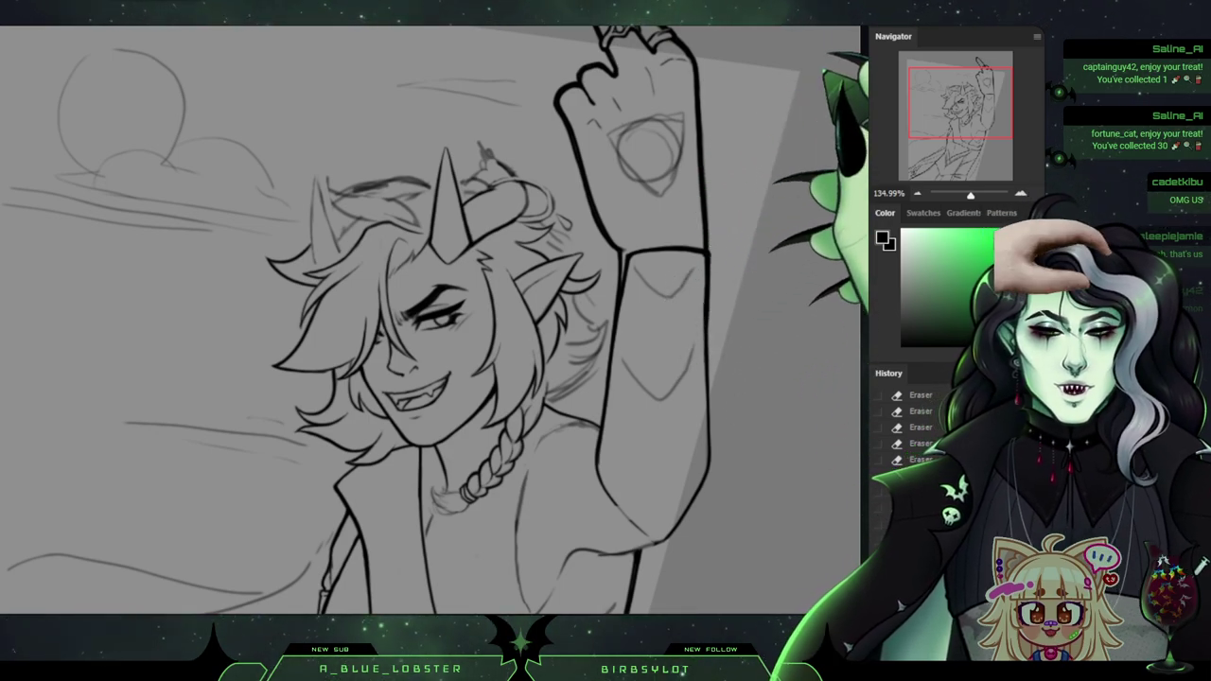
# Ink the shoulder line from the hair to the raised arm and the long edge of the vest panel beneath it.
pyautogui.moveTo(430, 379); pyautogui.dragTo(483, 240)
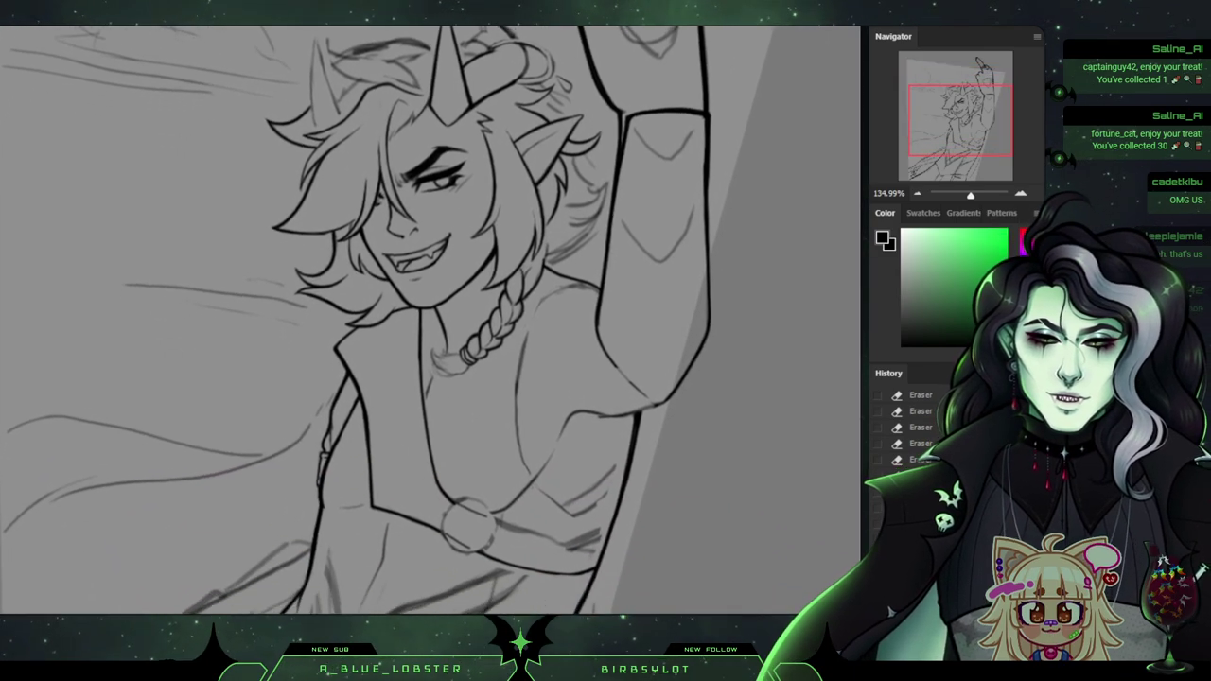
pyautogui.scroll(-5, 426, 322)
pyautogui.hotkey('ctrl', '+')
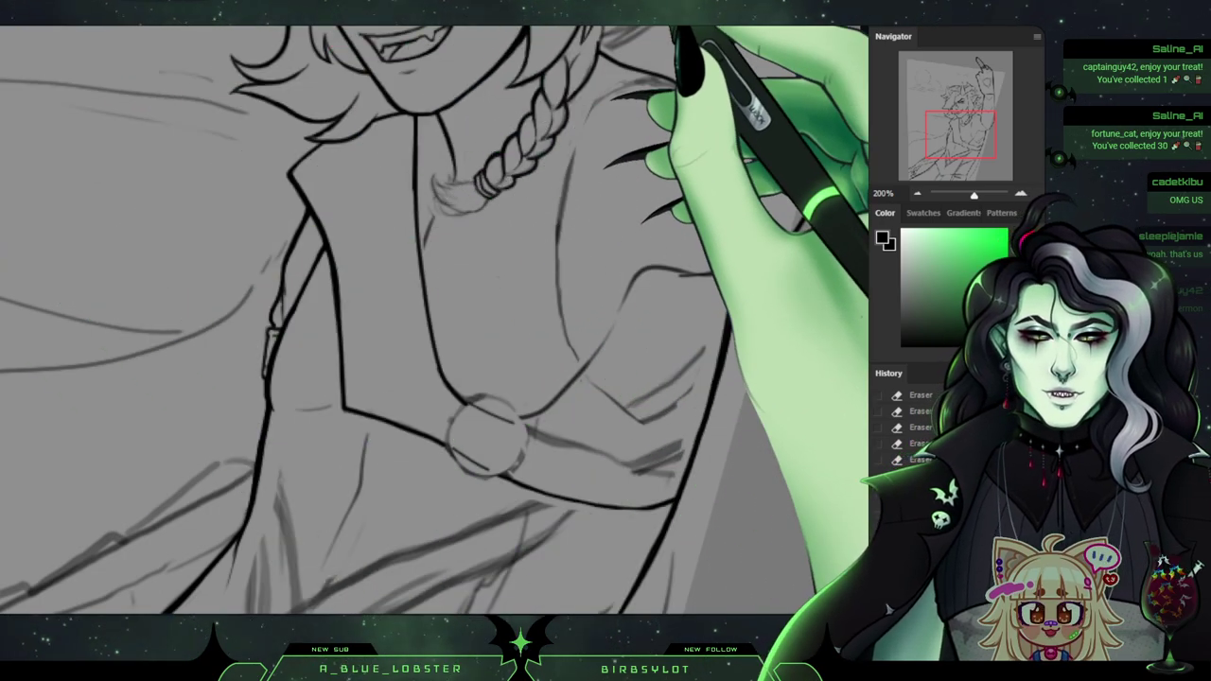
pyautogui.moveTo(492, 284); pyautogui.dragTo(373, 386)
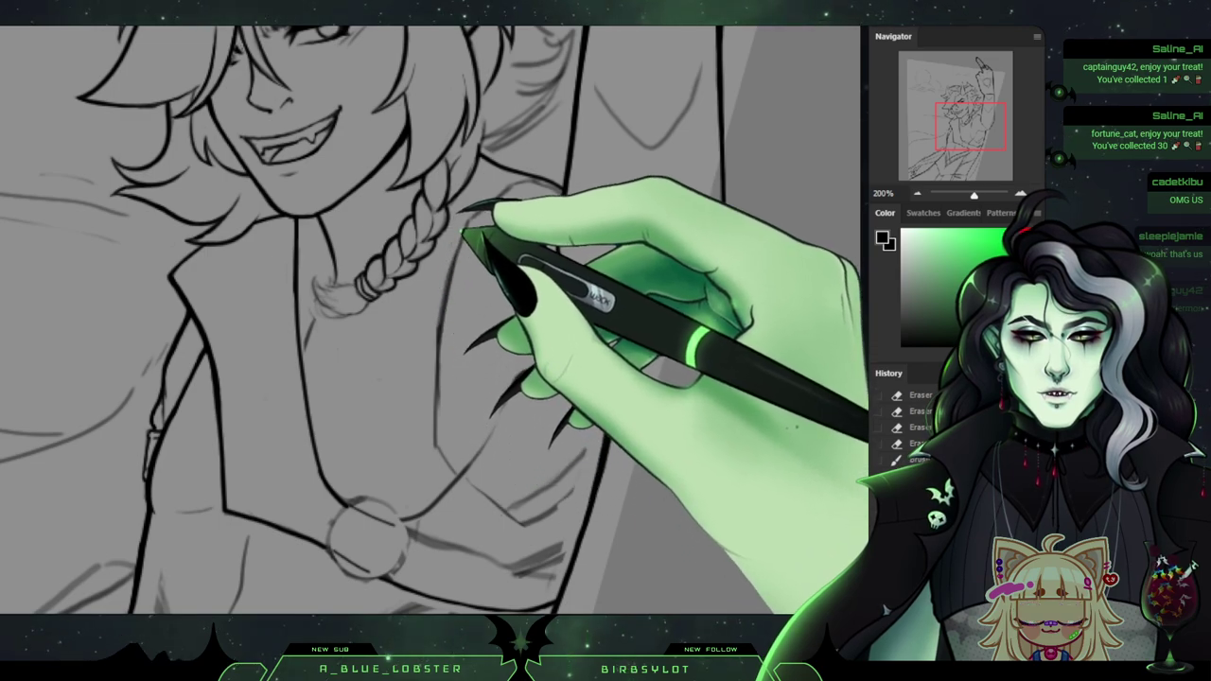
pyautogui.moveTo(443, 352)
pyautogui.mouseDown()
pyautogui.moveTo(438, 412)
pyautogui.moveTo(451, 390)
pyautogui.mouseUp()
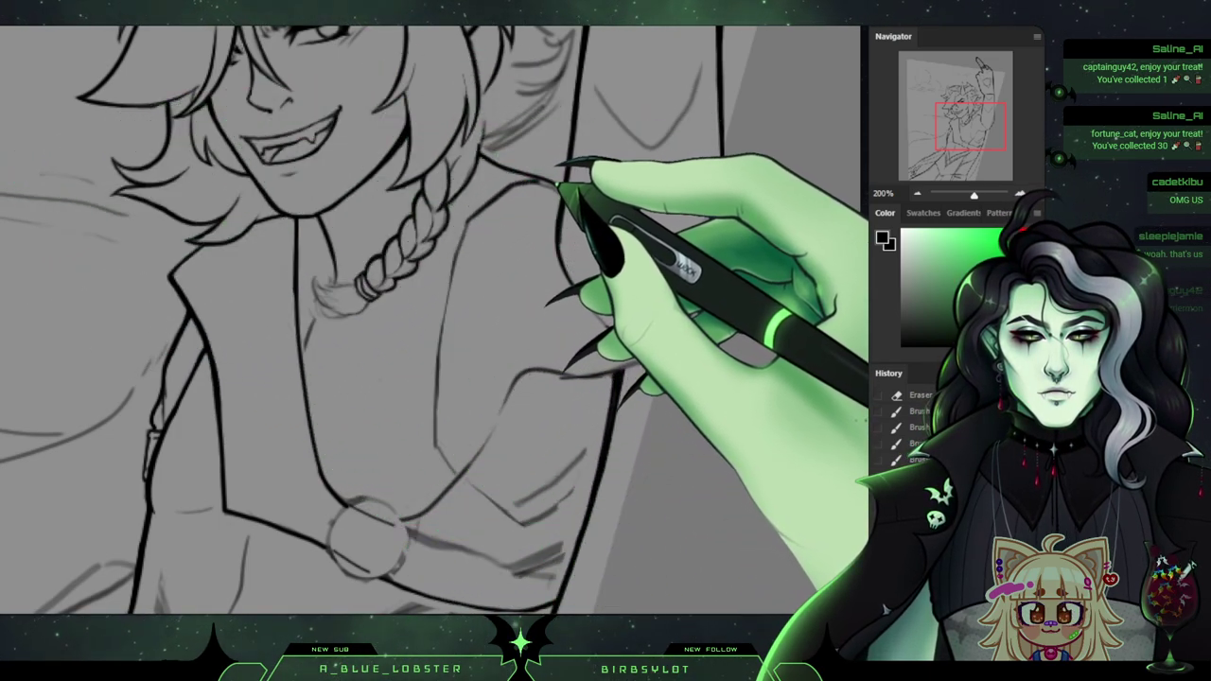
pyautogui.moveTo(573, 192); pyautogui.dragTo(574, 193)
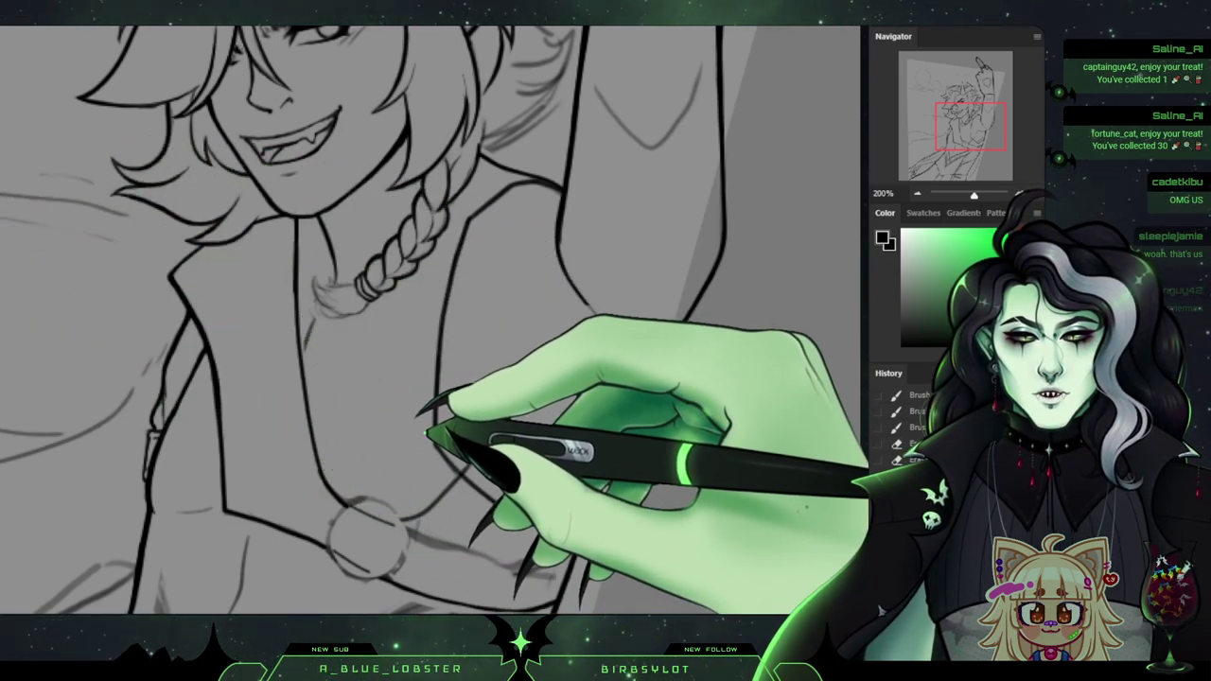
# Ink the vest panel's lower edge down to its point and up to the torso's outer line, cleaning up stray marks.
pyautogui.moveTo(435, 436); pyautogui.dragTo(451, 443)
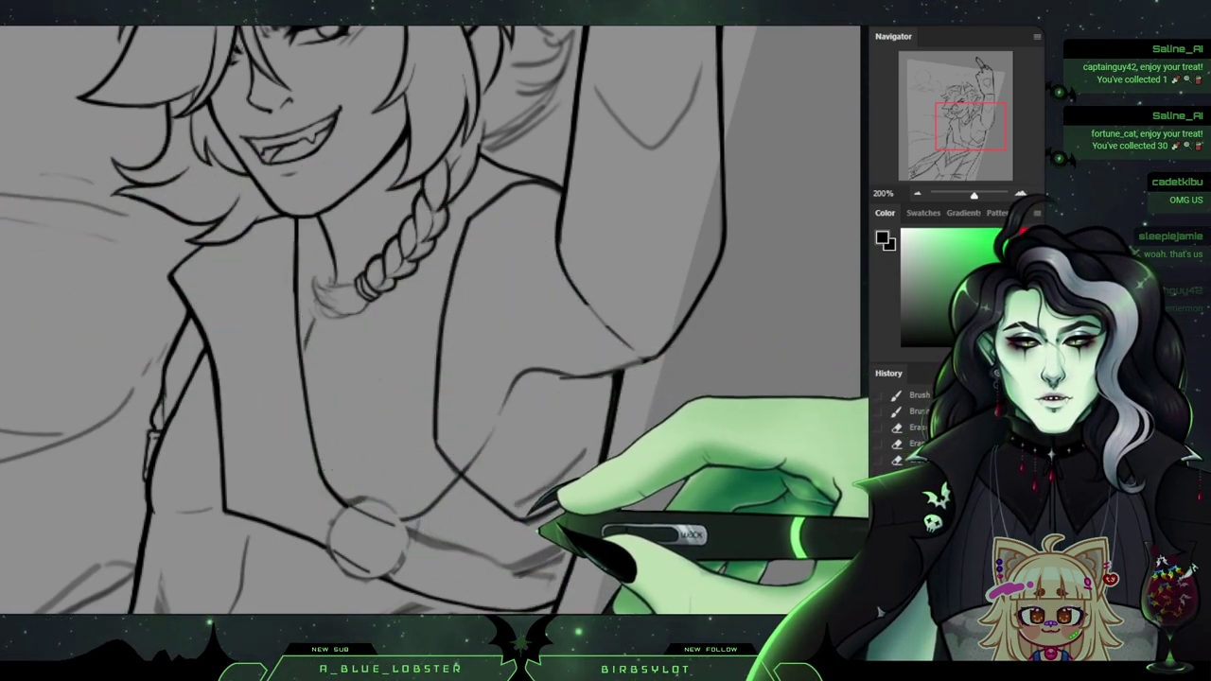
pyautogui.moveTo(475, 223)
pyautogui.mouseDown()
pyautogui.moveTo(487, 216)
pyautogui.moveTo(472, 223)
pyautogui.mouseUp()
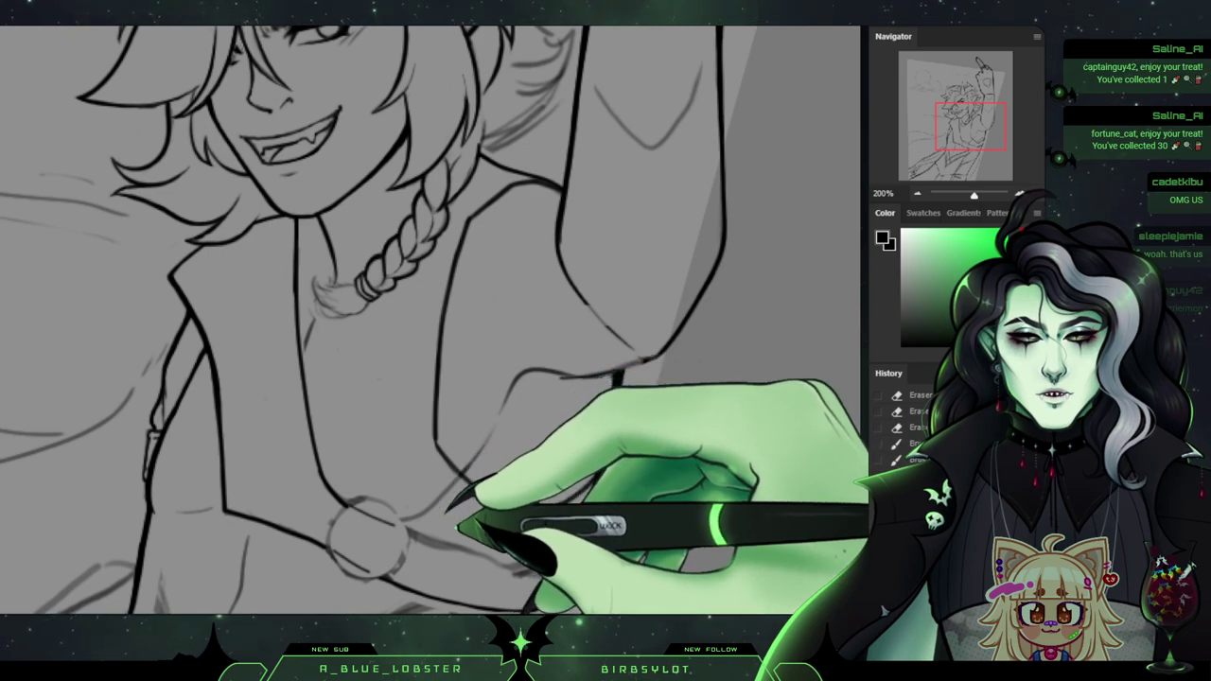
pyautogui.moveTo(575, 273); pyautogui.dragTo(532, 138)
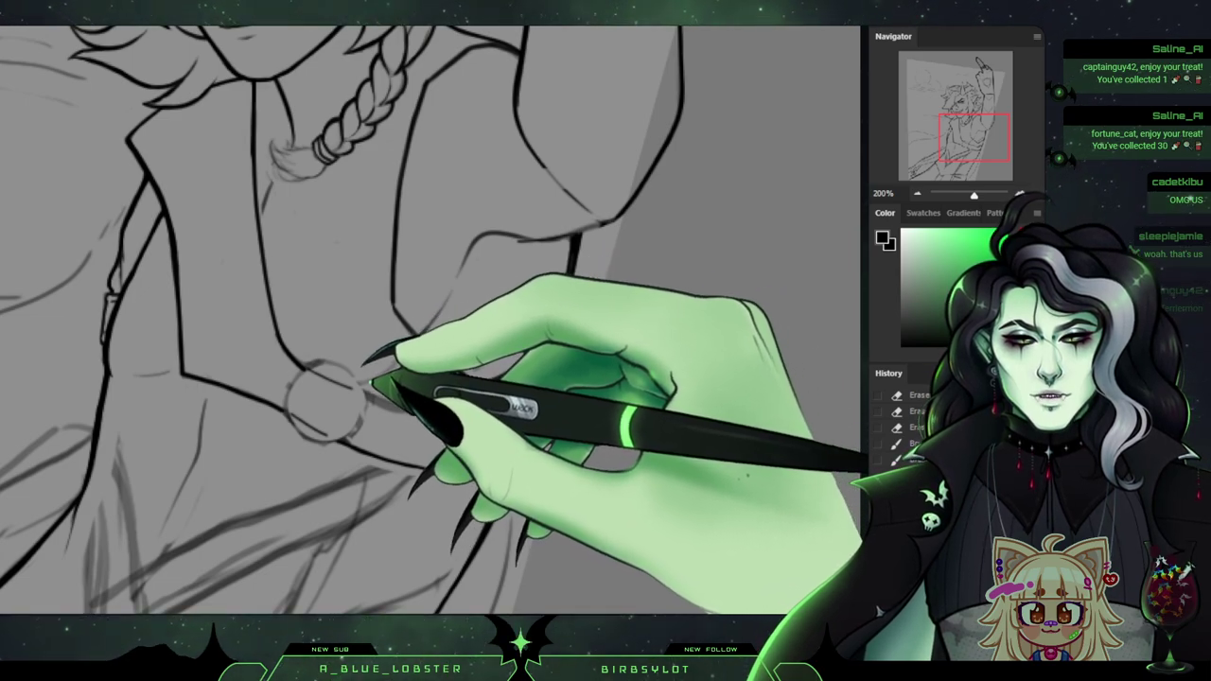
pyautogui.moveTo(481, 278); pyautogui.dragTo(548, 322)
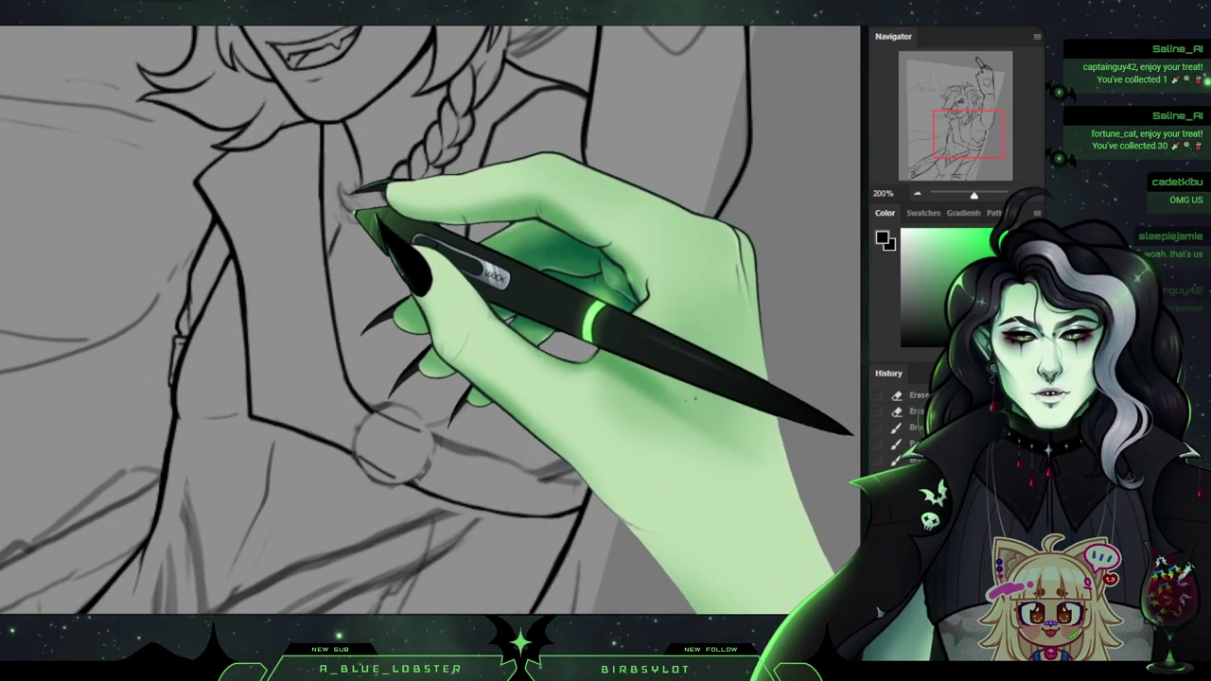
pyautogui.moveTo(37, 230); pyautogui.dragTo(211, 181)
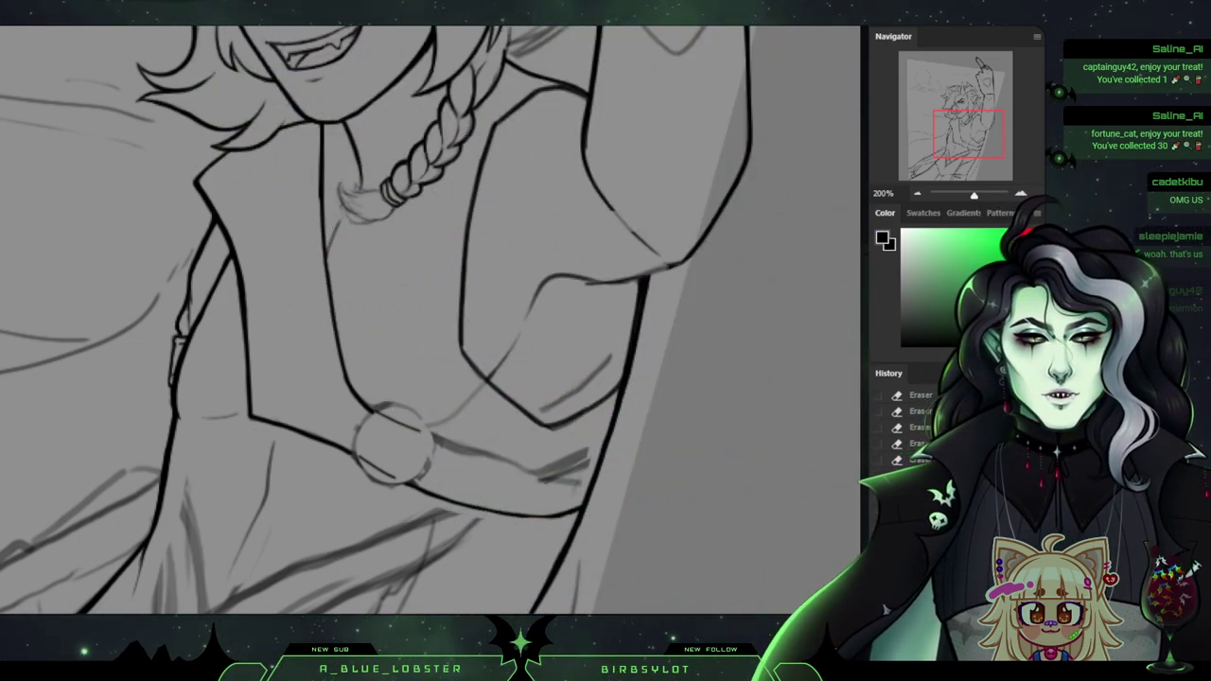
# Paint two broad dark bands curving across the waist up to the torso's outer line, following the rough sketch.
pyautogui.moveTo(426, 398); pyautogui.dragTo(452, 304)
pyautogui.moveTo(418, 350)
pyautogui.mouseDown()
pyautogui.moveTo(401, 495)
pyautogui.moveTo(359, 476)
pyautogui.moveTo(402, 519)
pyautogui.moveTo(460, 238)
pyautogui.moveTo(640, 173)
pyautogui.moveTo(536, 241)
pyautogui.moveTo(478, 232)
pyautogui.moveTo(621, 173)
pyautogui.moveTo(495, 172)
pyautogui.mouseUp()
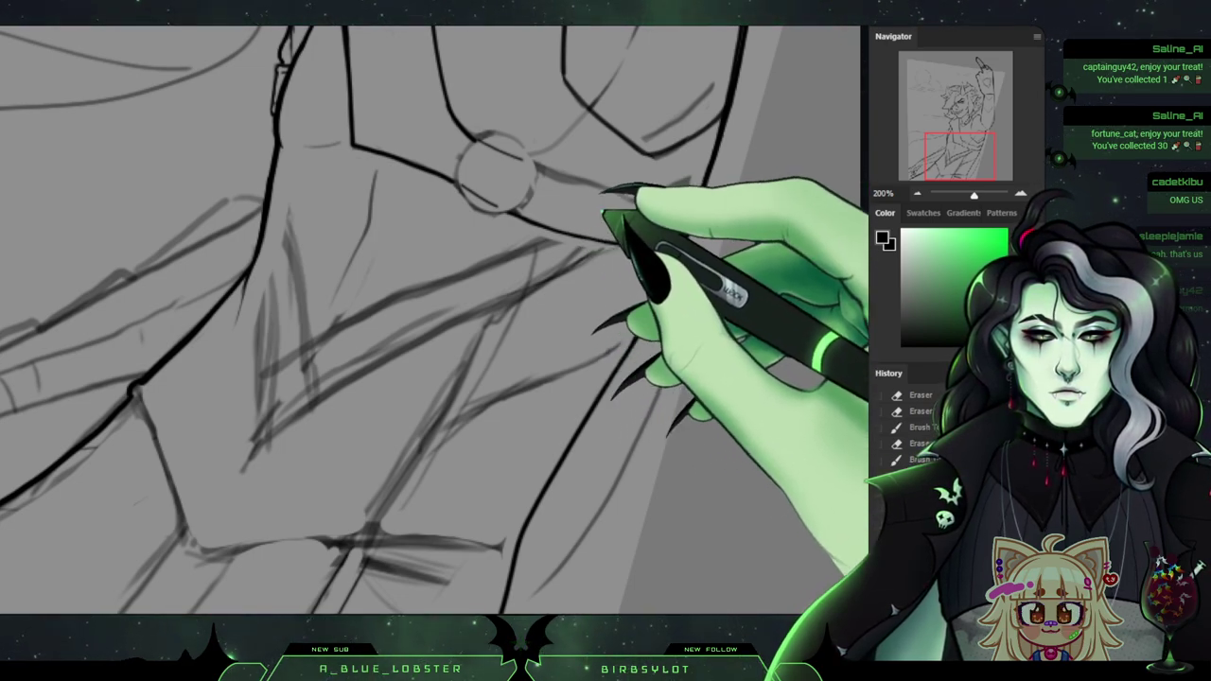
pyautogui.moveTo(638, 201)
pyautogui.mouseDown()
pyautogui.moveTo(703, 190)
pyautogui.moveTo(651, 211)
pyautogui.mouseUp()
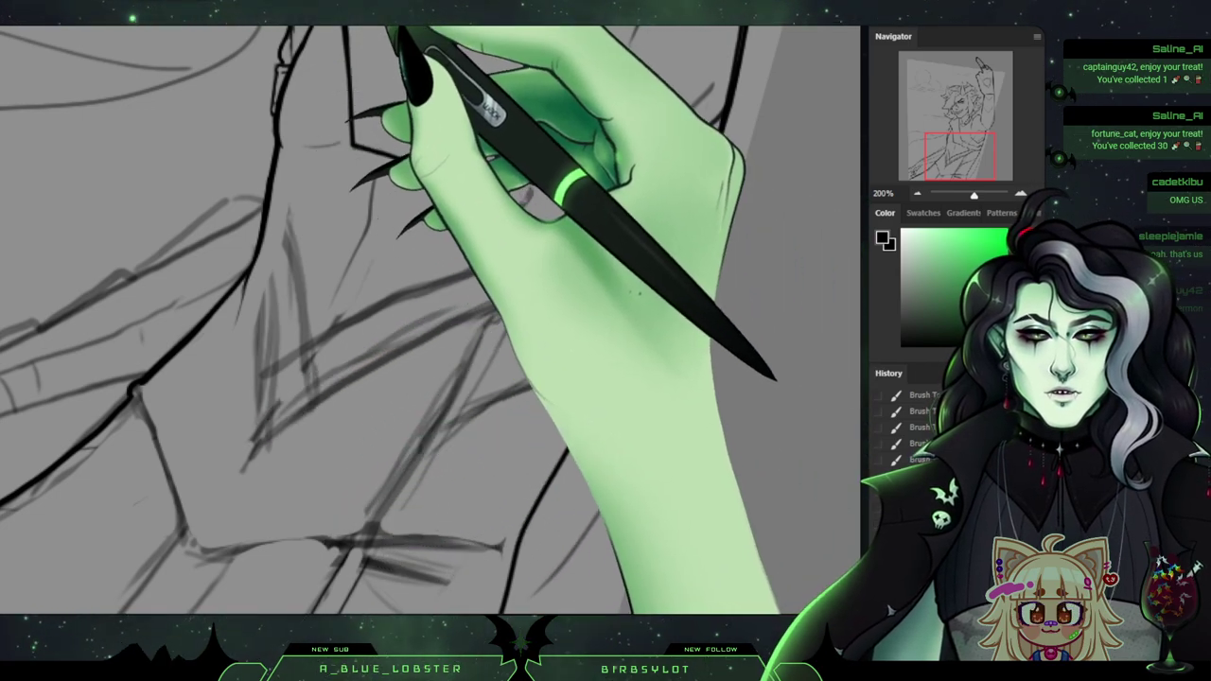
pyautogui.moveTo(261, 440); pyautogui.dragTo(473, 308)
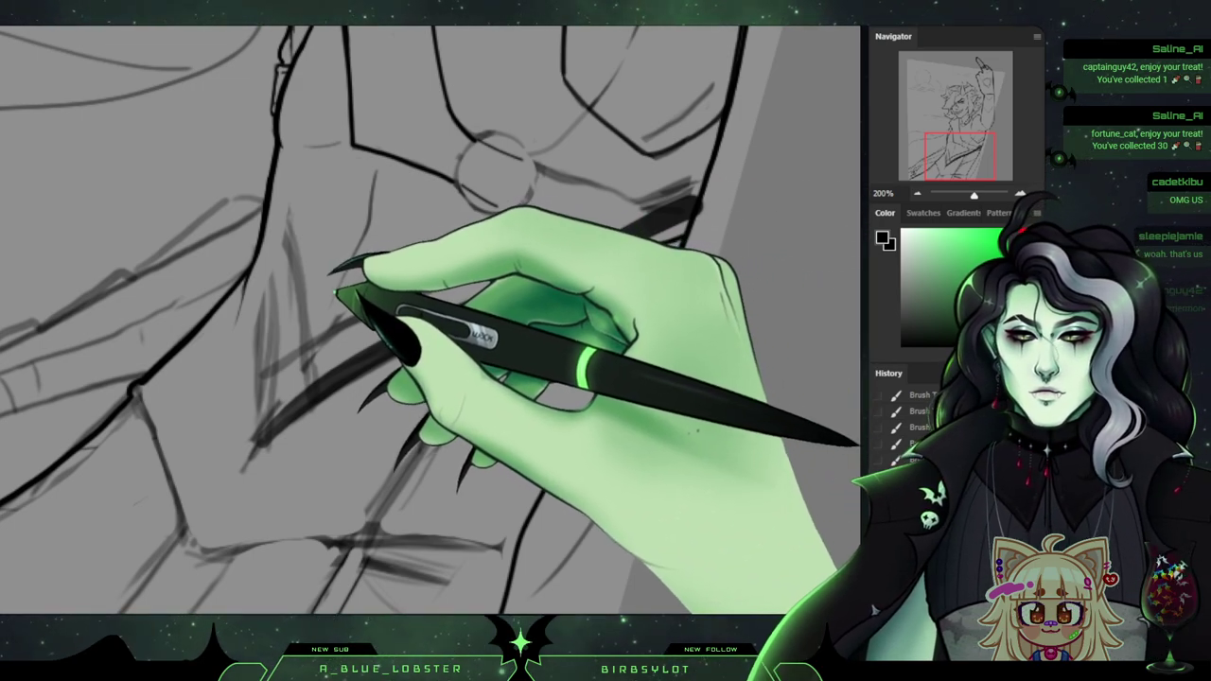
pyautogui.moveTo(264, 380)
pyautogui.mouseDown()
pyautogui.moveTo(399, 280)
pyautogui.moveTo(452, 266)
pyautogui.mouseUp()
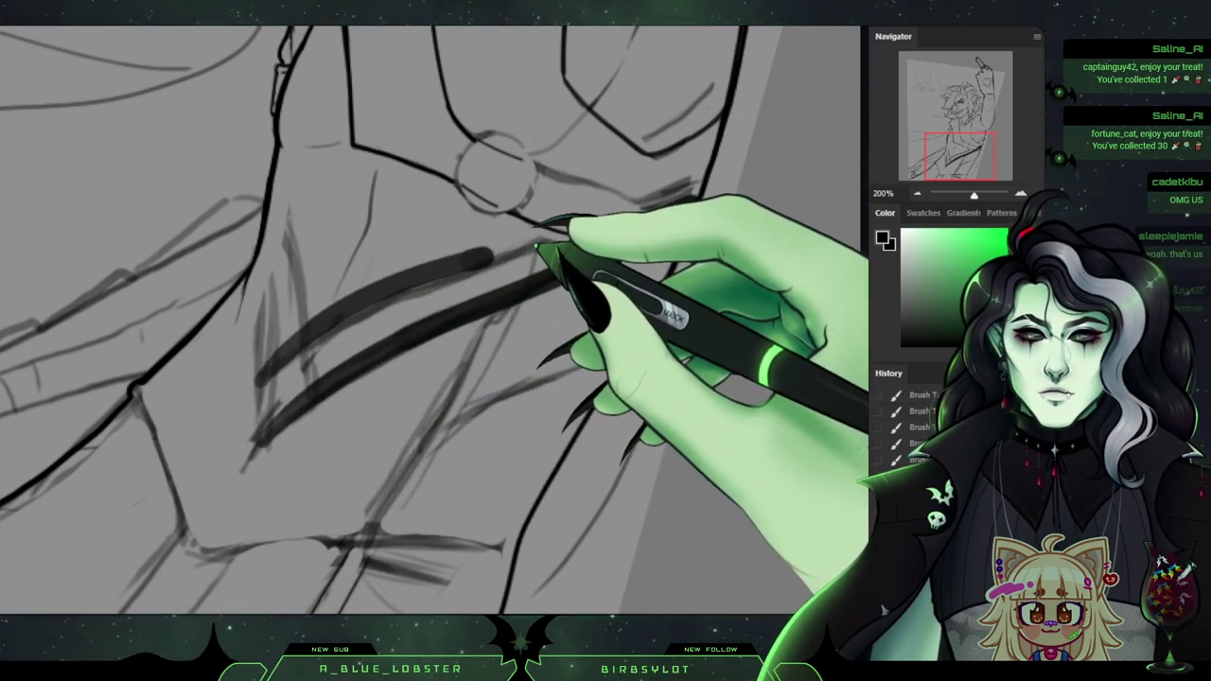
pyautogui.moveTo(533, 245); pyautogui.dragTo(698, 189)
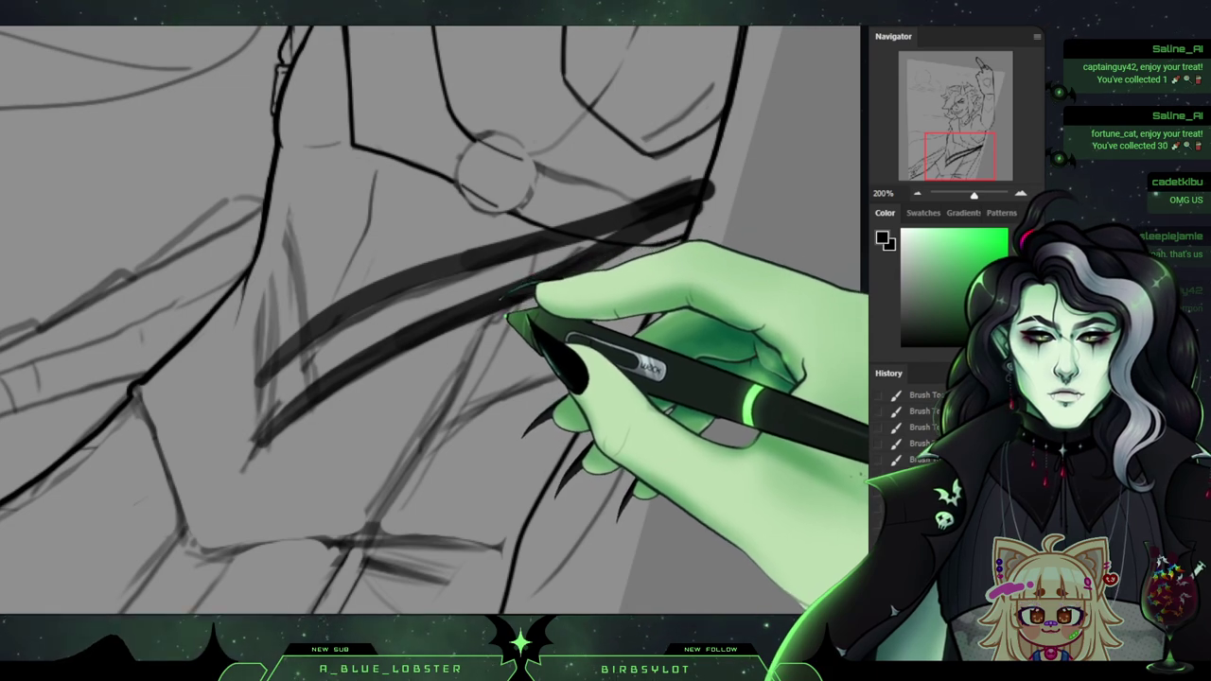
# Paint a broad dark strap from the lower waist band down to the waistline, with a branch reaching the torso's outer line.
pyautogui.moveTo(461, 388)
pyautogui.mouseDown()
pyautogui.moveTo(443, 469)
pyautogui.moveTo(396, 538)
pyautogui.mouseUp()
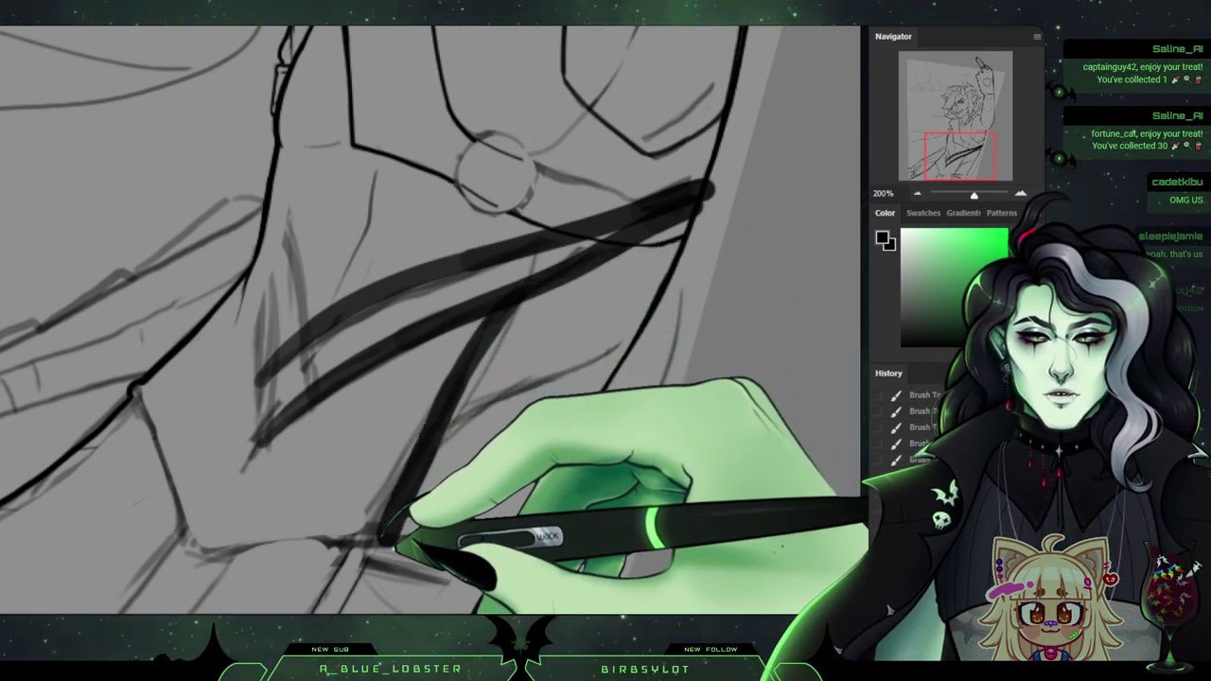
pyautogui.hotkey('ctrl', 'z')
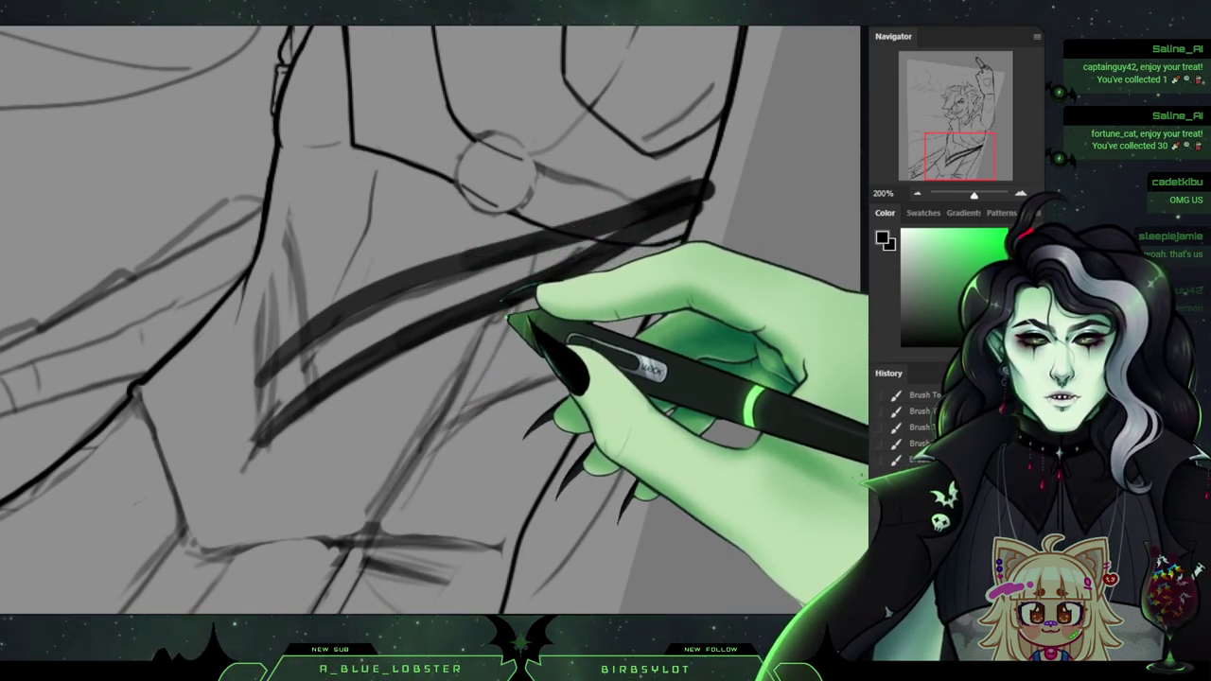
pyautogui.moveTo(516, 320)
pyautogui.mouseDown()
pyautogui.moveTo(486, 360)
pyautogui.moveTo(454, 460)
pyautogui.moveTo(398, 547)
pyautogui.mouseUp()
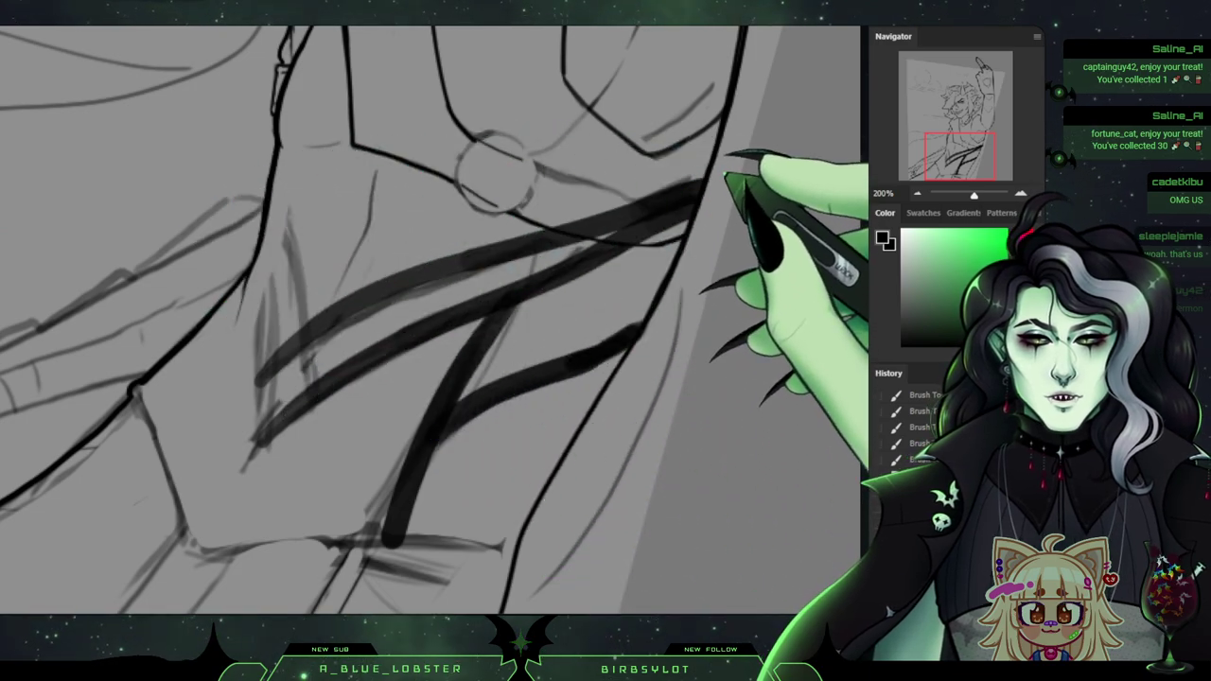
# Add a new layer and turn the broad waist bands and strap into double outlines by clearing their middles.
pyautogui.hotkey('ctrl', 'alt', 'shift', 'n')
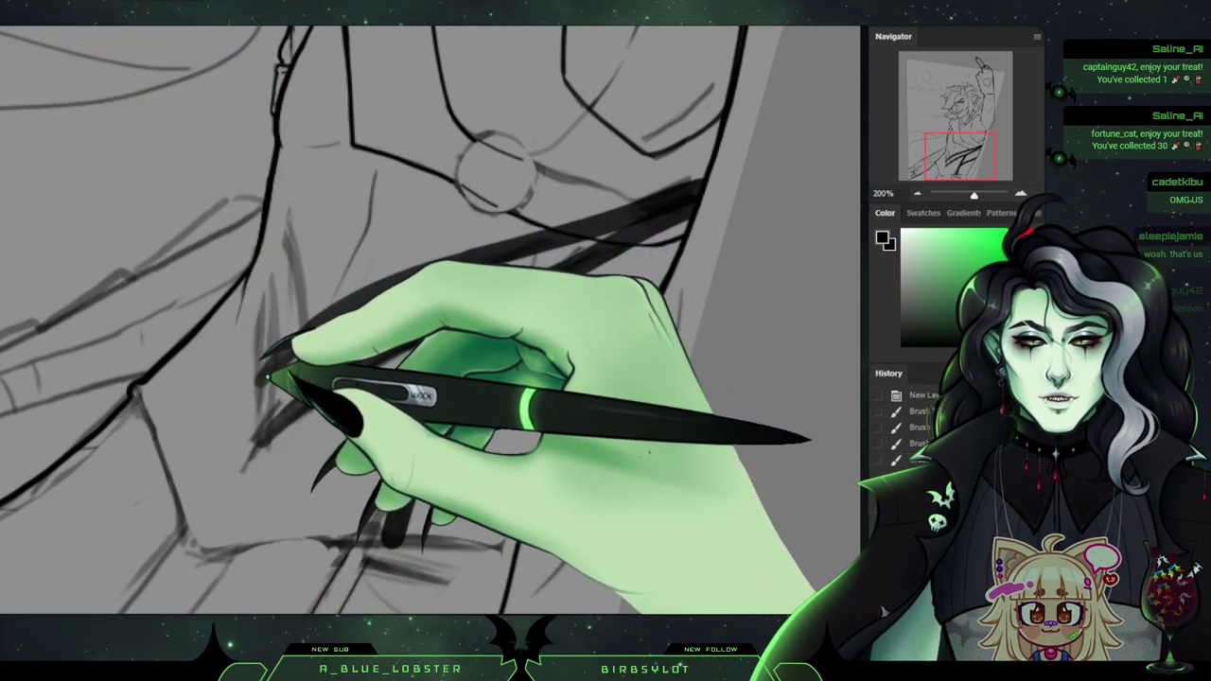
pyautogui.moveTo(291, 350)
pyautogui.mouseDown()
pyautogui.moveTo(396, 280)
pyautogui.moveTo(594, 230)
pyautogui.mouseUp()
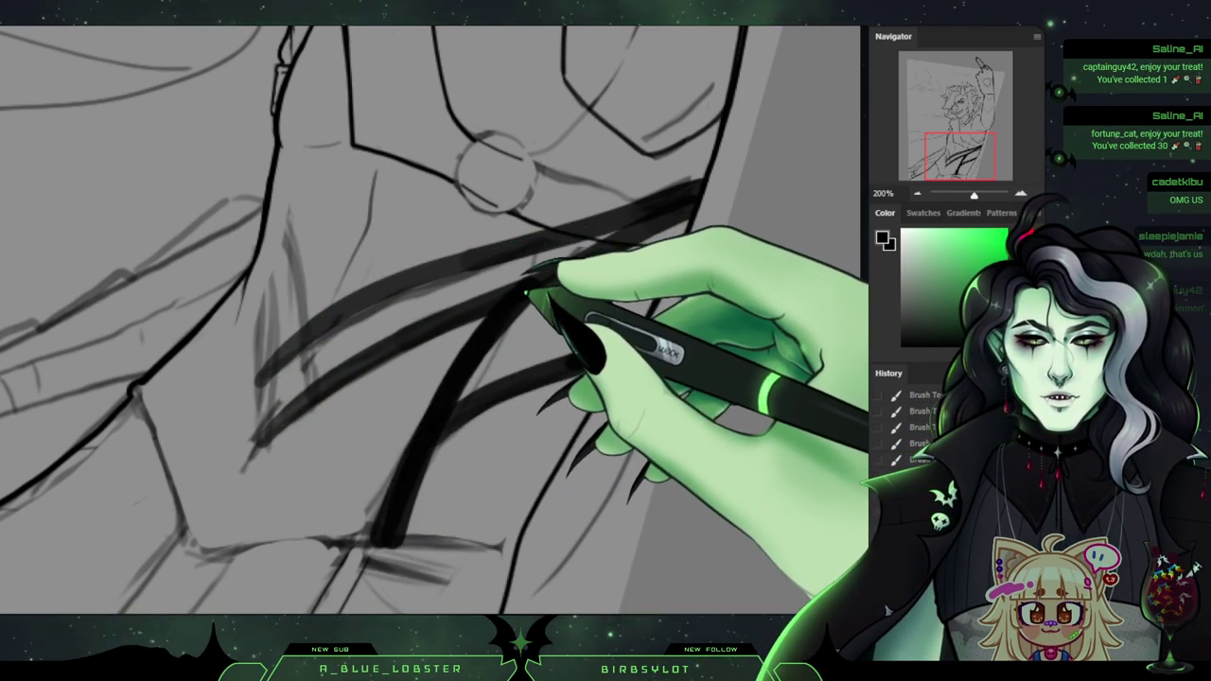
pyautogui.moveTo(530, 286); pyautogui.dragTo(503, 323)
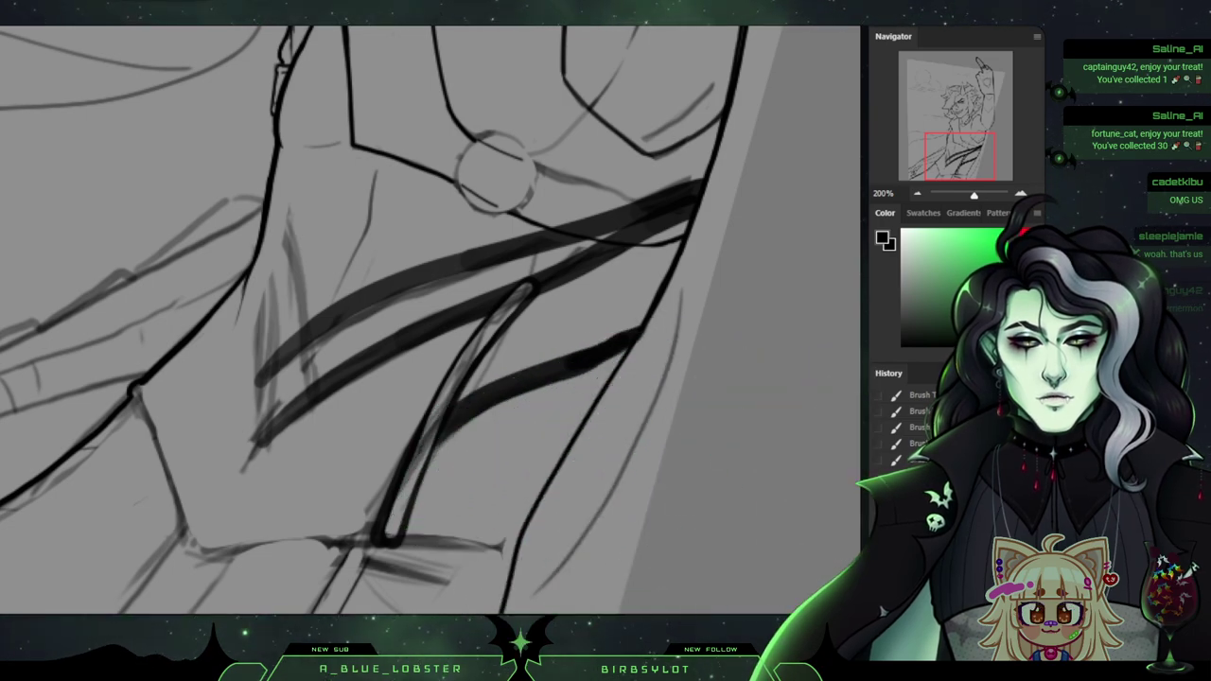
pyautogui.hotkey('ctrl', 'z')
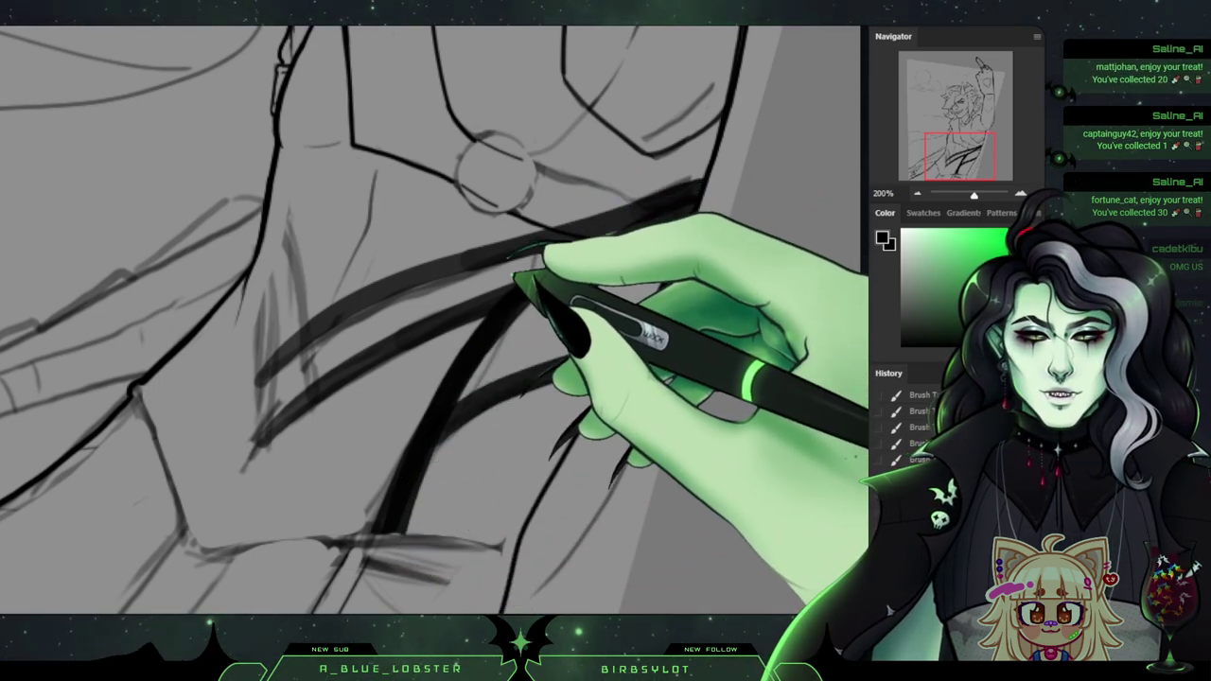
pyautogui.moveTo(649, 208); pyautogui.dragTo(693, 180)
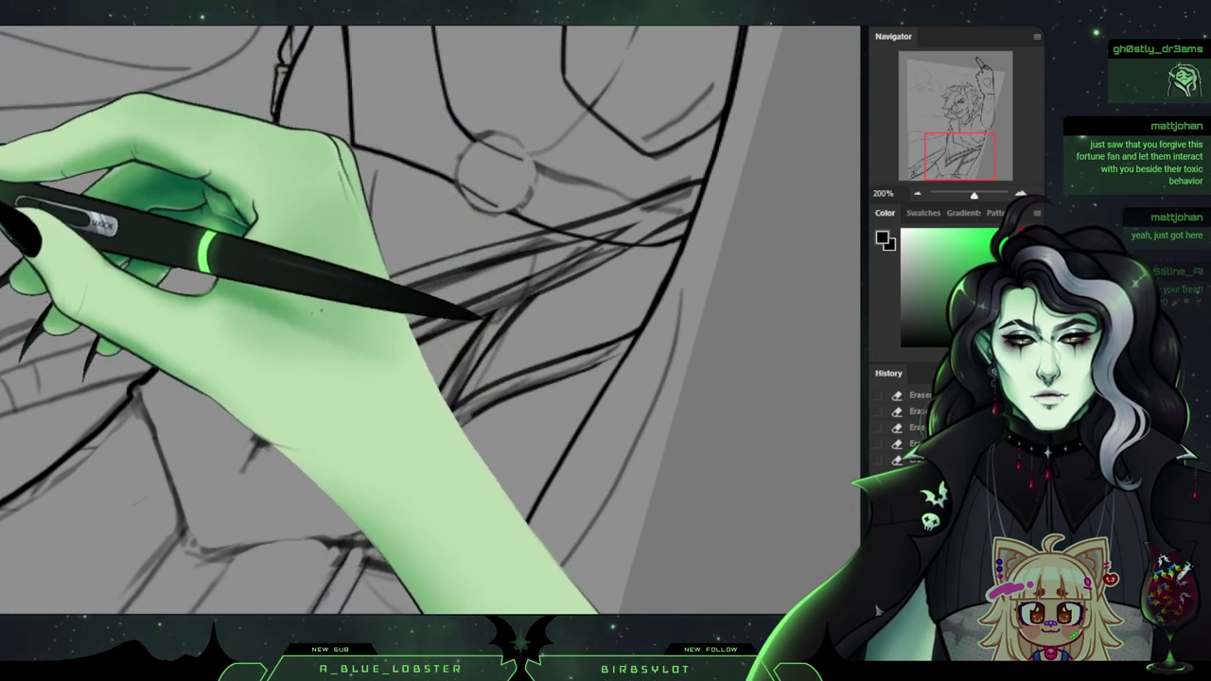
# Erase the leftover sketch marks around the waist bands and the band lines overlapping the vest's hem.
pyautogui.keyDown('alt'); pyautogui.click(356, 284); pyautogui.keyUp('alt')
pyautogui.hotkey('ctrl', ',')
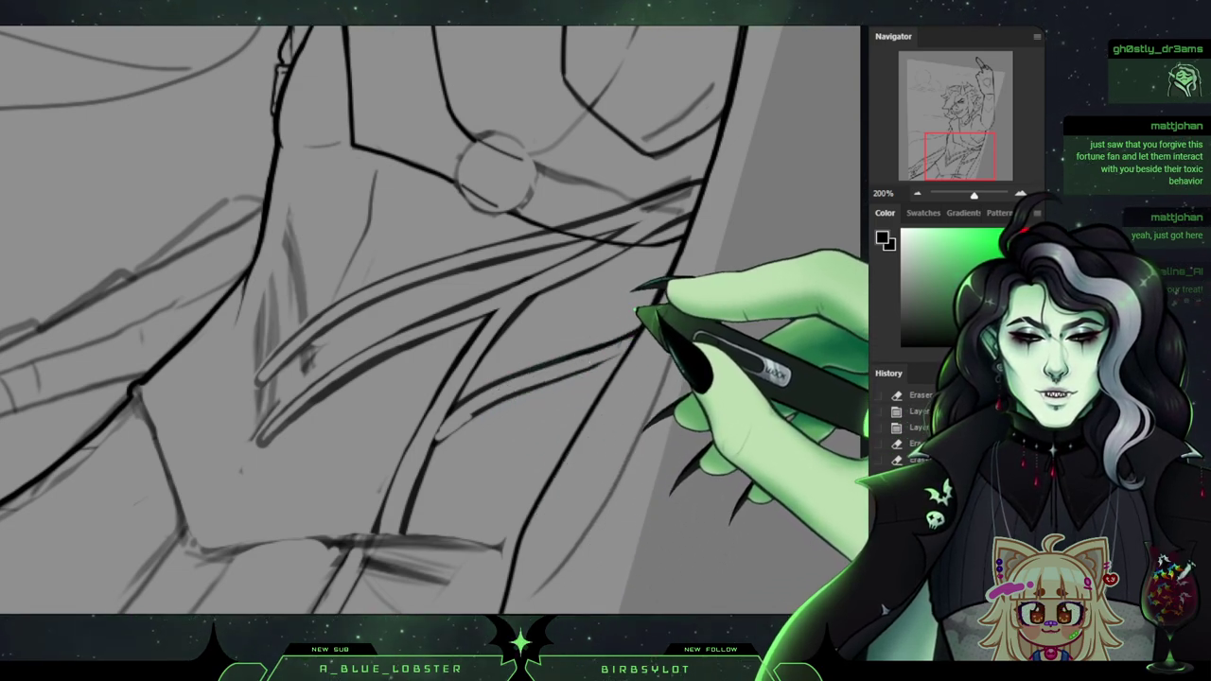
pyautogui.moveTo(392, 329); pyautogui.dragTo(248, 490)
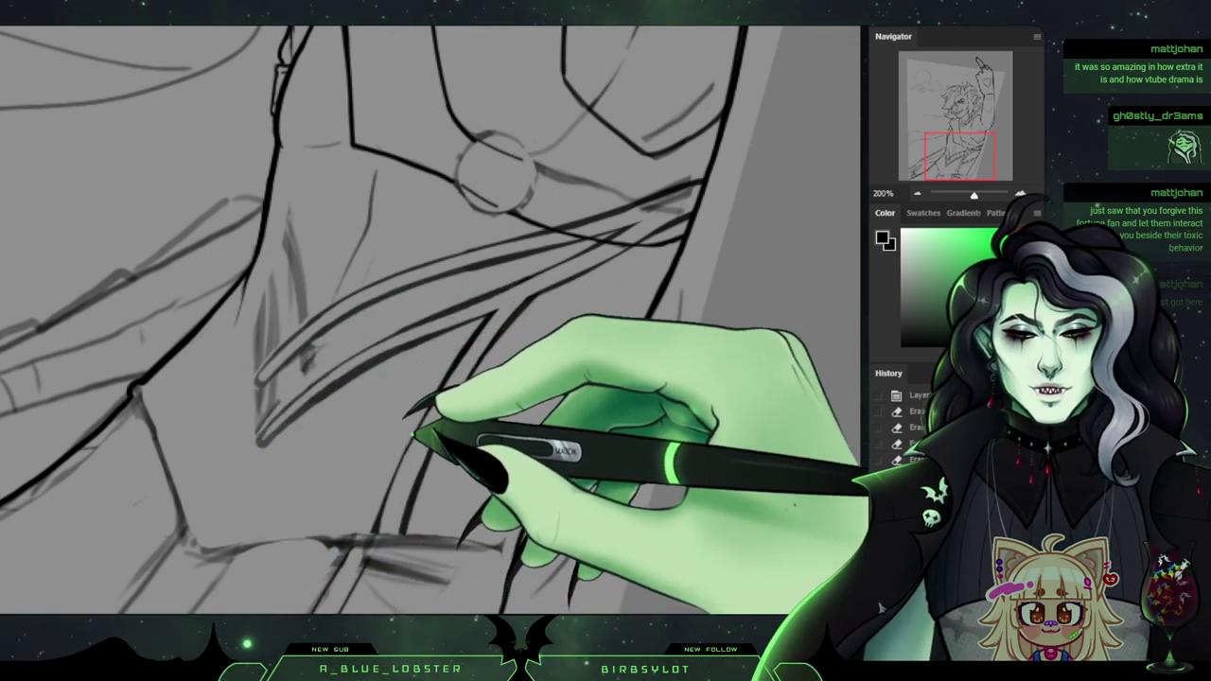
pyautogui.moveTo(635, 196); pyautogui.dragTo(683, 166)
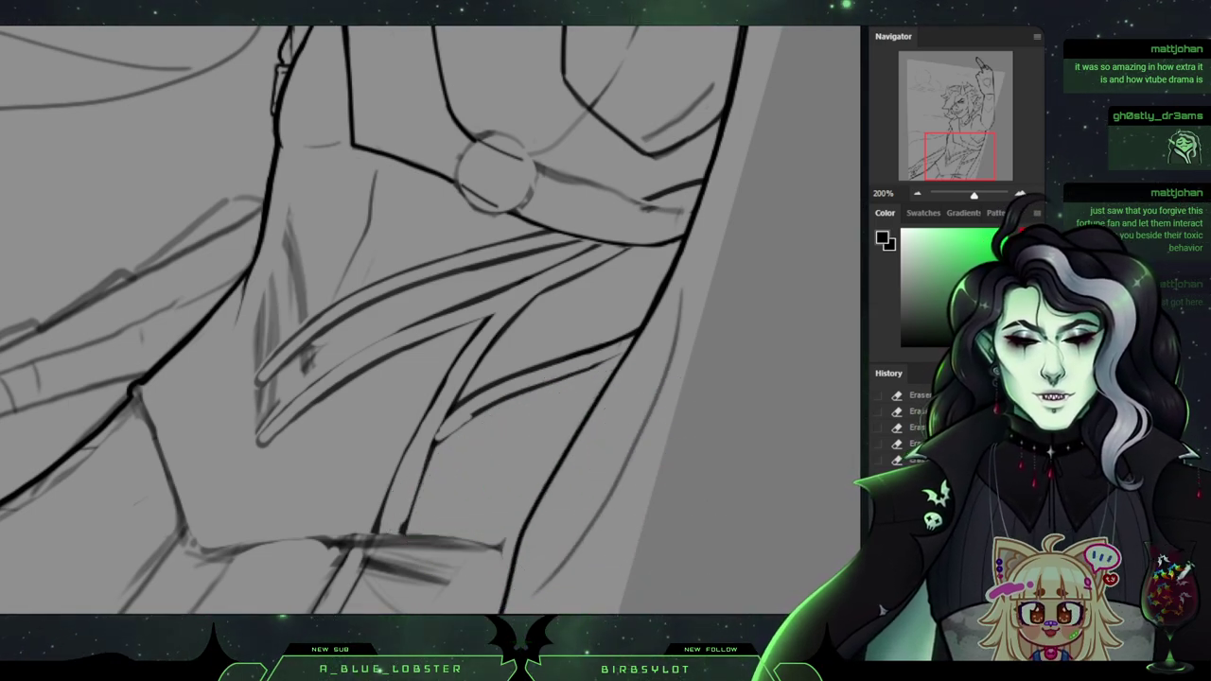
# Fade the band sketch and ink both curved edges of the upper waist band over it toward the torso's outer line.
pyautogui.moveTo(430, 322)
pyautogui.mouseDown()
pyautogui.moveTo(414, 365)
pyautogui.moveTo(448, 321)
pyautogui.mouseUp()
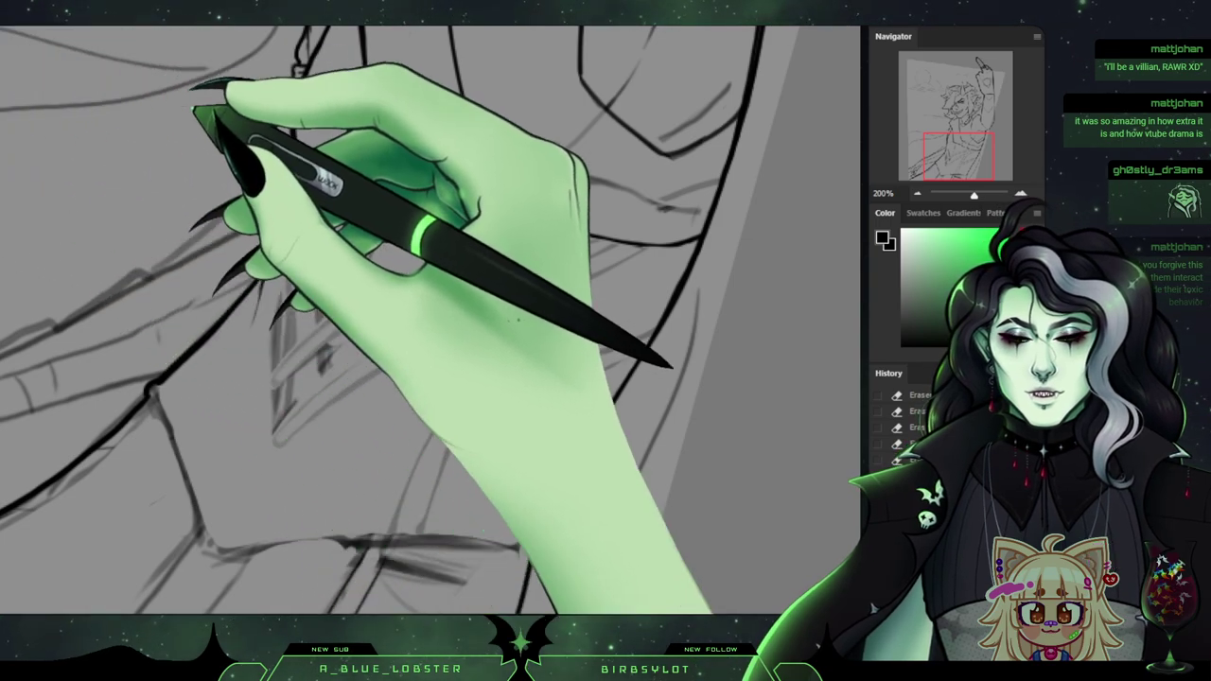
pyautogui.moveTo(475, 234)
pyautogui.mouseDown()
pyautogui.moveTo(454, 282)
pyautogui.moveTo(480, 339)
pyautogui.mouseUp()
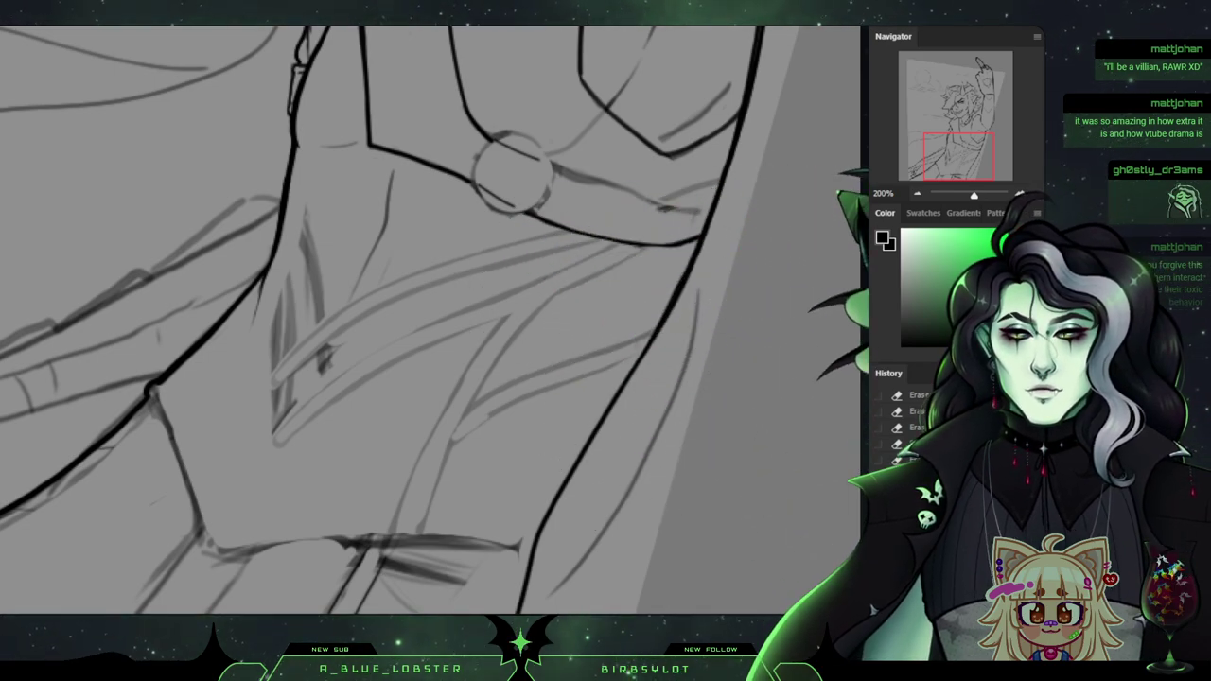
pyautogui.hotkey('ctrl', '+')
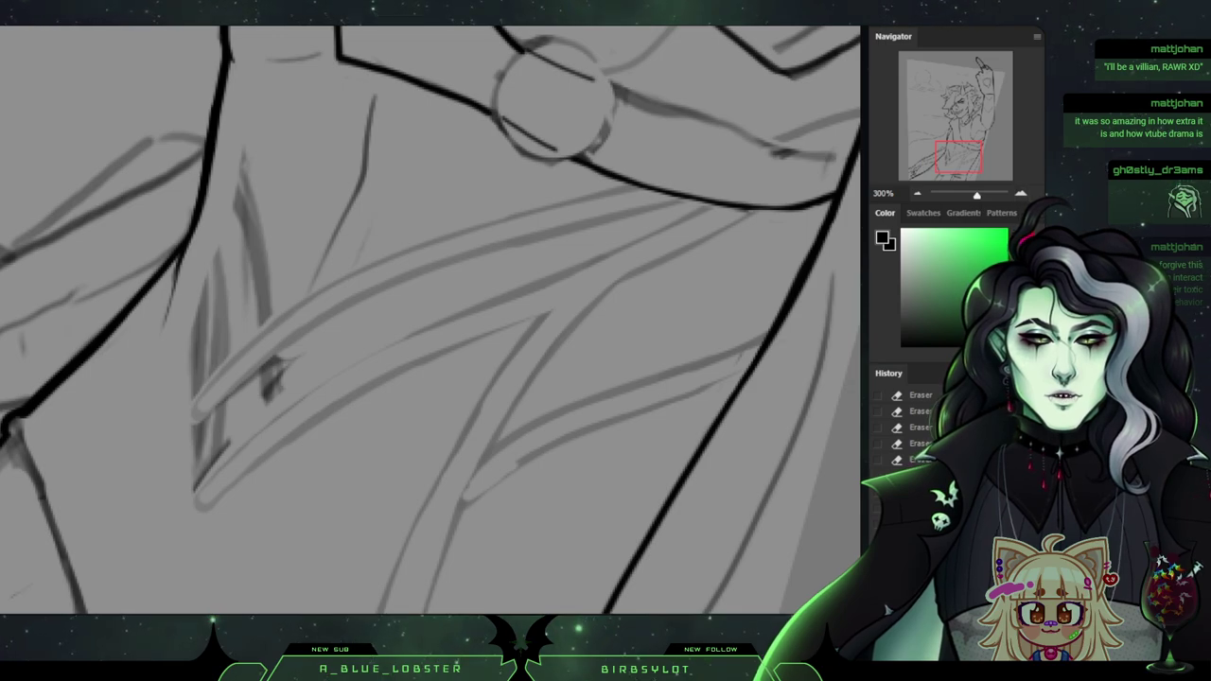
pyautogui.moveTo(960, 157); pyautogui.dragTo(964, 159)
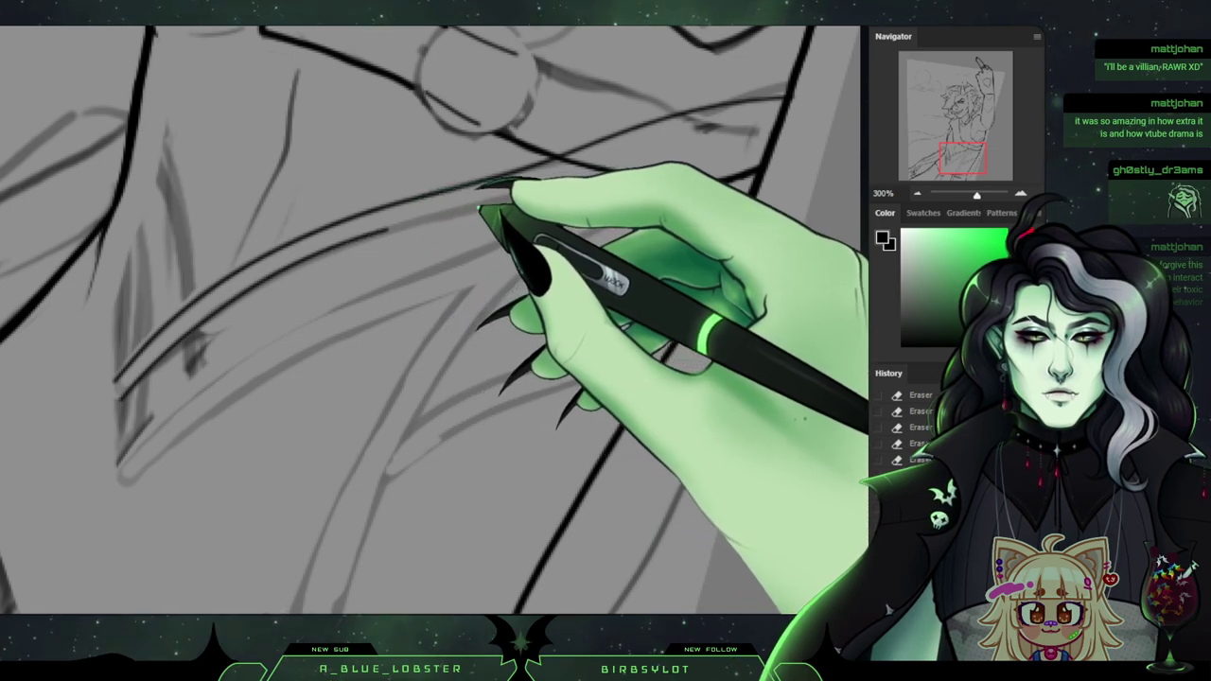
pyautogui.moveTo(440, 216); pyautogui.dragTo(642, 156)
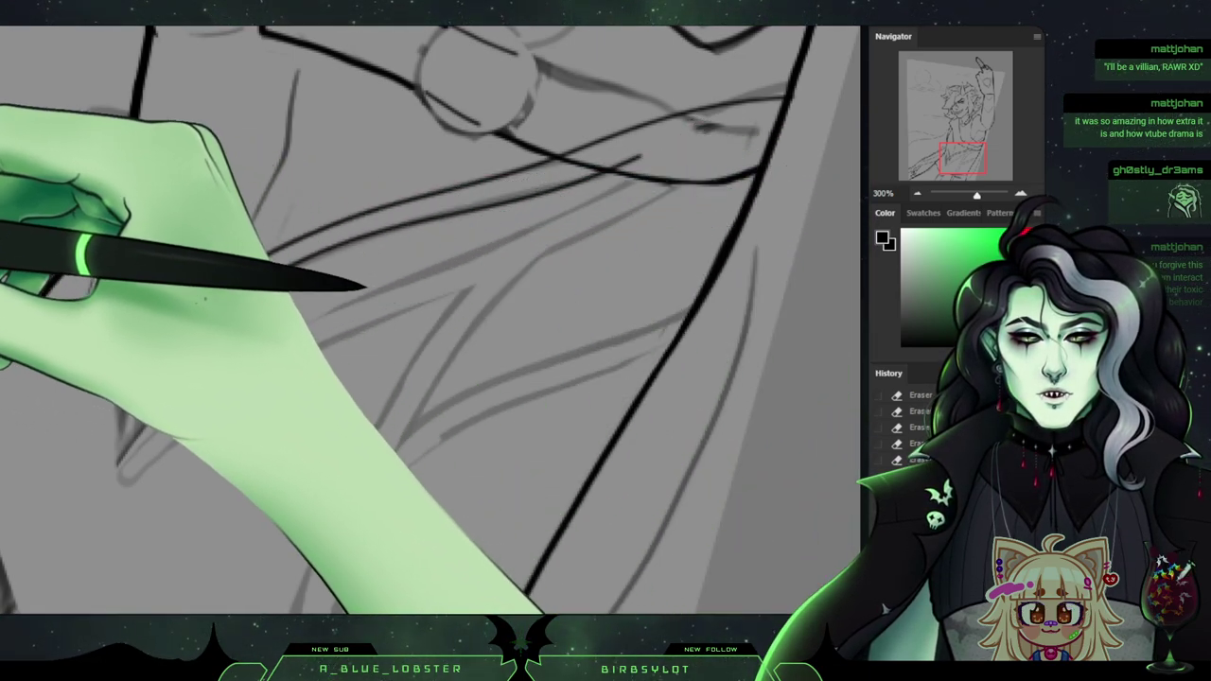
# Check the inked waist band without its faded sketch guide and within the whole drawing.
pyautogui.press('Delete')
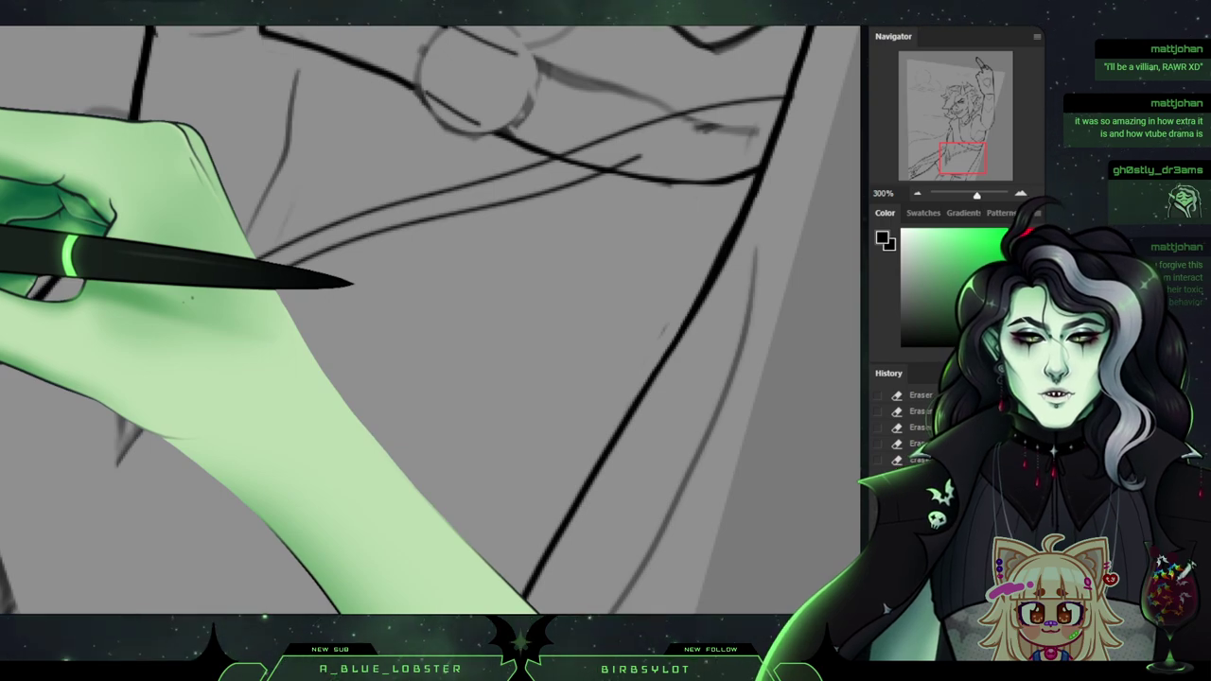
pyautogui.hotkey('ctrl', 'z')
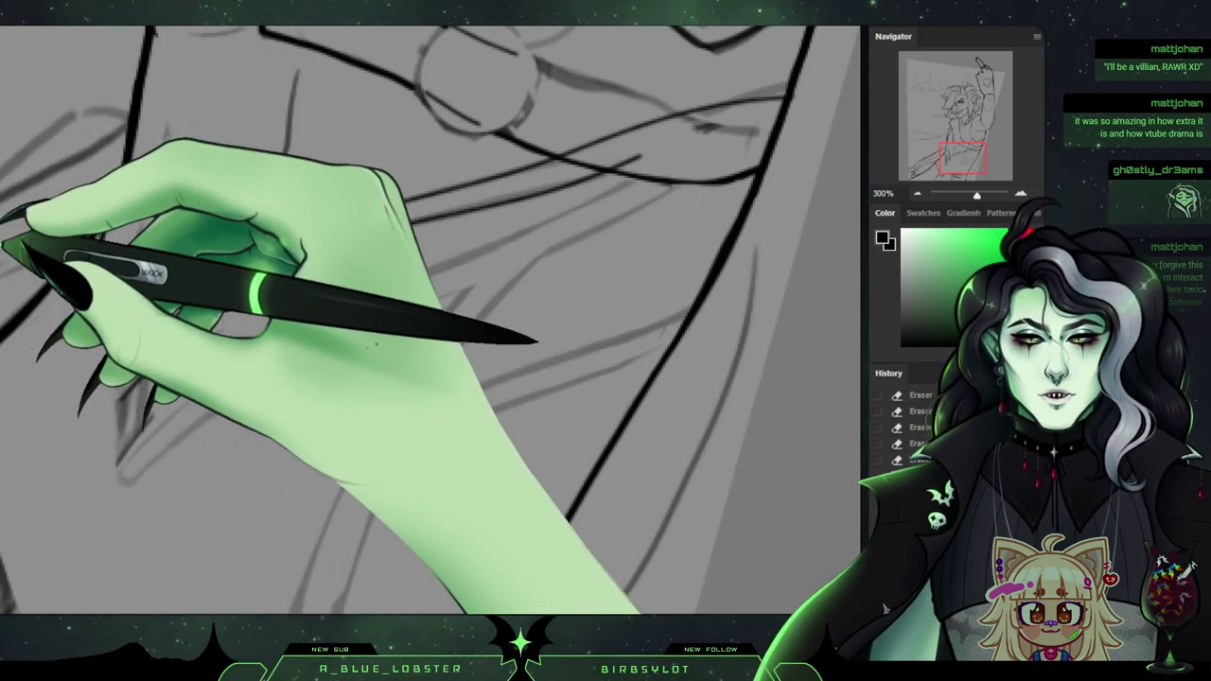
pyautogui.hotkey('ctrl', '0')
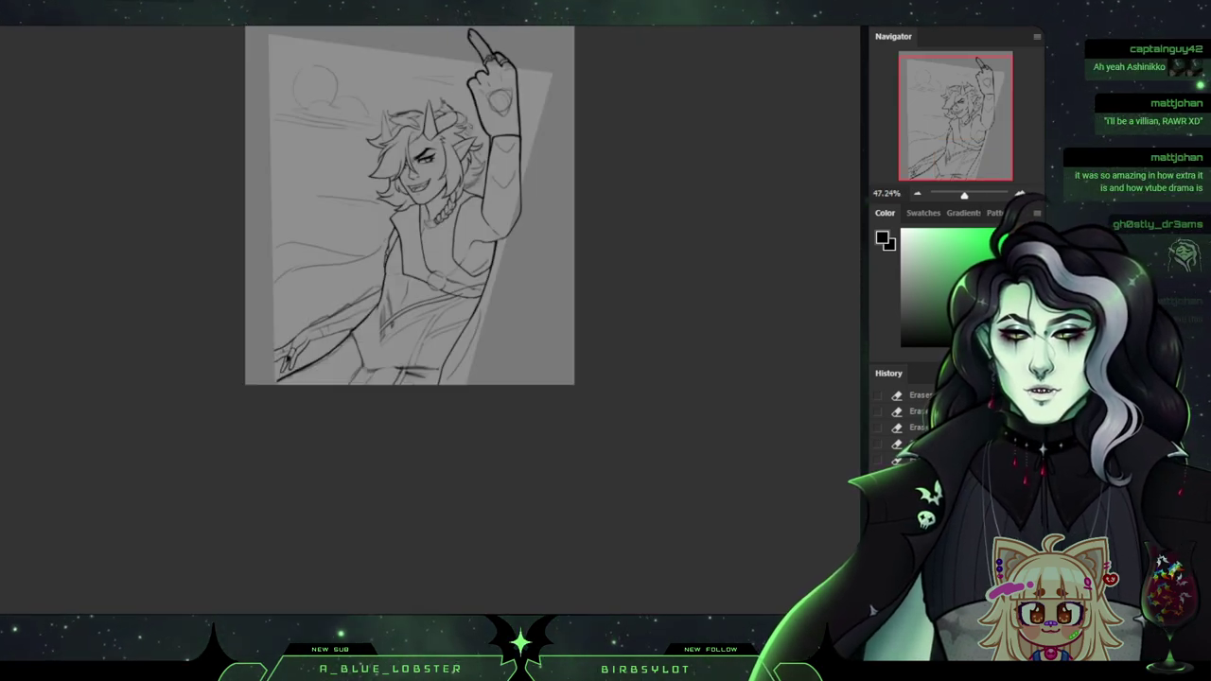
pyautogui.scroll(10, 429, 317)
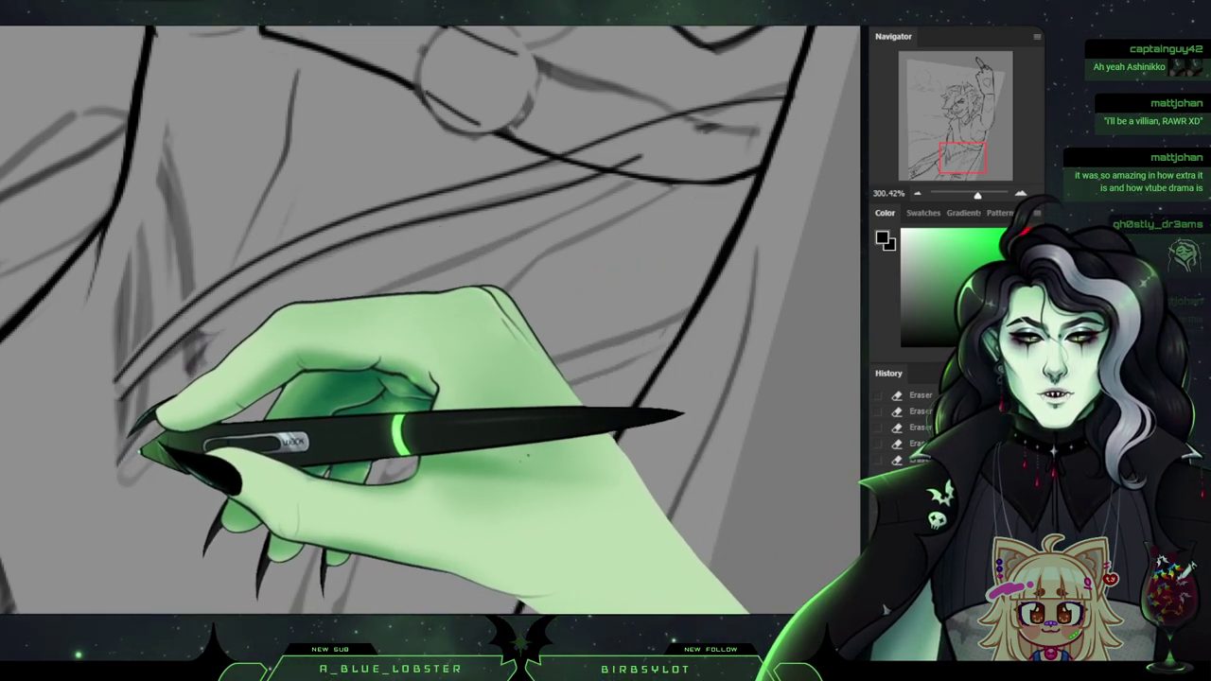
# Ink both curved edges of the lower waist band from its pointed front end toward the vest's hem.
pyautogui.moveTo(173, 410); pyautogui.dragTo(194, 390)
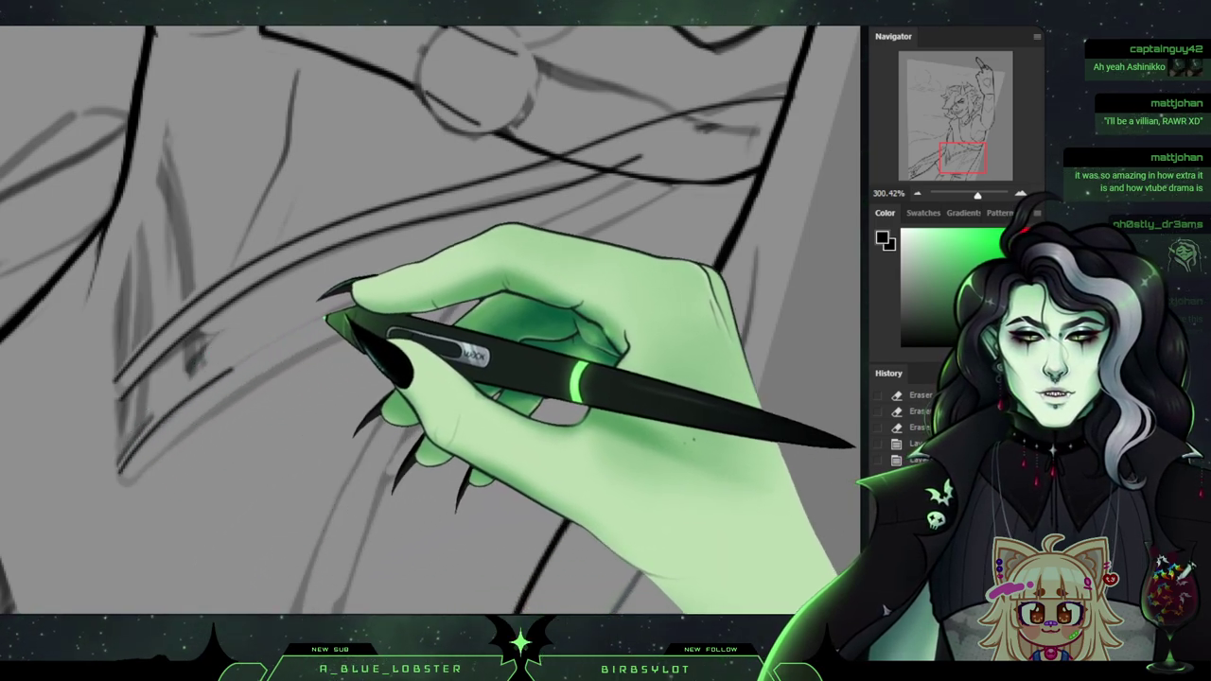
pyautogui.moveTo(560, 229); pyautogui.dragTo(725, 134)
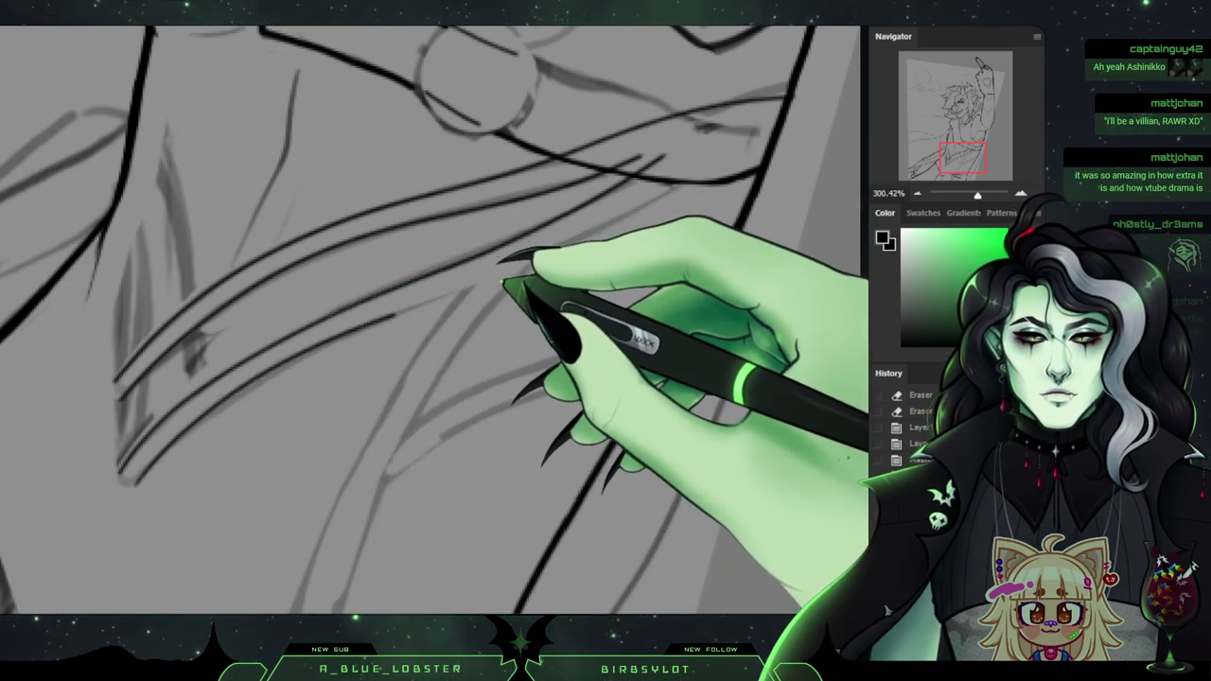
pyautogui.moveTo(659, 210); pyautogui.dragTo(748, 123)
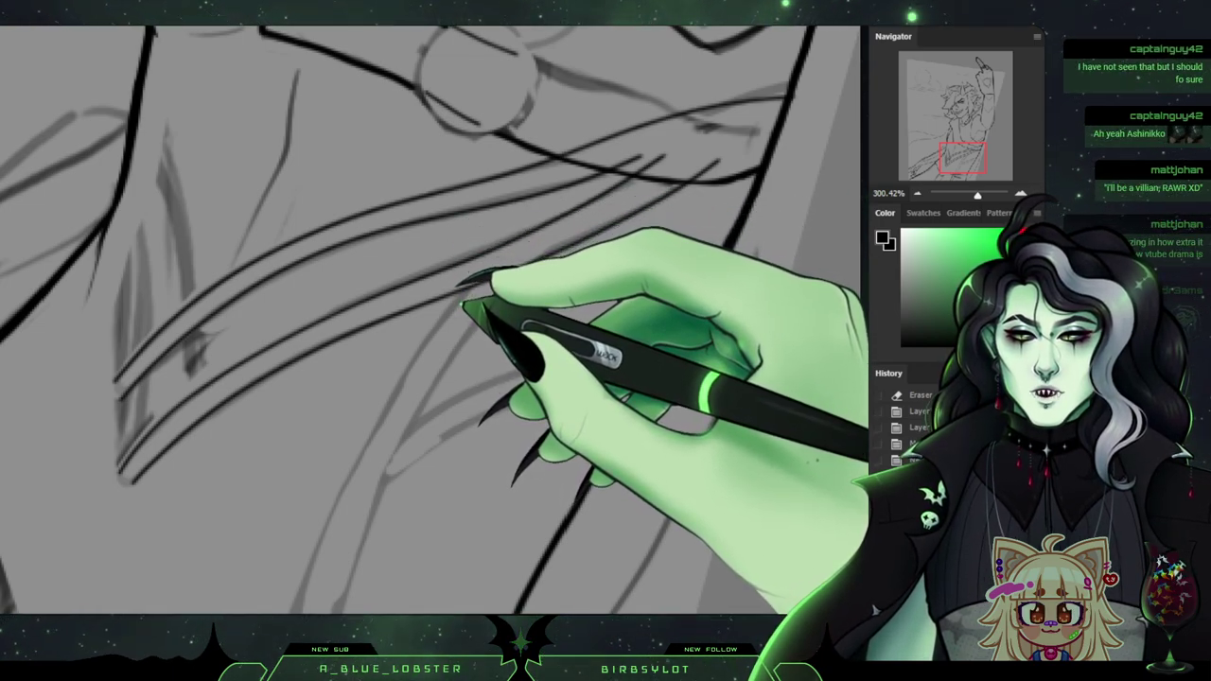
# Ink both edges of the strap hanging from the lower waist band and of its side branch to the torso outline.
pyautogui.scroll(-4, 431, 320)
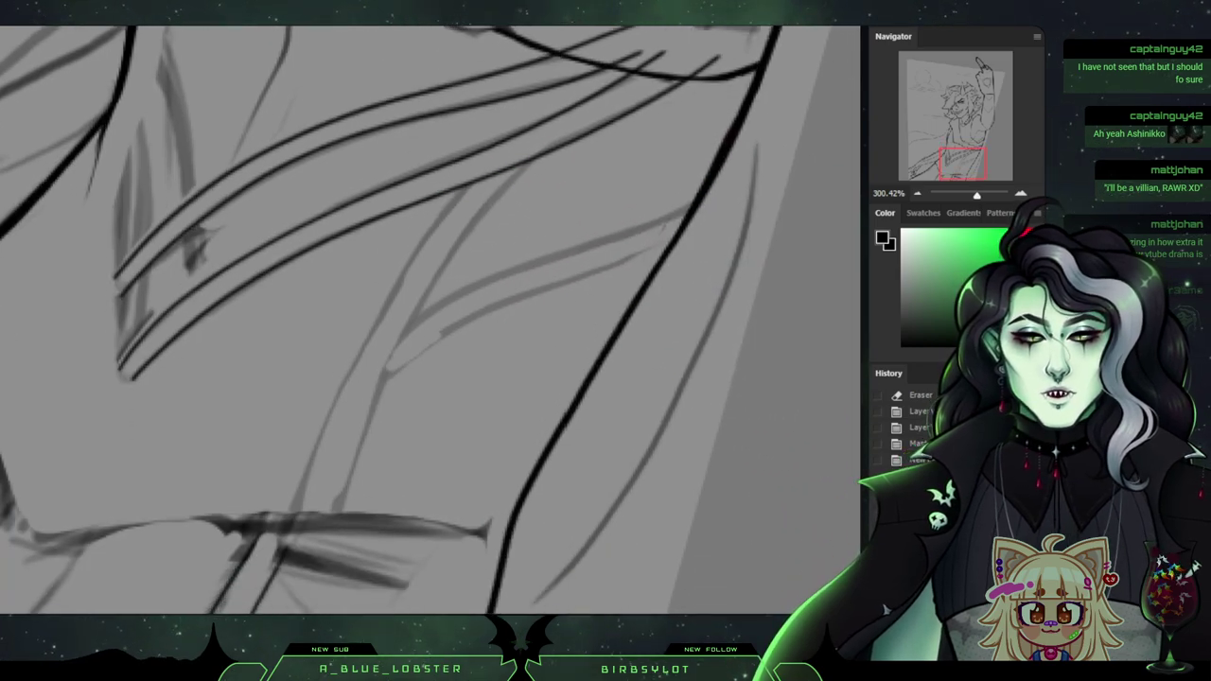
pyautogui.scroll(2, 431, 320)
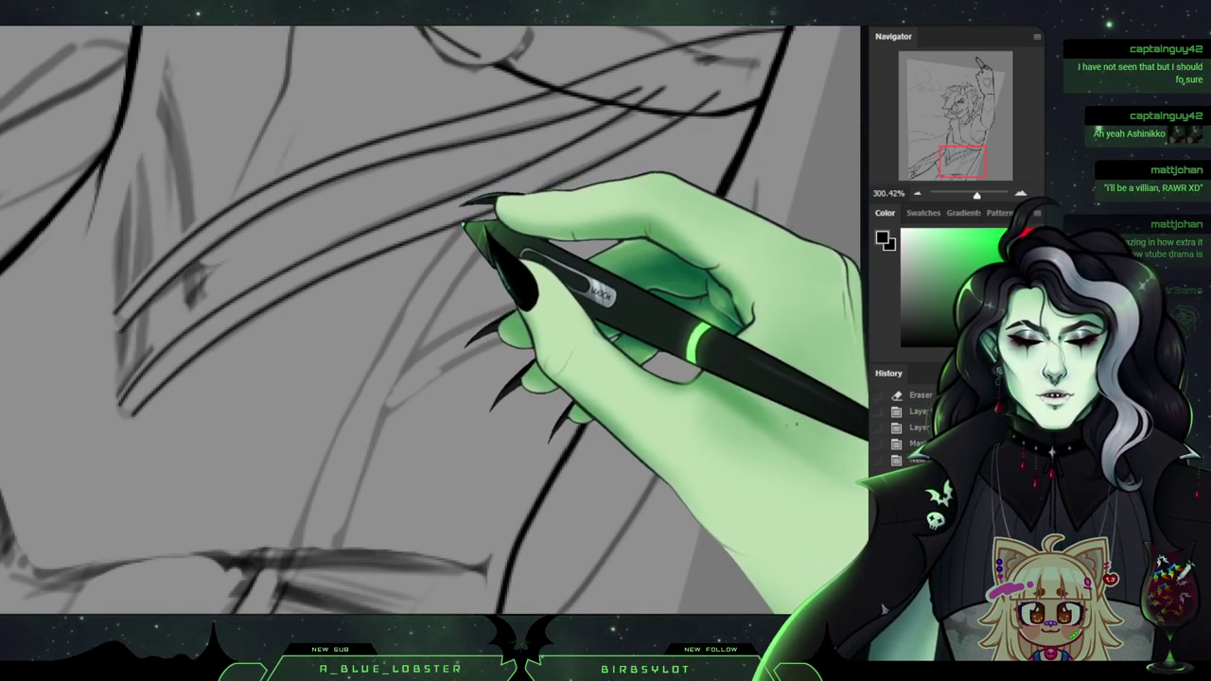
pyautogui.moveTo(467, 221); pyautogui.dragTo(419, 287)
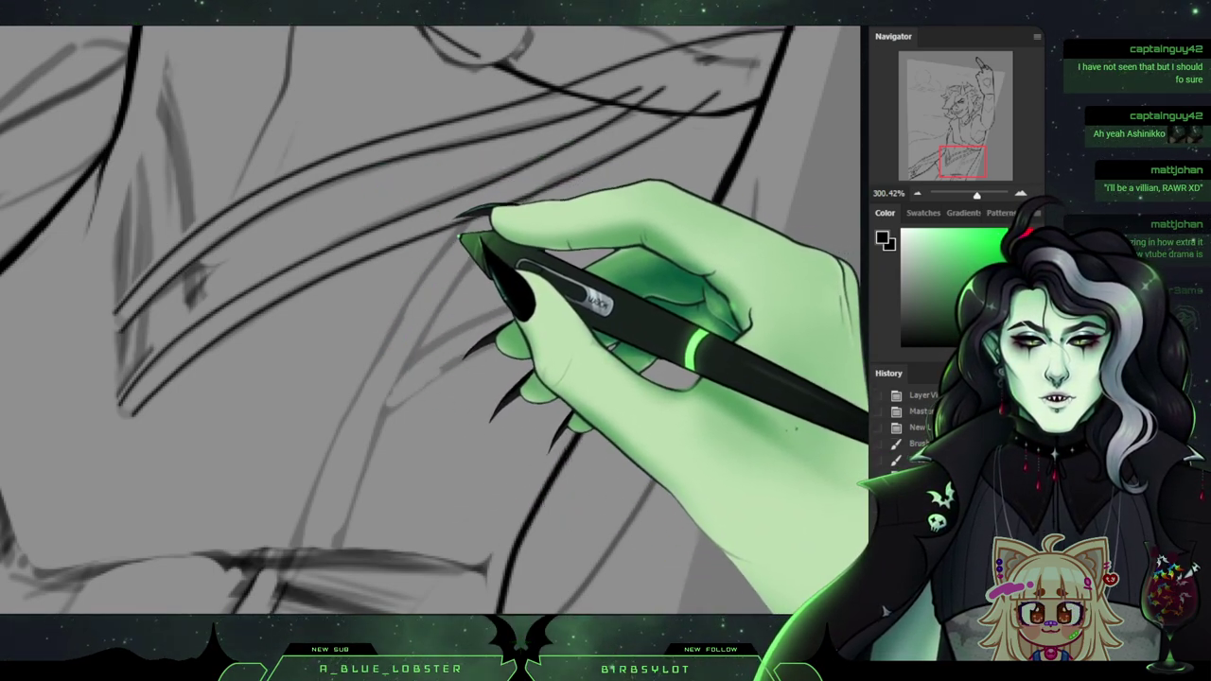
pyautogui.moveTo(459, 237)
pyautogui.mouseDown()
pyautogui.moveTo(415, 292)
pyautogui.moveTo(344, 430)
pyautogui.moveTo(321, 522)
pyautogui.mouseUp()
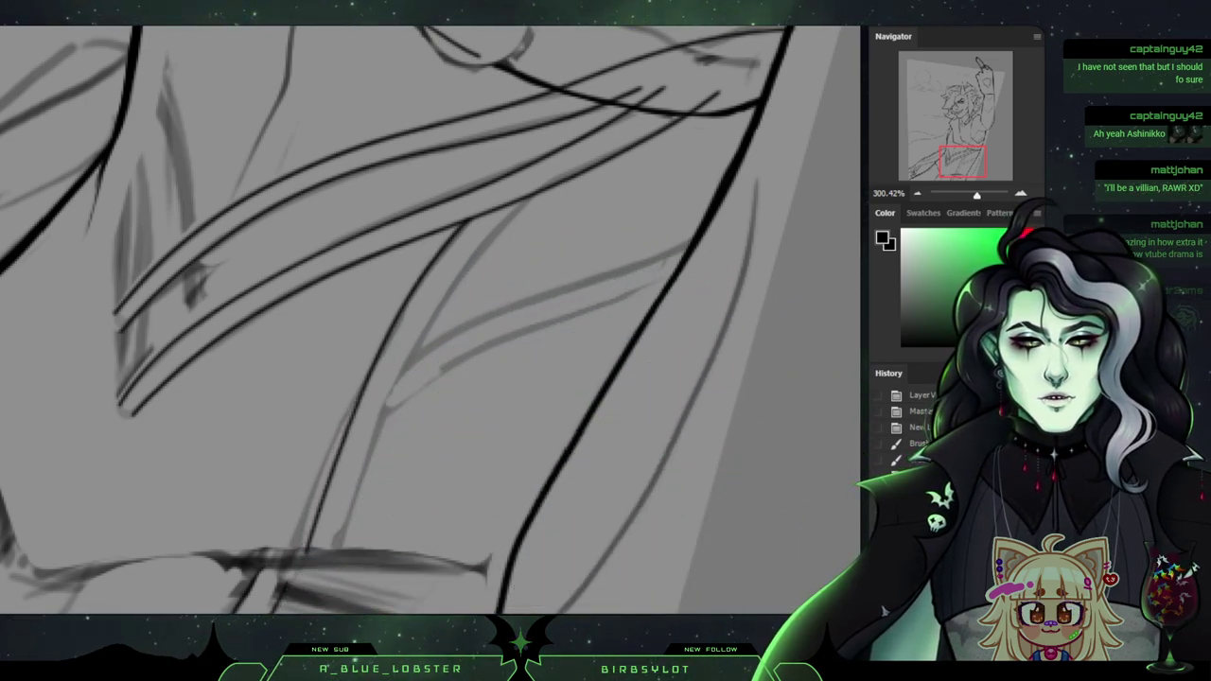
pyautogui.hotkey('ctrl', 'z')
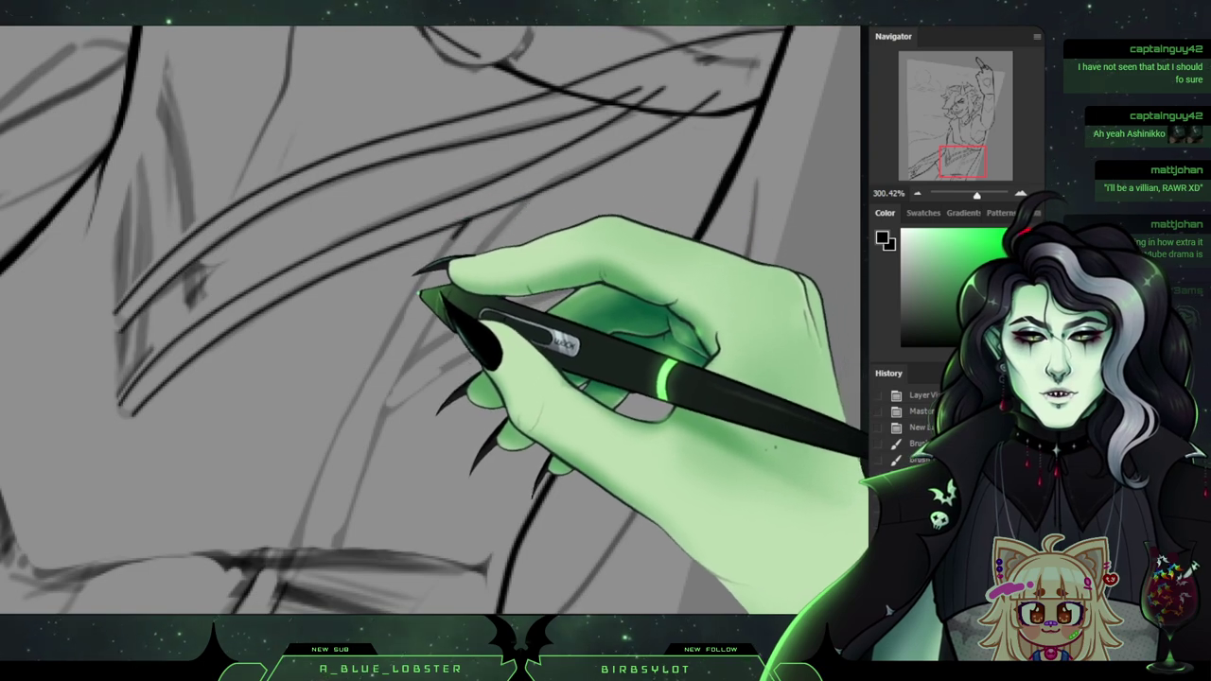
pyautogui.moveTo(371, 382)
pyautogui.mouseDown()
pyautogui.moveTo(312, 487)
pyautogui.moveTo(287, 610)
pyautogui.mouseUp()
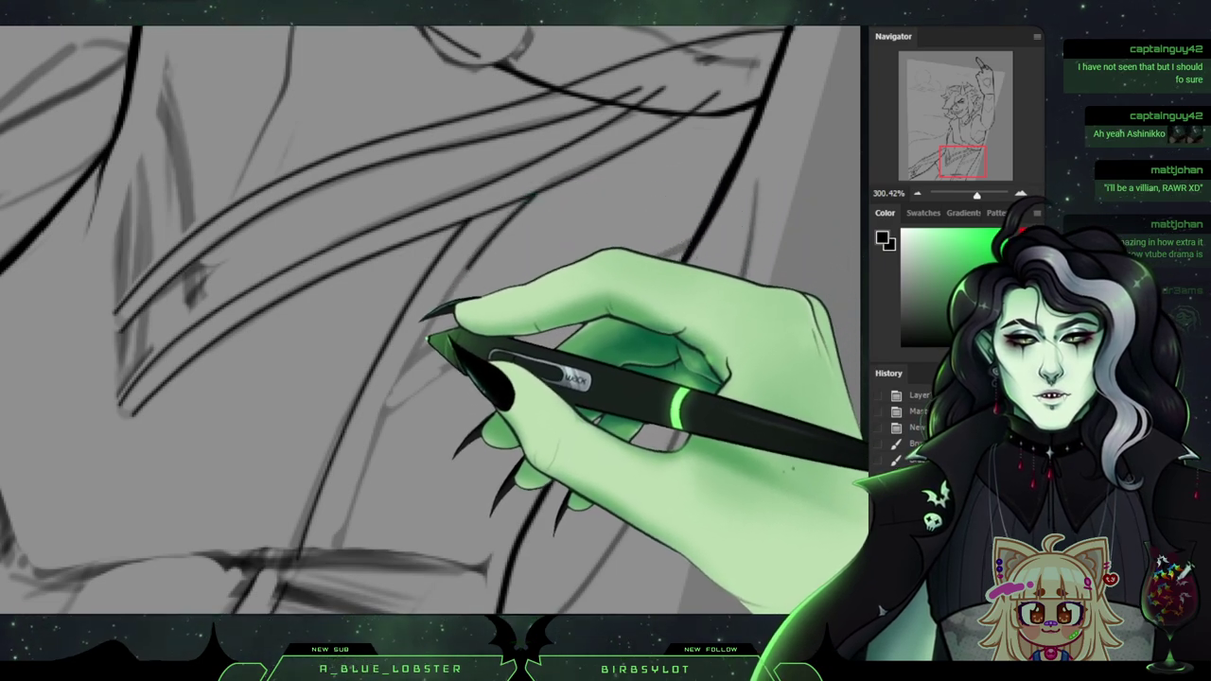
pyautogui.moveTo(366, 465); pyautogui.dragTo(338, 585)
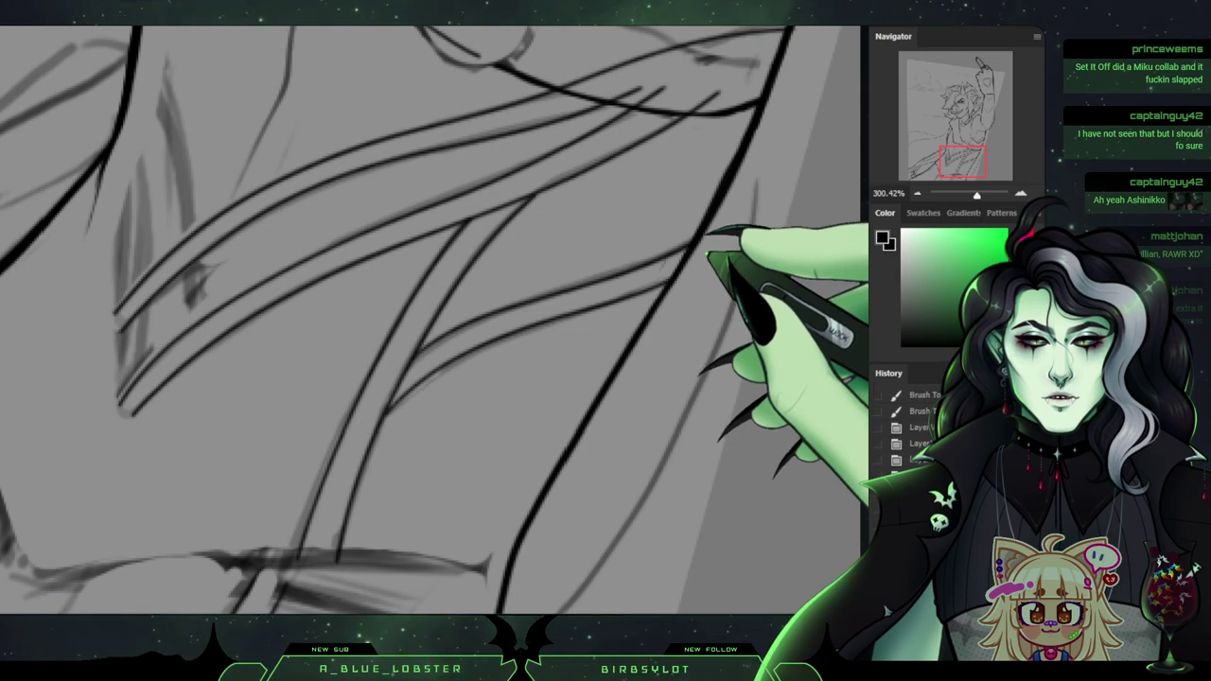
# Lasso the inked waist bands and straps and brush away the rough sketch guide around their lines.
pyautogui.moveTo(426, 236)
pyautogui.mouseDown()
pyautogui.moveTo(413, 443)
pyautogui.moveTo(400, 392)
pyautogui.moveTo(518, 233)
pyautogui.moveTo(440, 248)
pyautogui.moveTo(449, 275)
pyautogui.mouseUp()
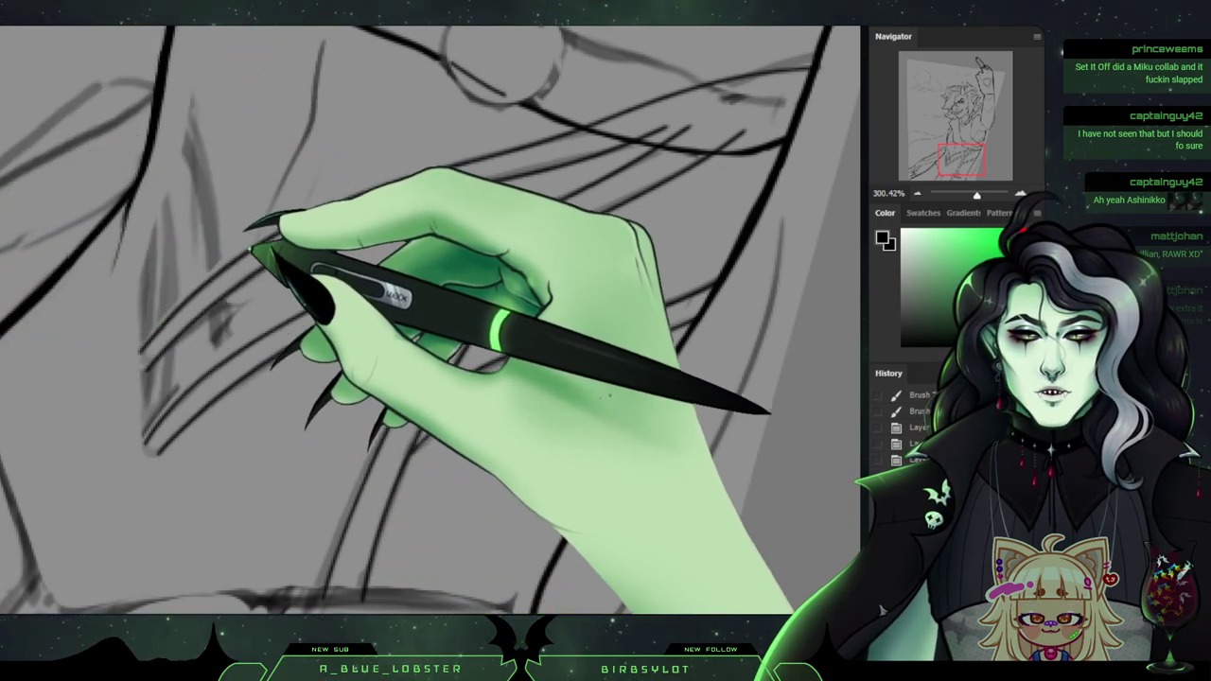
pyautogui.moveTo(225, 353)
pyautogui.mouseDown()
pyautogui.moveTo(183, 399)
pyautogui.moveTo(188, 496)
pyautogui.moveTo(299, 559)
pyautogui.moveTo(392, 563)
pyautogui.moveTo(576, 389)
pyautogui.moveTo(708, 310)
pyautogui.moveTo(732, 210)
pyautogui.moveTo(716, 158)
pyautogui.moveTo(562, 122)
pyautogui.moveTo(312, 219)
pyautogui.moveTo(284, 302)
pyautogui.moveTo(227, 369)
pyautogui.mouseUp()
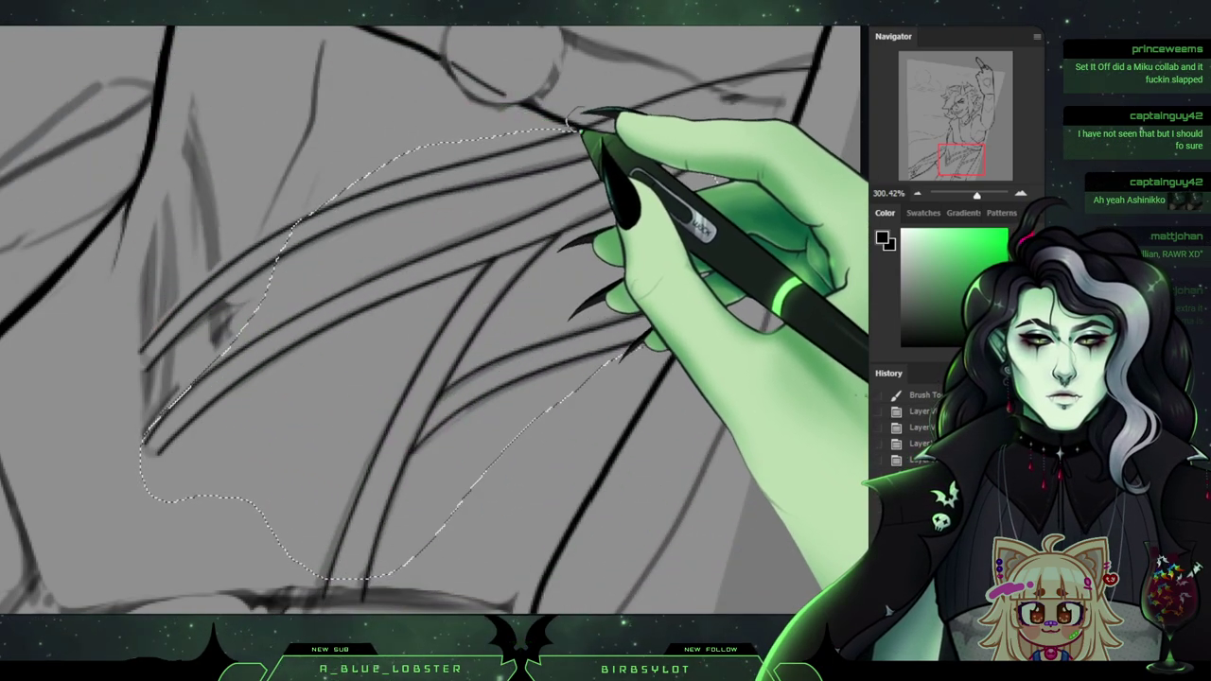
pyautogui.moveTo(659, 162)
pyautogui.mouseDown()
pyautogui.moveTo(730, 136)
pyautogui.moveTo(576, 110)
pyautogui.mouseUp()
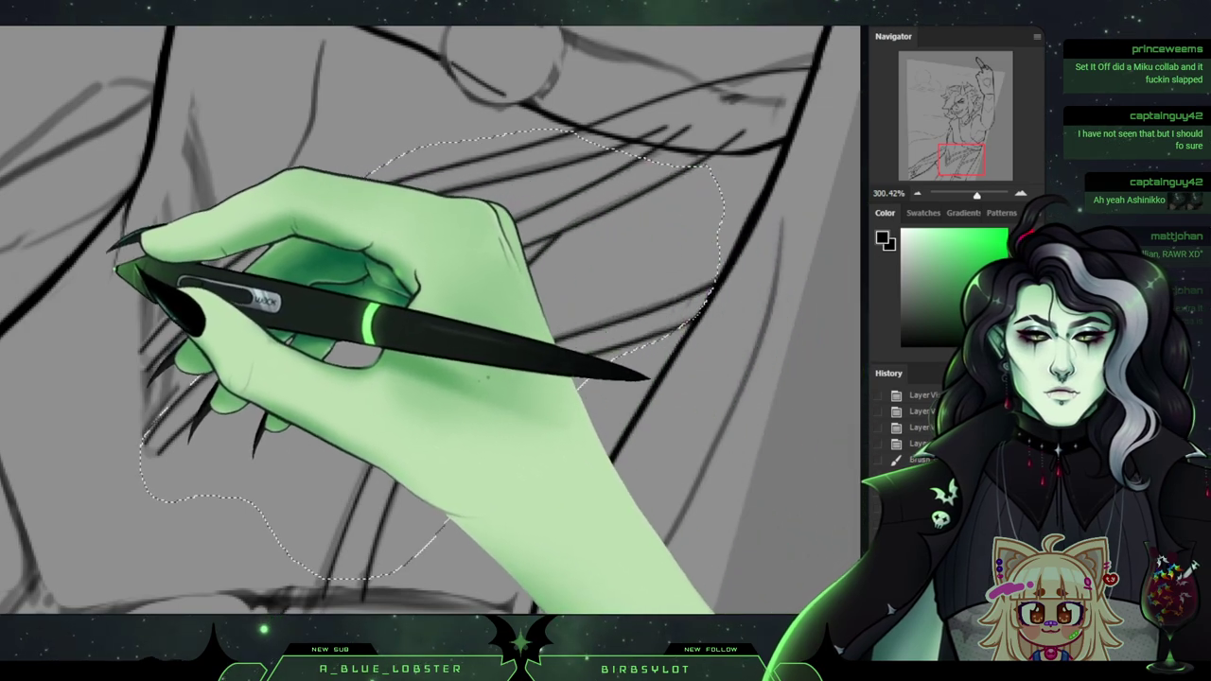
pyautogui.hotkey('ctrl', 'd')
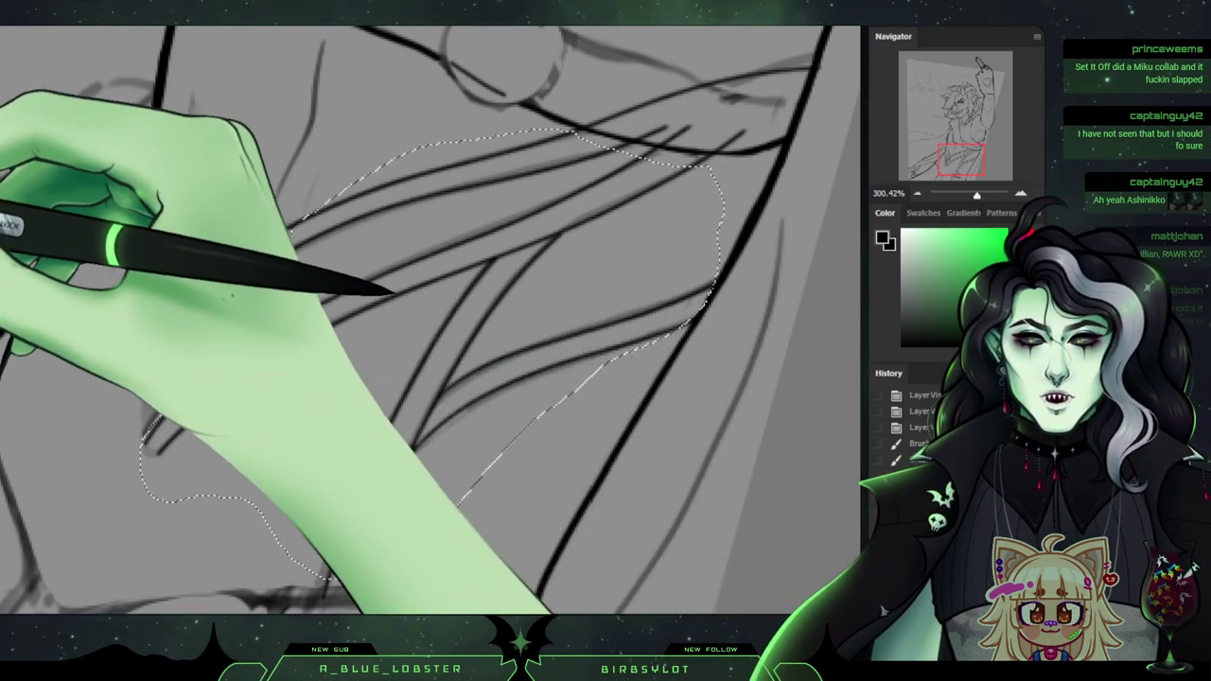
pyautogui.moveTo(394, 292); pyautogui.dragTo(354, 287)
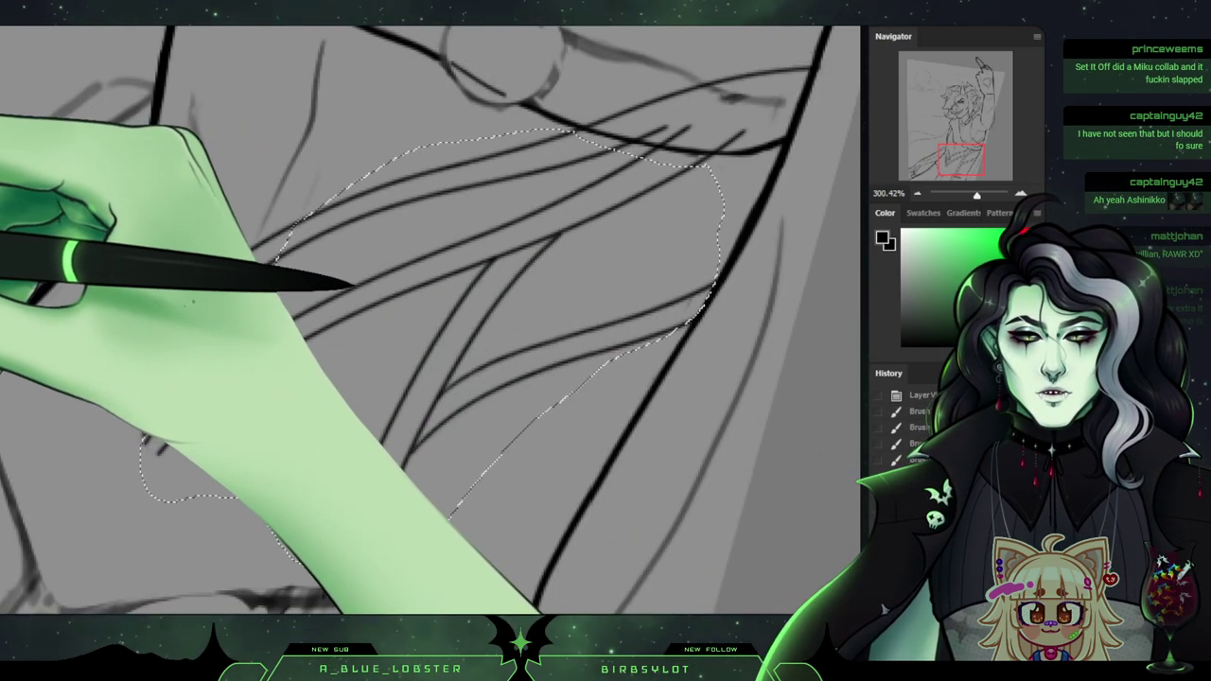
pyautogui.moveTo(356, 284); pyautogui.dragTo(589, 361)
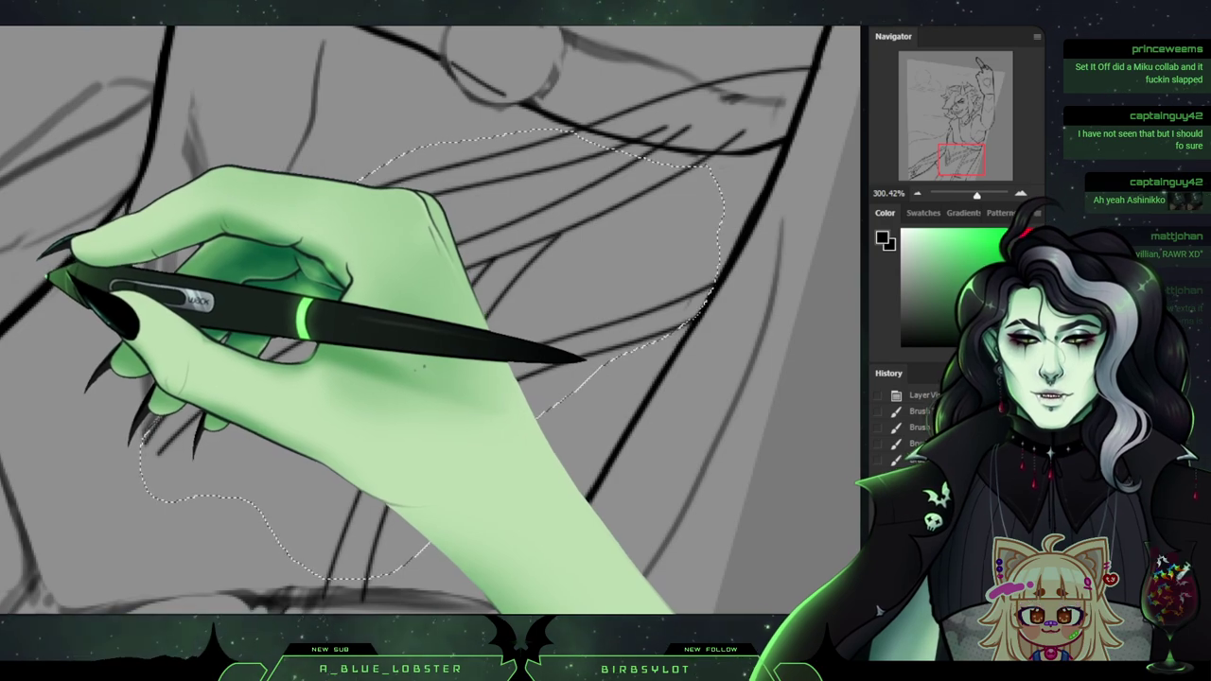
pyautogui.hotkey('ctrl', 'd')
# Clear the band lines that cross over the vest's hem so the bands end at its edge.
pyautogui.scroll(1, 431, 320)
pyautogui.moveTo(610, 251); pyautogui.dragTo(533, 341)
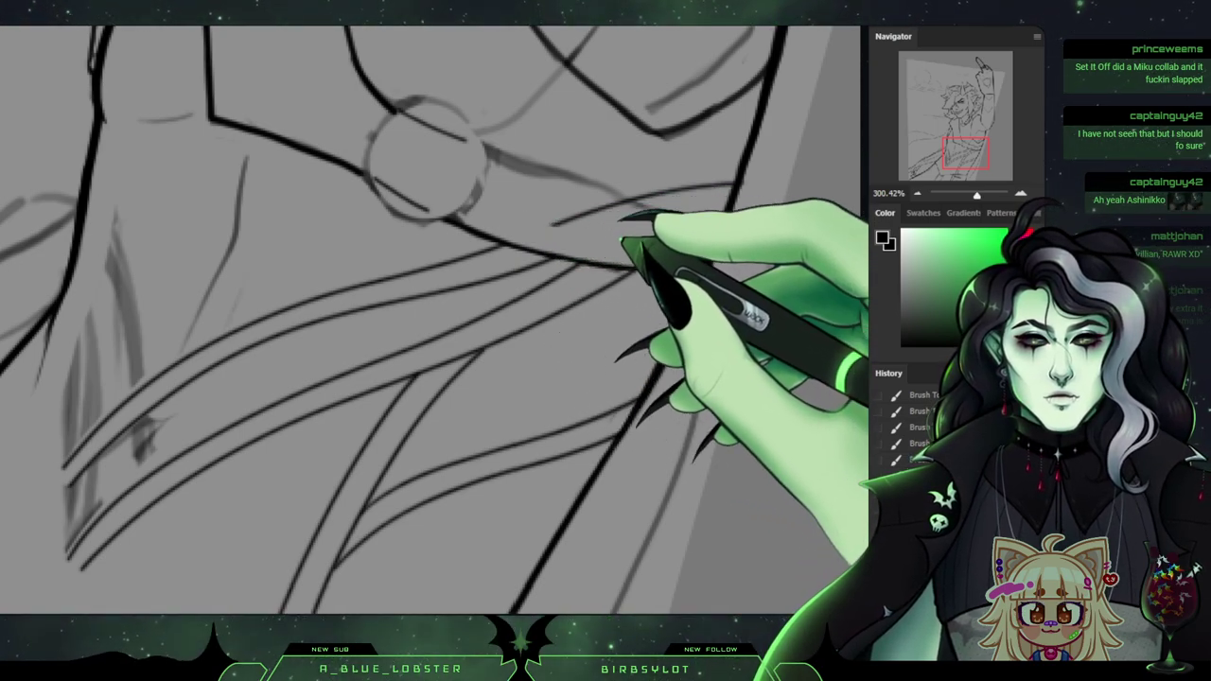
pyautogui.moveTo(630, 199); pyautogui.dragTo(741, 182)
# Lasso and delete the stray marks at the pointed front tips of the lower waist band.
pyautogui.moveTo(460, 342)
pyautogui.mouseDown()
pyautogui.moveTo(538, 227)
pyautogui.moveTo(589, 203)
pyautogui.mouseUp()
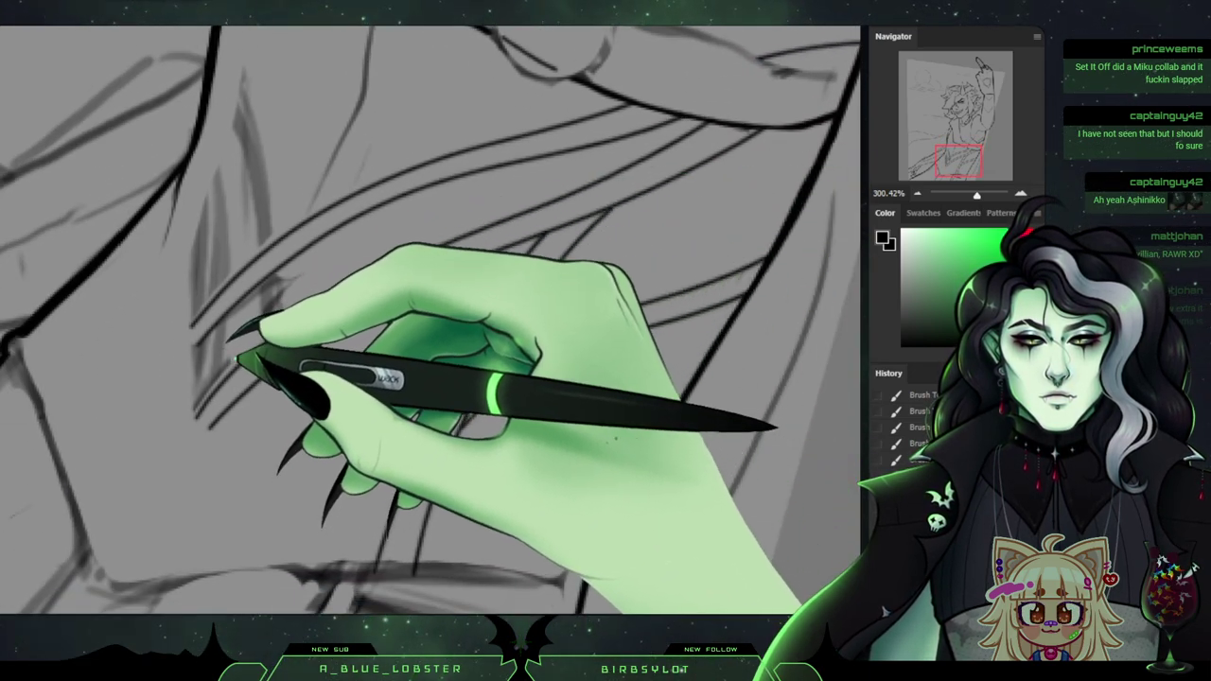
pyautogui.moveTo(225, 378); pyautogui.dragTo(205, 403)
pyautogui.press('Delete')
pyautogui.hotkey('ctrl', 'd')
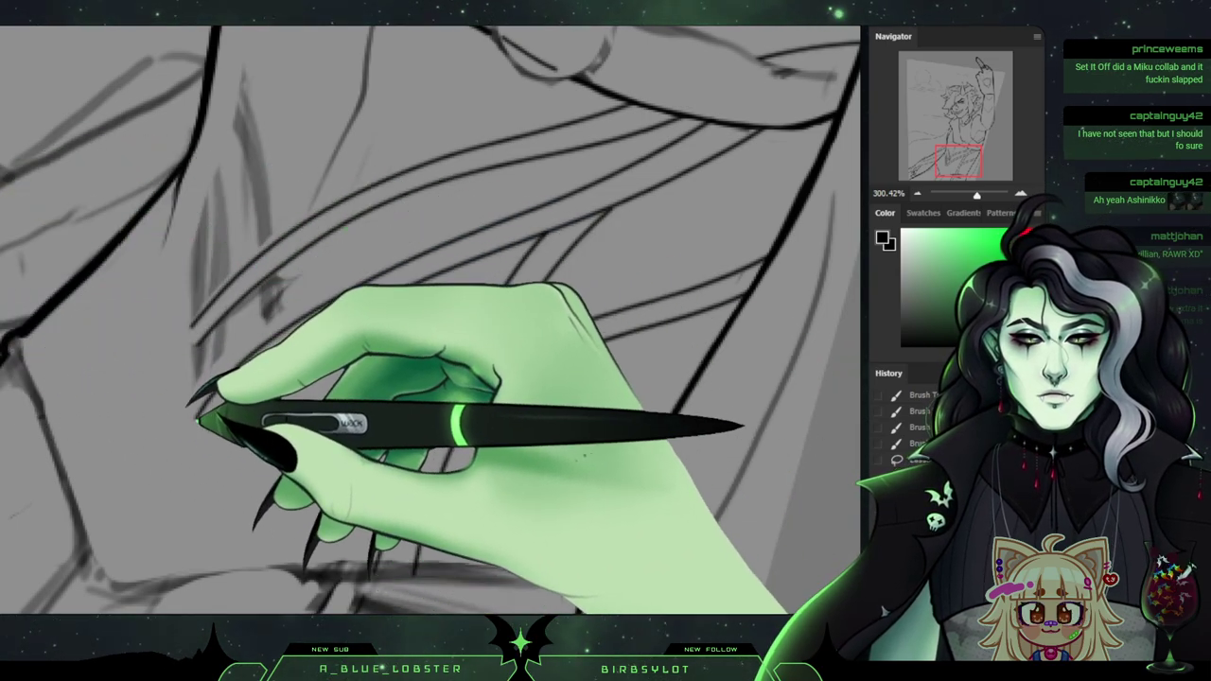
# Examine the cleaned waist bands up close and within the whole drawing.
pyautogui.moveTo(197, 419); pyautogui.dragTo(297, 318)
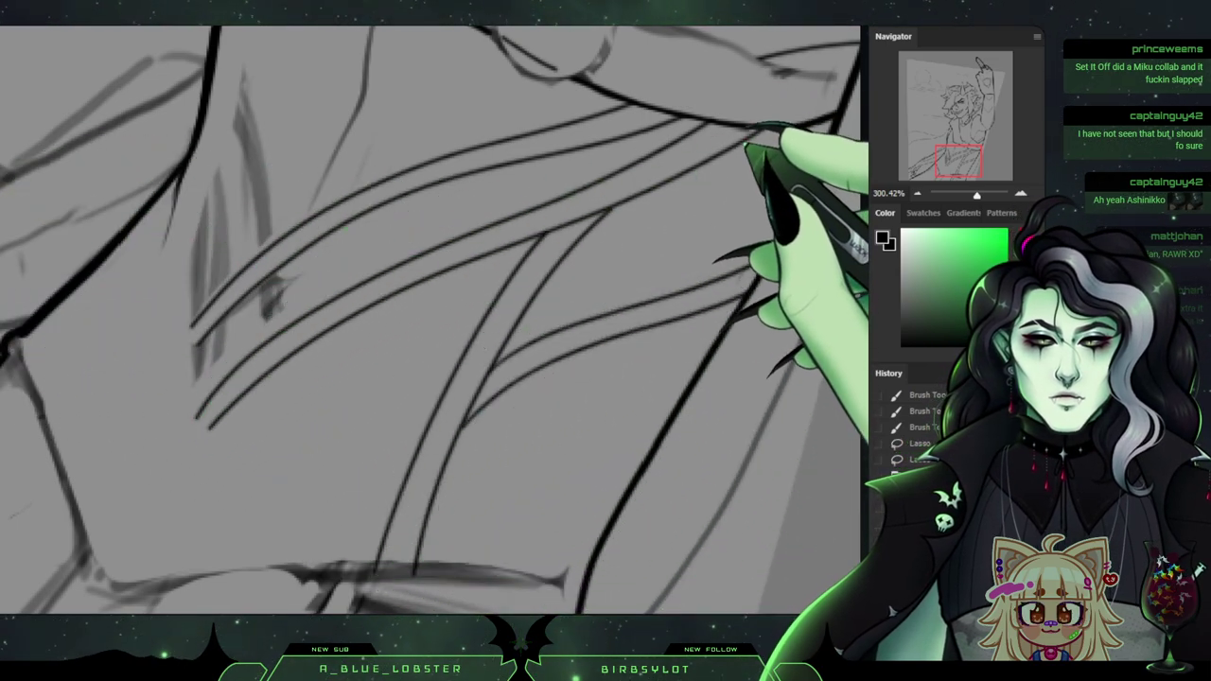
pyautogui.moveTo(745, 144); pyautogui.dragTo(764, 130)
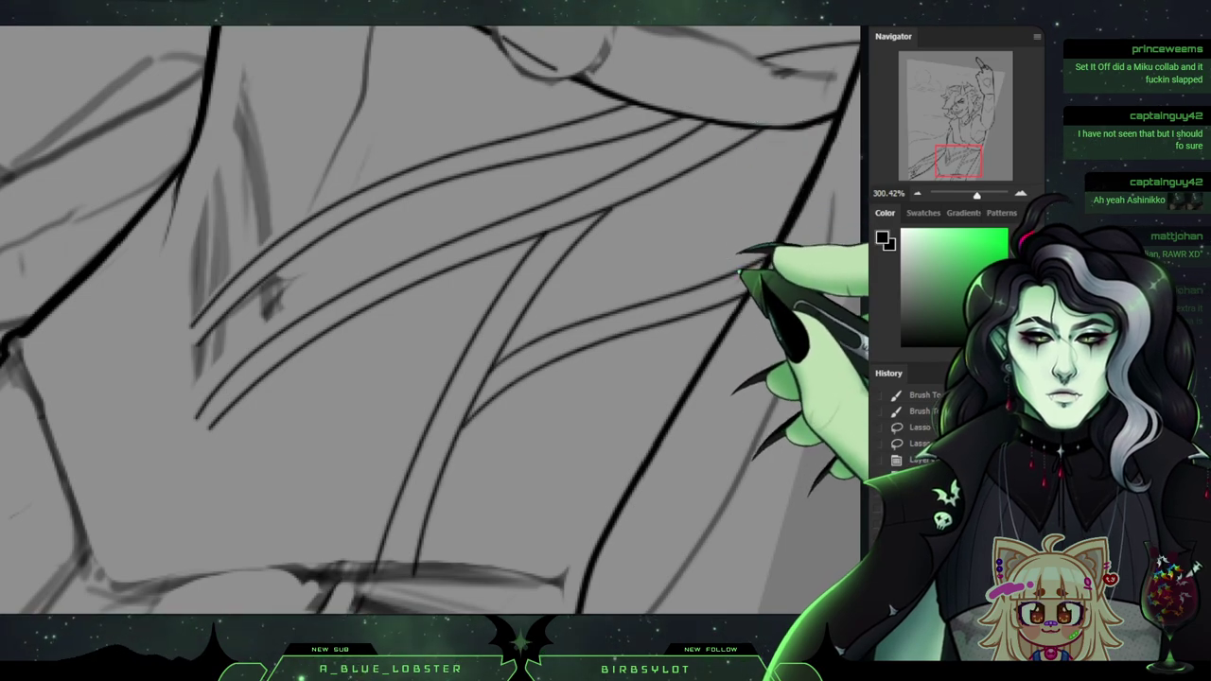
pyautogui.moveTo(740, 272); pyautogui.dragTo(748, 270)
pyautogui.scroll(-10, 430, 320)
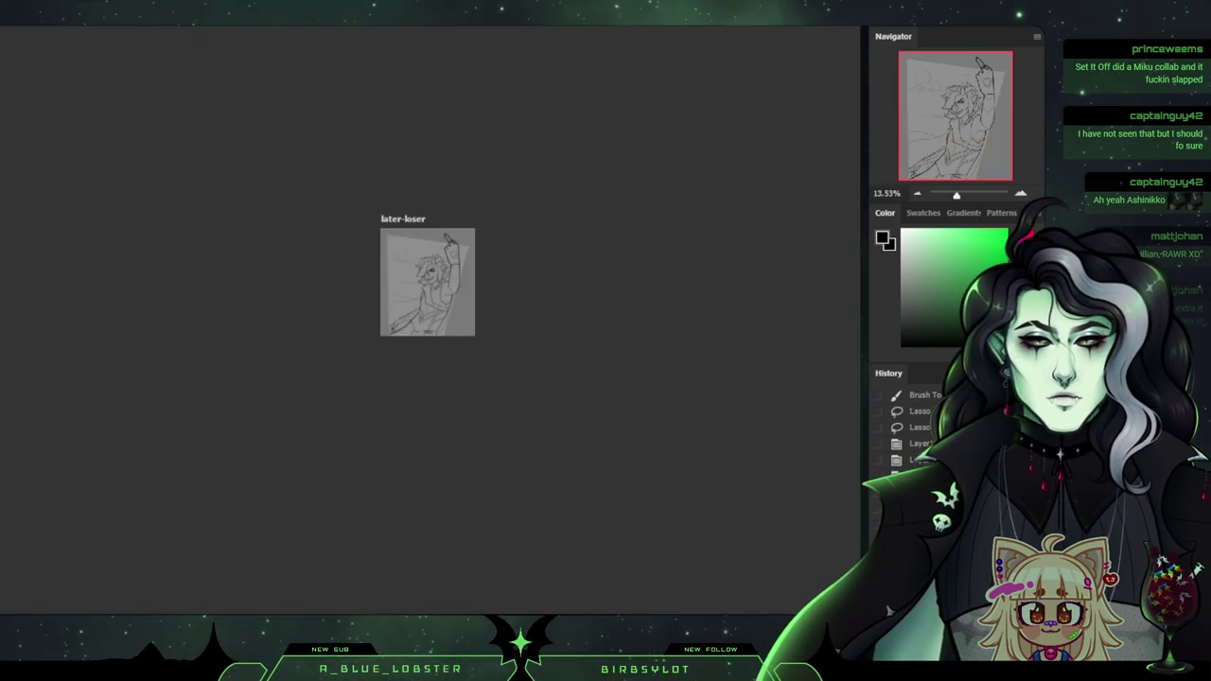
pyautogui.scroll(5, 429, 320)
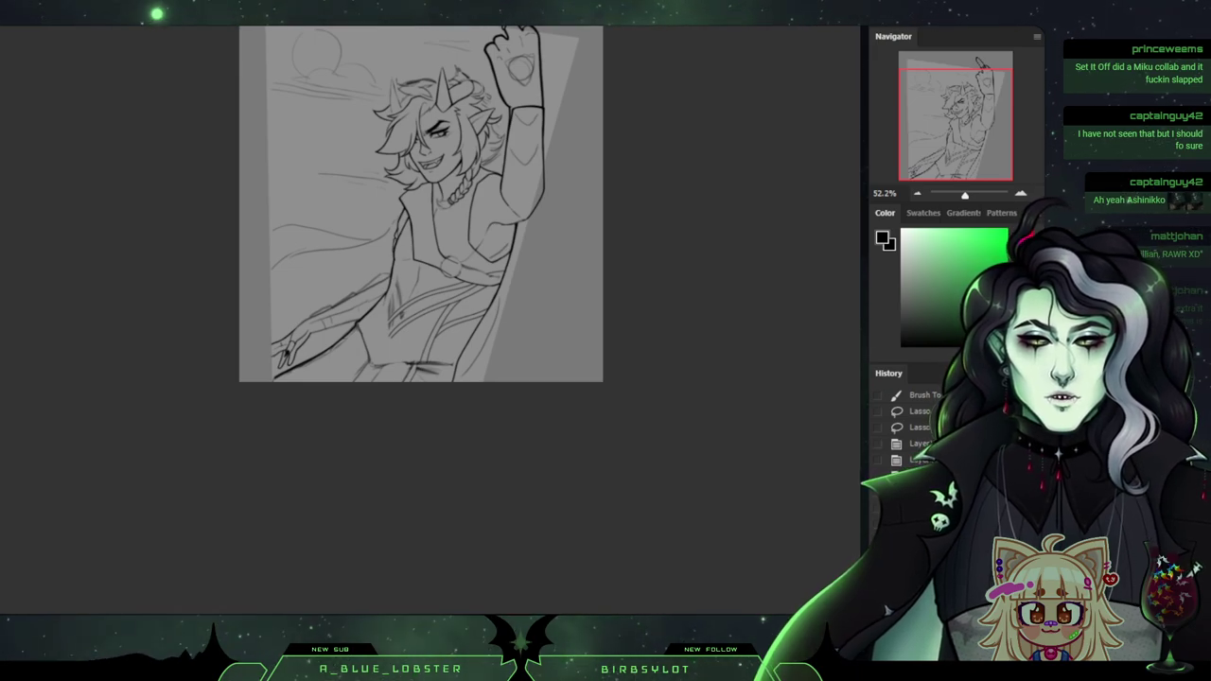
pyautogui.scroll(7, 430, 320)
pyautogui.scroll(-5, 430, 320)
pyautogui.scroll(3, 430, 320)
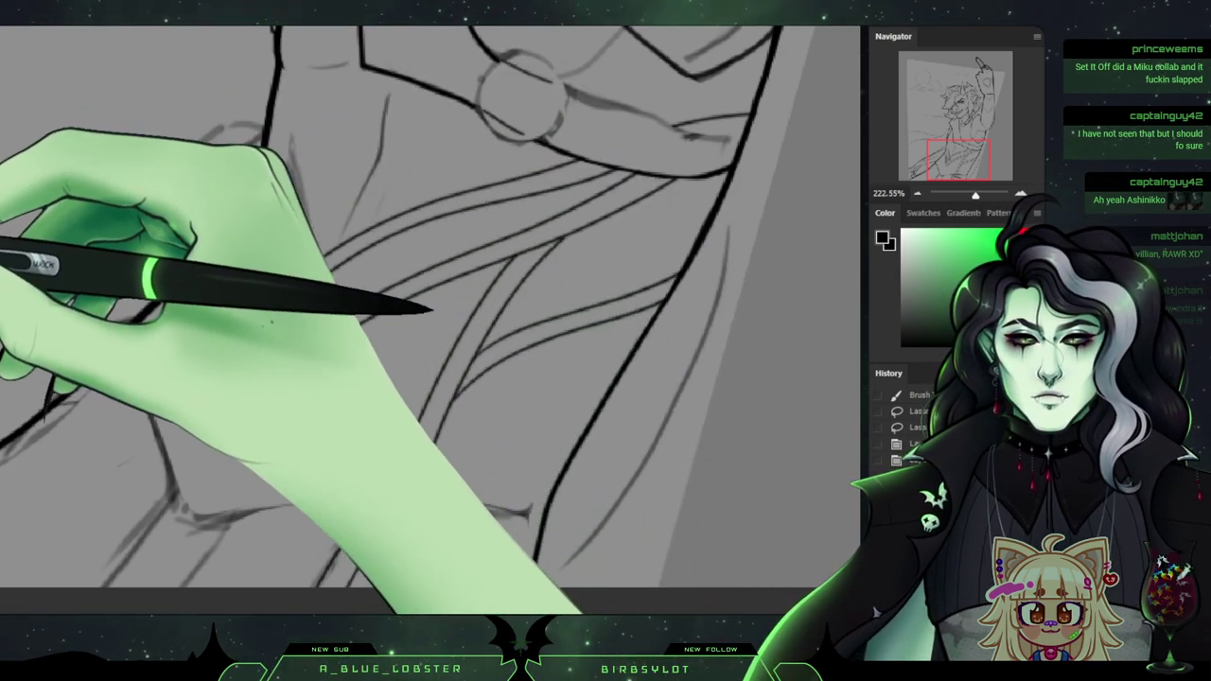
# Clear the selection, erase small leftovers on the line art, and add a horizontally flipped copy of the bands and straps.
pyautogui.hotkey('ctrl', 'd')
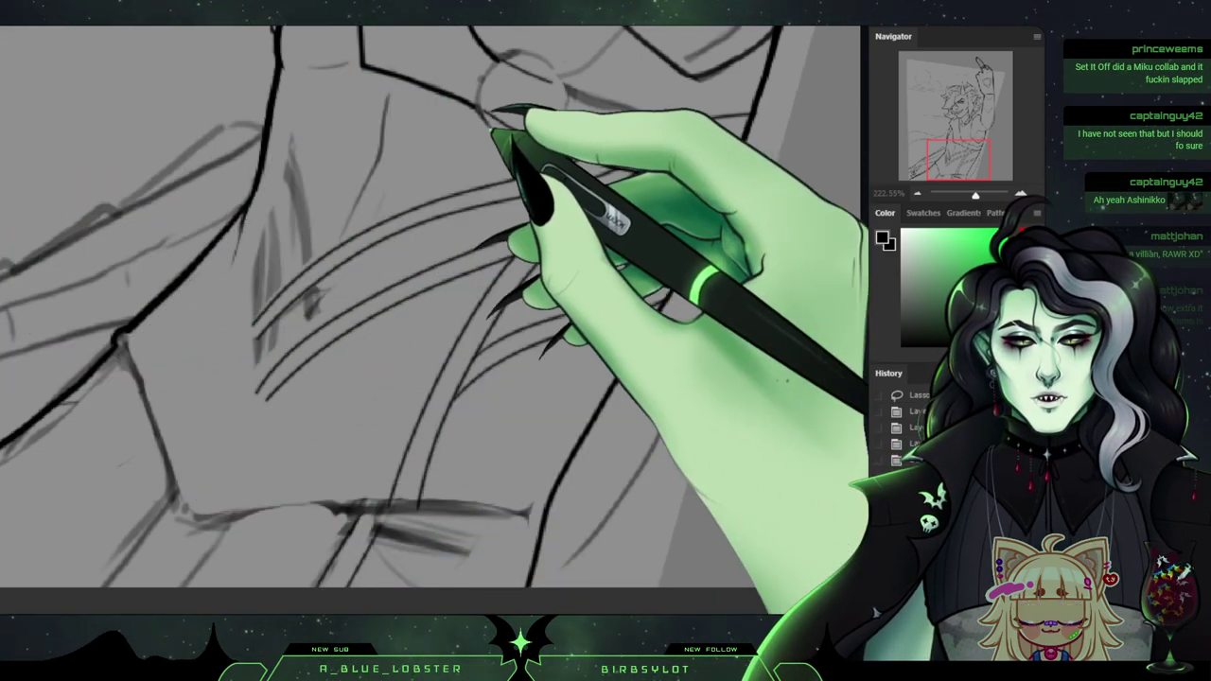
pyautogui.moveTo(325, 147); pyautogui.dragTo(351, 155)
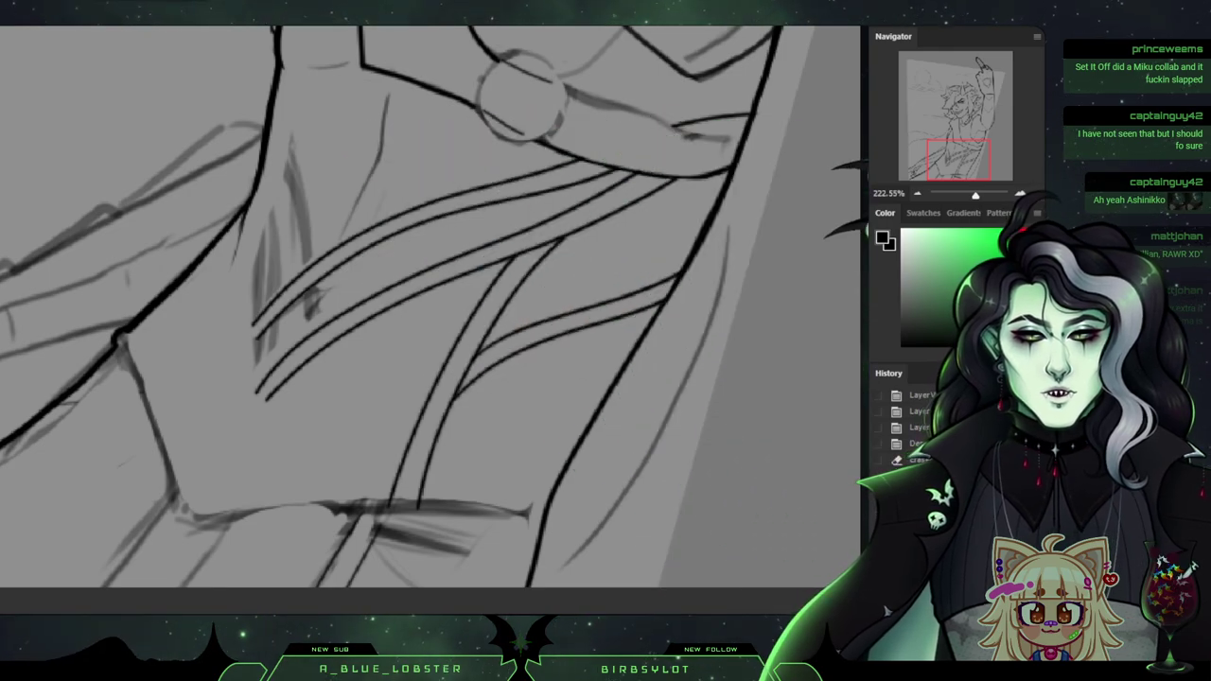
pyautogui.hotkey('ctrl', 'shift', 'h')
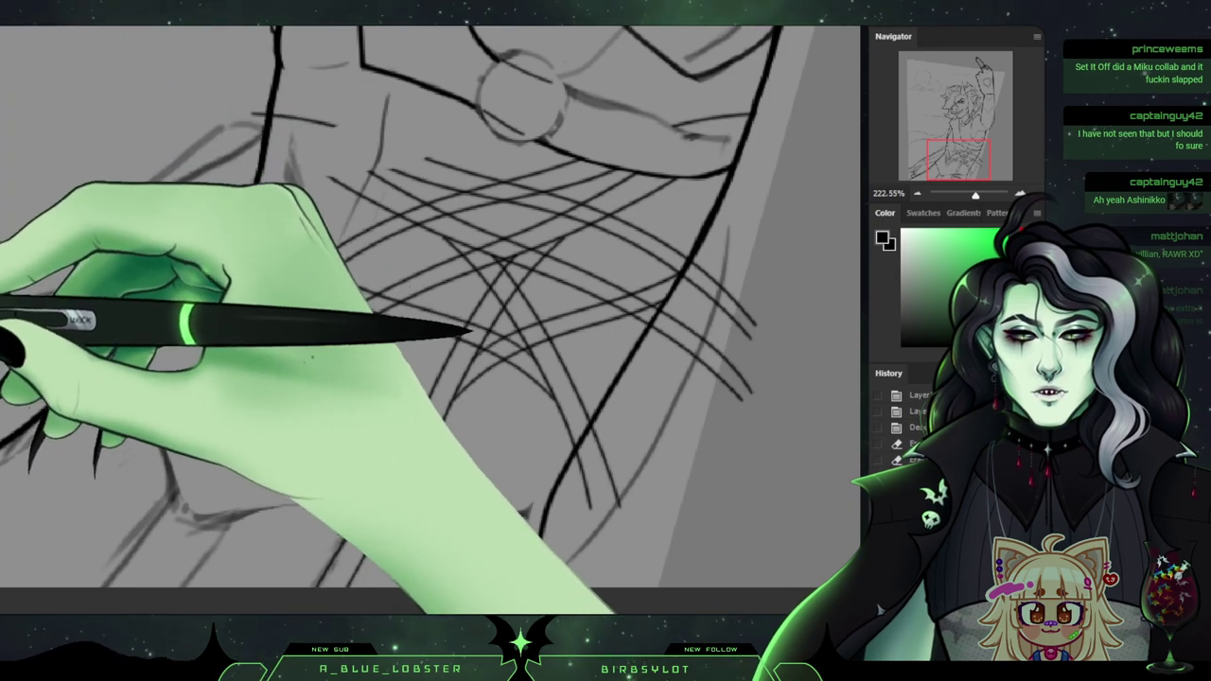
# Rotate the mirrored bands and move them over the torso's edge beside the lowered arm, lining their tips up with the front bands.
pyautogui.hotkey('ctrl', 't')
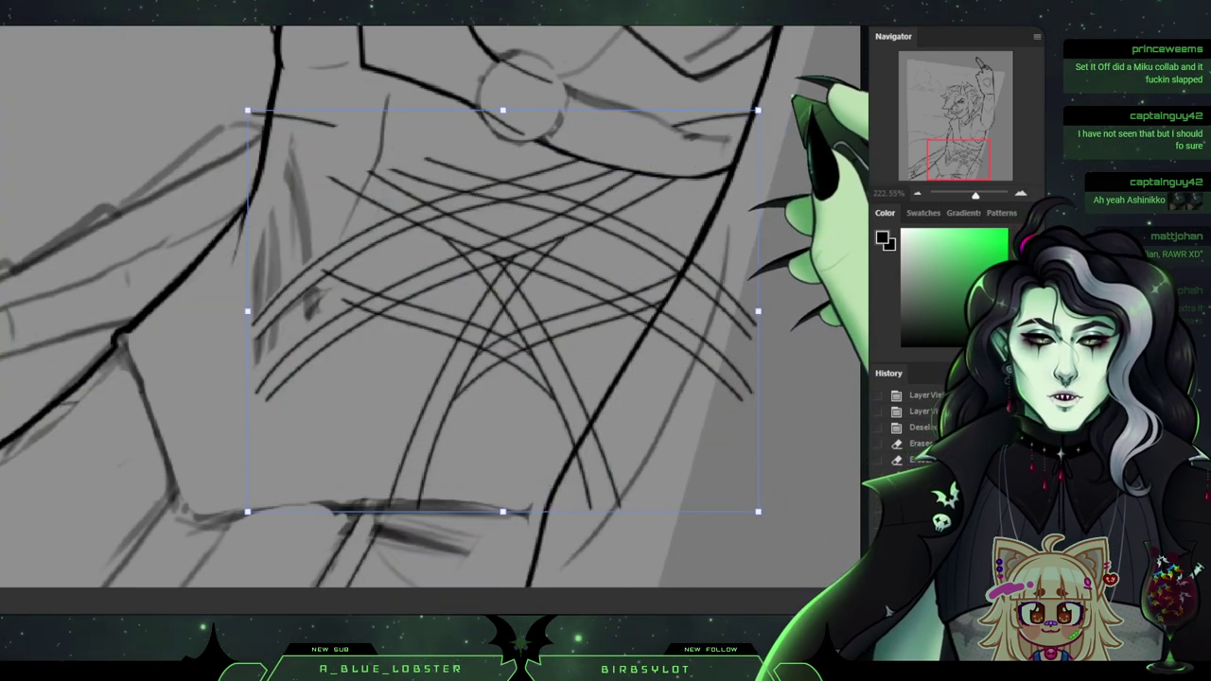
pyautogui.moveTo(795, 98)
pyautogui.mouseDown()
pyautogui.moveTo(716, 332)
pyautogui.moveTo(743, 289)
pyautogui.moveTo(337, 161)
pyautogui.moveTo(303, 195)
pyautogui.mouseUp()
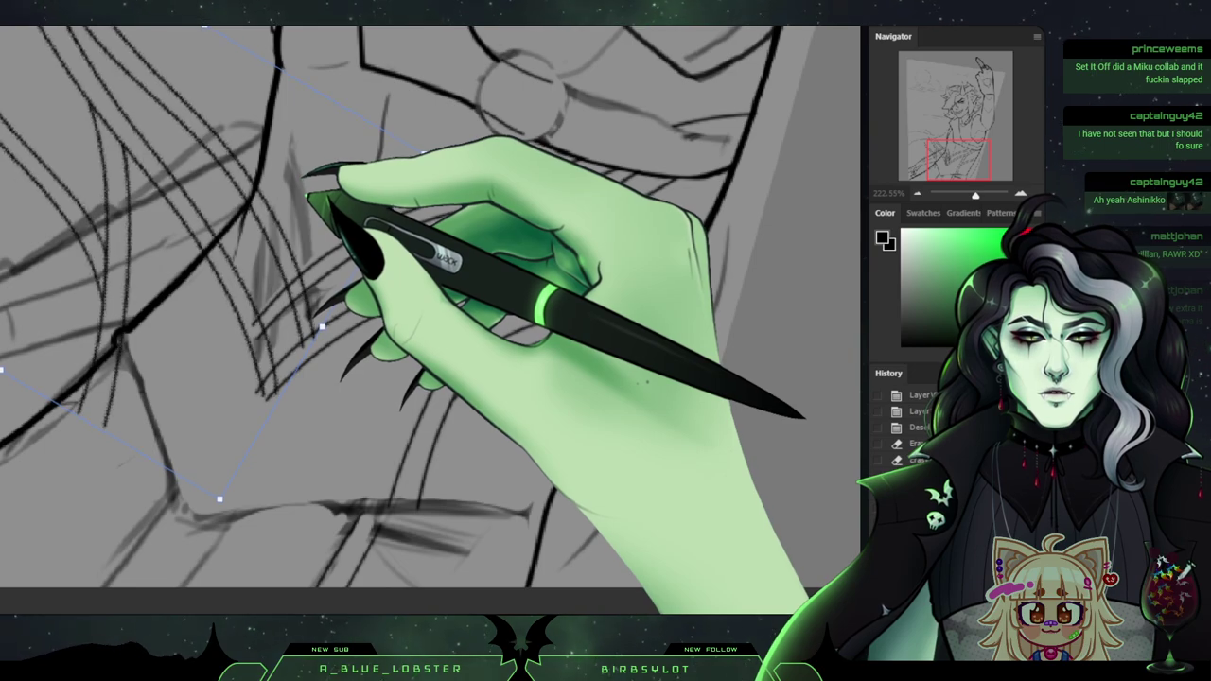
pyautogui.moveTo(306, 196); pyautogui.dragTo(300, 198)
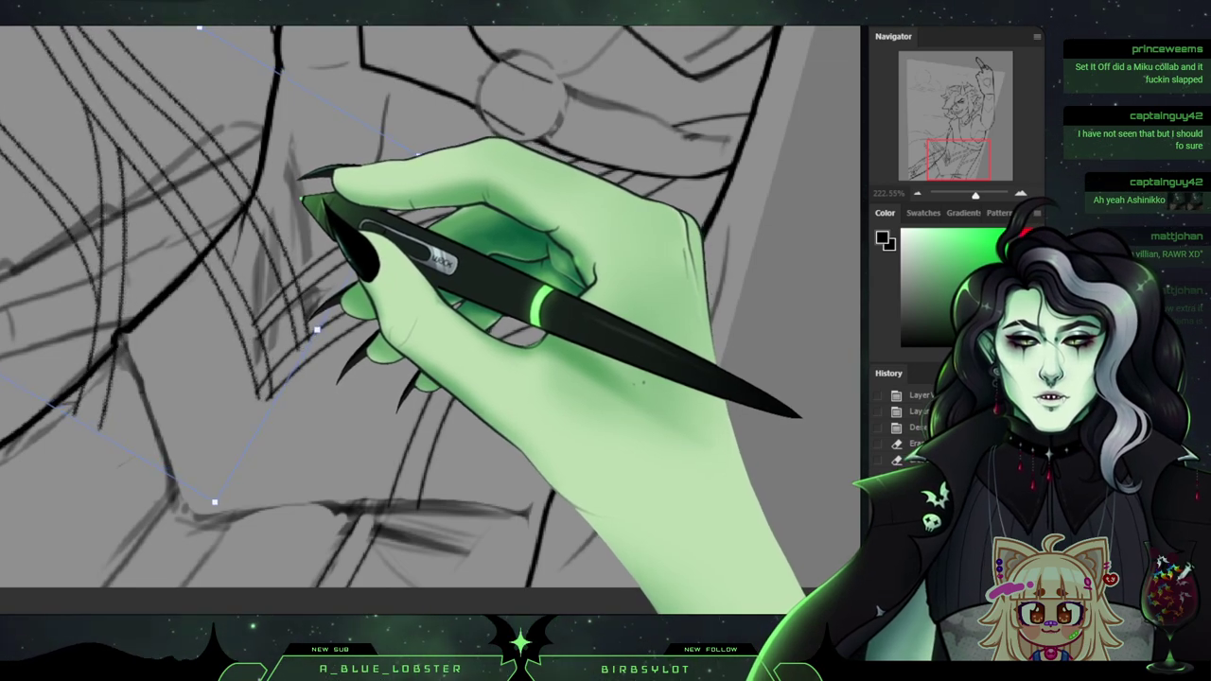
pyautogui.moveTo(386, 168); pyautogui.dragTo(596, 300)
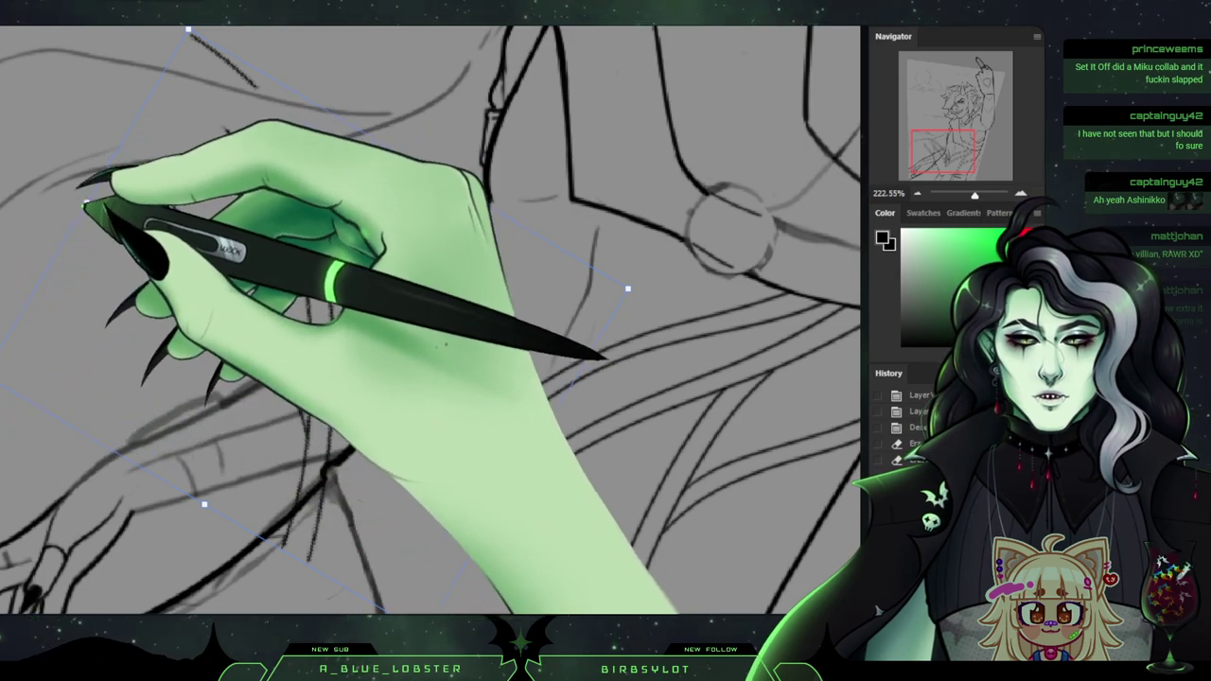
pyautogui.moveTo(89, 201)
pyautogui.mouseDown()
pyautogui.moveTo(173, 106)
pyautogui.moveTo(255, 42)
pyautogui.moveTo(307, 30)
pyautogui.mouseUp()
pyautogui.moveTo(724, 369); pyautogui.dragTo(735, 370)
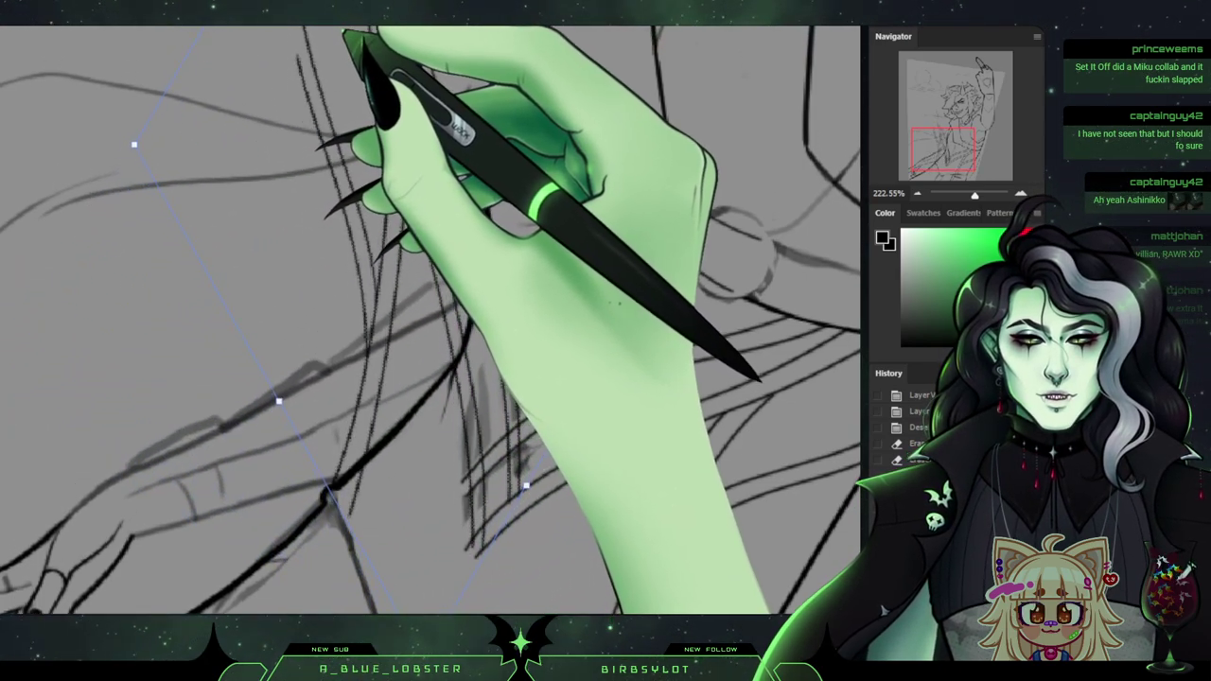
pyautogui.moveTo(349, 28); pyautogui.dragTo(357, 33)
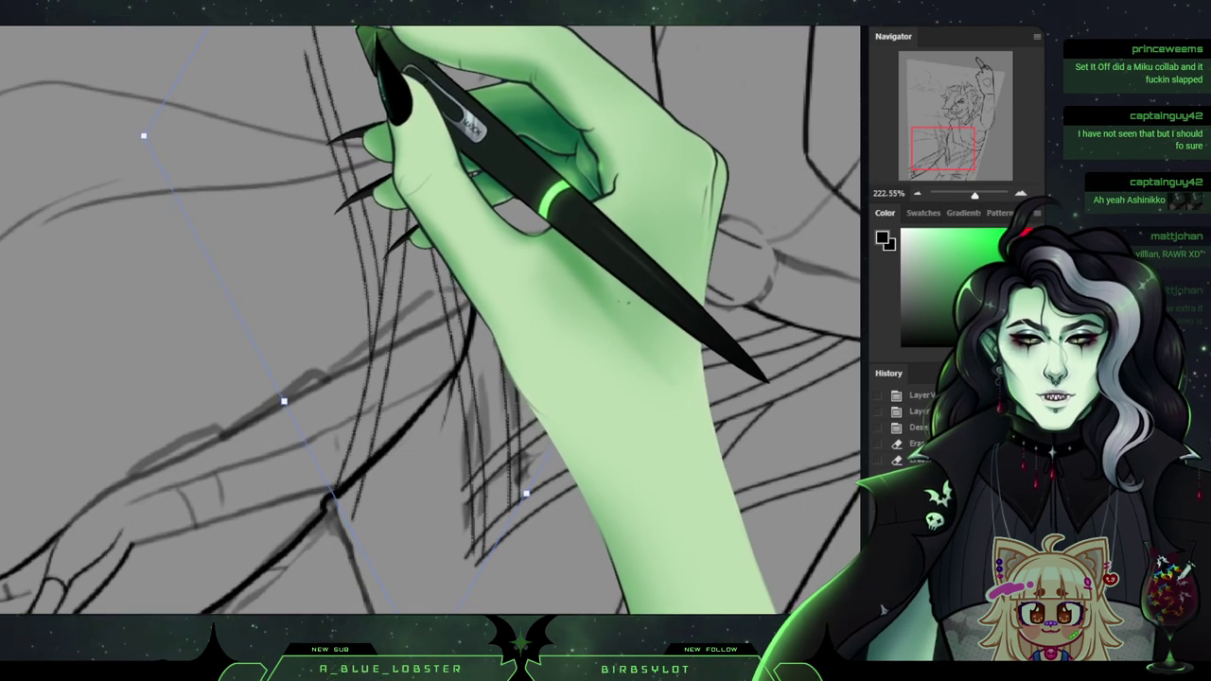
pyautogui.moveTo(541, 274)
pyautogui.mouseDown()
pyautogui.moveTo(533, 286)
pyautogui.moveTo(537, 277)
pyautogui.mouseUp()
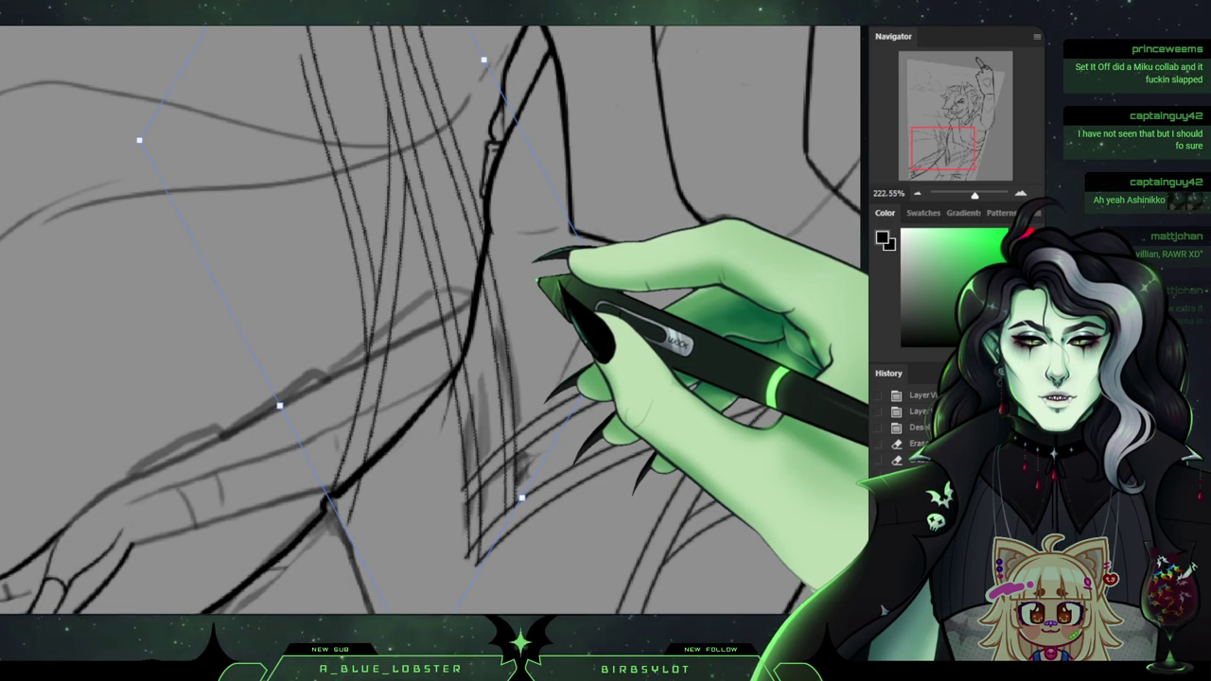
# Reshape the mirrored bands to follow the torso's side and meet the front bands at a point, and apply the transformation.
pyautogui.scroll(5, 430, 320)
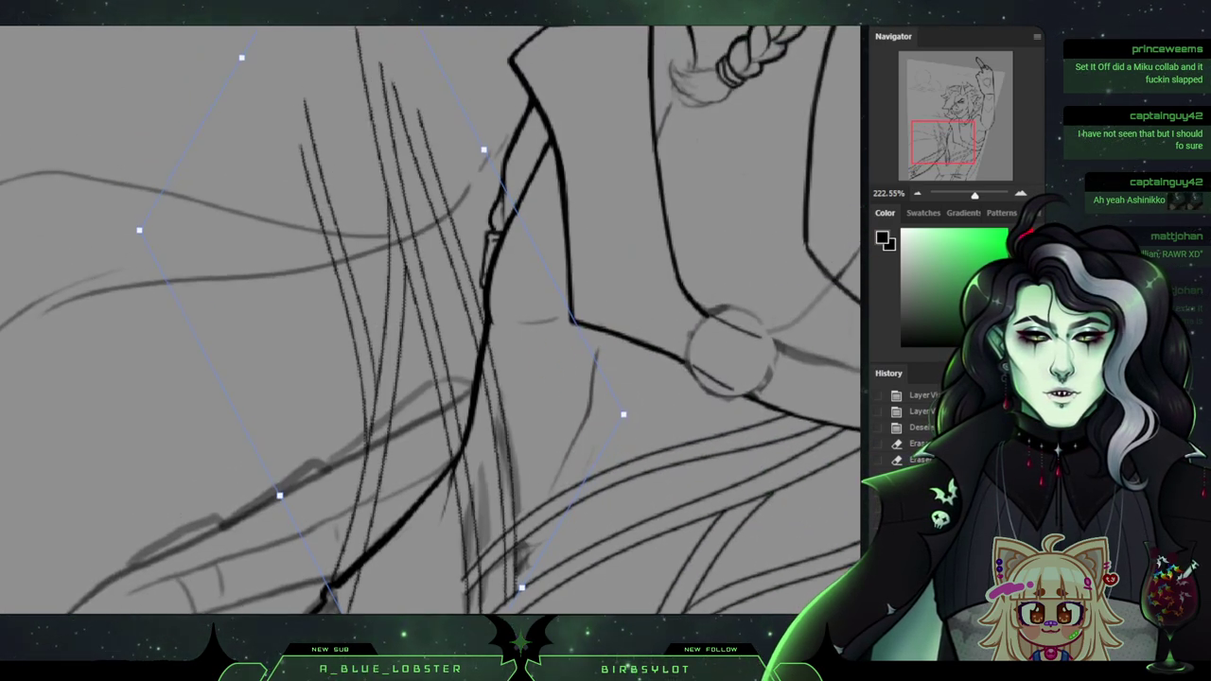
pyautogui.moveTo(246, 79); pyautogui.dragTo(255, 68)
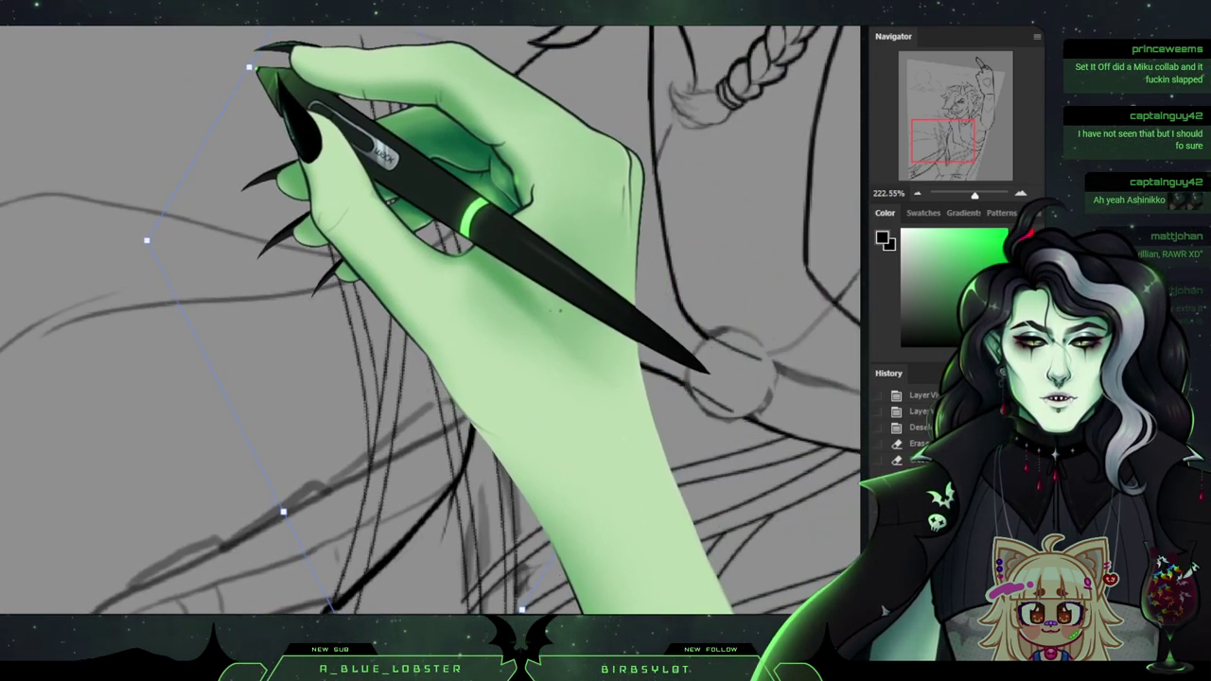
pyautogui.scroll(-6, 431, 320)
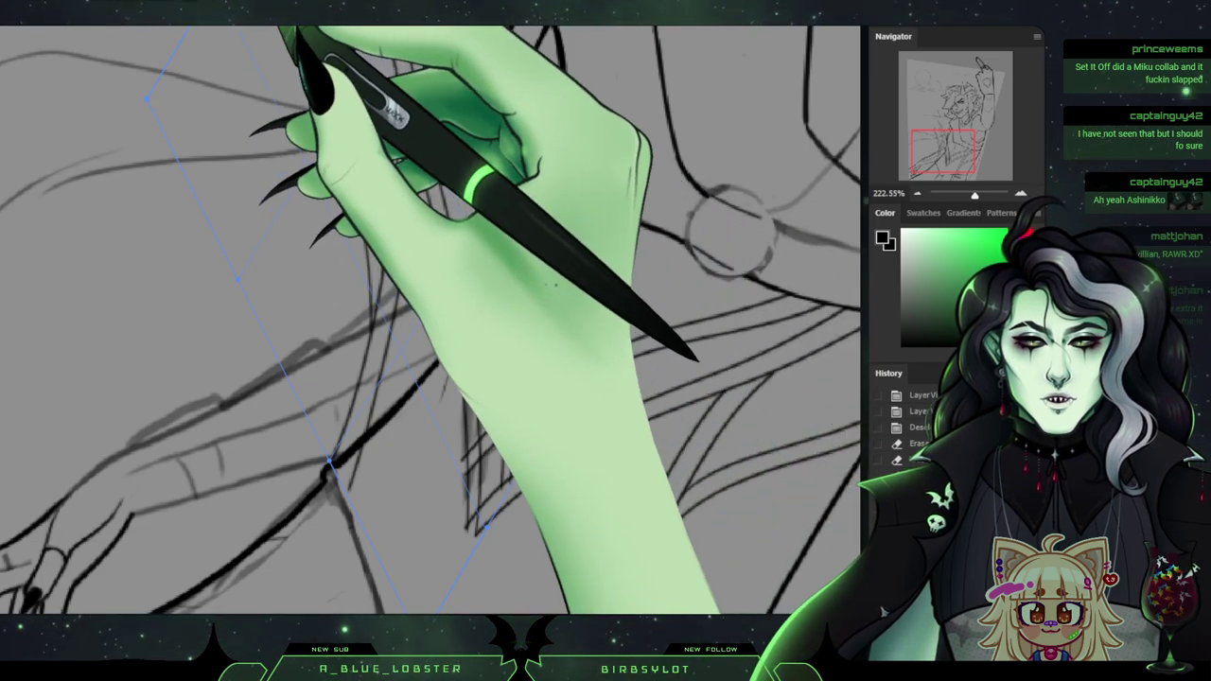
pyautogui.click(267, 32)
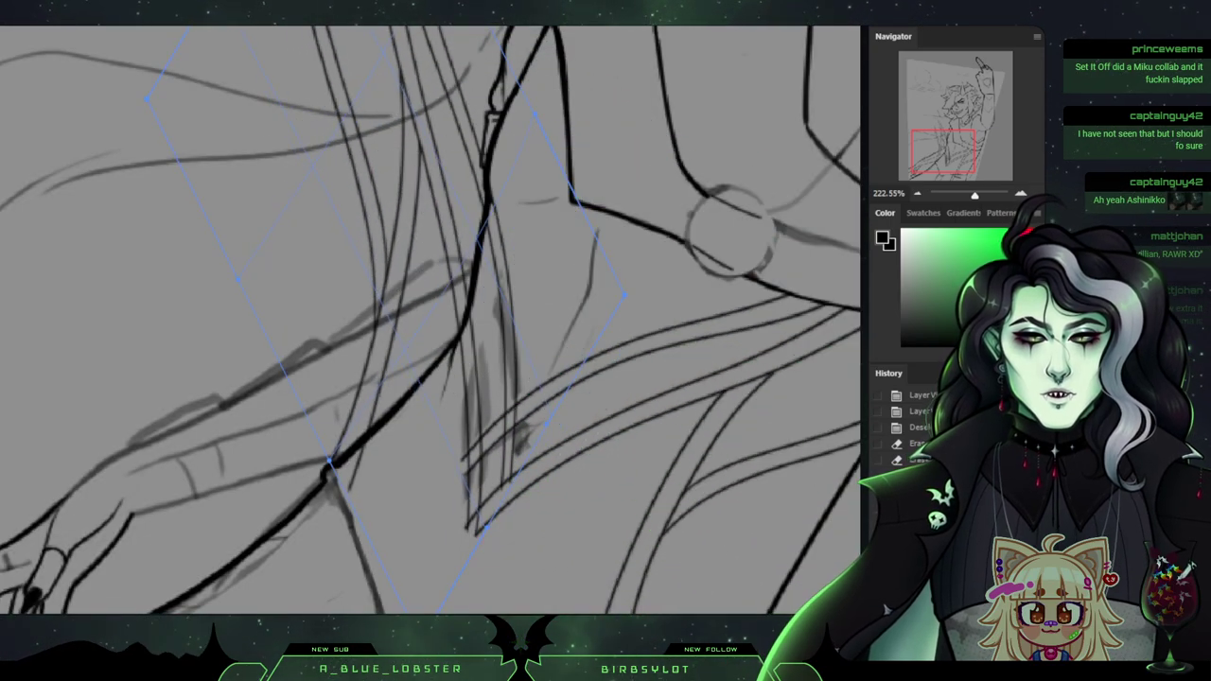
pyautogui.moveTo(943, 151); pyautogui.dragTo(941, 140)
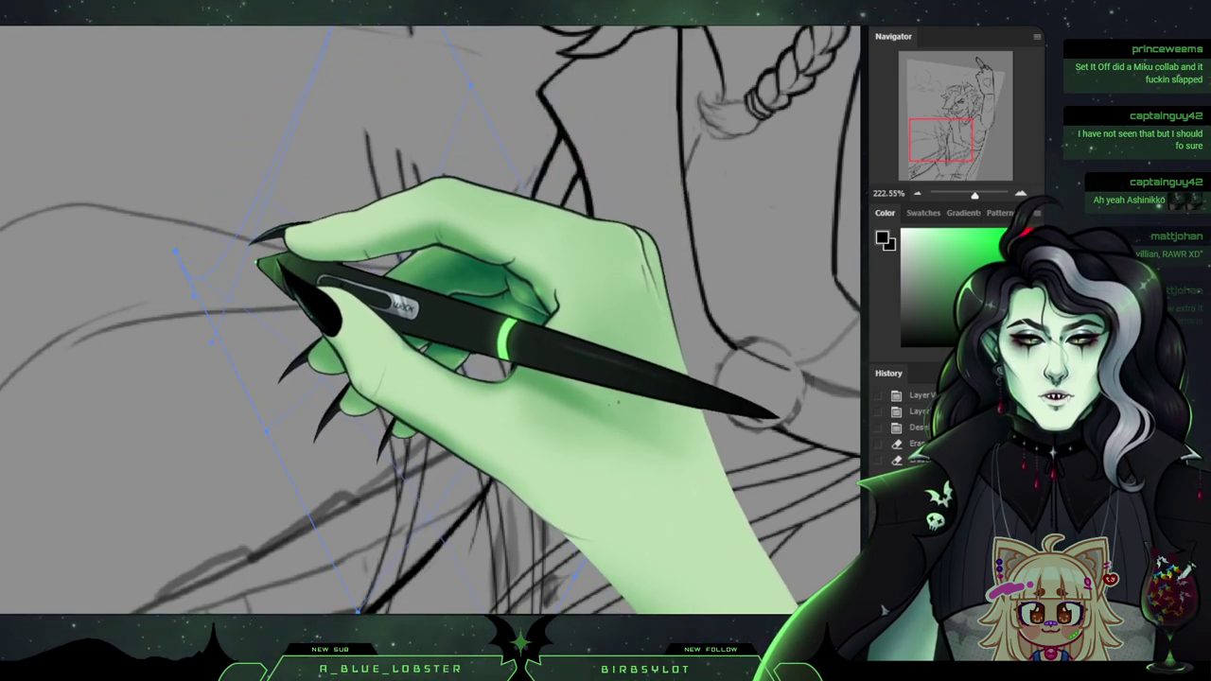
pyautogui.scroll(-2, 430, 321)
pyautogui.scroll(-6, 431, 322)
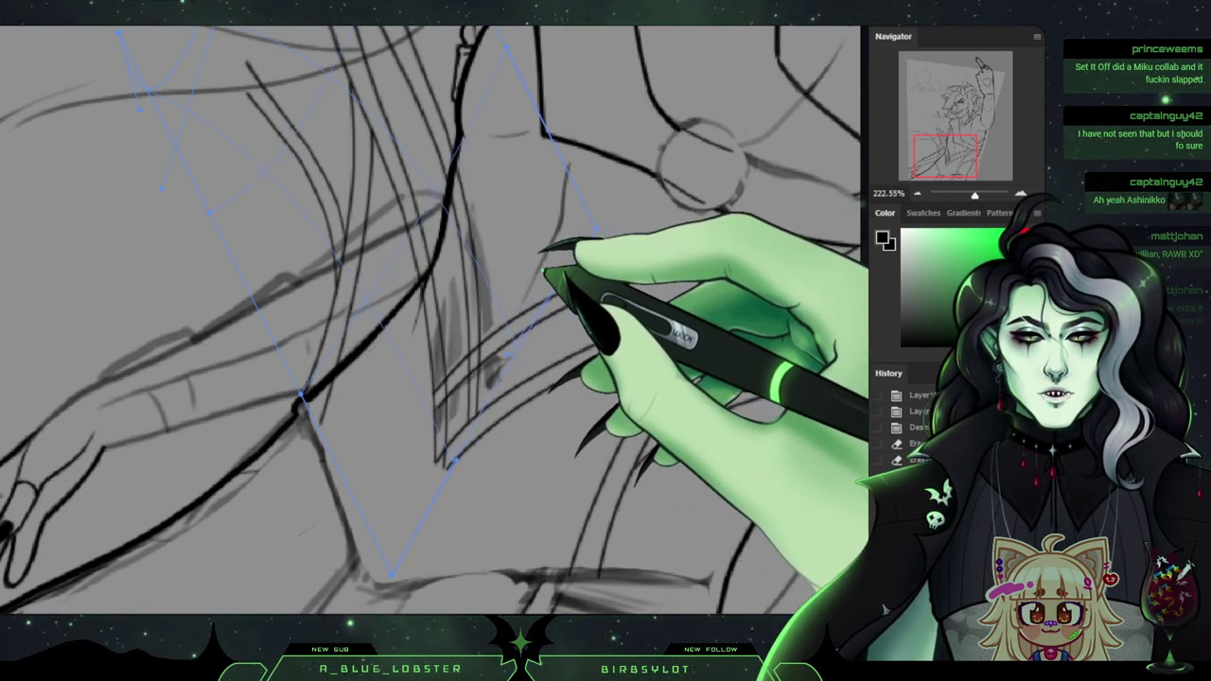
pyautogui.press('Return')
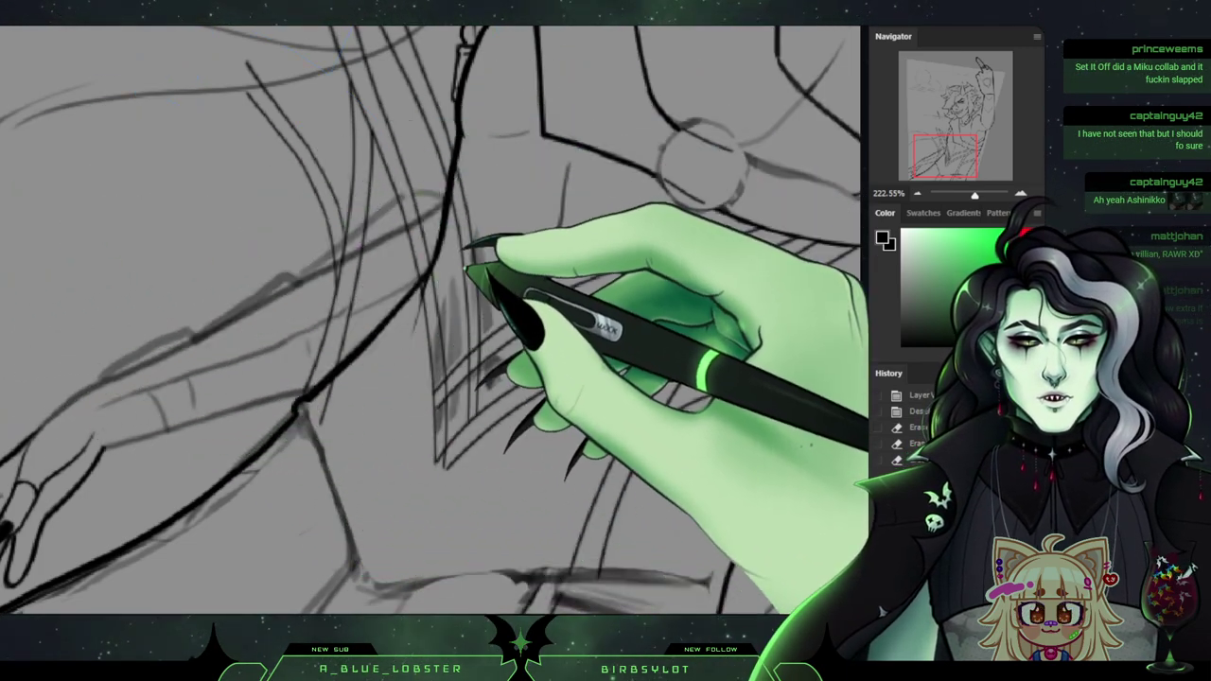
# Erase the sketch shading around the bands' meeting point and lower the mirrored bands' opacity to 30%.
pyautogui.moveTo(497, 358)
pyautogui.mouseDown()
pyautogui.moveTo(470, 427)
pyautogui.moveTo(456, 333)
pyautogui.mouseUp()
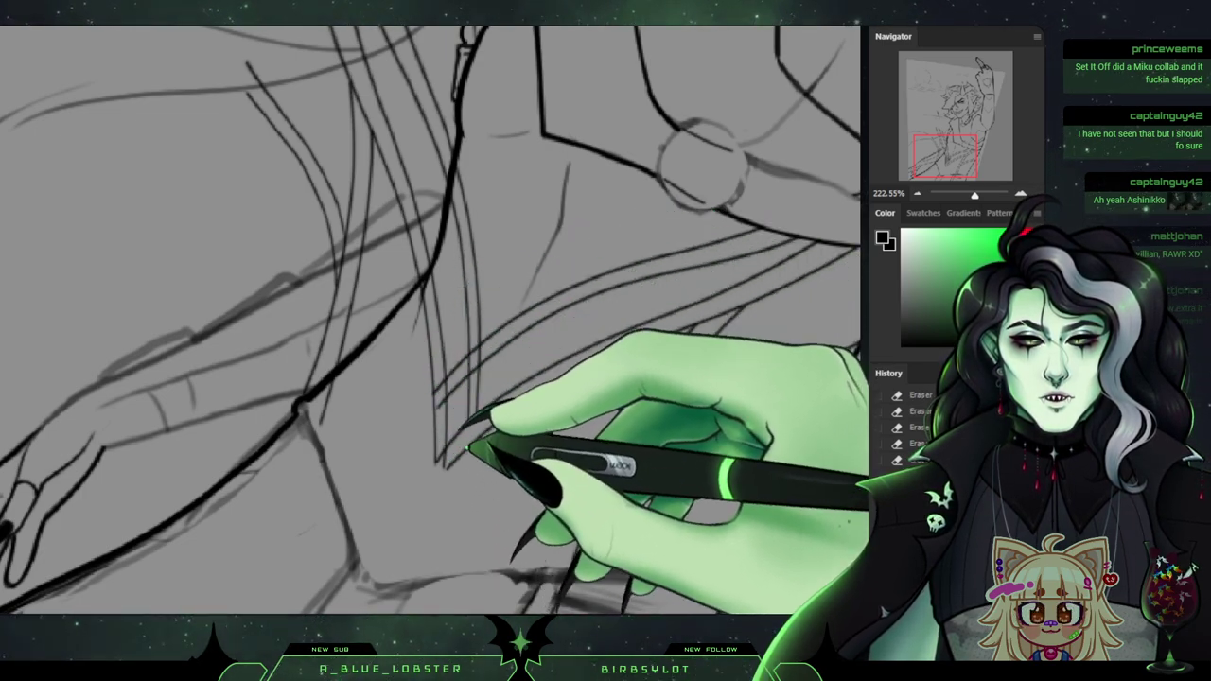
pyautogui.hotkey('ctrl', 'shift', 'alt', 'n')
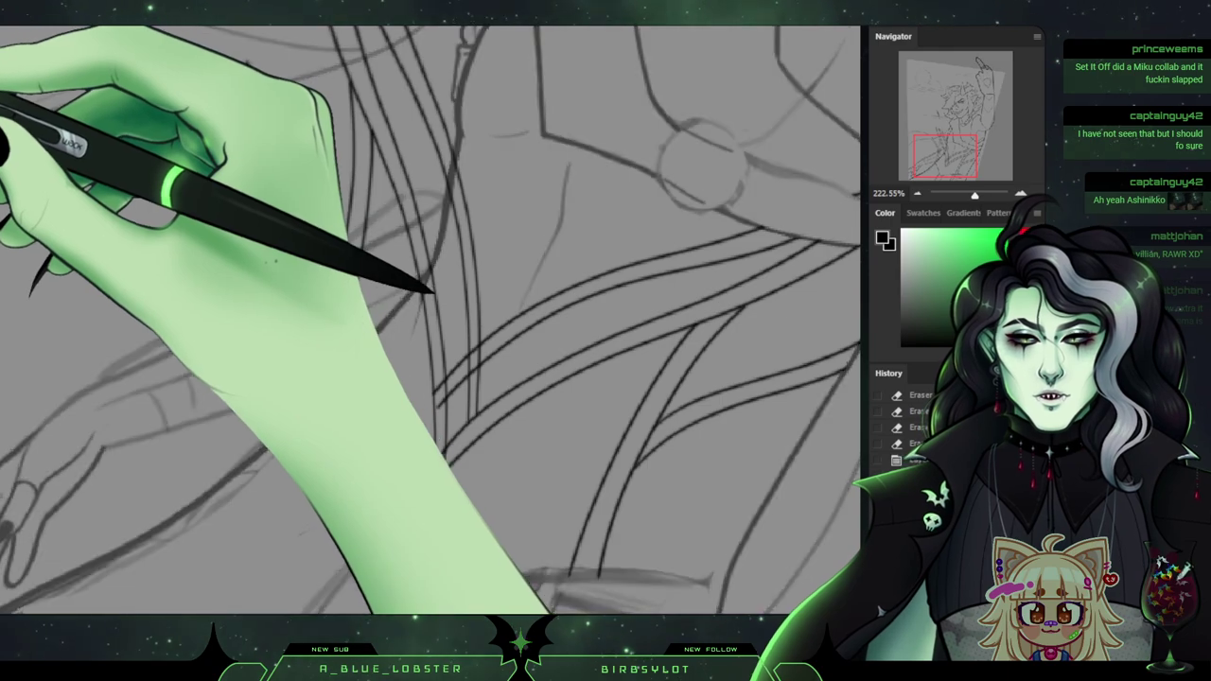
pyautogui.press('0')
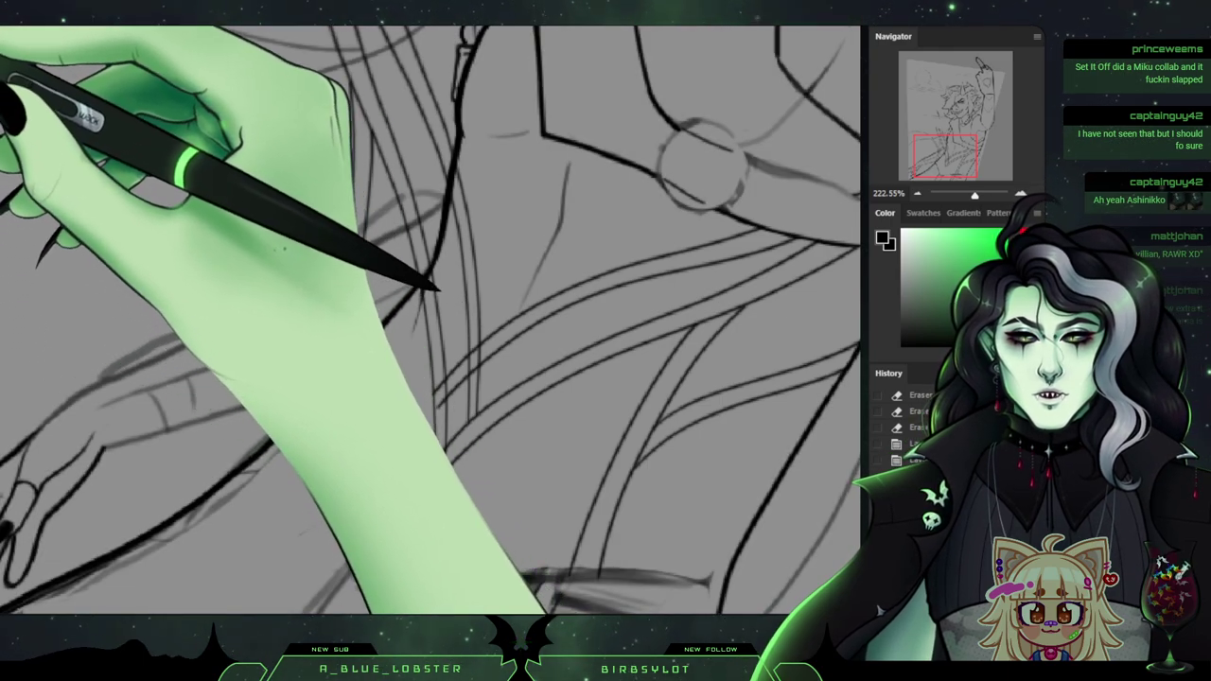
pyautogui.press('3')
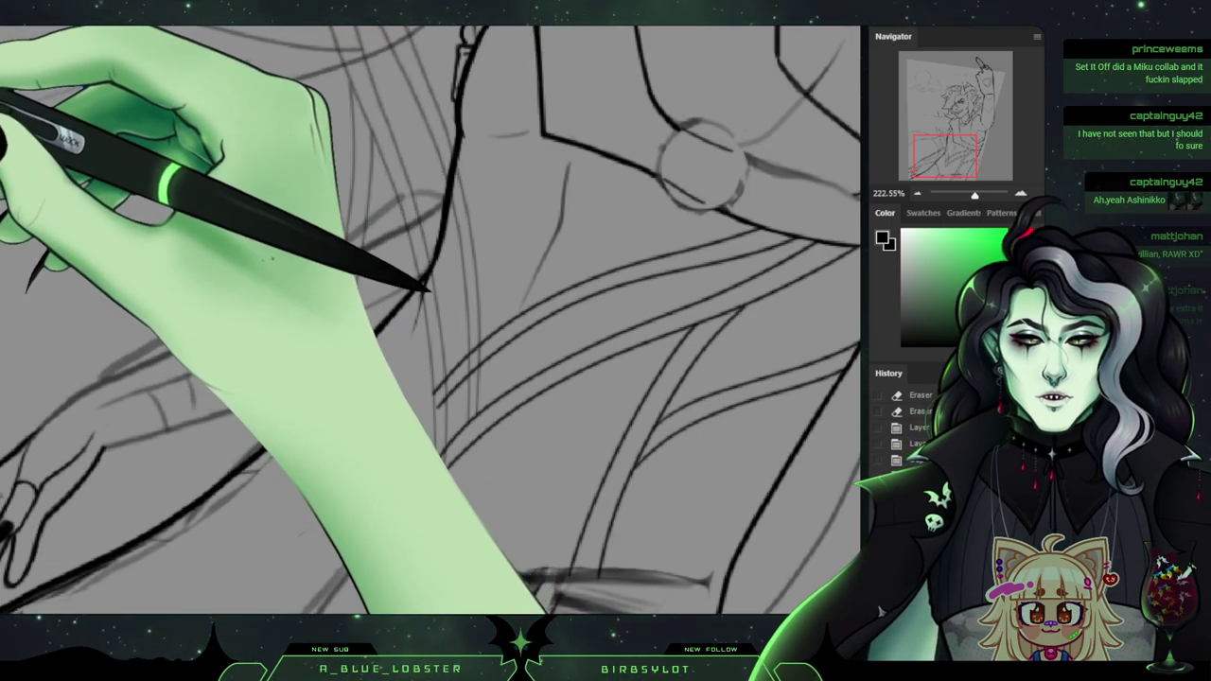
pyautogui.hotkey('ctrl', 'e')
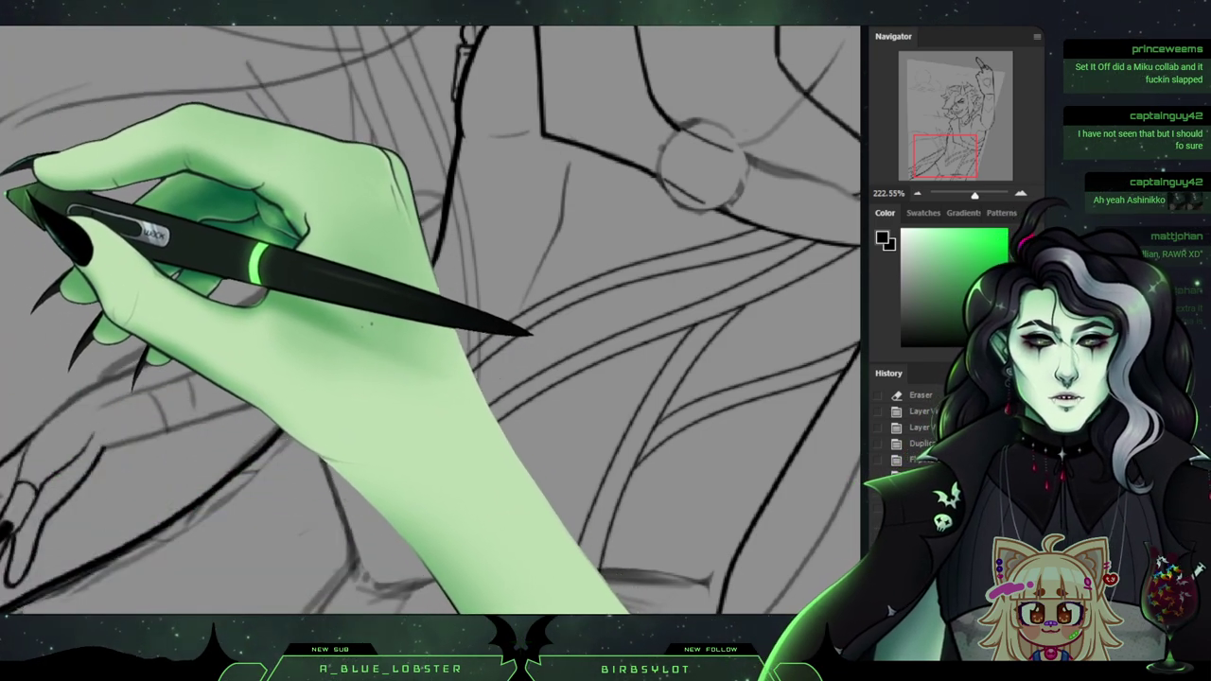
pyautogui.hotkey('ctrl', '+')
pyautogui.hotkey('ctrl', '+')
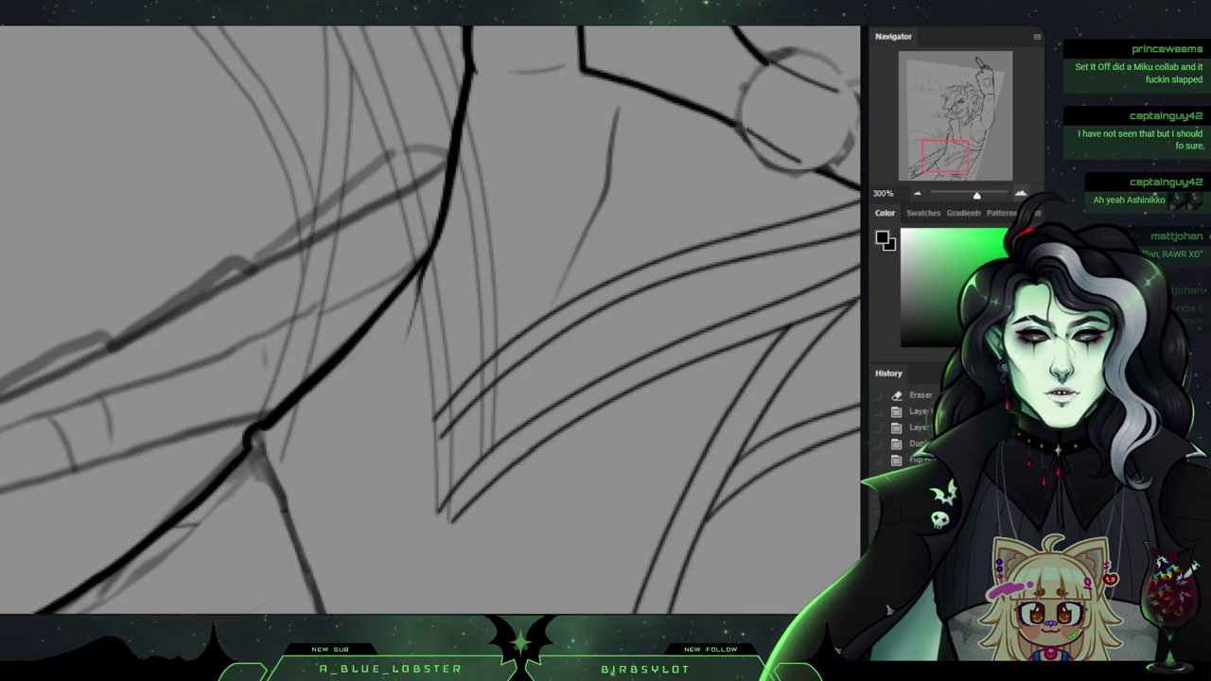
pyautogui.scroll(10, 430, 320)
pyautogui.scroll(-9, 431, 320)
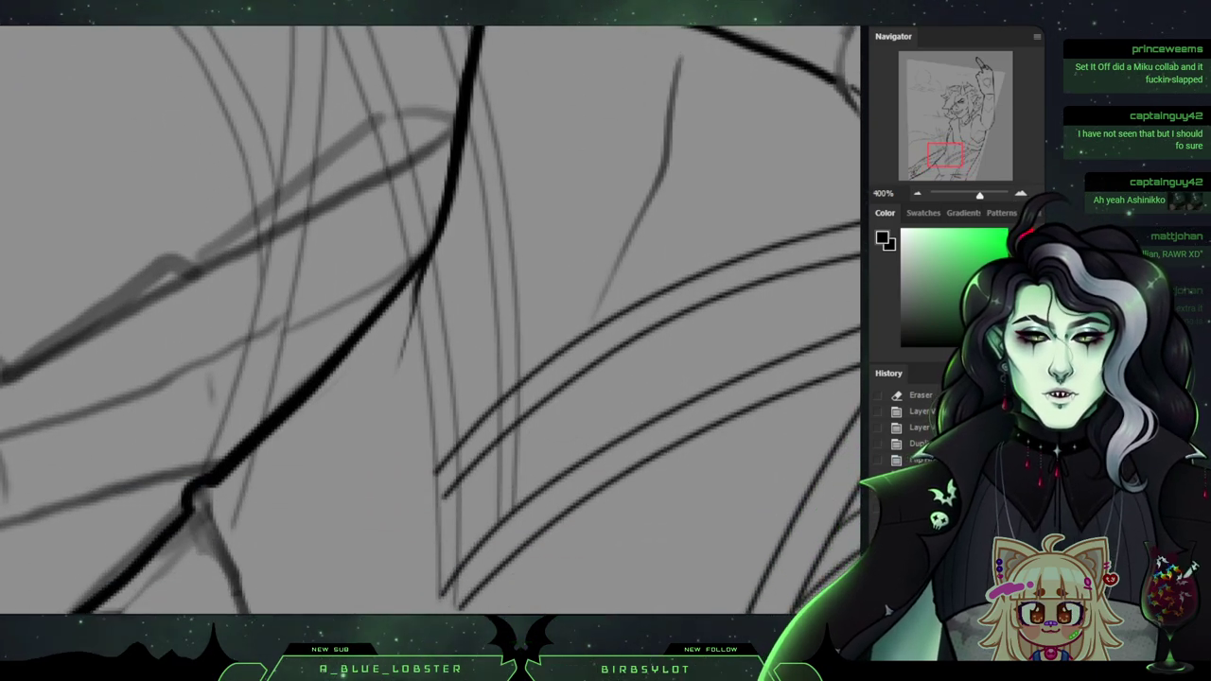
pyautogui.hotkey('ctrl', '-')
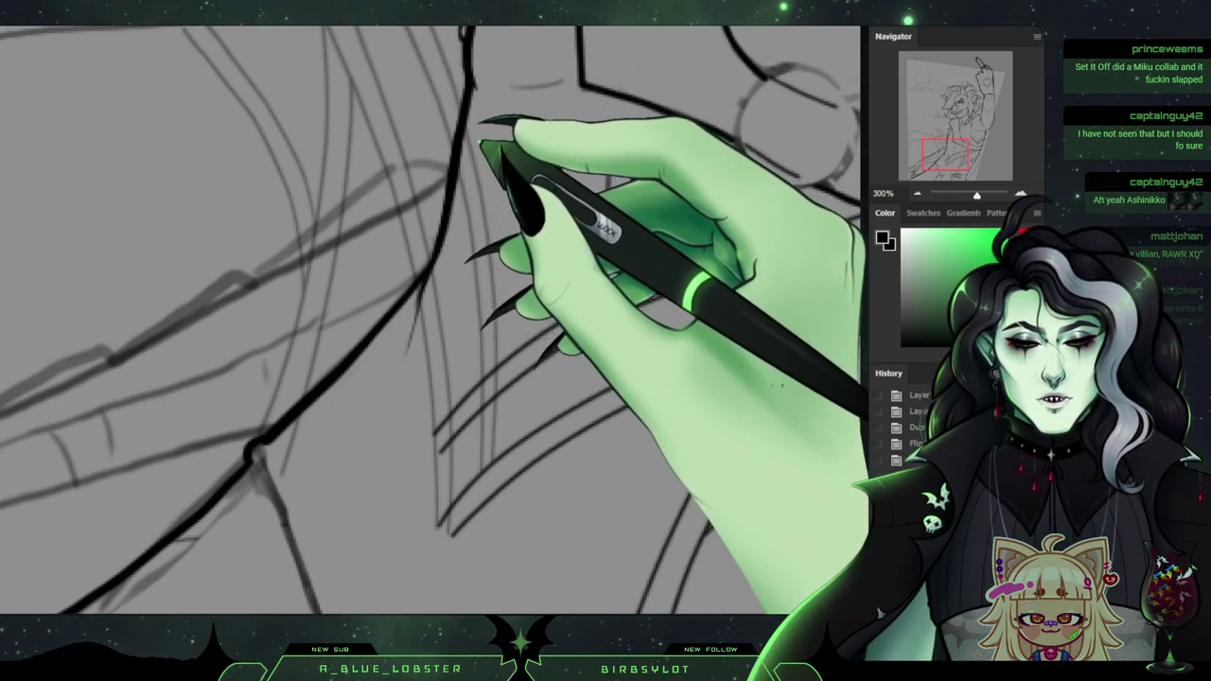
# Erase the parts of the mirrored bands outside the body outline, restore their opacity, and merge them with the other bands.
pyautogui.moveTo(470, 148); pyautogui.dragTo(485, 200)
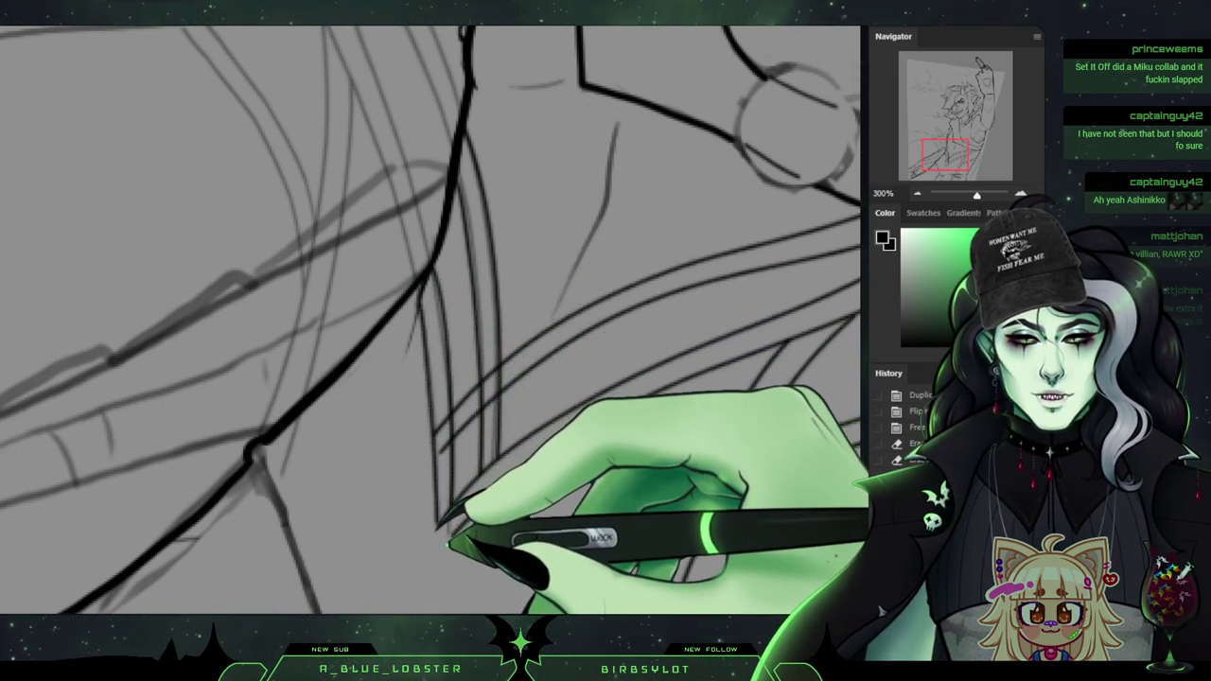
pyautogui.moveTo(448, 544); pyautogui.dragTo(443, 528)
pyautogui.hotkey('ctrl', 'e')
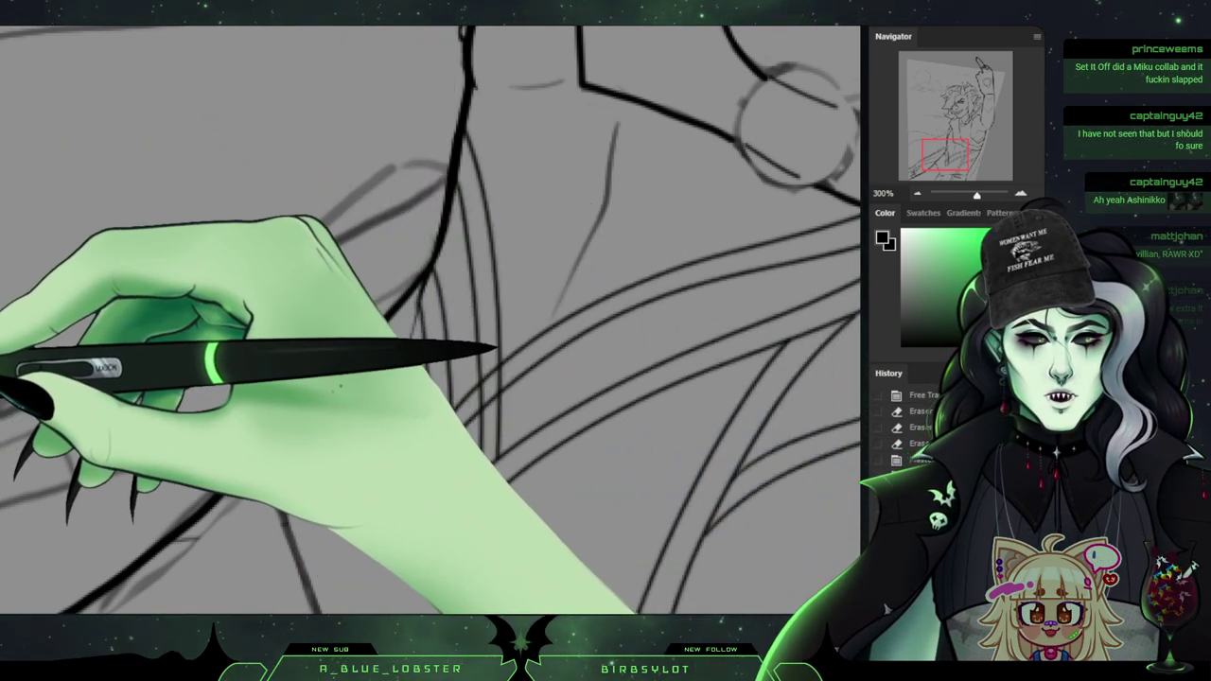
pyautogui.hotkey('ctrl', 'e')
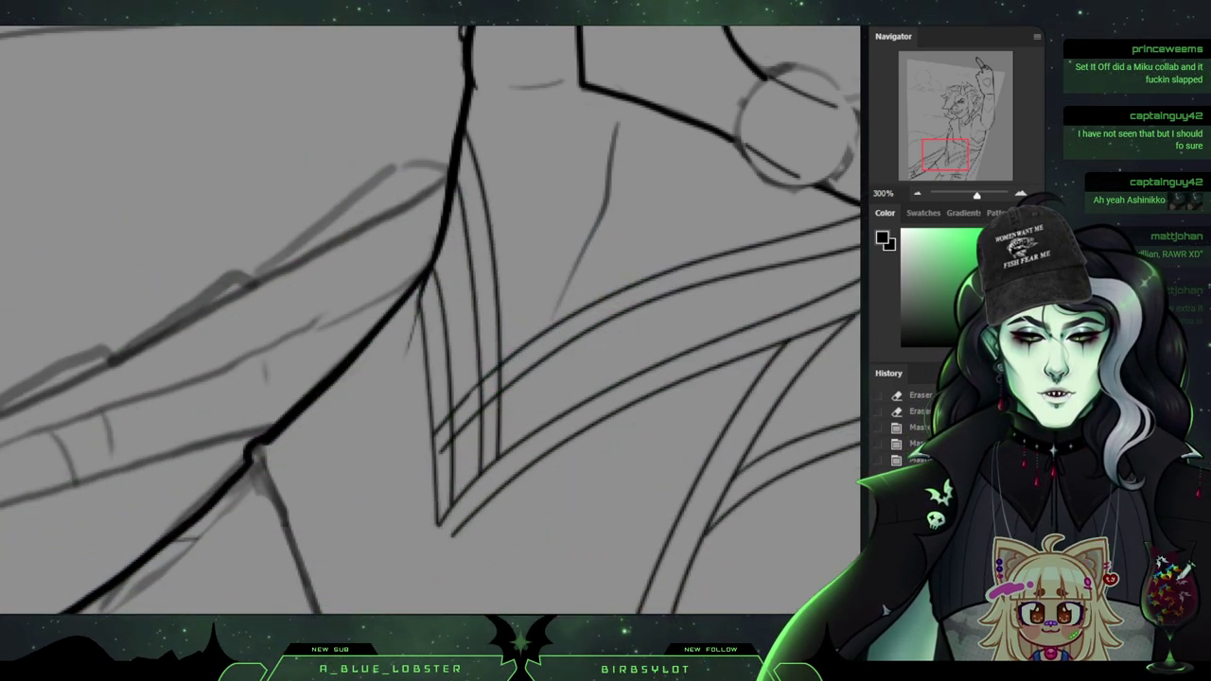
# Clear the overlapping lines where the two sets of bands cross and redraw the lower band's pointed corner as a clean join.
pyautogui.moveTo(368, 289)
pyautogui.mouseDown()
pyautogui.moveTo(351, 281)
pyautogui.moveTo(466, 316)
pyautogui.mouseUp()
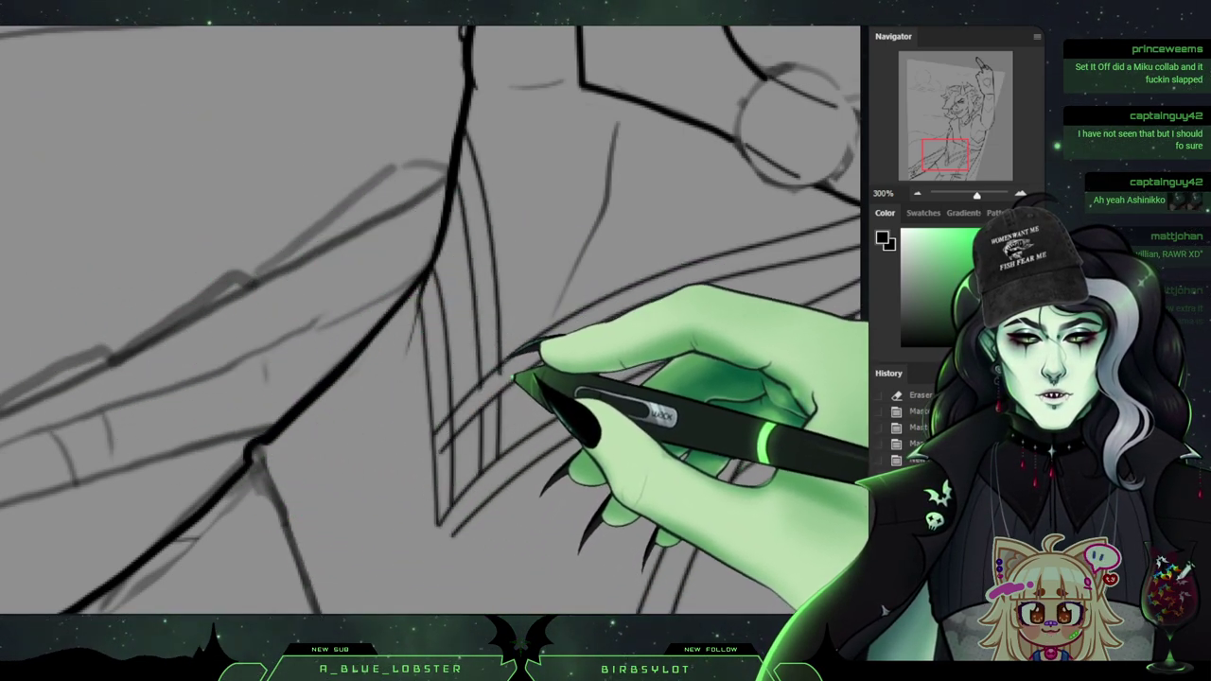
pyautogui.moveTo(502, 390); pyautogui.dragTo(493, 402)
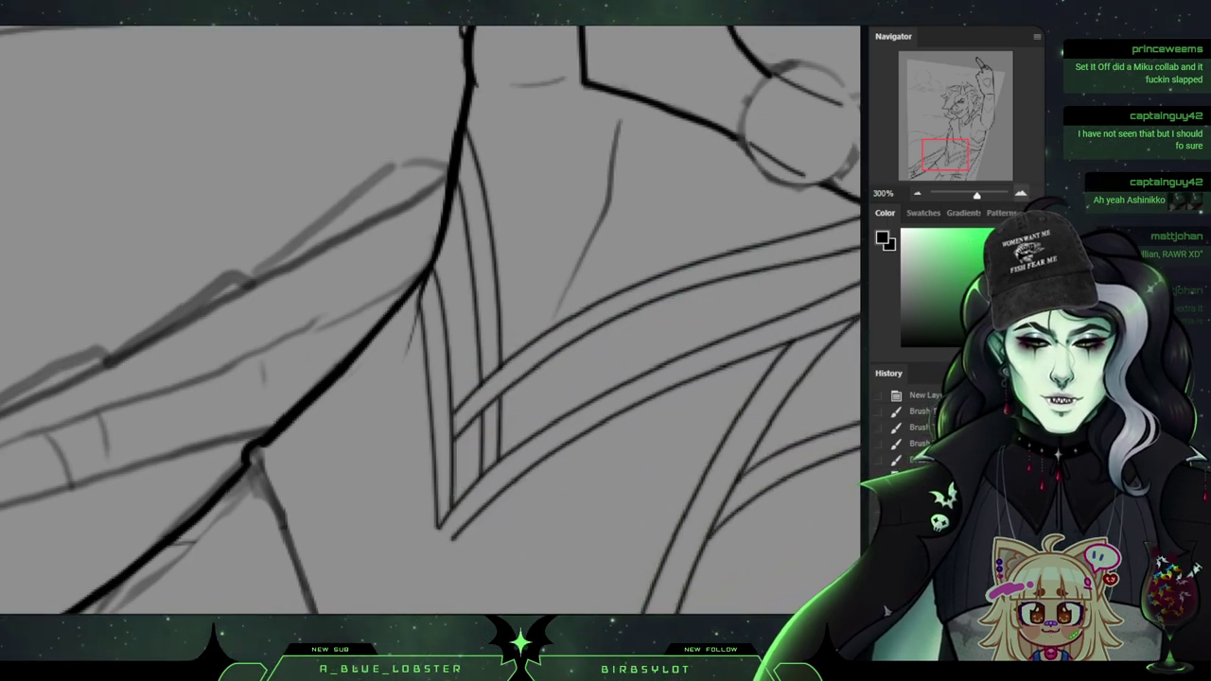
pyautogui.hotkey('ctrl', '+')
pyautogui.scroll(-10, 431, 322)
pyautogui.scroll(1, 471, 354)
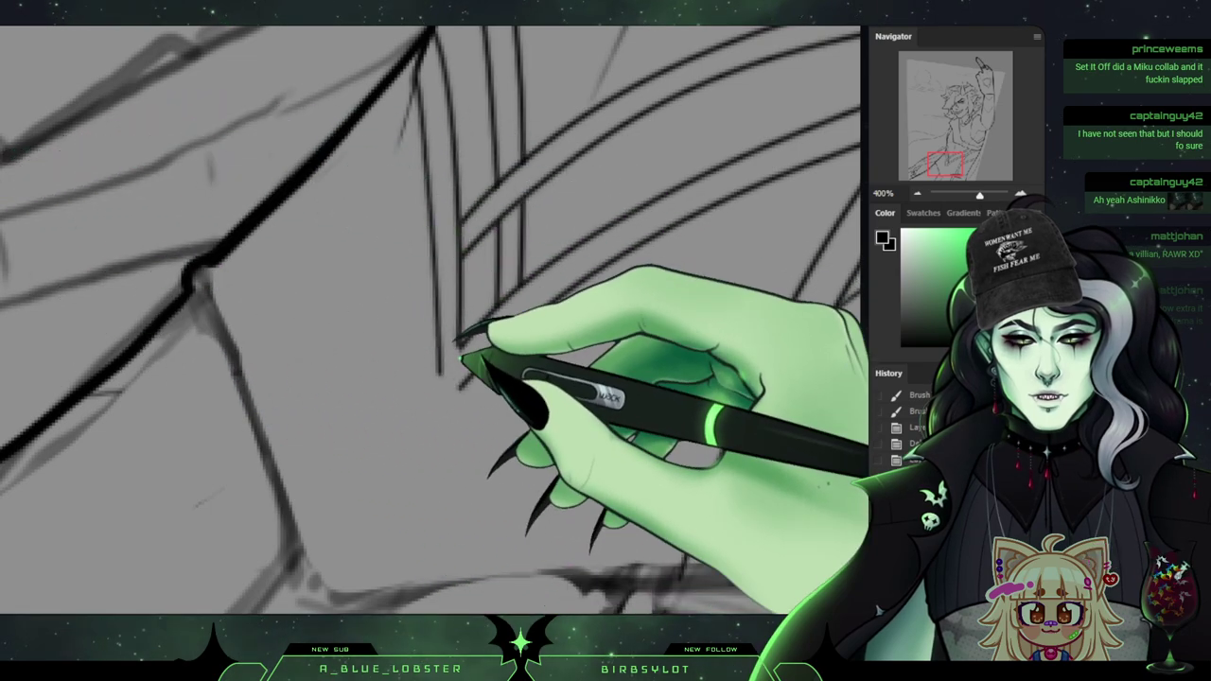
pyautogui.moveTo(440, 370)
pyautogui.mouseDown()
pyautogui.moveTo(445, 428)
pyautogui.moveTo(516, 331)
pyautogui.mouseUp()
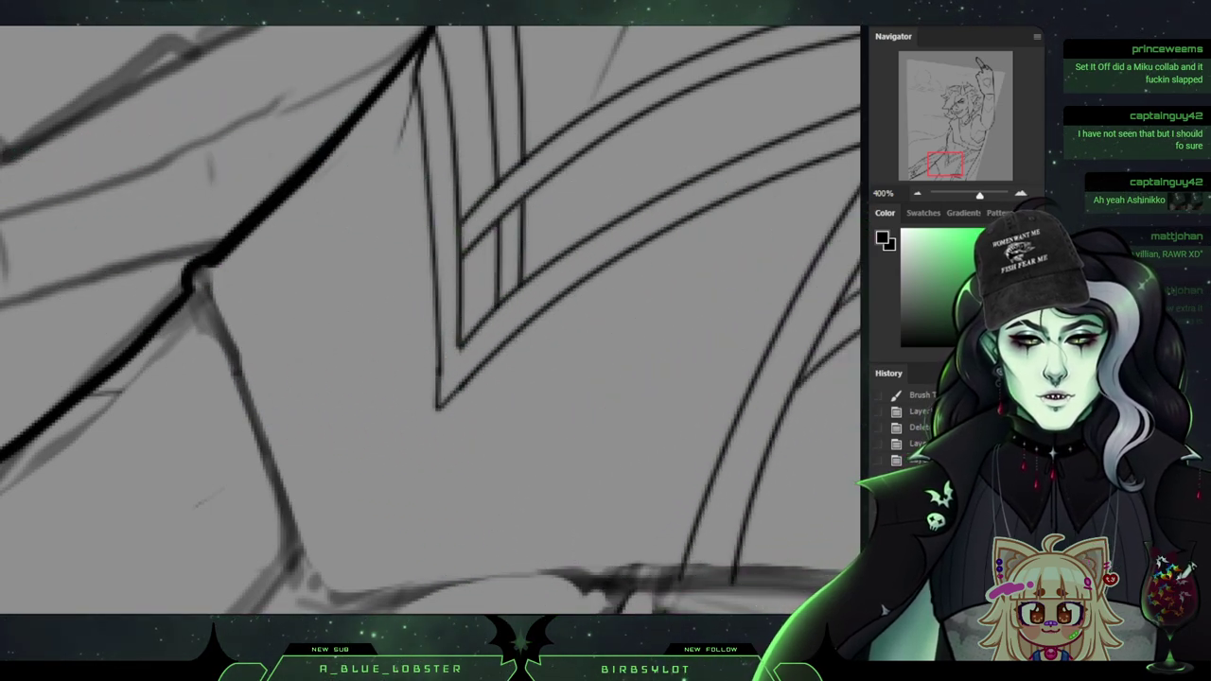
# Check the whole drawing horizontally flipped, touch up the torso outline near the lowered arm, and flip it back.
pyautogui.moveTo(980, 196)
pyautogui.mouseDown()
pyautogui.moveTo(954, 196)
pyautogui.moveTo(969, 196)
pyautogui.mouseUp()
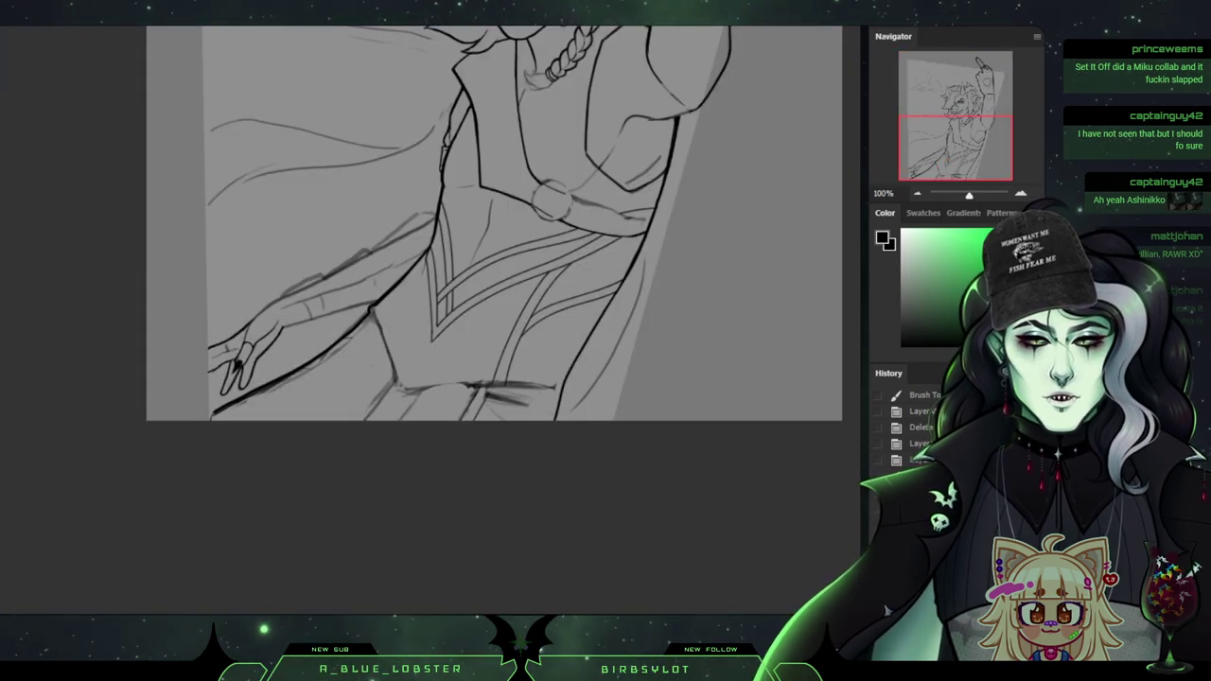
pyautogui.scroll(5, 494, 318)
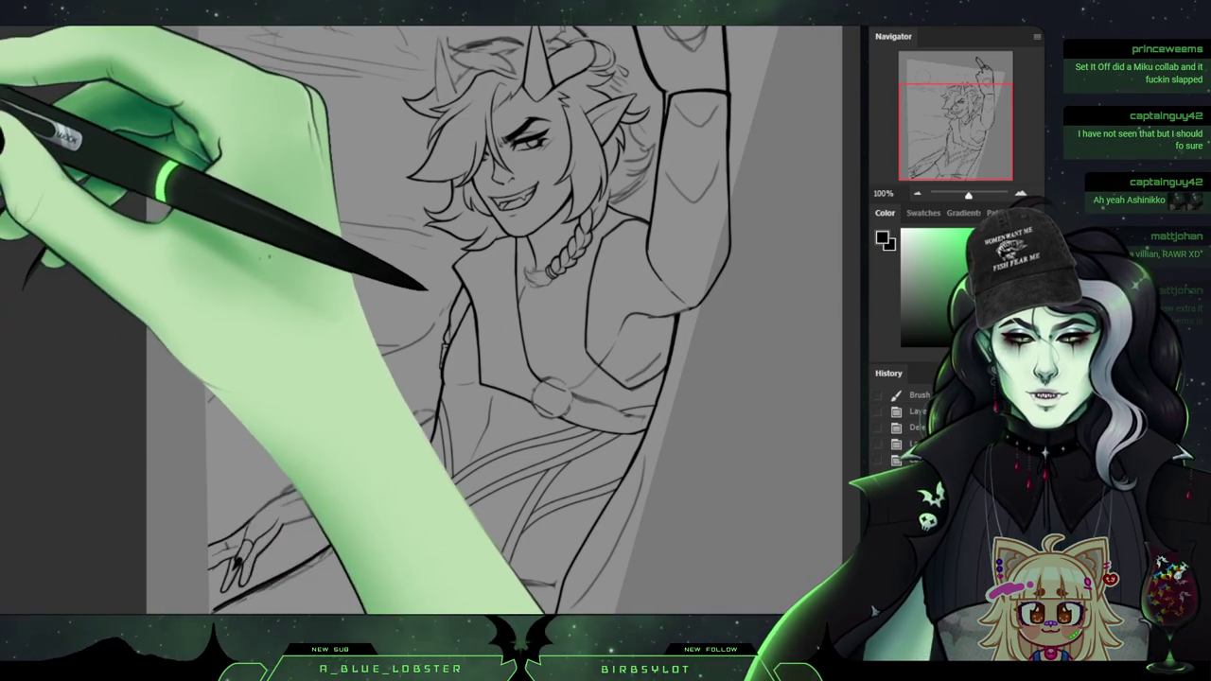
pyautogui.hotkey('ctrl', 'shift', 'h')
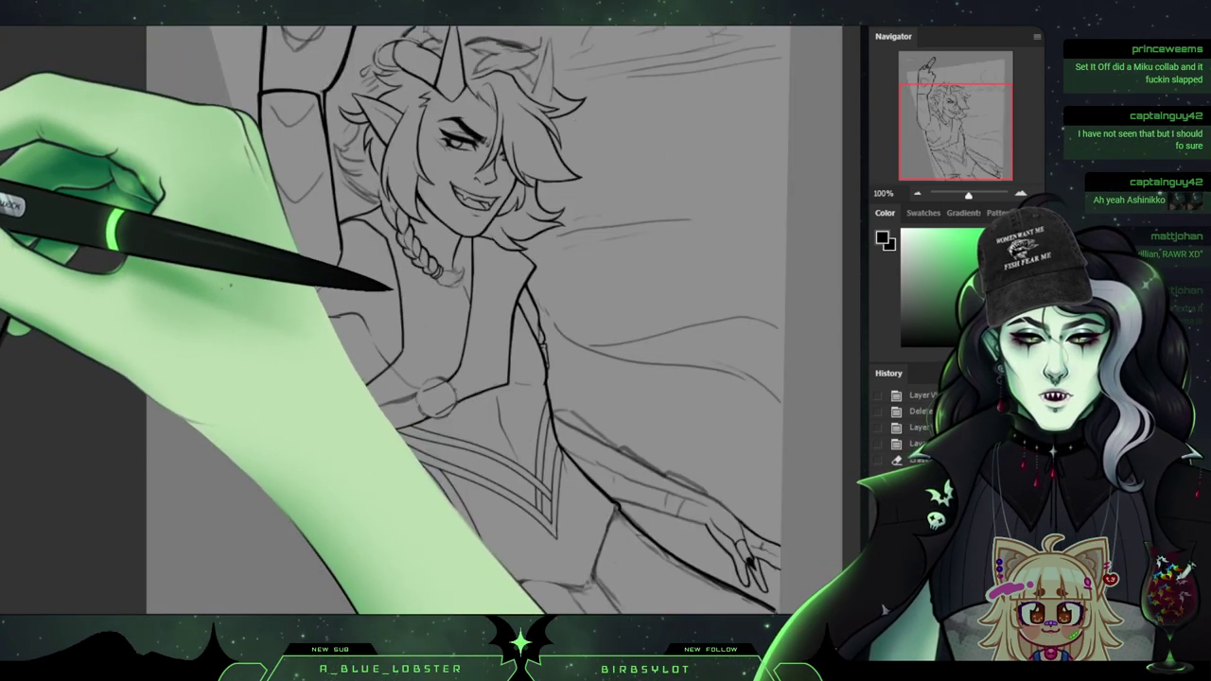
pyautogui.moveTo(546, 333); pyautogui.dragTo(543, 342)
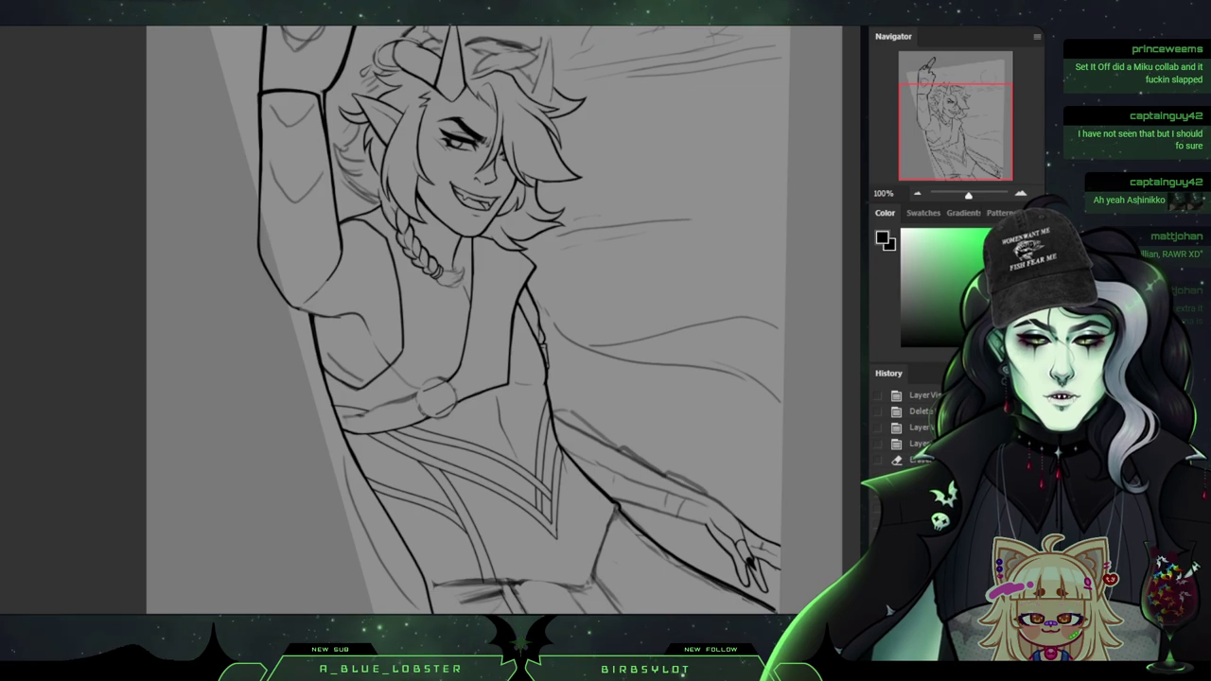
pyautogui.hotkey('ctrl', 'shift', 'h')
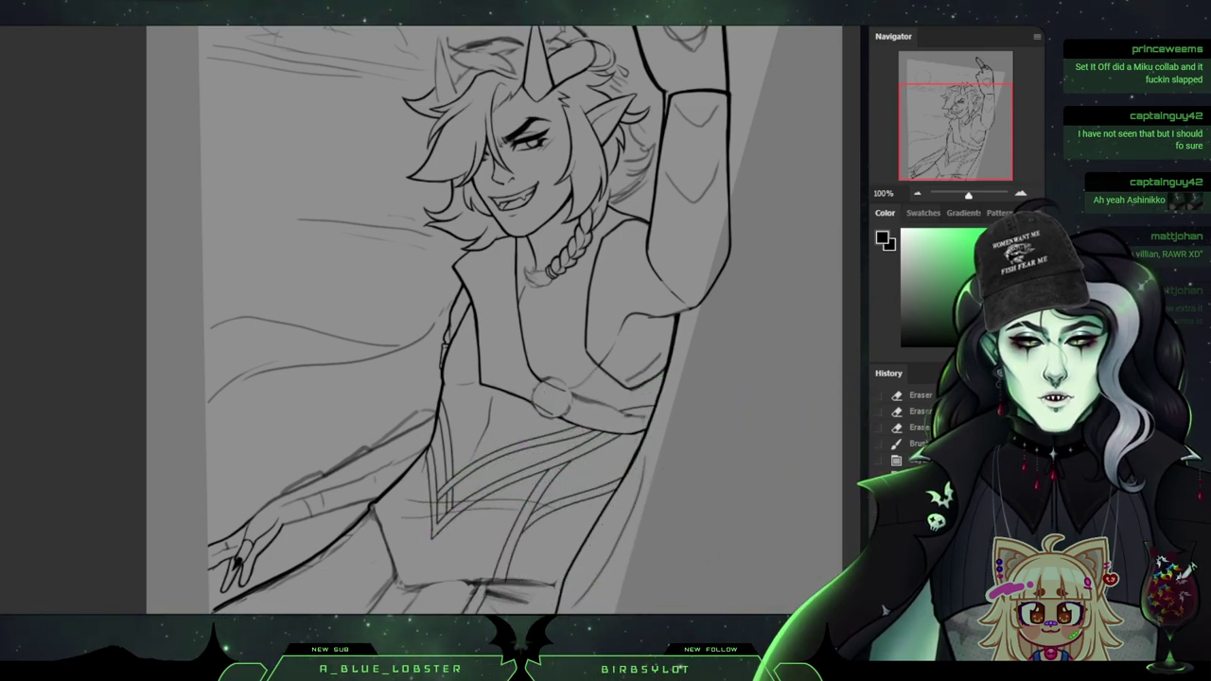
pyautogui.hotkey('ctrl', '+')
pyautogui.hotkey('ctrl', '+')
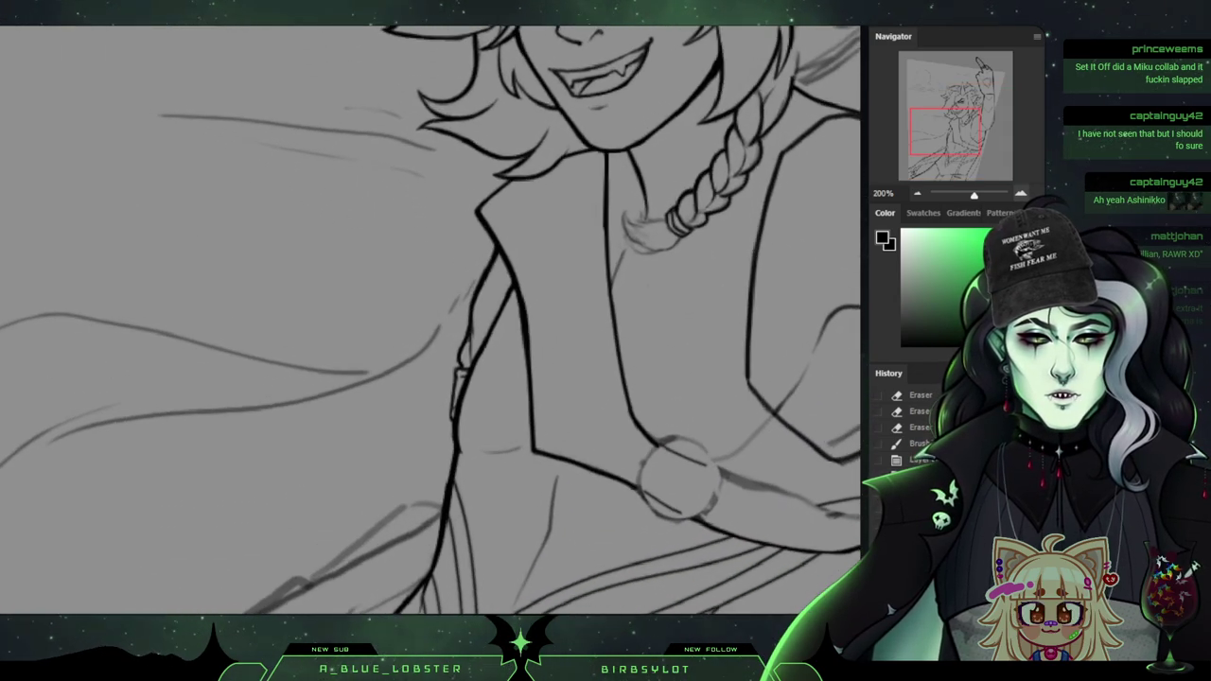
# Select the pointed band section crossed by the belly crease and warp its lines into a slight outward bulge.
pyautogui.moveTo(435, 530); pyautogui.dragTo(407, 33)
pyautogui.moveTo(947, 161); pyautogui.dragTo(947, 160)
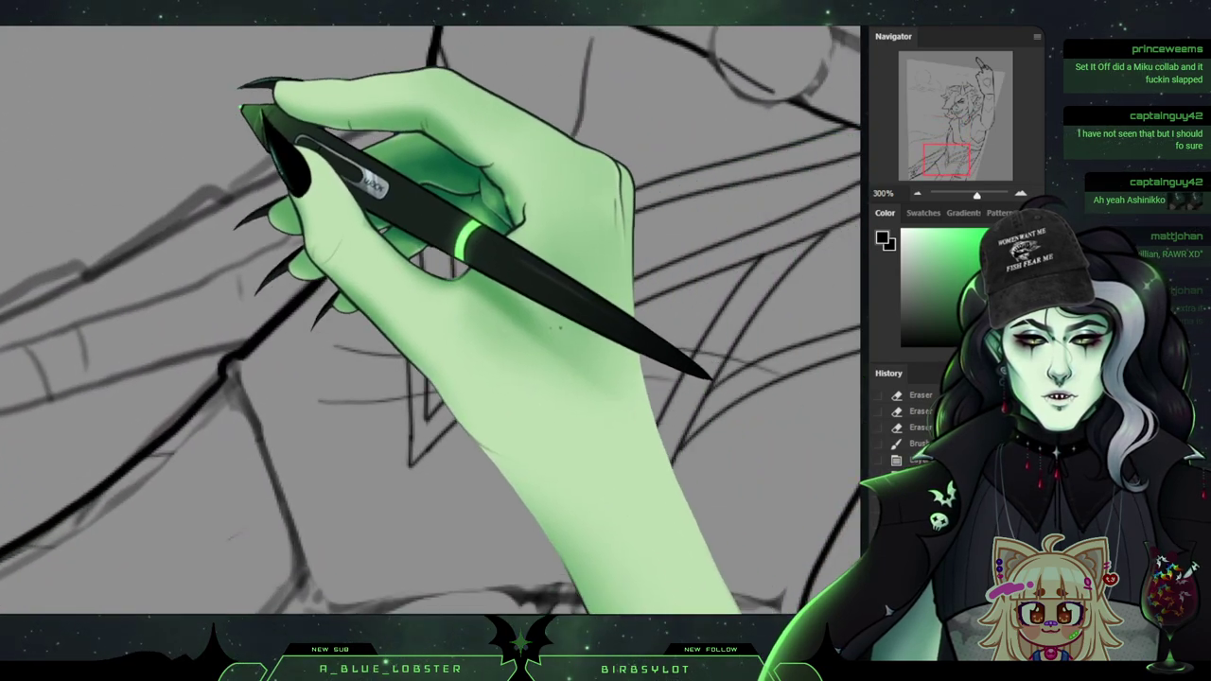
pyautogui.moveTo(381, 358)
pyautogui.mouseDown()
pyautogui.moveTo(554, 359)
pyautogui.moveTo(408, 395)
pyautogui.moveTo(395, 368)
pyautogui.moveTo(432, 354)
pyautogui.mouseUp()
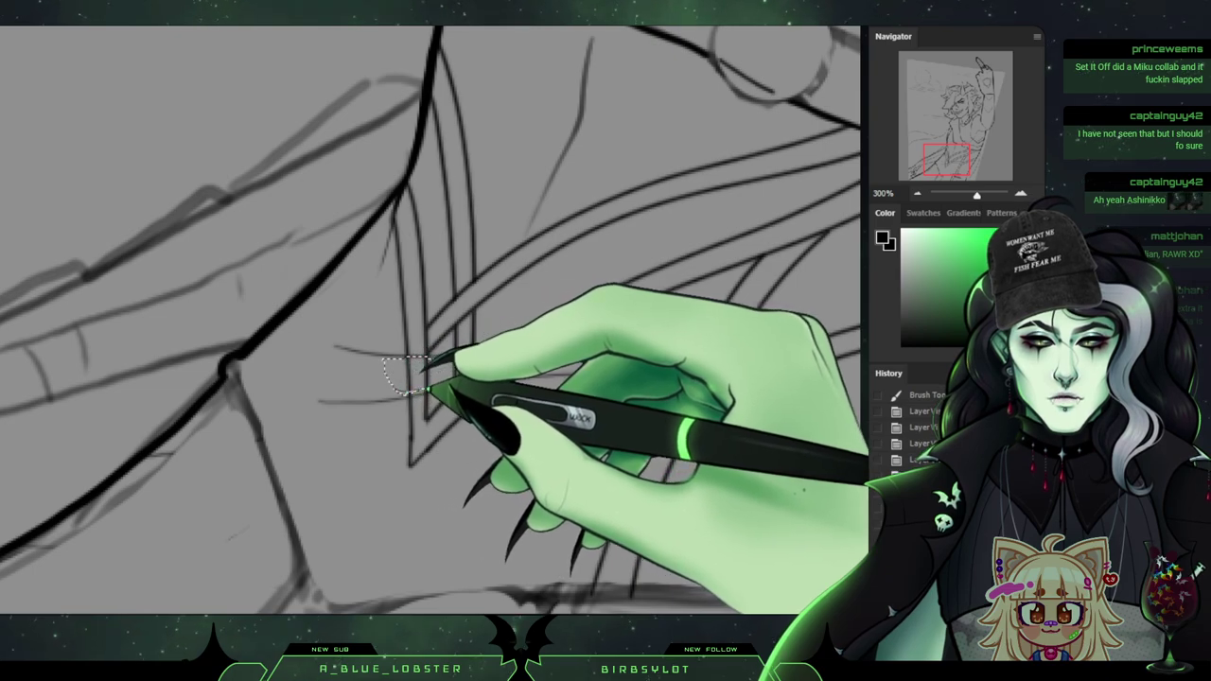
pyautogui.moveTo(430, 388); pyautogui.dragTo(452, 387)
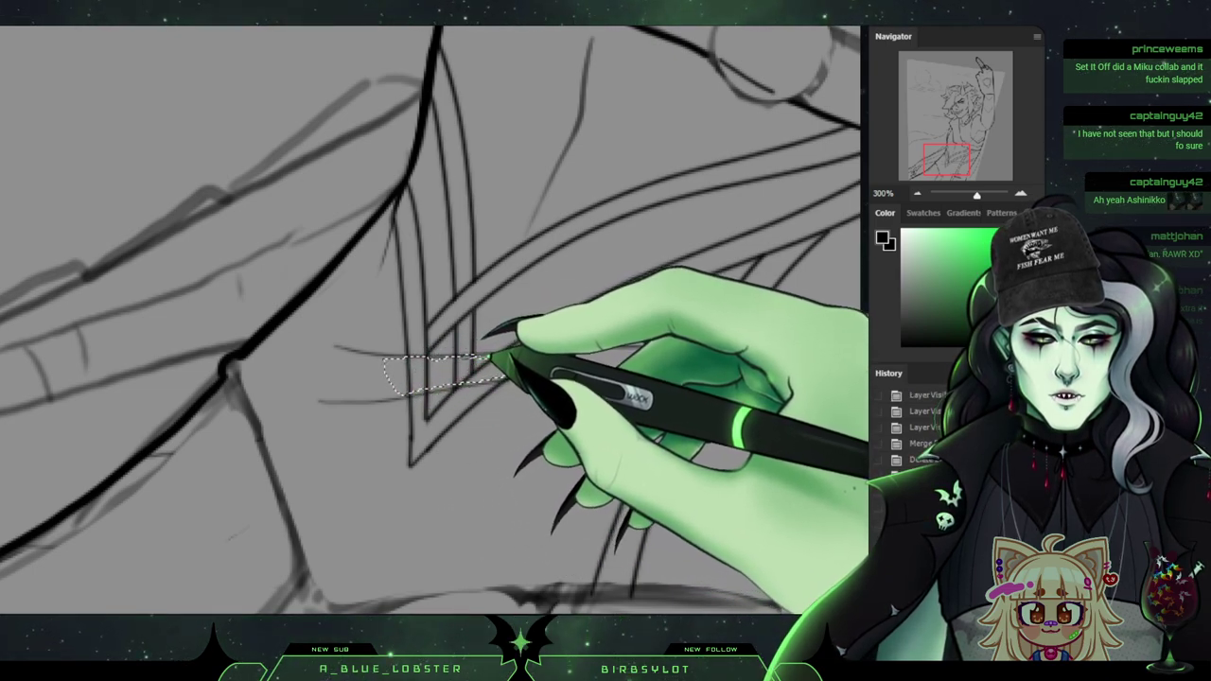
pyautogui.moveTo(511, 360); pyautogui.dragTo(543, 364)
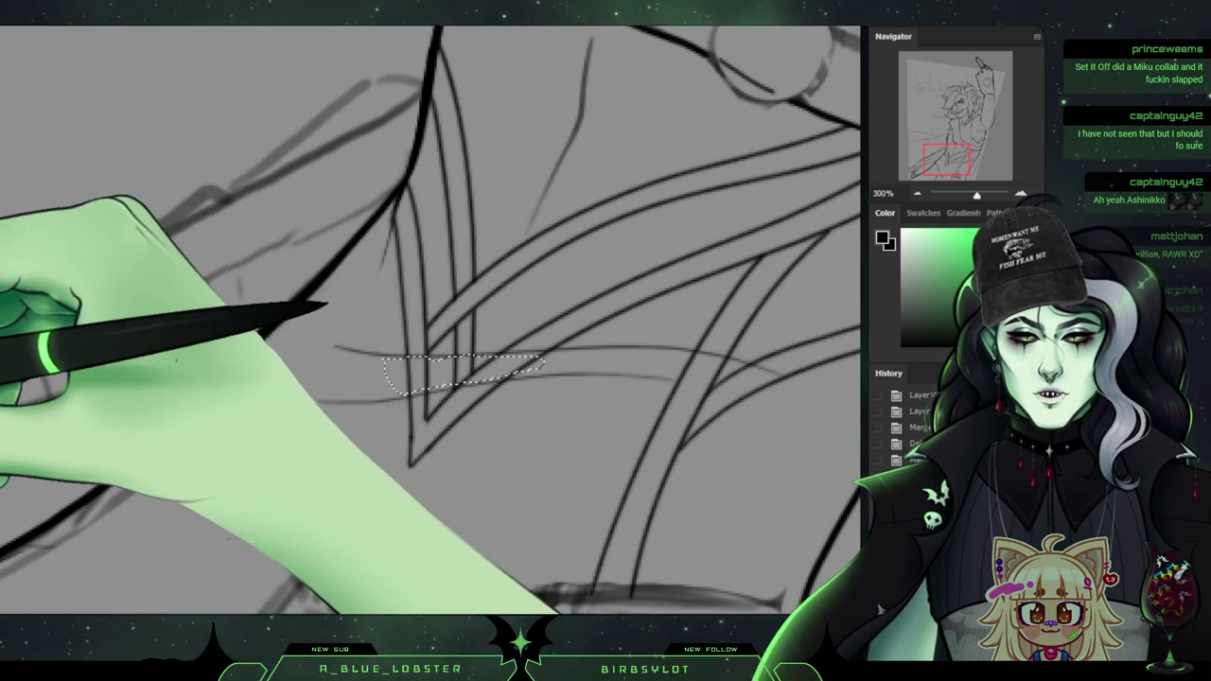
pyautogui.click(322, 308)
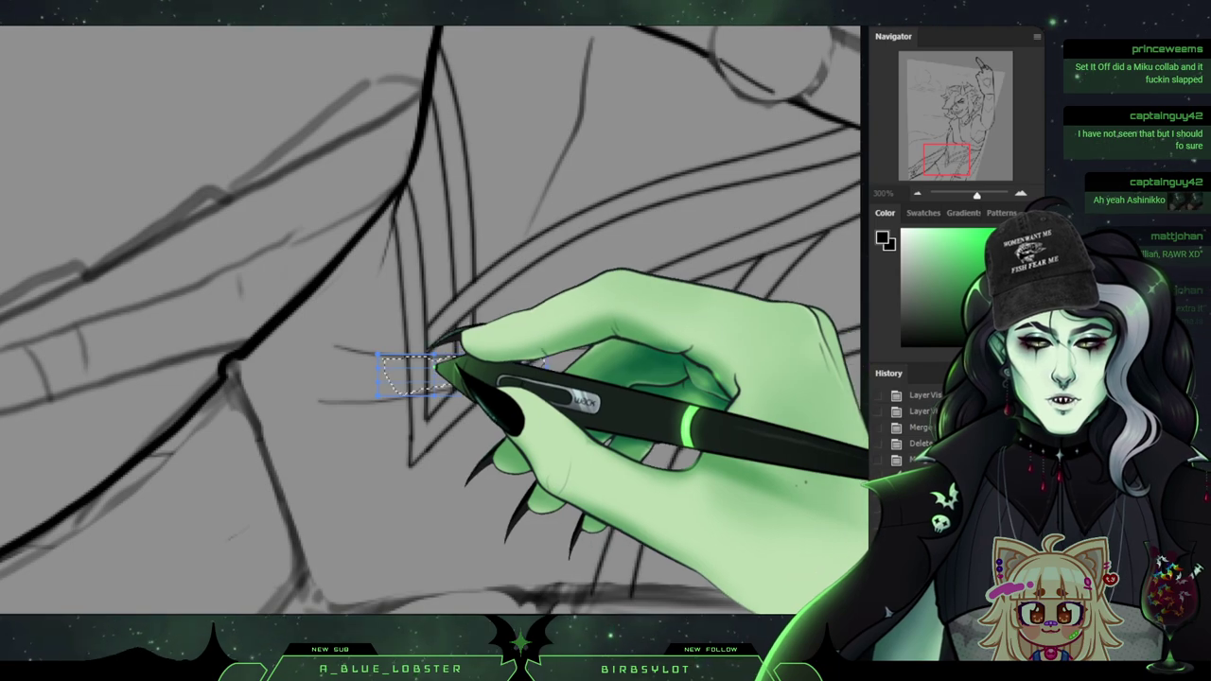
pyautogui.moveTo(455, 371); pyautogui.dragTo(441, 369)
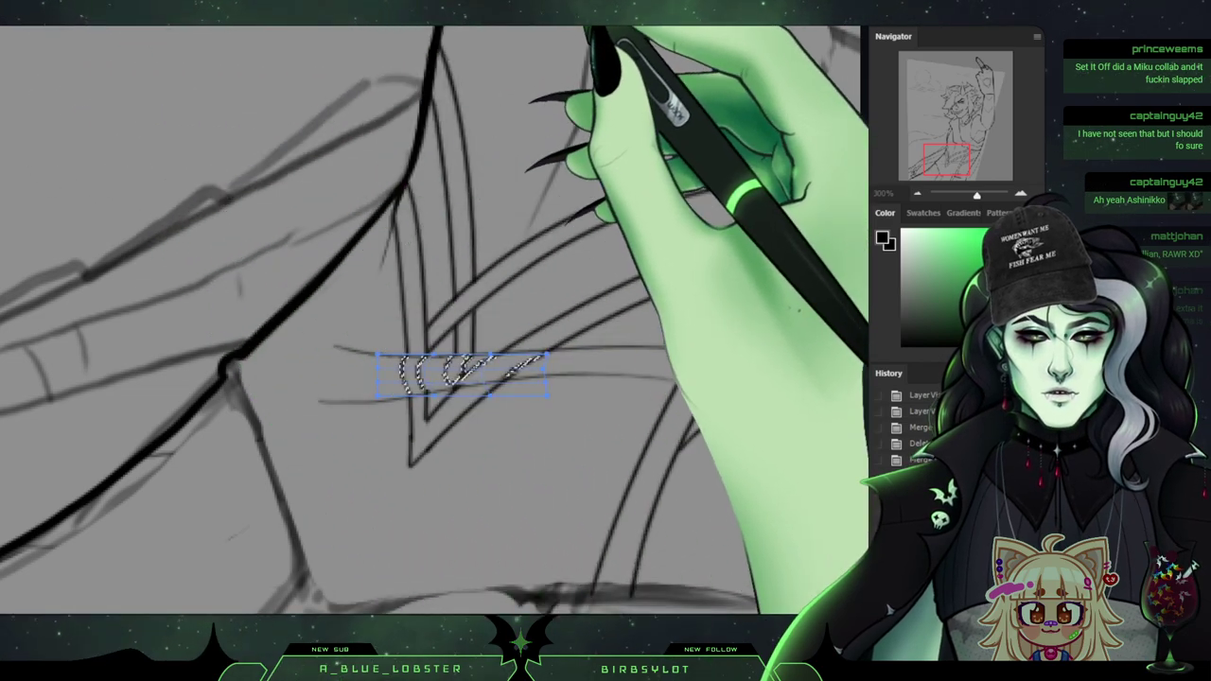
pyautogui.press('Return')
pyautogui.hotkey('ctrl', 'd')
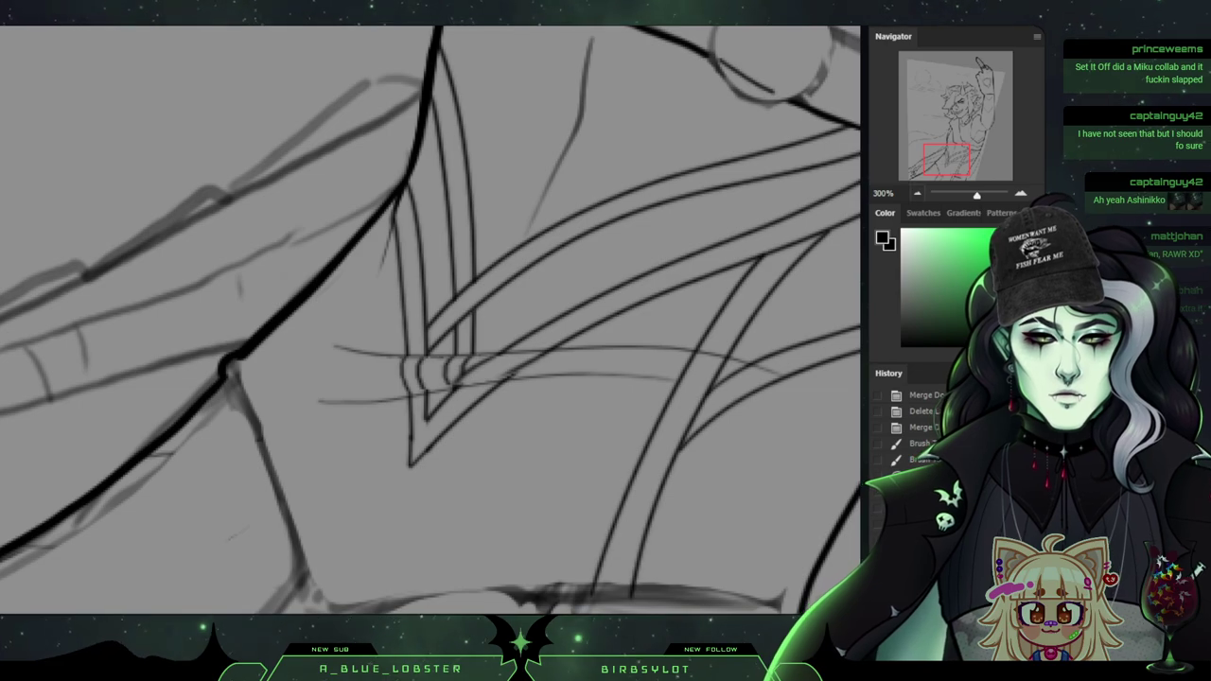
# Select the second set of bands where the belly crease meets it and warp those lines to follow the body fold.
pyautogui.hotkey('ctrl', '-')
pyautogui.hotkey('ctrl', '-')
pyautogui.hotkey('ctrl', '-')
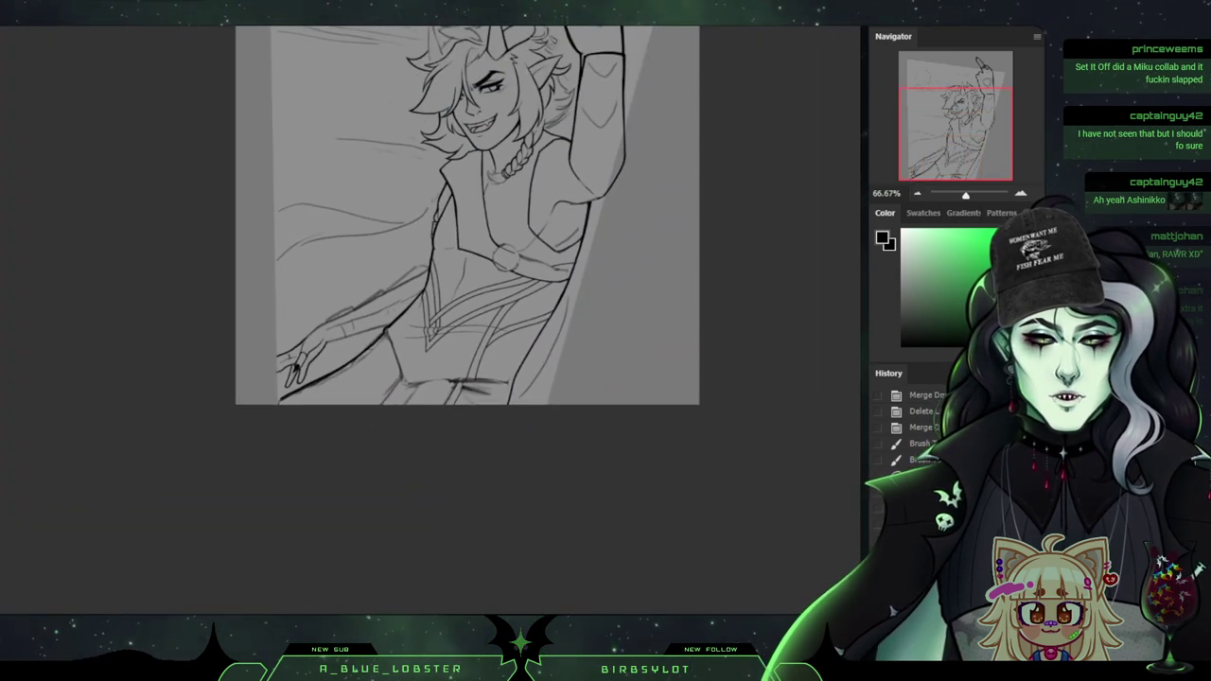
pyautogui.scroll(2, 467, 284)
pyautogui.scroll(-1, 467, 284)
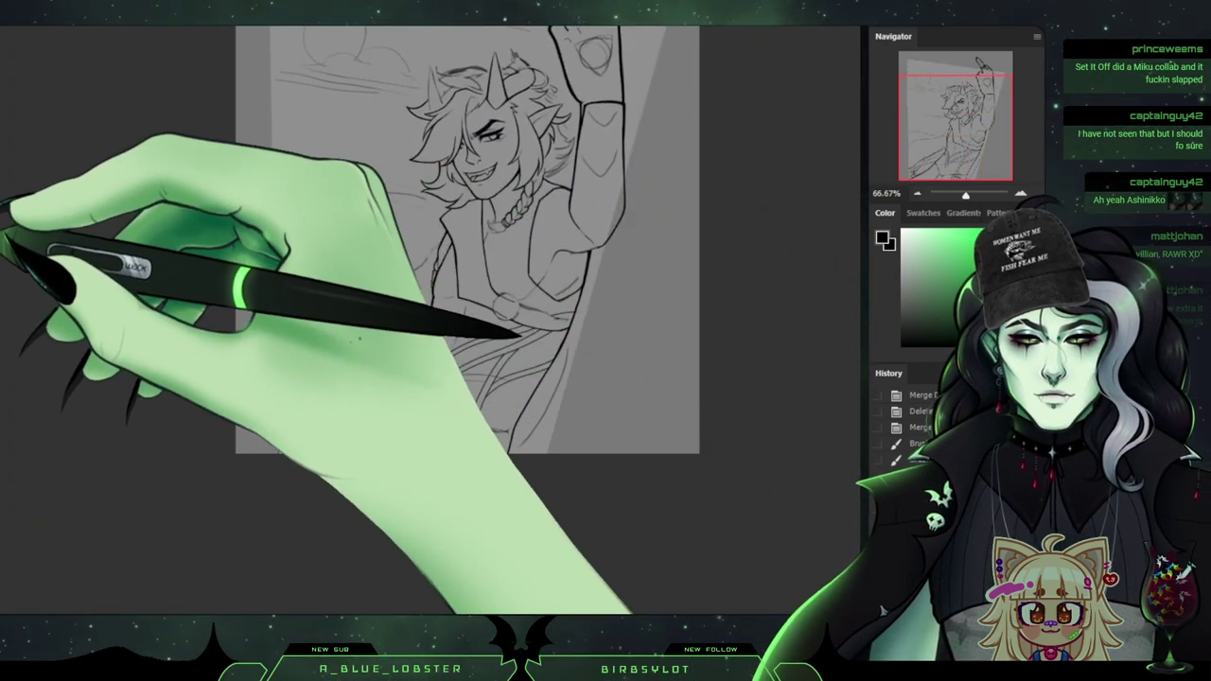
pyautogui.hotkey('ctrl', '+')
pyautogui.hotkey('ctrl', '+')
pyautogui.hotkey('ctrl', '+')
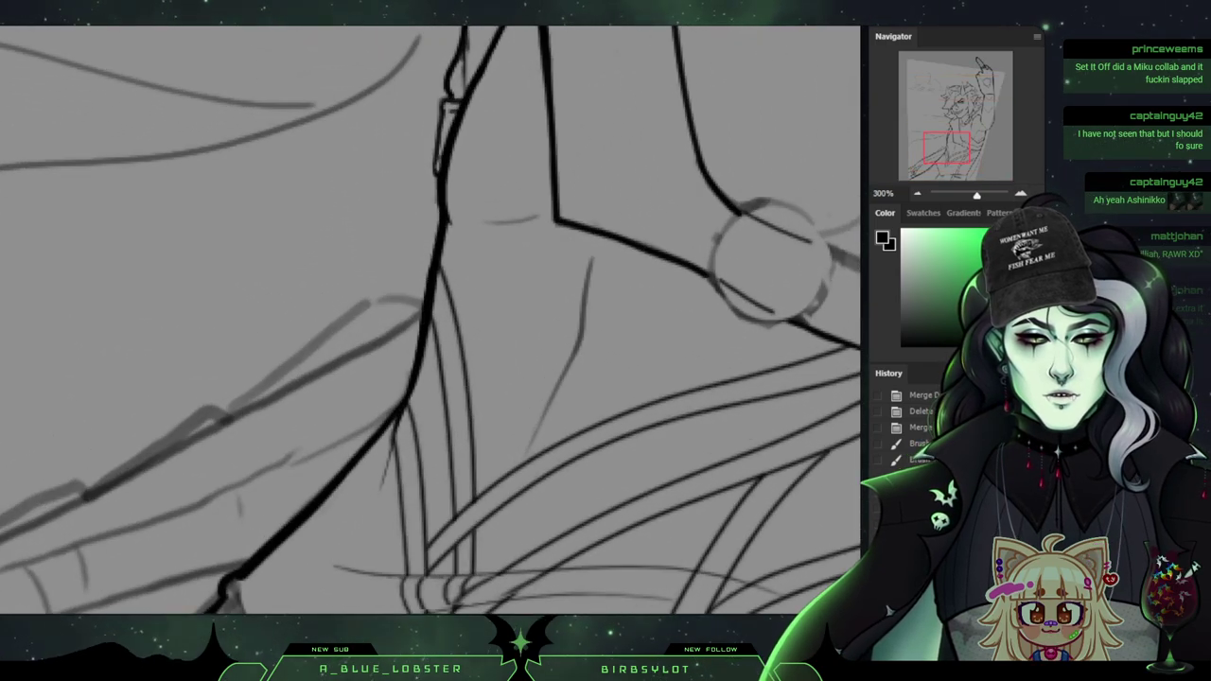
pyautogui.moveTo(530, 398)
pyautogui.mouseDown()
pyautogui.moveTo(593, 323)
pyautogui.moveTo(236, 161)
pyautogui.moveTo(225, 185)
pyautogui.mouseUp()
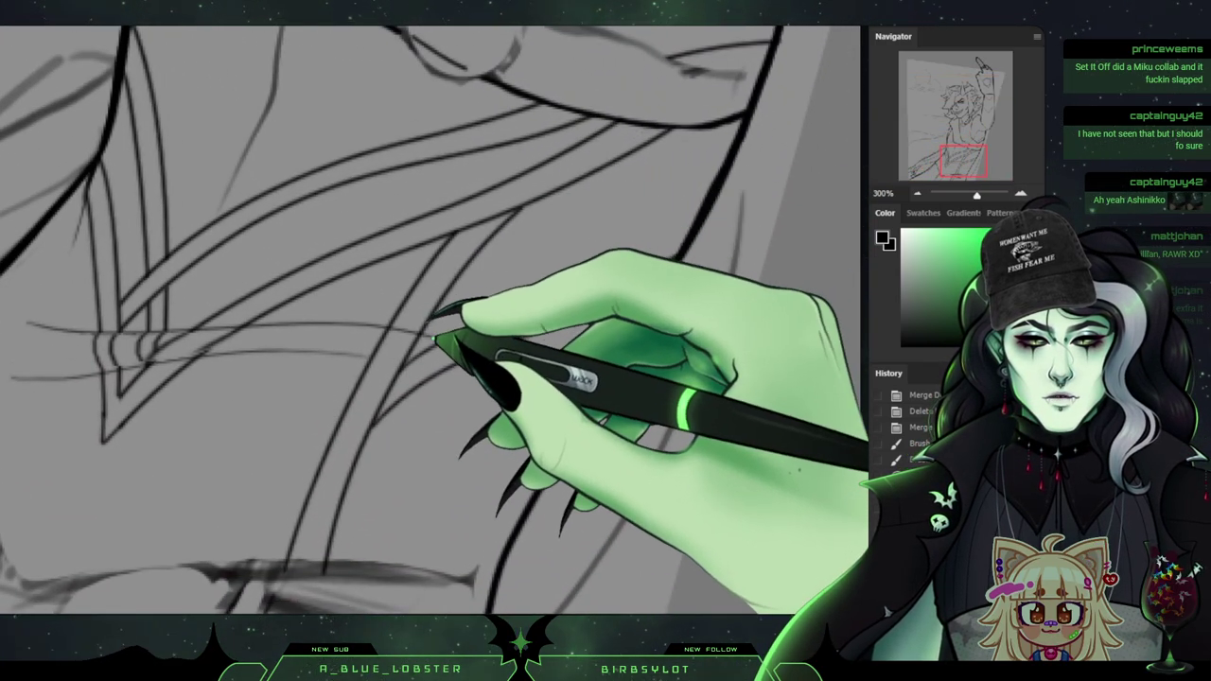
pyautogui.moveTo(440, 338)
pyautogui.mouseDown()
pyautogui.moveTo(479, 347)
pyautogui.moveTo(359, 311)
pyautogui.mouseUp()
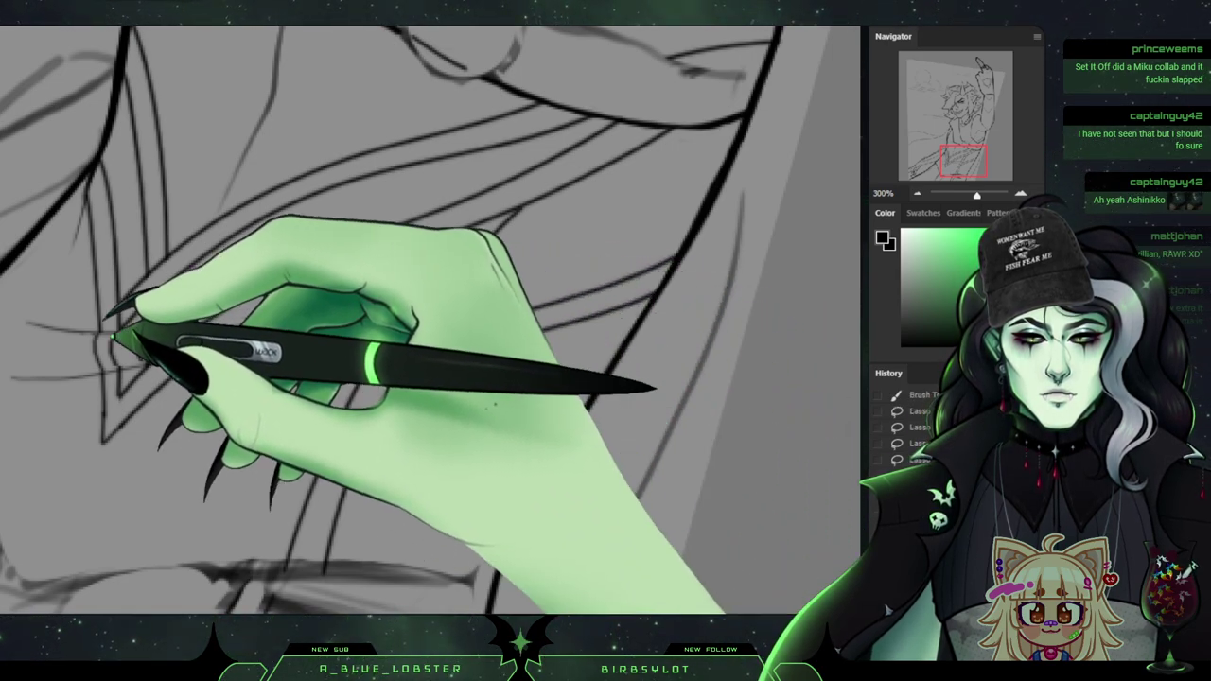
pyautogui.click(2, 237)
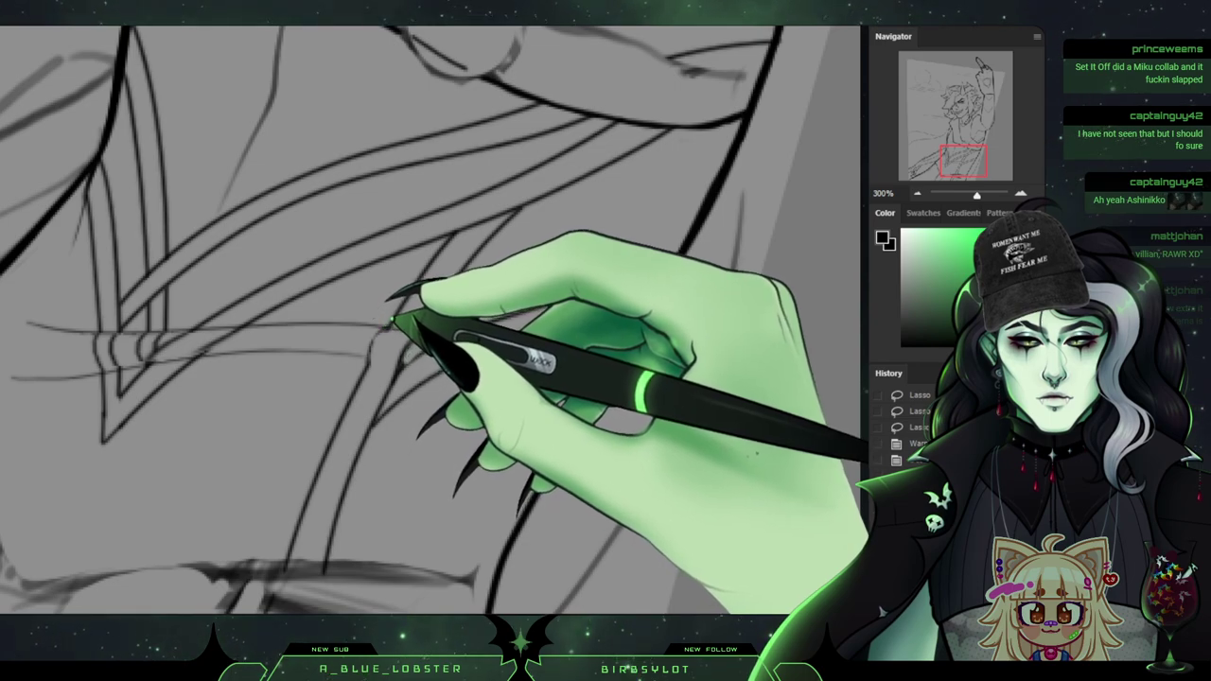
# Erase and redraw the line joins around the second set's warped fold, continuing the branching band toward the torso outline.
pyautogui.moveTo(407, 354); pyautogui.dragTo(404, 364)
pyautogui.moveTo(963, 161); pyautogui.dragTo(963, 162)
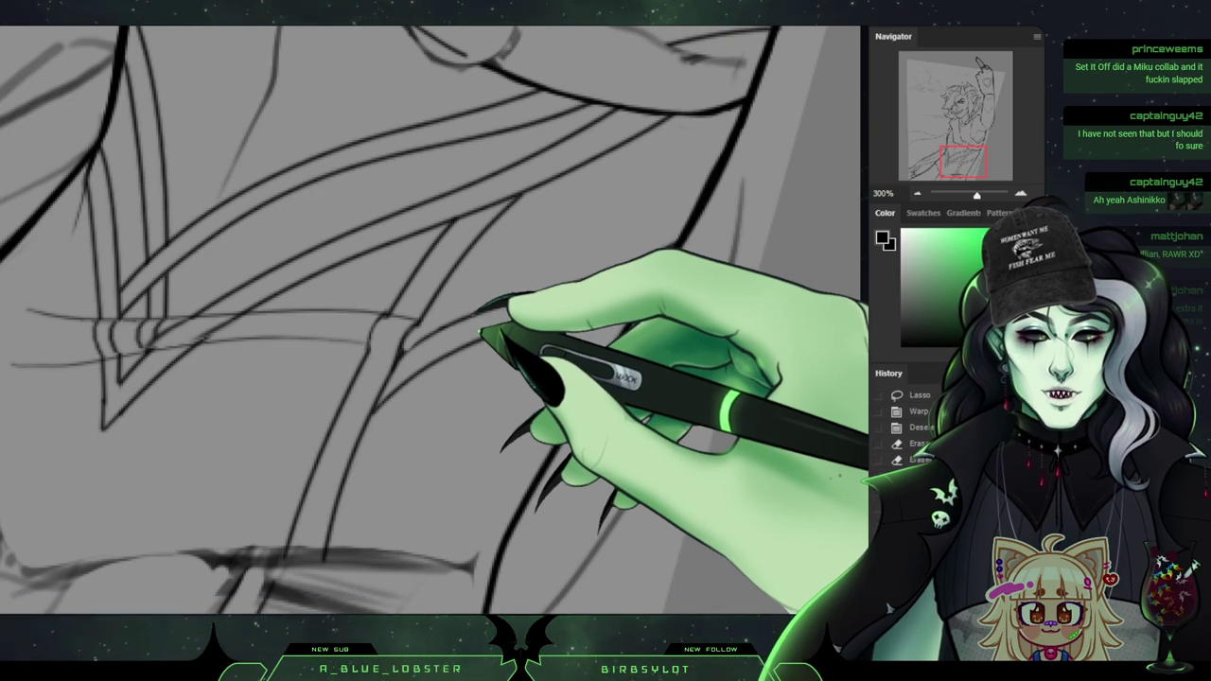
pyautogui.moveTo(963, 162); pyautogui.dragTo(962, 159)
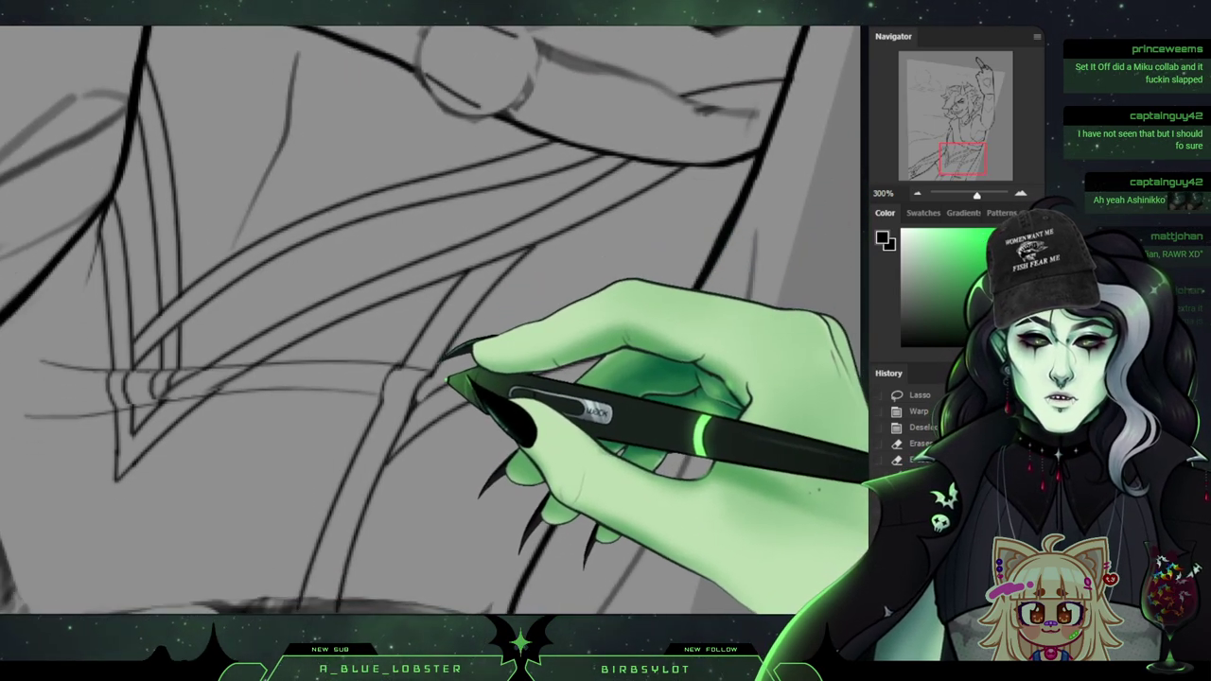
pyautogui.moveTo(442, 374); pyautogui.dragTo(453, 371)
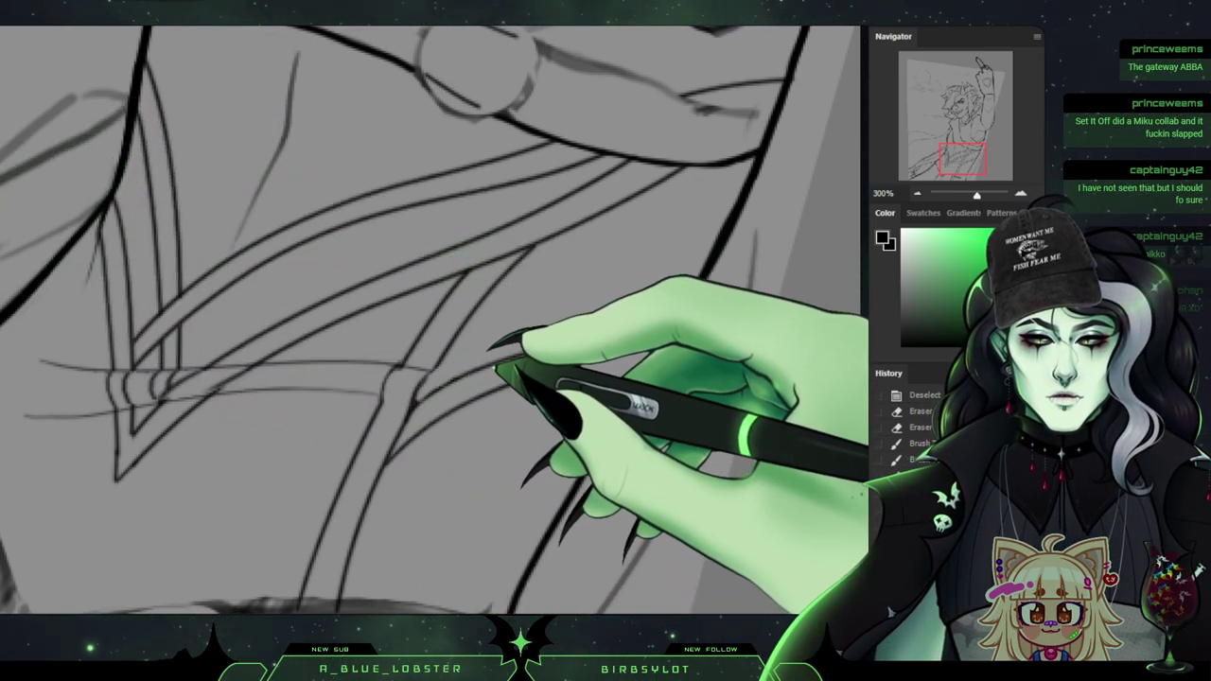
pyautogui.moveTo(496, 367); pyautogui.dragTo(690, 297)
# Ink the chest contour below the raised arm through to the torso edge and touch up the arm outline near the elbow.
pyautogui.moveTo(976, 195)
pyautogui.mouseDown()
pyautogui.moveTo(956, 195)
pyautogui.moveTo(975, 195)
pyautogui.mouseUp()
pyautogui.scroll(2, 430, 320)
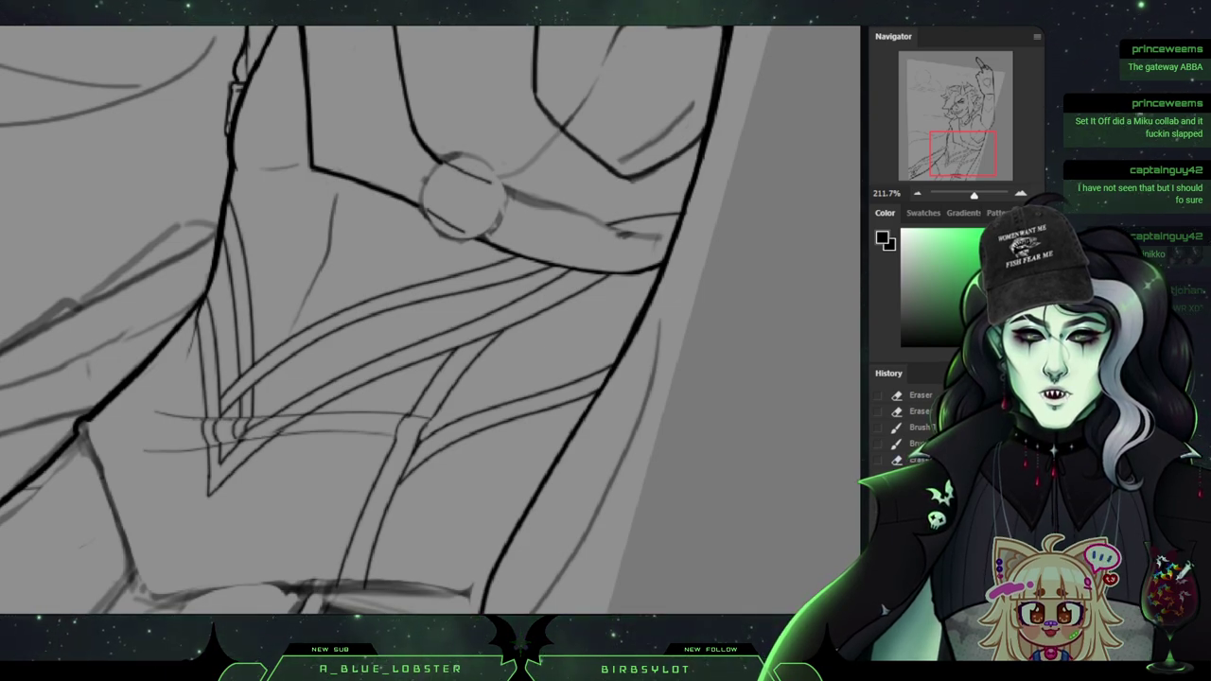
pyautogui.moveTo(430, 320)
pyautogui.mouseDown()
pyautogui.moveTo(376, 383)
pyautogui.moveTo(403, 421)
pyautogui.moveTo(372, 537)
pyautogui.moveTo(386, 545)
pyautogui.moveTo(372, 538)
pyautogui.moveTo(385, 501)
pyautogui.mouseUp()
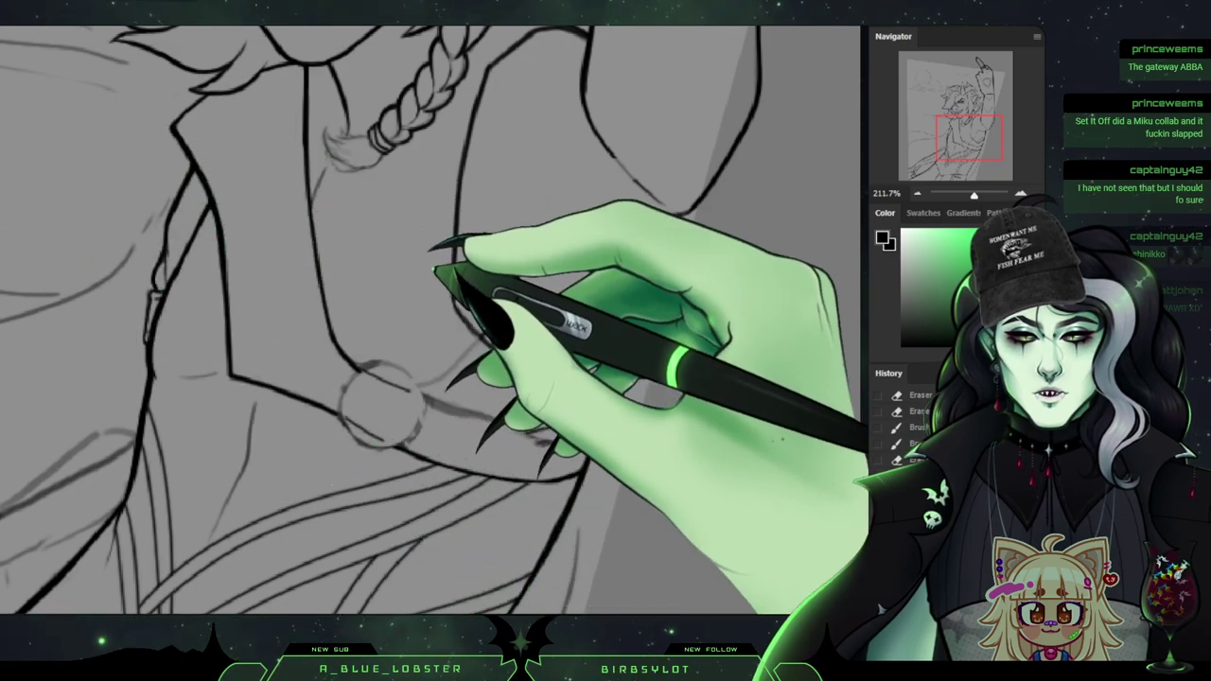
pyautogui.moveTo(547, 358); pyautogui.dragTo(610, 335)
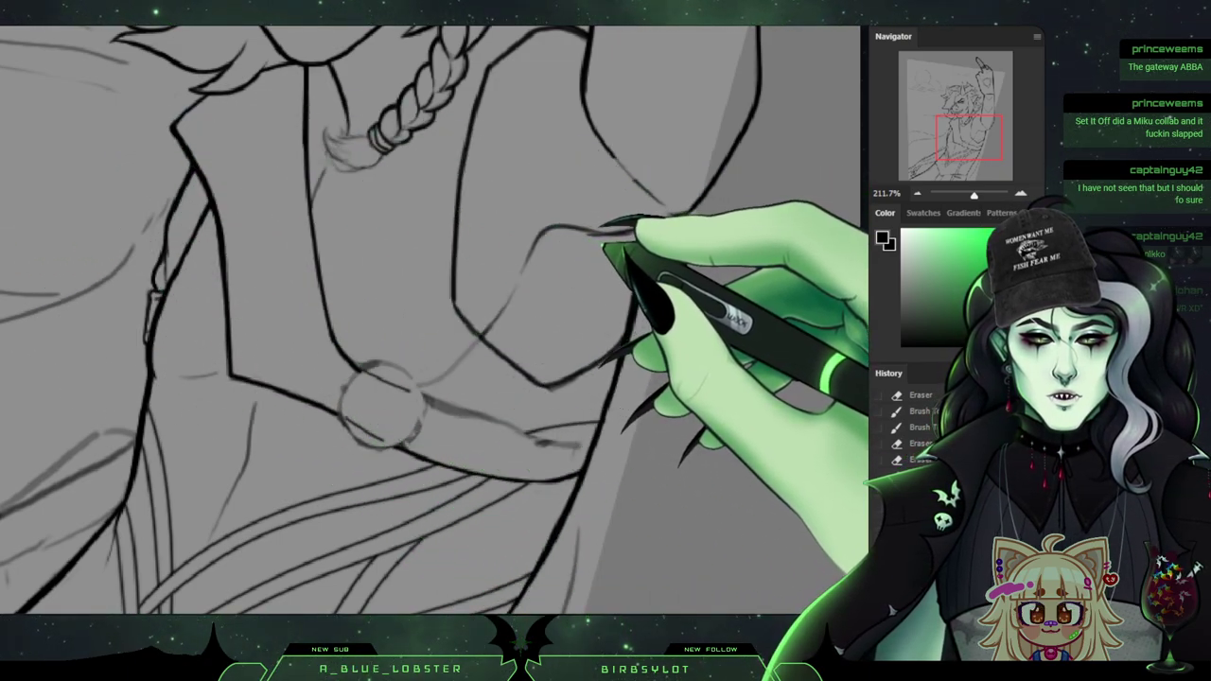
pyautogui.moveTo(587, 235); pyautogui.dragTo(655, 226)
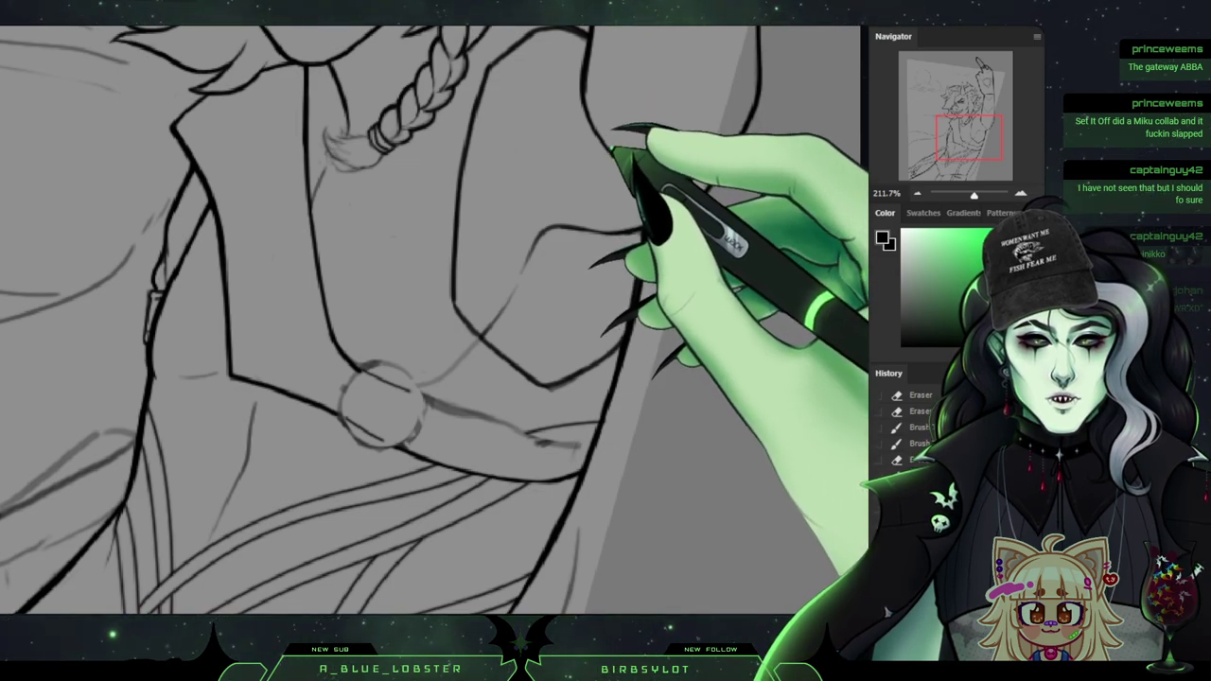
pyautogui.moveTo(621, 156); pyautogui.dragTo(636, 176)
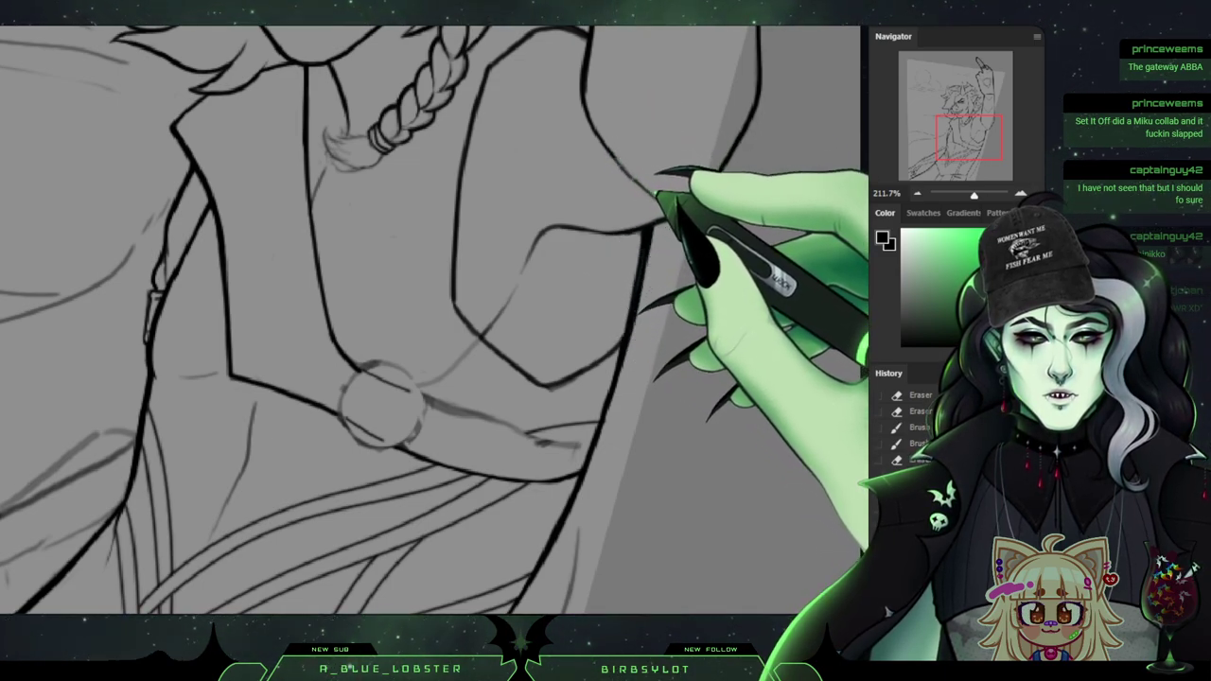
# Try to sketch a heavier V-shaped marking over the faint upper one on the raised forearm.
pyautogui.moveTo(970, 137); pyautogui.dragTo(975, 113)
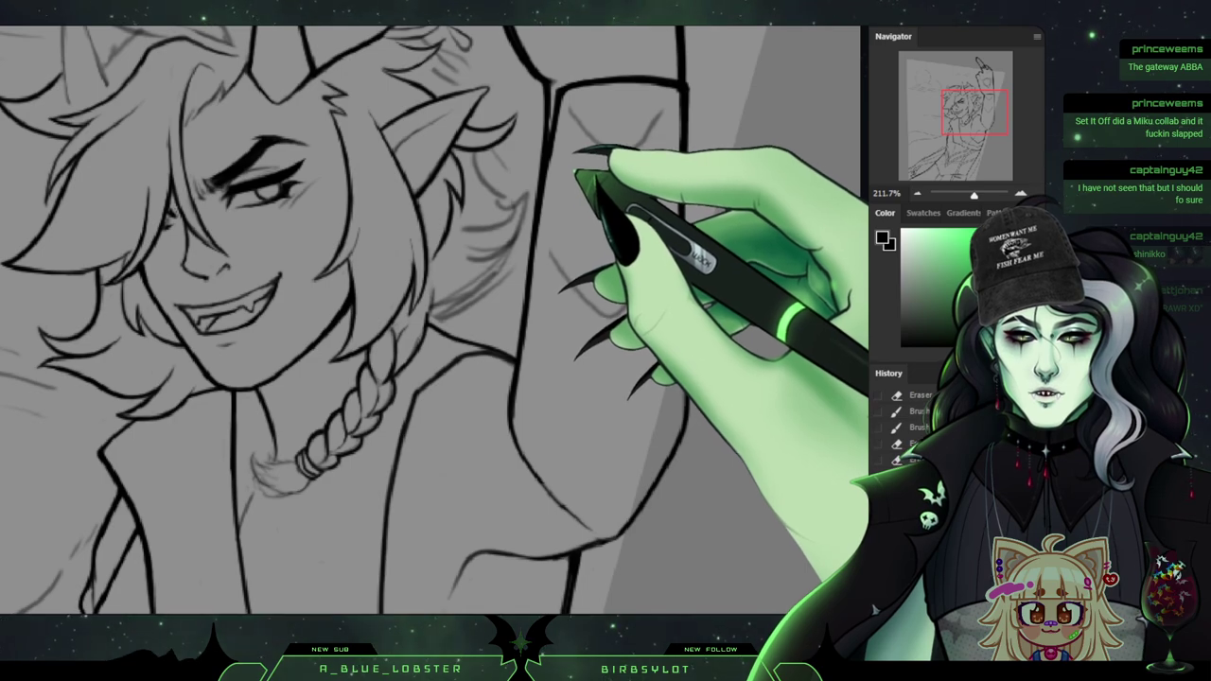
pyautogui.moveTo(579, 113)
pyautogui.mouseDown()
pyautogui.moveTo(575, 97)
pyautogui.moveTo(571, 114)
pyautogui.mouseUp()
pyautogui.press('b')
pyautogui.press('e')
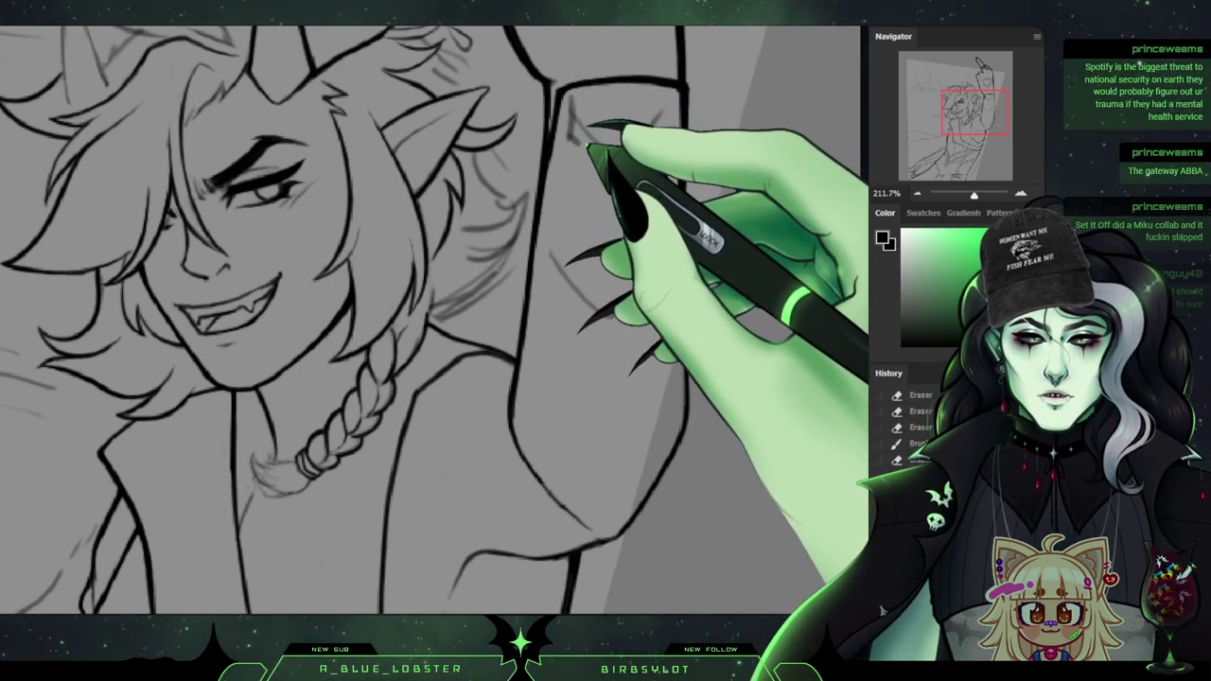
pyautogui.moveTo(617, 175); pyautogui.dragTo(638, 181)
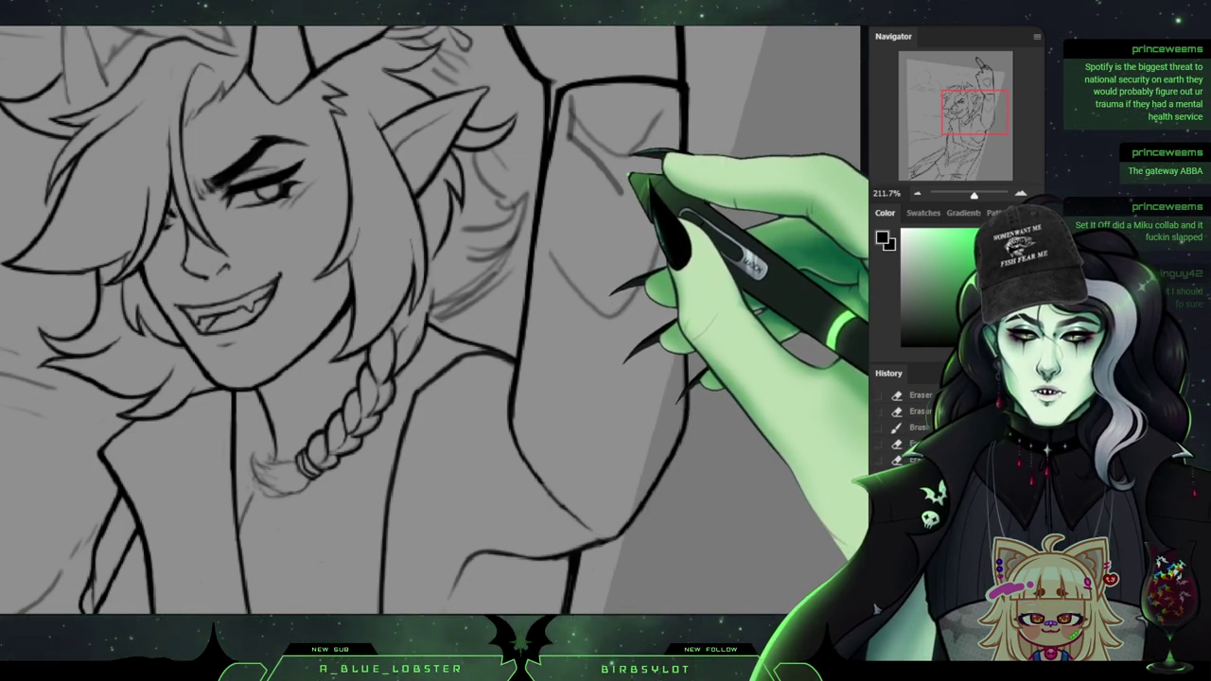
pyautogui.moveTo(579, 123)
pyautogui.mouseDown()
pyautogui.moveTo(643, 206)
pyautogui.moveTo(677, 174)
pyautogui.moveTo(642, 198)
pyautogui.moveTo(613, 175)
pyautogui.moveTo(637, 206)
pyautogui.moveTo(598, 165)
pyautogui.moveTo(626, 199)
pyautogui.mouseUp()
pyautogui.press('b')
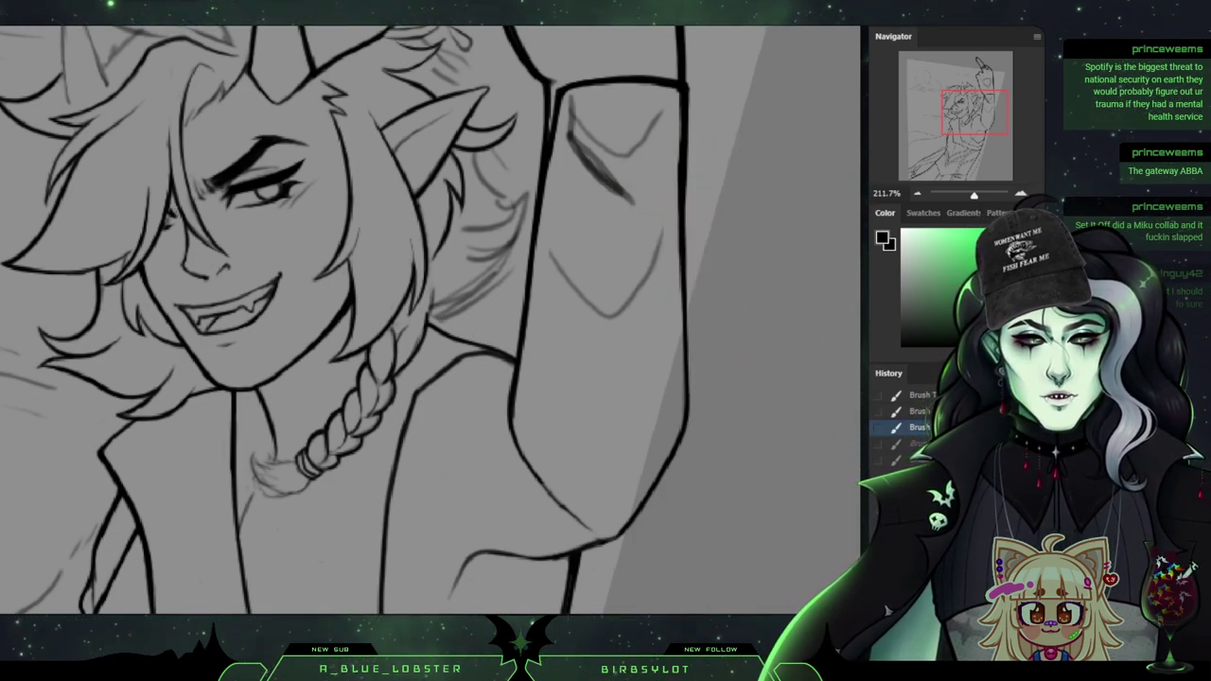
pyautogui.hotkey('ctrl', 'z')
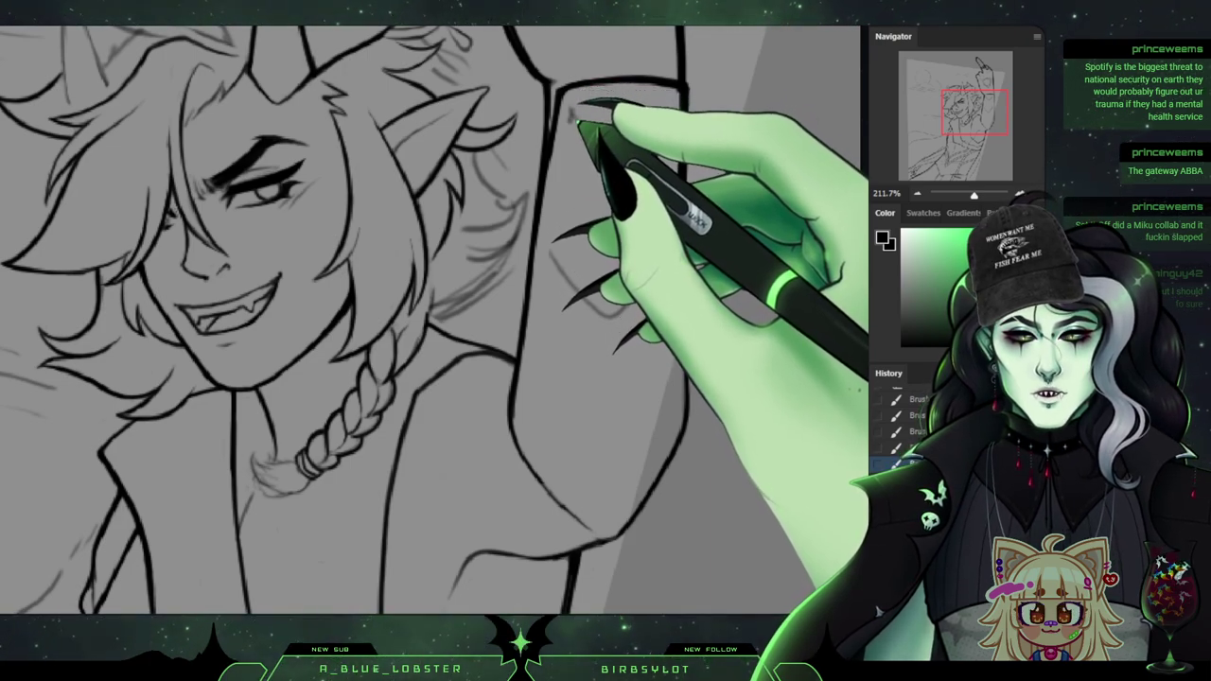
# Sketch an inner line parallel to the raised forearm's outline and redraw the upper V marking wider and deeper.
pyautogui.moveTo(568, 216); pyautogui.dragTo(531, 440)
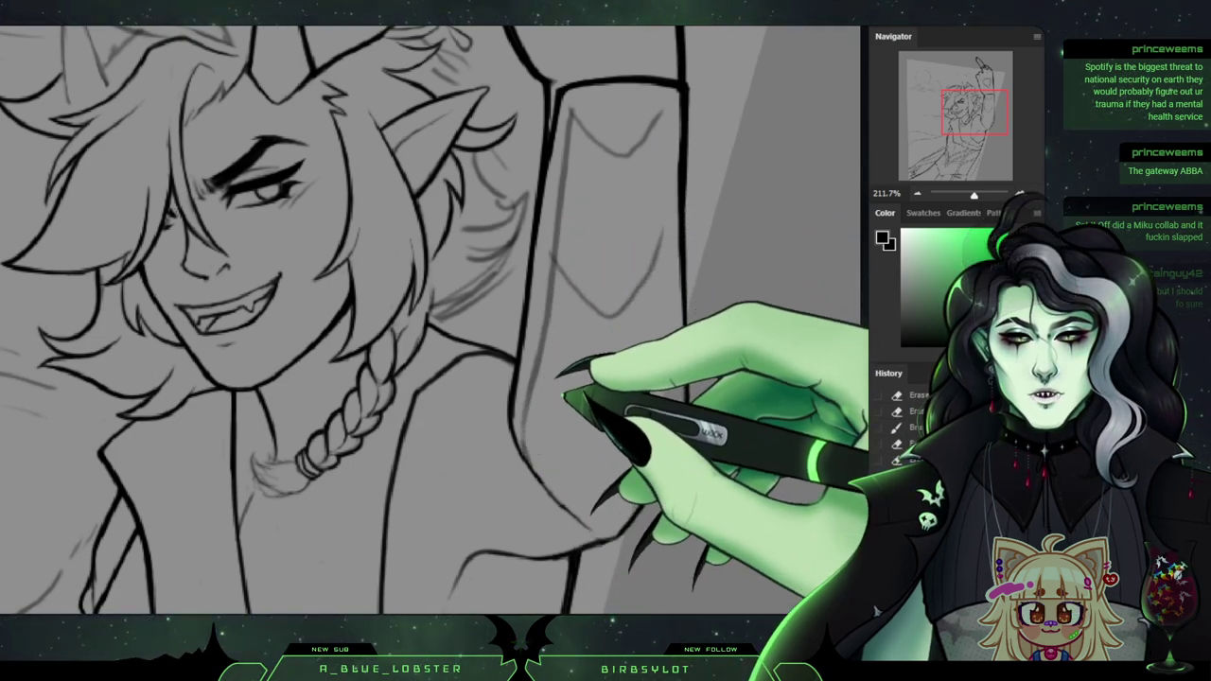
pyautogui.moveTo(578, 132)
pyautogui.mouseDown()
pyautogui.moveTo(615, 192)
pyautogui.moveTo(672, 167)
pyautogui.moveTo(681, 142)
pyautogui.mouseUp()
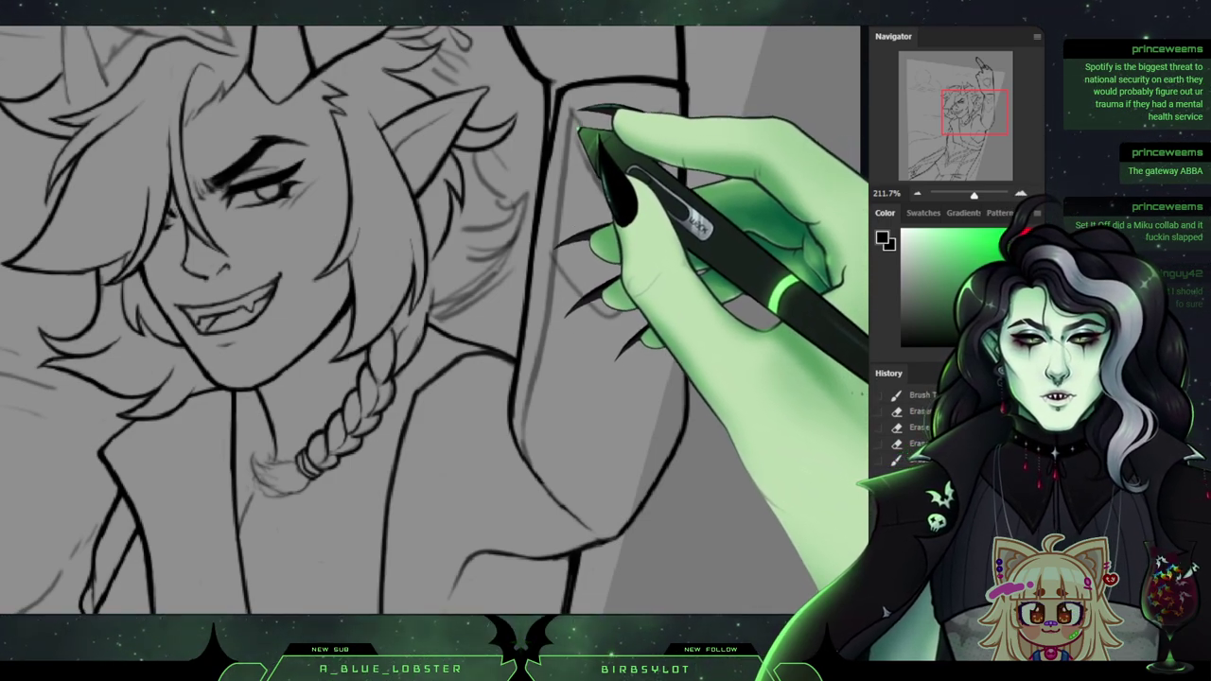
pyautogui.moveTo(575, 142)
pyautogui.mouseDown()
pyautogui.moveTo(628, 203)
pyautogui.moveTo(681, 138)
pyautogui.mouseUp()
pyautogui.moveTo(581, 100); pyautogui.dragTo(584, 121)
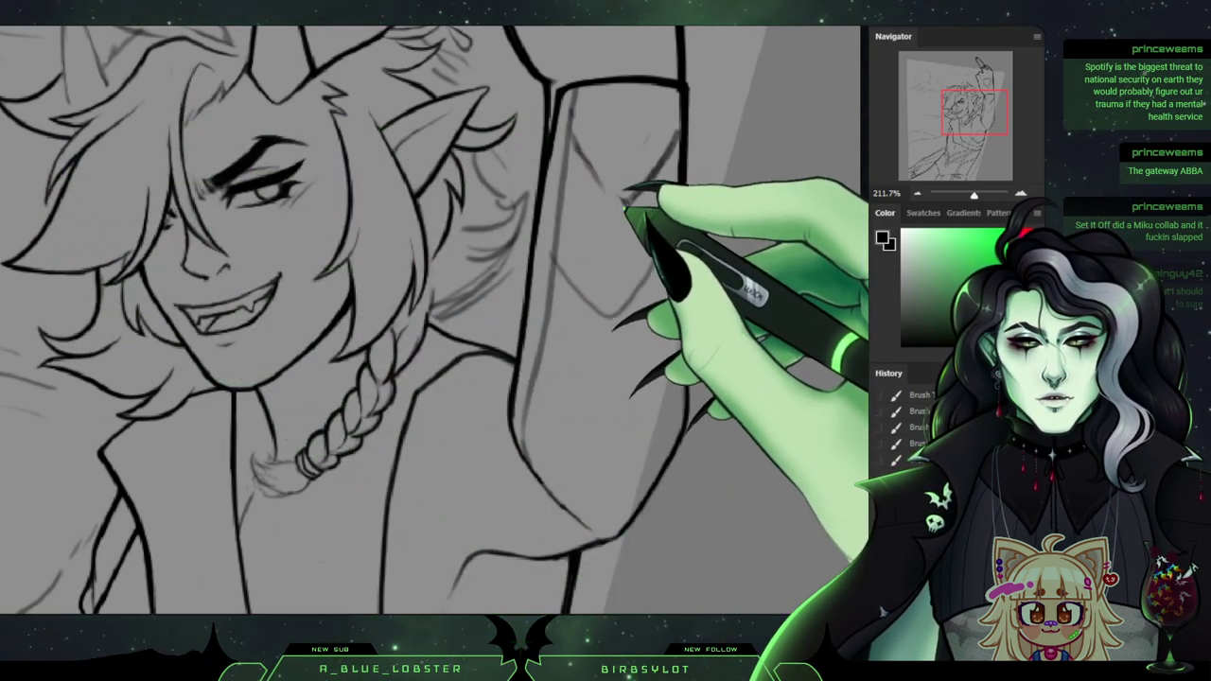
pyautogui.moveTo(573, 134); pyautogui.dragTo(632, 212)
pyautogui.moveTo(582, 121)
pyautogui.mouseDown()
pyautogui.moveTo(586, 100)
pyautogui.moveTo(576, 152)
pyautogui.mouseUp()
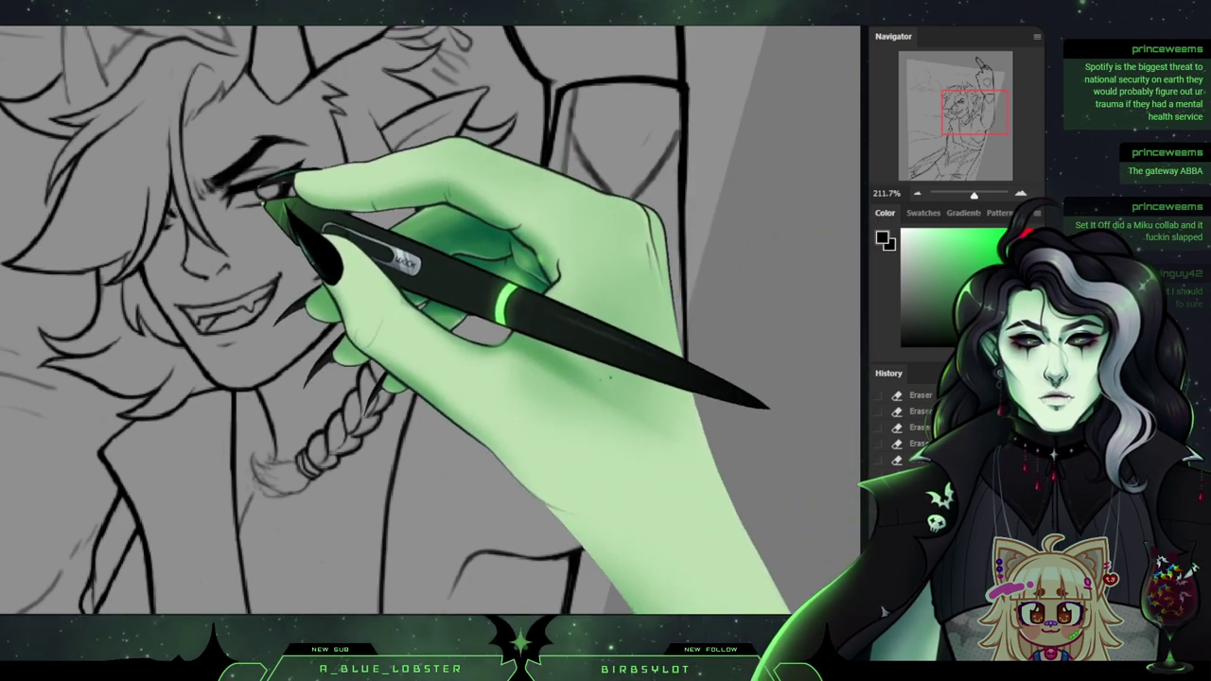
# Sketch a sharper lower V marking on the raised forearm and a pointed, angular edge around the elbow.
pyautogui.moveTo(497, 193); pyautogui.dragTo(499, 201)
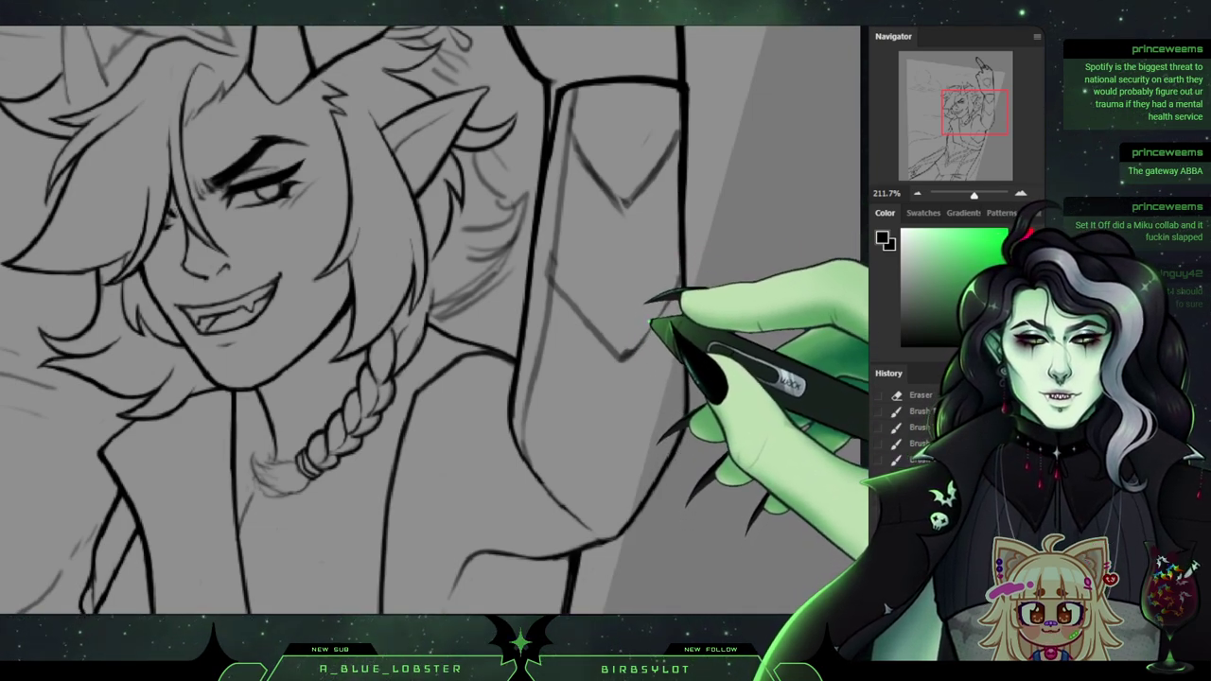
pyautogui.moveTo(640, 344); pyautogui.dragTo(677, 288)
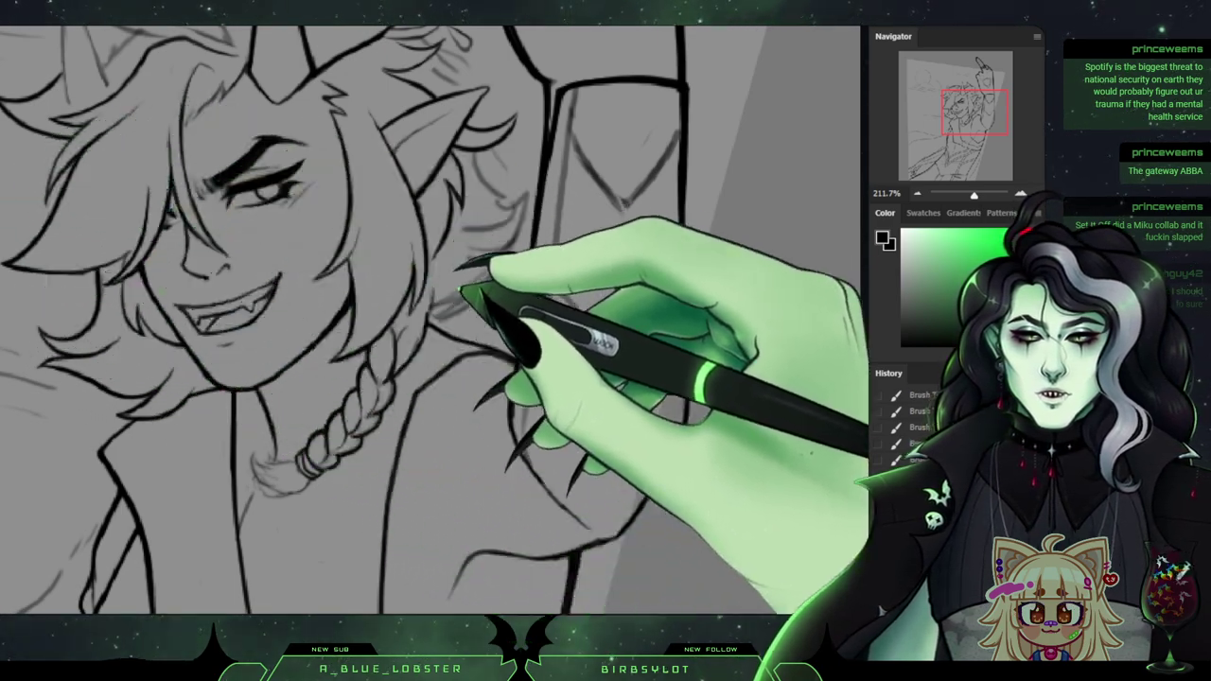
pyautogui.moveTo(527, 439); pyautogui.dragTo(596, 537)
pyautogui.moveTo(523, 439)
pyautogui.mouseDown()
pyautogui.moveTo(555, 470)
pyautogui.moveTo(532, 451)
pyautogui.moveTo(625, 548)
pyautogui.mouseUp()
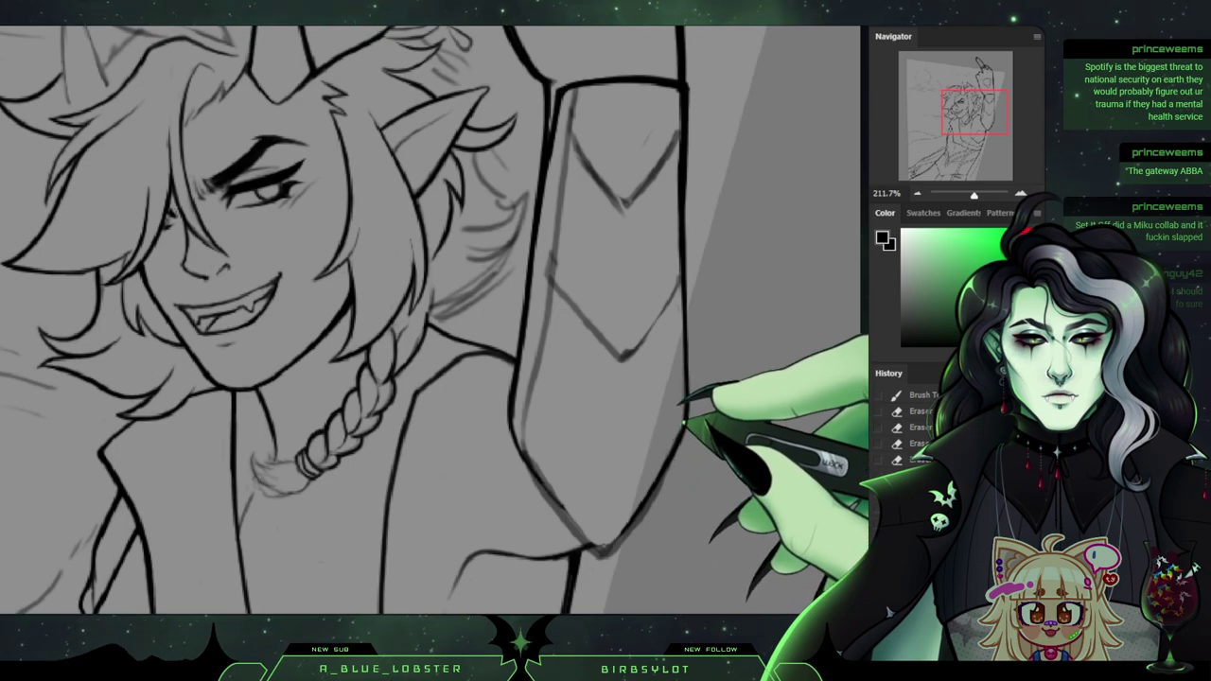
# Erase the lower V marking on the raised forearm and redraw it with heavier, straighter strokes meeting in a point.
pyautogui.moveTo(683, 423); pyautogui.dragTo(688, 402)
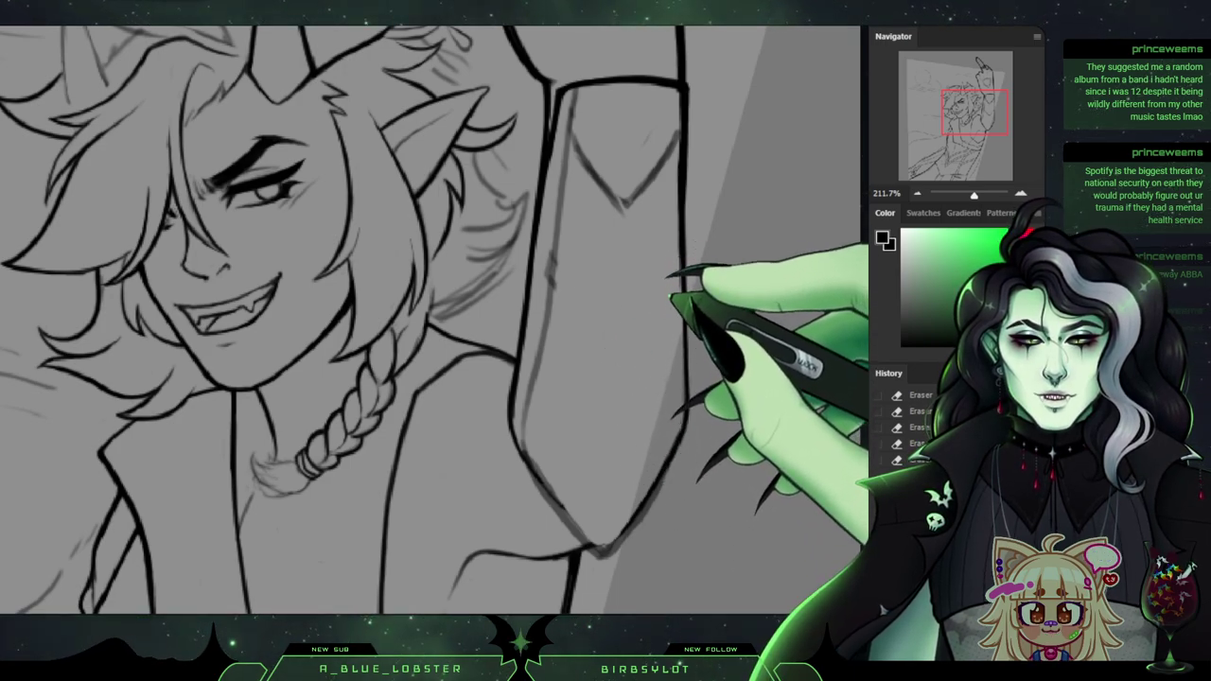
pyautogui.click(5, 183)
pyautogui.moveTo(552, 249)
pyautogui.mouseDown()
pyautogui.moveTo(557, 305)
pyautogui.moveTo(623, 396)
pyautogui.moveTo(619, 386)
pyautogui.moveTo(666, 361)
pyautogui.mouseUp()
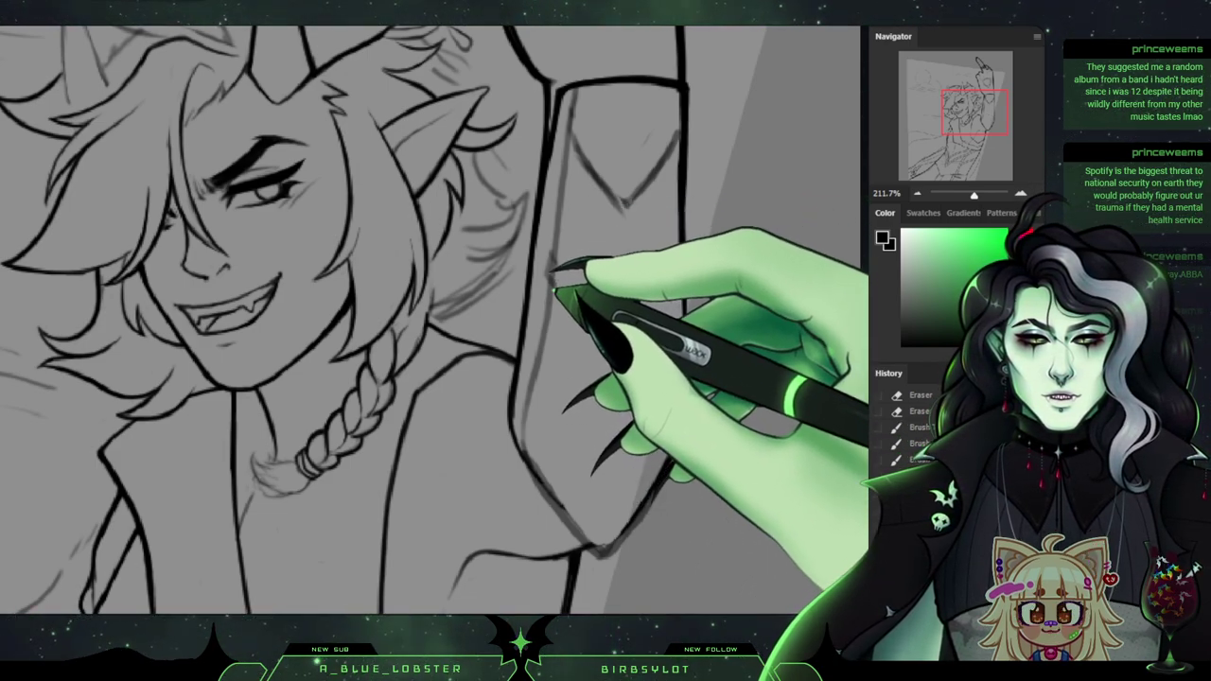
pyautogui.moveTo(551, 292)
pyautogui.mouseDown()
pyautogui.moveTo(609, 345)
pyautogui.moveTo(655, 335)
pyautogui.moveTo(615, 437)
pyautogui.moveTo(617, 515)
pyautogui.moveTo(668, 491)
pyautogui.moveTo(633, 348)
pyautogui.moveTo(594, 330)
pyautogui.moveTo(555, 278)
pyautogui.moveTo(552, 340)
pyautogui.moveTo(551, 323)
pyautogui.mouseUp()
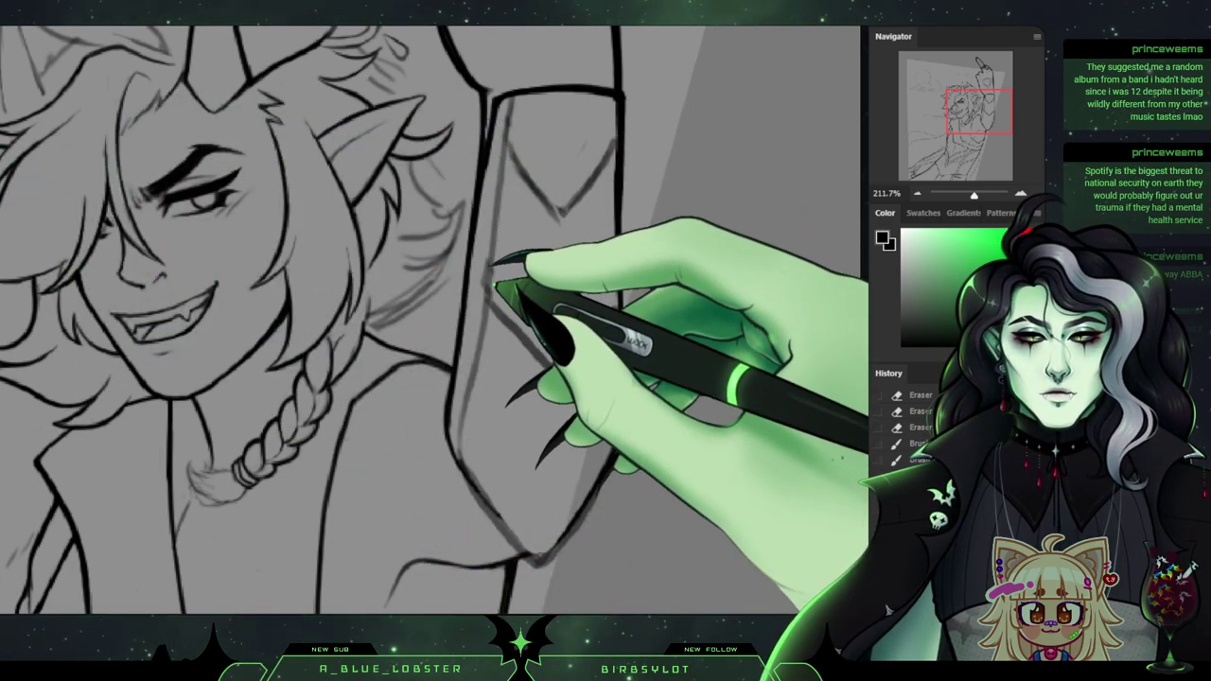
pyautogui.moveTo(594, 350); pyautogui.dragTo(624, 291)
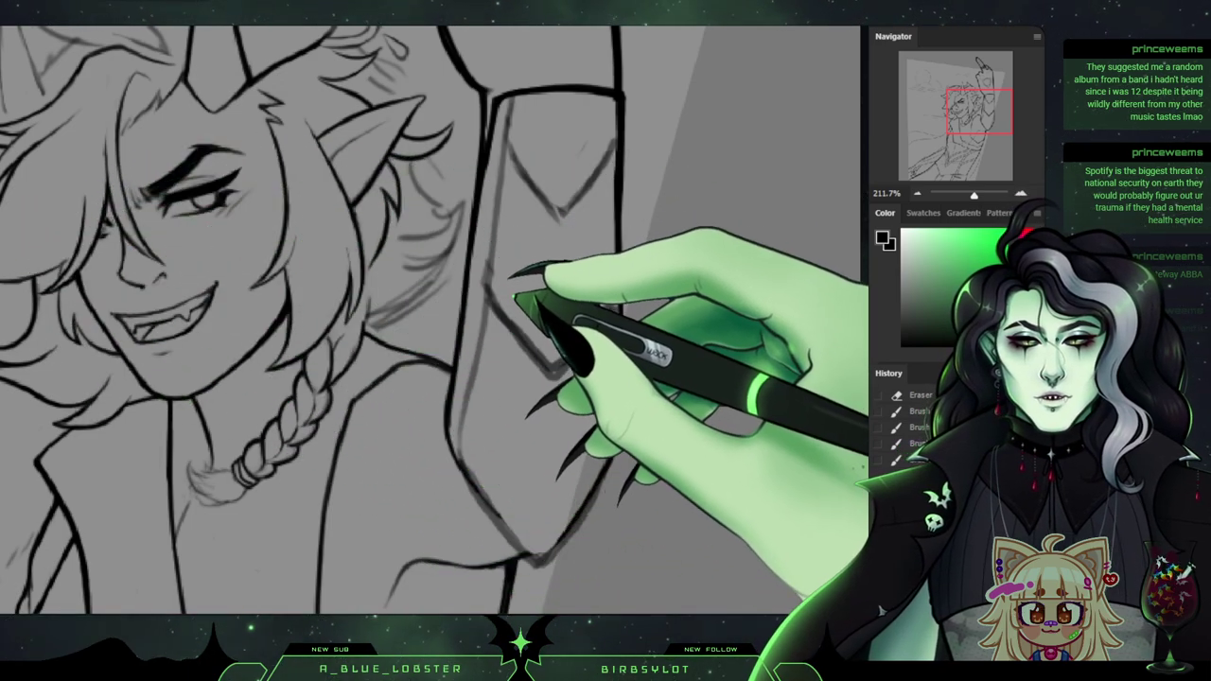
pyautogui.moveTo(574, 351)
pyautogui.mouseDown()
pyautogui.moveTo(621, 308)
pyautogui.moveTo(615, 329)
pyautogui.moveTo(623, 306)
pyautogui.moveTo(568, 375)
pyautogui.mouseUp()
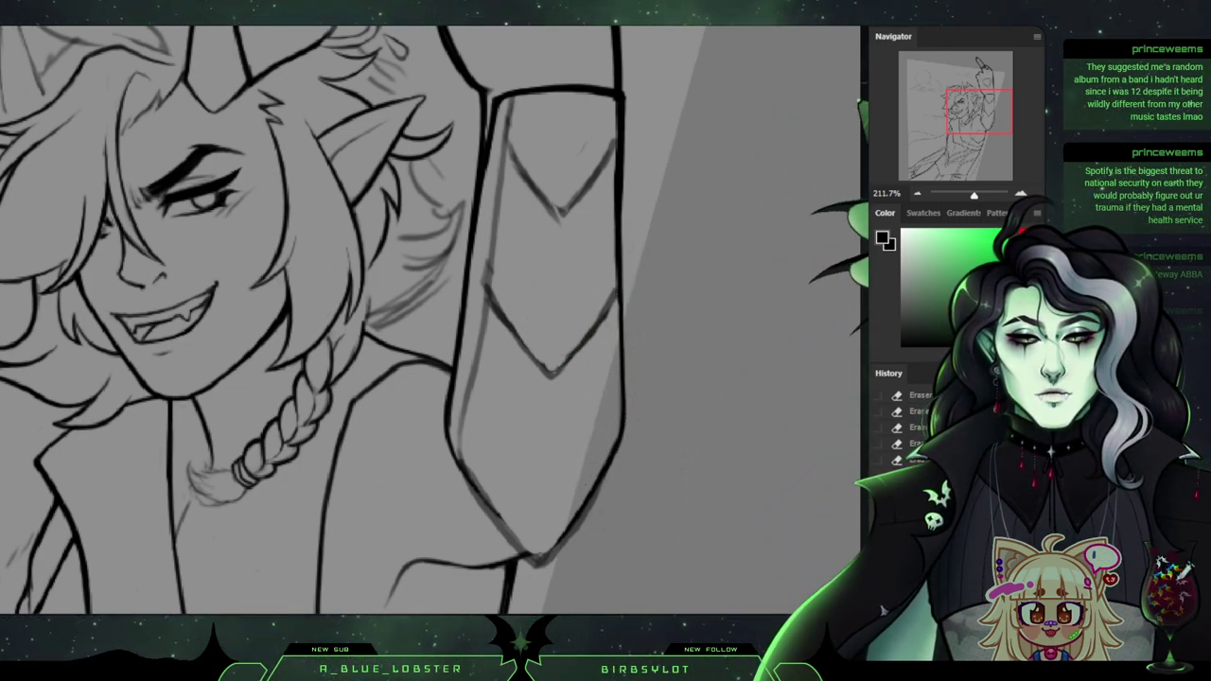
# Sketch two small square strap clasps along the inner edge of the raised forearm, one at the wrist and one nearer the elbow.
pyautogui.moveTo(979, 112); pyautogui.dragTo(979, 102)
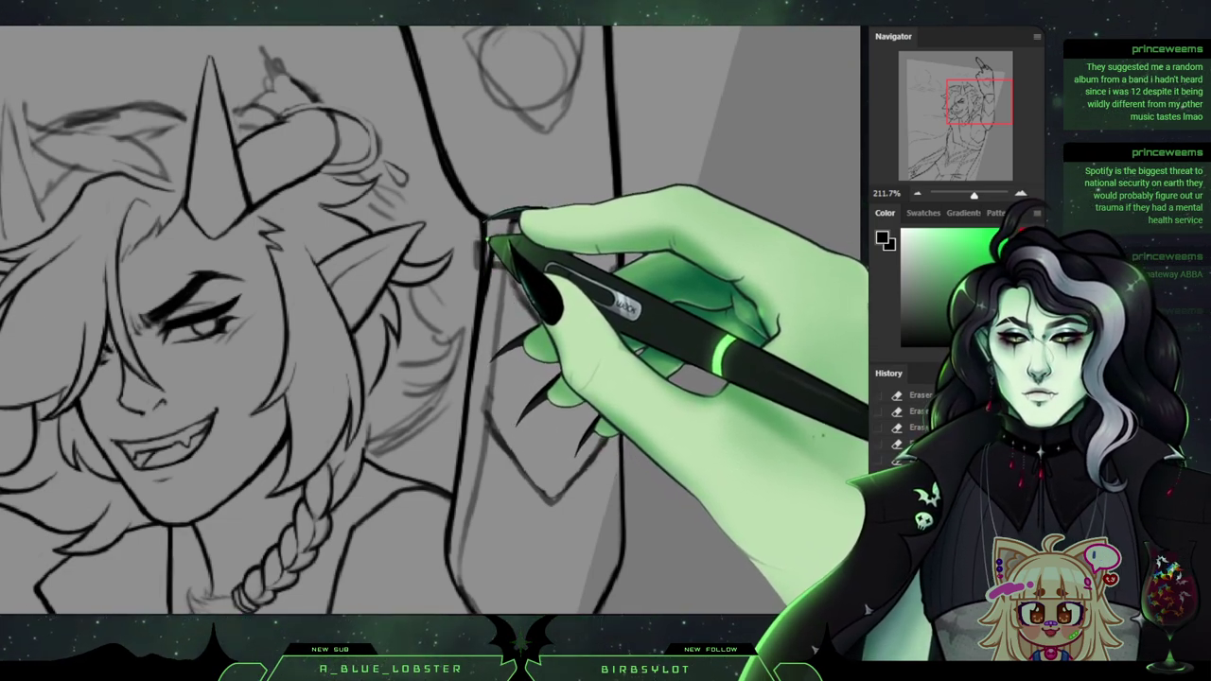
pyautogui.moveTo(491, 237)
pyautogui.mouseDown()
pyautogui.moveTo(211, 248)
pyautogui.moveTo(294, 213)
pyautogui.moveTo(535, 260)
pyautogui.moveTo(497, 248)
pyautogui.mouseUp()
pyautogui.press('e')
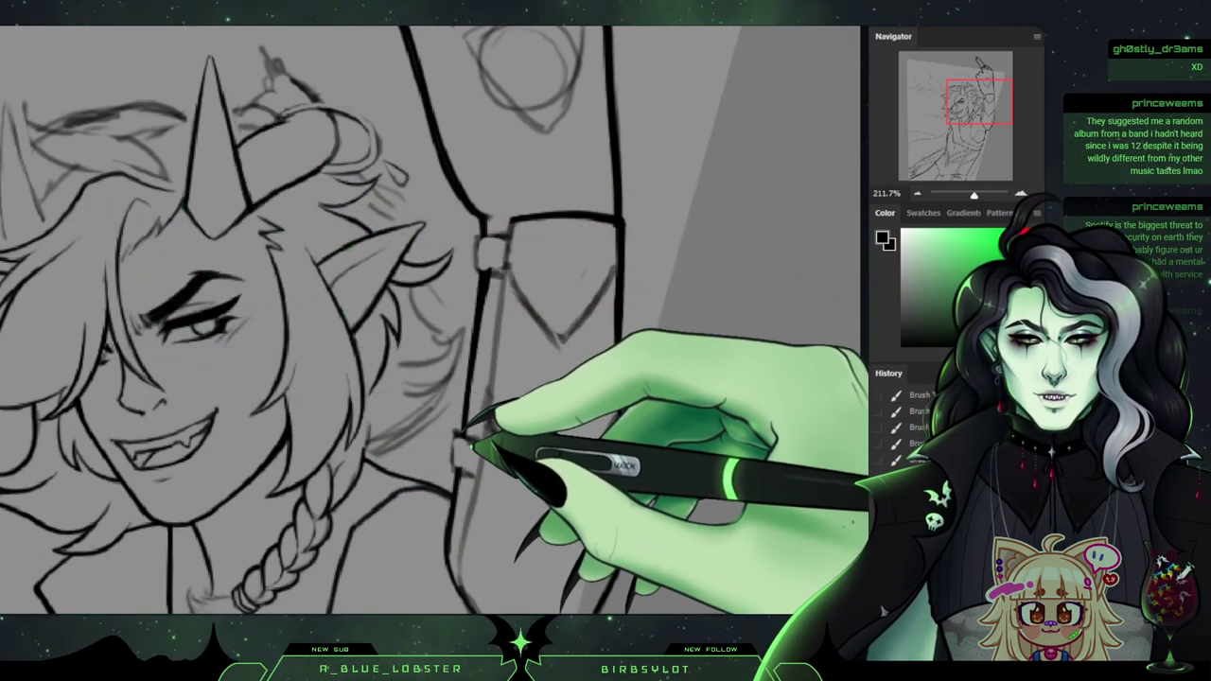
pyautogui.hotkey('ctrl', '-')
pyautogui.hotkey('ctrl', '-')
pyautogui.hotkey('ctrl', '-')
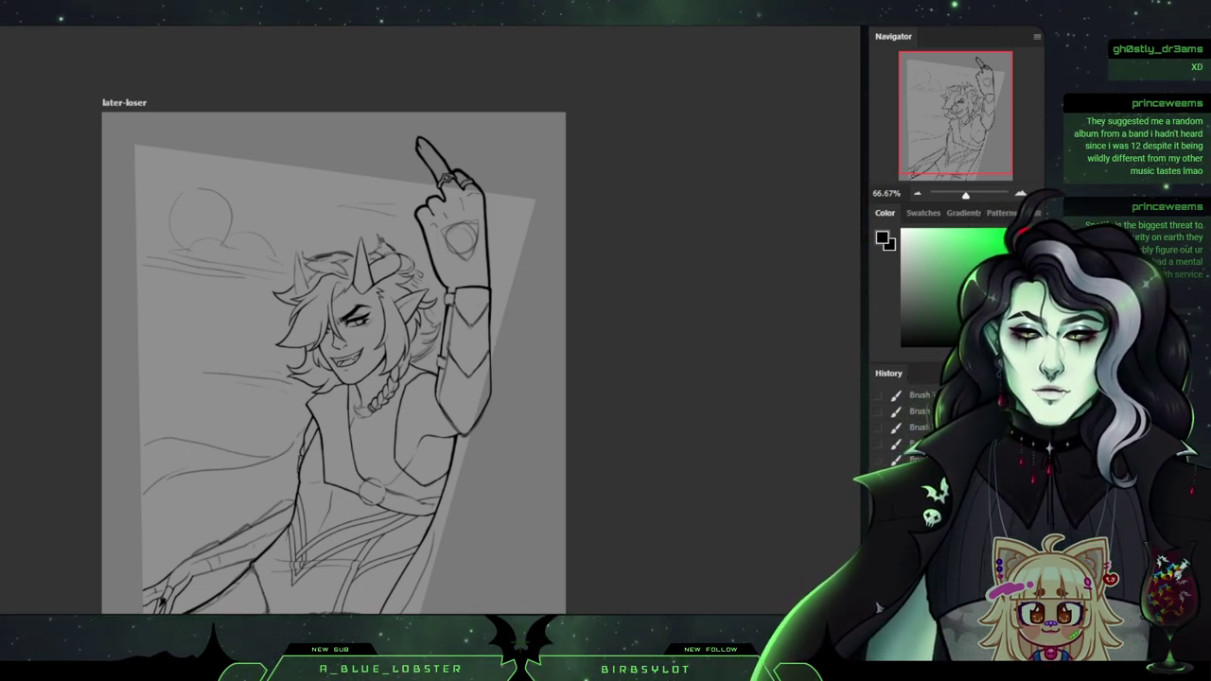
pyautogui.moveTo(379, 379); pyautogui.dragTo(369, 335)
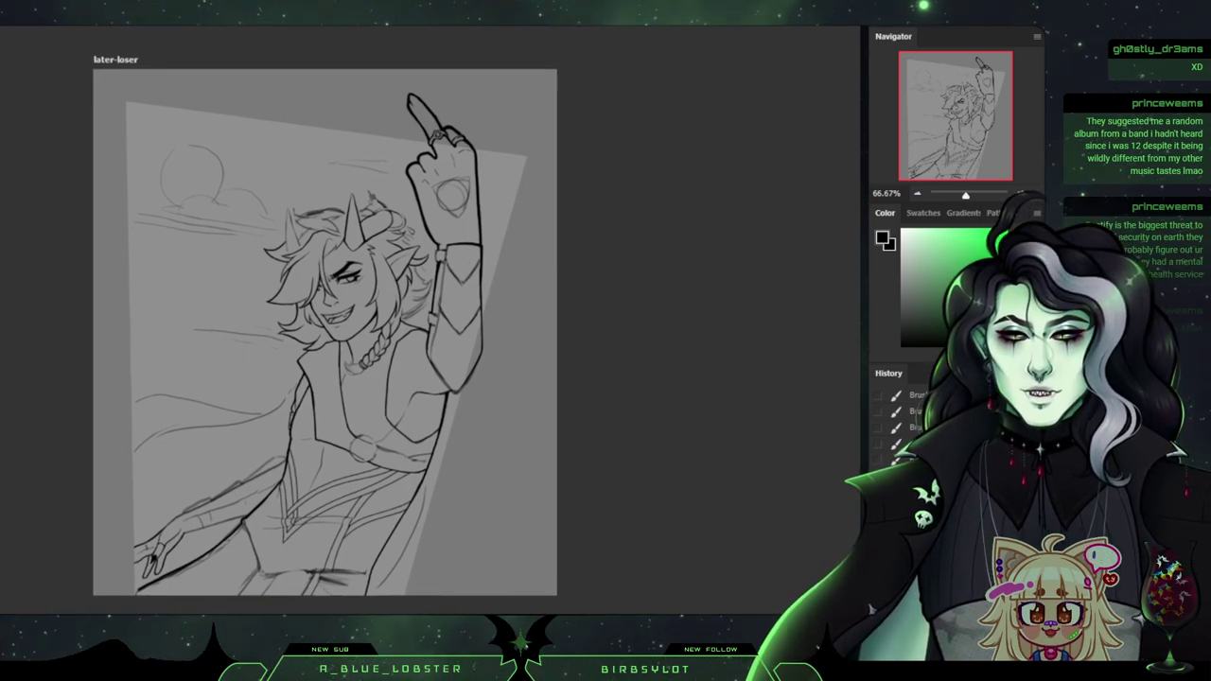
pyautogui.moveTo(369, 335); pyautogui.dragTo(372, 335)
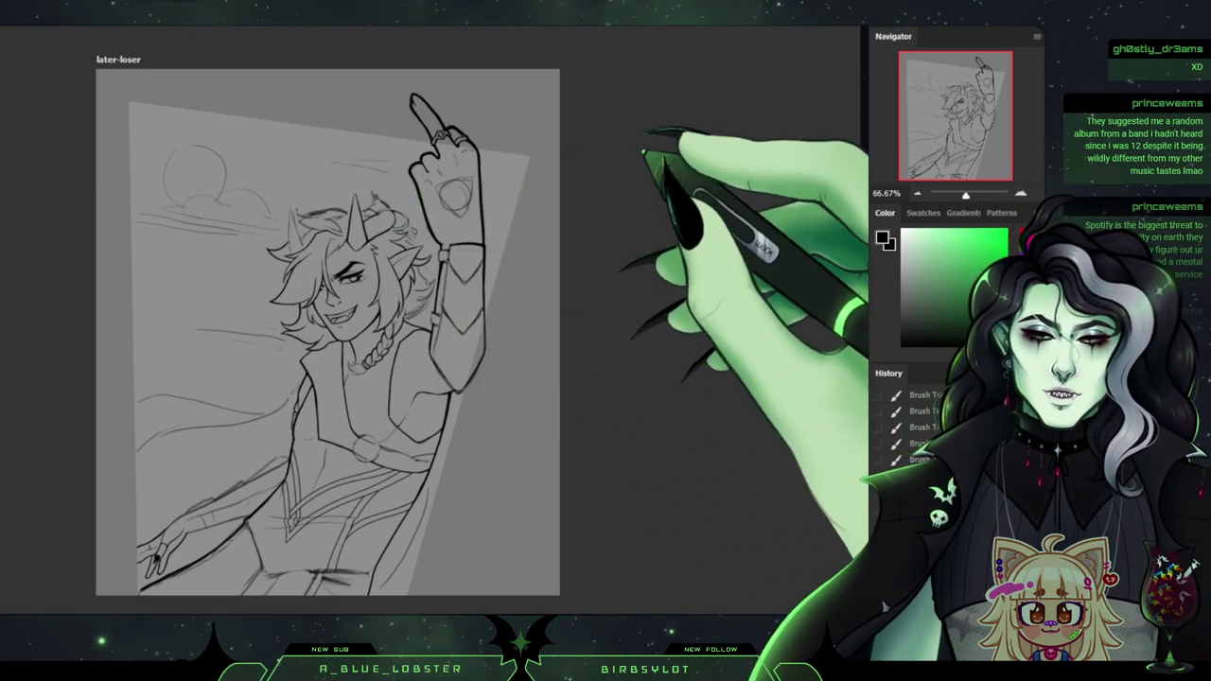
# Sketch curved bands wrapping around the upper arm behind the raised elbow and clean up their strokes.
pyautogui.hotkey('ctrl', '+')
pyautogui.moveTo(407, 359); pyautogui.dragTo(447, 274)
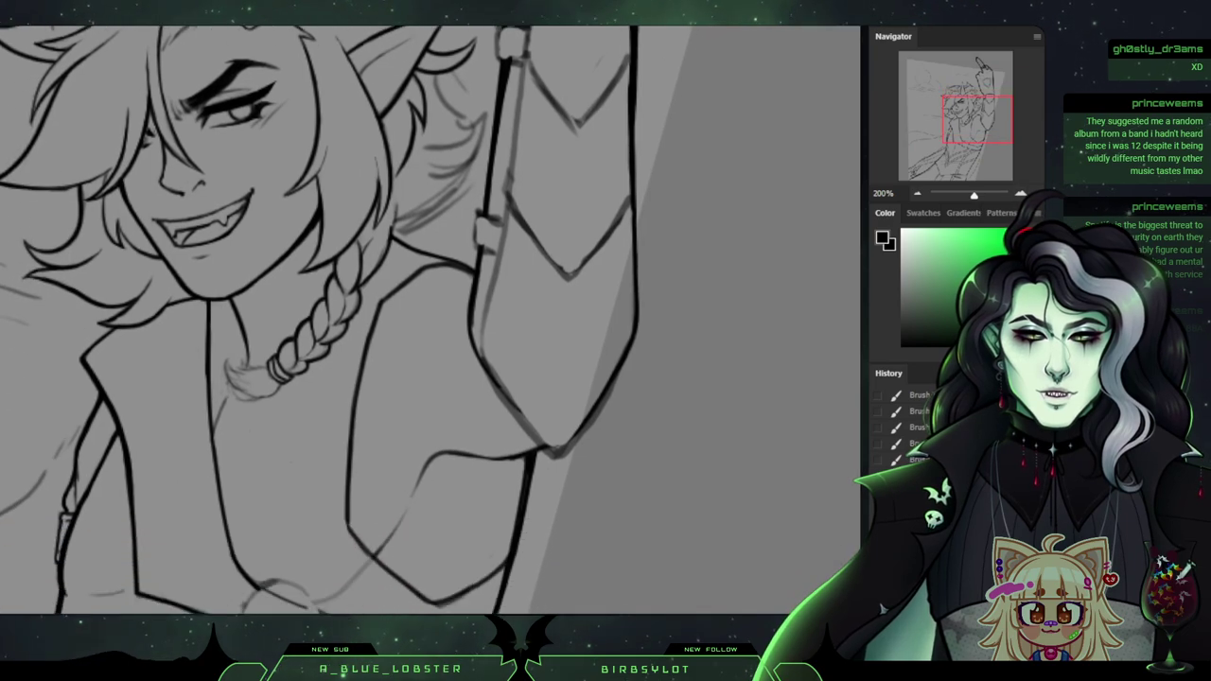
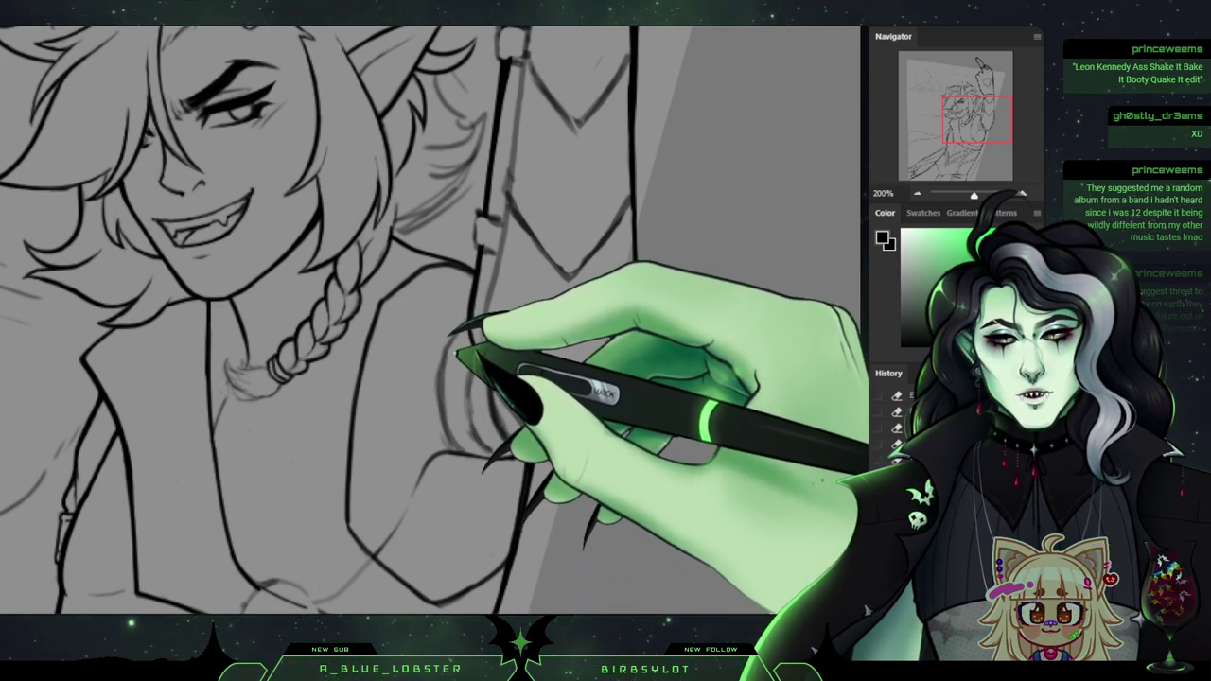
pyautogui.moveTo(481, 305)
pyautogui.mouseDown()
pyautogui.moveTo(471, 325)
pyautogui.moveTo(482, 353)
pyautogui.mouseUp()
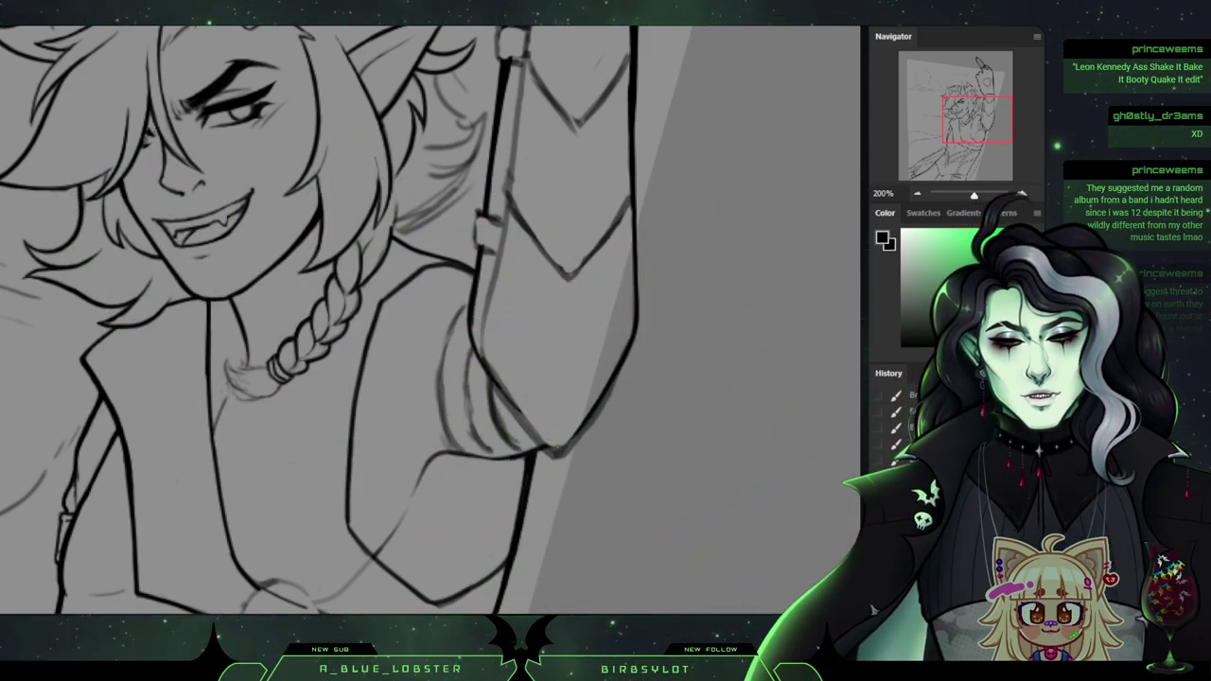
pyautogui.hotkey('ctrl', '-')
pyautogui.hotkey('ctrl', '-')
pyautogui.hotkey('ctrl', '-')
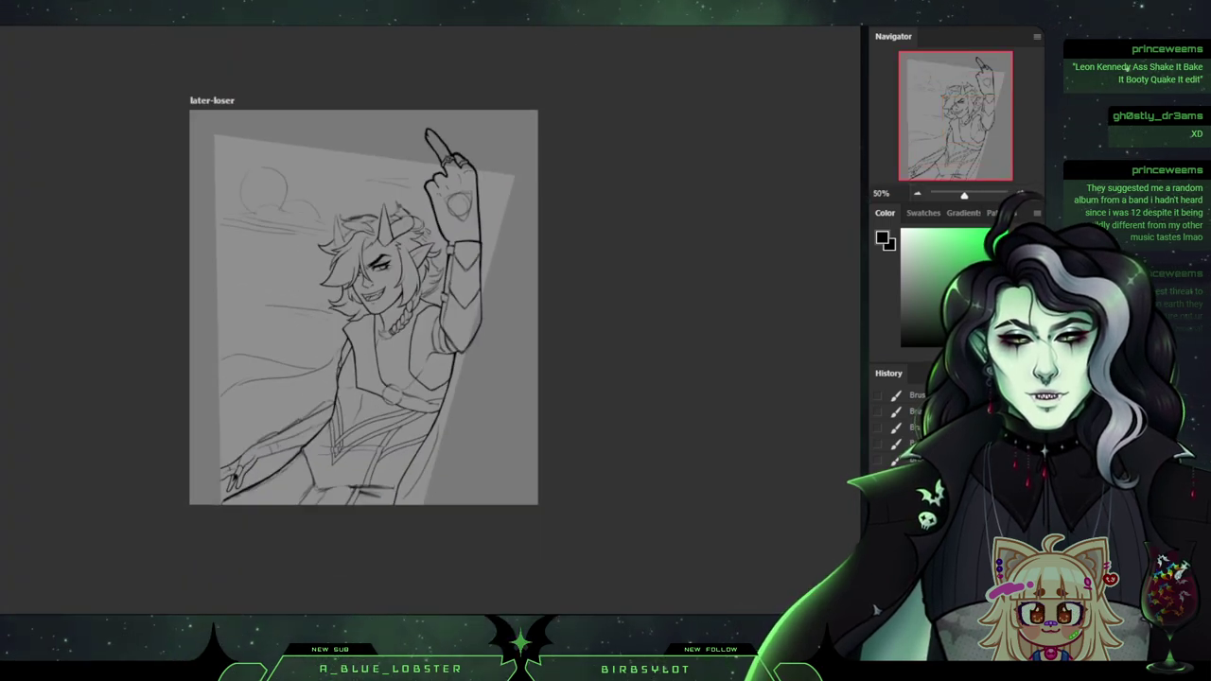
pyautogui.hotkey('ctrl', '+')
pyautogui.hotkey('ctrl', '+')
pyautogui.hotkey('ctrl', '+')
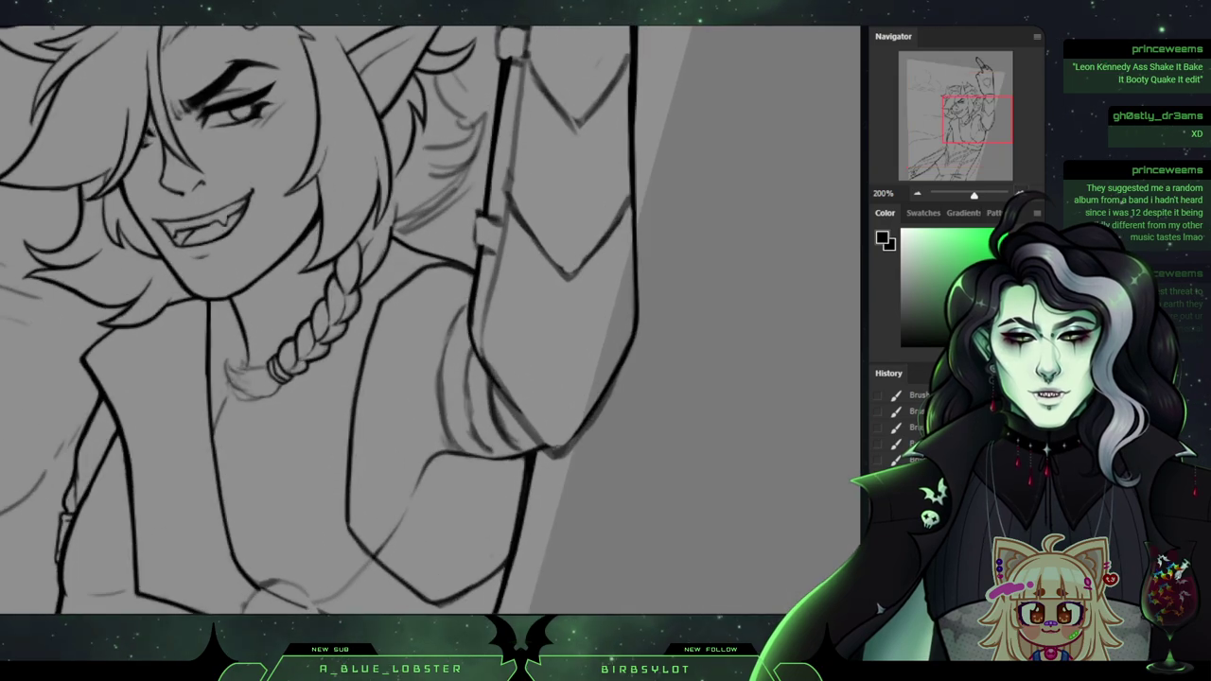
pyautogui.moveTo(426, 378)
pyautogui.mouseDown()
pyautogui.moveTo(449, 311)
pyautogui.moveTo(424, 338)
pyautogui.moveTo(426, 284)
pyautogui.moveTo(429, 394)
pyautogui.moveTo(460, 485)
pyautogui.moveTo(514, 434)
pyautogui.moveTo(494, 381)
pyautogui.moveTo(514, 460)
pyautogui.moveTo(424, 364)
pyautogui.moveTo(434, 423)
pyautogui.mouseUp()
pyautogui.scroll(-1, 426, 321)
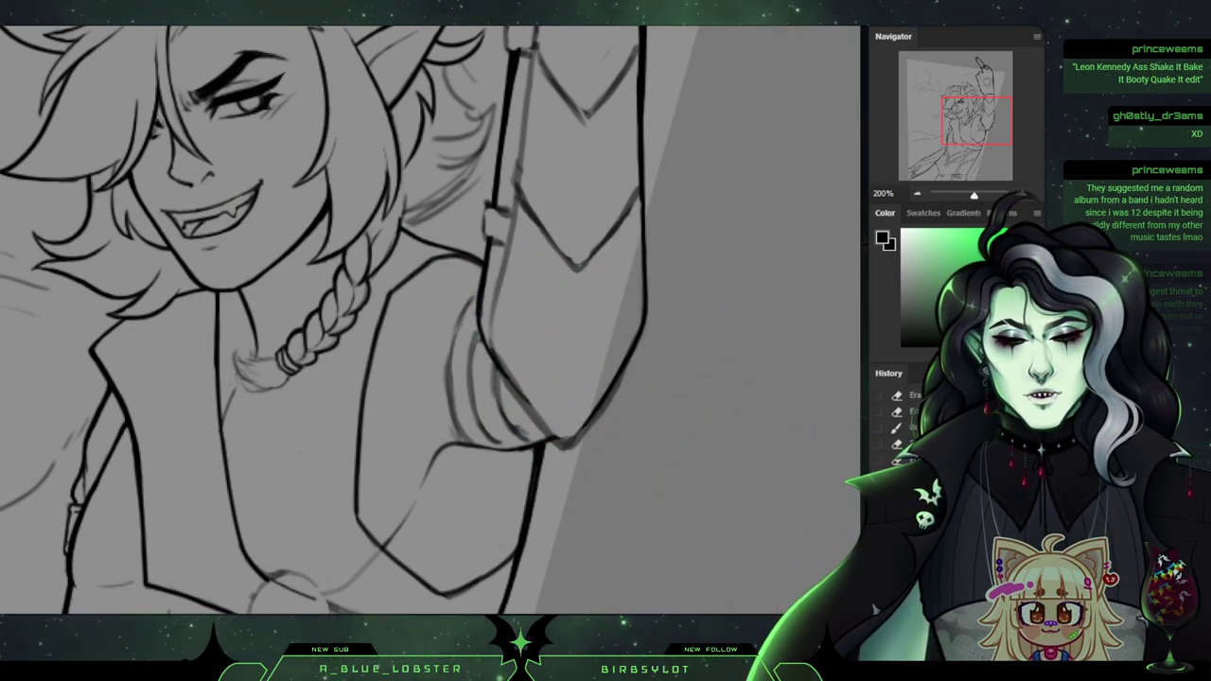
# Touch up the raised hand's outer outline at the knuckle below the ring, erasing the excess strokes.
pyautogui.moveTo(407, 171); pyautogui.dragTo(442, 581)
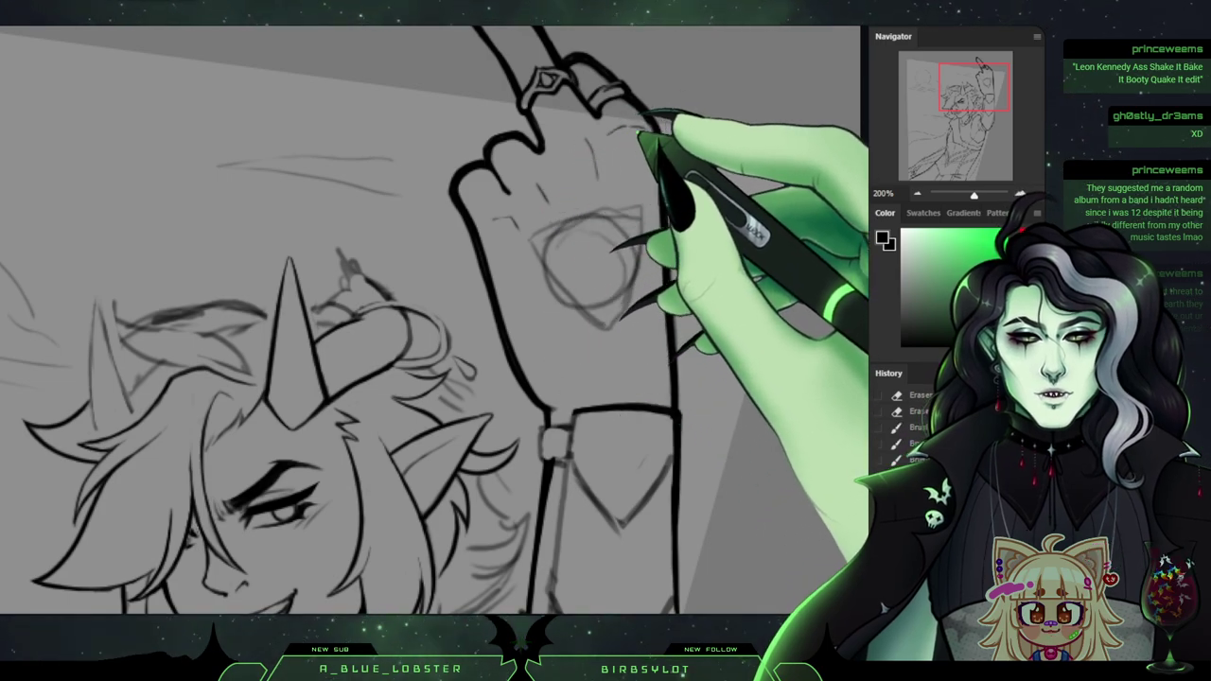
pyautogui.moveTo(646, 135); pyautogui.dragTo(651, 139)
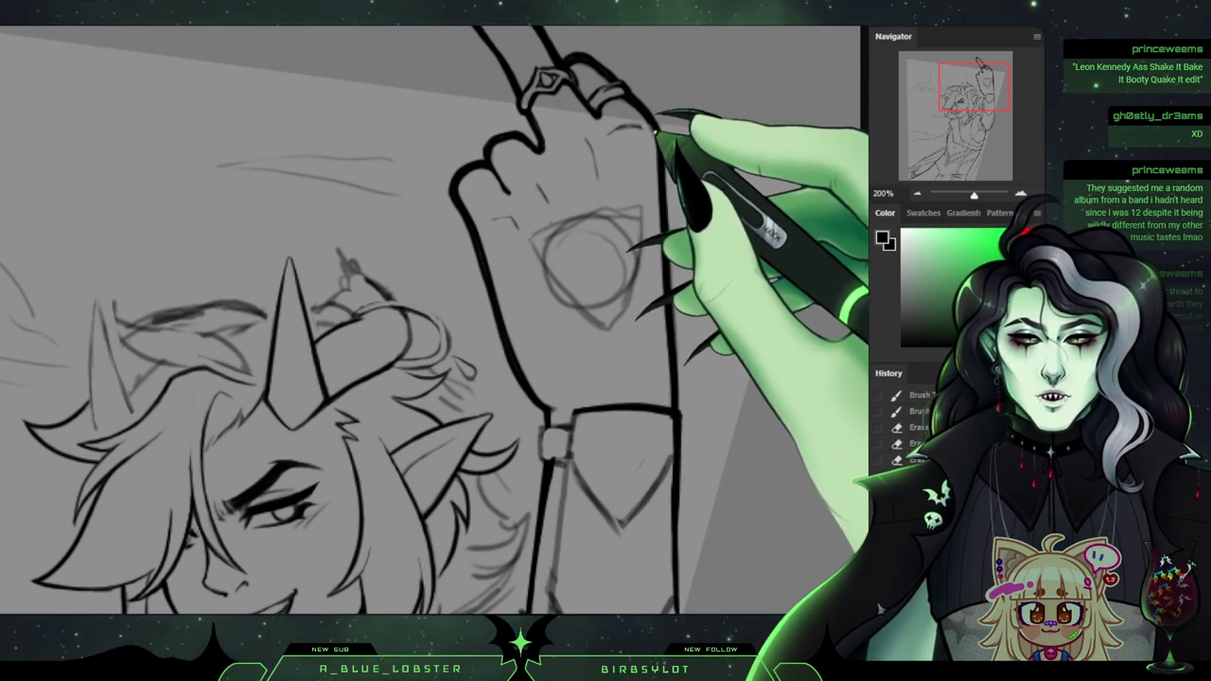
pyautogui.moveTo(653, 136); pyautogui.dragTo(627, 150)
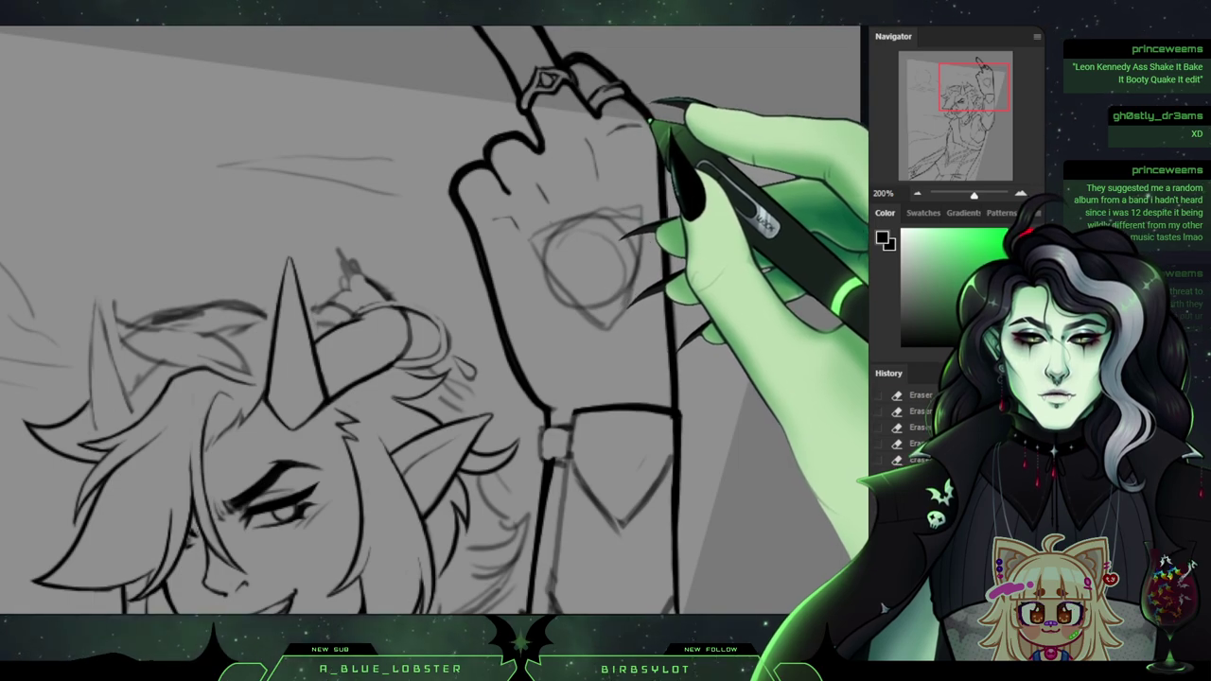
# Refine the ends of the belt lines where they meet the torso's outer edge below the chest.
pyautogui.moveTo(454, 322); pyautogui.dragTo(582, 149)
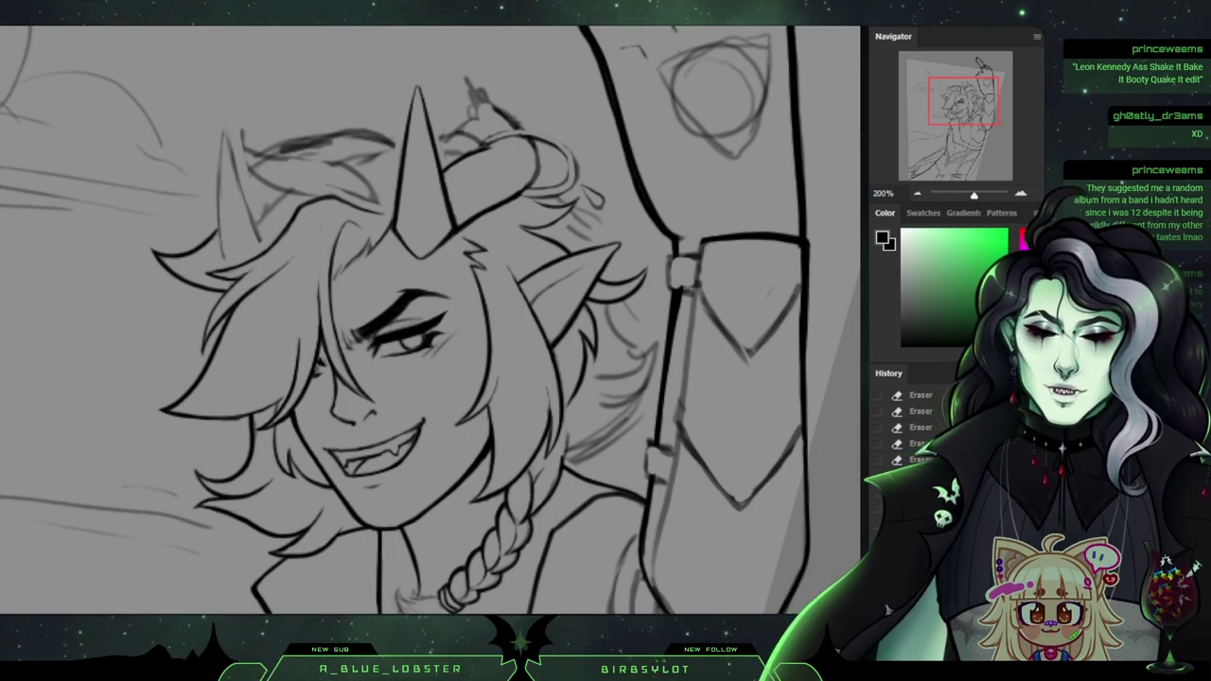
pyautogui.moveTo(473, 360); pyautogui.dragTo(377, 138)
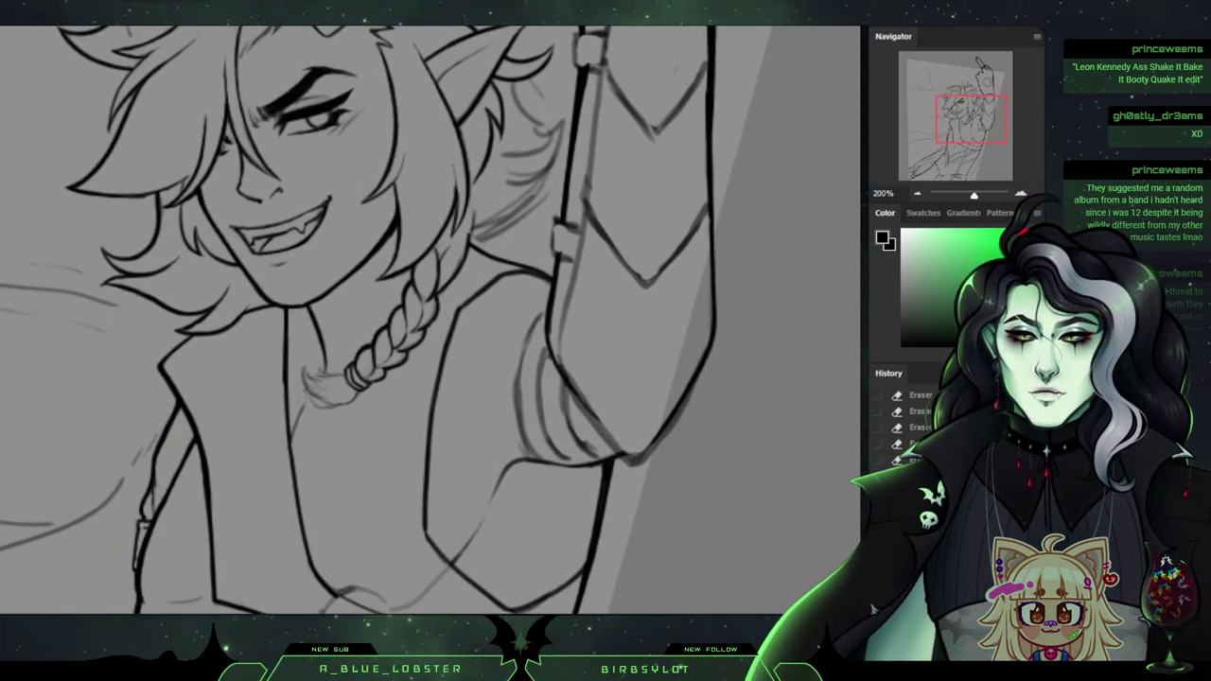
pyautogui.moveTo(398, 425); pyautogui.dragTo(388, 205)
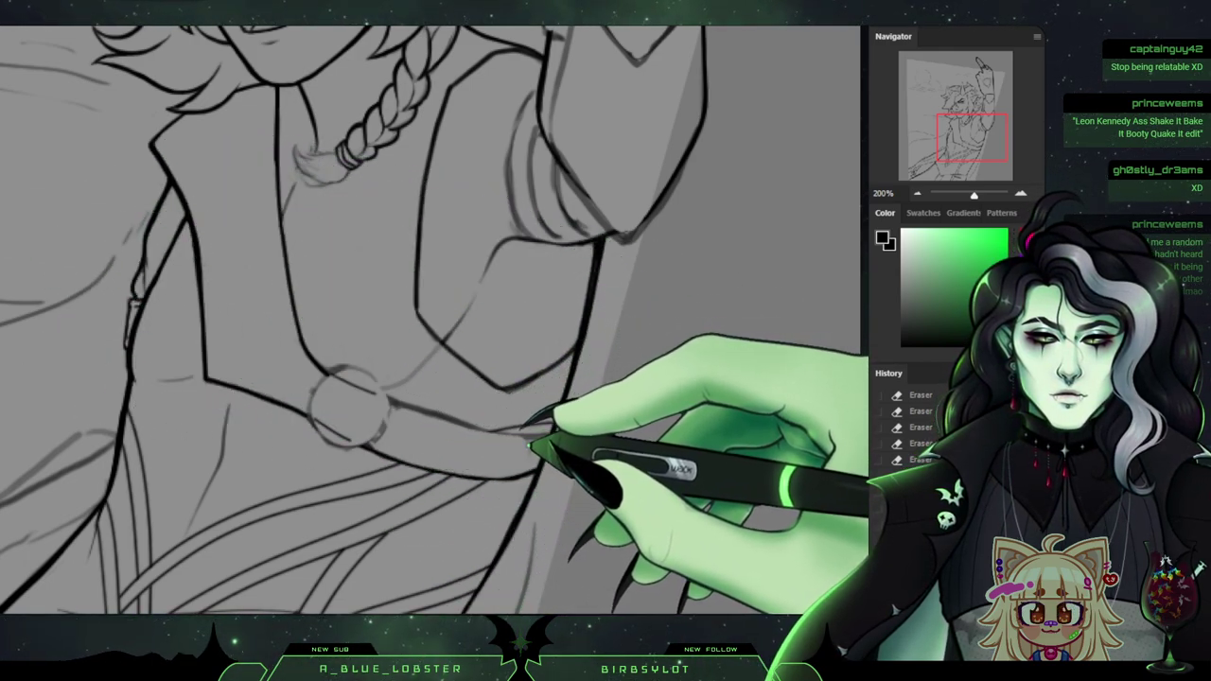
pyautogui.moveTo(531, 443); pyautogui.dragTo(497, 435)
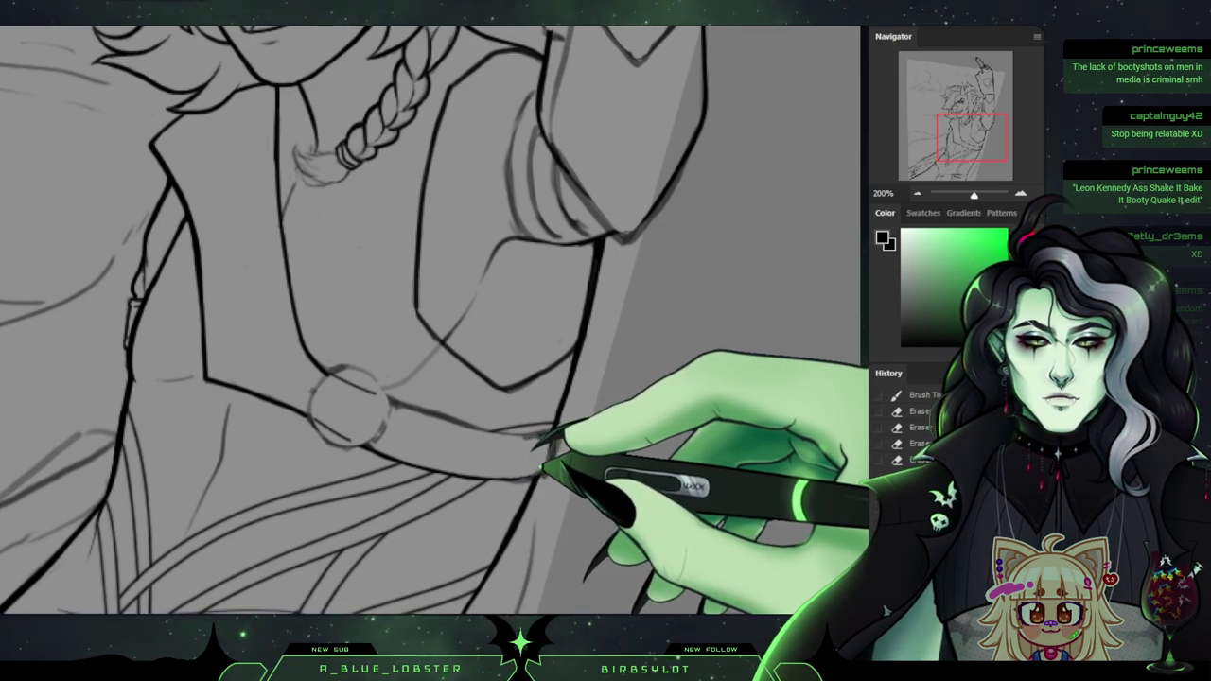
# Sketch an angular, segmented armour edge with cross lines along the upper side of the lowered forearm.
pyautogui.moveTo(972, 137); pyautogui.dragTo(935, 157)
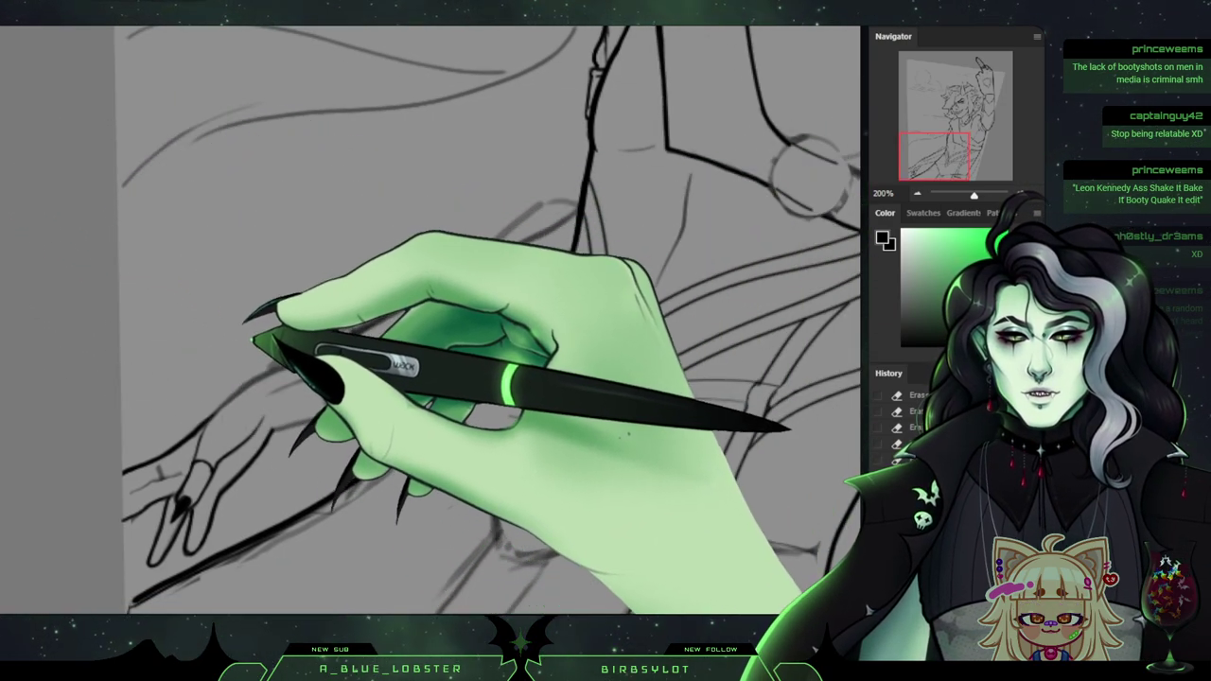
pyautogui.moveTo(253, 385)
pyautogui.mouseDown()
pyautogui.moveTo(277, 389)
pyautogui.moveTo(253, 382)
pyautogui.mouseUp()
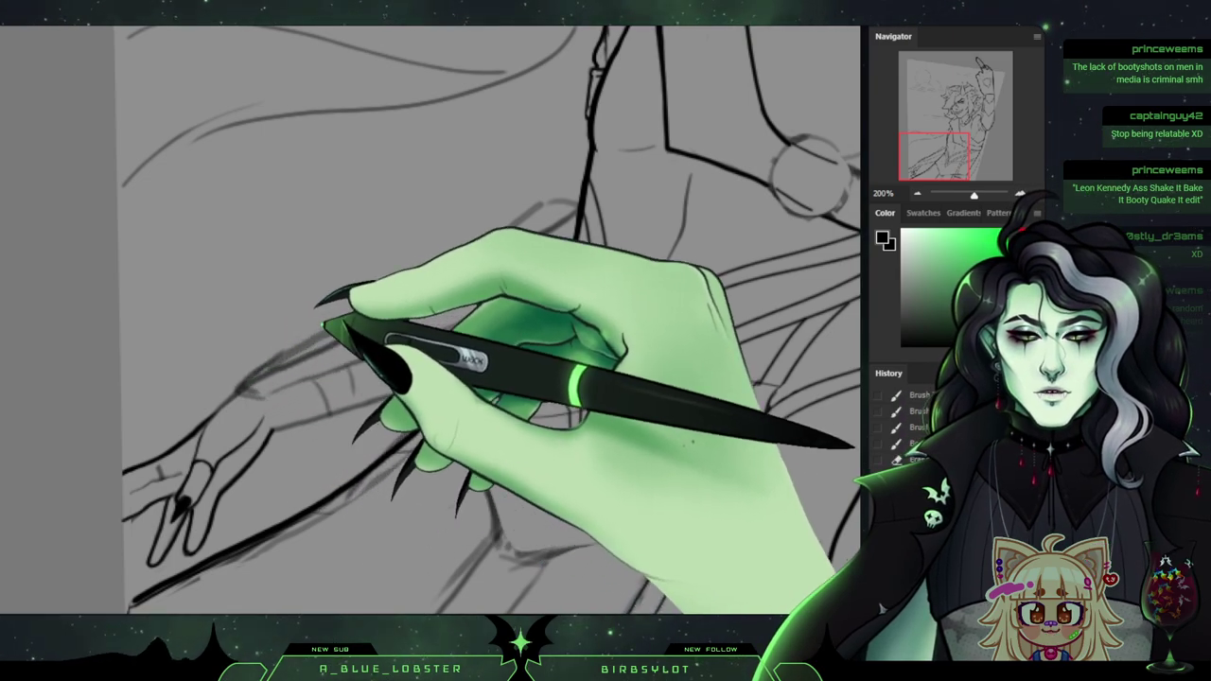
pyautogui.moveTo(935, 156)
pyautogui.mouseDown()
pyautogui.moveTo(972, 117)
pyautogui.moveTo(935, 156)
pyautogui.mouseUp()
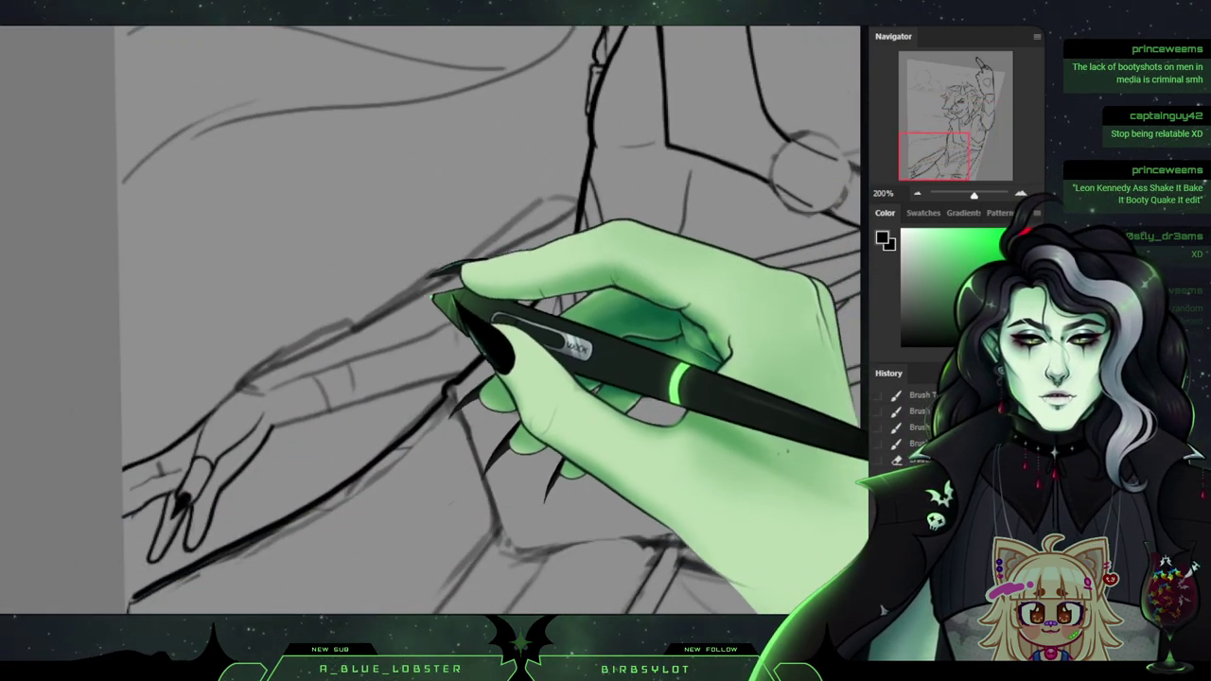
pyautogui.moveTo(432, 294)
pyautogui.mouseDown()
pyautogui.moveTo(287, 352)
pyautogui.moveTo(339, 330)
pyautogui.moveTo(332, 343)
pyautogui.moveTo(334, 325)
pyautogui.moveTo(390, 301)
pyautogui.mouseUp()
pyautogui.press('b')
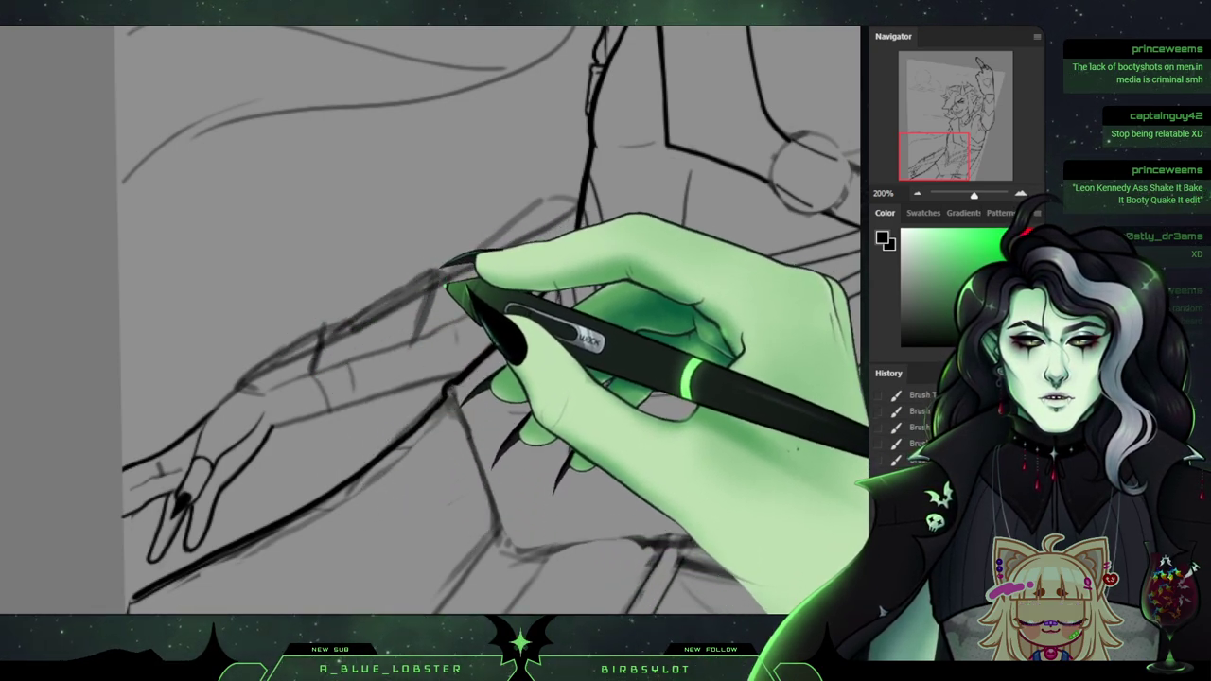
pyautogui.moveTo(454, 258); pyautogui.dragTo(549, 203)
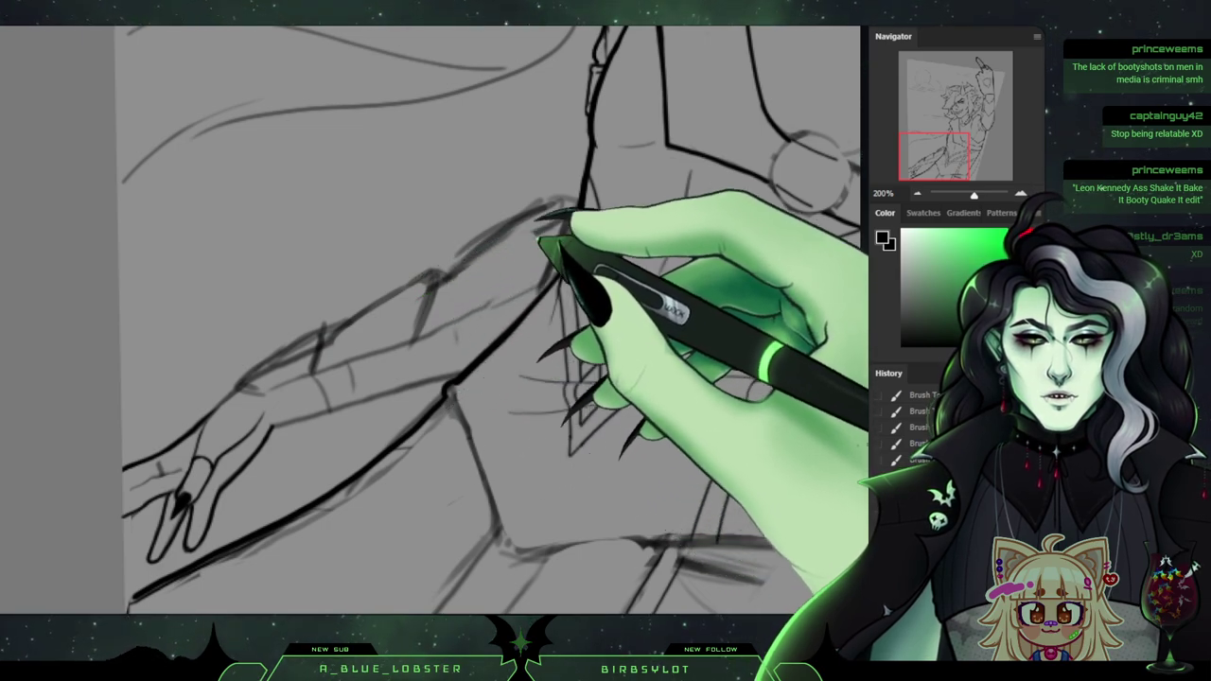
pyautogui.moveTo(537, 233)
pyautogui.mouseDown()
pyautogui.moveTo(463, 252)
pyautogui.moveTo(569, 193)
pyautogui.moveTo(437, 221)
pyautogui.mouseUp()
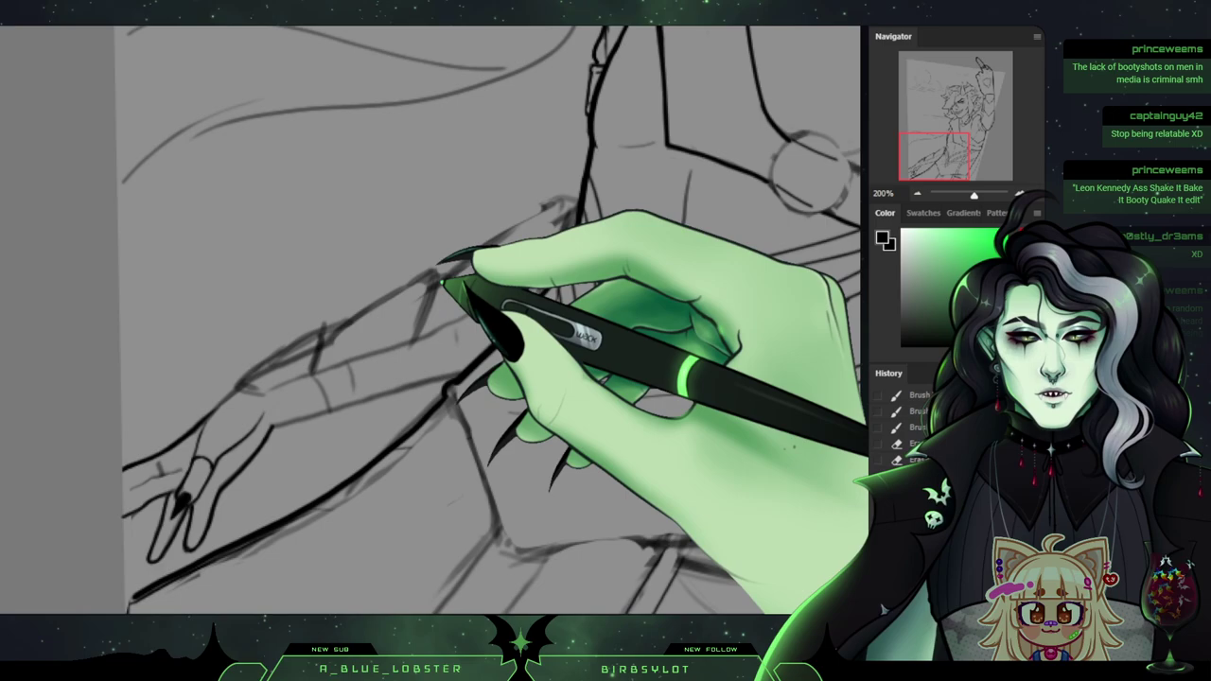
pyautogui.moveTo(442, 282)
pyautogui.mouseDown()
pyautogui.moveTo(577, 210)
pyautogui.moveTo(317, 362)
pyautogui.moveTo(265, 374)
pyautogui.moveTo(161, 333)
pyautogui.moveTo(269, 274)
pyautogui.moveTo(294, 363)
pyautogui.mouseUp()
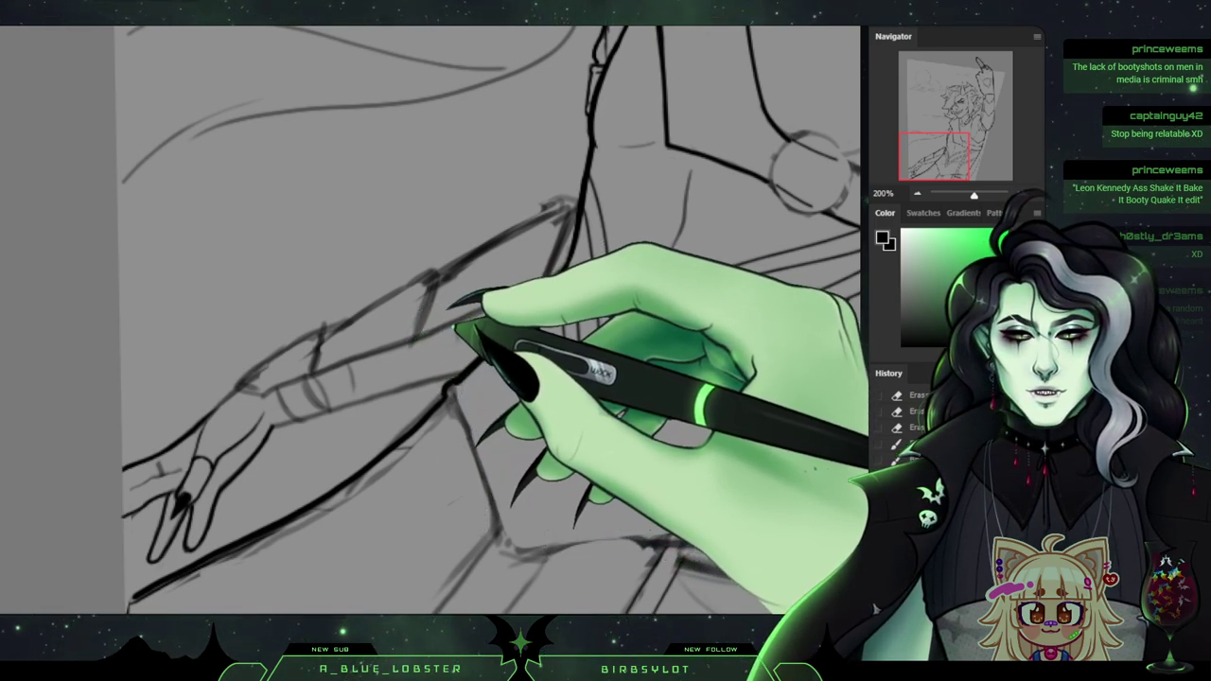
# Sketch strap bands across the underside of the lowered forearm near the wrist and near the elbow.
pyautogui.moveTo(456, 331); pyautogui.dragTo(455, 376)
pyautogui.press('e')
pyautogui.moveTo(492, 328); pyautogui.dragTo(480, 365)
pyautogui.press('b')
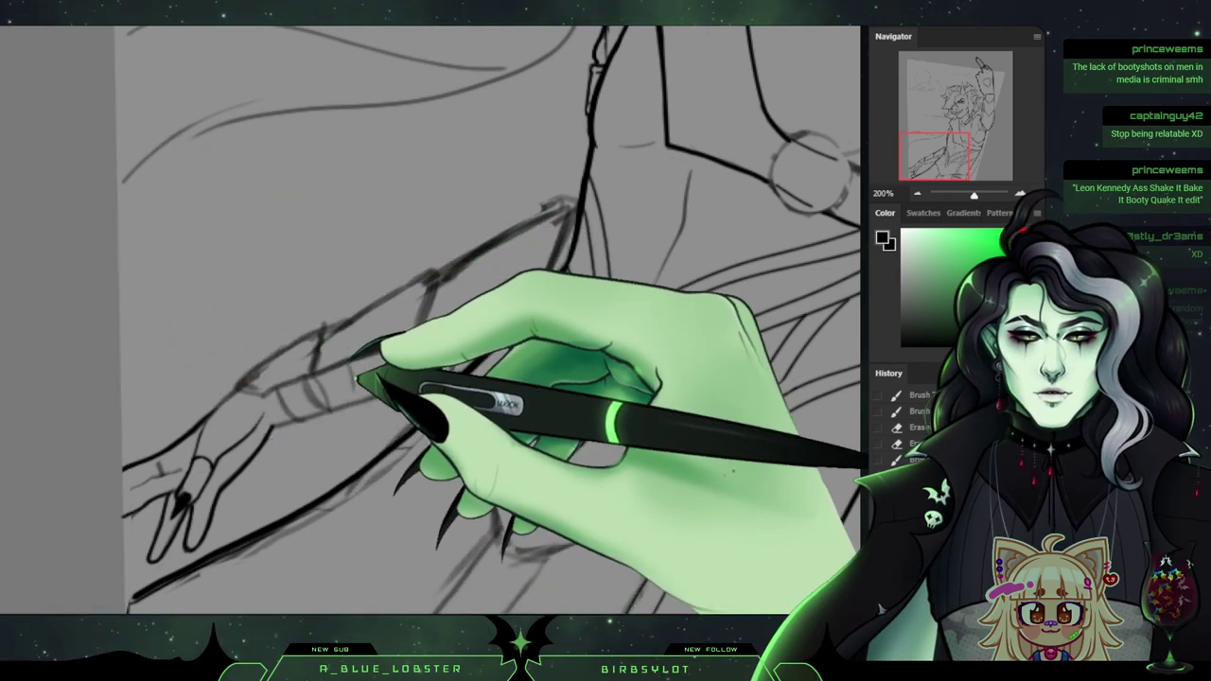
pyautogui.moveTo(362, 378); pyautogui.dragTo(373, 398)
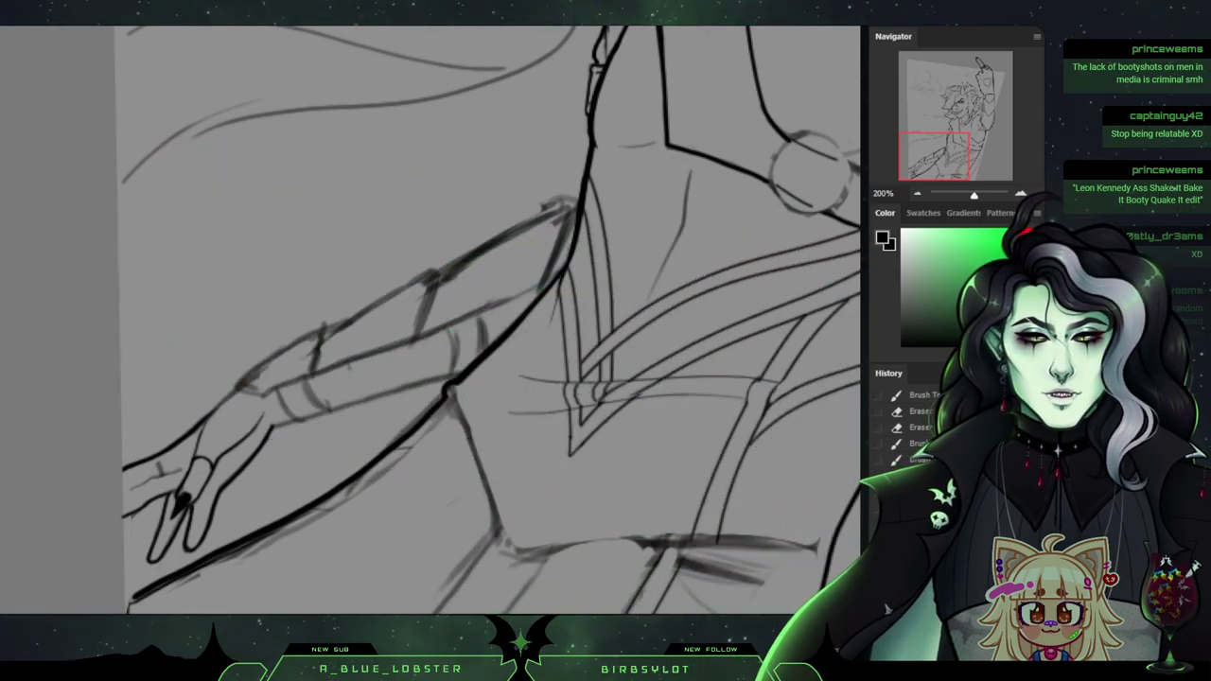
pyautogui.moveTo(974, 195)
pyautogui.mouseDown()
pyautogui.moveTo(956, 195)
pyautogui.moveTo(972, 195)
pyautogui.mouseUp()
pyautogui.scroll(-4, 426, 322)
pyautogui.scroll(2, 426, 322)
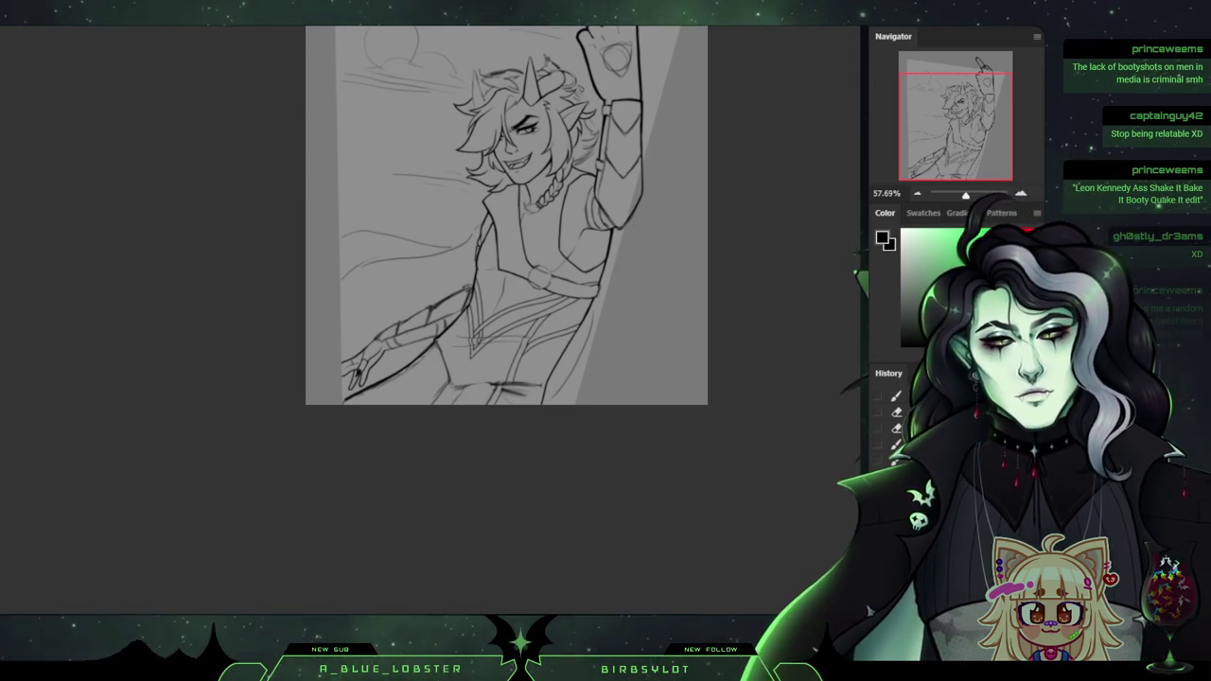
pyautogui.scroll(3, 507, 283)
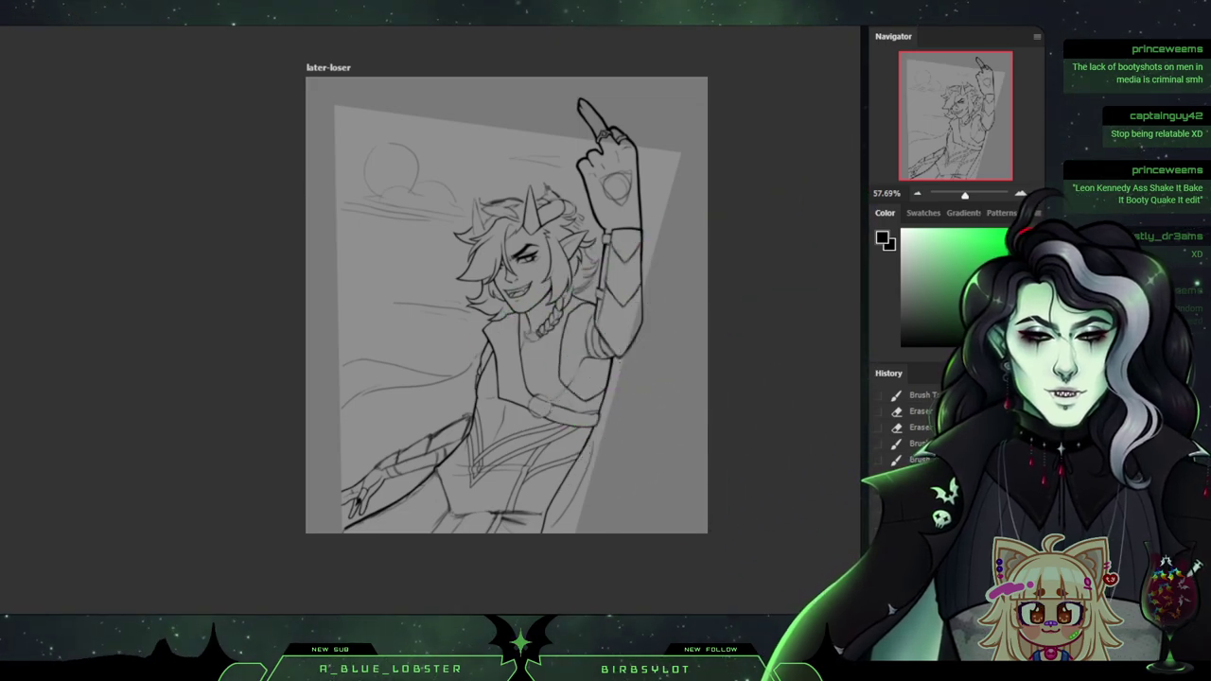
pyautogui.moveTo(965, 196)
pyautogui.mouseDown()
pyautogui.moveTo(988, 196)
pyautogui.moveTo(970, 196)
pyautogui.mouseUp()
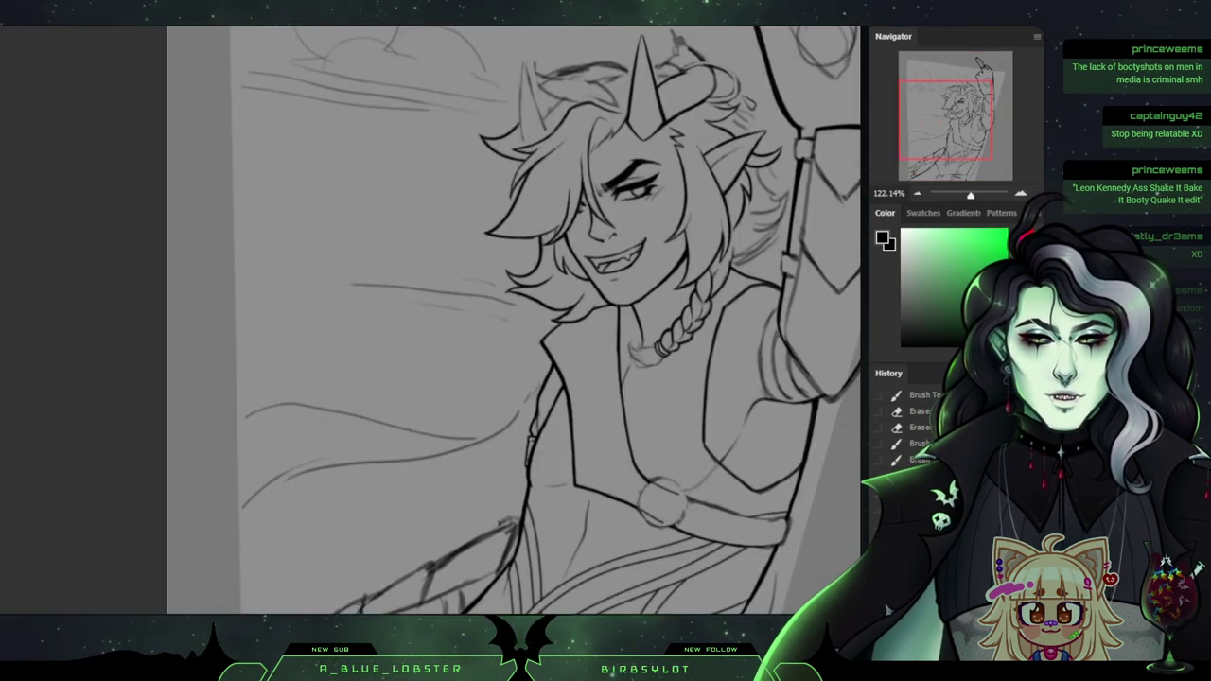
# Touch up the outer end of the belt at the side of the torso.
pyautogui.moveTo(935, 119)
pyautogui.mouseDown()
pyautogui.moveTo(956, 119)
pyautogui.moveTo(956, 101)
pyautogui.moveTo(956, 129)
pyautogui.mouseUp()
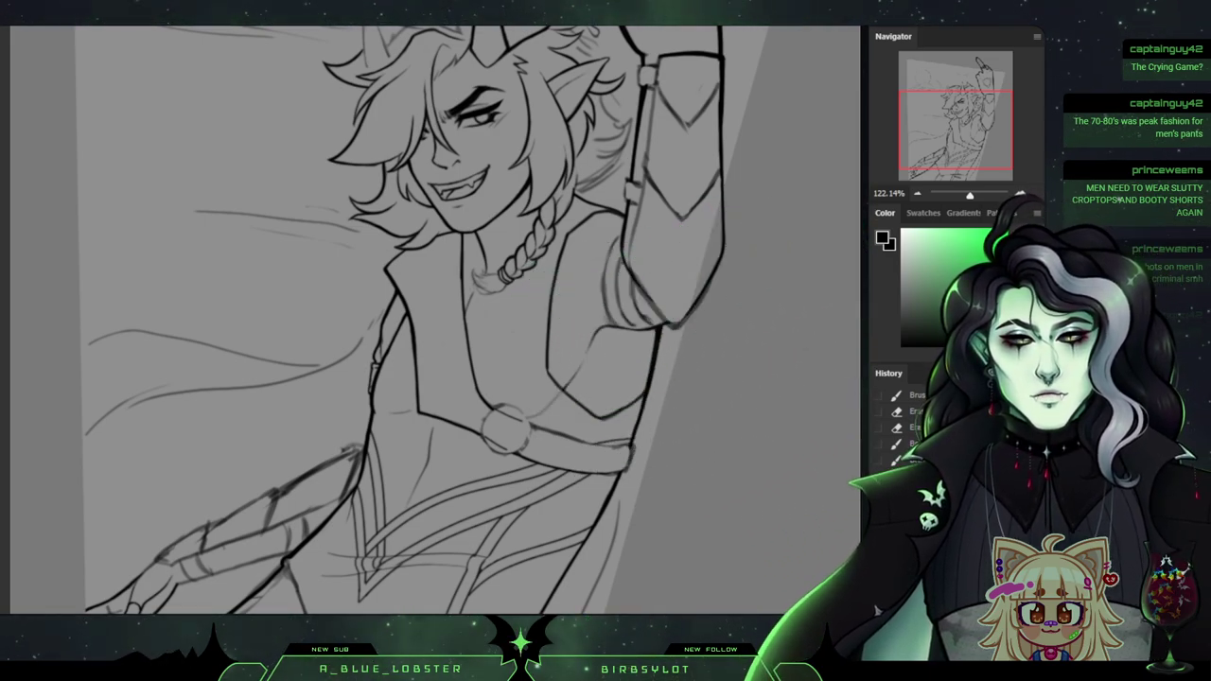
pyautogui.hotkey('ctrl', '+')
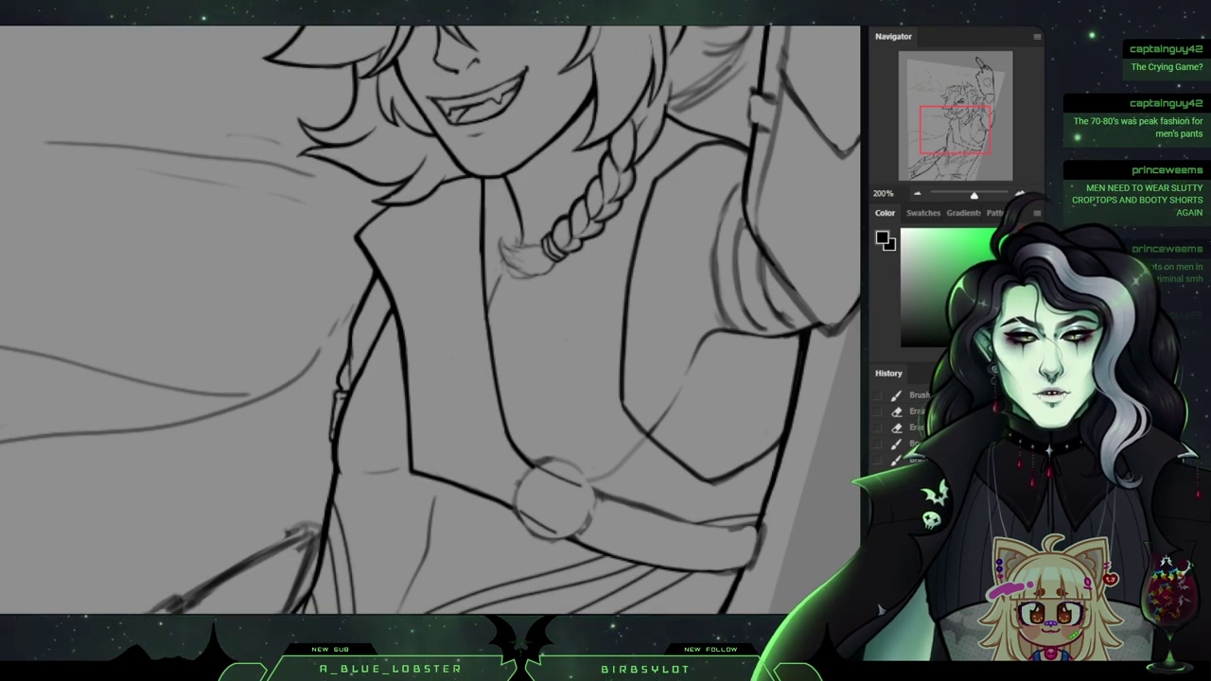
pyautogui.scroll(-5, 430, 322)
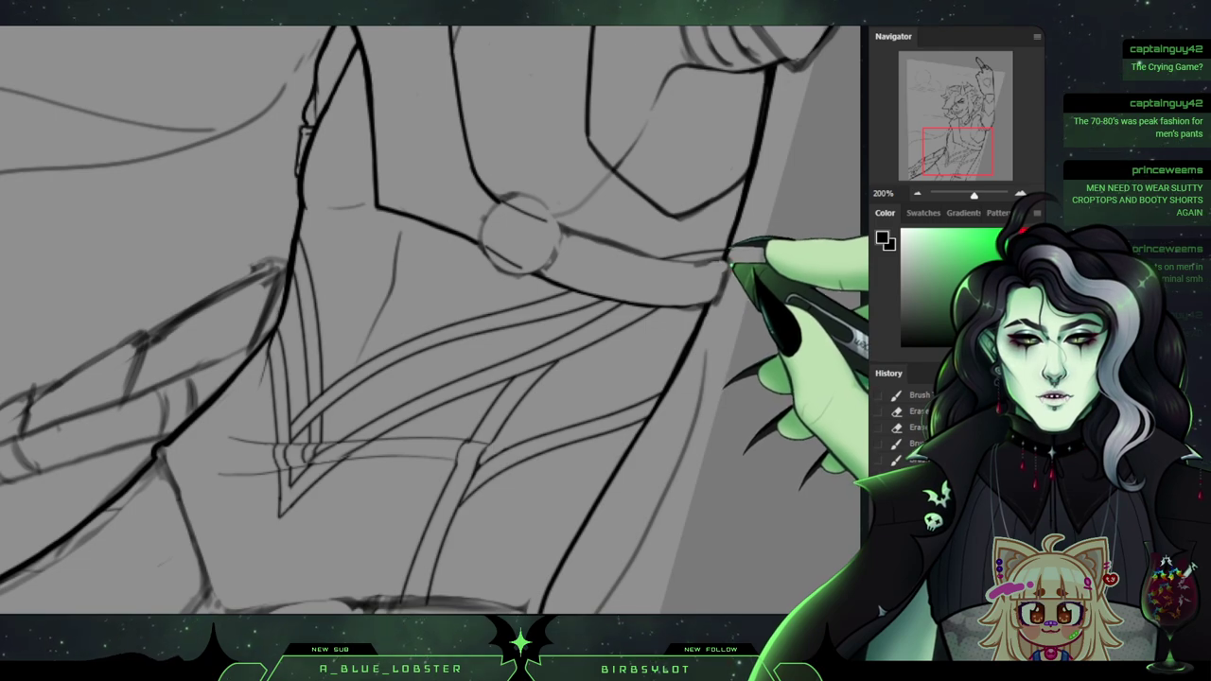
pyautogui.moveTo(730, 265); pyautogui.dragTo(708, 305)
# Clean up the lowered forearm's armour, refining the segment edges and cross lines and erasing excess strokes up to the elbow.
pyautogui.moveTo(430, 321)
pyautogui.mouseDown()
pyautogui.moveTo(449, 330)
pyautogui.moveTo(457, 287)
pyautogui.moveTo(489, 269)
pyautogui.moveTo(721, 260)
pyautogui.mouseUp()
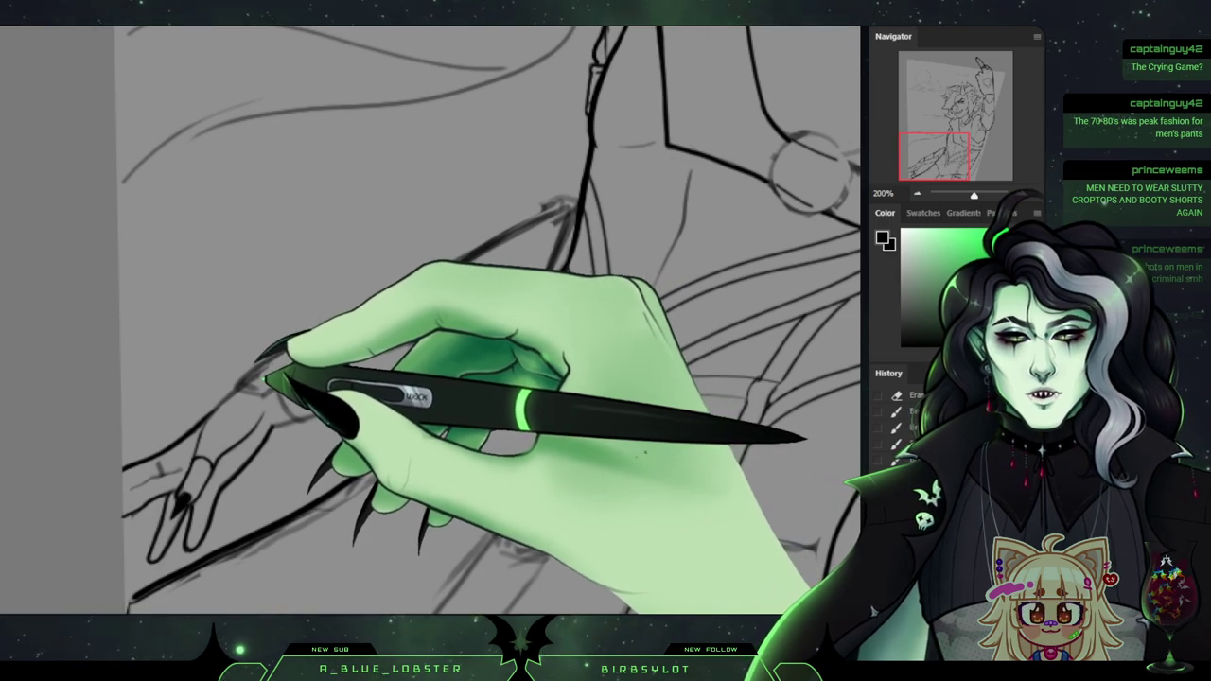
pyautogui.moveTo(266, 379); pyautogui.dragTo(486, 225)
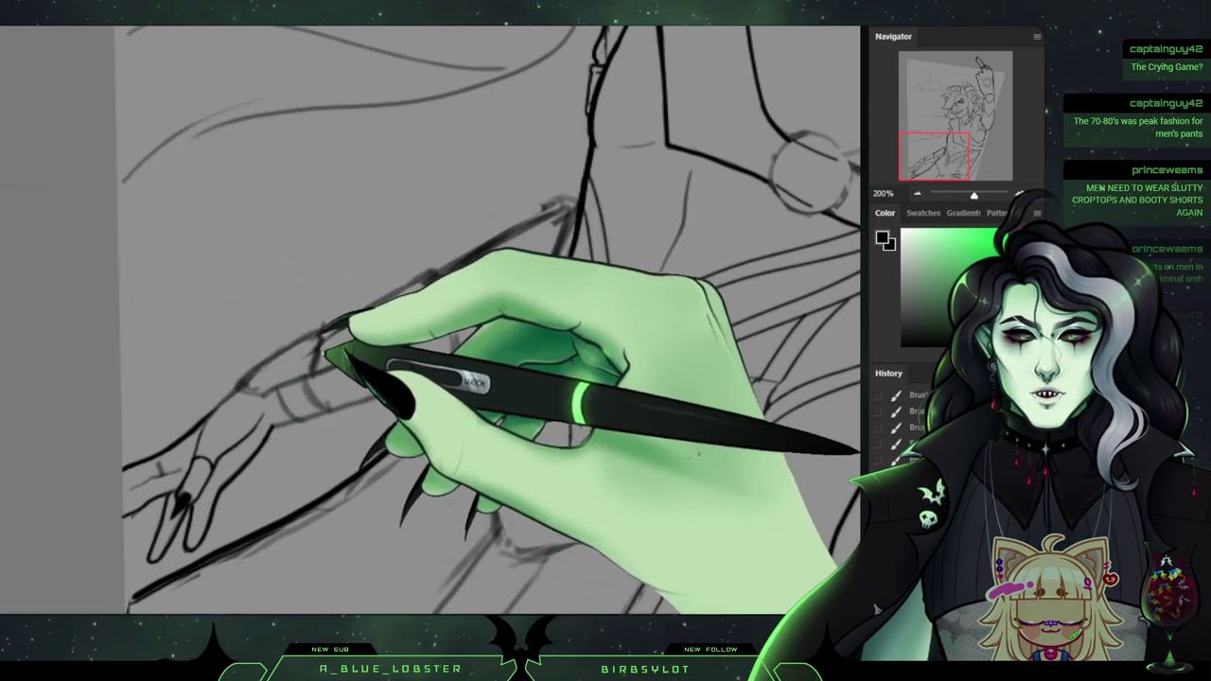
pyautogui.moveTo(325, 330); pyautogui.dragTo(317, 366)
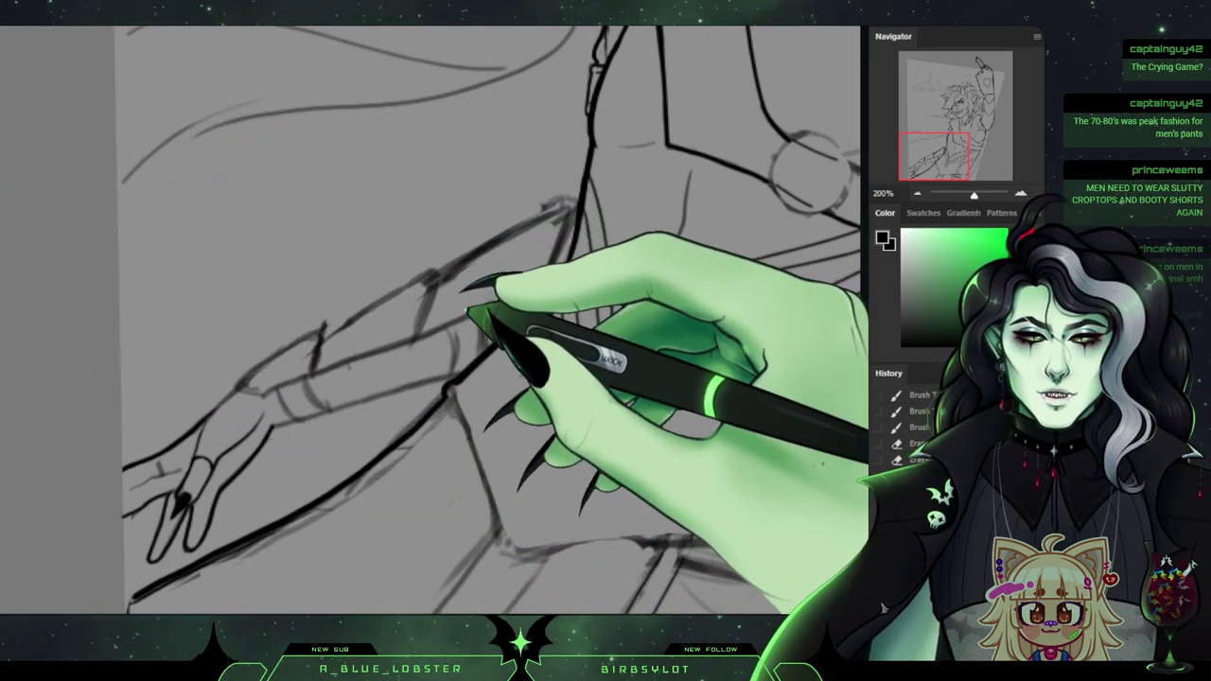
pyautogui.moveTo(446, 290)
pyautogui.mouseDown()
pyautogui.moveTo(423, 312)
pyautogui.moveTo(498, 242)
pyautogui.moveTo(445, 263)
pyautogui.moveTo(481, 248)
pyautogui.moveTo(446, 275)
pyautogui.moveTo(573, 195)
pyautogui.moveTo(550, 257)
pyautogui.mouseUp()
pyautogui.press('b')
pyautogui.press('e')
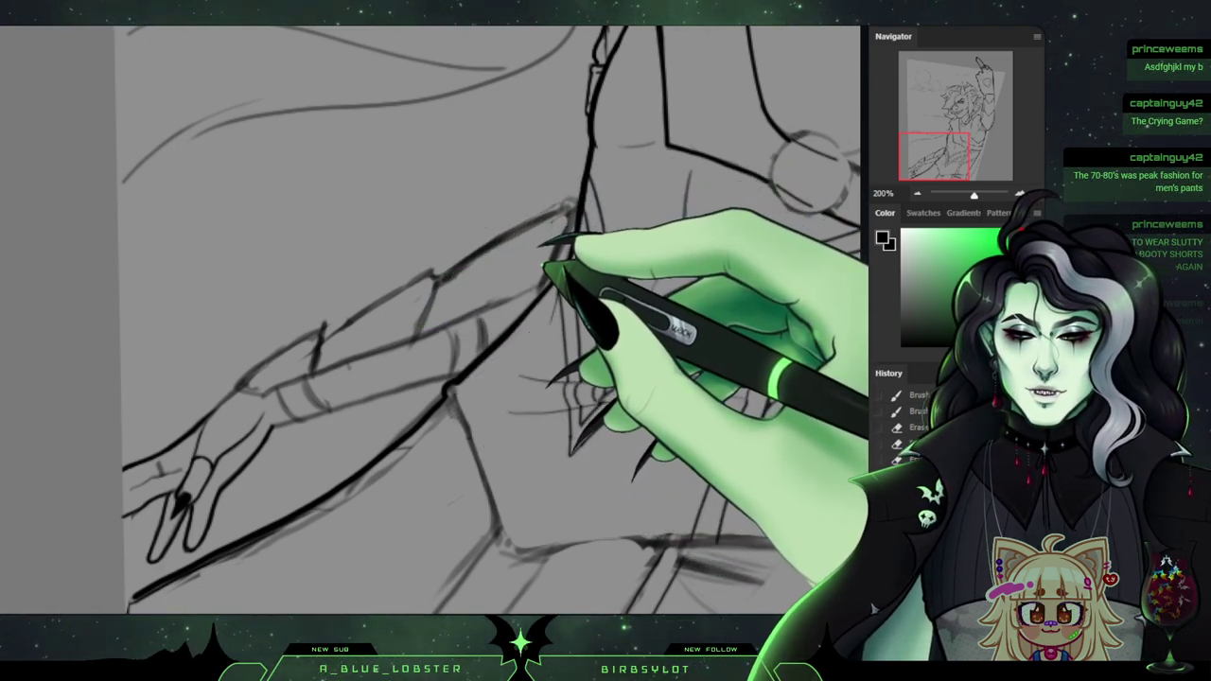
pyautogui.moveTo(574, 207); pyautogui.dragTo(540, 294)
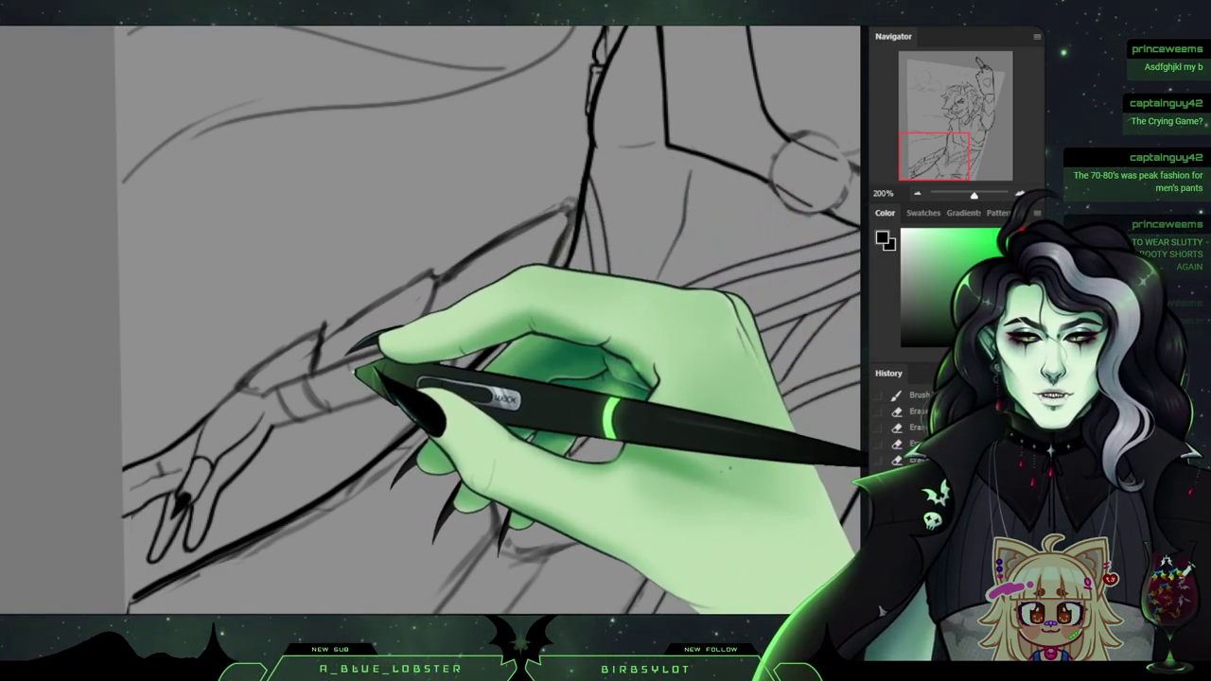
pyautogui.moveTo(355, 371); pyautogui.dragTo(413, 347)
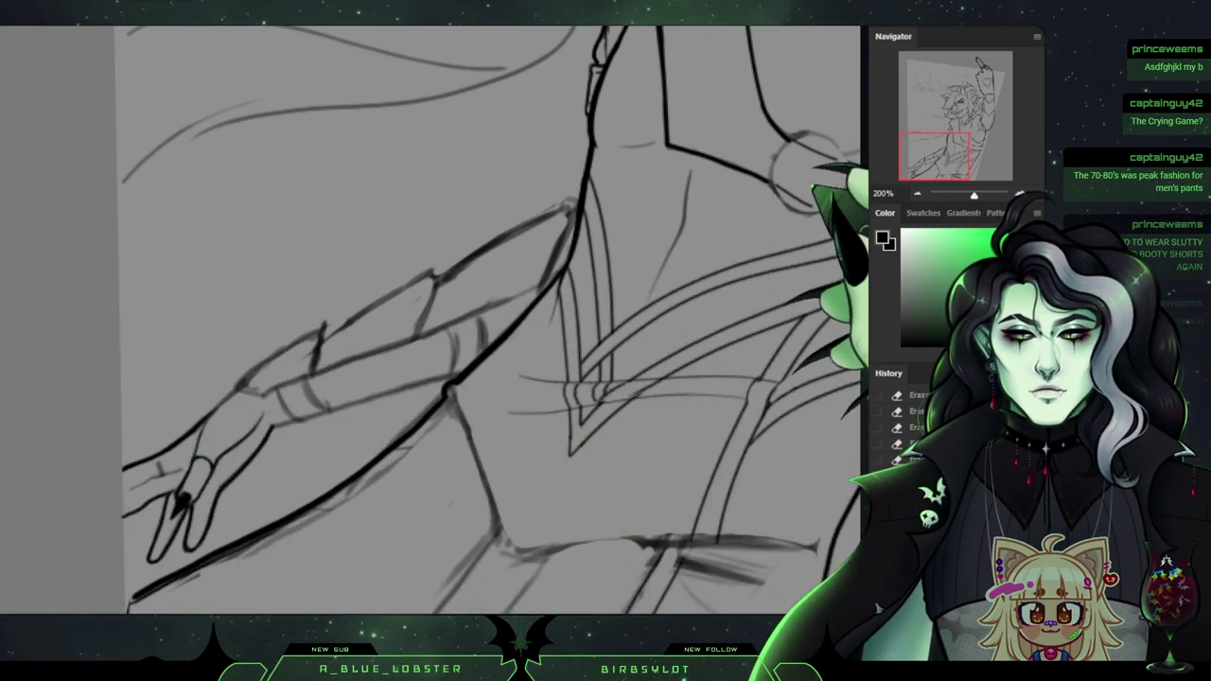
# Examine the line art both as a whole and close up along the torso, belt, waist straps and lowered arm.
pyautogui.moveTo(935, 157)
pyautogui.mouseDown()
pyautogui.moveTo(956, 157)
pyautogui.moveTo(941, 168)
pyautogui.mouseUp()
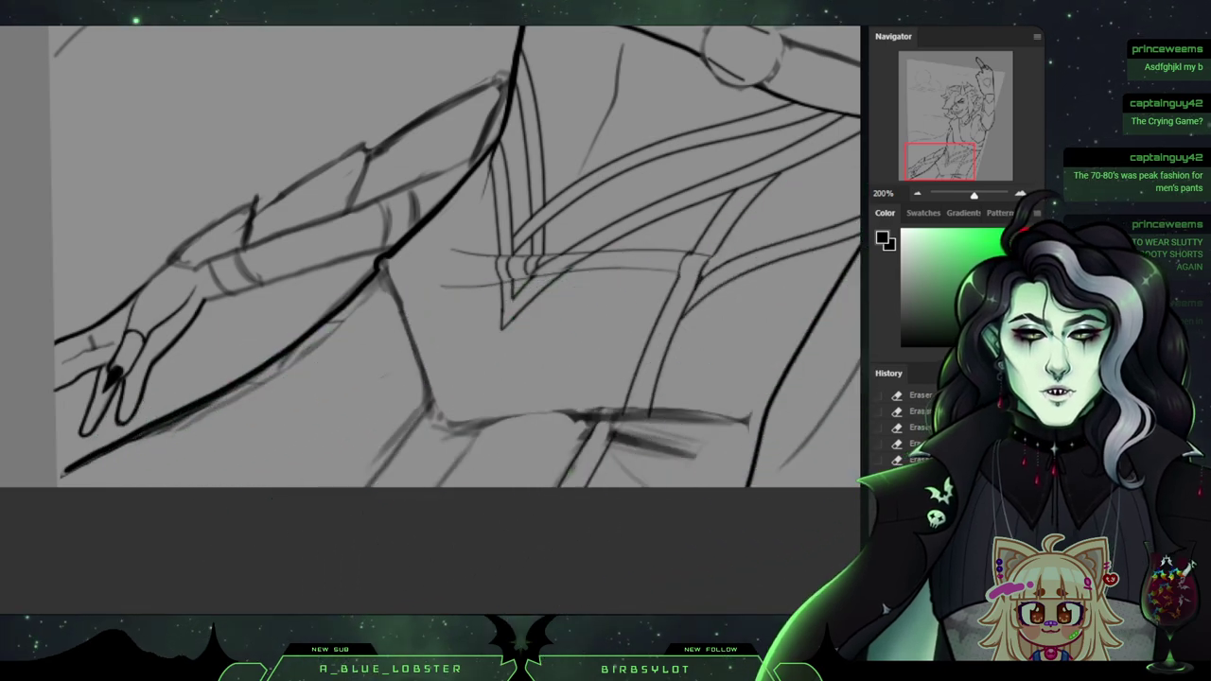
pyautogui.moveTo(940, 168)
pyautogui.mouseDown()
pyautogui.moveTo(967, 128)
pyautogui.moveTo(957, 95)
pyautogui.moveTo(935, 129)
pyautogui.moveTo(953, 133)
pyautogui.mouseUp()
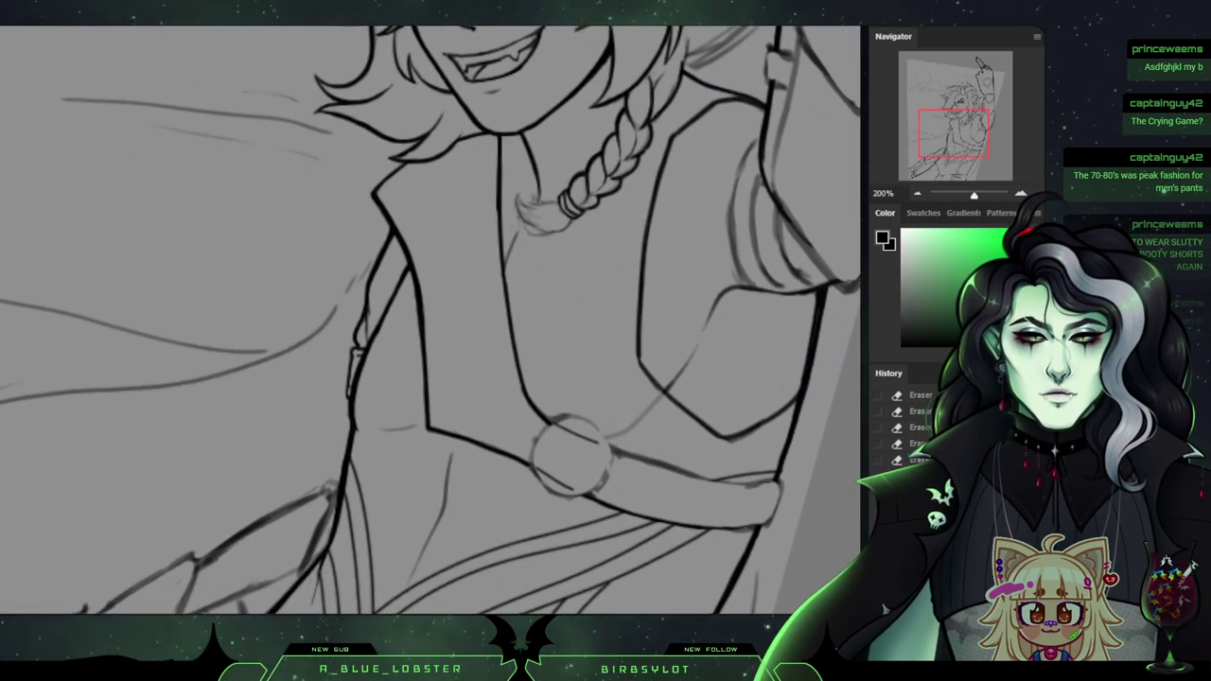
pyautogui.moveTo(973, 195)
pyautogui.mouseDown()
pyautogui.moveTo(940, 195)
pyautogui.moveTo(965, 195)
pyautogui.mouseUp()
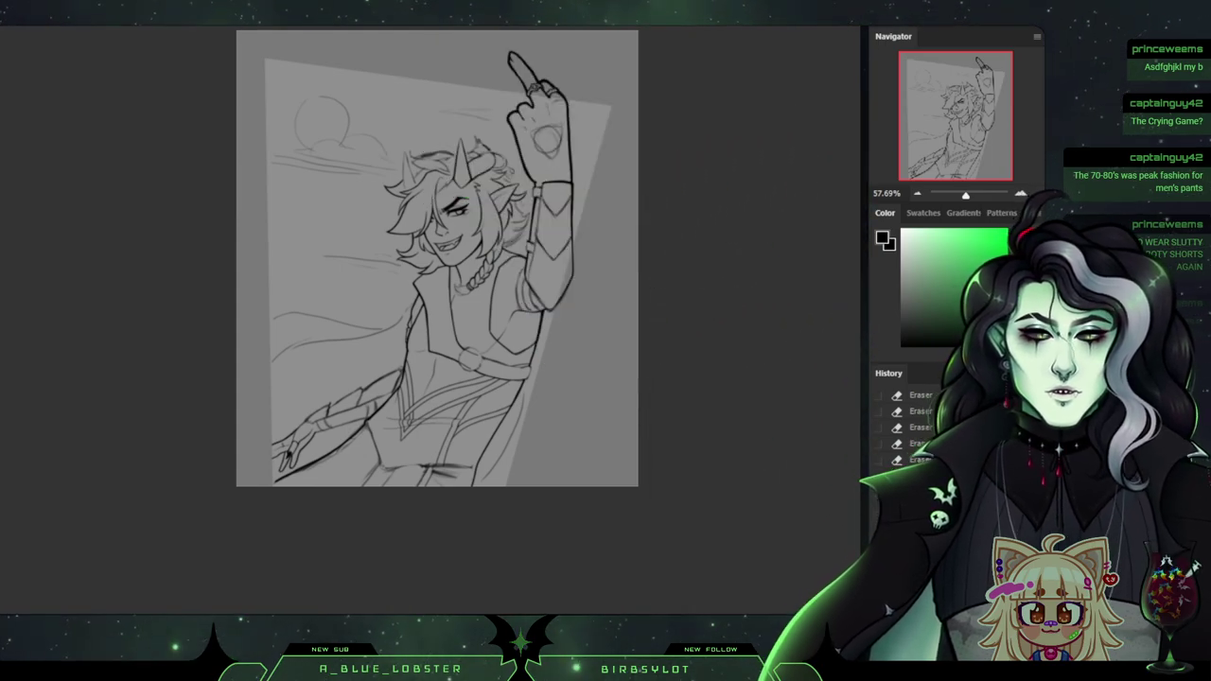
pyautogui.hotkey('ctrl', '+')
pyautogui.hotkey('ctrl', '+')
pyautogui.hotkey('ctrl', '+')
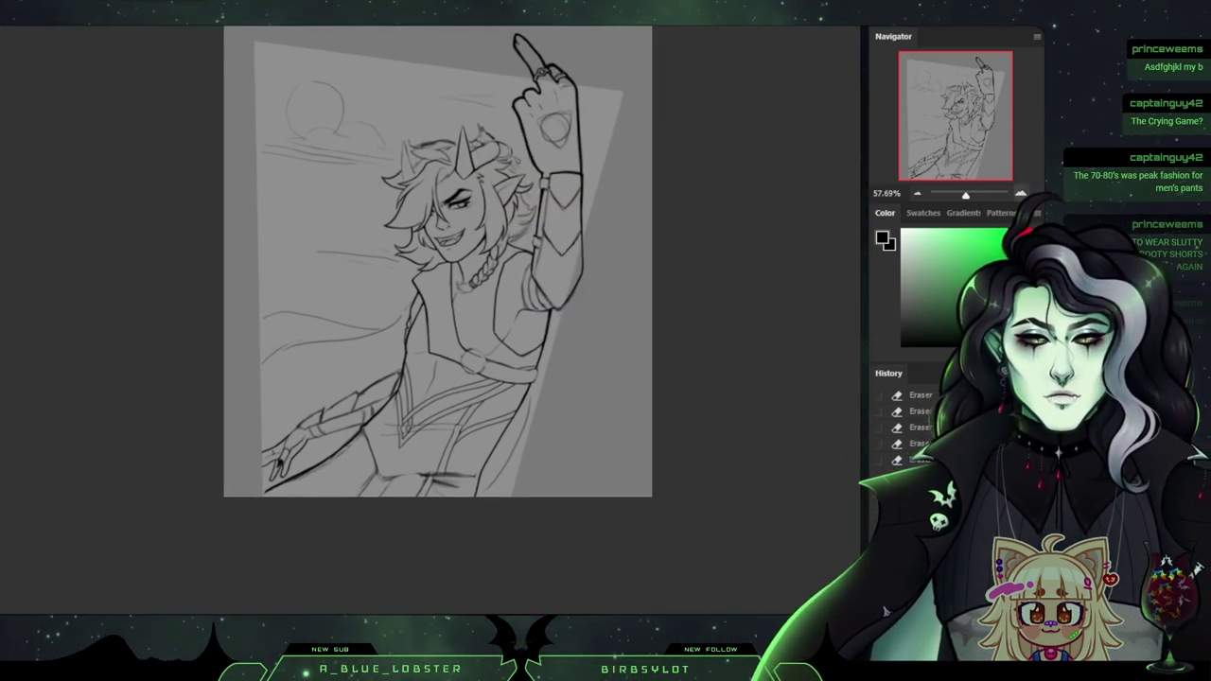
pyautogui.hotkey('ctrl', '+')
pyautogui.hotkey('ctrl', '+')
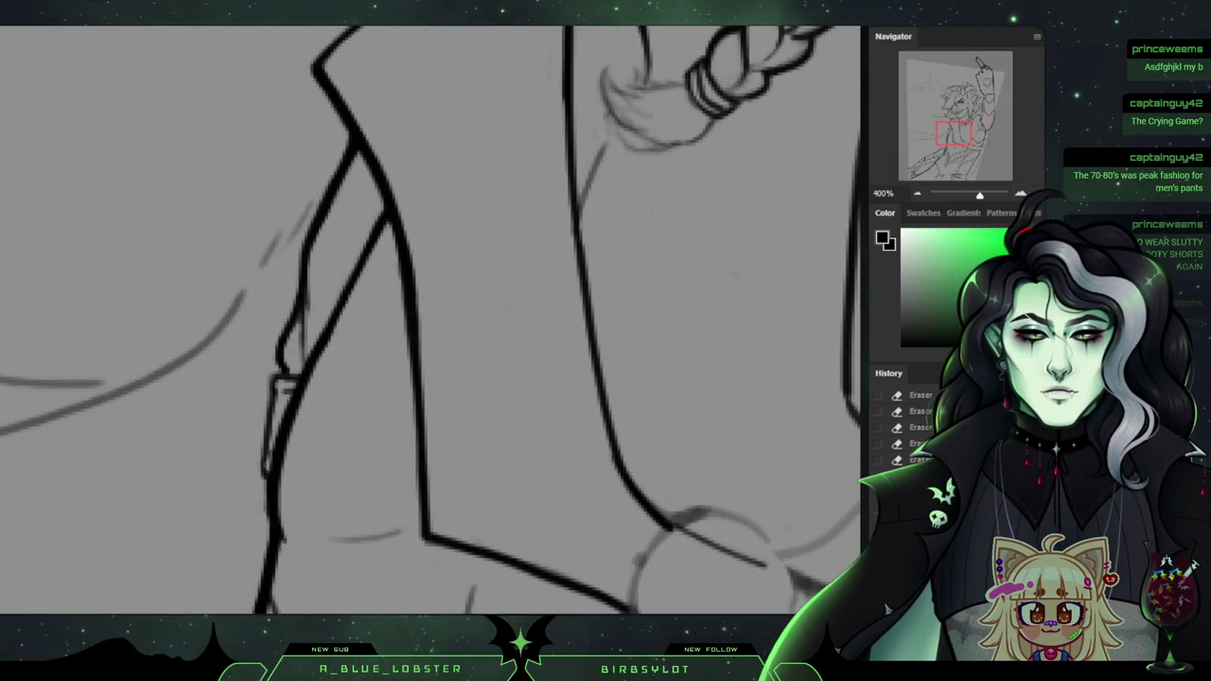
pyautogui.moveTo(530, 322); pyautogui.dragTo(276, 375)
pyautogui.moveTo(662, 123); pyautogui.dragTo(653, 56)
pyautogui.moveTo(180, 587); pyautogui.dragTo(662, 47)
pyautogui.moveTo(406, 360)
pyautogui.mouseDown()
pyautogui.moveTo(564, 275)
pyautogui.moveTo(601, 224)
pyautogui.moveTo(325, 278)
pyautogui.moveTo(83, 288)
pyautogui.moveTo(49, 305)
pyautogui.mouseUp()
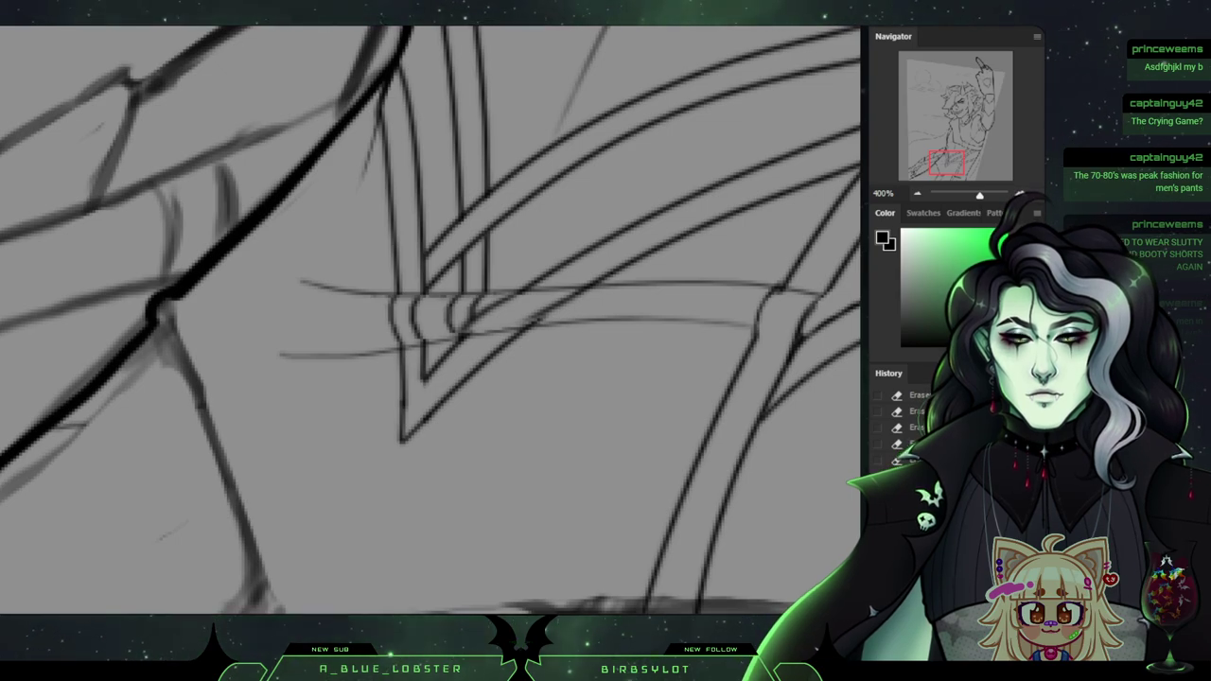
pyautogui.moveTo(662, 86); pyautogui.dragTo(284, 577)
pyautogui.moveTo(521, 85); pyautogui.dragTo(372, 547)
pyautogui.hotkey('ctrl', '-')
pyautogui.hotkey('ctrl', '-')
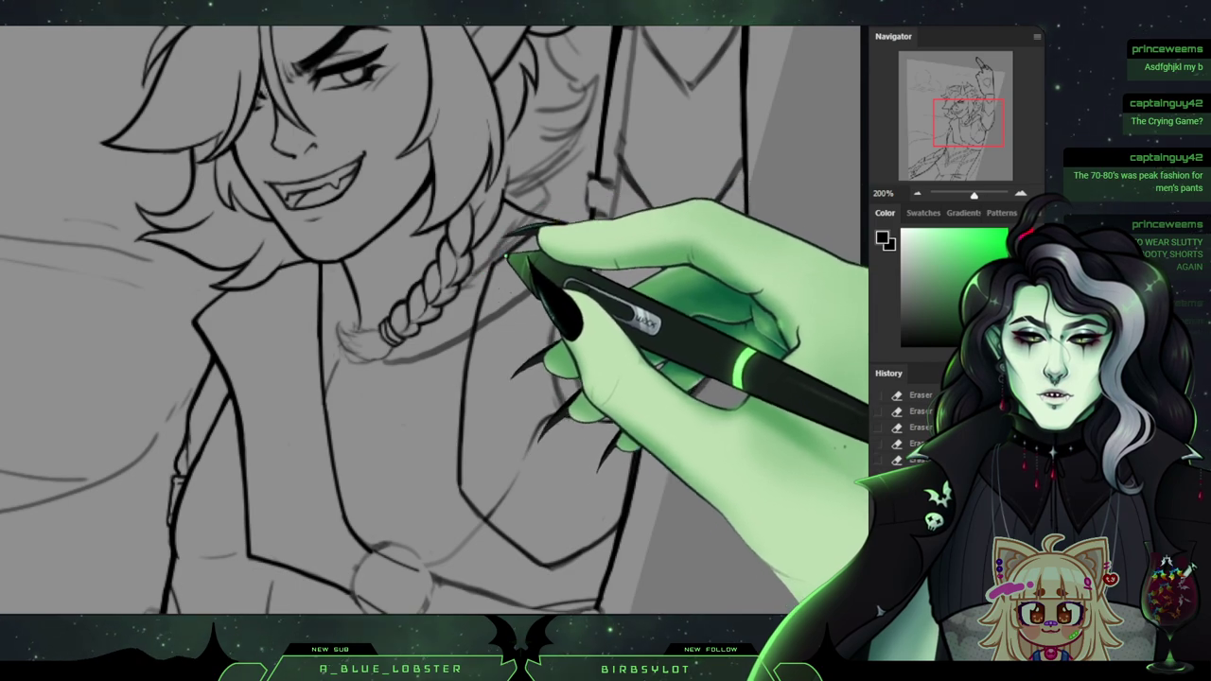
# Add a new layer and sketch the cloak's collar folds around the neck and over both shoulders.
pyautogui.hotkey('ctrl', 'alt', 'shift', 'n')
pyautogui.moveTo(562, 152)
pyautogui.mouseDown()
pyautogui.moveTo(511, 157)
pyautogui.moveTo(565, 156)
pyautogui.moveTo(516, 180)
pyautogui.mouseUp()
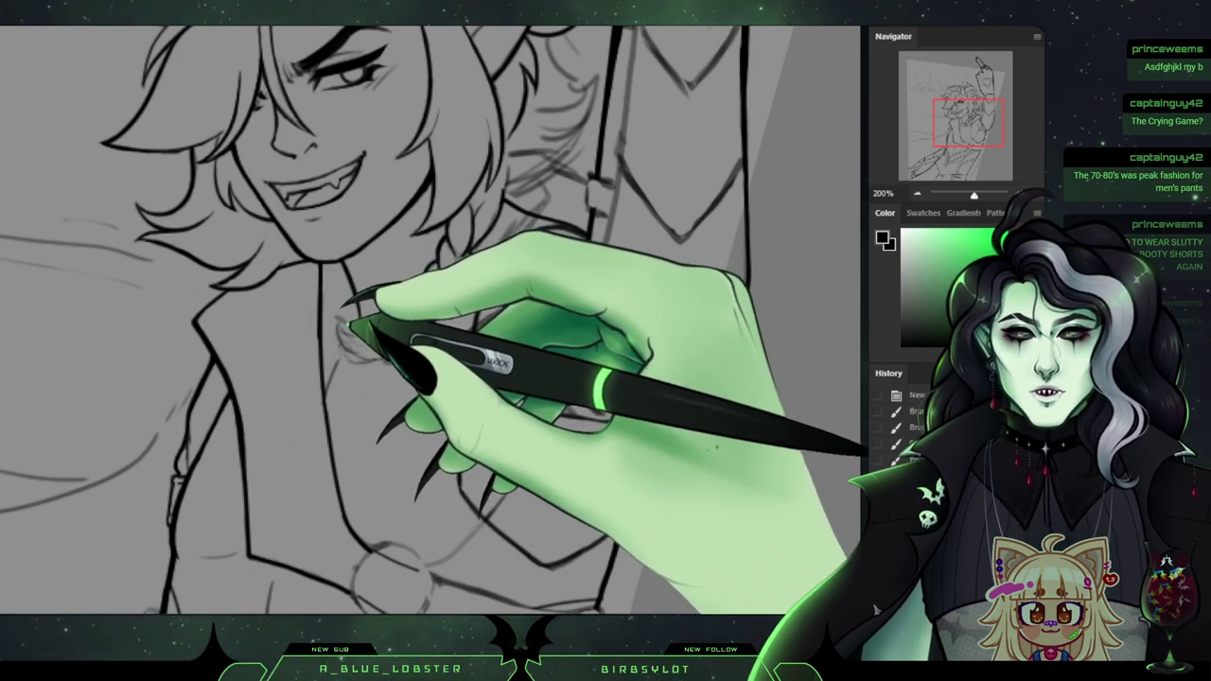
pyautogui.moveTo(330, 315); pyautogui.dragTo(228, 292)
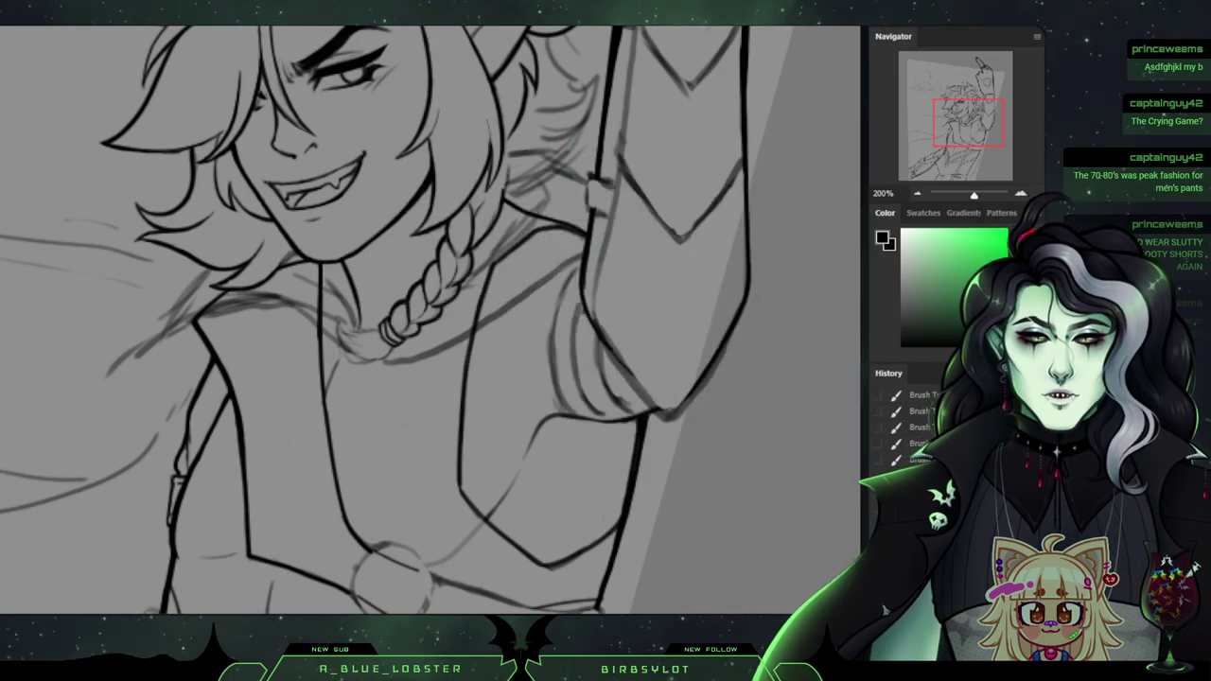
# Rough in the cloak's billowing upper edge from the shoulder outward above the lowered arm, erasing stray strokes.
pyautogui.hotkey('ctrl', '-')
pyautogui.hotkey('ctrl', '-')
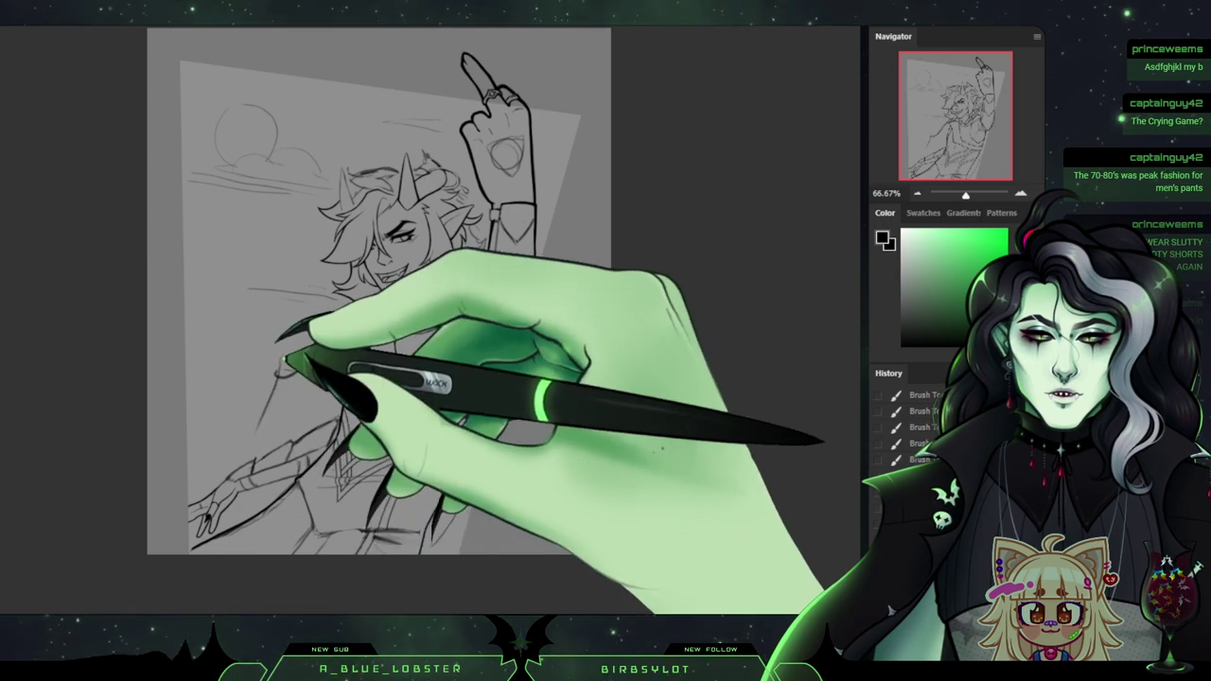
pyautogui.moveTo(258, 363)
pyautogui.mouseDown()
pyautogui.moveTo(218, 384)
pyautogui.moveTo(189, 381)
pyautogui.mouseUp()
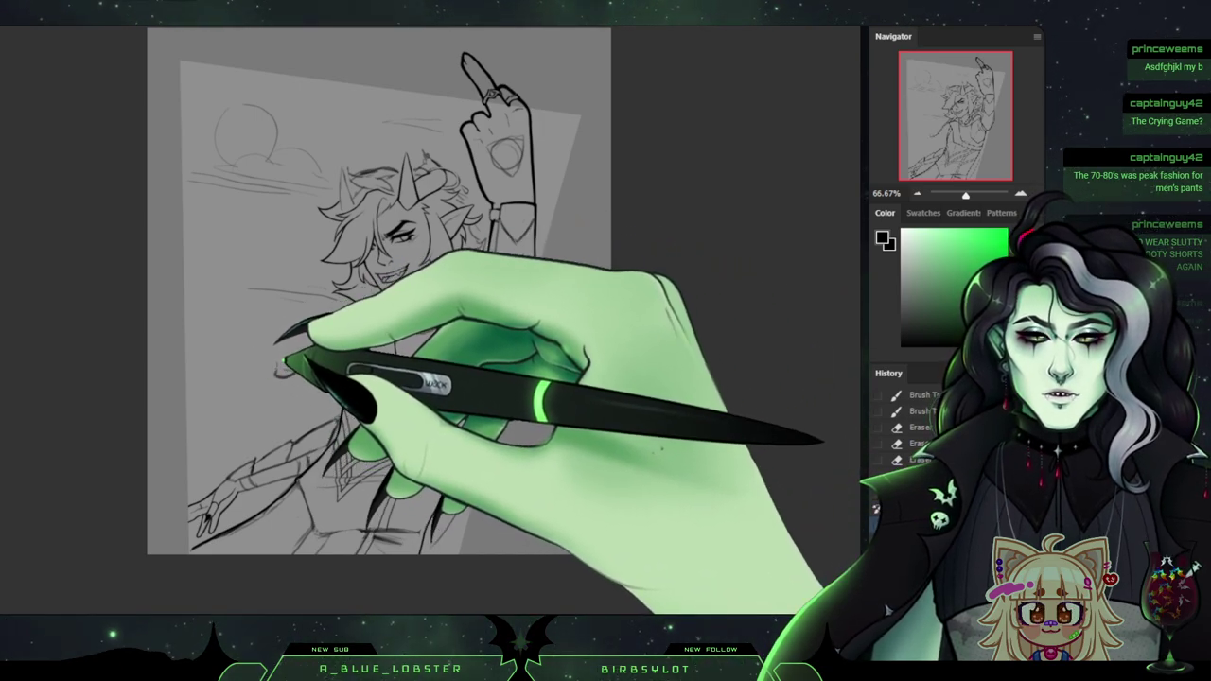
pyautogui.moveTo(211, 423)
pyautogui.mouseDown()
pyautogui.moveTo(199, 414)
pyautogui.moveTo(202, 423)
pyautogui.mouseUp()
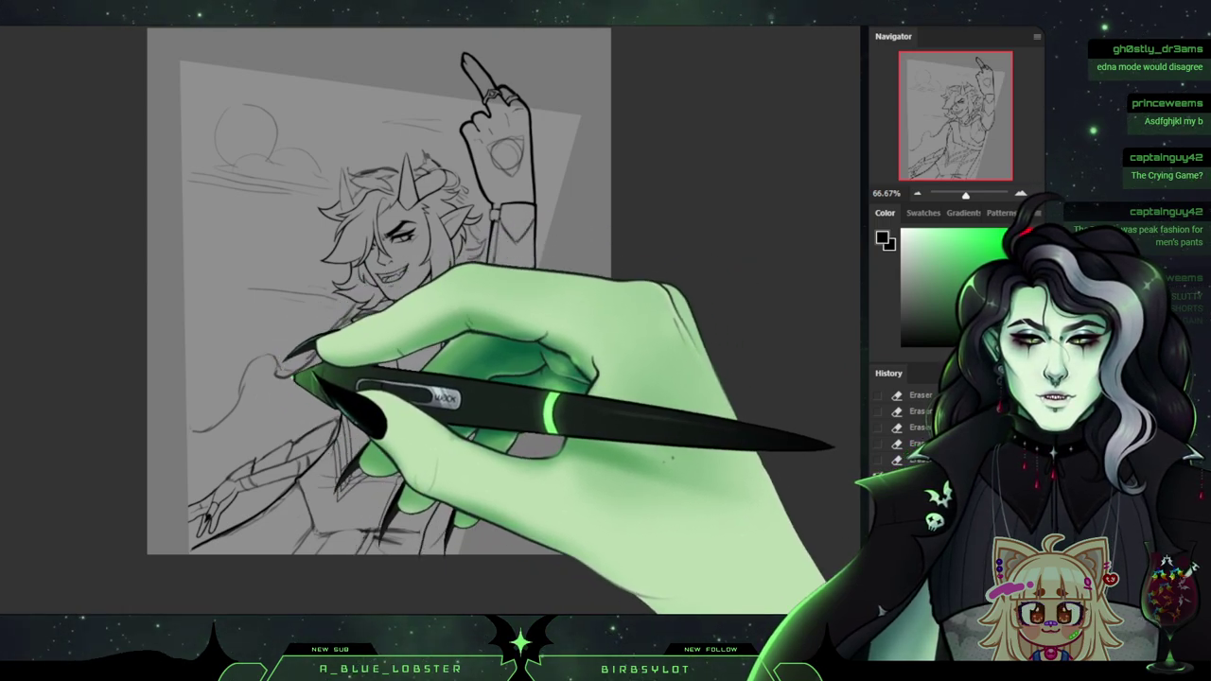
pyautogui.moveTo(296, 378); pyautogui.dragTo(322, 426)
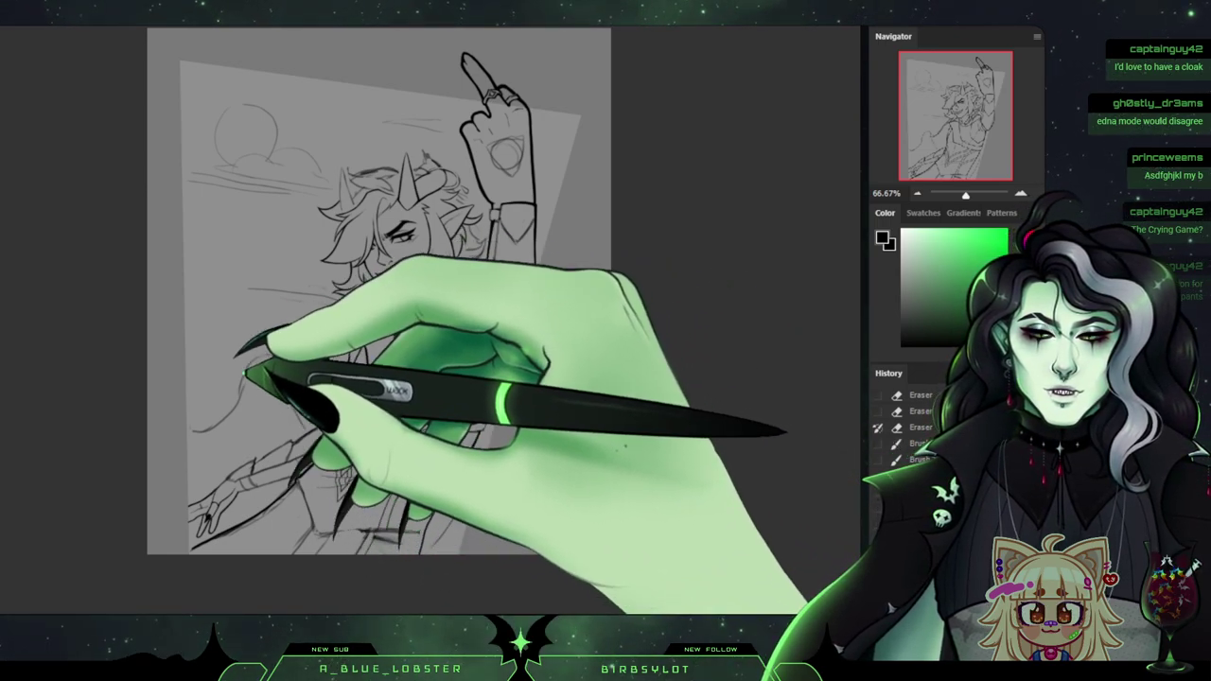
# Rework the cloak's wavy outer edge above the lowered hand and define its peak and inner fold.
pyautogui.moveTo(208, 432); pyautogui.dragTo(195, 434)
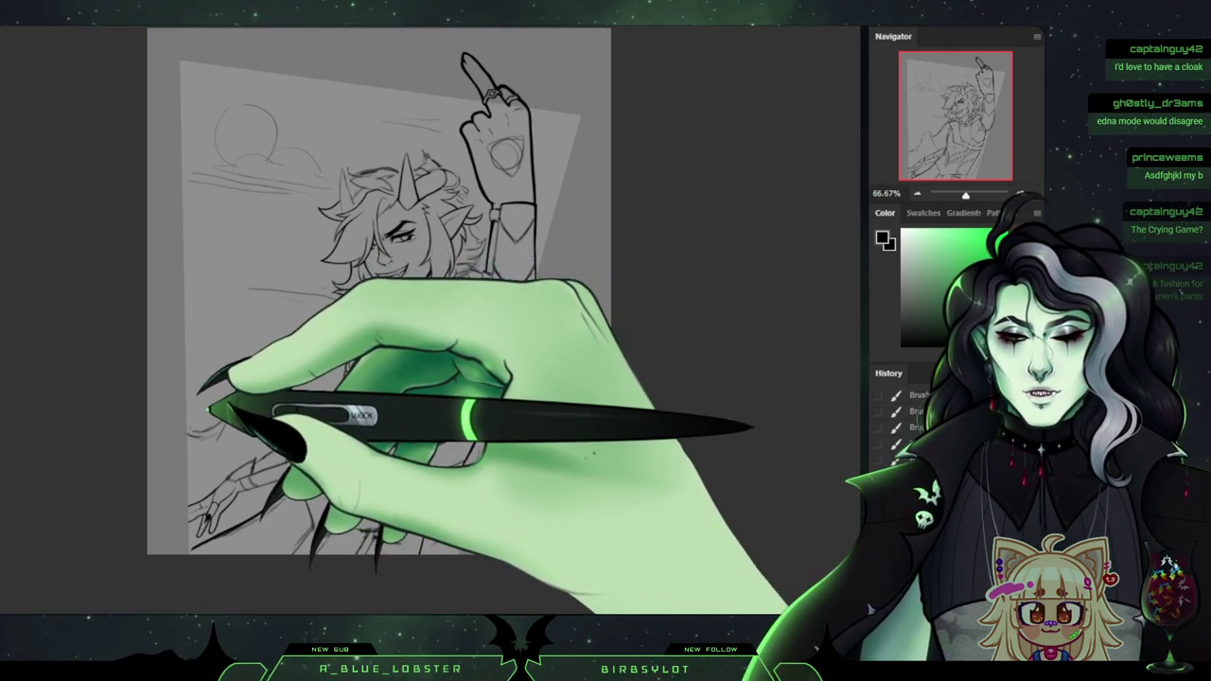
pyautogui.moveTo(190, 422); pyautogui.dragTo(255, 386)
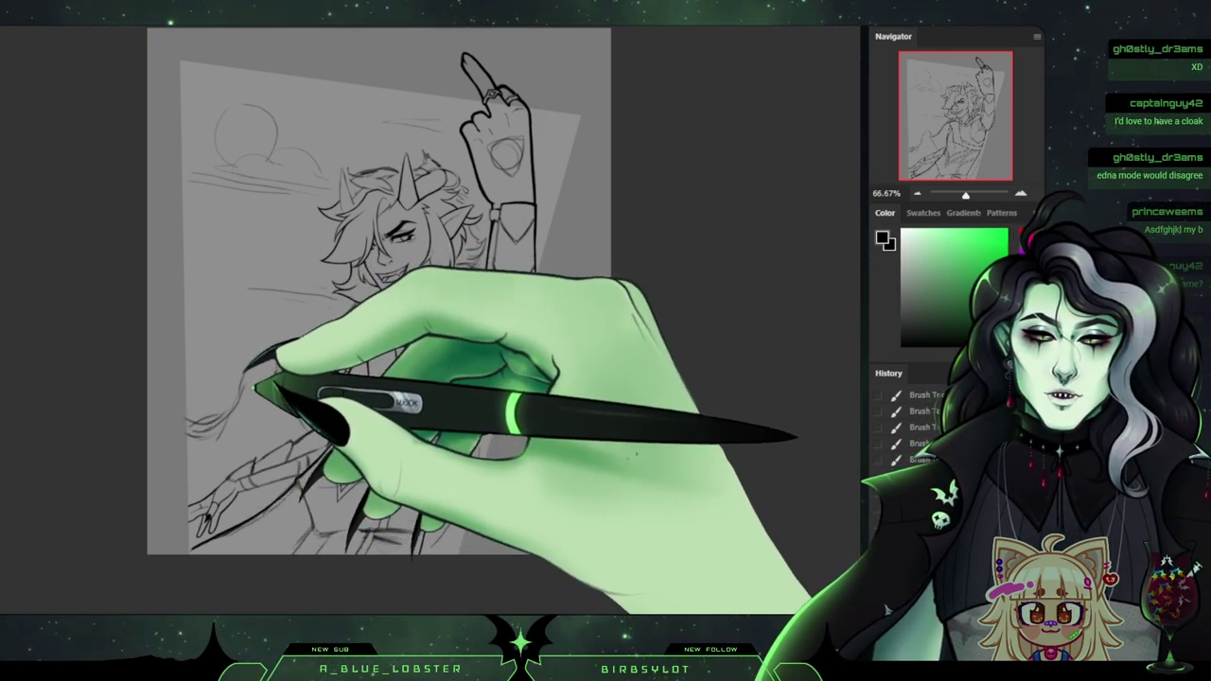
pyautogui.hotkey('ctrl', 'z')
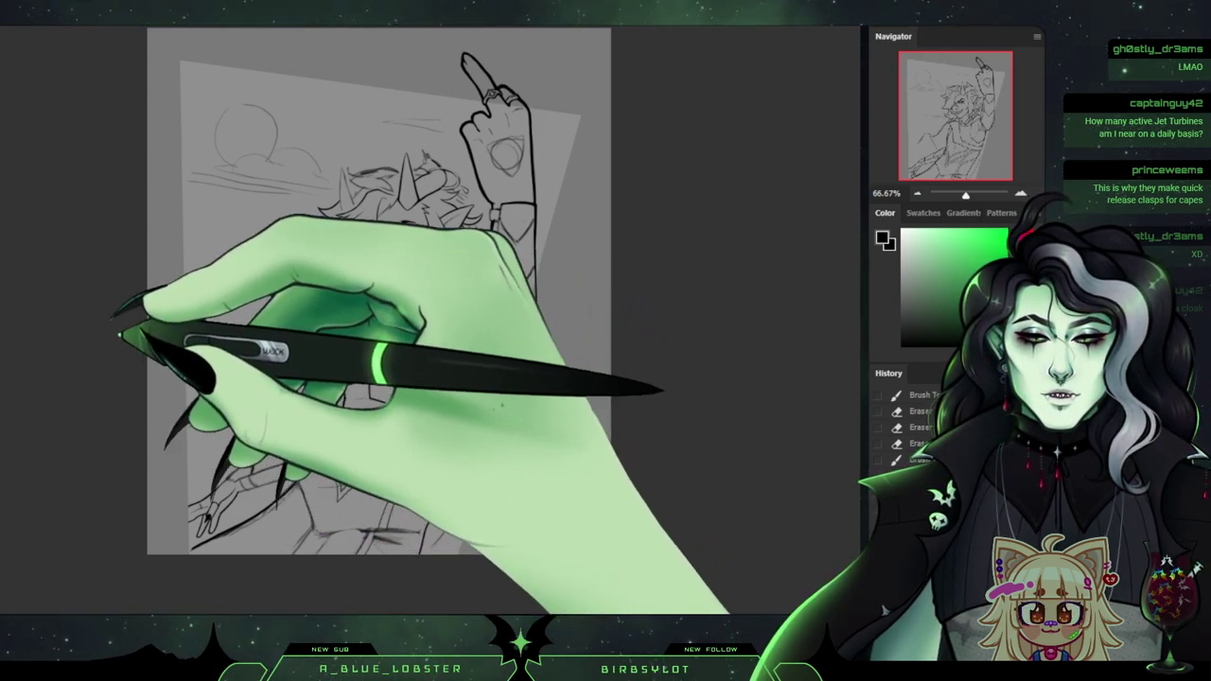
pyautogui.moveTo(239, 428)
pyautogui.mouseDown()
pyautogui.moveTo(196, 421)
pyautogui.moveTo(223, 405)
pyautogui.moveTo(196, 421)
pyautogui.moveTo(263, 357)
pyautogui.mouseUp()
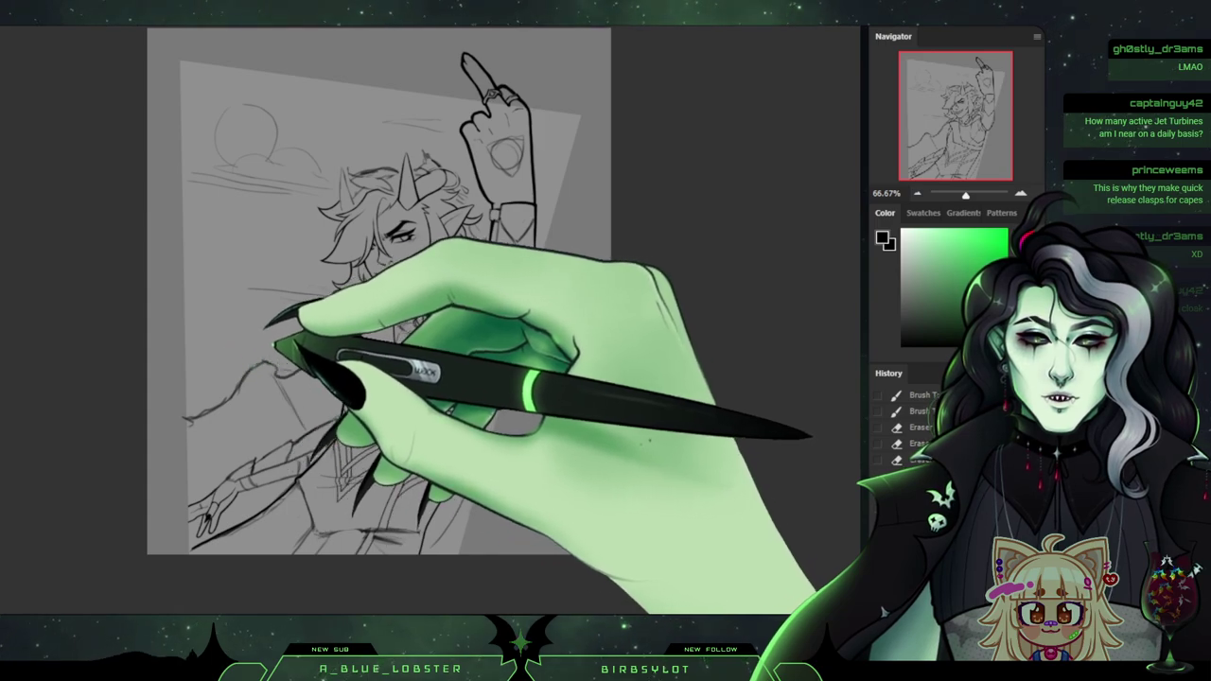
pyautogui.moveTo(275, 346)
pyautogui.mouseDown()
pyautogui.moveTo(241, 345)
pyautogui.moveTo(199, 399)
pyautogui.moveTo(200, 434)
pyautogui.moveTo(226, 436)
pyautogui.mouseUp()
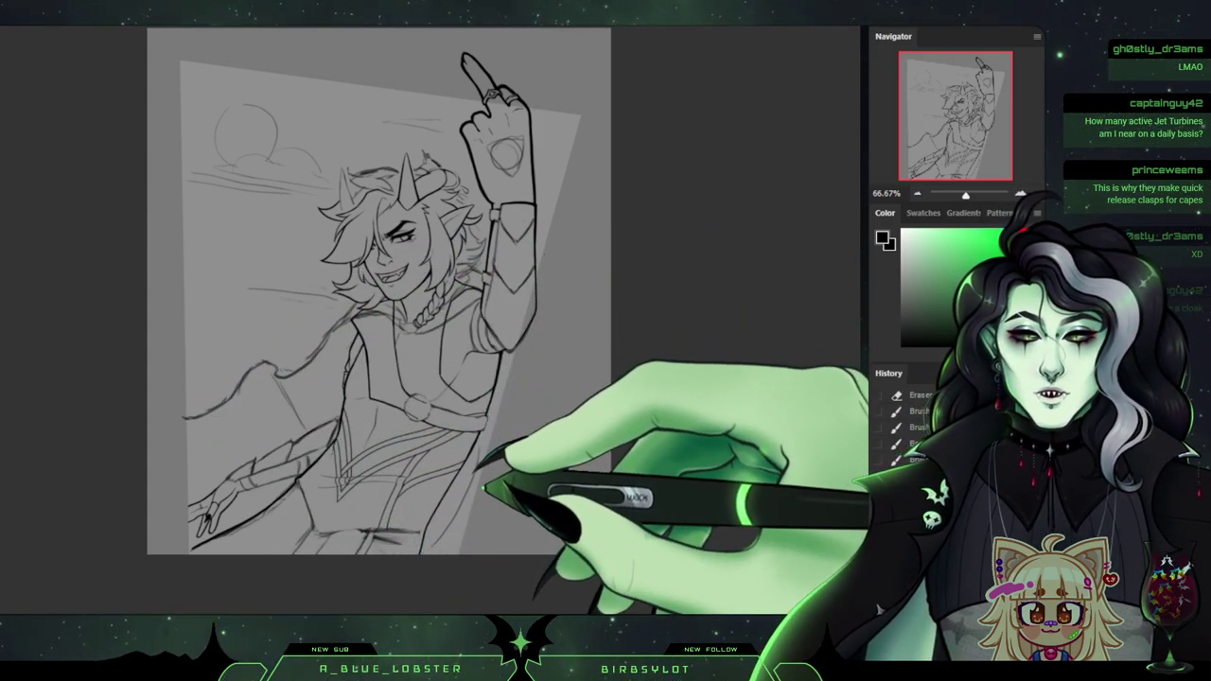
# Sketch the cloak's hanging edge behind the hip on the raised-arm side and check the drawing mirrored.
pyautogui.moveTo(488, 457); pyautogui.dragTo(483, 489)
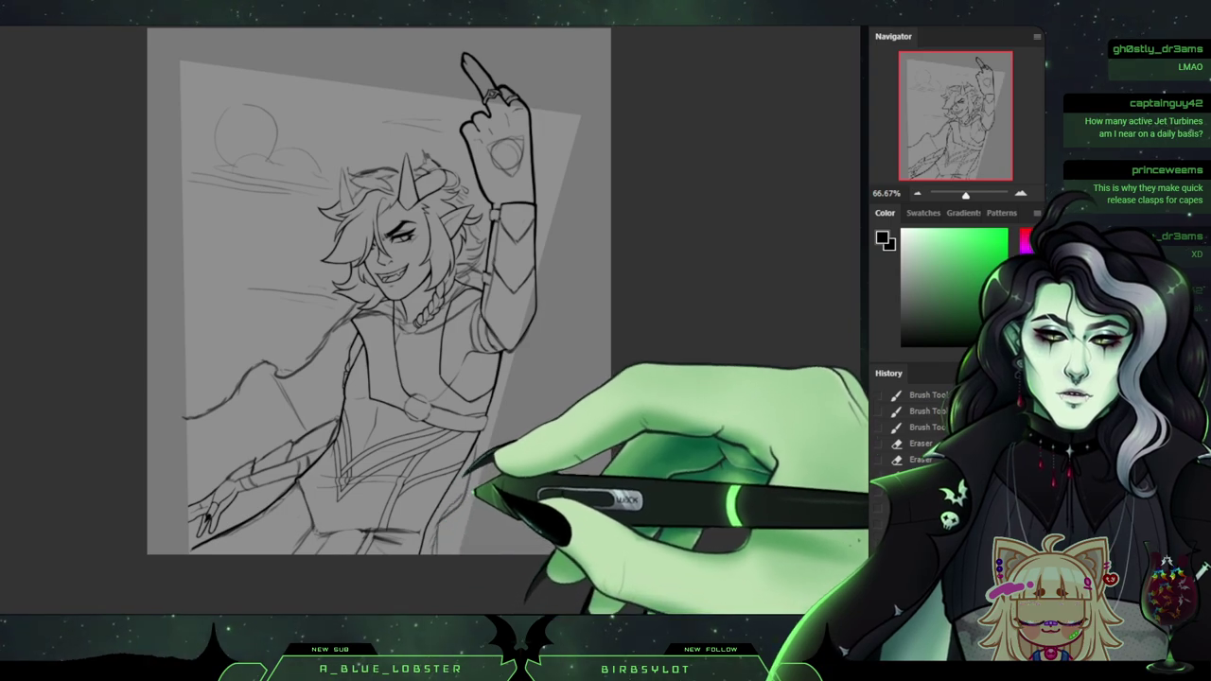
pyautogui.moveTo(476, 492)
pyautogui.mouseDown()
pyautogui.moveTo(489, 437)
pyautogui.moveTo(456, 558)
pyautogui.mouseUp()
pyautogui.moveTo(461, 514)
pyautogui.mouseDown()
pyautogui.moveTo(434, 552)
pyautogui.moveTo(463, 508)
pyautogui.moveTo(419, 515)
pyautogui.moveTo(440, 531)
pyautogui.moveTo(457, 515)
pyautogui.moveTo(393, 548)
pyautogui.moveTo(418, 546)
pyautogui.moveTo(472, 491)
pyautogui.moveTo(346, 458)
pyautogui.moveTo(442, 552)
pyautogui.mouseUp()
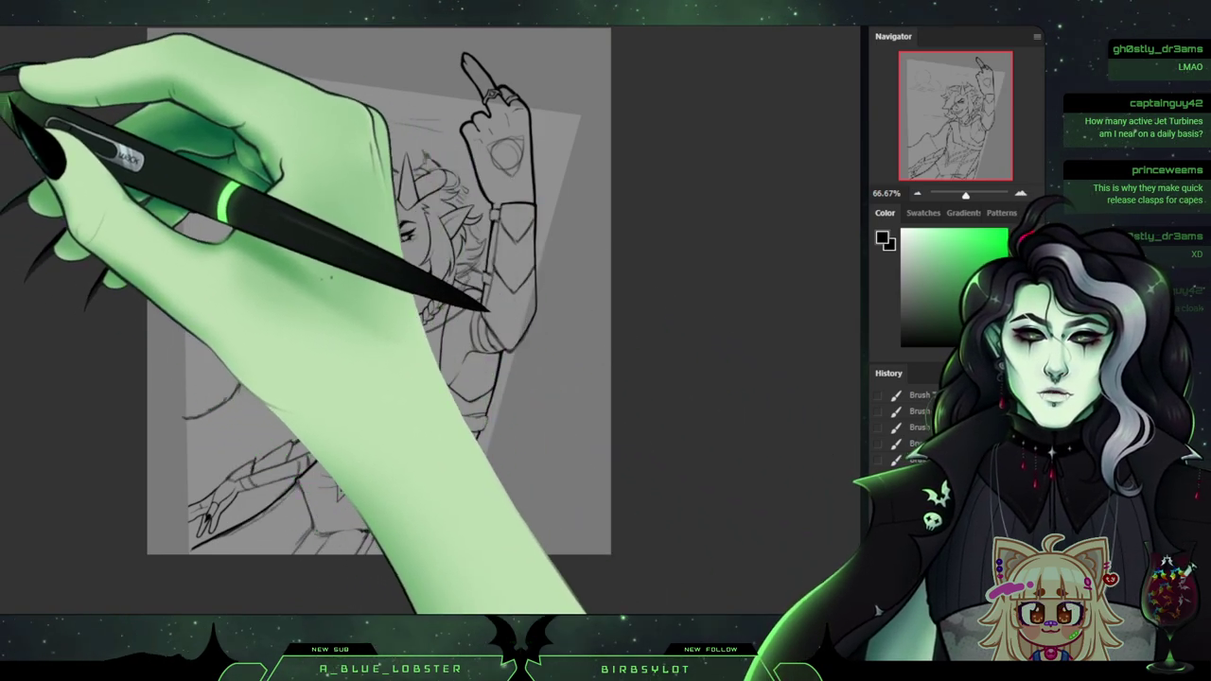
pyautogui.hotkey('ctrl', 'shift', 'h')
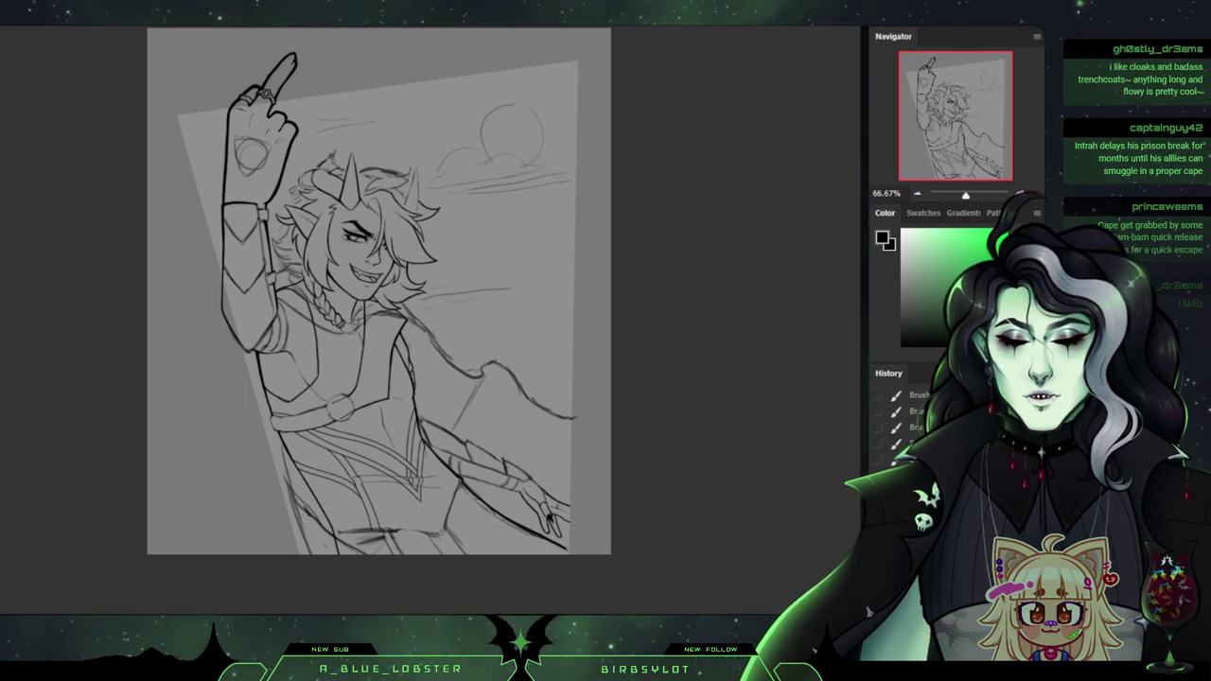
pyautogui.hotkey('ctrl', 'shift', 'h')
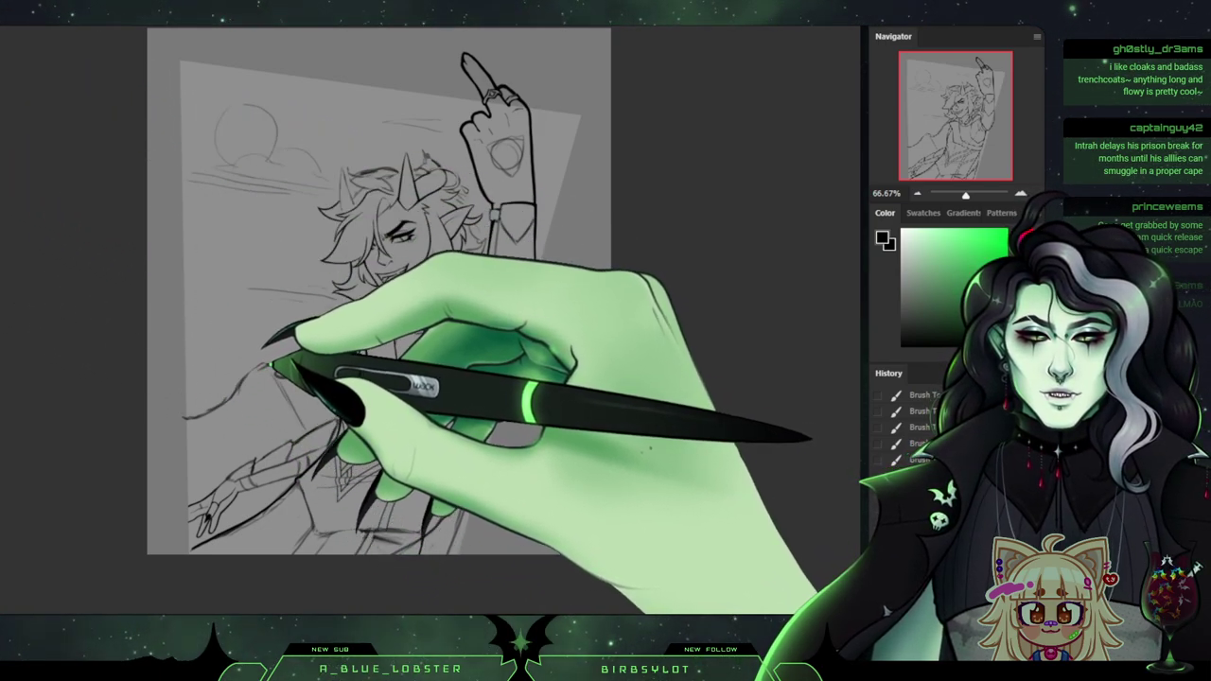
# Refine the cloak's peak, its folds at the raised-arm shoulder and its trailing edge beside the hip.
pyautogui.moveTo(282, 371); pyautogui.dragTo(291, 373)
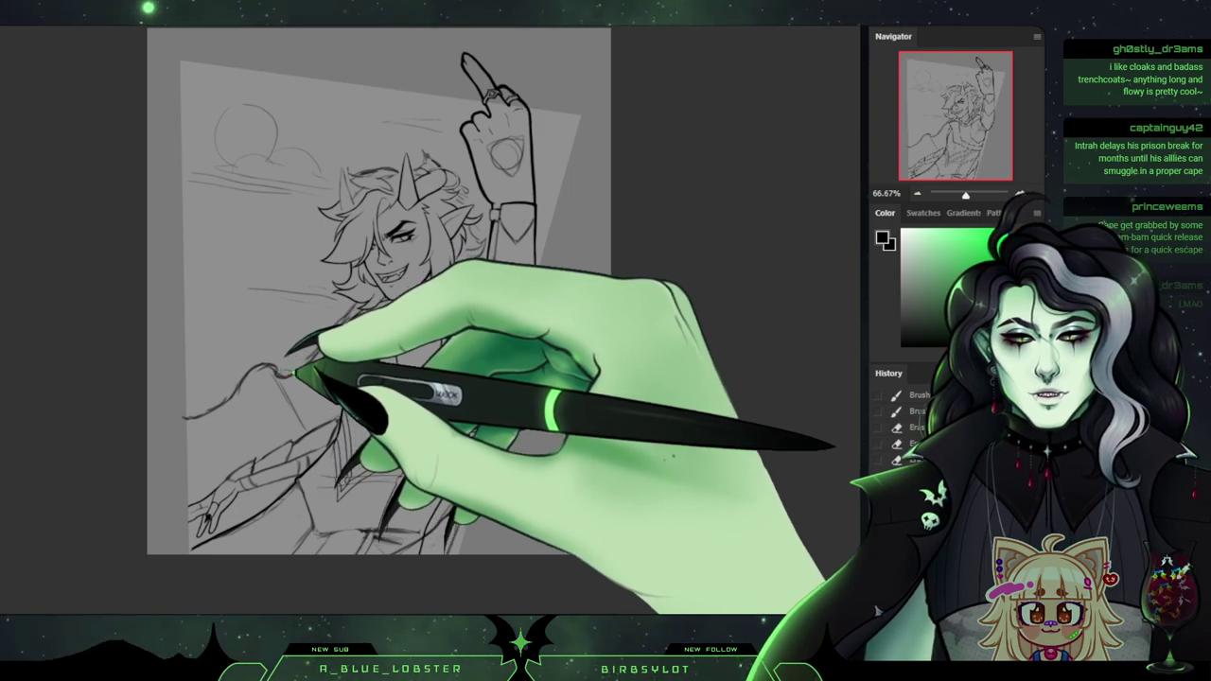
pyautogui.moveTo(470, 301); pyautogui.dragTo(497, 298)
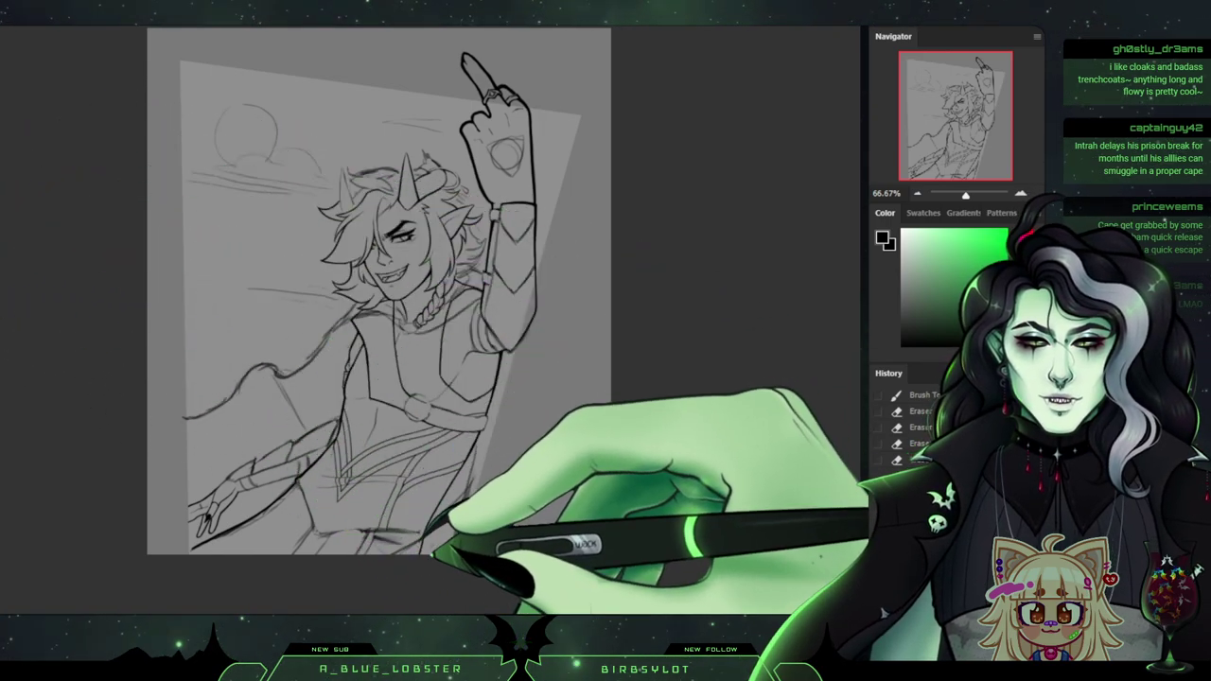
pyautogui.moveTo(293, 352); pyautogui.dragTo(281, 362)
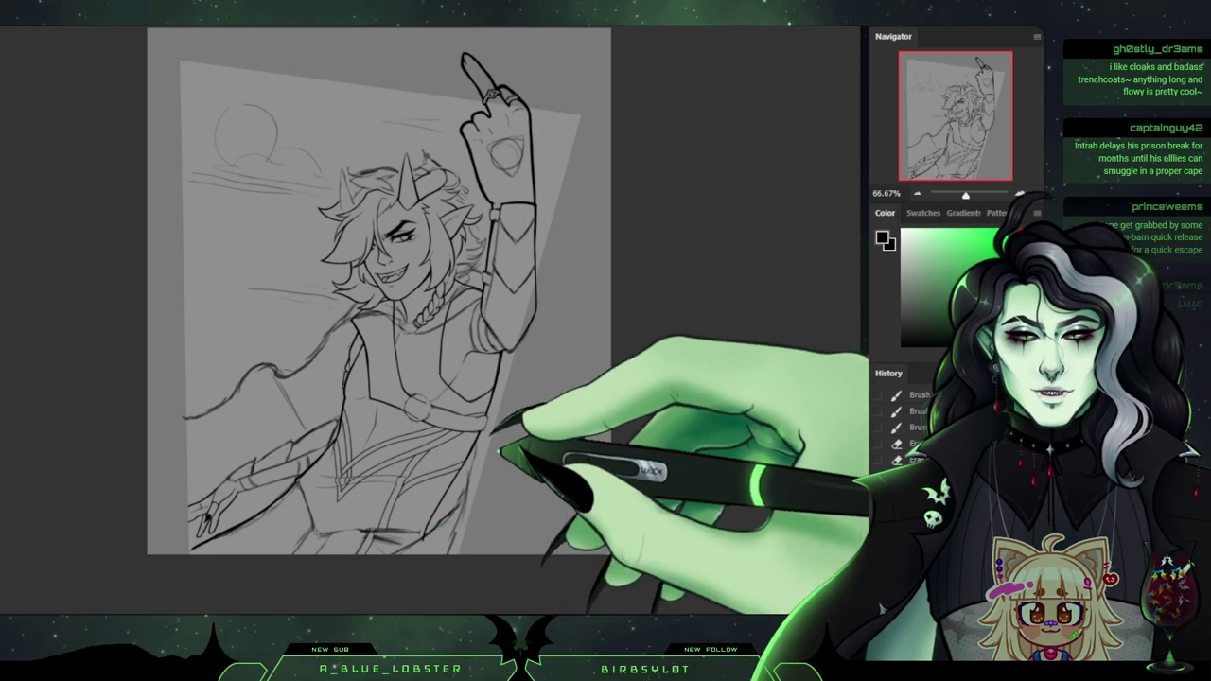
pyautogui.moveTo(476, 526); pyautogui.dragTo(390, 487)
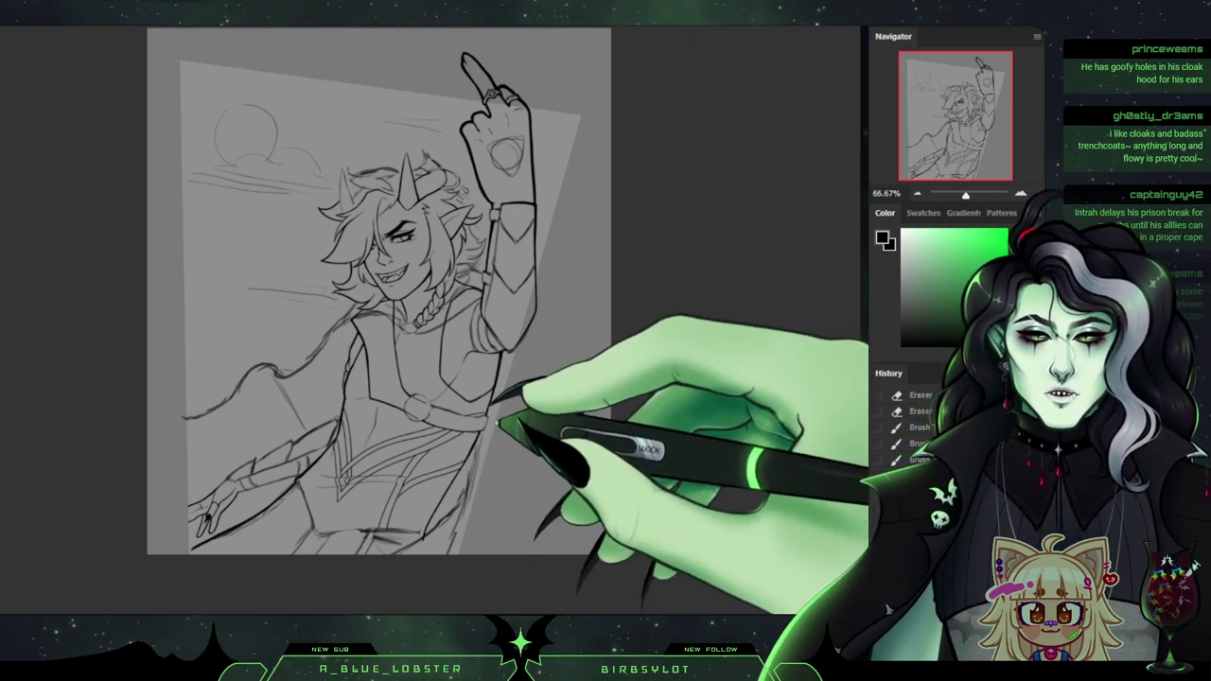
# Clean up the cloak's edge beside the hip and rework its line at the lowered-arm shoulder, comparing with the layer hidden.
pyautogui.press('e')
pyautogui.moveTo(496, 424); pyautogui.dragTo(485, 457)
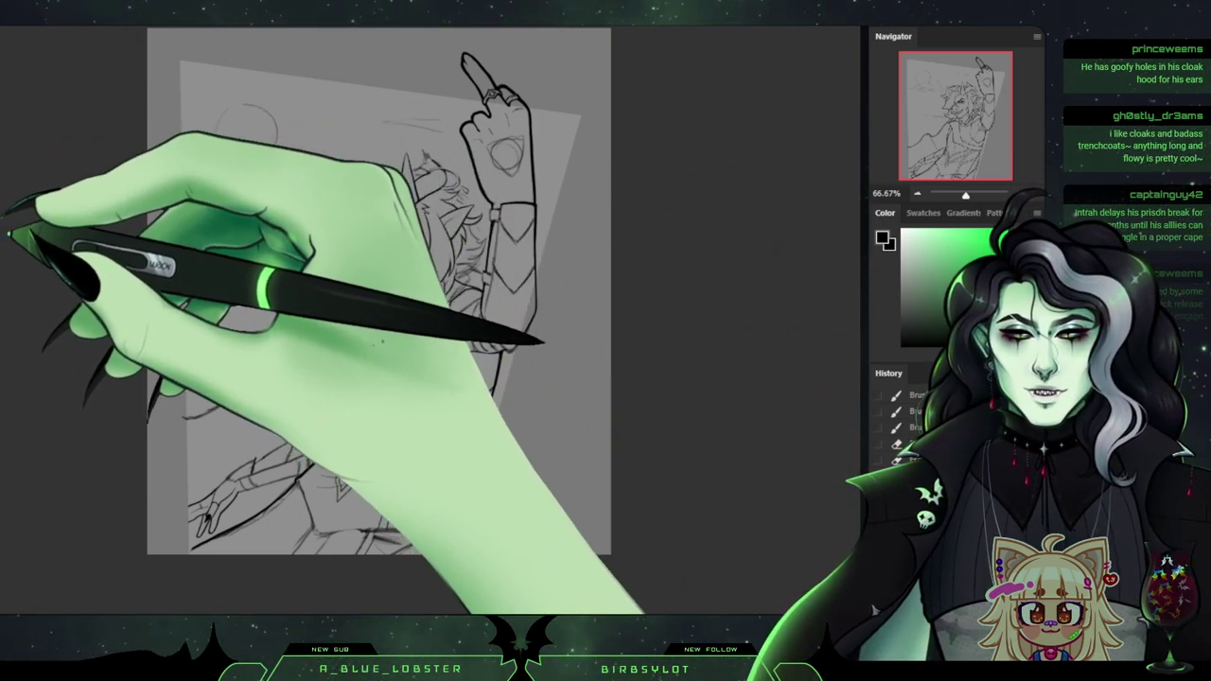
pyautogui.moveTo(308, 371); pyautogui.dragTo(301, 362)
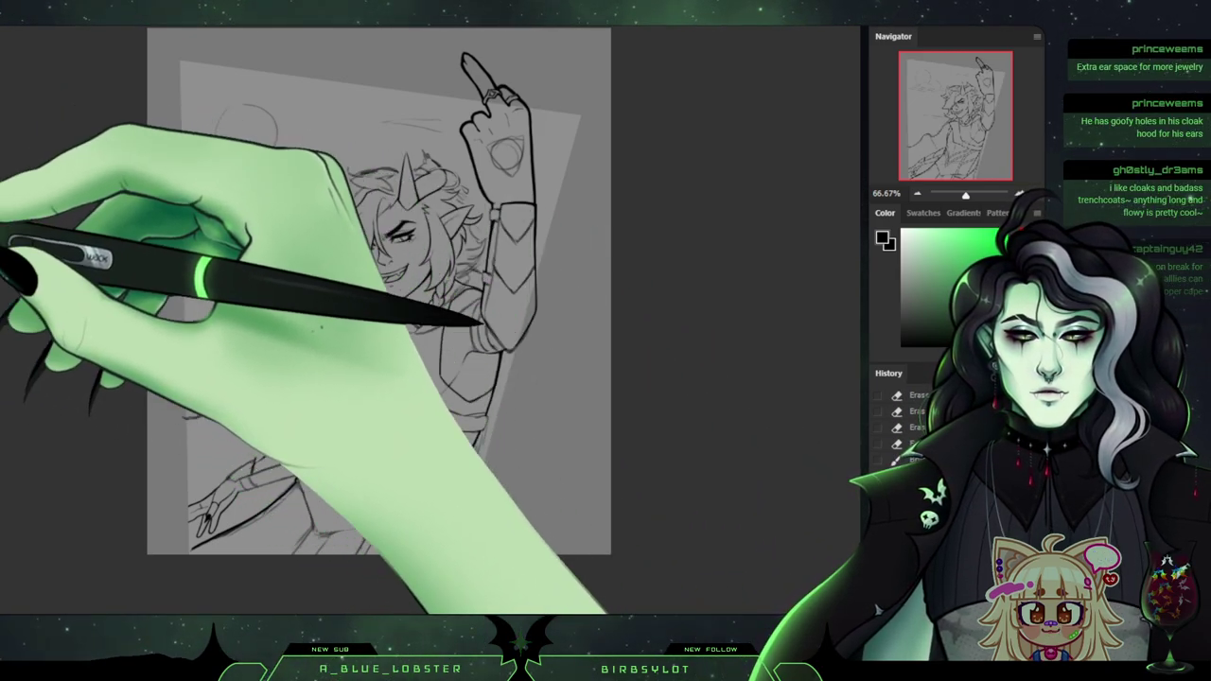
pyautogui.moveTo(305, 354); pyautogui.dragTo(305, 383)
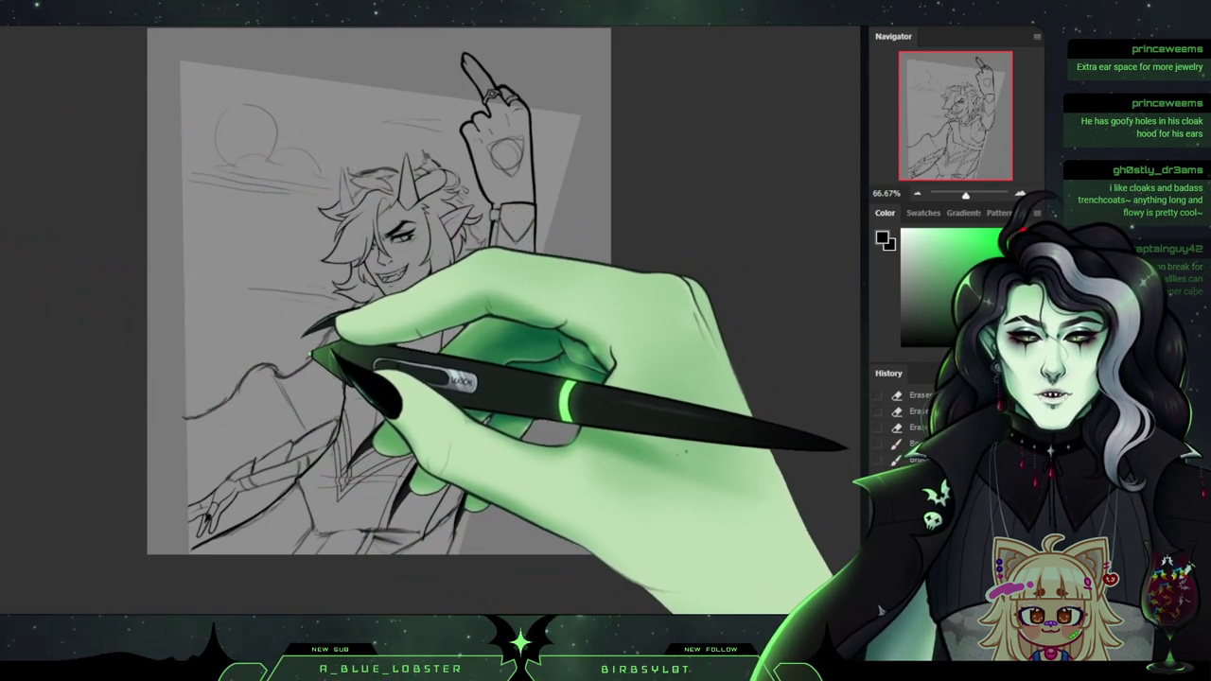
pyautogui.moveTo(347, 320)
pyautogui.mouseDown()
pyautogui.moveTo(232, 388)
pyautogui.moveTo(245, 370)
pyautogui.moveTo(287, 363)
pyautogui.mouseUp()
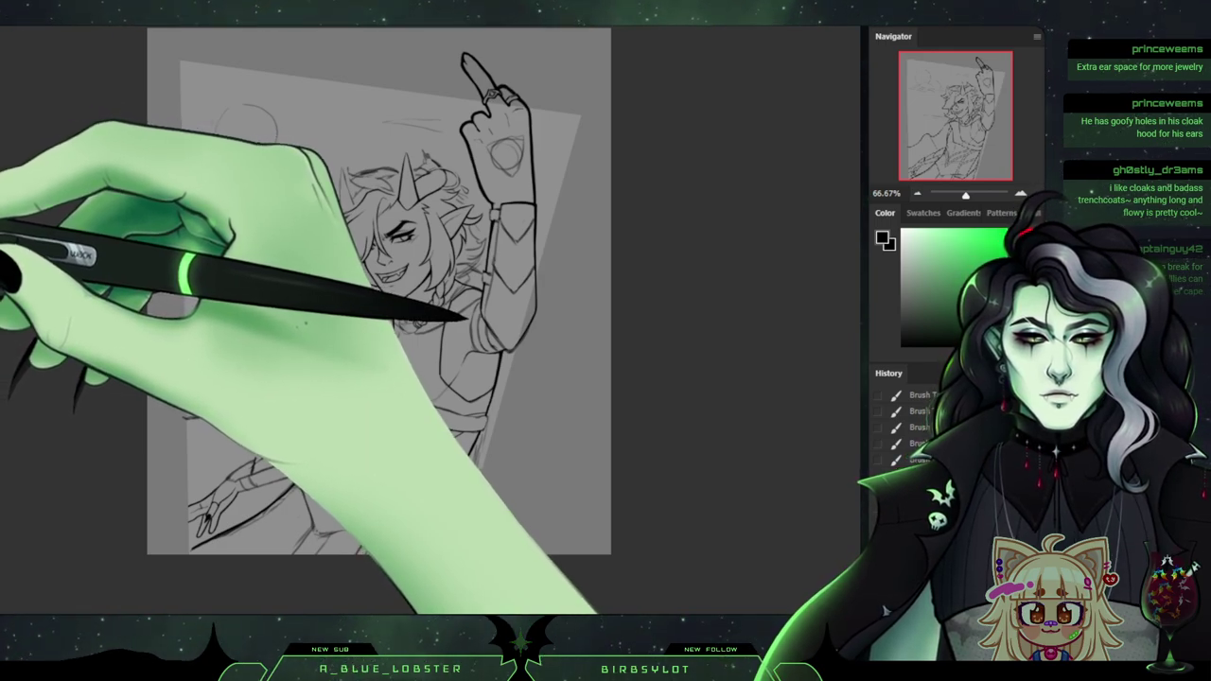
pyautogui.press('e')
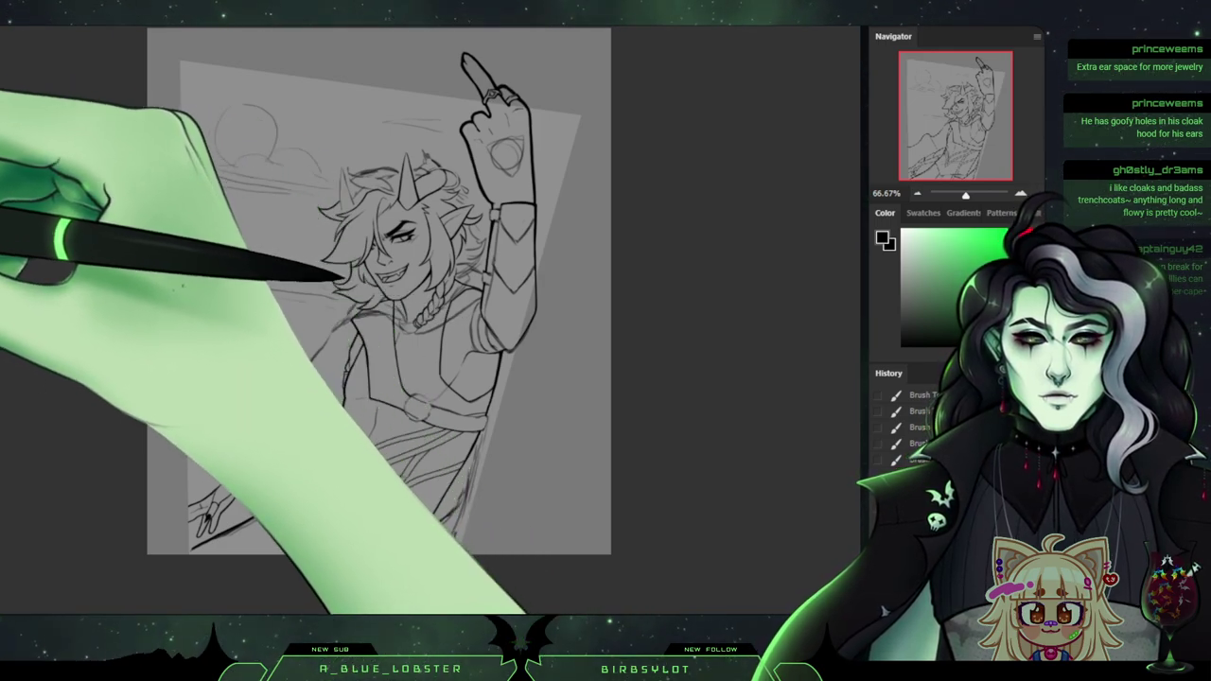
pyautogui.moveTo(341, 279); pyautogui.dragTo(348, 279)
pyautogui.hotkey('ctrl', ',')
pyautogui.hotkey('ctrl', ',')
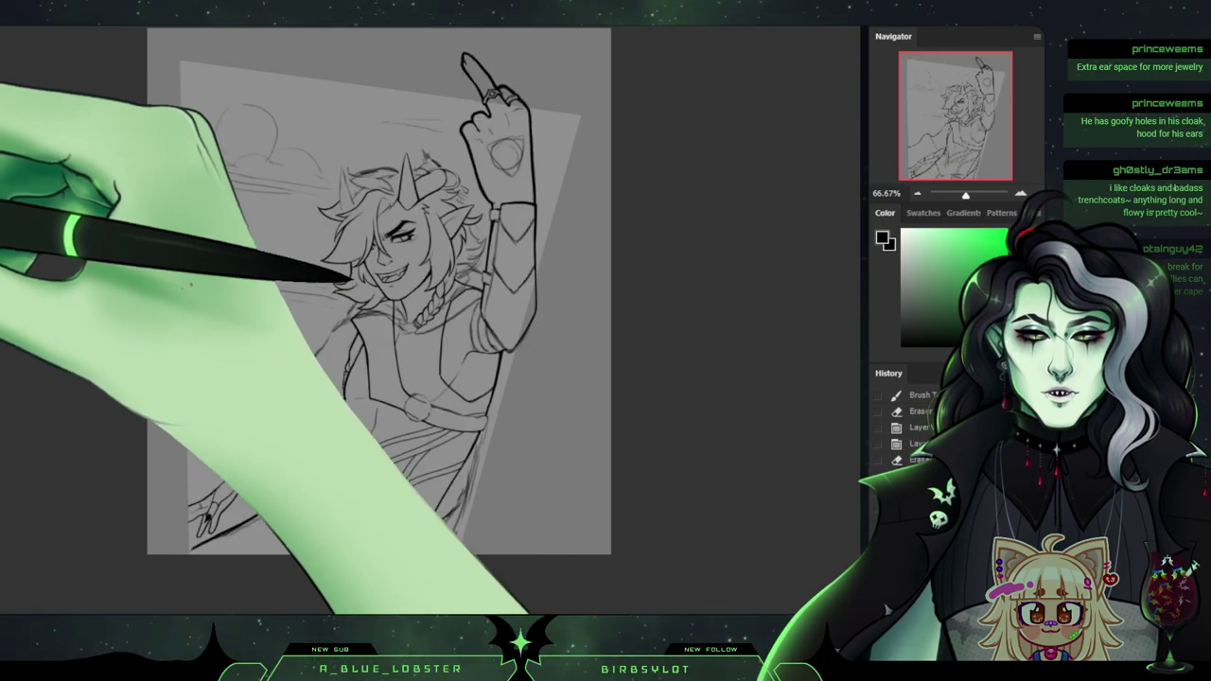
# Erase stray sketch lines around the collar, the braid and the raised-arm shoulder, toggling the layer's visibility to compare.
pyautogui.scroll(1, 419, 319)
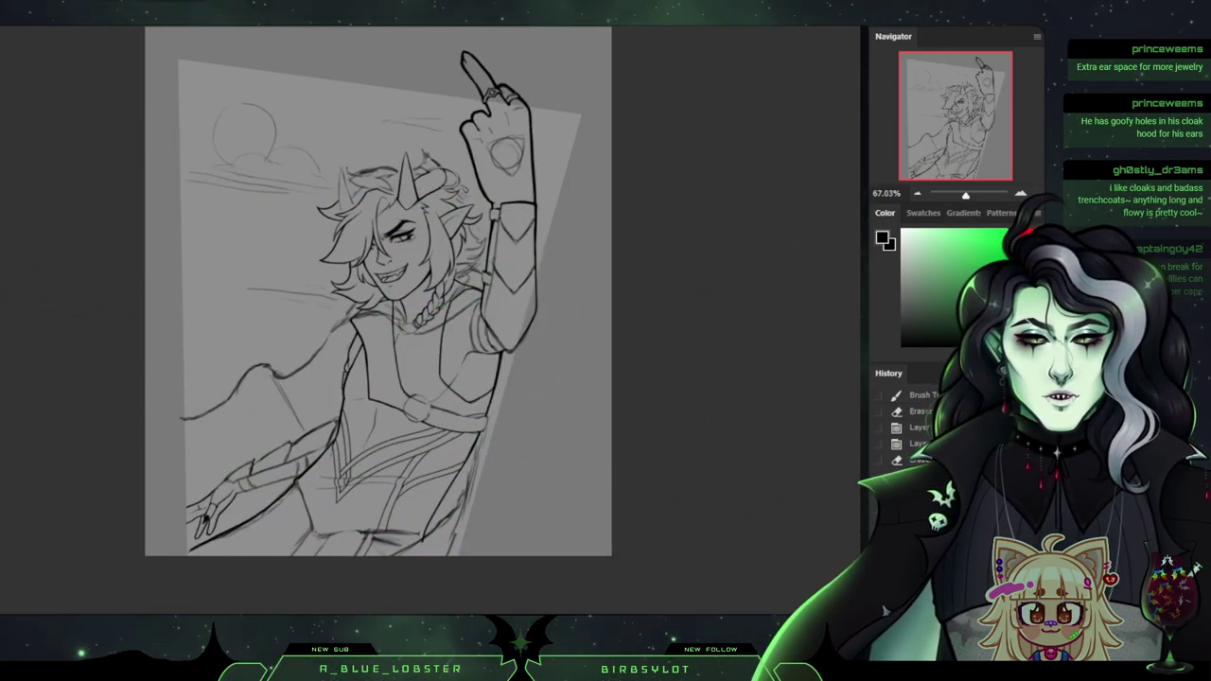
pyautogui.scroll(10, 430, 320)
pyautogui.scroll(-3, 431, 320)
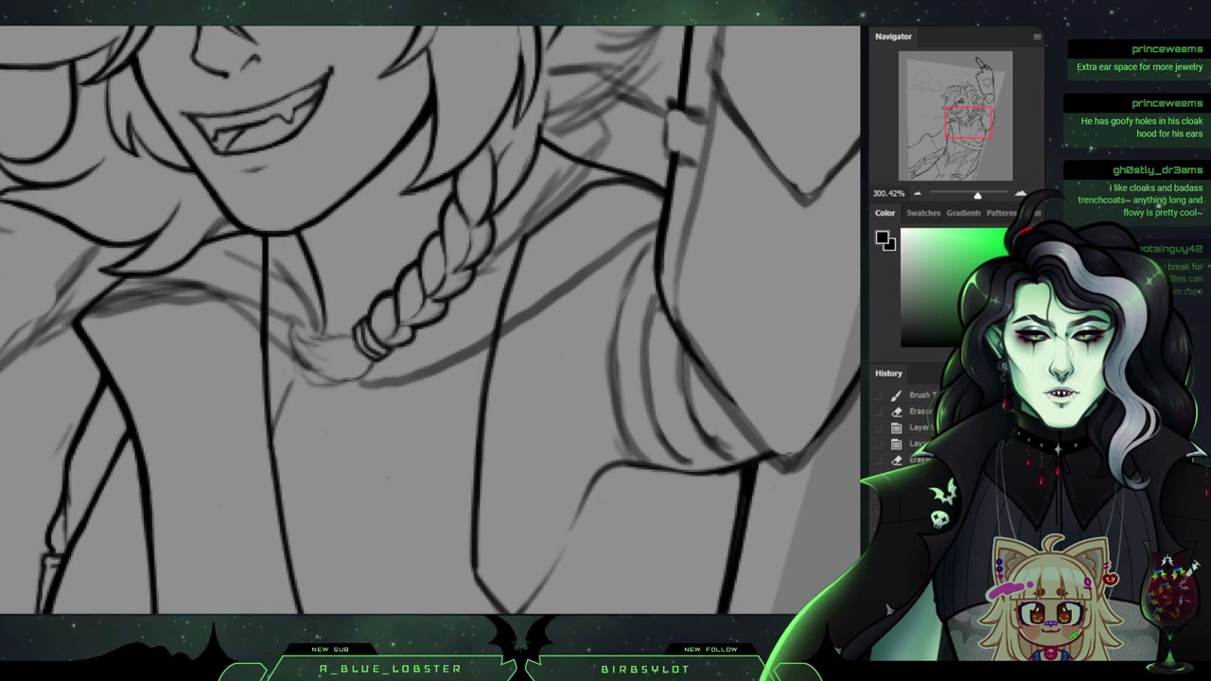
pyautogui.scroll(-4, 429, 298)
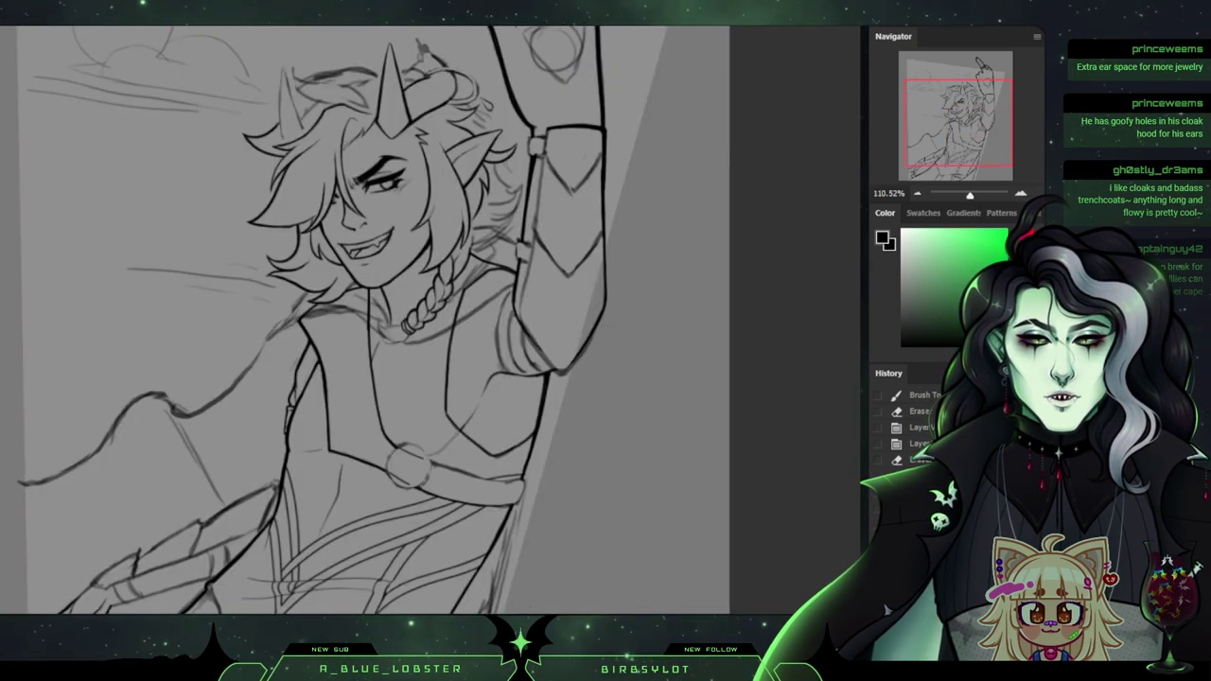
pyautogui.scroll(2, 416, 303)
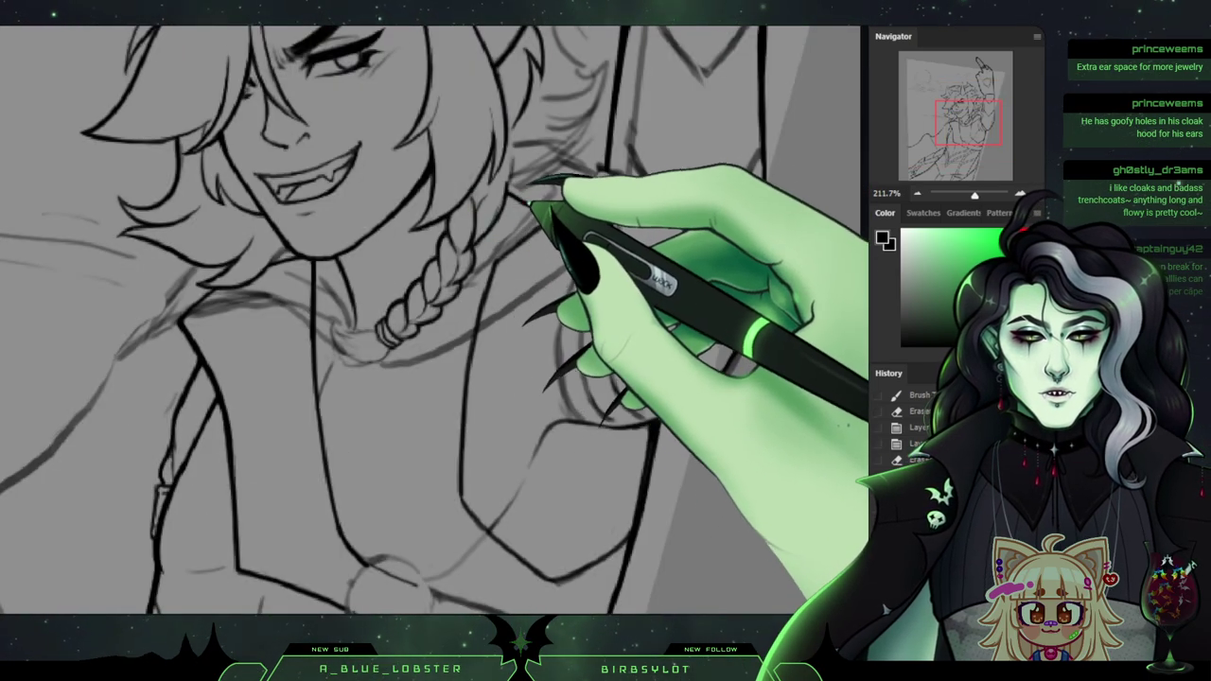
pyautogui.moveTo(544, 192)
pyautogui.mouseDown()
pyautogui.moveTo(513, 195)
pyautogui.moveTo(514, 228)
pyautogui.mouseUp()
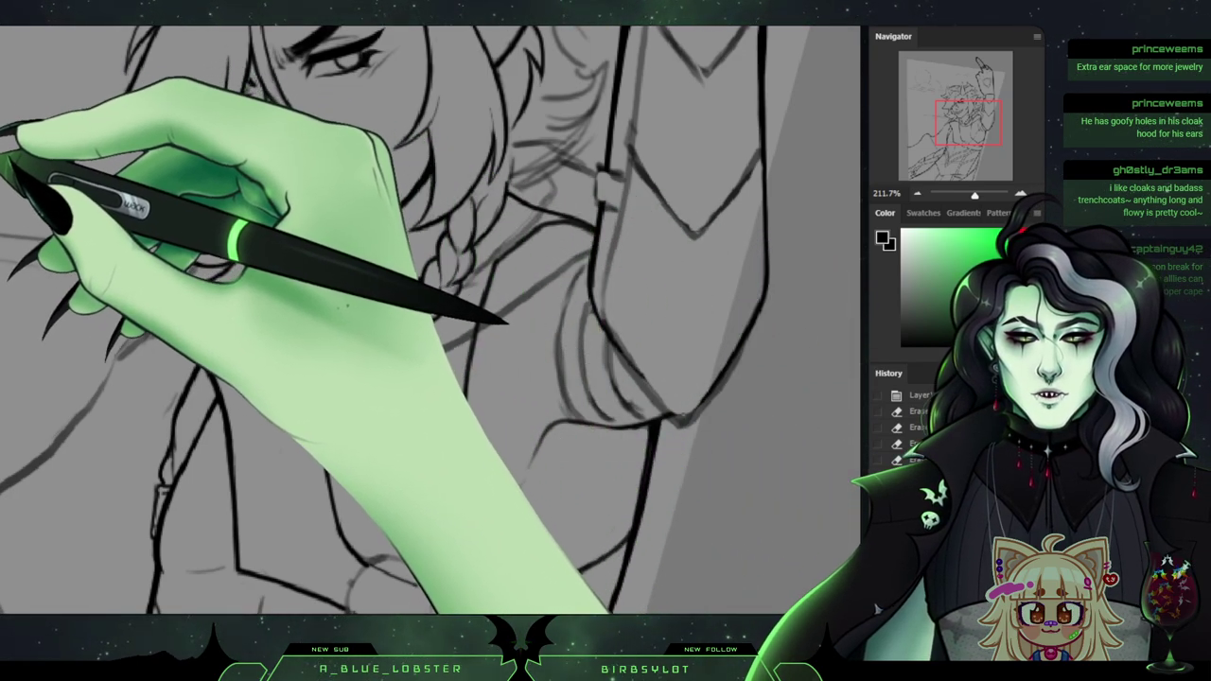
pyautogui.moveTo(436, 317)
pyautogui.mouseDown()
pyautogui.moveTo(418, 349)
pyautogui.moveTo(388, 362)
pyautogui.mouseUp()
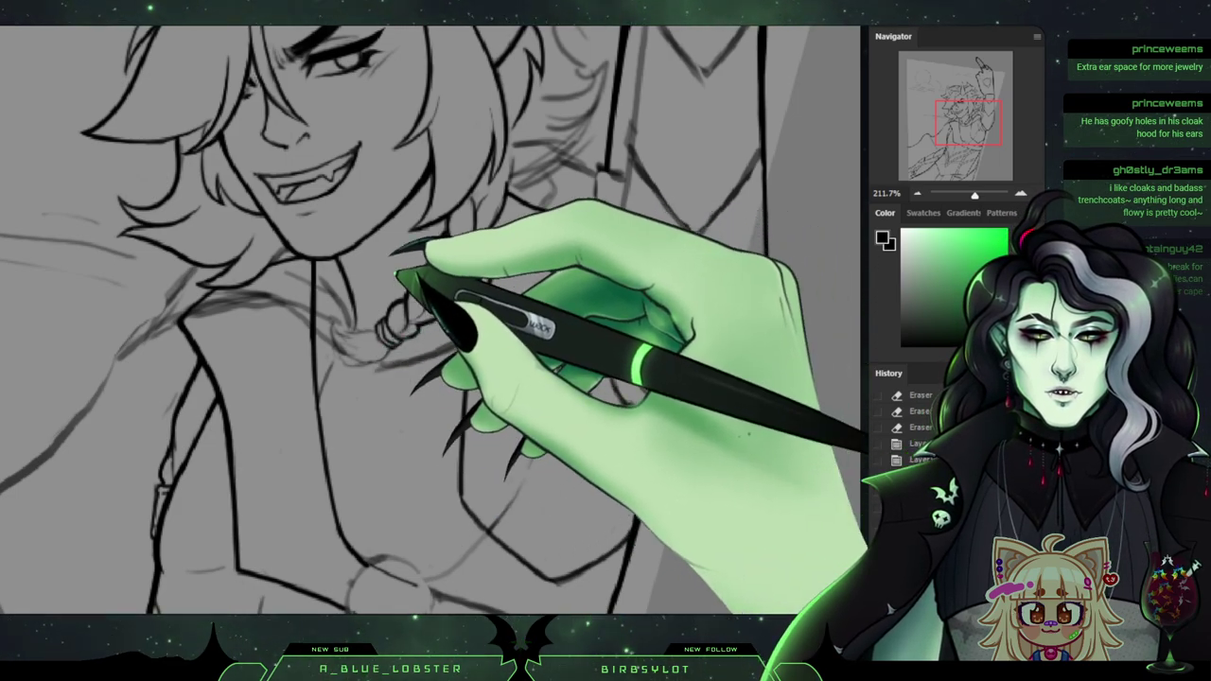
pyautogui.click(19, 237)
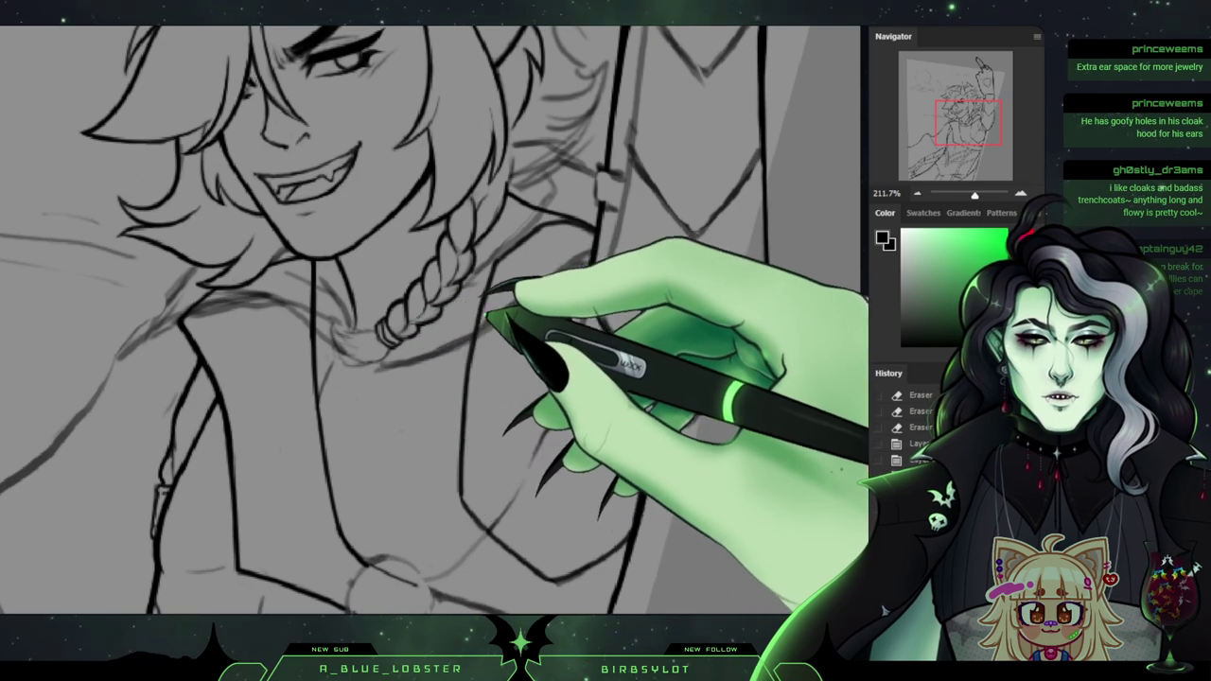
pyautogui.hotkey('ctrl', ',')
pyautogui.hotkey('ctrl', ',')
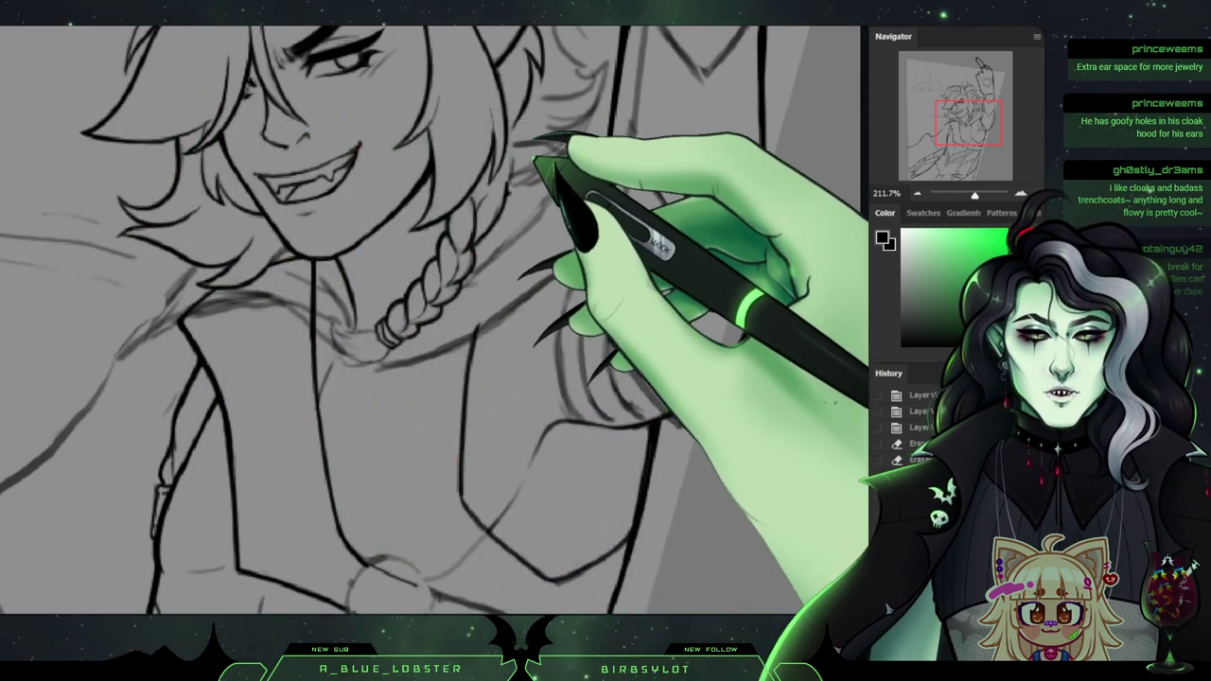
pyautogui.moveTo(530, 148); pyautogui.dragTo(533, 142)
# Refine the cloak's collar below the chin and clean up where it meets the lowered-arm shoulder.
pyautogui.moveTo(967, 123); pyautogui.dragTo(950, 129)
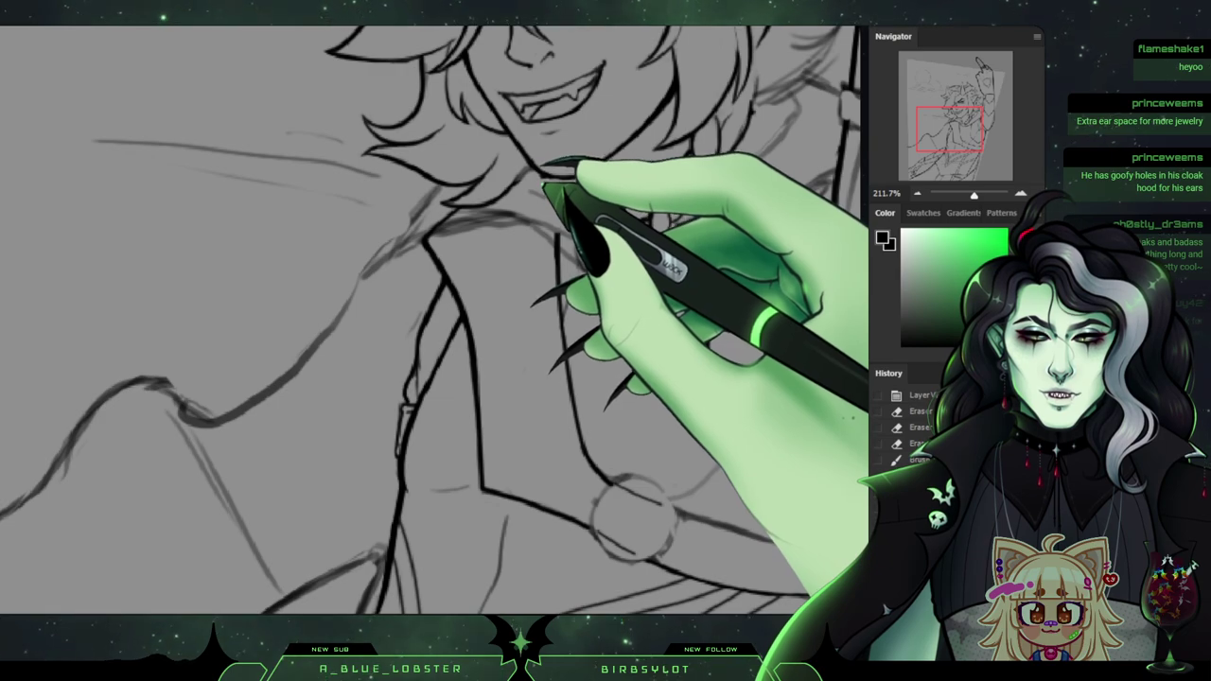
pyautogui.moveTo(554, 183); pyautogui.dragTo(533, 196)
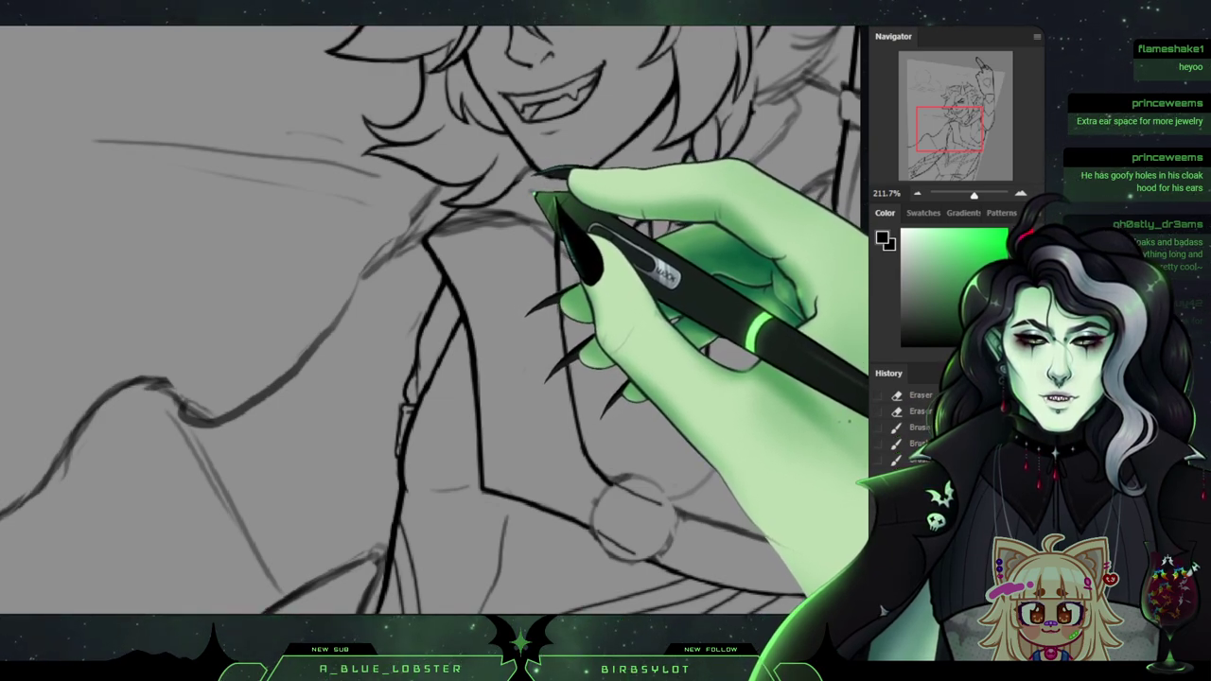
pyautogui.moveTo(449, 214)
pyautogui.mouseDown()
pyautogui.moveTo(460, 219)
pyautogui.moveTo(442, 226)
pyautogui.mouseUp()
pyautogui.moveTo(442, 225); pyautogui.dragTo(433, 228)
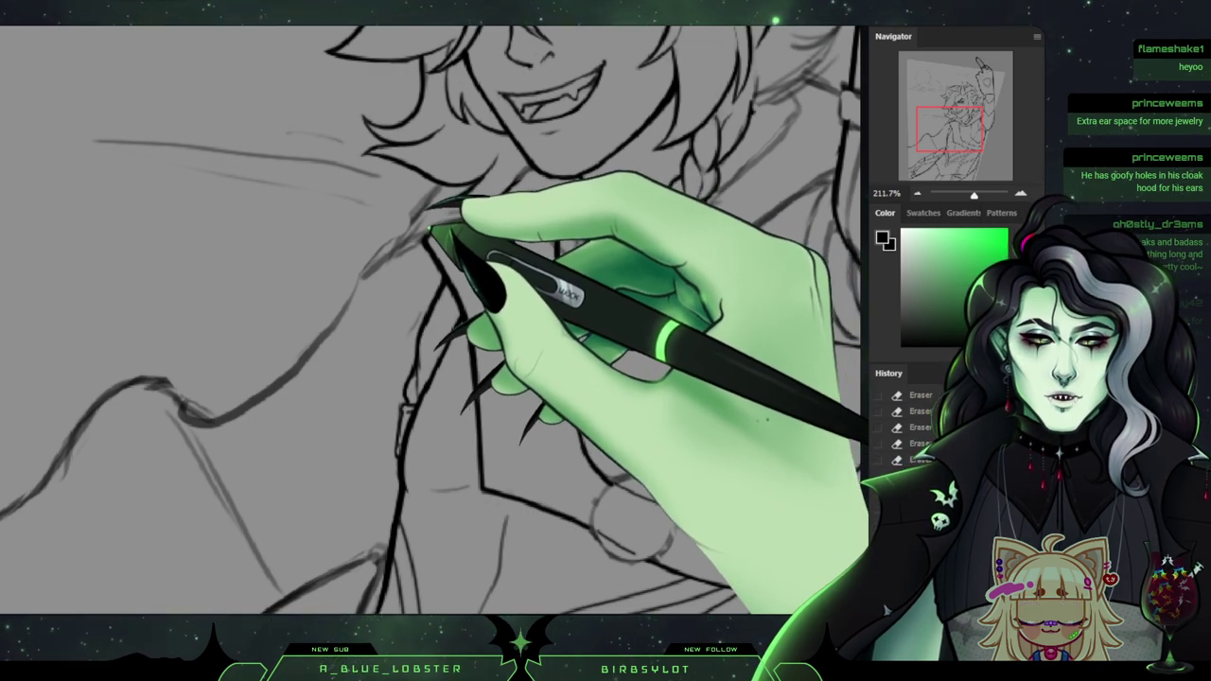
# Sketch the cloak's long outer edge hanging beside the hip on the raised-arm side down to the canvas edge.
pyautogui.hotkey('ctrl', '0')
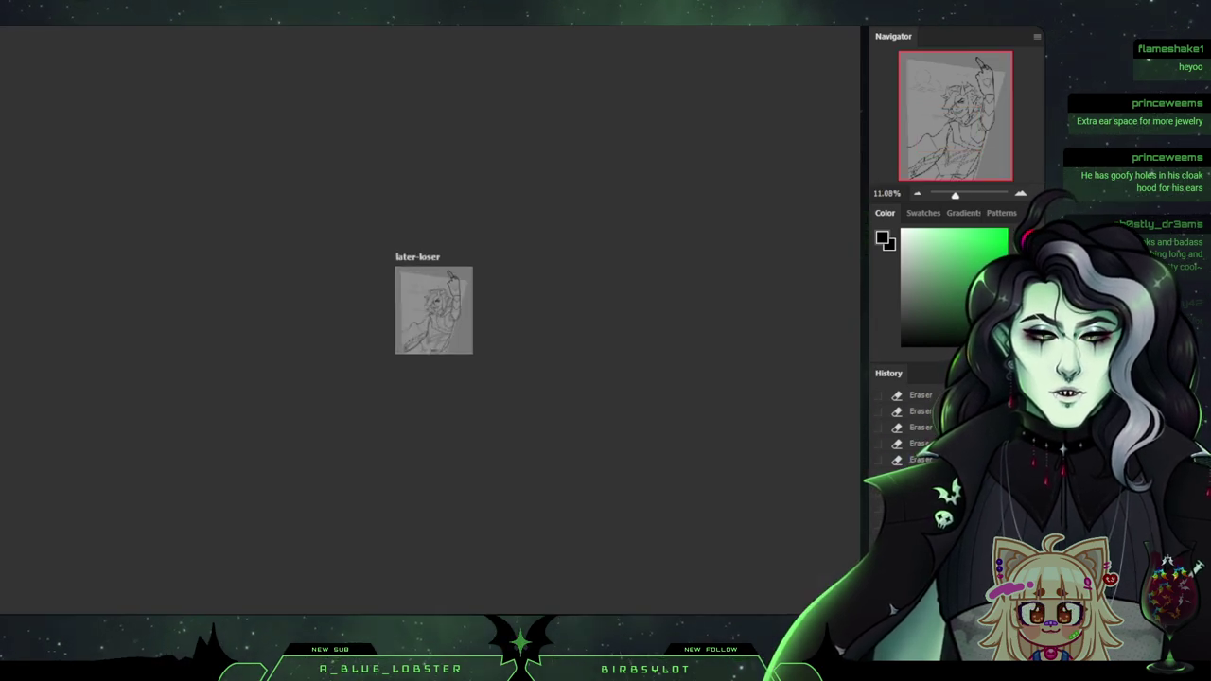
pyautogui.scroll(4, 429, 320)
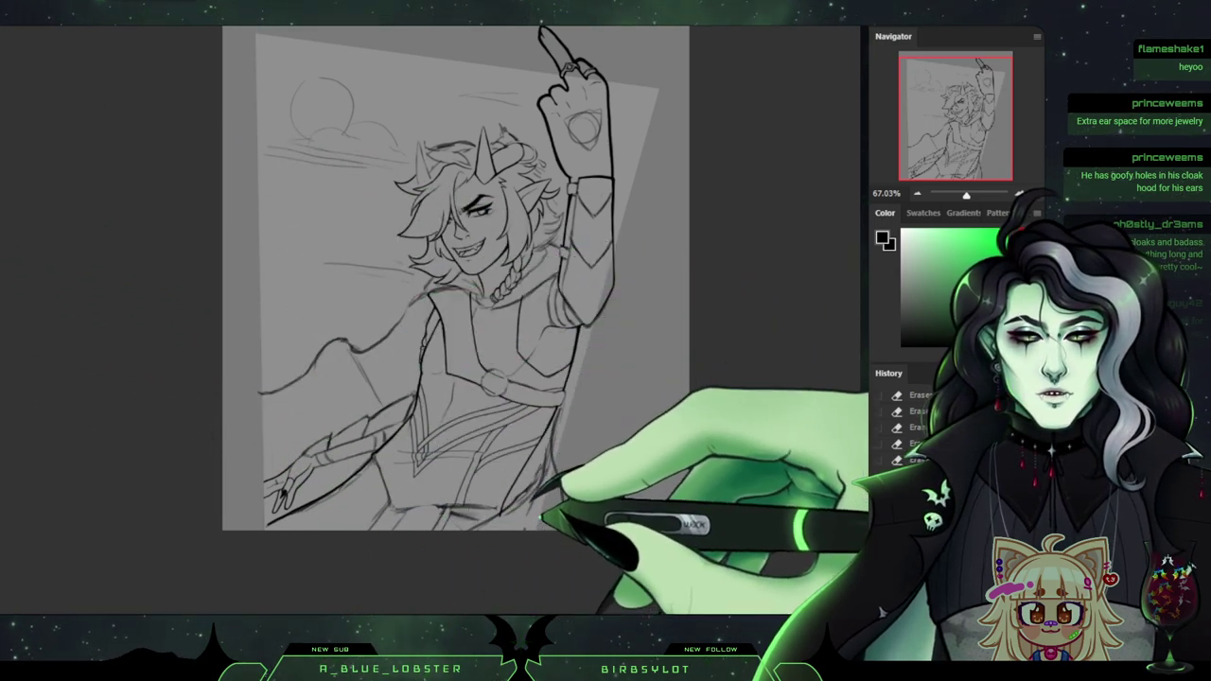
pyautogui.moveTo(544, 456); pyautogui.dragTo(512, 506)
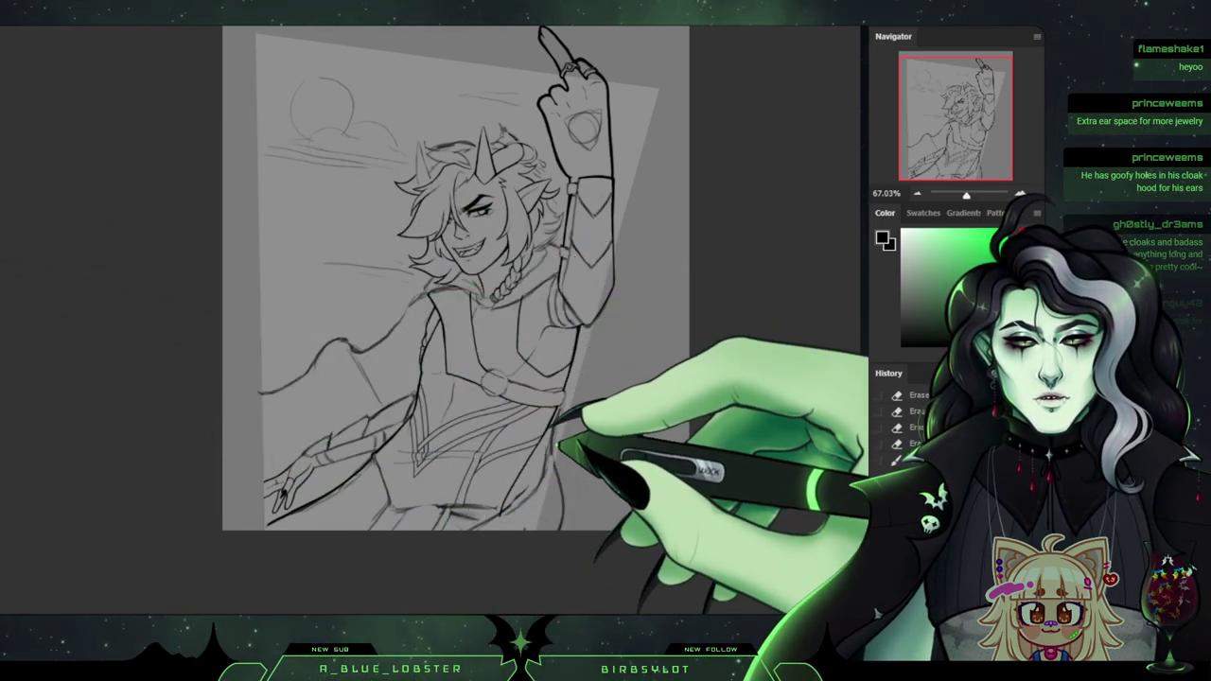
pyautogui.moveTo(558, 438); pyautogui.dragTo(561, 487)
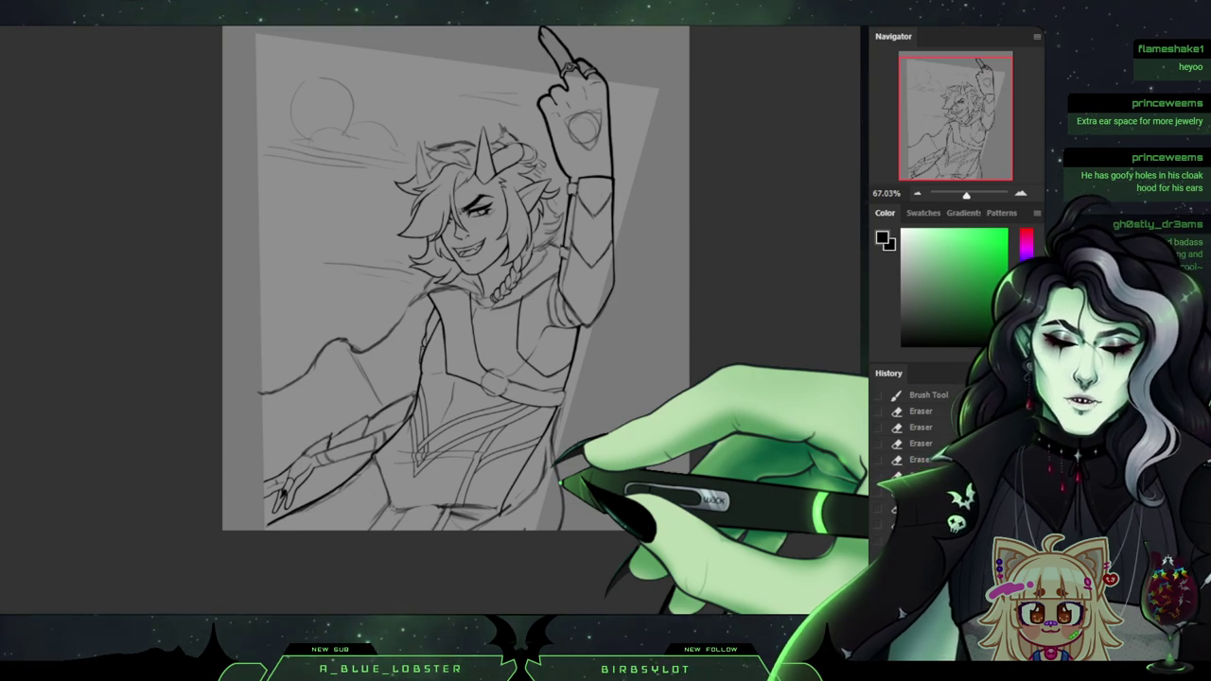
# Tidy the cloak's lines beside the neck and along the lowered-arm shoulder, erasing stray strokes.
pyautogui.scroll(6, 431, 320)
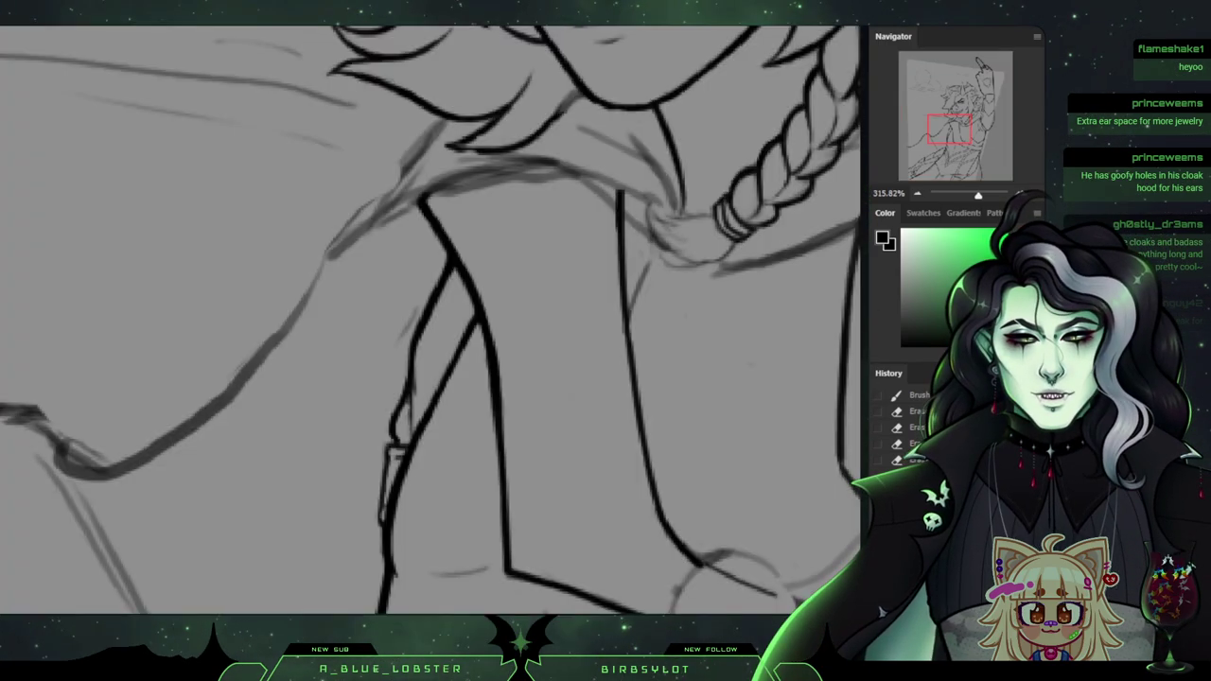
pyautogui.scroll(-5, 430, 319)
pyautogui.scroll(5, 431, 319)
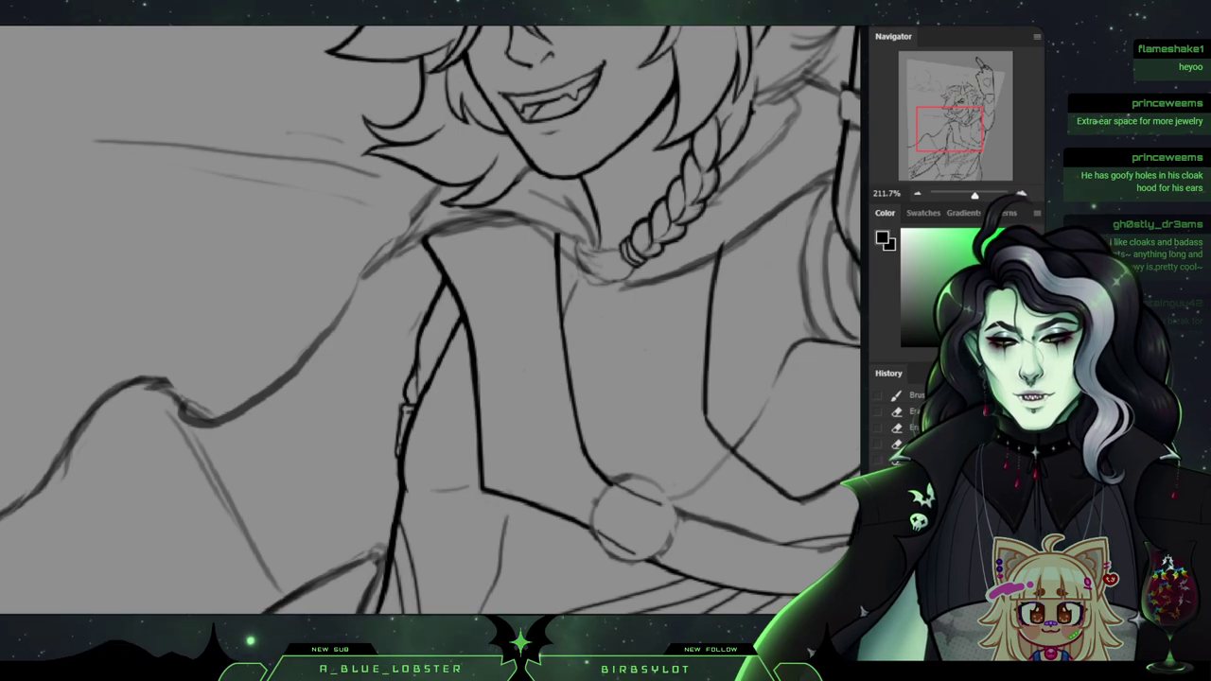
pyautogui.moveTo(548, 149); pyautogui.dragTo(512, 188)
pyautogui.moveTo(624, 567); pyautogui.dragTo(606, 351)
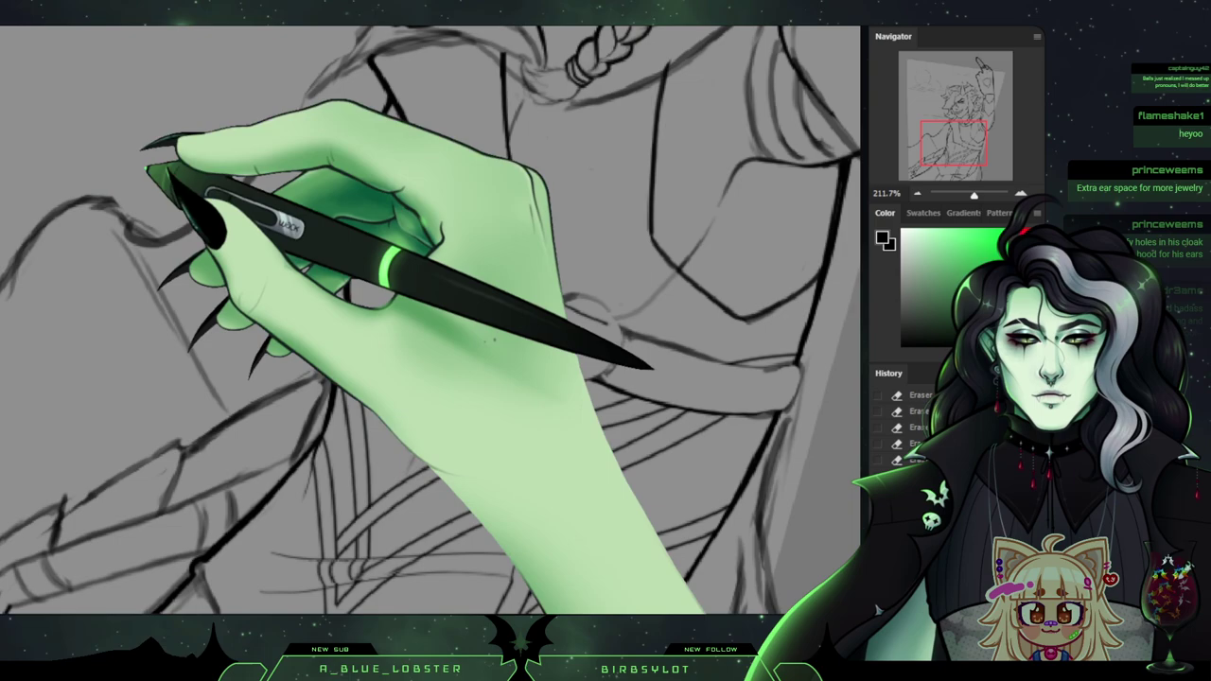
pyautogui.moveTo(364, 125); pyautogui.dragTo(375, 104)
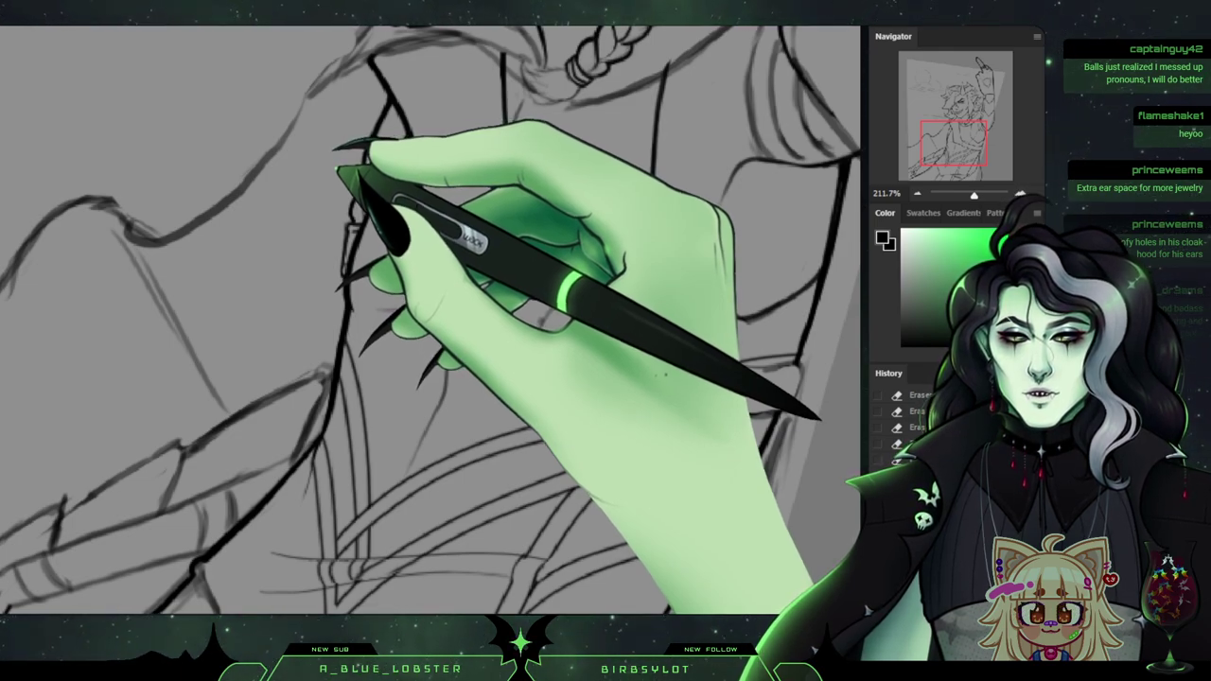
# Touch up the cloak's fold between the braid and the raised-arm shoulder after reviewing the whole figure.
pyautogui.click(917, 193)
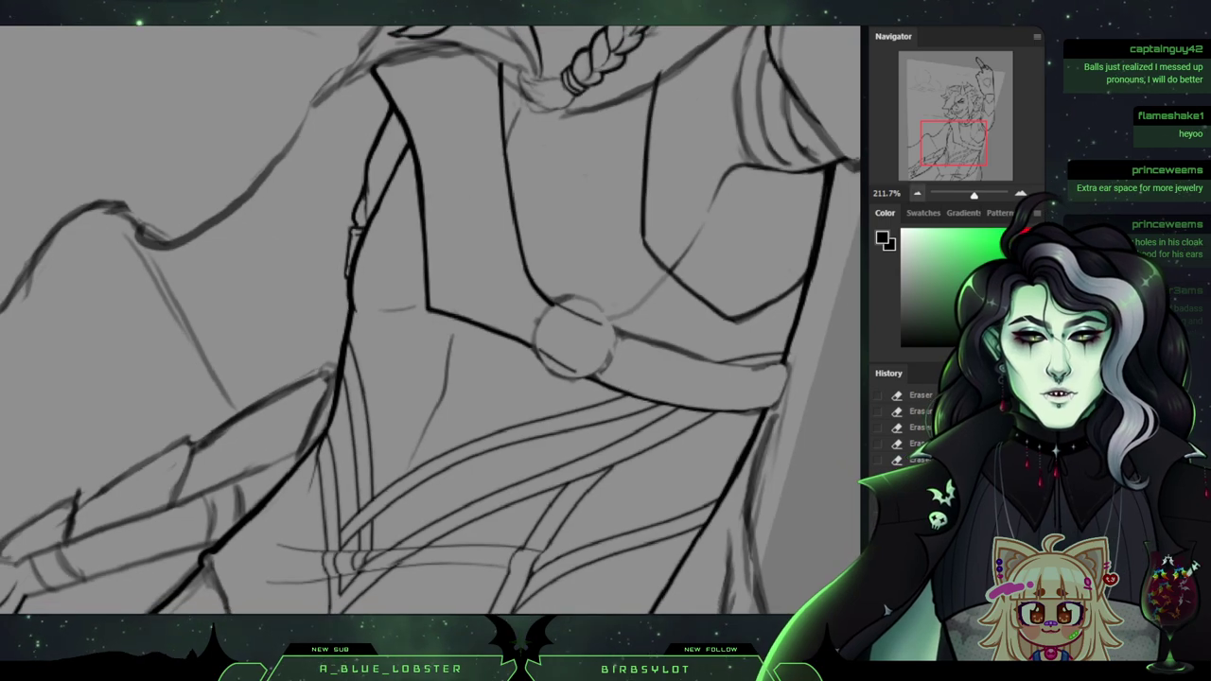
pyautogui.click(916, 193)
pyautogui.moveTo(445, 283)
pyautogui.mouseDown()
pyautogui.moveTo(425, 395)
pyautogui.moveTo(428, 452)
pyautogui.moveTo(450, 489)
pyautogui.mouseUp()
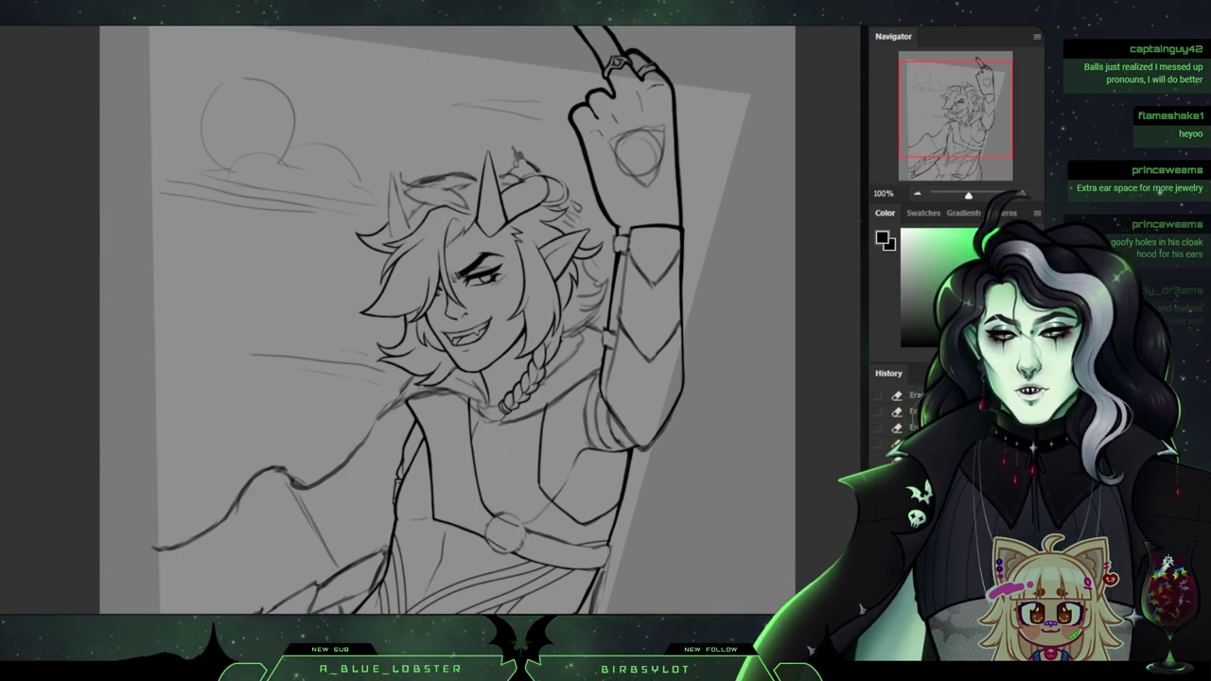
pyautogui.moveTo(444, 331)
pyautogui.mouseDown()
pyautogui.moveTo(485, 300)
pyautogui.moveTo(414, 393)
pyautogui.mouseUp()
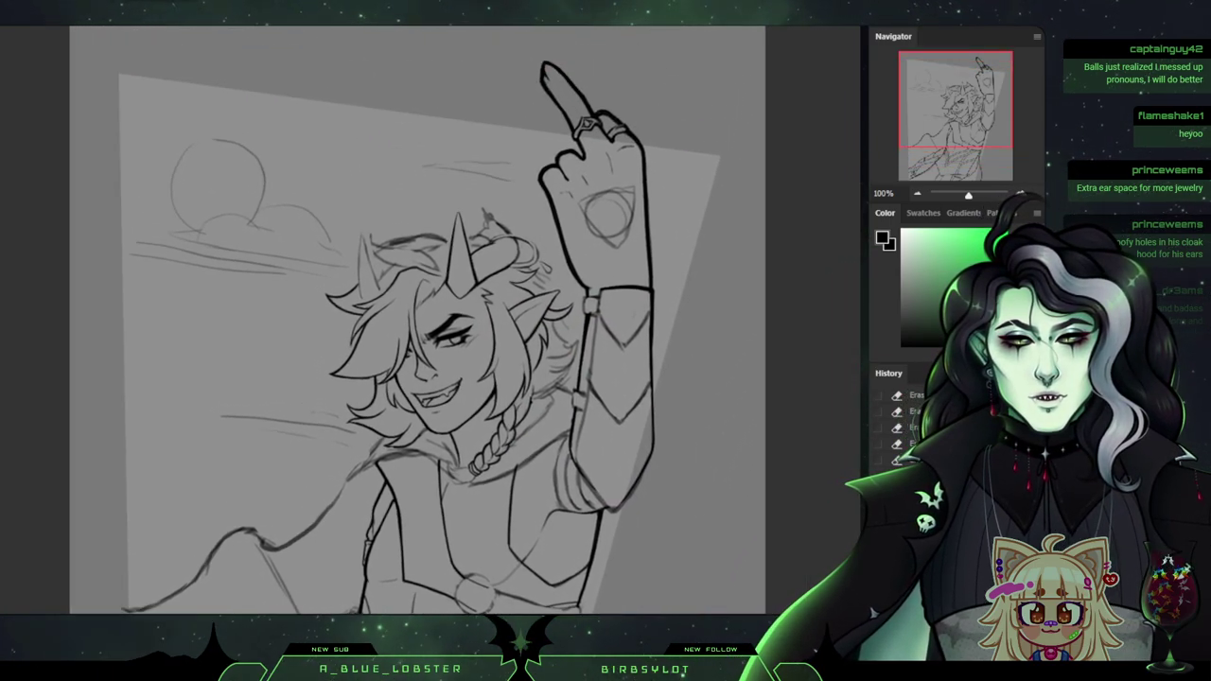
pyautogui.moveTo(316, 458)
pyautogui.mouseDown()
pyautogui.moveTo(336, 380)
pyautogui.moveTo(329, 257)
pyautogui.mouseUp()
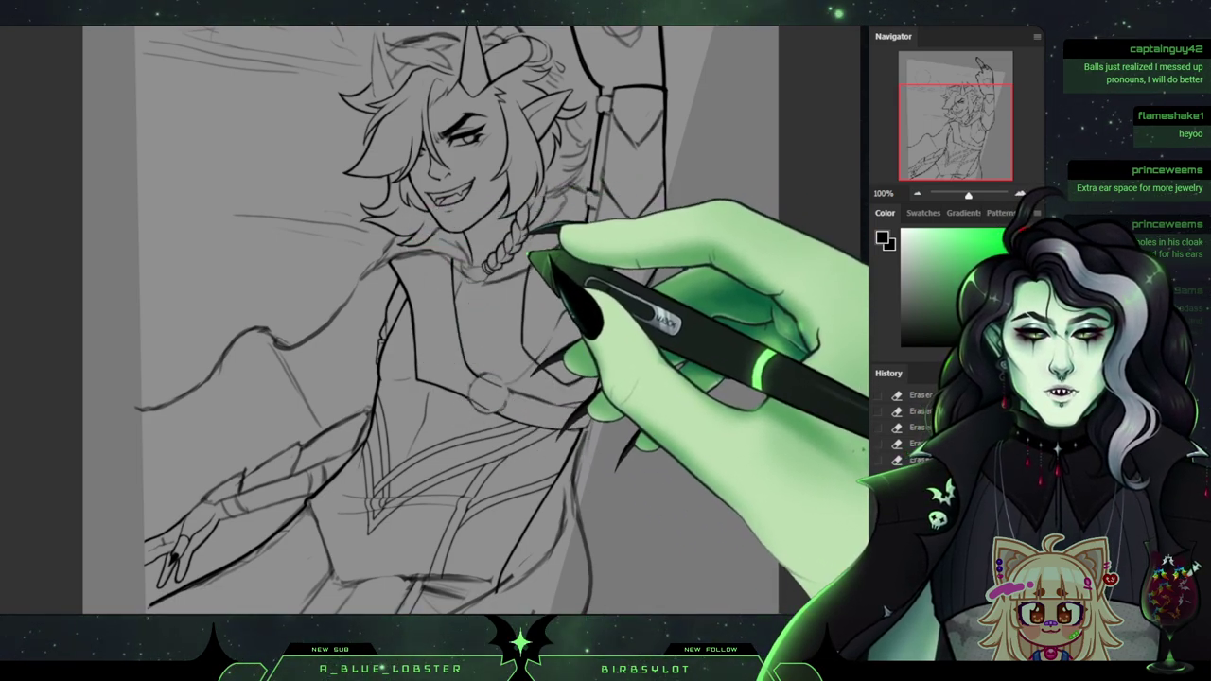
pyautogui.moveTo(564, 201)
pyautogui.mouseDown()
pyautogui.moveTo(580, 196)
pyautogui.moveTo(578, 244)
pyautogui.mouseUp()
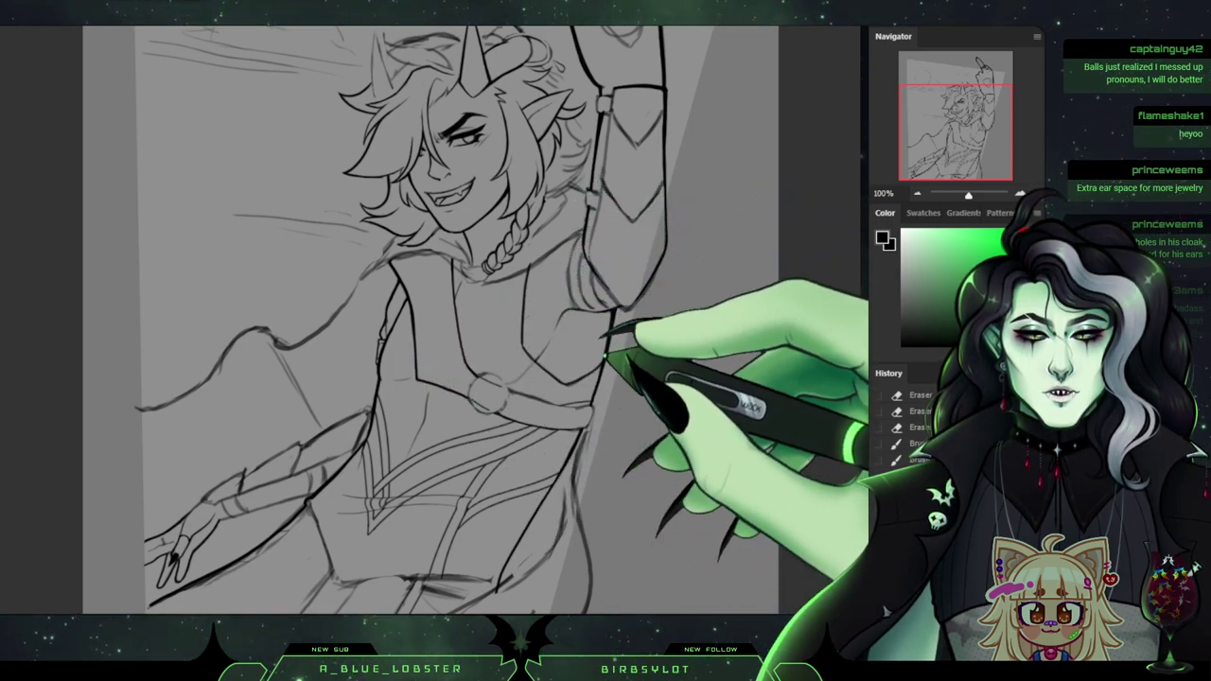
# Rework the cloak's hanging edge and inner fold from the belt down past the hip on the raised-arm side.
pyautogui.scroll(-2, 430, 322)
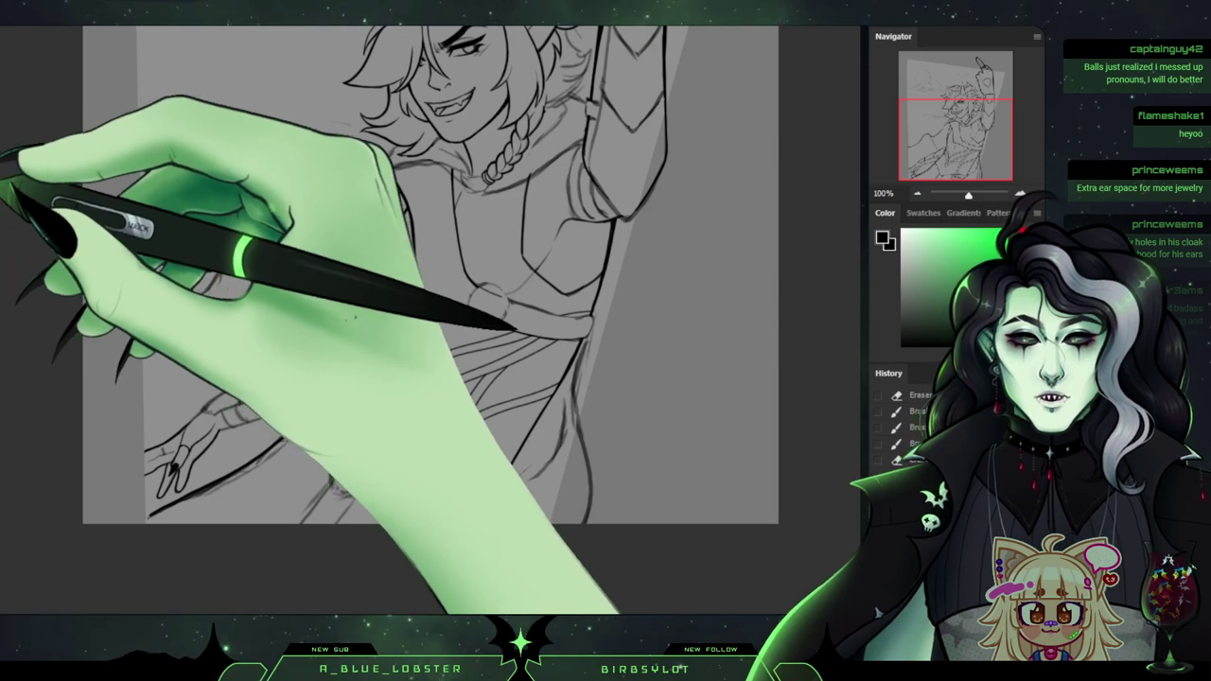
pyautogui.moveTo(512, 485)
pyautogui.mouseDown()
pyautogui.moveTo(560, 465)
pyautogui.moveTo(547, 485)
pyautogui.mouseUp()
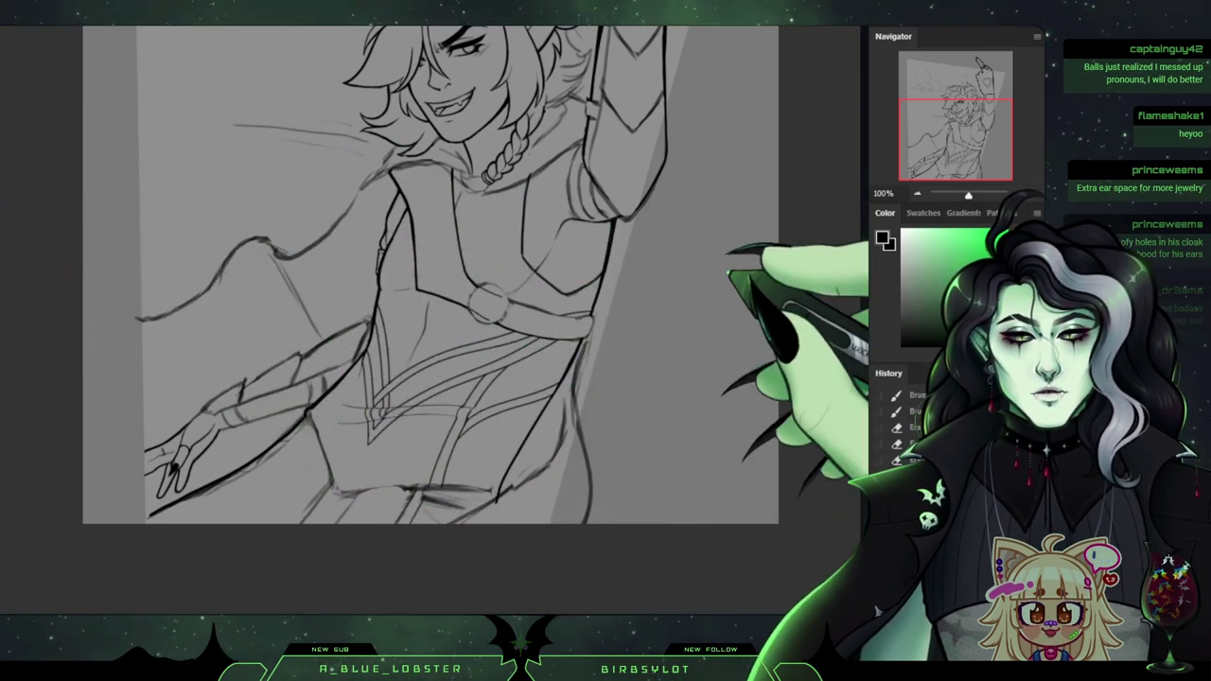
pyautogui.moveTo(597, 331)
pyautogui.mouseDown()
pyautogui.moveTo(588, 345)
pyautogui.moveTo(612, 362)
pyautogui.mouseUp()
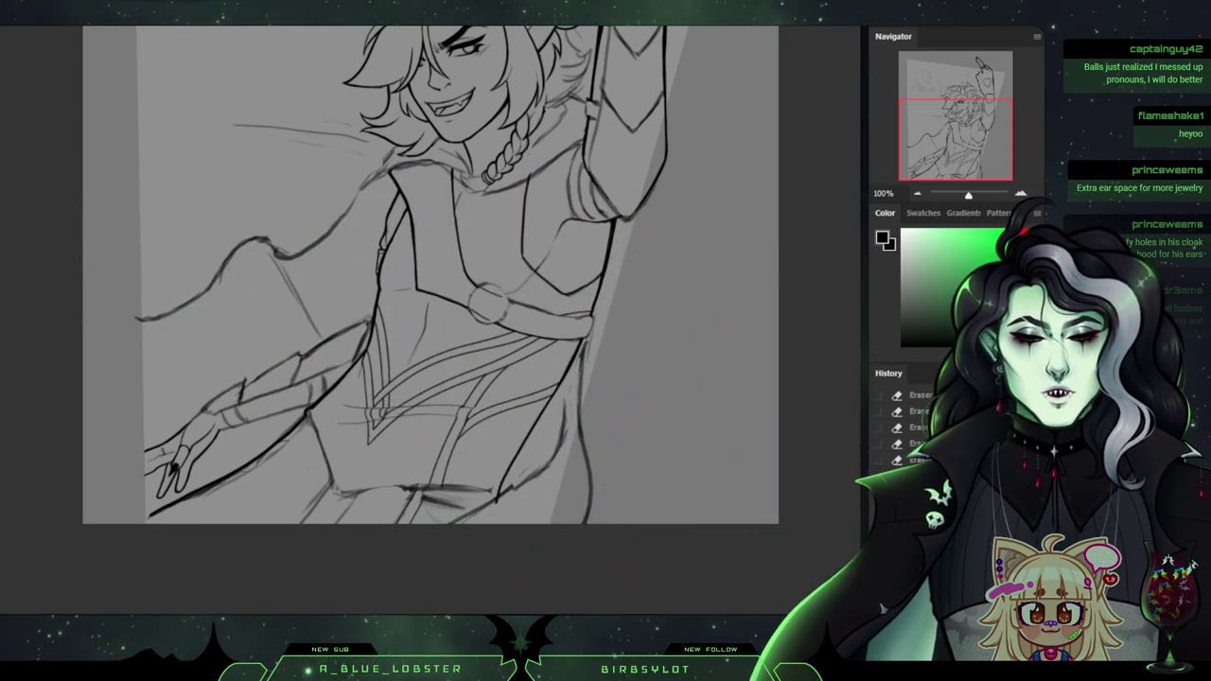
pyautogui.scroll(-5, 429, 320)
pyautogui.scroll(7, 429, 320)
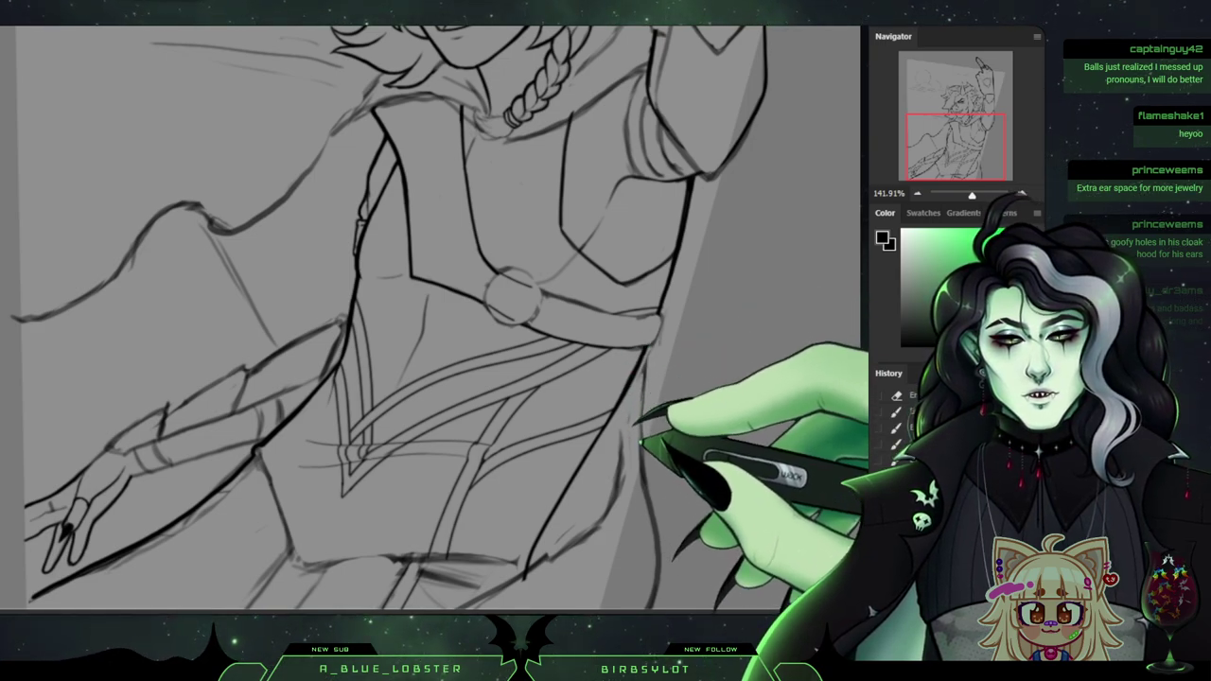
pyautogui.moveTo(641, 425); pyautogui.dragTo(613, 493)
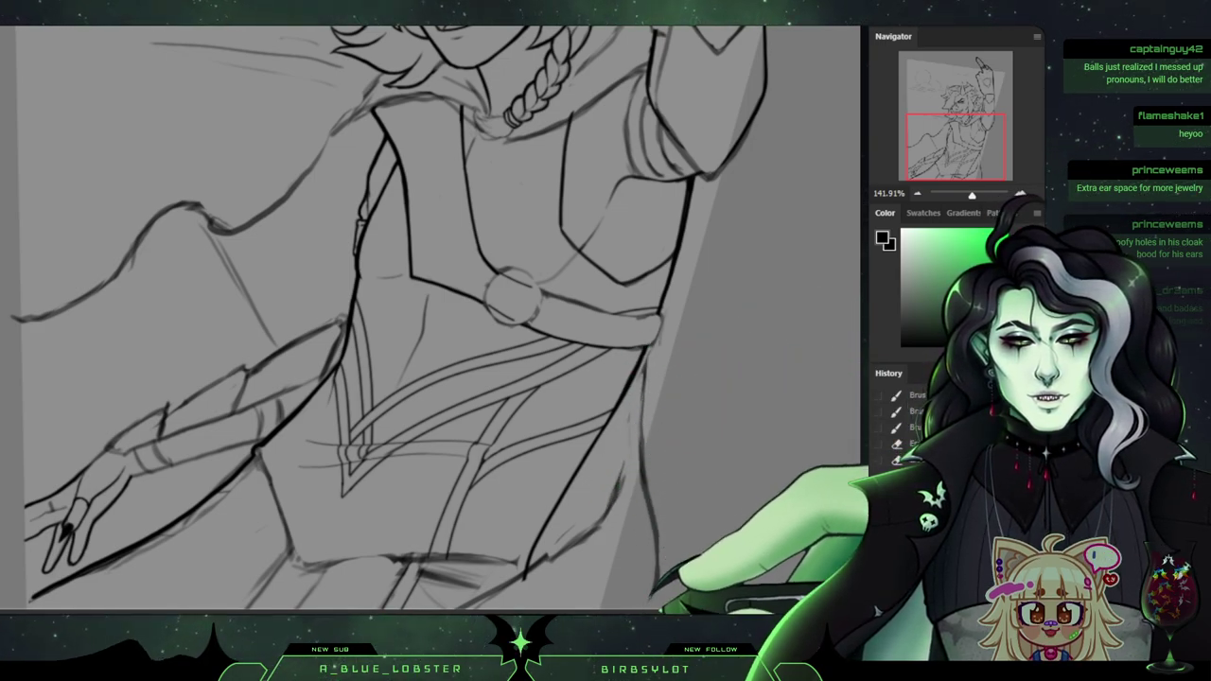
# Redraw the lower end of the cloak's hanging edge beside the hip on the raised-arm side, down to the canvas edge.
pyautogui.moveTo(657, 606); pyautogui.dragTo(646, 578)
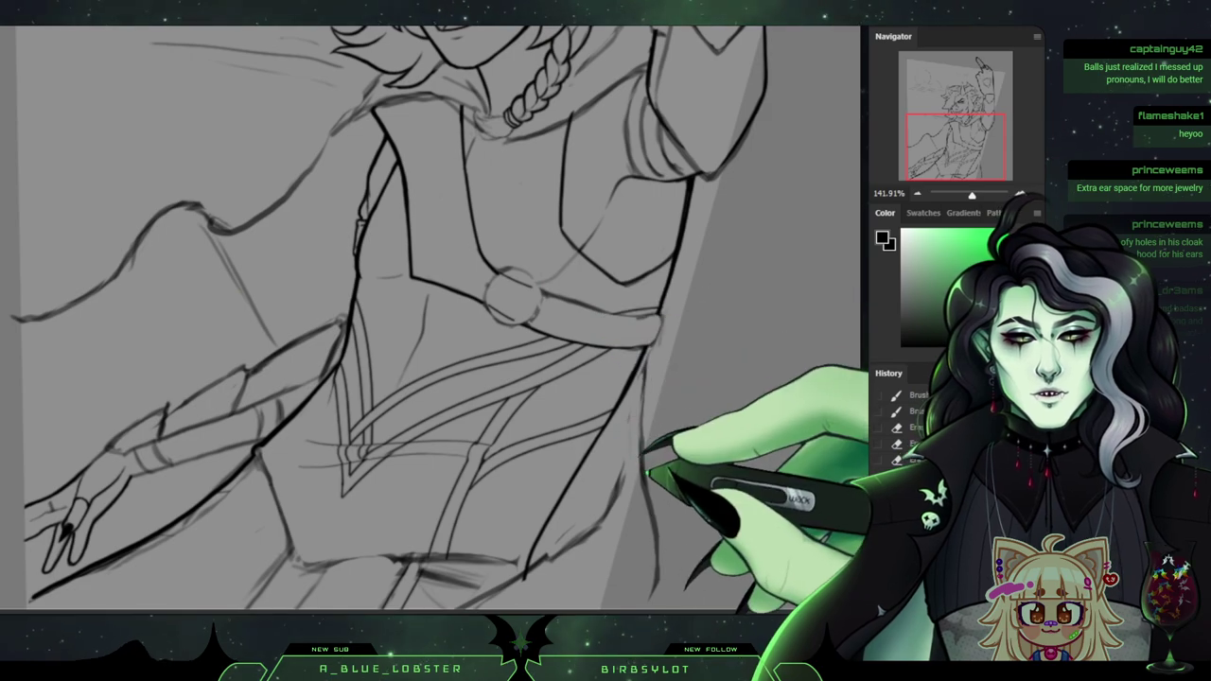
pyautogui.hotkey('ctrl', 'z')
pyautogui.moveTo(647, 462)
pyautogui.mouseDown()
pyautogui.moveTo(672, 580)
pyautogui.moveTo(638, 607)
pyautogui.mouseUp()
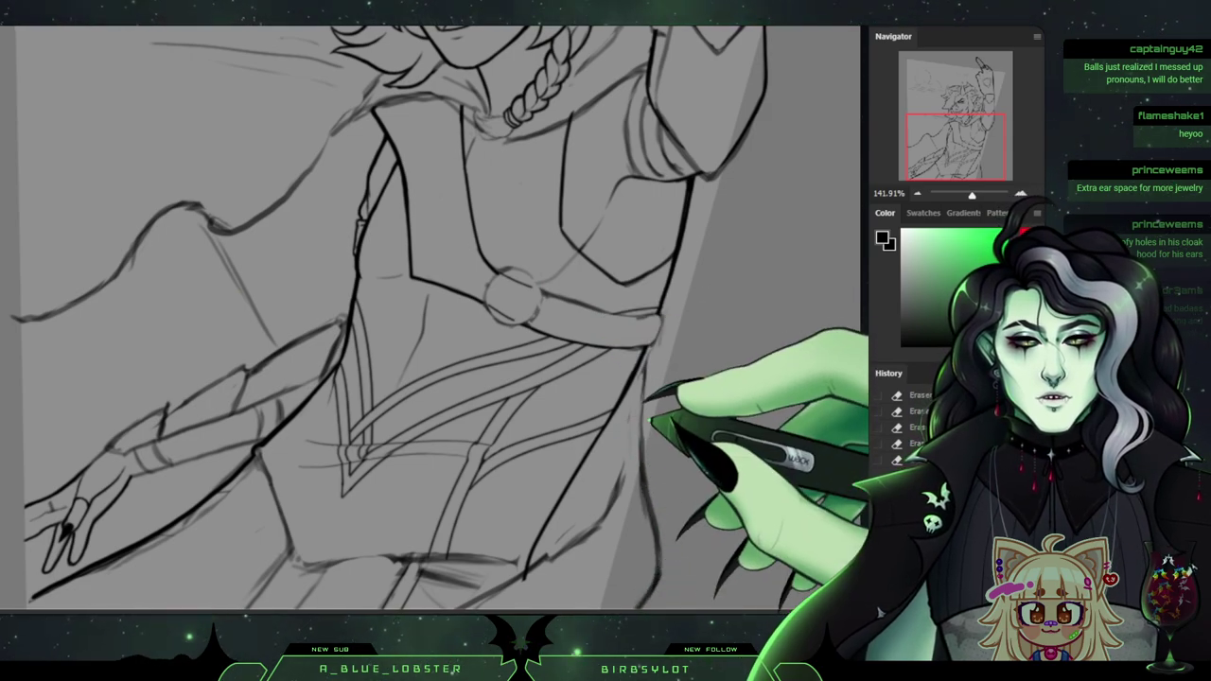
pyautogui.hotkey('ctrl', '-')
pyautogui.hotkey('ctrl', '-')
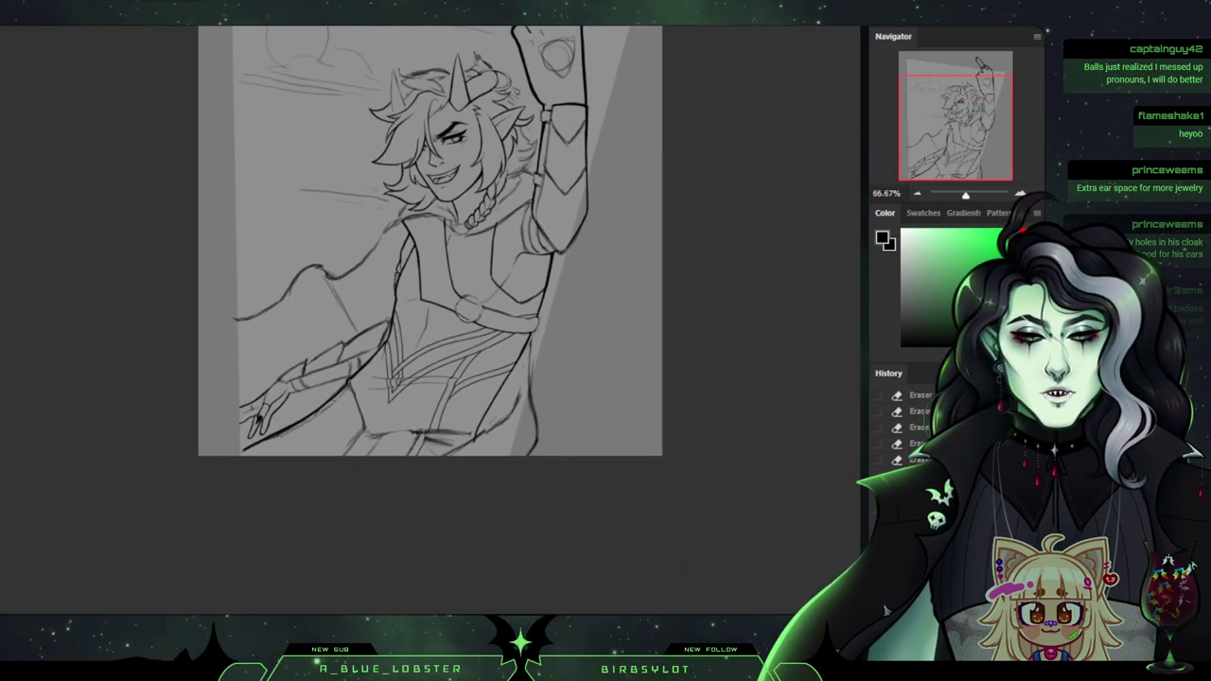
pyautogui.scroll(5, 431, 312)
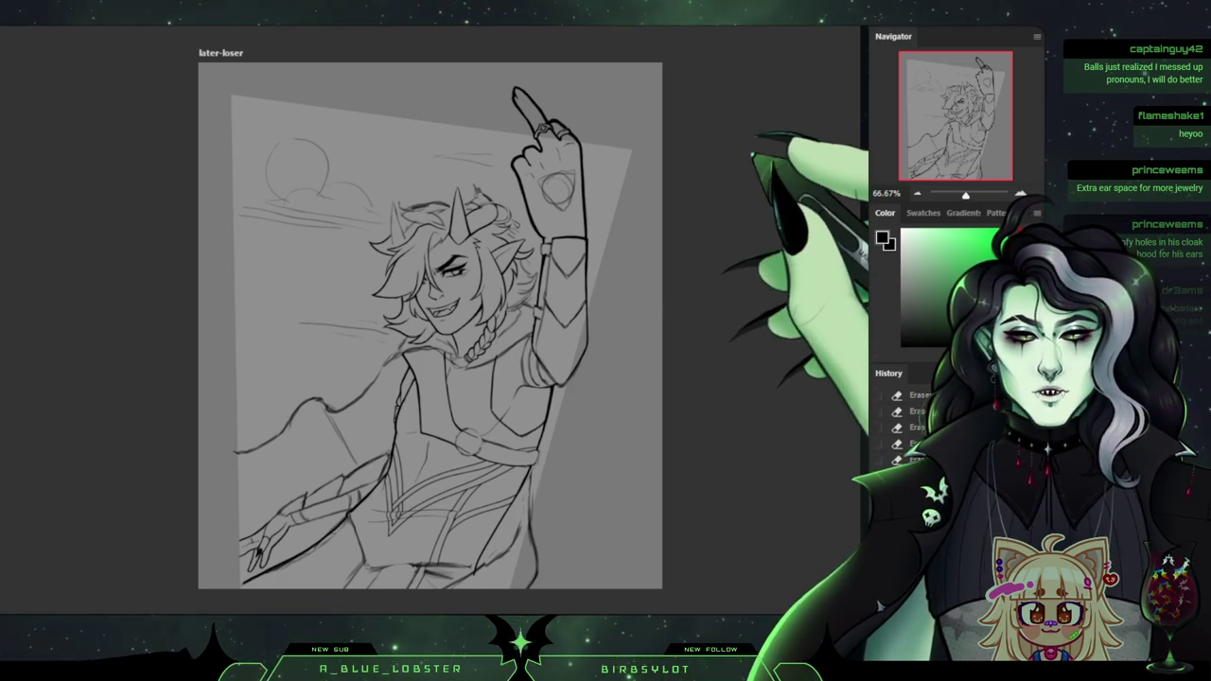
# Strengthen the cloak's inner edge beside the hip and the short lines at the hip near the canvas's lower edge.
pyautogui.scroll(-4, 429, 326)
pyautogui.scroll(3, 430, 326)
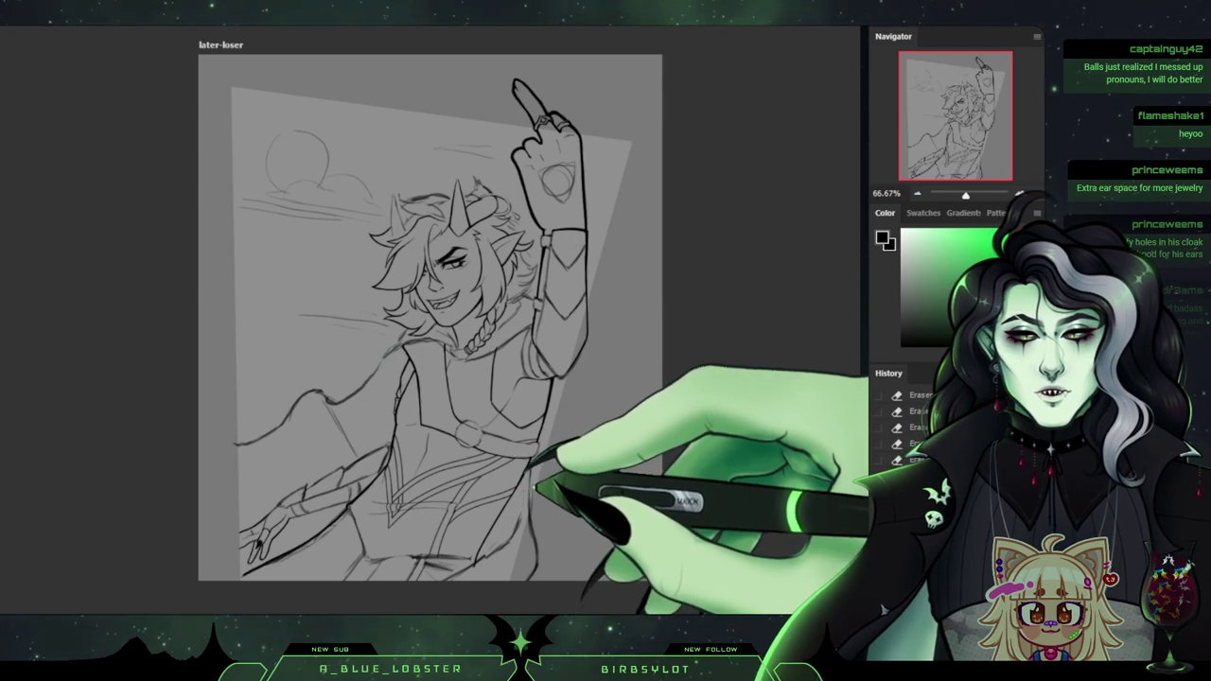
pyautogui.moveTo(530, 498)
pyautogui.mouseDown()
pyautogui.moveTo(503, 531)
pyautogui.moveTo(530, 541)
pyautogui.mouseUp()
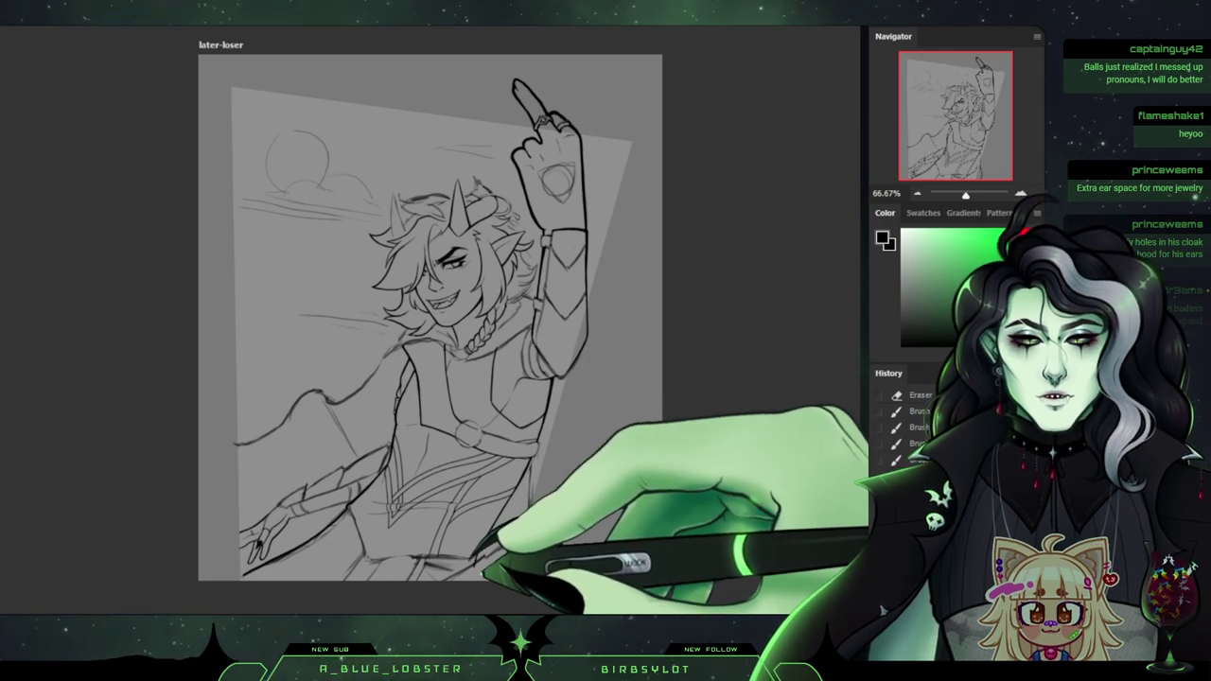
pyautogui.moveTo(483, 573); pyautogui.dragTo(479, 532)
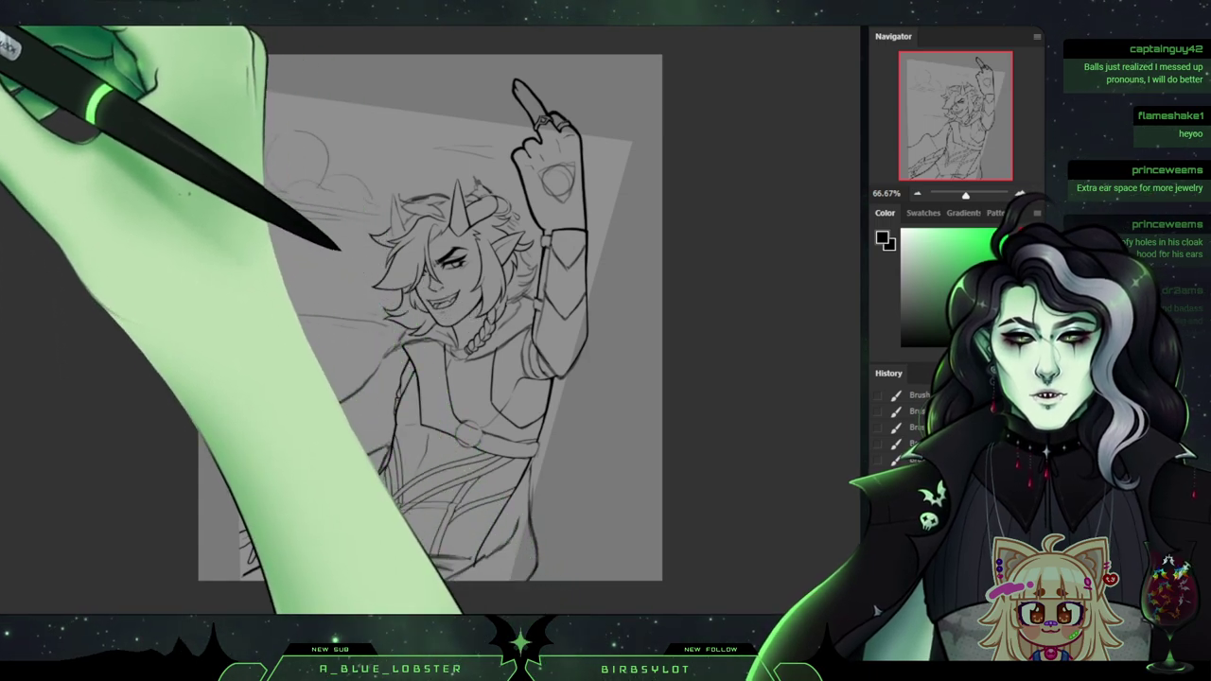
# Compare the whole figure mirrored and unmirrored, checking its pose and proportions at different sizes.
pyautogui.hotkey('ctrl', 'shift', 'h')
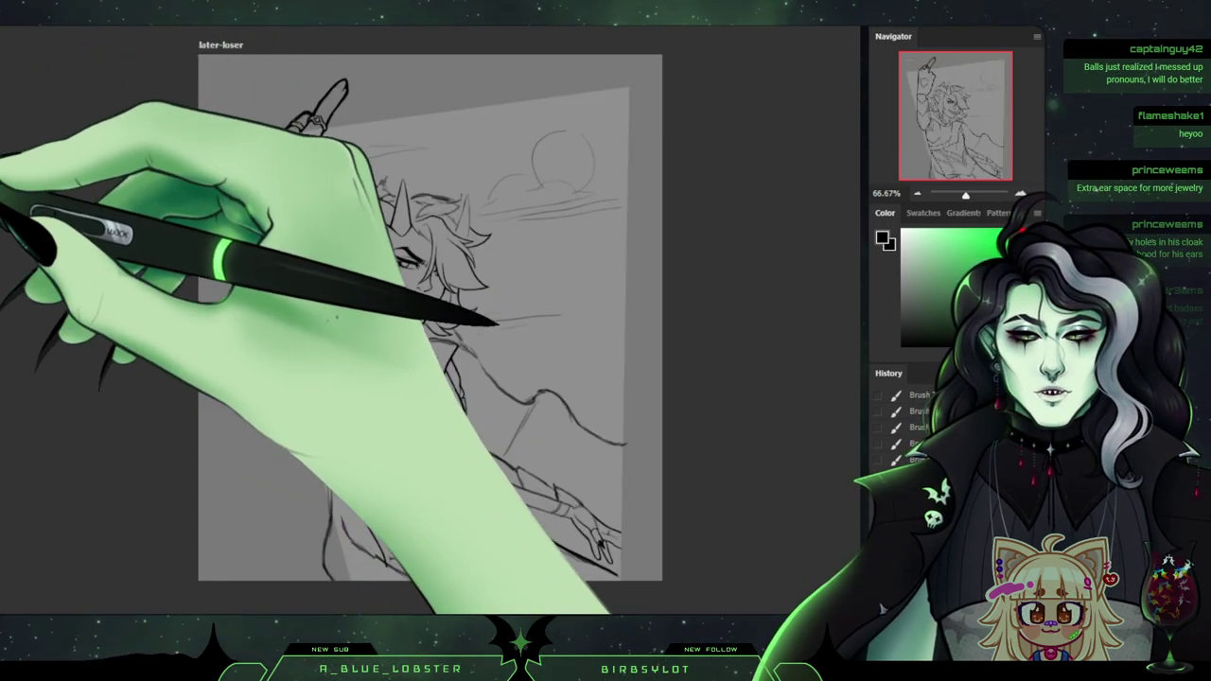
pyautogui.press('h')
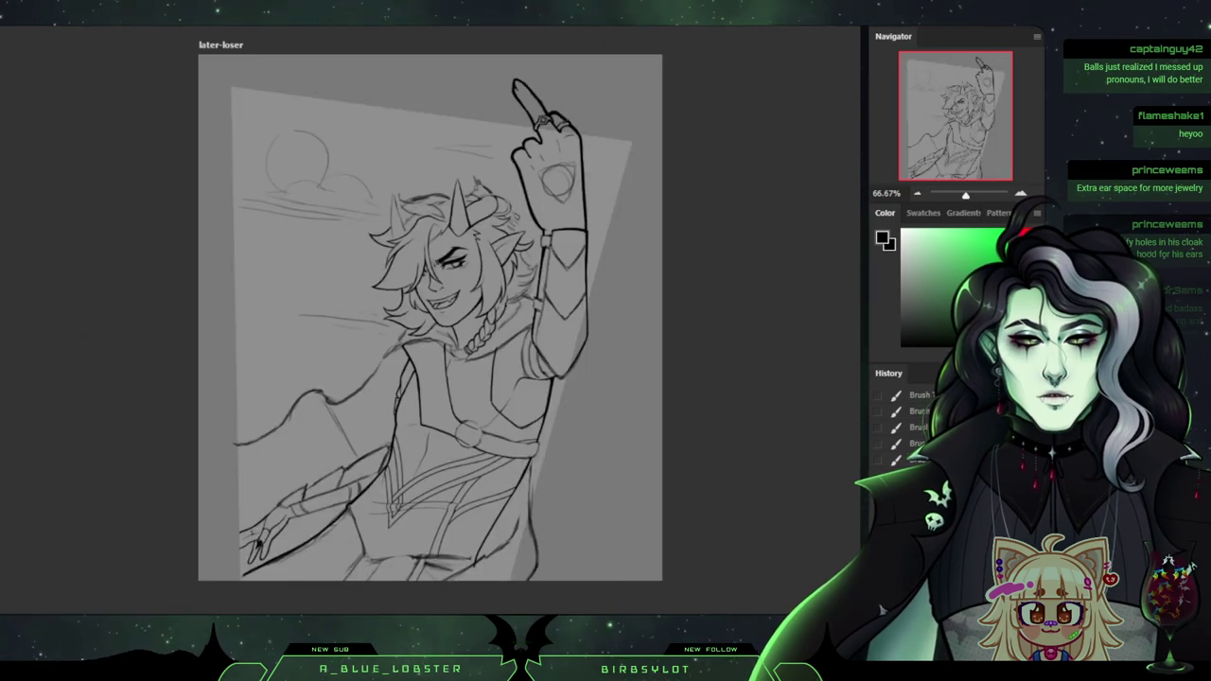
pyautogui.press('h')
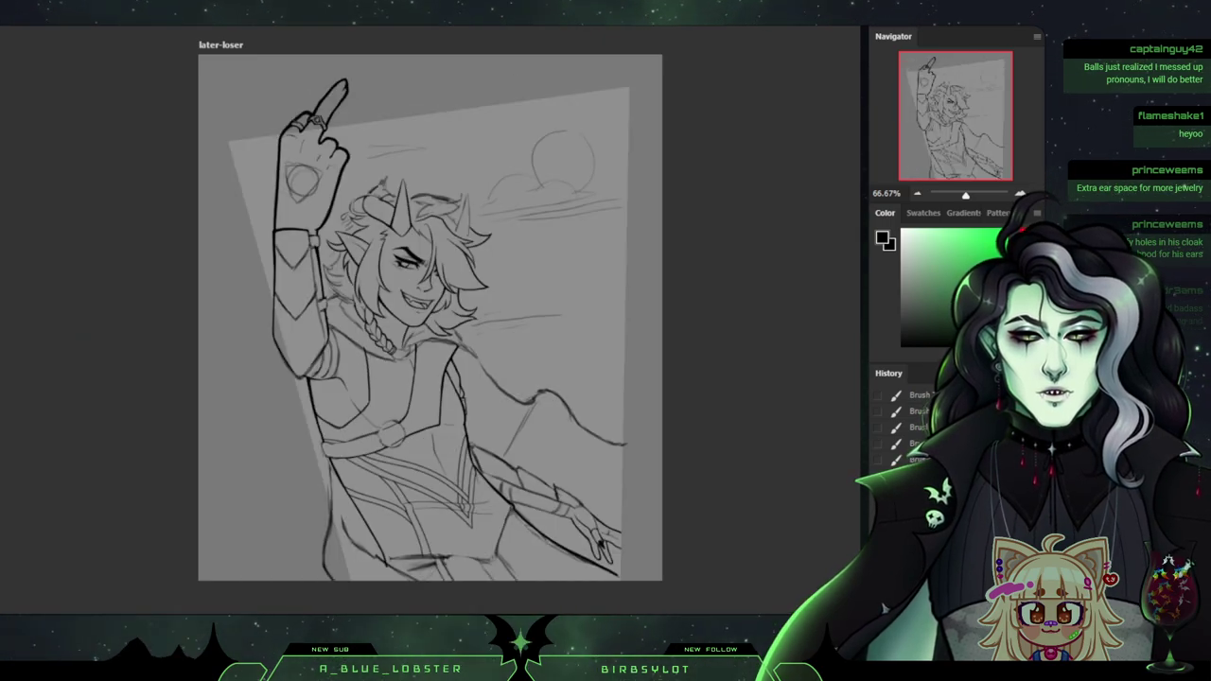
pyautogui.press('h')
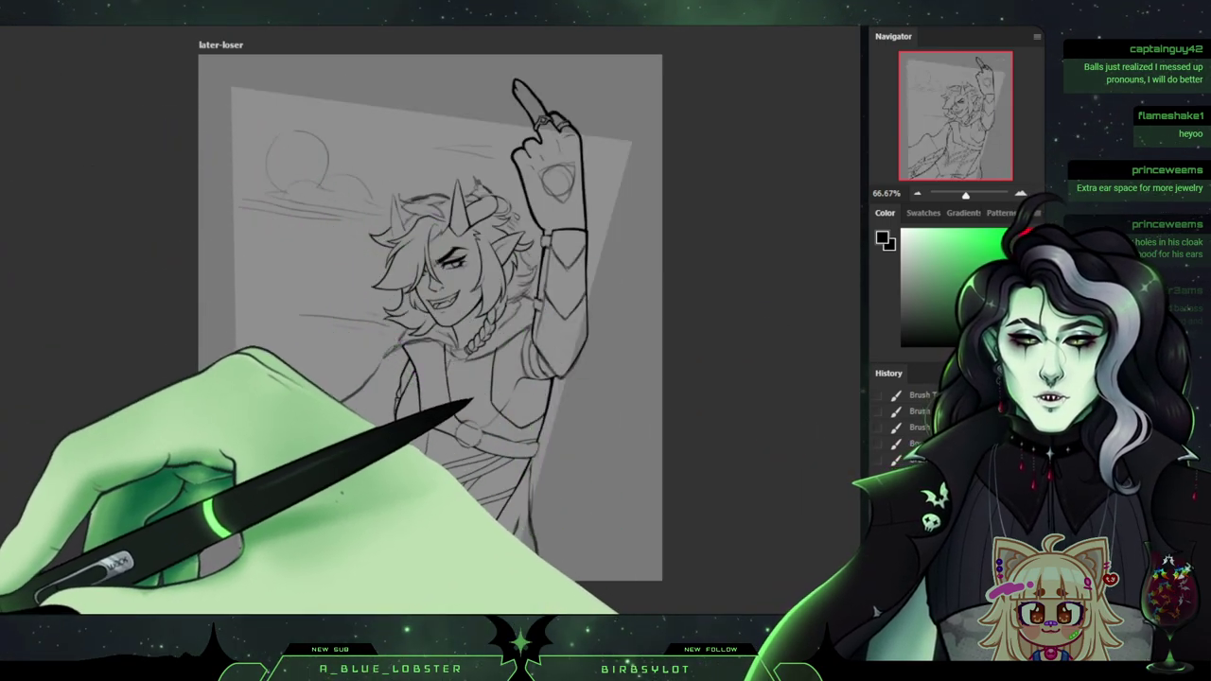
pyautogui.scroll(9, 433, 320)
pyautogui.scroll(-8, 433, 320)
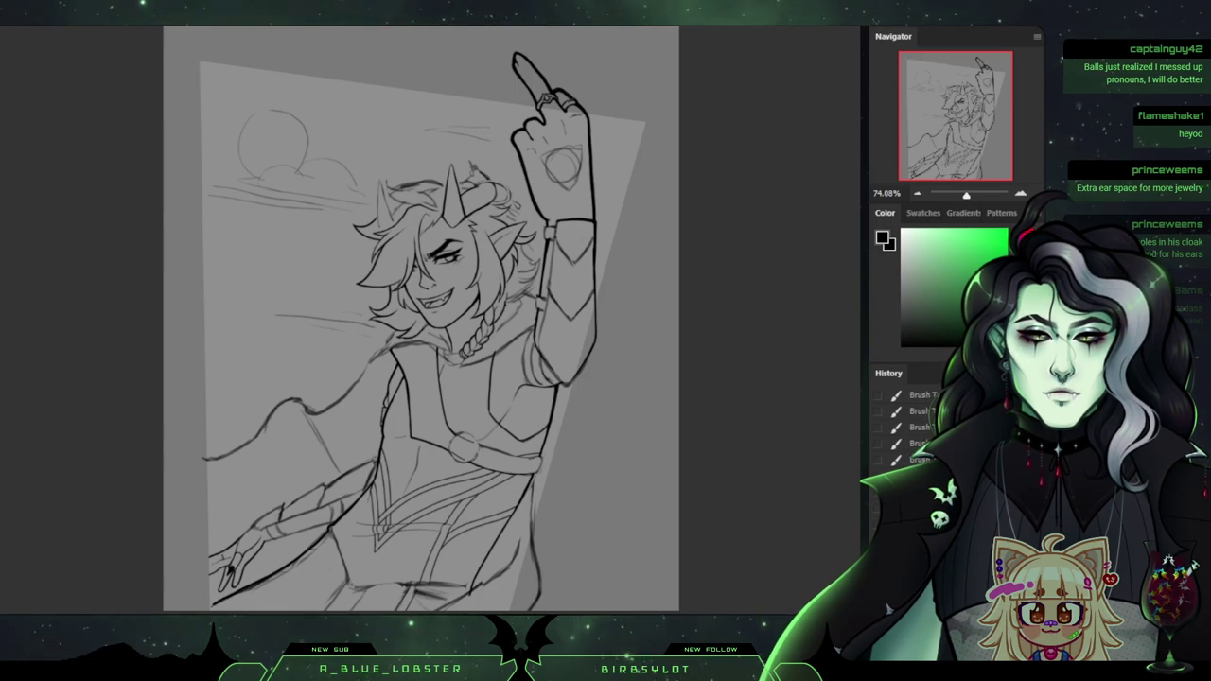
pyautogui.scroll(-10, 425, 318)
pyautogui.scroll(8, 425, 319)
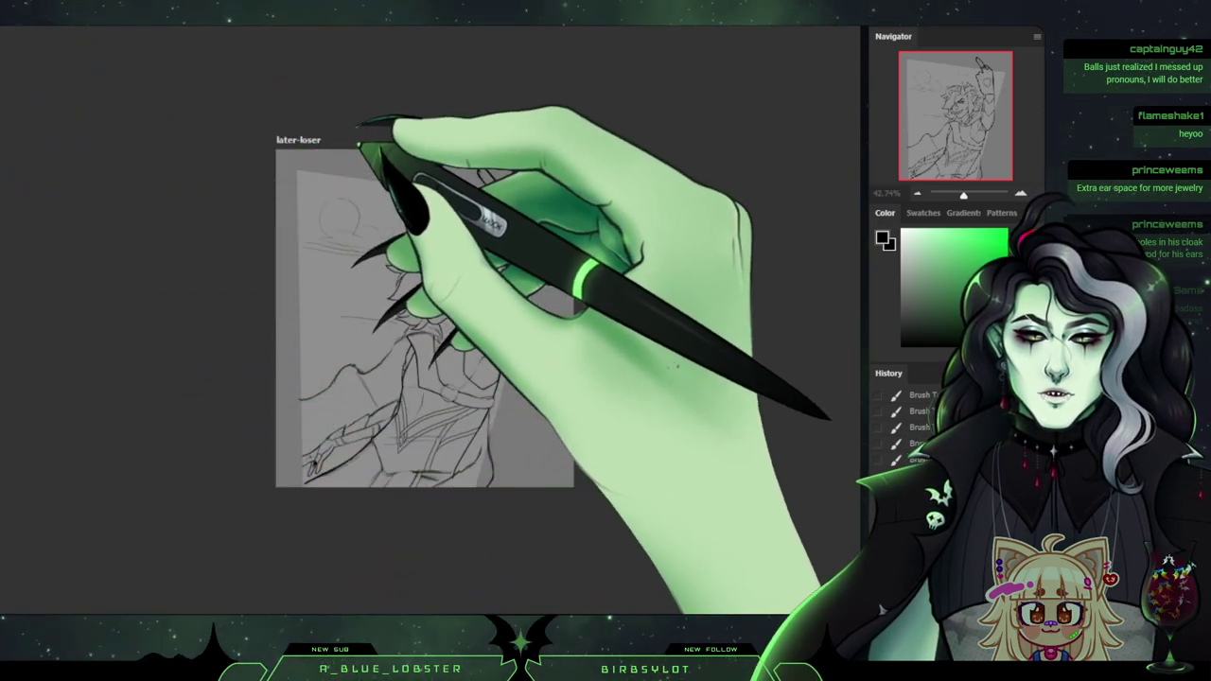
# Duplicate the later-loser artboard beside the original, clear the copy's contents and rename it ref.
pyautogui.moveTo(372, 133); pyautogui.dragTo(398, 134)
pyautogui.hscroll(1, 305, 312)
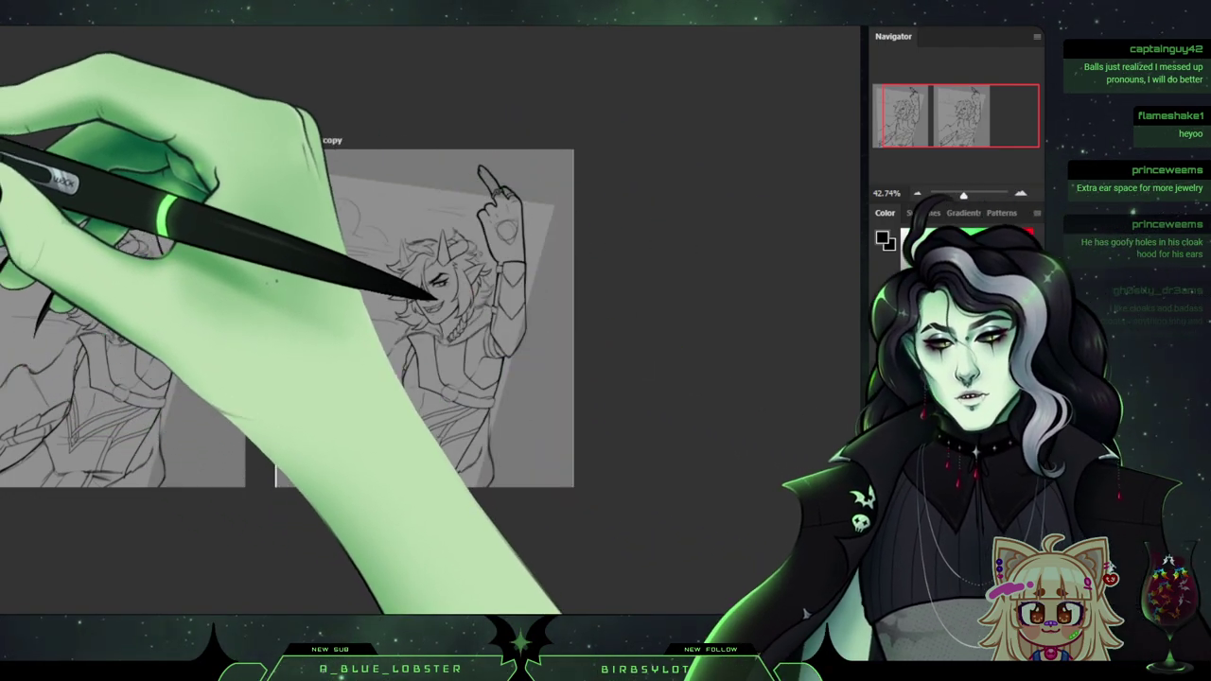
pyautogui.press('Delete')
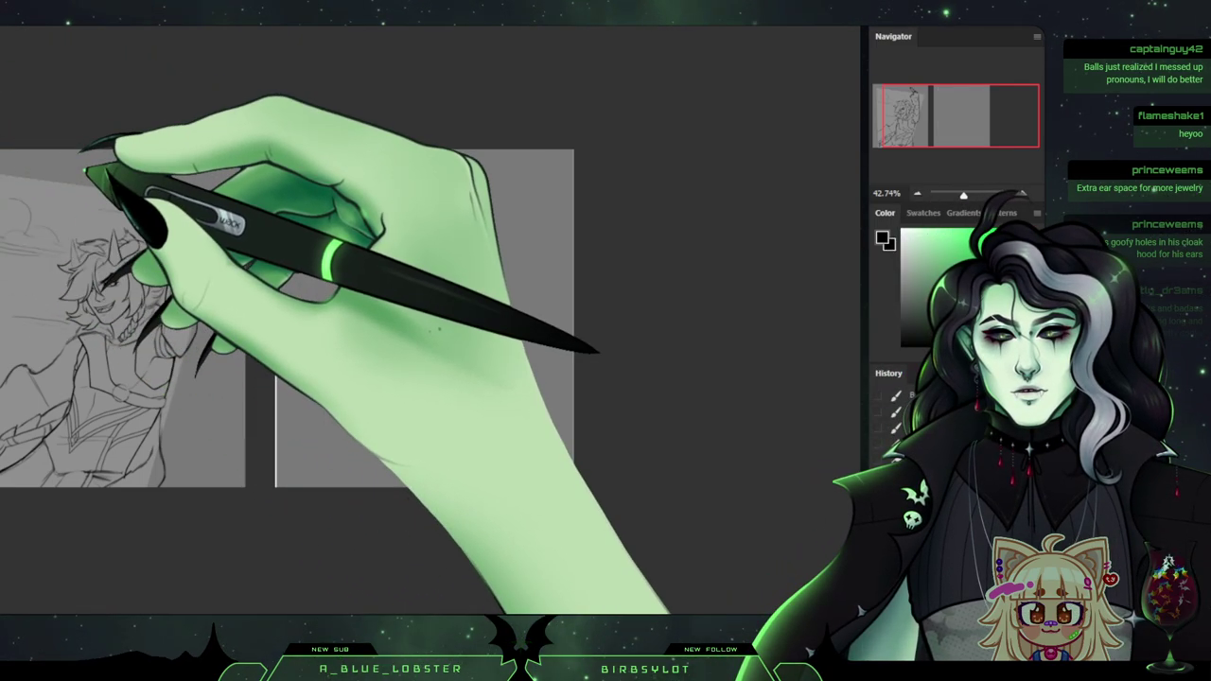
pyautogui.write('ref')
pyautogui.press('Return')
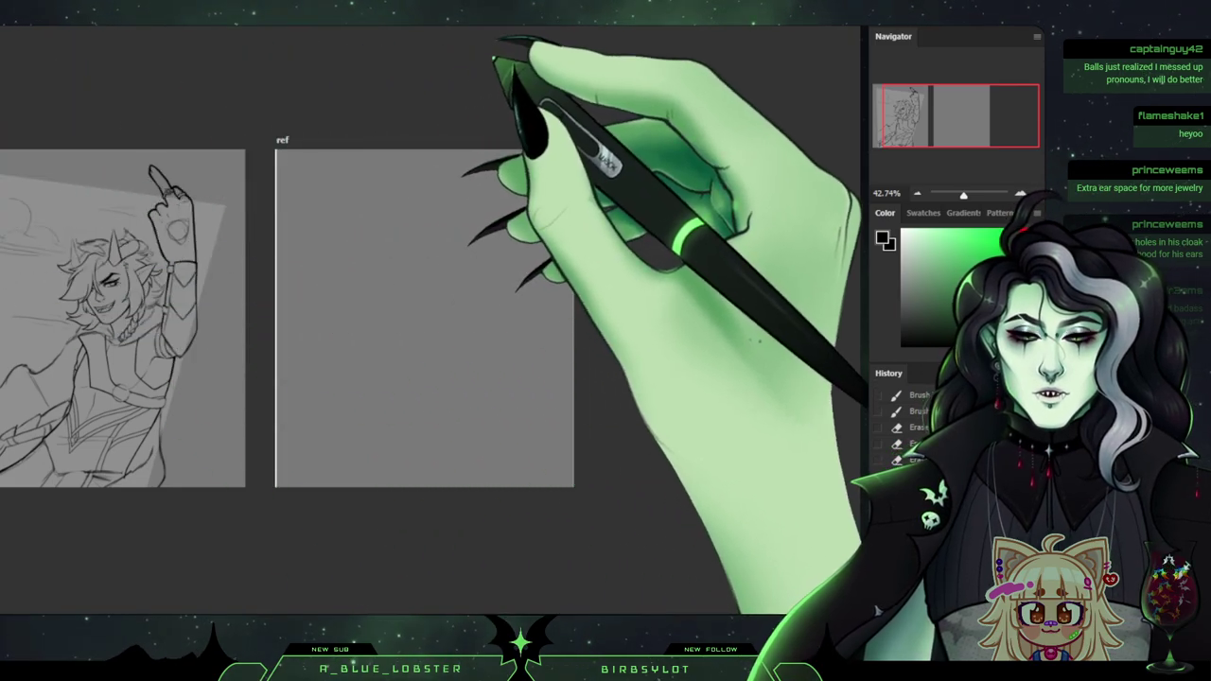
# Copy the entire Liminal Lark character reference sheet and paste it into the ref artboard.
pyautogui.click(485, 57)
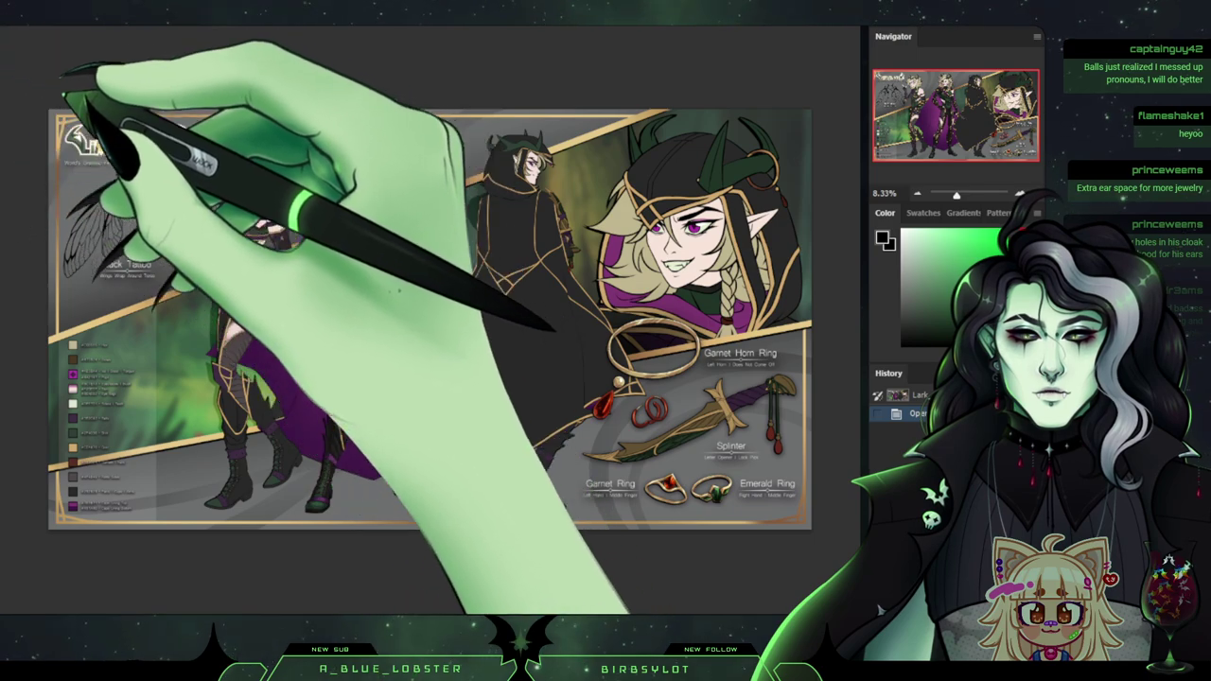
pyautogui.moveTo(41, 98); pyautogui.dragTo(606, 508)
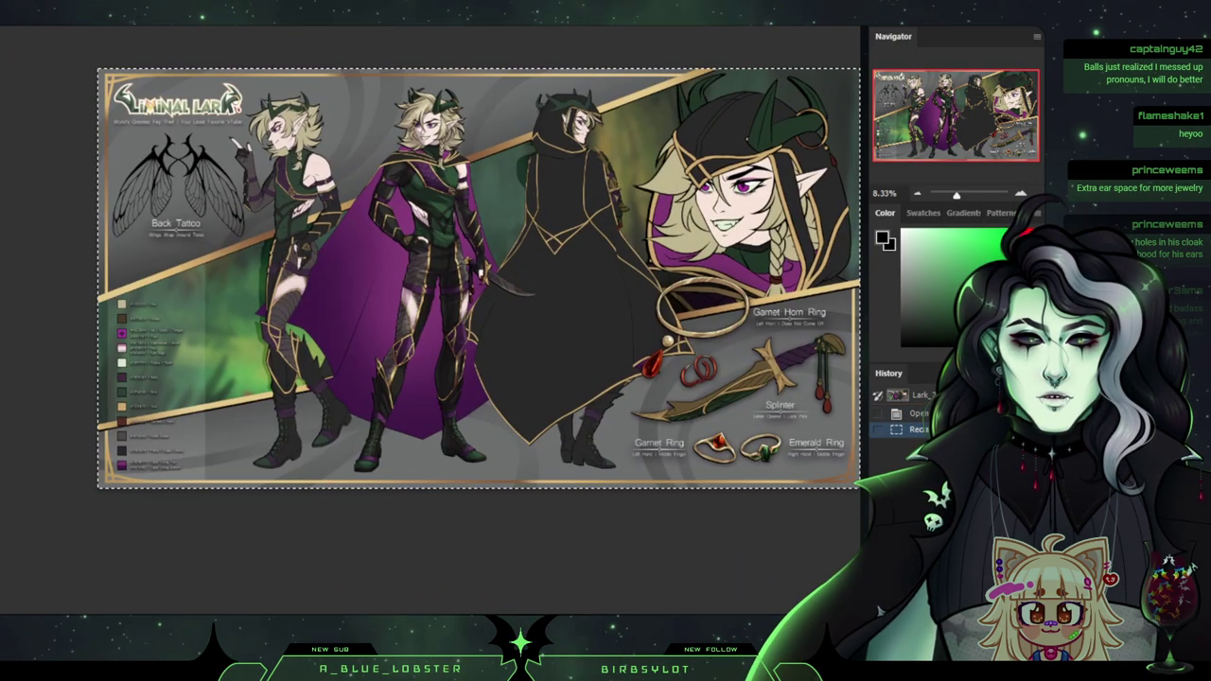
pyautogui.scroll(-1, 479, 278)
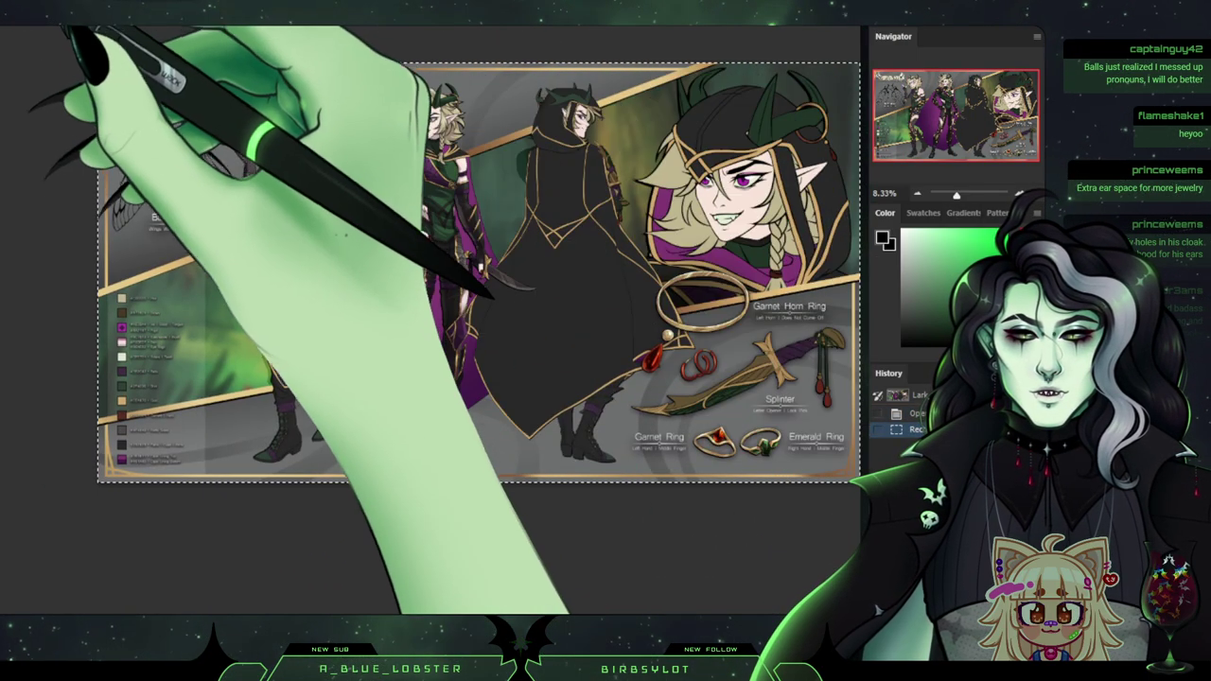
pyautogui.hotkey('ctrl', 'Tab')
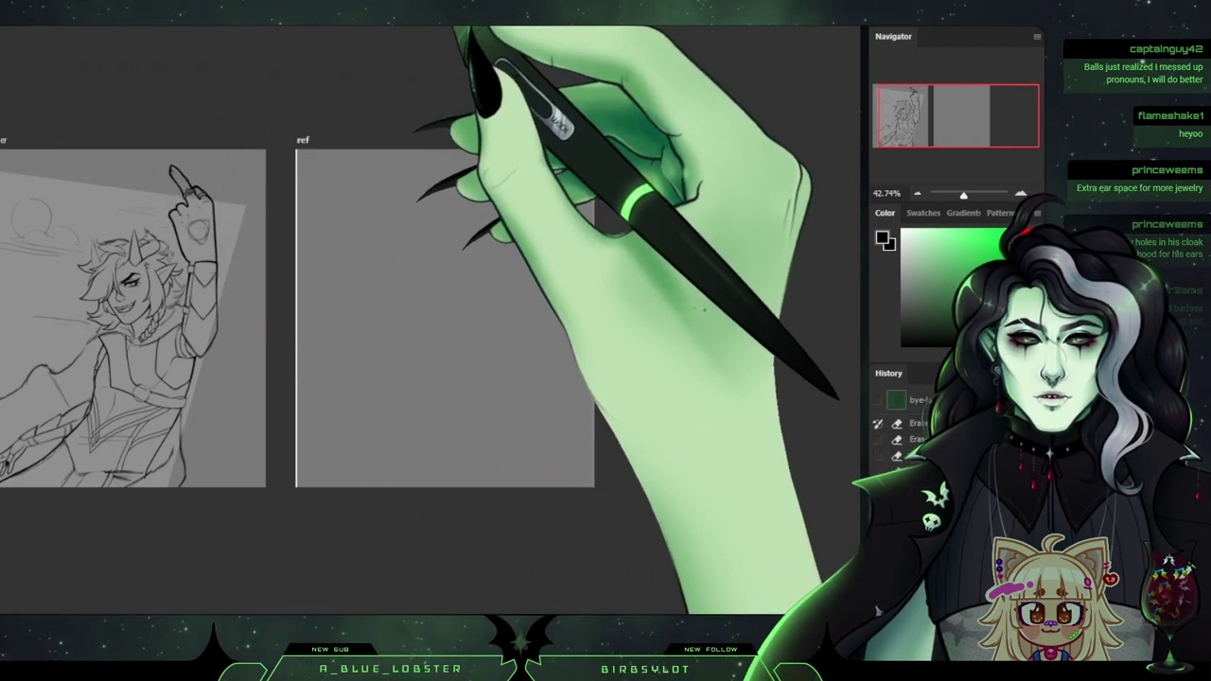
pyautogui.hotkey('ctrl', 'v')
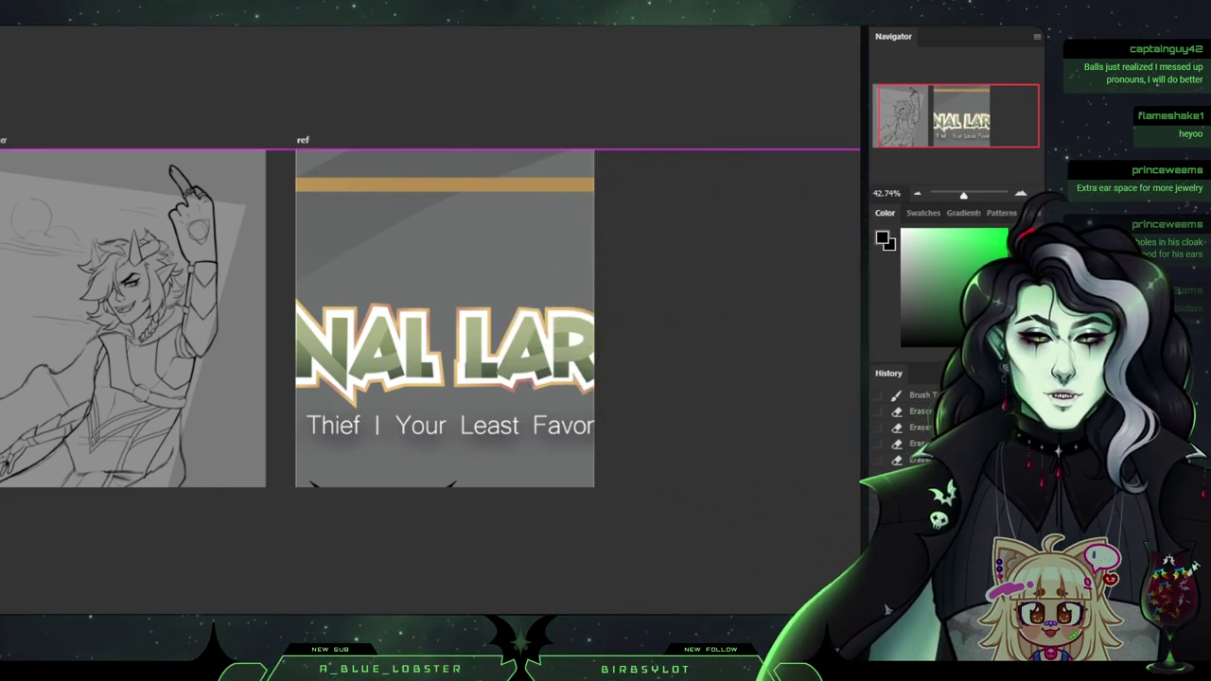
# Scale the pasted reference sheet down proportionally to roughly the height of the artboards.
pyautogui.click(916, 193)
pyautogui.click(917, 193)
pyautogui.click(917, 194)
pyautogui.click(917, 193)
pyautogui.click(917, 193)
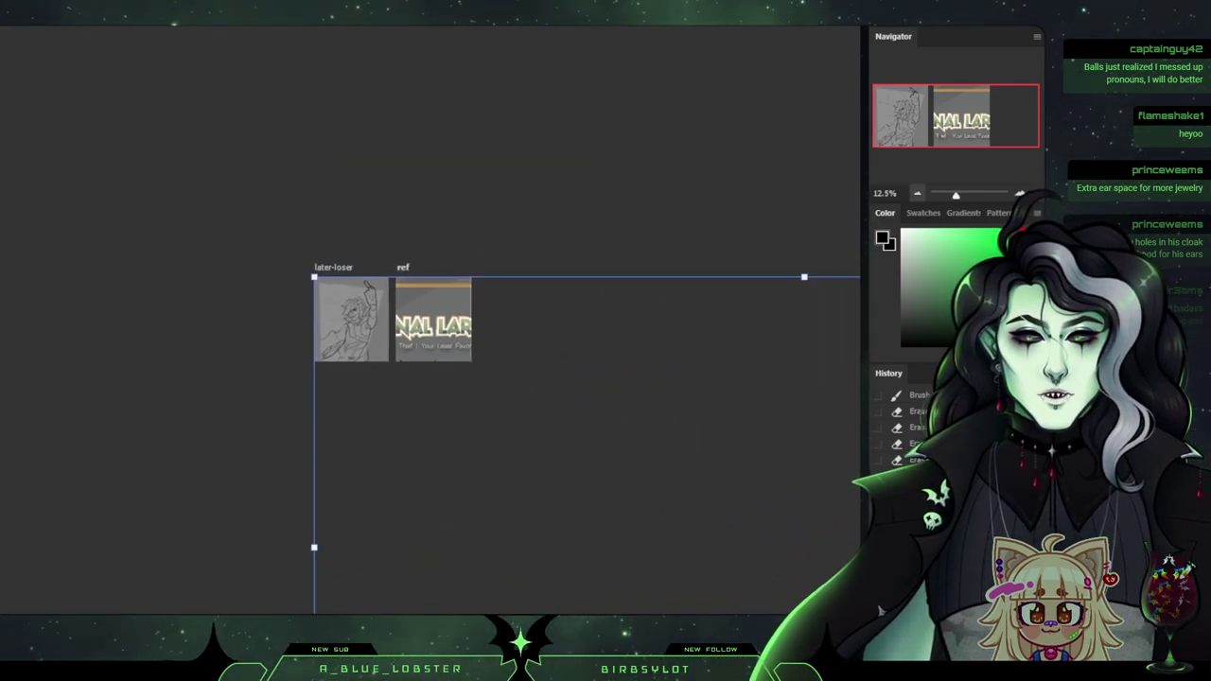
pyautogui.click(917, 193)
pyautogui.scroll(-4, 430, 320)
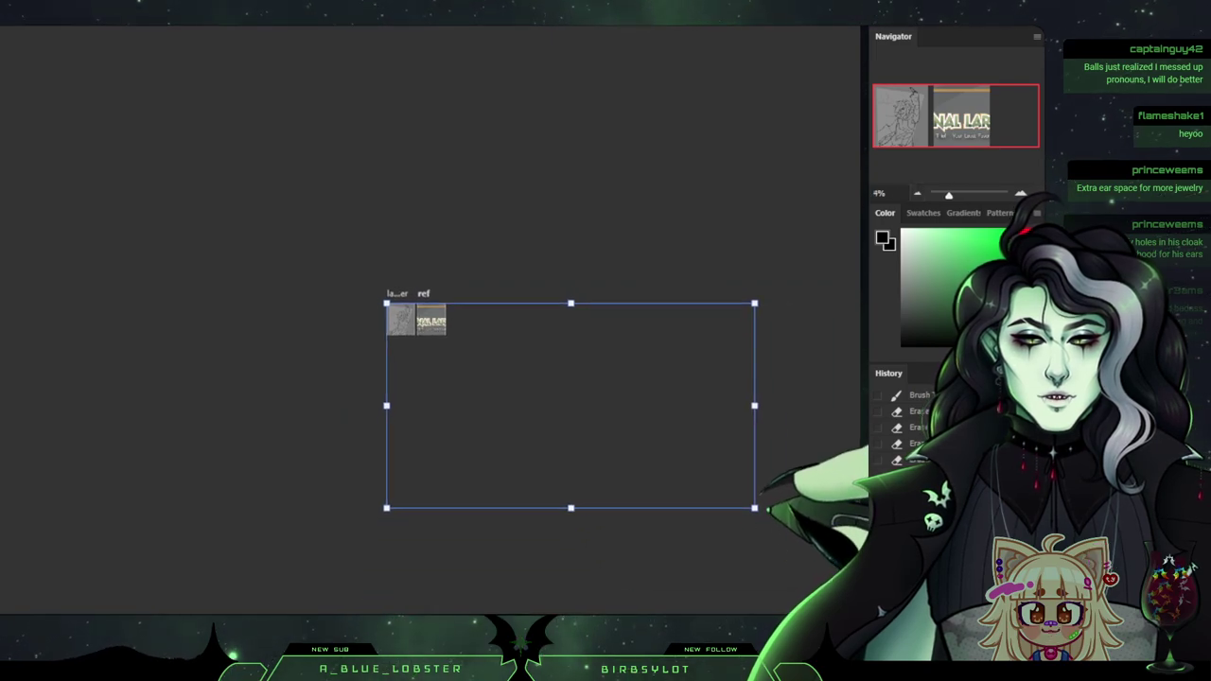
pyautogui.moveTo(755, 508); pyautogui.dragTo(462, 337)
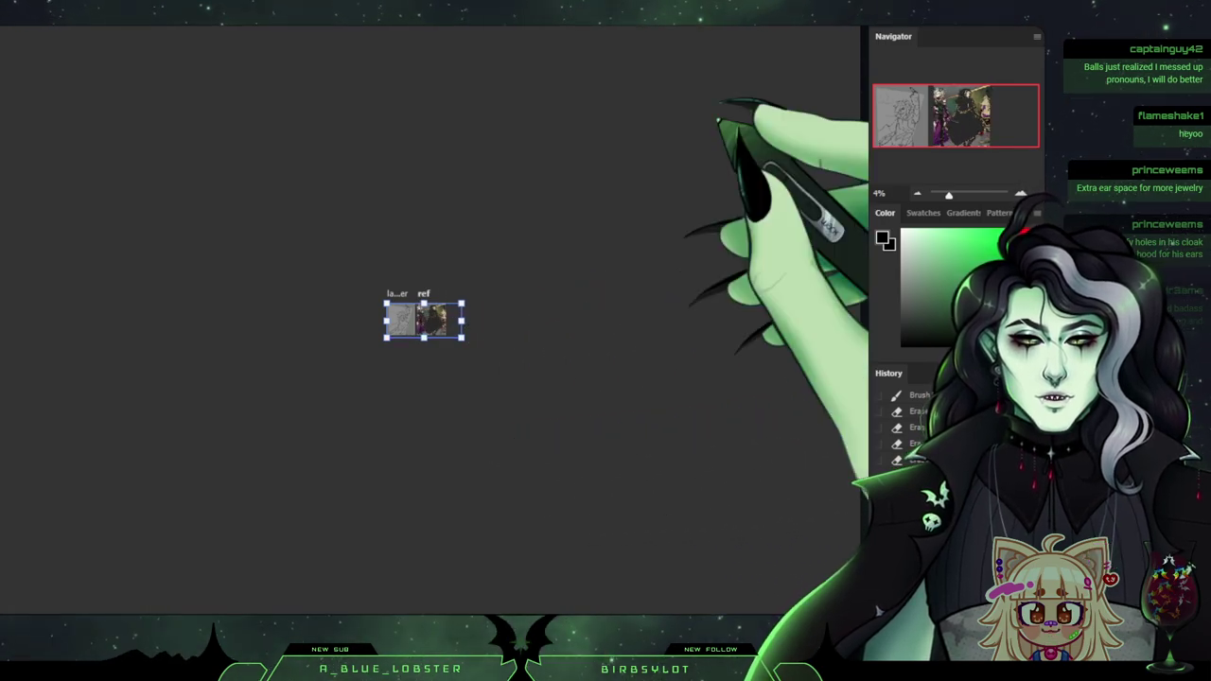
pyautogui.press('Escape')
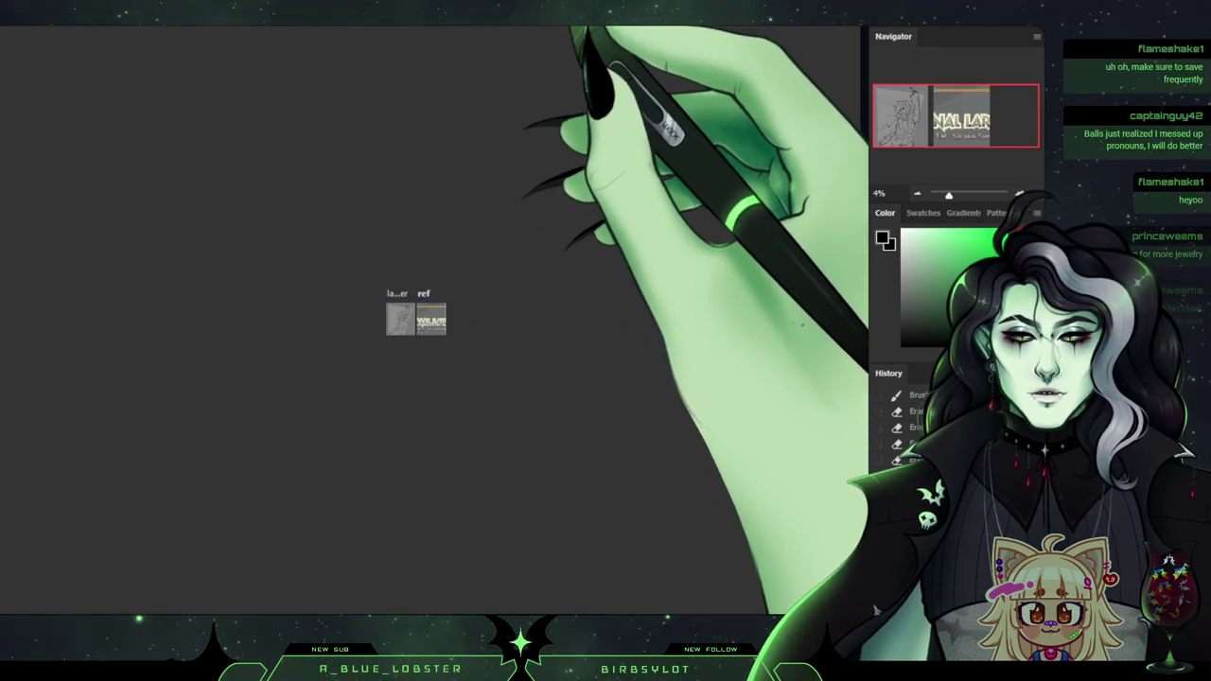
pyautogui.hotkey('ctrl', 't')
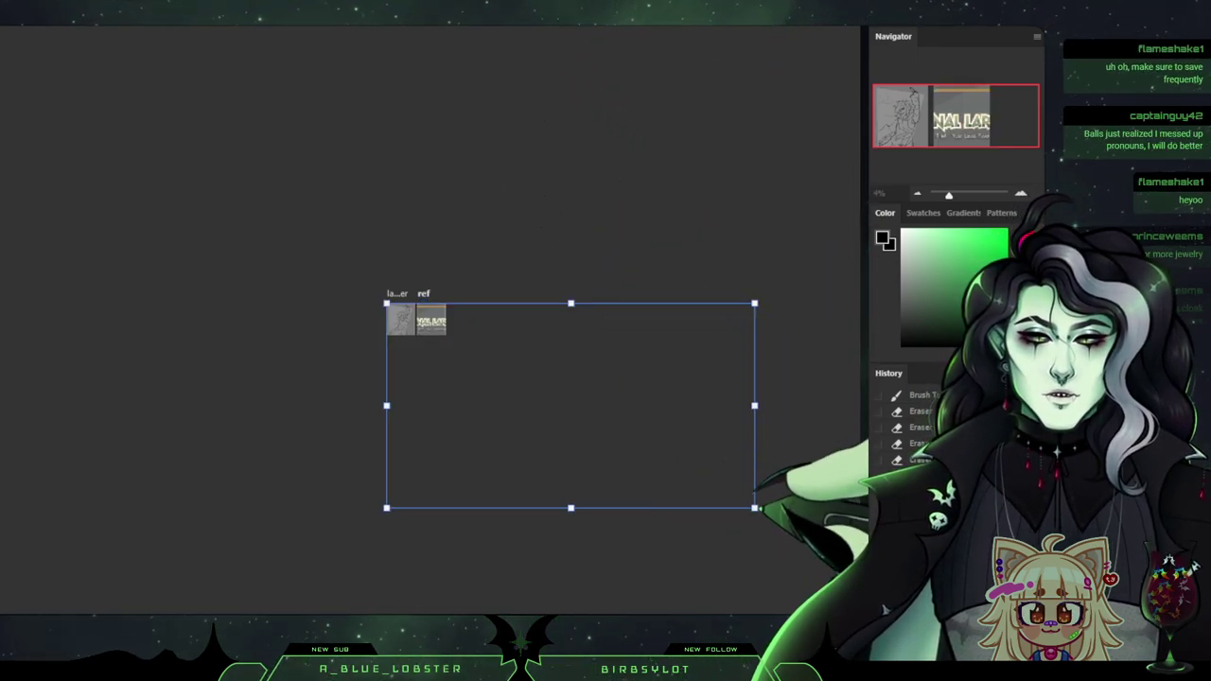
pyautogui.moveTo(755, 508); pyautogui.dragTo(474, 303)
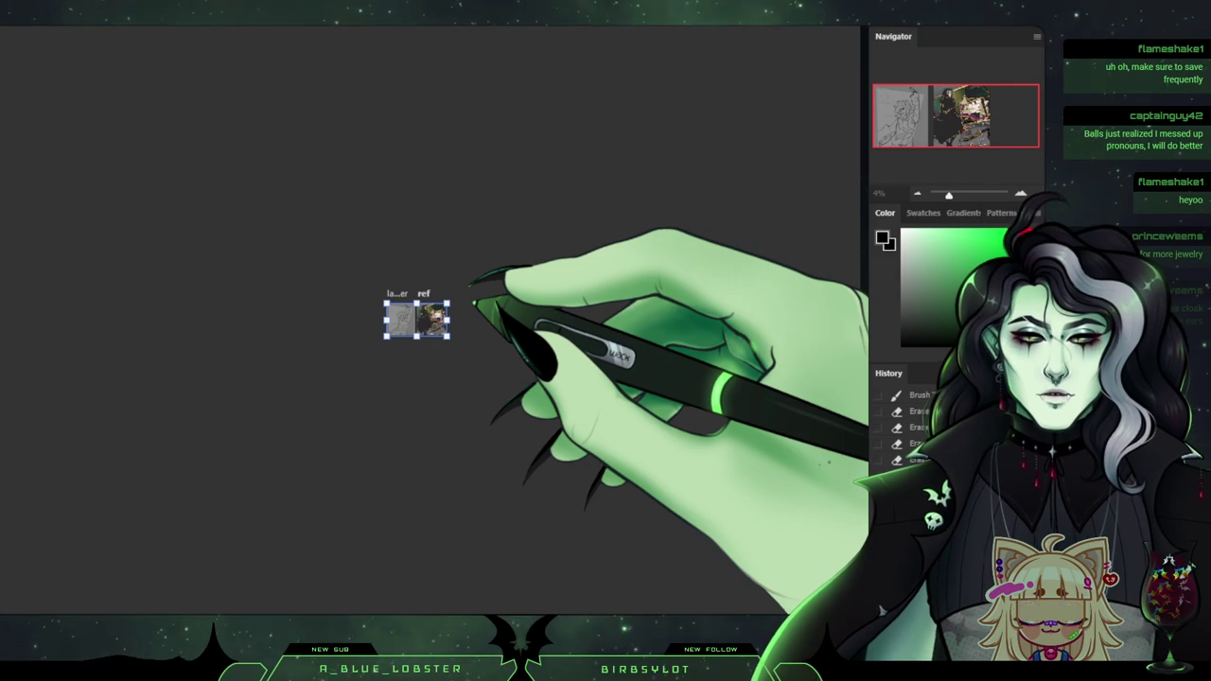
pyautogui.press('Return')
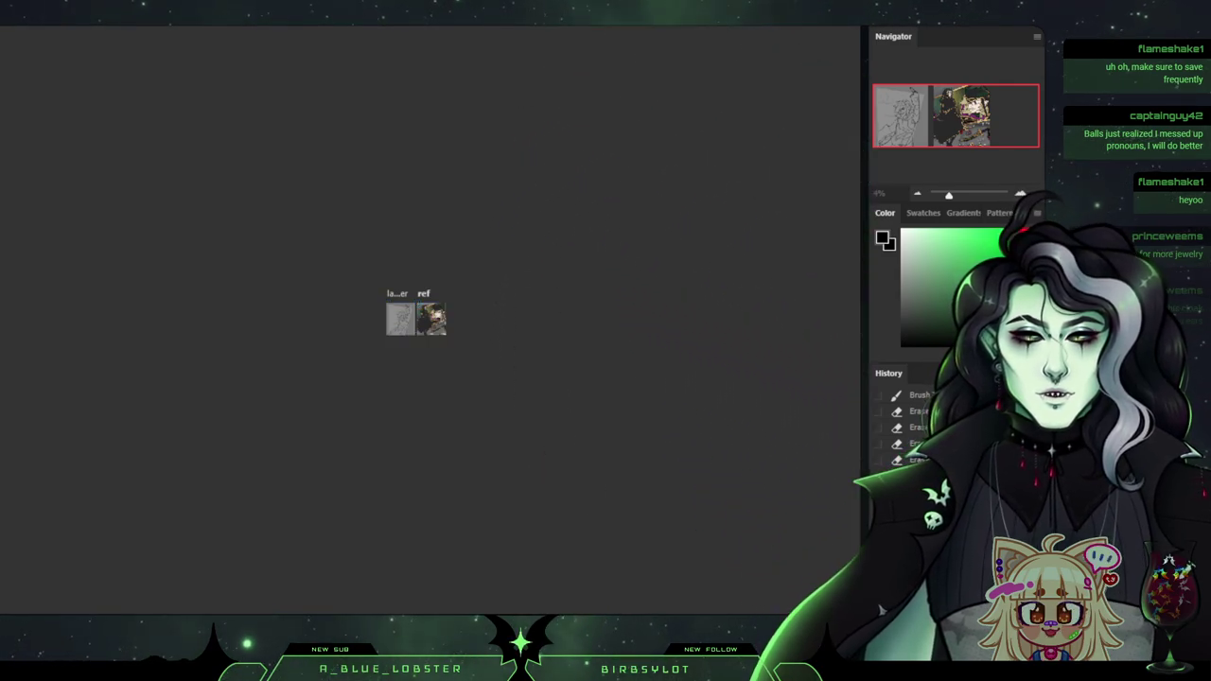
# Reposition the reference sheet within the ref artboard to show the side-view figure and the front-view figure with the purple cloak.
pyautogui.hotkey('ctrl', '+')
pyautogui.hotkey('ctrl', '+')
pyautogui.hotkey('ctrl', '+')
pyautogui.hotkey('ctrl', '+')
pyautogui.hotkey('ctrl', '+')
pyautogui.hotkey('ctrl', '+')
pyautogui.hotkey('ctrl', '+')
pyautogui.hotkey('ctrl', '+')
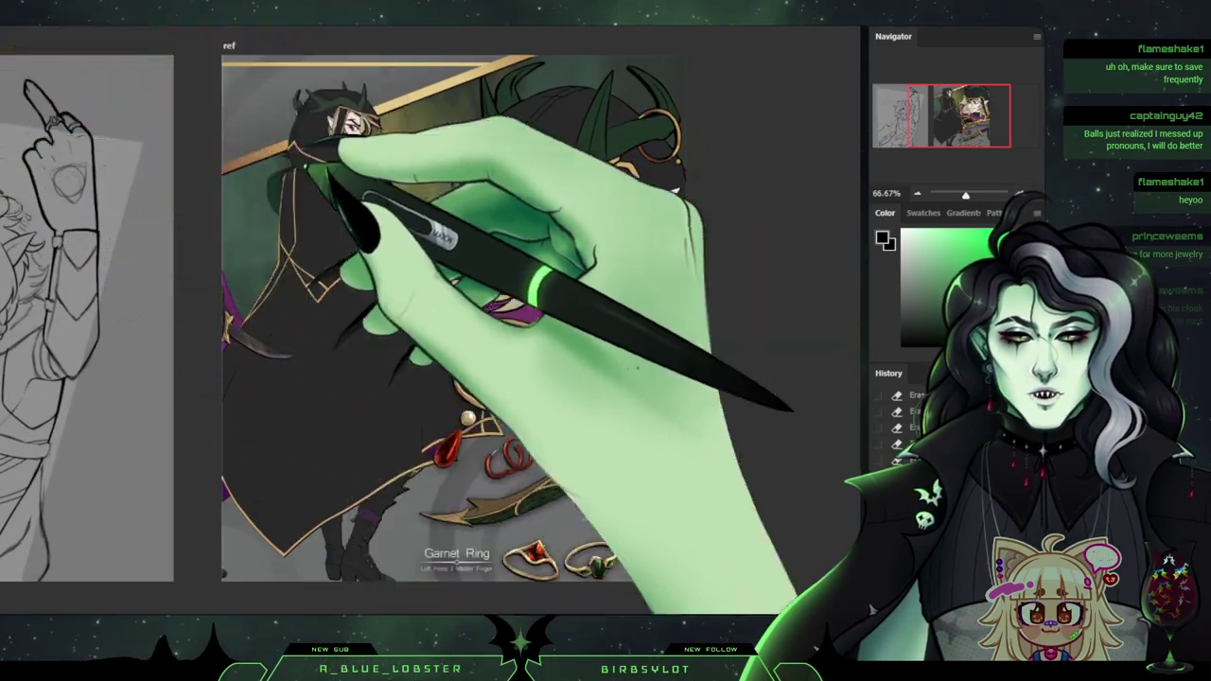
pyautogui.moveTo(317, 144); pyautogui.dragTo(527, 138)
pyautogui.moveTo(304, 221); pyautogui.dragTo(556, 244)
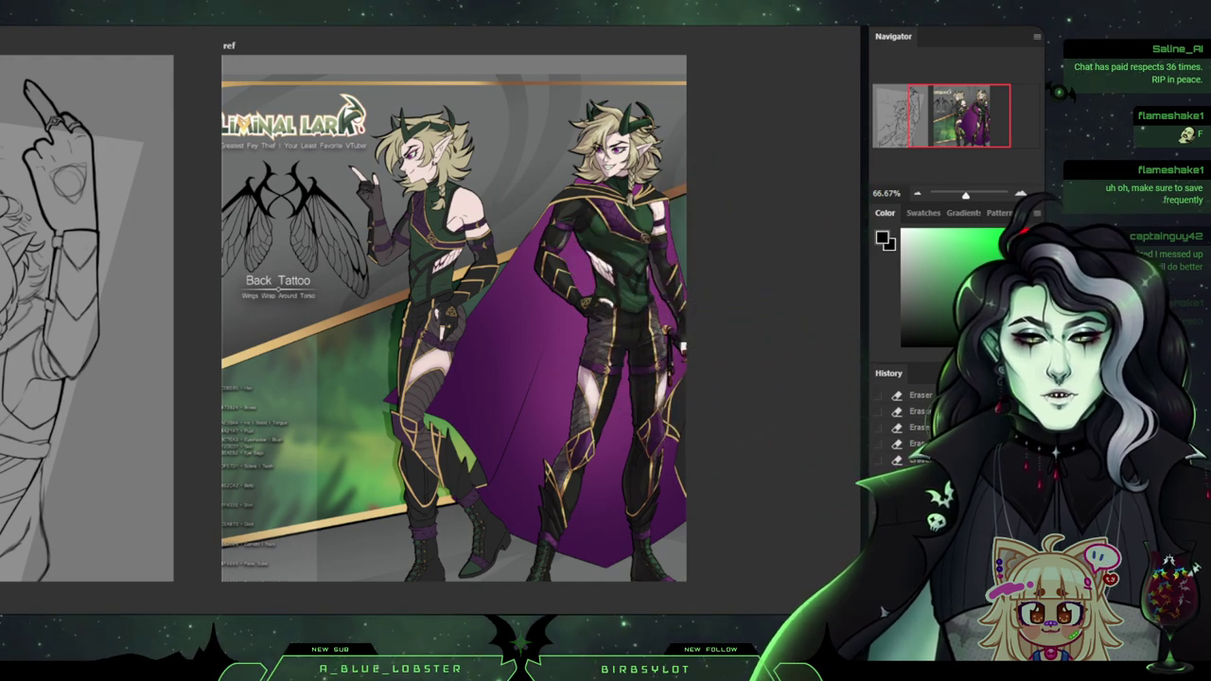
pyautogui.moveTo(959, 115); pyautogui.dragTo(944, 116)
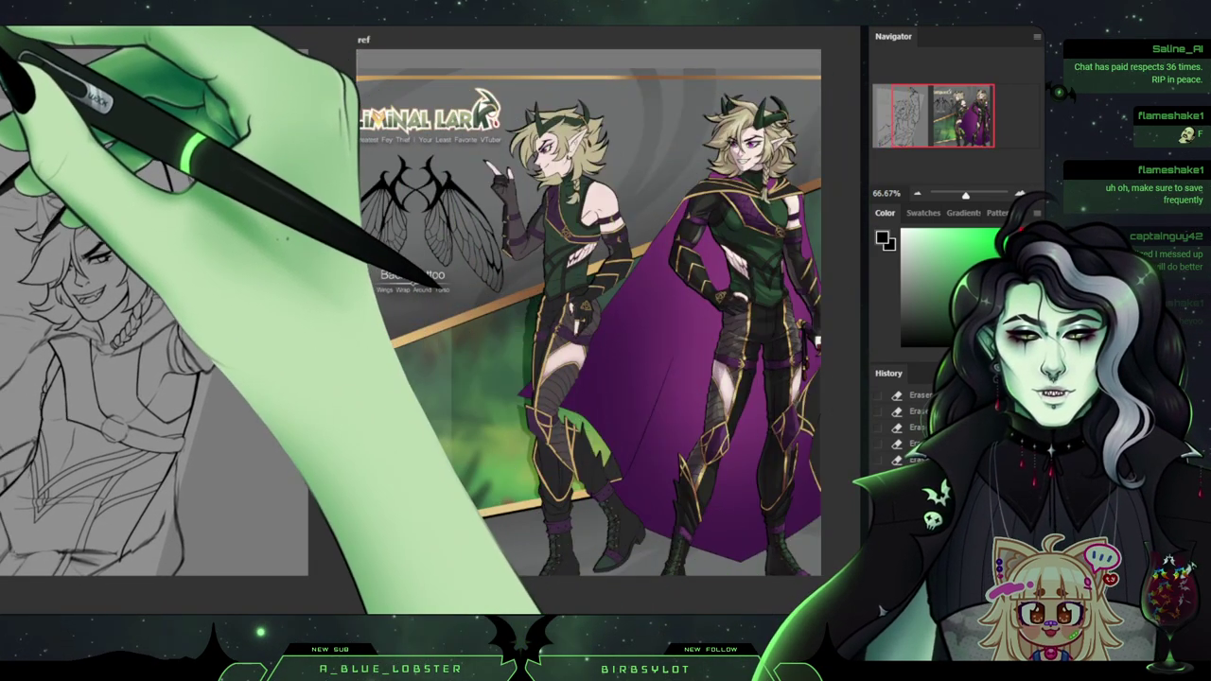
pyautogui.moveTo(649, 262); pyautogui.dragTo(620, 238)
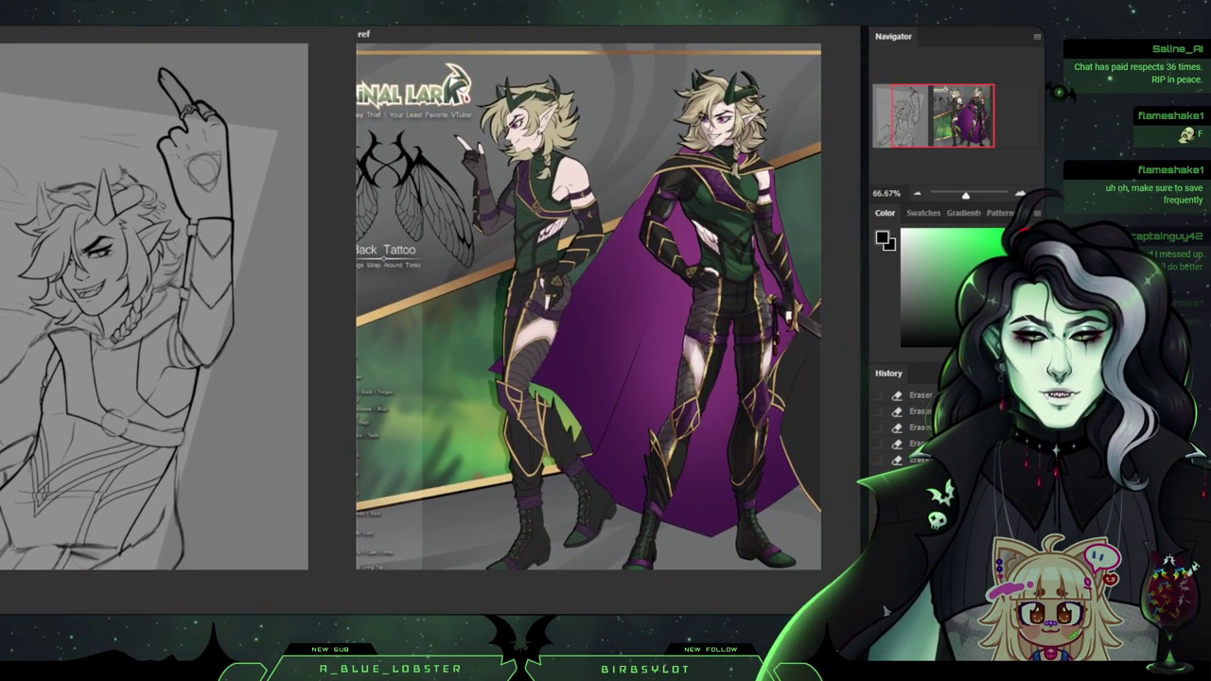
# Merge the character's line layers and merge a duplicate of the result back into it, with the reference alongside.
pyautogui.moveTo(454, 264); pyautogui.dragTo(609, 265)
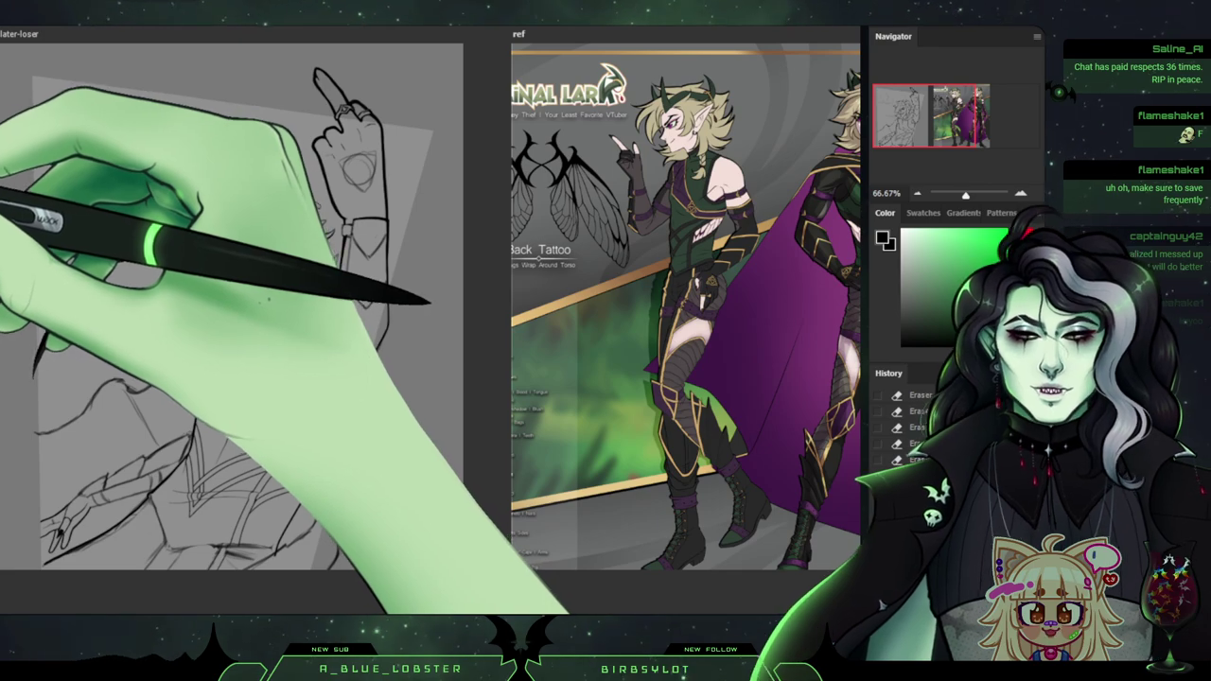
pyautogui.hotkey('ctrl', 'e')
pyautogui.hotkey('ctrl', 'z')
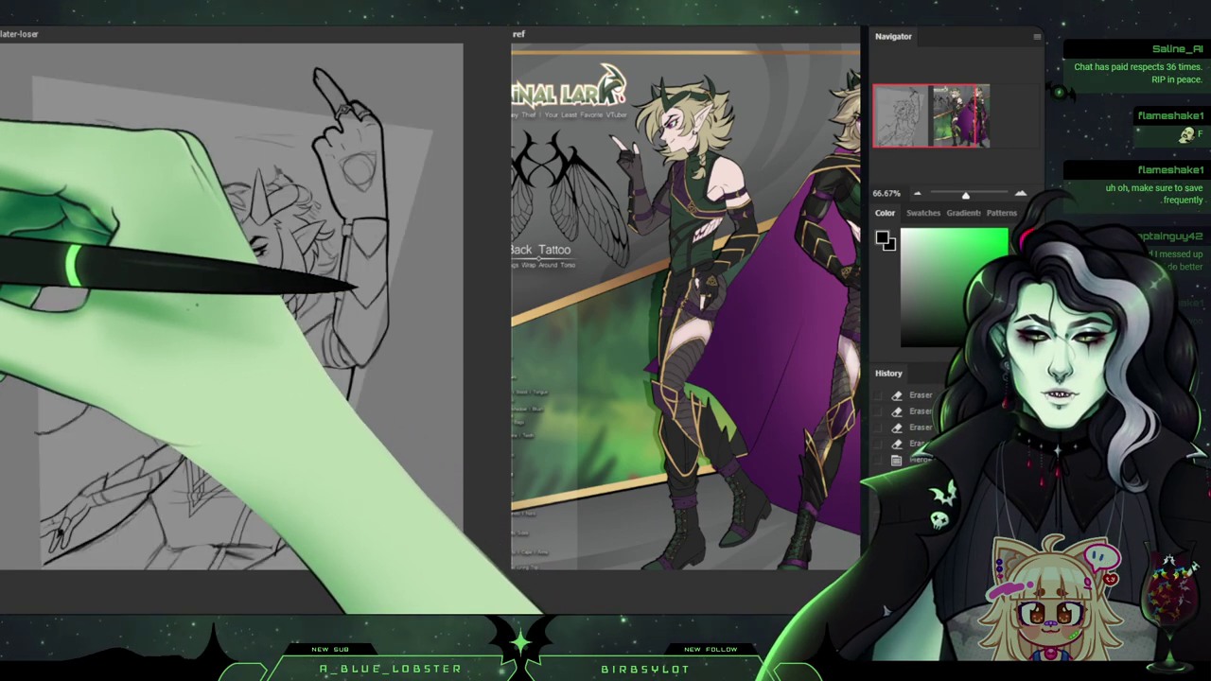
pyautogui.hotkey('ctrl', 'j')
pyautogui.hotkey('ctrl', 'e')
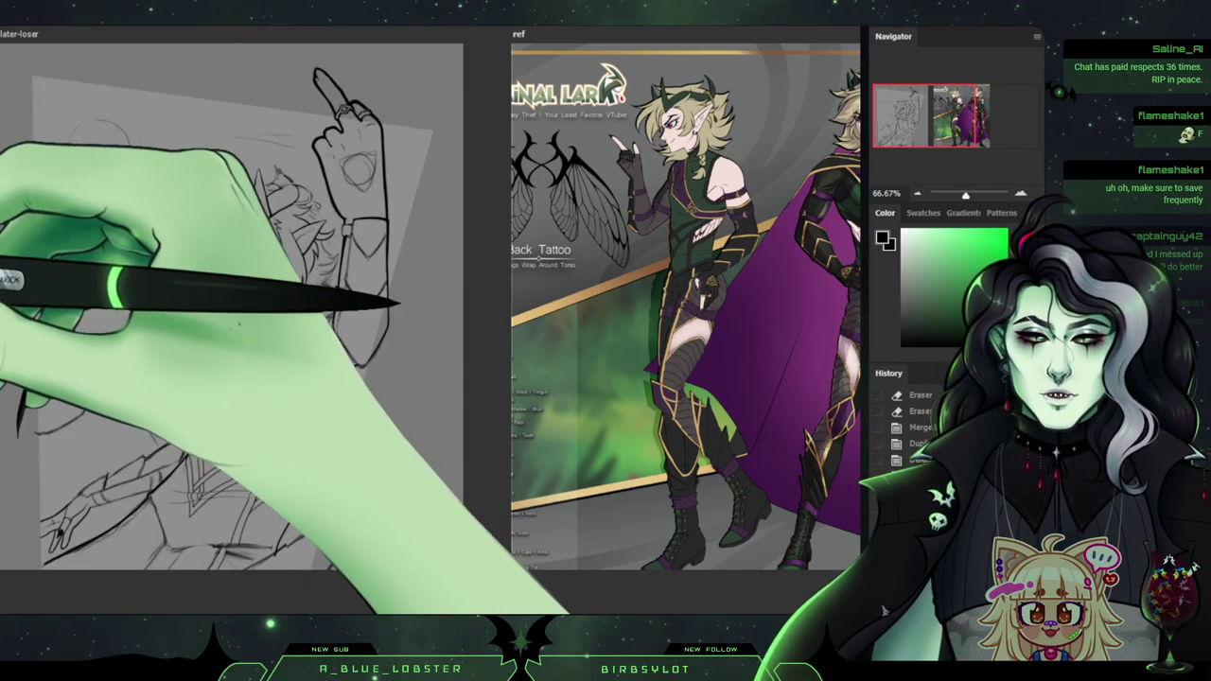
# Redo the undone history states through the layer merges, reference paste, free transform, move and layer changes.
pyautogui.hotkey('ctrl', 'shift', 'z')
pyautogui.hotkey('ctrl', 'shift', 'z')
pyautogui.hotkey('ctrl', 'shift', 'z')
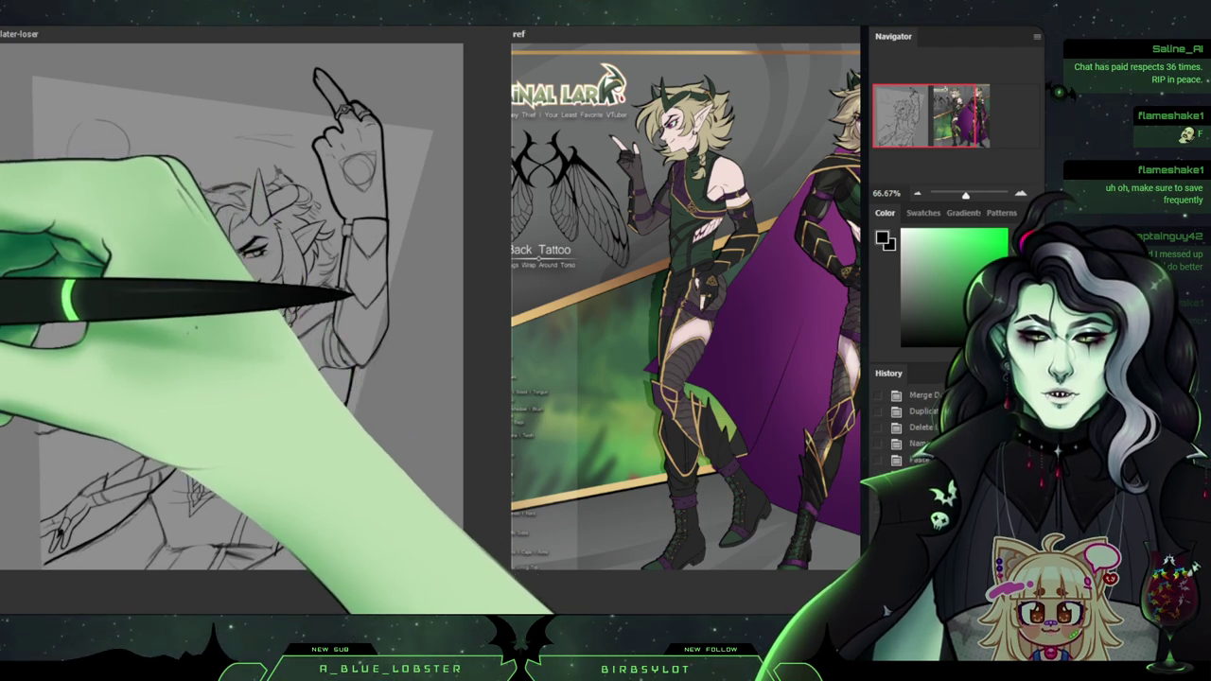
pyautogui.hotkey('ctrl', 'shift', 'z')
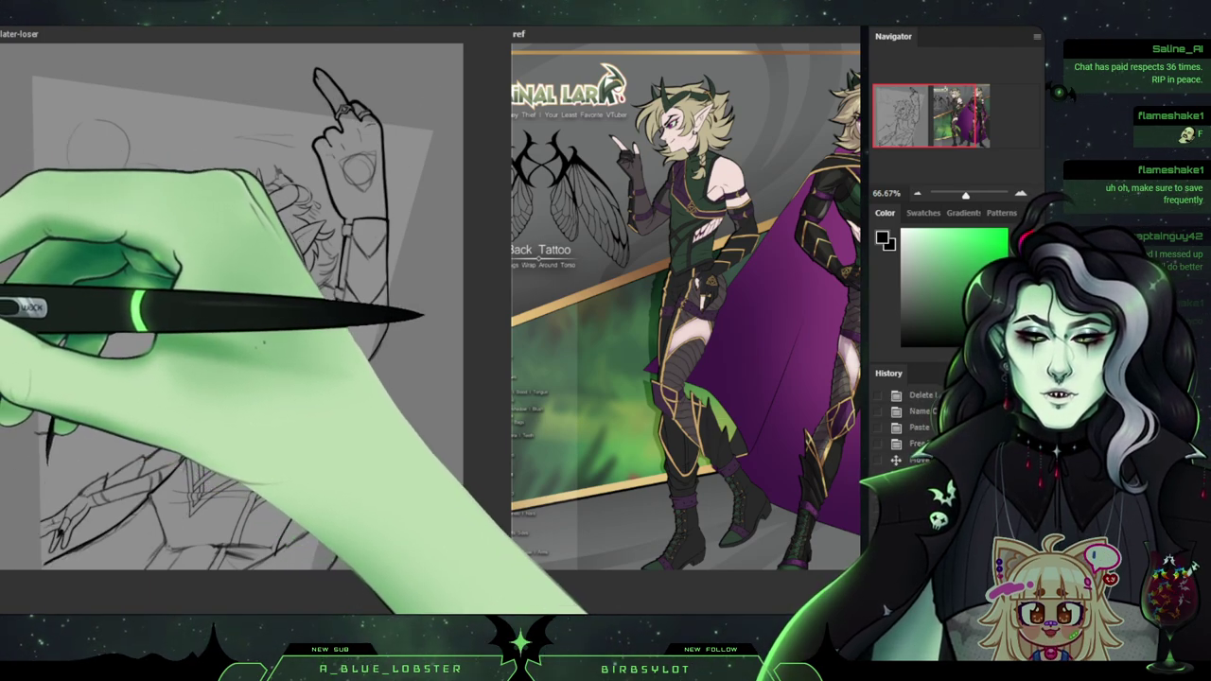
pyautogui.hotkey('ctrl', 'shift', 'z')
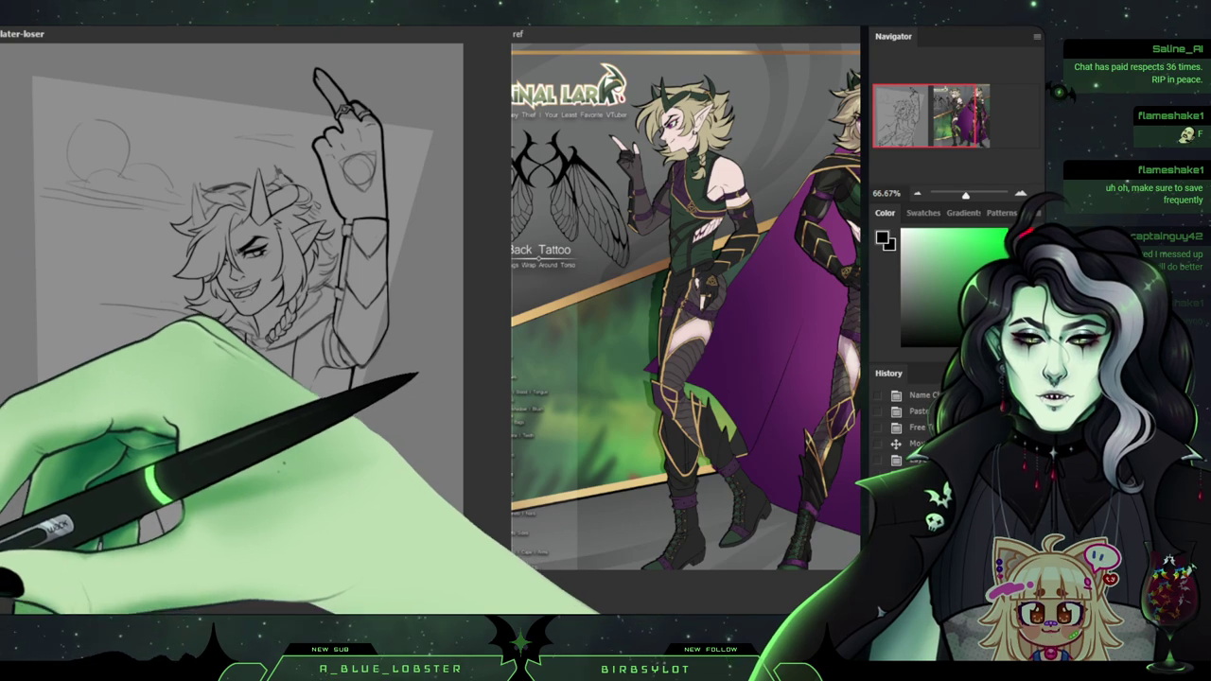
pyautogui.hotkey('ctrl', 'shift', 'z')
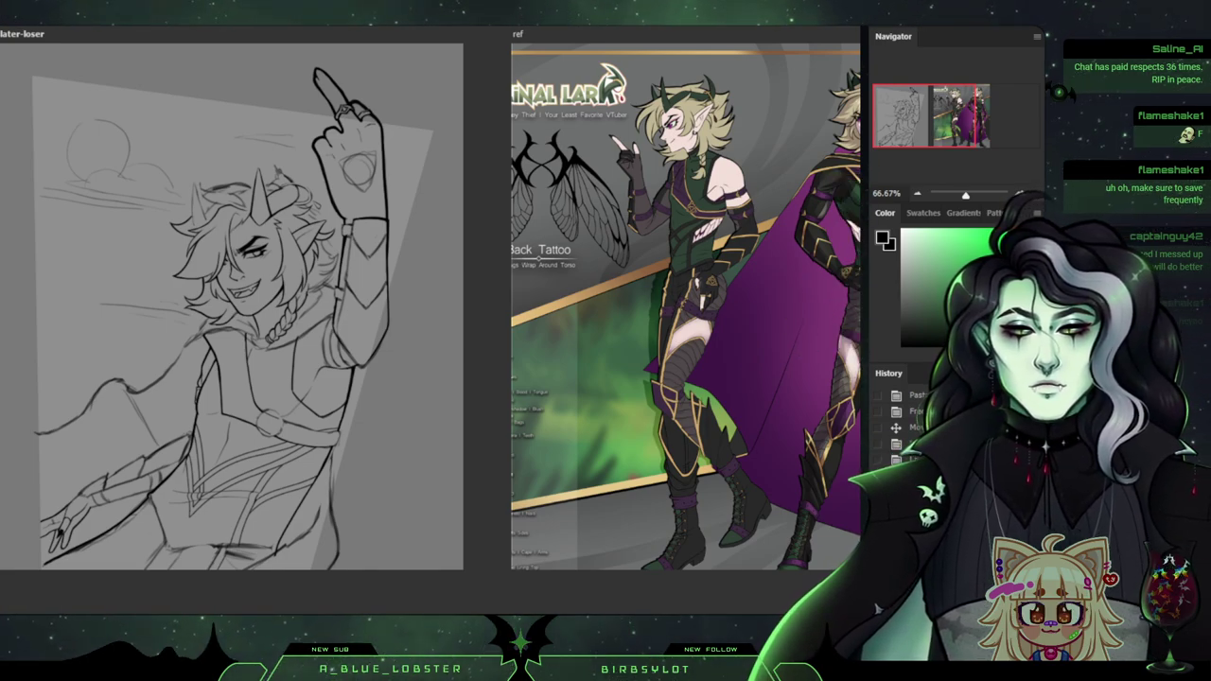
# Create a new layer for the line art around the character's face and hair.
pyautogui.scroll(5, 432, 320)
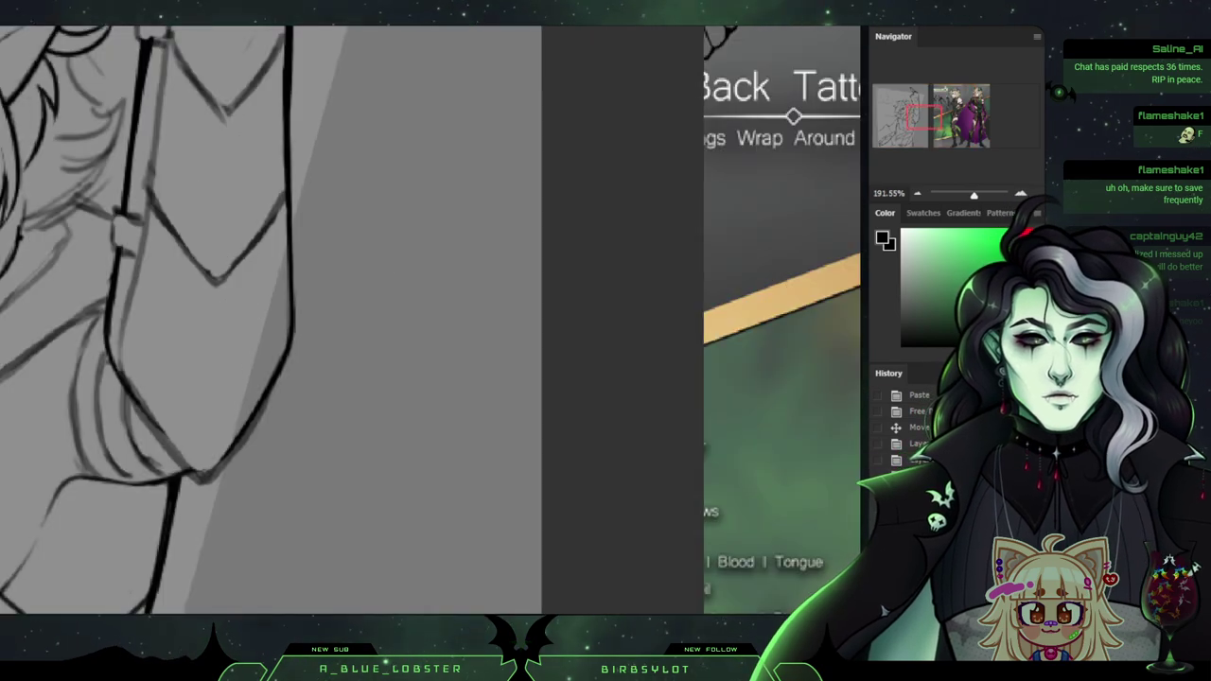
pyautogui.scroll(-7, 431, 320)
pyautogui.scroll(4, 432, 320)
pyautogui.scroll(3, 430, 317)
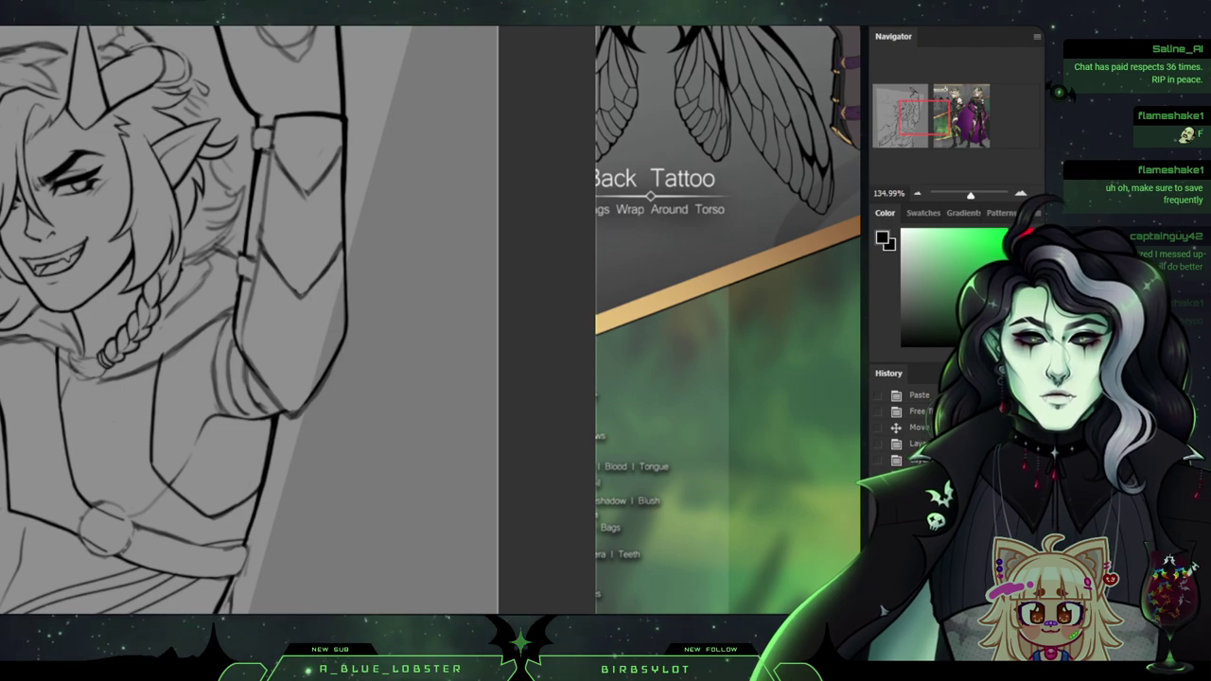
pyautogui.moveTo(321, 312)
pyautogui.mouseDown()
pyautogui.moveTo(535, 171)
pyautogui.moveTo(605, 251)
pyautogui.moveTo(581, 410)
pyautogui.moveTo(606, 430)
pyautogui.mouseUp()
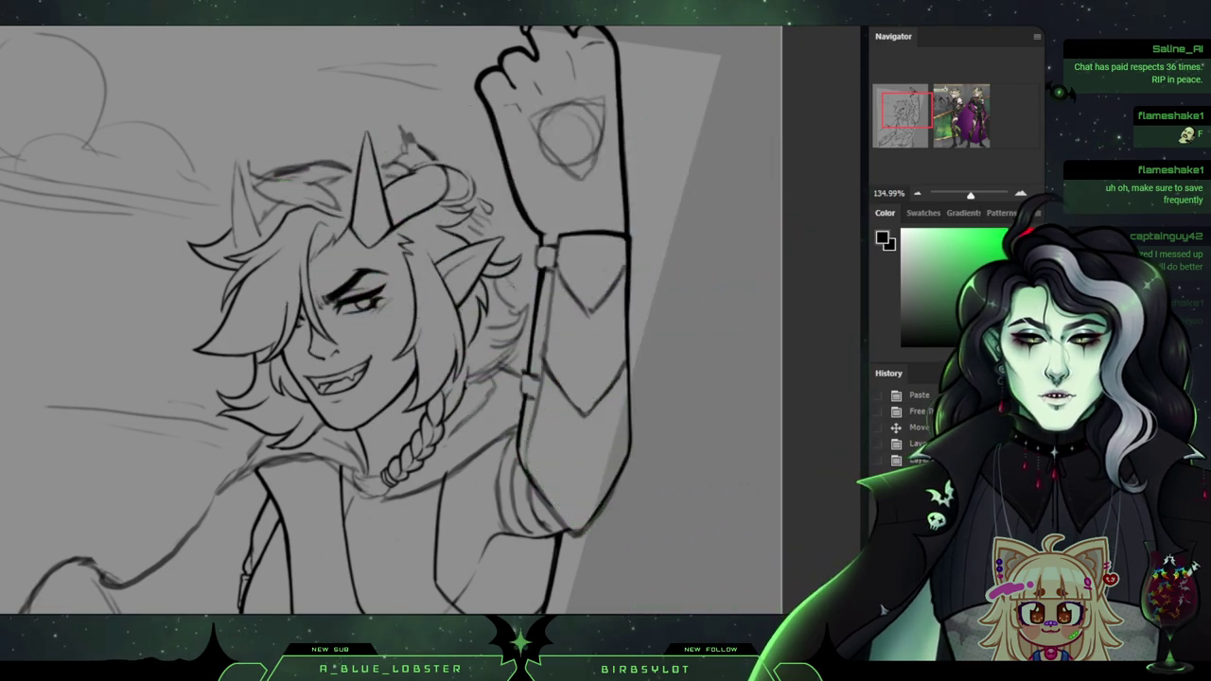
pyautogui.moveTo(426, 298); pyautogui.dragTo(486, 332)
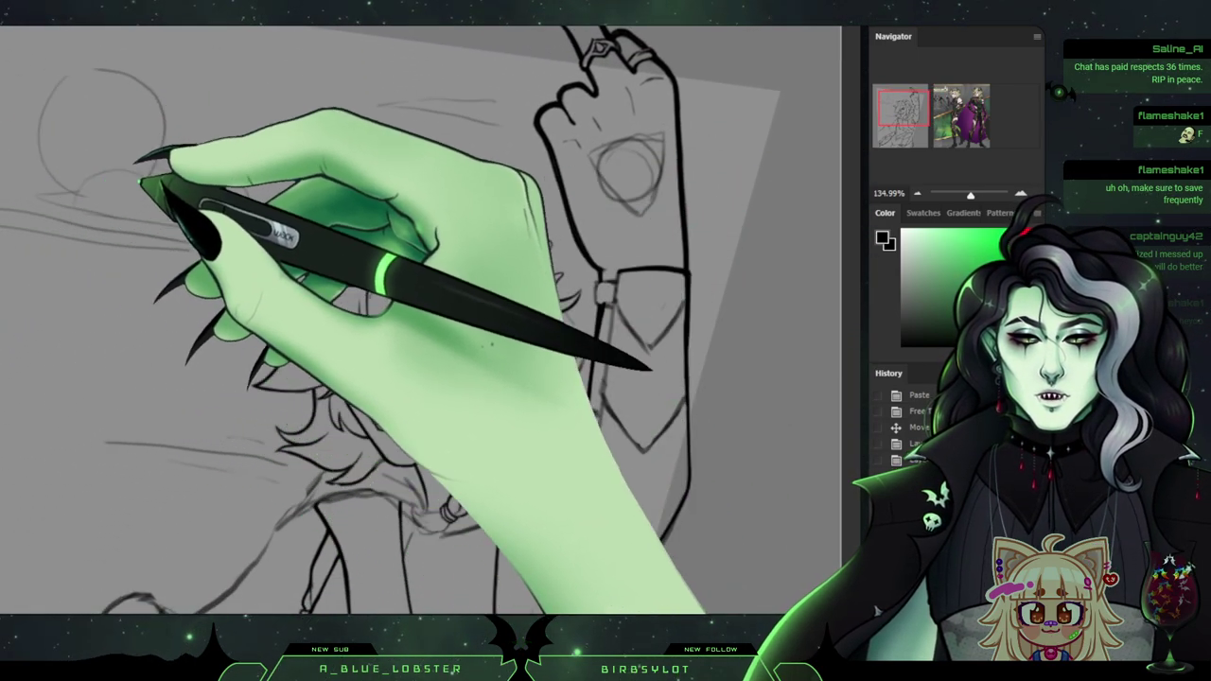
pyautogui.hotkey('ctrl', '+')
pyautogui.hotkey('ctrl', '+')
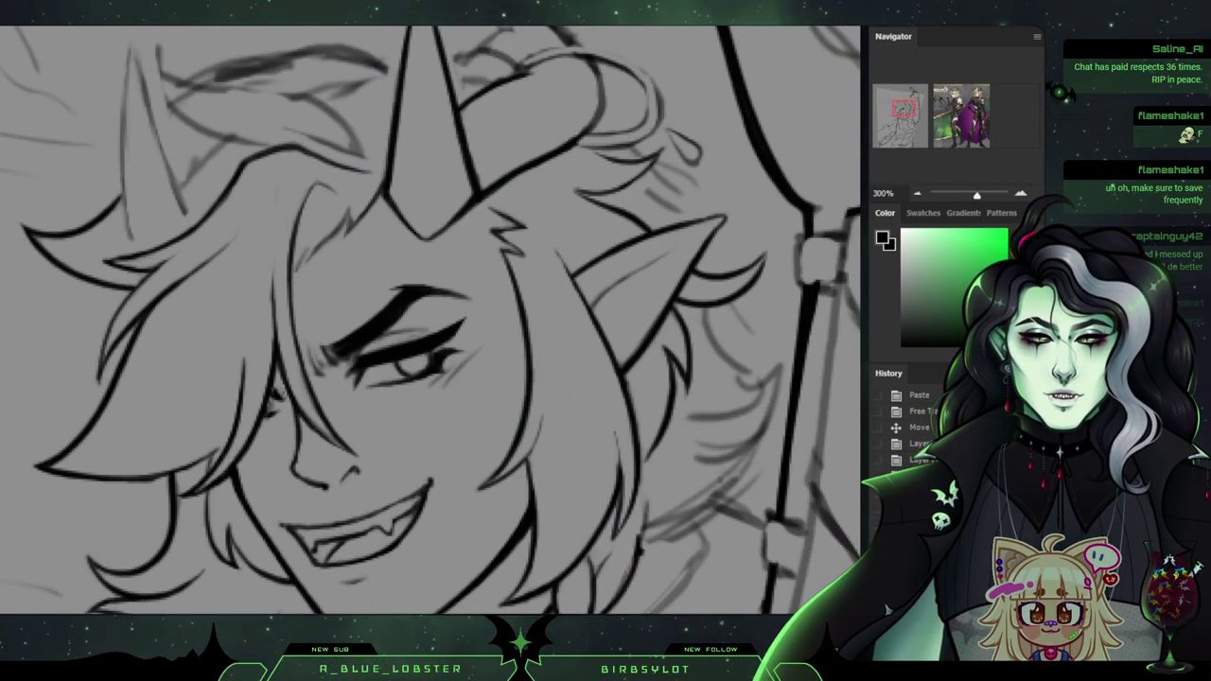
pyautogui.moveTo(431, 322)
pyautogui.mouseDown()
pyautogui.moveTo(377, 247)
pyautogui.moveTo(430, 350)
pyautogui.moveTo(431, 325)
pyautogui.moveTo(352, 348)
pyautogui.mouseUp()
pyautogui.hotkey('ctrl', 'shift', 'alt', 'n')
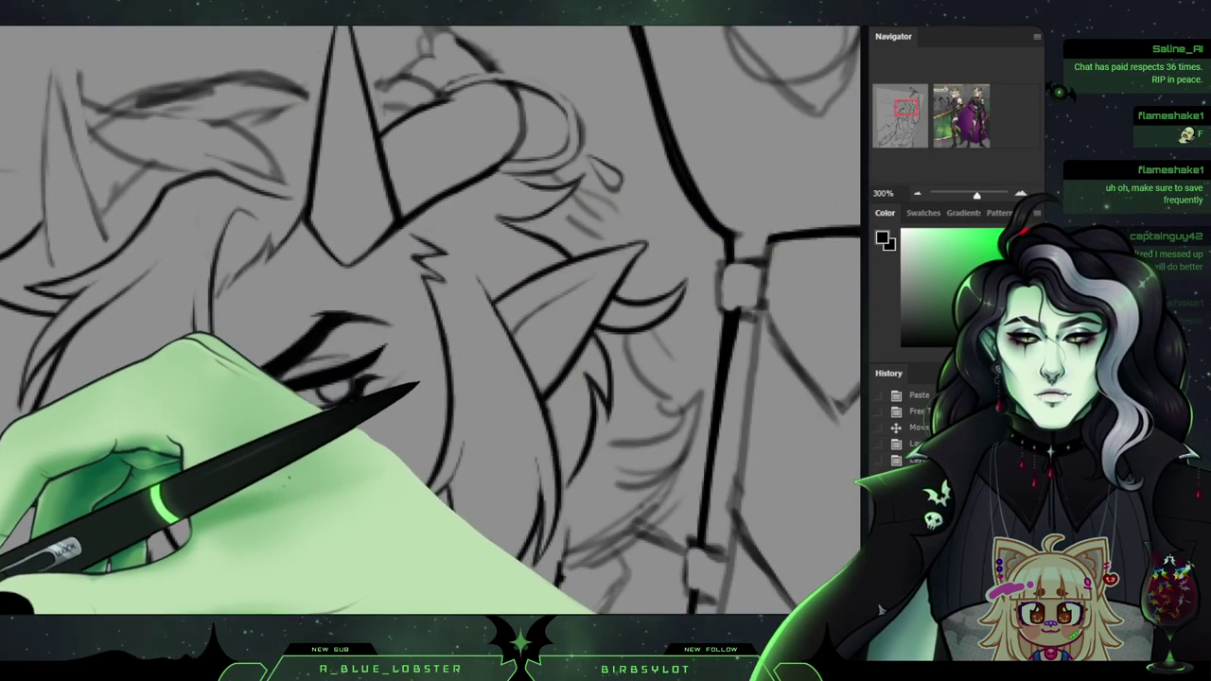
pyautogui.moveTo(431, 321); pyautogui.dragTo(298, 163)
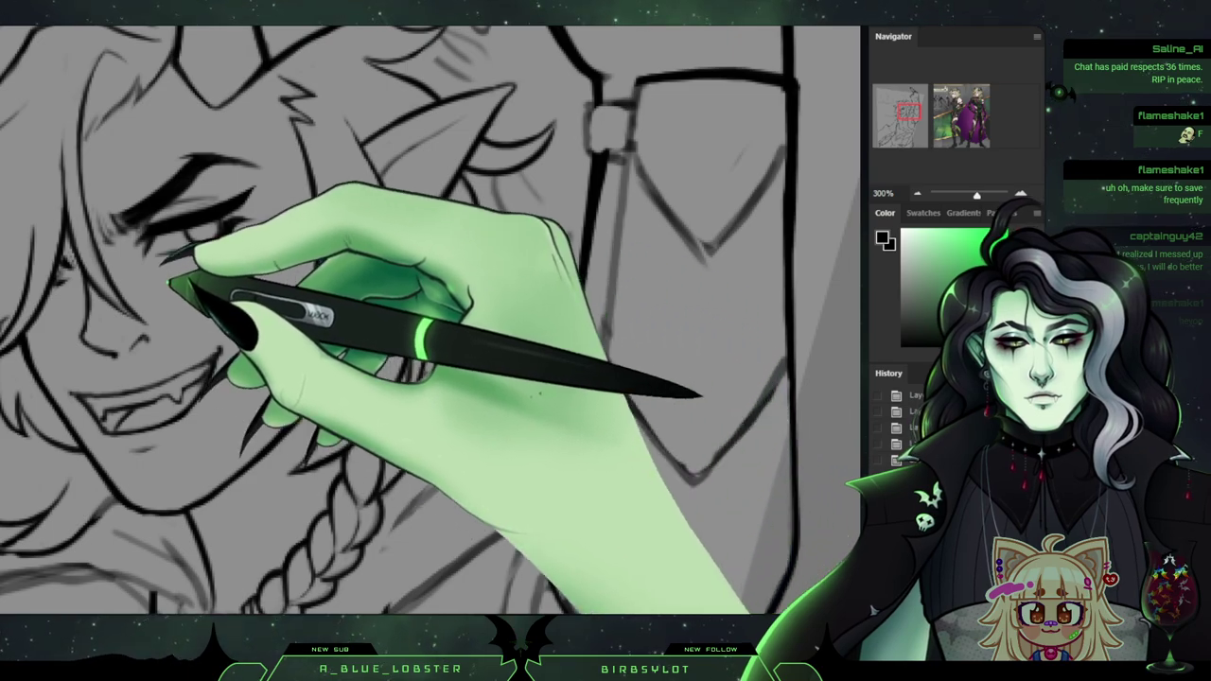
# Compare the character's inked face, horns and hair with the front-view head on the reference sheet.
pyautogui.click(917, 193)
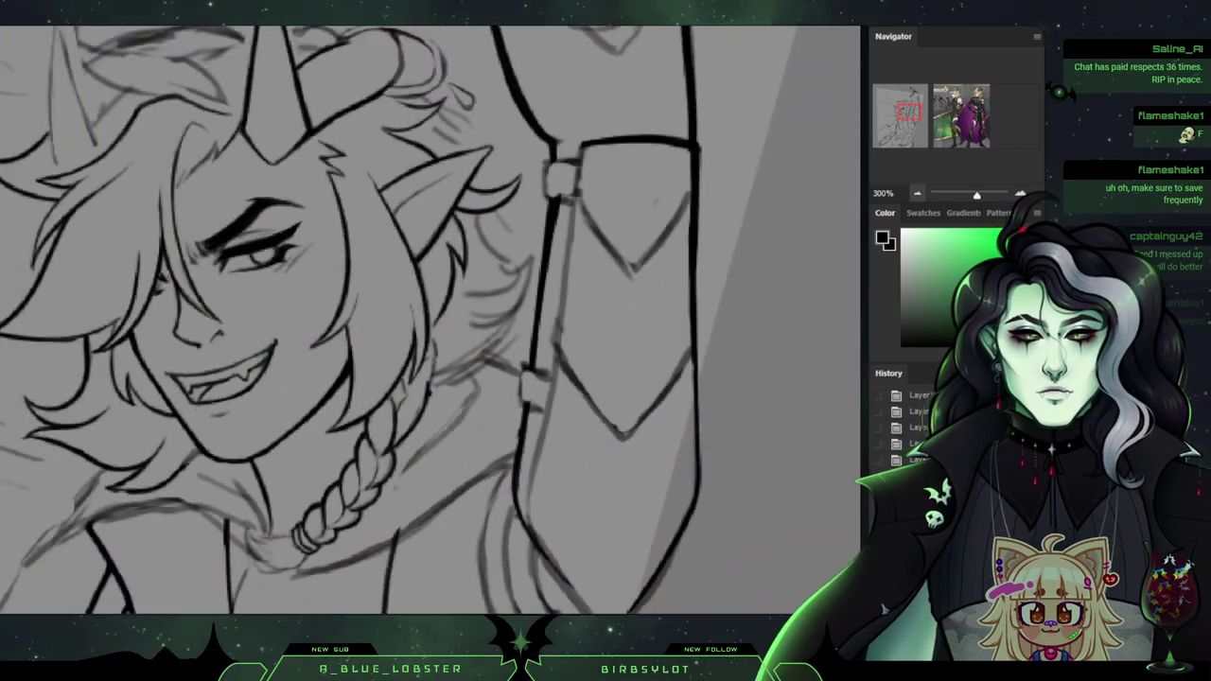
pyautogui.click(917, 193)
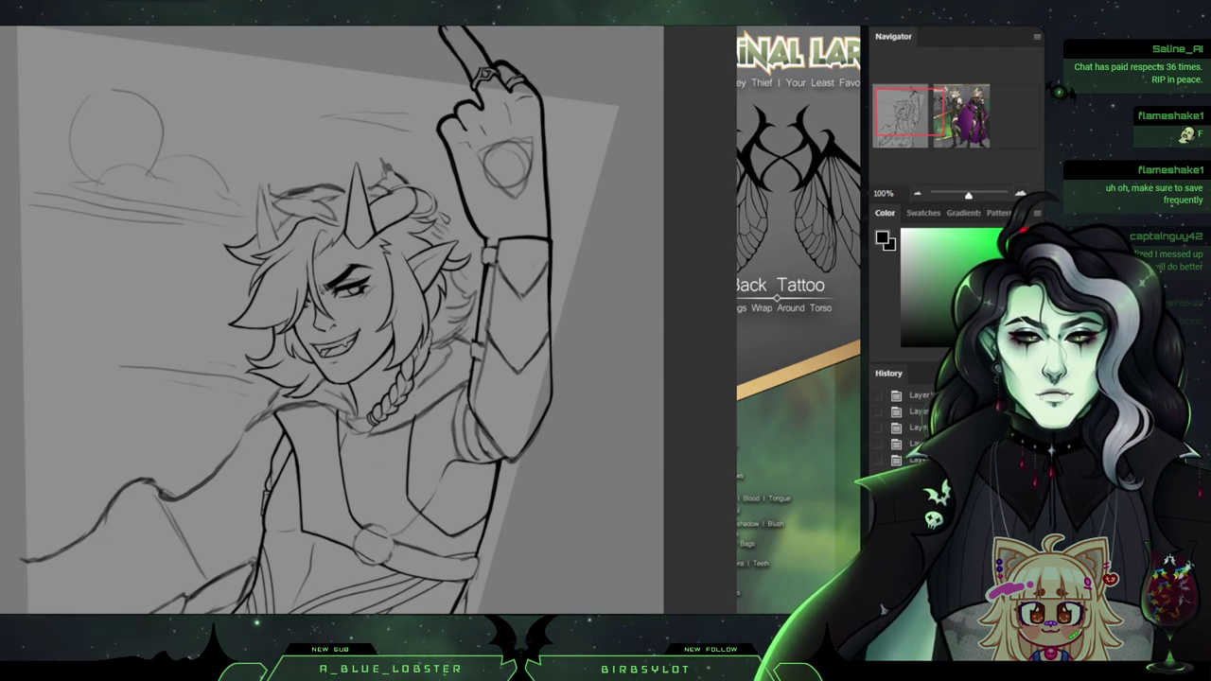
pyautogui.click(1021, 193)
pyautogui.click(1021, 193)
pyautogui.click(1021, 193)
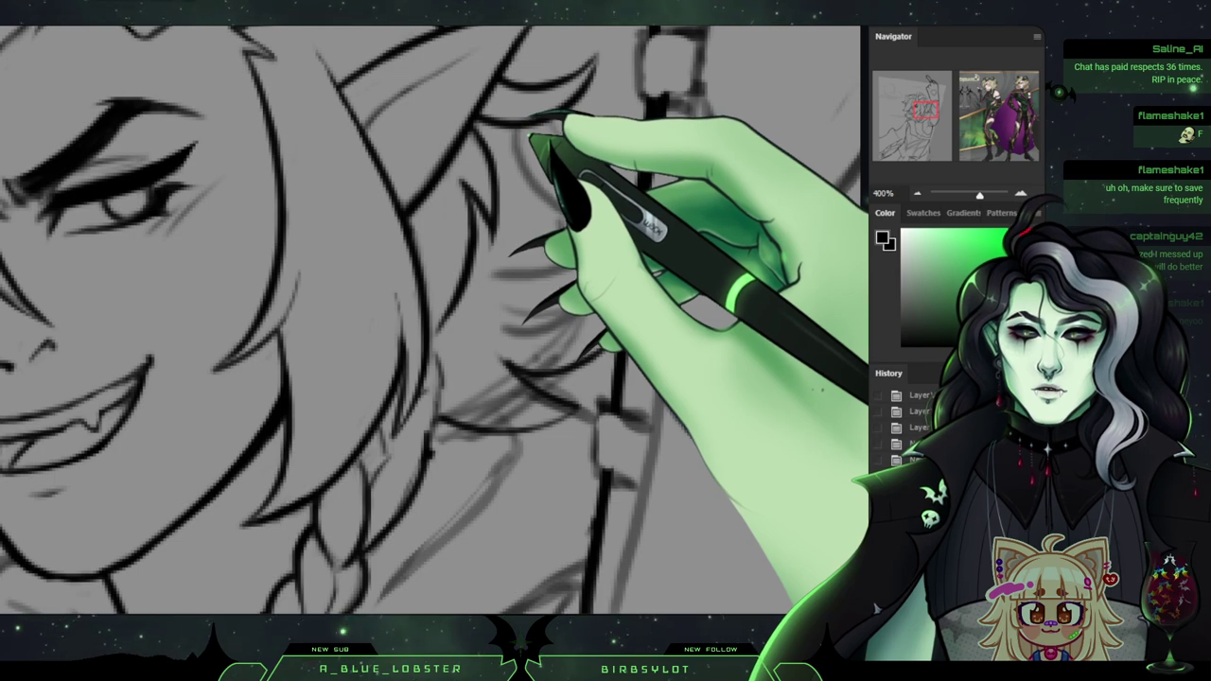
pyautogui.click(917, 193)
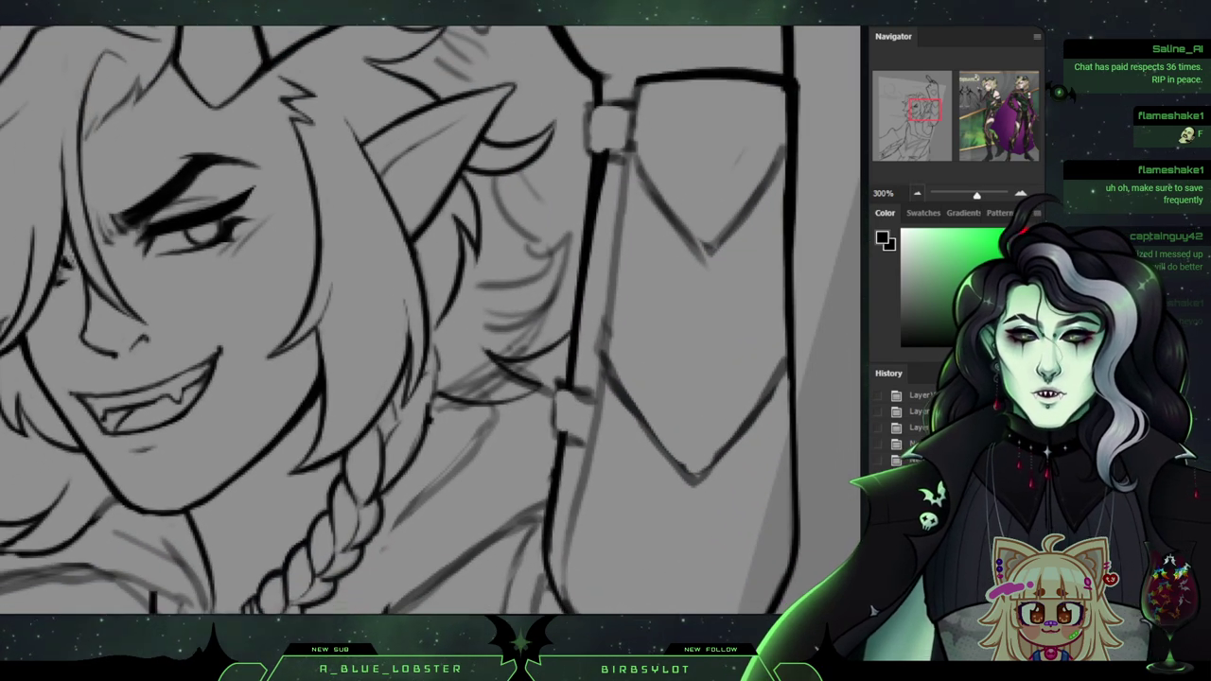
pyautogui.scroll(3, 431, 319)
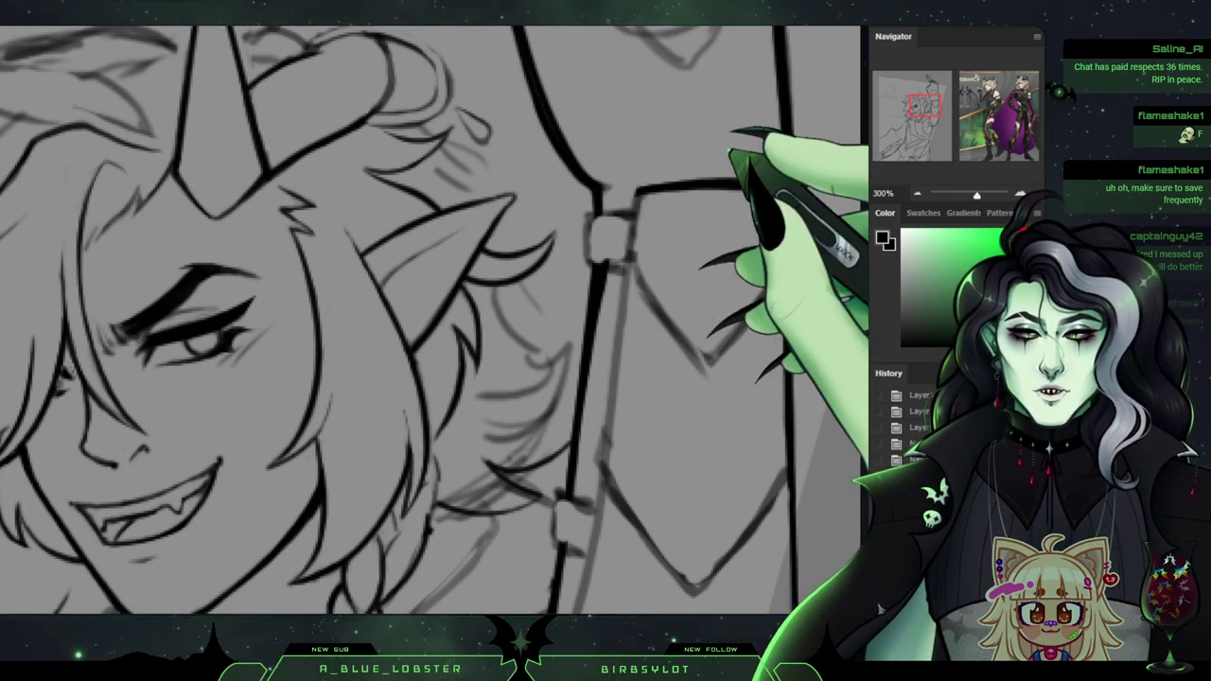
pyautogui.moveTo(926, 105); pyautogui.dragTo(1022, 85)
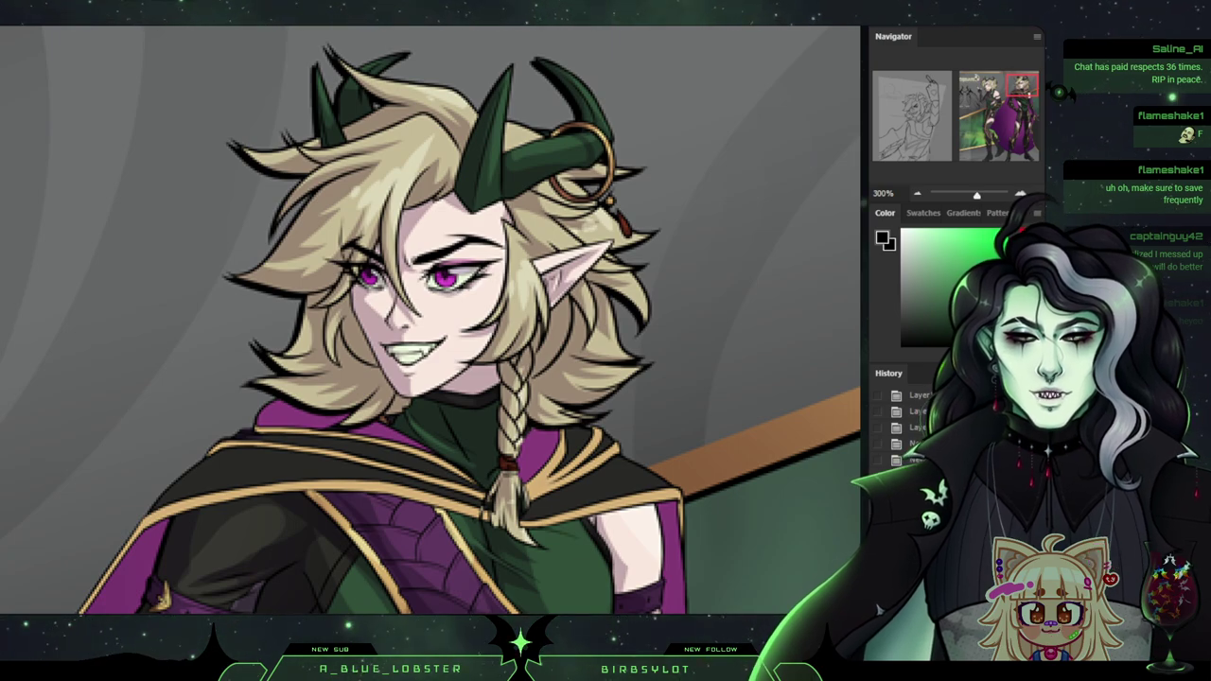
pyautogui.moveTo(1021, 85)
pyautogui.mouseDown()
pyautogui.moveTo(918, 92)
pyautogui.moveTo(927, 106)
pyautogui.mouseUp()
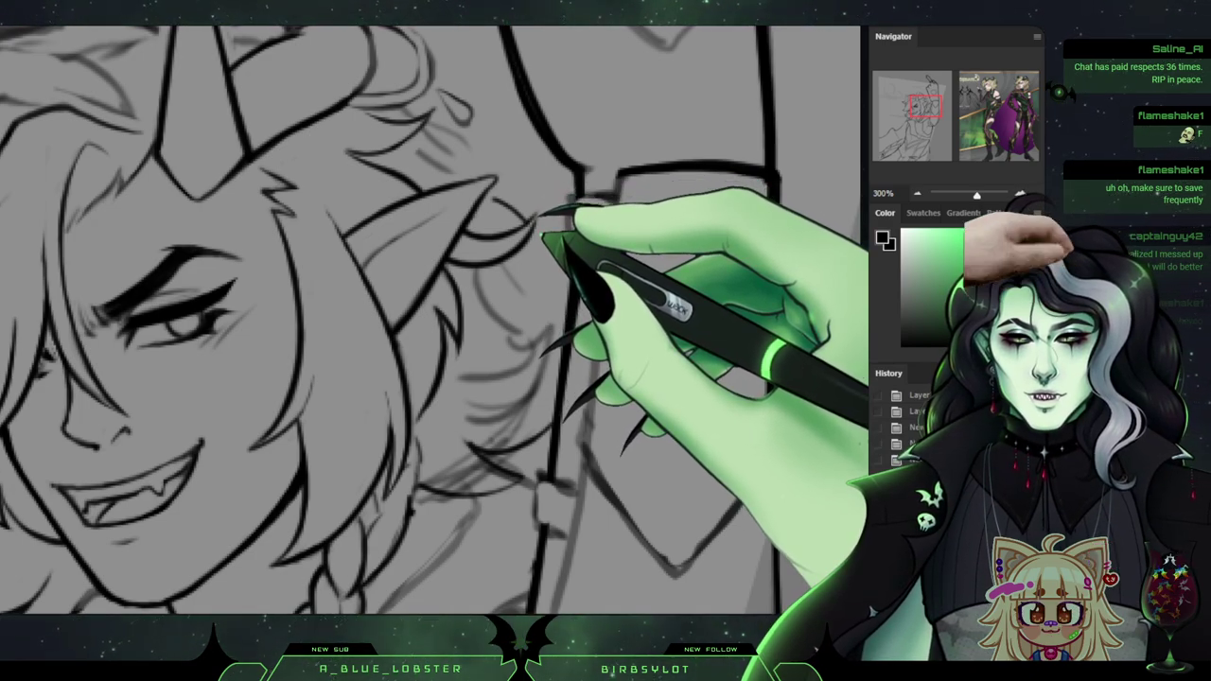
# Ink curved hair locks behind the pointed ear, next to the raised forearm, following the rough sketch.
pyautogui.moveTo(573, 286)
pyautogui.mouseDown()
pyautogui.moveTo(579, 339)
pyautogui.moveTo(541, 374)
pyautogui.mouseUp()
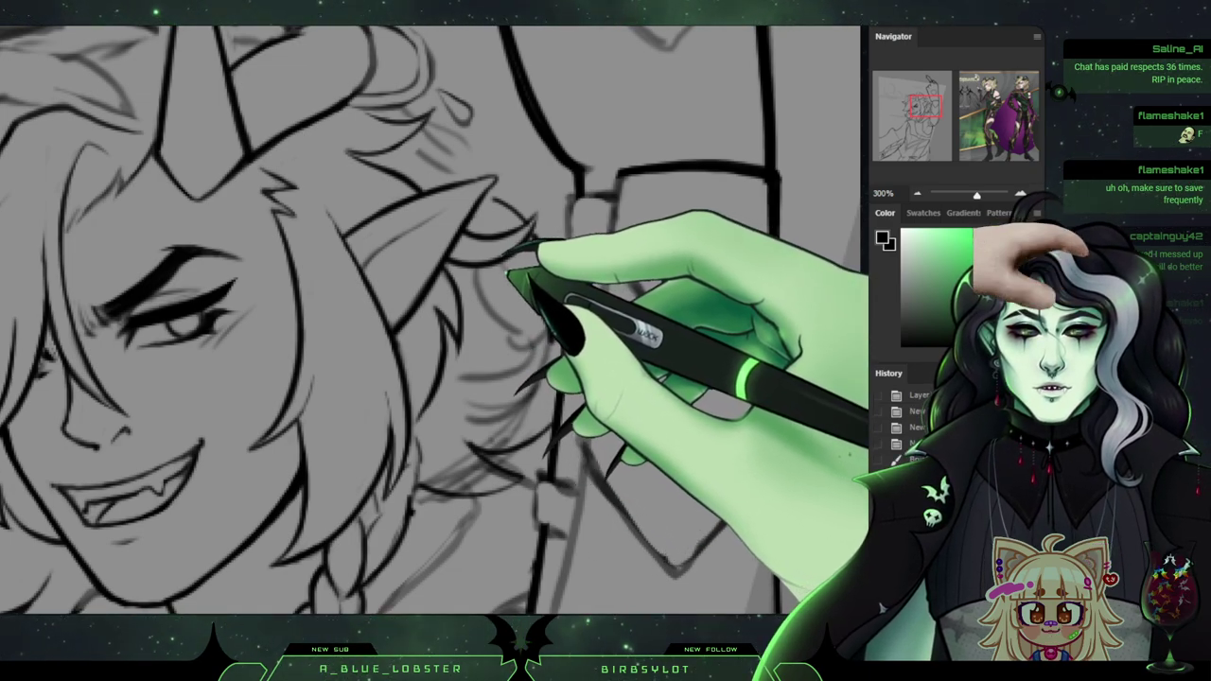
pyautogui.moveTo(465, 286); pyautogui.dragTo(522, 221)
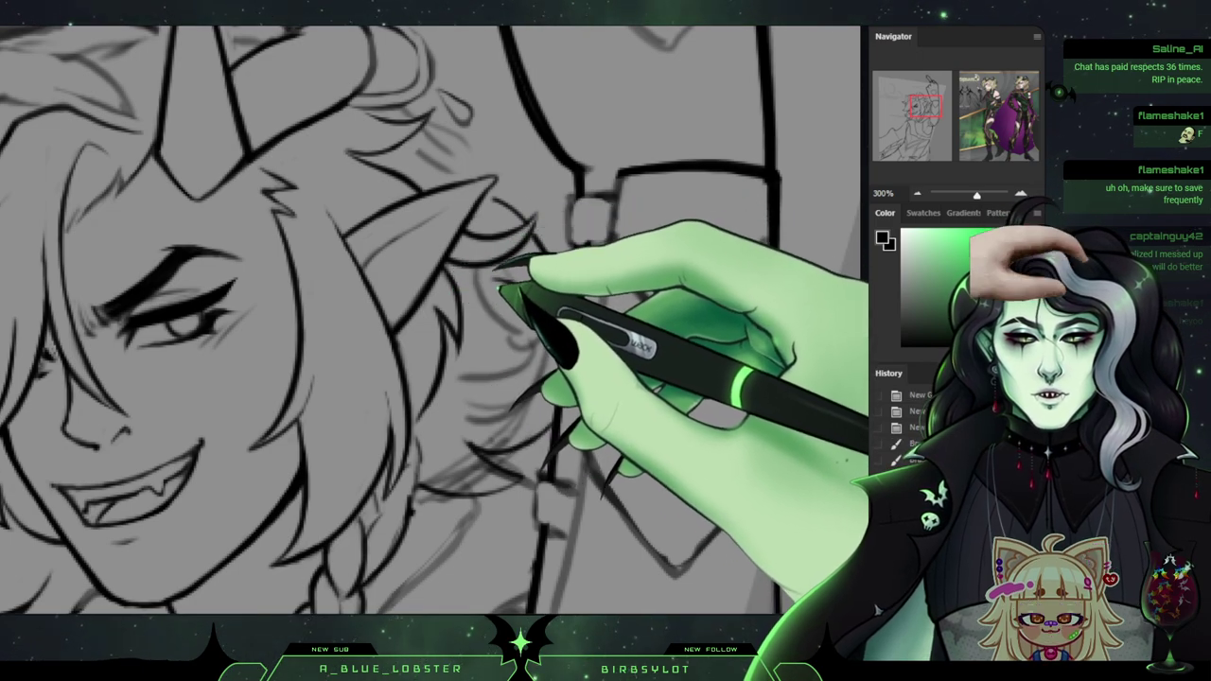
pyautogui.moveTo(500, 280); pyautogui.dragTo(545, 349)
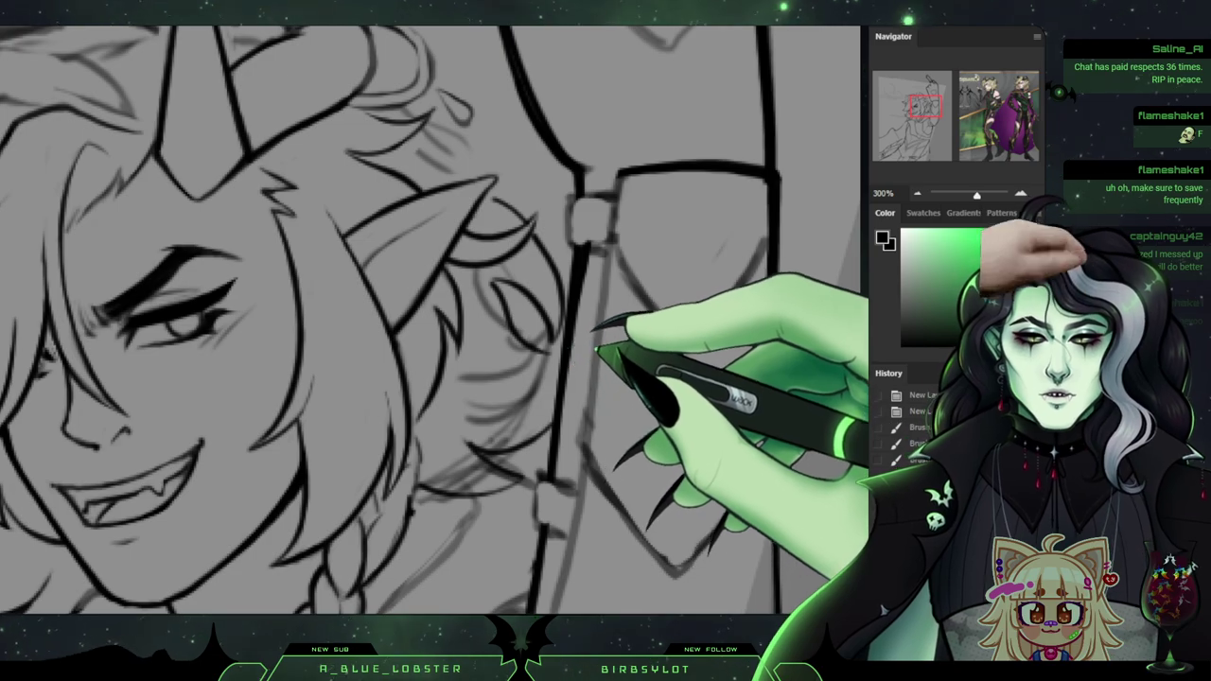
pyautogui.click(917, 193)
pyautogui.hotkey('ctrl', '-')
pyautogui.hotkey('ctrl', '-')
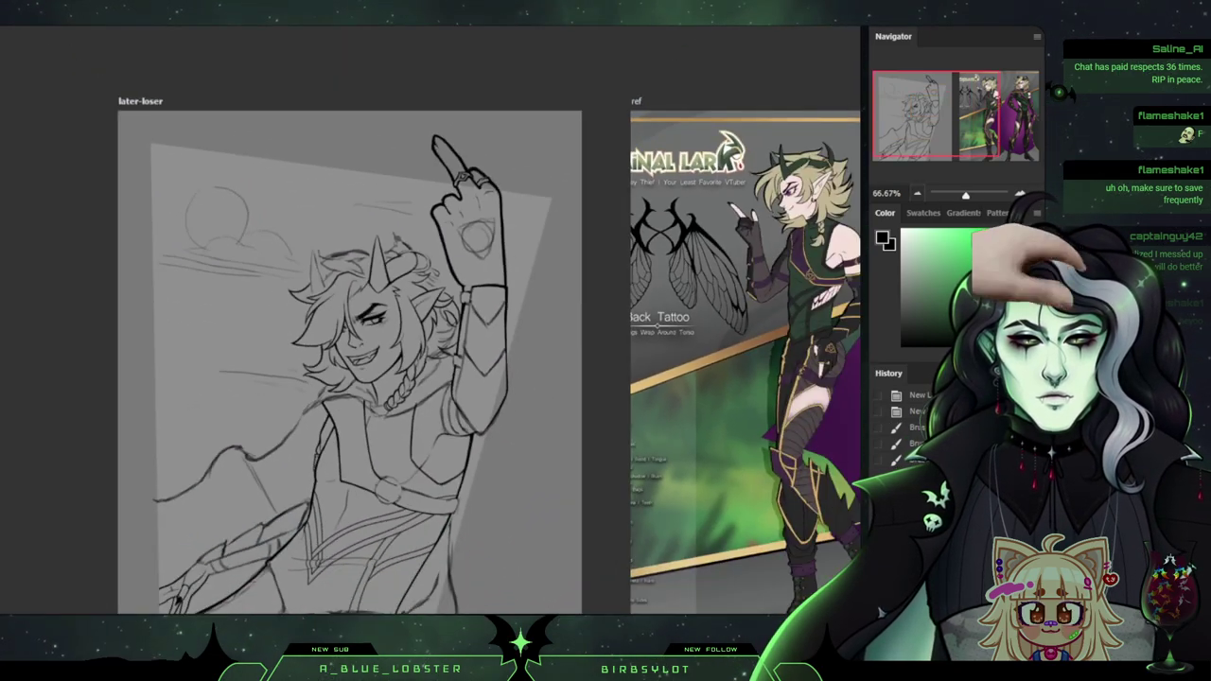
# Clean up the rough sketch marks behind the ear and refine the lower hair curls beside the braid.
pyautogui.hotkey('ctrl', '+')
pyautogui.hotkey('ctrl', '+')
pyautogui.hotkey('ctrl', '+')
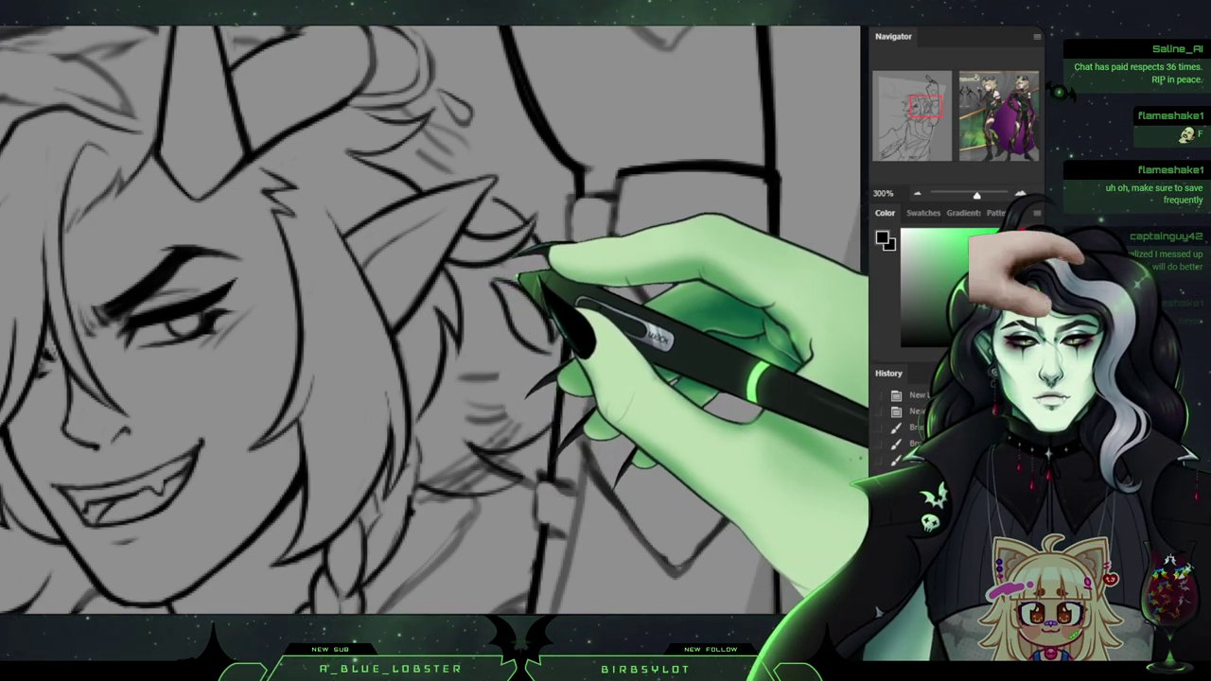
pyautogui.moveTo(508, 360)
pyautogui.mouseDown()
pyautogui.moveTo(495, 398)
pyautogui.moveTo(519, 412)
pyautogui.moveTo(497, 435)
pyautogui.moveTo(456, 400)
pyautogui.moveTo(496, 417)
pyautogui.mouseUp()
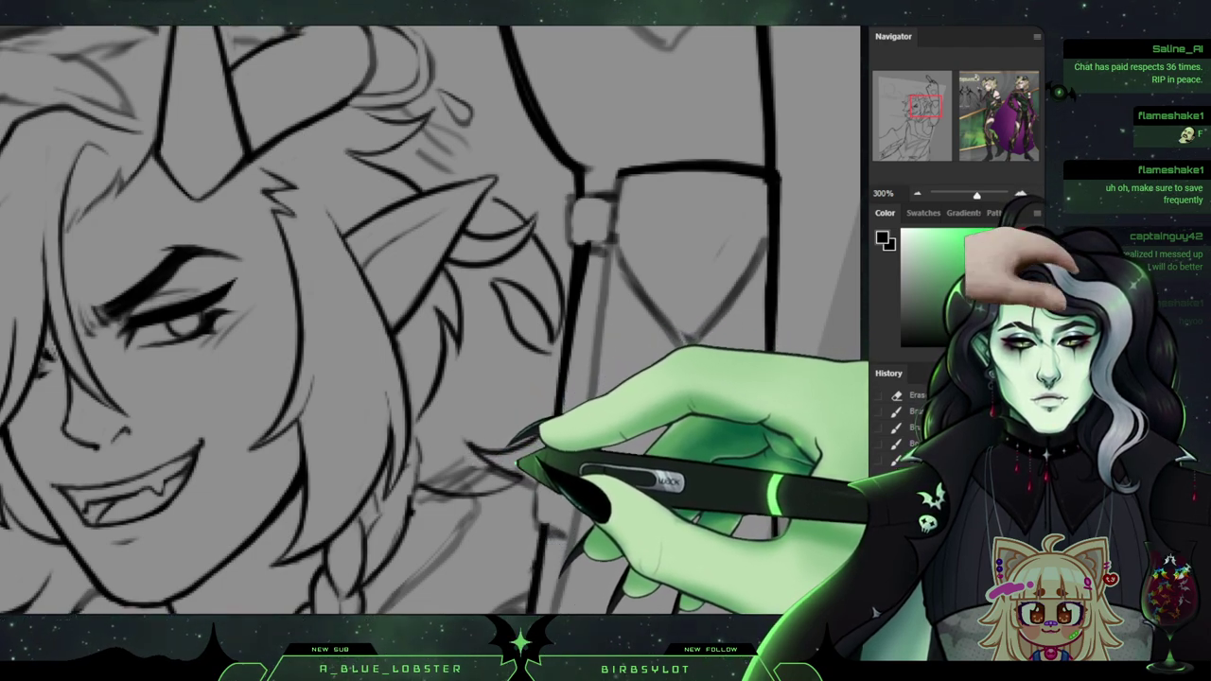
pyautogui.moveTo(502, 480)
pyautogui.mouseDown()
pyautogui.moveTo(452, 470)
pyautogui.moveTo(440, 492)
pyautogui.mouseUp()
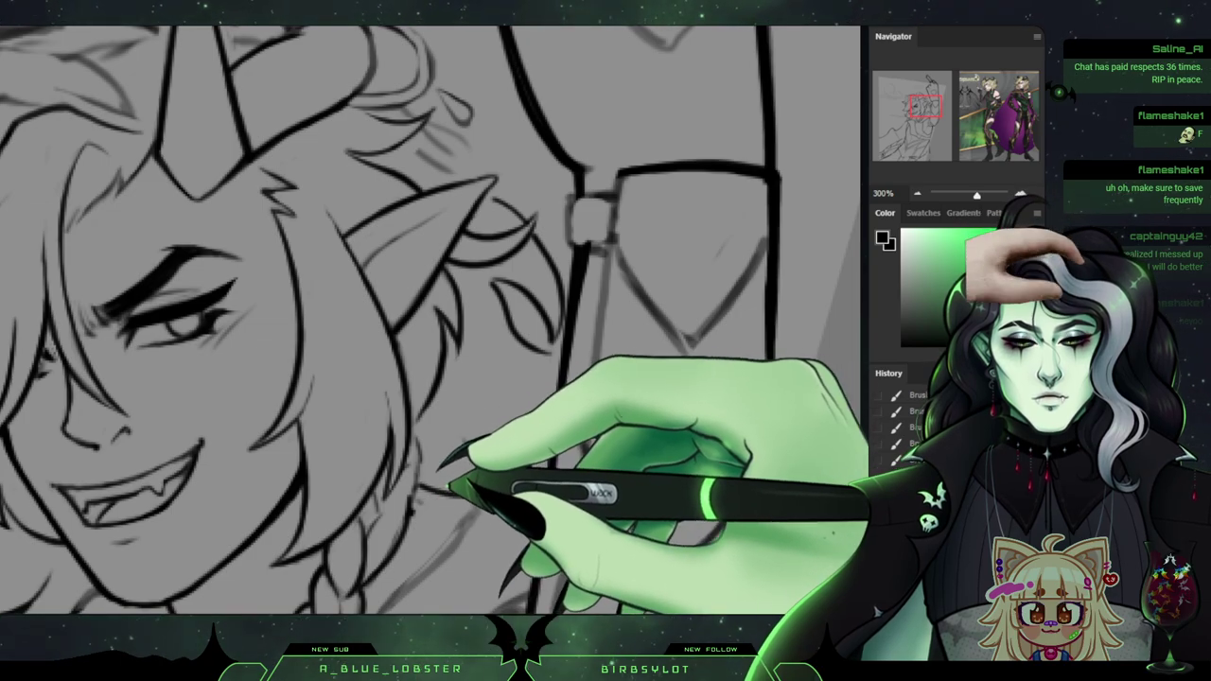
# Check the whole drawing in a horizontally flipped view and restore the normal orientation.
pyautogui.hotkey('ctrl', '-')
pyautogui.hotkey('ctrl', '-')
pyautogui.hotkey('ctrl', '-')
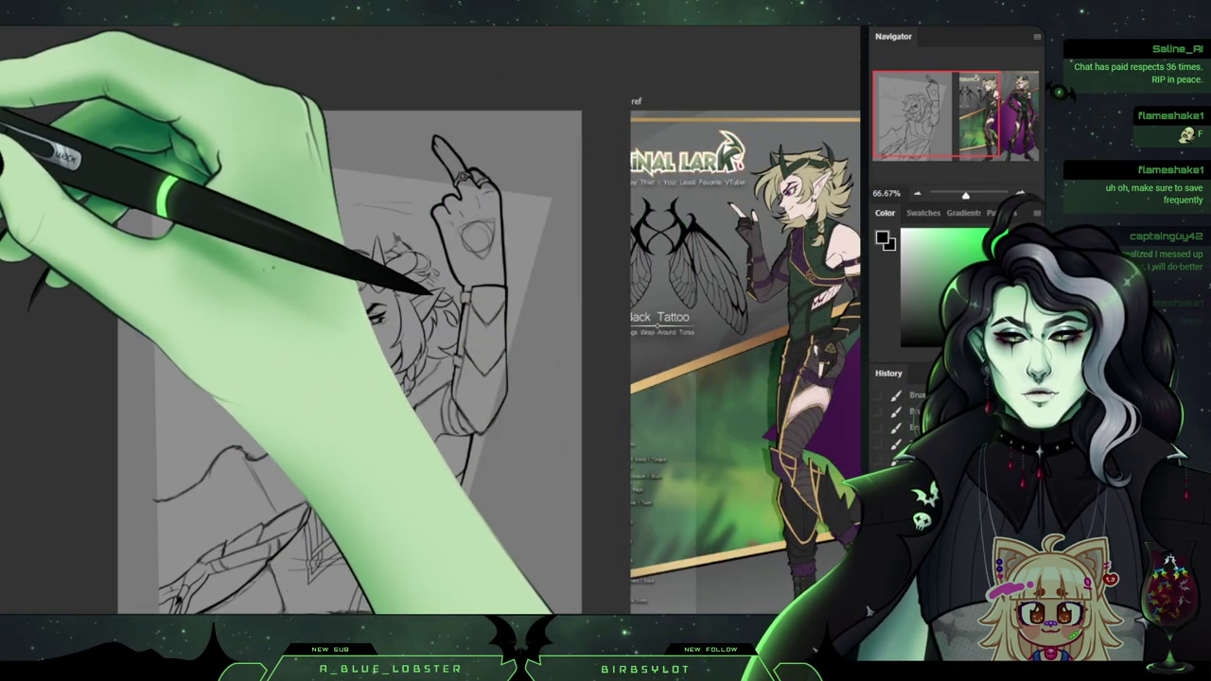
pyautogui.hotkey('ctrl', 'shift', 'h')
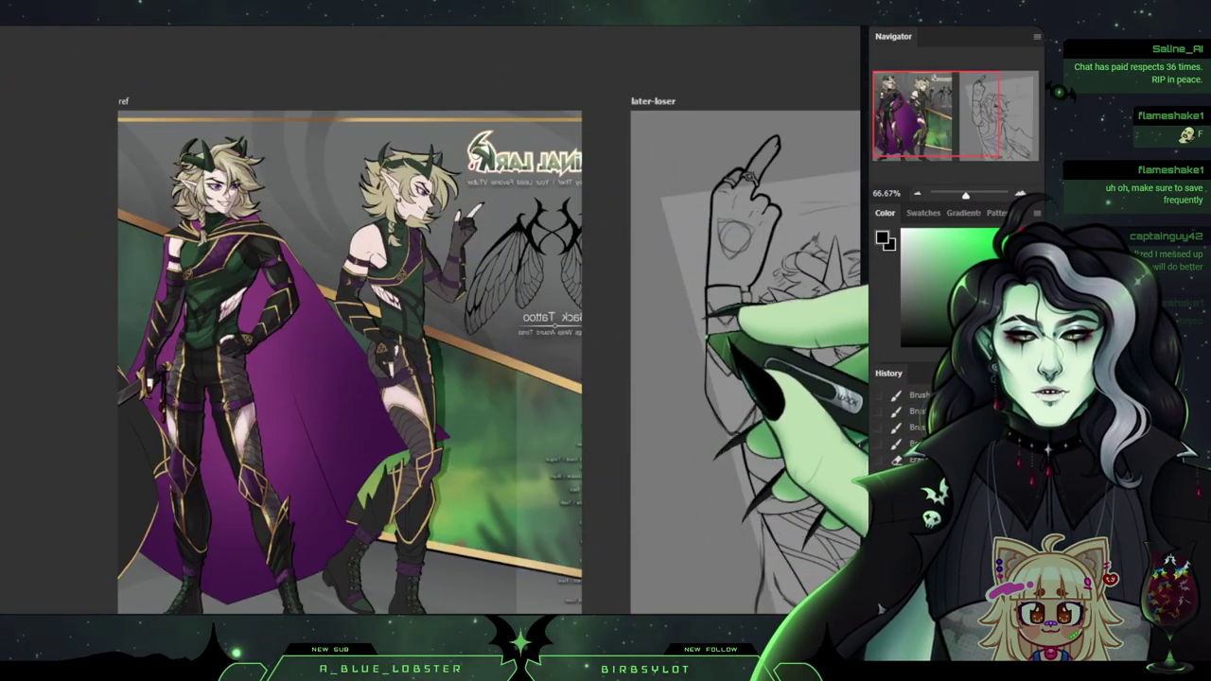
pyautogui.moveTo(702, 346); pyautogui.dragTo(534, 322)
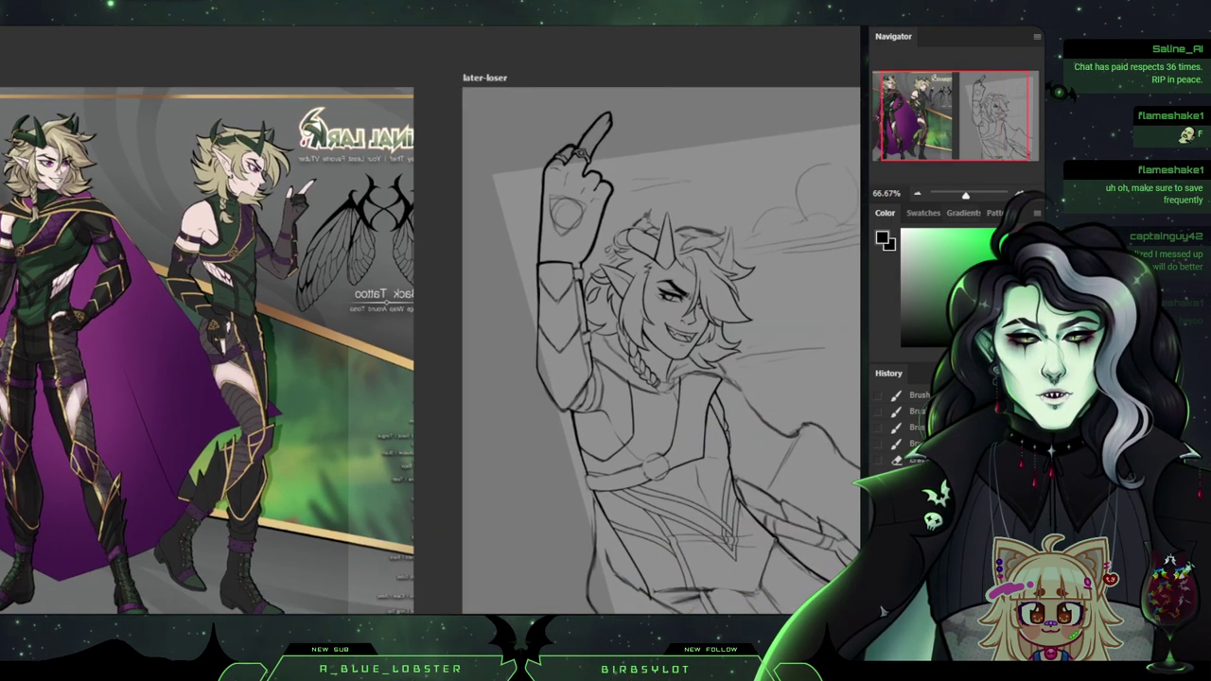
pyautogui.press('h')
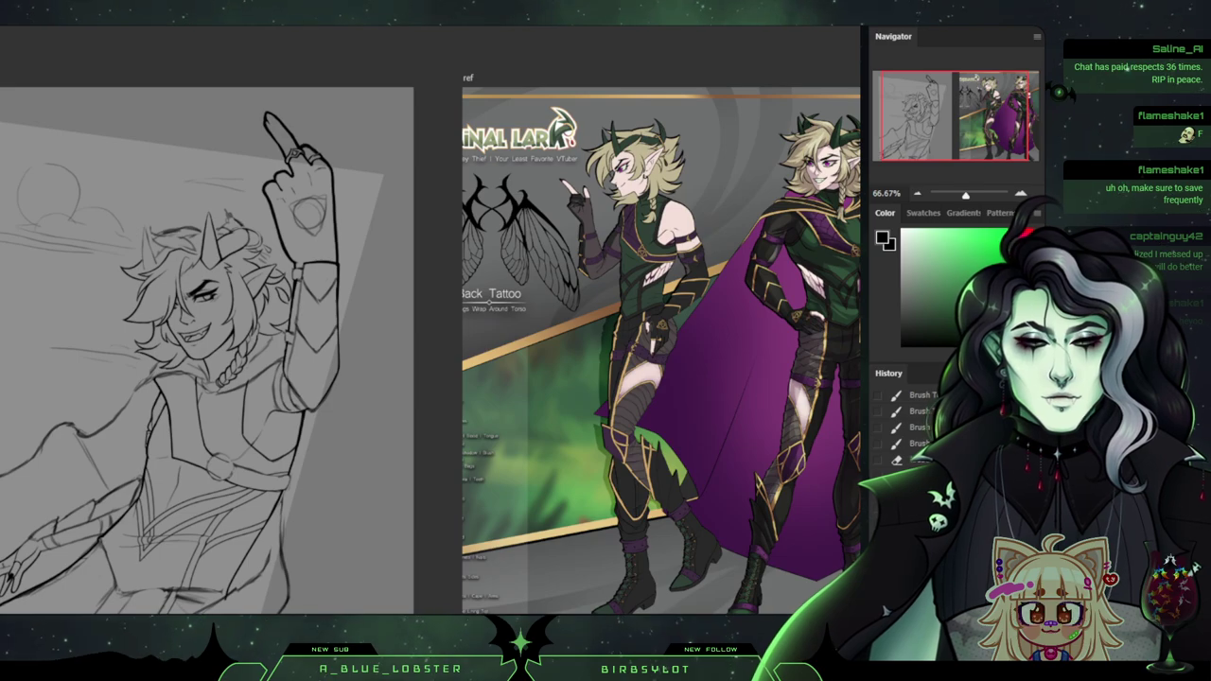
pyautogui.moveTo(518, 402); pyautogui.dragTo(567, 402)
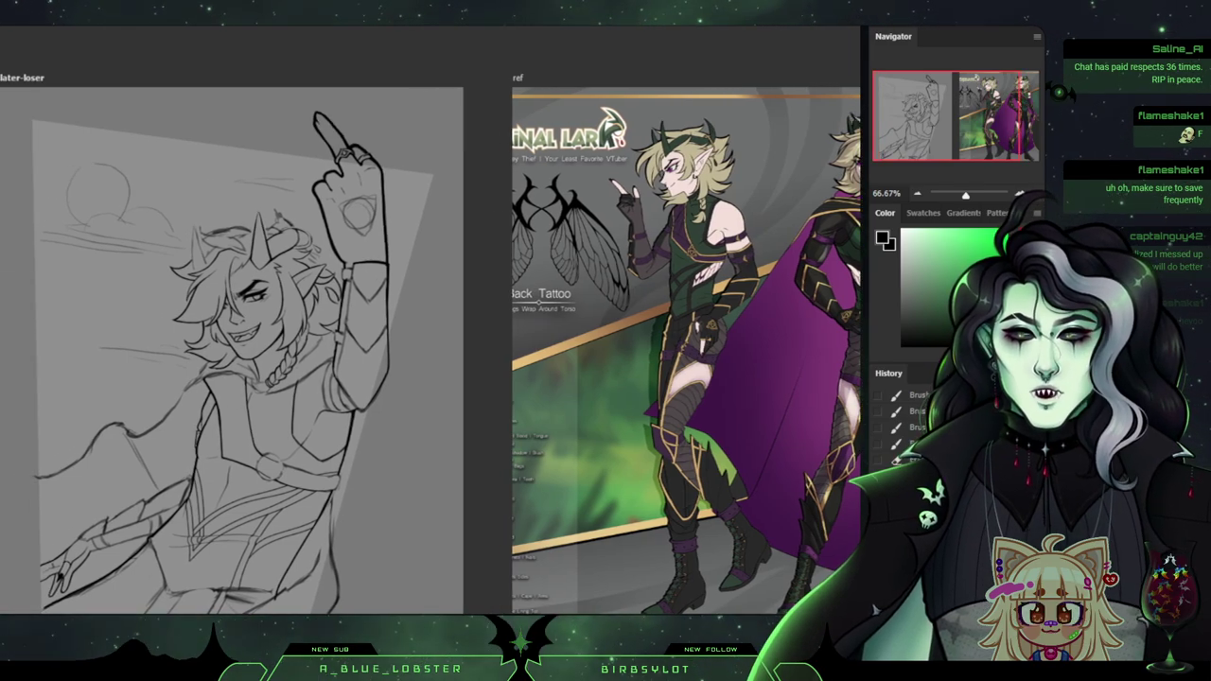
# Examine the inked face, horn, ear and surrounding hair up close, including a check in a horizontally flipped view.
pyautogui.hotkey('ctrl', '+')
pyautogui.hotkey('ctrl', '+')
pyautogui.hotkey('ctrl', '+')
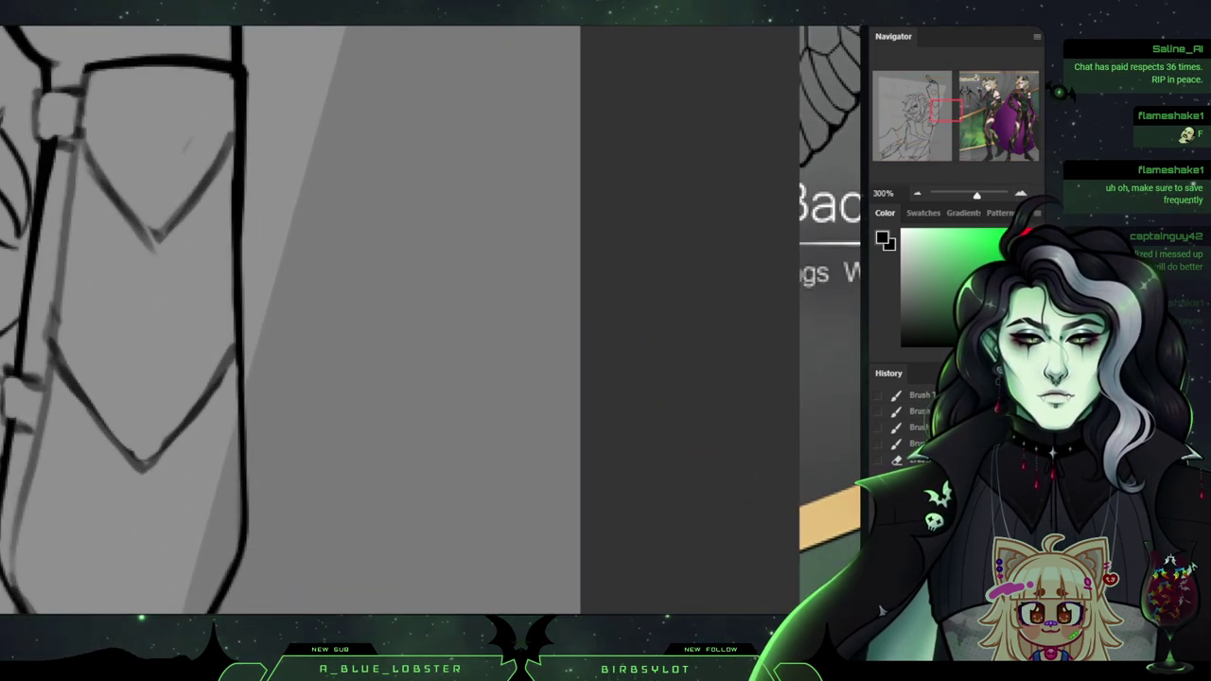
pyautogui.moveTo(397, 331); pyautogui.dragTo(547, 364)
pyautogui.moveTo(141, 209)
pyautogui.mouseDown()
pyautogui.moveTo(756, 441)
pyautogui.moveTo(732, 359)
pyautogui.moveTo(715, 355)
pyautogui.moveTo(677, 398)
pyautogui.mouseUp()
pyautogui.hscroll(2, 431, 322)
pyautogui.scroll(1, 430, 322)
pyautogui.scroll(-1, 431, 322)
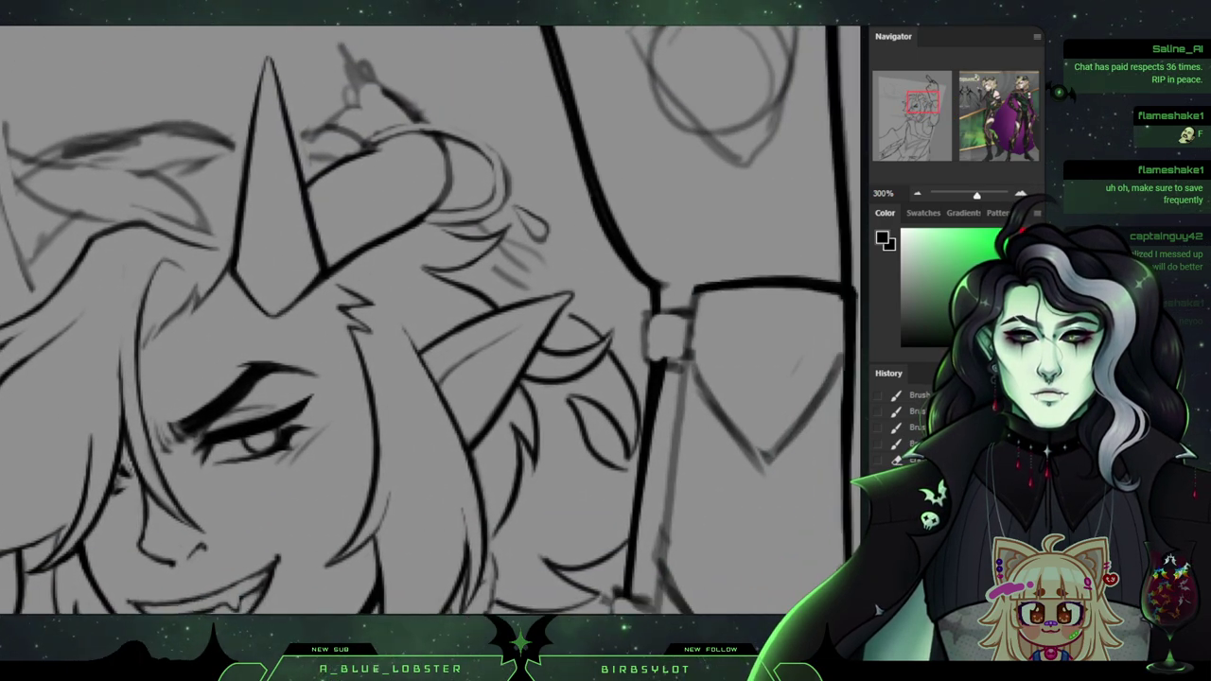
pyautogui.hscroll(-4, 431, 321)
pyautogui.scroll(-2, 430, 322)
pyautogui.hscroll(2, 431, 322)
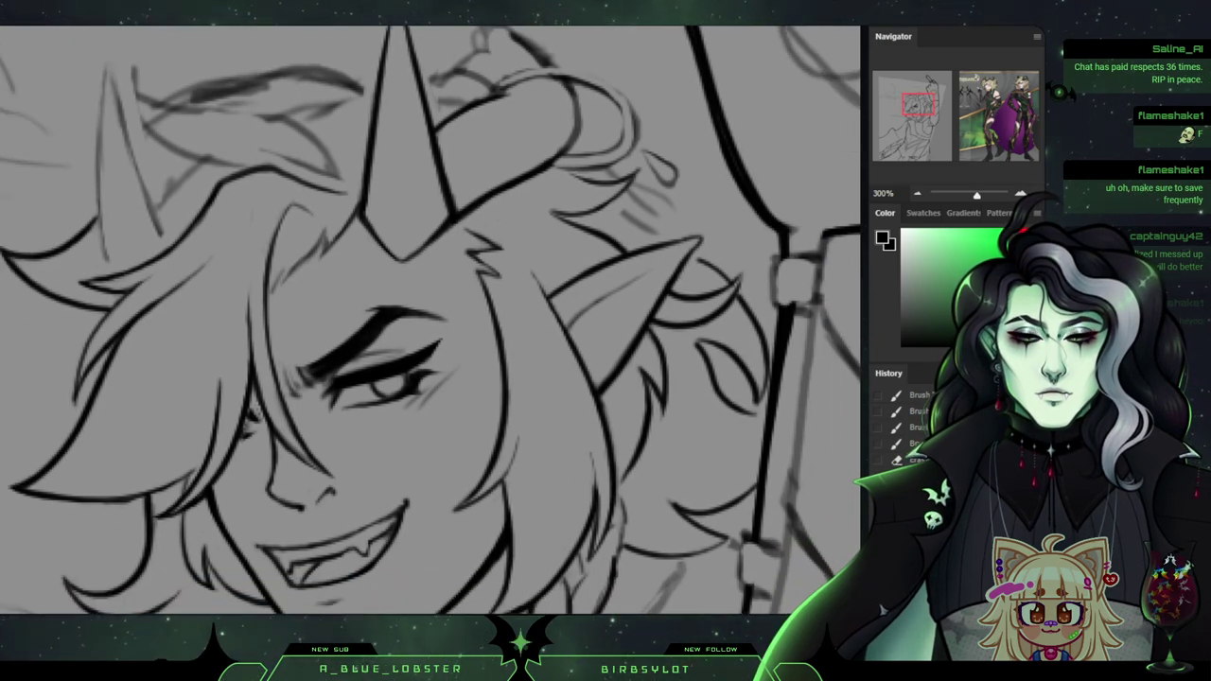
pyautogui.hscroll(5, 431, 322)
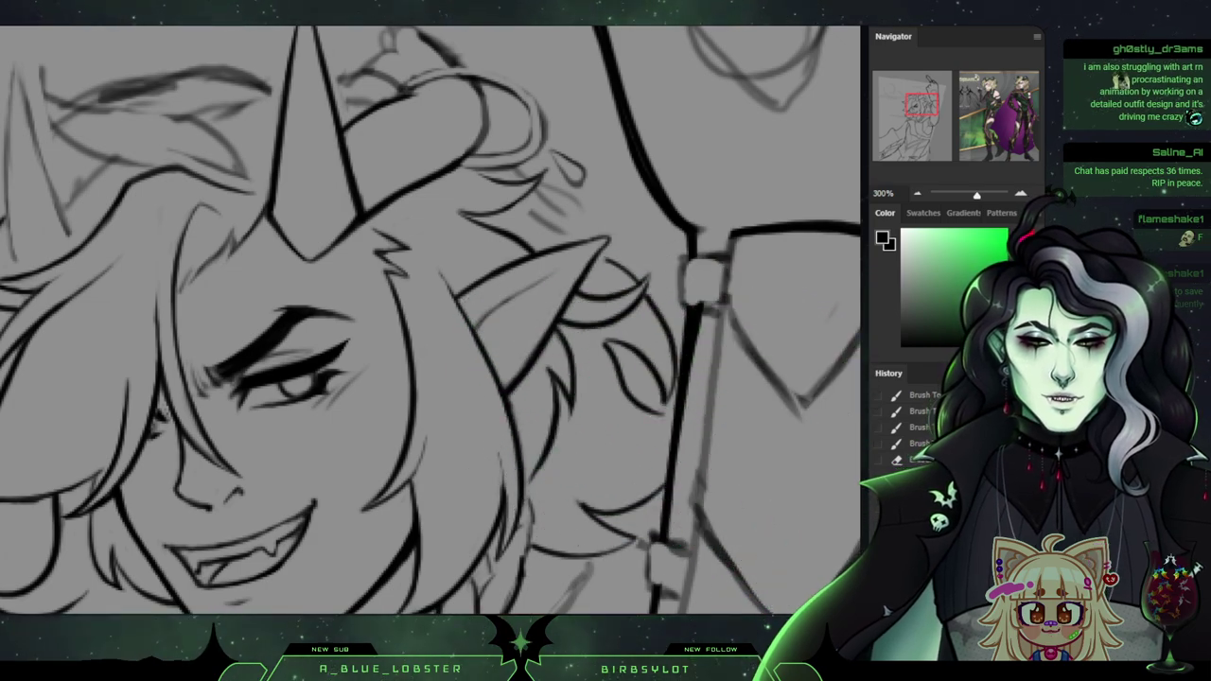
pyautogui.hotkey('ctrl', 'shift', 'h')
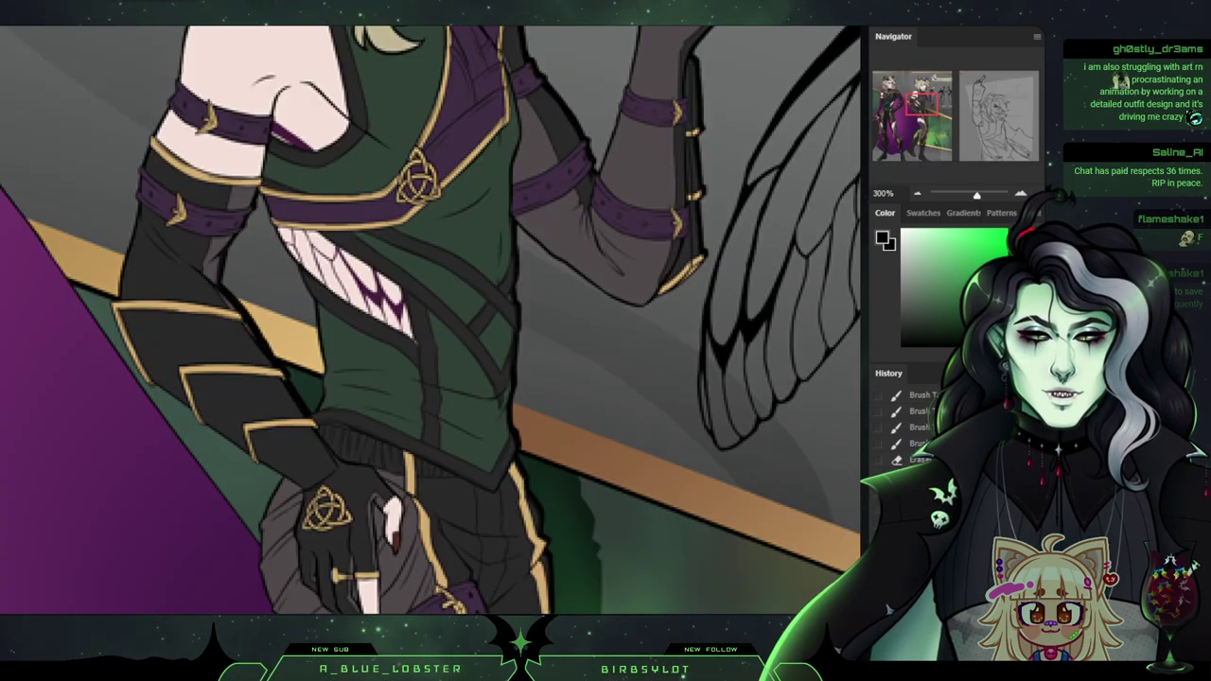
pyautogui.hotkey('ctrl', 'Tab')
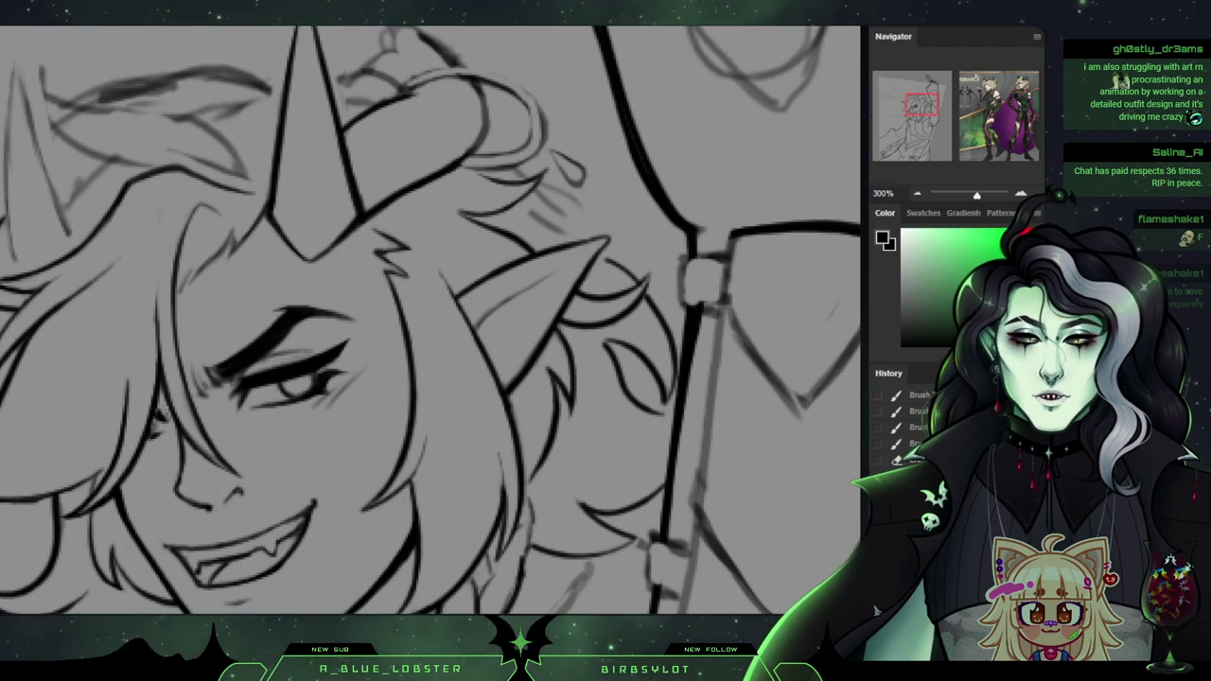
# Ink short curved hair strands behind the pointed ear beside the forearm and a pointed tuft above the ear.
pyautogui.hotkey('ctrl', 'z')
pyautogui.moveTo(581, 163); pyautogui.dragTo(605, 192)
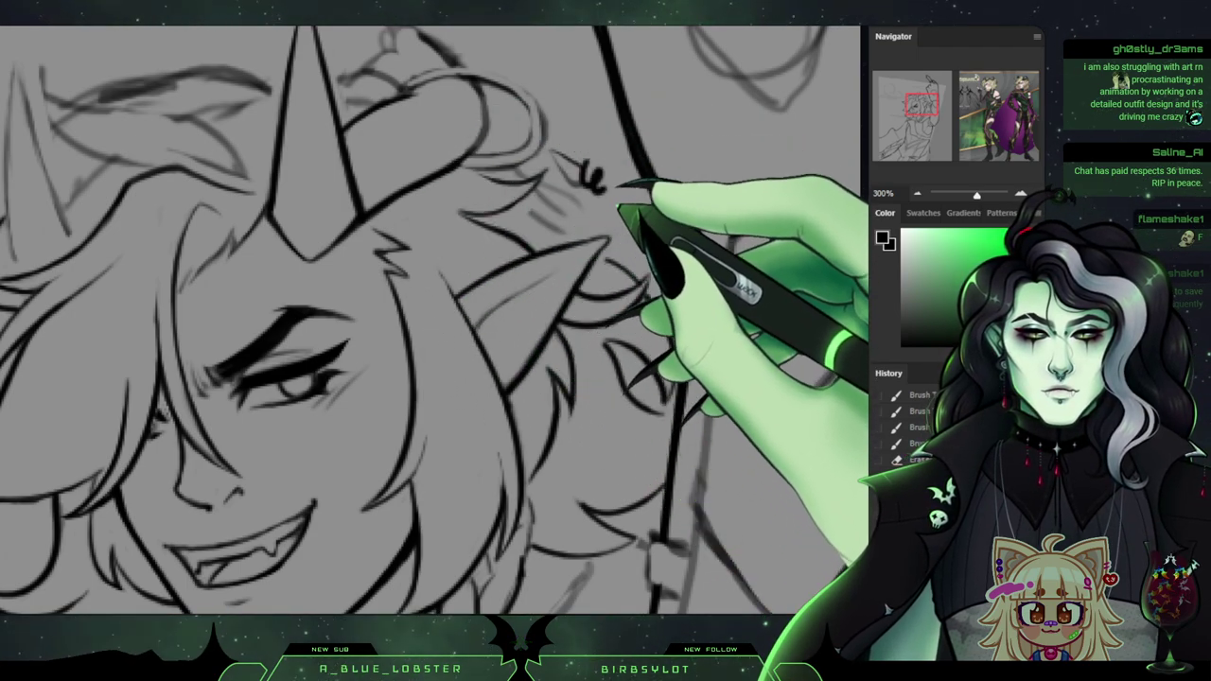
pyautogui.hotkey('ctrl', 'z')
pyautogui.moveTo(553, 152); pyautogui.dragTo(560, 169)
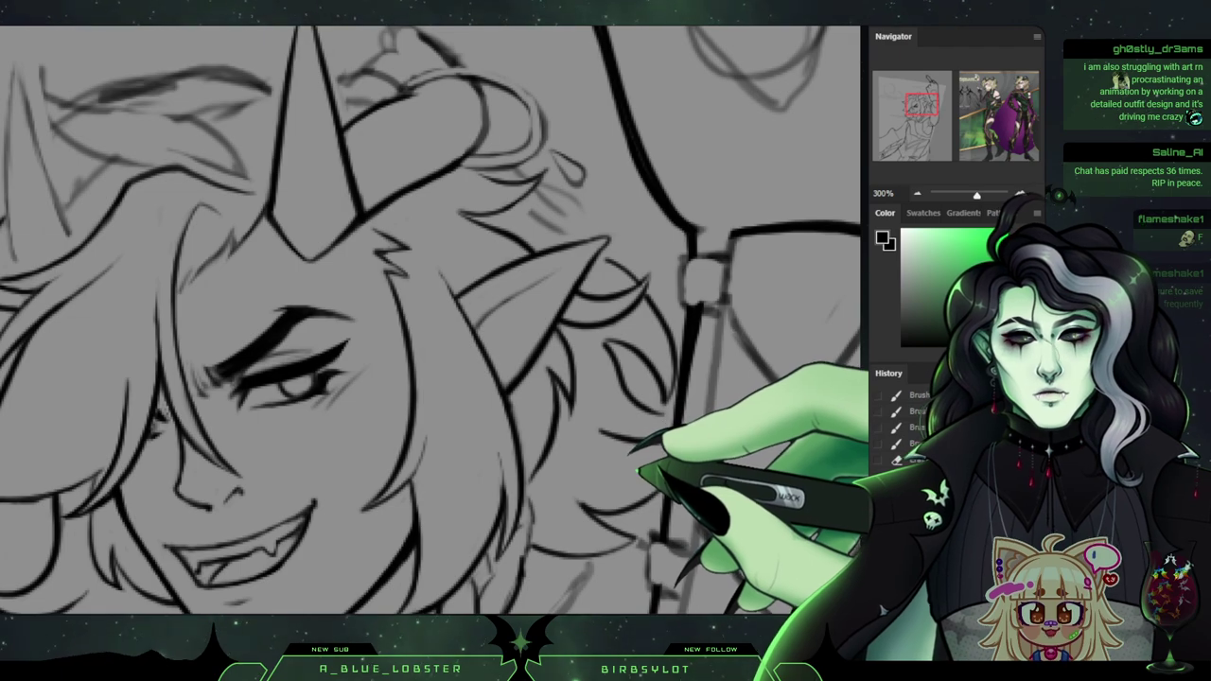
pyautogui.moveTo(647, 476); pyautogui.dragTo(670, 463)
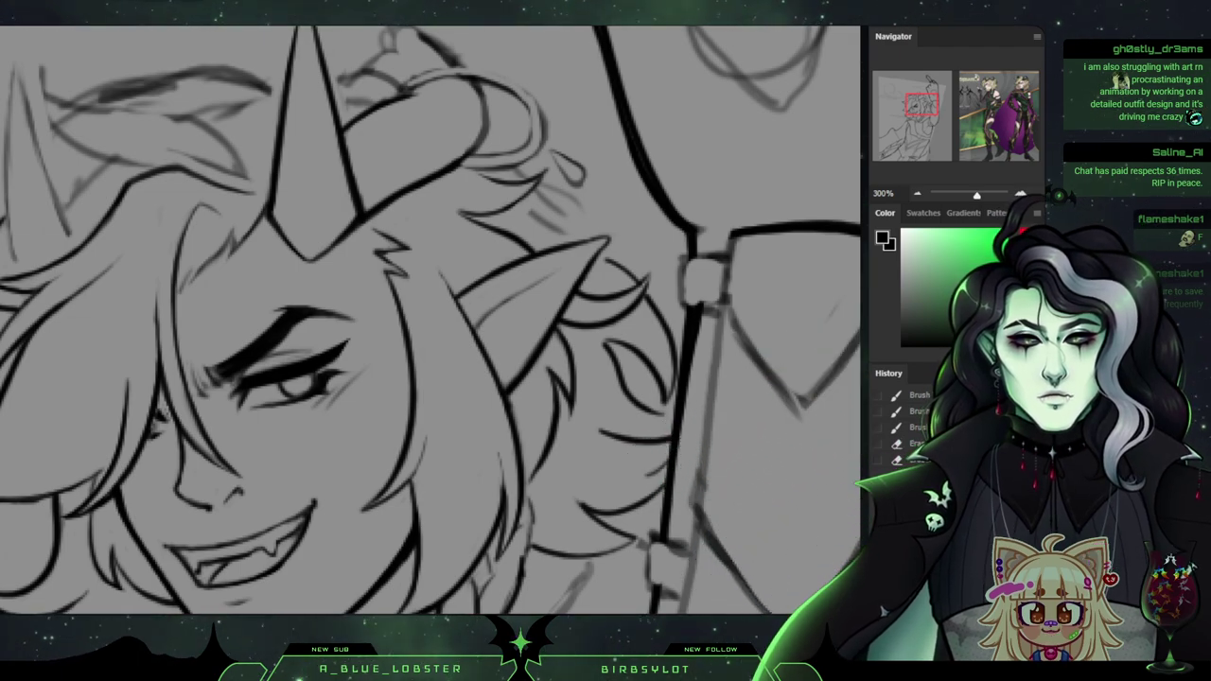
# Ink the rounded outer contour of the curled shape behind the tall horn, following the rough sketch.
pyautogui.moveTo(430, 321)
pyautogui.mouseDown()
pyautogui.moveTo(556, 341)
pyautogui.moveTo(670, 331)
pyautogui.moveTo(560, 288)
pyautogui.moveTo(560, 341)
pyautogui.moveTo(524, 353)
pyautogui.moveTo(505, 341)
pyautogui.moveTo(561, 322)
pyautogui.mouseUp()
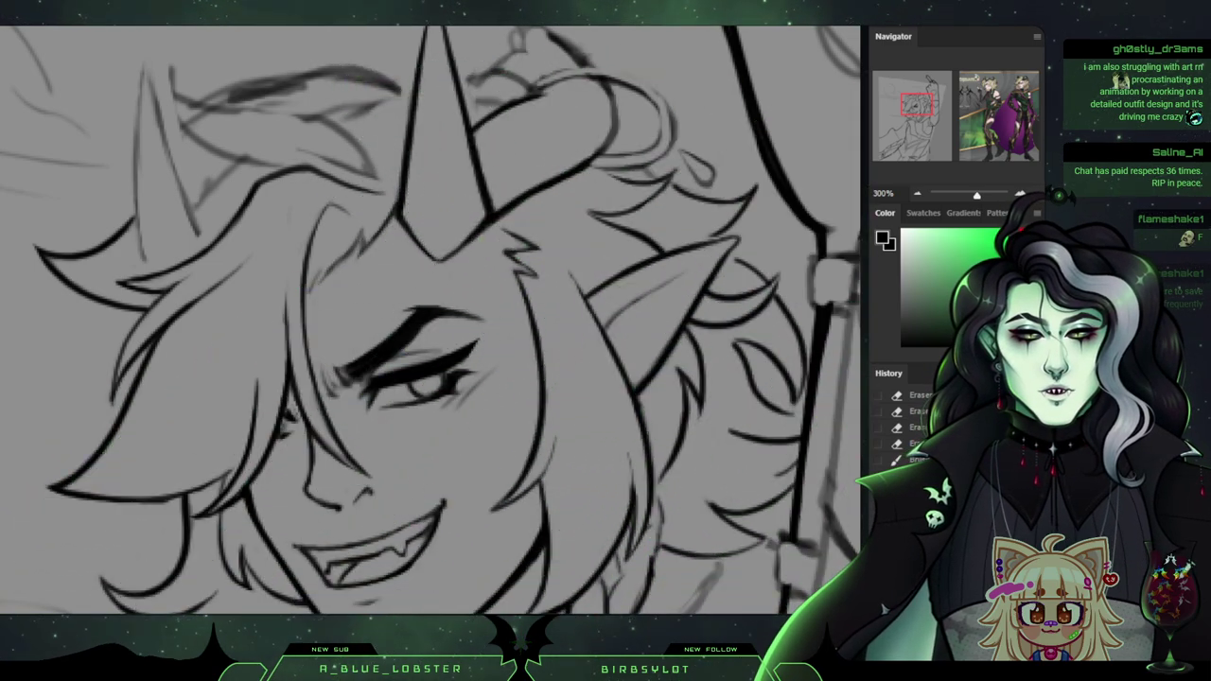
pyautogui.scroll(4, 431, 320)
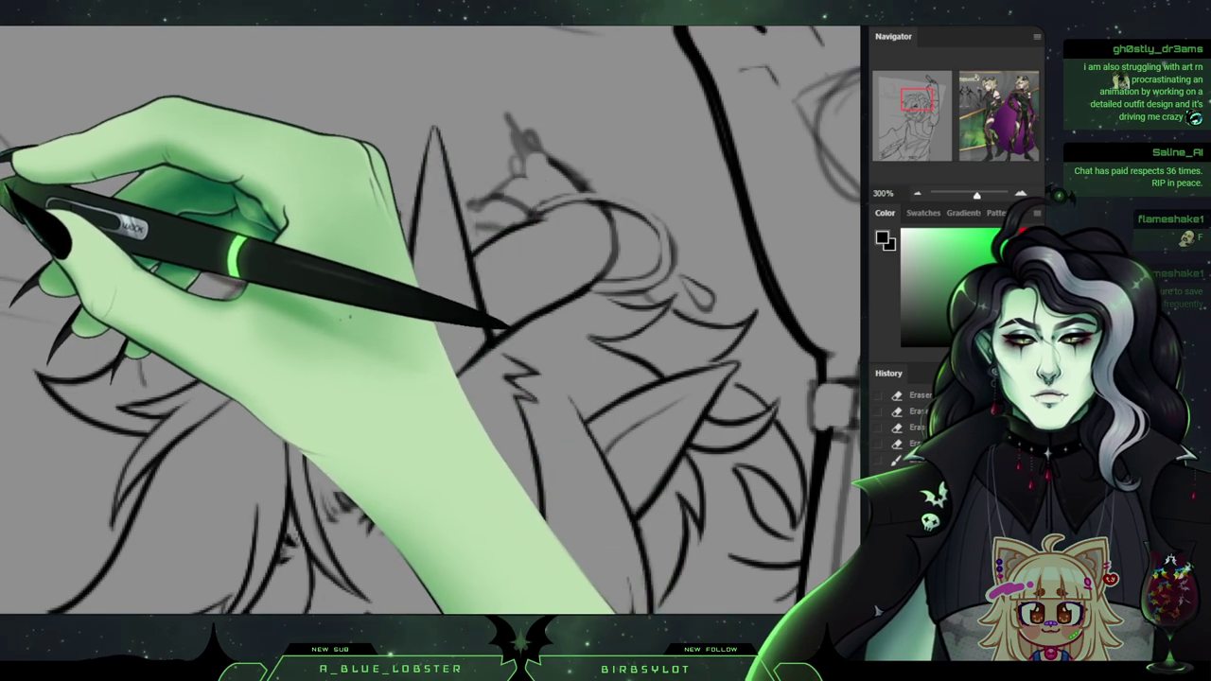
pyautogui.moveTo(229, 352)
pyautogui.mouseDown()
pyautogui.moveTo(290, 305)
pyautogui.moveTo(381, 317)
pyautogui.mouseUp()
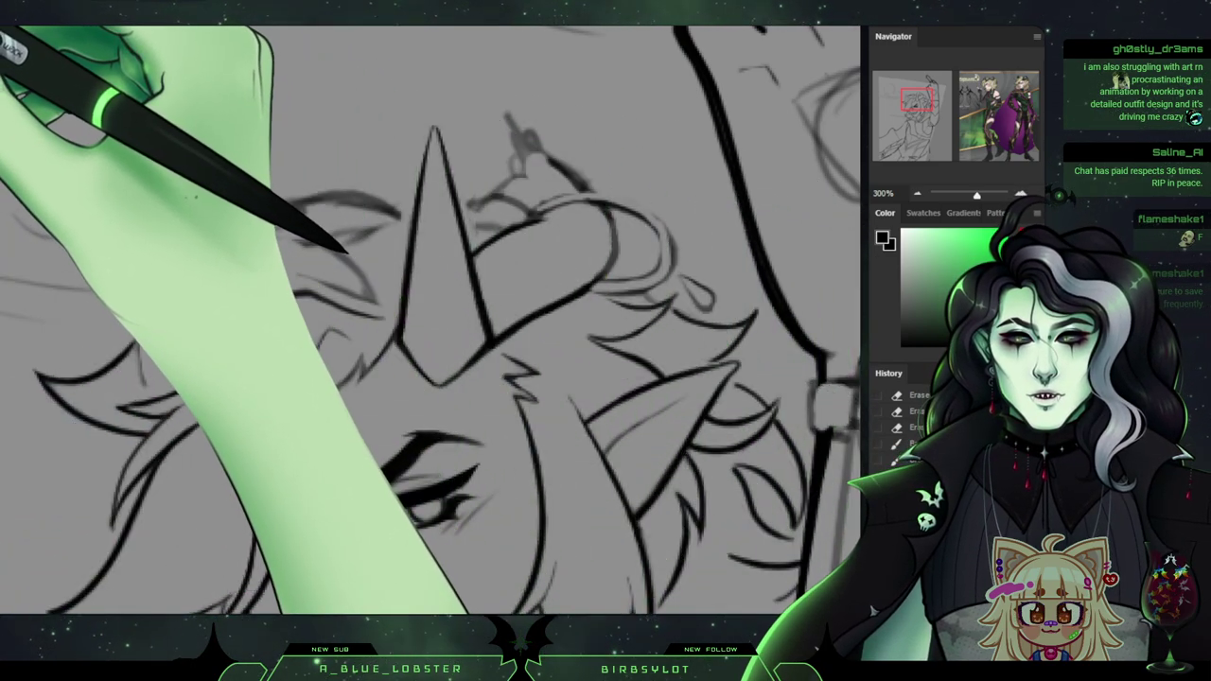
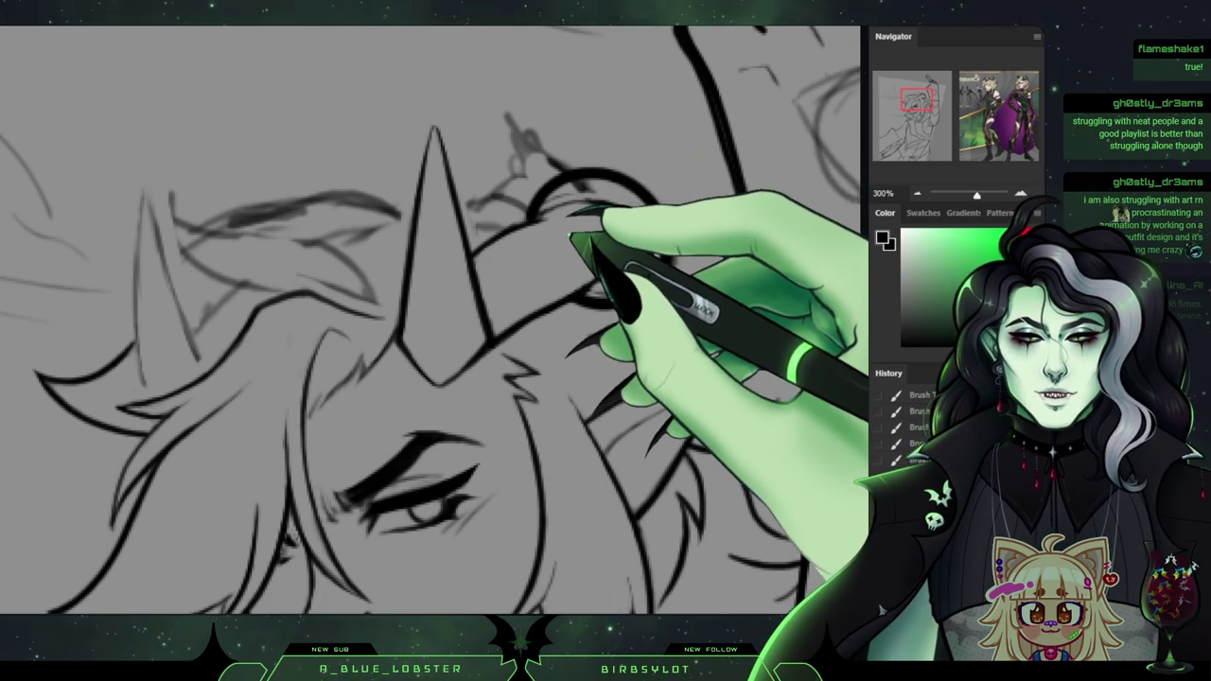
# Ink the thick circular ring around the tip of the curled horn and add a new layer.
pyautogui.moveTo(571, 225); pyautogui.dragTo(589, 217)
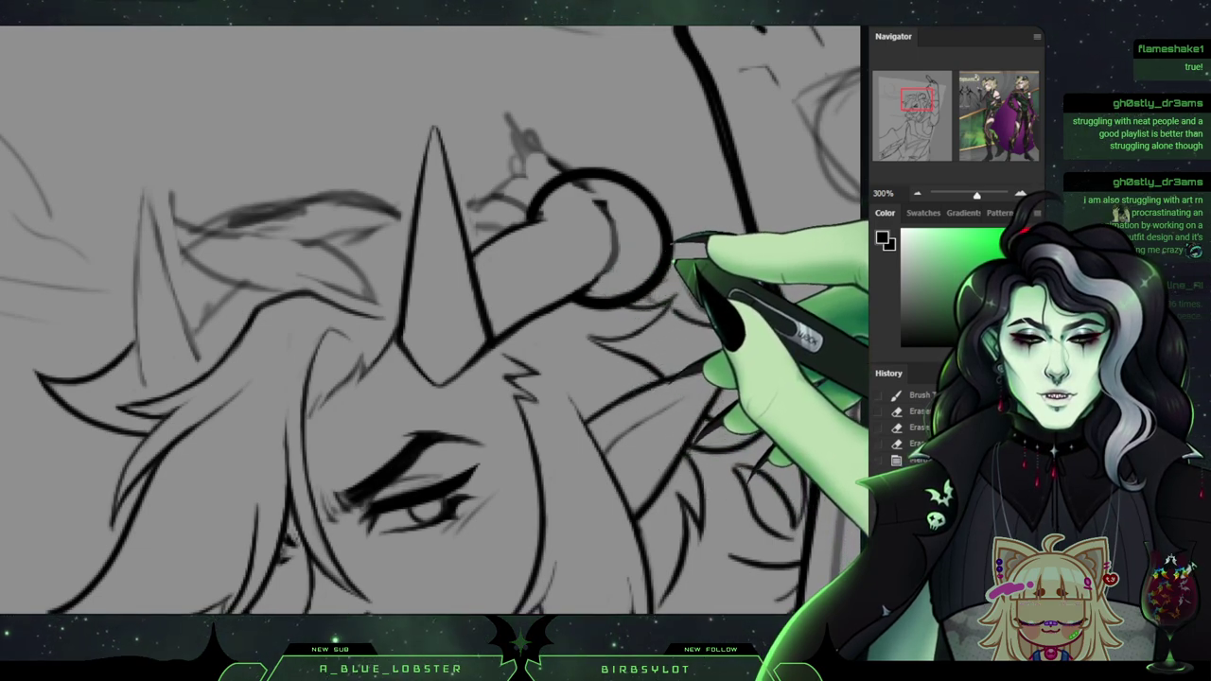
pyautogui.hotkey('ctrl', 'alt', 'shift', 'n')
pyautogui.moveTo(617, 168); pyautogui.dragTo(628, 193)
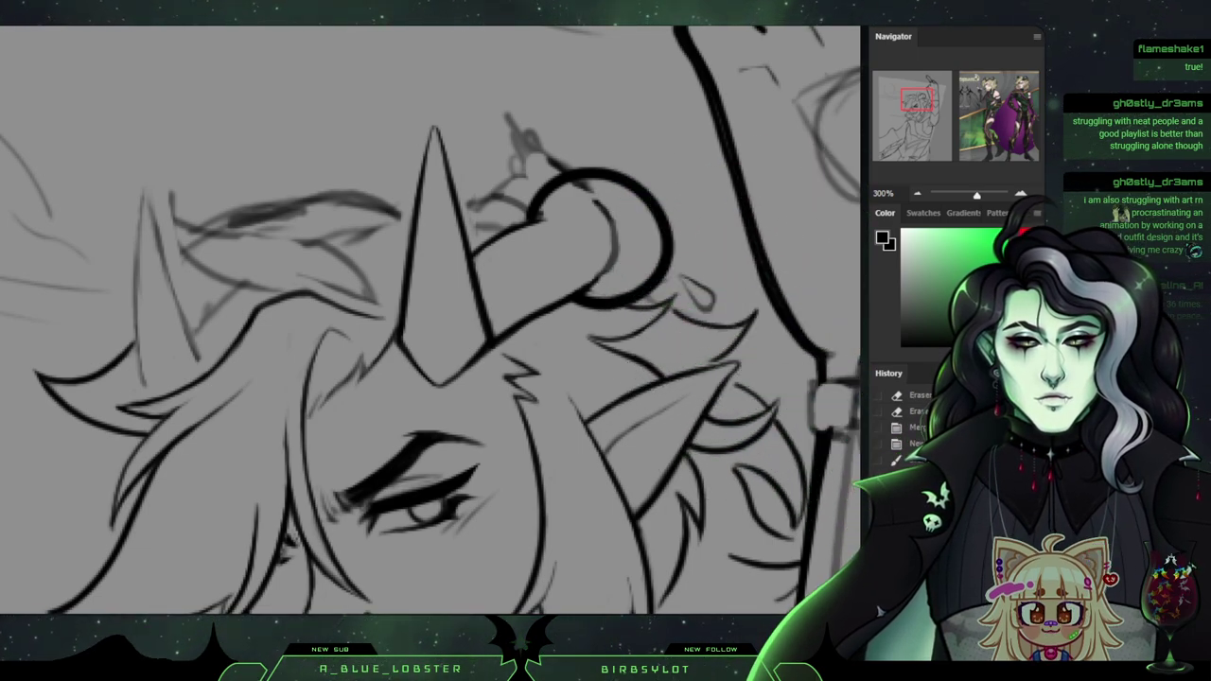
# Touch up the curved line inside the ring on the horn tip, and try selecting the ring's thick line.
pyautogui.moveTo(953, 196); pyautogui.dragTo(980, 195)
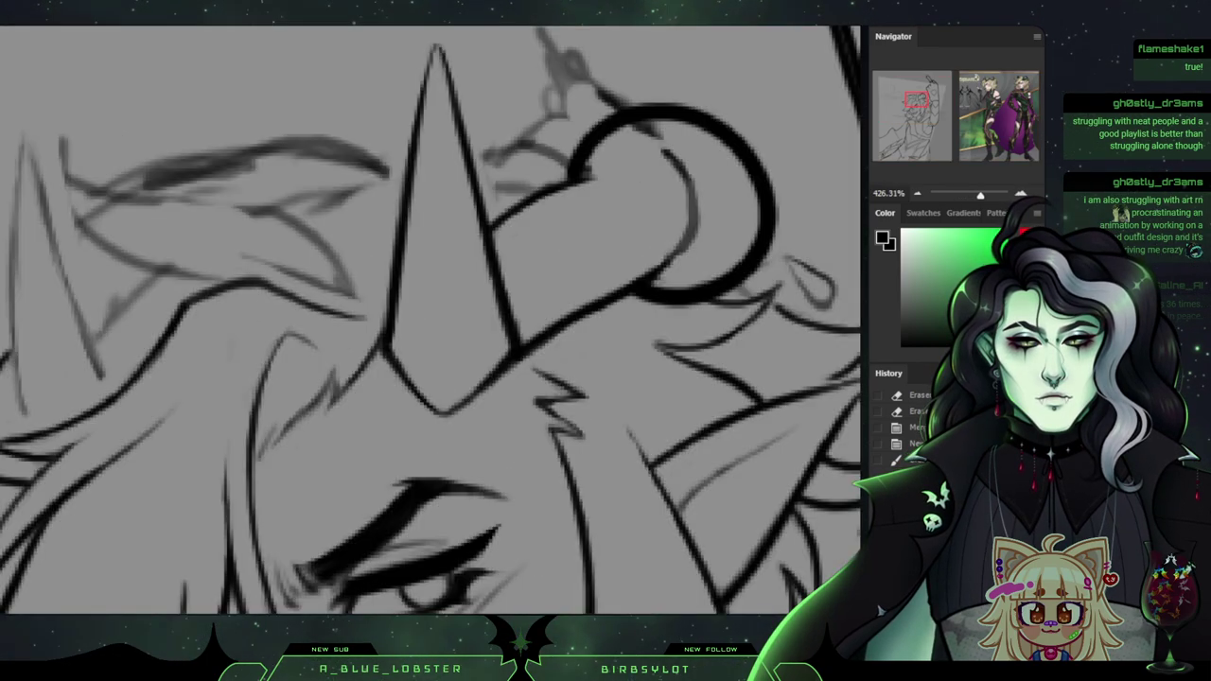
pyautogui.moveTo(917, 99)
pyautogui.mouseDown()
pyautogui.moveTo(935, 84)
pyautogui.moveTo(923, 99)
pyautogui.mouseUp()
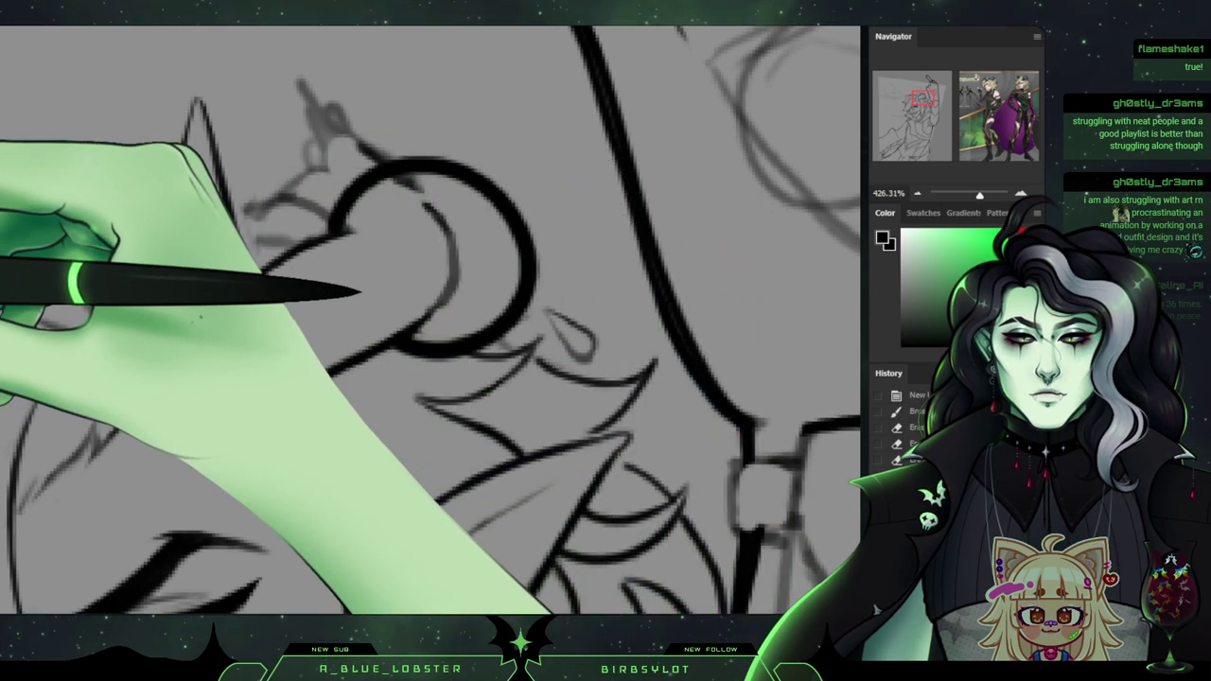
pyautogui.moveTo(446, 284)
pyautogui.mouseDown()
pyautogui.moveTo(419, 312)
pyautogui.moveTo(433, 313)
pyautogui.mouseUp()
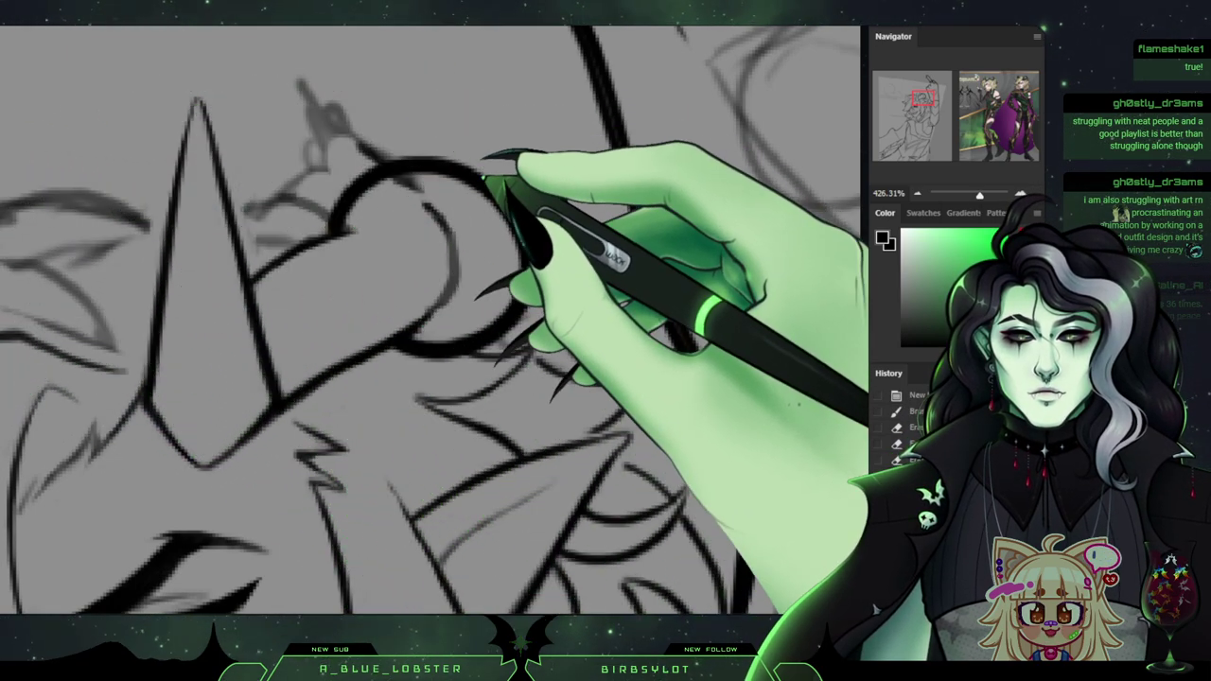
pyautogui.click(489, 180)
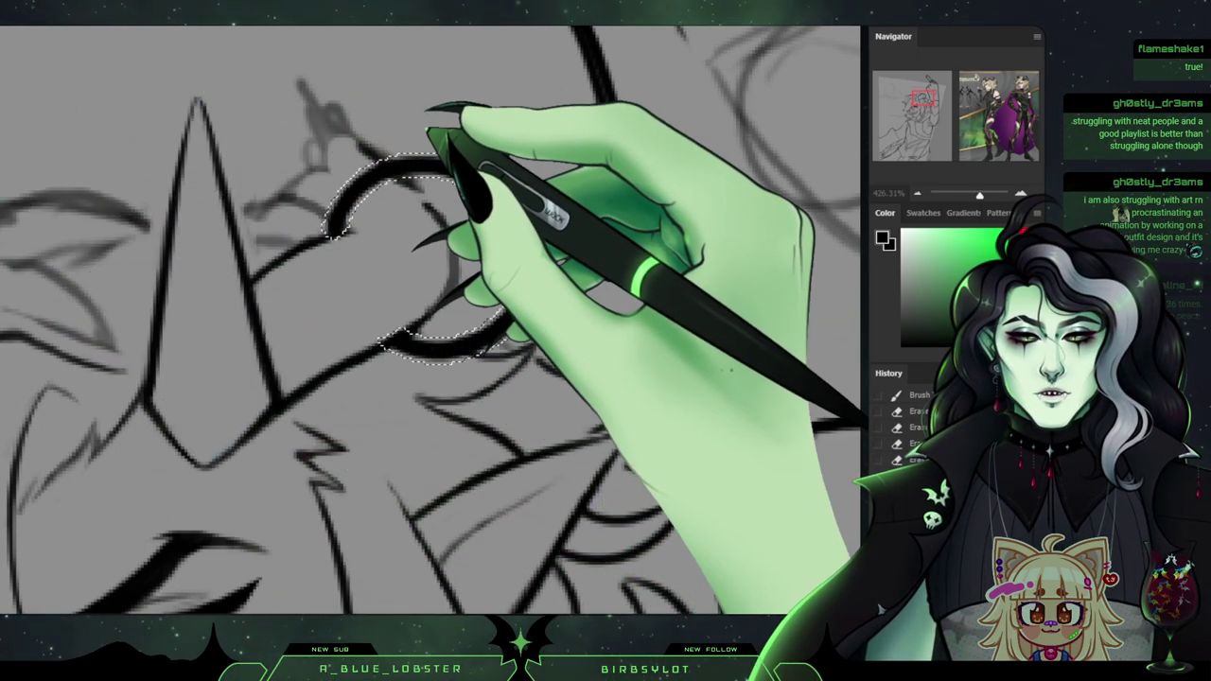
pyautogui.hotkey('ctrl', 'd')
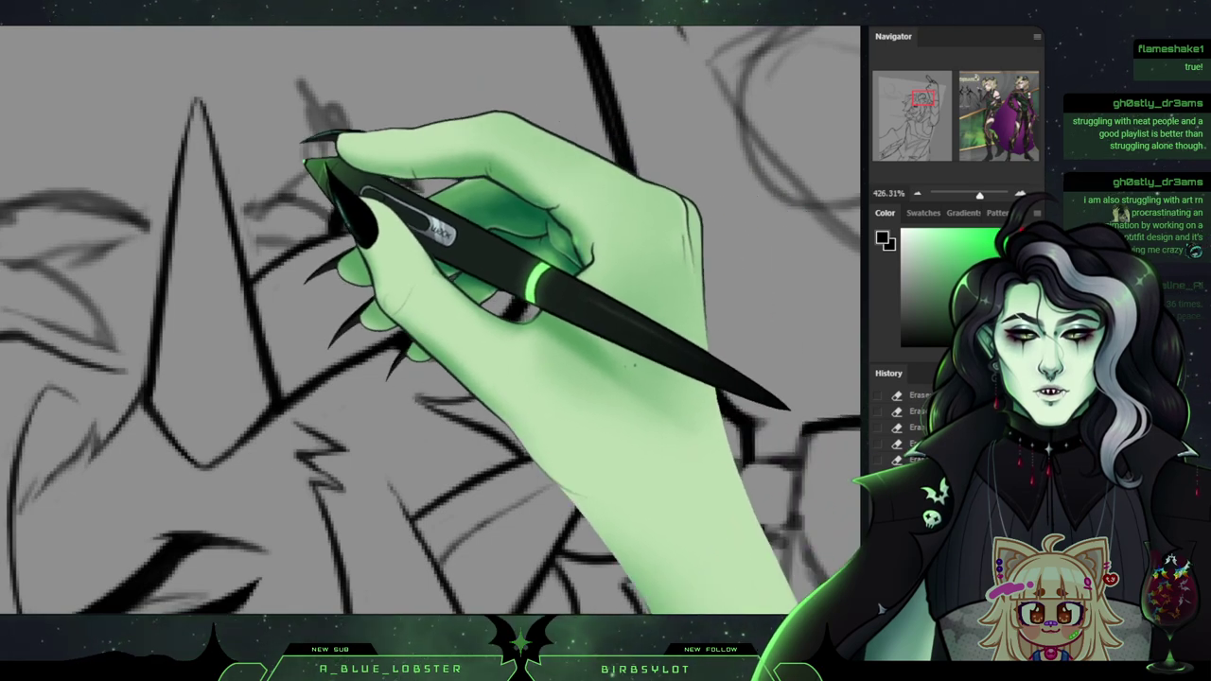
pyautogui.hotkey('ctrl', 'z')
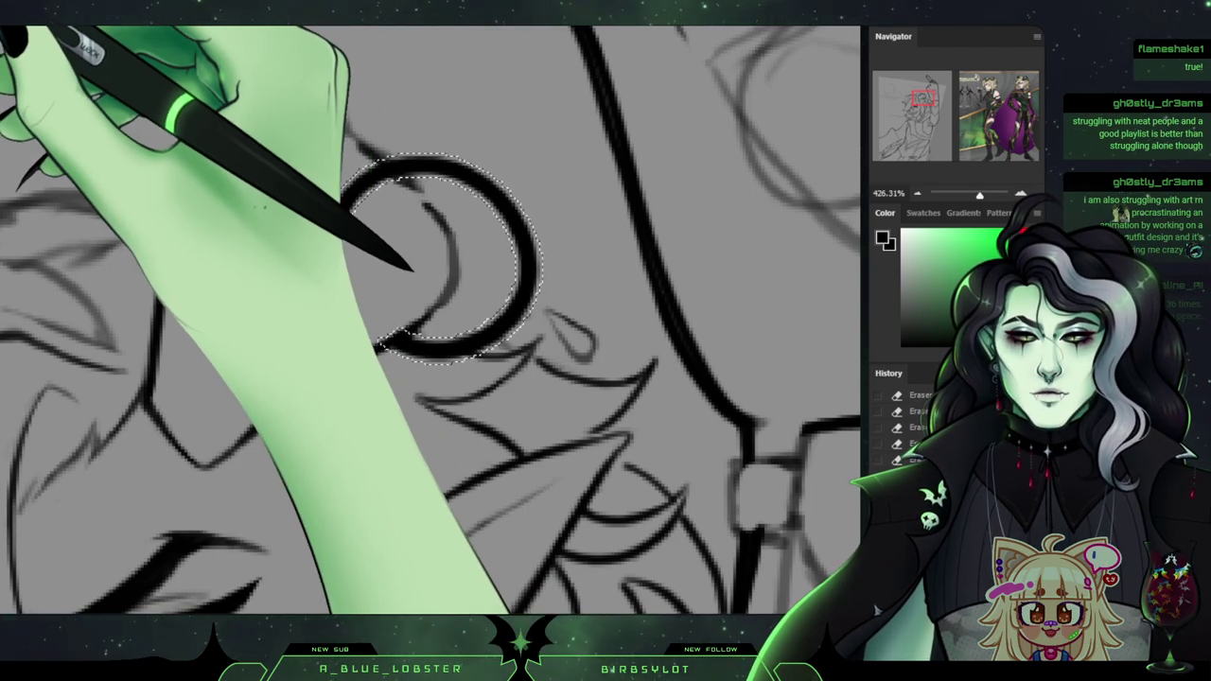
pyautogui.hotkey('ctrl', 'd')
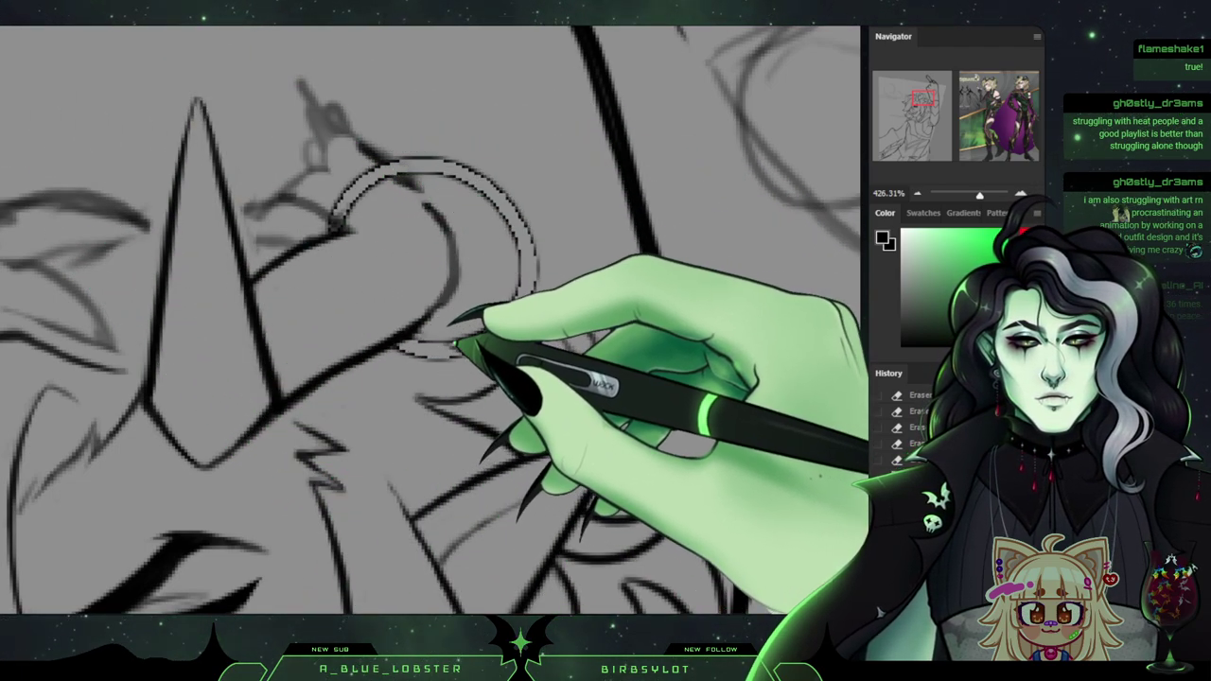
# Cut out the middle of the ring's thick line so only a thin double outline remains.
pyautogui.hotkey('ctrl', 'shift', 'alt', 'n')
pyautogui.hotkey('ctrl', 'z')
pyautogui.hotkey('ctrl', 'z')
pyautogui.hotkey('ctrl', 'z')
pyautogui.hotkey('ctrl', 'z')
pyautogui.hotkey('ctrl', 'z')
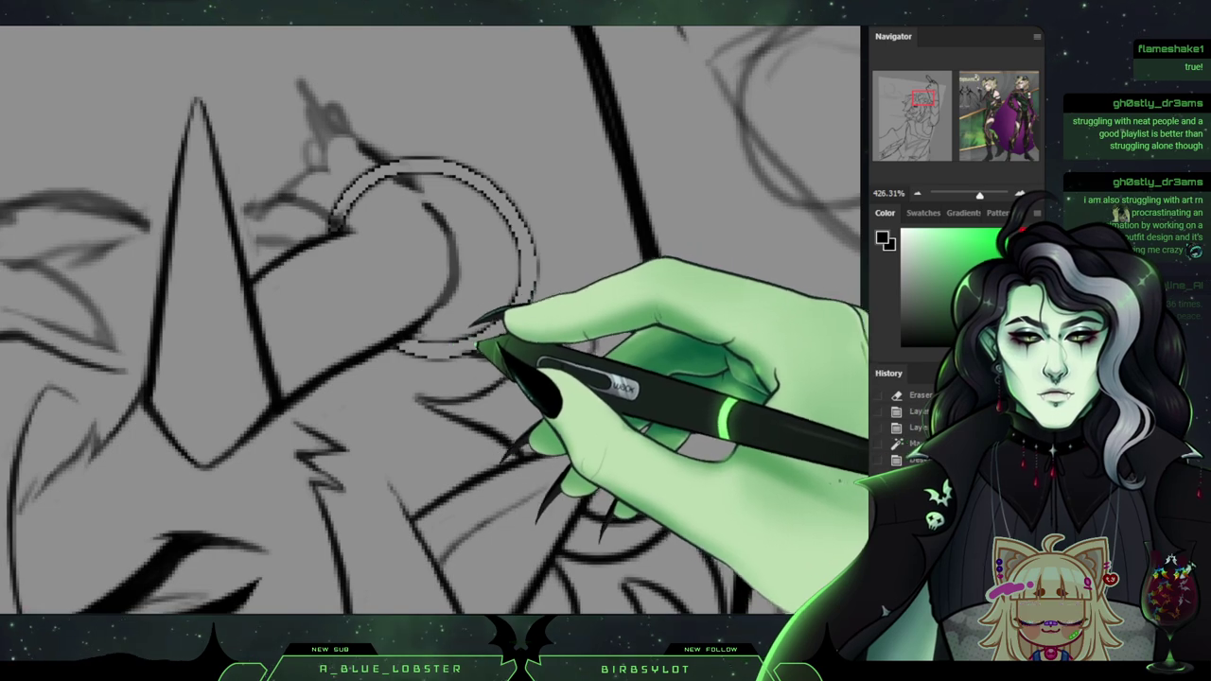
pyautogui.hotkey('ctrl', 'x')
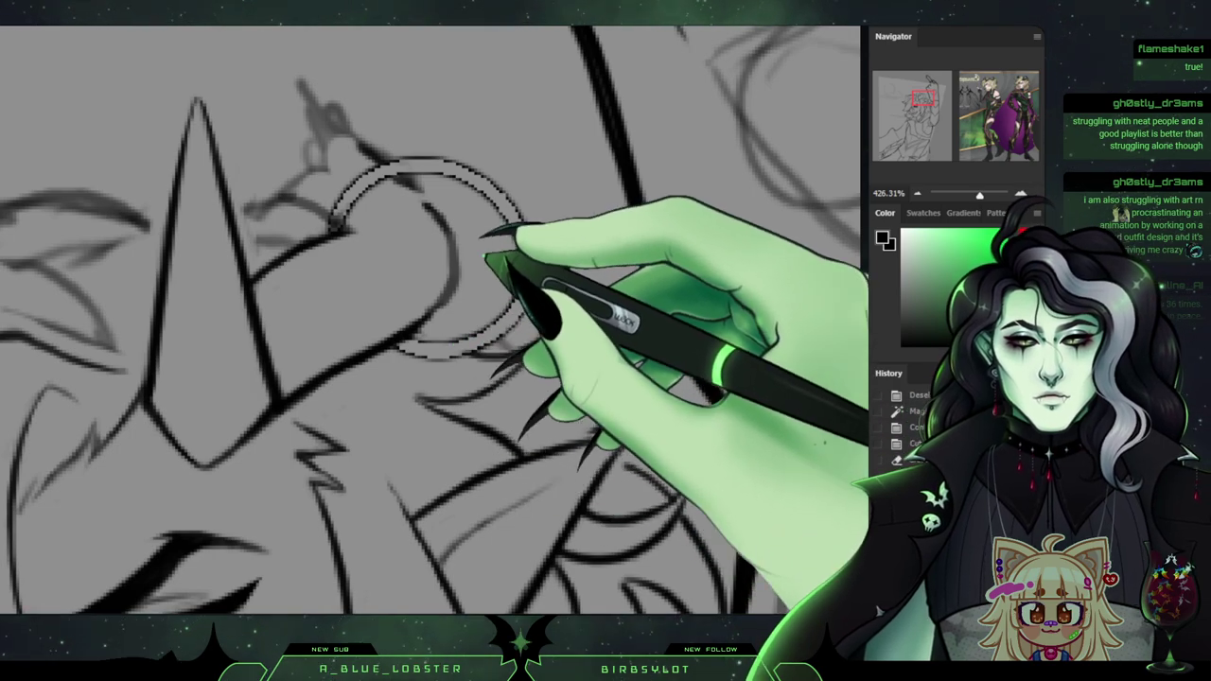
# Clean up the hollow ring's jagged inner and outer outlines with the Eraser, working around the whole band.
pyautogui.moveTo(363, 202)
pyautogui.mouseDown()
pyautogui.moveTo(344, 218)
pyautogui.moveTo(366, 196)
pyautogui.mouseUp()
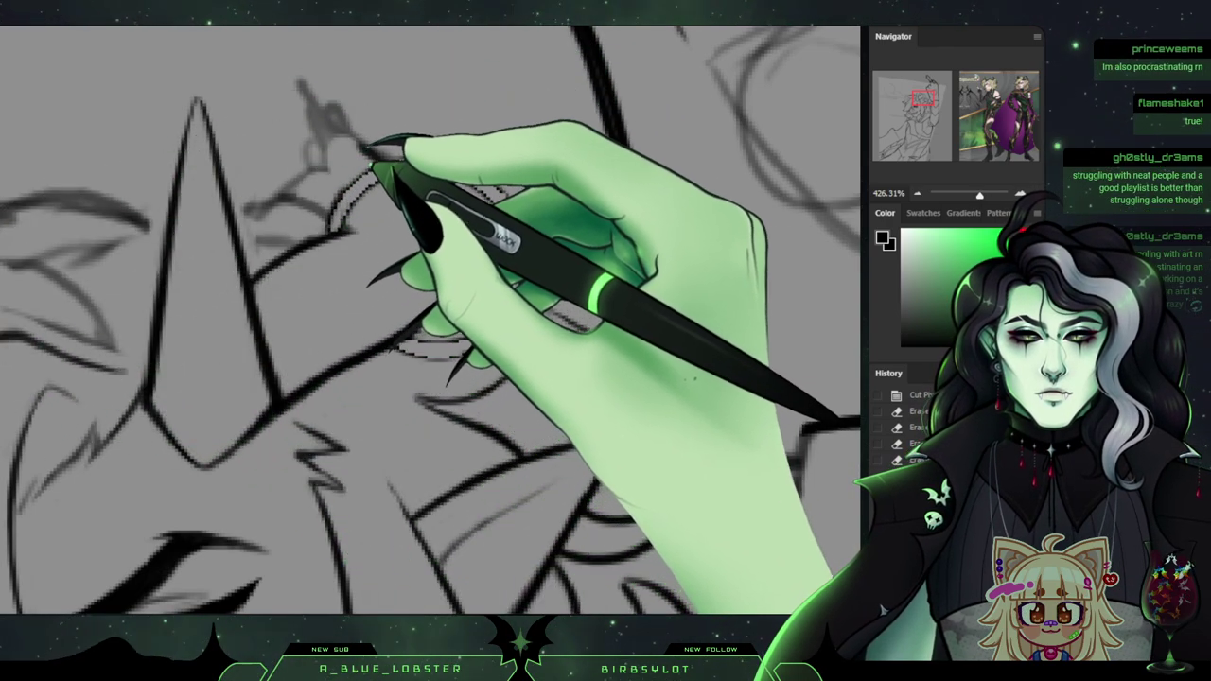
pyautogui.moveTo(465, 168)
pyautogui.mouseDown()
pyautogui.moveTo(527, 172)
pyautogui.moveTo(508, 189)
pyautogui.moveTo(530, 251)
pyautogui.mouseUp()
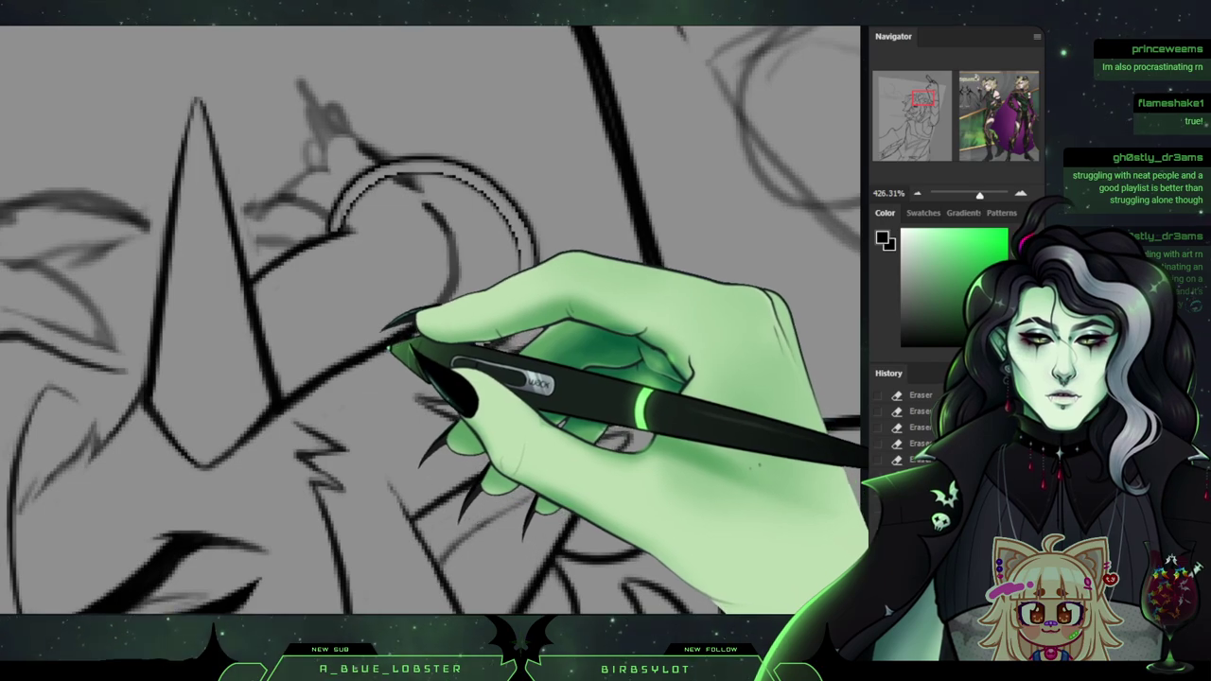
pyautogui.click(917, 193)
pyautogui.click(917, 193)
pyautogui.click(917, 193)
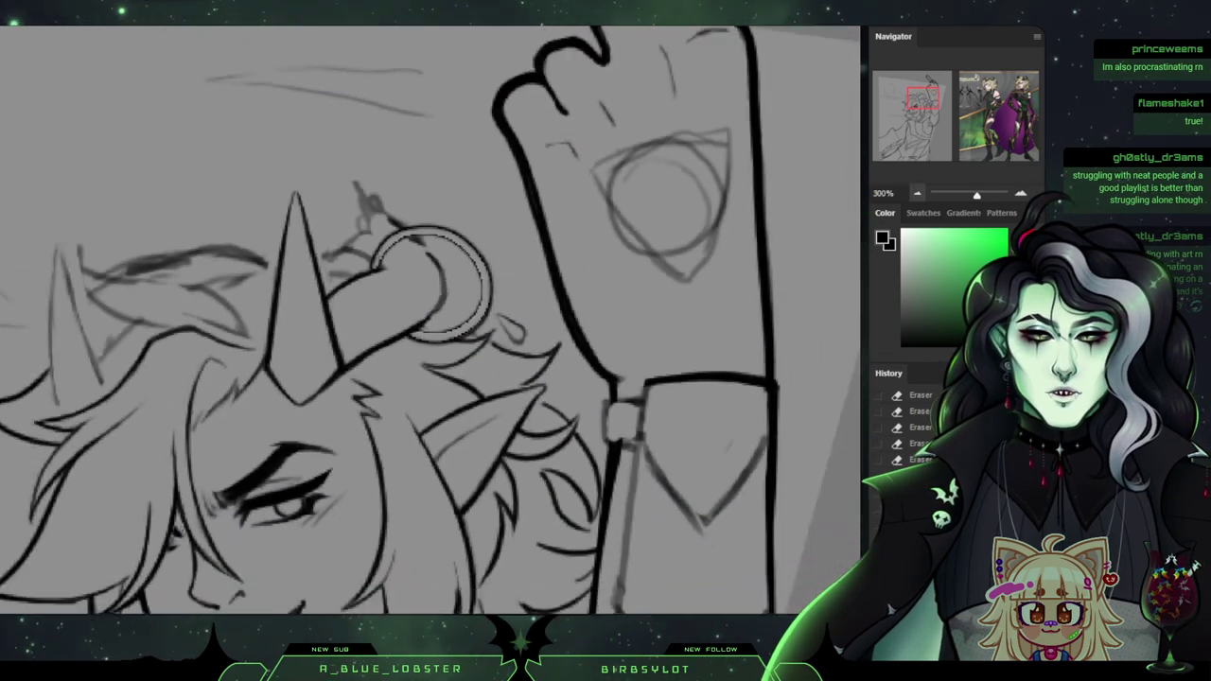
pyautogui.hotkey('ctrl', '-')
pyautogui.hotkey('ctrl', '-')
pyautogui.hotkey('ctrl', '-')
pyautogui.hotkey('ctrl', '+')
pyautogui.hotkey('ctrl', '+')
pyautogui.hotkey('ctrl', '+')
pyautogui.hotkey('ctrl', '+')
pyautogui.hotkey('ctrl', '+')
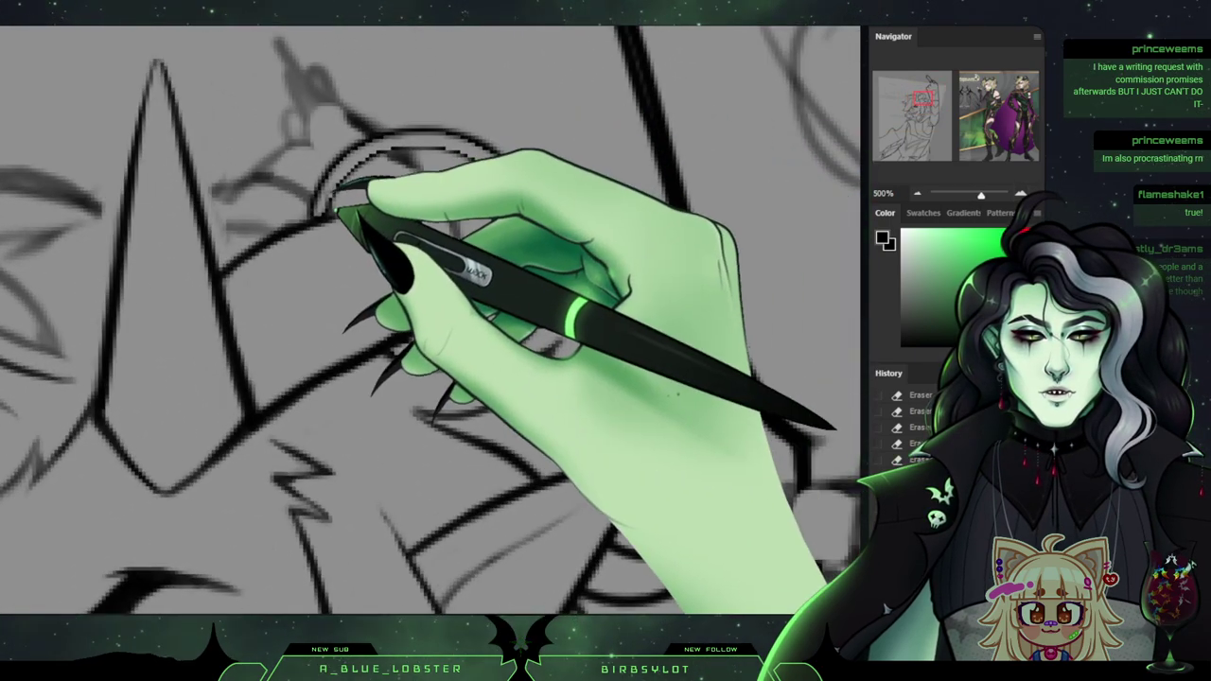
pyautogui.moveTo(341, 206)
pyautogui.mouseDown()
pyautogui.moveTo(381, 142)
pyautogui.moveTo(453, 145)
pyautogui.mouseUp()
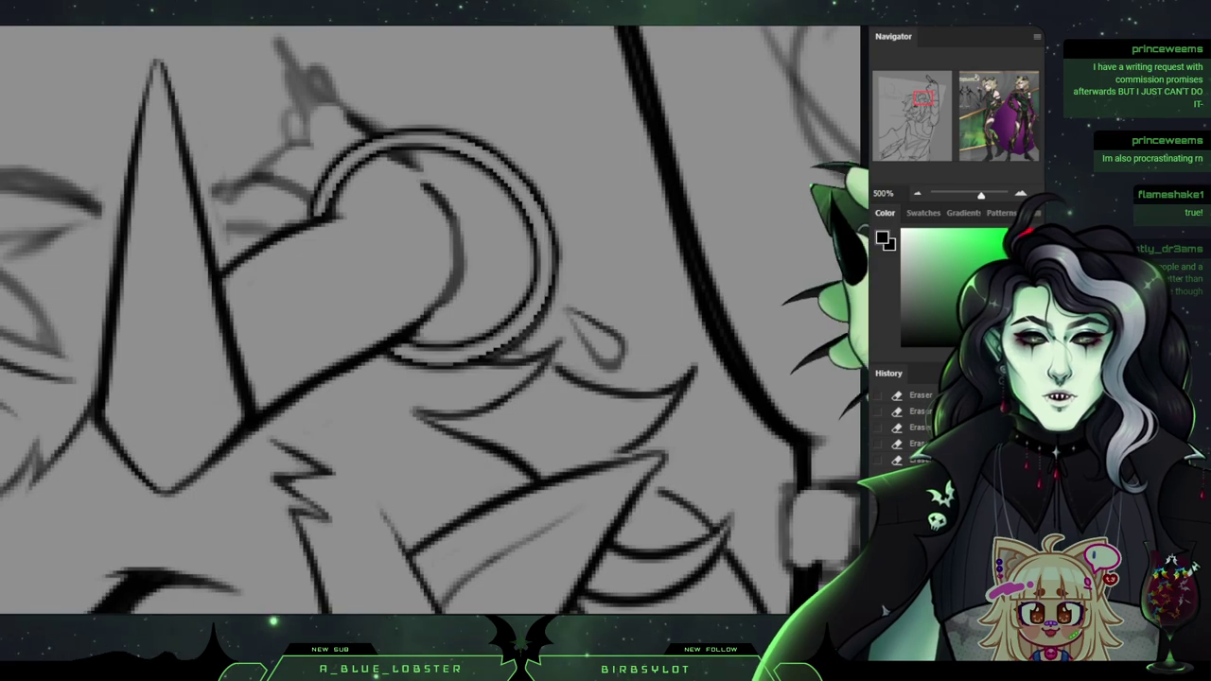
# Draw a small round link and a clean teardrop pendant beside the ring on the horn.
pyautogui.click(917, 193)
pyautogui.click(917, 193)
pyautogui.click(916, 193)
pyautogui.hotkey('ctrl', '-')
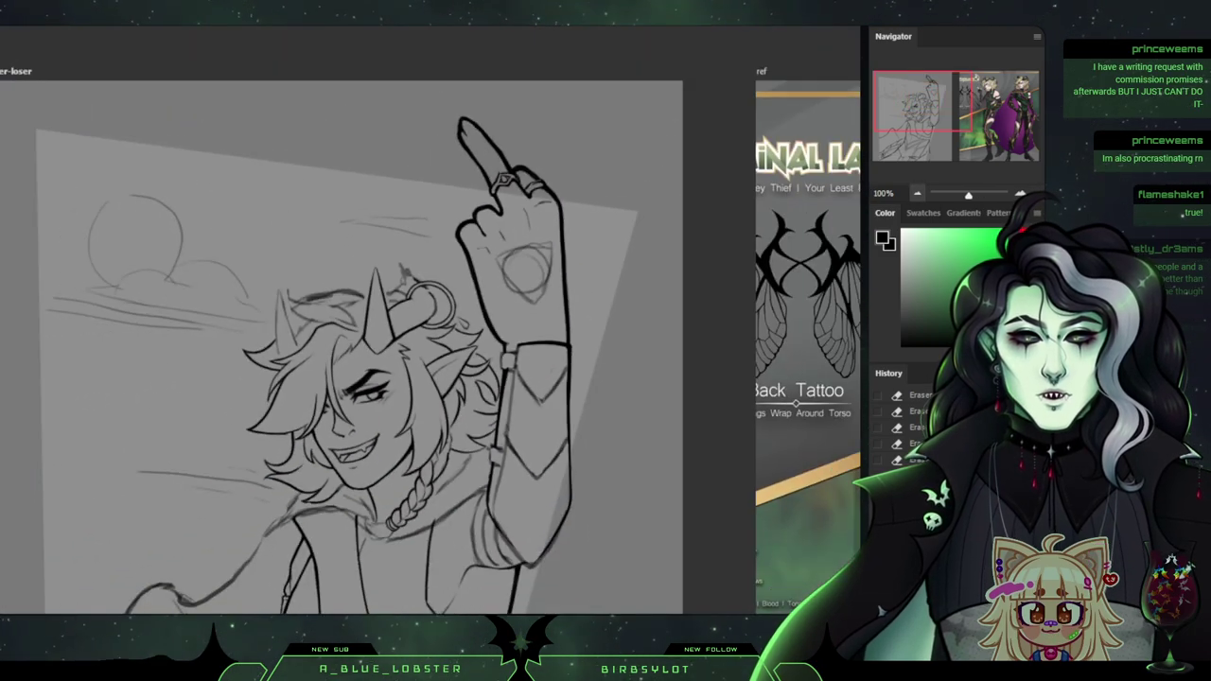
pyautogui.hotkey('ctrl', '-')
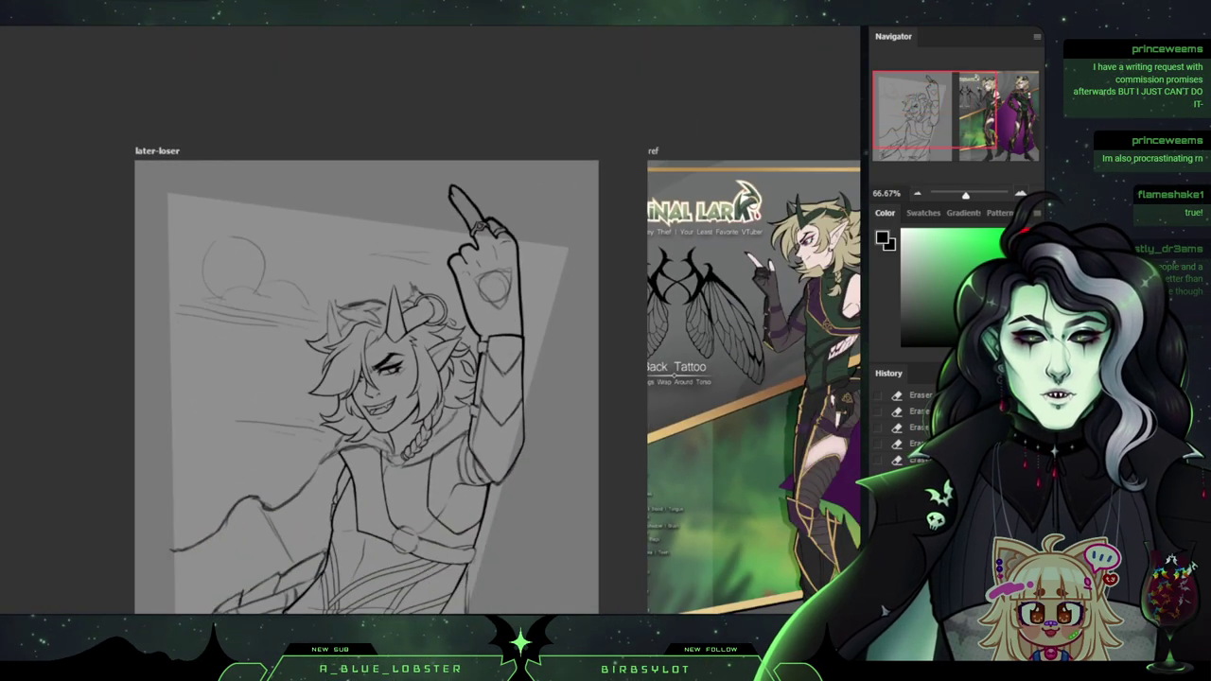
pyautogui.hotkey('ctrl', '+')
pyautogui.hotkey('ctrl', '+')
pyautogui.hotkey('ctrl', '+')
pyautogui.hotkey('ctrl', '+')
pyautogui.hotkey('ctrl', '+')
pyautogui.hotkey('ctrl', '+')
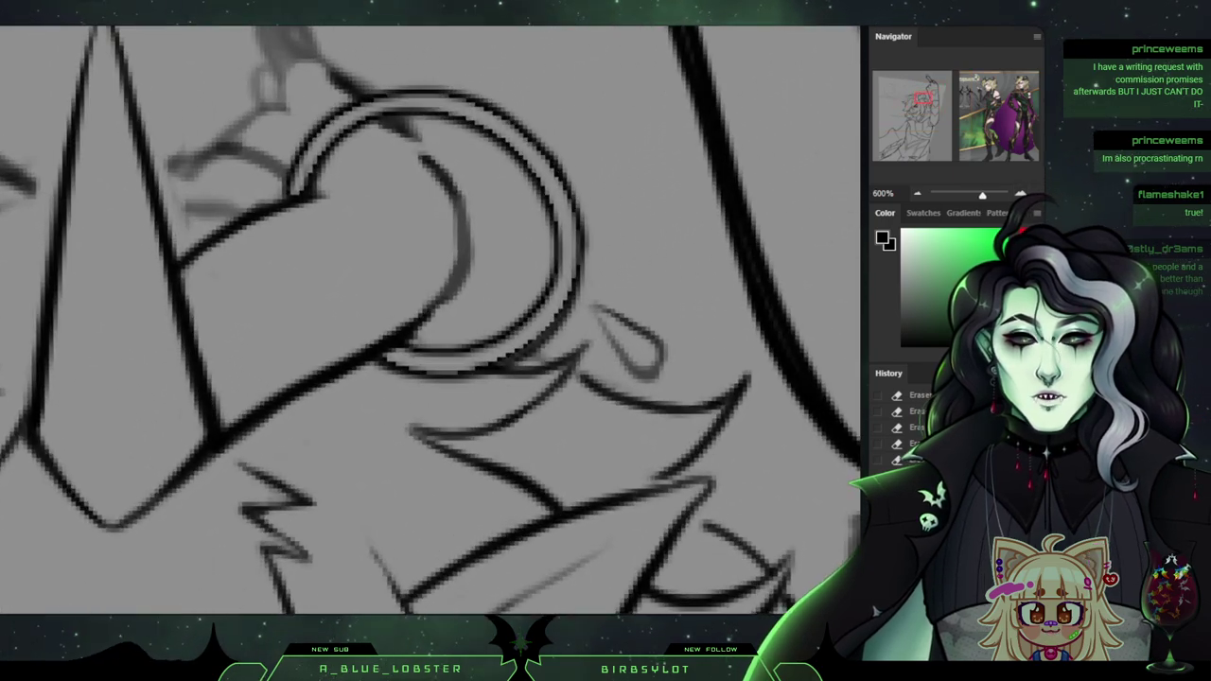
pyautogui.moveTo(924, 98); pyautogui.dragTo(926, 99)
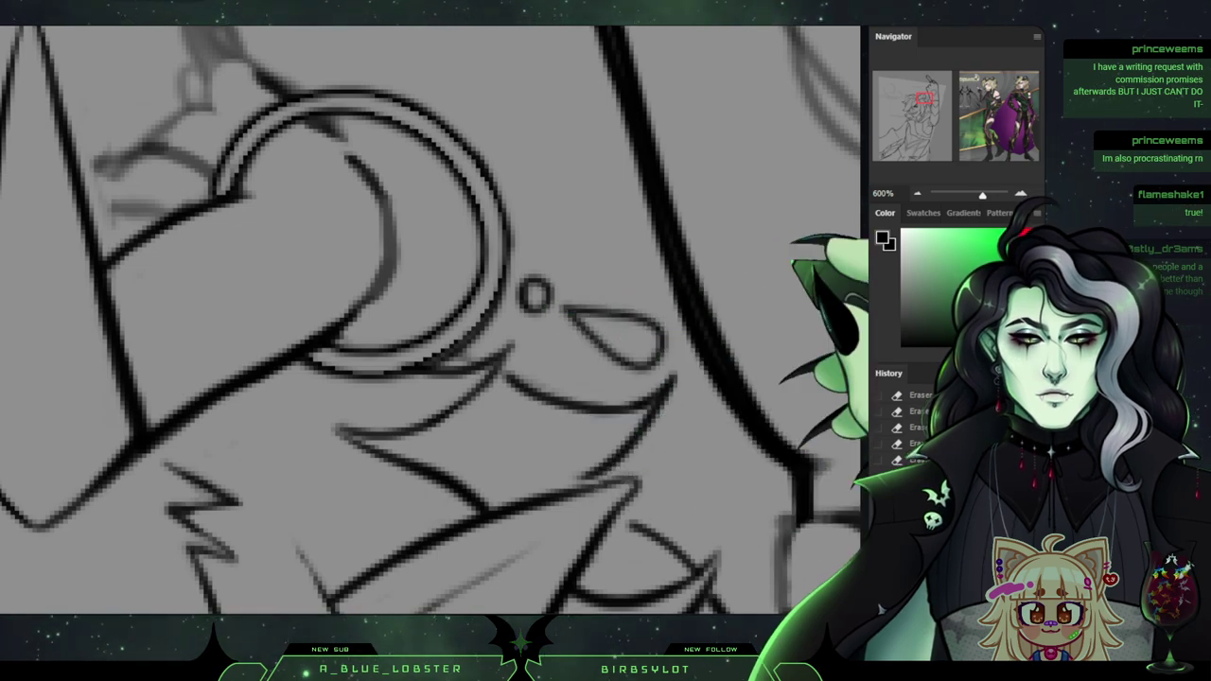
# Examine the whole figure drawing next to the character reference sheet.
pyautogui.click(918, 193)
pyautogui.hotkey('ctrl', '-')
pyautogui.hotkey('ctrl', '-')
pyautogui.hotkey('ctrl', '-')
pyautogui.hotkey('ctrl', '-')
pyautogui.hotkey('ctrl', '-')
pyautogui.hotkey('ctrl', '-')
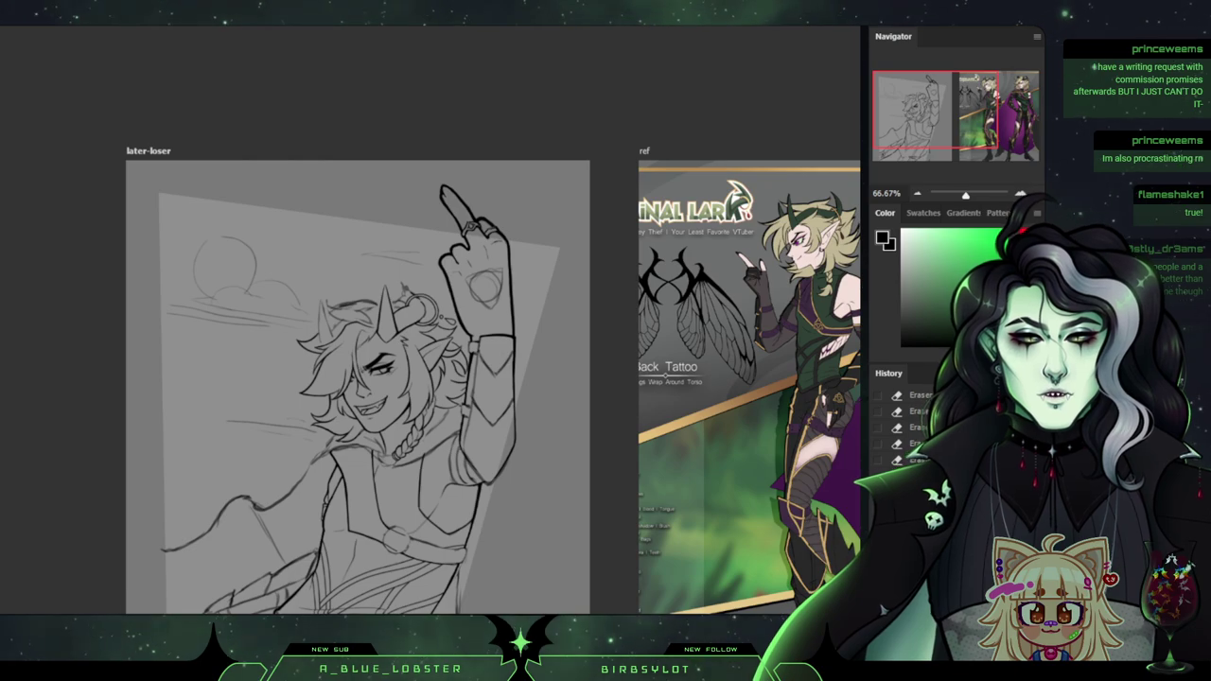
pyautogui.scroll(-3, 431, 322)
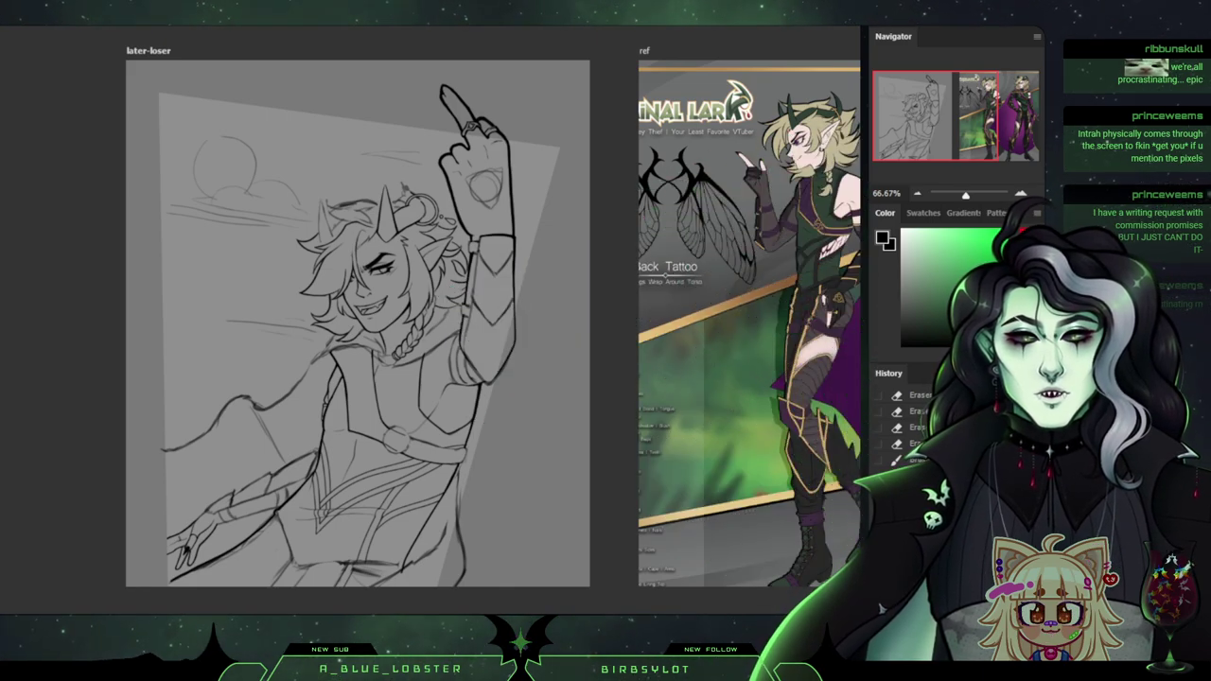
# Merge the layer down and erase the rough sketch along the tunic's lower hem to a thin guide line.
pyautogui.moveTo(966, 195); pyautogui.dragTo(973, 195)
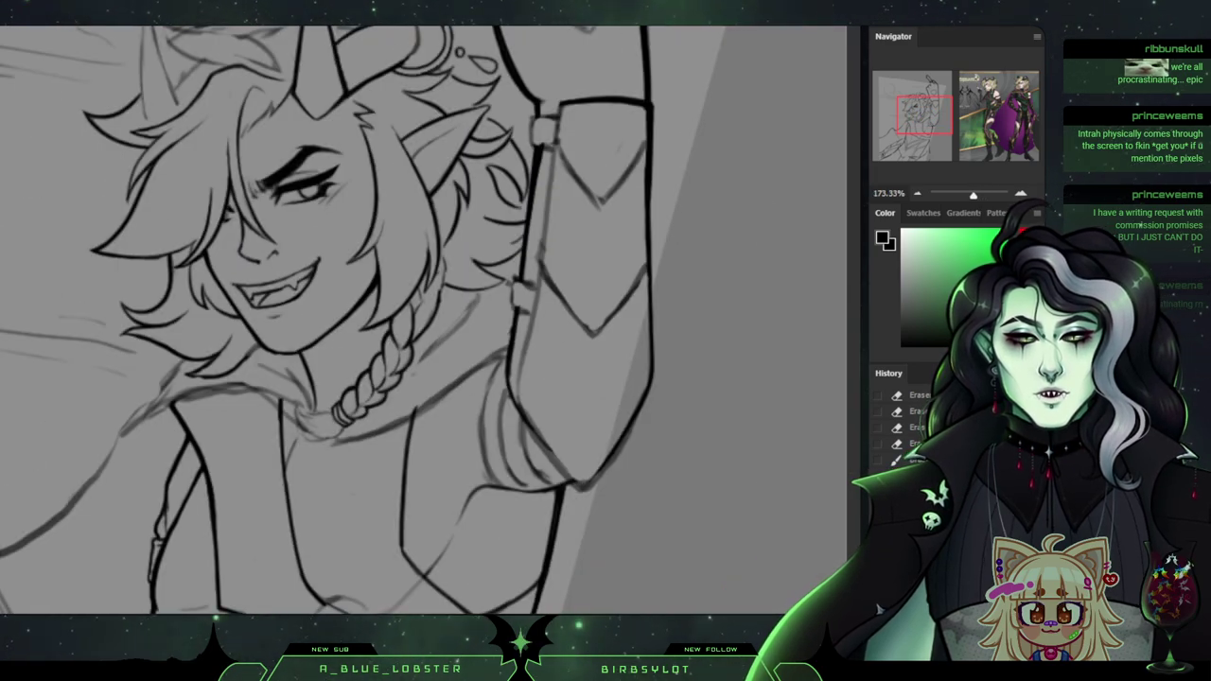
pyautogui.moveTo(924, 115)
pyautogui.mouseDown()
pyautogui.moveTo(918, 93)
pyautogui.moveTo(918, 116)
pyautogui.mouseUp()
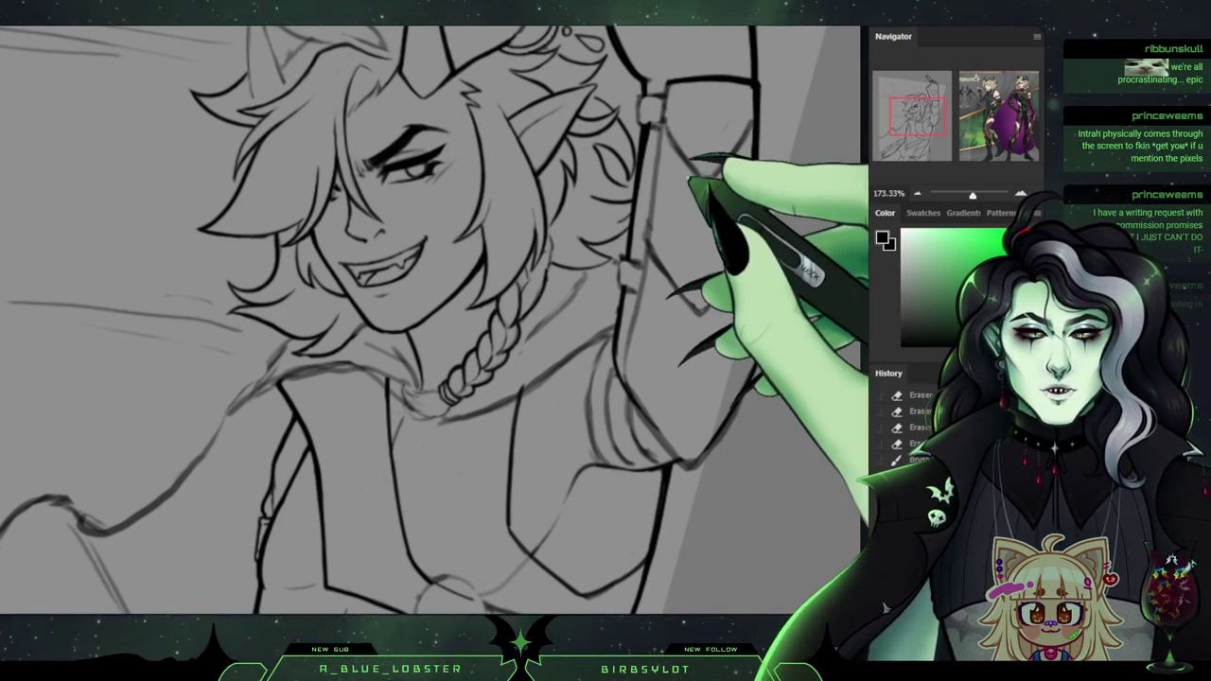
pyautogui.moveTo(426, 190); pyautogui.dragTo(540, 42)
pyautogui.moveTo(568, 473)
pyautogui.mouseDown()
pyautogui.moveTo(641, 249)
pyautogui.moveTo(703, 330)
pyautogui.moveTo(703, 397)
pyautogui.moveTo(632, 420)
pyautogui.moveTo(547, 484)
pyautogui.mouseUp()
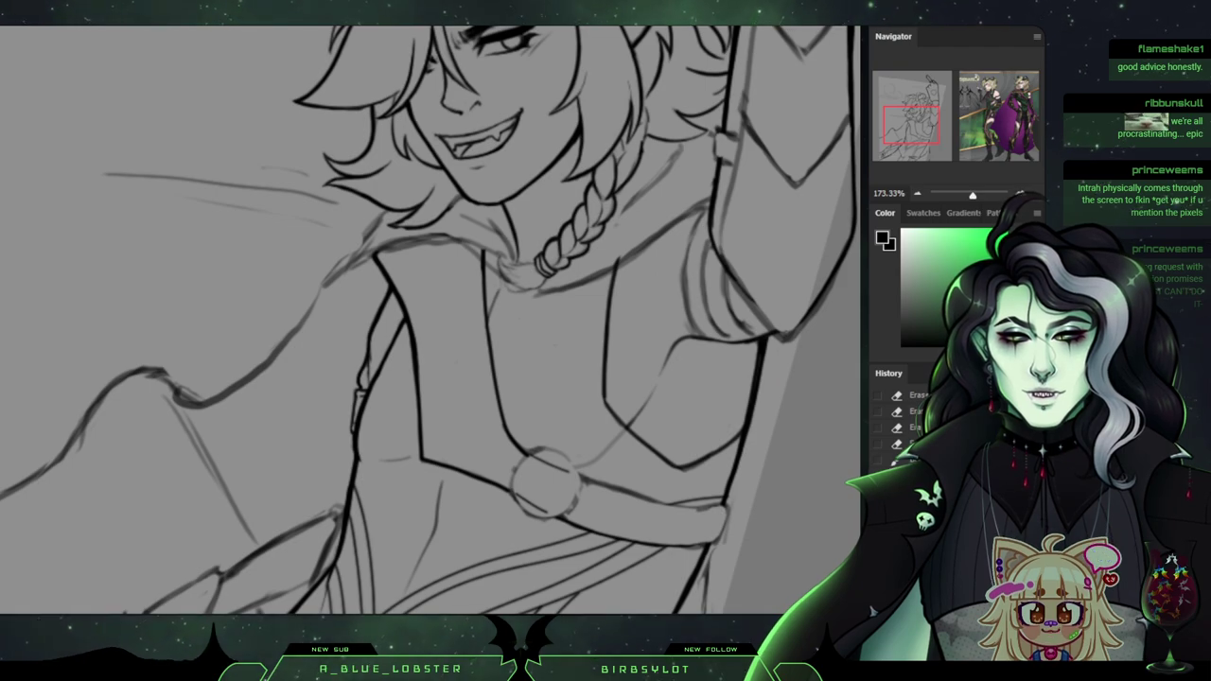
pyautogui.hscroll(2, 430, 318)
pyautogui.scroll(-8, 431, 318)
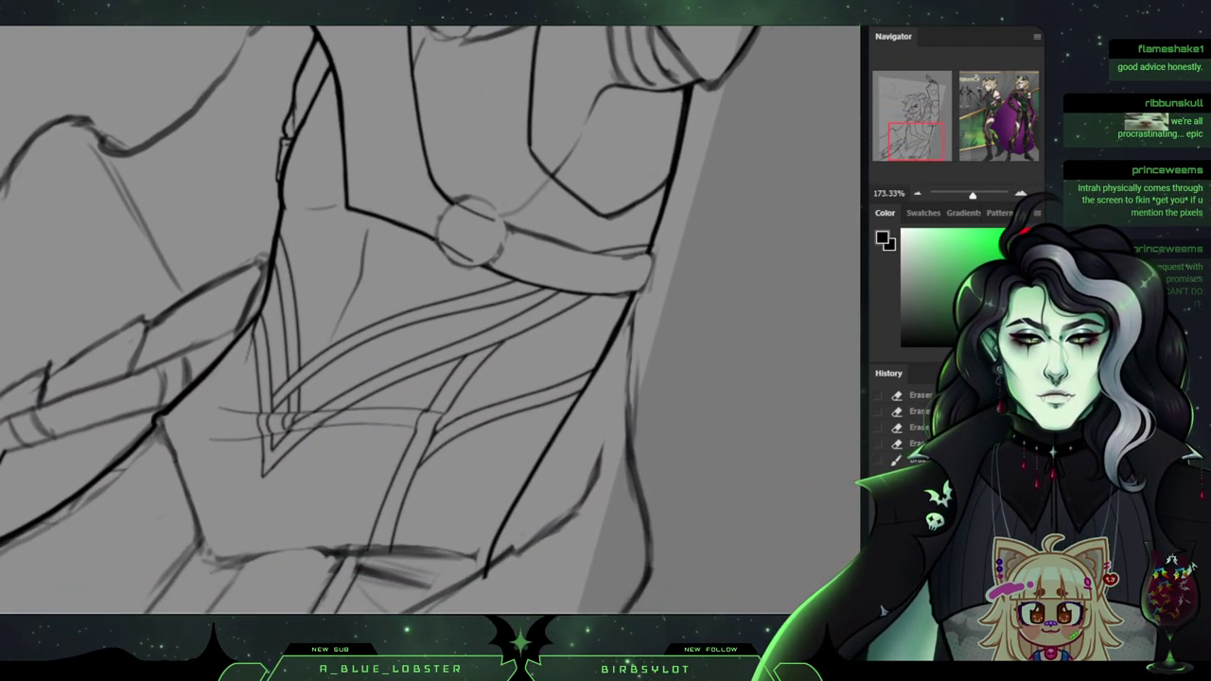
pyautogui.hscroll(-3, 430, 318)
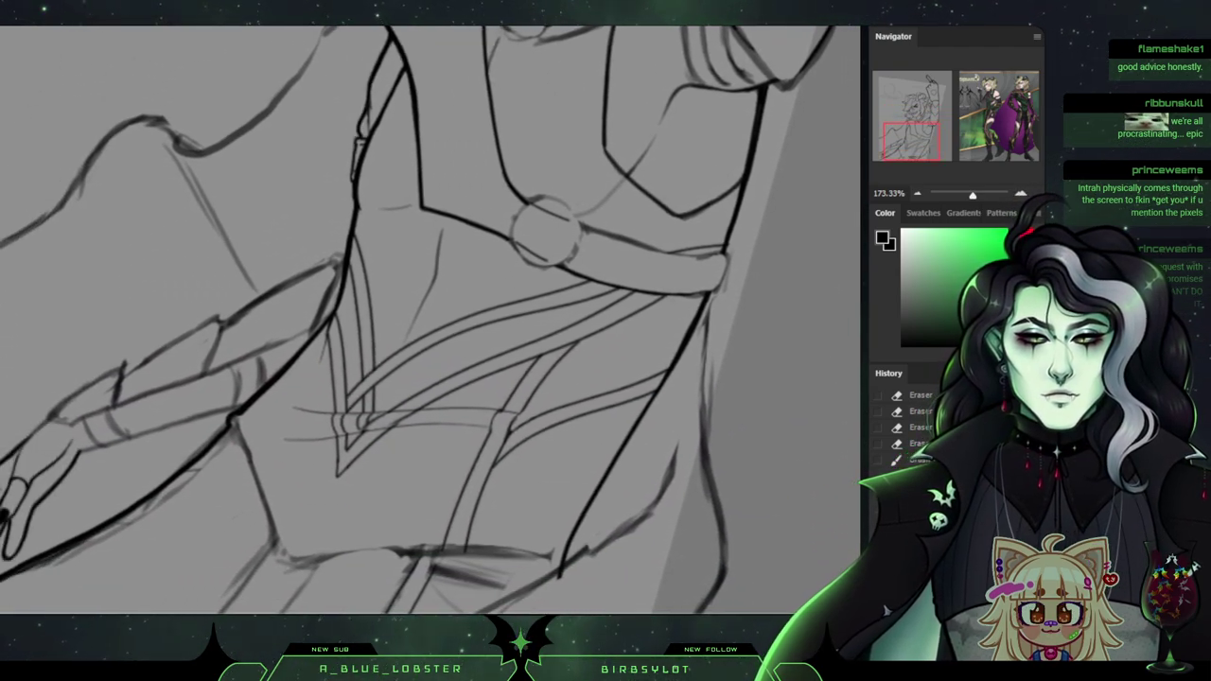
pyautogui.scroll(-4, 430, 318)
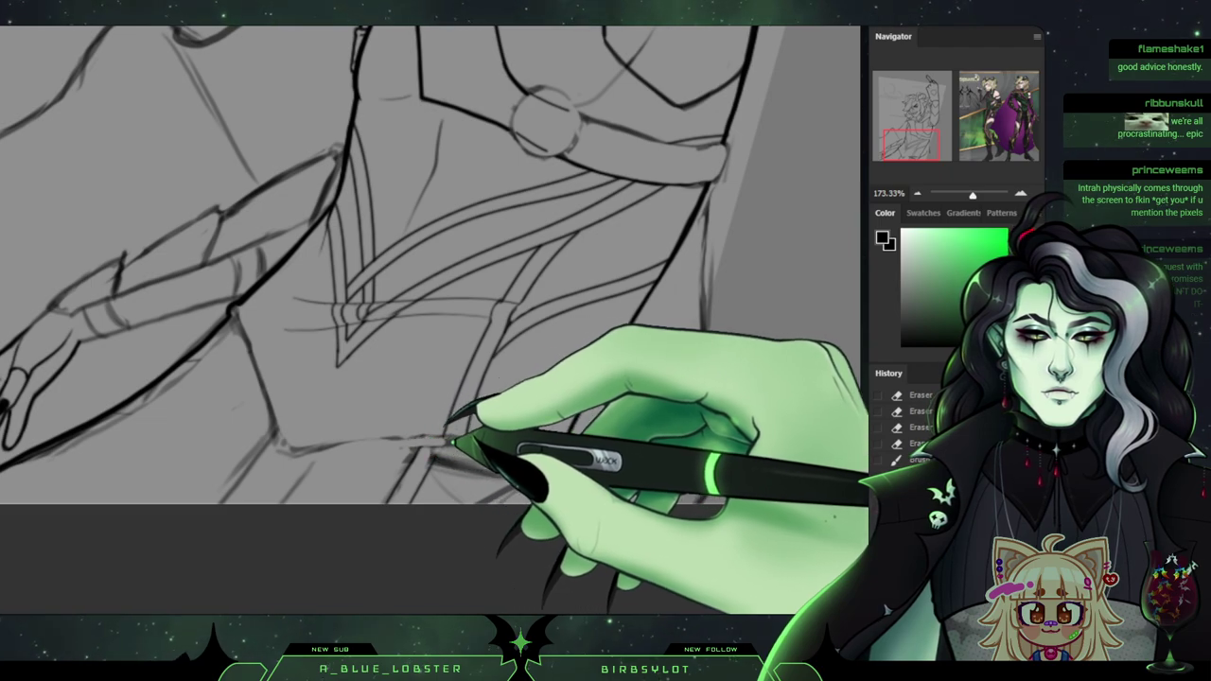
pyautogui.moveTo(452, 442)
pyautogui.mouseDown()
pyautogui.moveTo(513, 448)
pyautogui.moveTo(411, 449)
pyautogui.moveTo(411, 469)
pyautogui.moveTo(420, 447)
pyautogui.moveTo(408, 467)
pyautogui.moveTo(446, 443)
pyautogui.moveTo(388, 514)
pyautogui.mouseUp()
pyautogui.press('e')
pyautogui.press('b')
pyautogui.hotkey('ctrl', 'e')
pyautogui.press('e')
pyautogui.moveTo(467, 443); pyautogui.dragTo(498, 449)
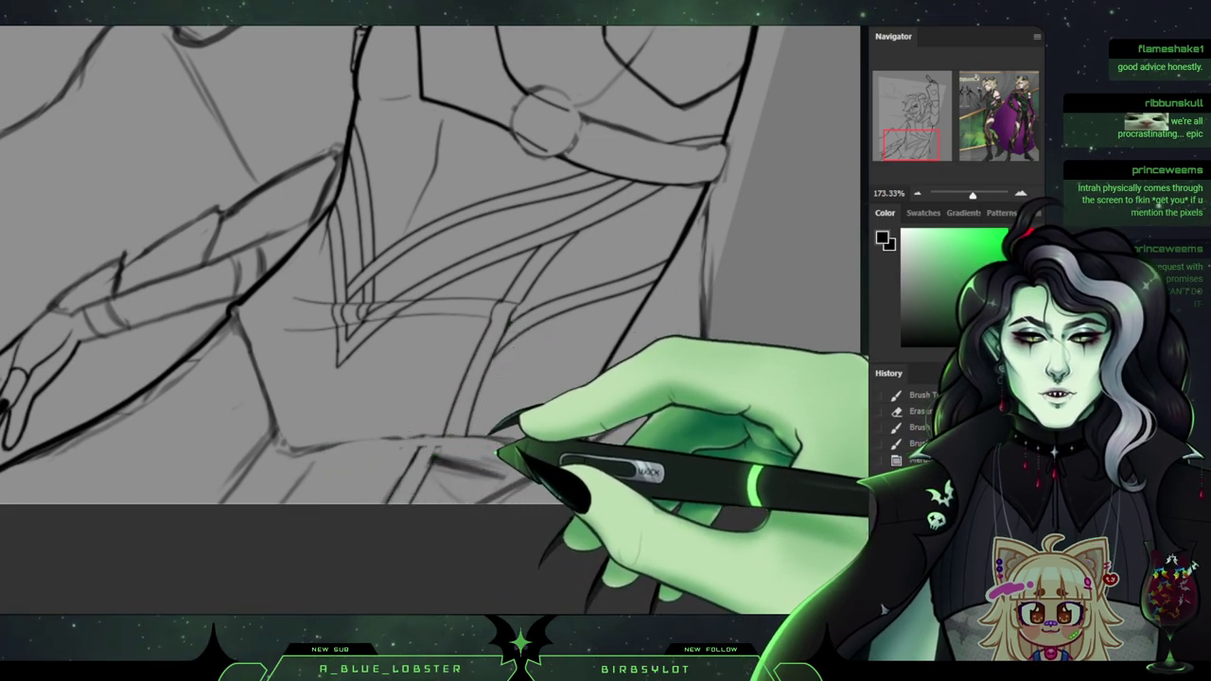
pyautogui.moveTo(410, 451); pyautogui.dragTo(561, 439)
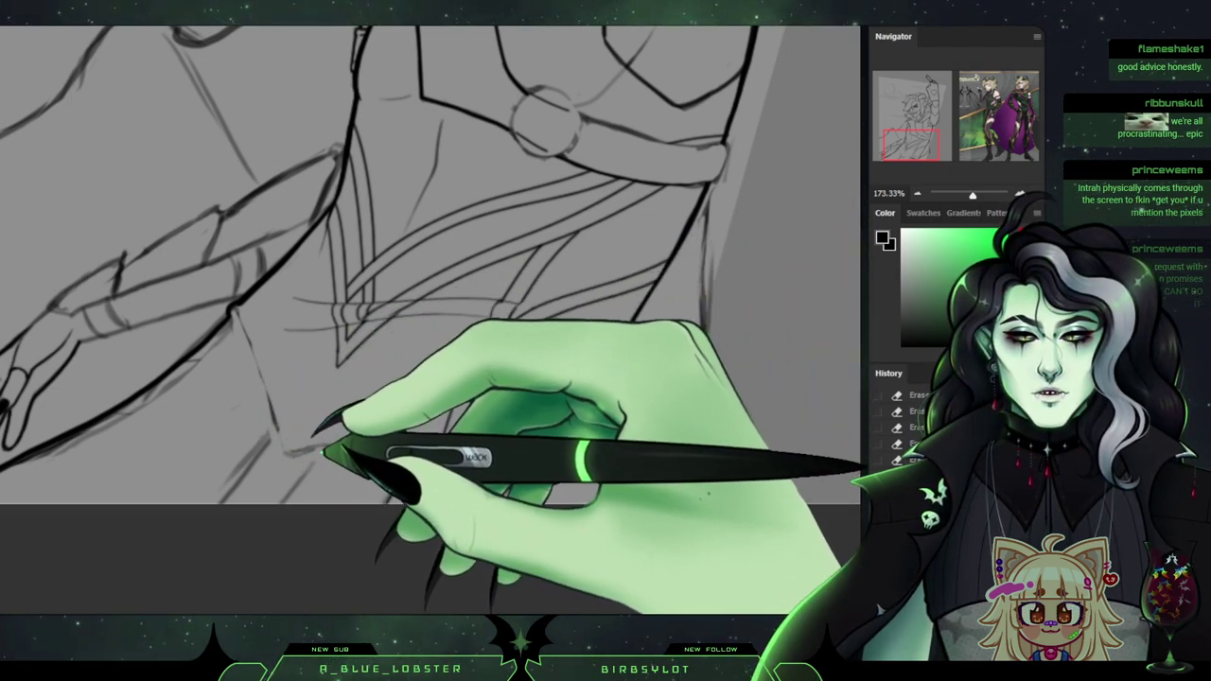
# Ink the tunic's lower section with bold lines, covering the slanted side edge beside the lowered arm and the curved hem.
pyautogui.scroll(9, 431, 320)
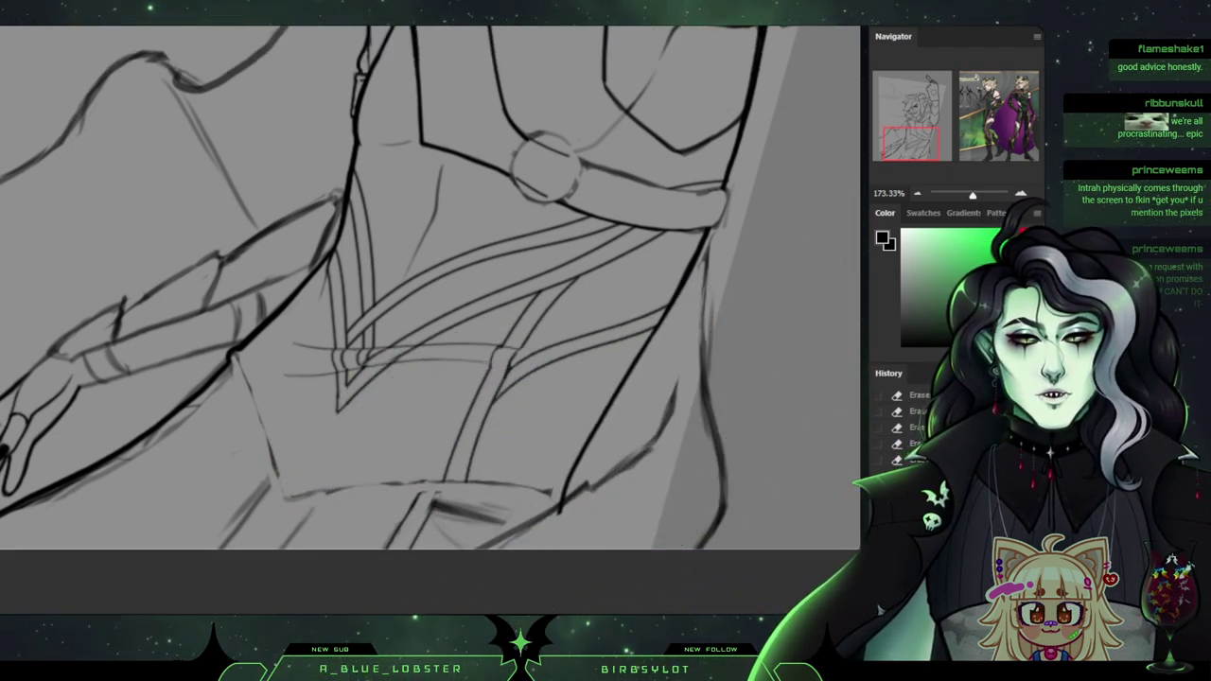
pyautogui.scroll(1, 430, 318)
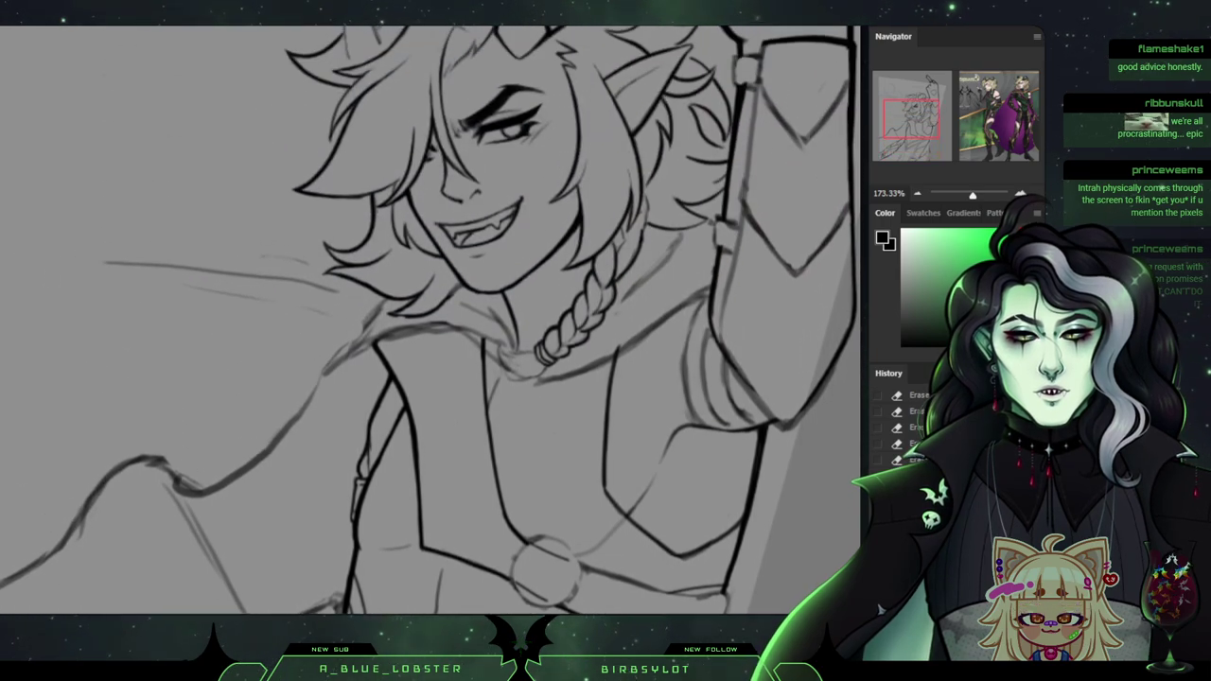
pyautogui.scroll(-1, 431, 320)
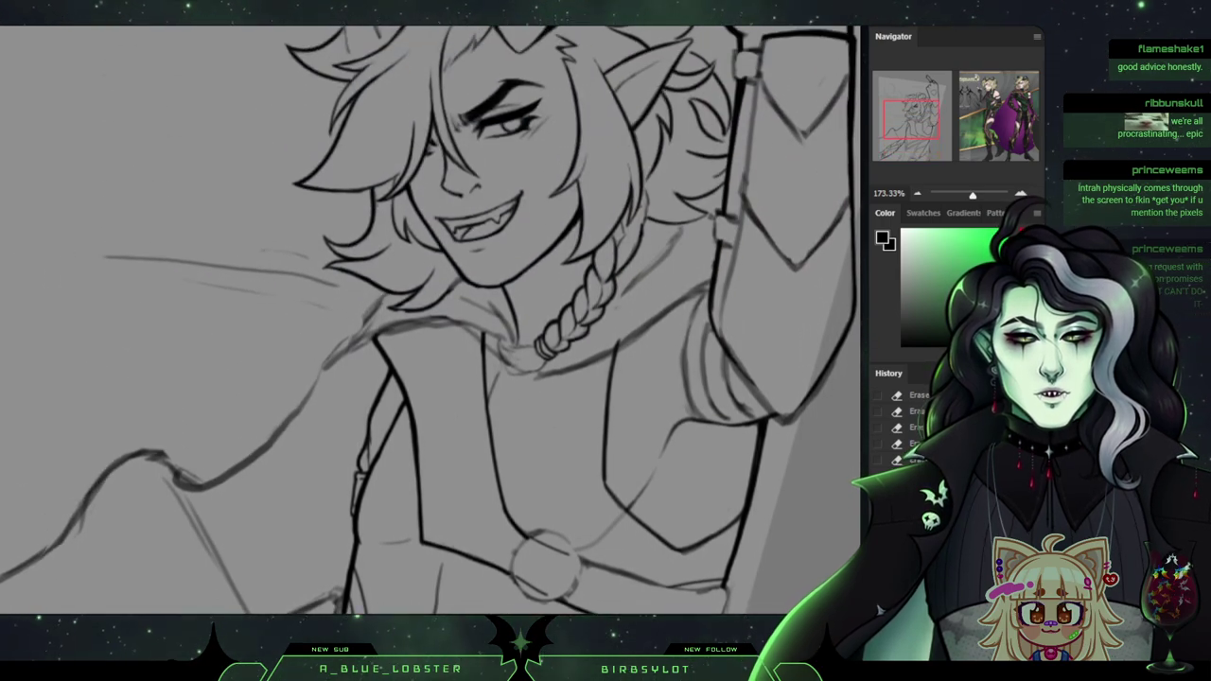
pyautogui.scroll(-9, 430, 318)
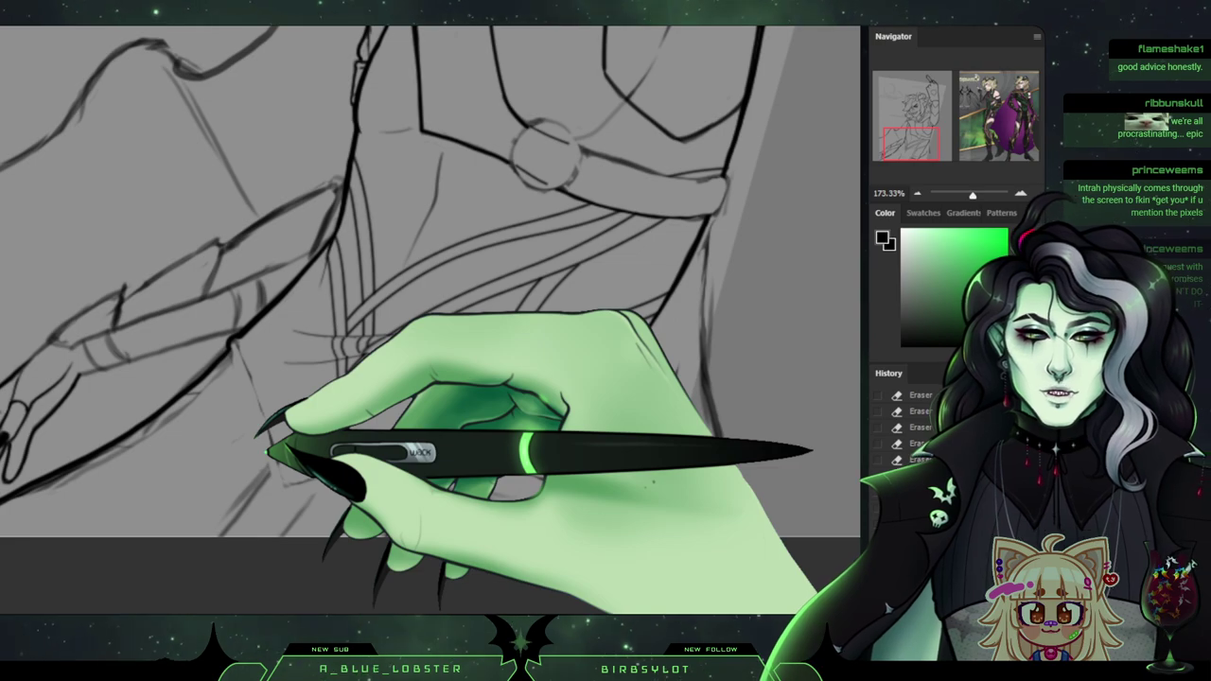
pyautogui.moveTo(476, 94)
pyautogui.mouseDown()
pyautogui.moveTo(406, 202)
pyautogui.moveTo(335, 560)
pyautogui.mouseUp()
pyautogui.moveTo(379, 189)
pyautogui.mouseDown()
pyautogui.moveTo(398, 560)
pyautogui.moveTo(461, 353)
pyautogui.moveTo(465, 206)
pyautogui.mouseUp()
pyautogui.moveTo(324, 511); pyautogui.dragTo(544, 129)
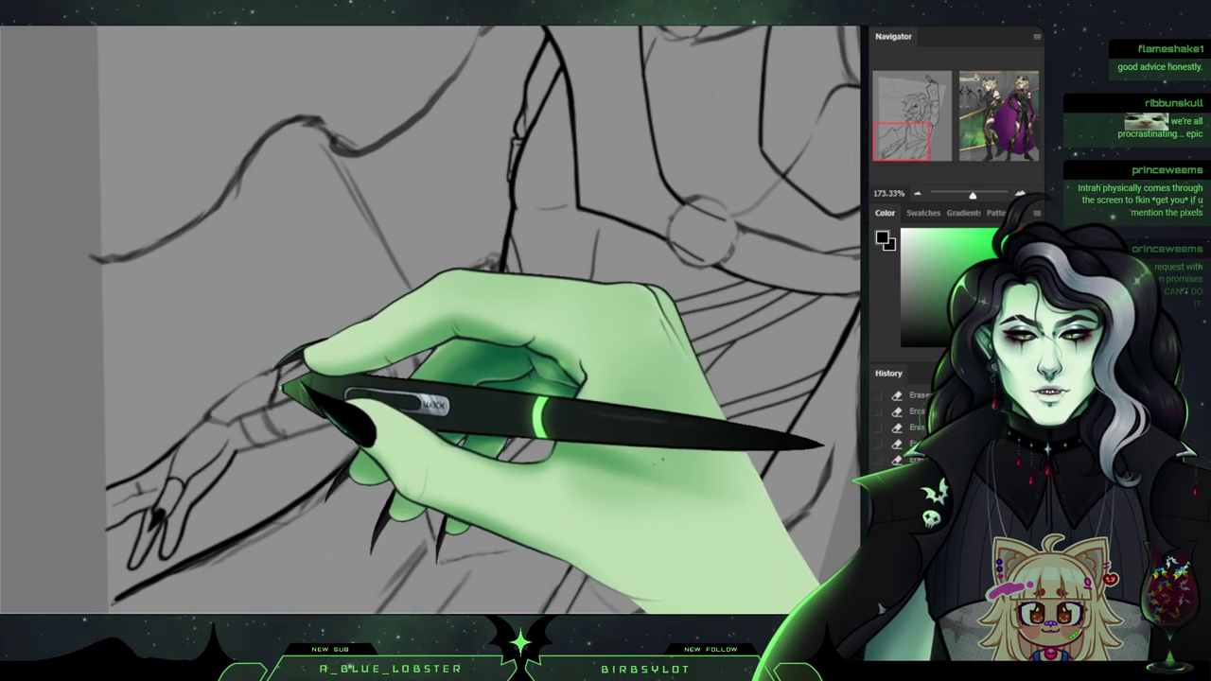
pyautogui.hscroll(2, 430, 320)
pyautogui.hscroll(2, 430, 319)
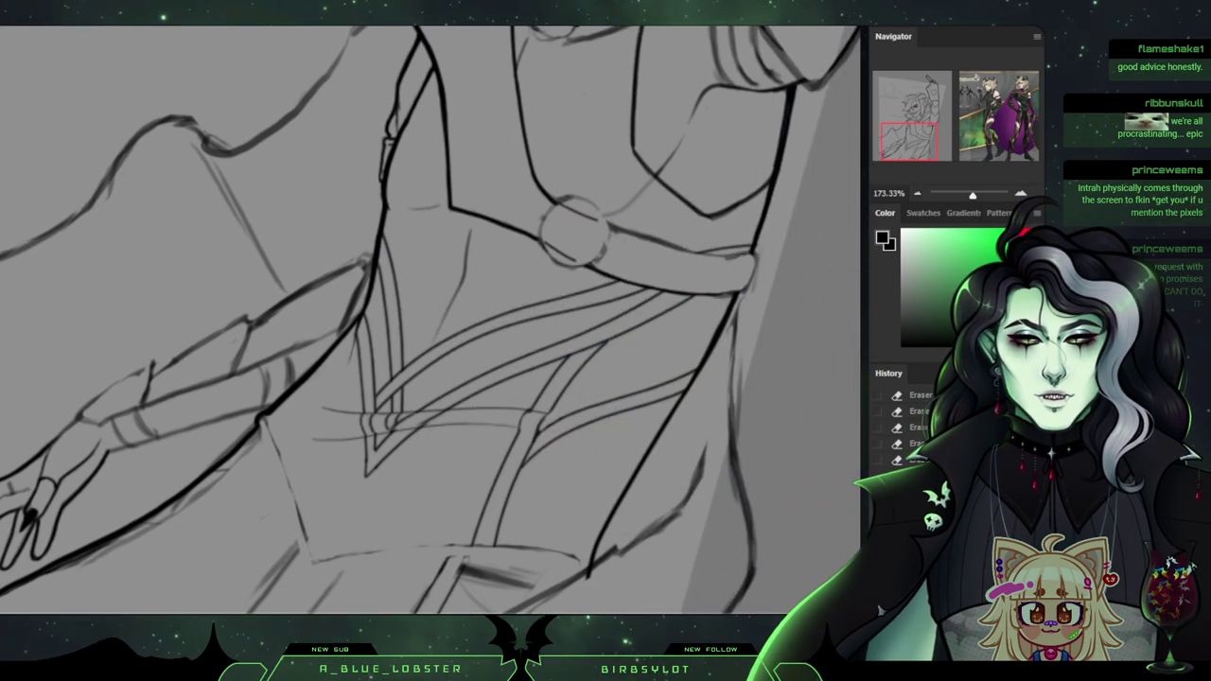
pyautogui.scroll(-3, 431, 319)
pyautogui.scroll(3, 431, 319)
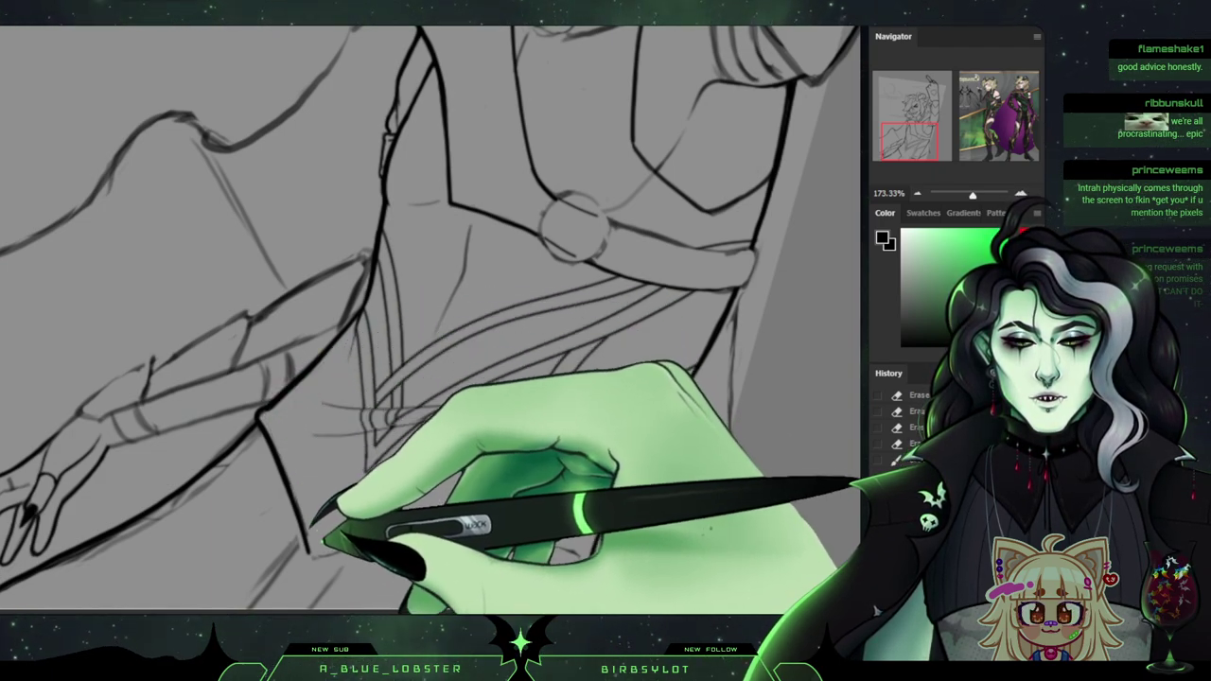
pyautogui.moveTo(311, 496)
pyautogui.mouseDown()
pyautogui.moveTo(322, 553)
pyautogui.moveTo(293, 463)
pyautogui.moveTo(324, 556)
pyautogui.mouseUp()
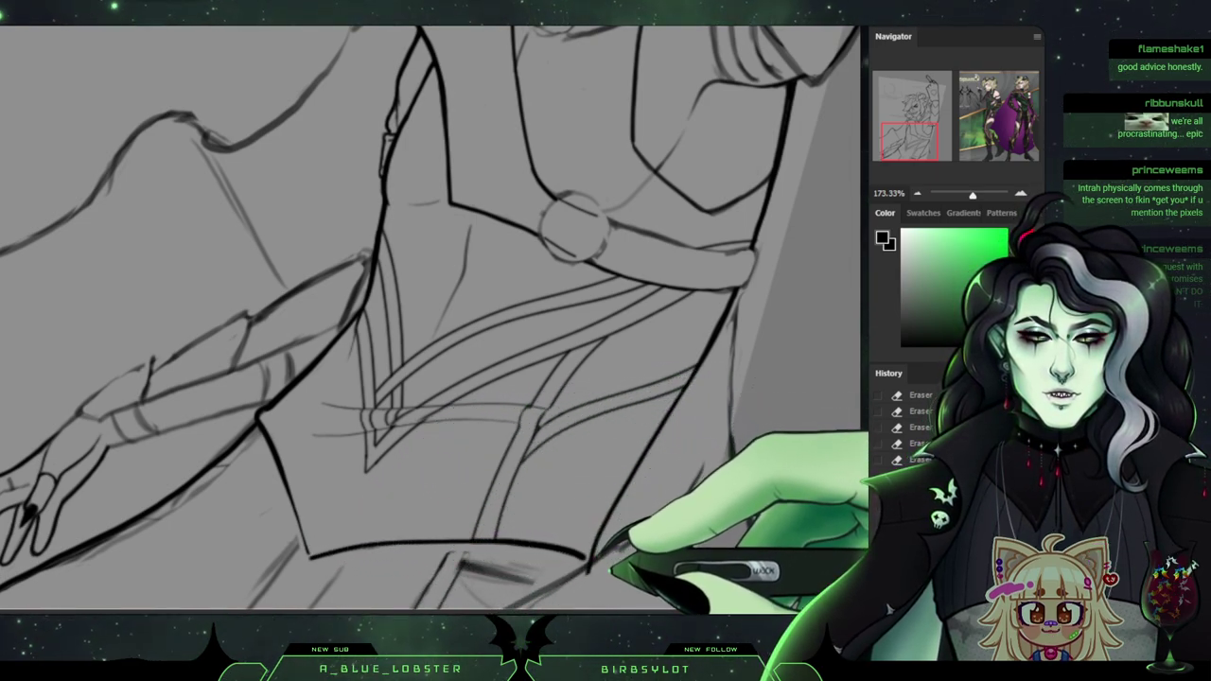
# Rework the torso's outer side line beneath the raised arm, adding a small notch where the chest panel's lower edge meets it.
pyautogui.click(916, 193)
pyautogui.click(917, 193)
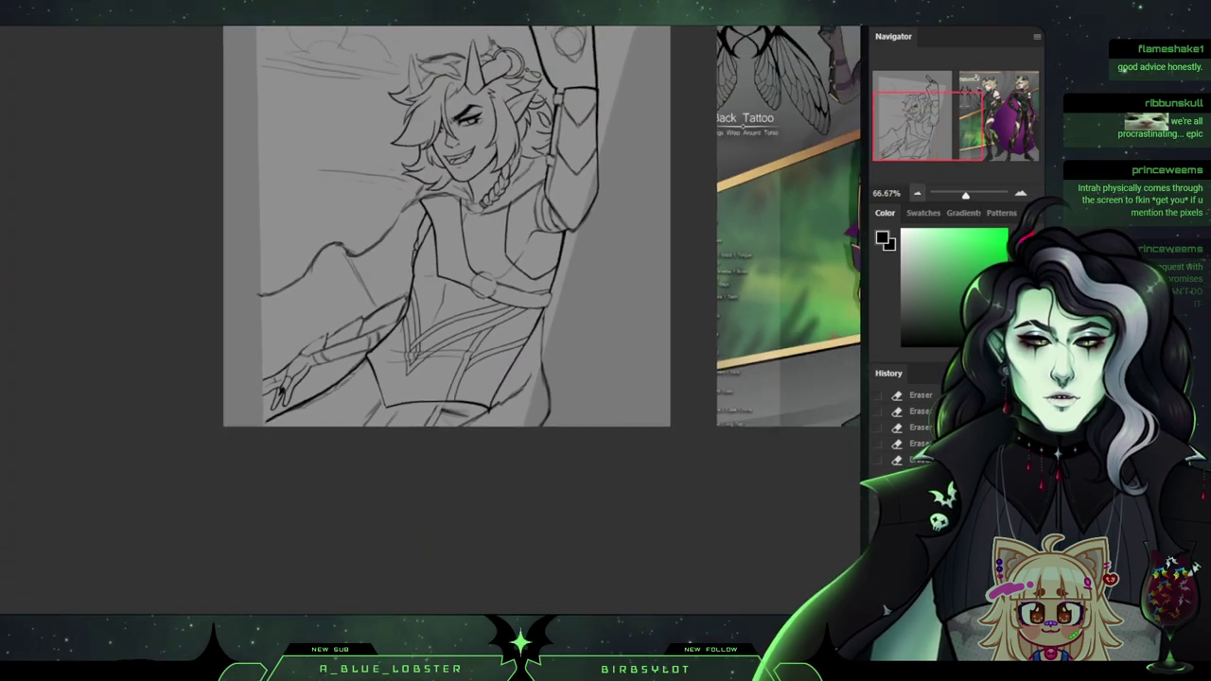
pyautogui.click(917, 193)
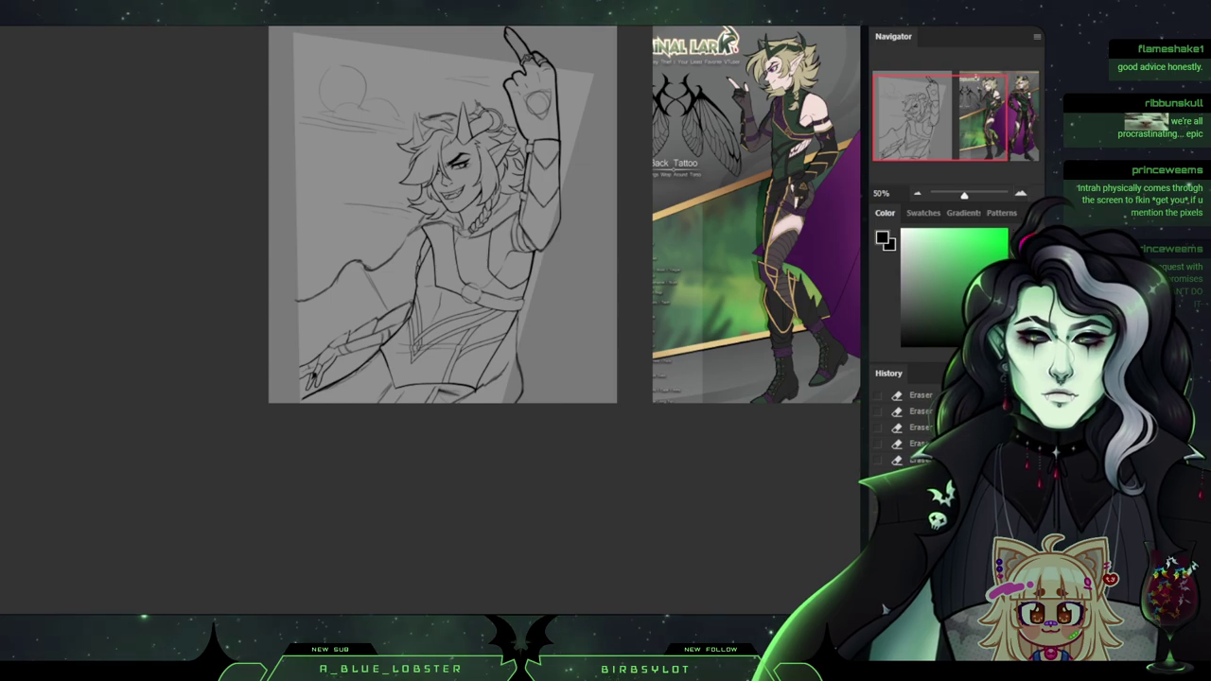
pyautogui.hotkey('ctrl', '+')
pyautogui.hotkey('ctrl', '+')
pyautogui.hotkey('ctrl', '+')
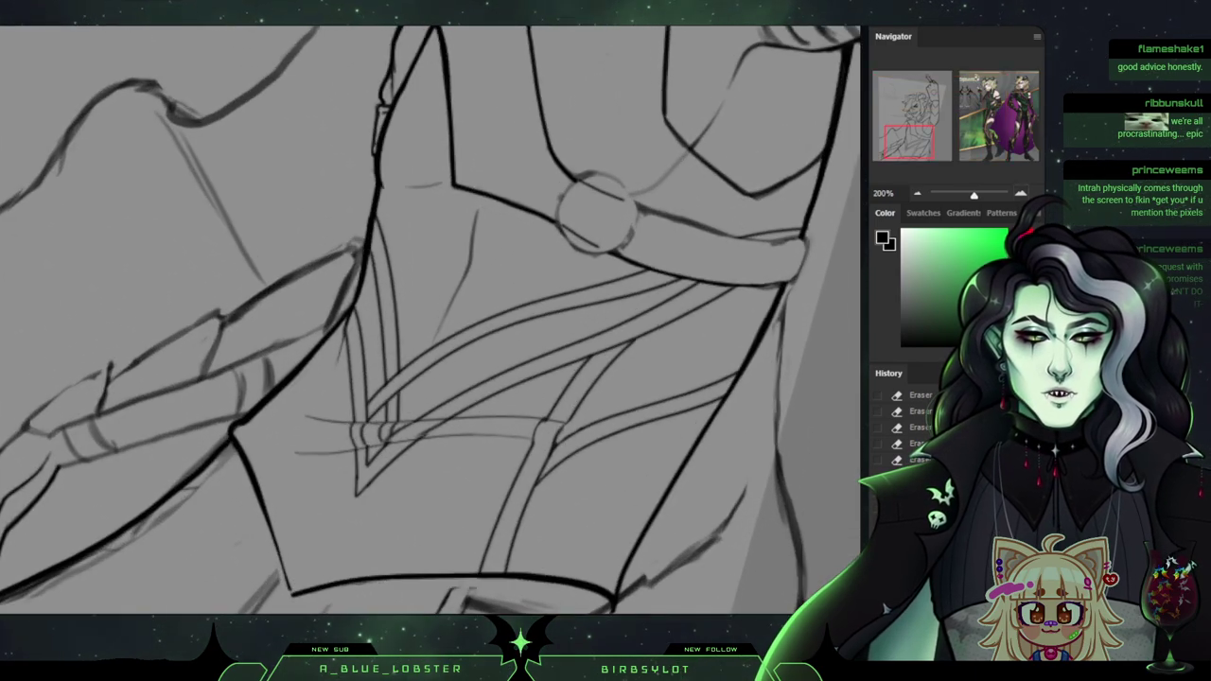
pyautogui.moveTo(430, 322)
pyautogui.mouseDown()
pyautogui.moveTo(443, 309)
pyautogui.moveTo(433, 394)
pyautogui.moveTo(432, 284)
pyautogui.moveTo(455, 282)
pyautogui.moveTo(272, 282)
pyautogui.moveTo(400, 274)
pyautogui.mouseUp()
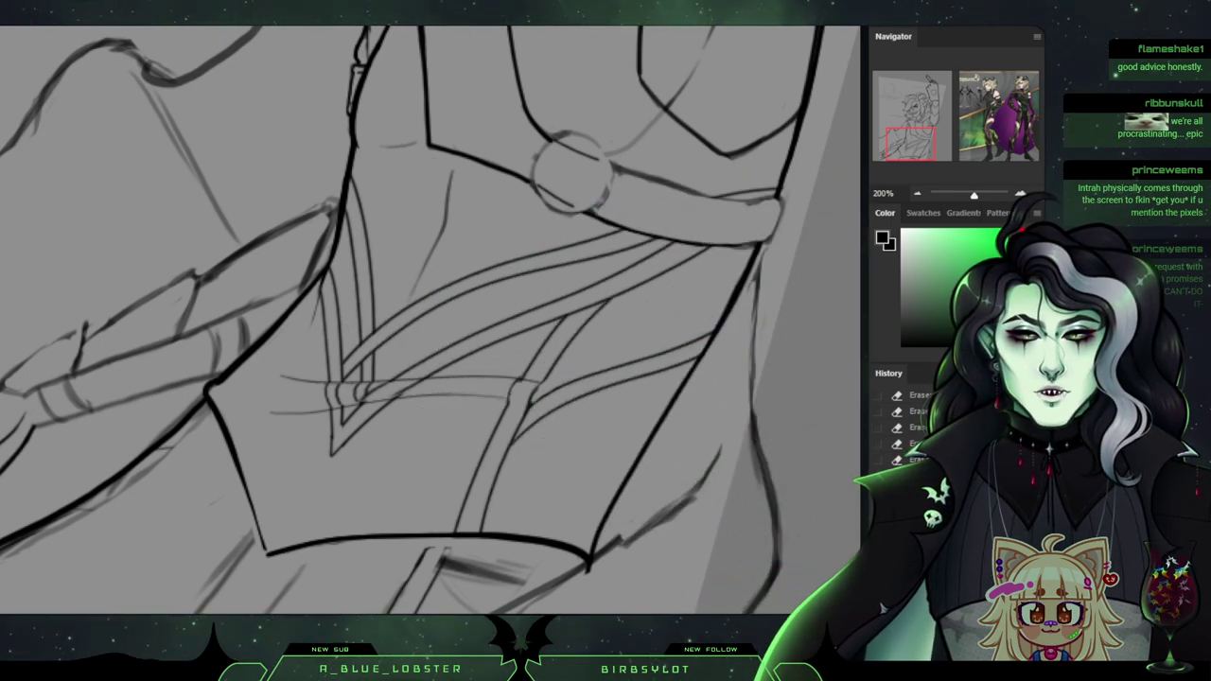
pyautogui.moveTo(431, 144); pyautogui.dragTo(343, 575)
pyautogui.moveTo(430, 426); pyautogui.dragTo(393, 205)
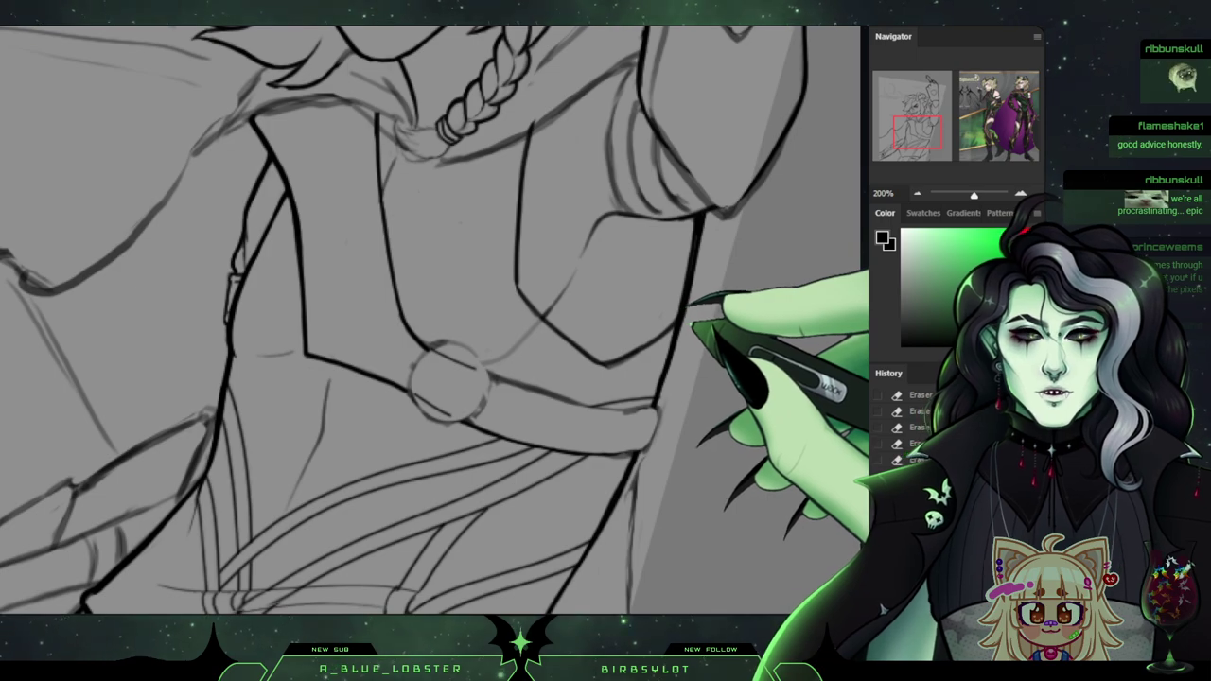
pyautogui.moveTo(918, 133)
pyautogui.mouseDown()
pyautogui.moveTo(998, 103)
pyautogui.moveTo(924, 117)
pyautogui.moveTo(924, 133)
pyautogui.mouseUp()
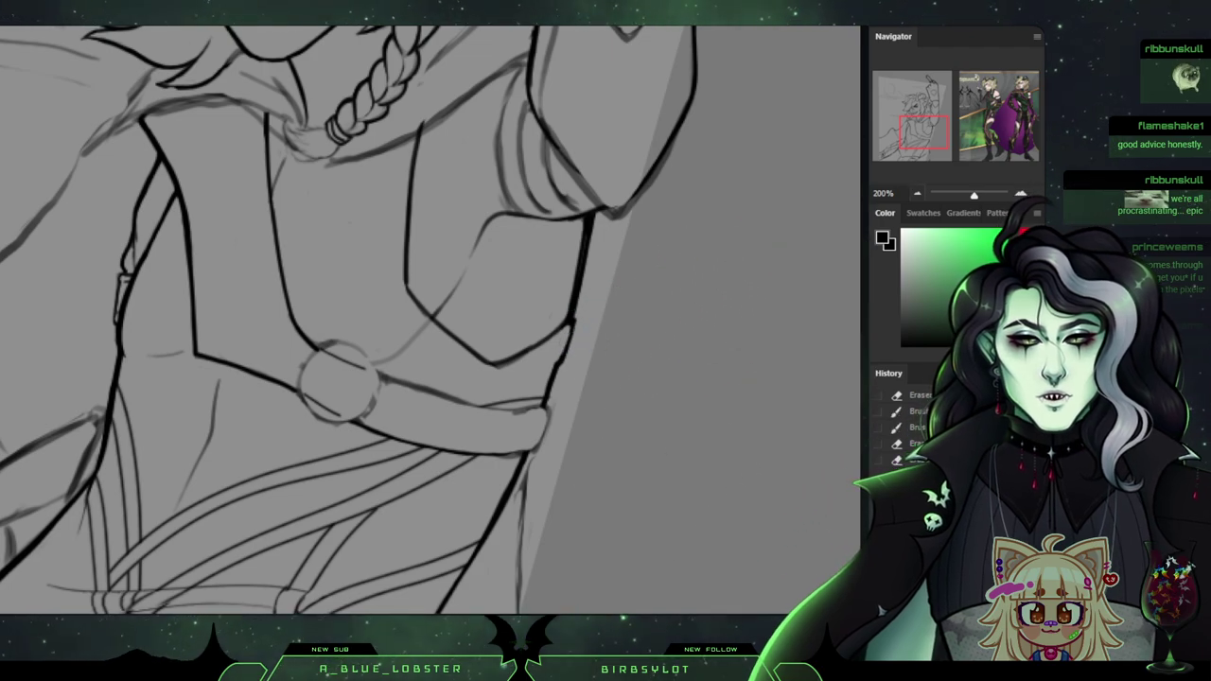
# Draw a thinner border line parallel to the chest panel's outline, along its pointed lower edge and up towards the cloak collar.
pyautogui.hotkey('ctrl', '-')
pyautogui.hotkey('ctrl', '-')
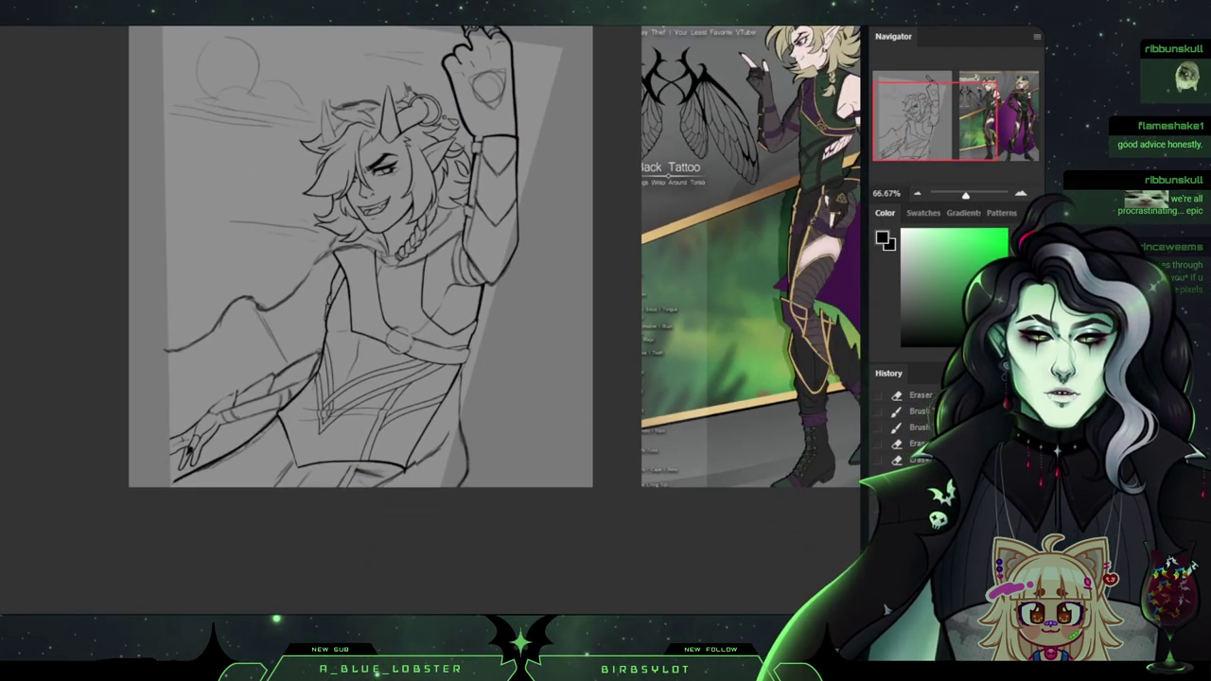
pyautogui.moveTo(493, 274); pyautogui.dragTo(363, 344)
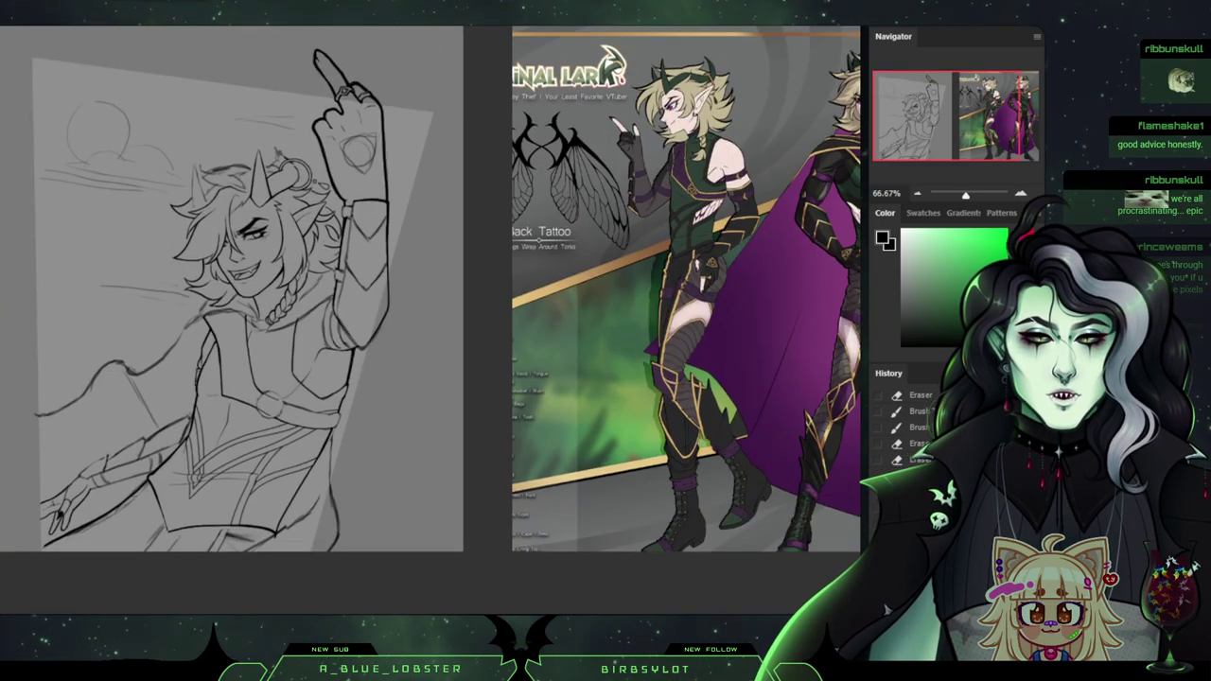
pyautogui.hotkey('ctrl', '+')
pyautogui.hotkey('ctrl', '+')
pyautogui.hotkey('ctrl', '+')
pyautogui.moveTo(379, 47); pyautogui.dragTo(722, 76)
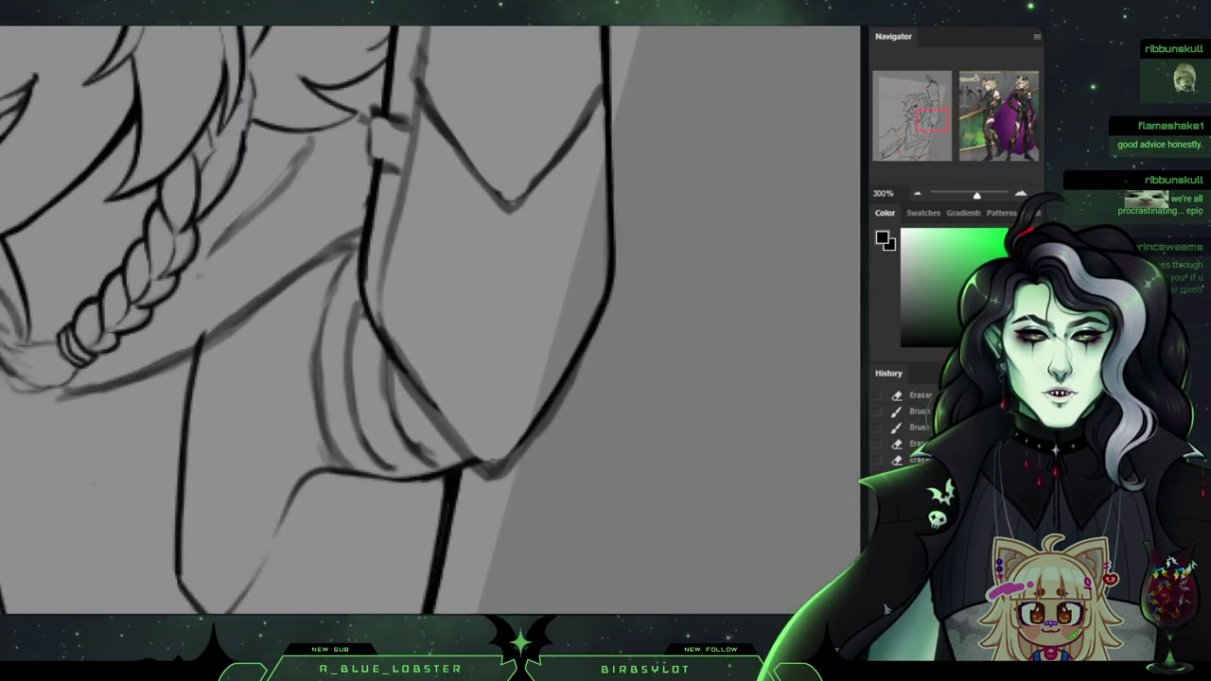
pyautogui.moveTo(312, 502); pyautogui.dragTo(473, 189)
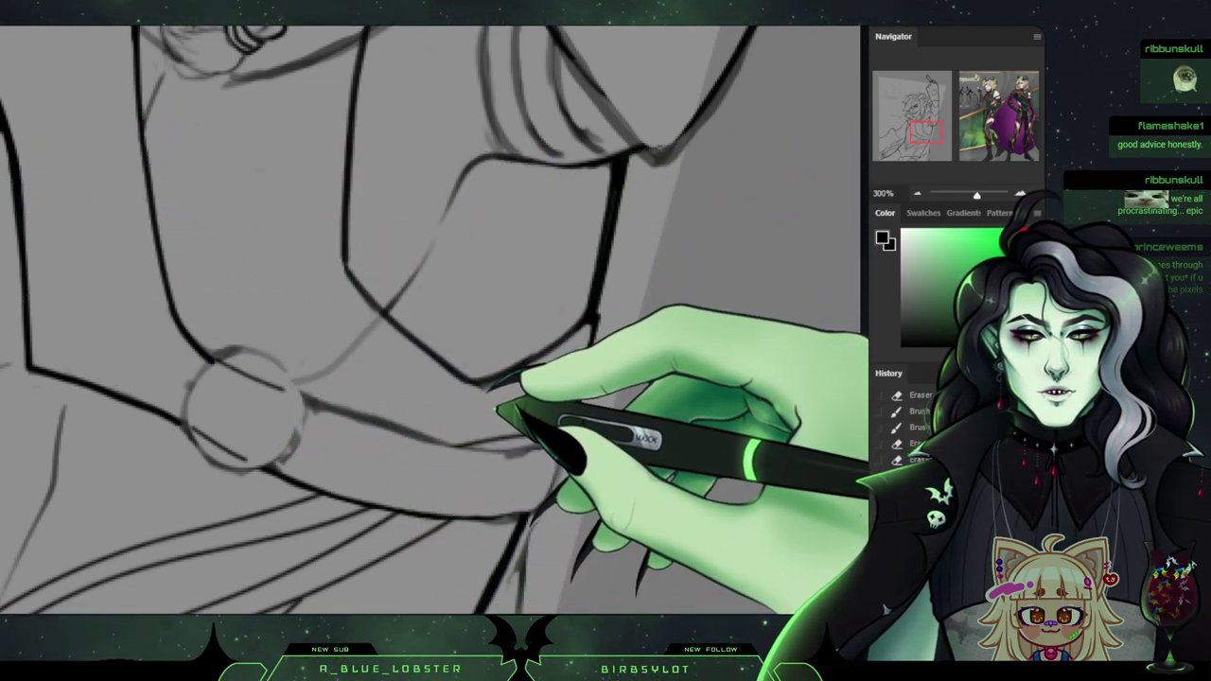
pyautogui.moveTo(488, 409); pyautogui.dragTo(575, 376)
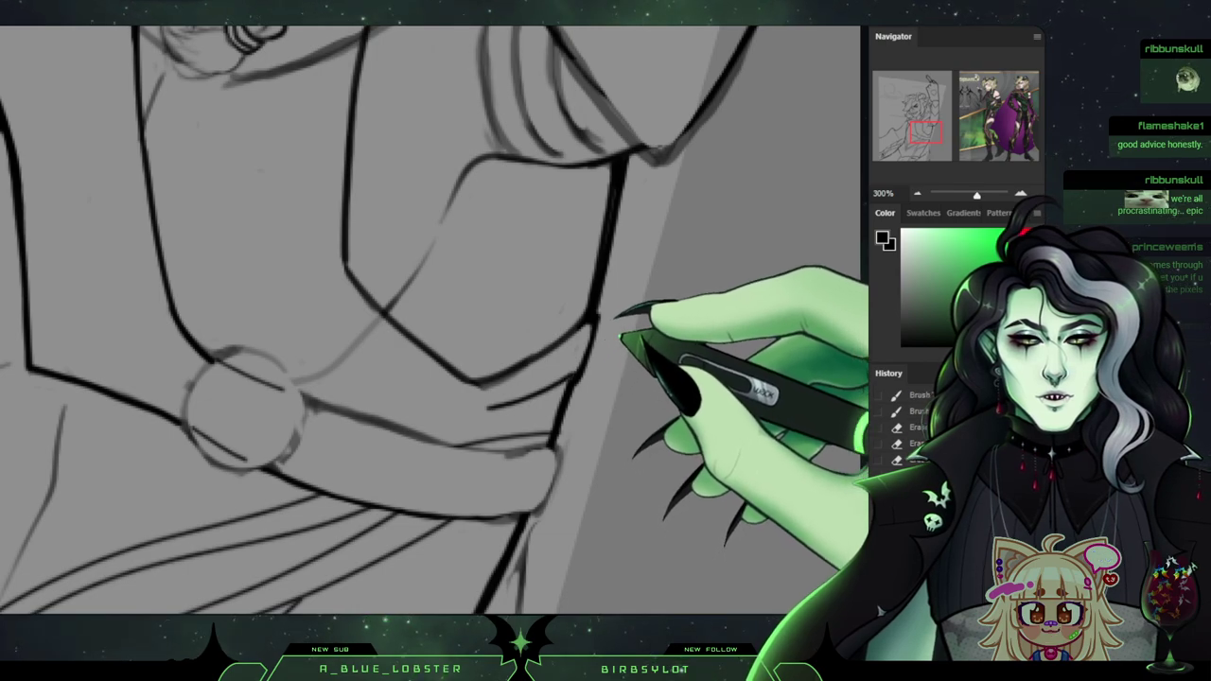
pyautogui.moveTo(329, 294)
pyautogui.mouseDown()
pyautogui.moveTo(438, 395)
pyautogui.moveTo(479, 409)
pyautogui.mouseUp()
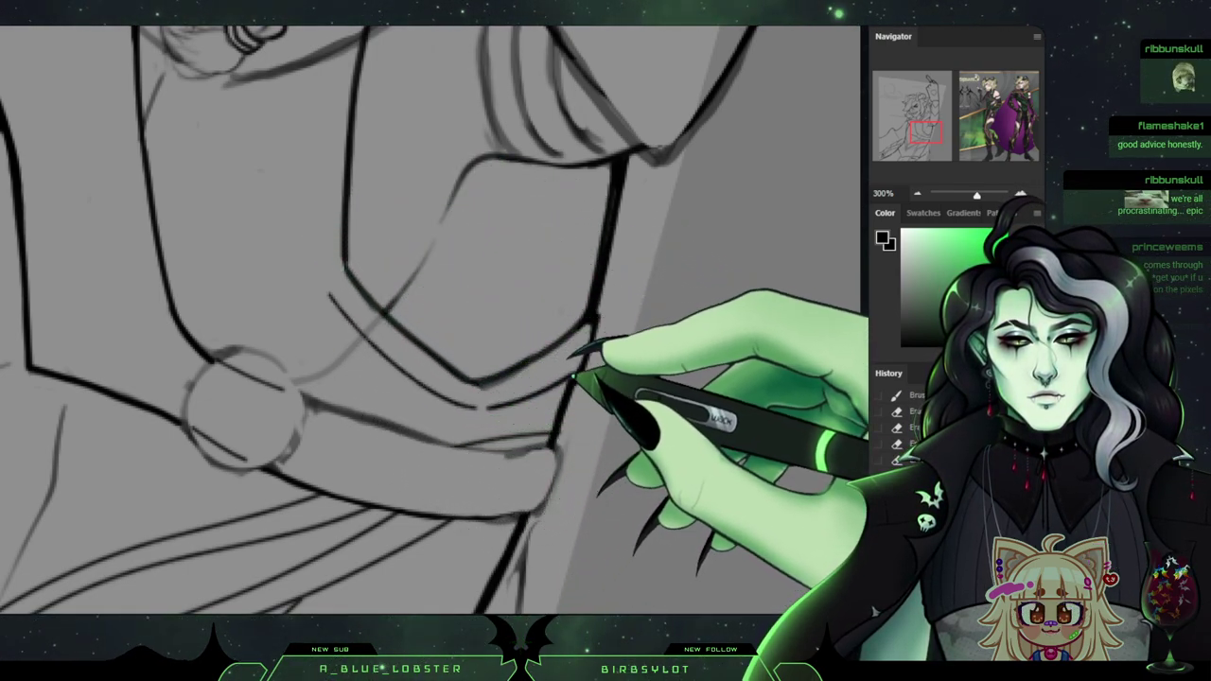
pyautogui.moveTo(926, 132); pyautogui.dragTo(922, 131)
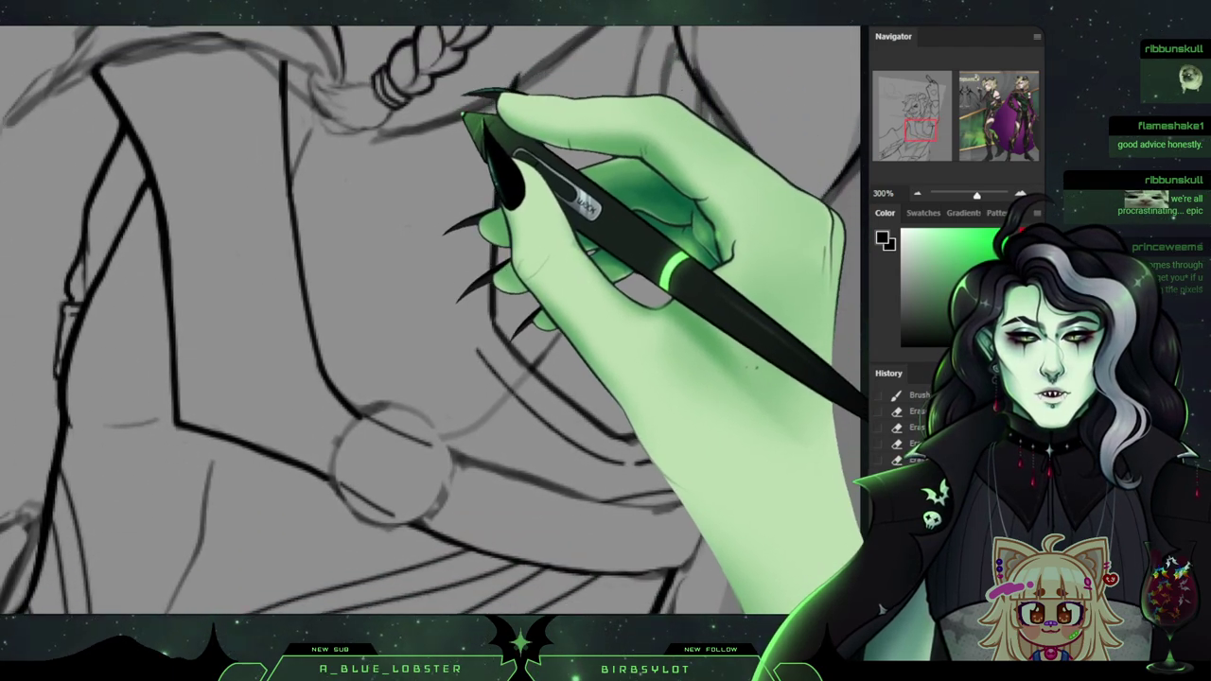
pyautogui.moveTo(472, 111)
pyautogui.mouseDown()
pyautogui.moveTo(466, 224)
pyautogui.moveTo(493, 371)
pyautogui.mouseUp()
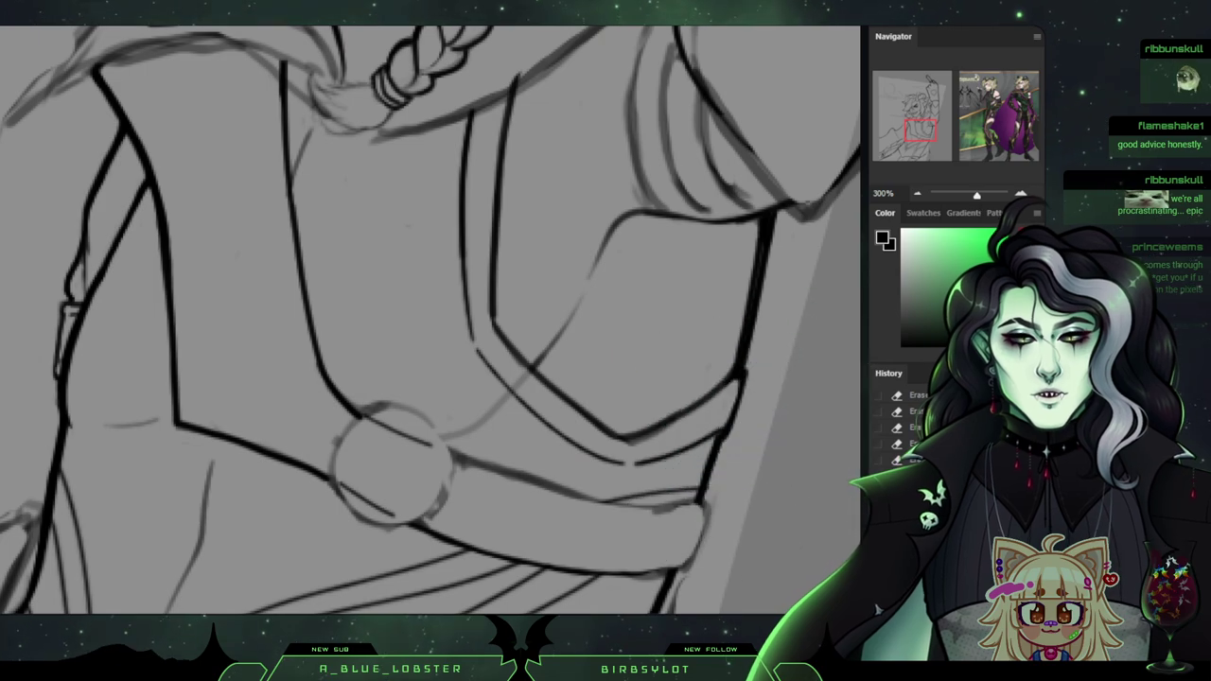
# Redraw the upright section of the chest panel's border line below the cloak collar.
pyautogui.moveTo(977, 196); pyautogui.dragTo(969, 196)
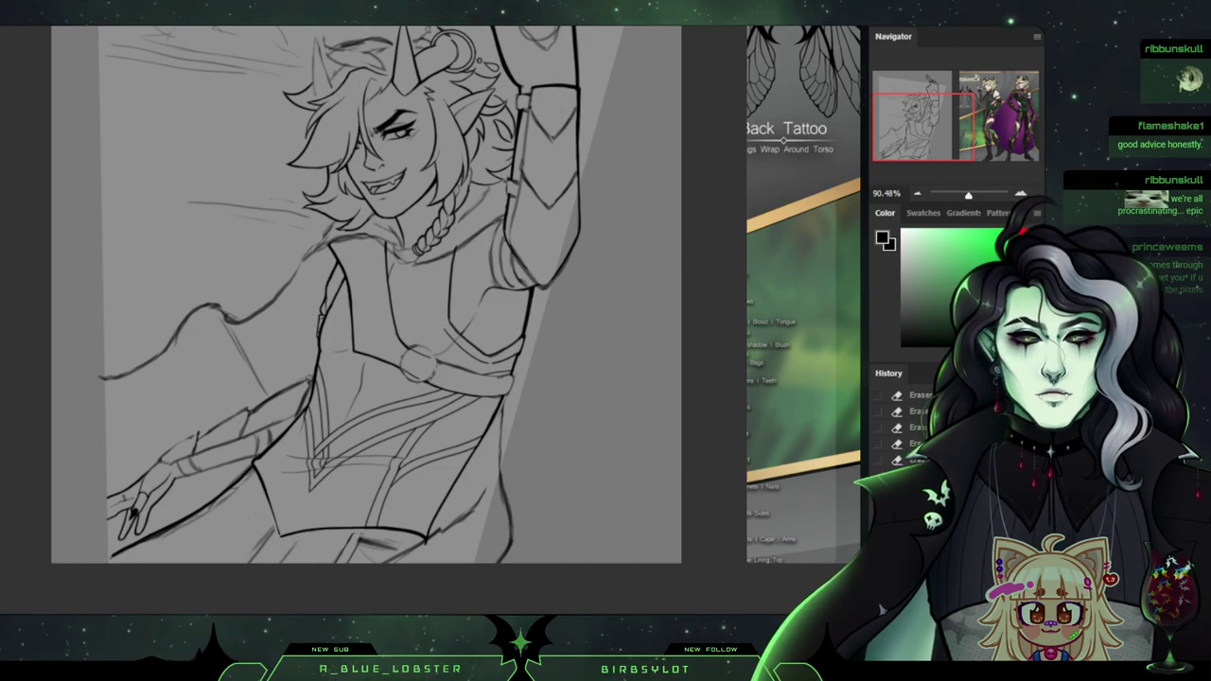
pyautogui.hotkey('ctrl', '+')
pyautogui.hotkey('ctrl', '+')
pyautogui.hotkey('ctrl', '+')
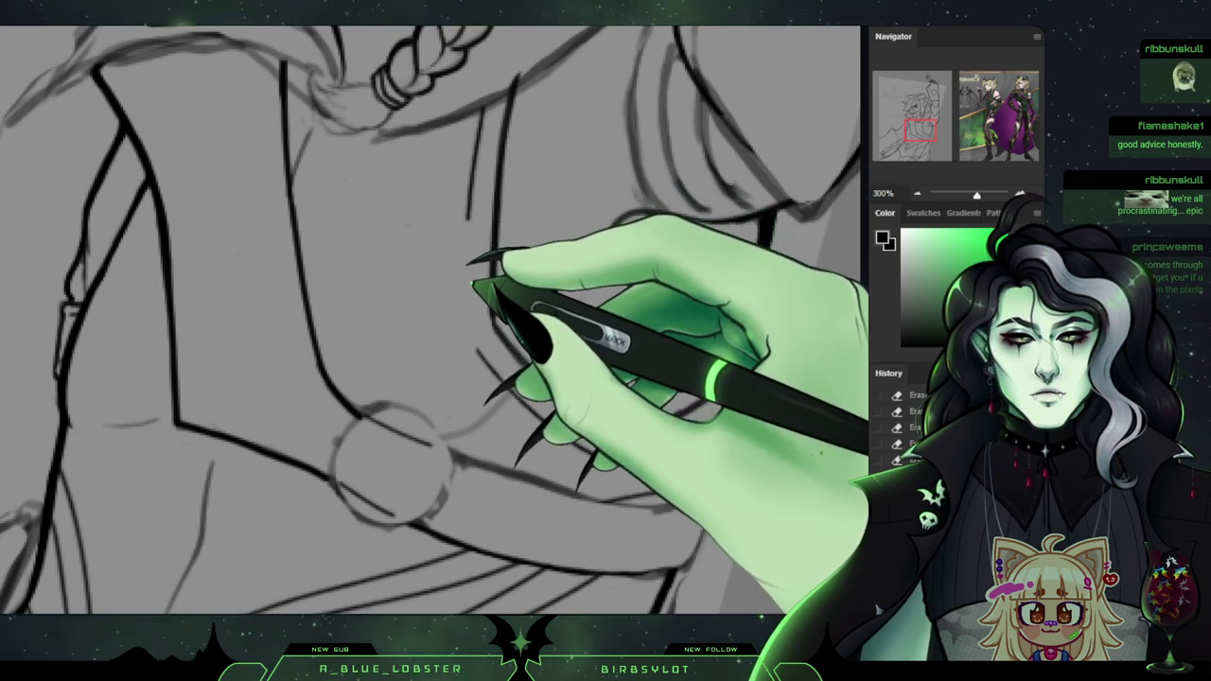
pyautogui.moveTo(465, 282)
pyautogui.mouseDown()
pyautogui.moveTo(472, 339)
pyautogui.moveTo(751, 276)
pyautogui.mouseUp()
# Line the wrapped joint on the diagonal hip strap where the waist band crosses it.
pyautogui.moveTo(416, 483)
pyautogui.mouseDown()
pyautogui.moveTo(468, 591)
pyautogui.moveTo(541, 206)
pyautogui.moveTo(507, 61)
pyautogui.moveTo(433, 189)
pyautogui.moveTo(569, 41)
pyautogui.moveTo(511, 42)
pyautogui.moveTo(452, 135)
pyautogui.mouseUp()
pyautogui.moveTo(445, 369)
pyautogui.mouseDown()
pyautogui.moveTo(473, 421)
pyautogui.moveTo(270, 421)
pyautogui.moveTo(364, 402)
pyautogui.mouseUp()
pyautogui.moveTo(462, 263); pyautogui.dragTo(683, 138)
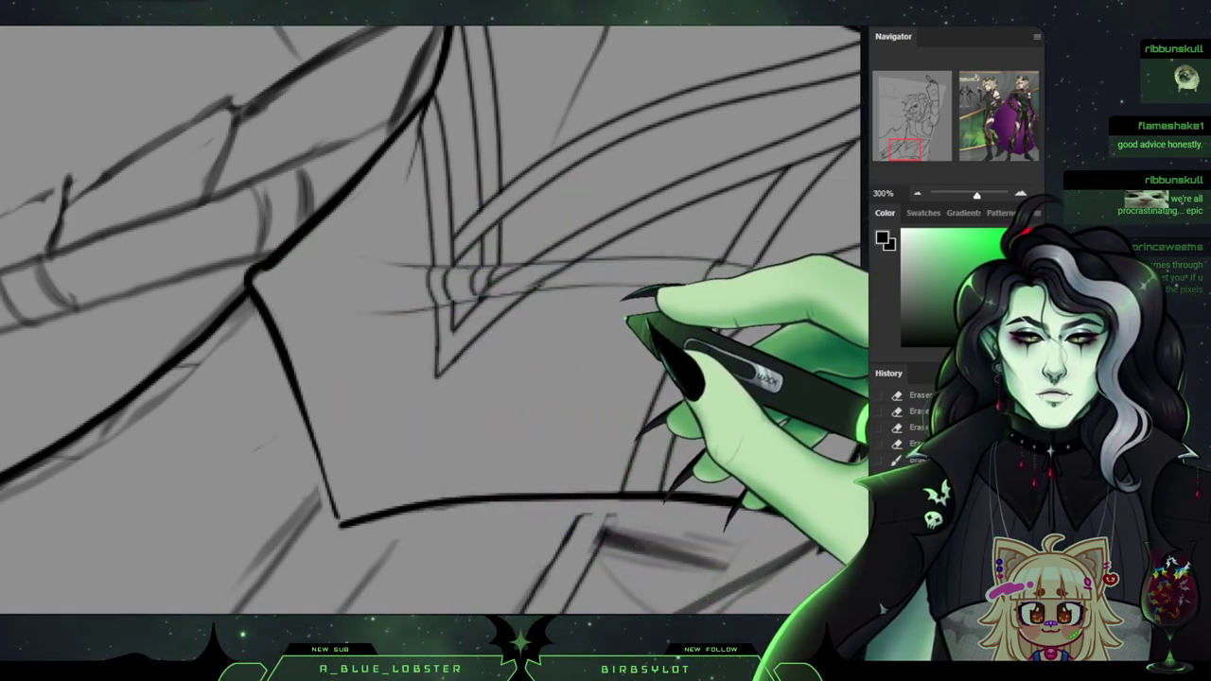
pyautogui.moveTo(744, 273); pyautogui.dragTo(734, 301)
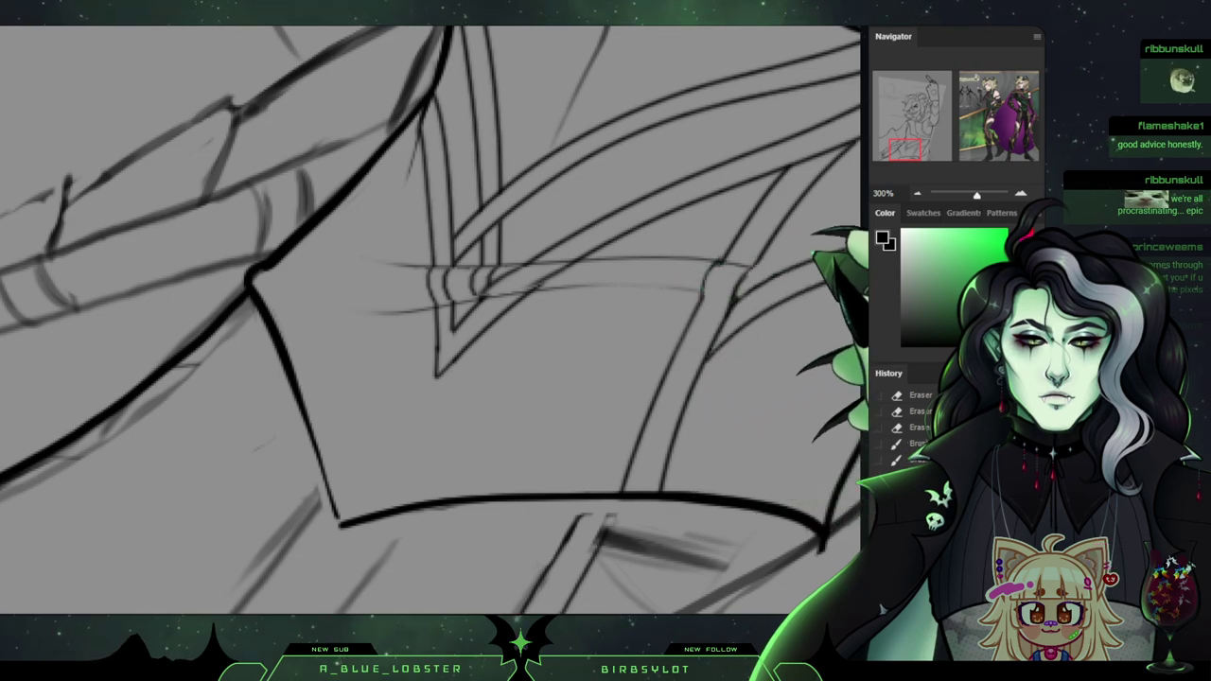
# Examine the lined torso and outfit as a whole against the rest of the figure.
pyautogui.hotkey('ctrl', '-')
pyautogui.hotkey('ctrl', '-')
pyautogui.hotkey('ctrl', '-')
pyautogui.hotkey('ctrl', '-')
pyautogui.hotkey('ctrl', '-')
pyautogui.hotkey('ctrl', '+')
pyautogui.hotkey('ctrl', '+')
pyautogui.hotkey('ctrl', '+')
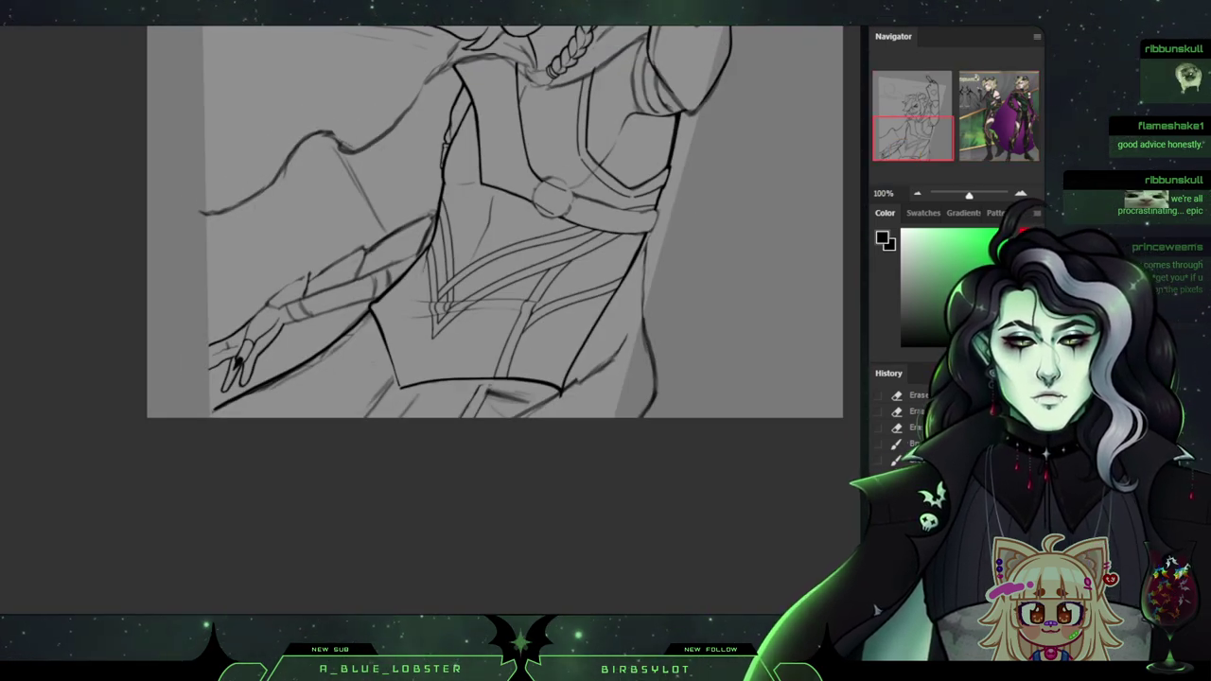
pyautogui.scroll(15, 430, 320)
pyautogui.scroll(-6, 431, 320)
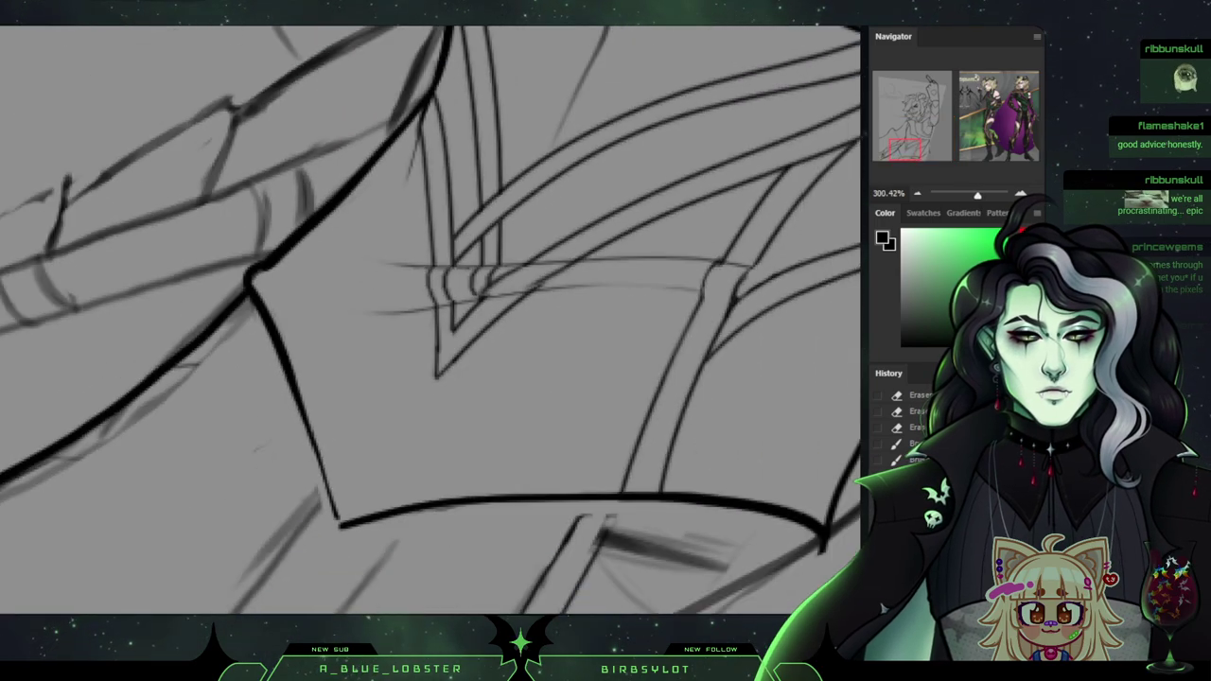
# Thicken the chest belt's lower edge around the round buckle and the corner where the torso's side meets the armhole.
pyautogui.moveTo(906, 148); pyautogui.dragTo(918, 137)
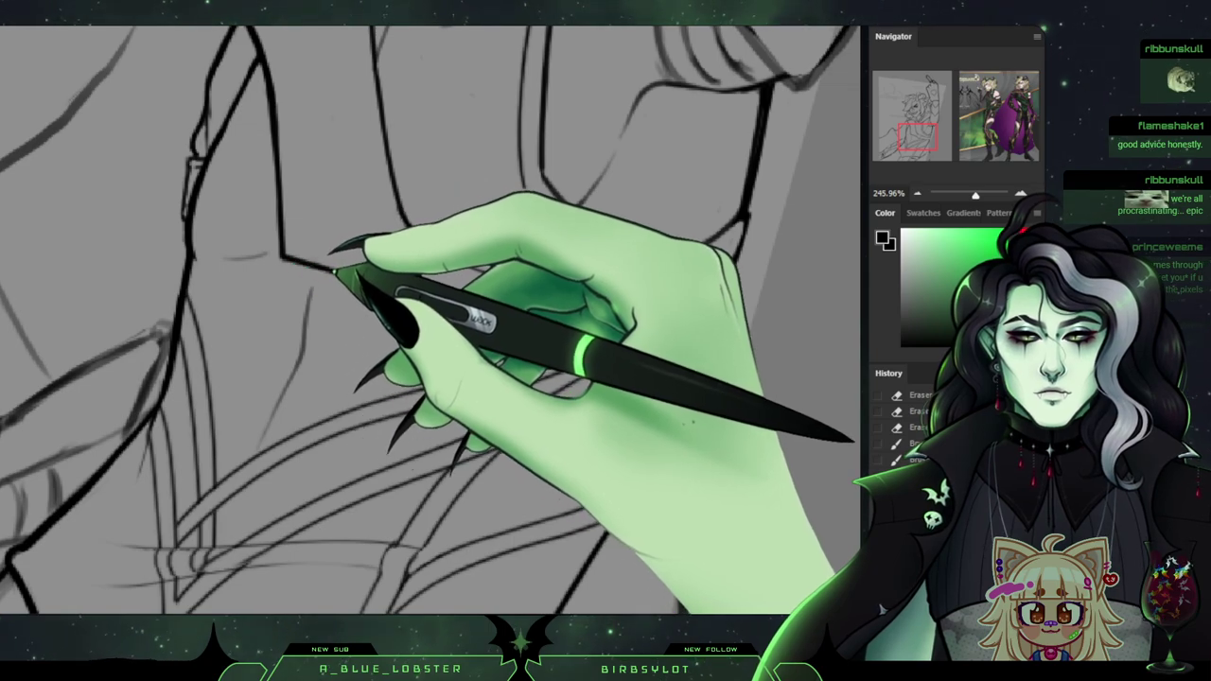
pyautogui.moveTo(385, 287); pyautogui.dragTo(409, 302)
pyautogui.moveTo(473, 338)
pyautogui.mouseDown()
pyautogui.moveTo(546, 367)
pyautogui.moveTo(671, 385)
pyautogui.mouseUp()
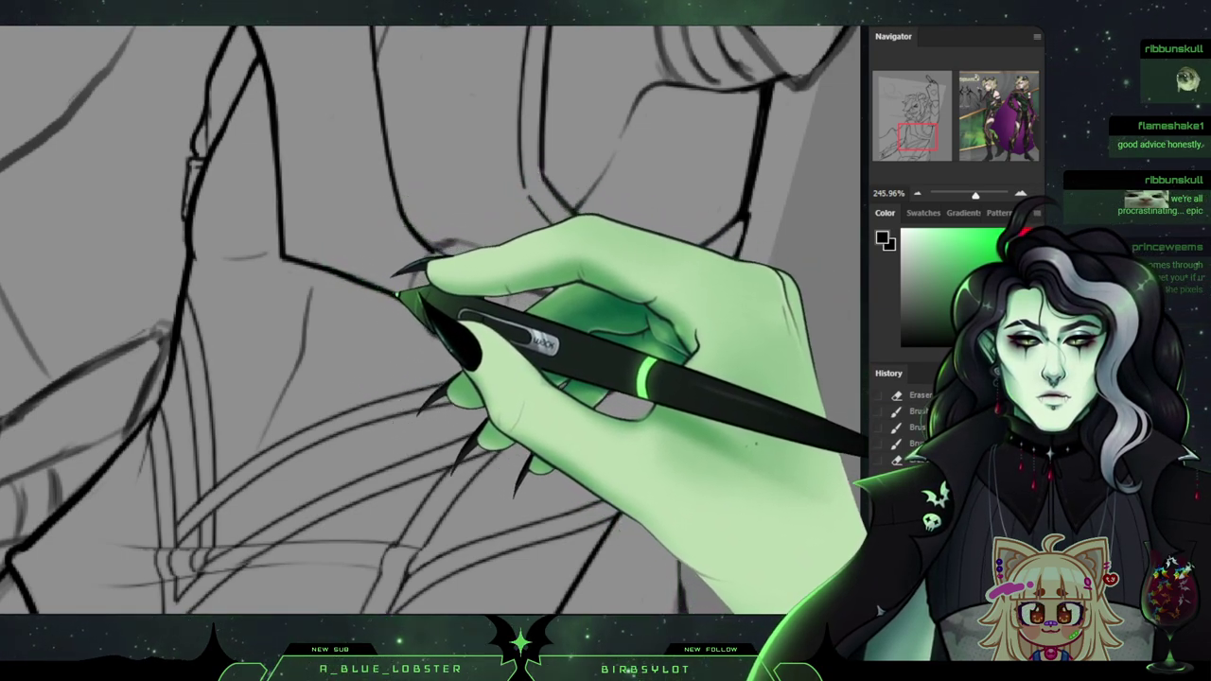
pyautogui.moveTo(395, 294)
pyautogui.mouseDown()
pyautogui.moveTo(444, 320)
pyautogui.moveTo(430, 614)
pyautogui.moveTo(370, 563)
pyautogui.moveTo(323, 548)
pyautogui.mouseUp()
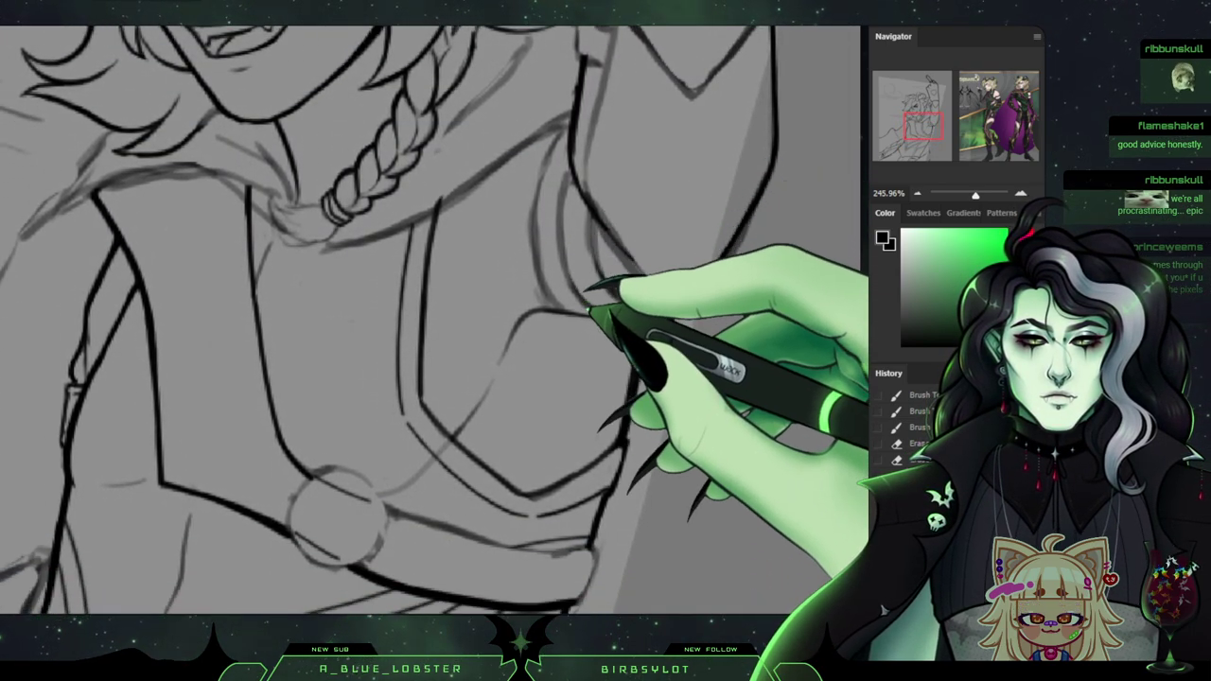
pyautogui.moveTo(628, 320); pyautogui.dragTo(652, 326)
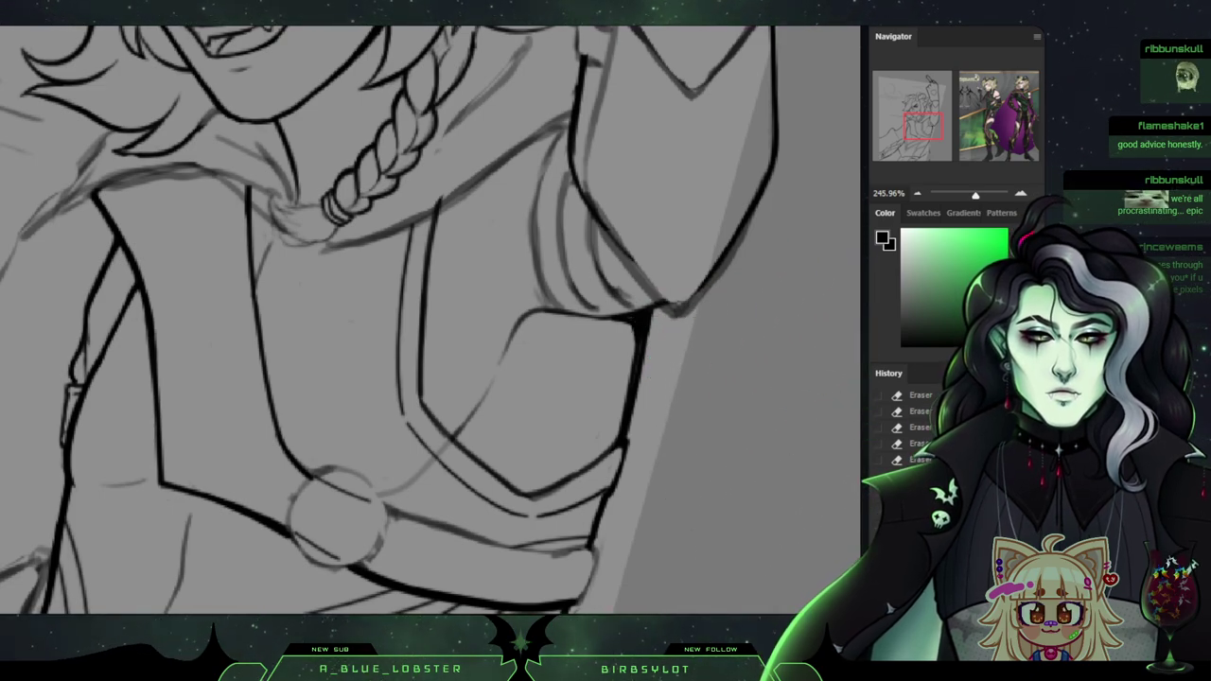
# Paint a solid white moon over the sketched circle in the sky.
pyautogui.moveTo(976, 195)
pyautogui.mouseDown()
pyautogui.moveTo(944, 195)
pyautogui.moveTo(961, 195)
pyautogui.mouseUp()
pyautogui.scroll(5, 431, 312)
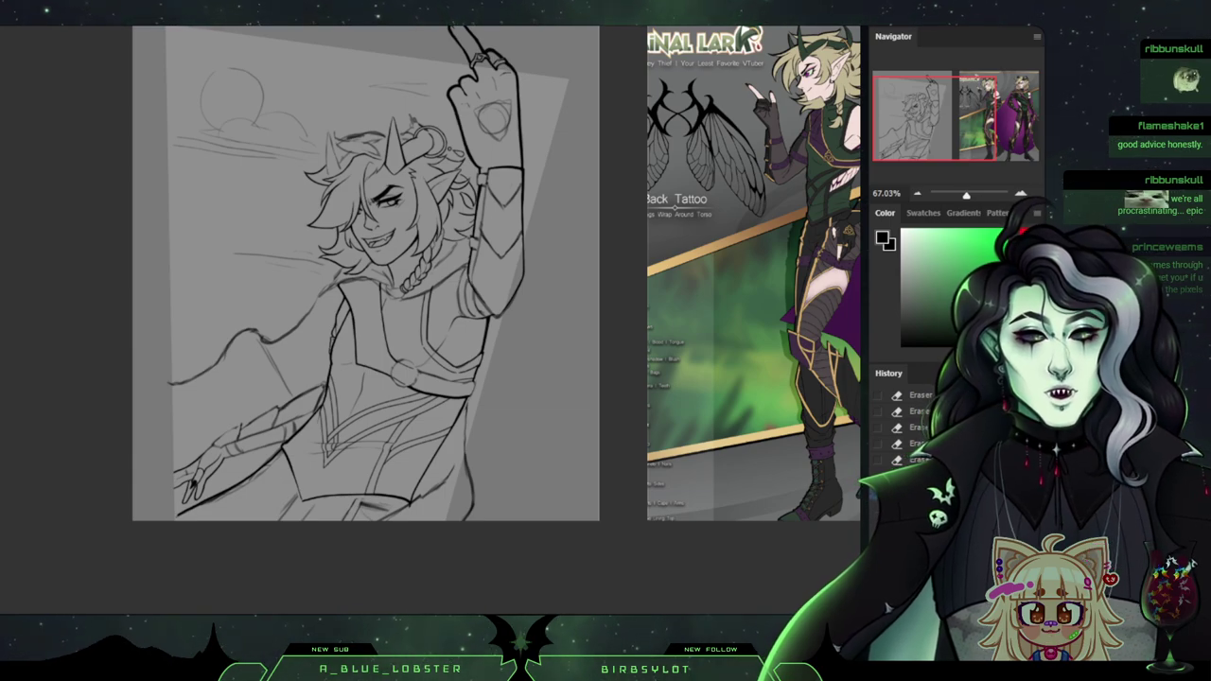
pyautogui.click(903, 229)
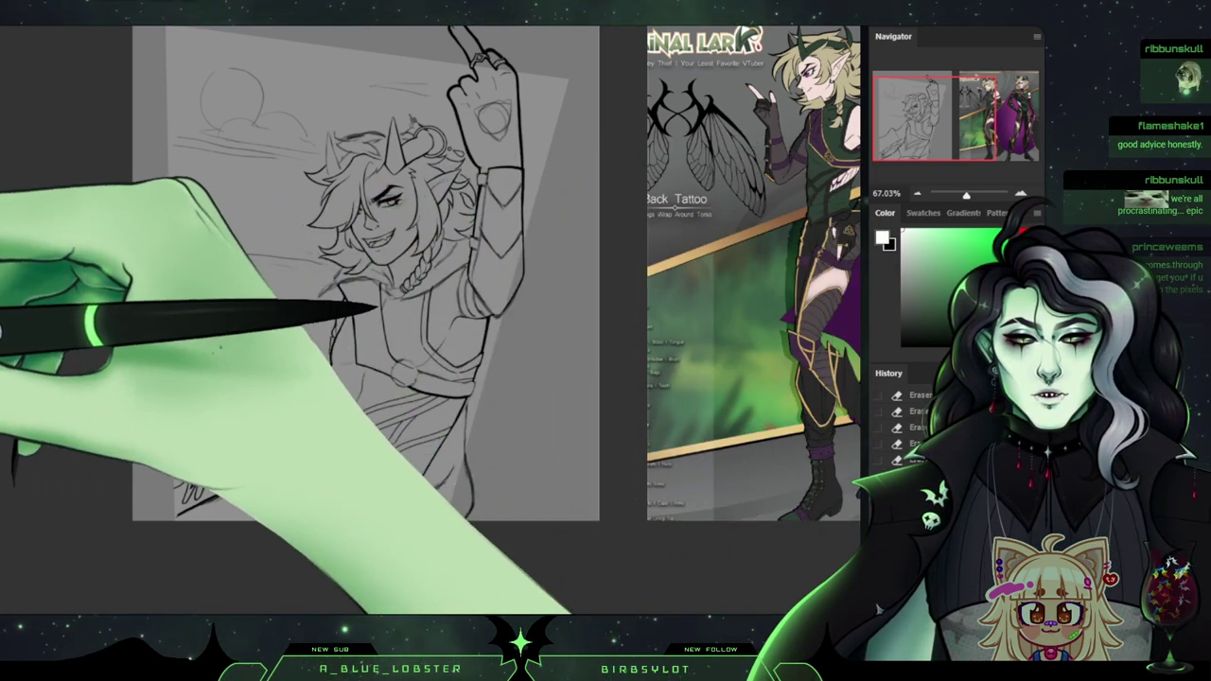
pyautogui.hotkey('ctrl', 'shift', 'z')
pyautogui.hotkey('ctrl', 'shift', 'z')
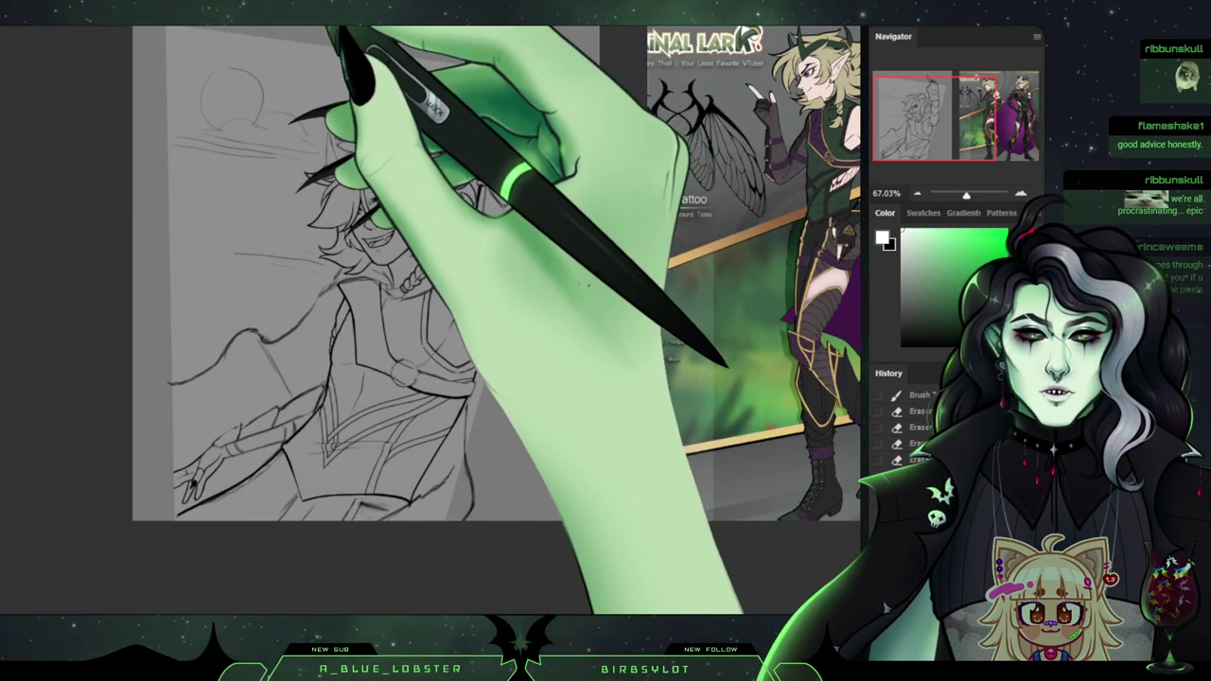
pyautogui.click(232, 99)
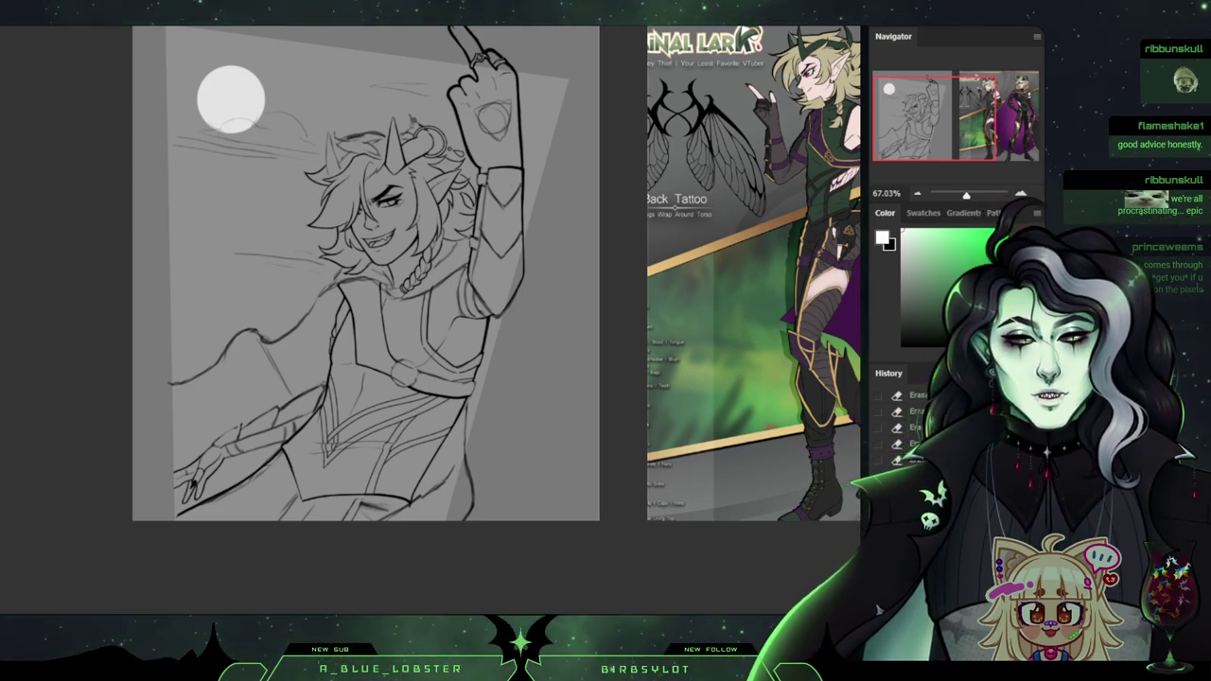
# Touch up the hair outline between the fringe and the front horn.
pyautogui.moveTo(966, 196); pyautogui.dragTo(973, 196)
pyautogui.scroll(3, 435, 322)
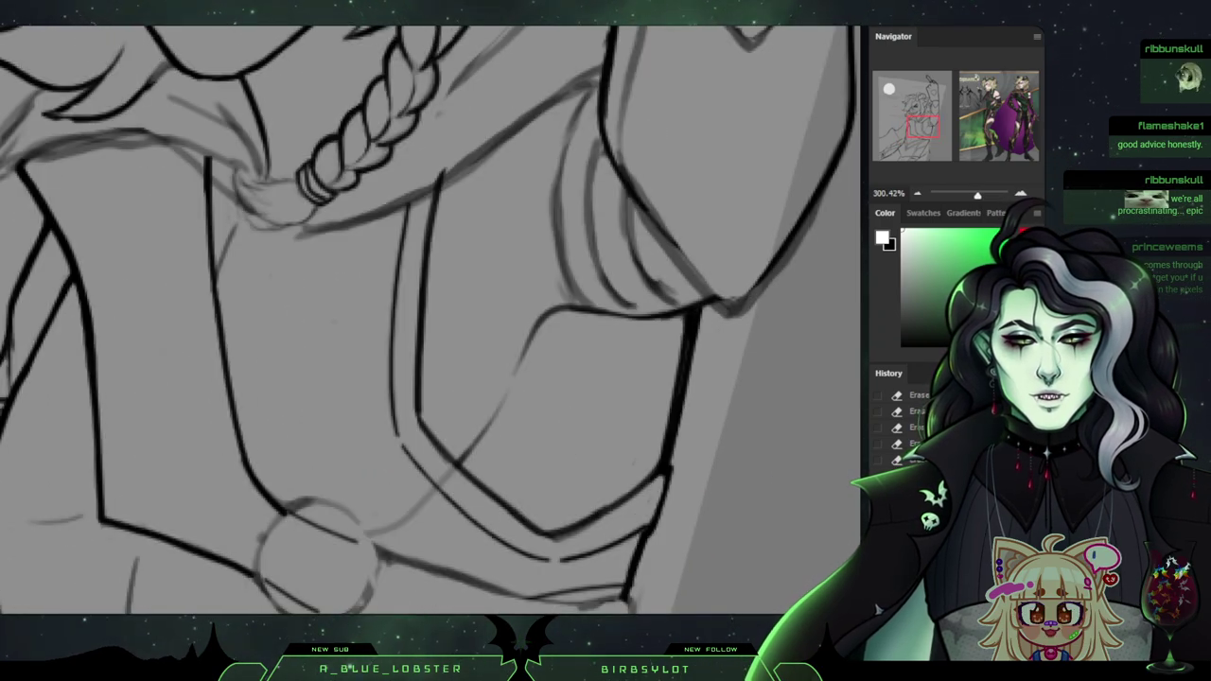
pyautogui.moveTo(436, 321); pyautogui.dragTo(341, 177)
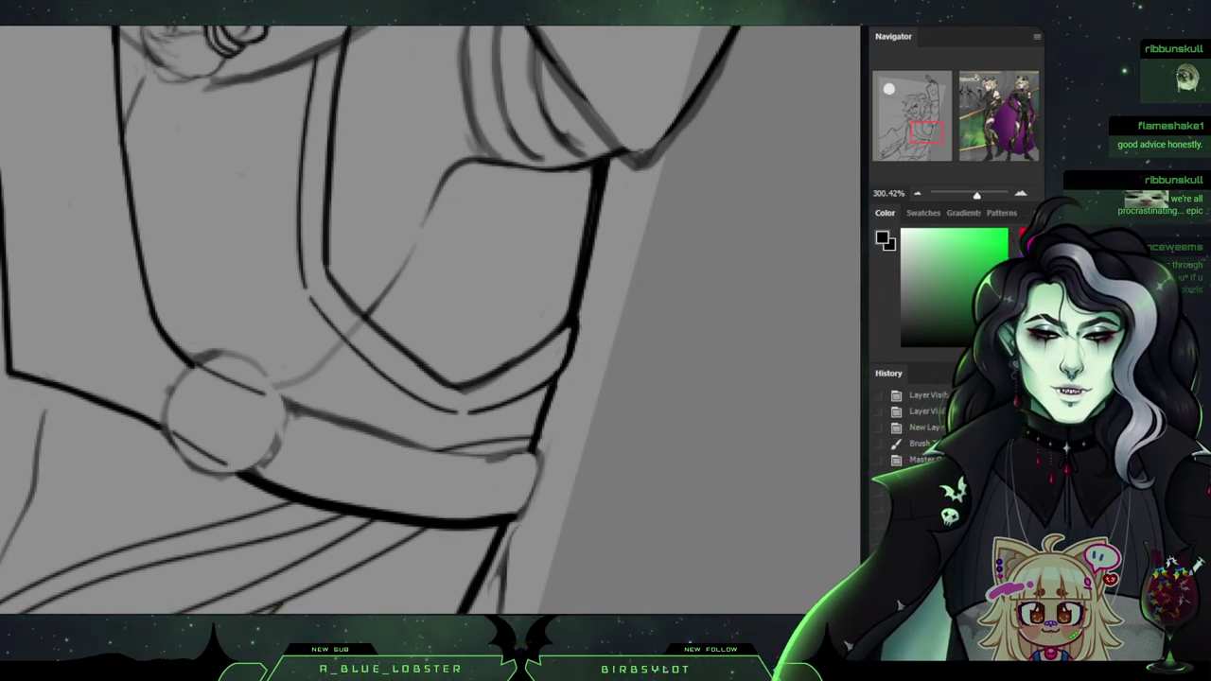
pyautogui.scroll(-3, 430, 322)
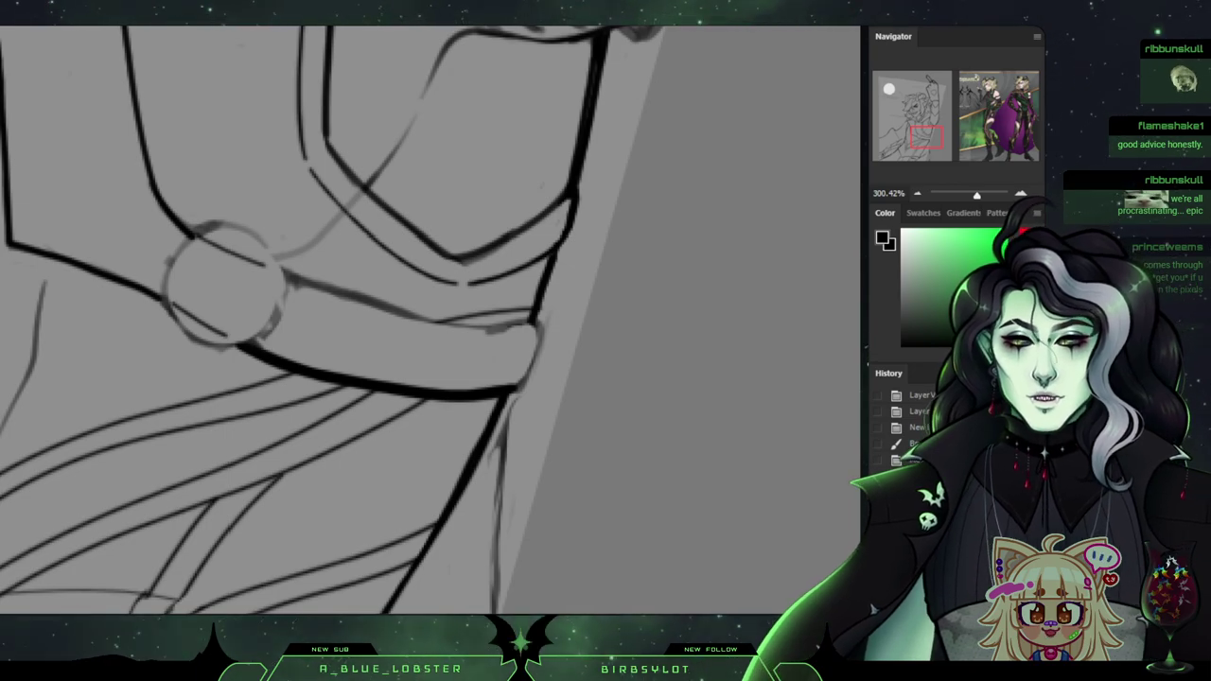
pyautogui.moveTo(394, 163); pyautogui.dragTo(501, 492)
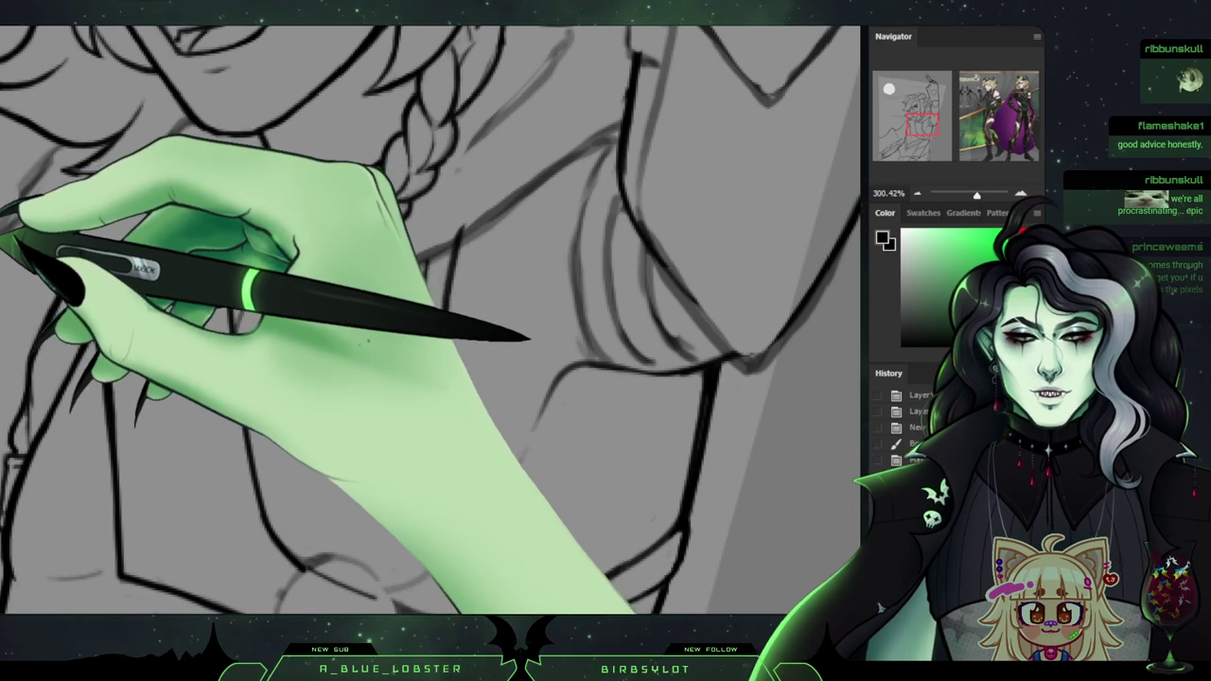
pyautogui.scroll(3, 431, 322)
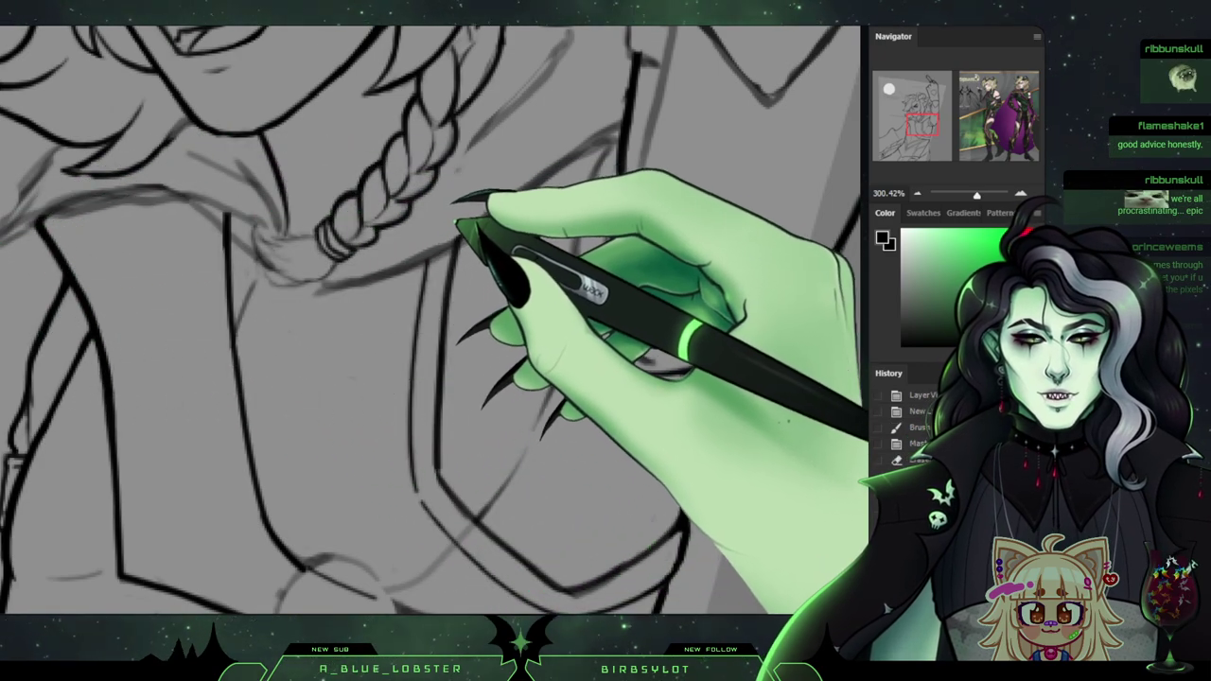
pyautogui.scroll(5, 431, 322)
pyautogui.scroll(6, 431, 322)
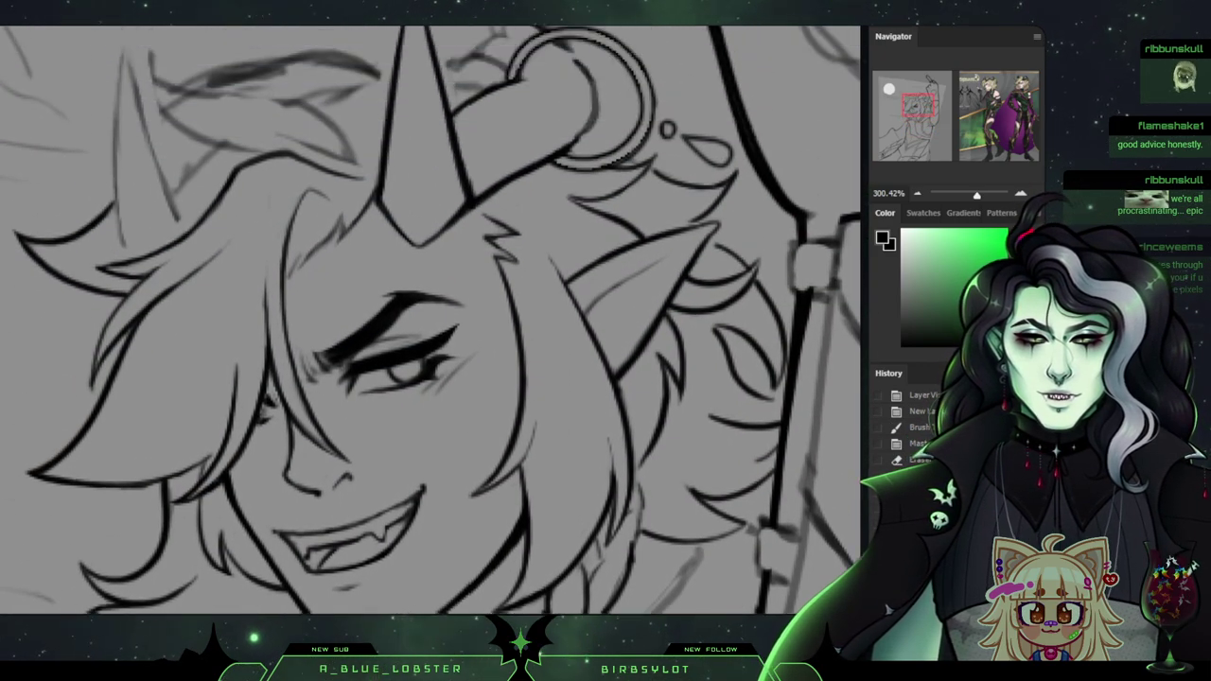
pyautogui.scroll(1, 430, 321)
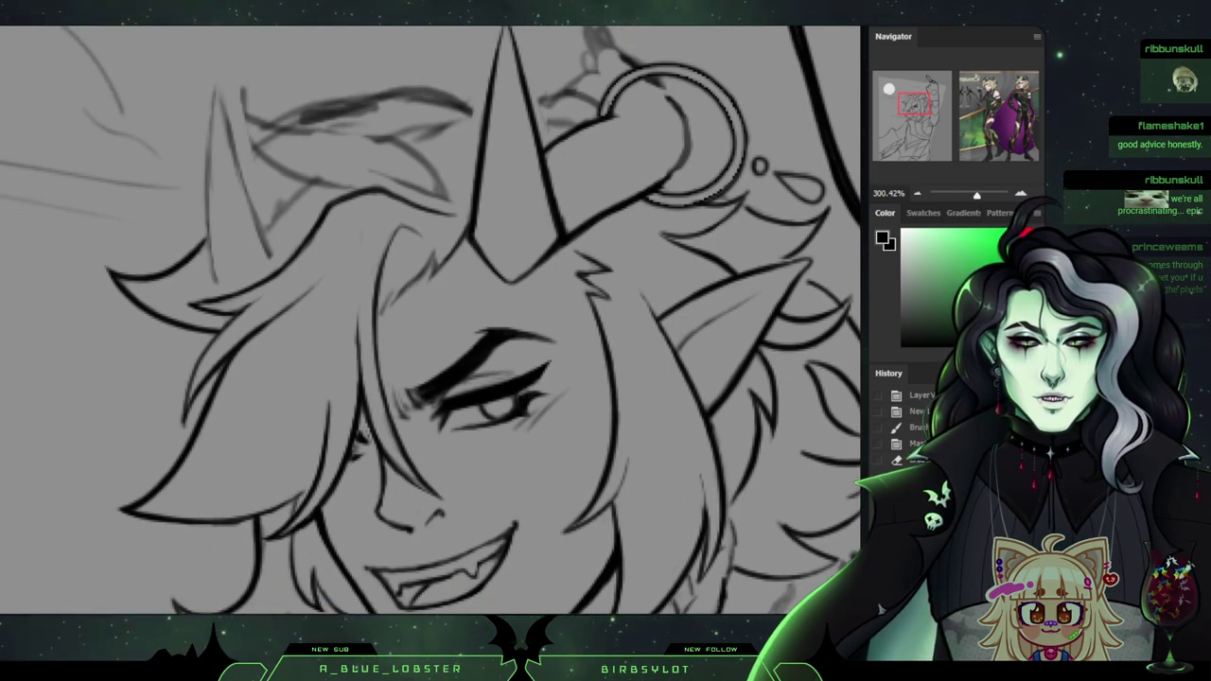
pyautogui.hscroll(1, 430, 322)
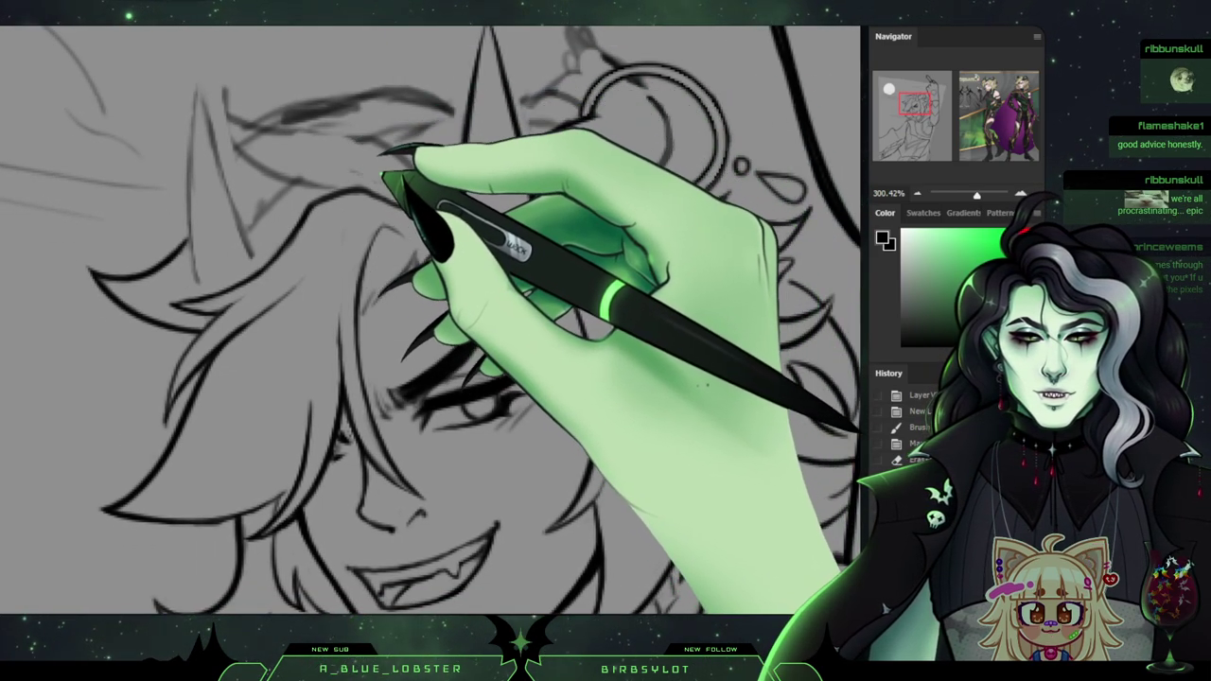
pyautogui.moveTo(412, 184); pyautogui.dragTo(432, 195)
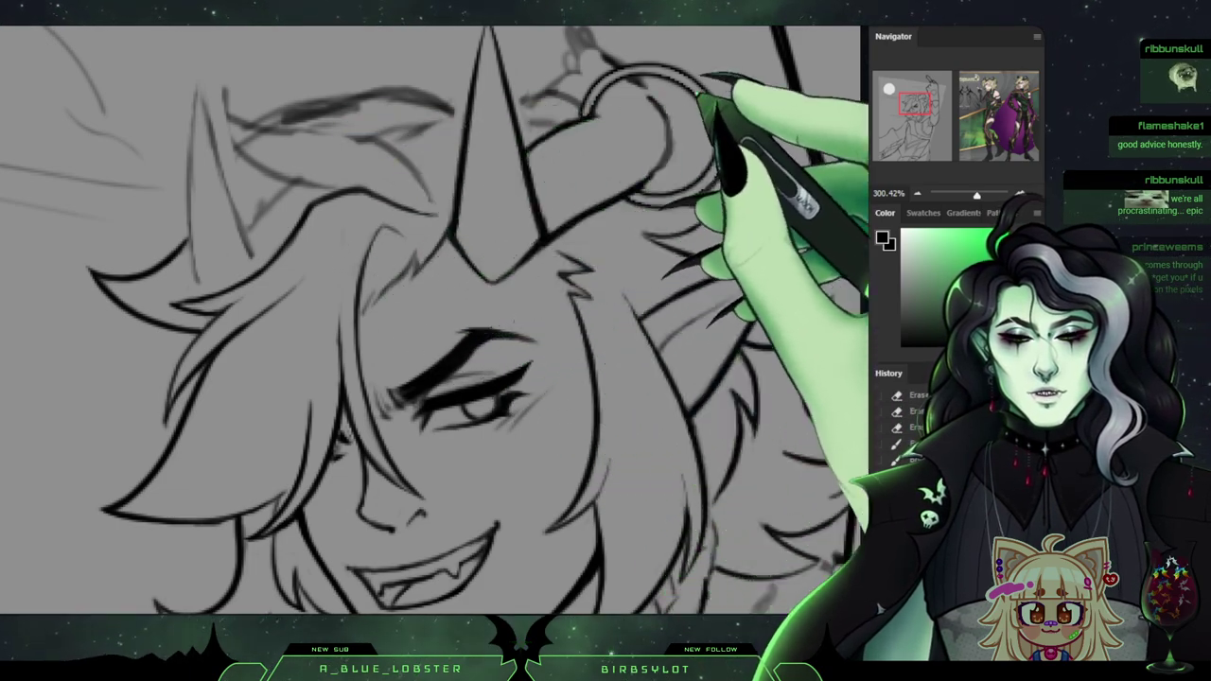
pyautogui.moveTo(915, 103); pyautogui.dragTo(921, 106)
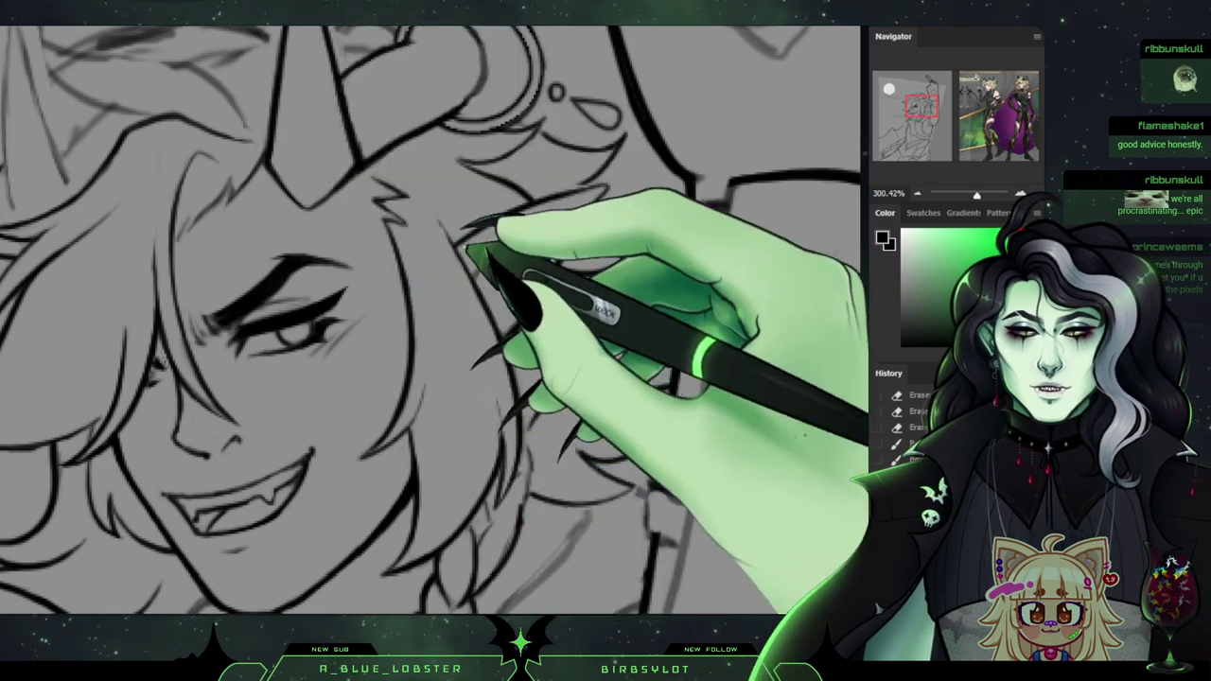
pyautogui.moveTo(473, 249); pyautogui.dragTo(675, 211)
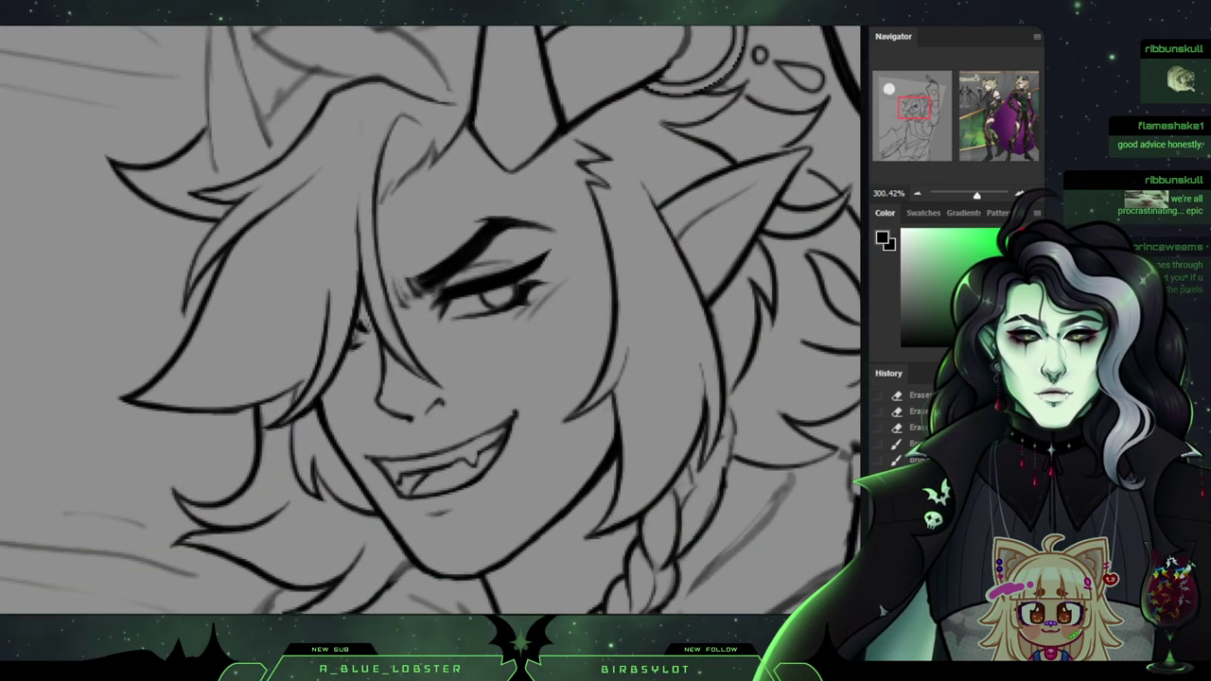
# Replace the wavy cape edge above the lowered arm with one smooth curve sweeping away from the shoulder.
pyautogui.scroll(-5, 572, 549)
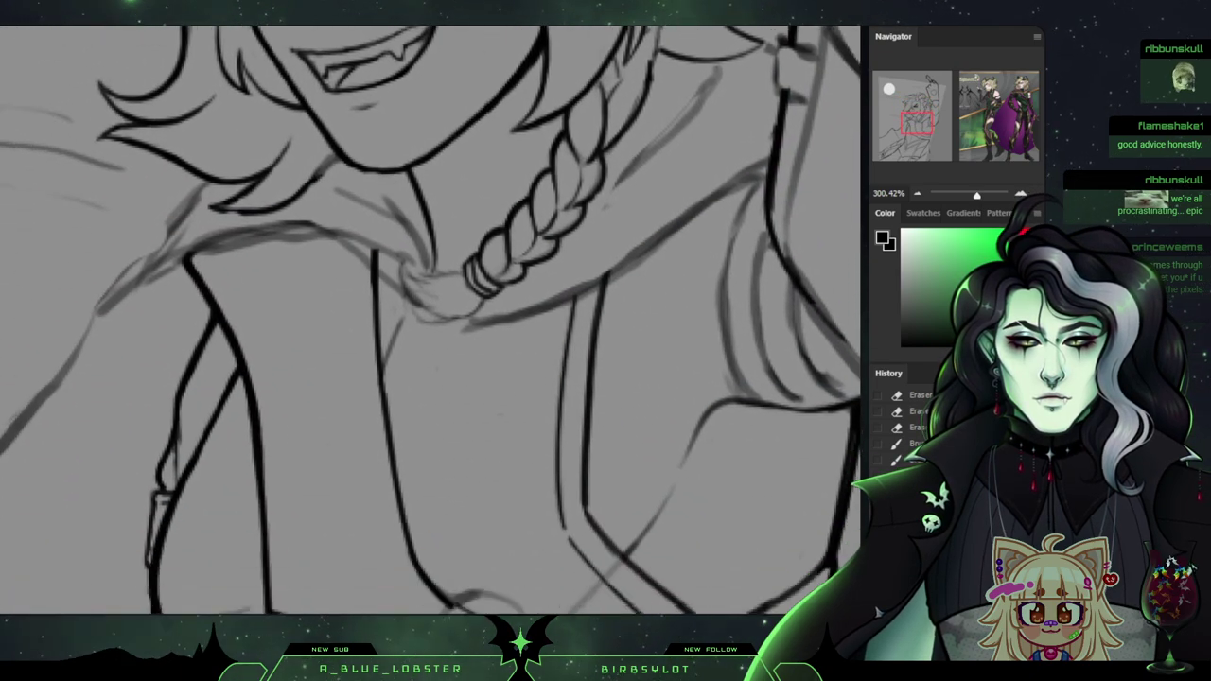
pyautogui.moveTo(237, 378)
pyautogui.mouseDown()
pyautogui.moveTo(546, 457)
pyautogui.moveTo(698, 255)
pyautogui.moveTo(641, 252)
pyautogui.mouseUp()
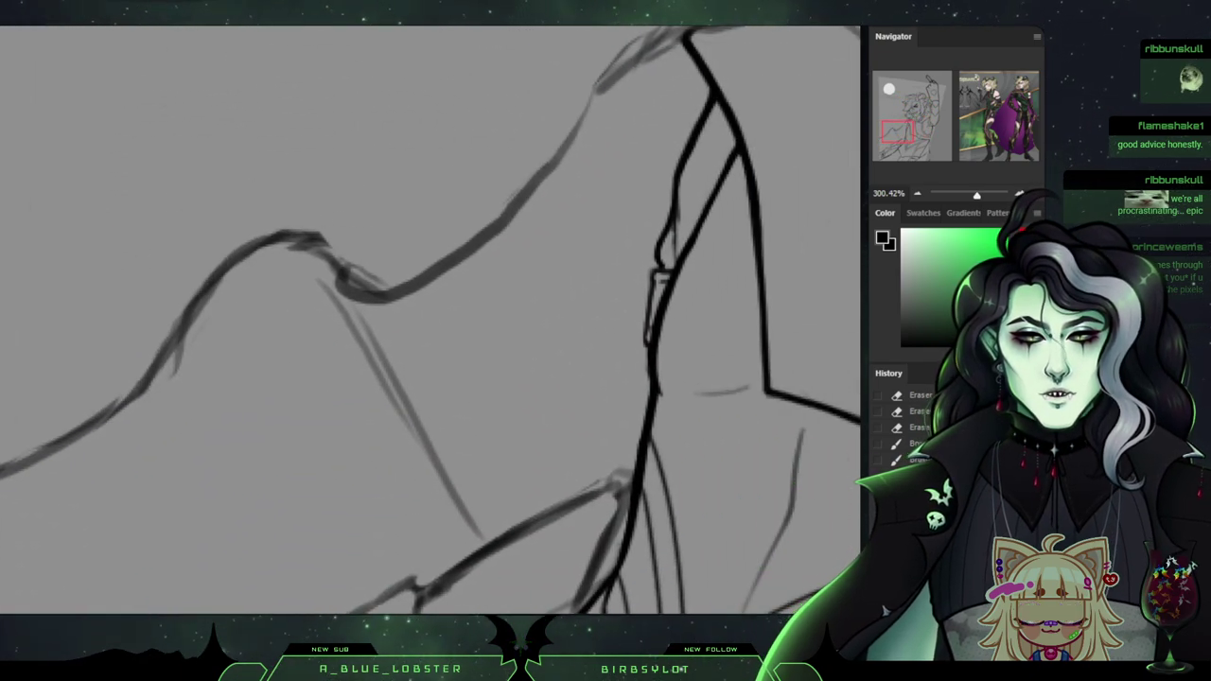
pyautogui.scroll(4, 425, 316)
pyautogui.scroll(-10, 432, 322)
pyautogui.scroll(6, 432, 322)
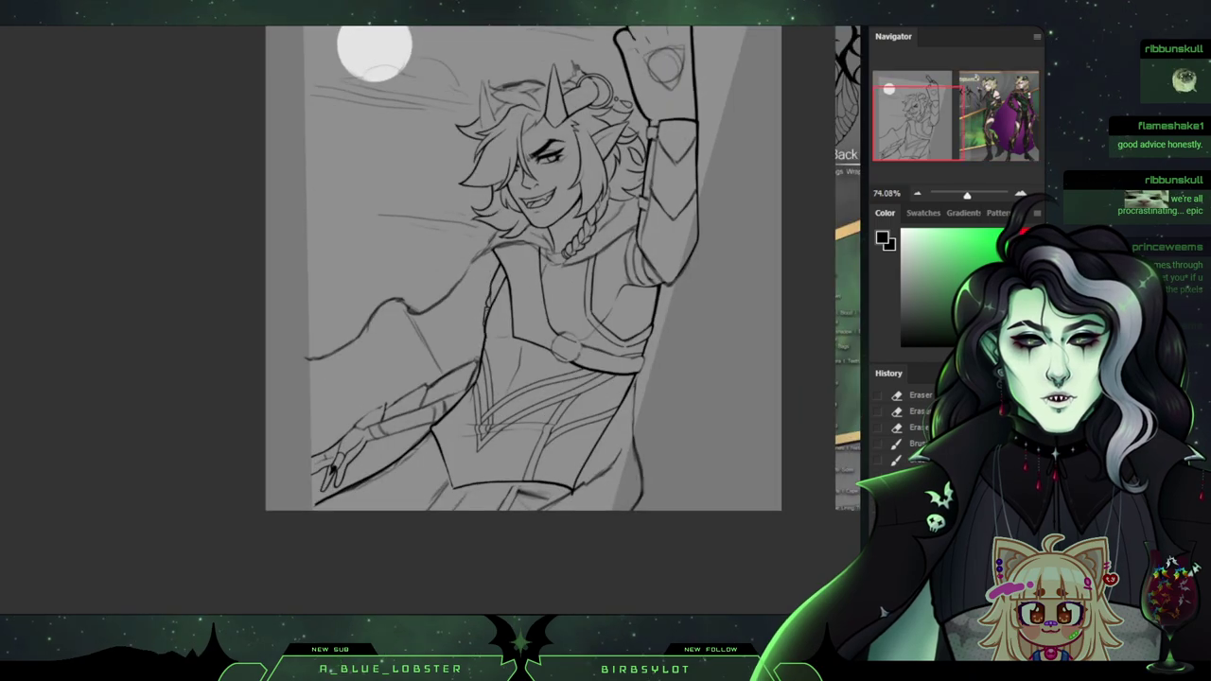
pyautogui.scroll(-2, 432, 322)
pyautogui.scroll(2, 431, 322)
pyautogui.scroll(-2, 516, 284)
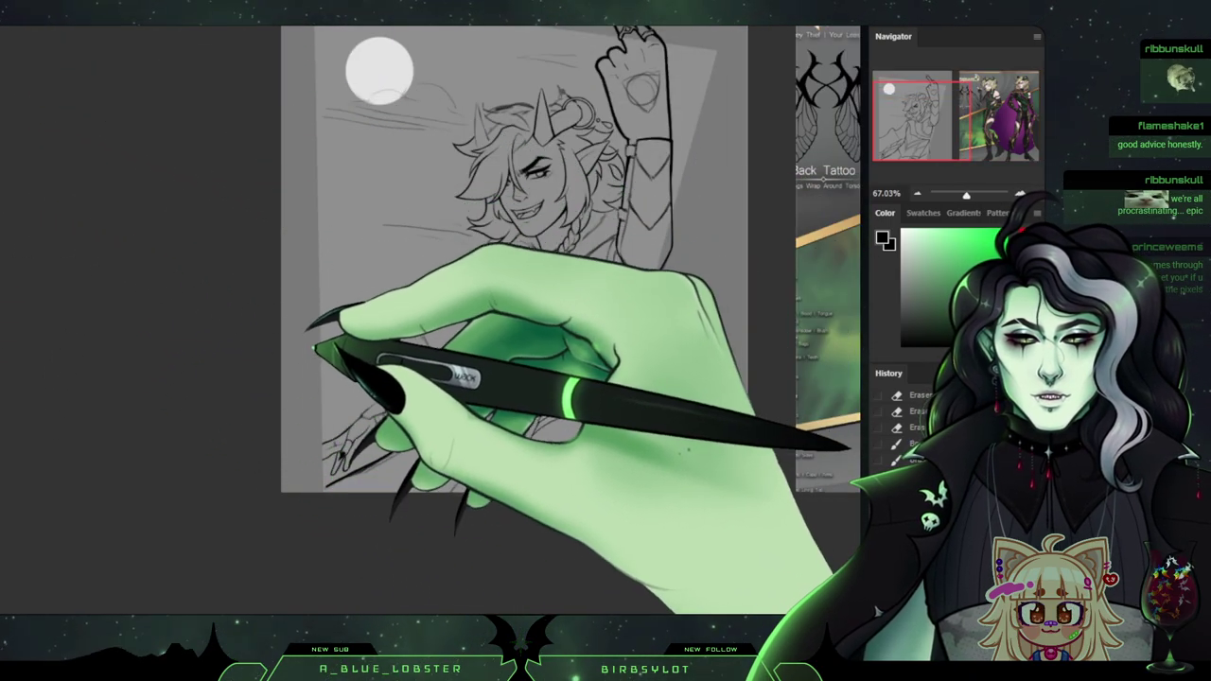
pyautogui.moveTo(335, 336)
pyautogui.mouseDown()
pyautogui.moveTo(411, 281)
pyautogui.moveTo(447, 302)
pyautogui.moveTo(461, 352)
pyautogui.moveTo(445, 368)
pyautogui.moveTo(377, 372)
pyautogui.moveTo(317, 352)
pyautogui.moveTo(286, 384)
pyautogui.moveTo(335, 347)
pyautogui.mouseUp()
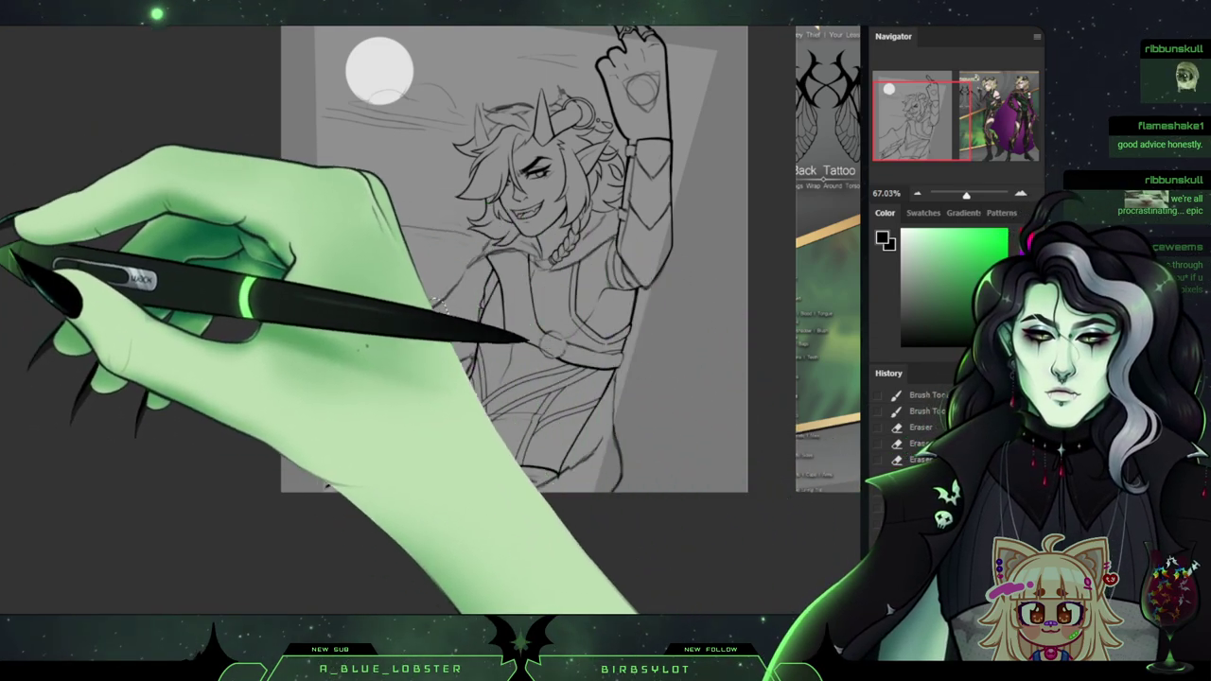
pyautogui.press('Delete')
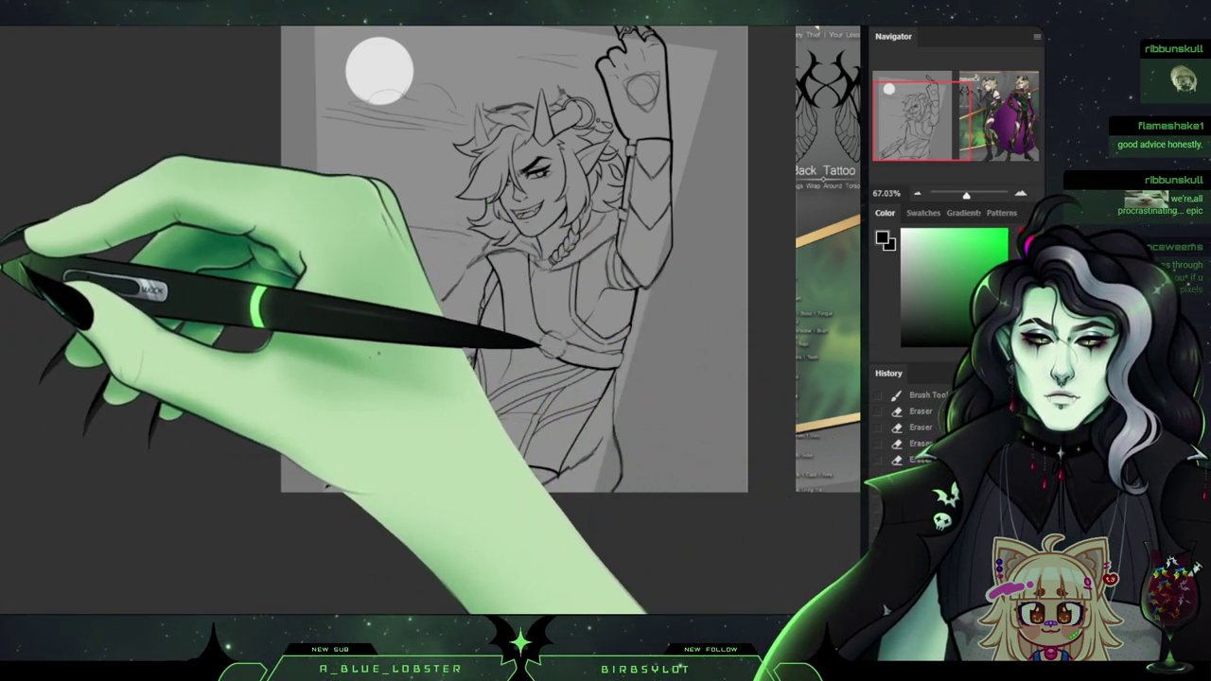
pyautogui.hotkey('ctrl', 'd')
pyautogui.moveTo(441, 301); pyautogui.dragTo(321, 314)
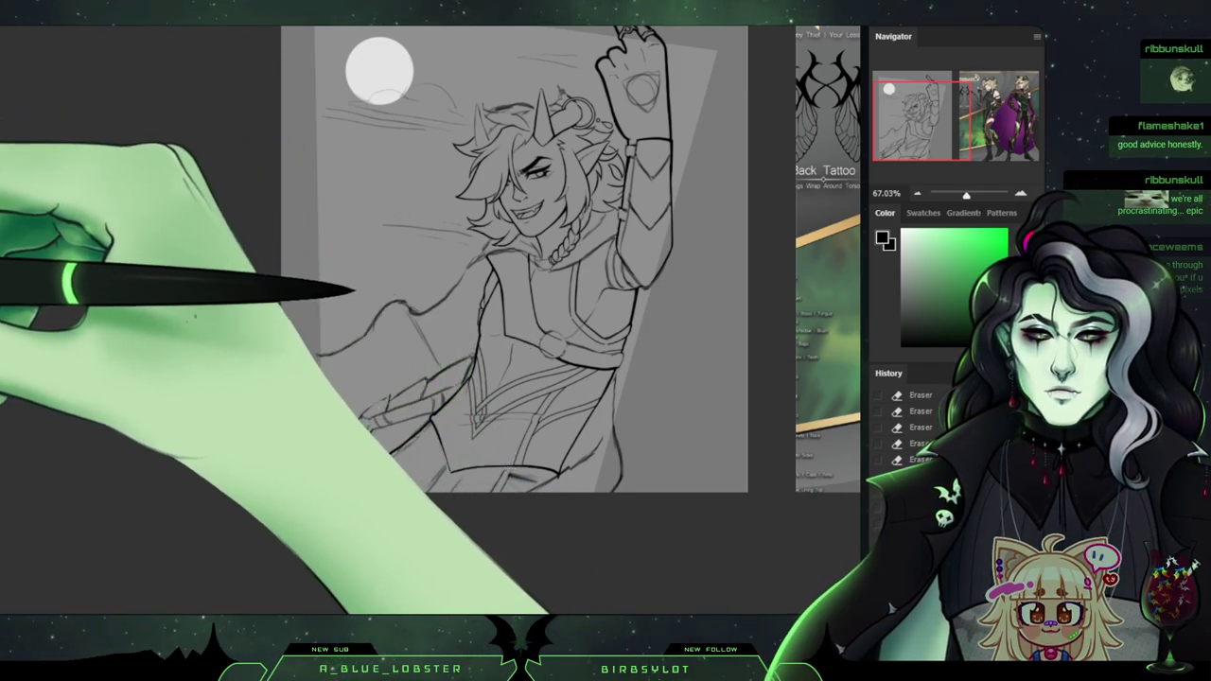
pyautogui.hotkey('ctrl', 'z')
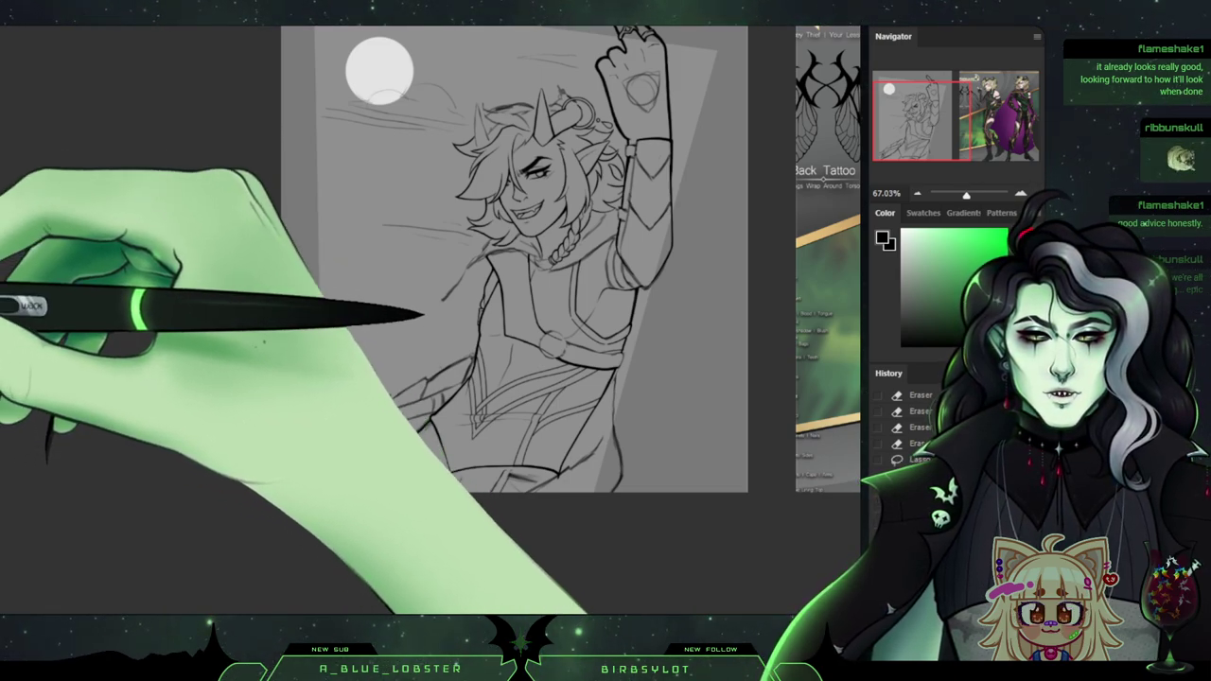
pyautogui.press('Delete')
pyautogui.moveTo(457, 288)
pyautogui.mouseDown()
pyautogui.moveTo(426, 308)
pyautogui.moveTo(358, 320)
pyautogui.moveTo(324, 360)
pyautogui.mouseUp()
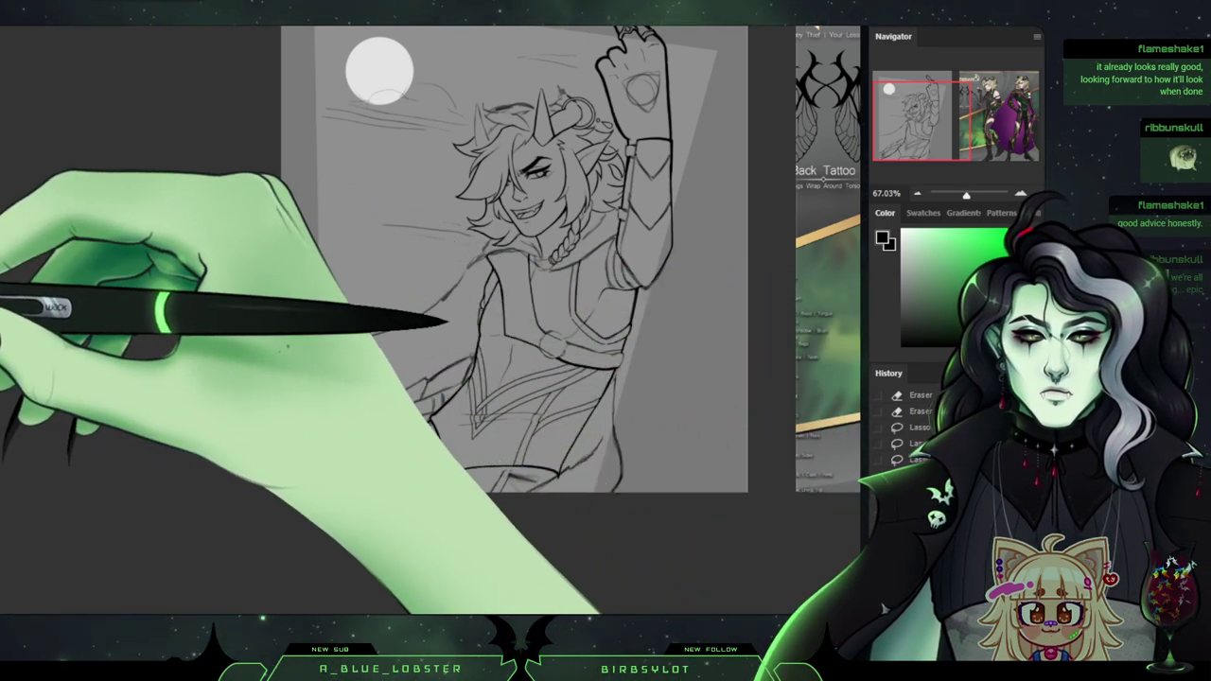
# Cut the selected part of the cape and paste it onto a separate layer.
pyautogui.hotkey('ctrl', 'x')
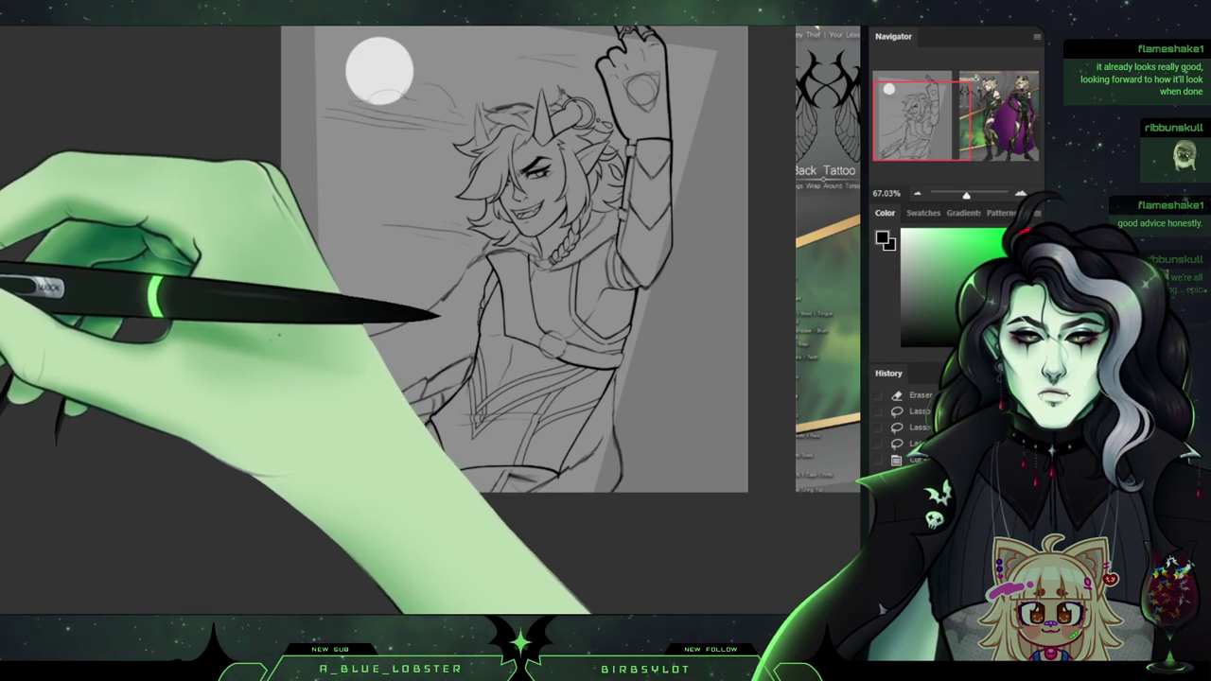
pyautogui.hotkey('ctrl', 'v')
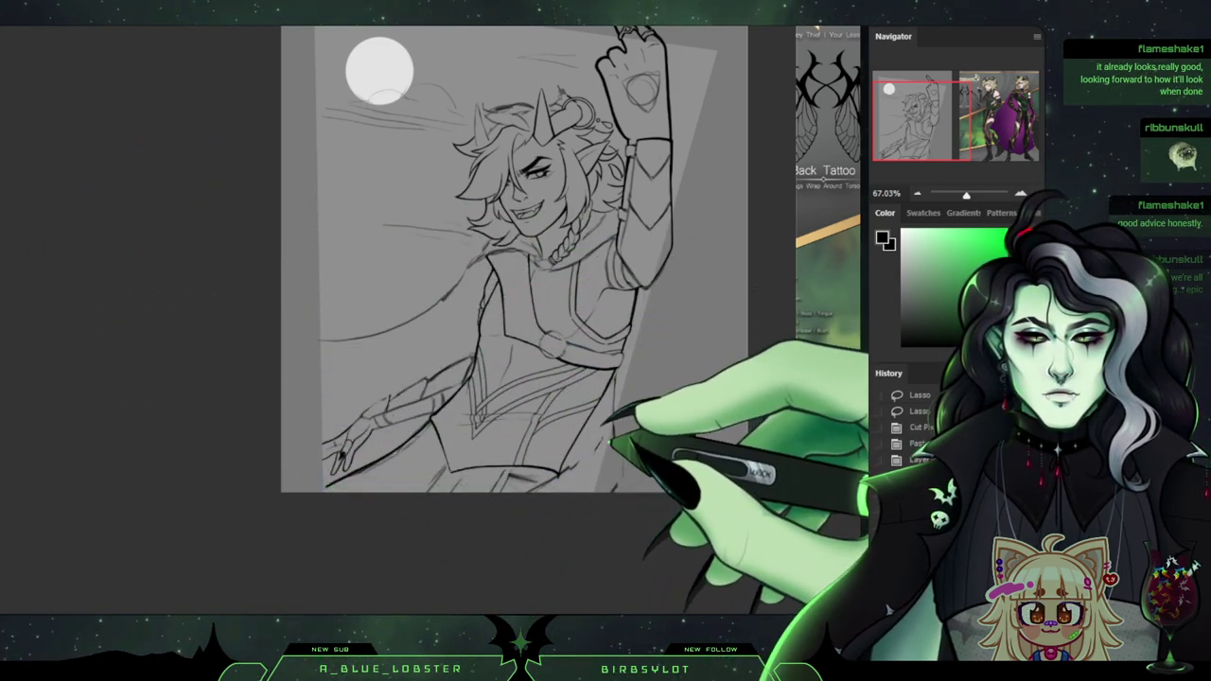
pyautogui.hotkey('ctrl', ',')
# Sketch the cape's edge beside the hip below the raised arm, deleting the spare layer and merging the remaining one down.
pyautogui.hotkey('ctrl', 'alt', 'shift', 'n')
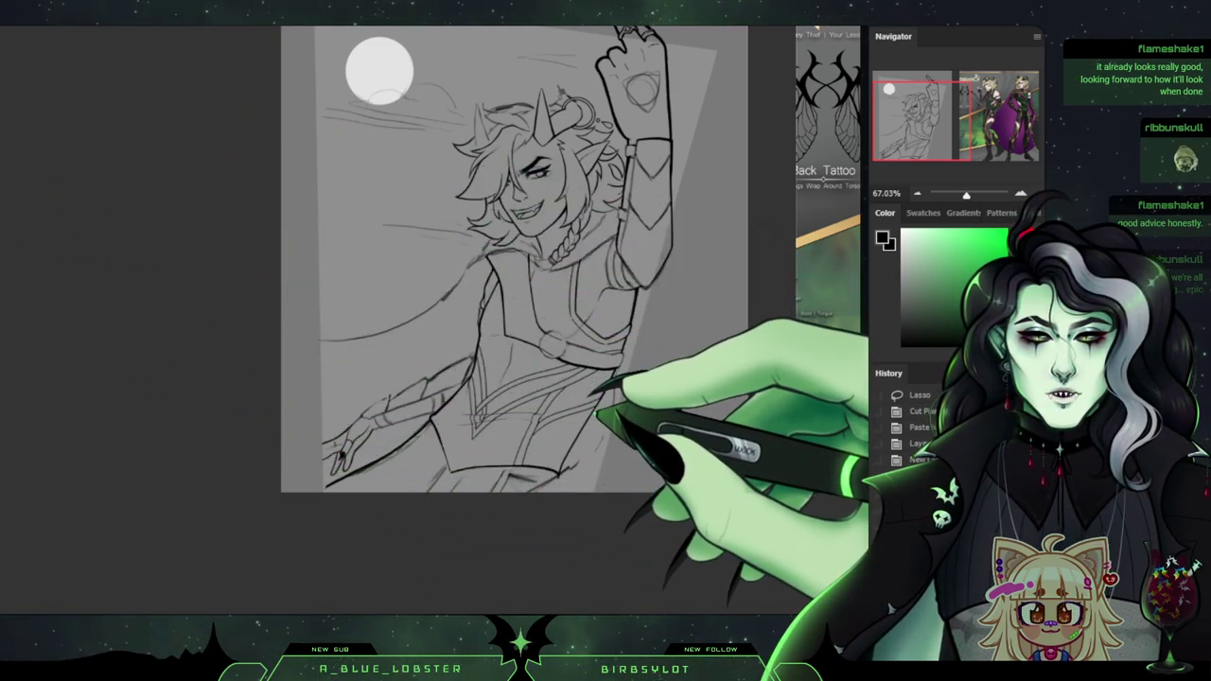
pyautogui.hotkey('ctrl', ']')
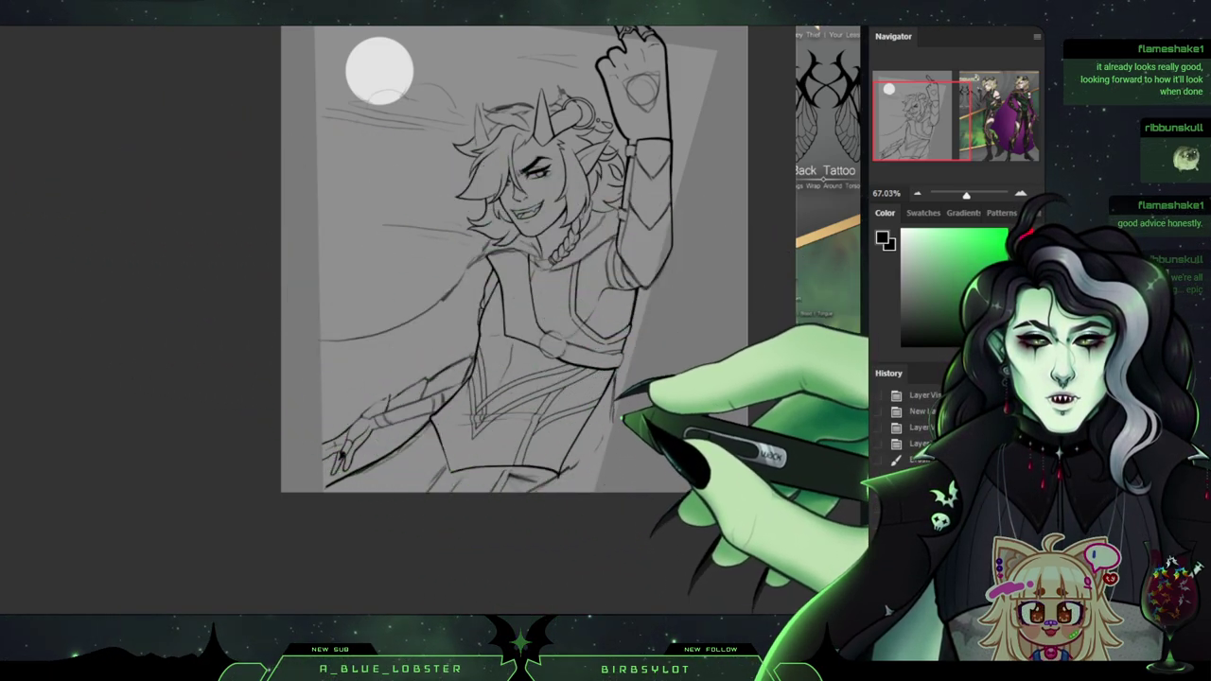
pyautogui.moveTo(604, 442)
pyautogui.mouseDown()
pyautogui.moveTo(578, 465)
pyautogui.moveTo(625, 392)
pyautogui.mouseUp()
pyautogui.press('Delete')
pyautogui.hotkey('ctrl', 'e')
pyautogui.press('e')
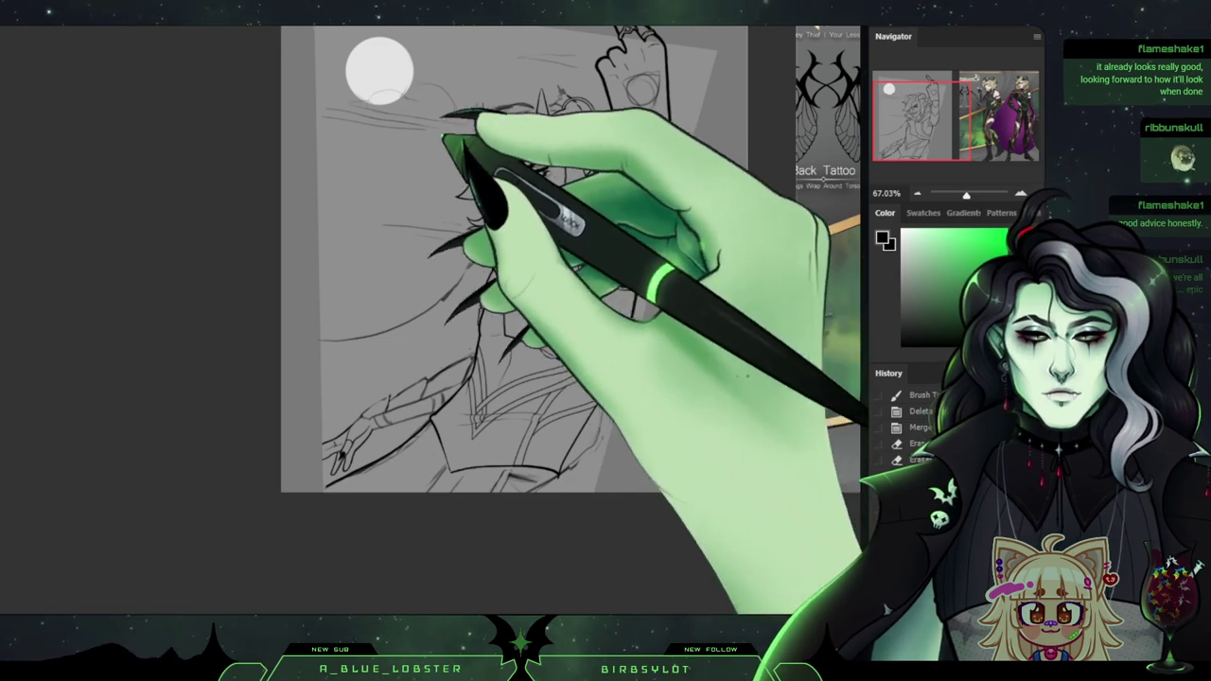
pyautogui.click(926, 113)
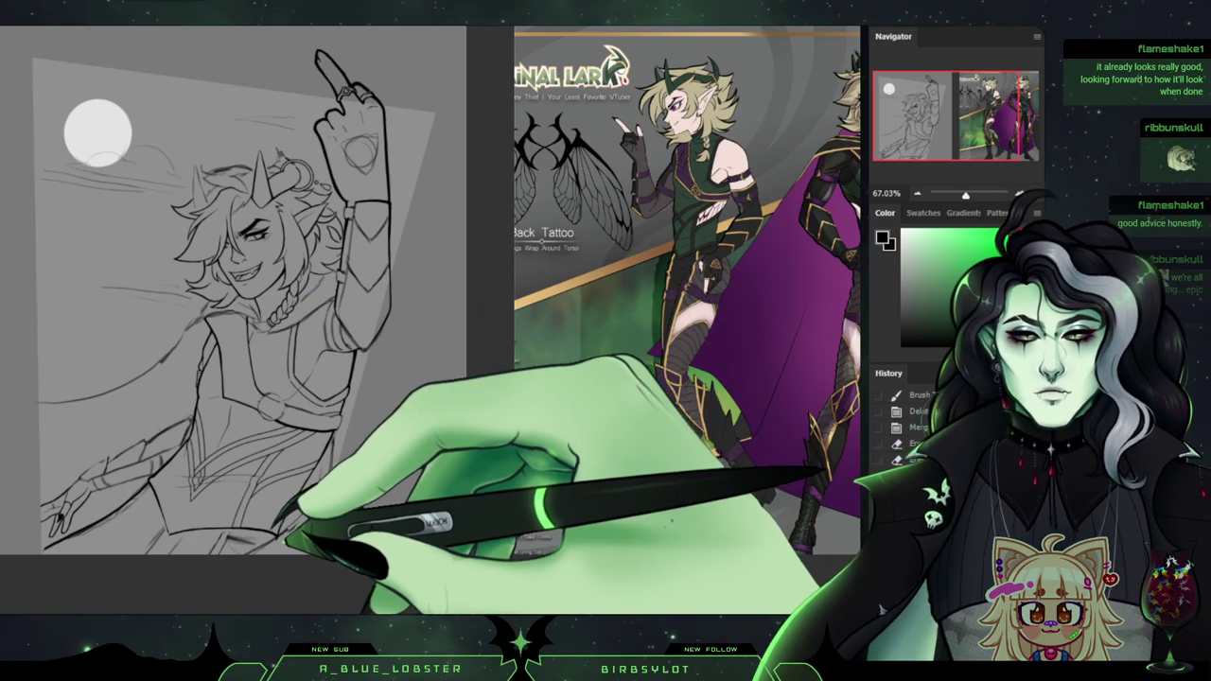
pyautogui.moveTo(278, 536); pyautogui.dragTo(307, 523)
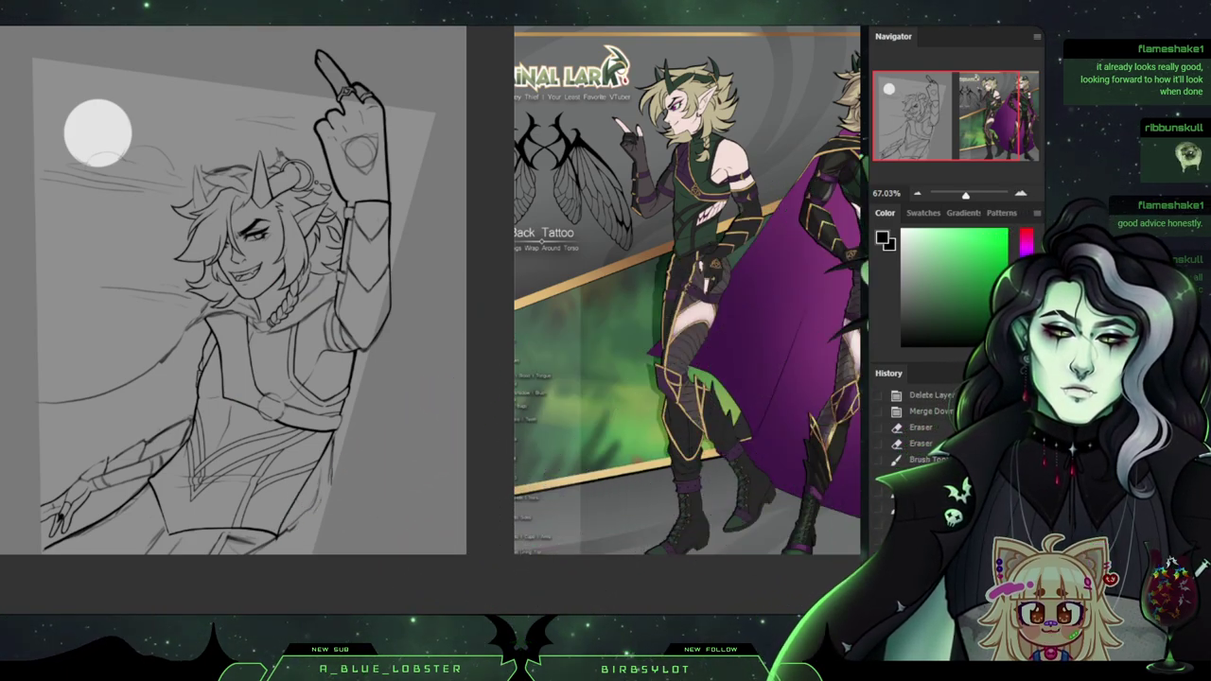
# Line the inner edge of the raised arm's guard down to the pointed elbow.
pyautogui.hotkey('ctrl', '+')
pyautogui.hotkey('ctrl', '+')
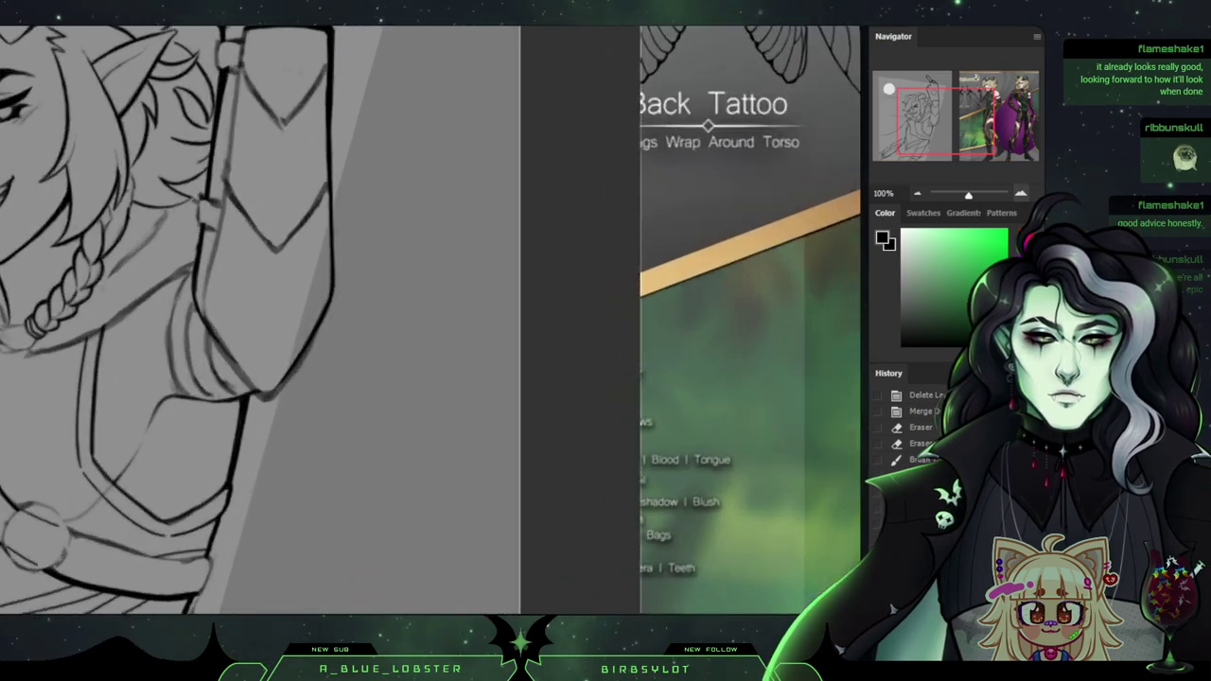
pyautogui.moveTo(284, 222); pyautogui.dragTo(822, 418)
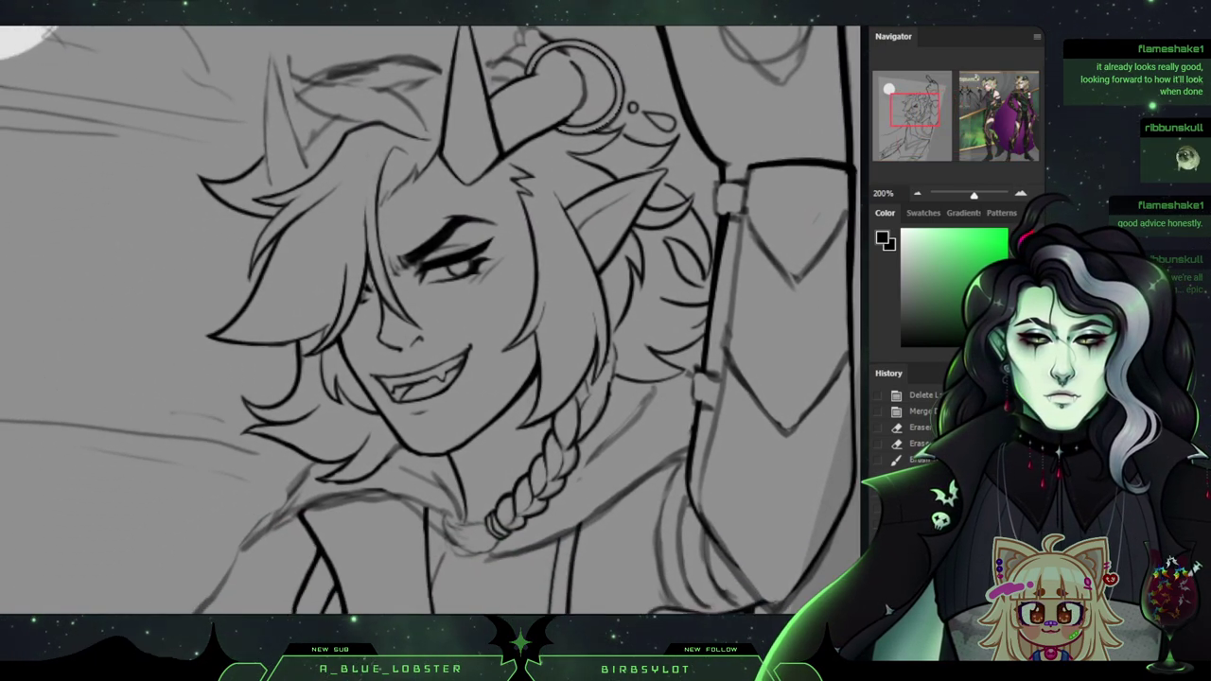
pyautogui.moveTo(662, 322); pyautogui.dragTo(331, 179)
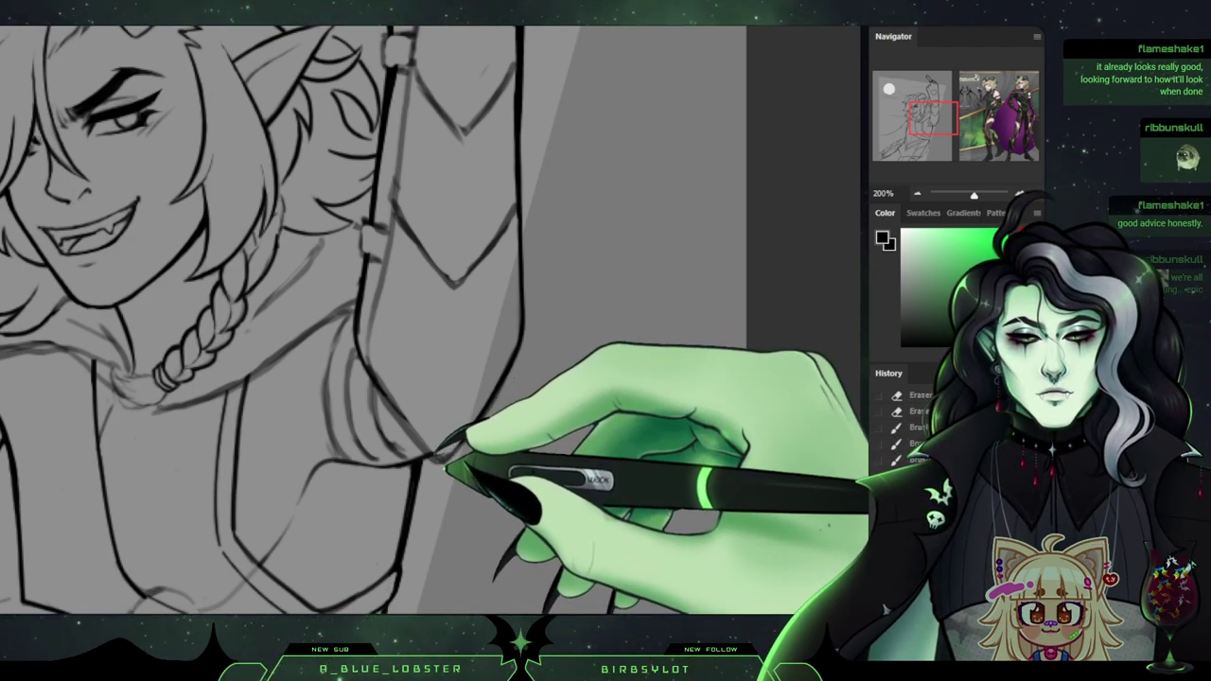
pyautogui.moveTo(385, 359); pyautogui.dragTo(419, 416)
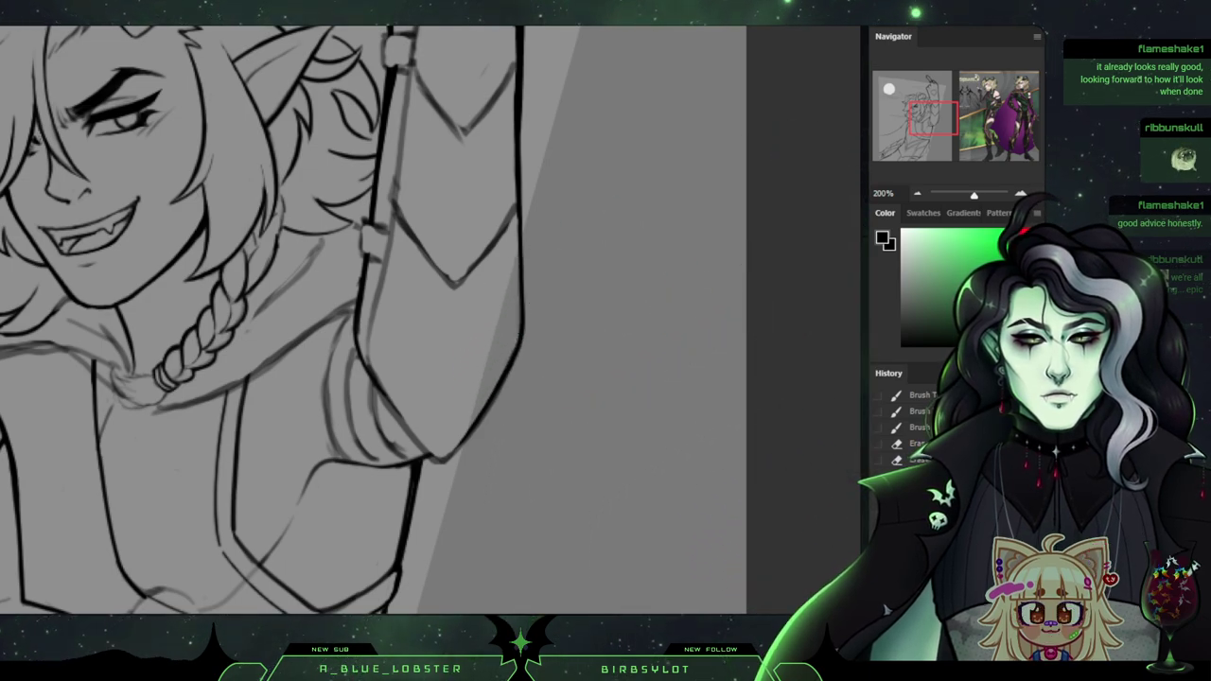
# Line the middle plate of the raised arm's guard, with its slanted inner side and pointed lower edge.
pyautogui.moveTo(934, 119); pyautogui.dragTo(936, 112)
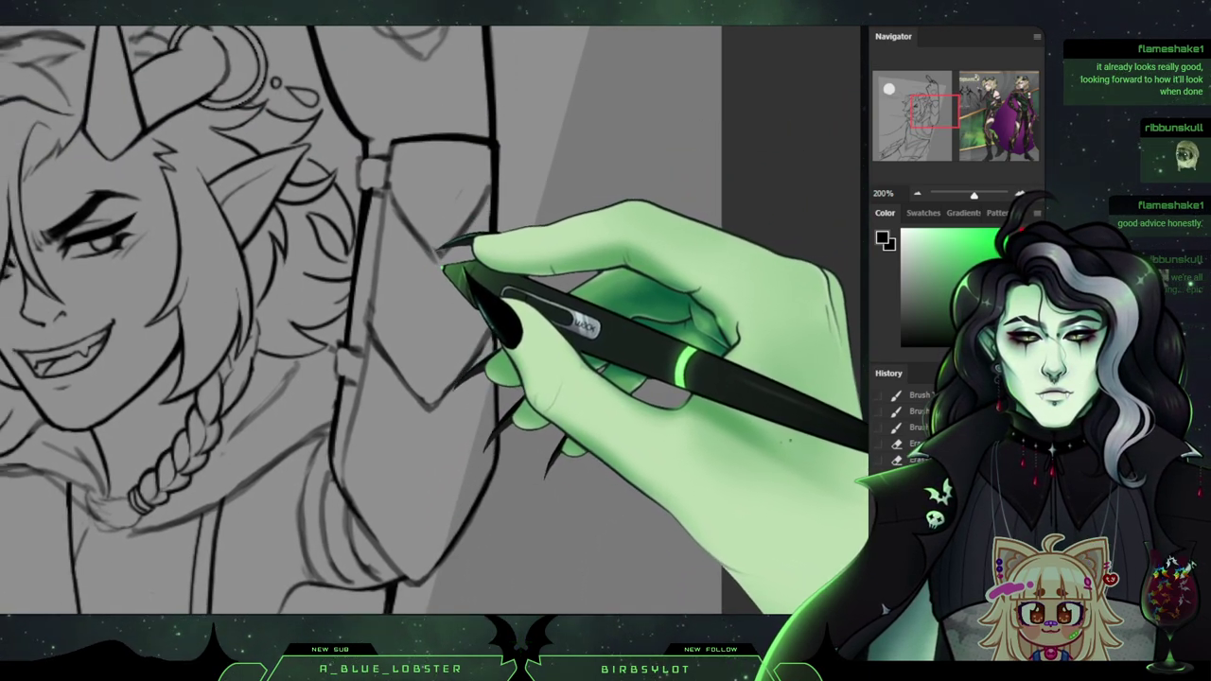
pyautogui.moveTo(444, 262)
pyautogui.mouseDown()
pyautogui.moveTo(409, 201)
pyautogui.moveTo(446, 243)
pyautogui.mouseUp()
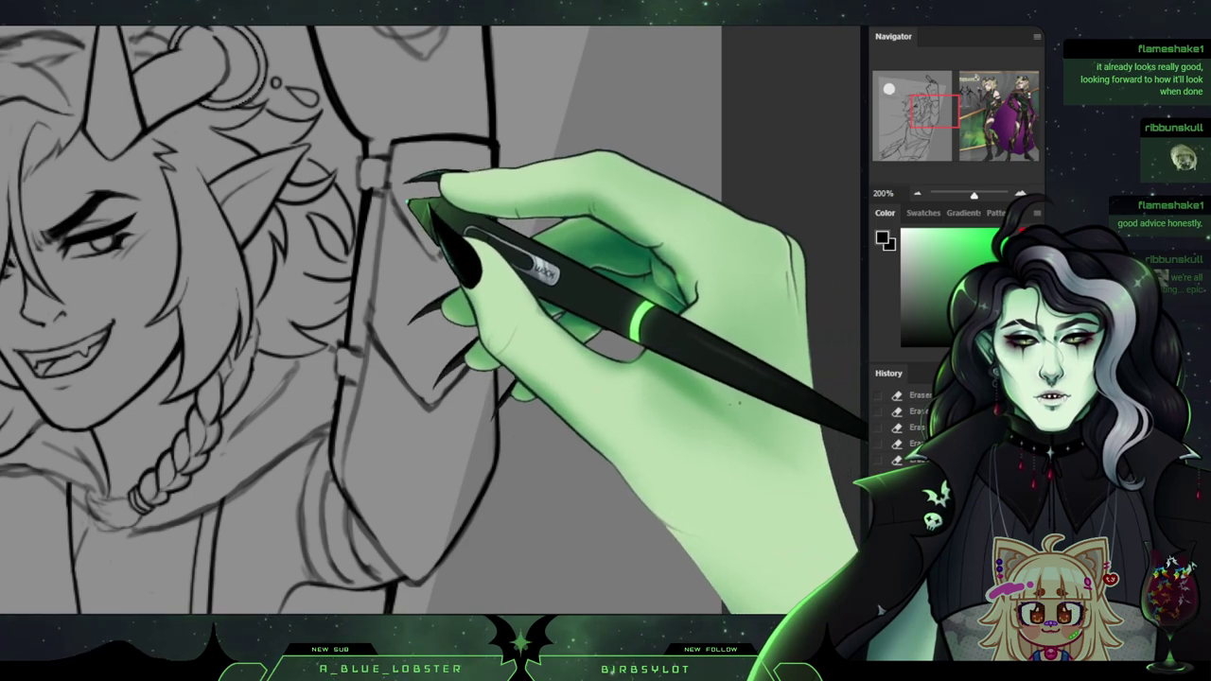
pyautogui.moveTo(411, 200); pyautogui.dragTo(456, 243)
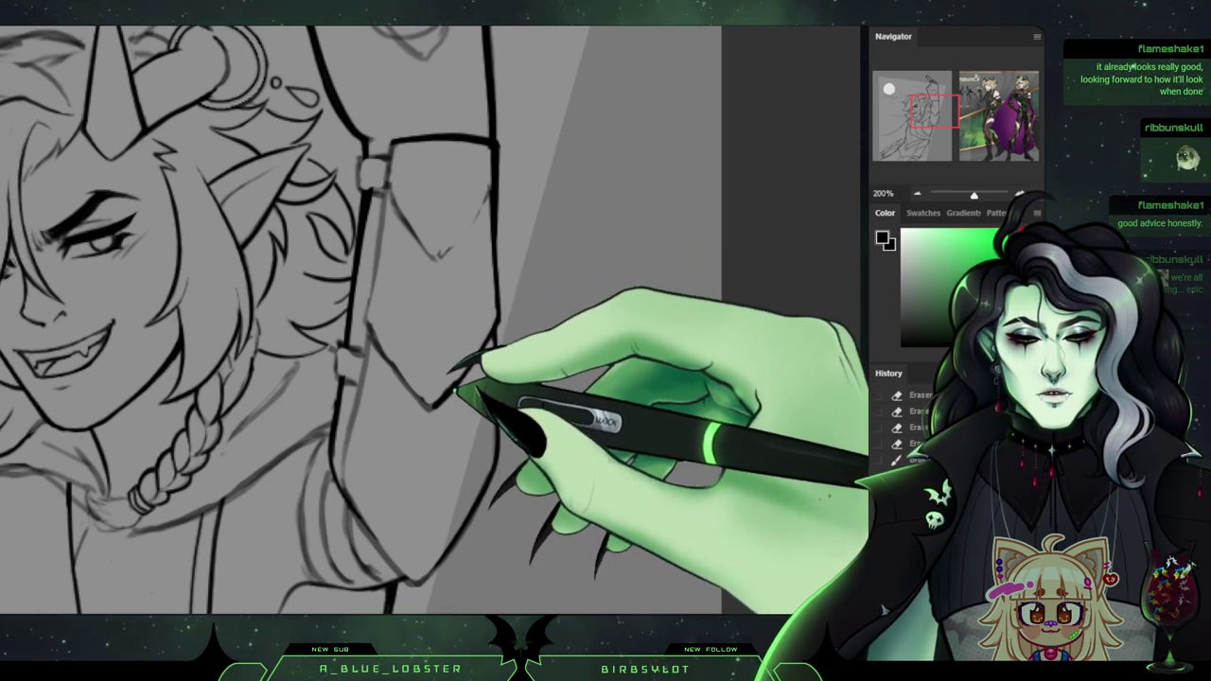
pyautogui.moveTo(373, 299); pyautogui.dragTo(428, 391)
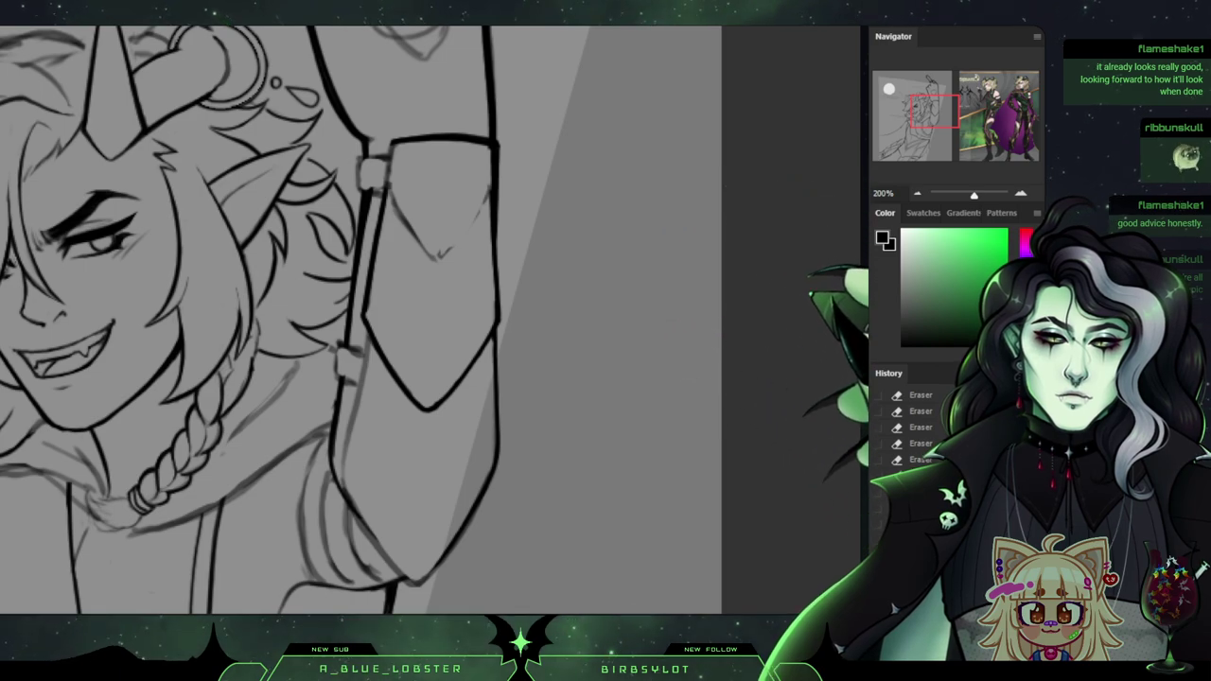
# Line the inner side of the guard's elbow plate and thicken its slanted edge down to the pointed tip.
pyautogui.scroll(-3, 378, 320)
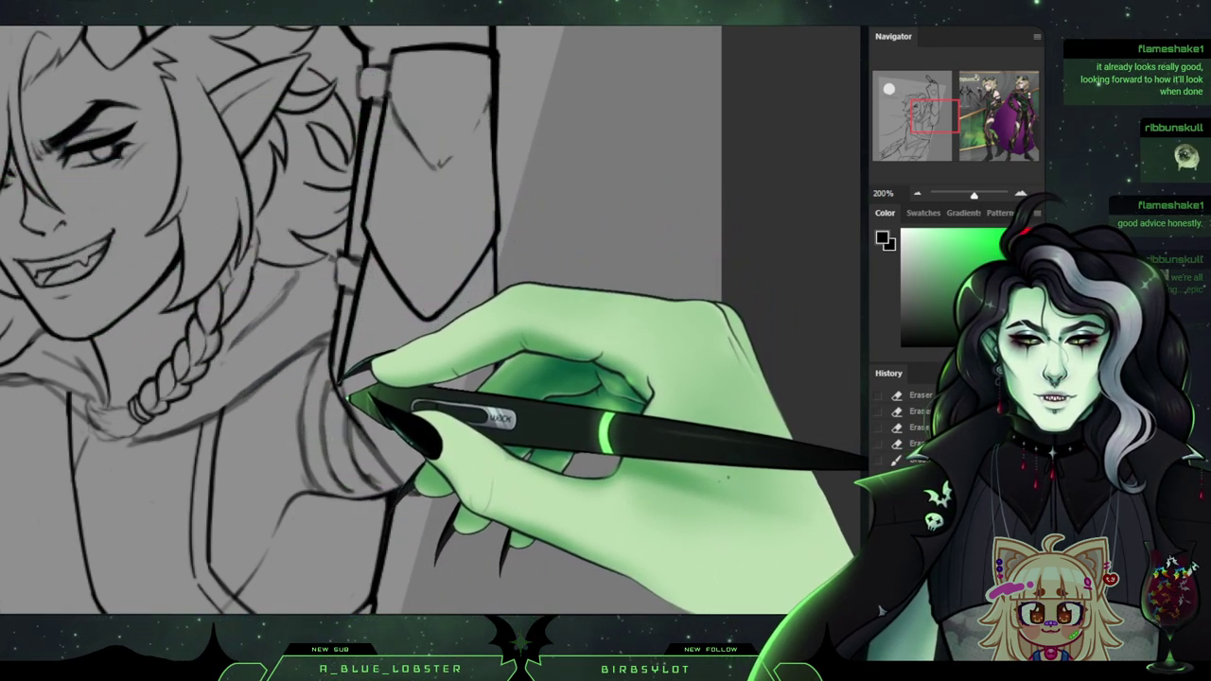
pyautogui.moveTo(330, 363); pyautogui.dragTo(352, 393)
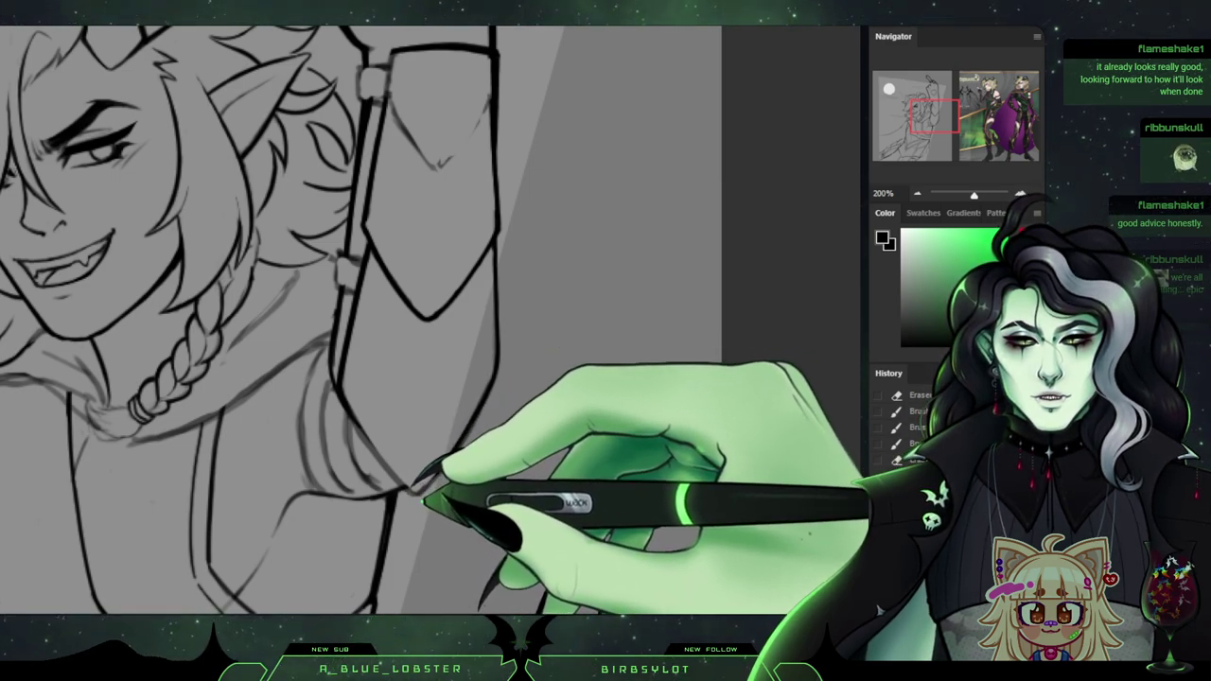
pyautogui.moveTo(417, 493); pyautogui.dragTo(358, 416)
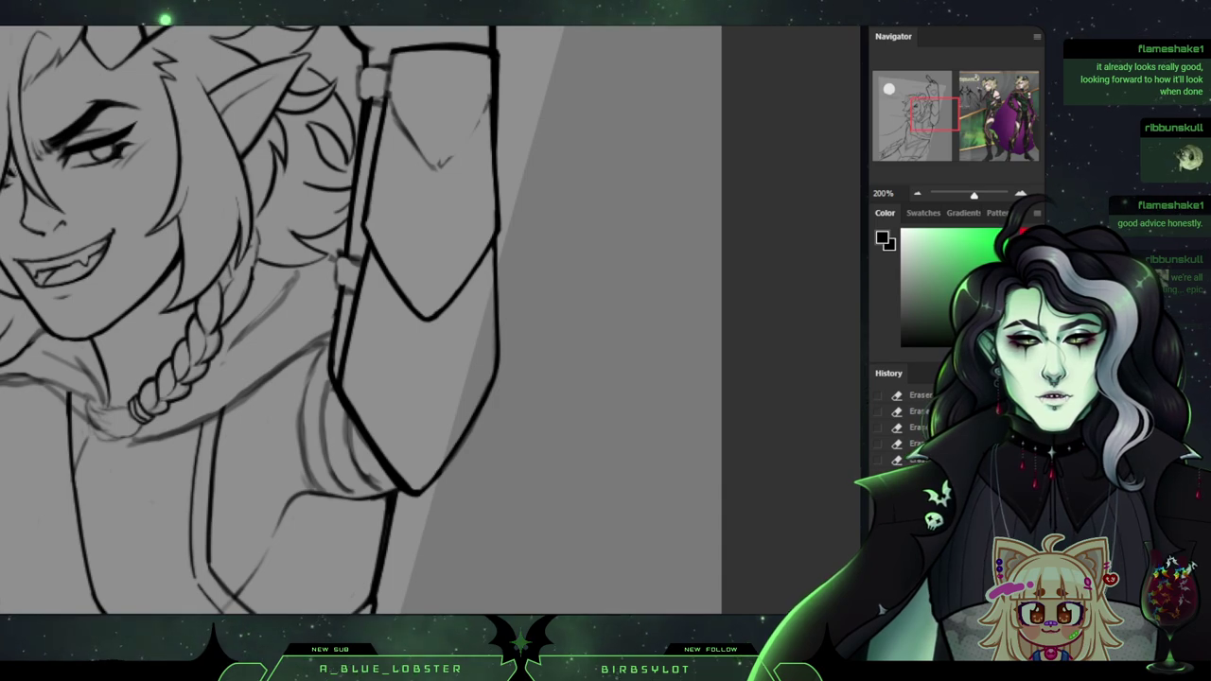
# Line the guard's uppermost plate below the wrist as a V with a pointed lower edge.
pyautogui.scroll(4, 401, 260)
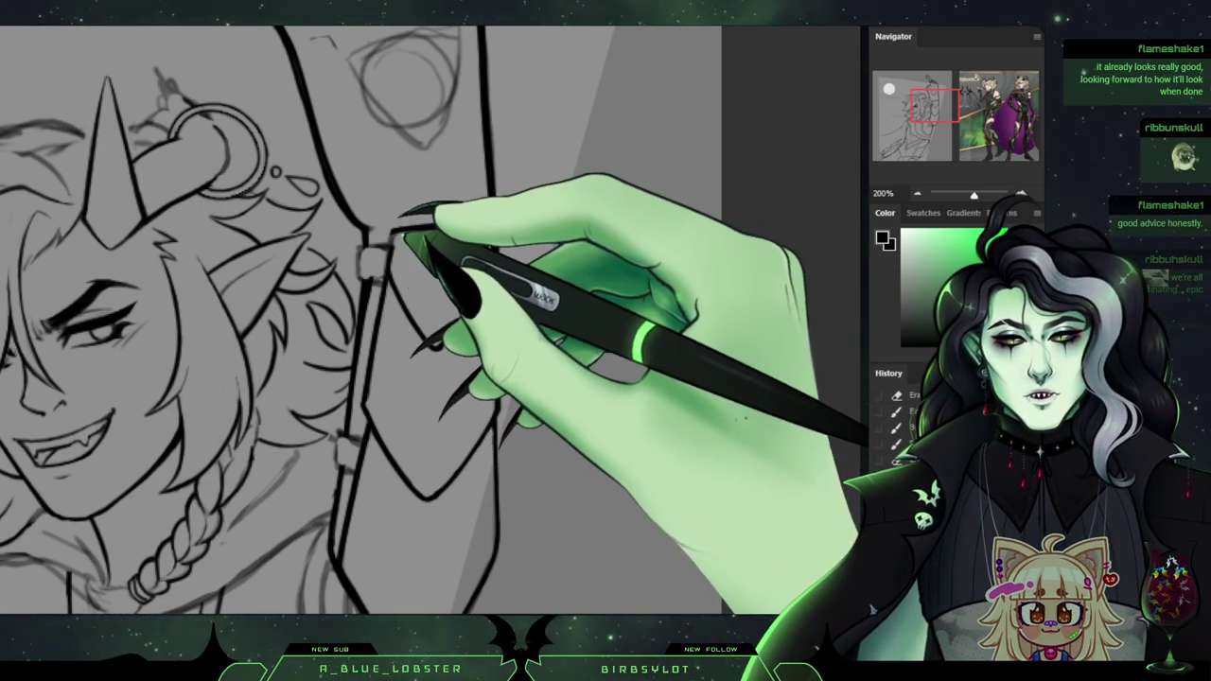
pyautogui.moveTo(405, 235); pyautogui.dragTo(432, 237)
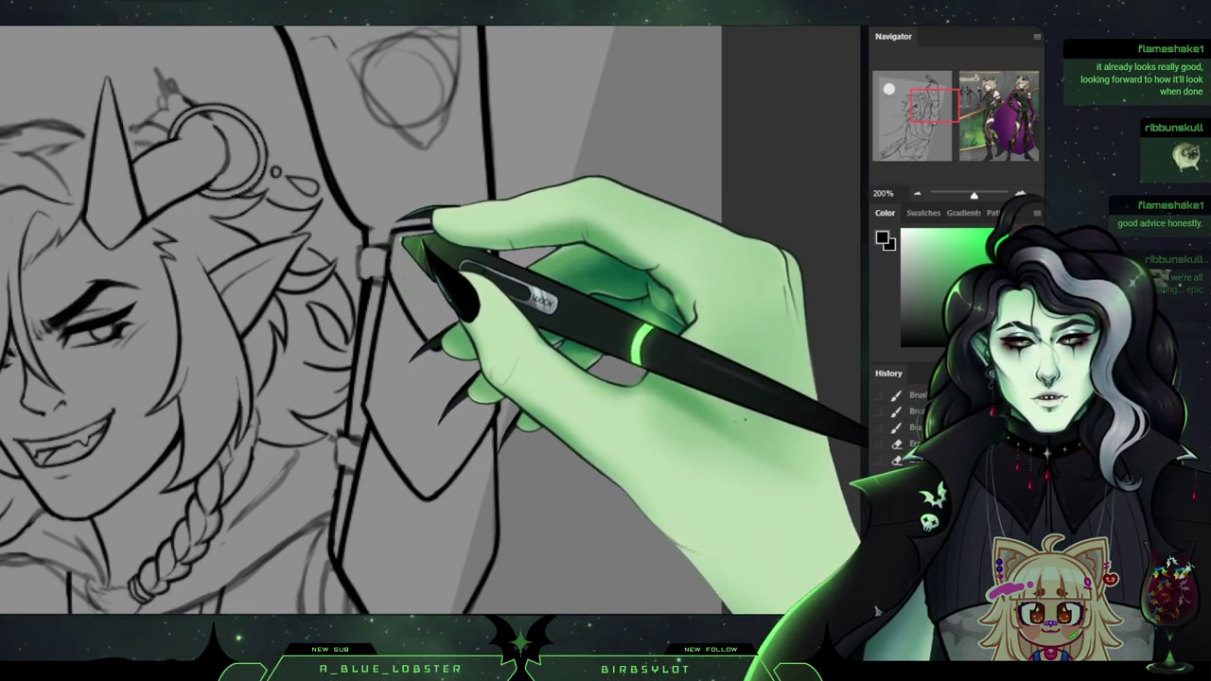
pyautogui.moveTo(473, 227)
pyautogui.mouseDown()
pyautogui.moveTo(549, 241)
pyautogui.moveTo(597, 119)
pyautogui.moveTo(608, 140)
pyautogui.moveTo(535, 168)
pyautogui.moveTo(534, 156)
pyautogui.mouseUp()
pyautogui.moveTo(453, 161); pyautogui.dragTo(451, 181)
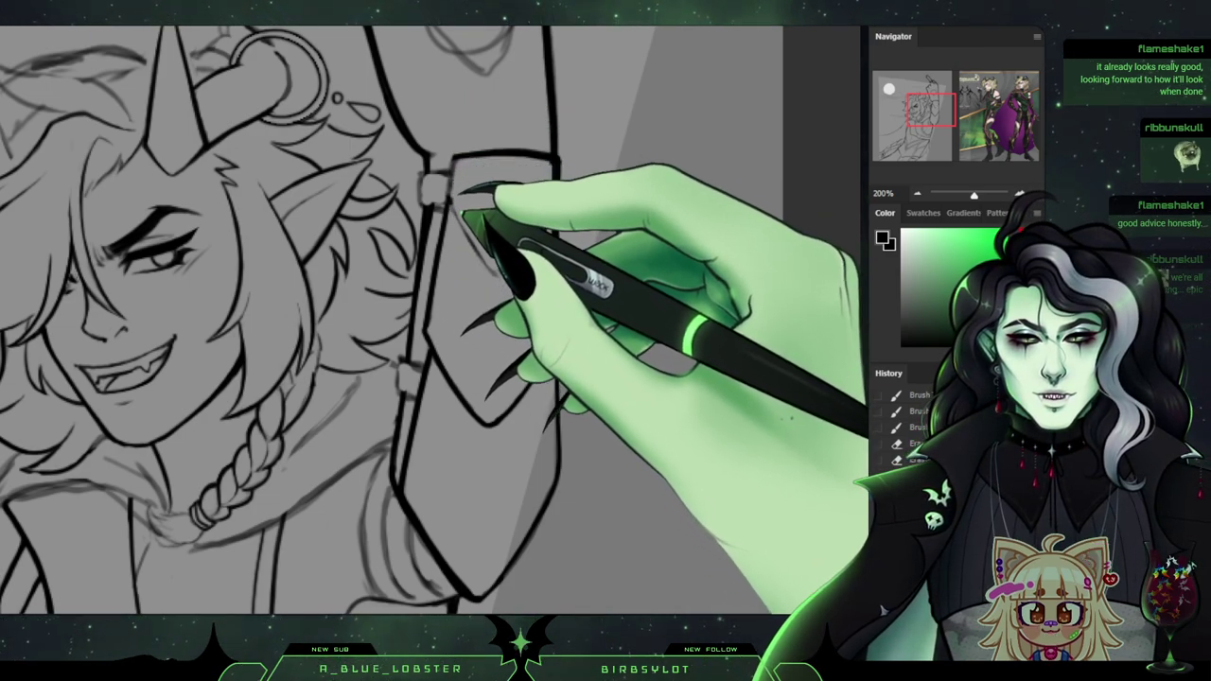
pyautogui.moveTo(514, 281); pyautogui.dragTo(503, 270)
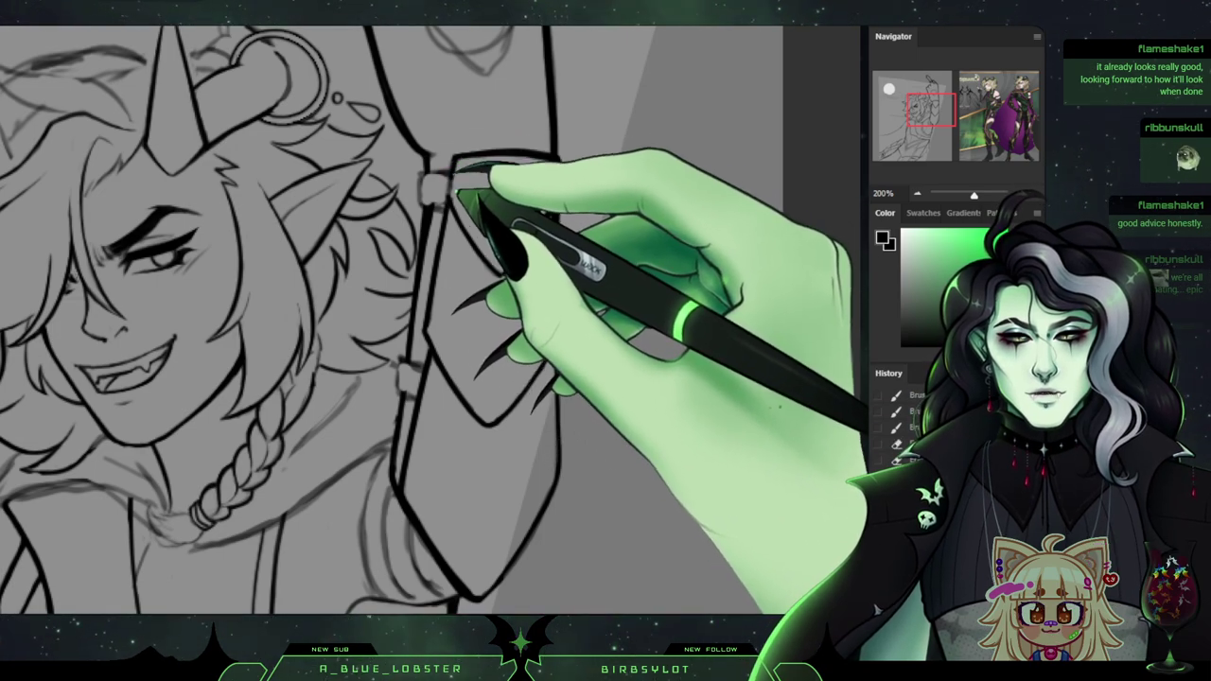
pyautogui.moveTo(453, 223); pyautogui.dragTo(426, 271)
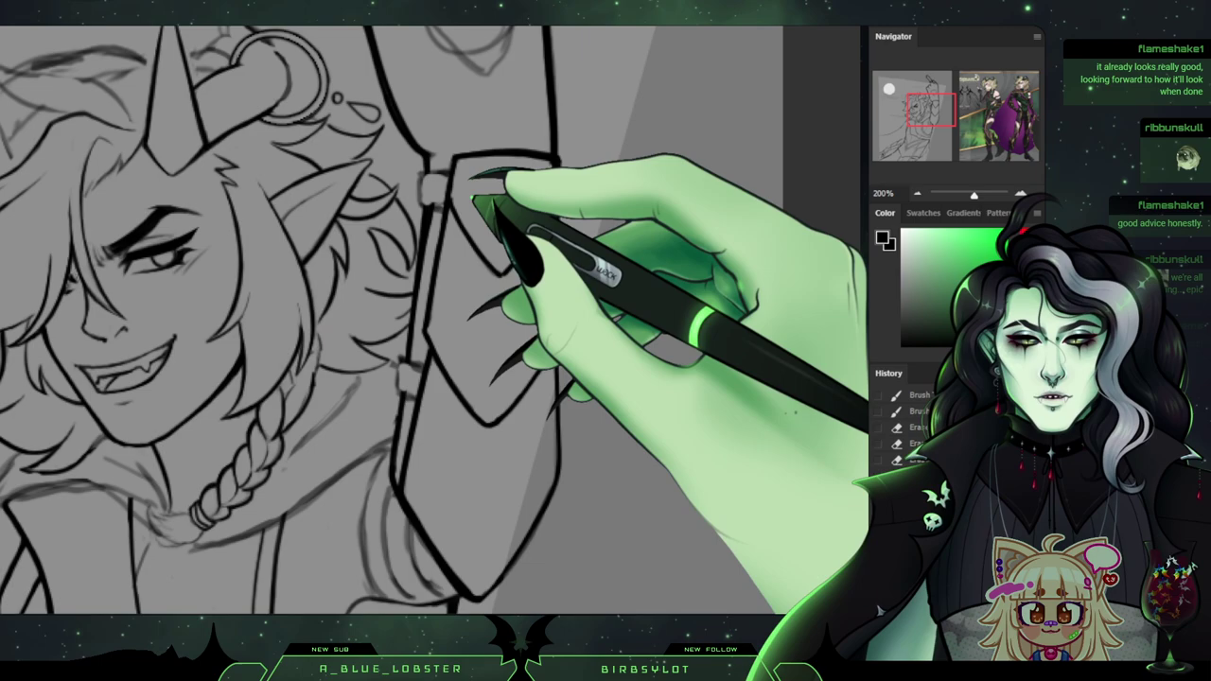
# Line the two small strap buckles on the inner side of the raised arm's guard.
pyautogui.moveTo(453, 193)
pyautogui.mouseDown()
pyautogui.moveTo(441, 206)
pyautogui.moveTo(424, 175)
pyautogui.moveTo(422, 203)
pyautogui.moveTo(439, 184)
pyautogui.mouseUp()
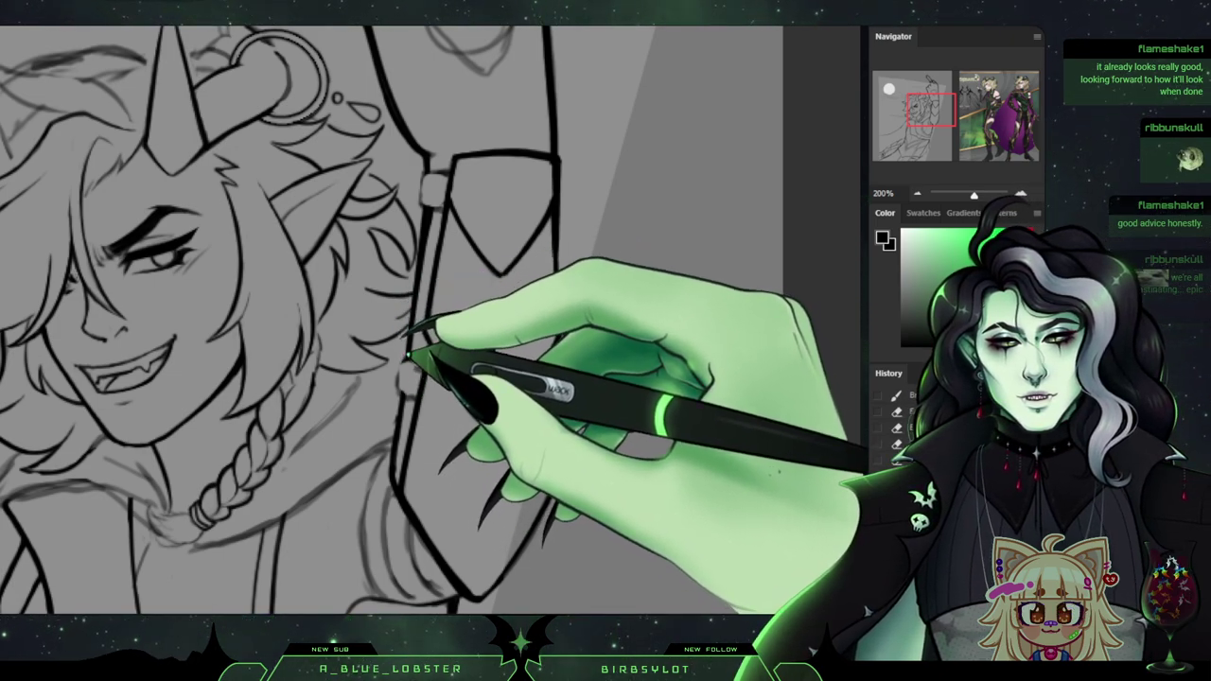
pyautogui.moveTo(409, 355); pyautogui.dragTo(411, 361)
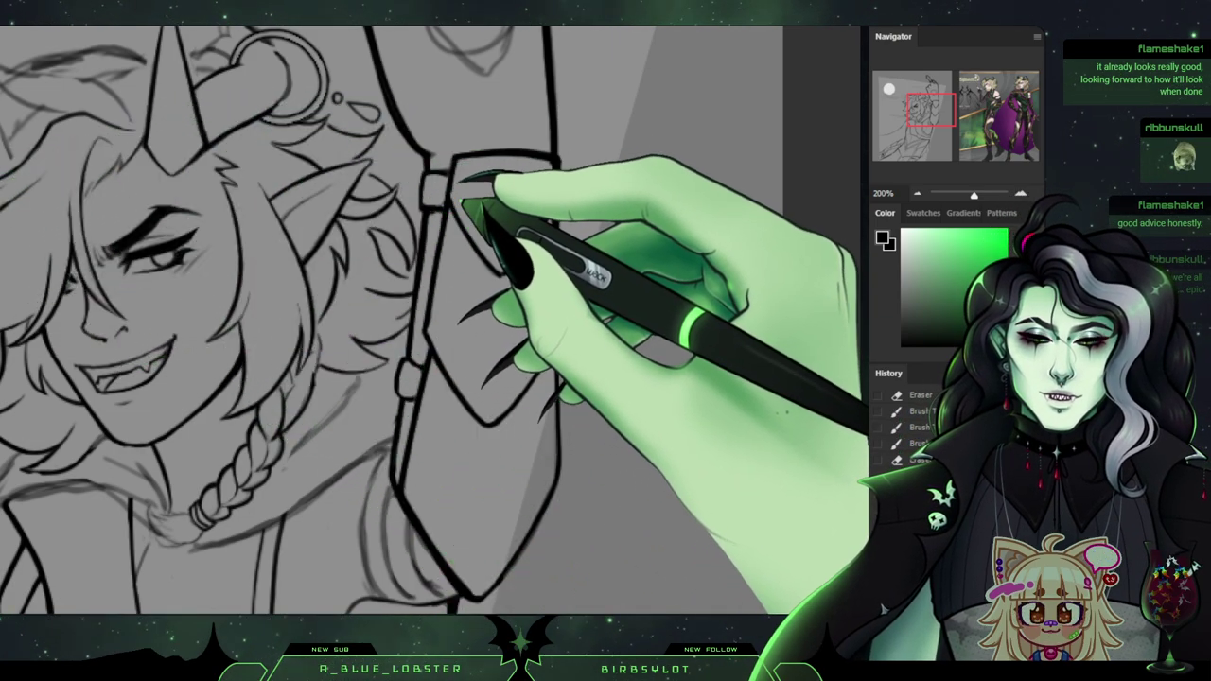
pyautogui.moveTo(931, 110); pyautogui.dragTo(930, 104)
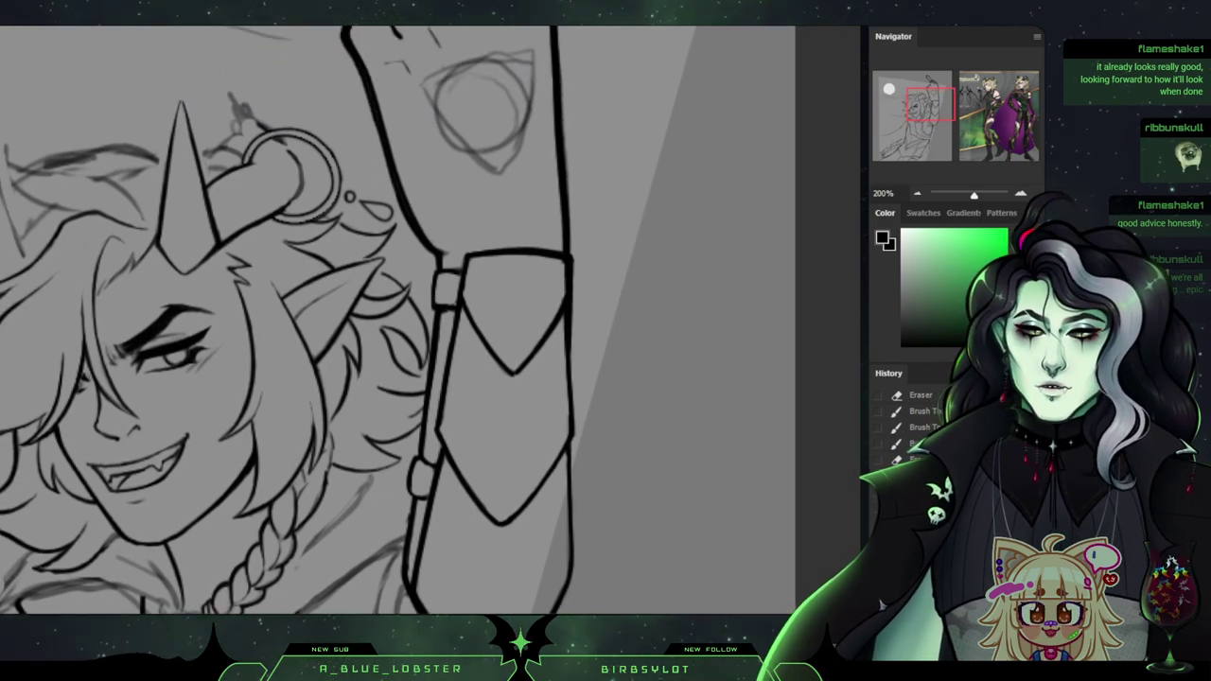
# Review the whole drawing beside the reference sheet, flipping the canvas horizontally and back to check the proportions.
pyautogui.moveTo(407, 321); pyautogui.dragTo(530, 125)
pyautogui.scroll(-3, 398, 322)
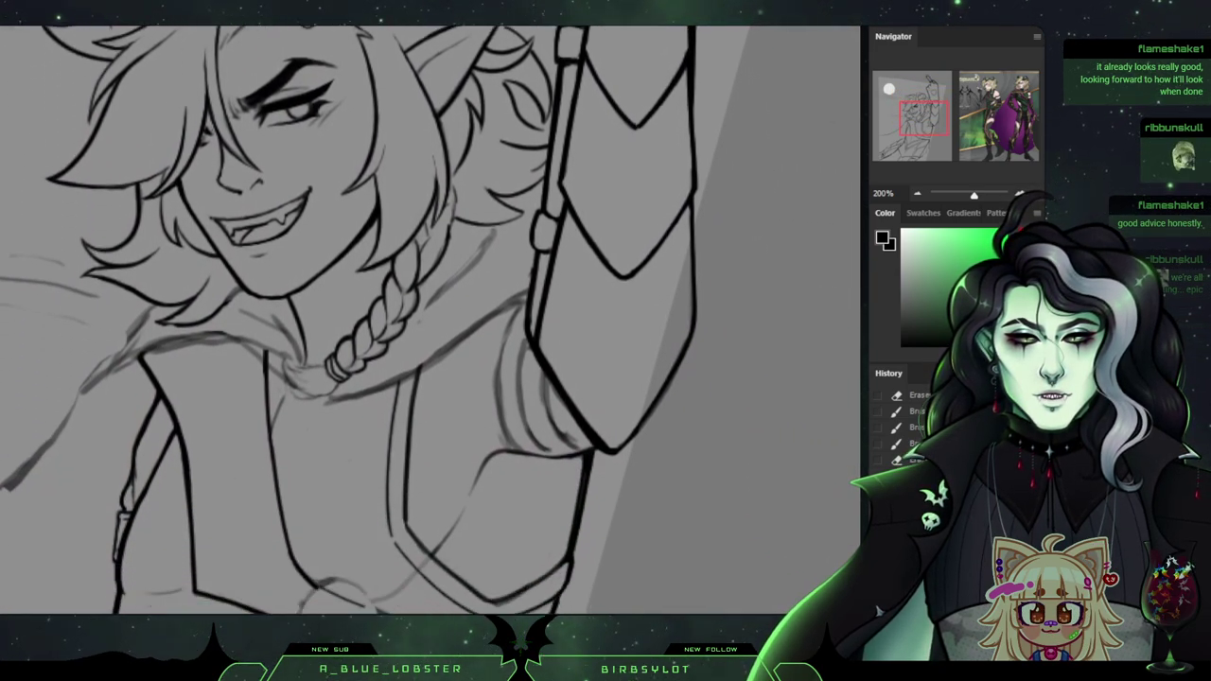
pyautogui.scroll(2, 397, 322)
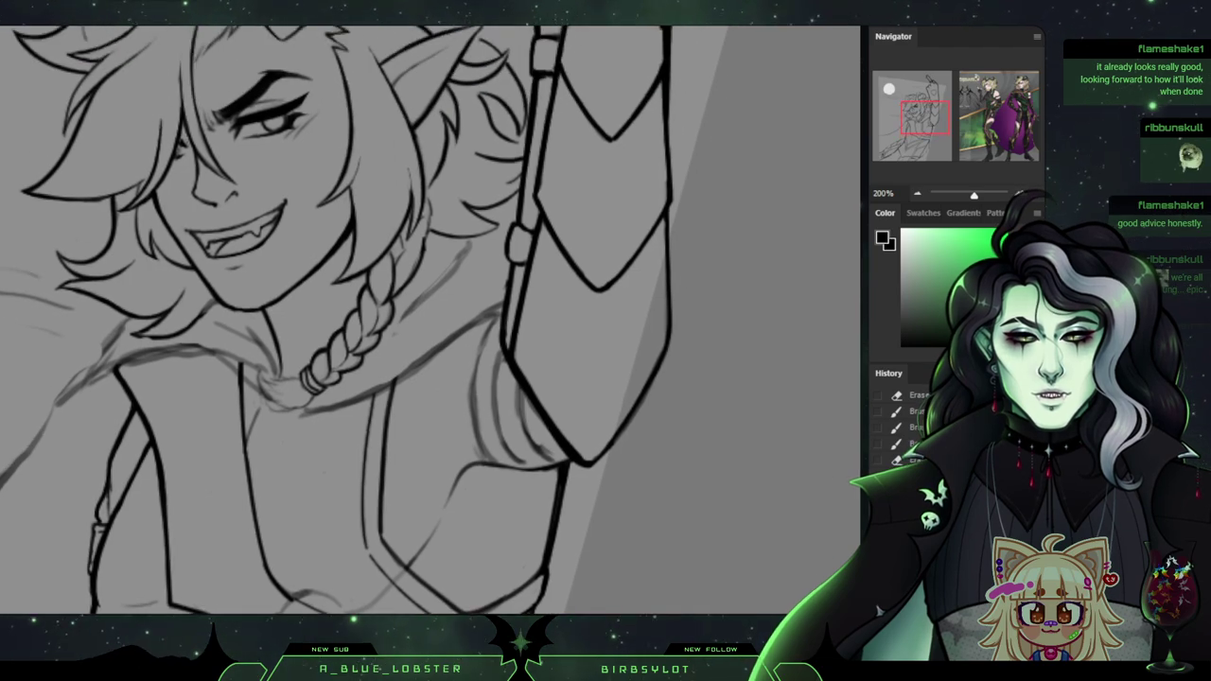
pyautogui.moveTo(427, 234); pyautogui.dragTo(411, 319)
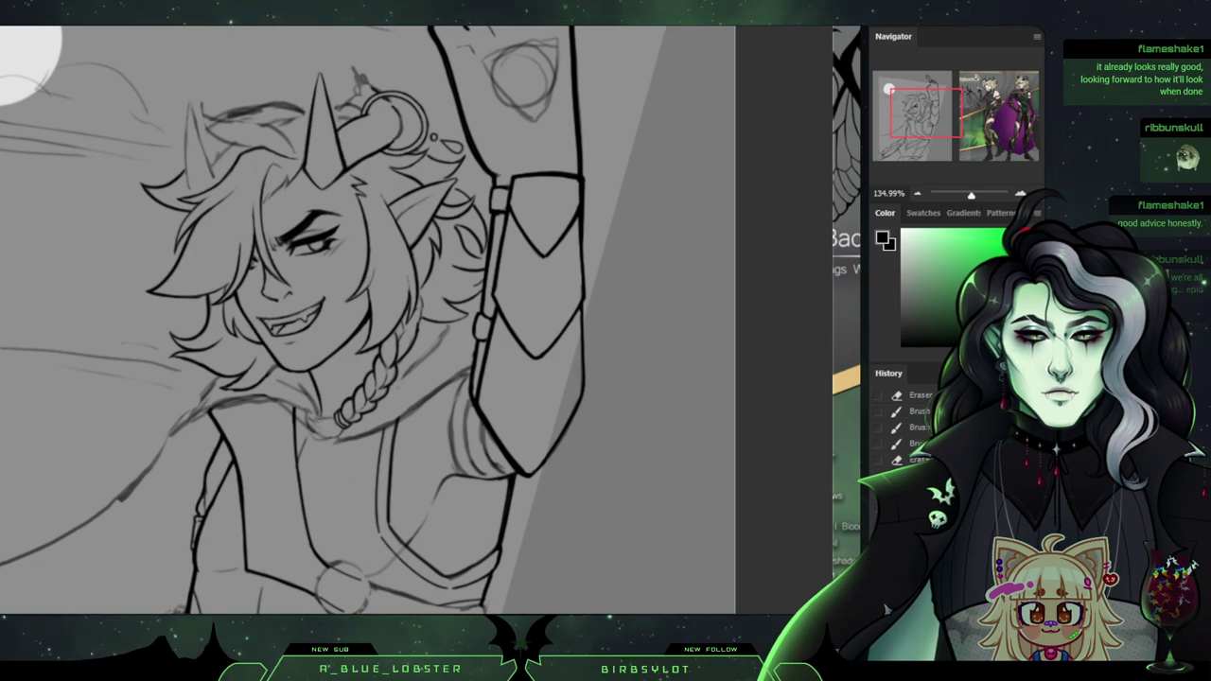
pyautogui.scroll(-3, 416, 322)
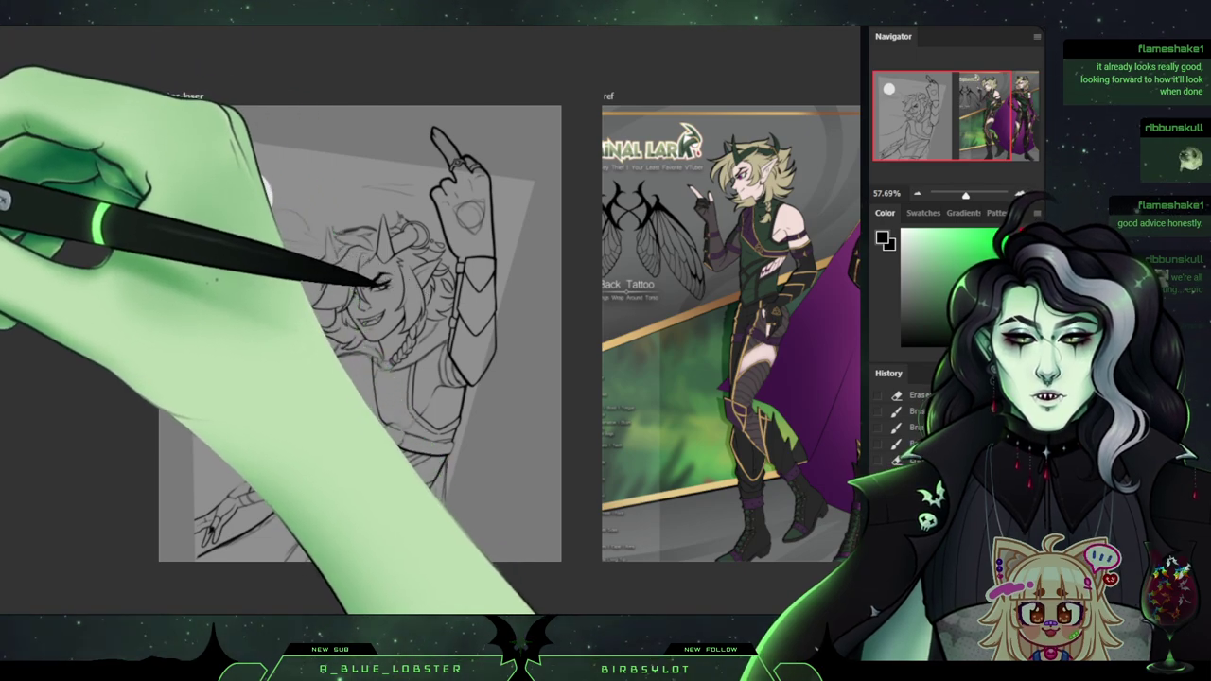
pyautogui.moveTo(374, 282); pyautogui.dragTo(378, 283)
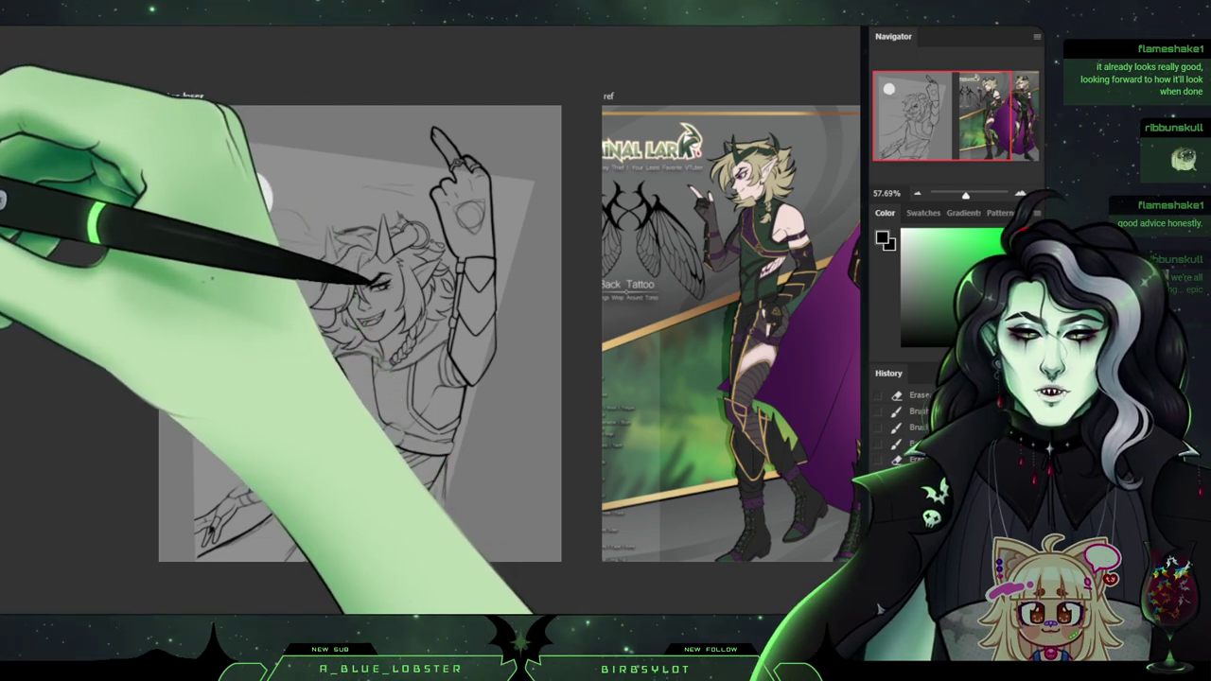
pyautogui.hotkey('ctrl', 'shift', 'h')
pyautogui.moveTo(640, 368); pyautogui.dragTo(496, 353)
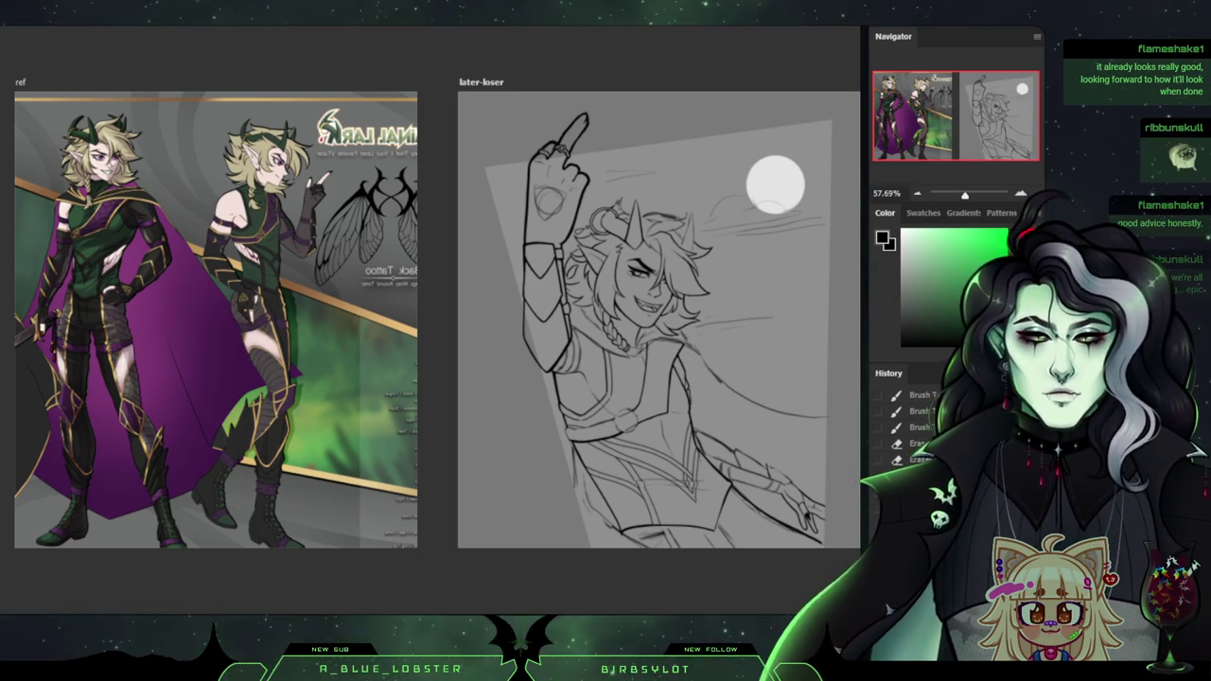
pyautogui.hotkey('ctrl', 'shift', 'h')
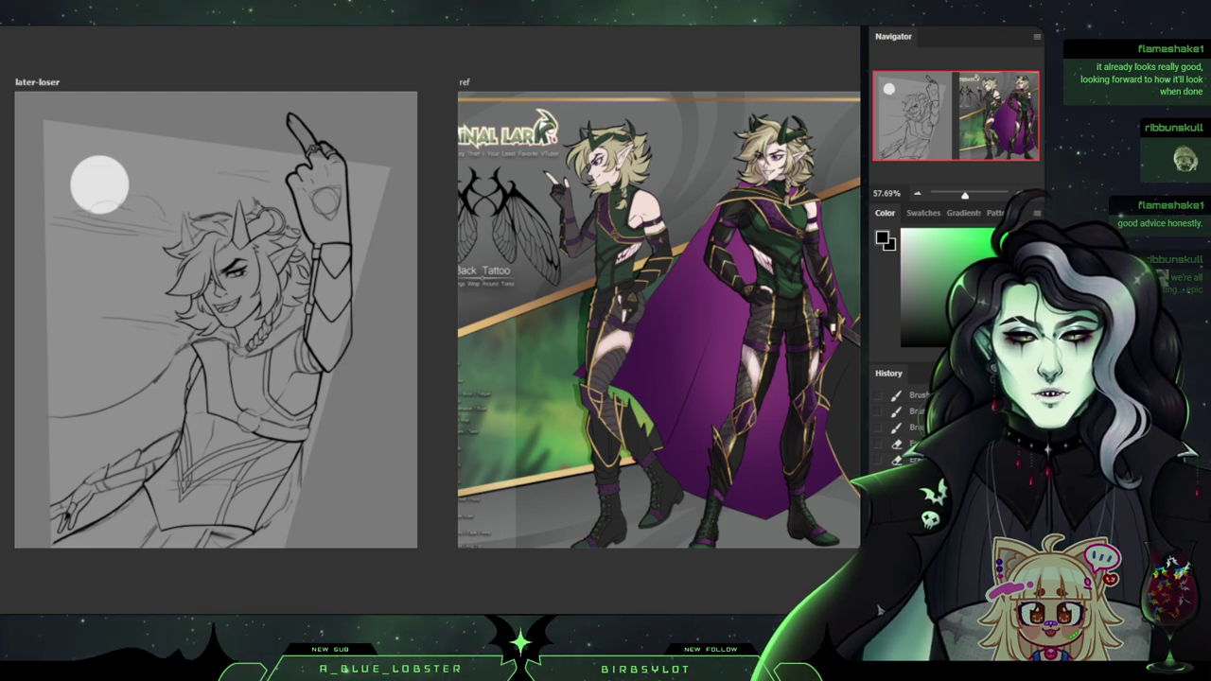
# Redraw the outer edge and lower corner of the guard's elbow plate as a crisp, clean line.
pyautogui.hotkey('ctrl', '+')
pyautogui.hotkey('ctrl', '+')
pyautogui.hotkey('ctrl', '+')
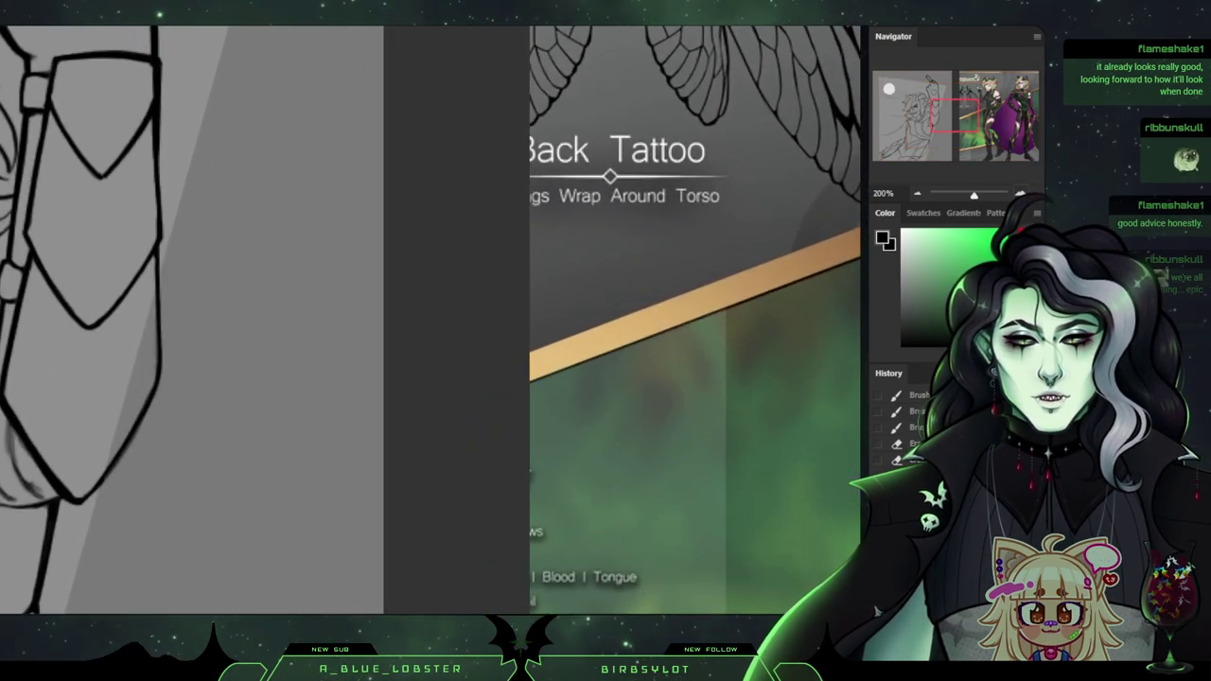
pyautogui.scroll(-2, 430, 322)
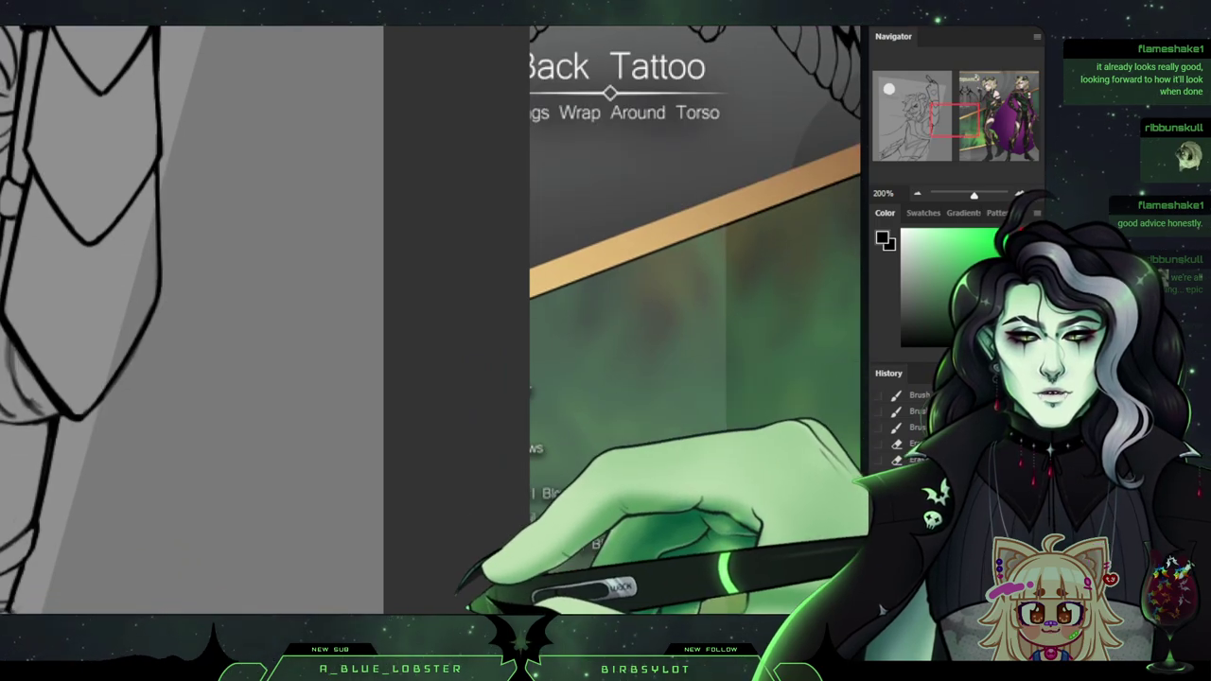
pyautogui.hscroll(-4, 430, 322)
pyautogui.hscroll(-1, 444, 610)
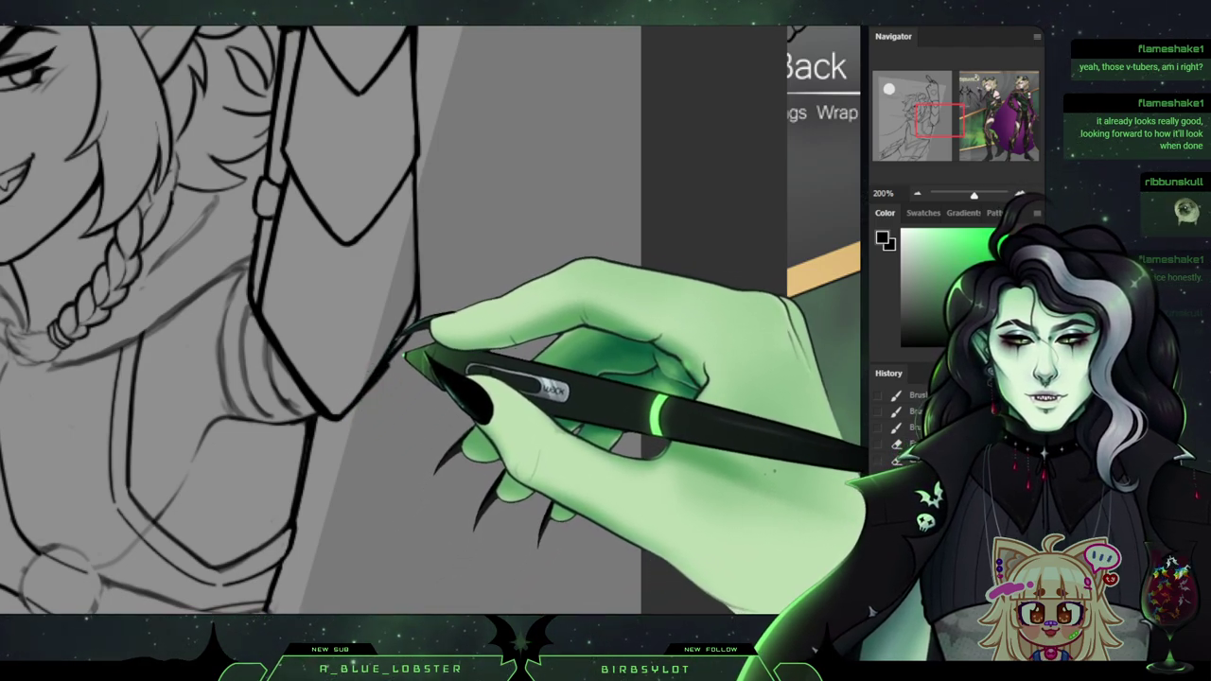
pyautogui.moveTo(424, 326)
pyautogui.mouseDown()
pyautogui.moveTo(422, 266)
pyautogui.moveTo(415, 281)
pyautogui.mouseUp()
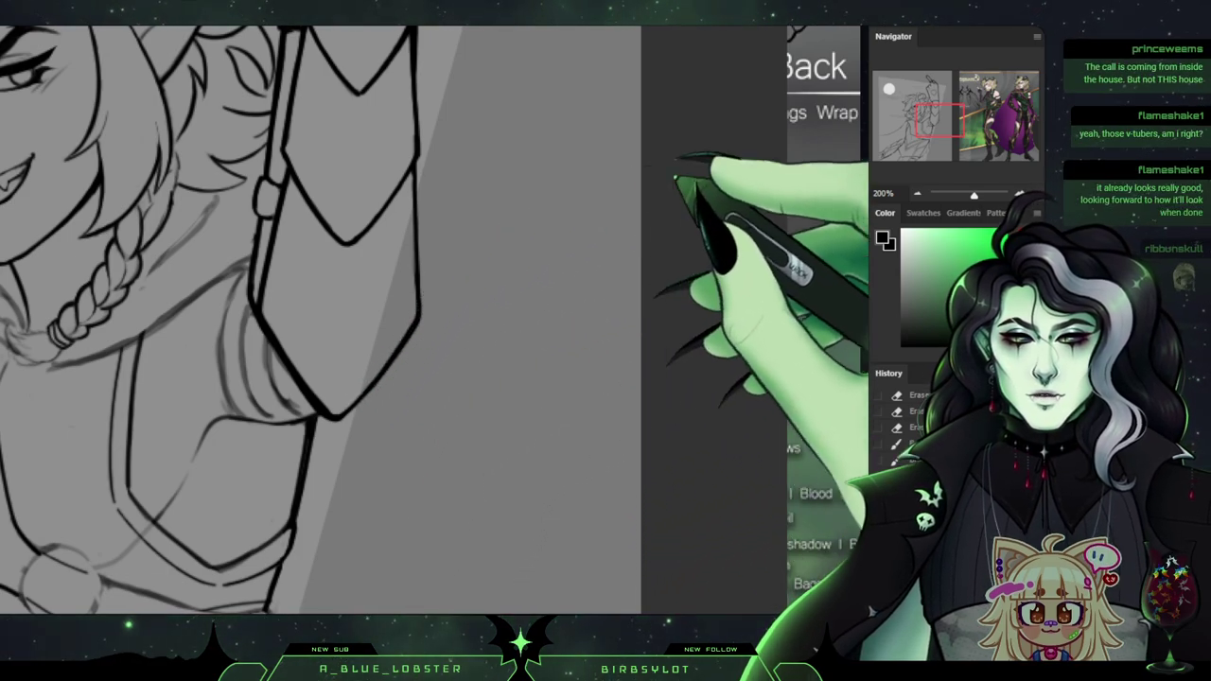
# Refine the guard's outer outline where the middle plate overlaps the elbow plate.
pyautogui.click(917, 193)
pyautogui.hotkey('ctrl', '-')
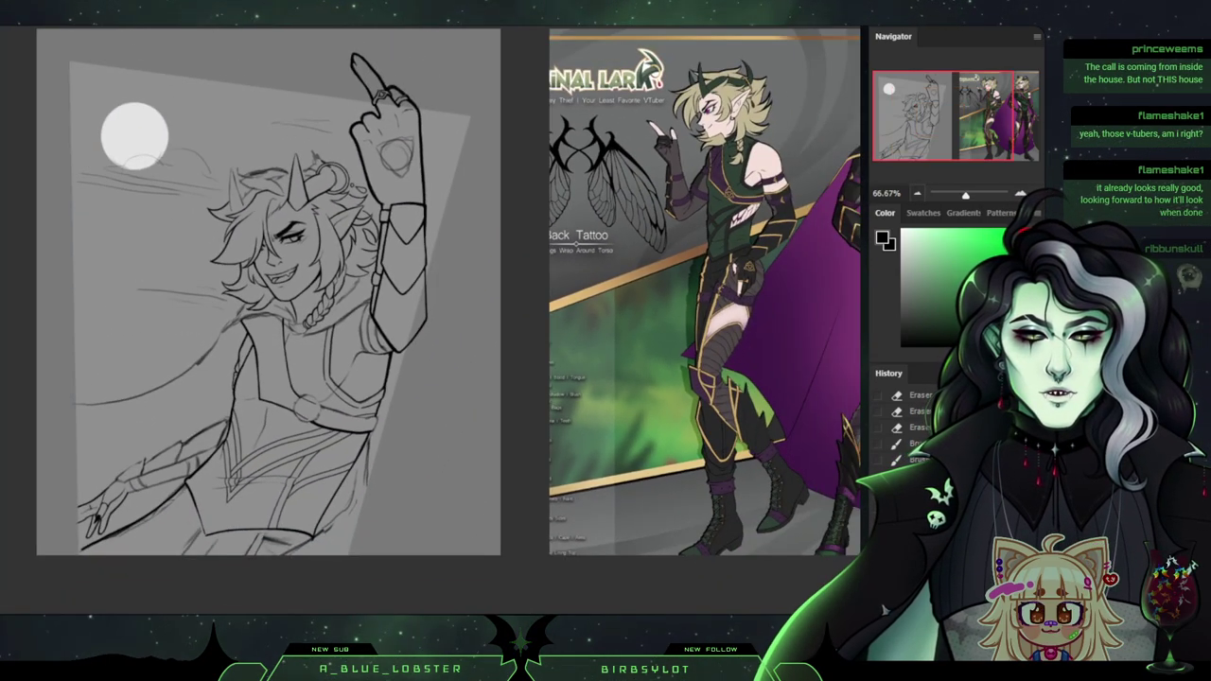
pyautogui.hotkey('ctrl', '+')
pyautogui.hotkey('ctrl', '+')
pyautogui.hotkey('ctrl', '+')
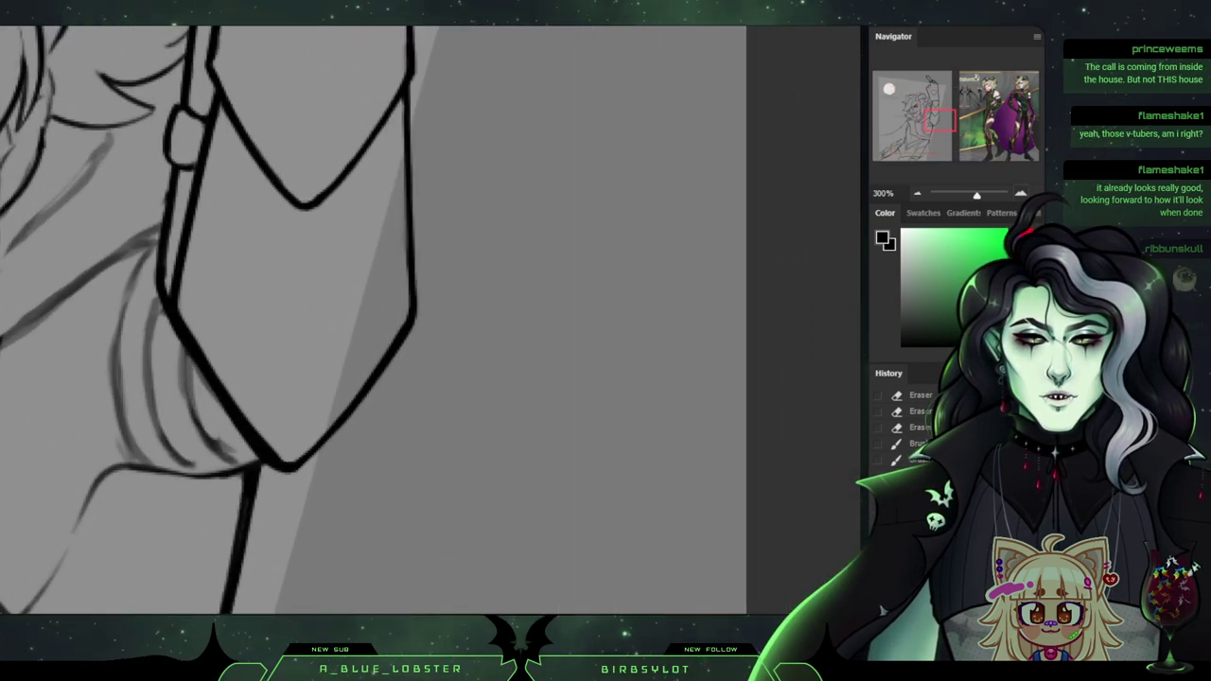
pyautogui.scroll(5, 373, 320)
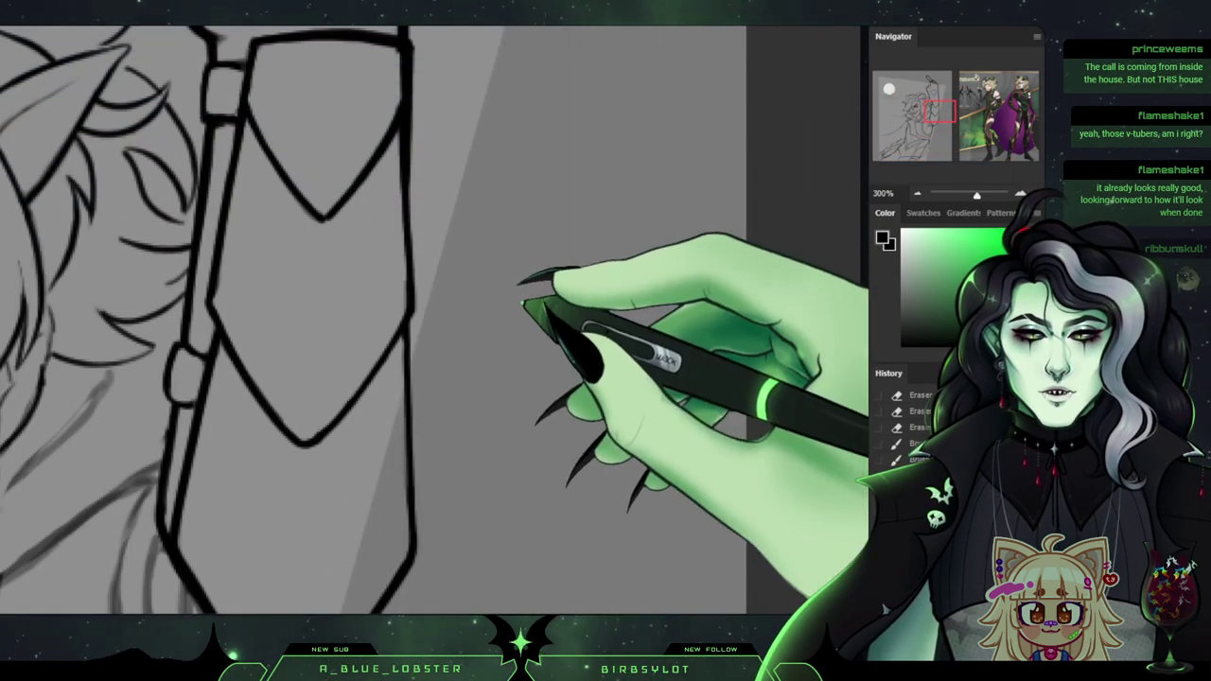
pyautogui.moveTo(407, 336); pyautogui.dragTo(412, 308)
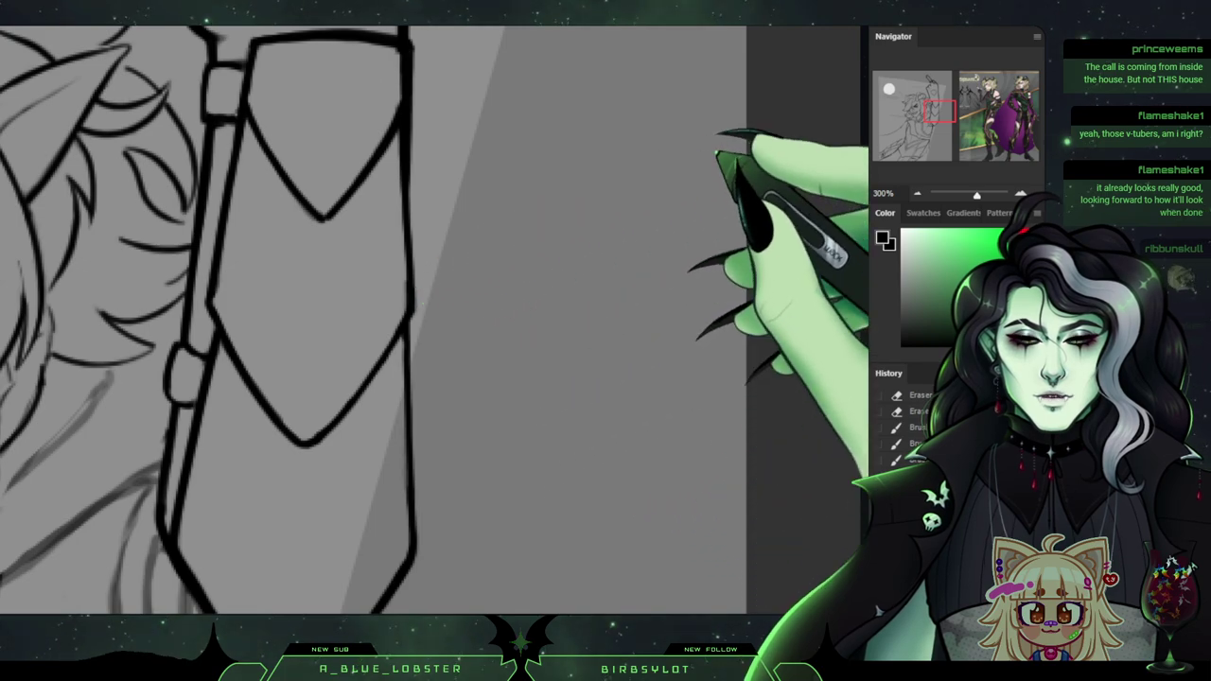
# Clean up the plate and strap lines of the raised arm's guard with small brush and eraser touch-ups.
pyautogui.scroll(3, 374, 320)
pyautogui.hscroll(-3, 374, 320)
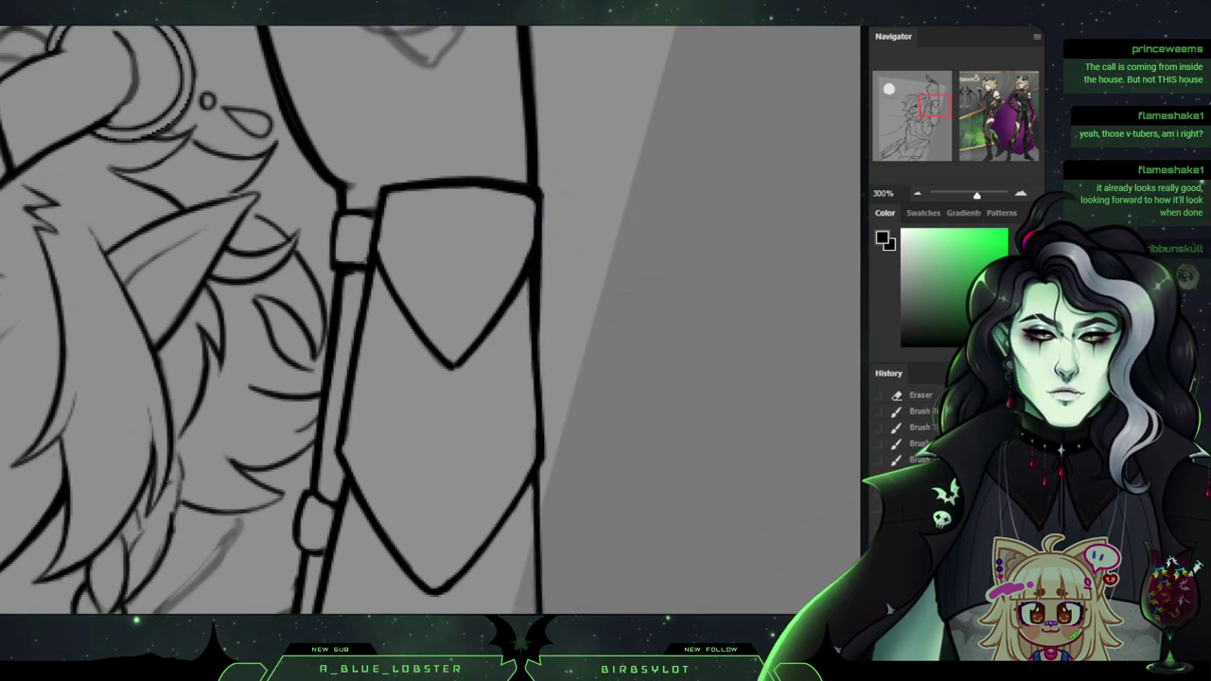
pyautogui.hotkey('ctrl', '-')
pyautogui.hotkey('ctrl', '-')
pyautogui.hotkey('ctrl', '-')
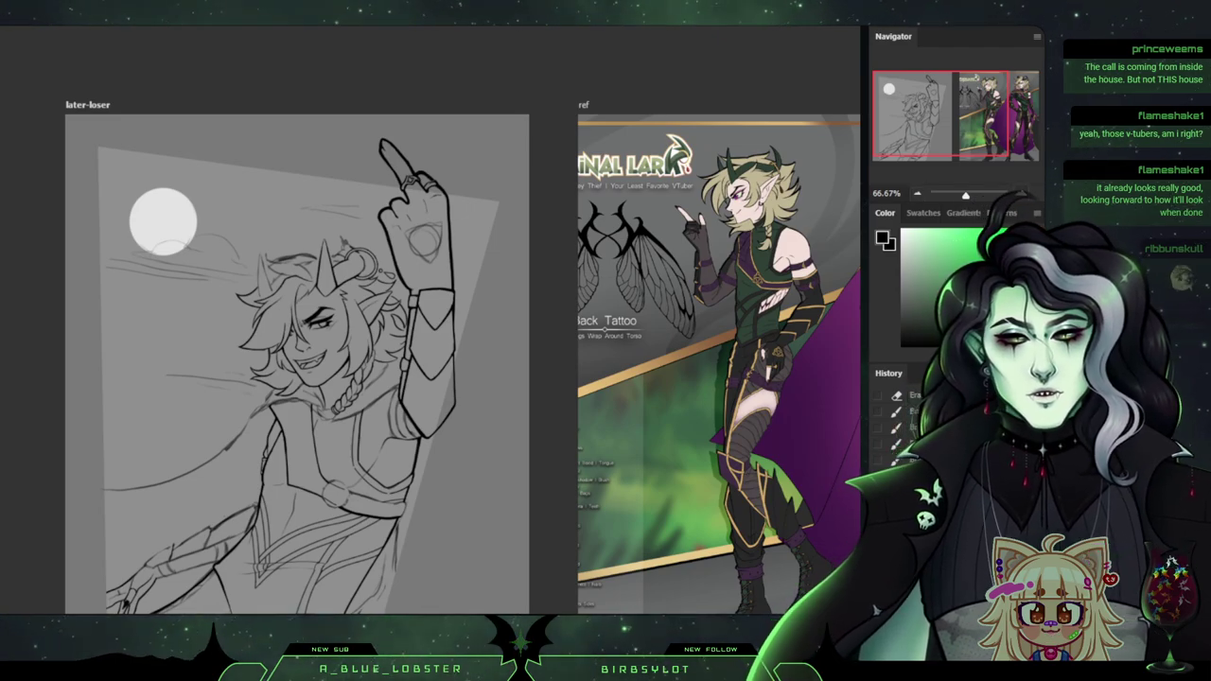
pyautogui.hotkey('ctrl', '+')
pyautogui.hotkey('ctrl', '+')
pyautogui.hotkey('ctrl', '+')
pyautogui.moveTo(426, 417); pyautogui.dragTo(481, 213)
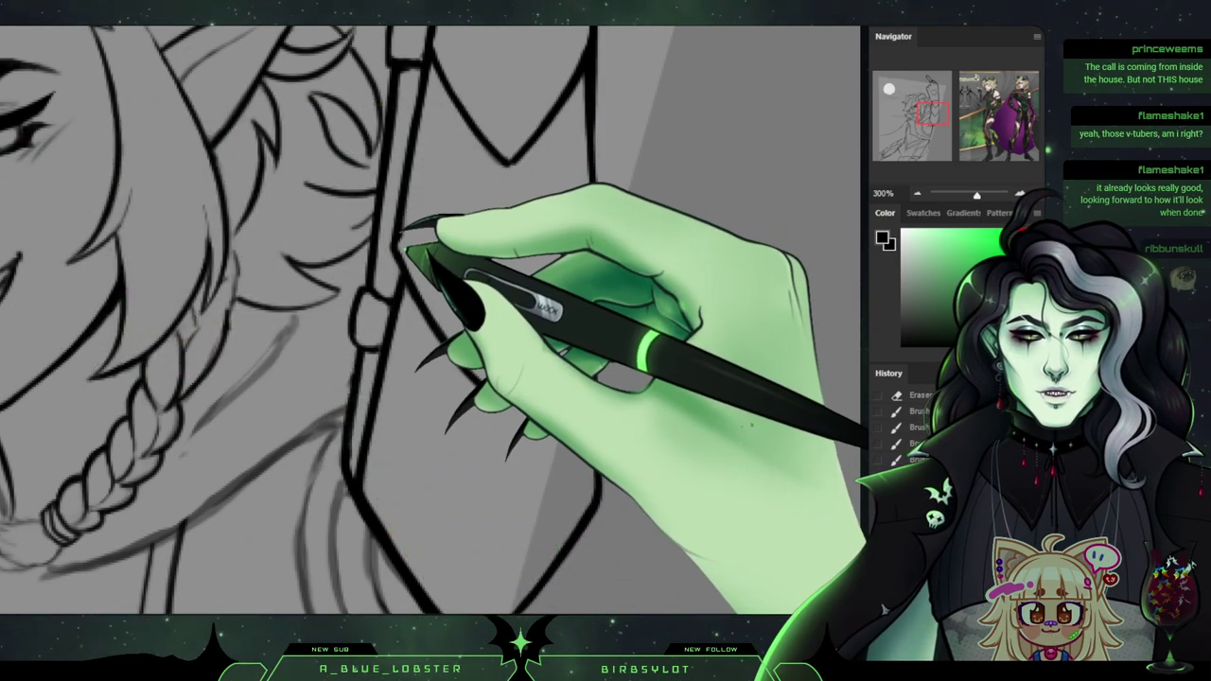
pyautogui.moveTo(426, 321); pyautogui.dragTo(482, 378)
pyautogui.moveTo(426, 321); pyautogui.dragTo(481, 395)
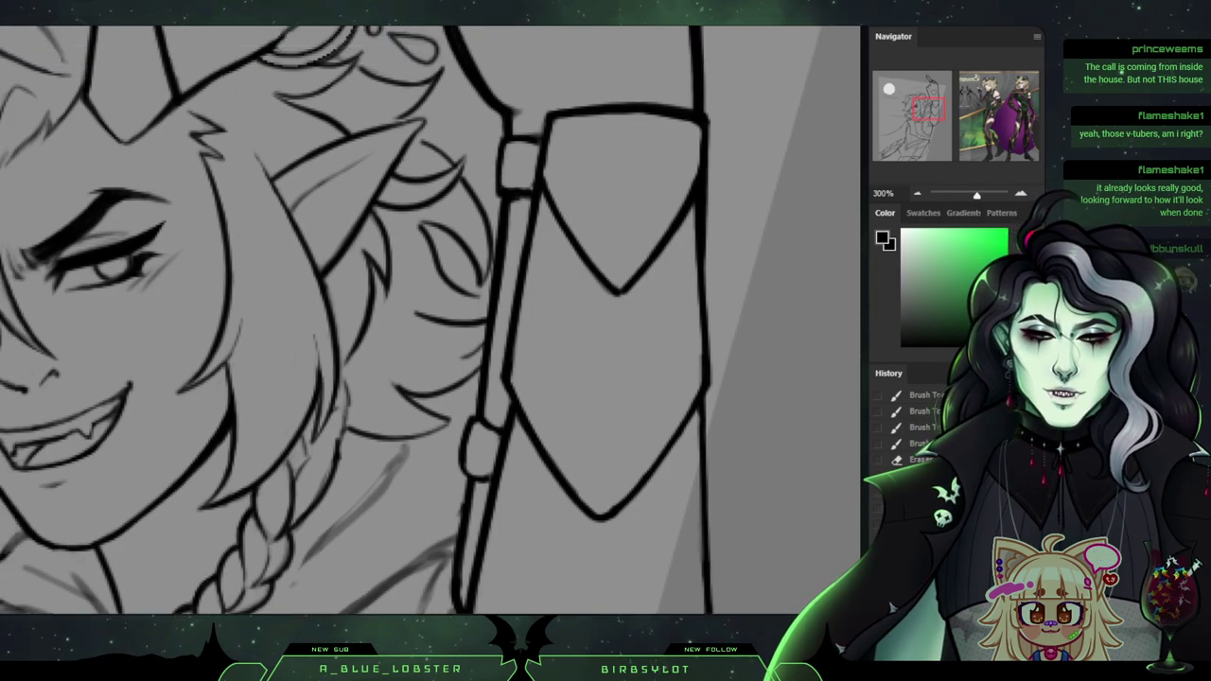
pyautogui.moveTo(929, 109); pyautogui.dragTo(930, 112)
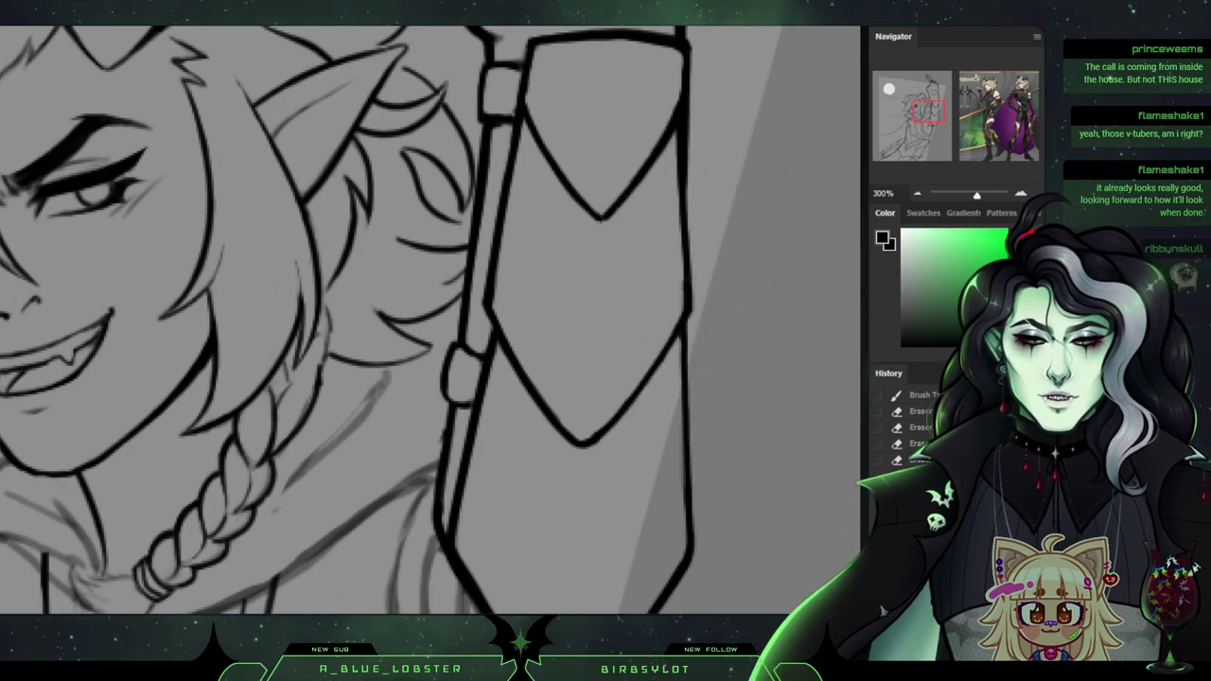
# Examine the inked lines of the guard, face, chest and waist for areas that still need lining.
pyautogui.moveTo(431, 320); pyautogui.dragTo(469, 356)
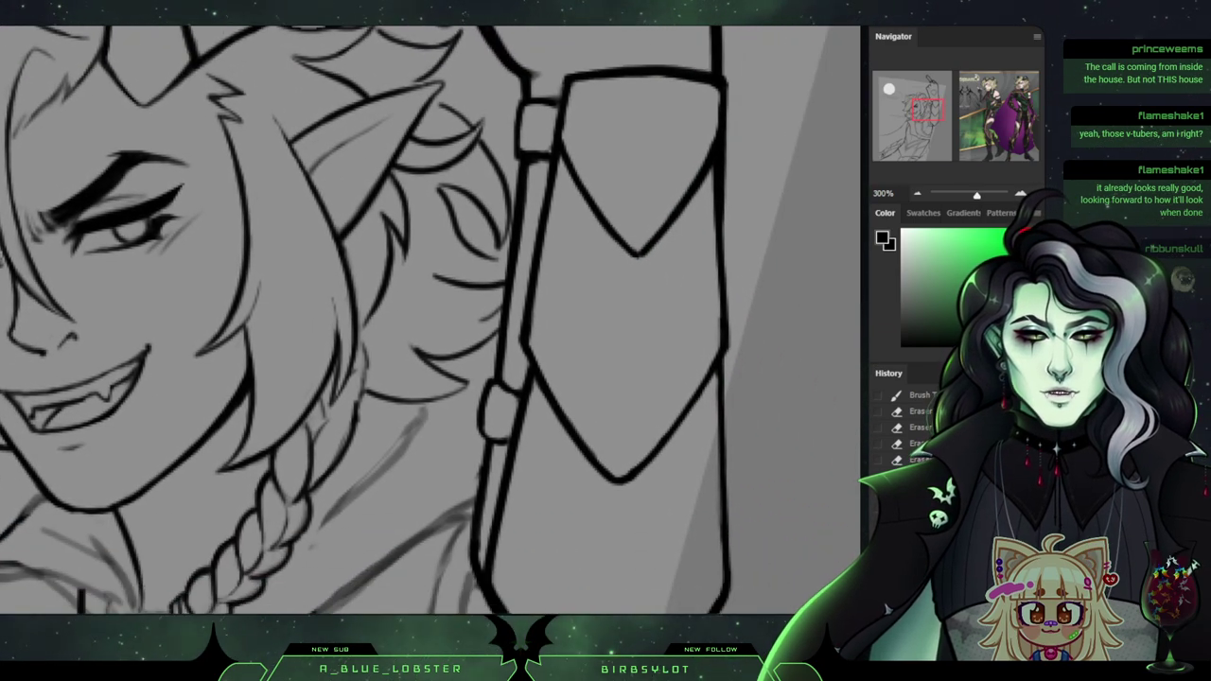
pyautogui.moveTo(976, 195)
pyautogui.mouseDown()
pyautogui.moveTo(962, 195)
pyautogui.moveTo(973, 195)
pyautogui.mouseUp()
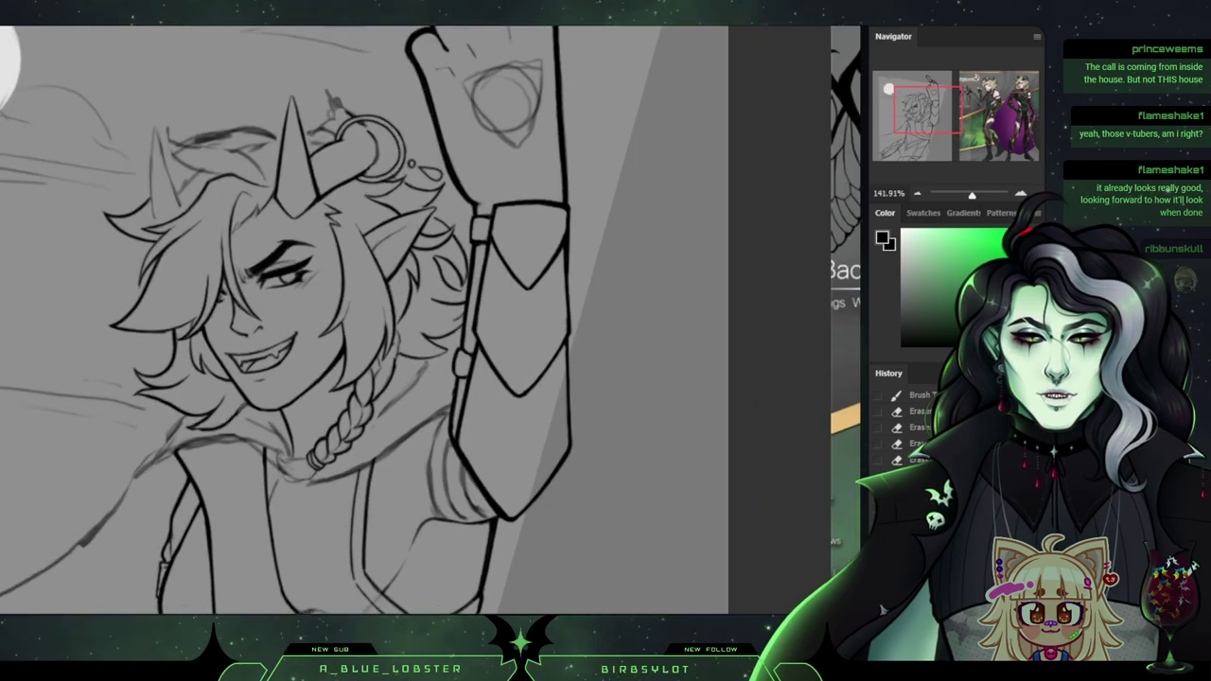
pyautogui.scroll(2, 433, 343)
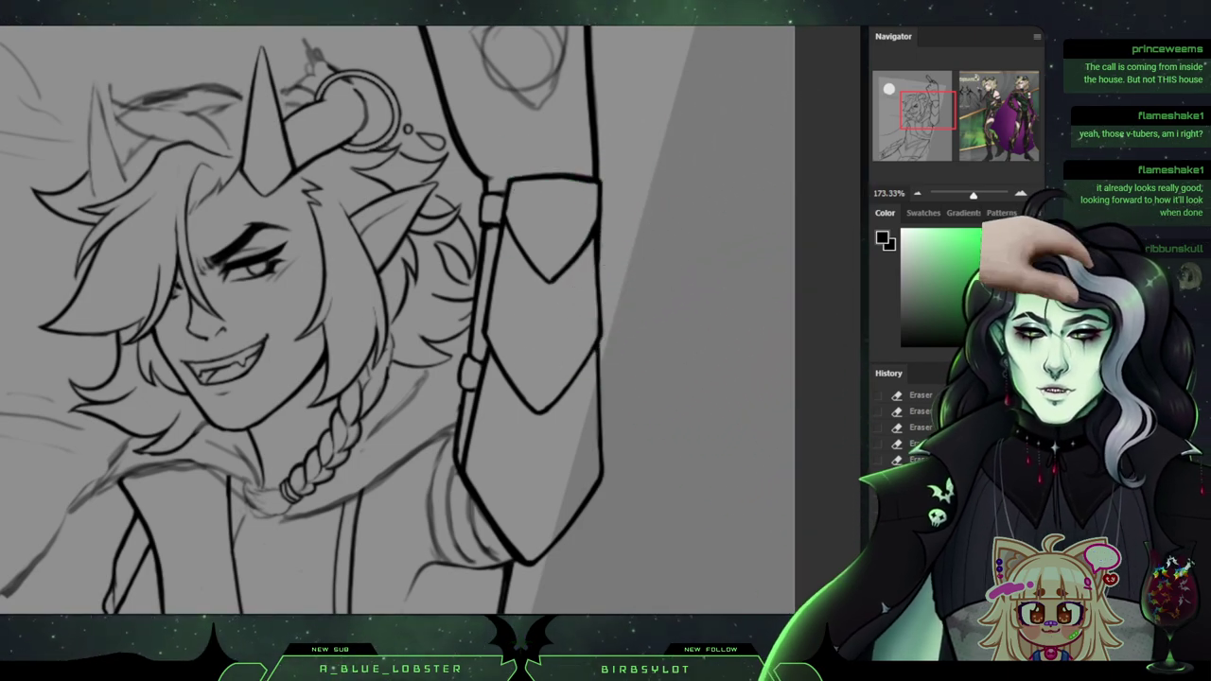
pyautogui.moveTo(426, 327); pyautogui.dragTo(543, 306)
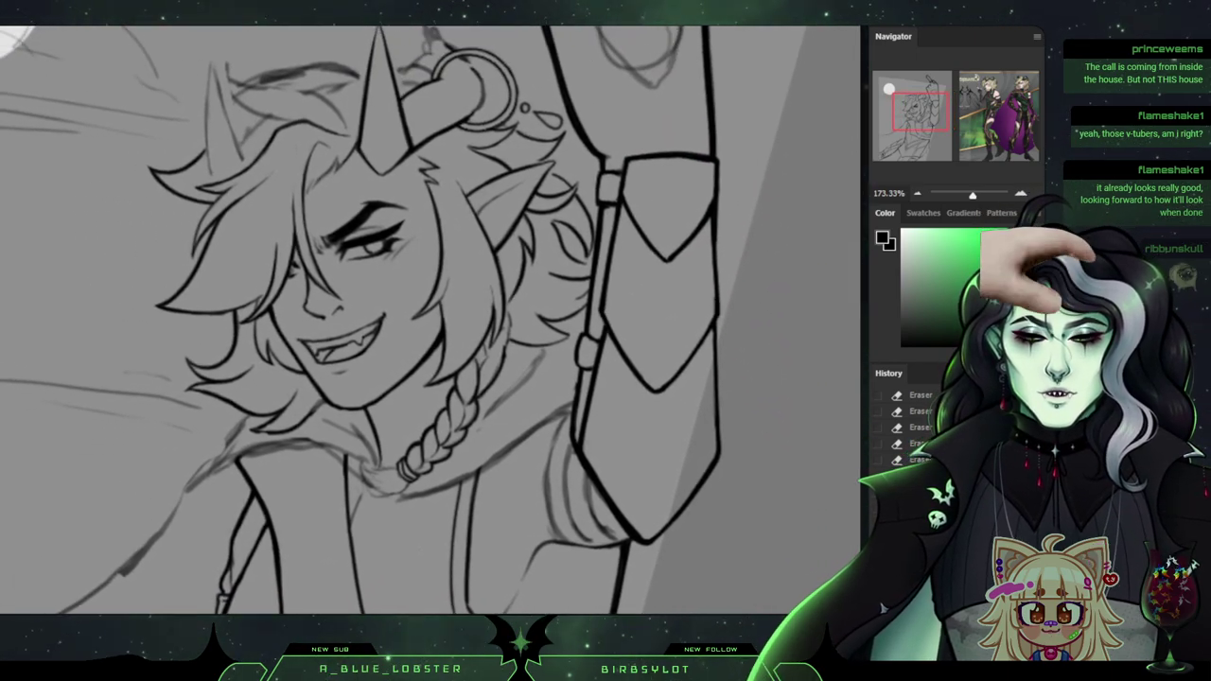
pyautogui.moveTo(425, 326)
pyautogui.mouseDown()
pyautogui.moveTo(426, 315)
pyautogui.moveTo(437, 337)
pyautogui.mouseUp()
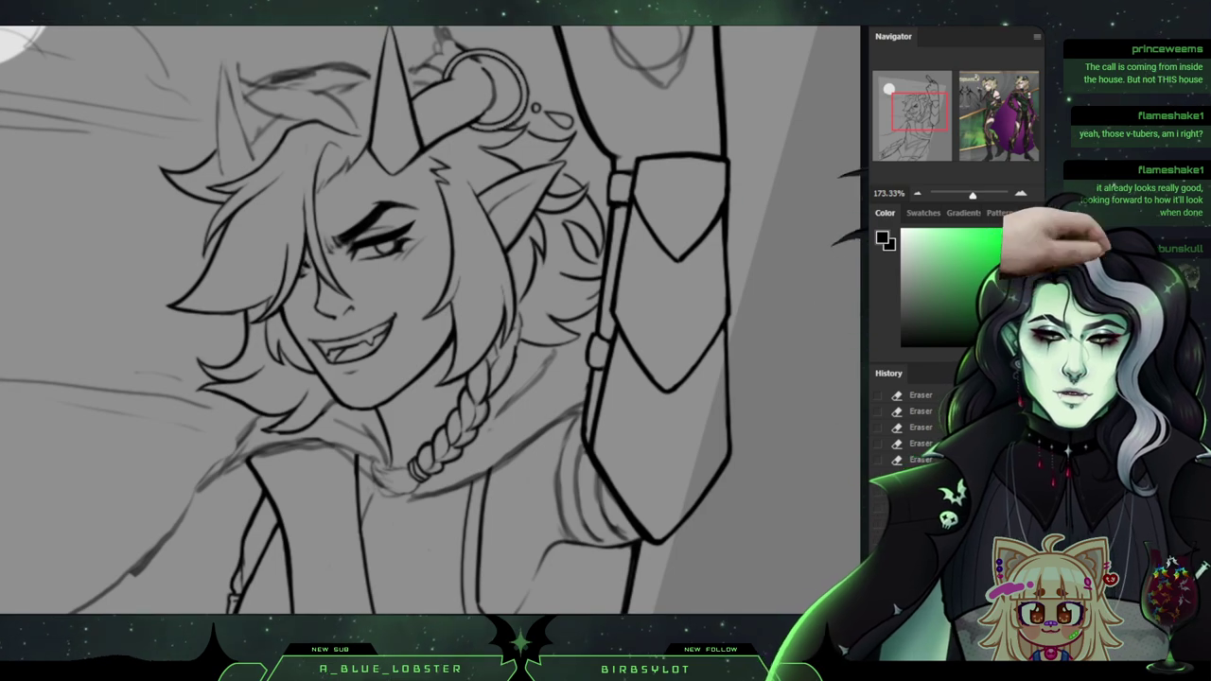
pyautogui.moveTo(426, 327); pyautogui.dragTo(468, 411)
pyautogui.moveTo(430, 502); pyautogui.dragTo(442, 160)
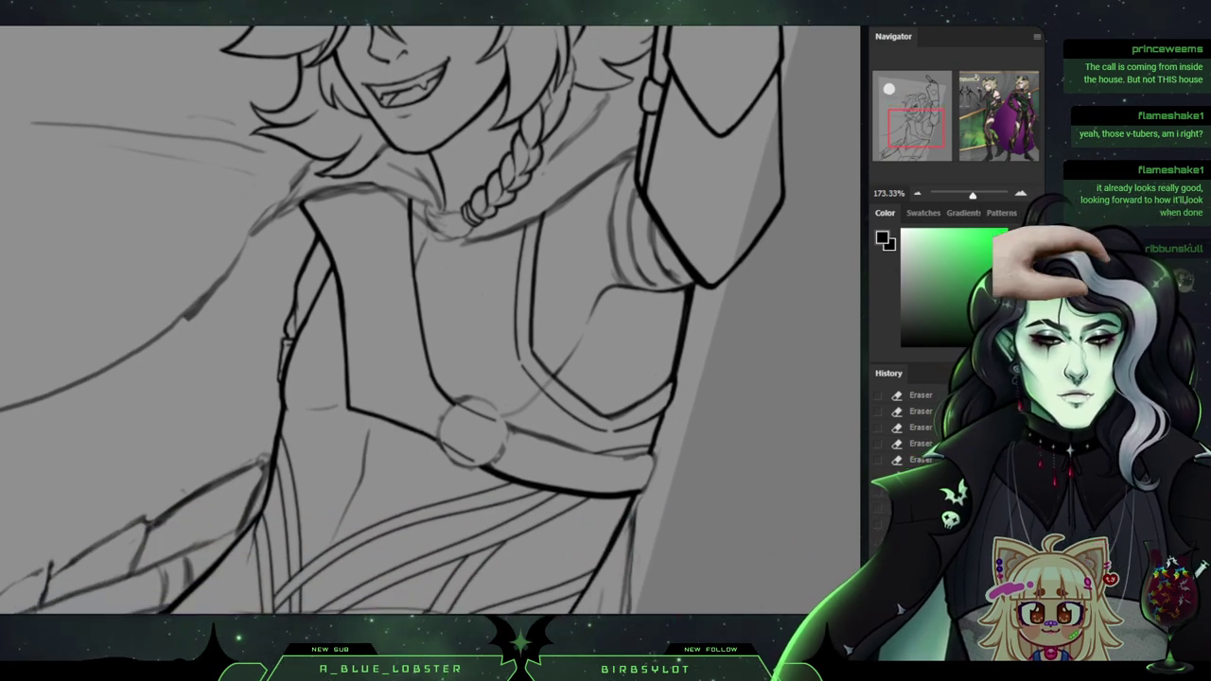
pyautogui.moveTo(407, 417)
pyautogui.mouseDown()
pyautogui.moveTo(450, 417)
pyautogui.moveTo(534, 238)
pyautogui.moveTo(577, 220)
pyautogui.moveTo(425, 218)
pyautogui.mouseUp()
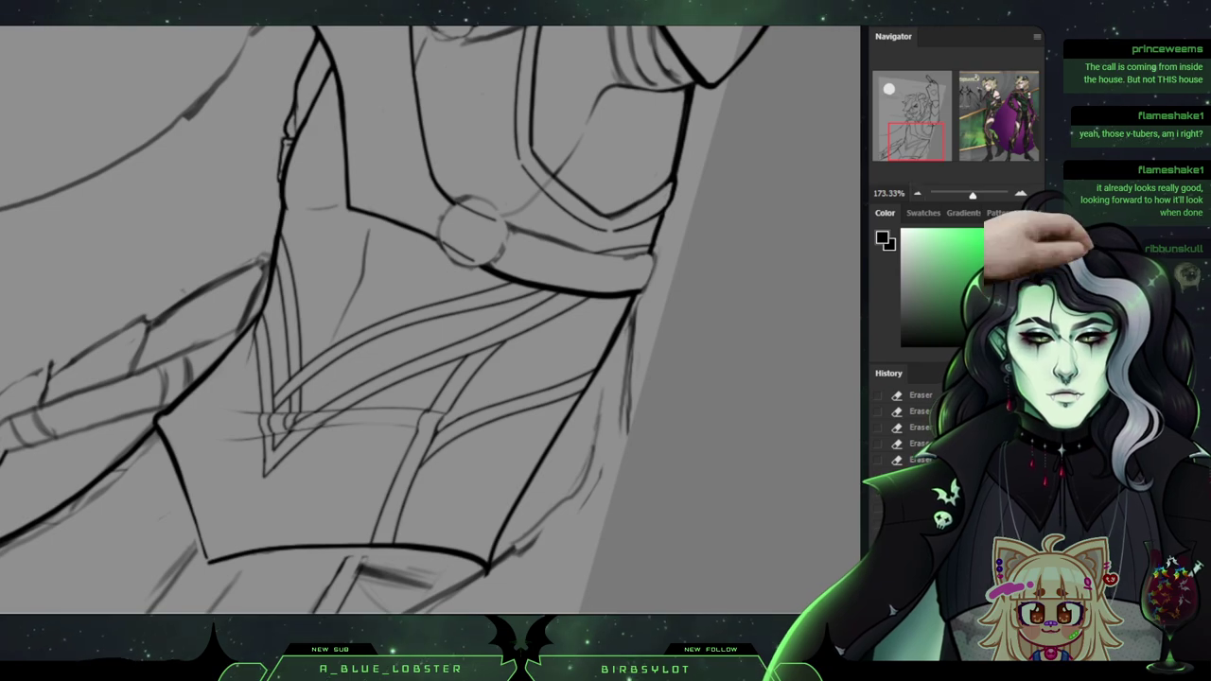
# Check the whole composition beside the reference sheet with the canvas flipped horizontally, and restore its orientation.
pyautogui.hotkey('ctrl', '-')
pyautogui.hotkey('ctrl', '-')
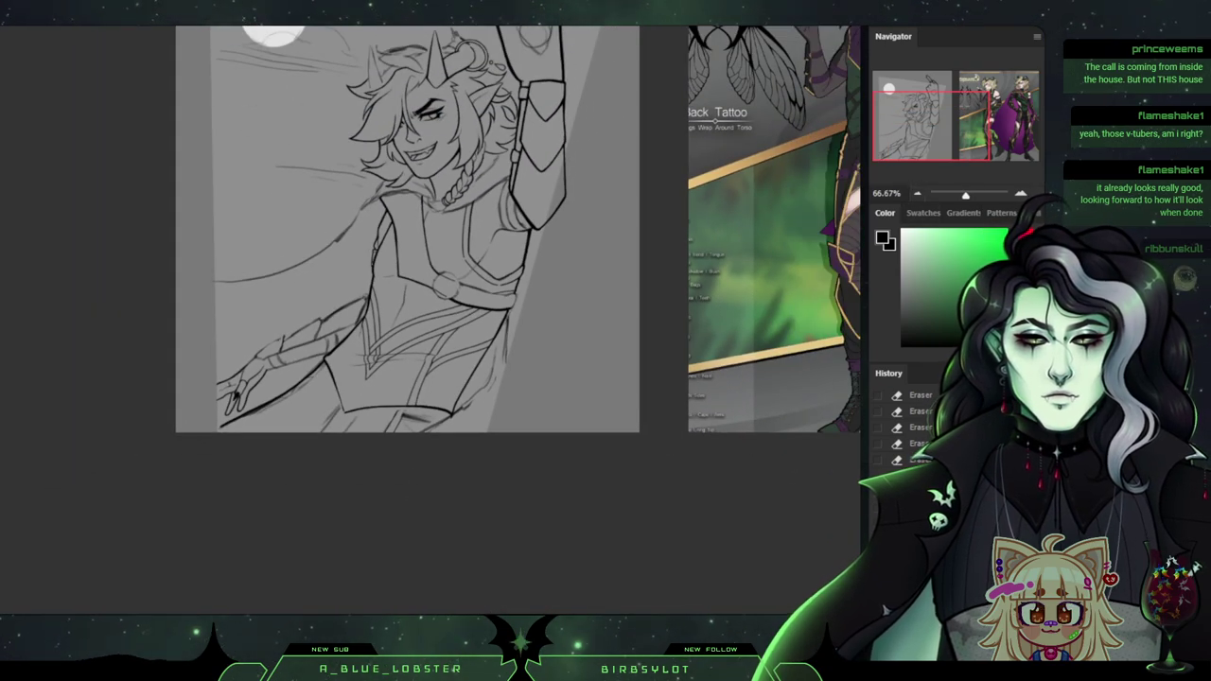
pyautogui.scroll(3, 406, 321)
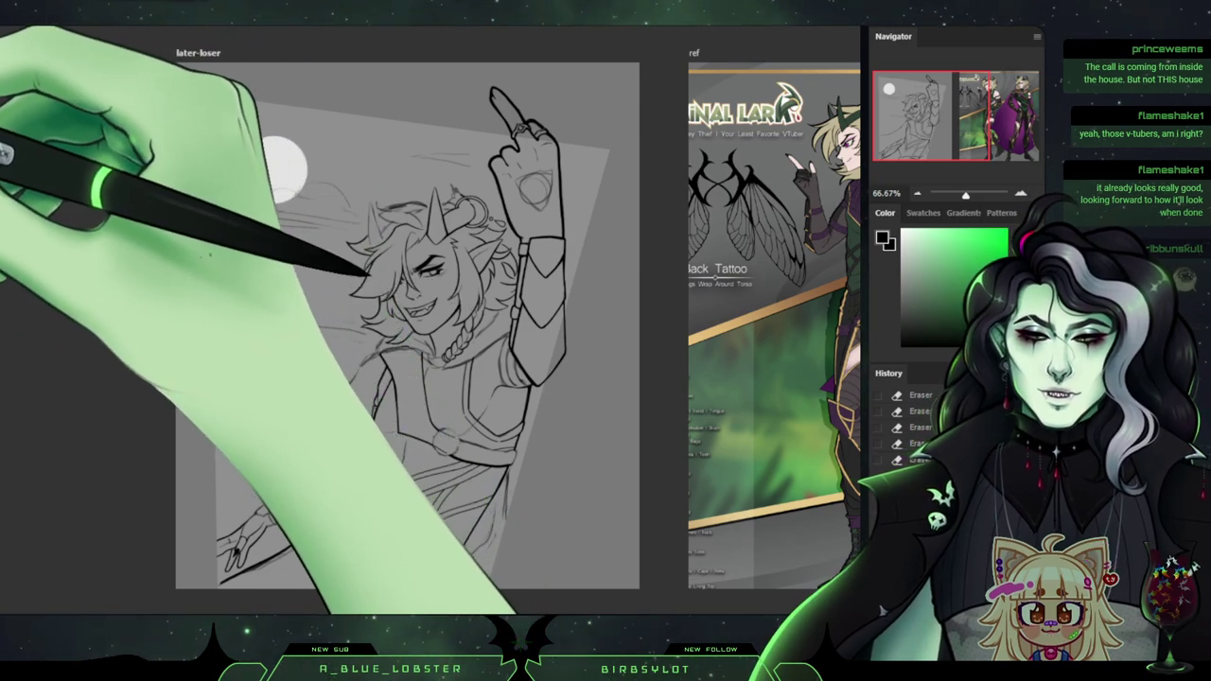
pyautogui.press('h')
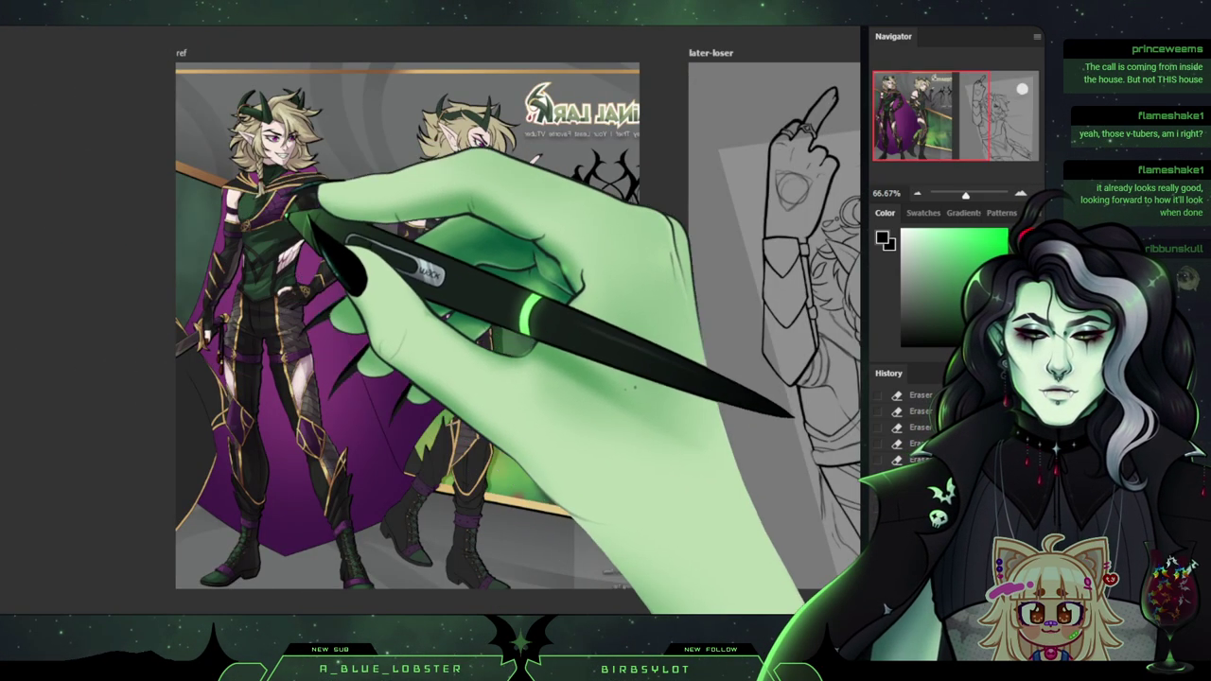
pyautogui.moveTo(932, 114); pyautogui.dragTo(983, 118)
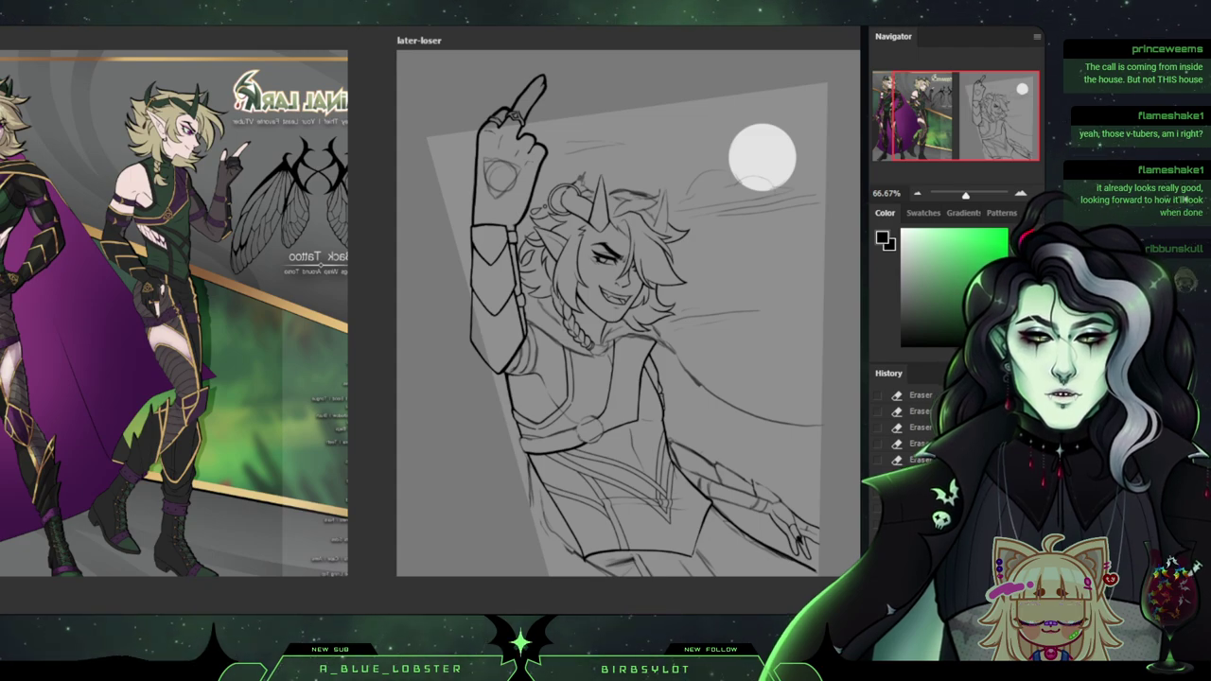
pyautogui.hotkey('ctrl', 'shift', 'h')
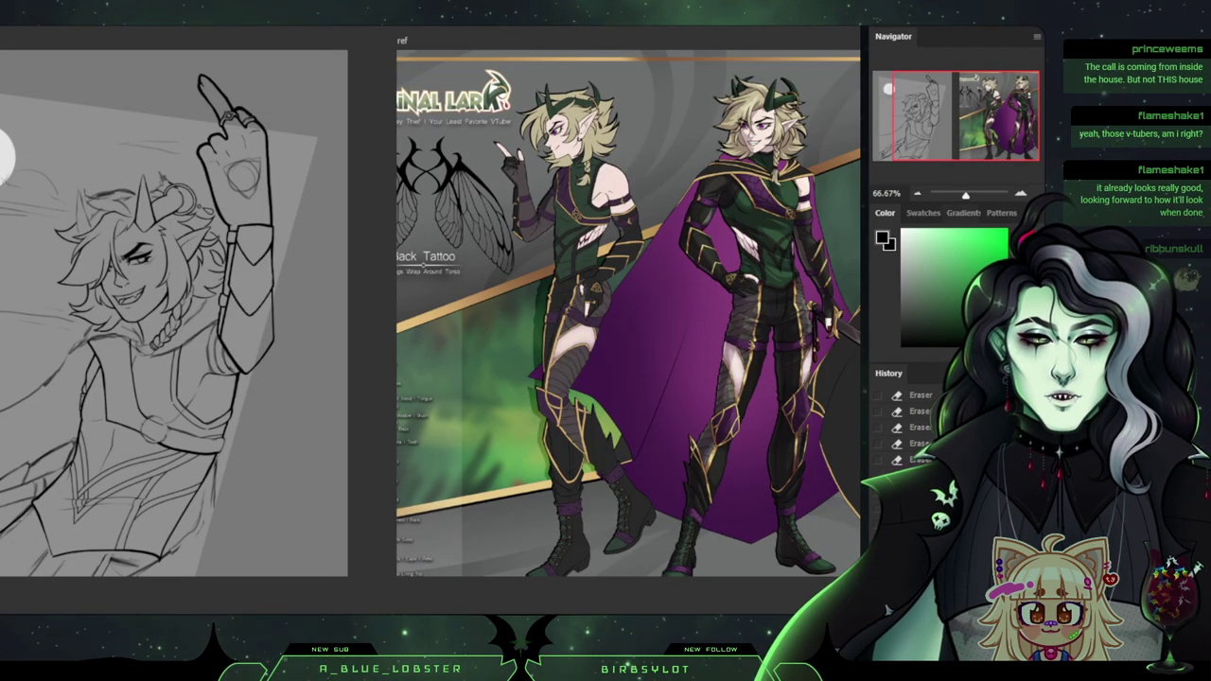
# Ink the straight cape edge hanging down from the outer end of the belt, redoing the stroke until it is clean.
pyautogui.hotkey('ctrl', '+')
pyautogui.moveTo(236, 369); pyautogui.dragTo(627, 269)
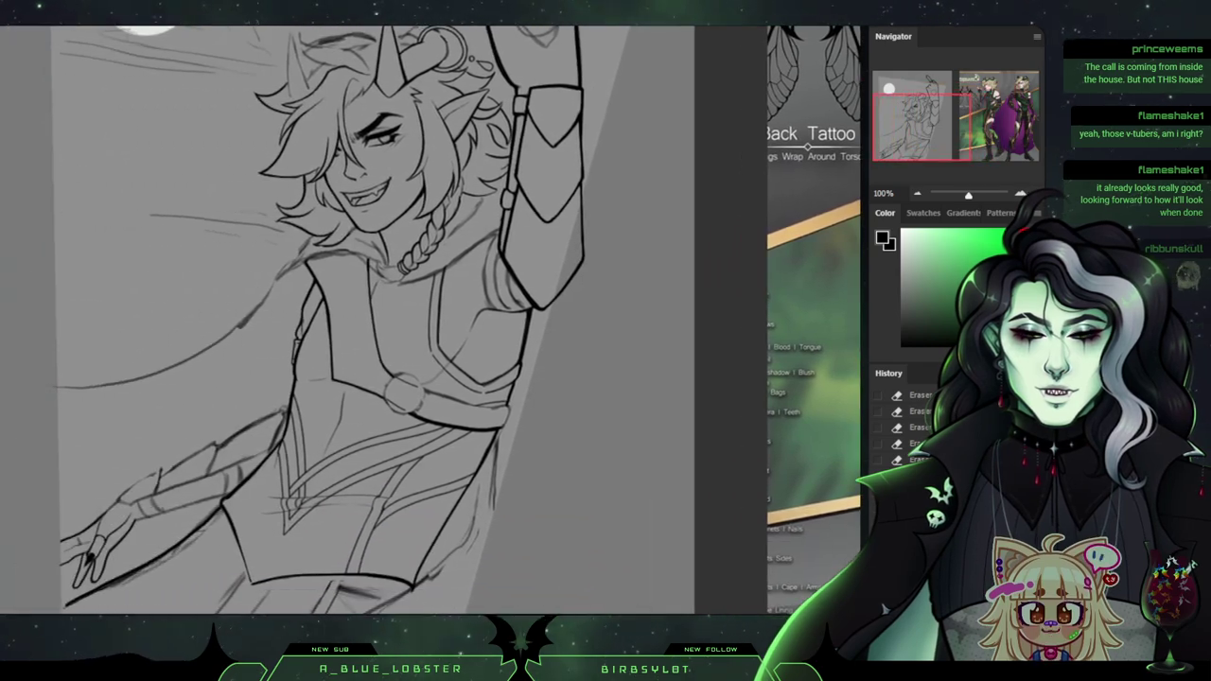
pyautogui.scroll(-2, 431, 322)
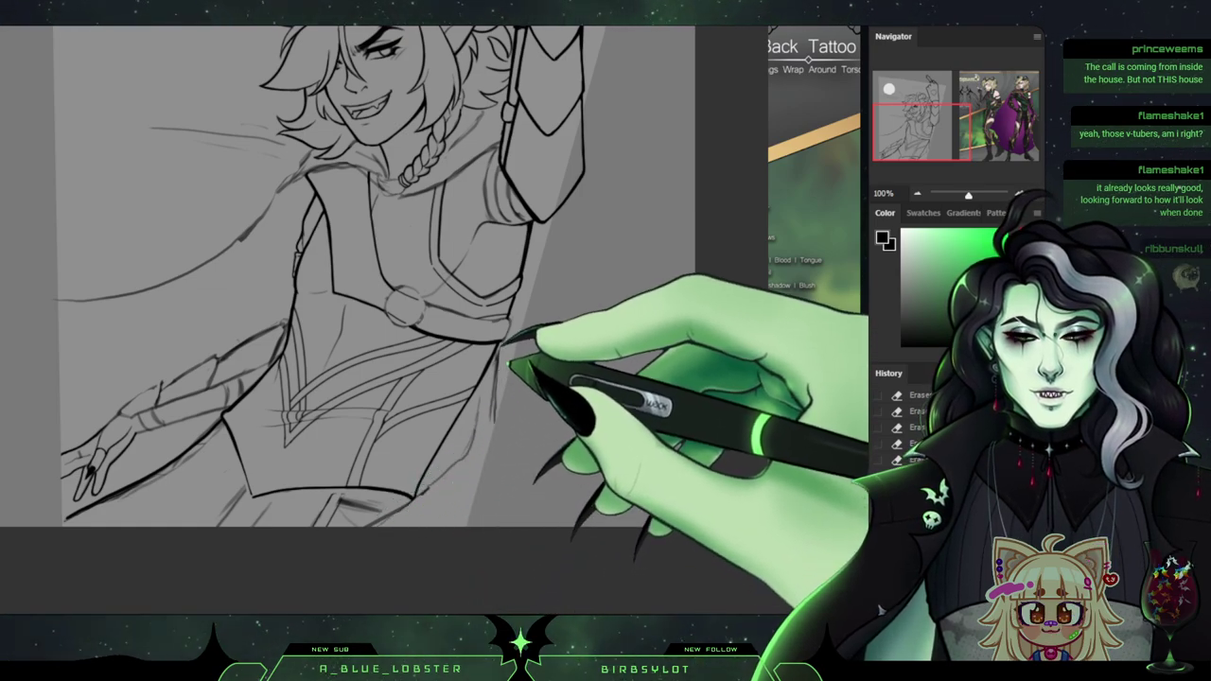
pyautogui.moveTo(502, 343)
pyautogui.mouseDown()
pyautogui.moveTo(502, 432)
pyautogui.moveTo(512, 349)
pyautogui.moveTo(513, 386)
pyautogui.moveTo(510, 348)
pyautogui.moveTo(512, 379)
pyautogui.moveTo(482, 386)
pyautogui.mouseUp()
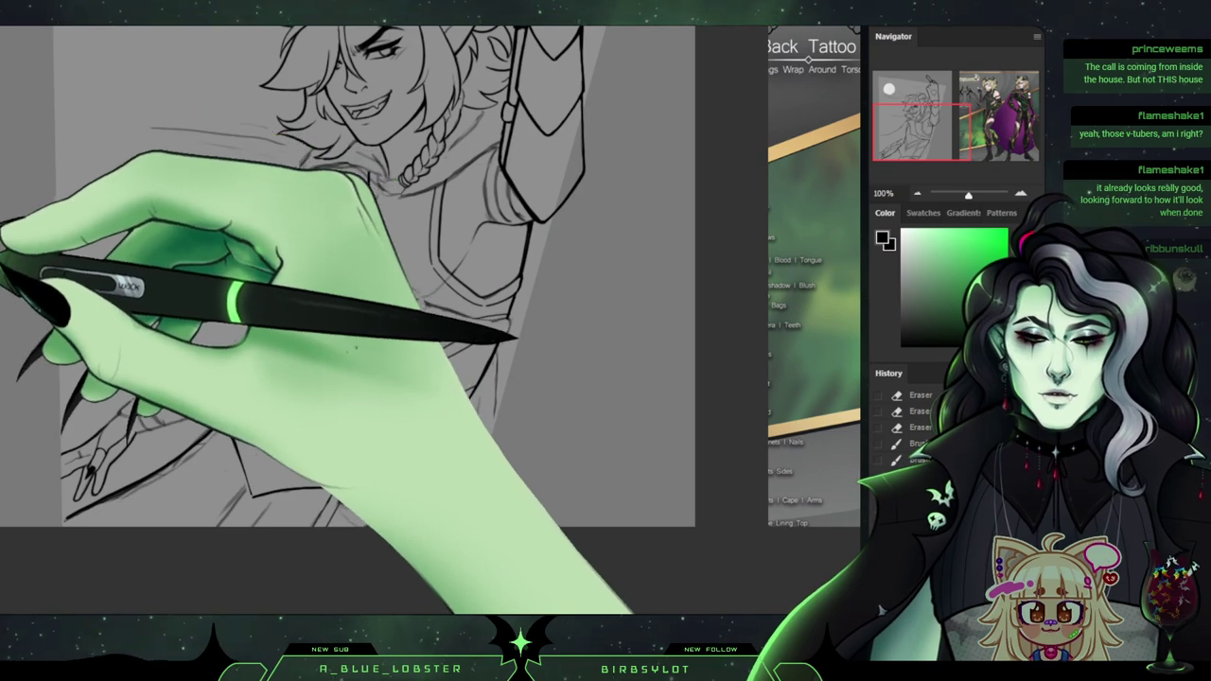
pyautogui.hotkey('ctrl', '+')
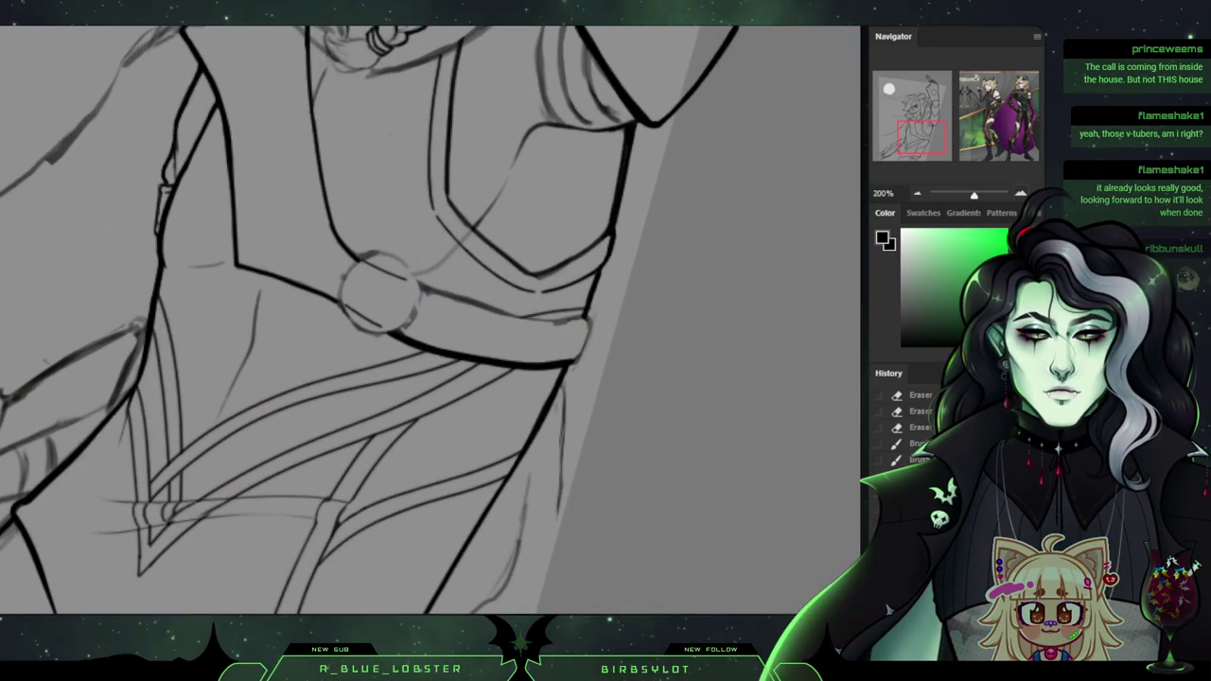
pyautogui.scroll(-5, 431, 320)
pyautogui.hscroll(-2, 431, 320)
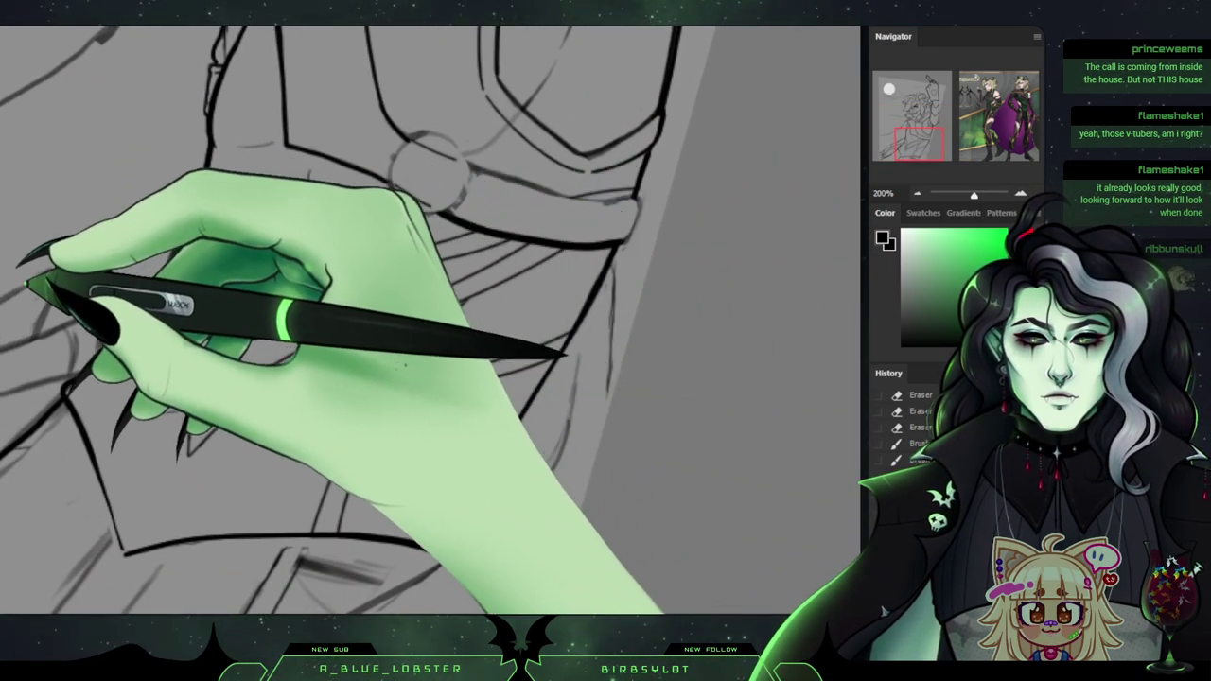
pyautogui.moveTo(615, 249)
pyautogui.mouseDown()
pyautogui.moveTo(617, 282)
pyautogui.moveTo(607, 300)
pyautogui.moveTo(613, 247)
pyautogui.mouseUp()
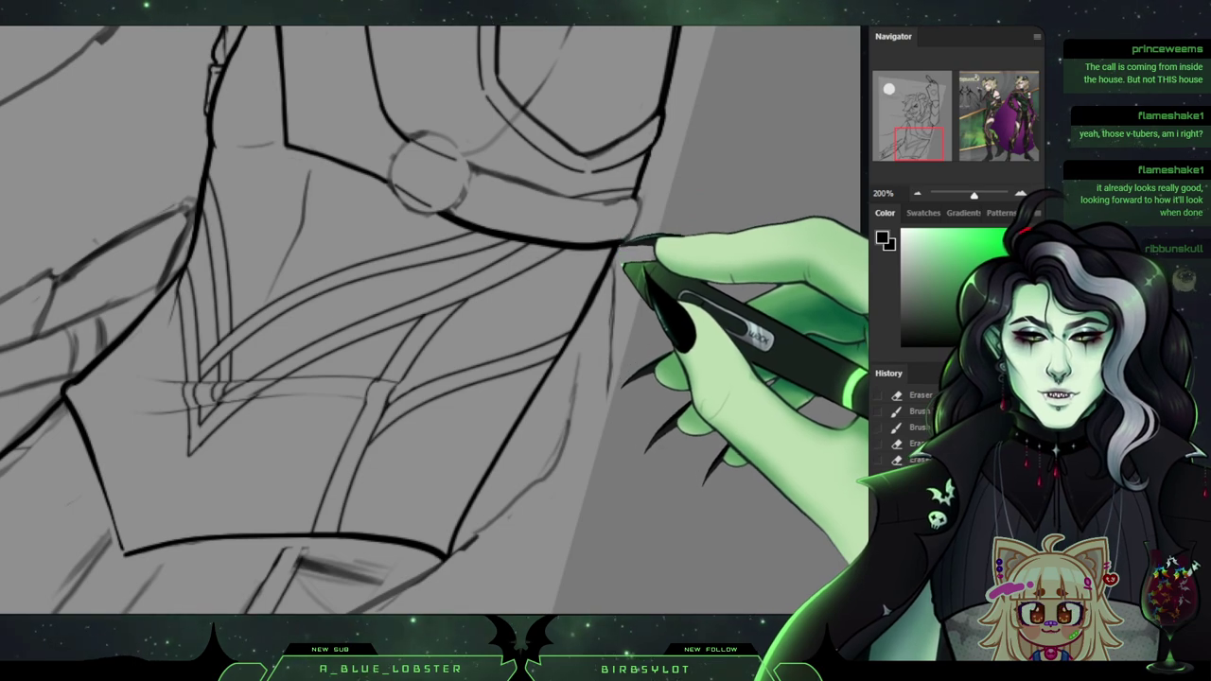
pyautogui.moveTo(626, 304); pyautogui.dragTo(615, 411)
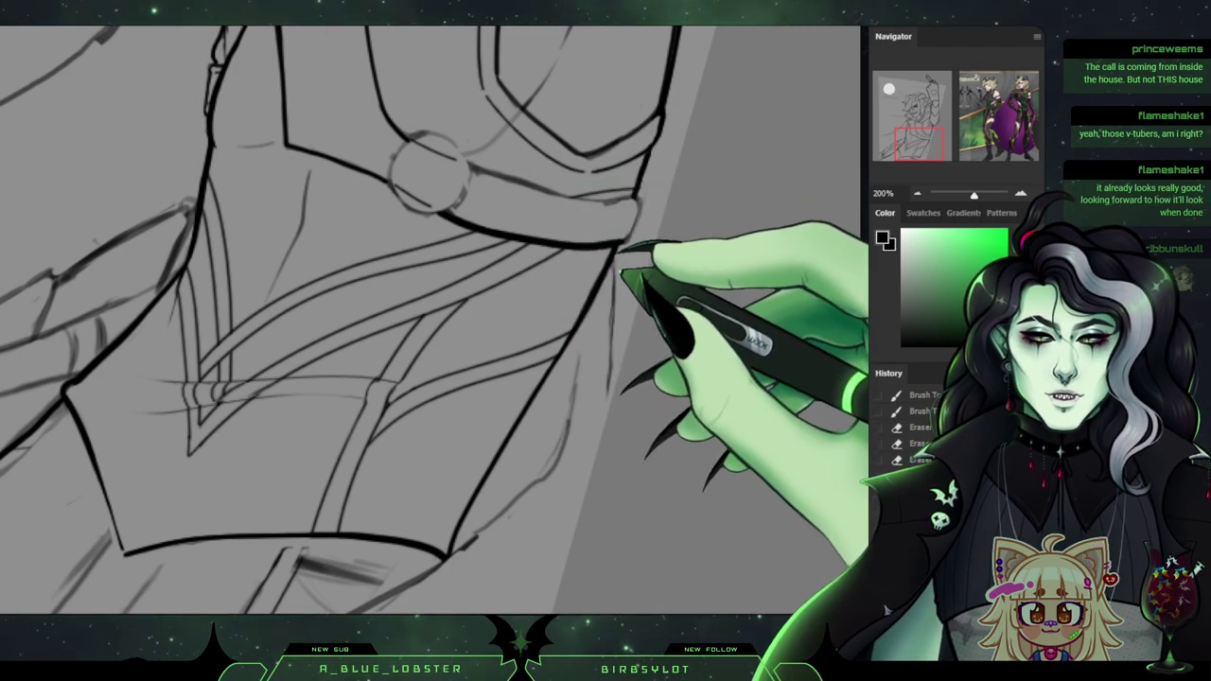
pyautogui.moveTo(613, 262); pyautogui.dragTo(616, 402)
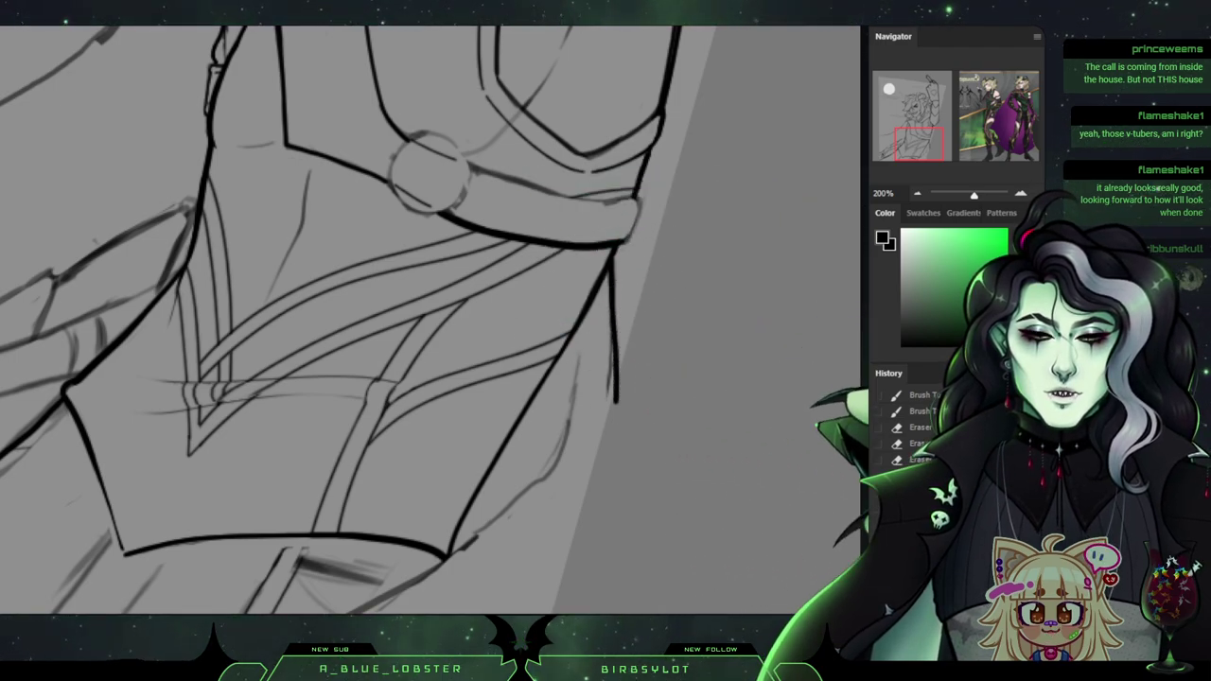
pyautogui.hotkey('ctrl', 'z')
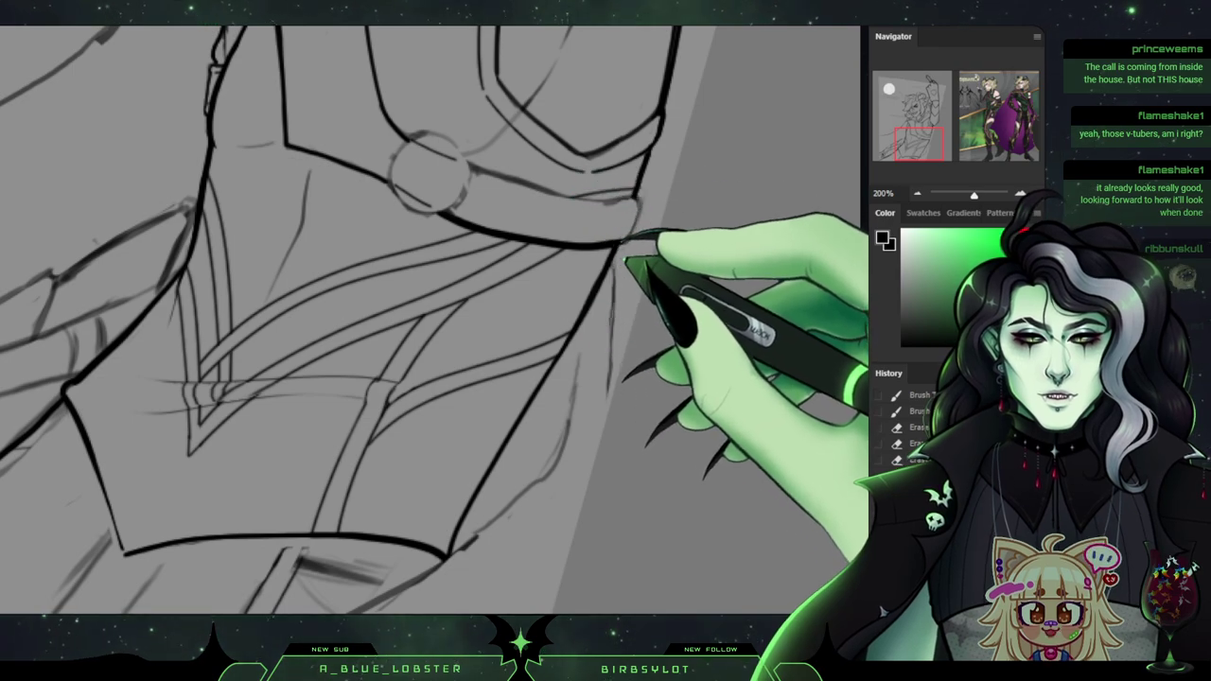
pyautogui.moveTo(614, 258); pyautogui.dragTo(608, 450)
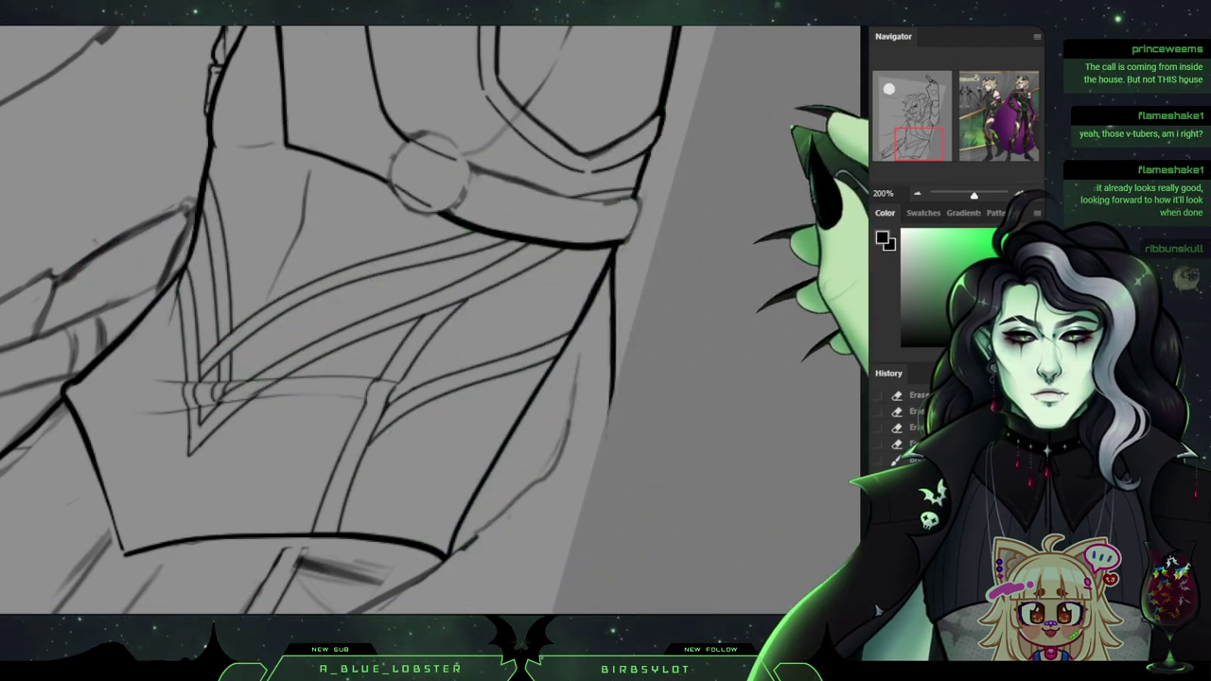
# Taper the end of the hanging line below the belt and ink the curved contour beside the torso's lower corner down to the canvas edge.
pyautogui.scroll(-3, 431, 312)
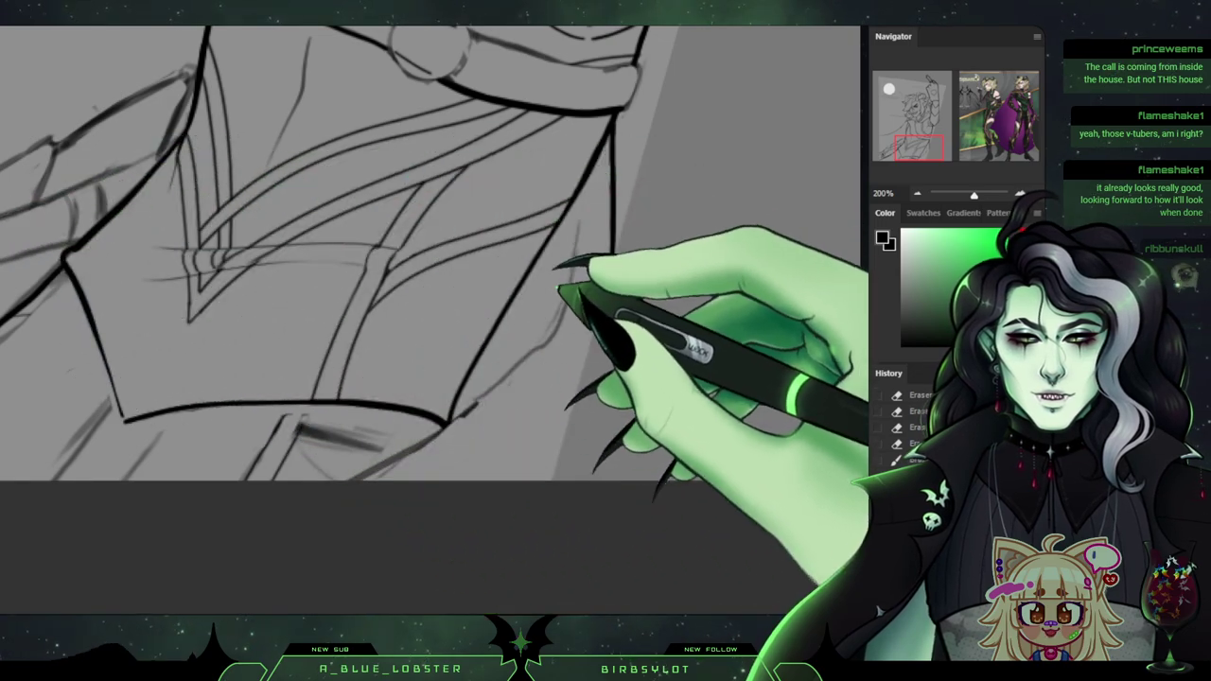
pyautogui.moveTo(614, 227); pyautogui.dragTo(608, 284)
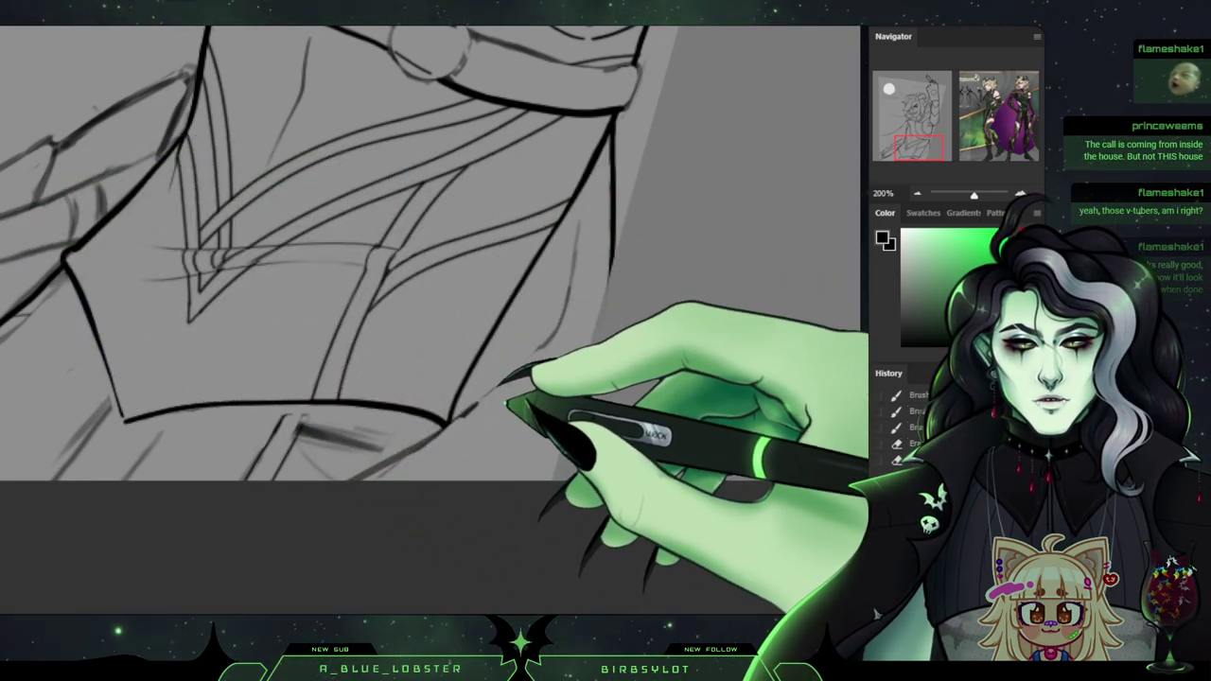
pyautogui.moveTo(482, 417)
pyautogui.mouseDown()
pyautogui.moveTo(357, 493)
pyautogui.moveTo(397, 477)
pyautogui.moveTo(335, 477)
pyautogui.moveTo(416, 430)
pyautogui.moveTo(497, 422)
pyautogui.moveTo(354, 476)
pyautogui.mouseUp()
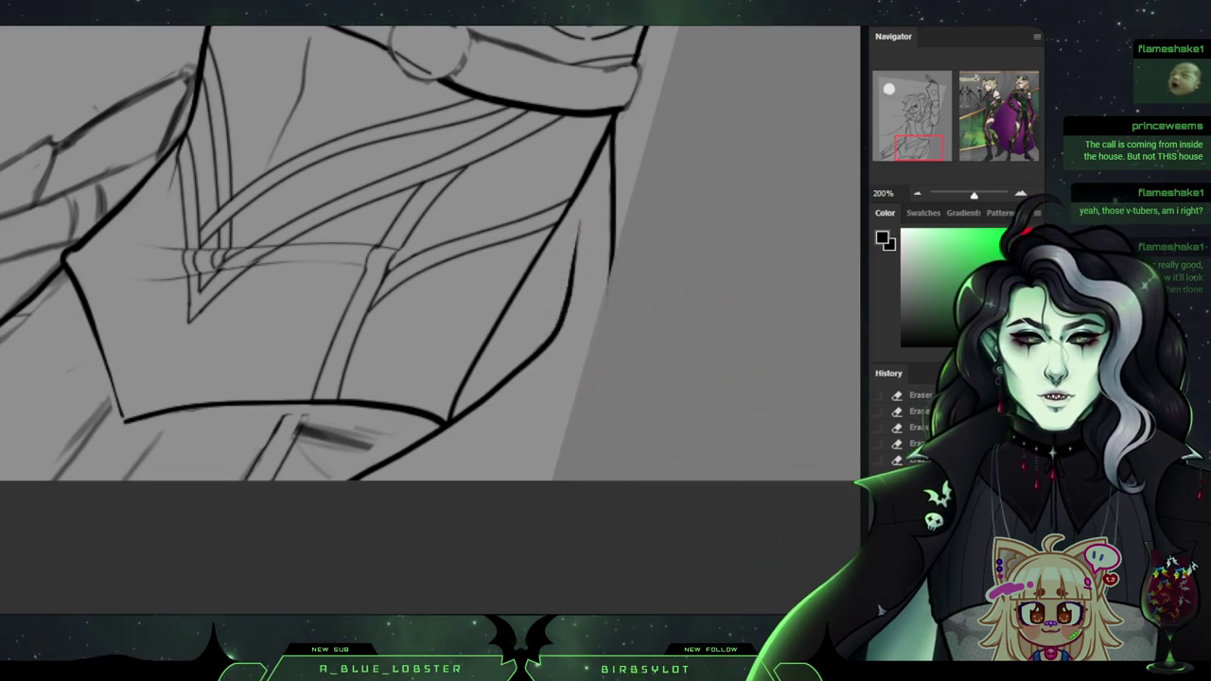
pyautogui.hotkey('ctrl', '-')
pyautogui.hotkey('ctrl', '-')
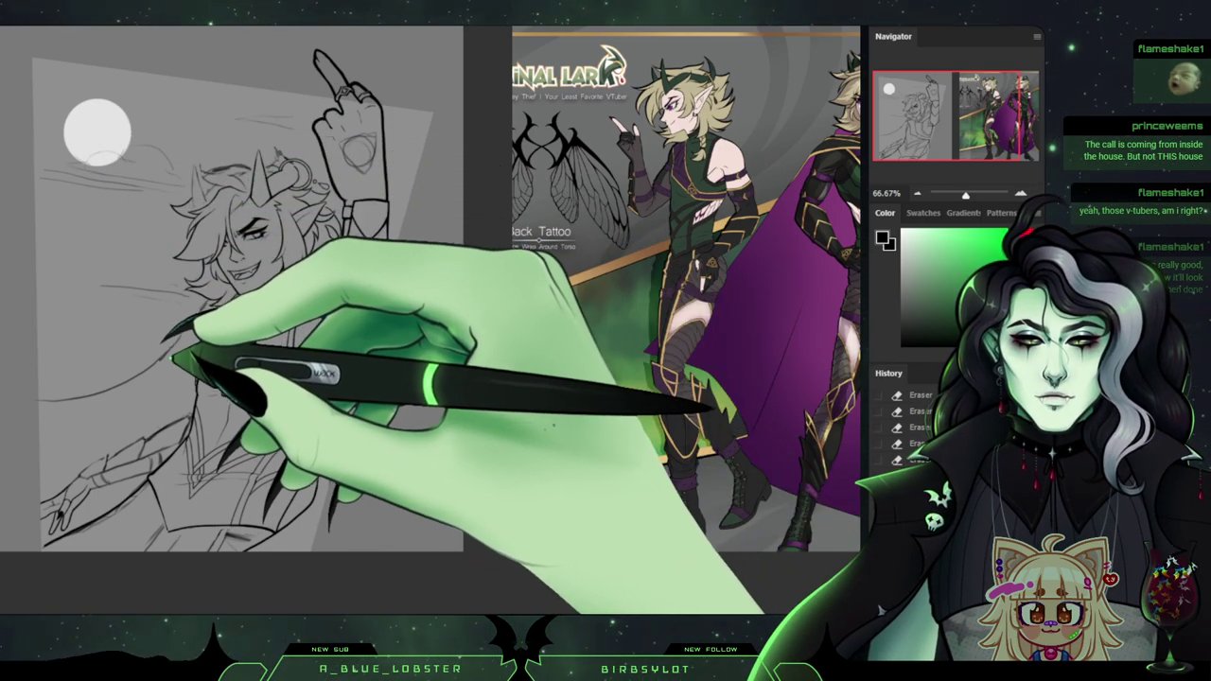
# Try to ink the cape's long sweeping edge from the panel border towards the shoulder.
pyautogui.click(1021, 193)
pyautogui.click(1021, 193)
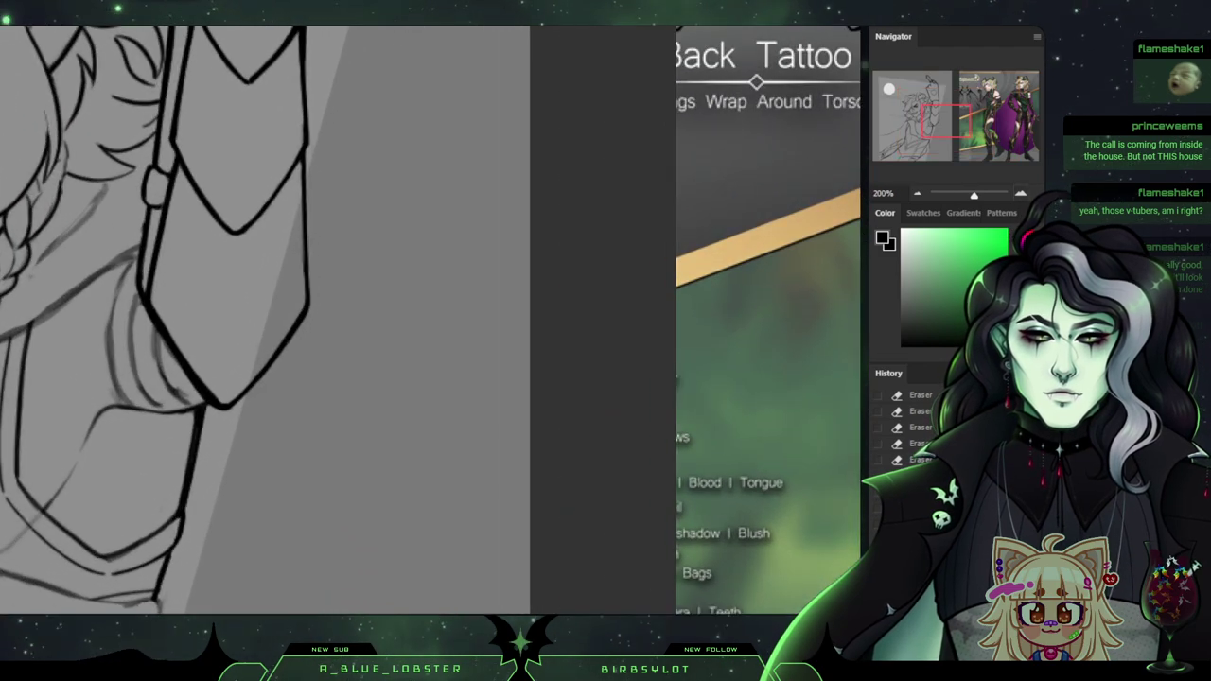
pyautogui.click(917, 121)
pyautogui.moveTo(917, 121); pyautogui.dragTo(900, 128)
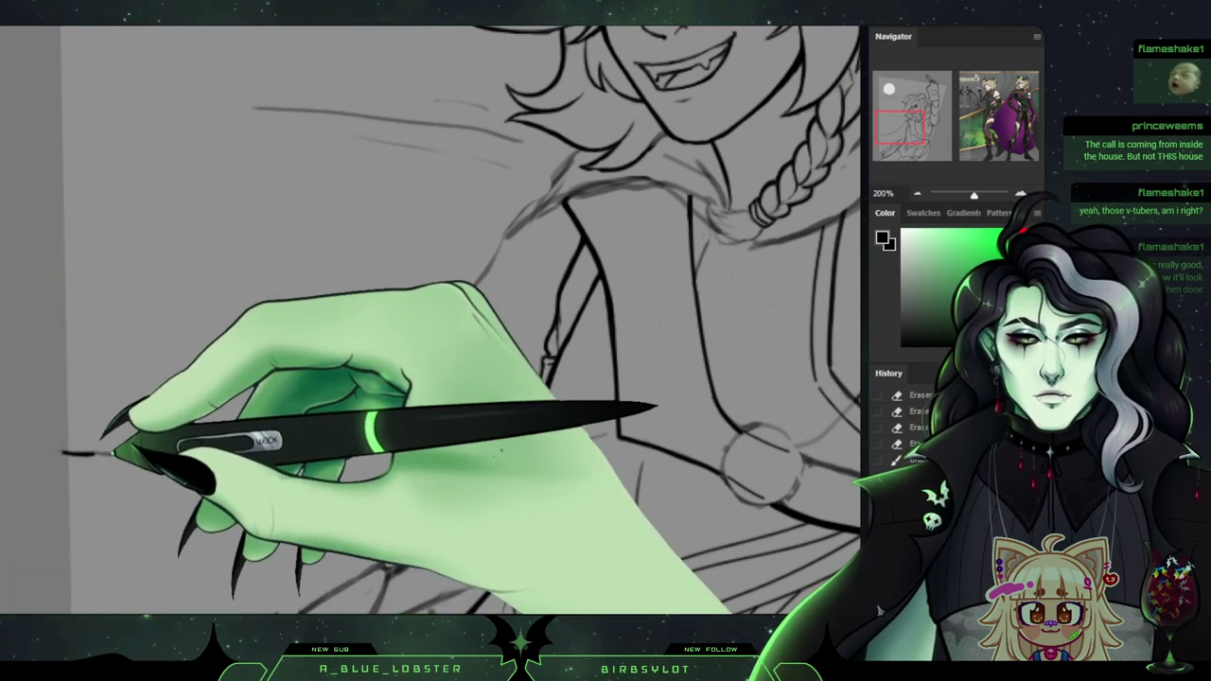
pyautogui.moveTo(184, 441); pyautogui.dragTo(171, 443)
pyautogui.hotkey('ctrl', 'z')
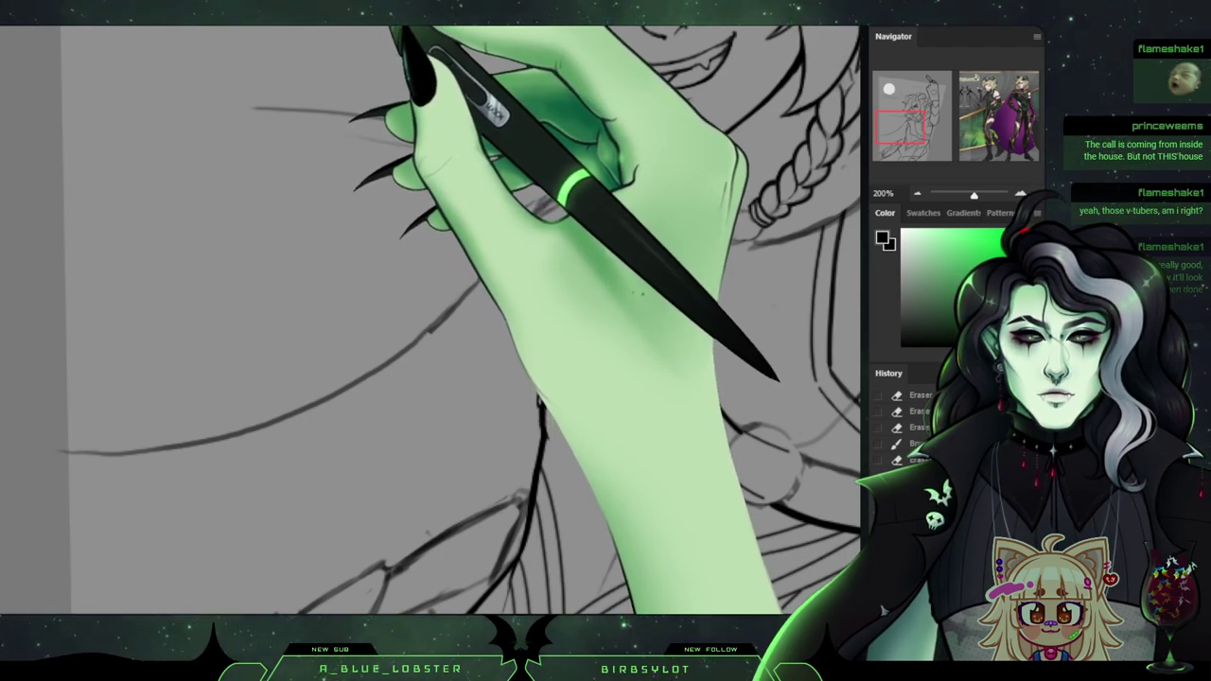
pyautogui.moveTo(72, 452); pyautogui.dragTo(188, 442)
pyautogui.hotkey('ctrl', 'z')
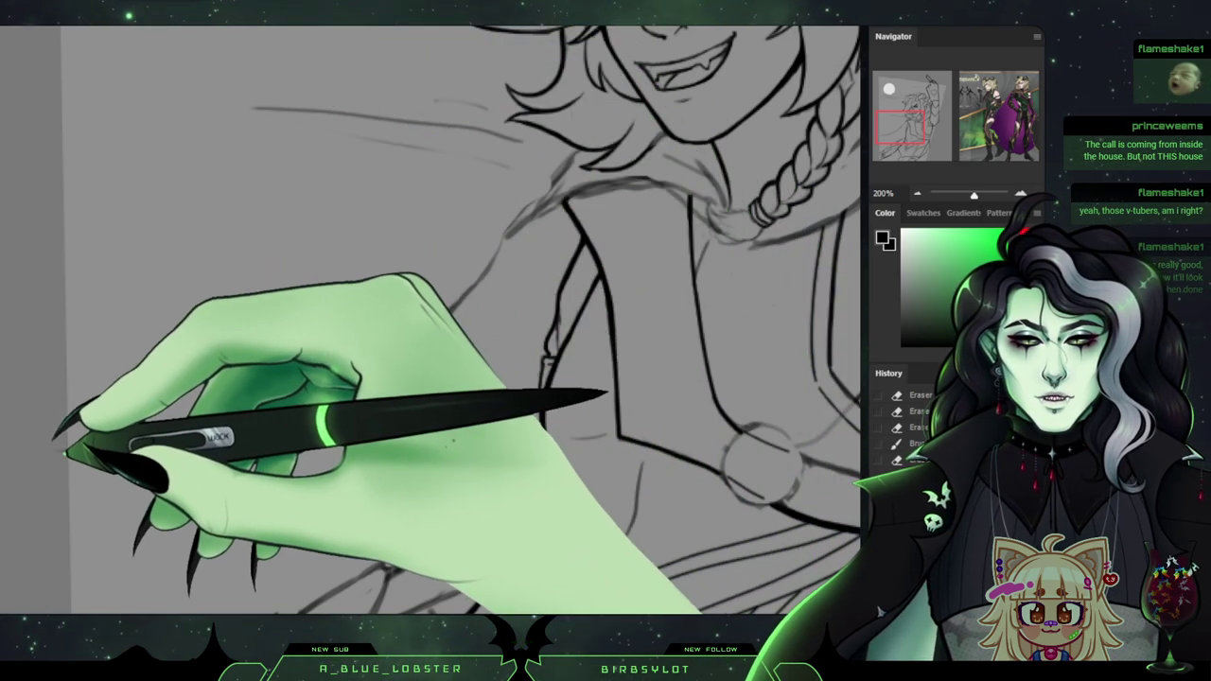
pyautogui.moveTo(60, 450)
pyautogui.mouseDown()
pyautogui.moveTo(185, 446)
pyautogui.moveTo(324, 396)
pyautogui.mouseUp()
pyautogui.hotkey('ctrl', 'z')
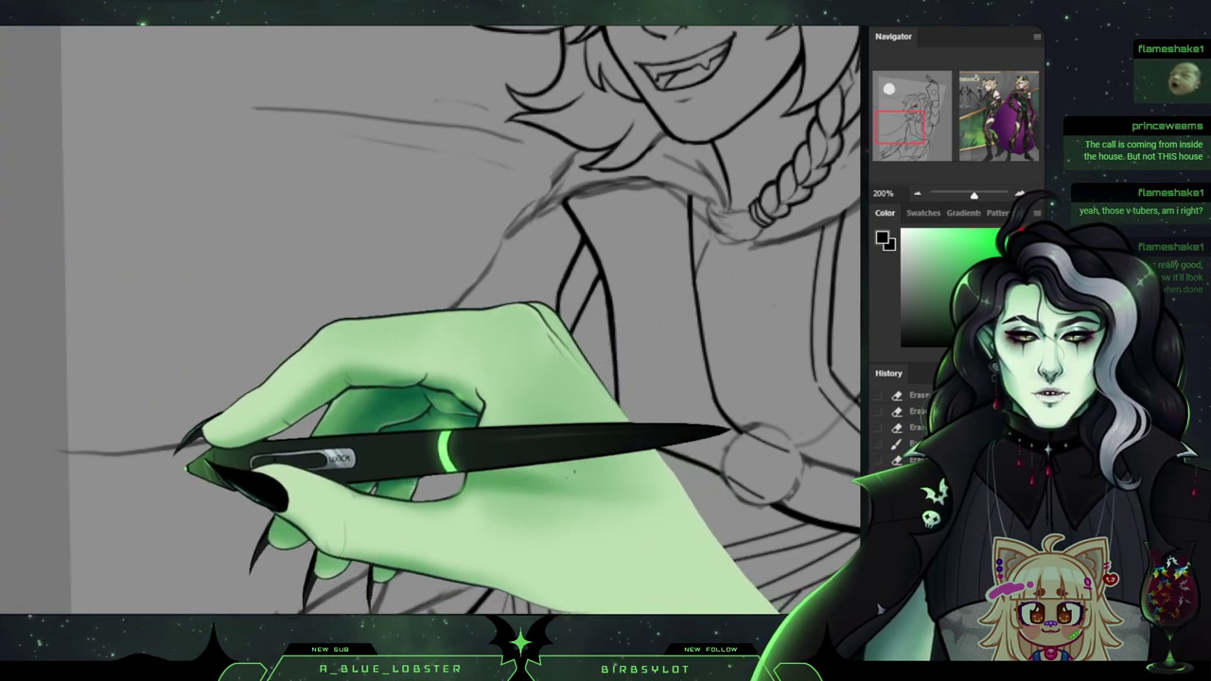
# Ink the cape's long sweeping edge from the panel border up to the shoulder in bold line and clean up its contour.
pyautogui.moveTo(64, 449)
pyautogui.mouseDown()
pyautogui.moveTo(247, 431)
pyautogui.moveTo(390, 364)
pyautogui.mouseUp()
pyautogui.moveTo(312, 399)
pyautogui.mouseDown()
pyautogui.moveTo(437, 318)
pyautogui.moveTo(506, 240)
pyautogui.mouseUp()
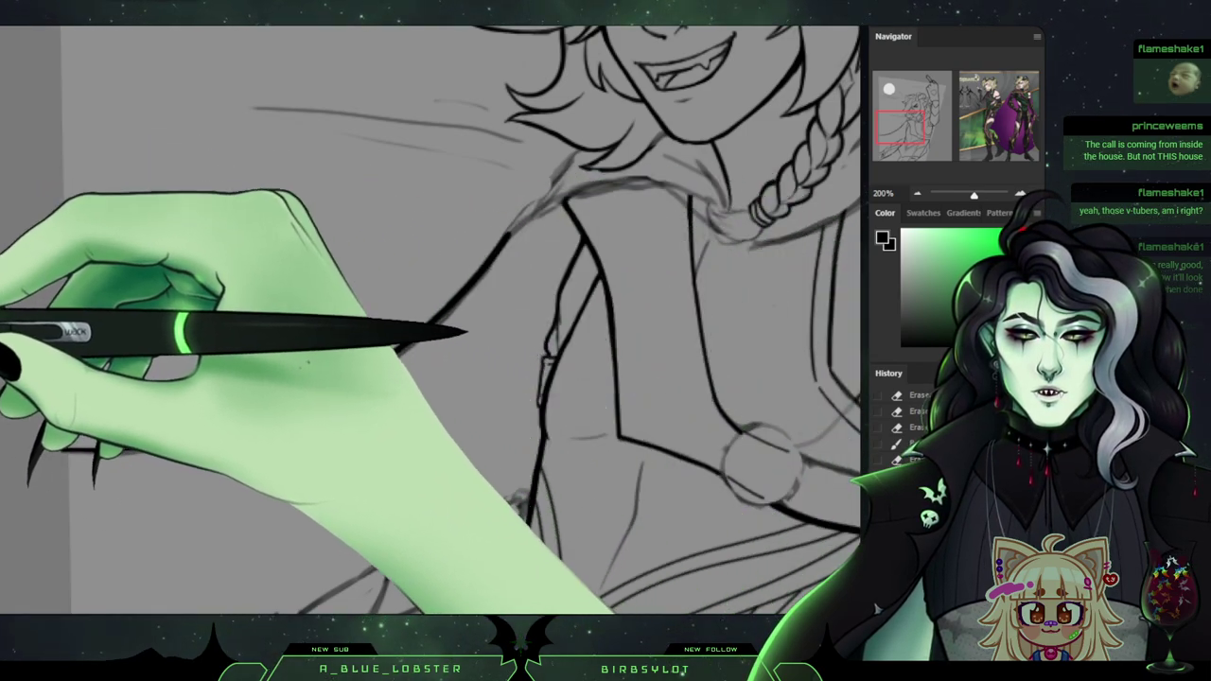
pyautogui.moveTo(59, 439); pyautogui.dragTo(66, 442)
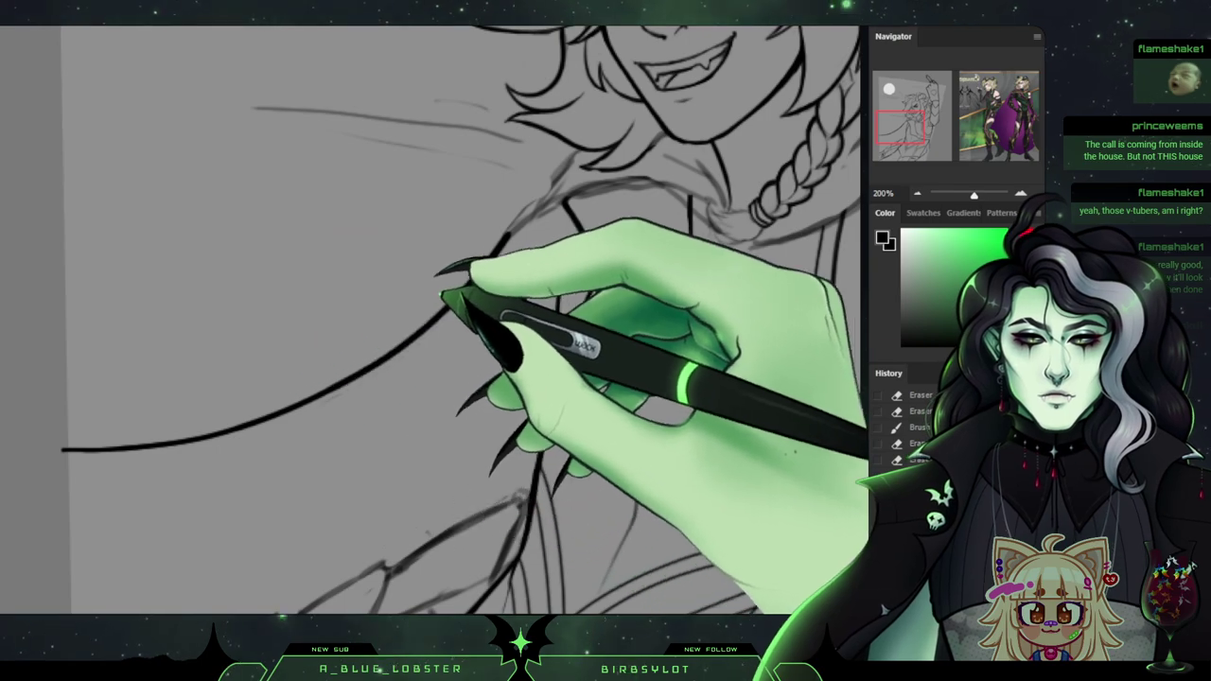
pyautogui.moveTo(483, 257); pyautogui.dragTo(490, 250)
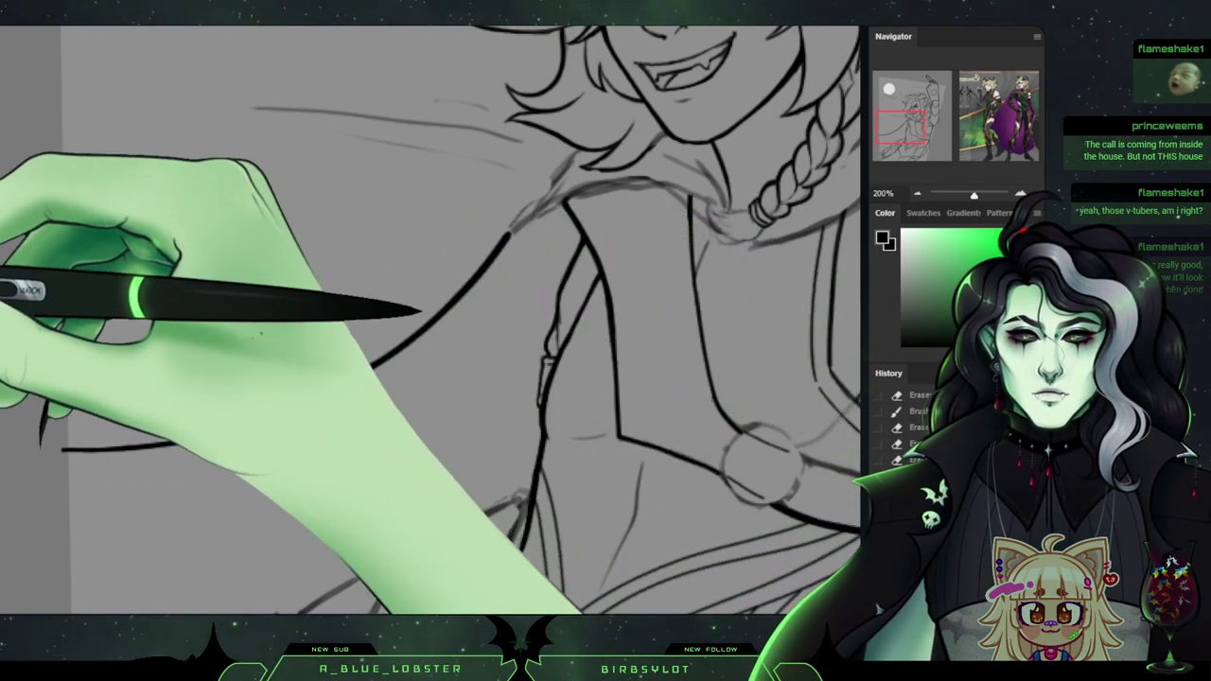
pyautogui.moveTo(437, 282); pyautogui.dragTo(443, 277)
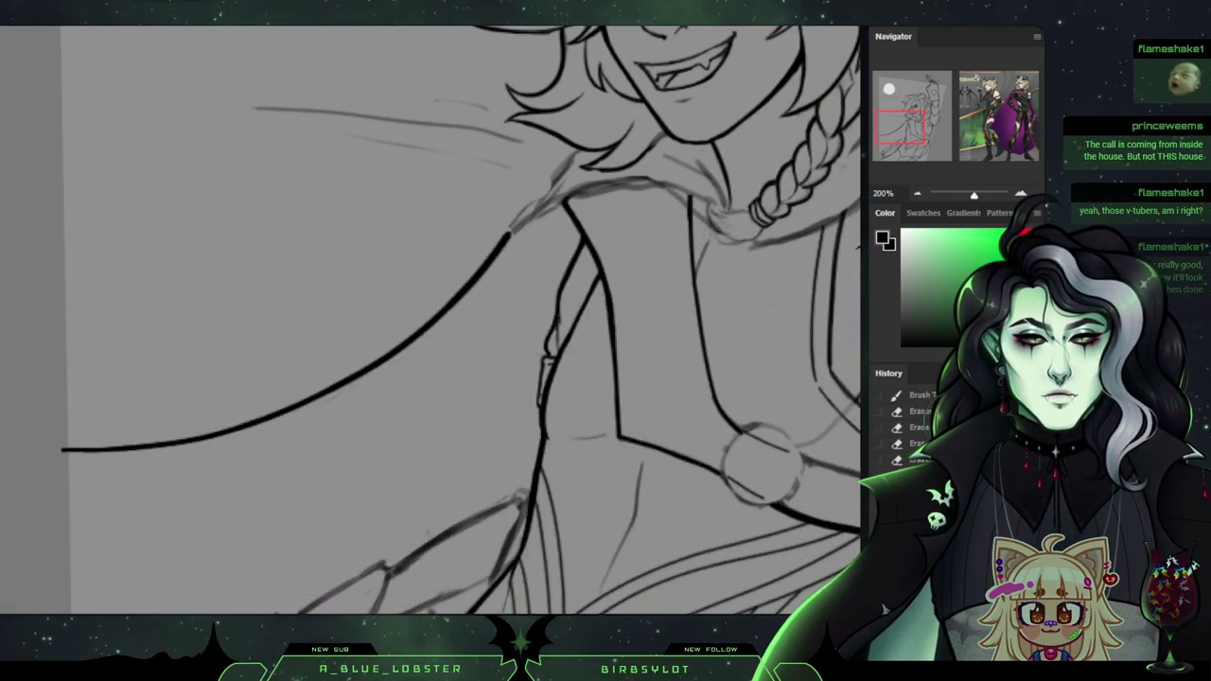
# Erase the short hanging line beside the hip below the outer end of the belt.
pyautogui.moveTo(901, 127); pyautogui.dragTo(906, 131)
pyautogui.click(916, 193)
pyautogui.click(917, 193)
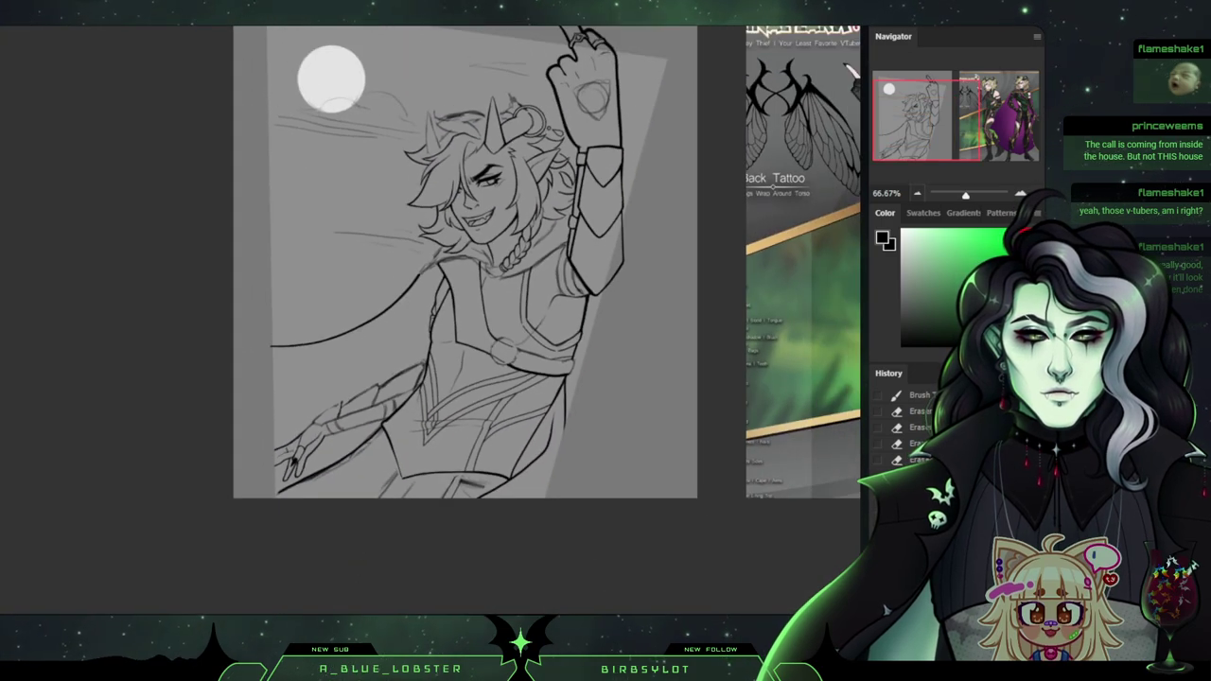
pyautogui.click(946, 121)
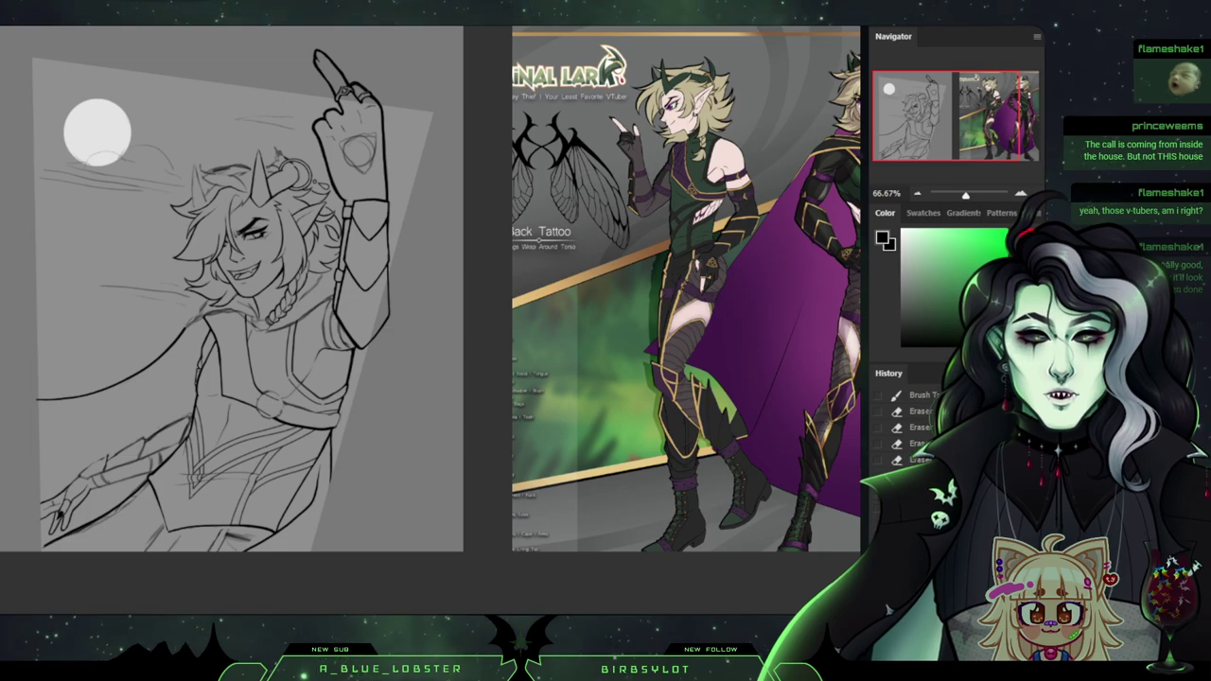
pyautogui.moveTo(966, 195); pyautogui.dragTo(975, 195)
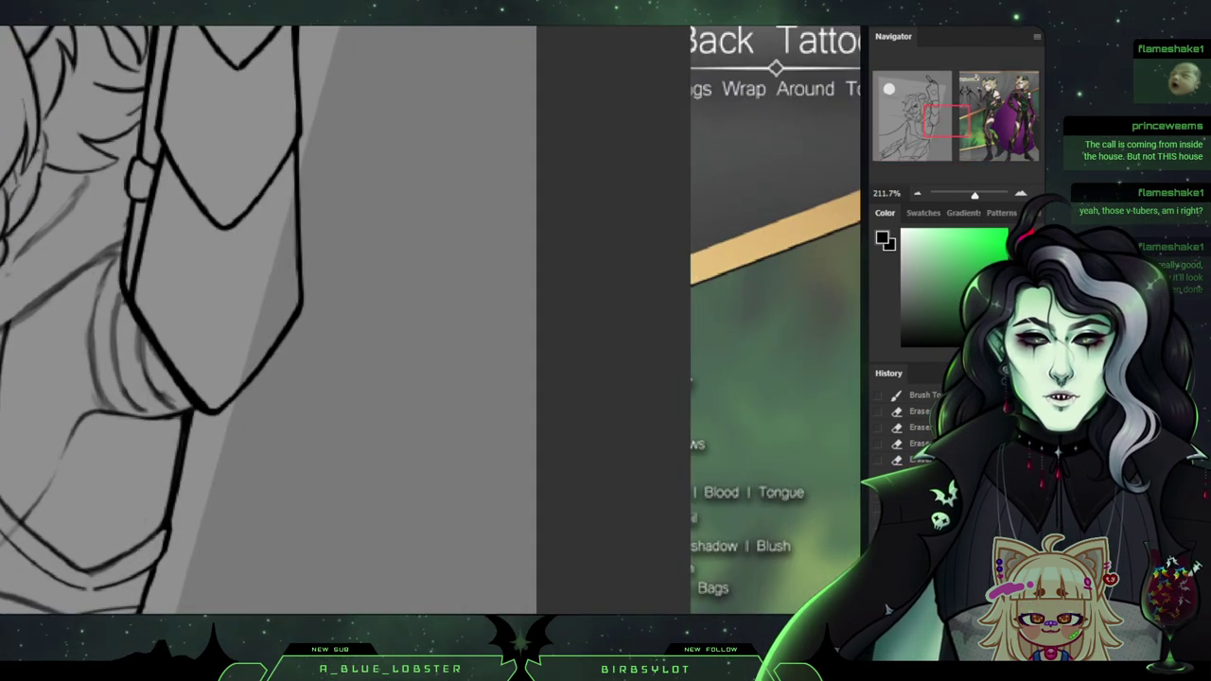
pyautogui.moveTo(947, 121); pyautogui.dragTo(928, 145)
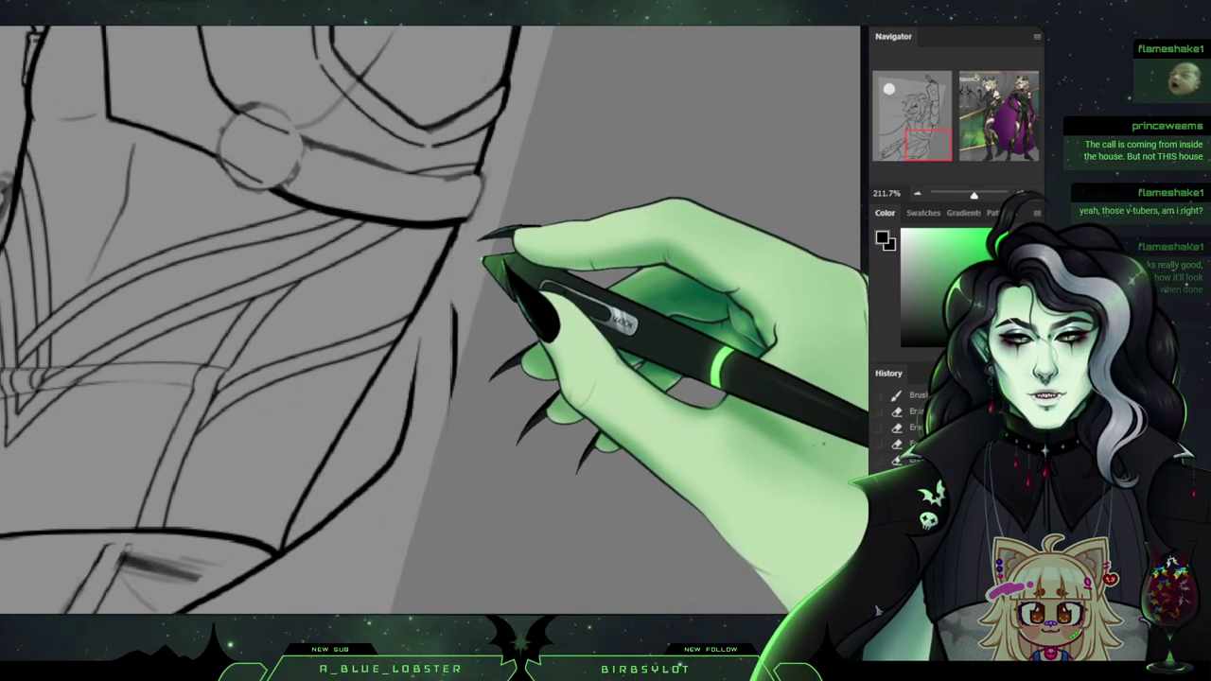
pyautogui.moveTo(454, 308); pyautogui.dragTo(453, 405)
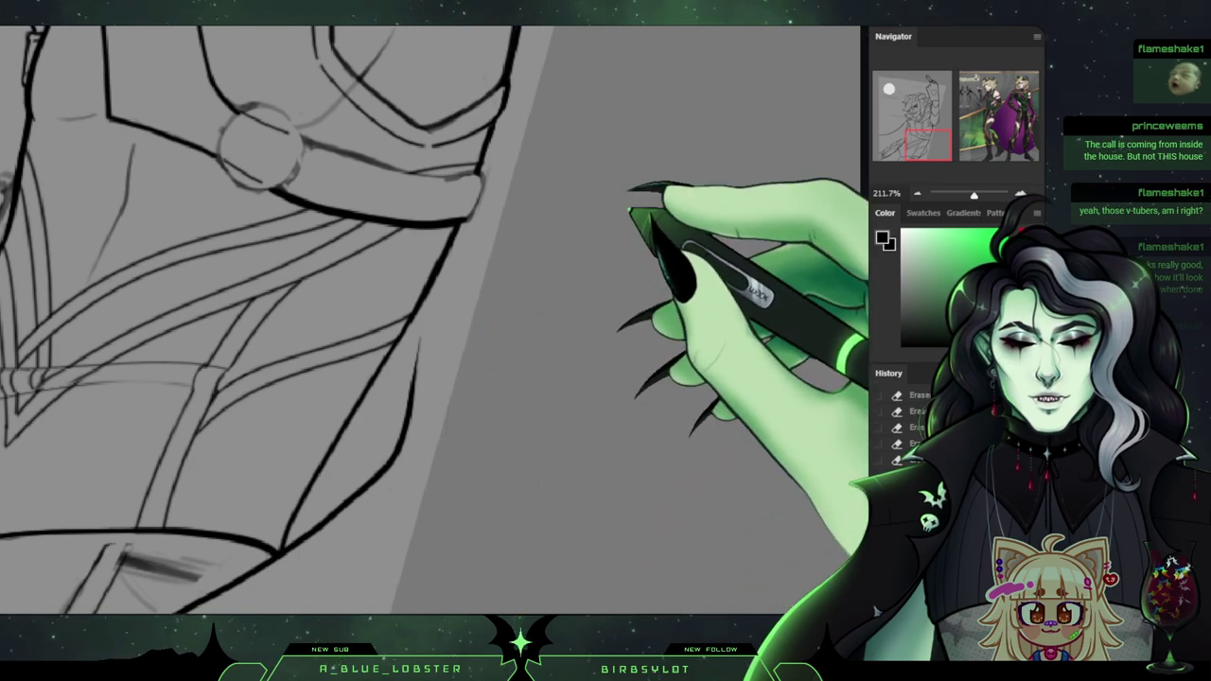
pyautogui.moveTo(974, 195)
pyautogui.mouseDown()
pyautogui.moveTo(953, 195)
pyautogui.moveTo(966, 195)
pyautogui.mouseUp()
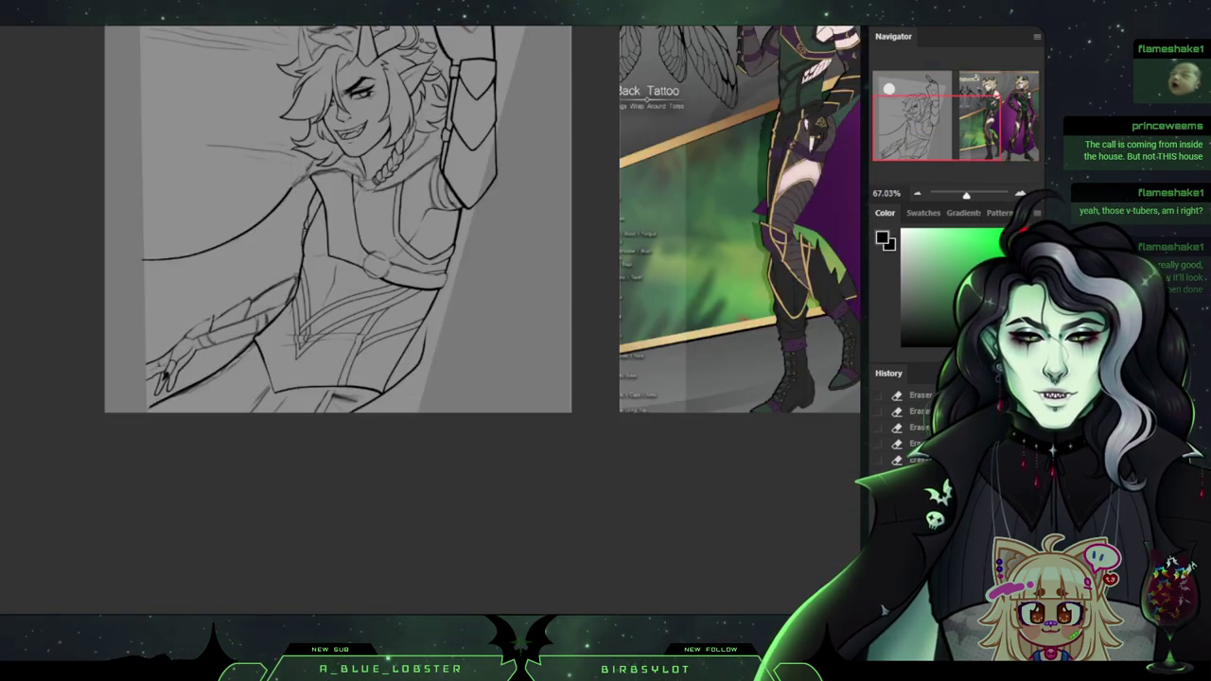
pyautogui.click(932, 114)
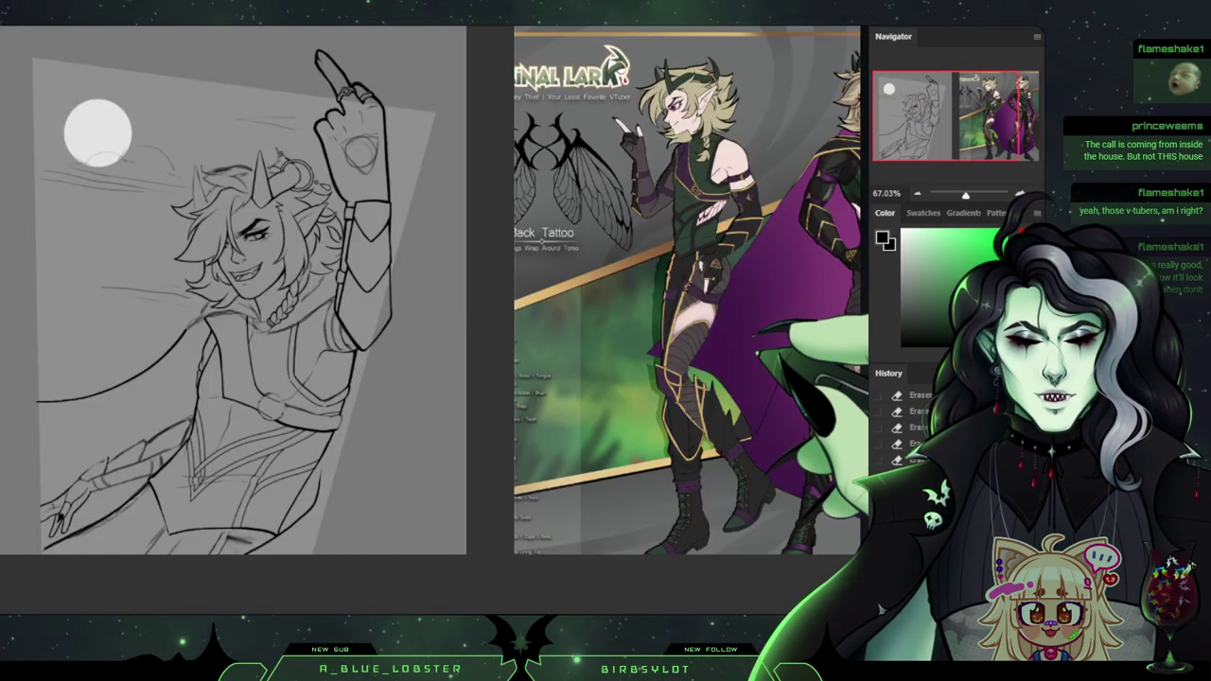
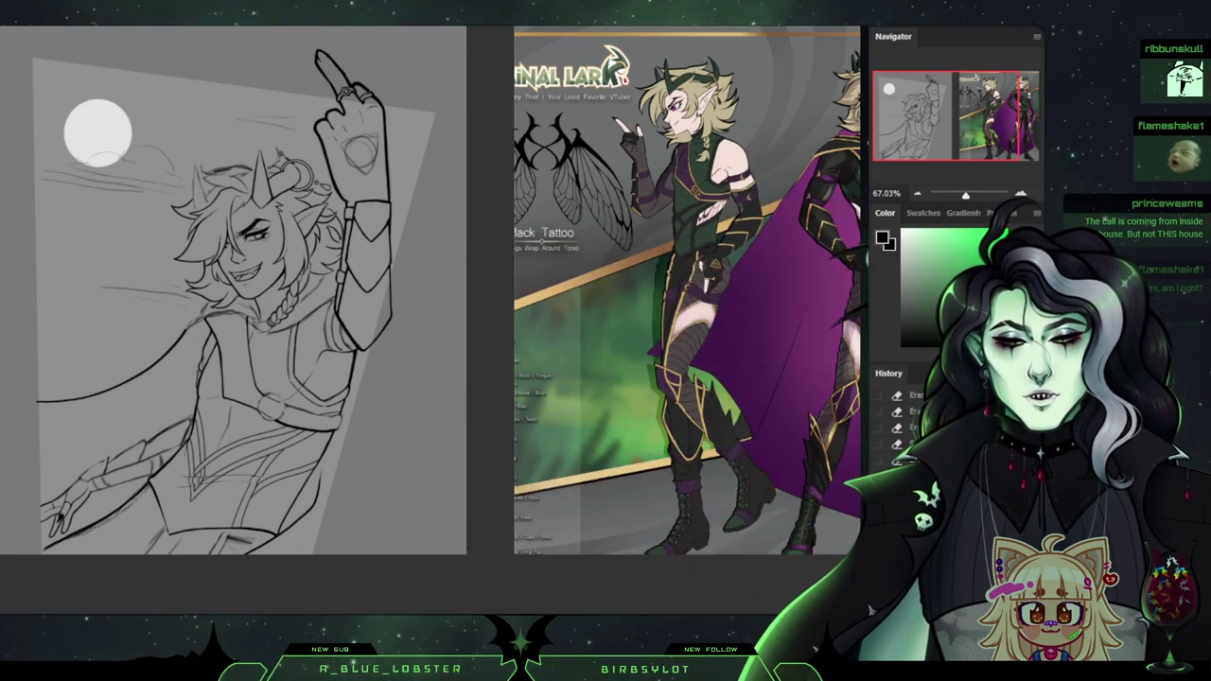
# Try to ink a shoulder line on a new layer, rising from the braid's end towards the raised arm.
pyautogui.hotkey('ctrl', '+')
pyautogui.hotkey('ctrl', '+')
pyautogui.hotkey('ctrl', '+')
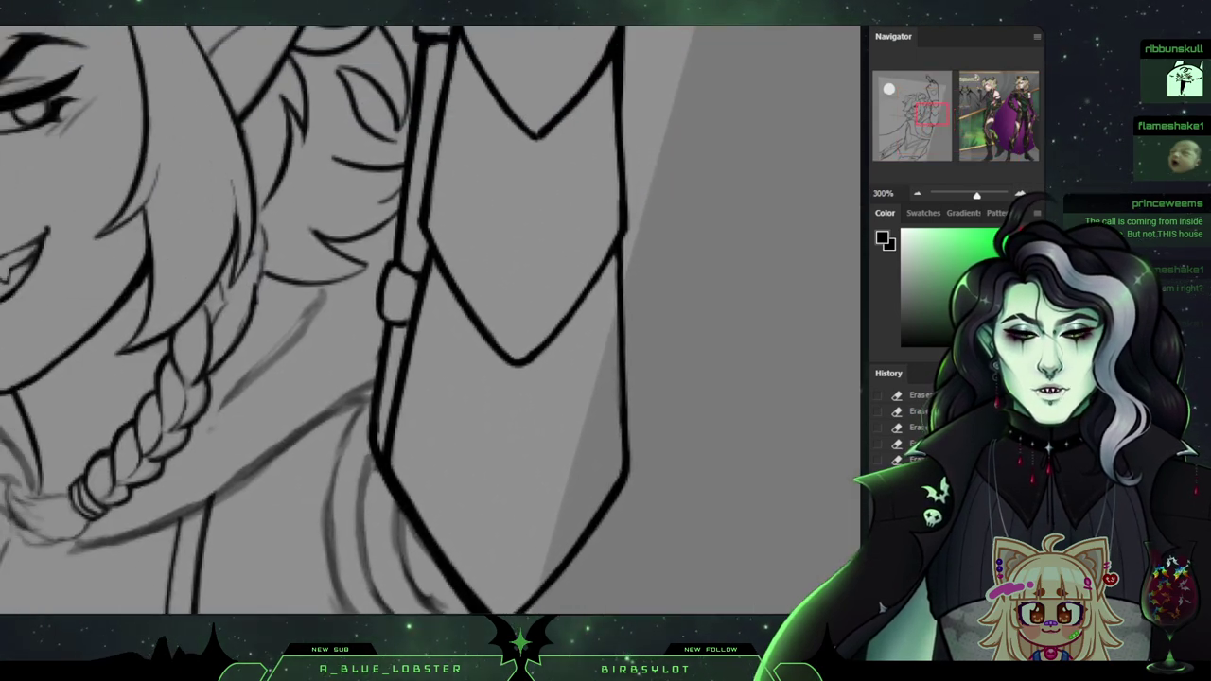
pyautogui.moveTo(426, 321); pyautogui.dragTo(574, 287)
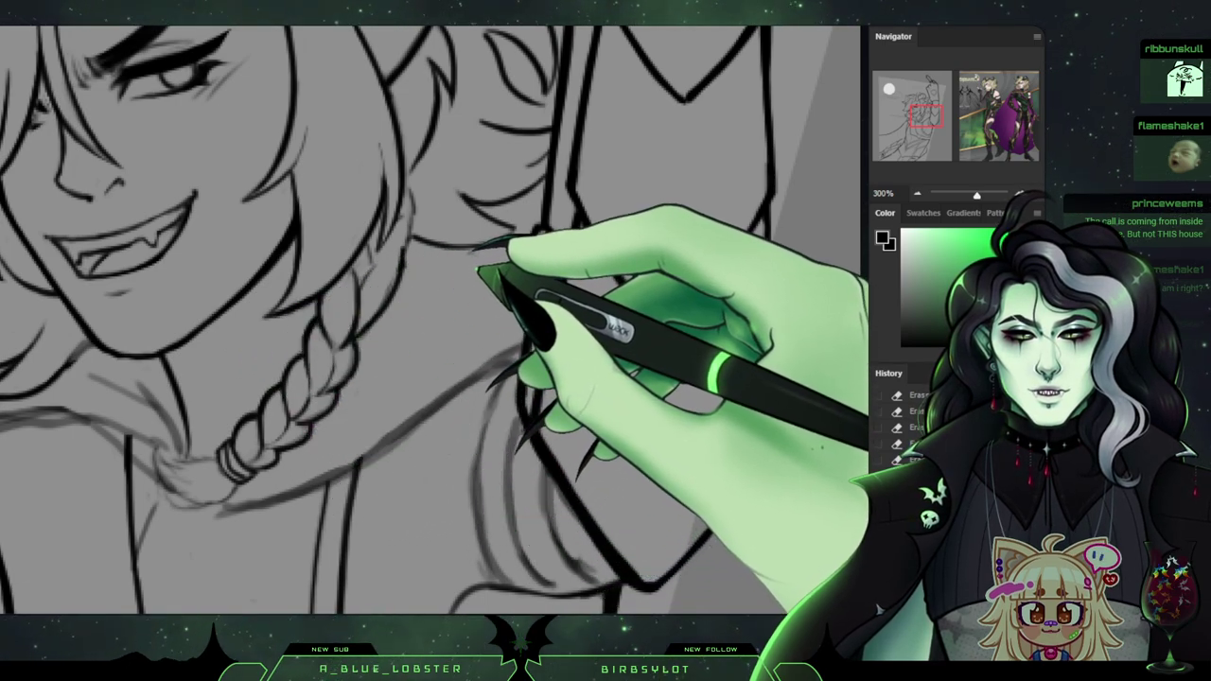
pyautogui.hotkey('ctrl', 'alt', 'shift', 'n')
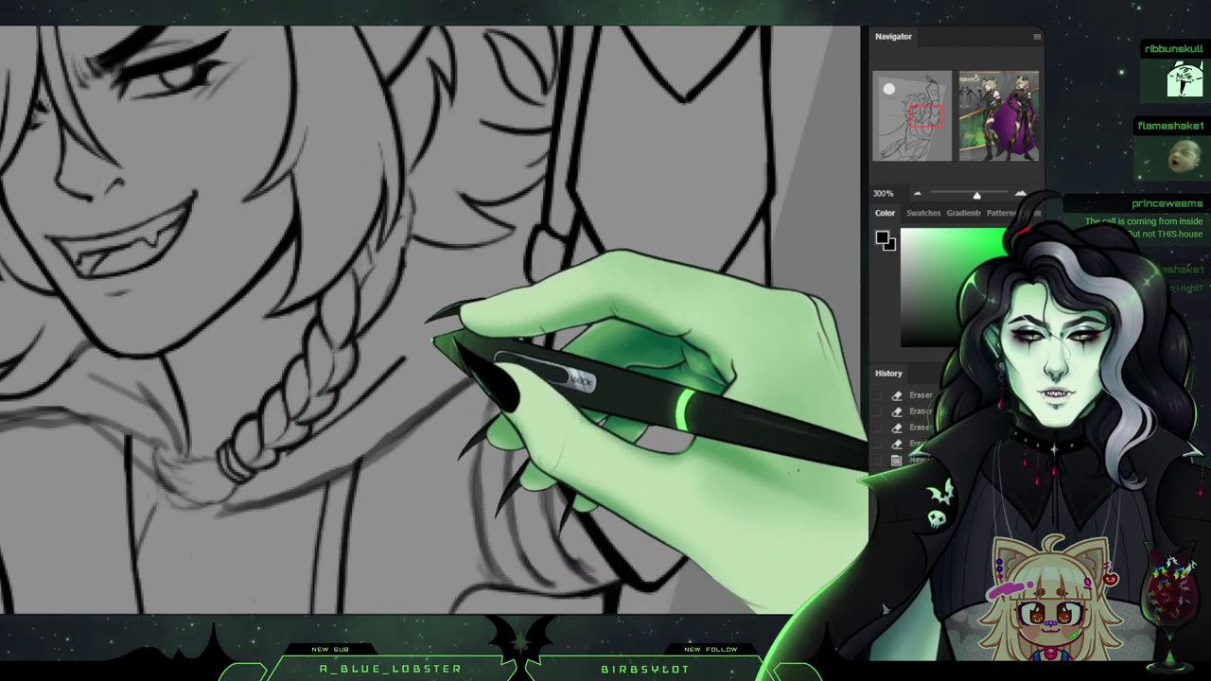
pyautogui.moveTo(471, 284); pyautogui.dragTo(478, 260)
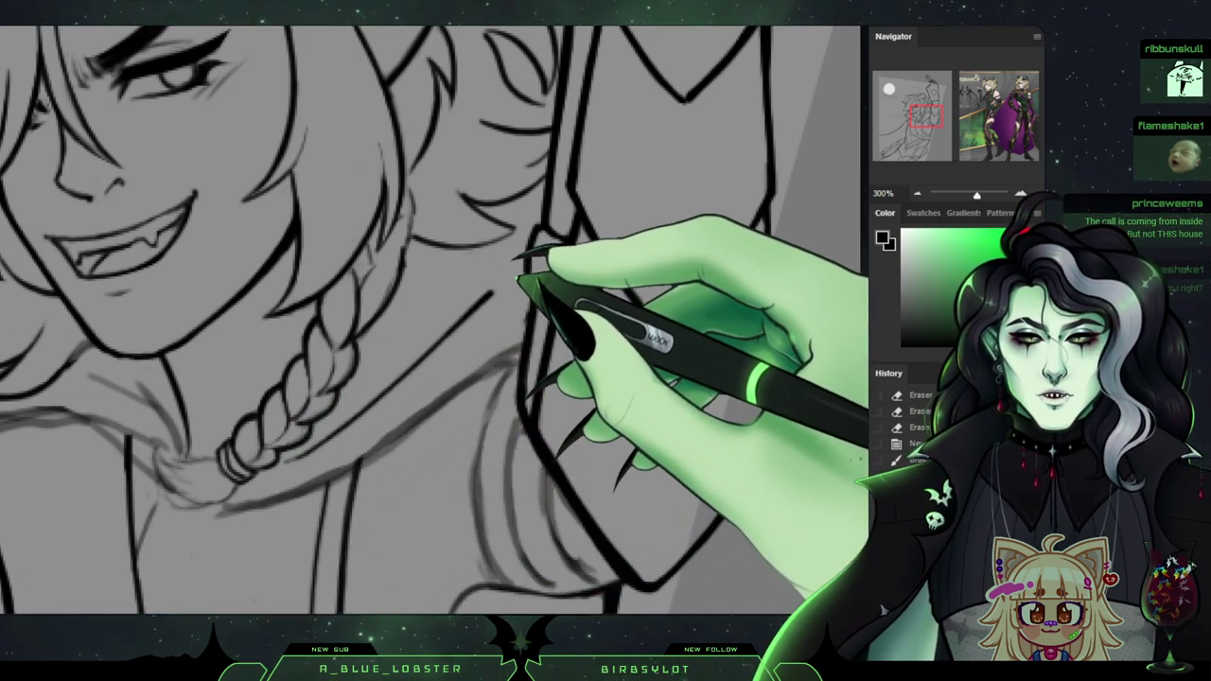
pyautogui.moveTo(513, 220); pyautogui.dragTo(508, 207)
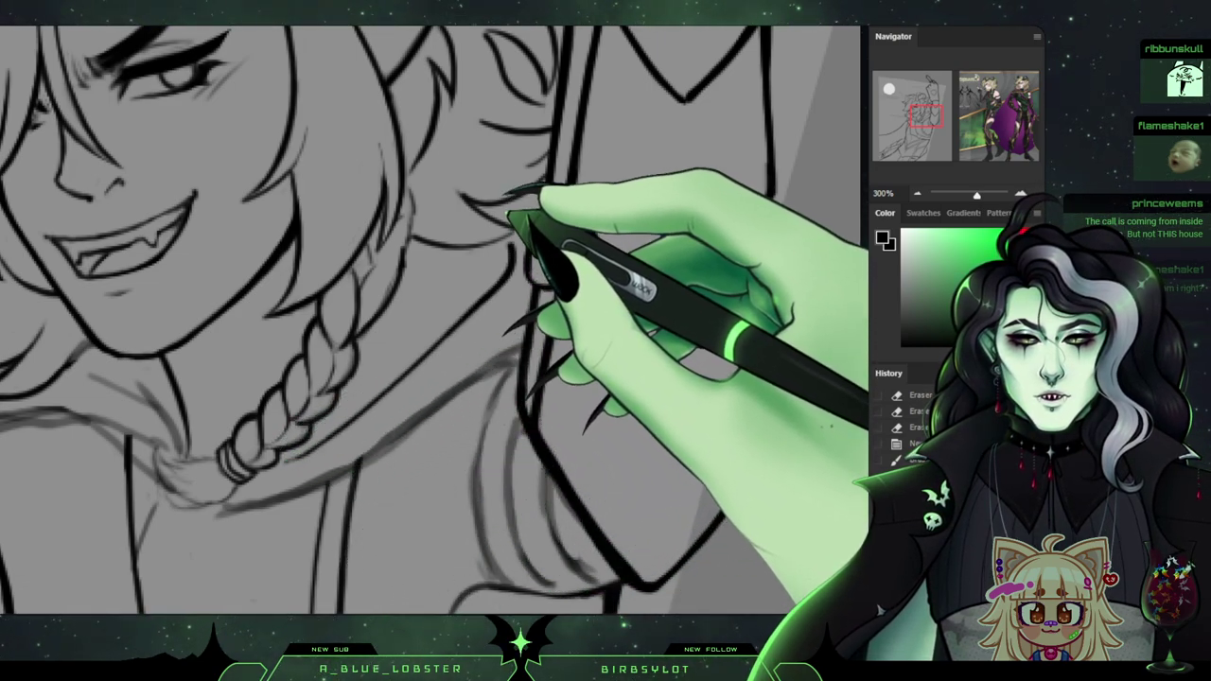
pyautogui.hotkey('ctrl', '-')
pyautogui.hotkey('ctrl', '-')
pyautogui.hotkey('ctrl', '-')
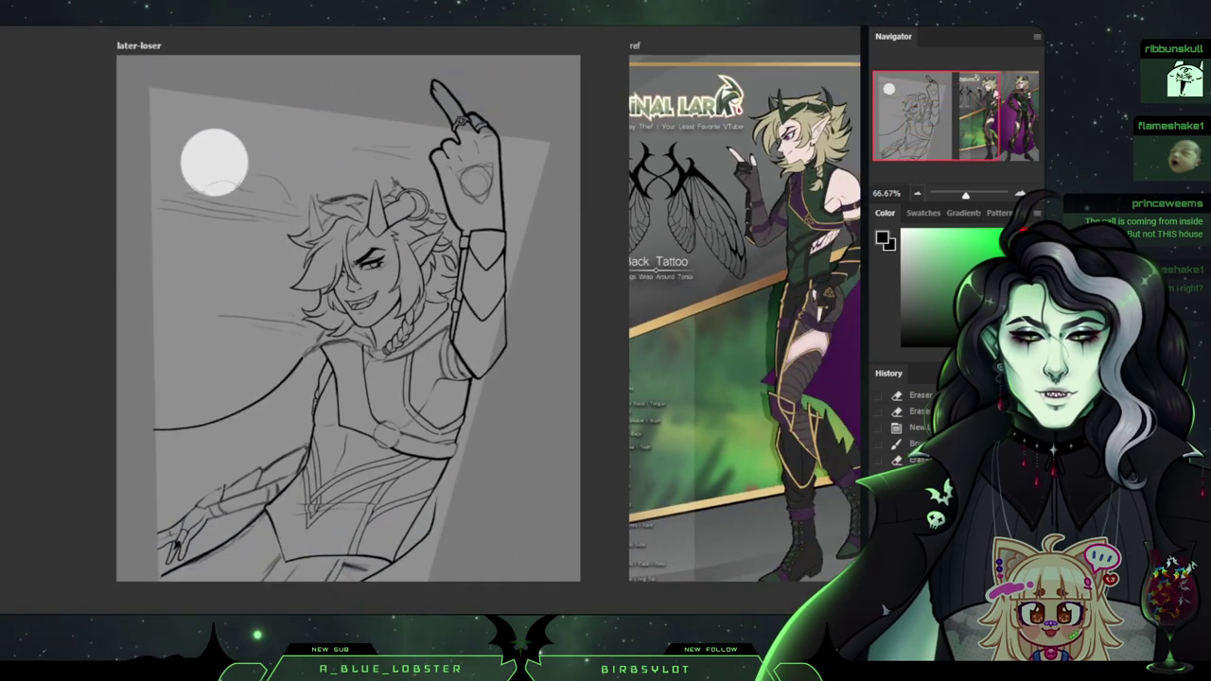
# Try to ink the hood's slanted edge between the hair tips and the cape at the lowered arm's shoulder.
pyautogui.hotkey('ctrl', '+')
pyautogui.hotkey('ctrl', '+')
pyautogui.hotkey('ctrl', '+')
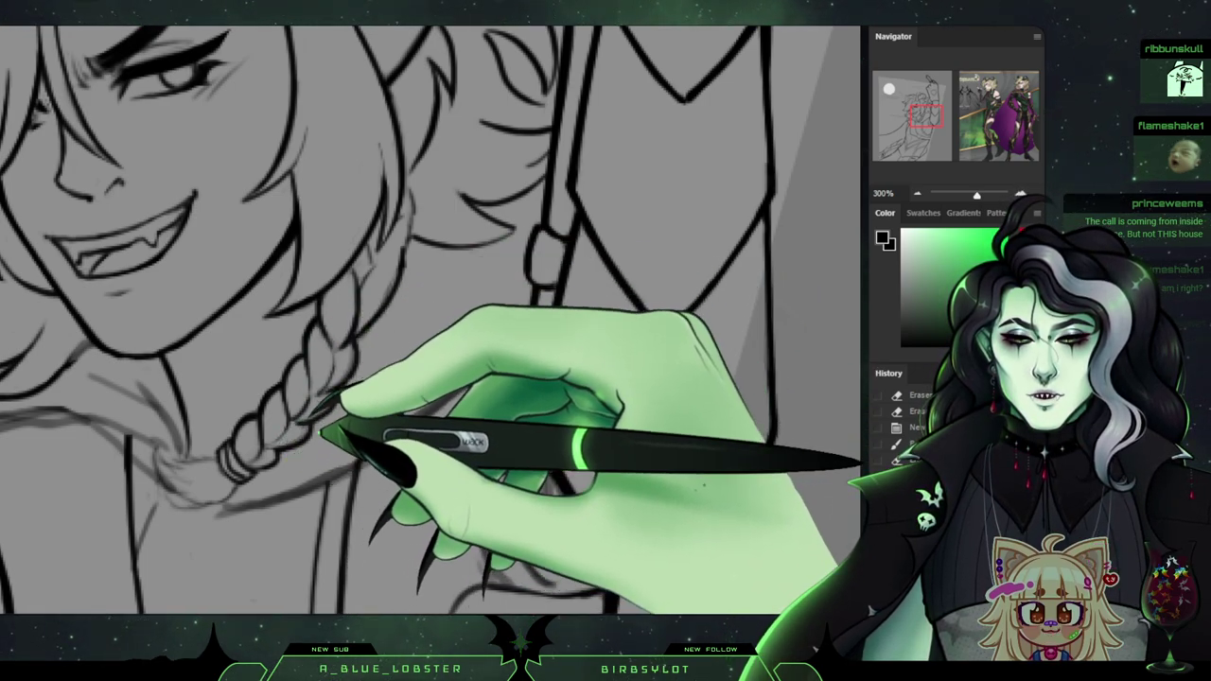
pyautogui.click(925, 115)
pyautogui.moveTo(925, 115); pyautogui.dragTo(912, 120)
pyautogui.moveTo(427, 289); pyautogui.dragTo(517, 324)
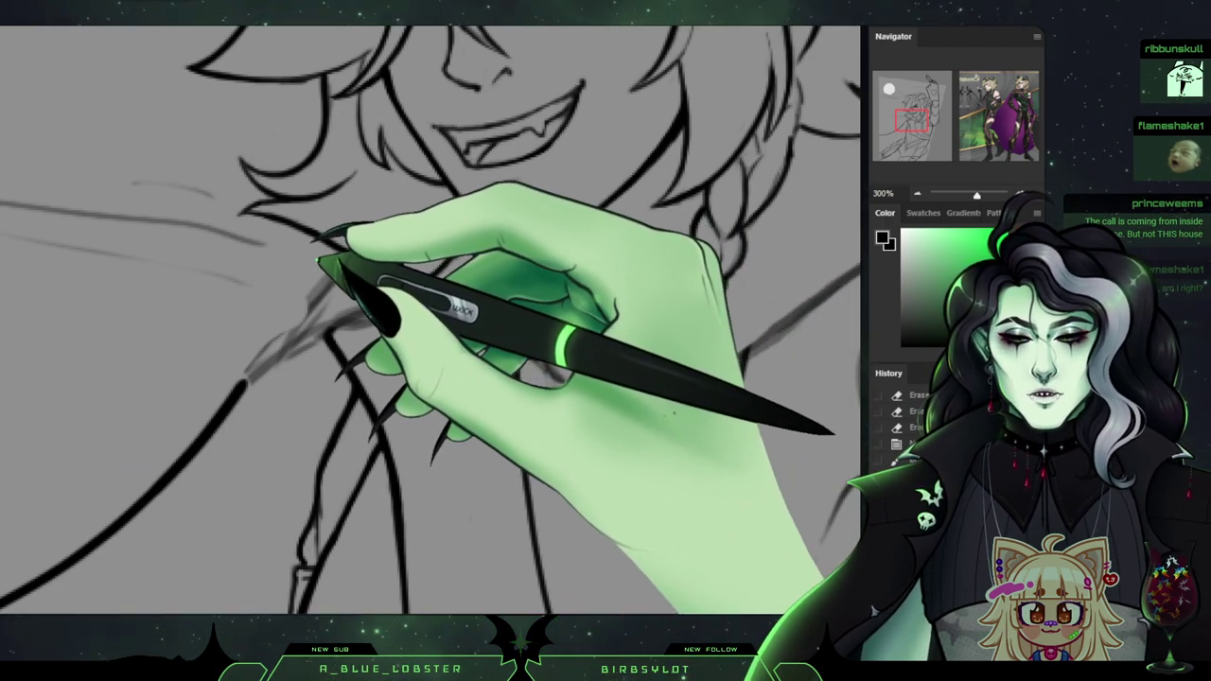
pyautogui.moveTo(320, 259)
pyautogui.mouseDown()
pyautogui.moveTo(375, 273)
pyautogui.moveTo(268, 350)
pyautogui.mouseUp()
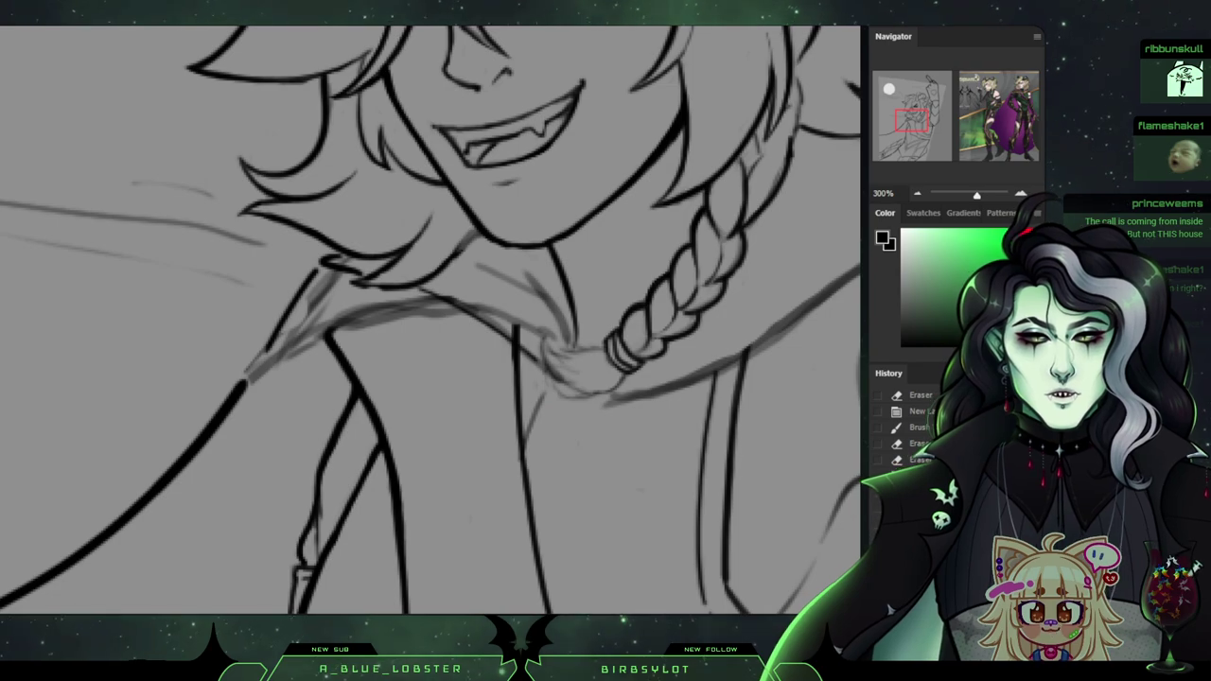
pyautogui.click(917, 193)
pyautogui.click(917, 193)
pyautogui.click(916, 193)
pyautogui.click(917, 193)
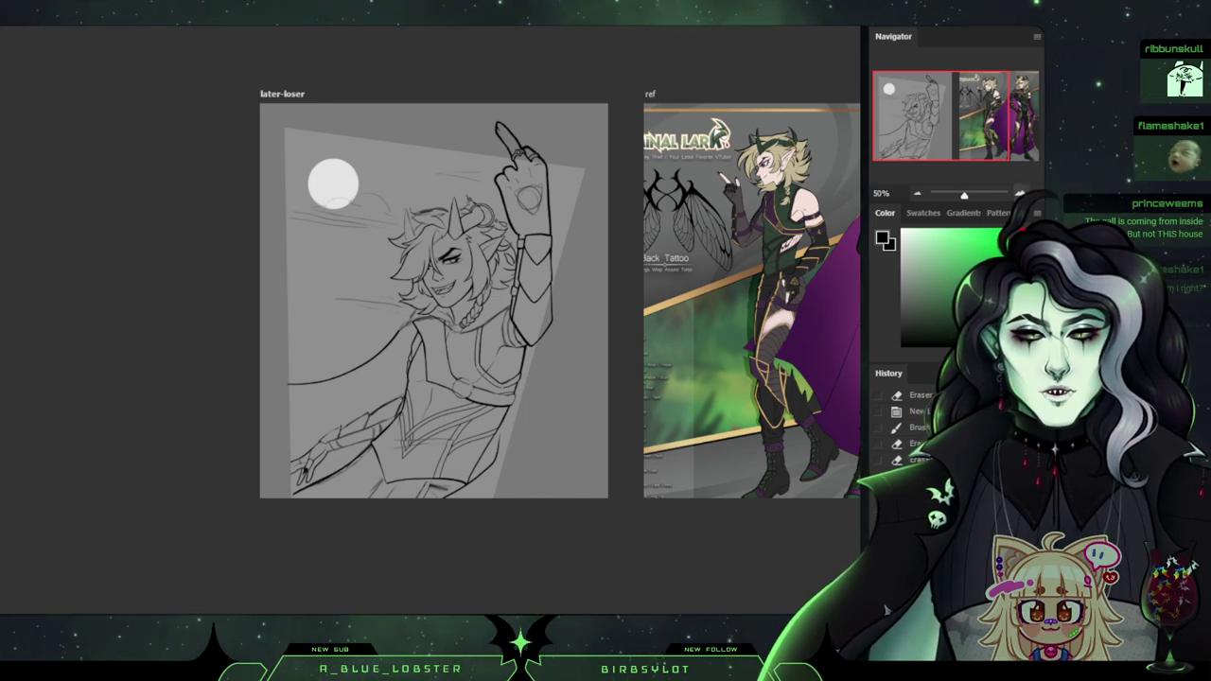
pyautogui.hotkey('ctrl', '+')
pyautogui.hotkey('ctrl', '+')
pyautogui.hotkey('ctrl', '+')
pyautogui.hotkey('ctrl', '+')
pyautogui.hotkey('ctrl', '+')
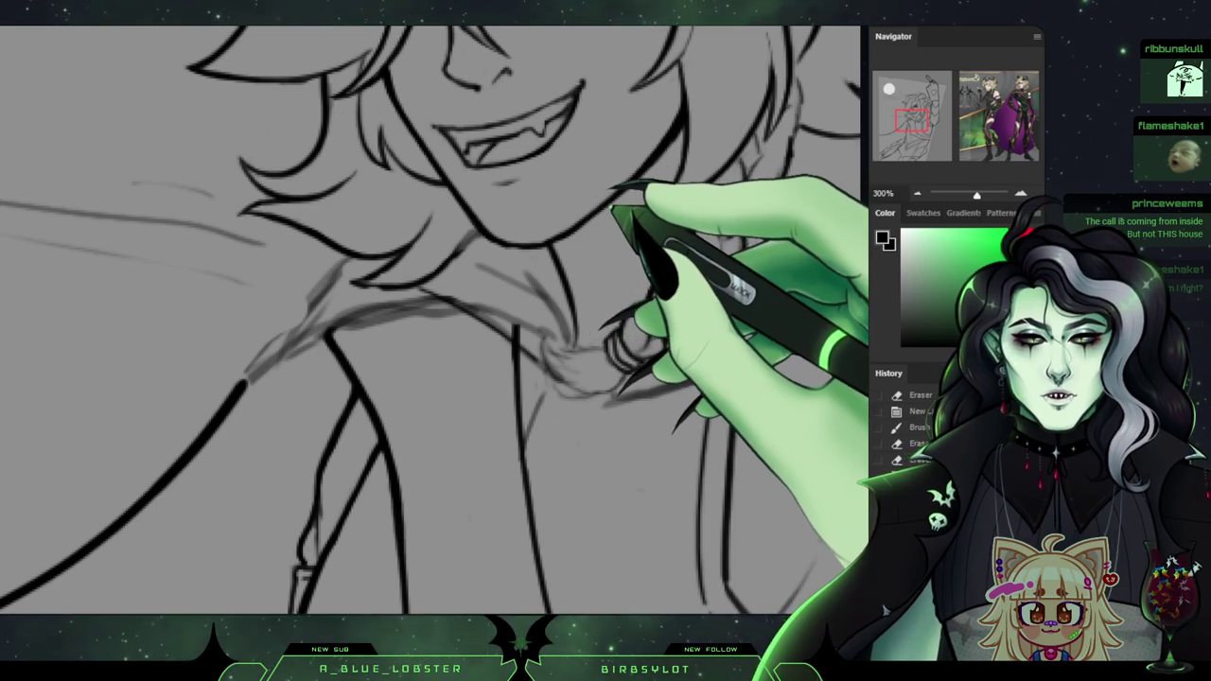
pyautogui.hotkey('ctrl', 'z')
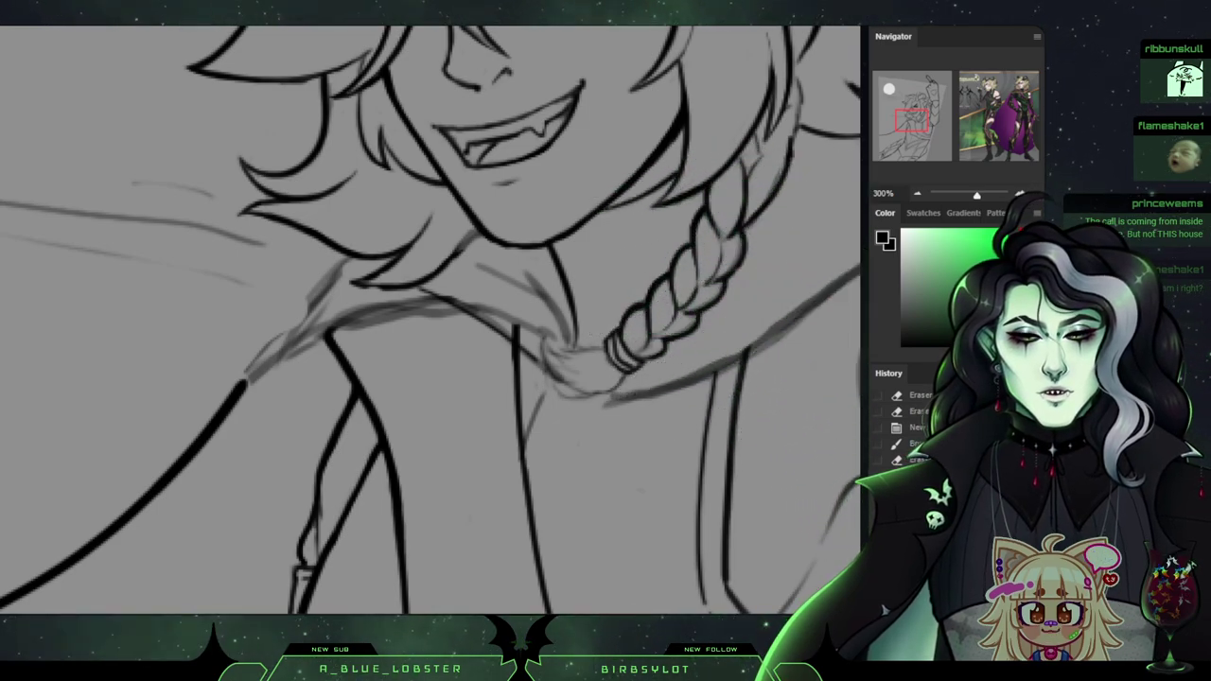
# Ink the contour just beneath the jaw, from the neck up to the hair beside the braid, and clean it up.
pyautogui.moveTo(593, 224); pyautogui.dragTo(704, 141)
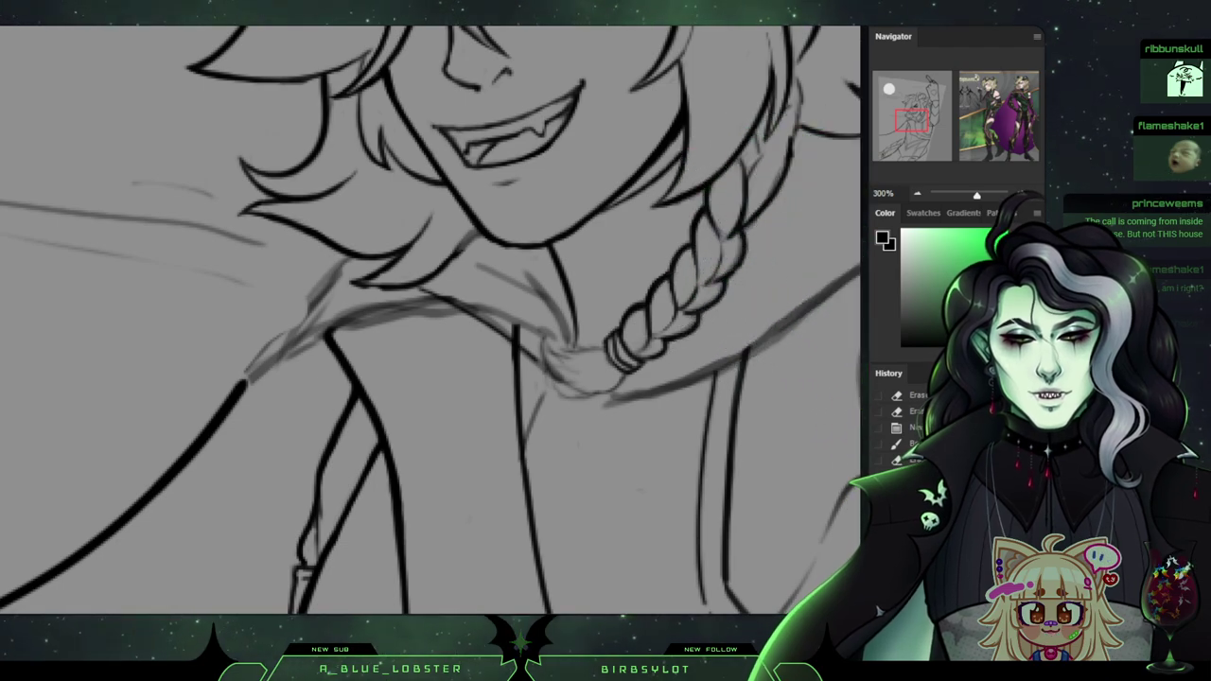
pyautogui.click(916, 193)
pyautogui.hotkey('ctrl', '-')
pyautogui.hotkey('ctrl', '-')
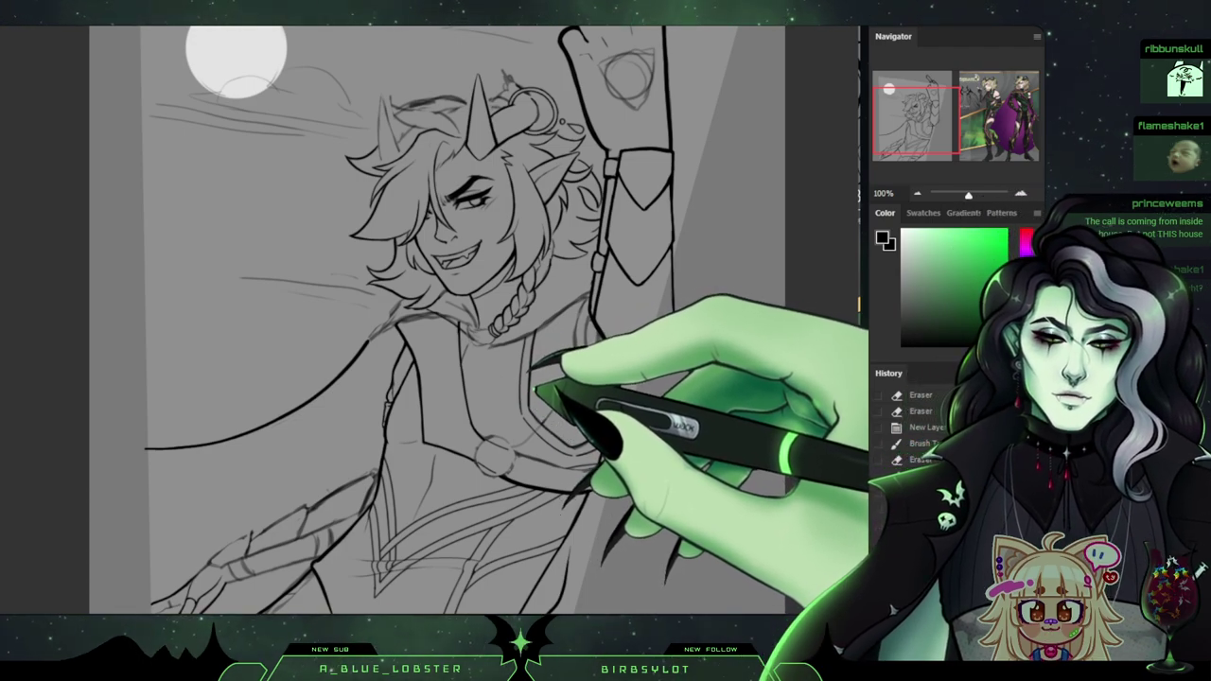
pyautogui.hotkey('ctrl', '+')
pyautogui.hotkey('ctrl', '+')
pyautogui.hotkey('ctrl', '+')
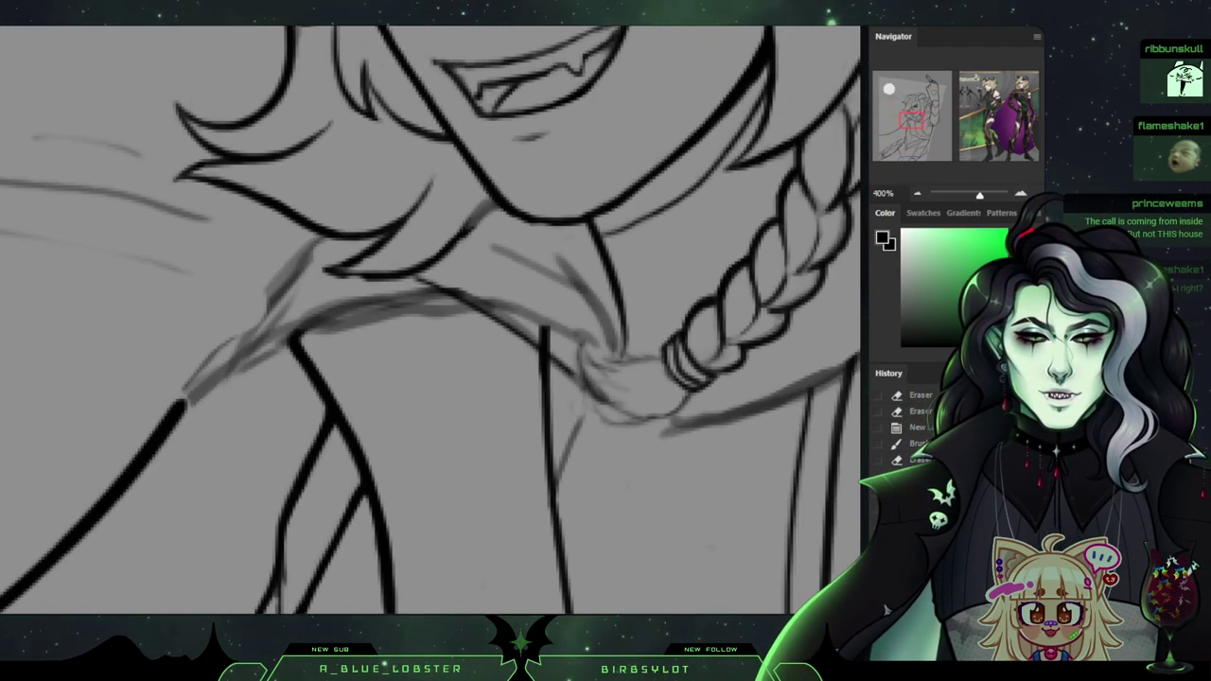
pyautogui.moveTo(430, 320)
pyautogui.mouseDown()
pyautogui.moveTo(549, 248)
pyautogui.moveTo(231, 407)
pyautogui.moveTo(454, 284)
pyautogui.moveTo(479, 293)
pyautogui.moveTo(516, 274)
pyautogui.mouseUp()
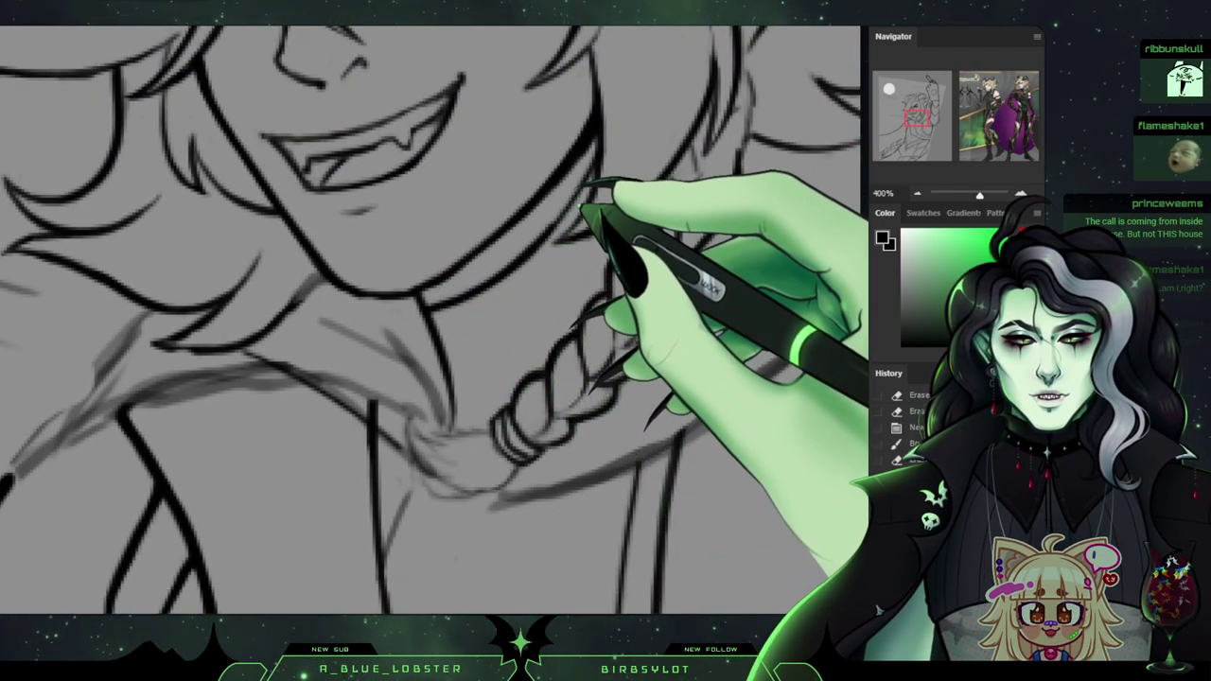
pyautogui.moveTo(613, 146); pyautogui.dragTo(682, 112)
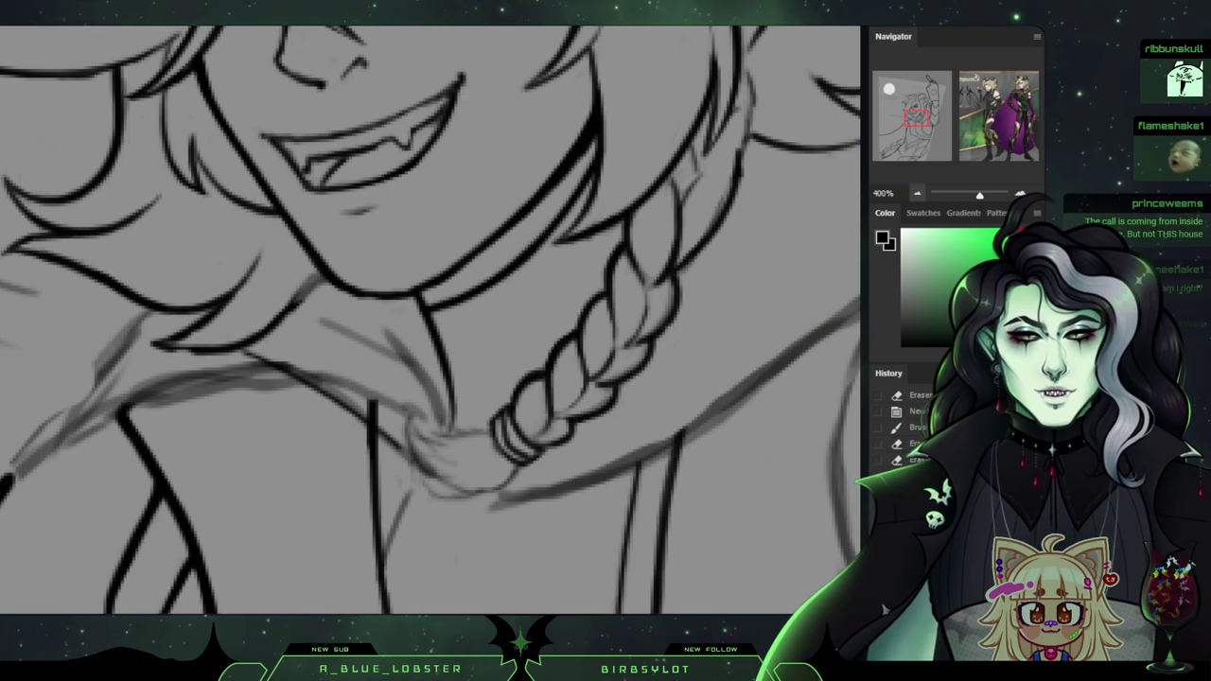
pyautogui.hotkey('ctrl', '-')
pyautogui.hotkey('ctrl', '-')
pyautogui.hotkey('ctrl', '-')
pyautogui.hotkey('ctrl', '-')
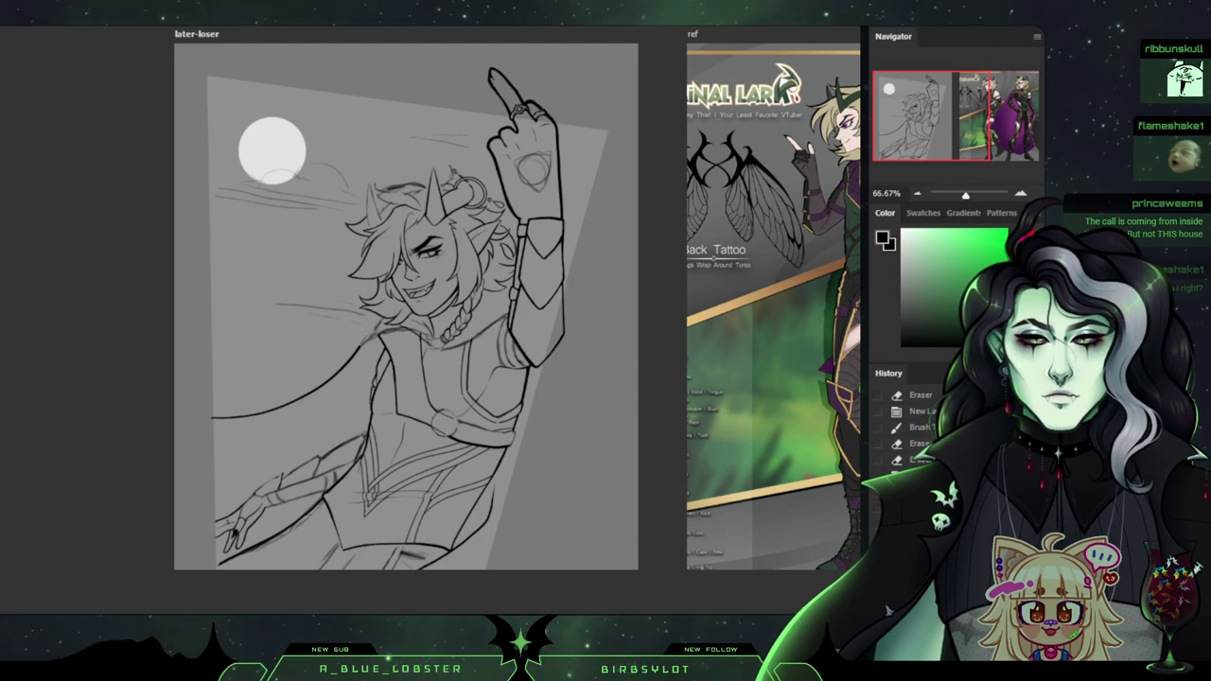
# Ink the collar's lower edge in bold line from the braid's end to the raised arm and clean up its end.
pyautogui.hotkey('ctrl', '+')
pyautogui.hotkey('ctrl', '+')
pyautogui.hotkey('ctrl', '+')
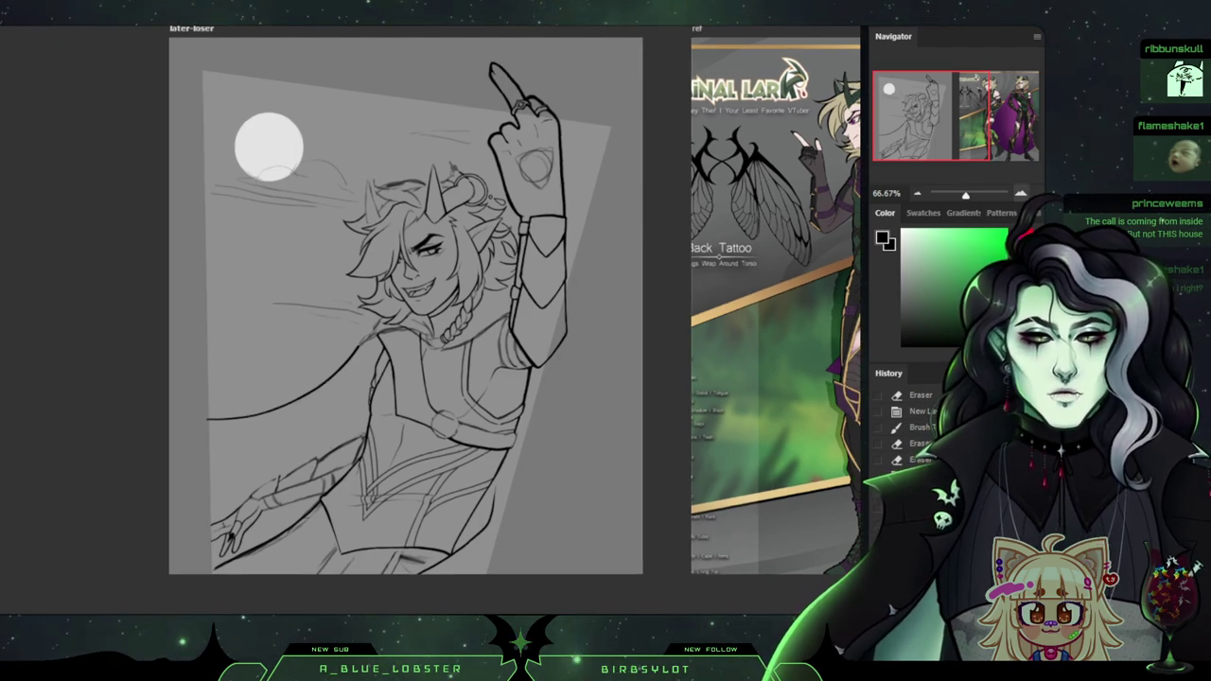
pyautogui.moveTo(917, 118); pyautogui.dragTo(921, 121)
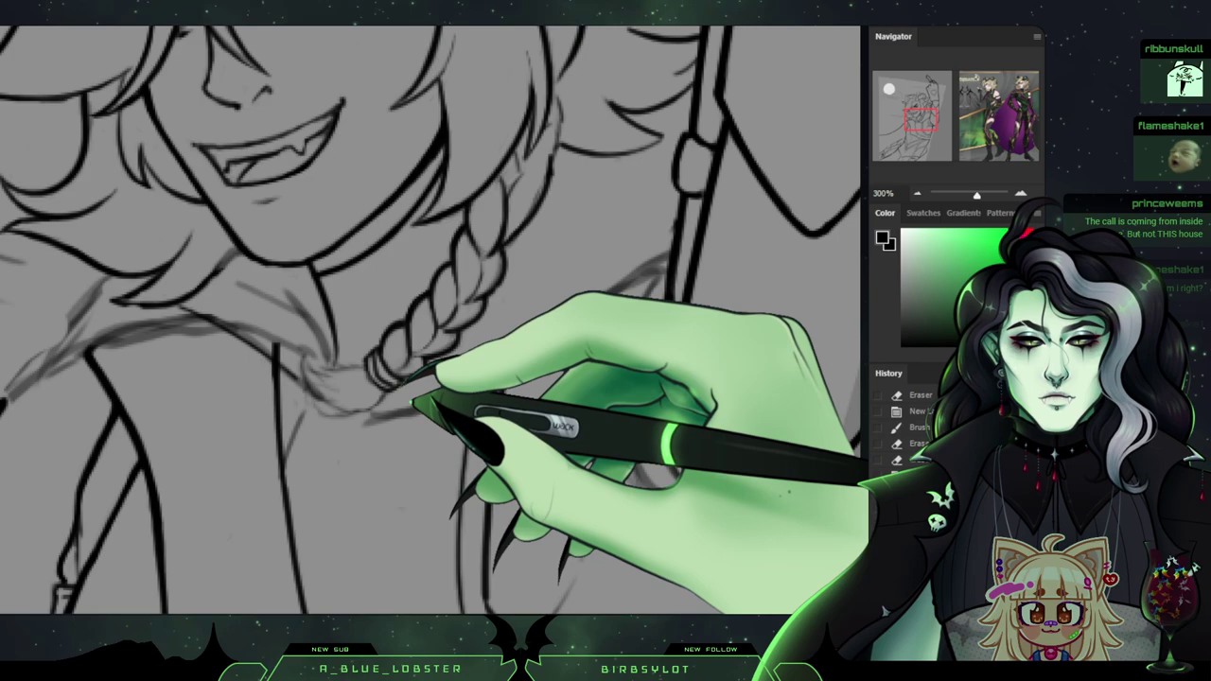
pyautogui.moveTo(371, 416)
pyautogui.mouseDown()
pyautogui.moveTo(476, 383)
pyautogui.moveTo(669, 254)
pyautogui.moveTo(642, 293)
pyautogui.moveTo(672, 271)
pyautogui.mouseUp()
pyautogui.hotkey('ctrl', 'z')
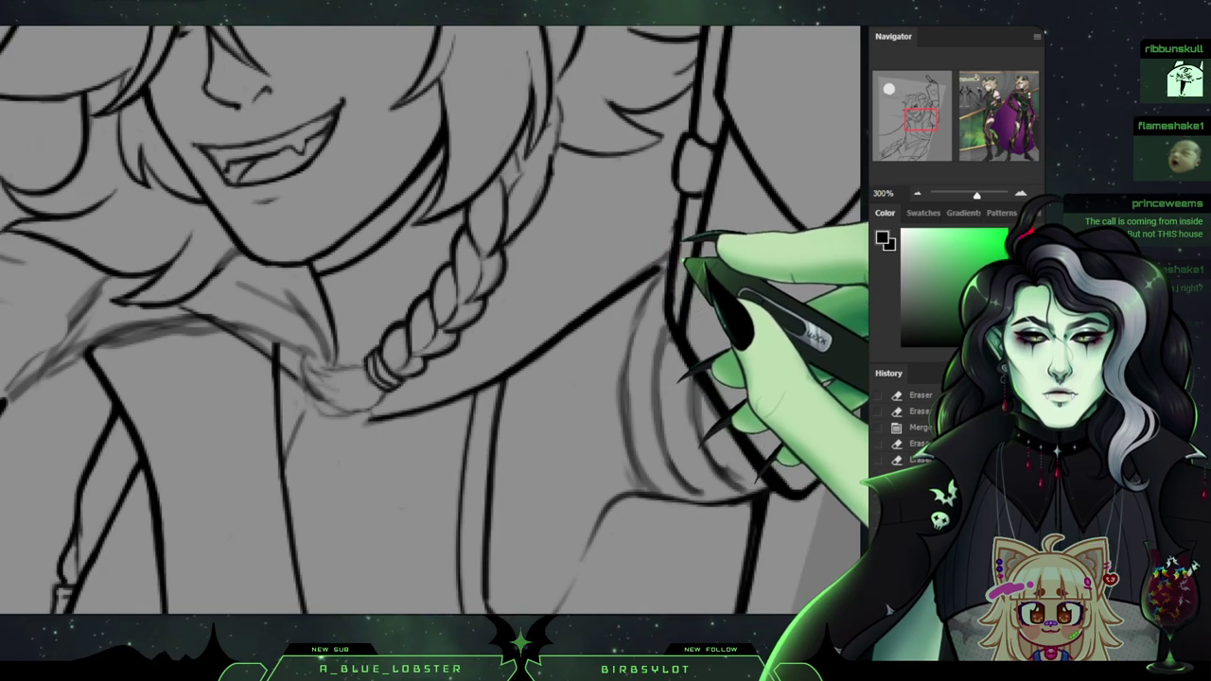
pyautogui.moveTo(647, 263)
pyautogui.mouseDown()
pyautogui.moveTo(605, 310)
pyautogui.moveTo(675, 257)
pyautogui.mouseUp()
pyautogui.press('b')
pyautogui.moveTo(977, 196)
pyautogui.mouseDown()
pyautogui.moveTo(952, 196)
pyautogui.moveTo(991, 195)
pyautogui.moveTo(970, 196)
pyautogui.mouseUp()
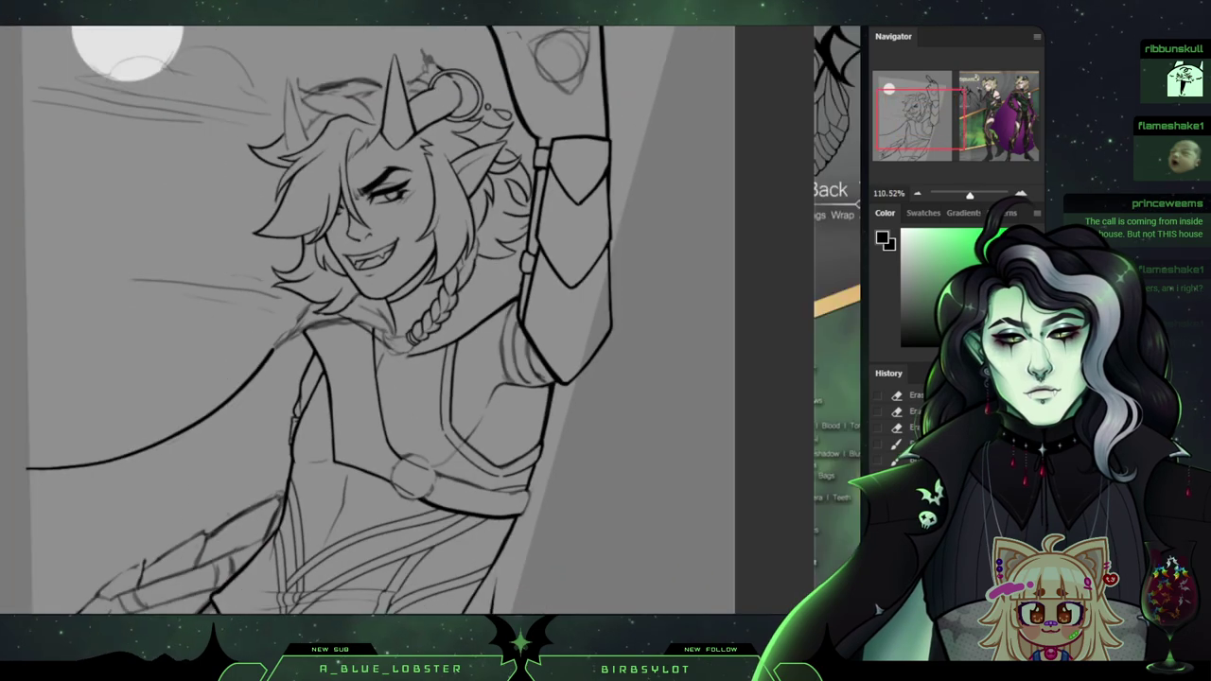
pyautogui.moveTo(920, 119); pyautogui.dragTo(916, 121)
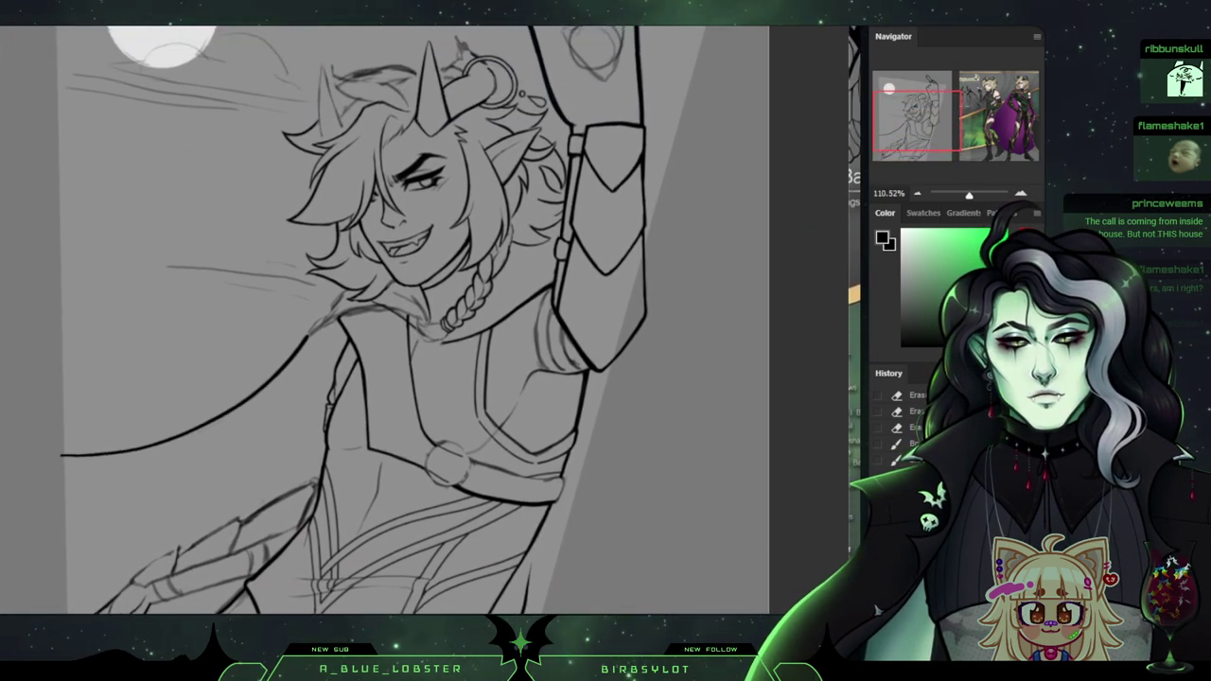
pyautogui.scroll(2, 379, 317)
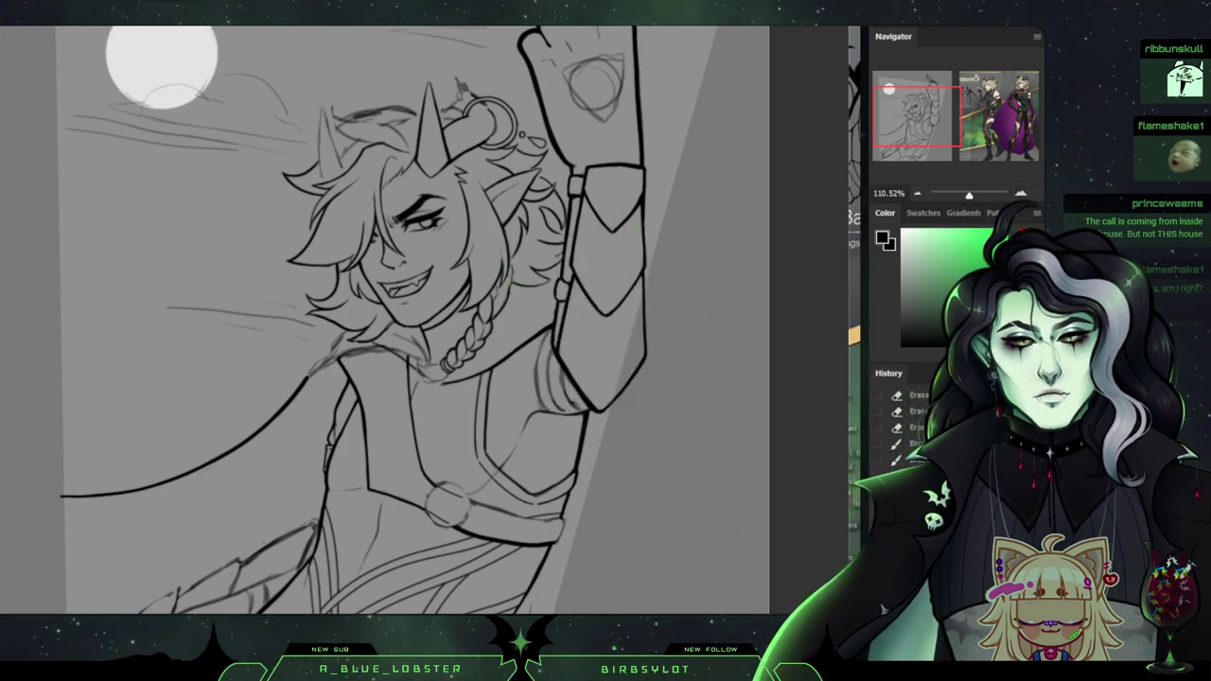
pyautogui.hotkey('ctrl', '+')
pyautogui.moveTo(210, 435); pyautogui.dragTo(5, 594)
pyautogui.hotkey('ctrl', ',')
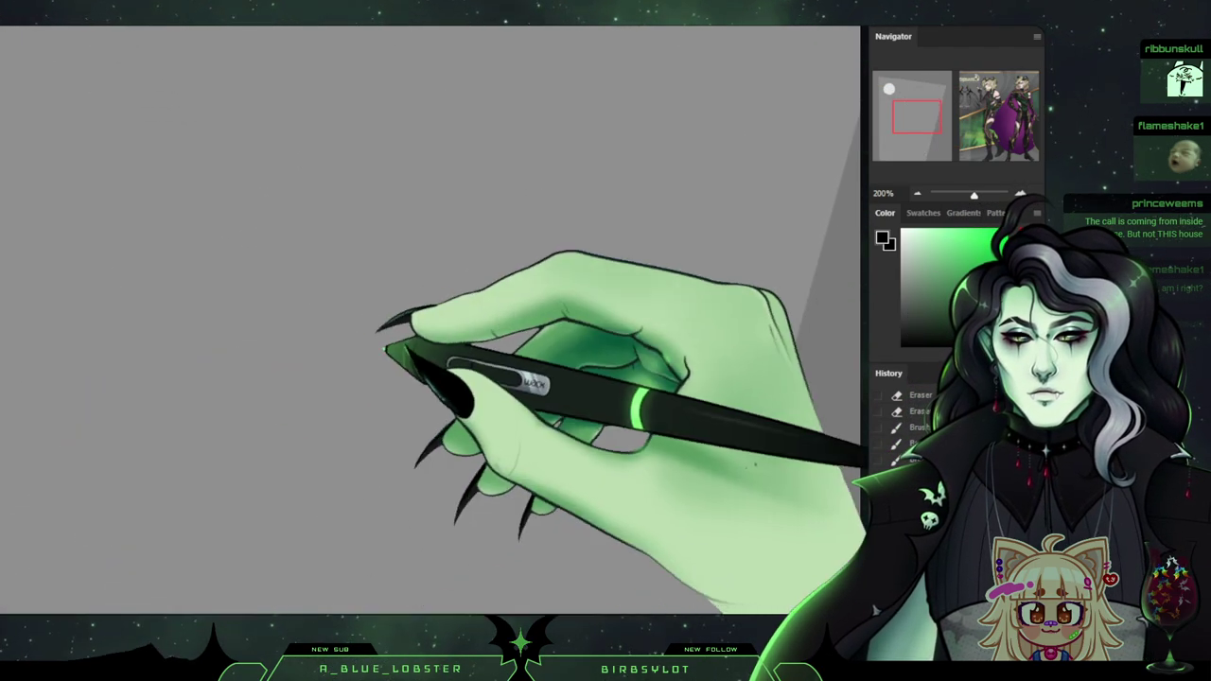
pyautogui.click(945, 195)
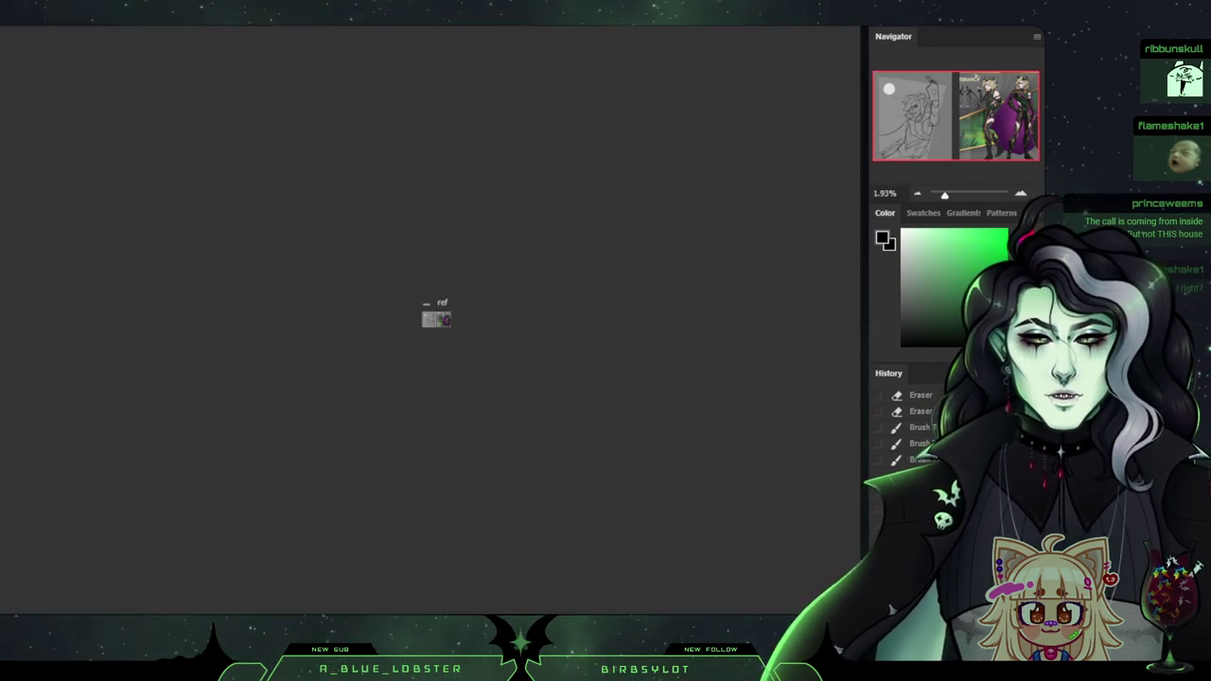
pyautogui.scroll(10, 431, 318)
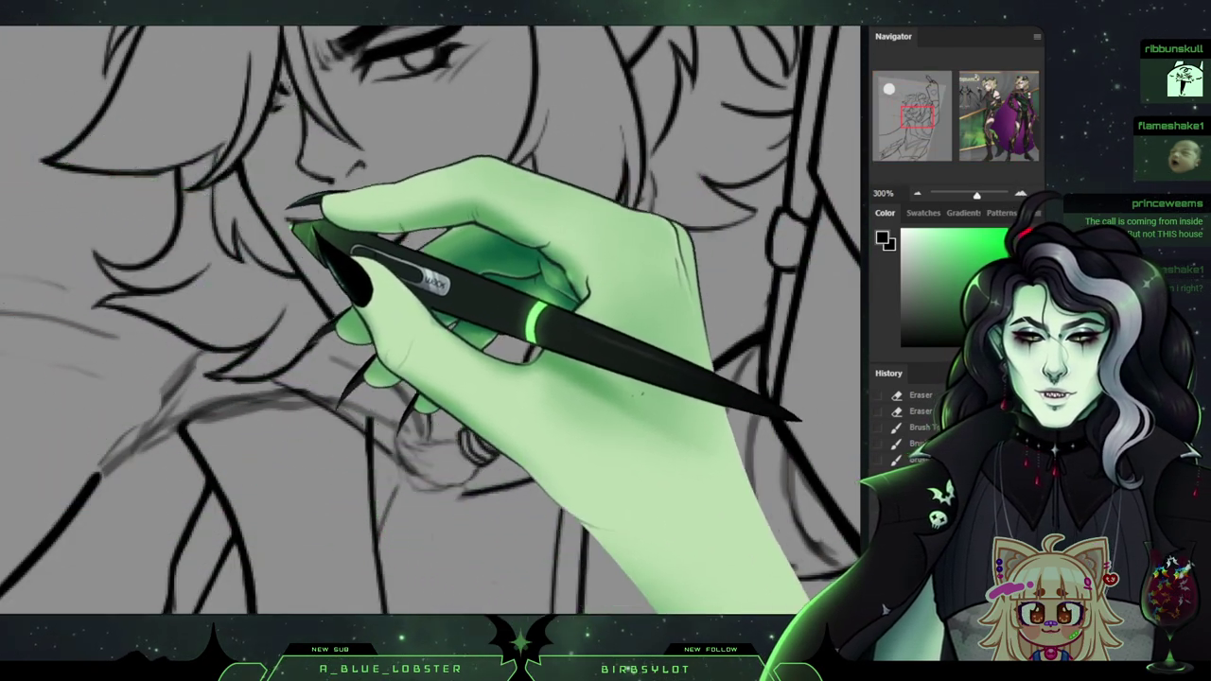
# Ink the short curved fold lines of the hood between the hair tips and the neck, beneath the chin.
pyautogui.moveTo(323, 354)
pyautogui.mouseDown()
pyautogui.moveTo(402, 382)
pyautogui.moveTo(423, 413)
pyautogui.mouseUp()
pyautogui.moveTo(376, 356); pyautogui.dragTo(450, 436)
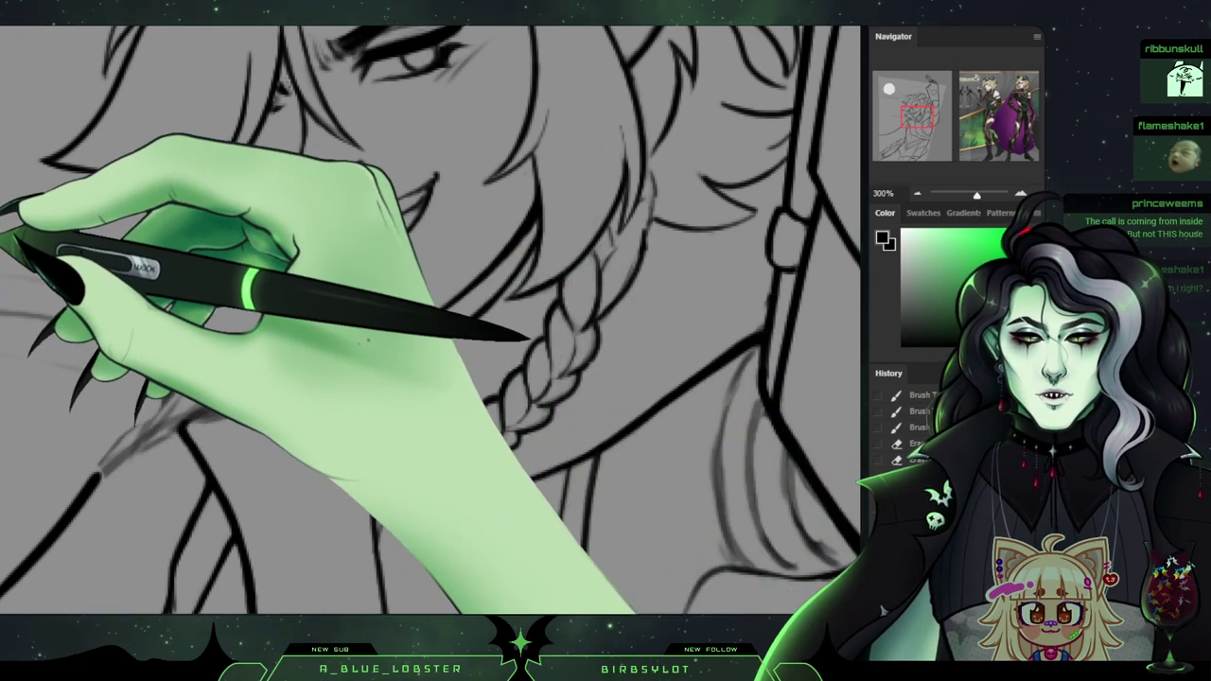
pyautogui.moveTo(325, 357)
pyautogui.mouseDown()
pyautogui.moveTo(379, 377)
pyautogui.moveTo(374, 364)
pyautogui.moveTo(414, 419)
pyautogui.mouseUp()
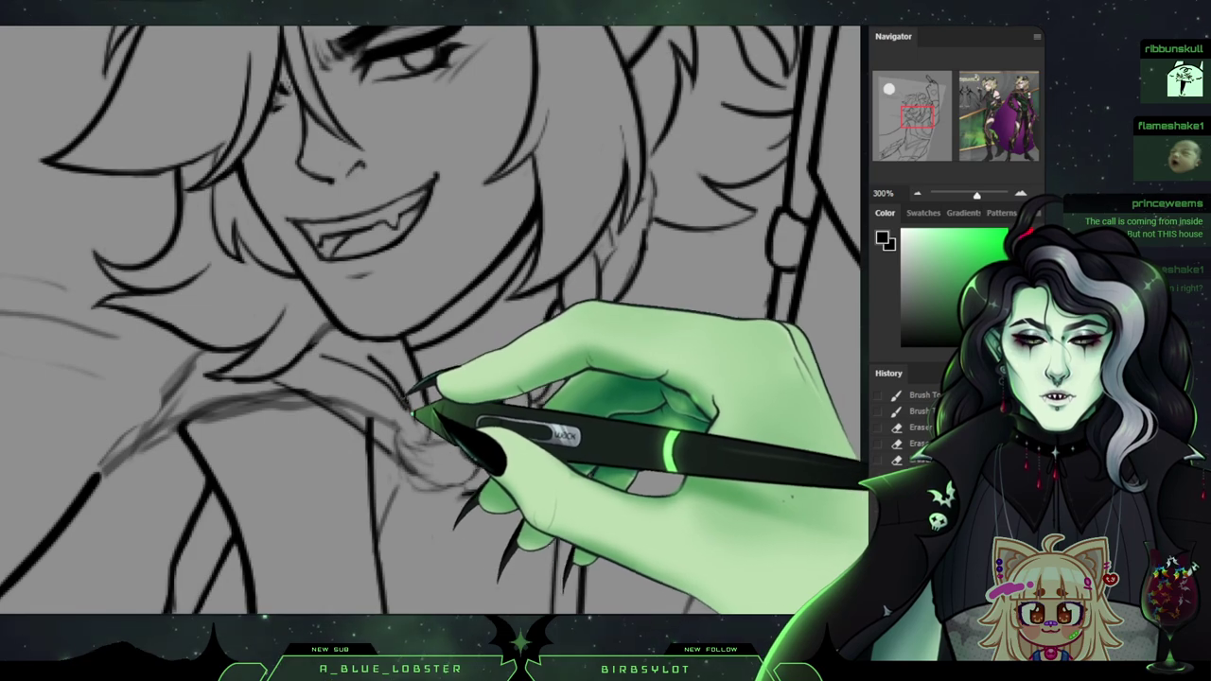
# Compare the whole drawing with the full-figure poses on the reference sheet, studying the cape and outfit.
pyautogui.hotkey('ctrl', '-')
pyautogui.hotkey('ctrl', '-')
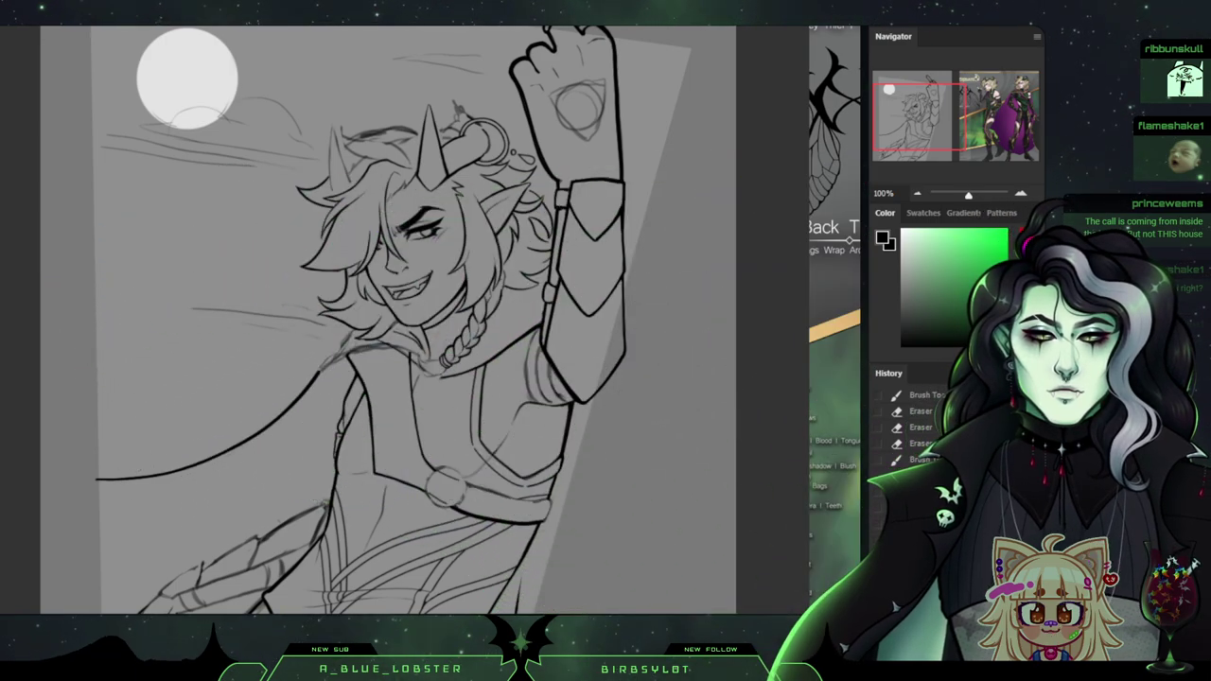
pyautogui.hotkey('ctrl', '-')
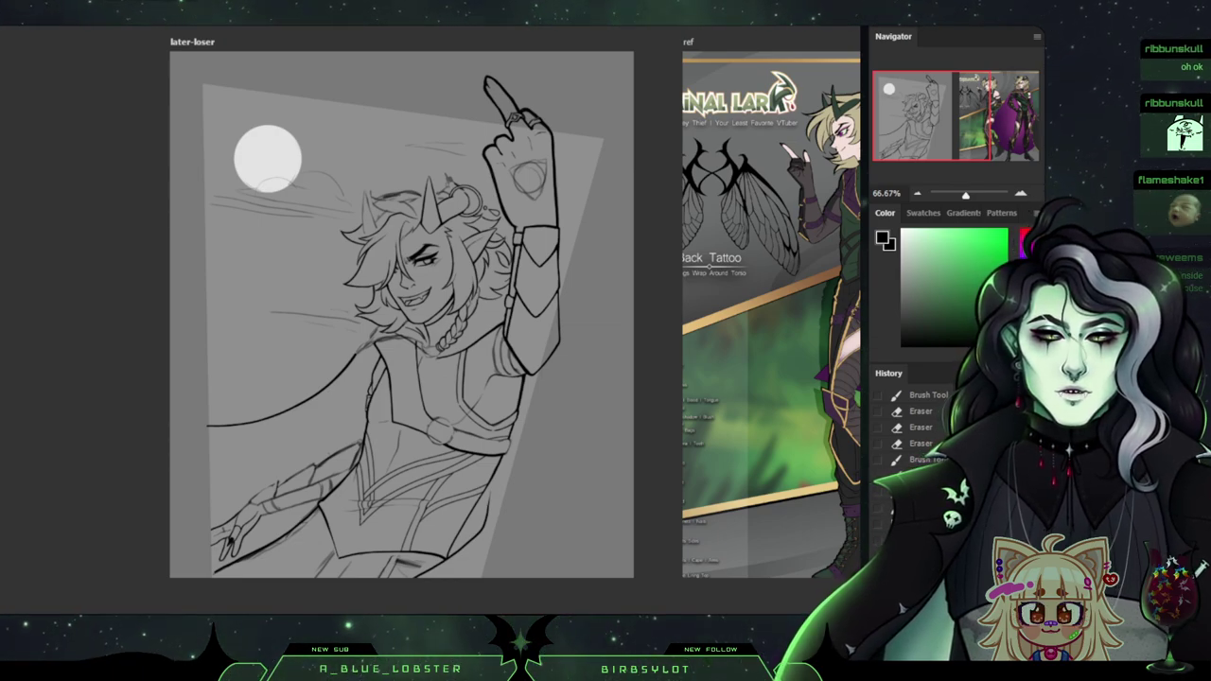
pyautogui.moveTo(935, 117); pyautogui.dragTo(984, 116)
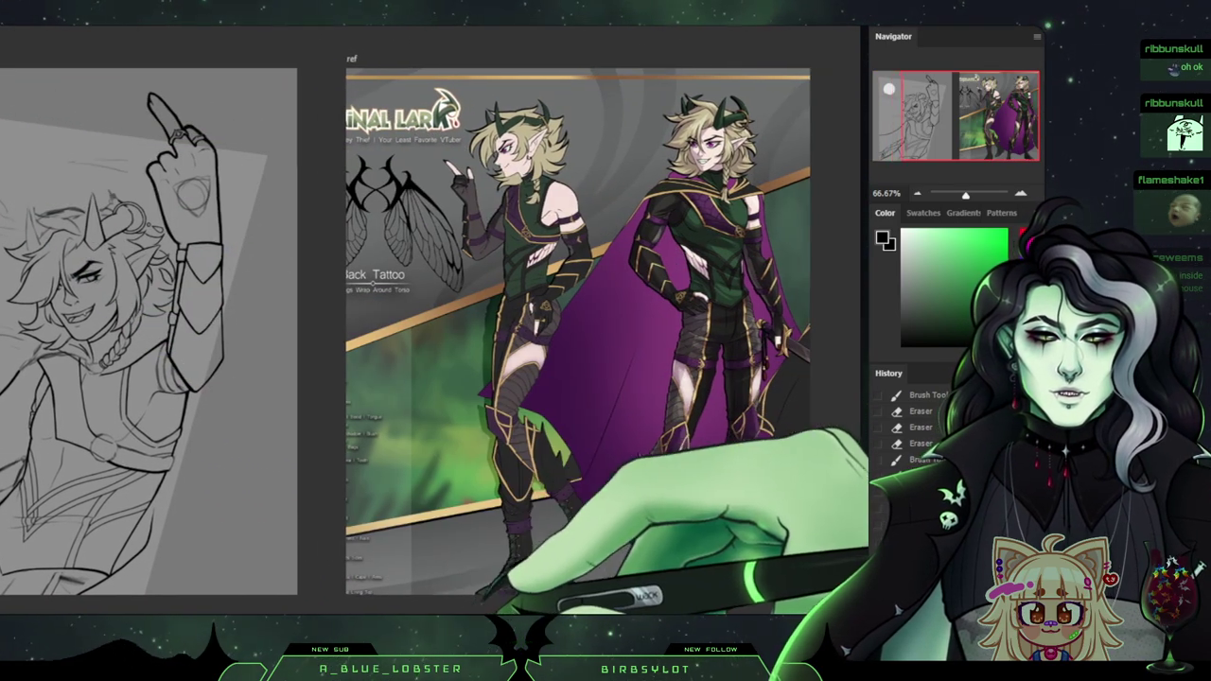
pyautogui.moveTo(481, 597); pyautogui.dragTo(358, 473)
pyautogui.moveTo(424, 410); pyautogui.dragTo(485, 375)
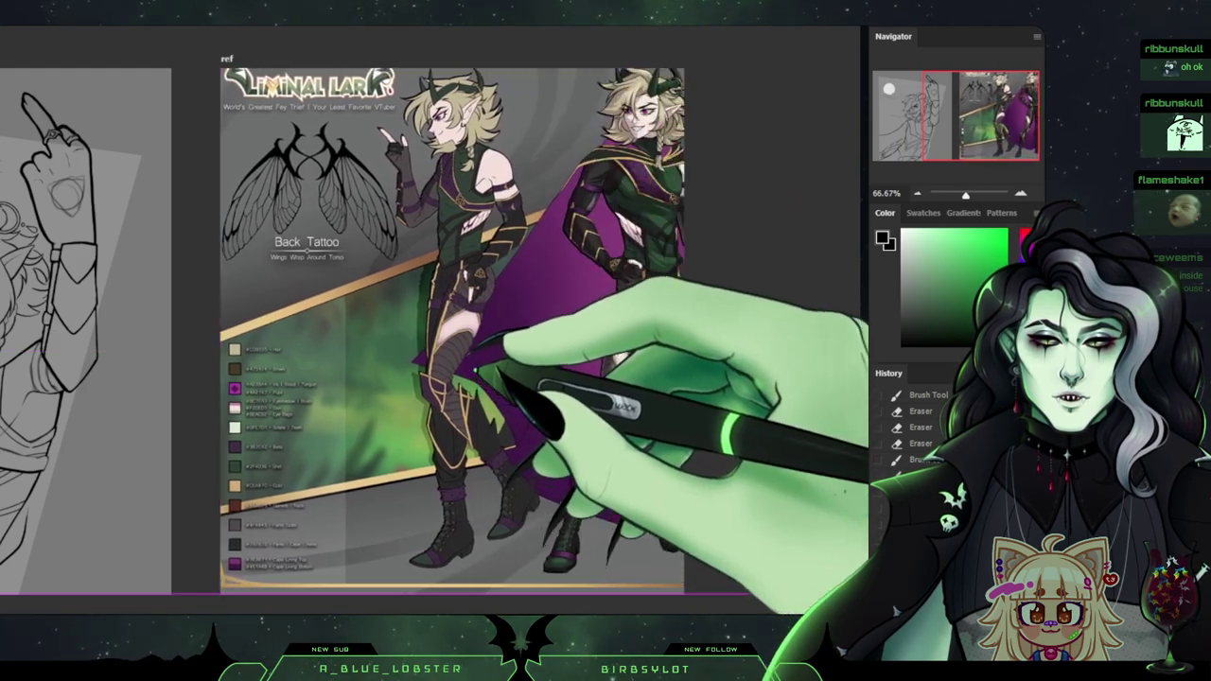
pyautogui.moveTo(695, 348); pyautogui.dragTo(318, 313)
pyautogui.moveTo(507, 284); pyautogui.dragTo(717, 347)
pyautogui.moveTo(431, 333); pyautogui.dragTo(544, 321)
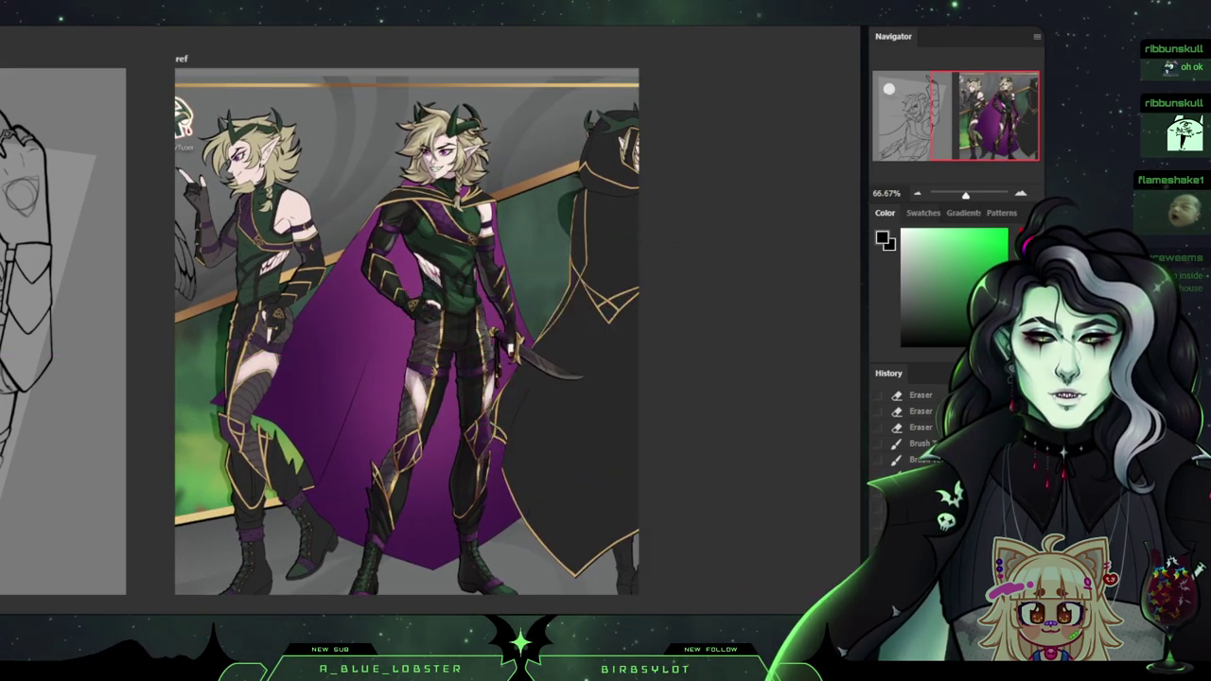
# Examine the caped reference figure's collar, crossed chest band, clasp and arm straps up close.
pyautogui.hotkey('ctrl', '+')
pyautogui.hotkey('ctrl', '+')
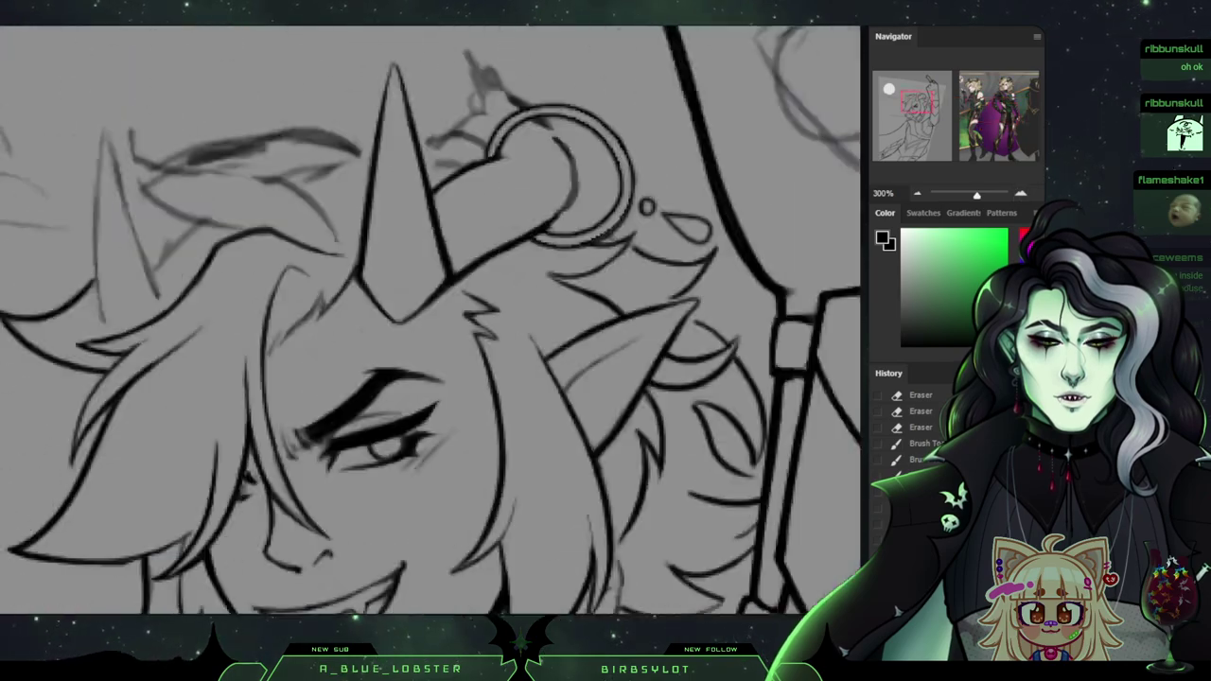
pyautogui.hotkey('ctrl', '+')
pyautogui.moveTo(757, 312); pyautogui.dragTo(91, 335)
pyautogui.moveTo(406, 530); pyautogui.dragTo(310, 75)
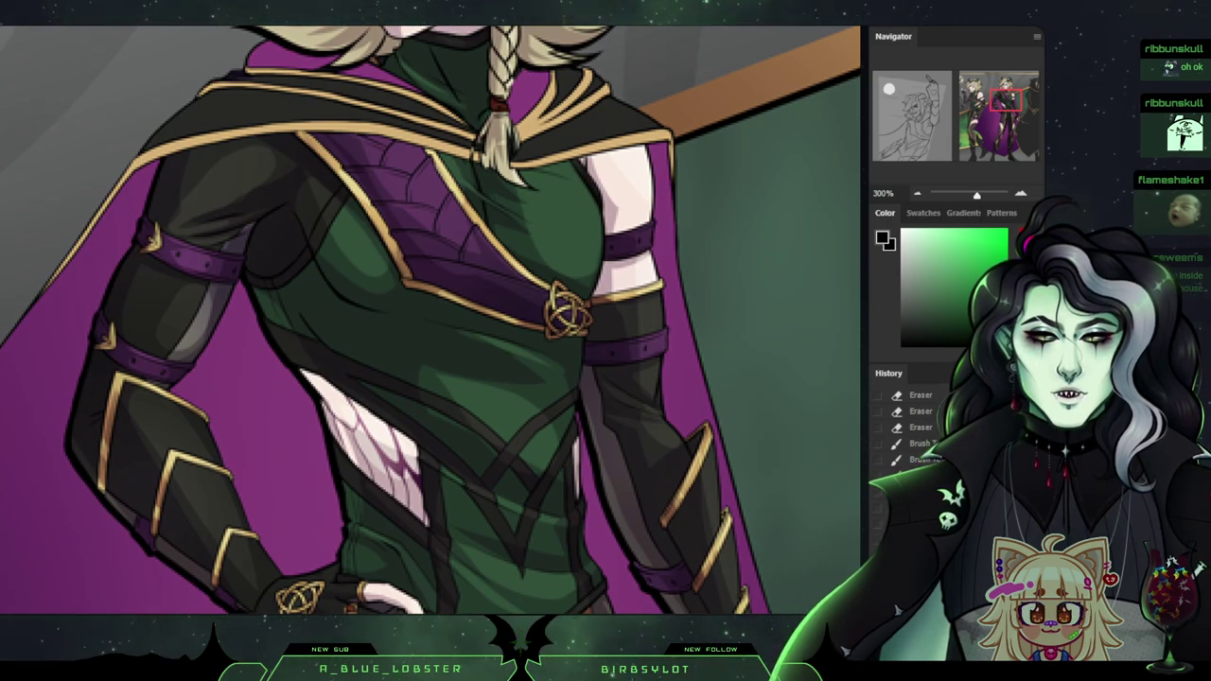
pyautogui.moveTo(431, 322); pyautogui.dragTo(468, 303)
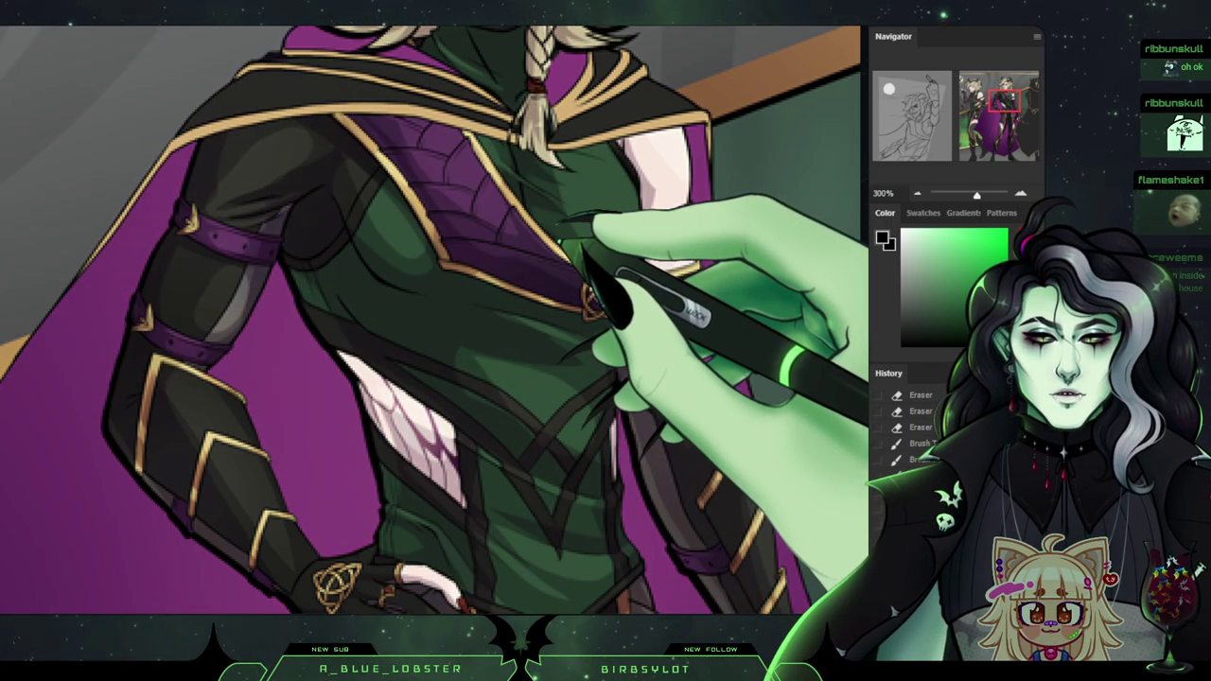
pyautogui.moveTo(549, 241); pyautogui.dragTo(660, 342)
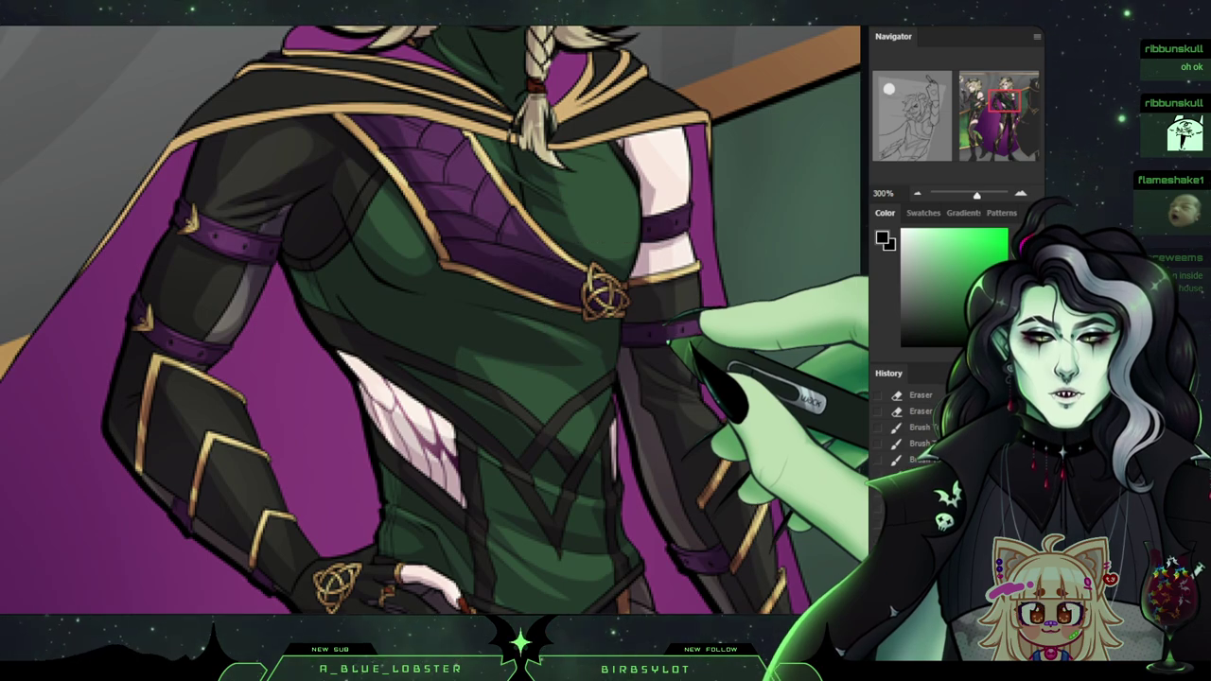
pyautogui.hotkey('ctrl', 'd')
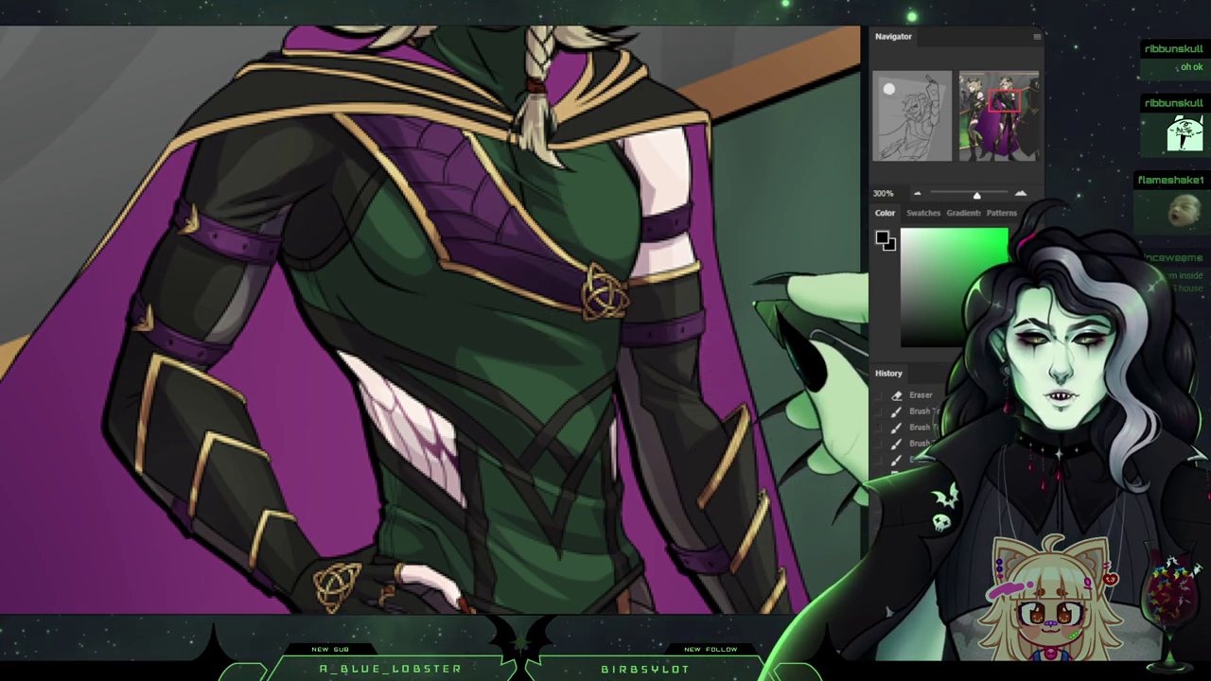
# Ink the hood's curved folds on a new layer, between the braid and the raised arm.
pyautogui.hotkey('ctrl', '-')
pyautogui.hotkey('ctrl', '-')
pyautogui.hotkey('ctrl', '-')
pyautogui.hotkey('ctrl', '-')
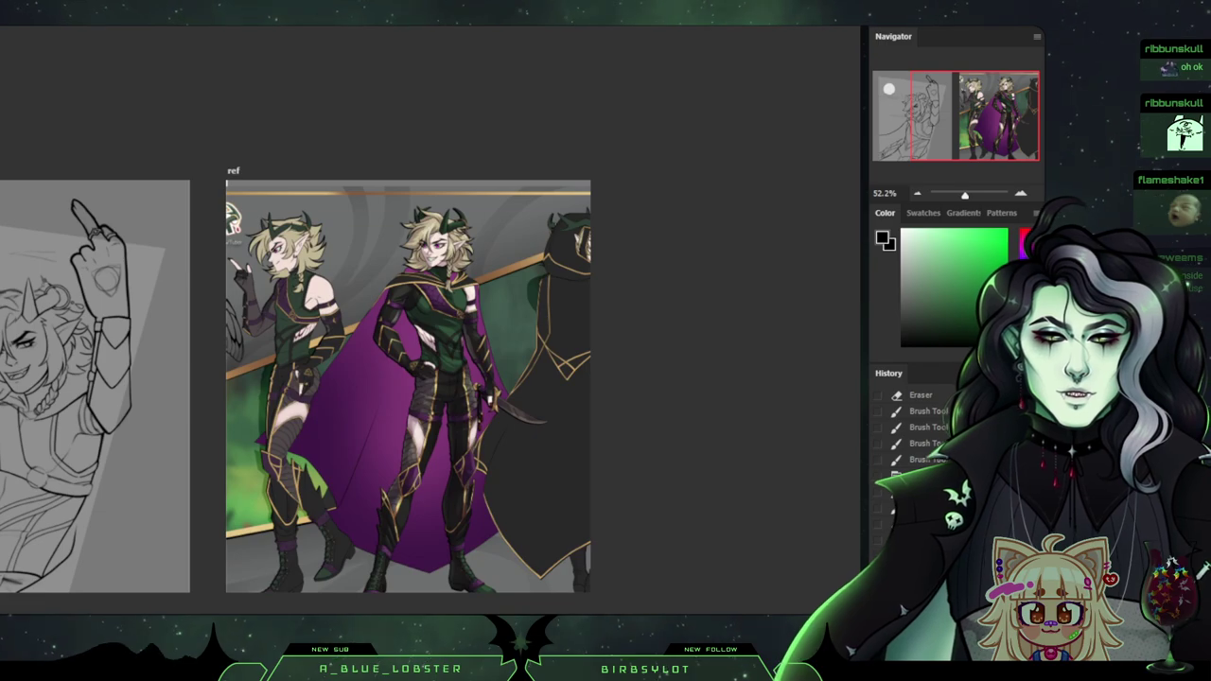
pyautogui.moveTo(313, 379); pyautogui.dragTo(581, 364)
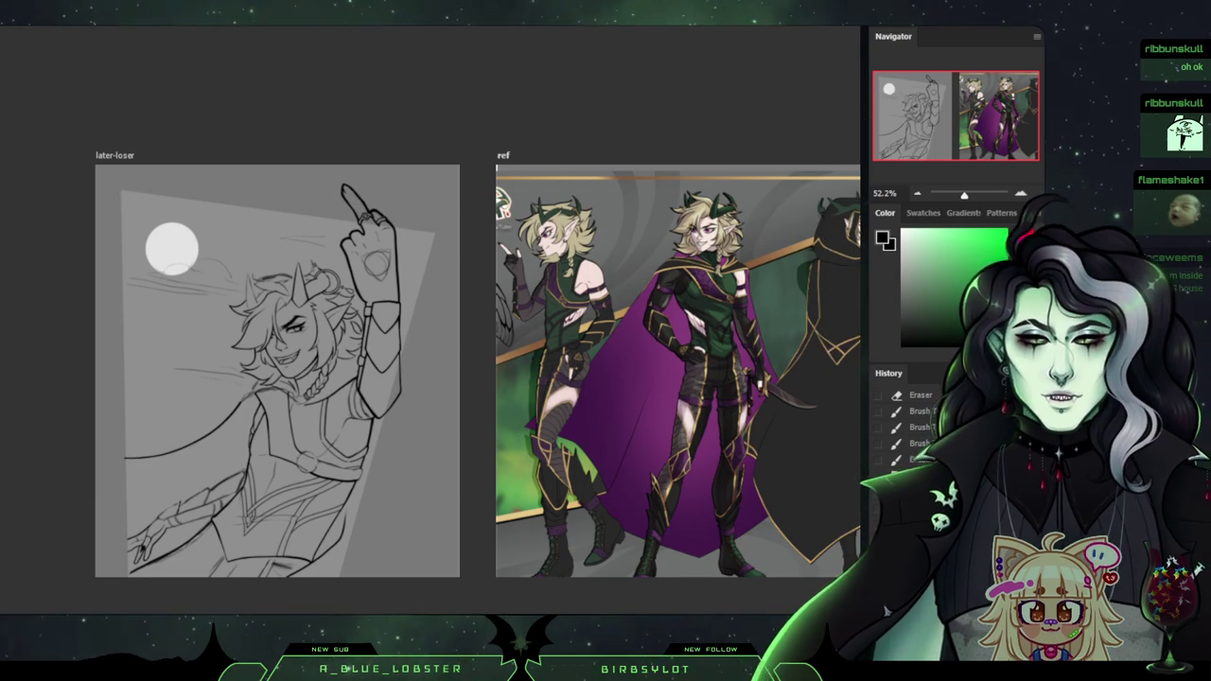
pyautogui.hotkey('ctrl', '+')
pyautogui.hotkey('ctrl', '+')
pyautogui.hotkey('ctrl', '+')
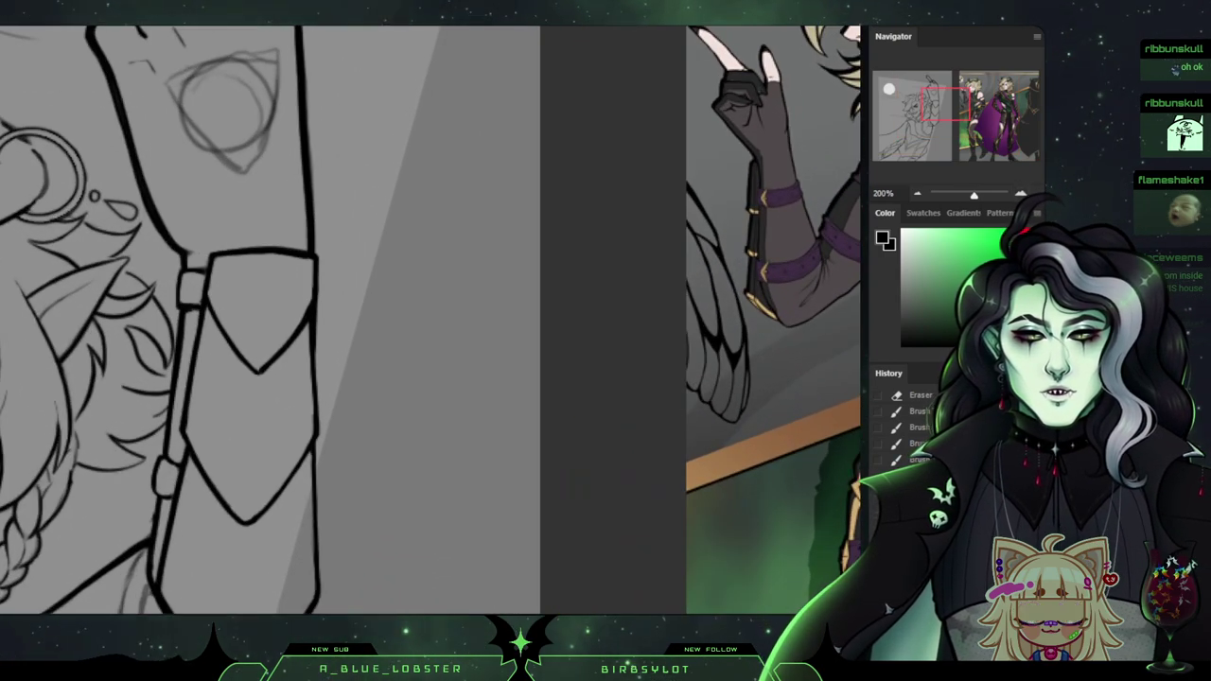
pyautogui.moveTo(331, 356); pyautogui.dragTo(527, 284)
pyautogui.moveTo(379, 284); pyautogui.dragTo(736, 284)
pyautogui.moveTo(590, 290); pyautogui.dragTo(516, 153)
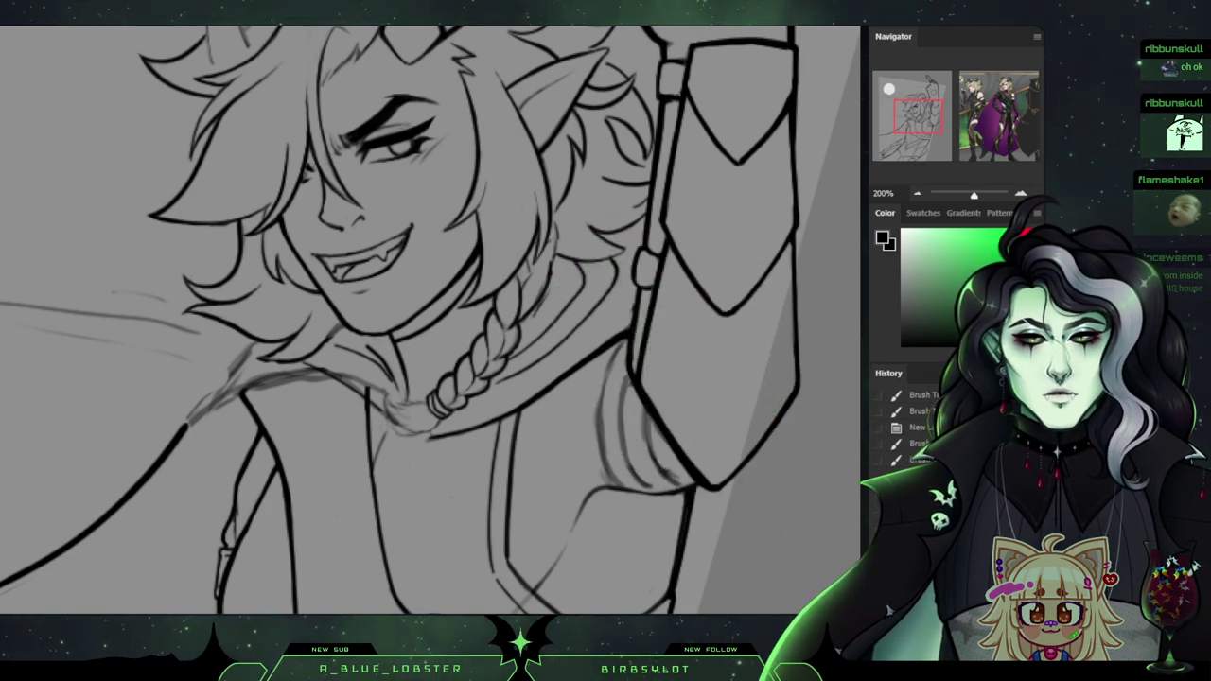
pyautogui.click(917, 193)
pyautogui.click(917, 193)
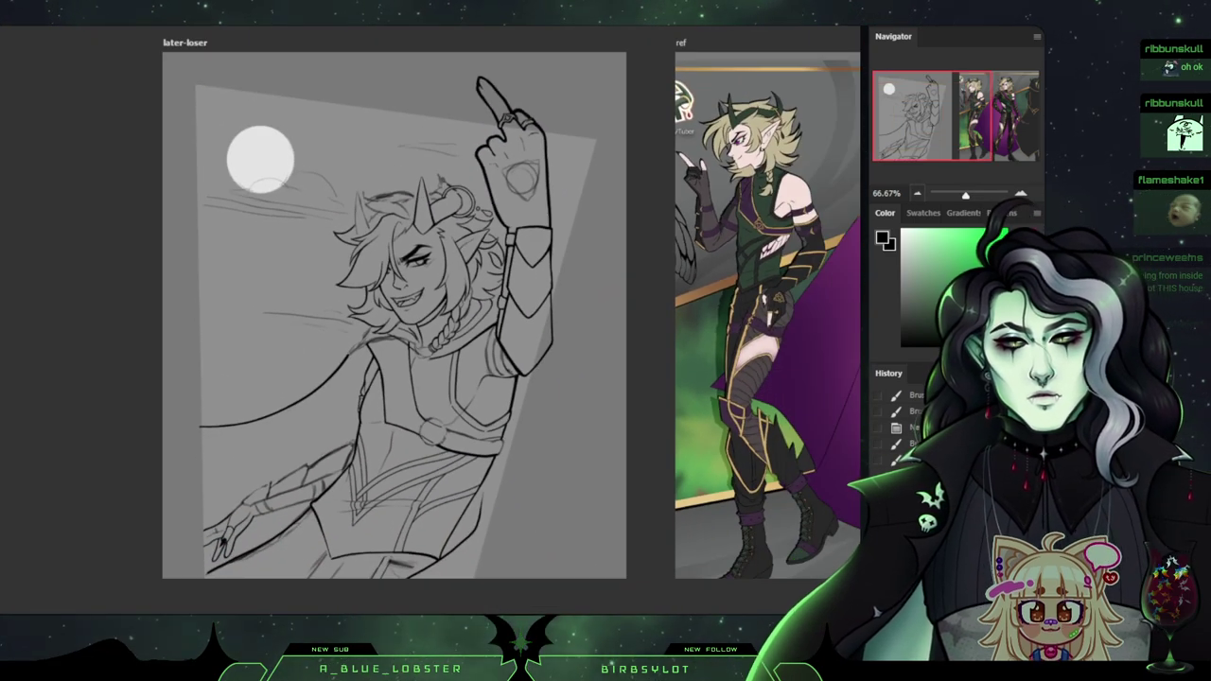
# Select the inked horn above the forehead with a freehand outline and place a copy over the sketched far horn.
pyautogui.hotkey('ctrl', '+')
pyautogui.hotkey('ctrl', '+')
pyautogui.hotkey('ctrl', '+')
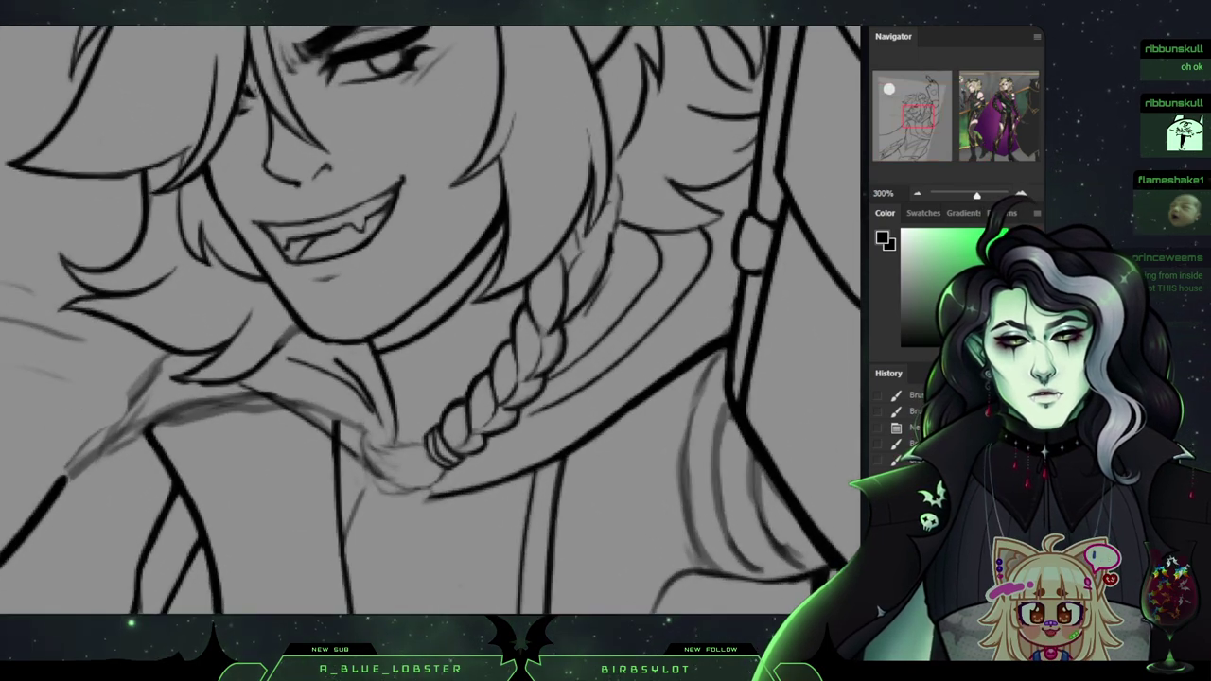
pyautogui.moveTo(407, 170); pyautogui.dragTo(483, 556)
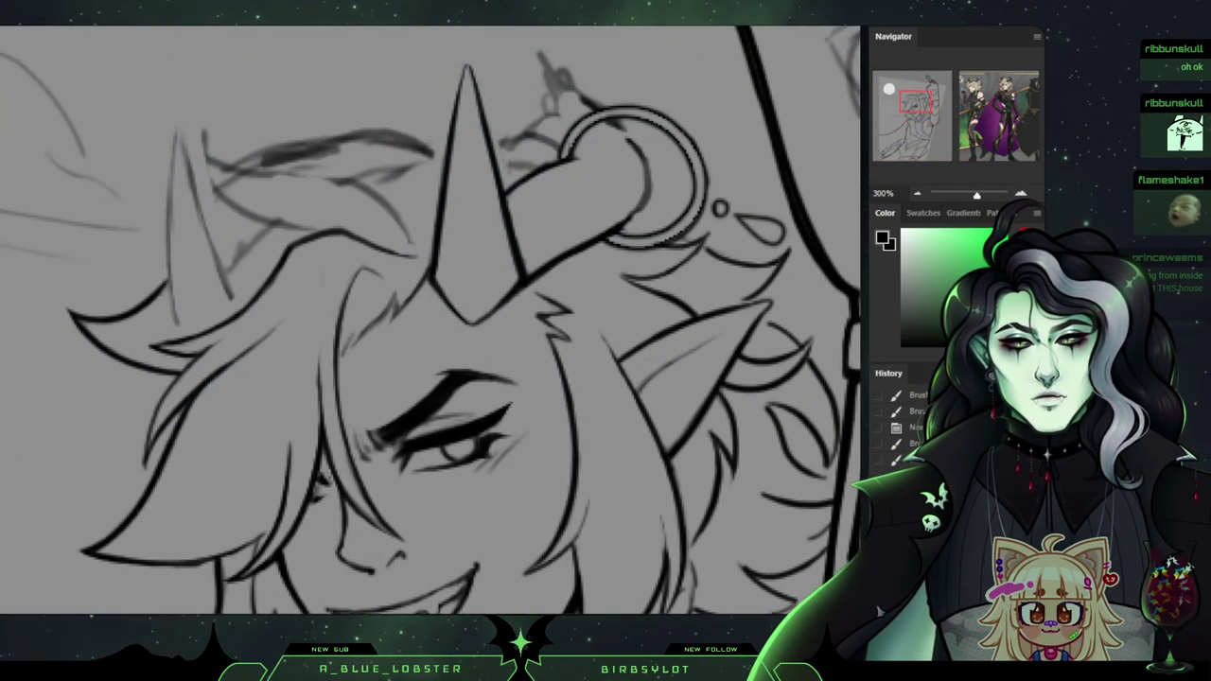
pyautogui.moveTo(326, 478); pyautogui.dragTo(418, 460)
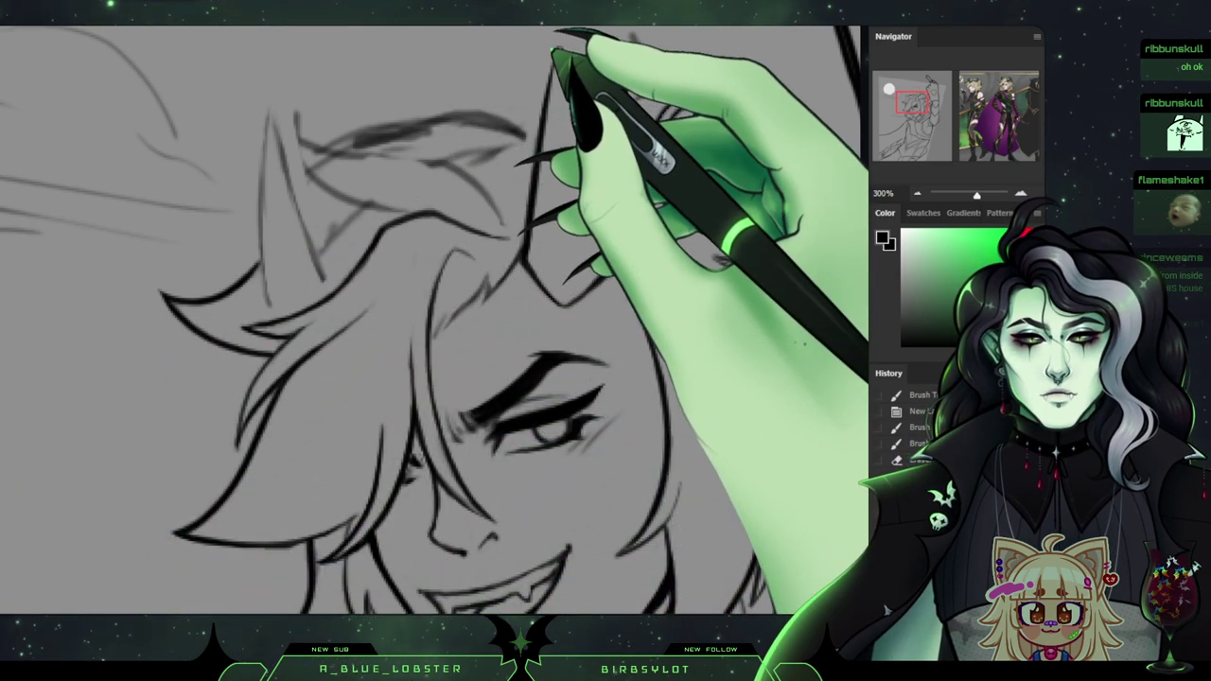
pyautogui.moveTo(545, 49); pyautogui.dragTo(531, 164)
pyautogui.moveTo(528, 226)
pyautogui.mouseDown()
pyautogui.moveTo(529, 282)
pyautogui.moveTo(554, 312)
pyautogui.moveTo(590, 316)
pyautogui.moveTo(632, 269)
pyautogui.mouseUp()
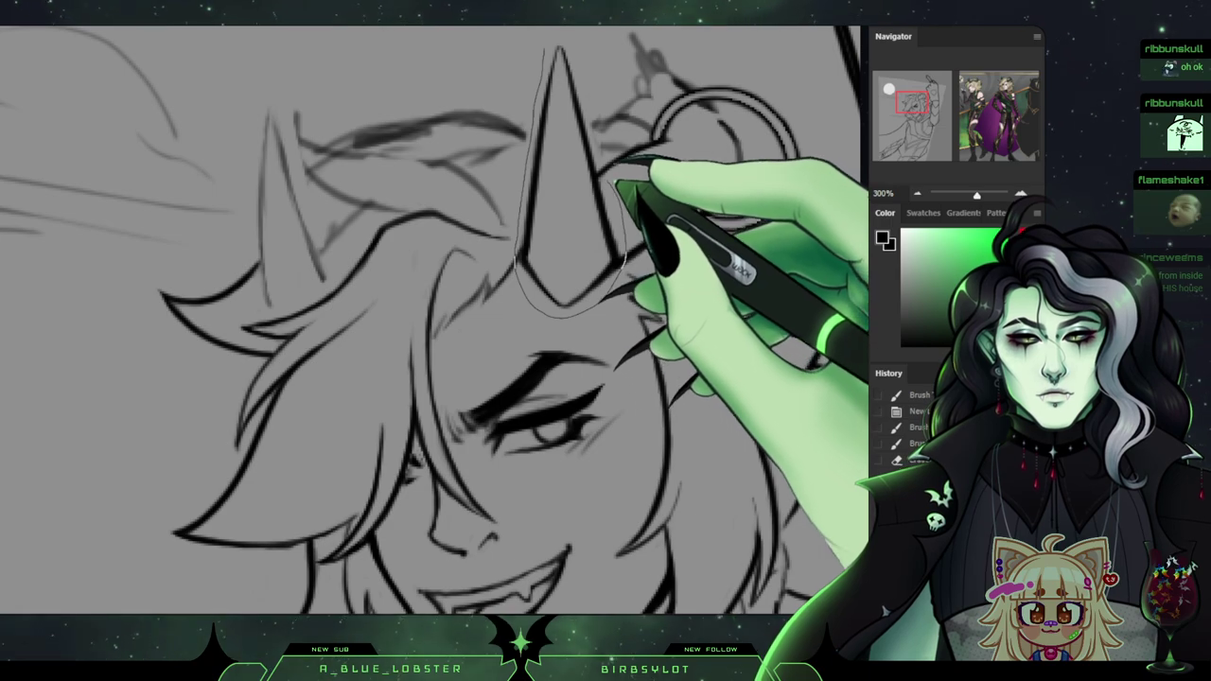
pyautogui.moveTo(620, 182)
pyautogui.mouseDown()
pyautogui.moveTo(592, 57)
pyautogui.moveTo(560, 38)
pyautogui.mouseUp()
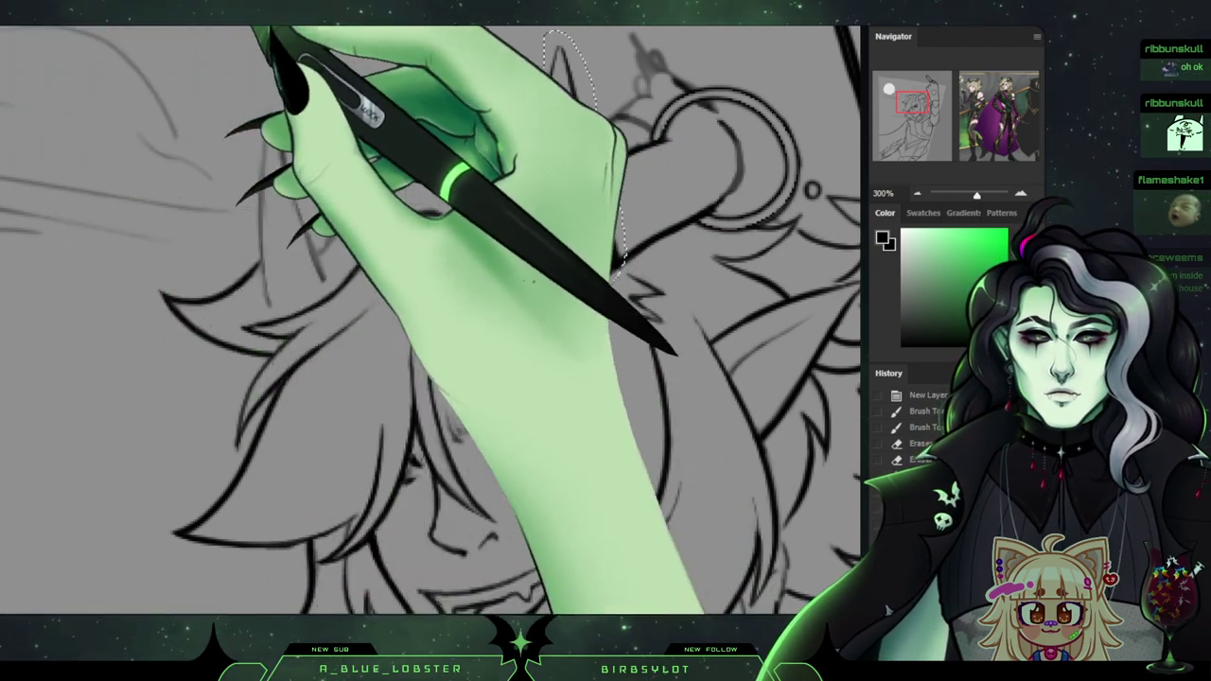
pyautogui.click(596, 194)
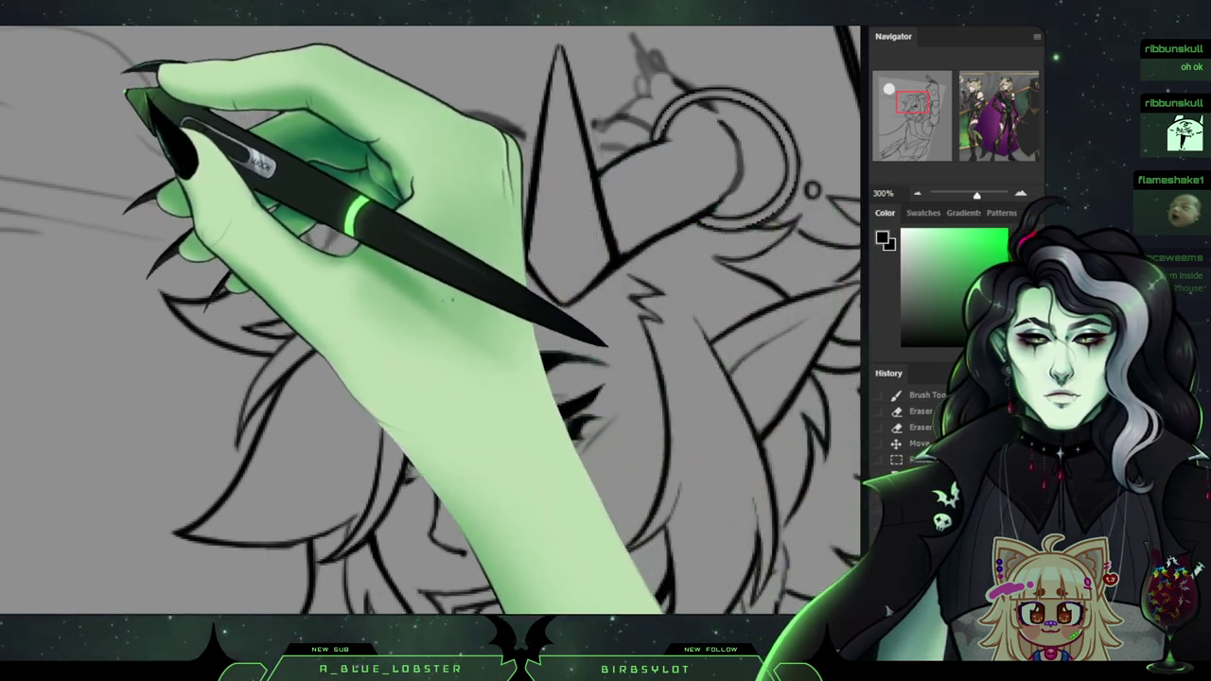
pyautogui.moveTo(621, 236)
pyautogui.mouseDown()
pyautogui.moveTo(572, 235)
pyautogui.moveTo(382, 306)
pyautogui.moveTo(344, 308)
pyautogui.mouseUp()
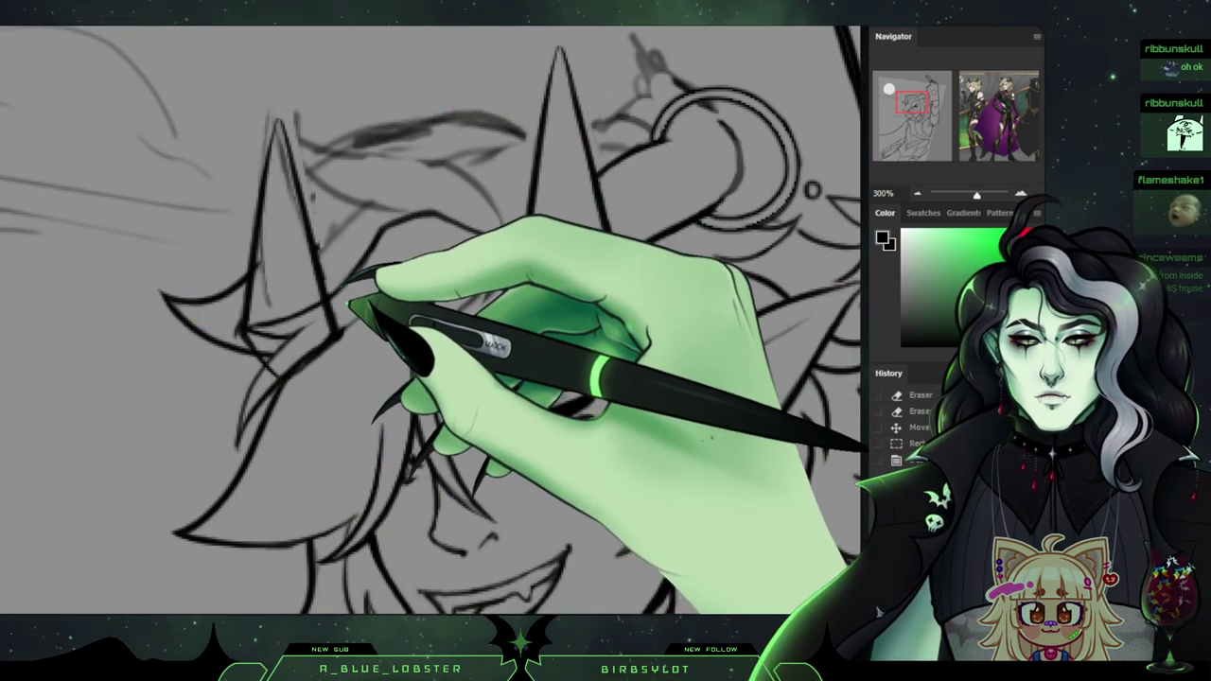
# Rotate the copied horn slightly counterclockwise and shift it to fit the sketched far horn.
pyautogui.hotkey('ctrl', 't')
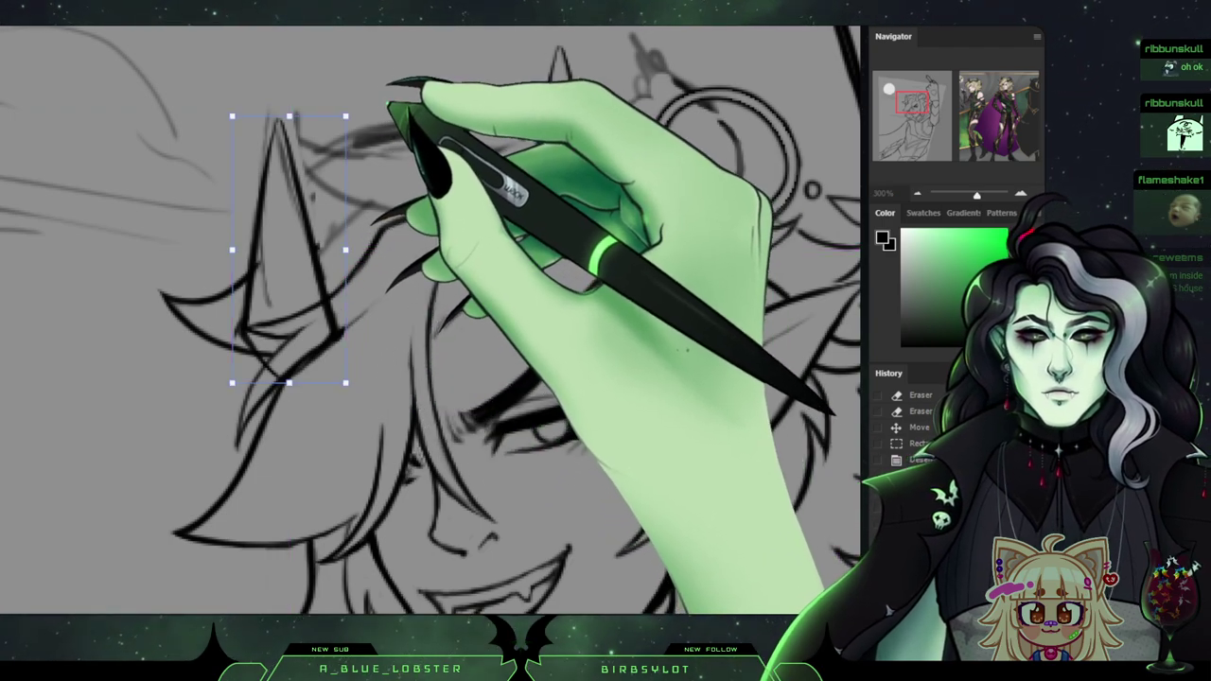
pyautogui.moveTo(389, 104); pyautogui.dragTo(359, 97)
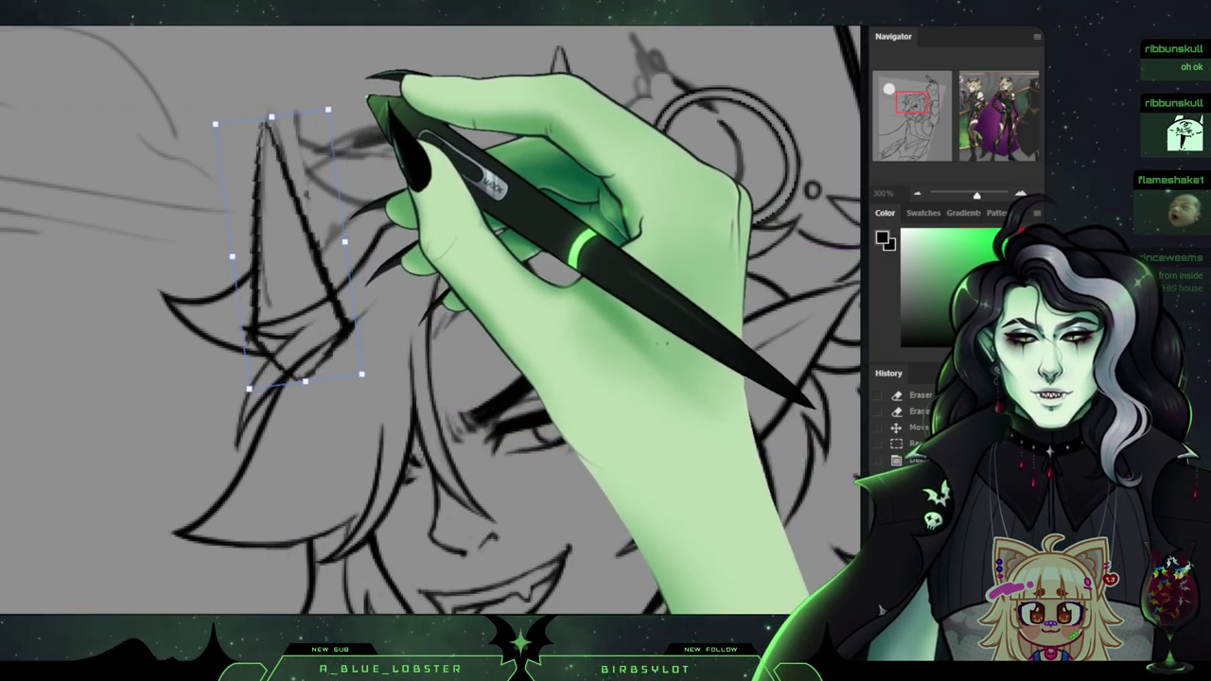
pyautogui.moveTo(326, 246)
pyautogui.mouseDown()
pyautogui.moveTo(338, 220)
pyautogui.moveTo(322, 238)
pyautogui.mouseUp()
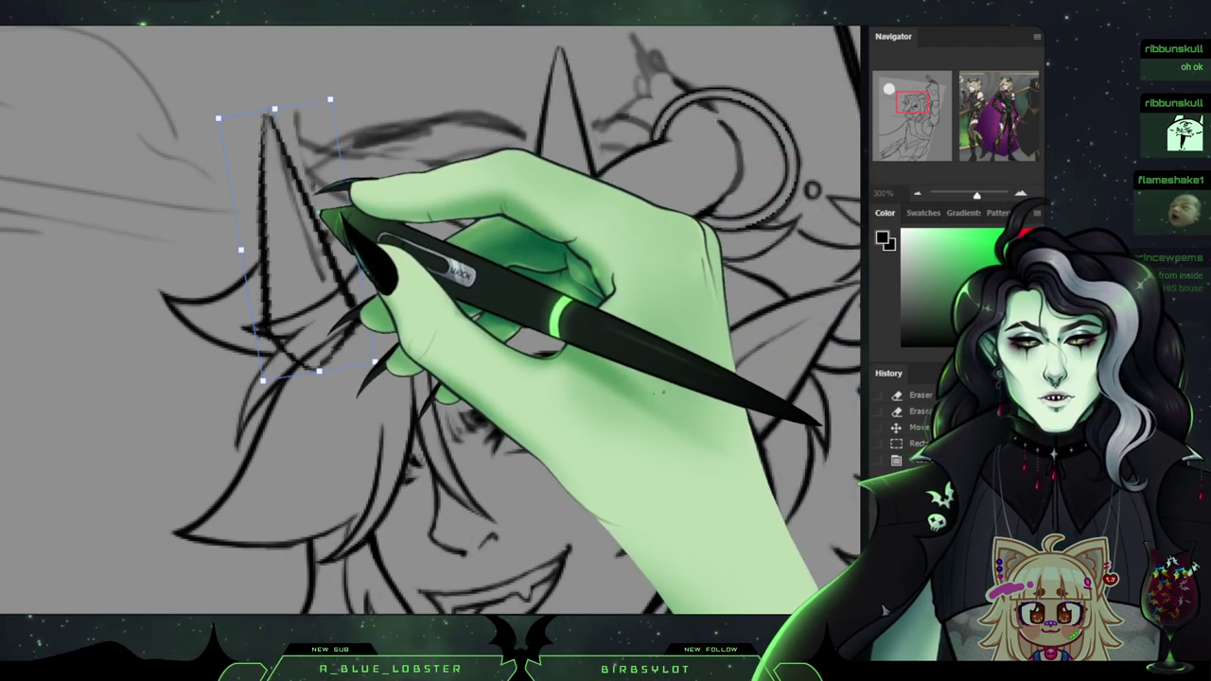
pyautogui.moveTo(322, 209); pyautogui.dragTo(321, 200)
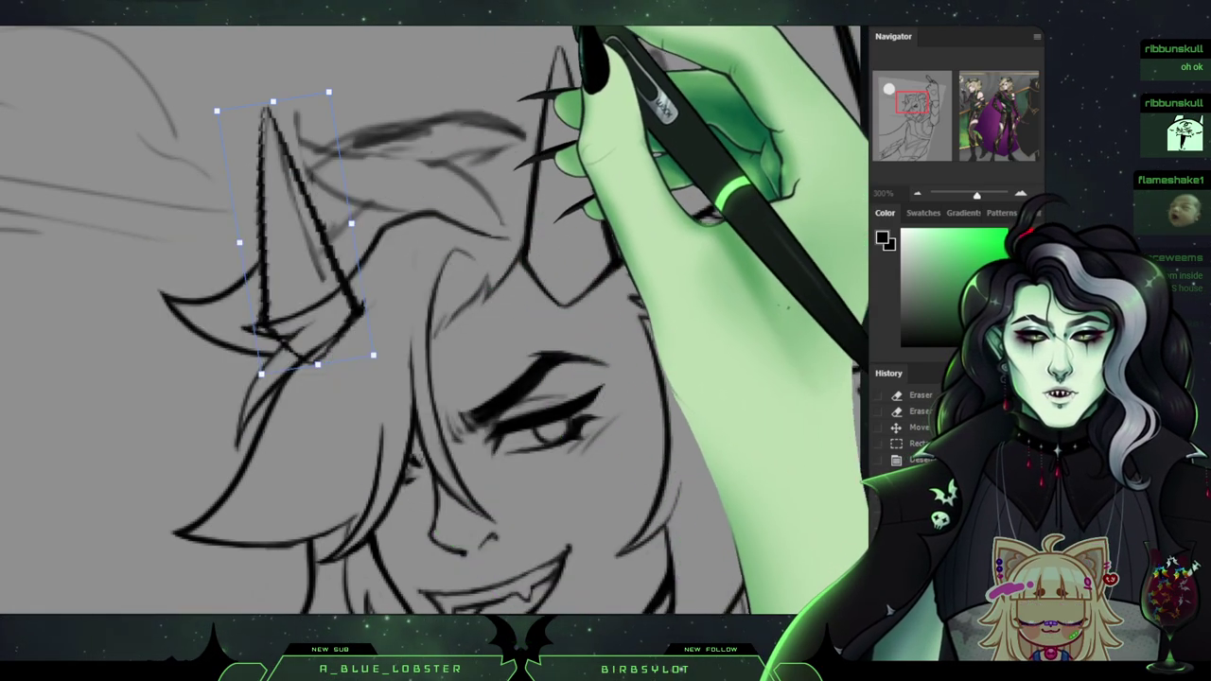
pyautogui.press('Return')
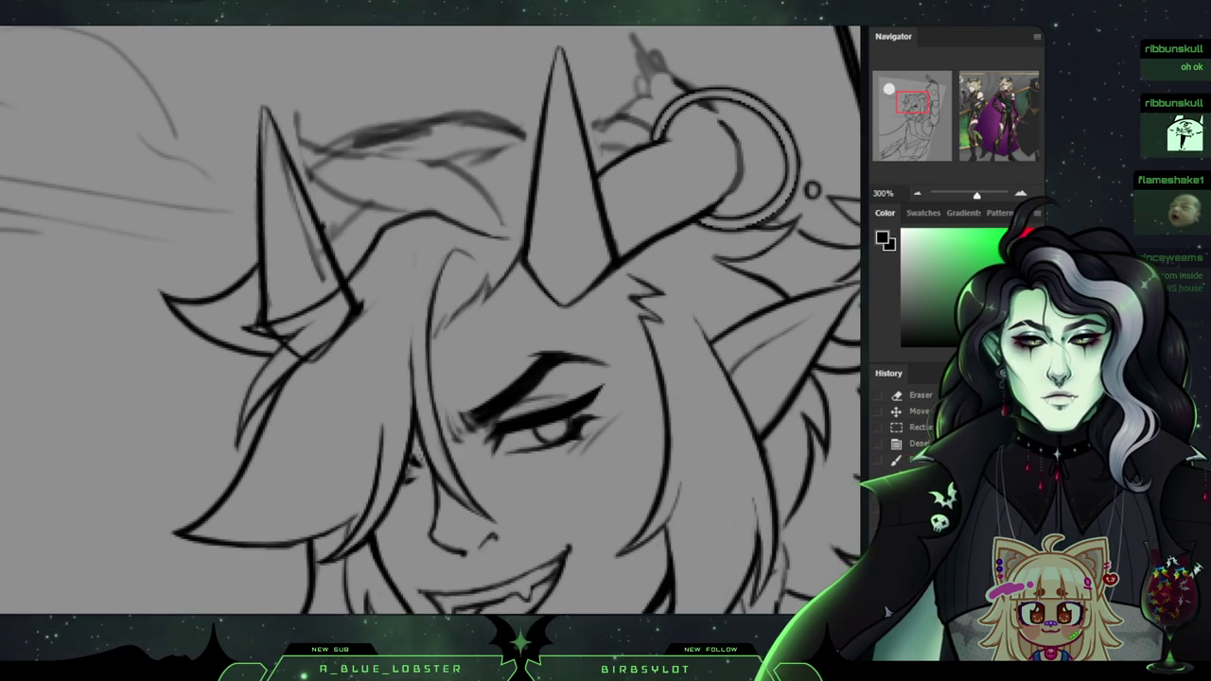
# Narrow the copied far horn slightly with Free Transform, bringing in the edge nearer the face.
pyautogui.hotkey('ctrl', '-')
pyautogui.hotkey('ctrl', '-')
pyautogui.hotkey('ctrl', '-')
pyautogui.hotkey('ctrl', '-')
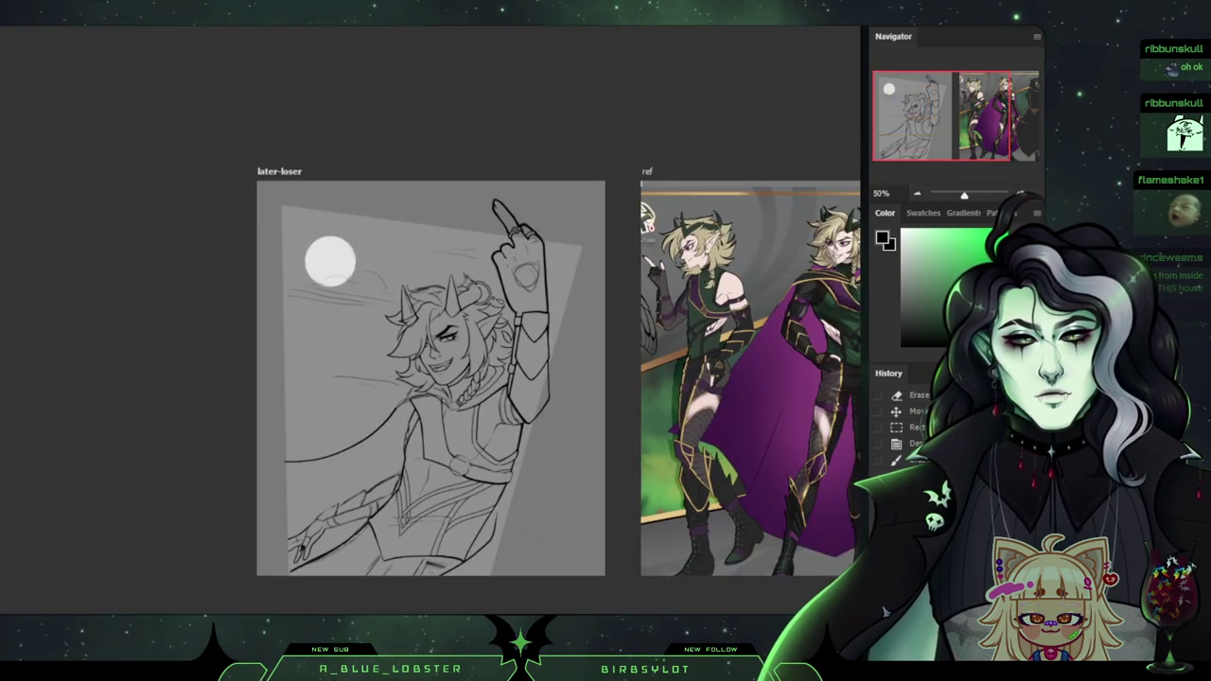
pyautogui.hotkey('ctrl', '+')
pyautogui.hotkey('ctrl', '+')
pyautogui.hotkey('ctrl', '+')
pyautogui.hotkey('ctrl', '+')
pyautogui.hotkey('ctrl', '+')
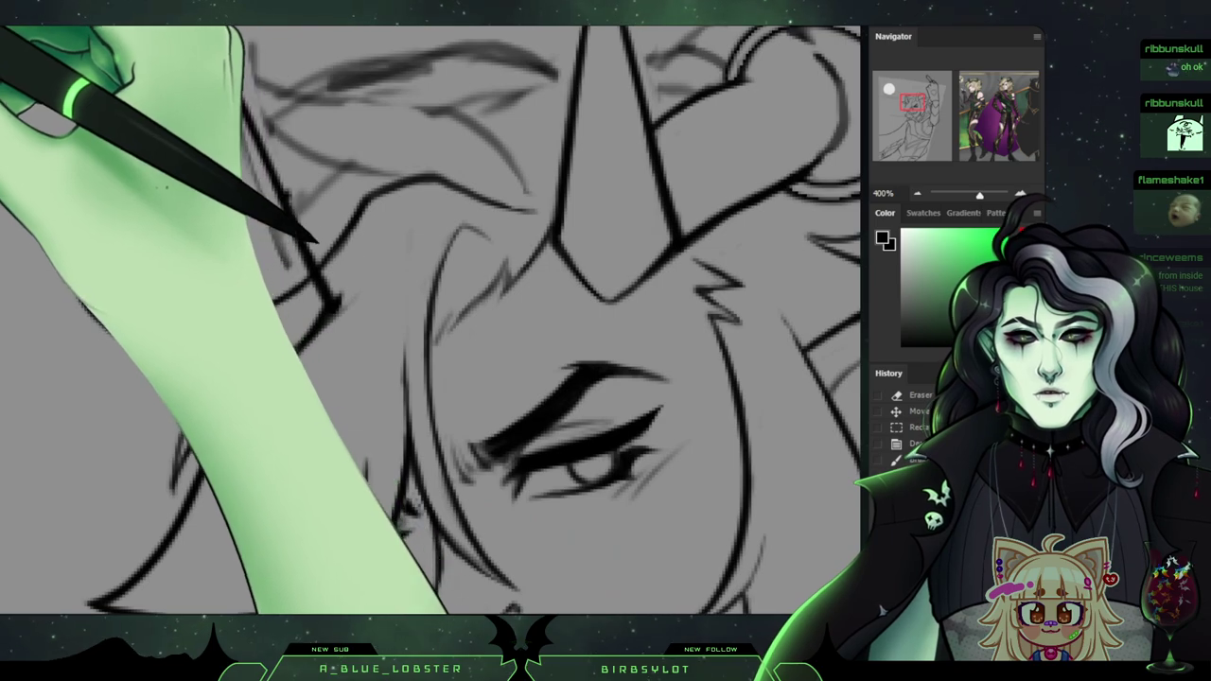
pyautogui.hotkey('ctrl', 't')
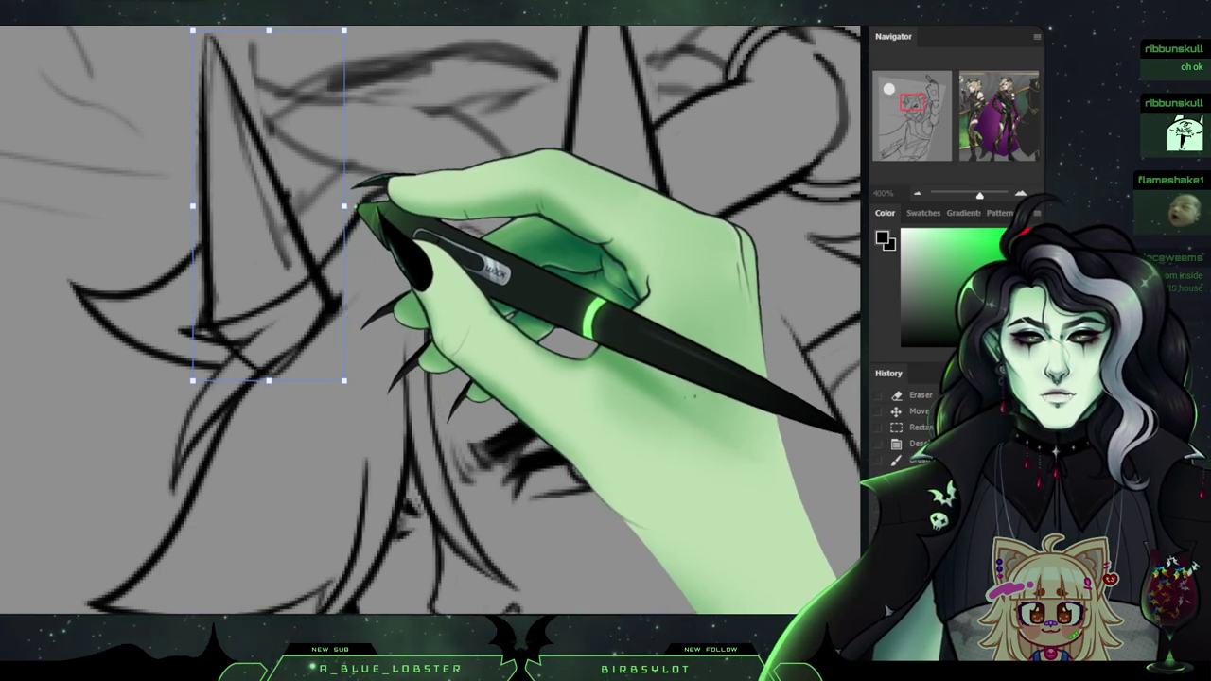
pyautogui.moveTo(346, 205); pyautogui.dragTo(332, 206)
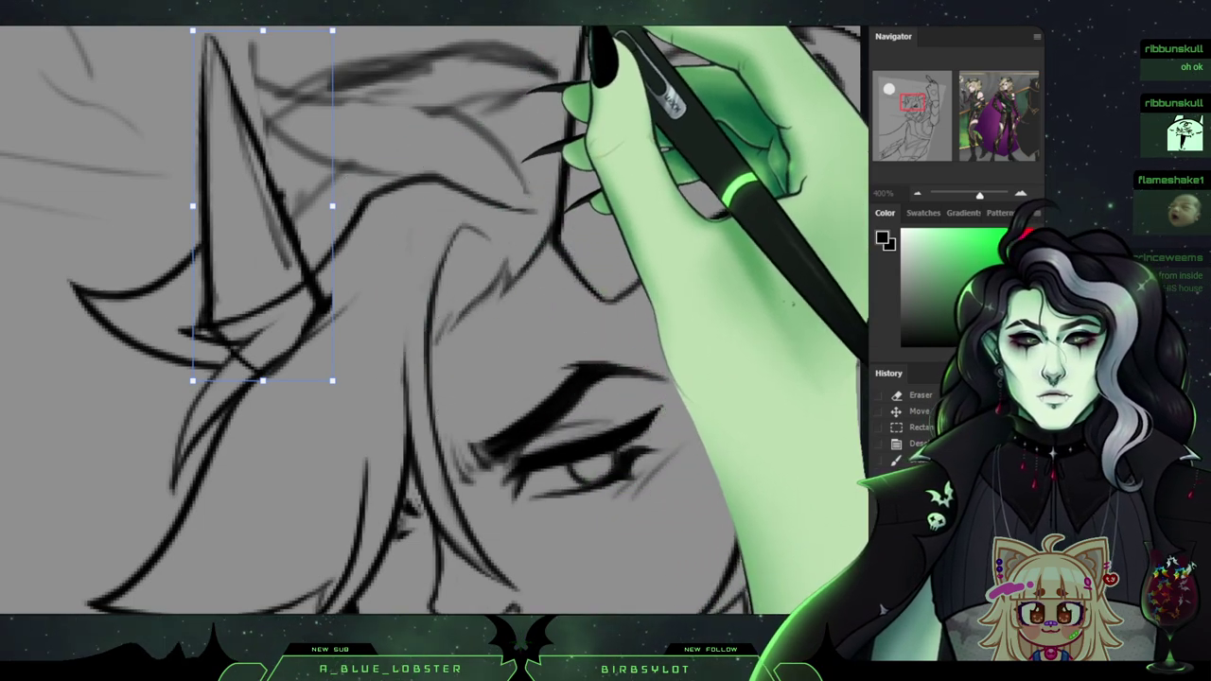
pyautogui.click(578, 4)
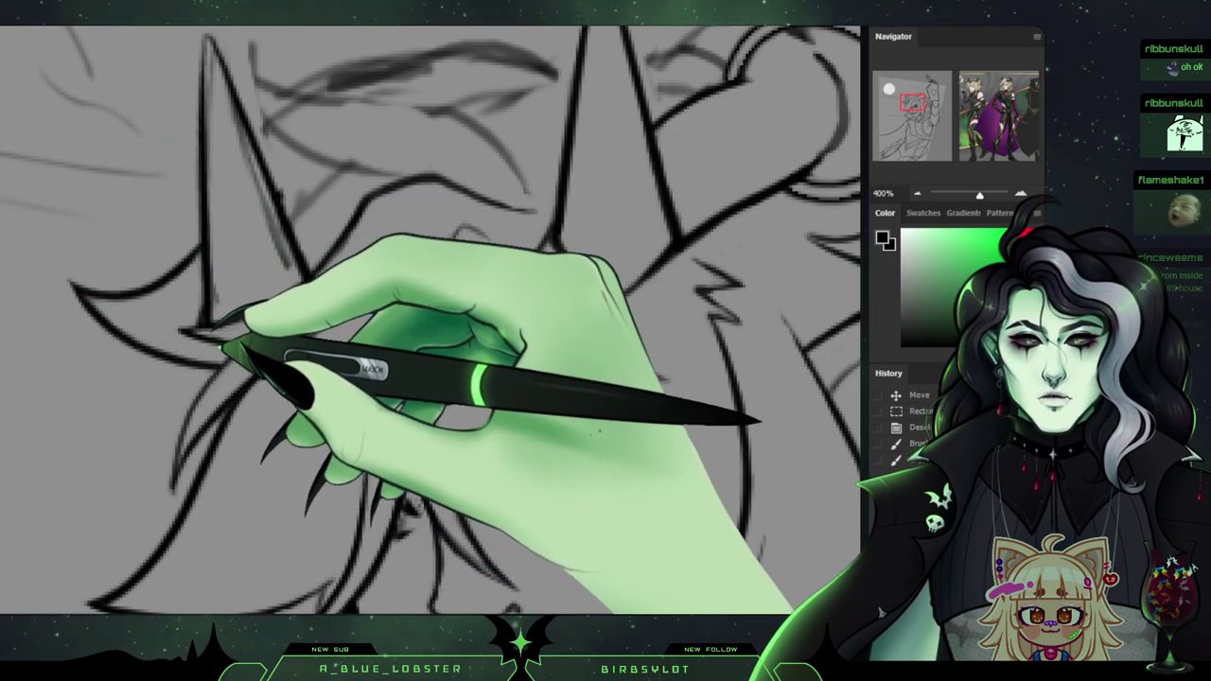
# Try to erase the copied horn's base edge where it overlaps the hair tuft.
pyautogui.moveTo(218, 351); pyautogui.dragTo(230, 358)
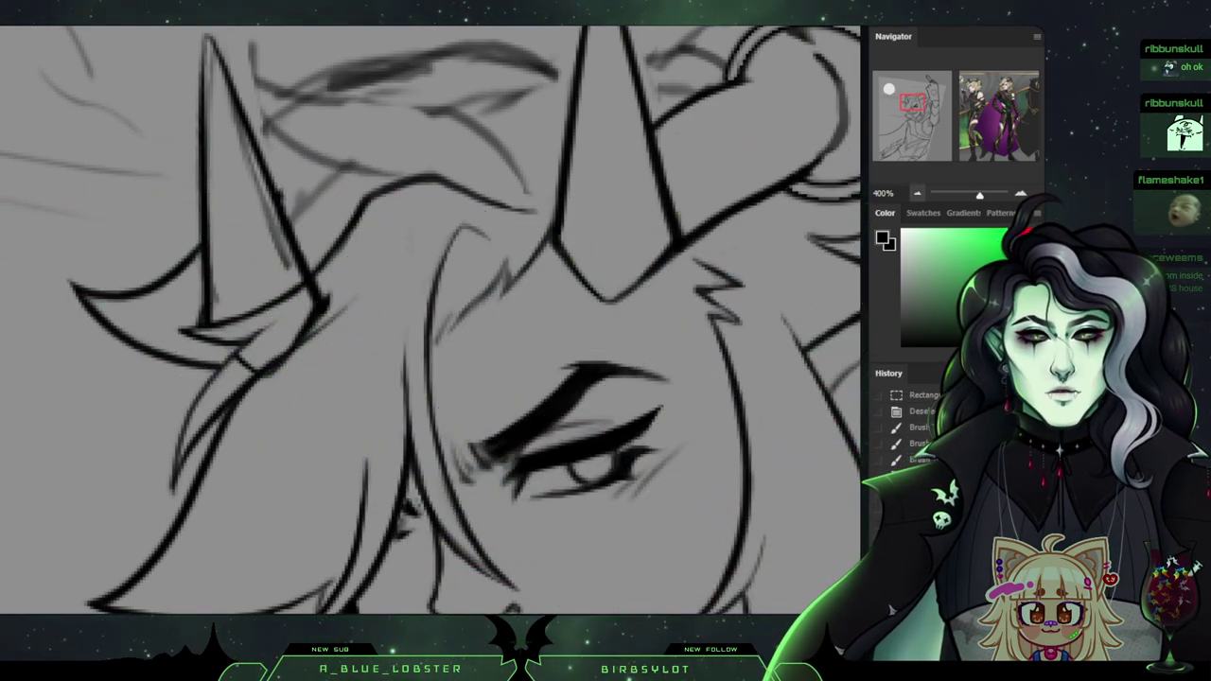
pyautogui.hotkey('ctrl', '-')
pyautogui.hotkey('ctrl', '-')
pyautogui.hotkey('ctrl', '-')
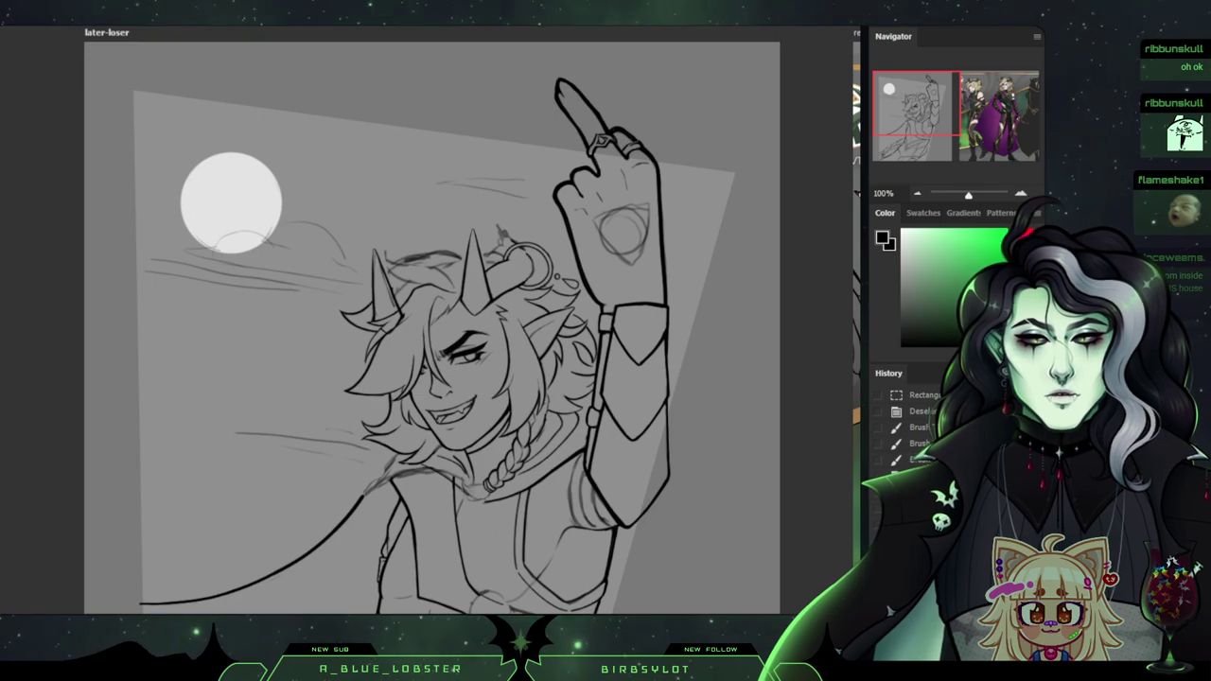
# Reposition the copied far horn and rotate it slightly counterclockwise so it leans outward above the hair.
pyautogui.hotkey('ctrl', '+')
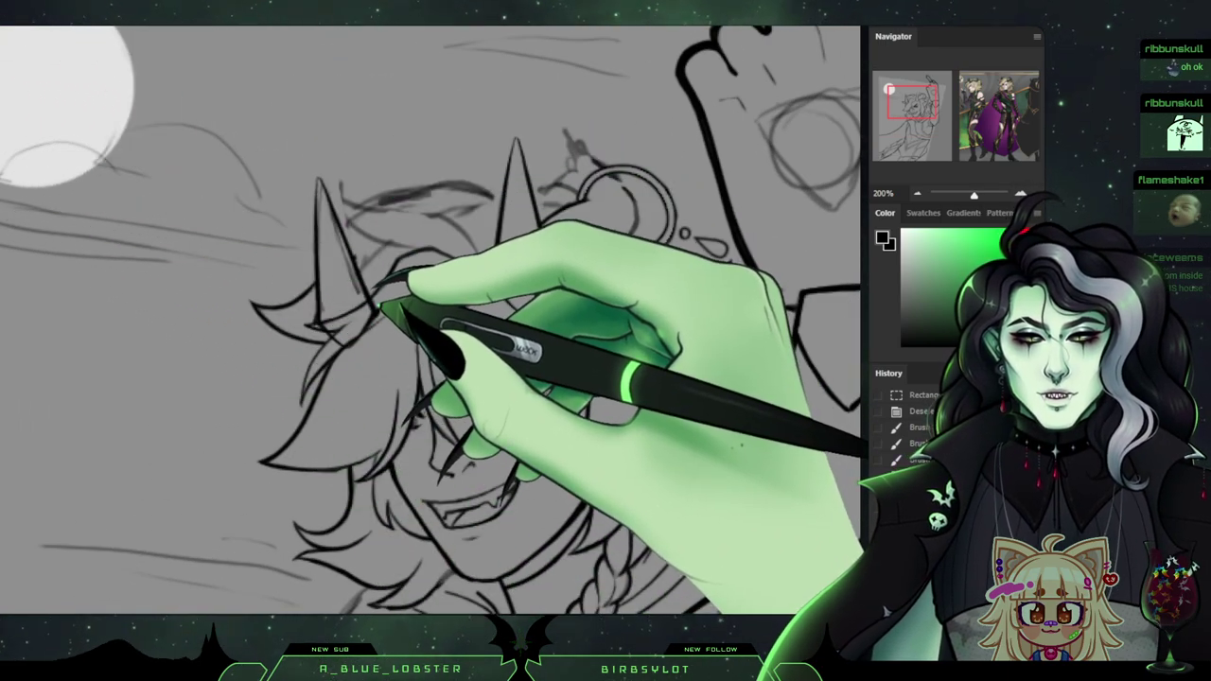
pyautogui.moveTo(381, 305); pyautogui.dragTo(408, 317)
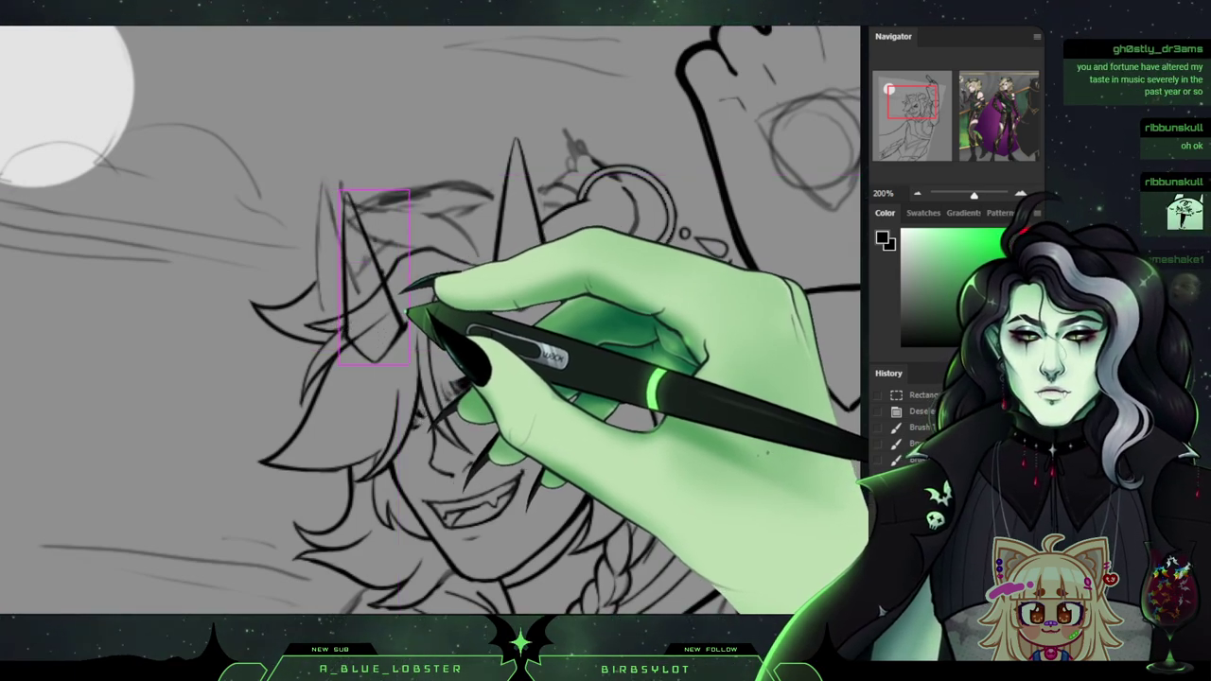
pyautogui.hotkey('ctrl', 't')
pyautogui.moveTo(431, 179); pyautogui.dragTo(414, 179)
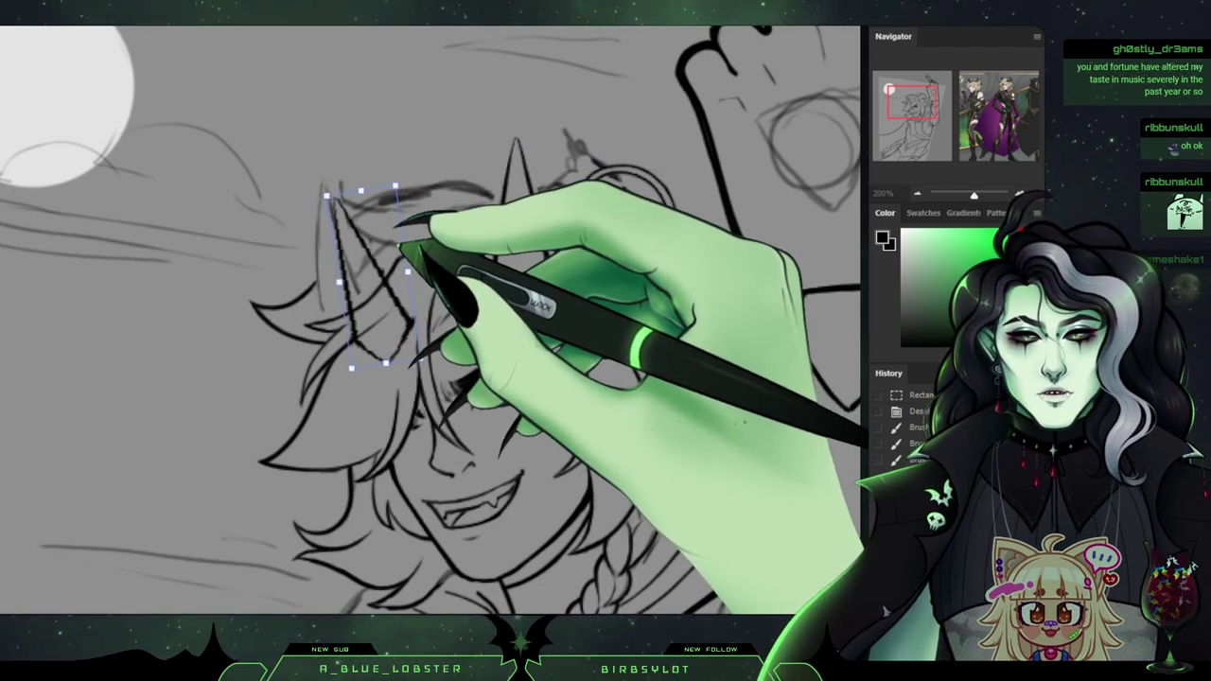
pyautogui.moveTo(402, 248); pyautogui.dragTo(367, 225)
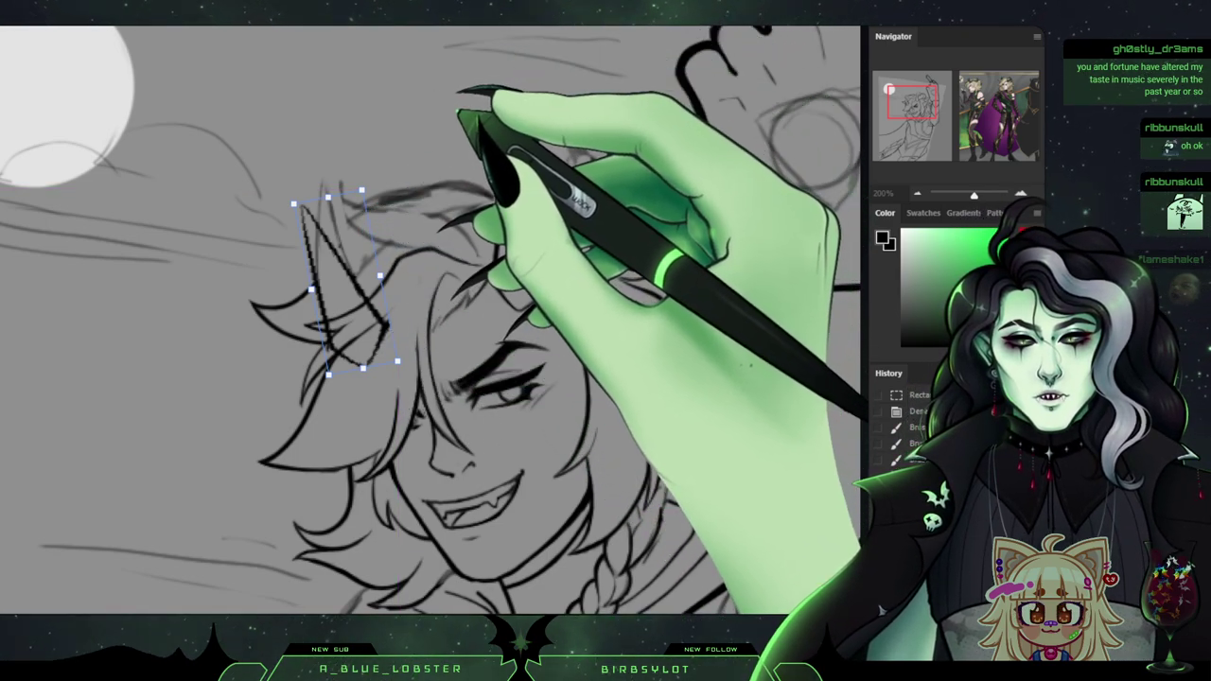
pyautogui.press('Up')
pyautogui.press('Up')
pyautogui.press('Up')
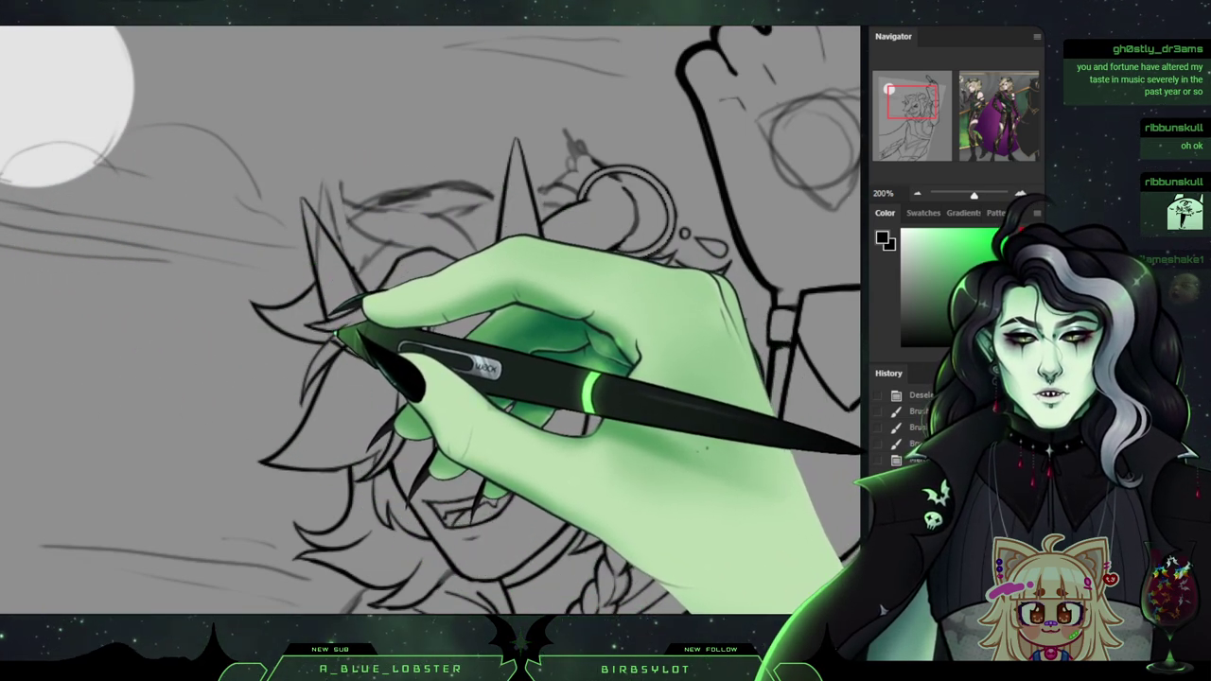
# Erase the far horn's base lines overlapping the hair and the leftover sketch lines around the horn.
pyautogui.moveTo(338, 336); pyautogui.dragTo(386, 314)
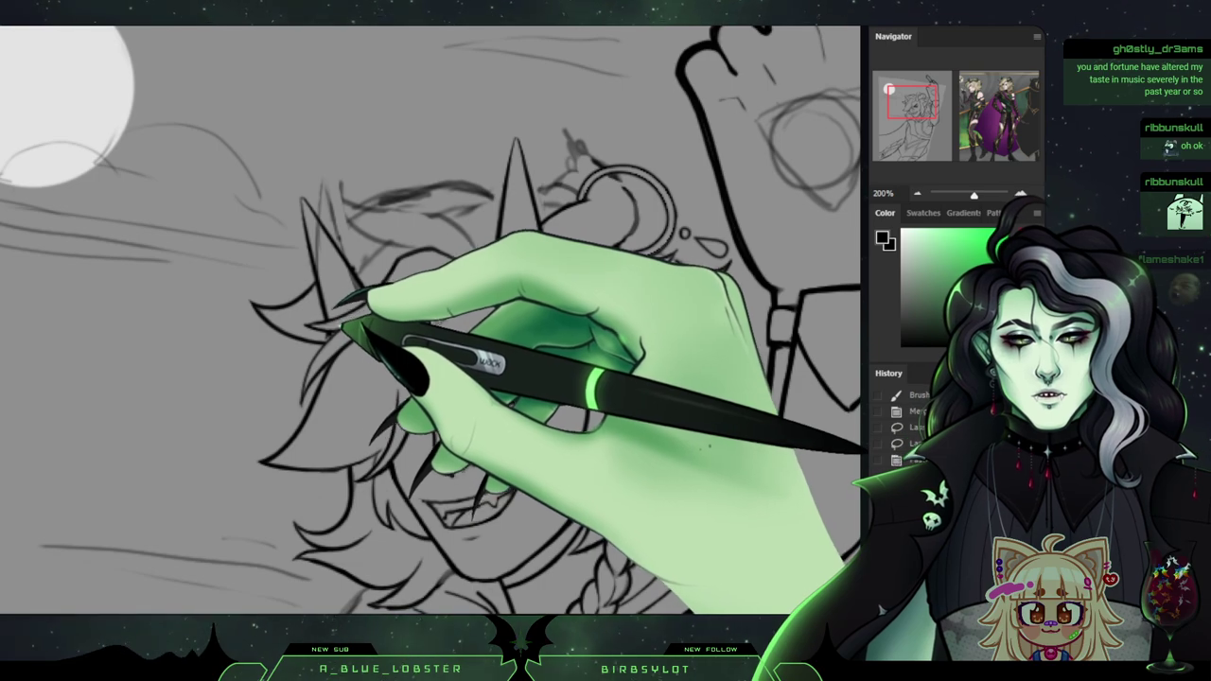
pyautogui.moveTo(342, 326); pyautogui.dragTo(327, 260)
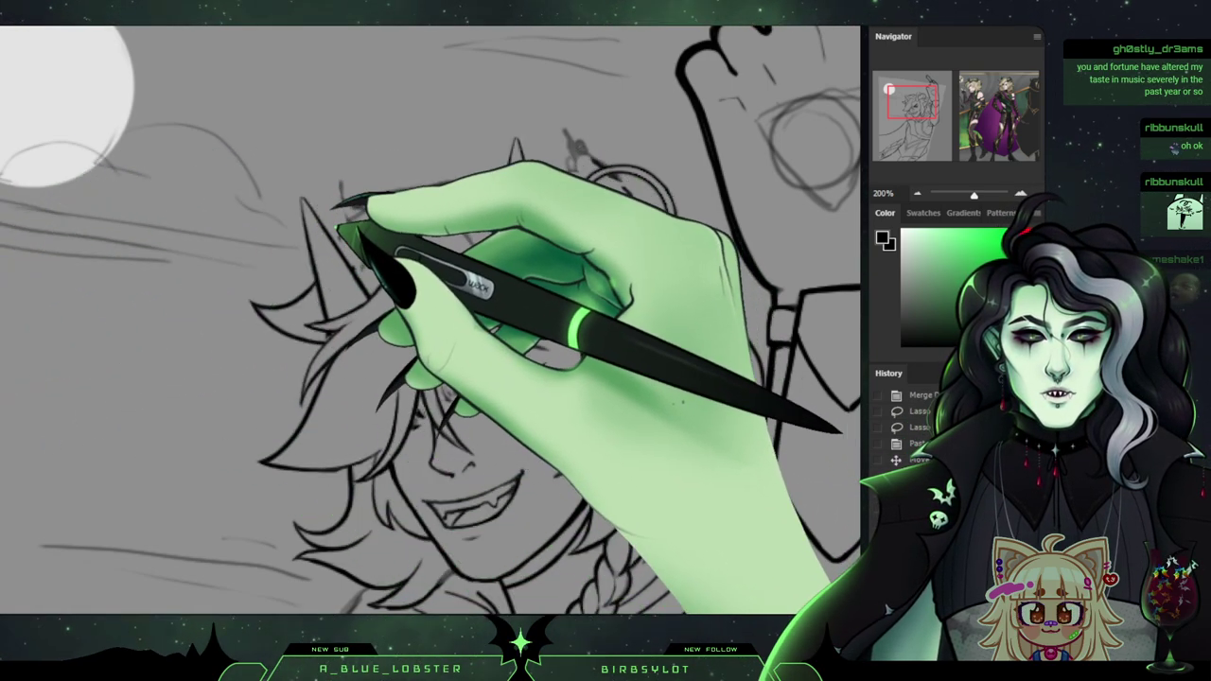
pyautogui.moveTo(338, 228); pyautogui.dragTo(341, 277)
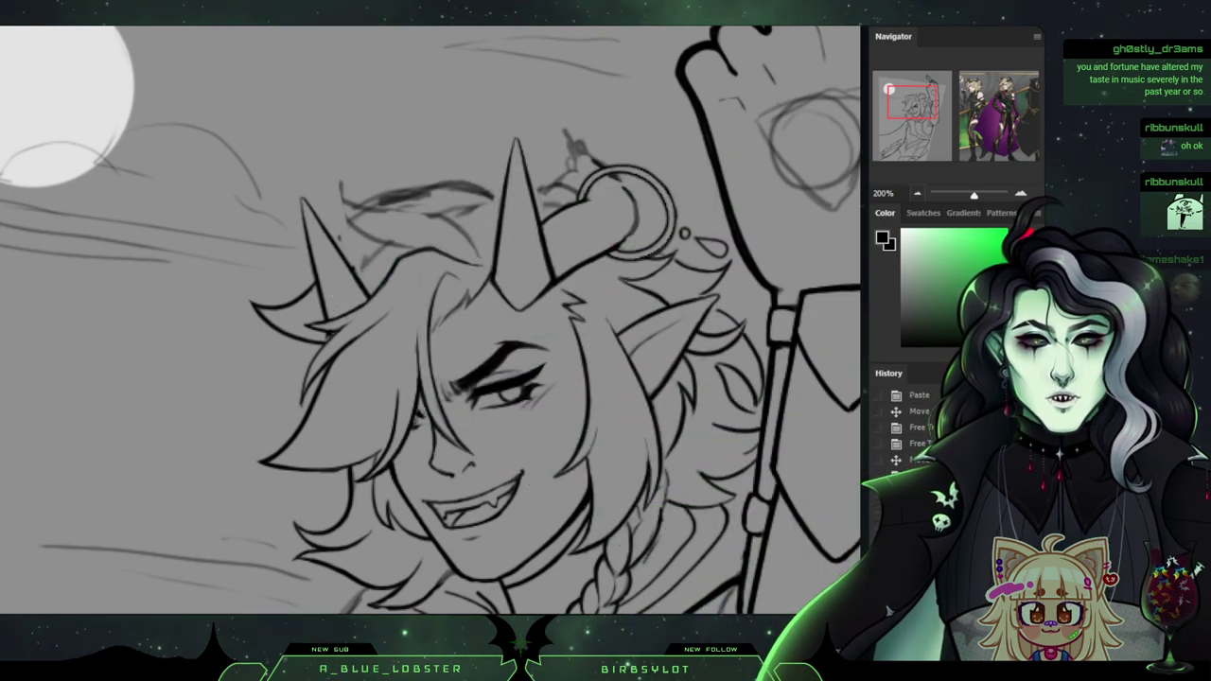
# Check the whole drawing's balance in a horizontally mirrored view beside the reference art, and restore the normal orientation.
pyautogui.hotkey('ctrl', '-')
pyautogui.hotkey('ctrl', '-')
pyautogui.hotkey('ctrl', '-')
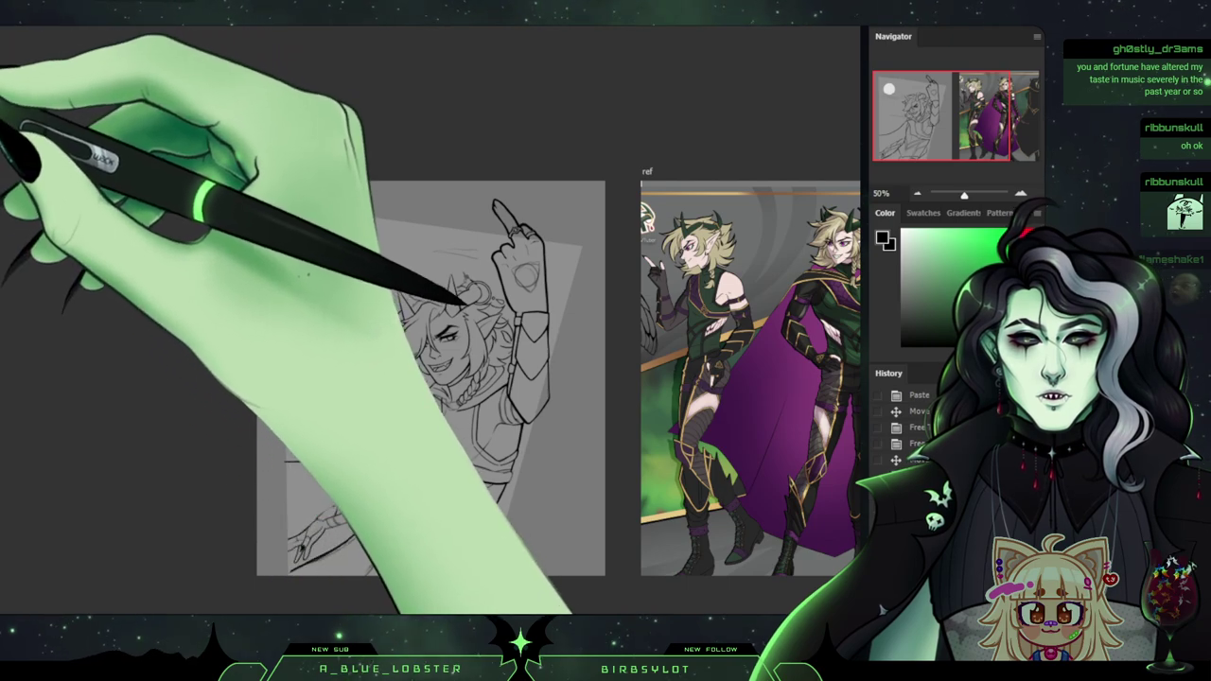
pyautogui.hotkey('ctrl', 'shift', 'h')
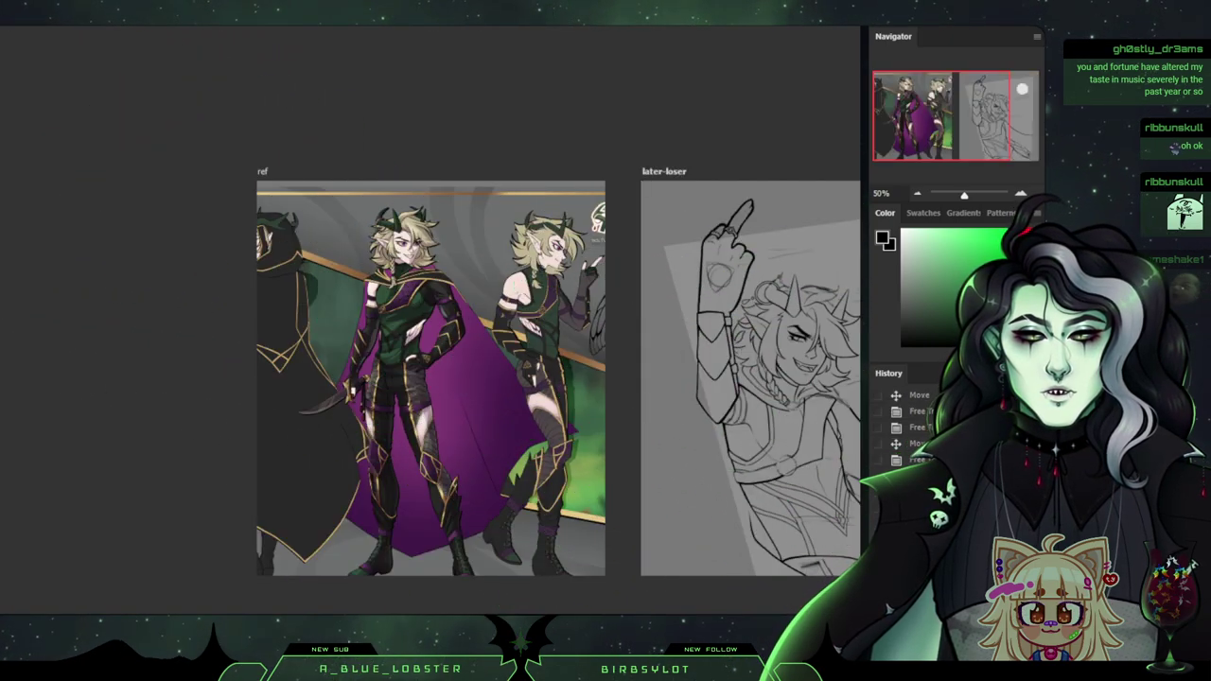
pyautogui.moveTo(606, 359); pyautogui.dragTo(434, 365)
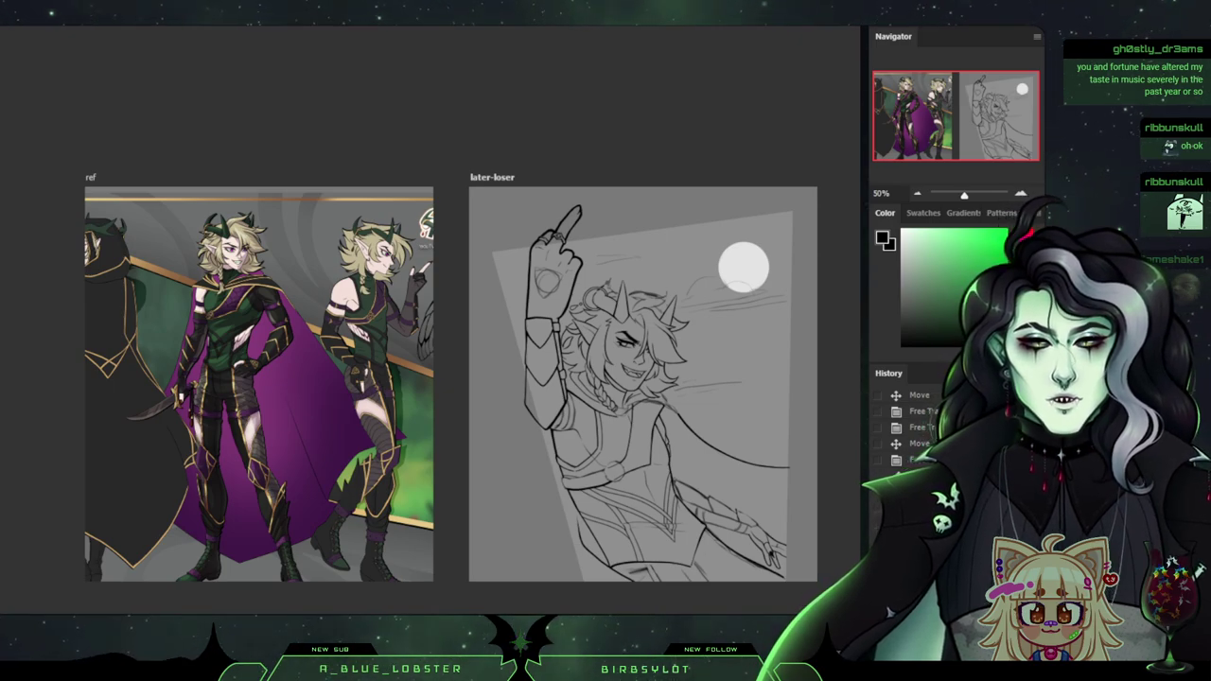
pyautogui.hotkey('ctrl', 'shift', 'h')
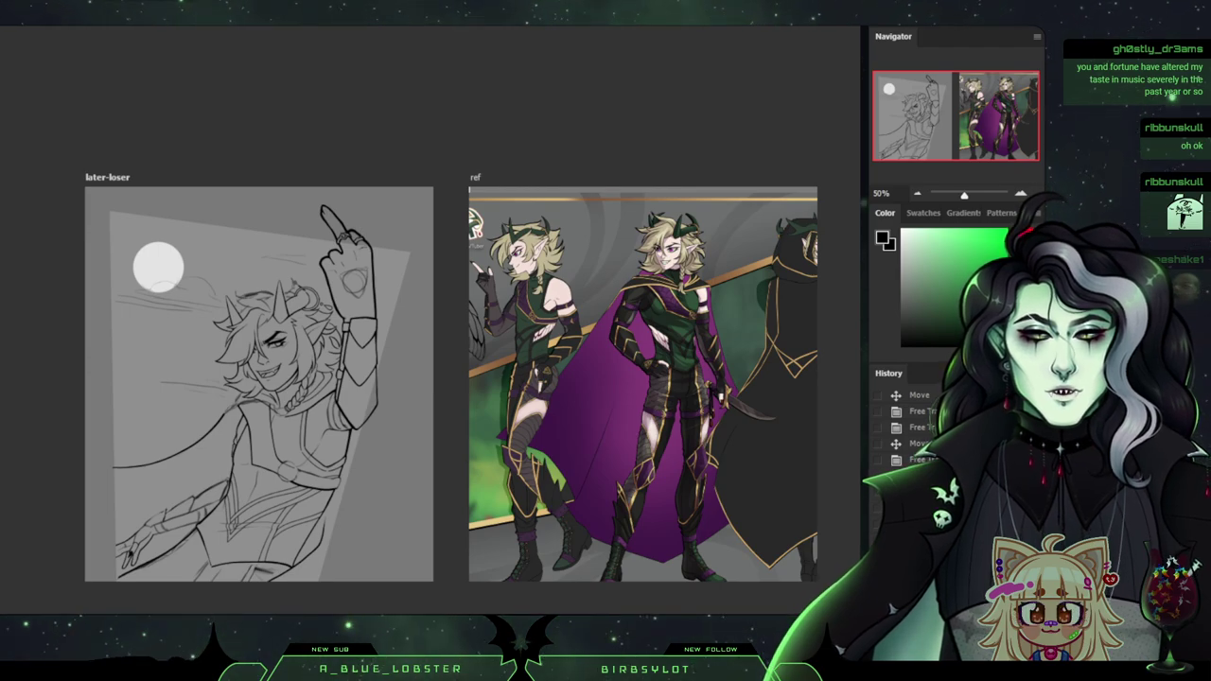
# Compare the line art with the reference figure and review it from the raised hand down to the waist.
pyautogui.moveTo(964, 195); pyautogui.dragTo(972, 195)
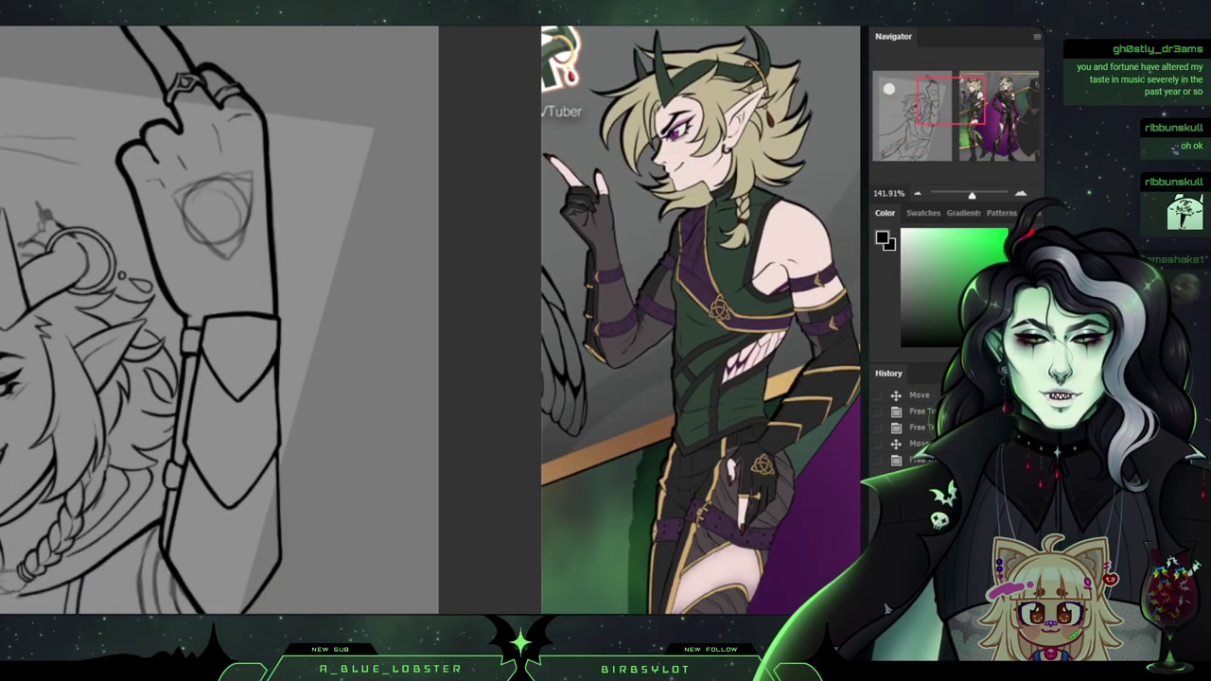
pyautogui.moveTo(951, 100); pyautogui.dragTo(920, 95)
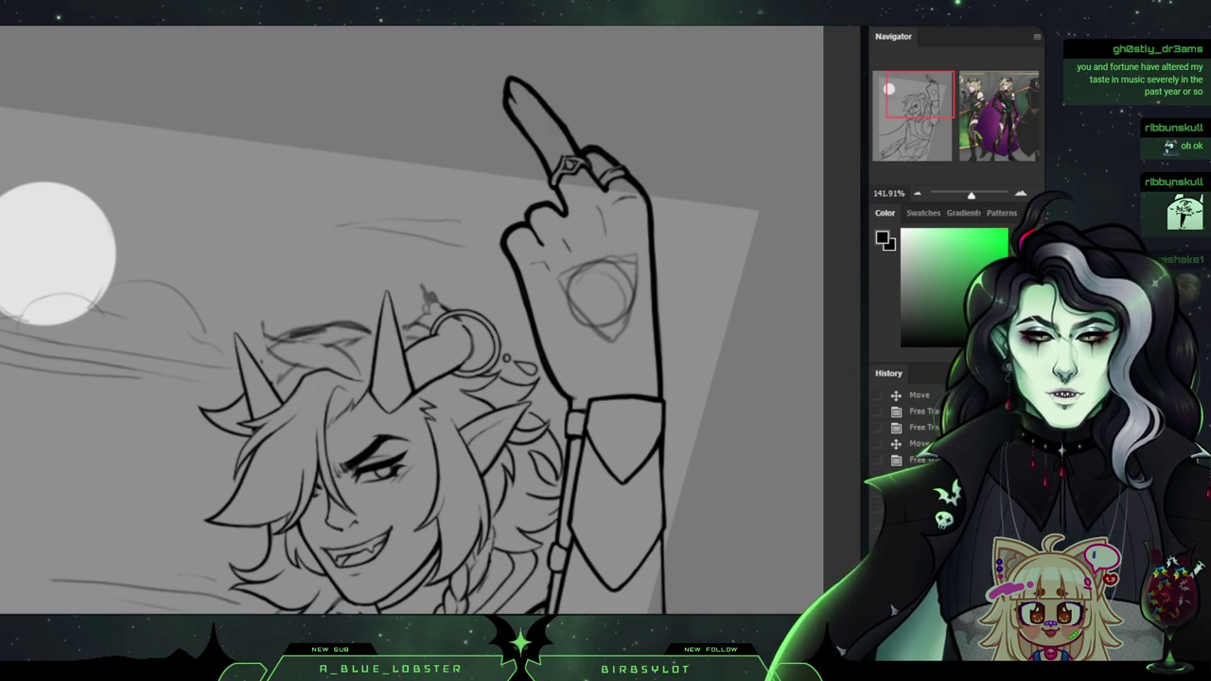
pyautogui.scroll(-8, 412, 322)
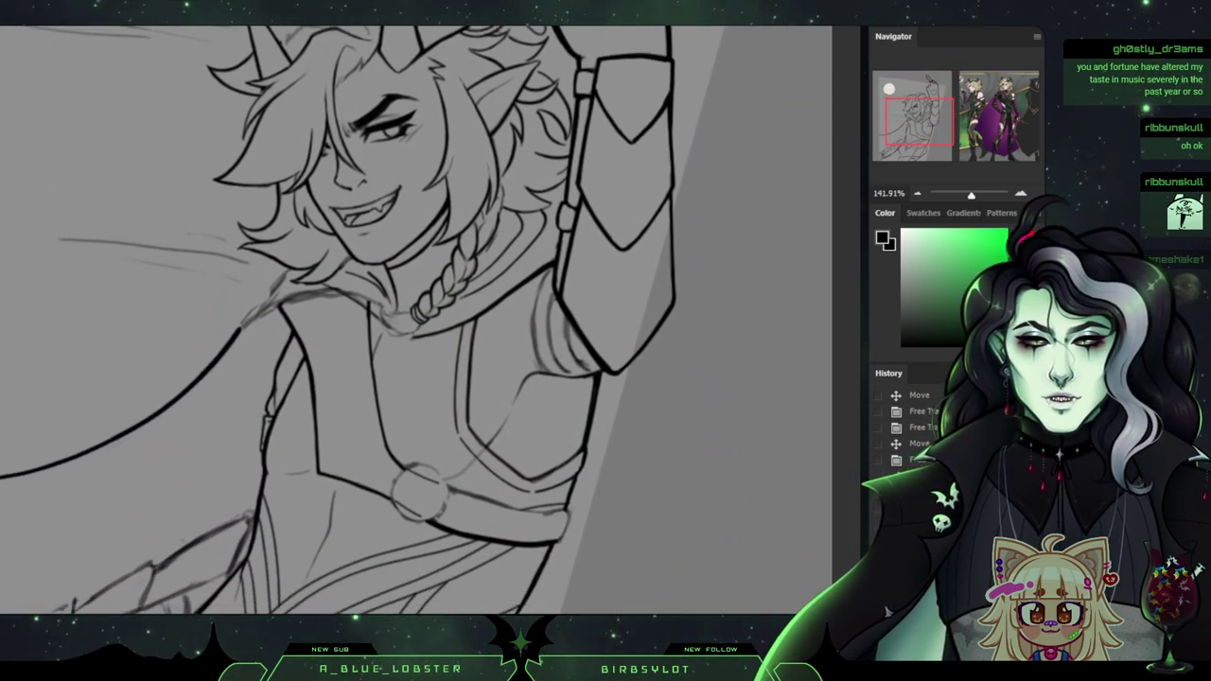
pyautogui.moveTo(421, 379); pyautogui.dragTo(543, 284)
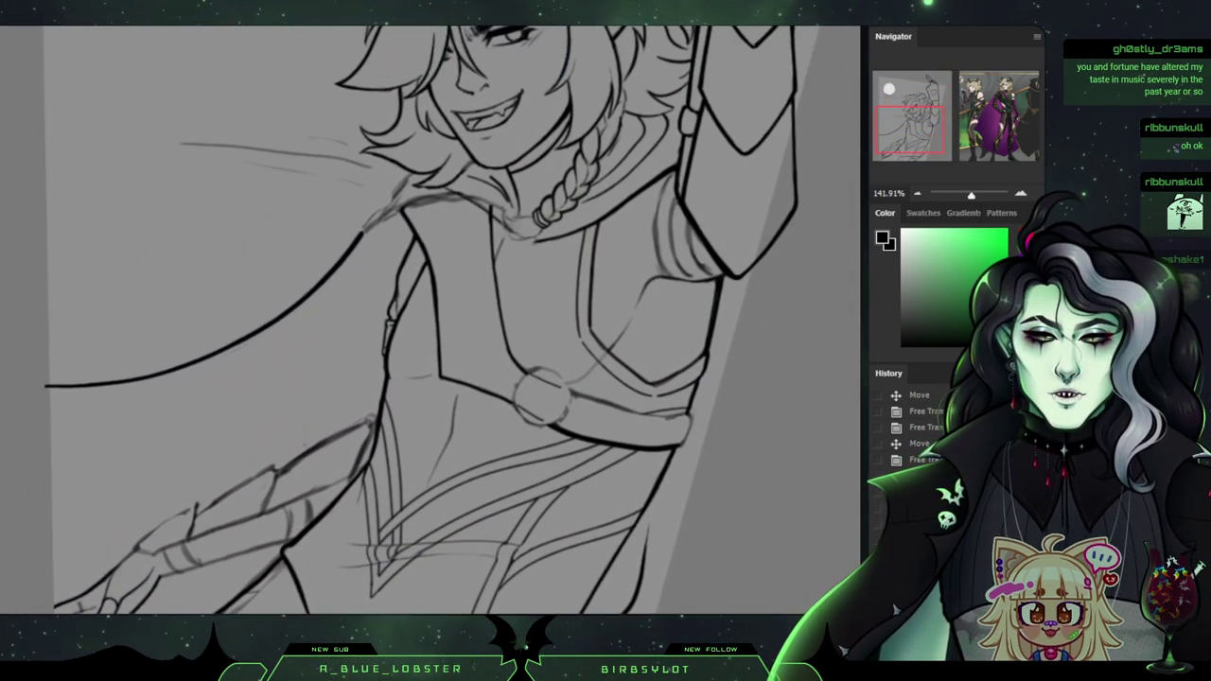
pyautogui.scroll(2, 412, 322)
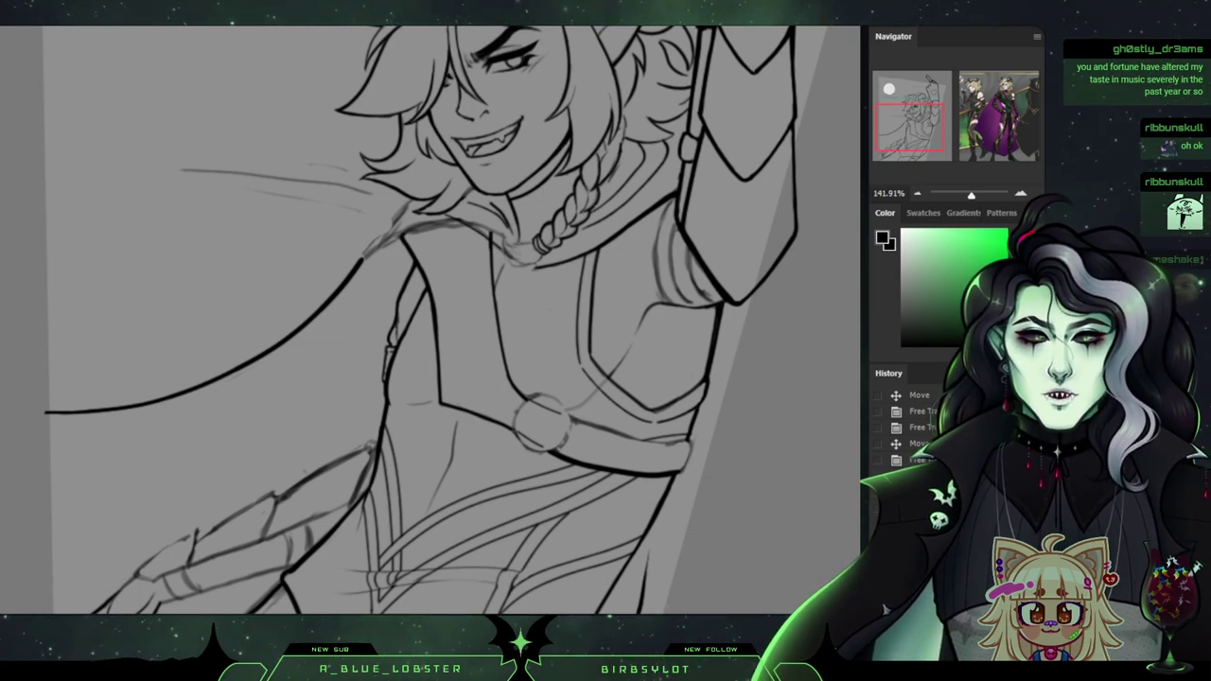
pyautogui.moveTo(502, 284)
pyautogui.mouseDown()
pyautogui.moveTo(398, 353)
pyautogui.moveTo(405, 388)
pyautogui.mouseUp()
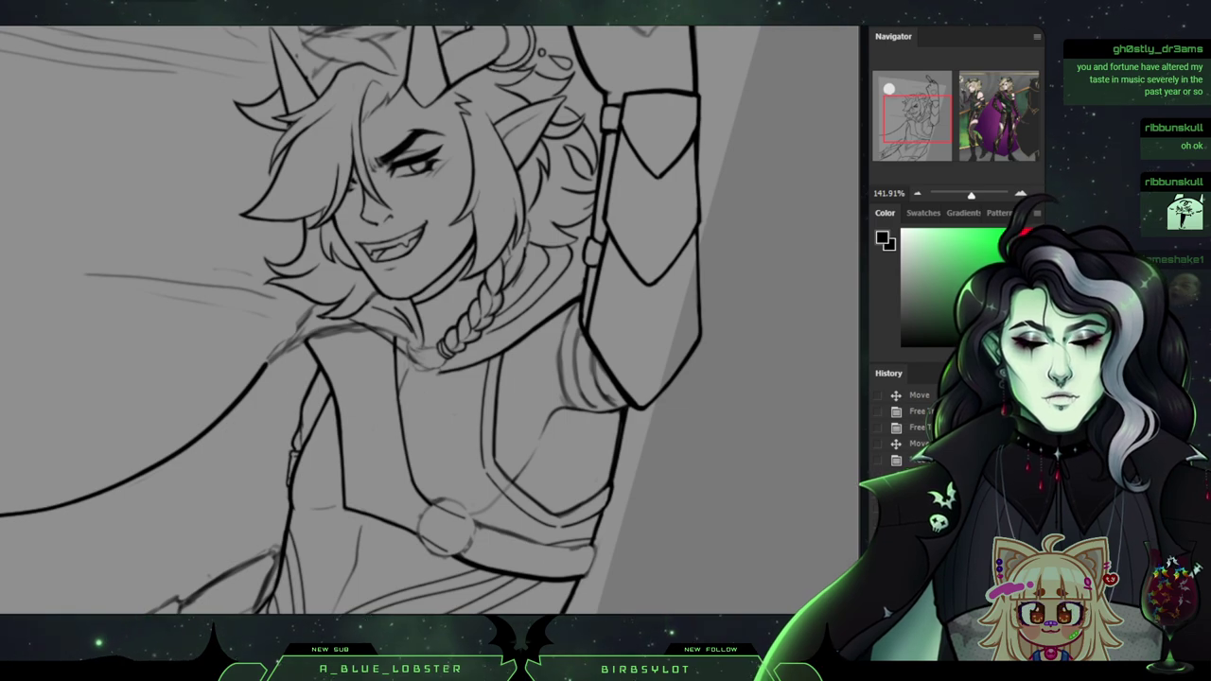
pyautogui.scroll(10, 412, 322)
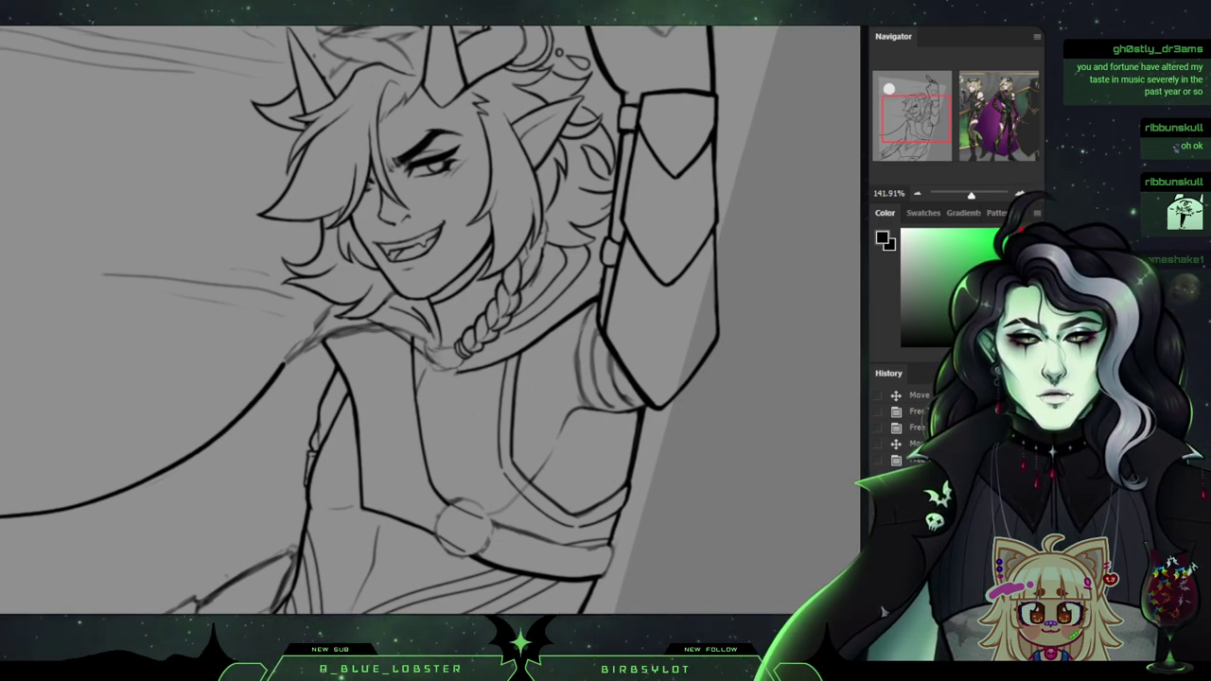
pyautogui.moveTo(426, 321); pyautogui.dragTo(453, 365)
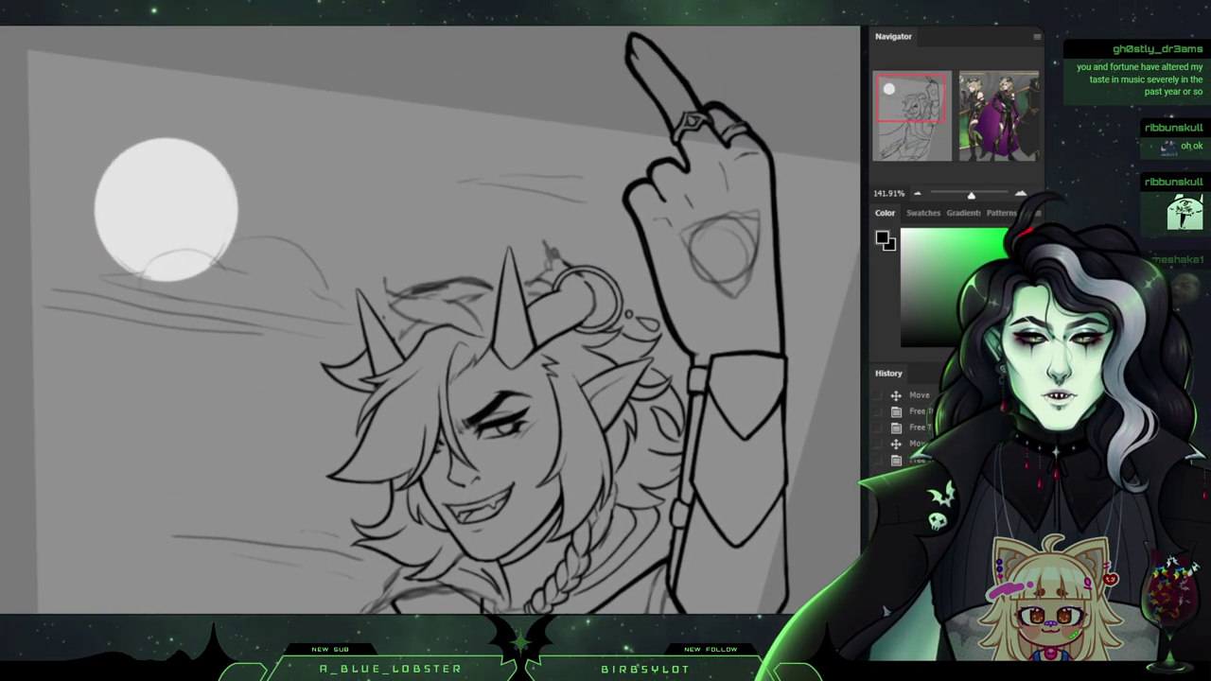
pyautogui.scroll(-15, 431, 321)
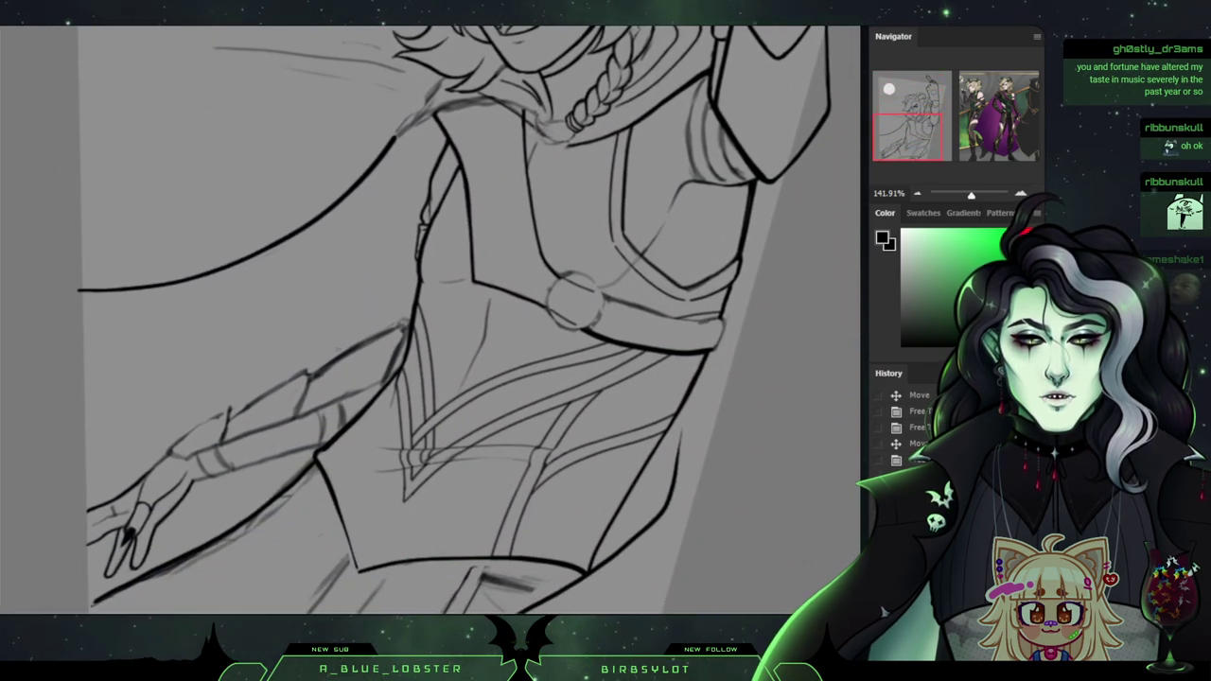
pyautogui.moveTo(431, 322)
pyautogui.mouseDown()
pyautogui.moveTo(404, 322)
pyautogui.moveTo(422, 322)
pyautogui.mouseUp()
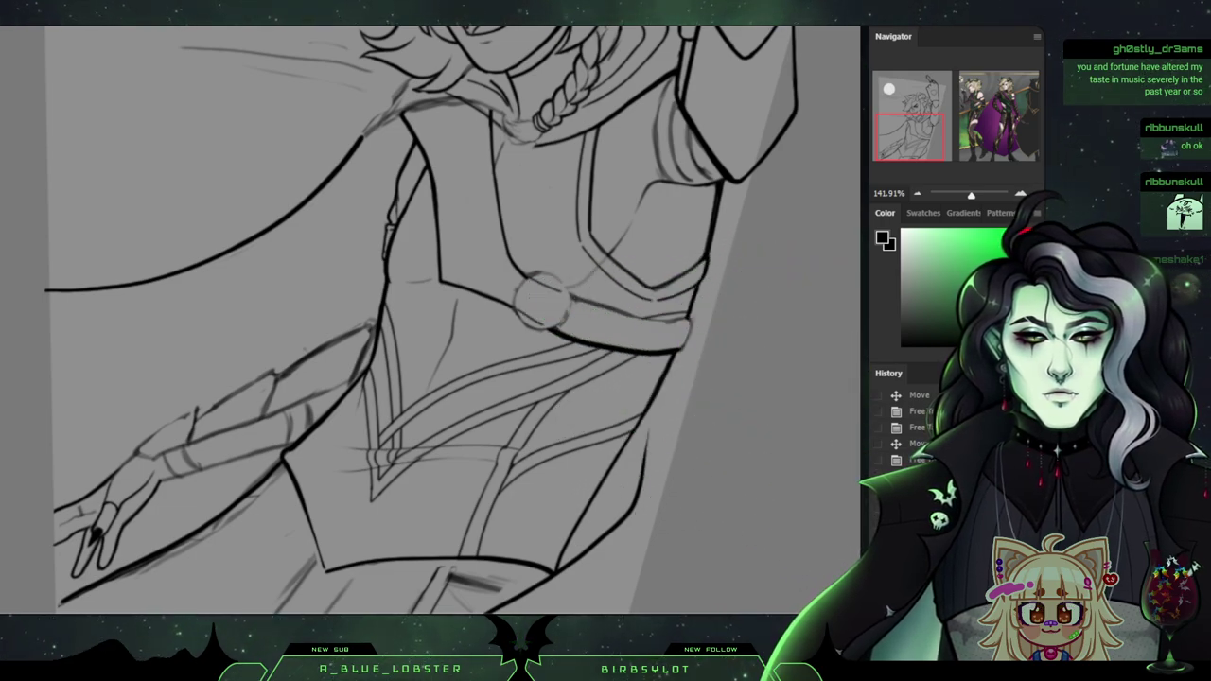
pyautogui.moveTo(431, 208)
pyautogui.mouseDown()
pyautogui.moveTo(450, 463)
pyautogui.moveTo(413, 515)
pyautogui.mouseUp()
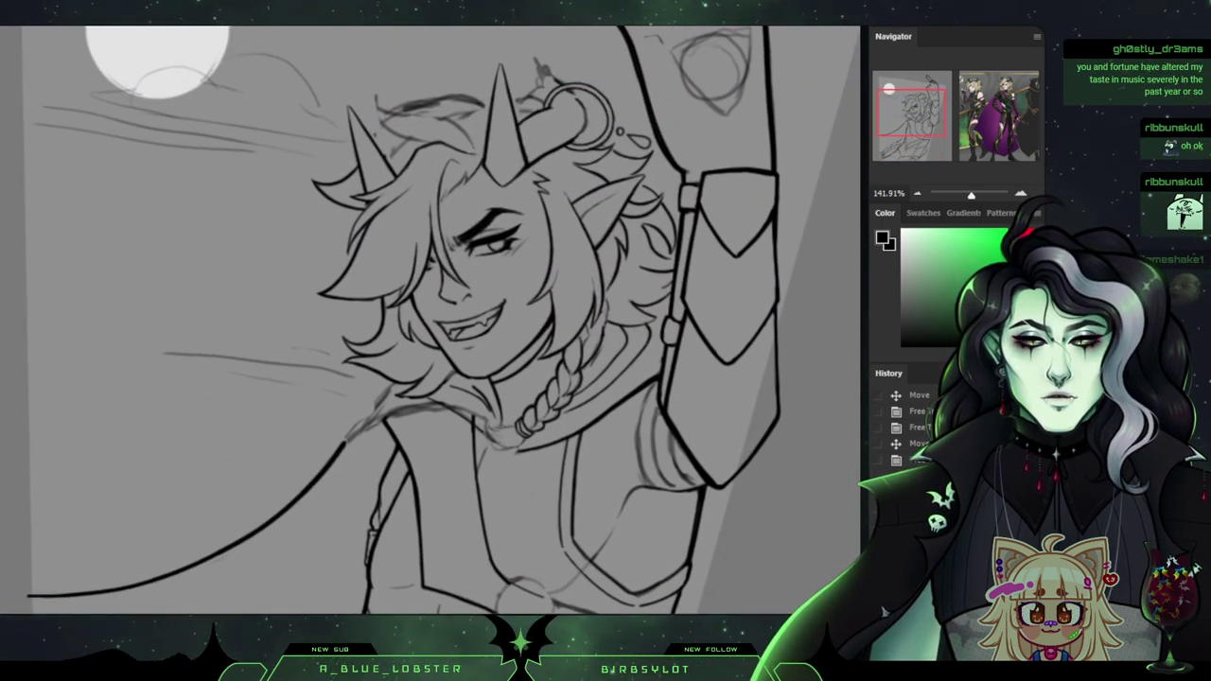
pyautogui.moveTo(430, 284)
pyautogui.mouseDown()
pyautogui.moveTo(412, 406)
pyautogui.moveTo(457, 362)
pyautogui.moveTo(474, 310)
pyautogui.mouseUp()
pyautogui.moveTo(440, 430)
pyautogui.mouseDown()
pyautogui.moveTo(424, 375)
pyautogui.moveTo(445, 100)
pyautogui.moveTo(379, 195)
pyautogui.moveTo(353, 274)
pyautogui.mouseUp()
pyautogui.hotkey('ctrl', '-')
pyautogui.hotkey('ctrl', '-')
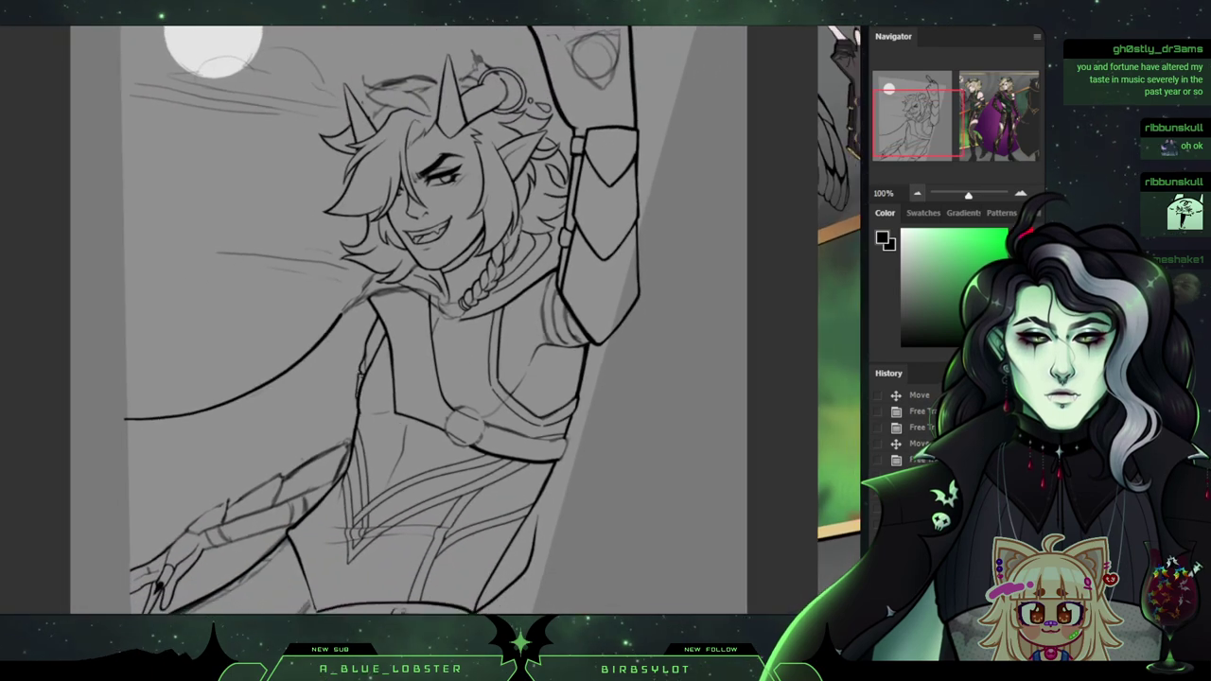
pyautogui.scroll(2, 435, 312)
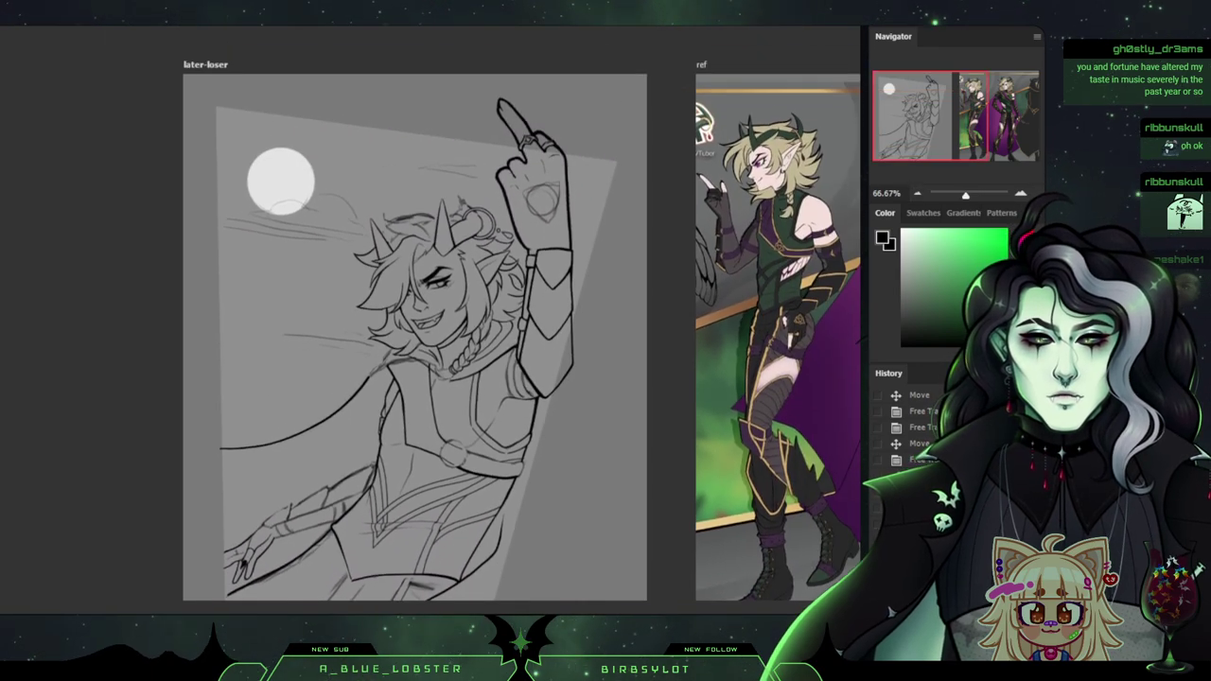
pyautogui.scroll(-1, 435, 312)
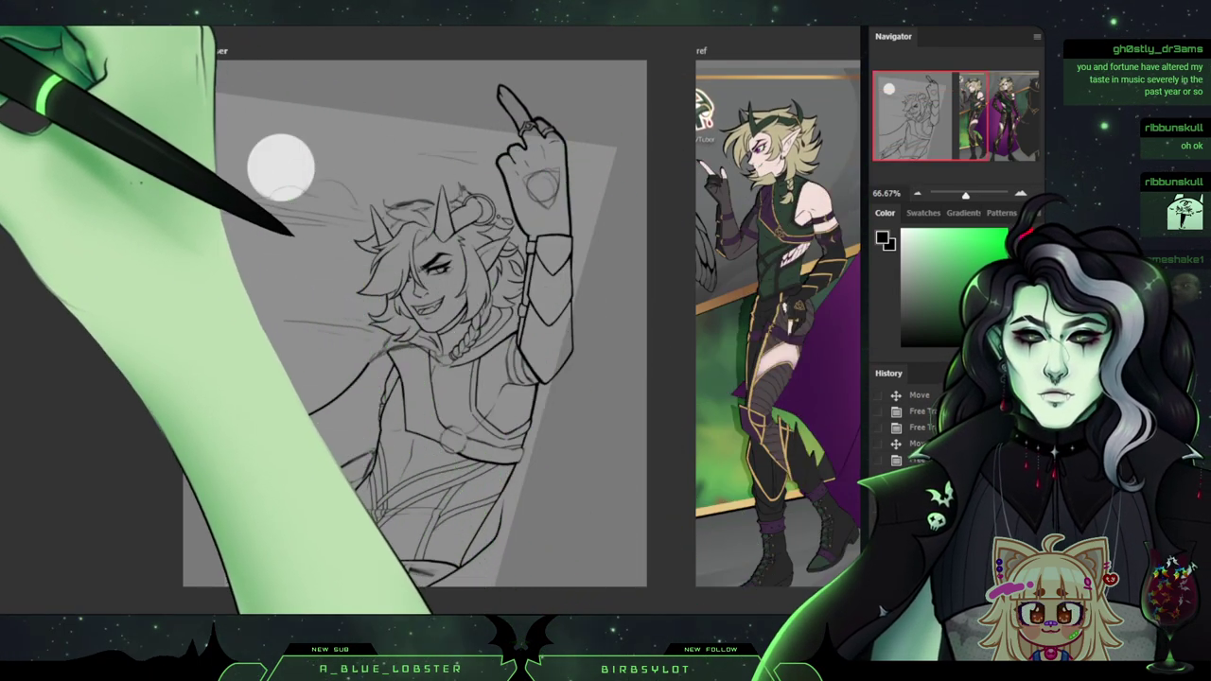
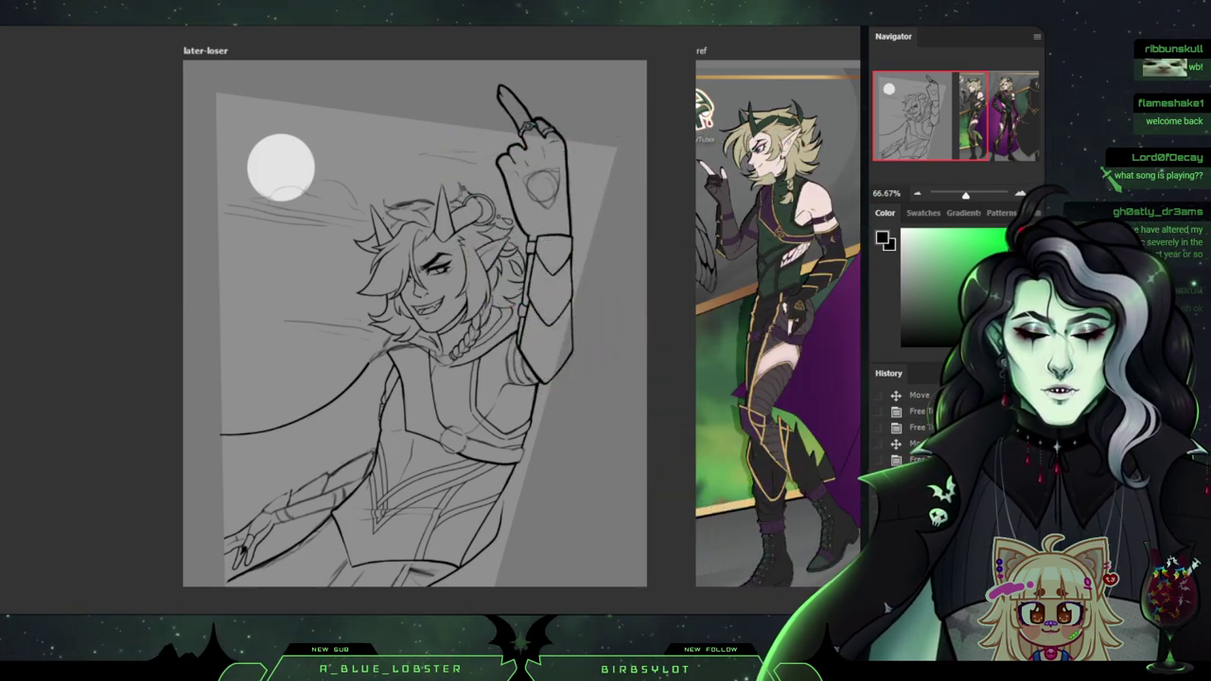
pyautogui.scroll(5, 428, 320)
pyautogui.scroll(-1, 428, 320)
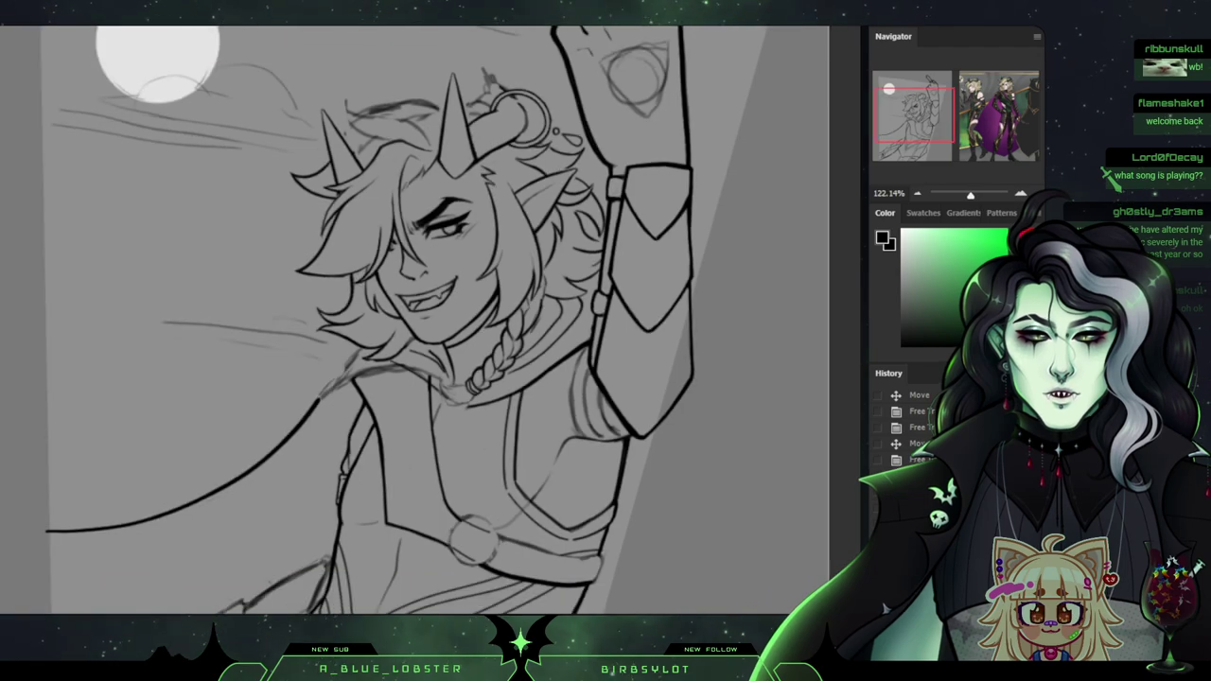
# Erase the stray lines around the sleeve folds beneath the raised arm.
pyautogui.scroll(1, 428, 320)
pyautogui.scroll(3, 426, 284)
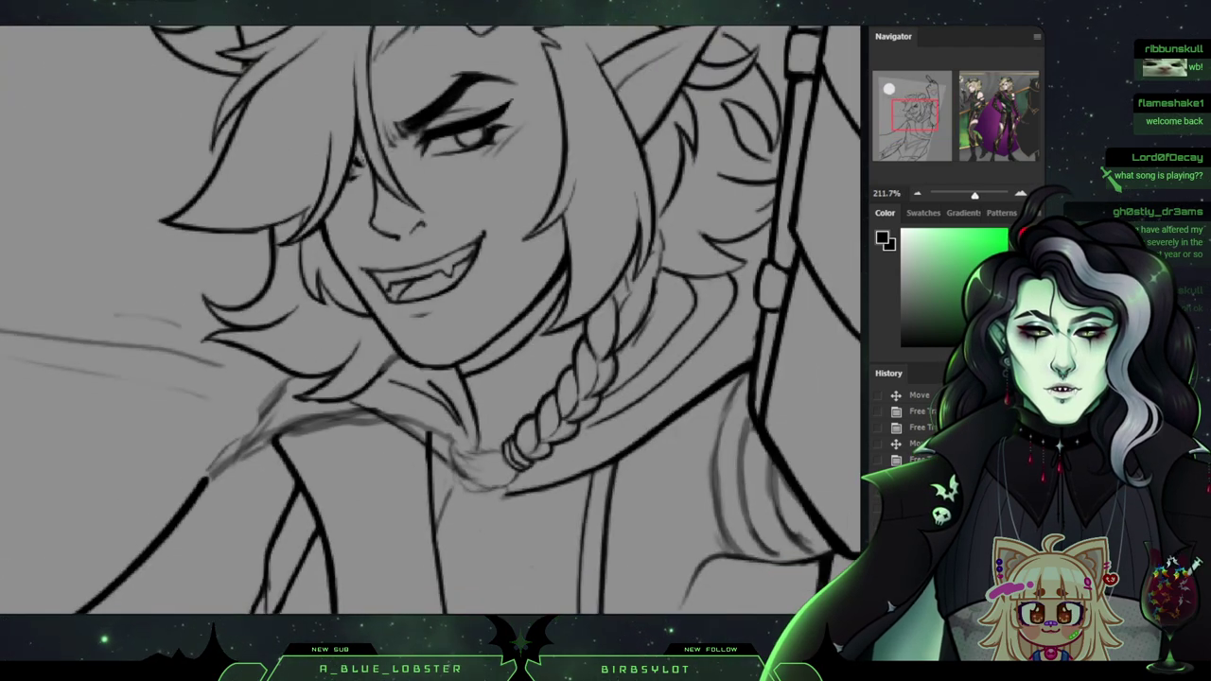
pyautogui.moveTo(915, 115)
pyautogui.mouseDown()
pyautogui.moveTo(927, 92)
pyautogui.moveTo(918, 135)
pyautogui.moveTo(924, 126)
pyautogui.mouseUp()
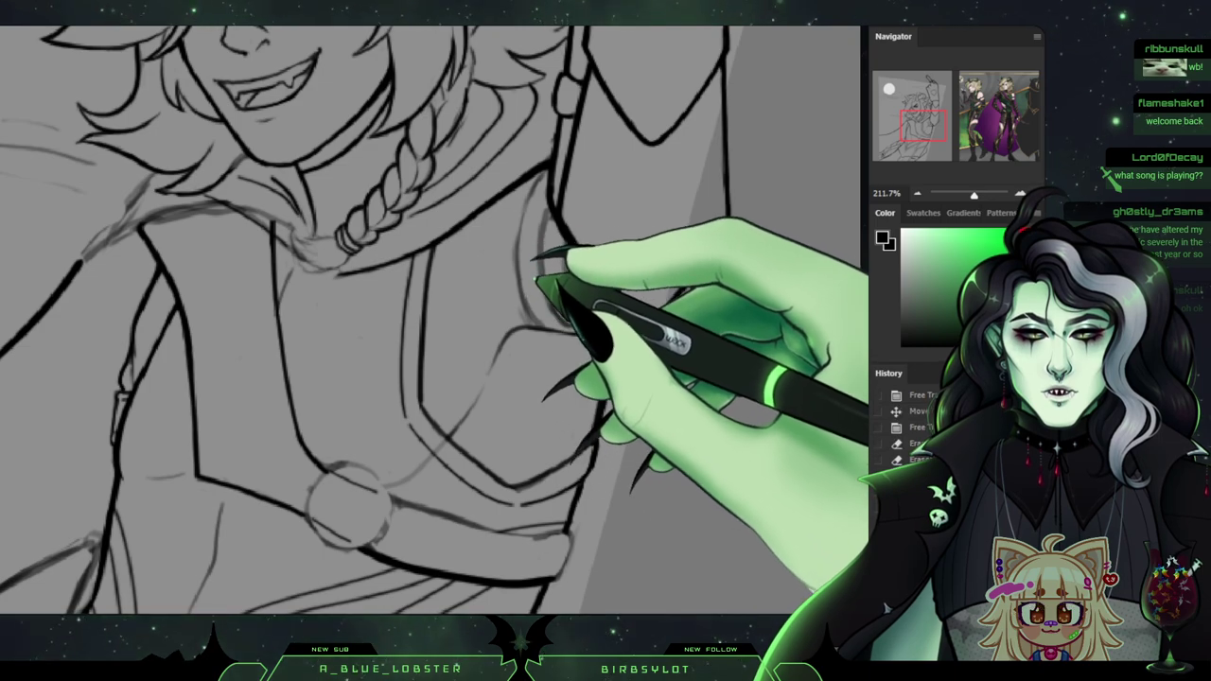
pyautogui.moveTo(536, 278)
pyautogui.mouseDown()
pyautogui.moveTo(560, 301)
pyautogui.moveTo(526, 281)
pyautogui.mouseUp()
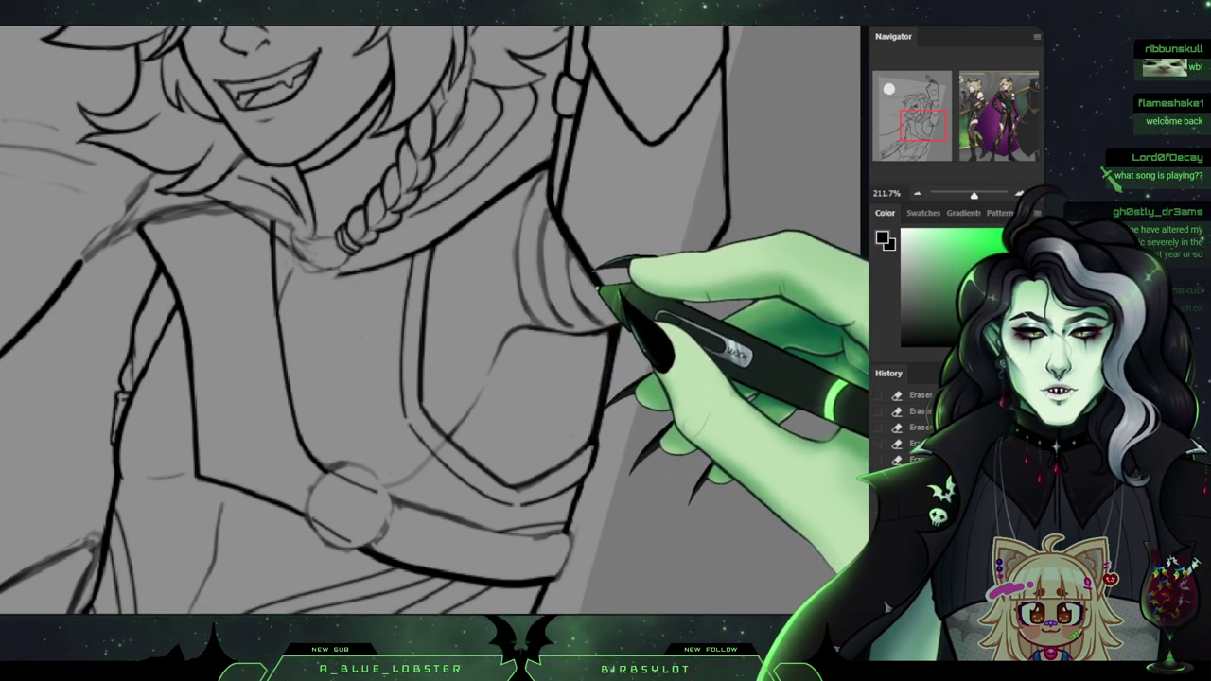
# Thicken the raised forearm's outline along the bracer's lower edge near the elbow with the Brush.
pyautogui.moveTo(923, 126)
pyautogui.mouseDown()
pyautogui.moveTo(925, 99)
pyautogui.moveTo(909, 152)
pyautogui.mouseUp()
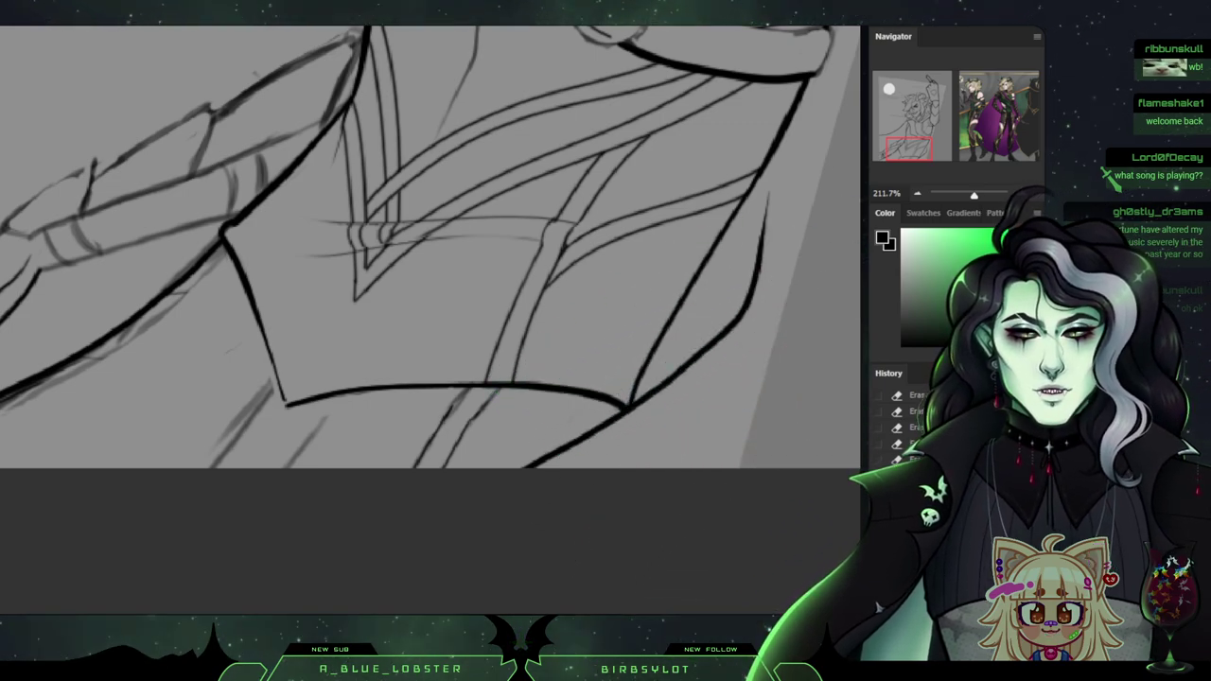
pyautogui.moveTo(909, 150)
pyautogui.mouseDown()
pyautogui.moveTo(917, 86)
pyautogui.moveTo(918, 99)
pyautogui.mouseUp()
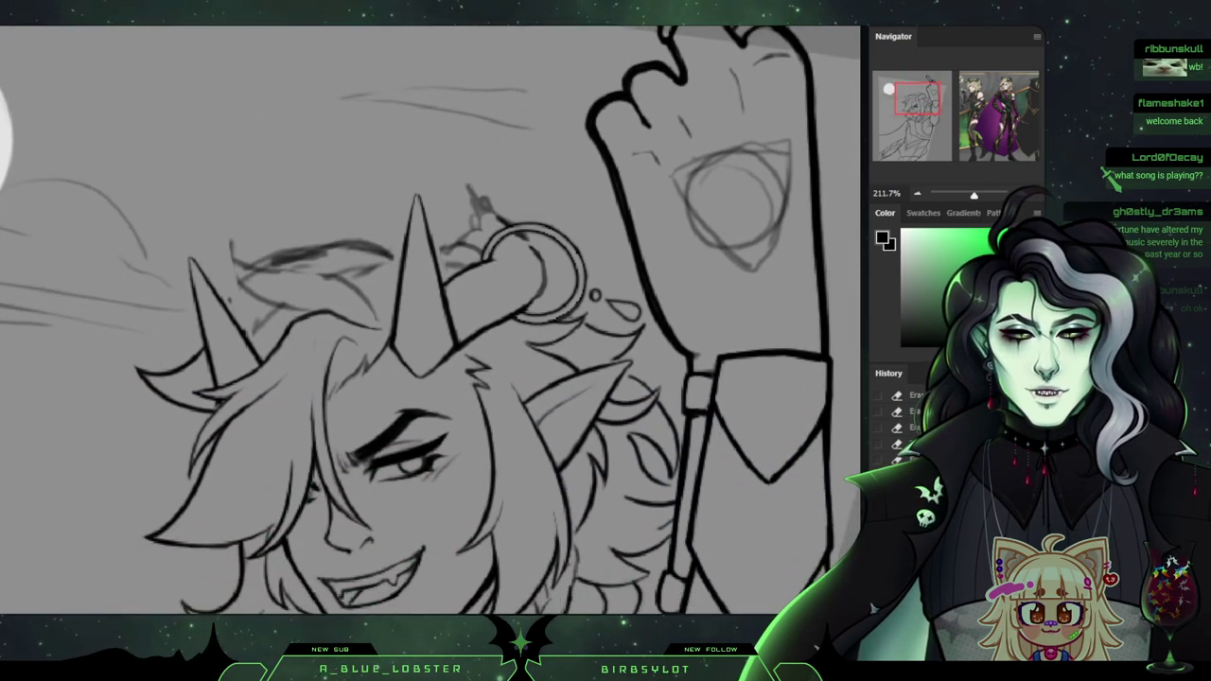
pyautogui.scroll(-10, 430, 322)
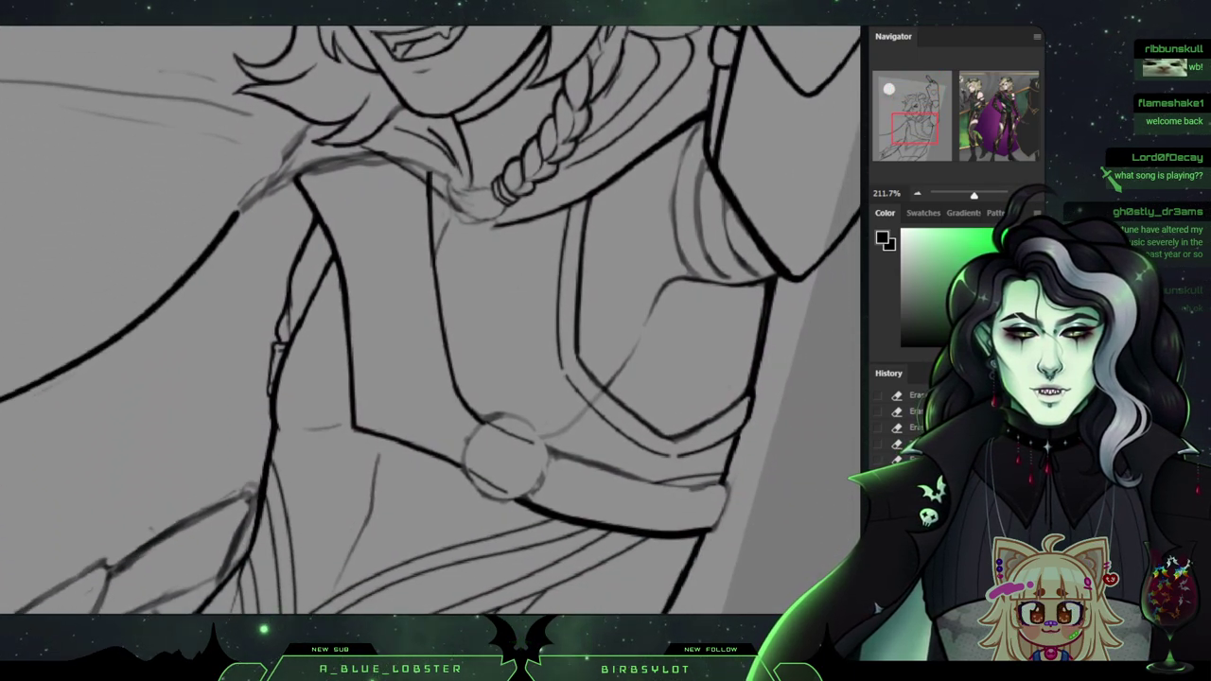
pyautogui.moveTo(431, 322)
pyautogui.mouseDown()
pyautogui.moveTo(365, 378)
pyautogui.moveTo(377, 310)
pyautogui.moveTo(377, 322)
pyautogui.mouseUp()
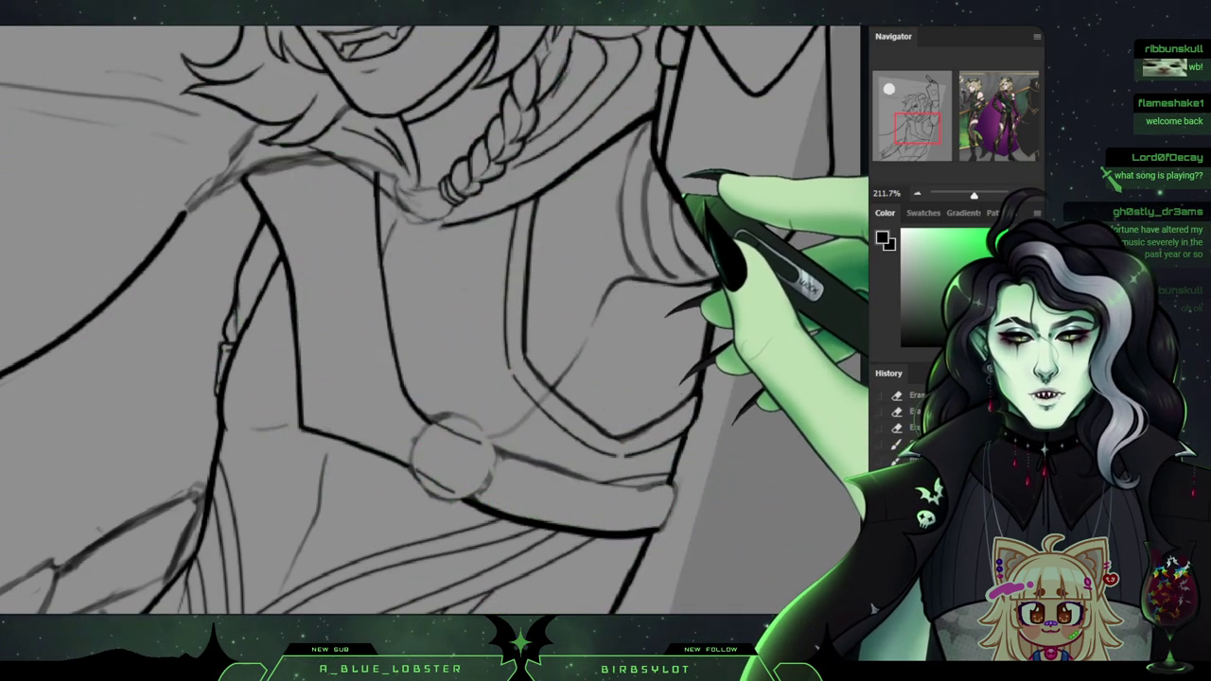
pyautogui.moveTo(687, 200); pyautogui.dragTo(707, 225)
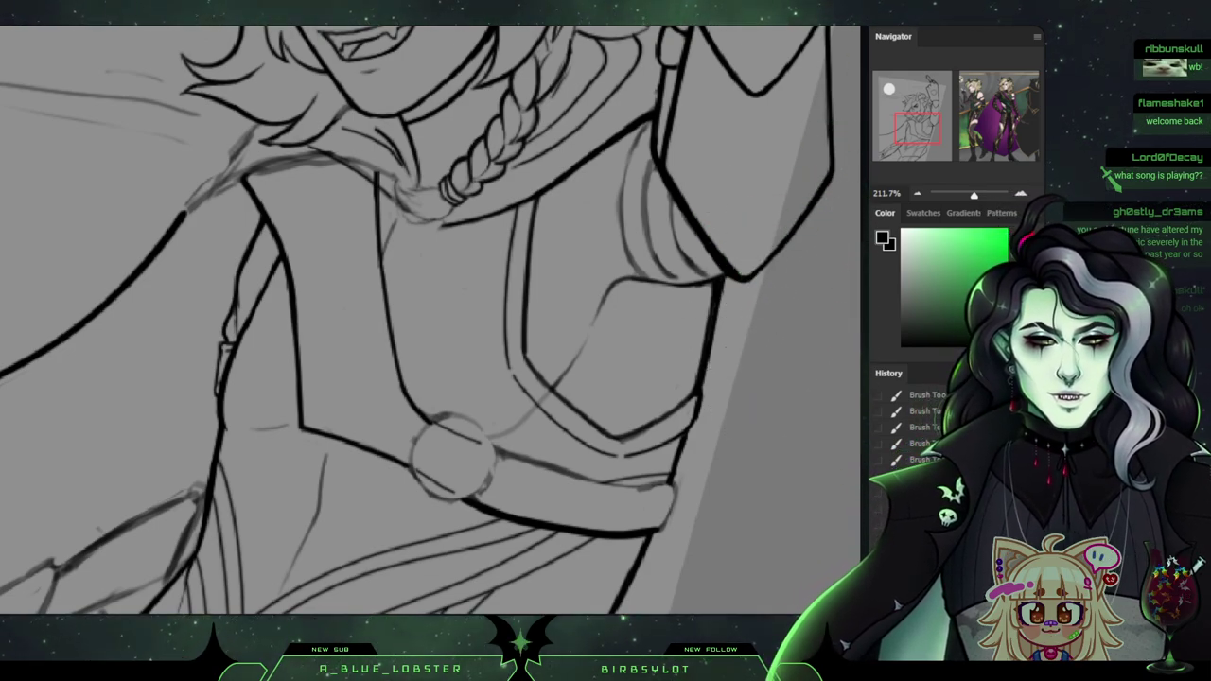
# Review the line art from the horns and face down through the torso and belt to the skirt hem.
pyautogui.moveTo(426, 284); pyautogui.dragTo(350, 544)
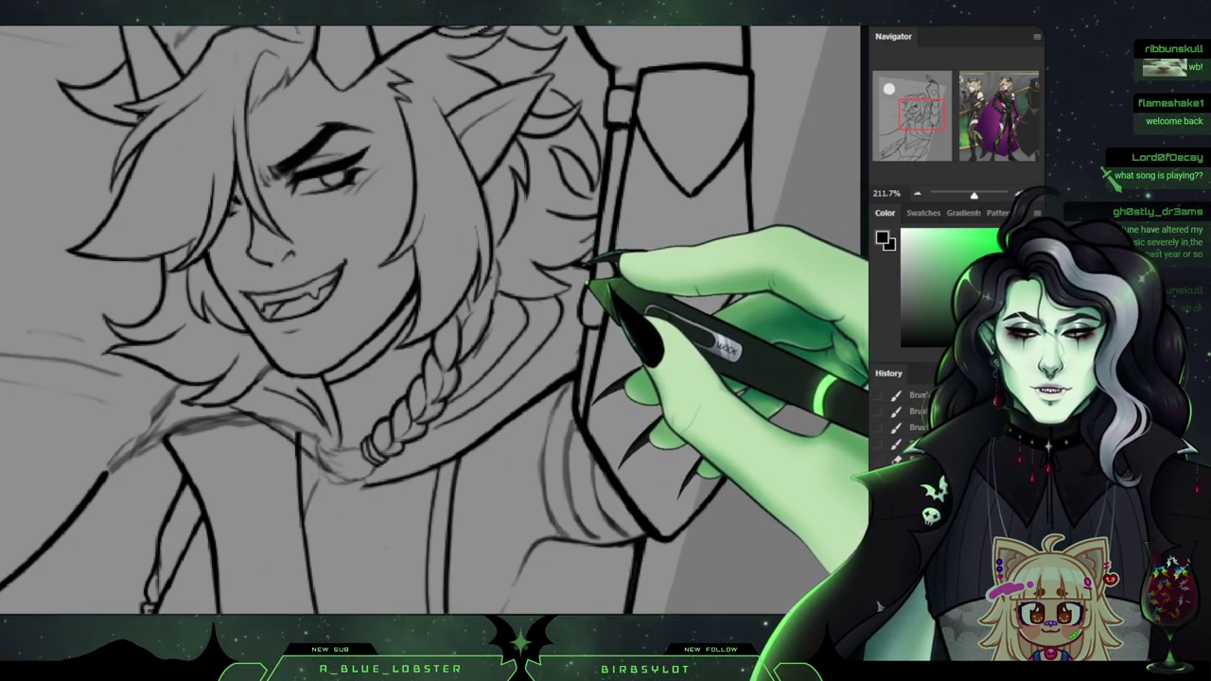
pyautogui.moveTo(426, 284); pyautogui.dragTo(478, 415)
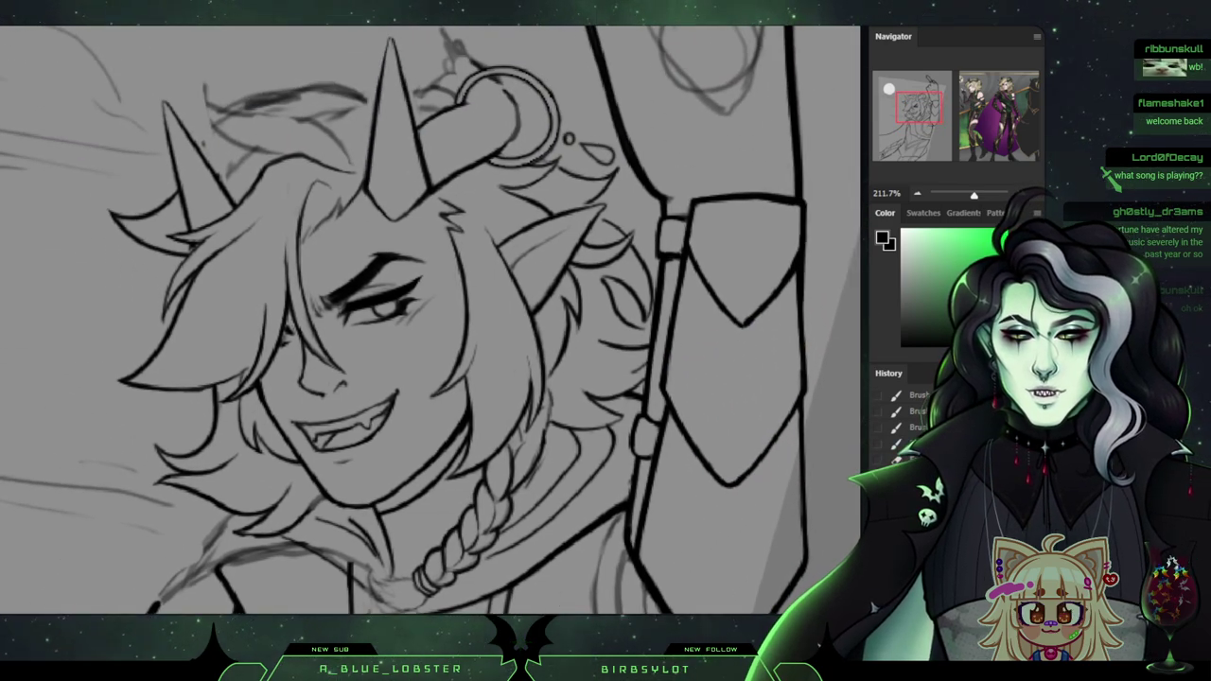
pyautogui.scroll(-1, 431, 322)
pyautogui.moveTo(430, 416); pyautogui.dragTo(416, 196)
pyautogui.scroll(-4, 430, 321)
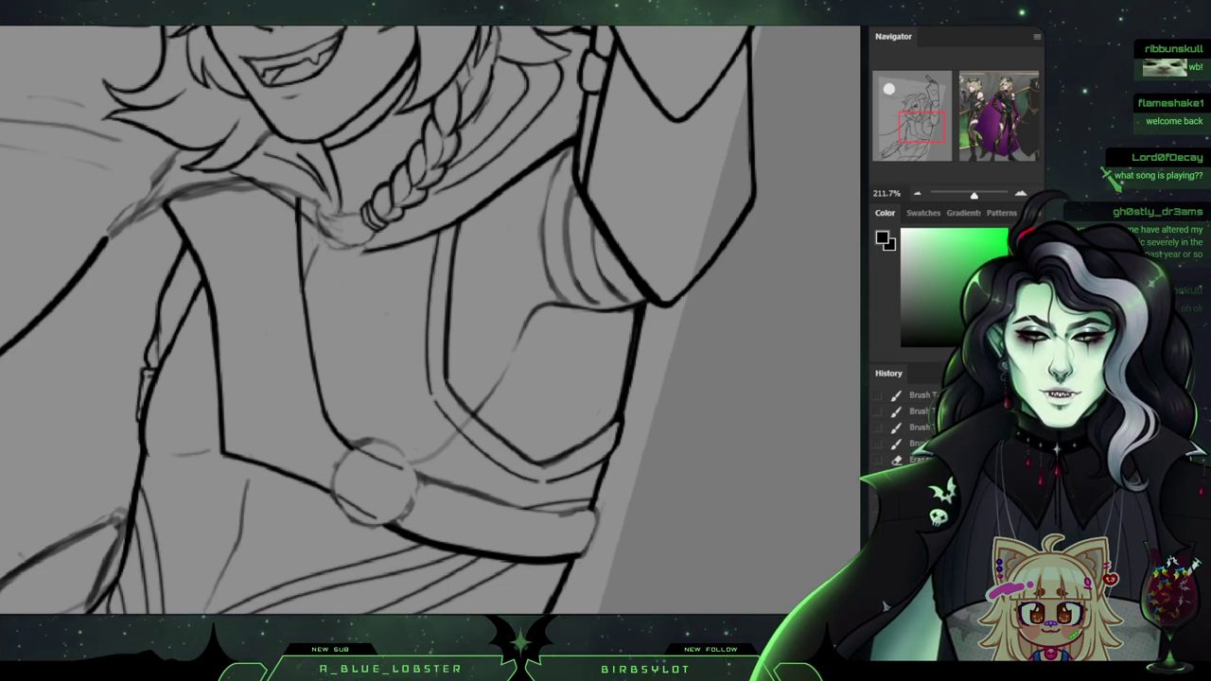
pyautogui.scroll(-8, 431, 322)
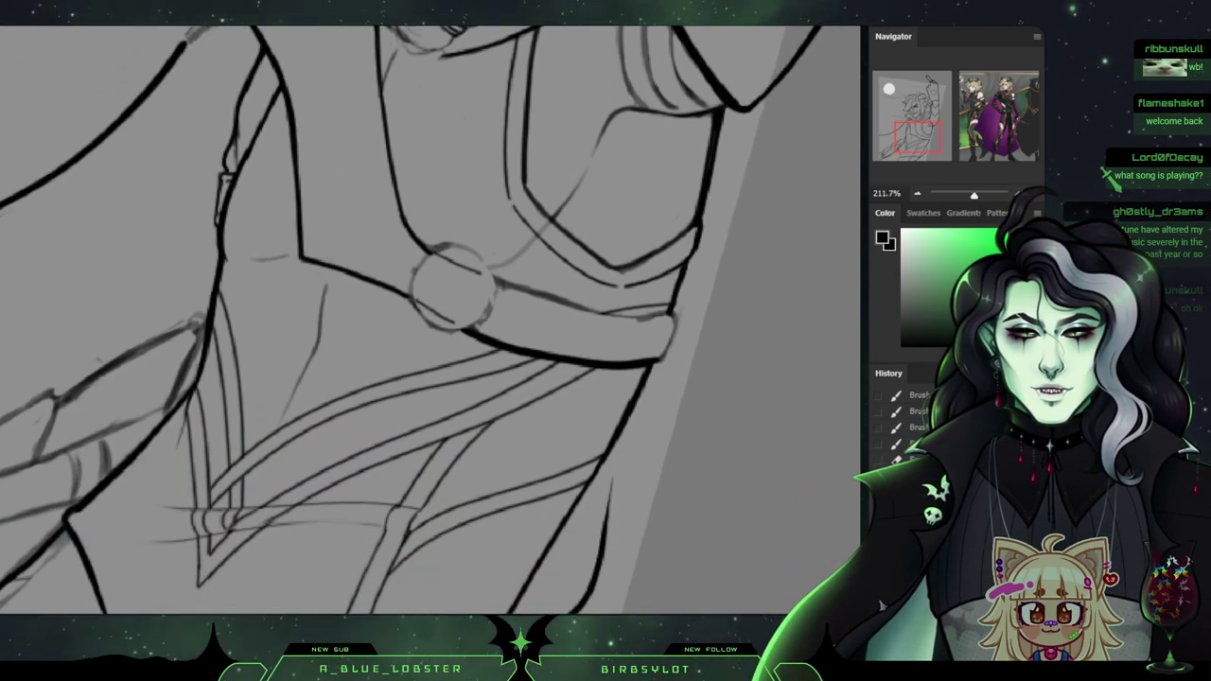
pyautogui.moveTo(430, 321); pyautogui.dragTo(470, 284)
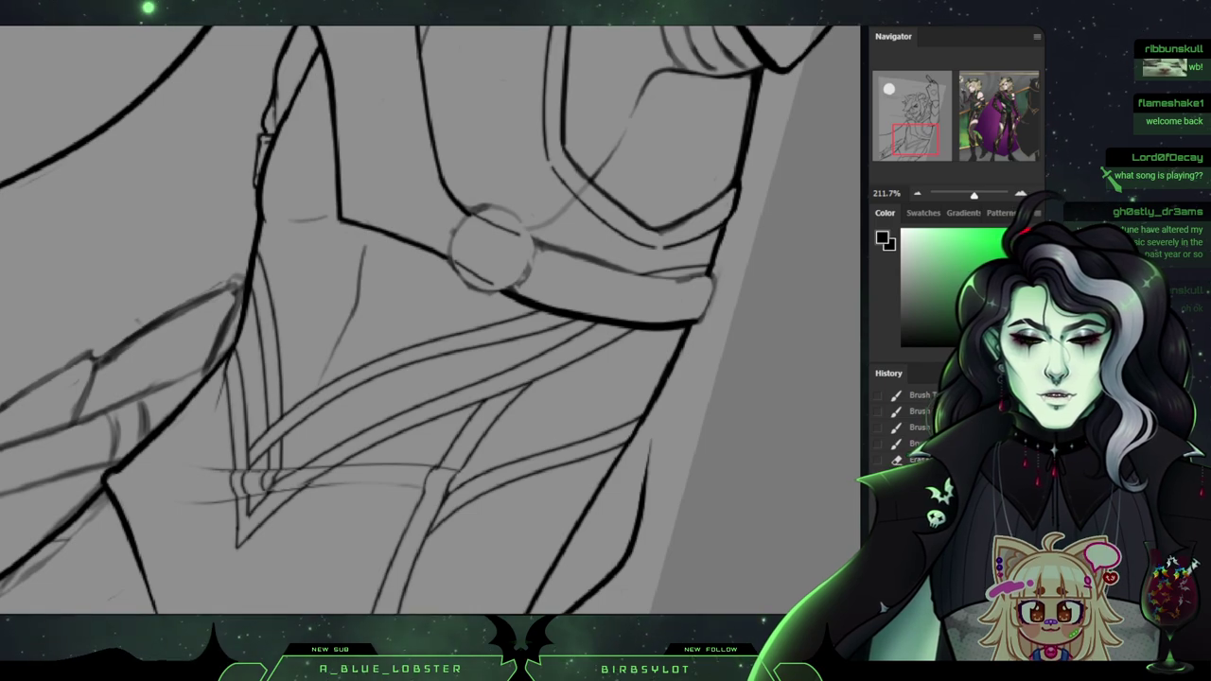
pyautogui.moveTo(915, 140); pyautogui.dragTo(914, 140)
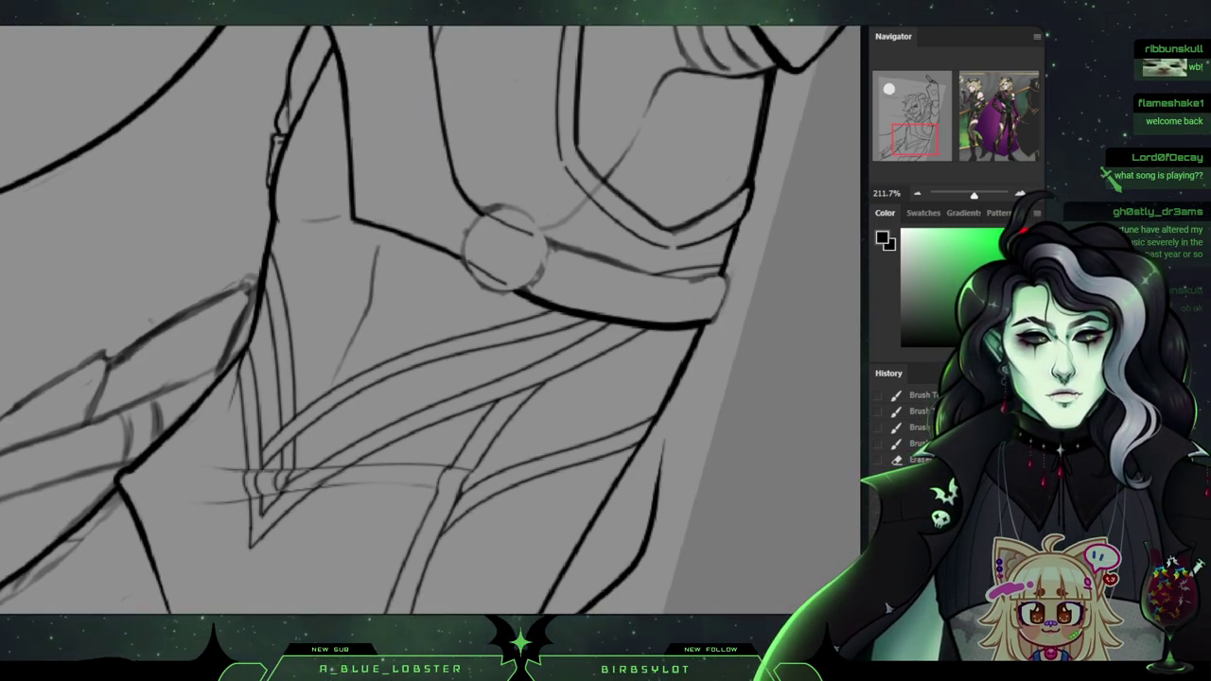
pyautogui.moveTo(915, 140); pyautogui.dragTo(910, 145)
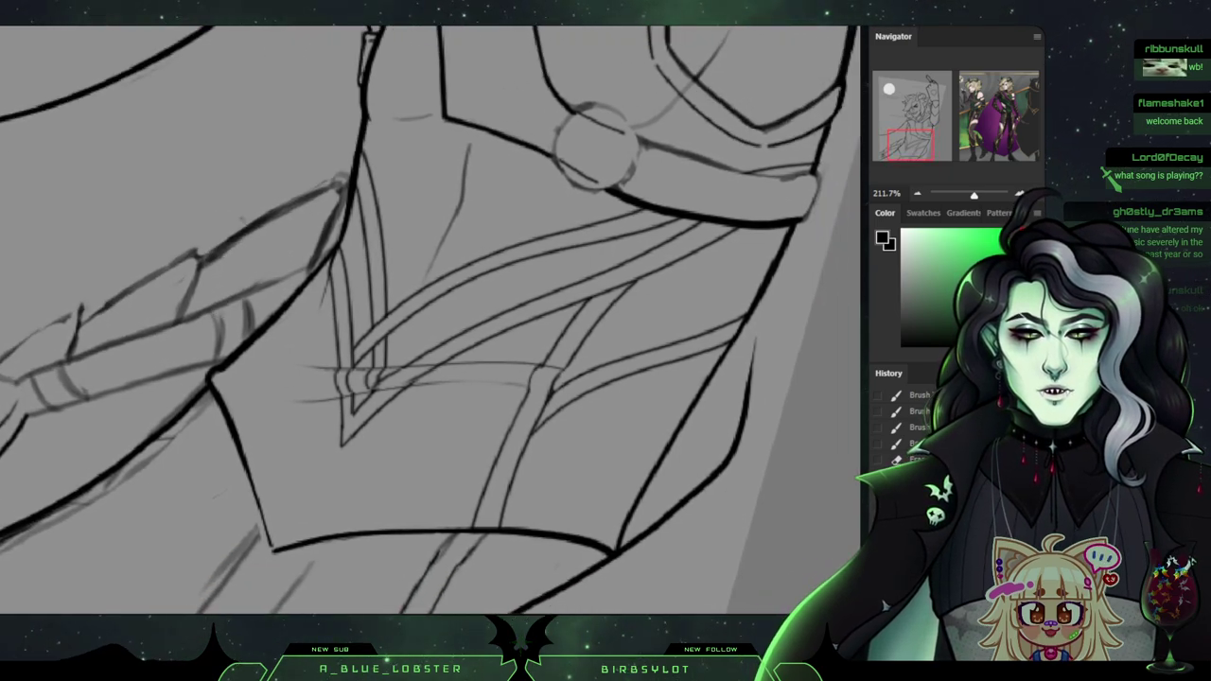
pyautogui.hscroll(1, 431, 322)
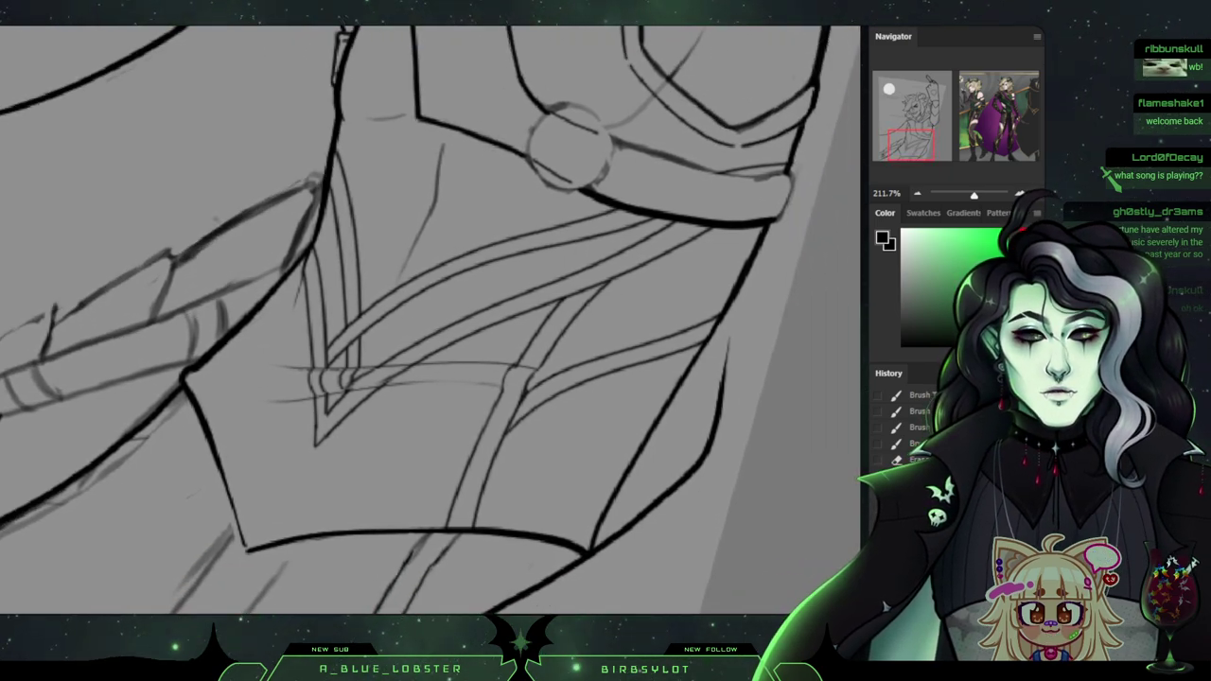
pyautogui.scroll(15, 431, 322)
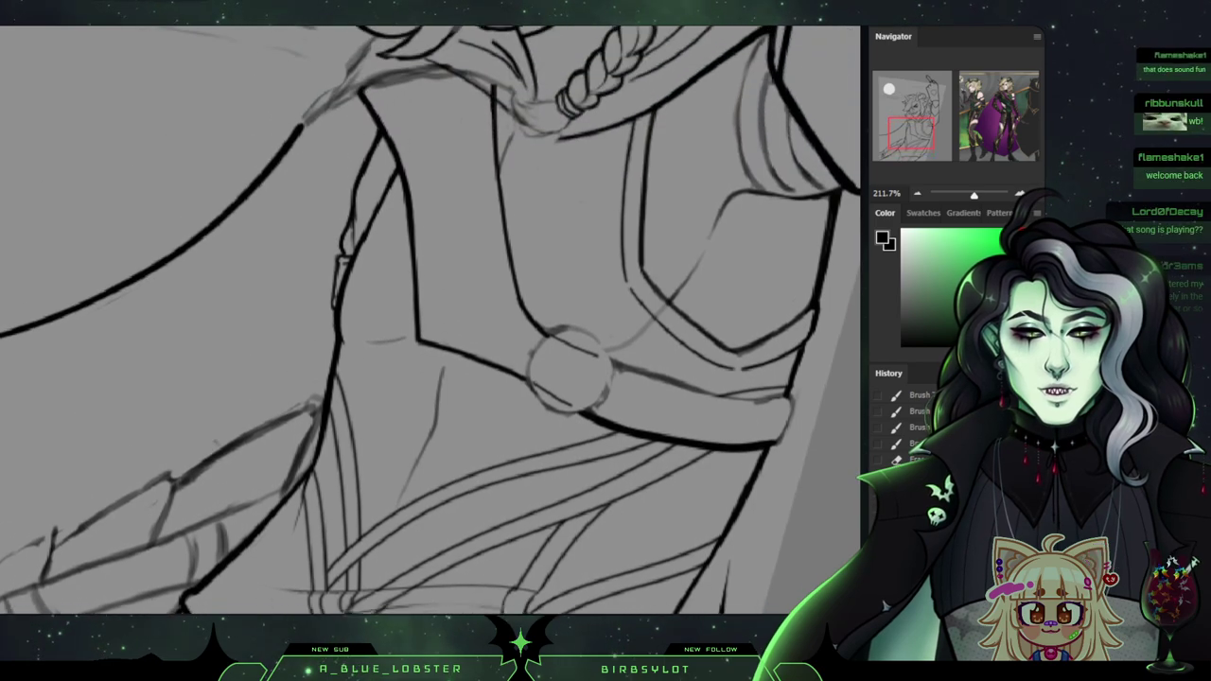
# Ink the edge of the collar across the shoulder, just below the hair tips.
pyautogui.scroll(2, 430, 322)
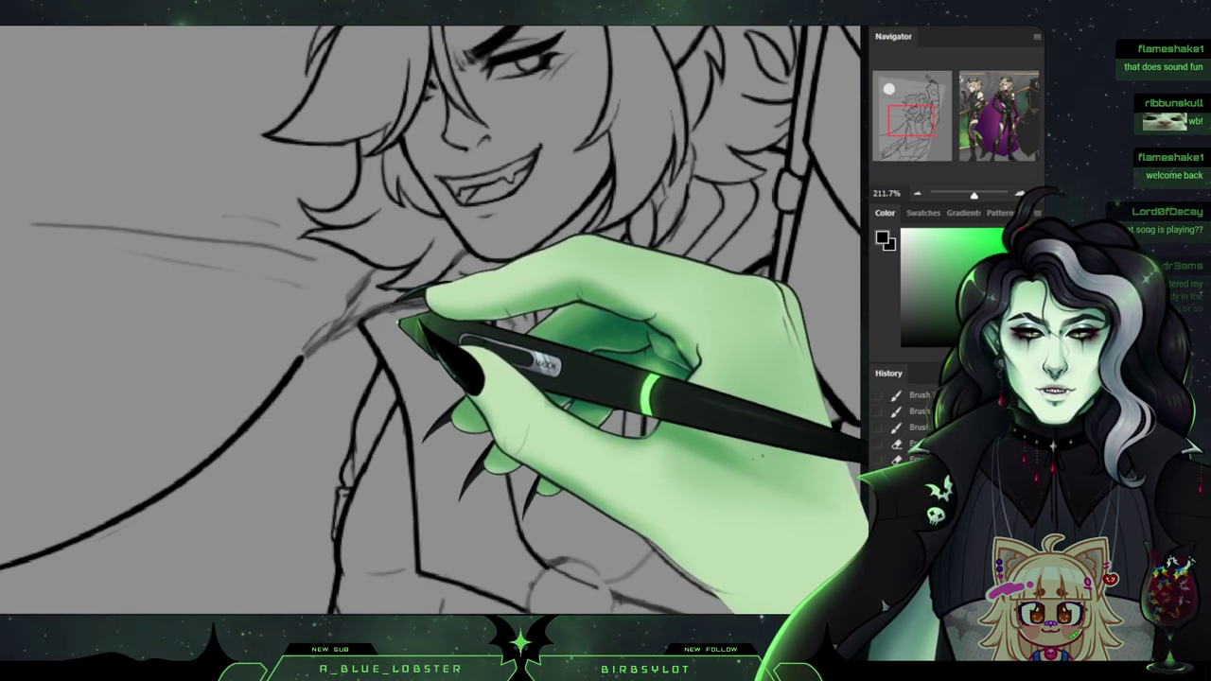
pyautogui.moveTo(441, 312); pyautogui.dragTo(456, 320)
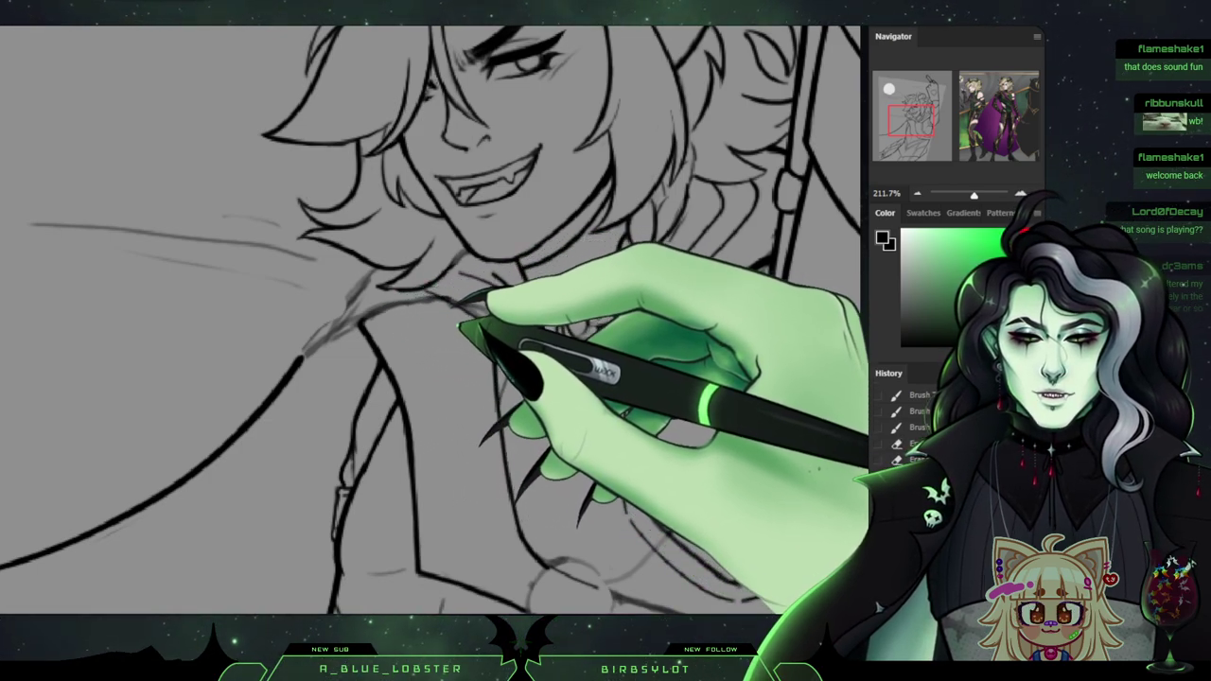
pyautogui.moveTo(459, 320)
pyautogui.mouseDown()
pyautogui.moveTo(419, 322)
pyautogui.moveTo(435, 305)
pyautogui.moveTo(413, 319)
pyautogui.mouseUp()
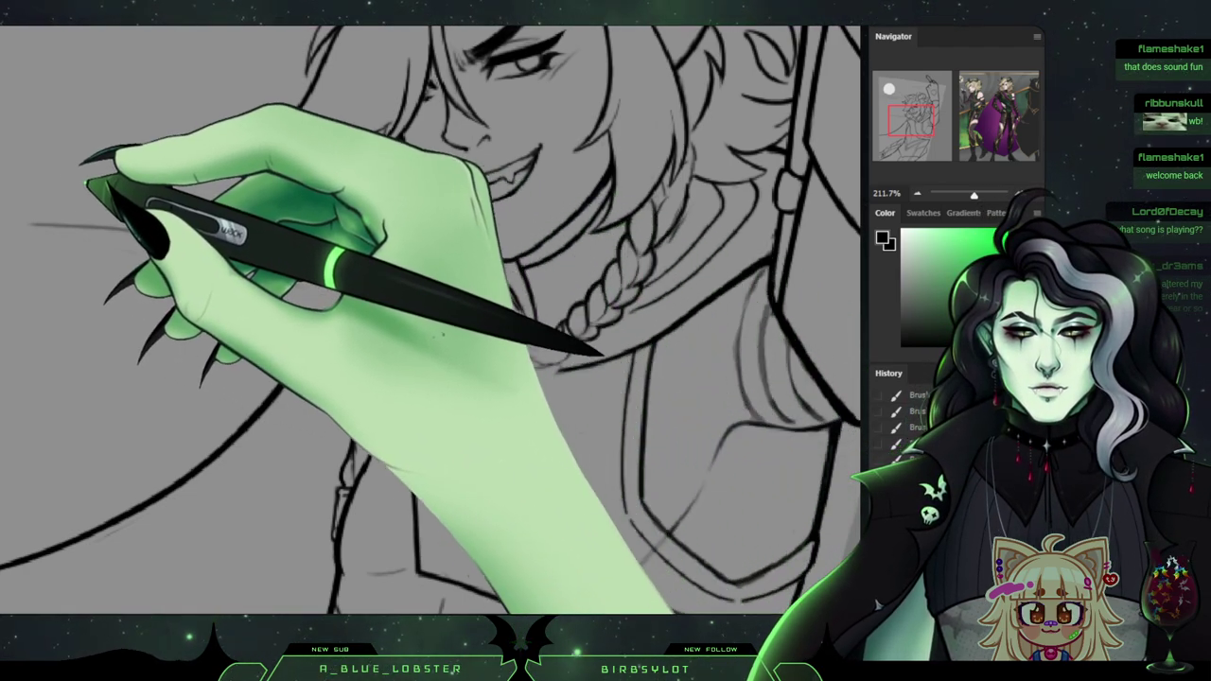
# Clean up the far horn's inner edge above the hair with the Eraser.
pyautogui.moveTo(473, 303); pyautogui.dragTo(289, 412)
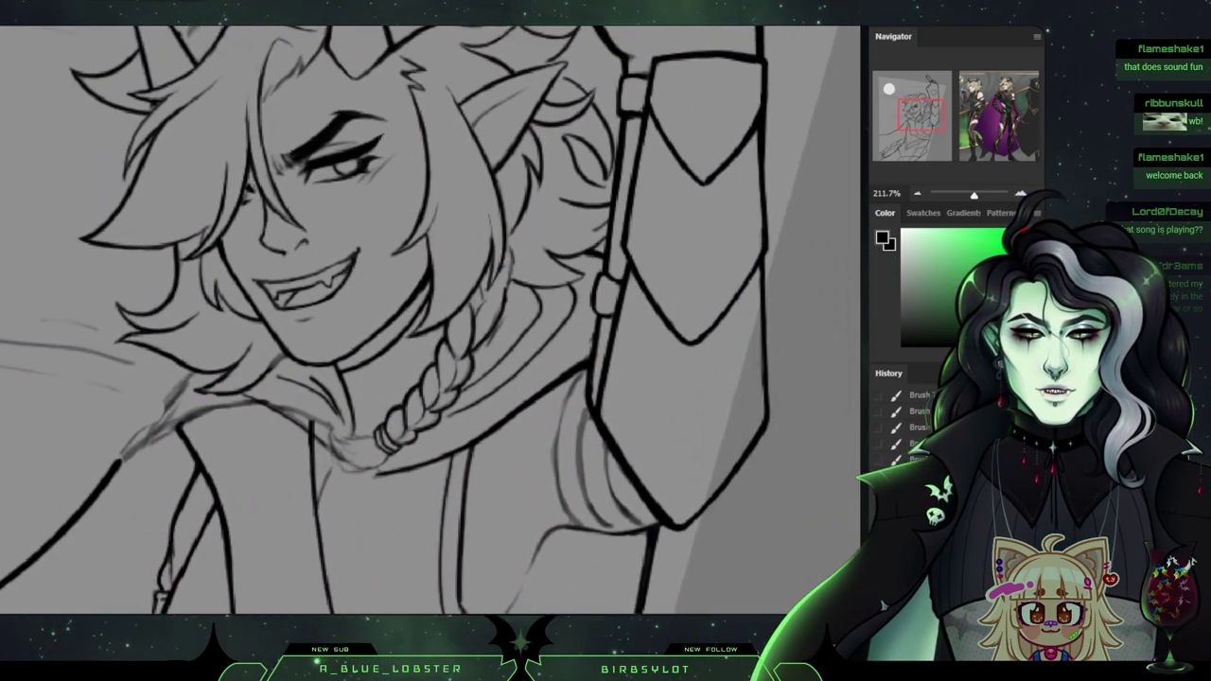
pyautogui.moveTo(454, 237); pyautogui.dragTo(533, 264)
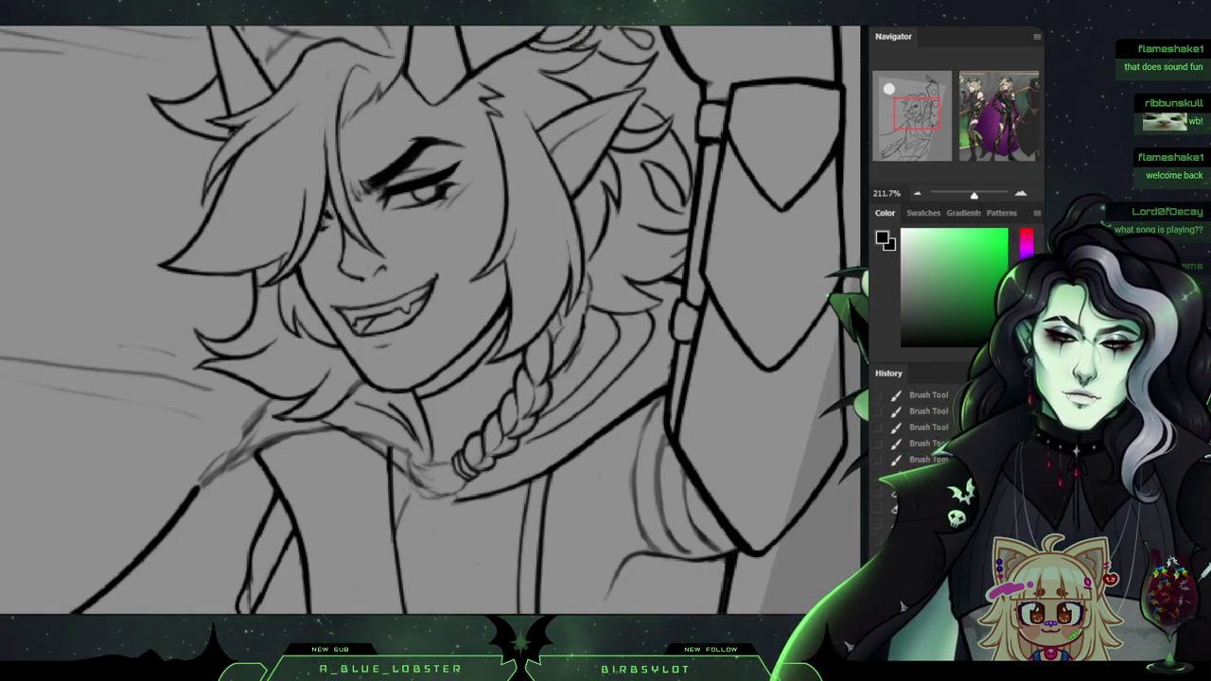
pyautogui.moveTo(454, 284); pyautogui.dragTo(351, 387)
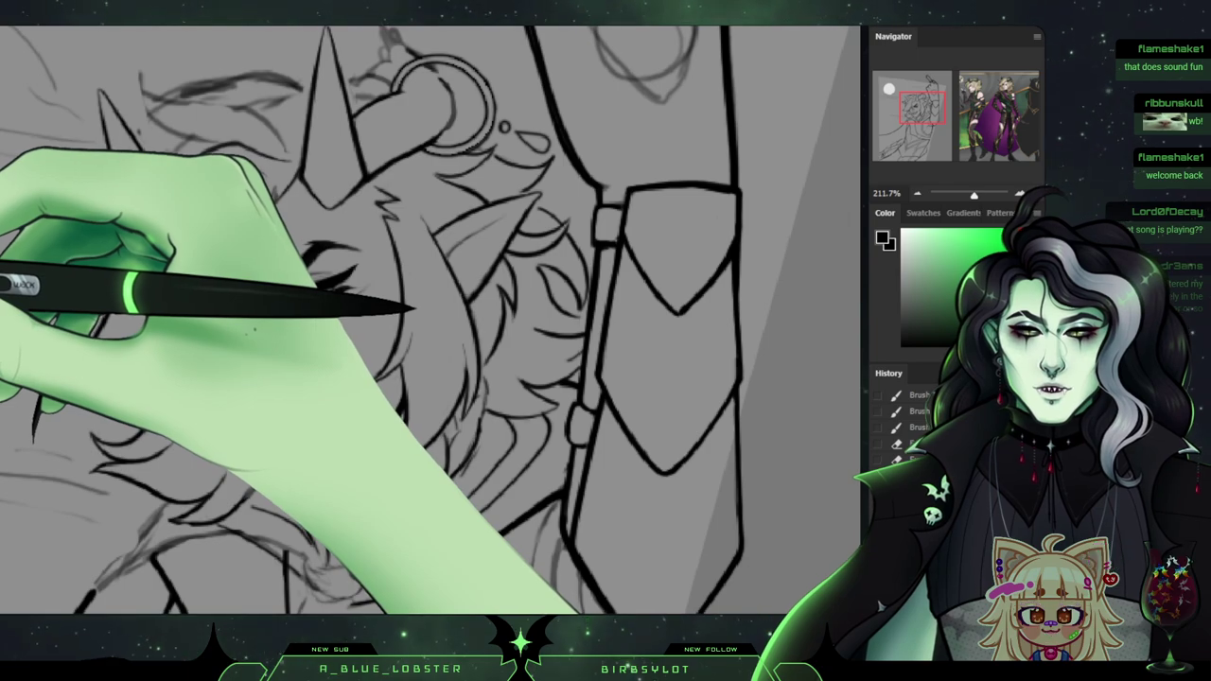
pyautogui.moveTo(425, 387); pyautogui.dragTo(453, 393)
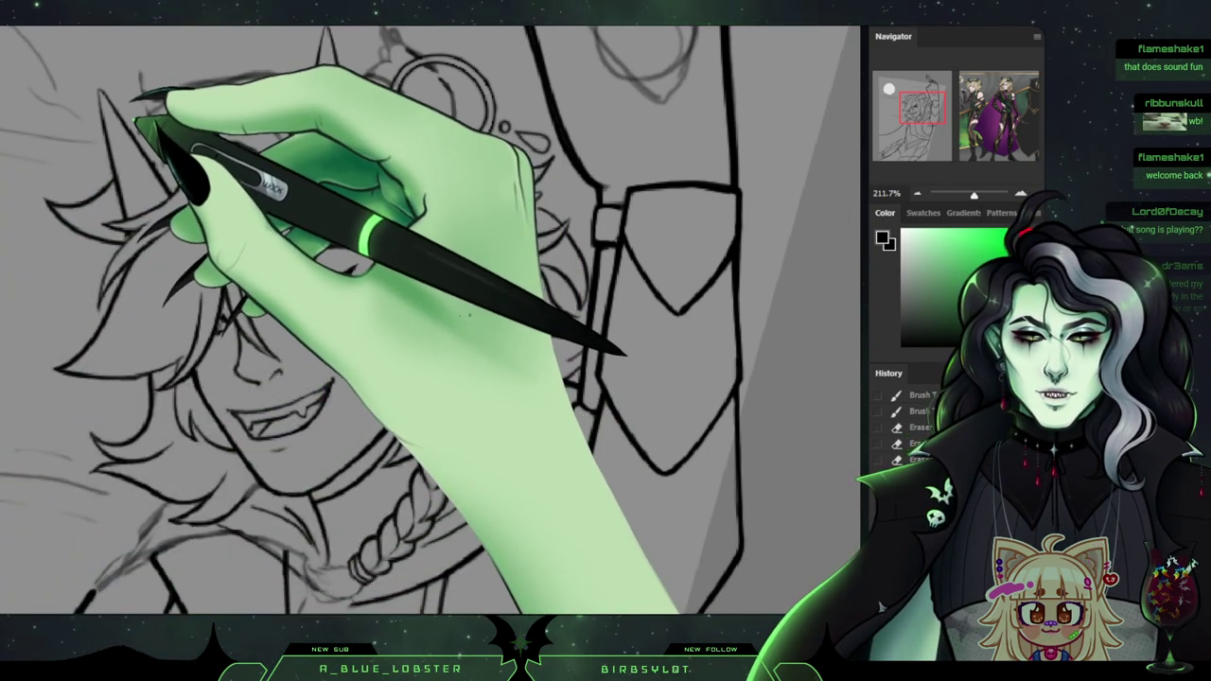
pyautogui.moveTo(146, 130)
pyautogui.mouseDown()
pyautogui.moveTo(180, 192)
pyautogui.moveTo(167, 151)
pyautogui.mouseUp()
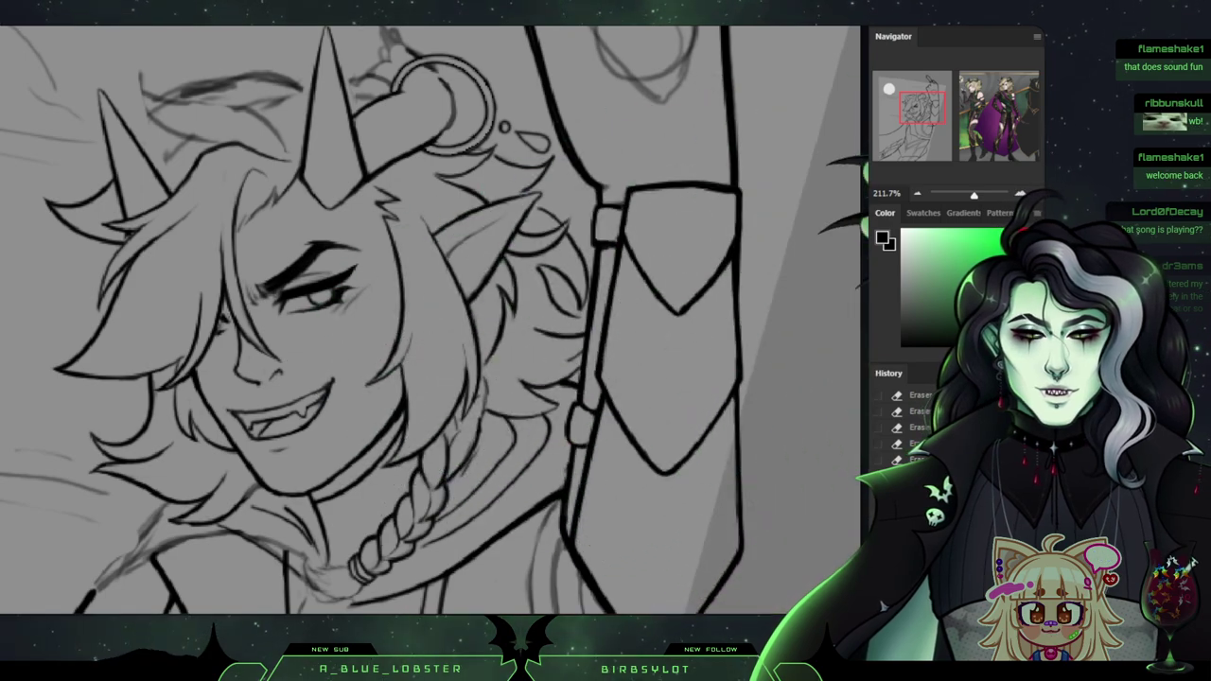
# Select the layer with the back hair and refine the strands behind the ear, beside the raised forearm's straps.
pyautogui.moveTo(426, 321)
pyautogui.mouseDown()
pyautogui.moveTo(457, 360)
pyautogui.moveTo(450, 295)
pyautogui.moveTo(400, 321)
pyautogui.moveTo(425, 308)
pyautogui.moveTo(438, 360)
pyautogui.moveTo(489, 342)
pyautogui.moveTo(516, 308)
pyautogui.mouseUp()
pyautogui.scroll(-3, 431, 317)
pyautogui.hscroll(2, 430, 318)
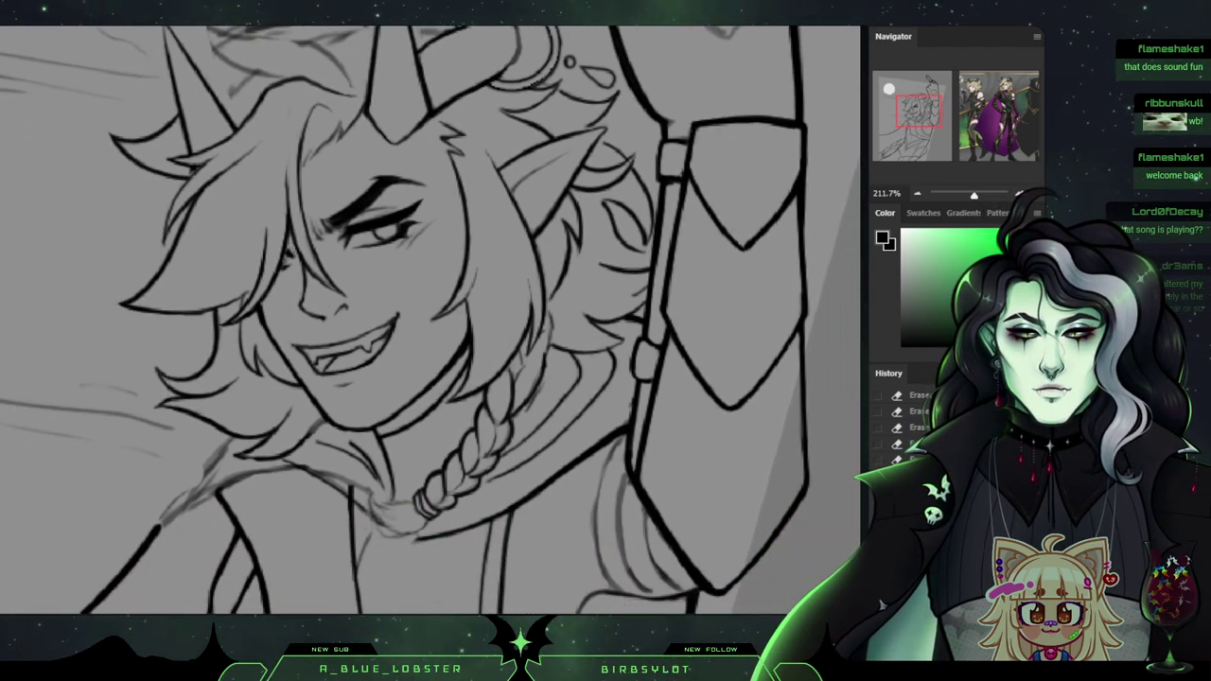
pyautogui.scroll(1, 430, 318)
pyautogui.hscroll(3, 430, 318)
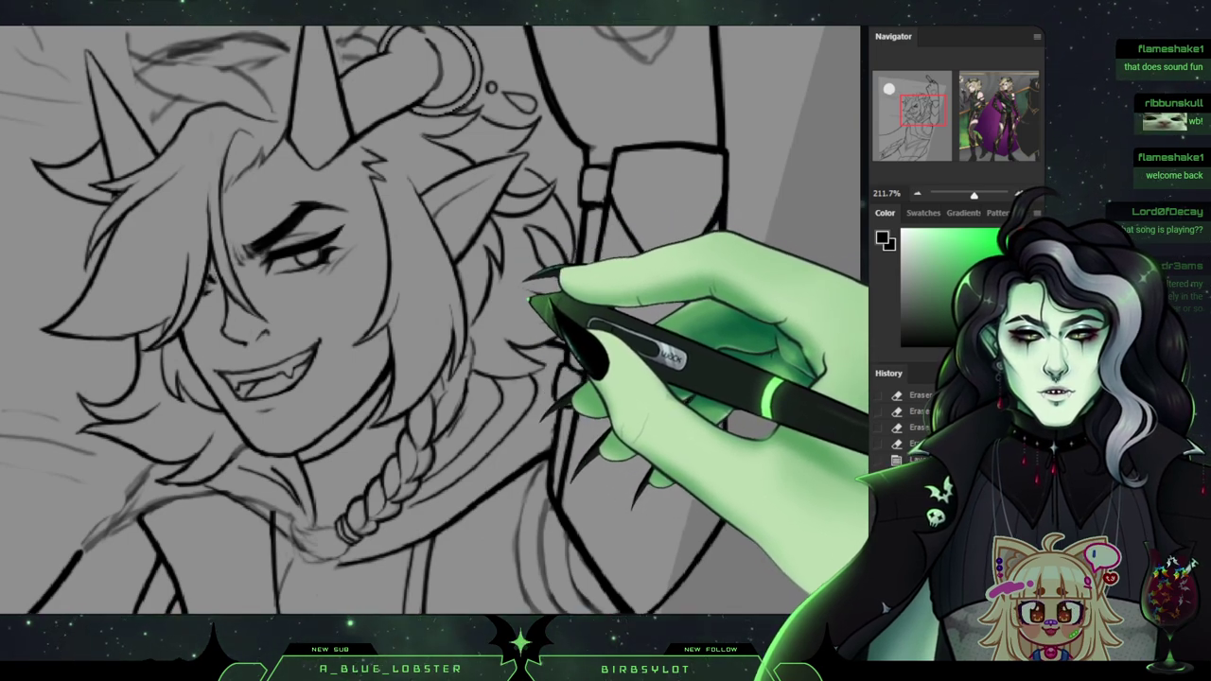
pyautogui.keyDown('ctrl'); pyautogui.click(568, 306); pyautogui.keyUp('ctrl')
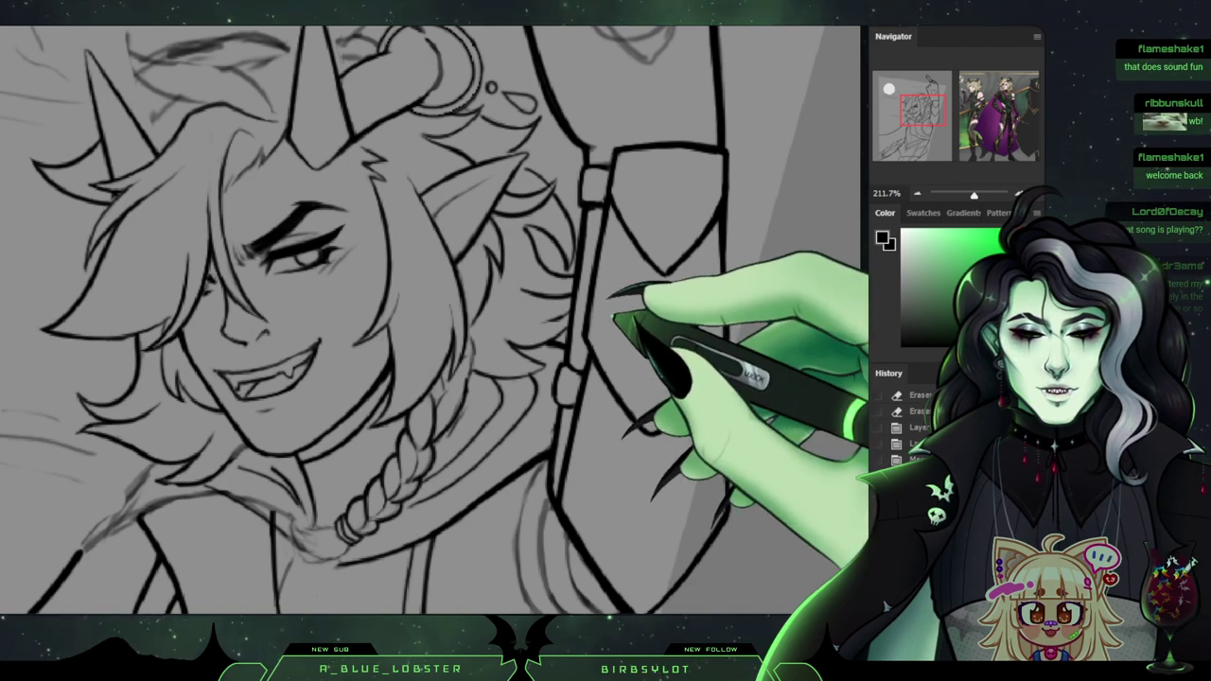
pyautogui.moveTo(533, 291)
pyautogui.mouseDown()
pyautogui.moveTo(548, 300)
pyautogui.moveTo(528, 292)
pyautogui.mouseUp()
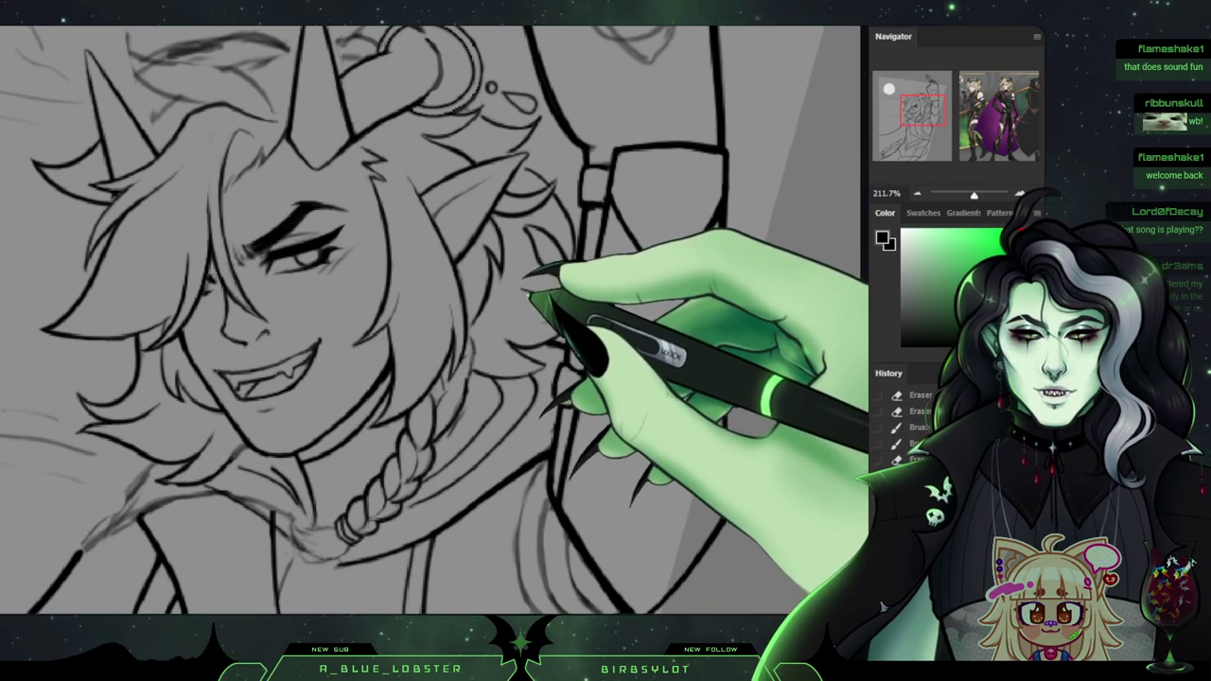
pyautogui.moveTo(532, 291)
pyautogui.mouseDown()
pyautogui.moveTo(549, 302)
pyautogui.moveTo(535, 367)
pyautogui.moveTo(605, 485)
pyautogui.moveTo(563, 533)
pyautogui.moveTo(574, 579)
pyautogui.moveTo(641, 524)
pyautogui.moveTo(712, 102)
pyautogui.mouseUp()
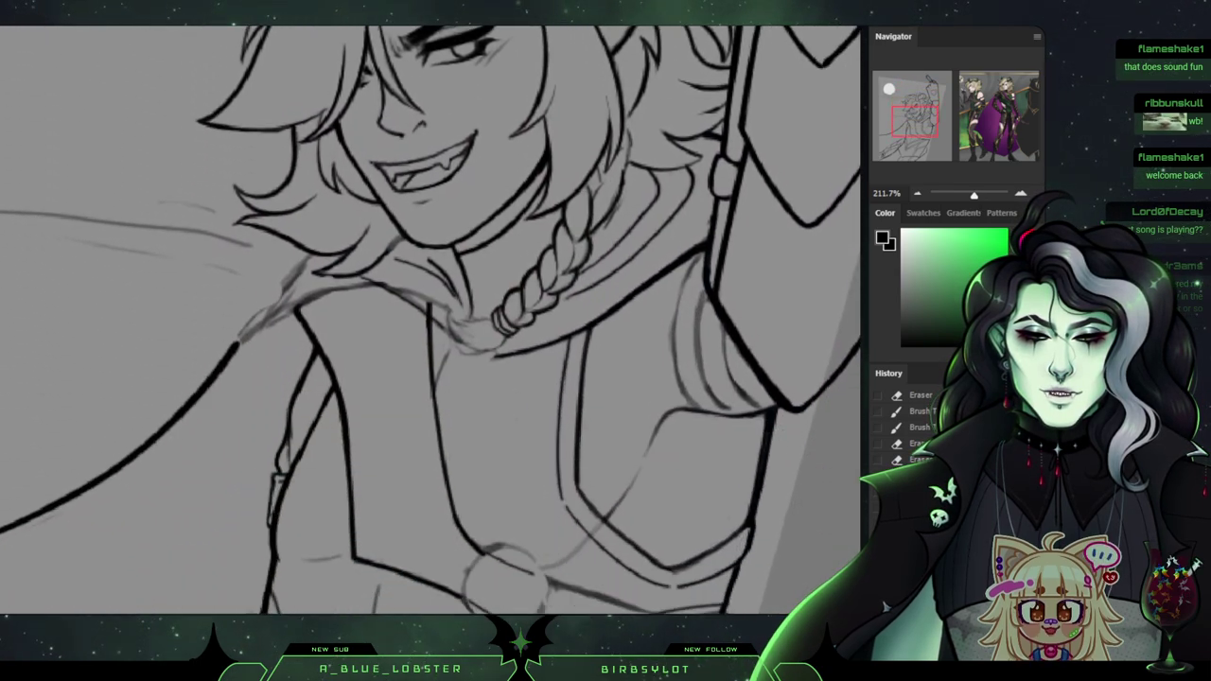
# Erase small stray marks around the belt buckle and where the collar meets the raised arm.
pyautogui.moveTo(568, 473)
pyautogui.mouseDown()
pyautogui.moveTo(581, 297)
pyautogui.moveTo(658, 298)
pyautogui.mouseUp()
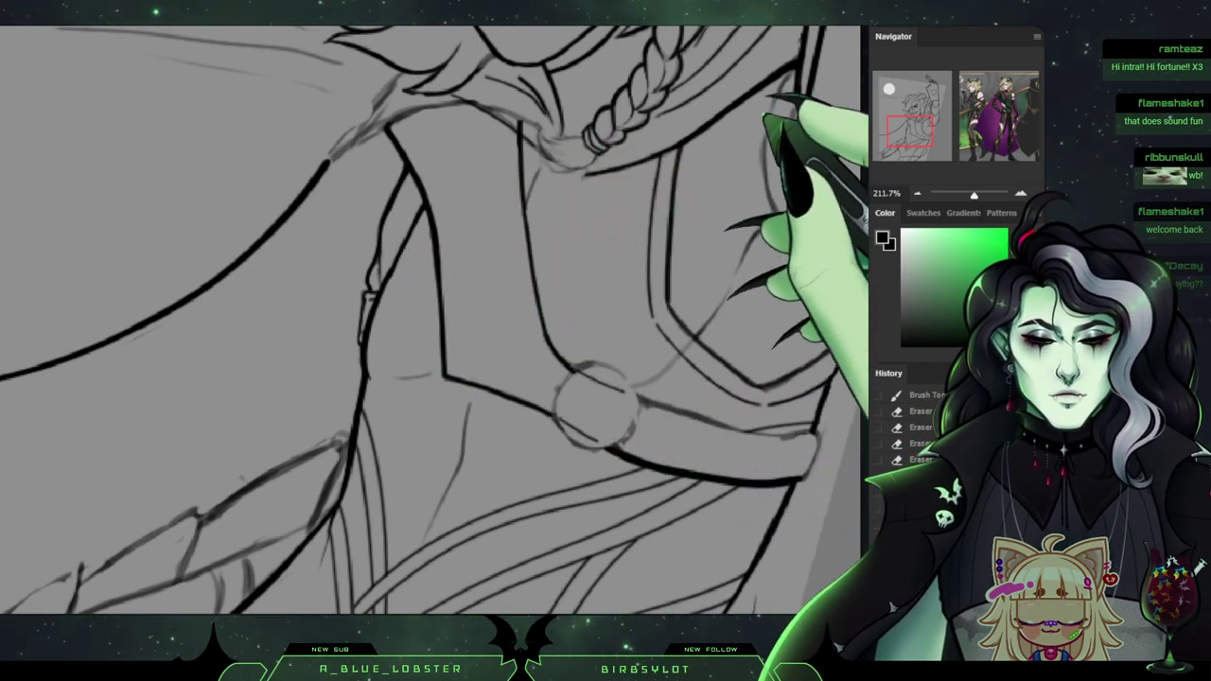
pyautogui.scroll(-4, 431, 317)
pyautogui.moveTo(613, 213); pyautogui.dragTo(535, 188)
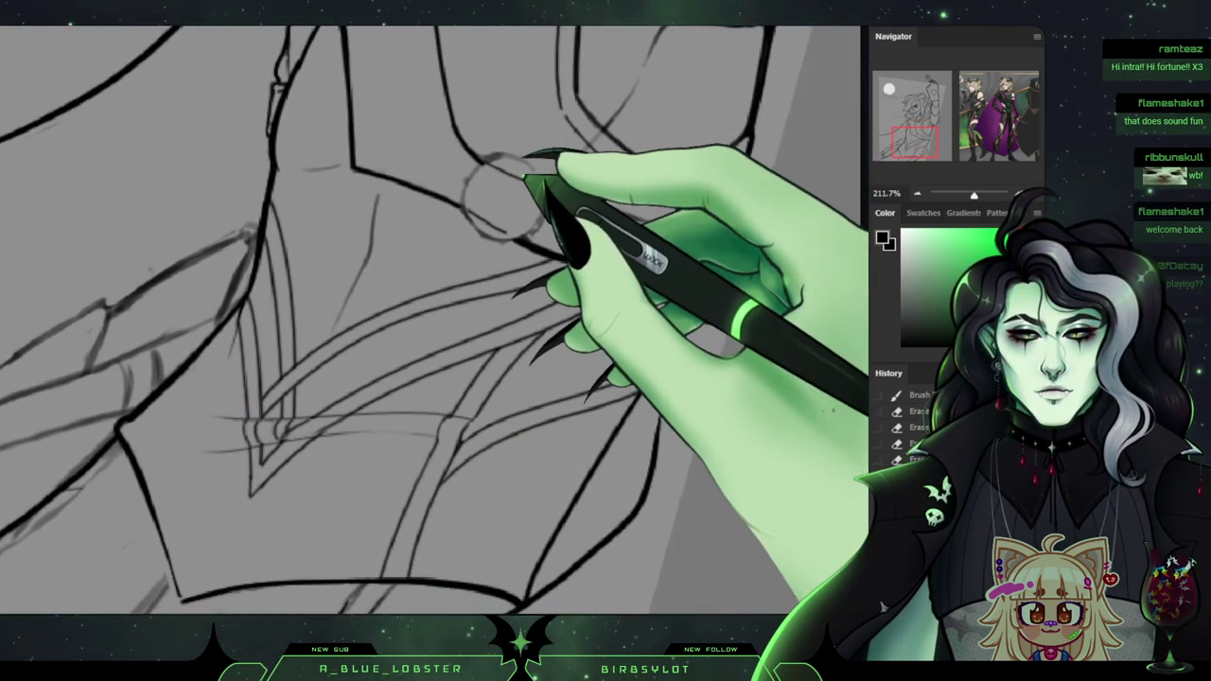
pyautogui.moveTo(550, 232)
pyautogui.mouseDown()
pyautogui.moveTo(560, 225)
pyautogui.moveTo(102, 415)
pyautogui.moveTo(374, 453)
pyautogui.moveTo(399, 522)
pyautogui.moveTo(403, 607)
pyautogui.moveTo(389, 634)
pyautogui.moveTo(361, 624)
pyautogui.mouseUp()
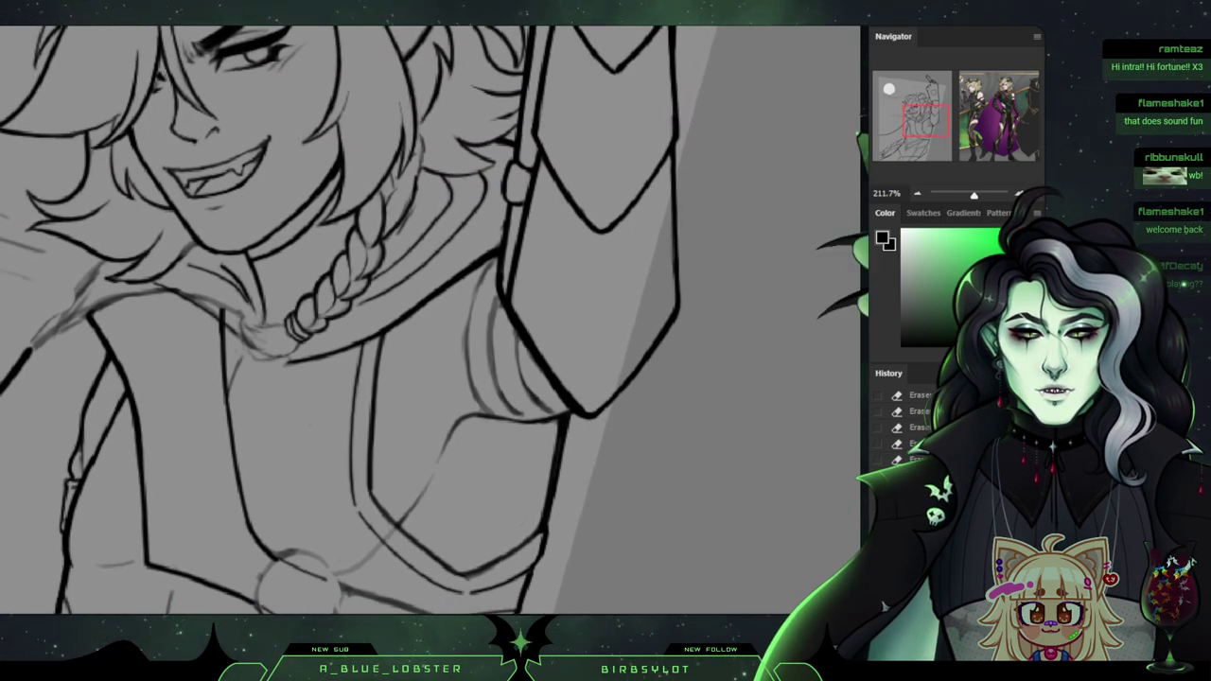
pyautogui.moveTo(498, 301); pyautogui.dragTo(517, 387)
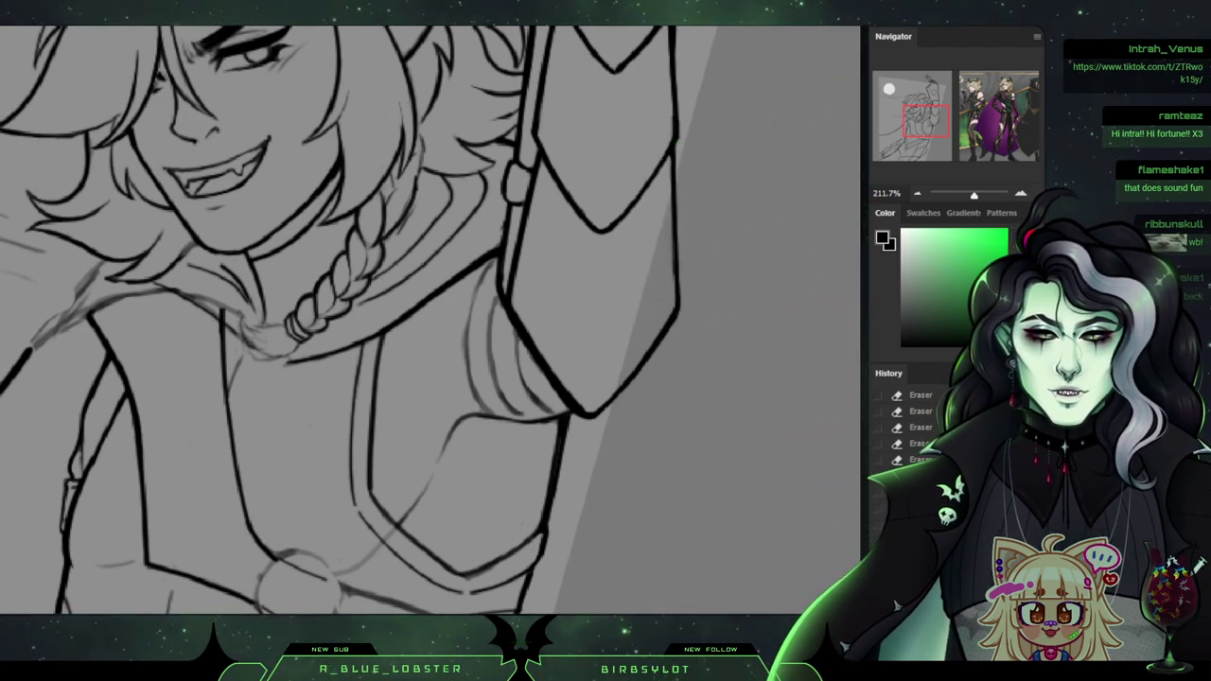
pyautogui.moveTo(436, 322); pyautogui.dragTo(741, 31)
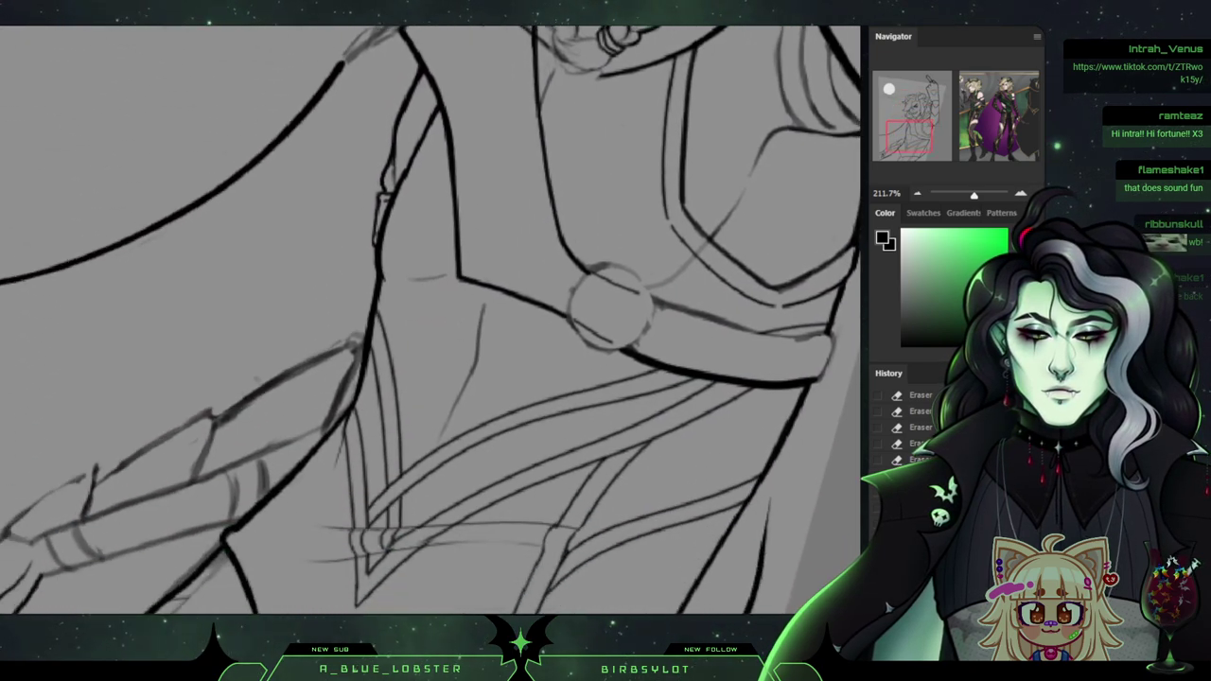
# Check the inked figure as a whole against the costume reference beside the canvas.
pyautogui.moveTo(454, 378); pyautogui.dragTo(621, 224)
pyautogui.moveTo(662, 40); pyautogui.dragTo(116, 601)
pyautogui.moveTo(416, 114); pyautogui.dragTo(638, 127)
pyautogui.moveTo(918, 113); pyautogui.dragTo(918, 115)
pyautogui.moveTo(974, 195)
pyautogui.mouseDown()
pyautogui.moveTo(952, 195)
pyautogui.moveTo(967, 195)
pyautogui.mouseUp()
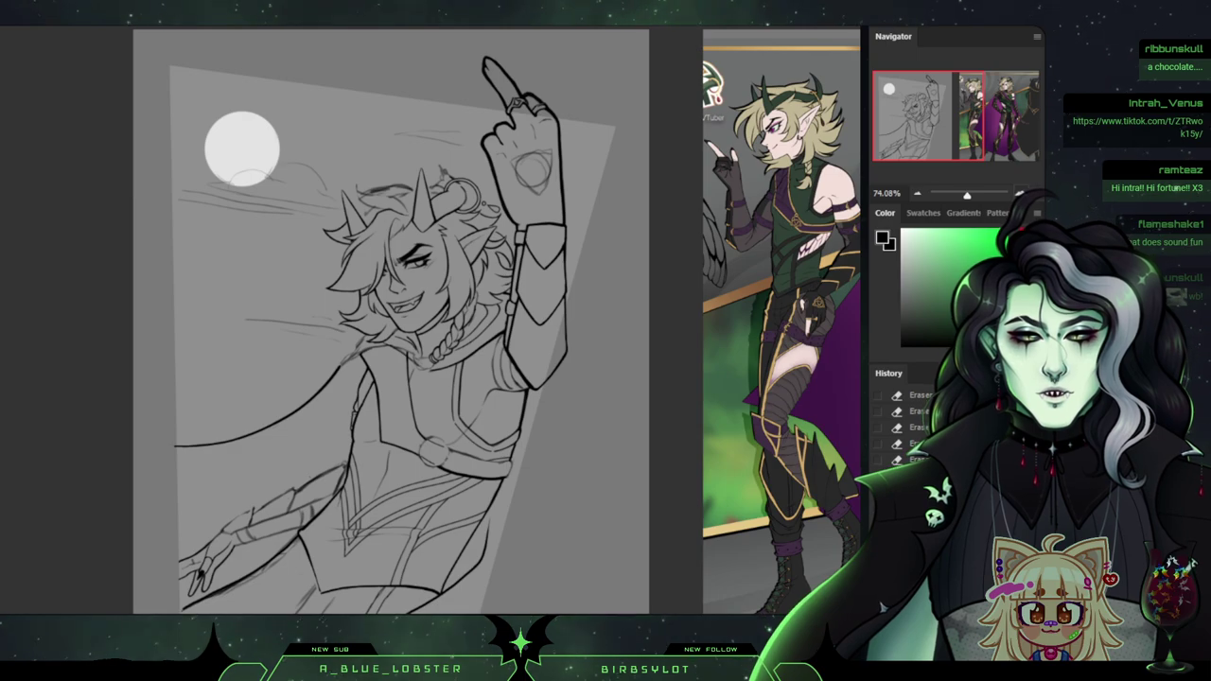
pyautogui.scroll(-3, 430, 322)
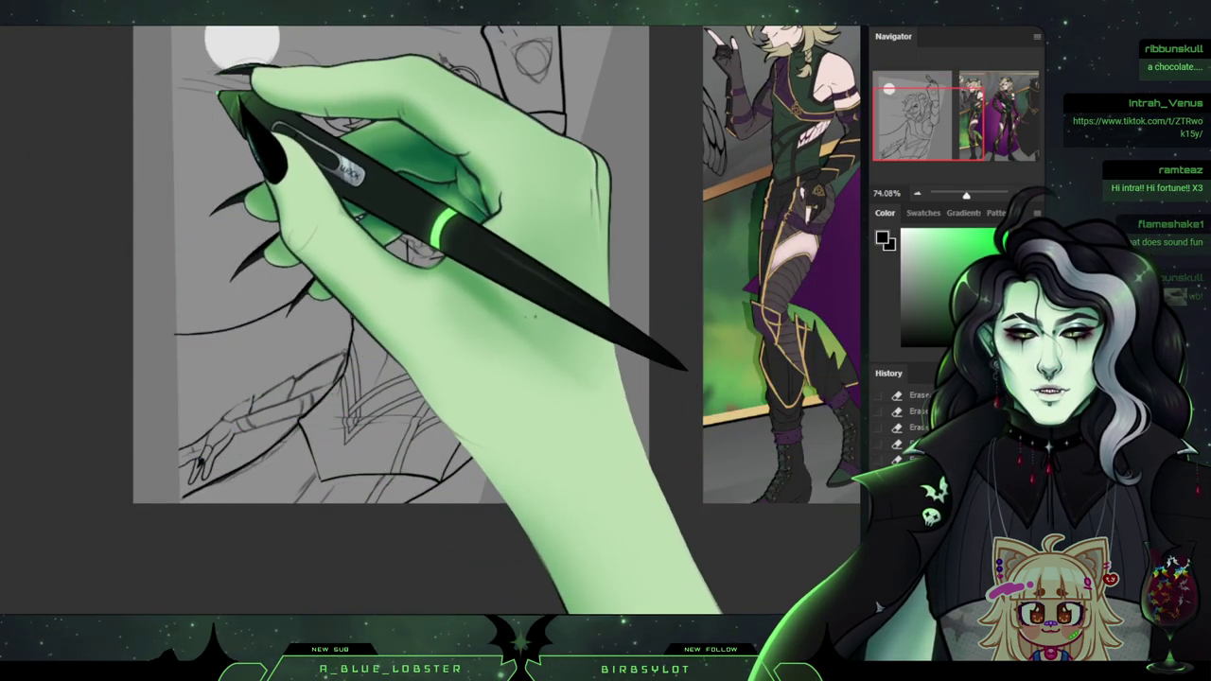
pyautogui.moveTo(689, 365); pyautogui.dragTo(331, 473)
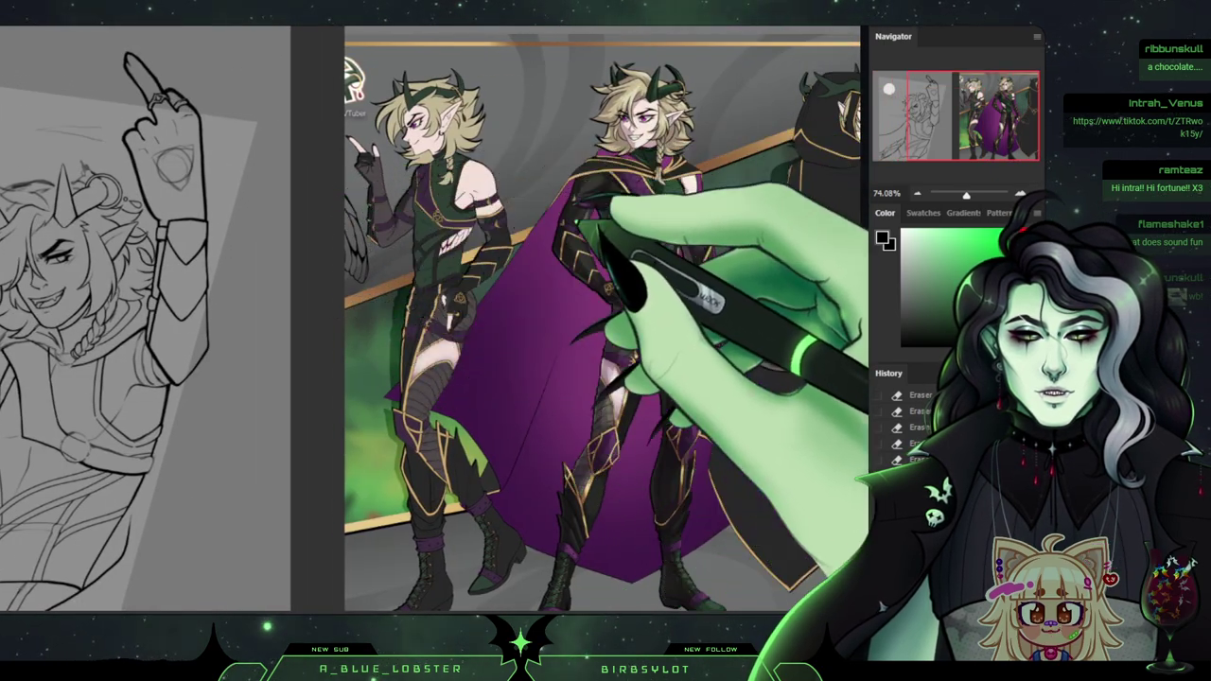
# Try a dark tone and a deep purple sampled from the costume reference as flat fills across the drawing canvas.
pyautogui.keyDown('alt'); pyautogui.click(602, 325); pyautogui.keyUp('alt')
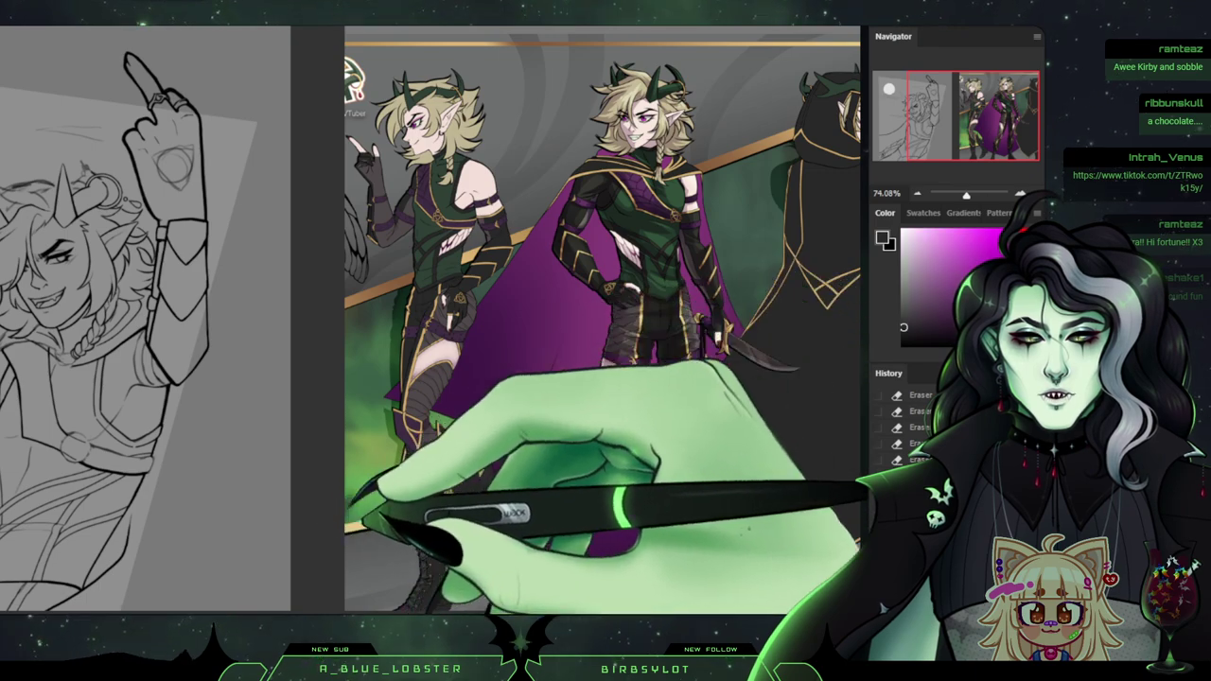
pyautogui.moveTo(503, 607); pyautogui.dragTo(776, 607)
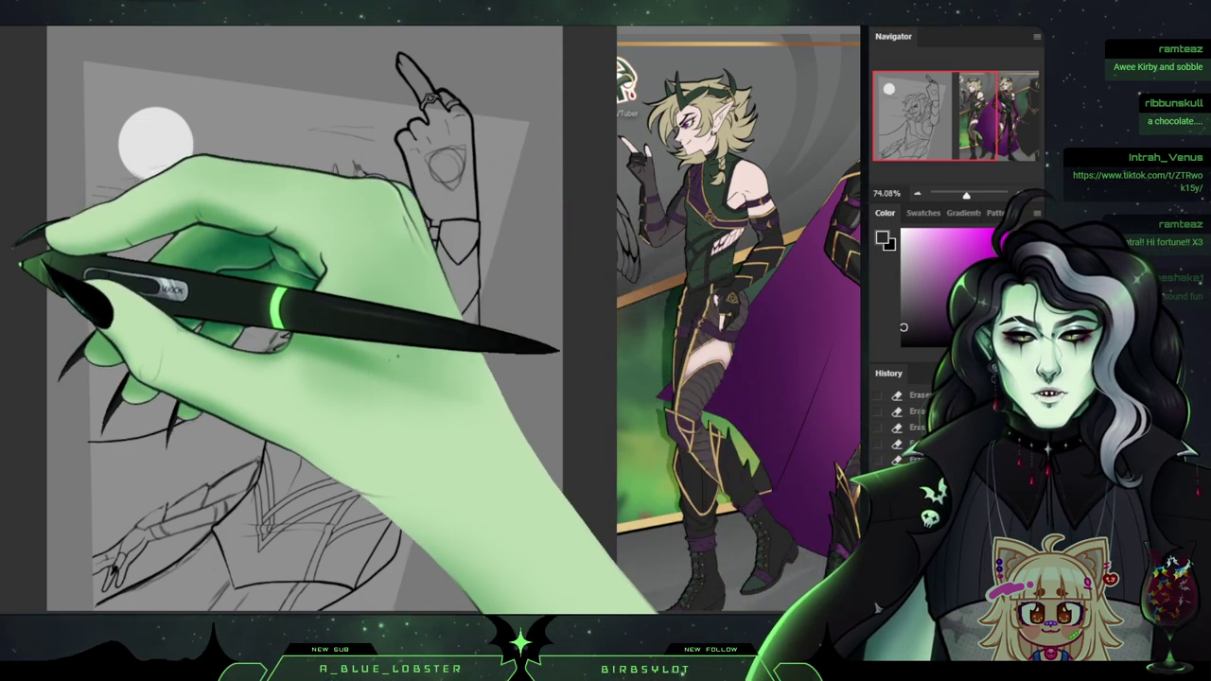
pyautogui.click(95, 253)
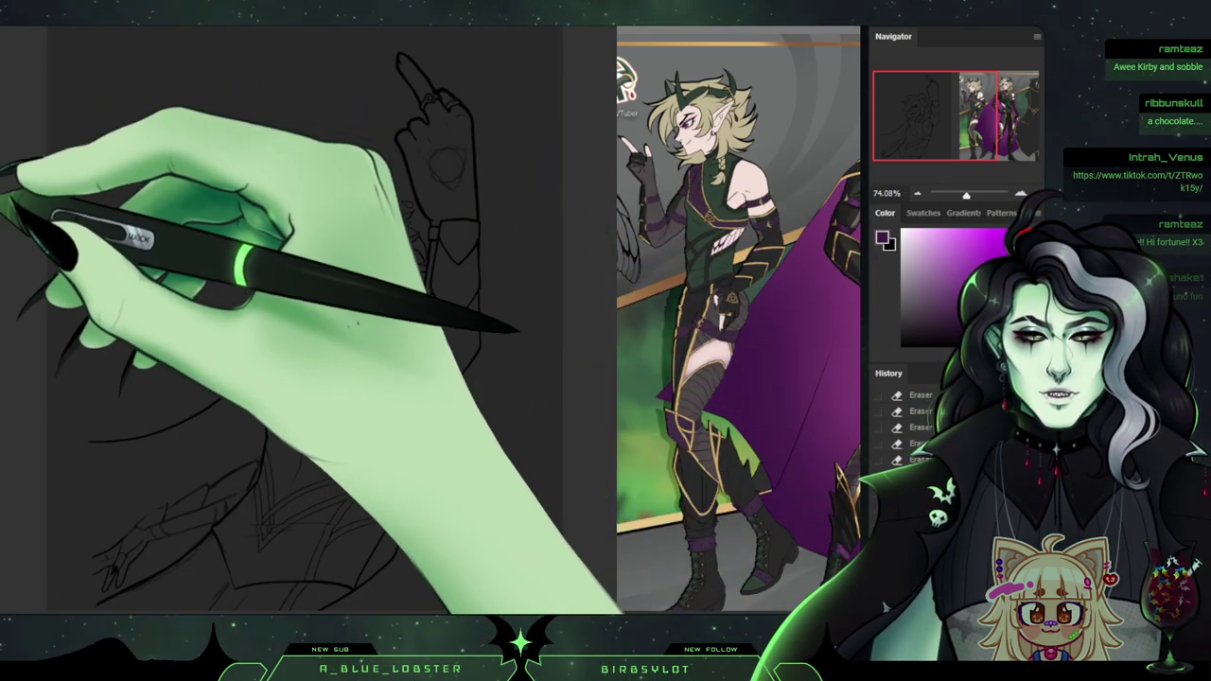
pyautogui.click(161, 190)
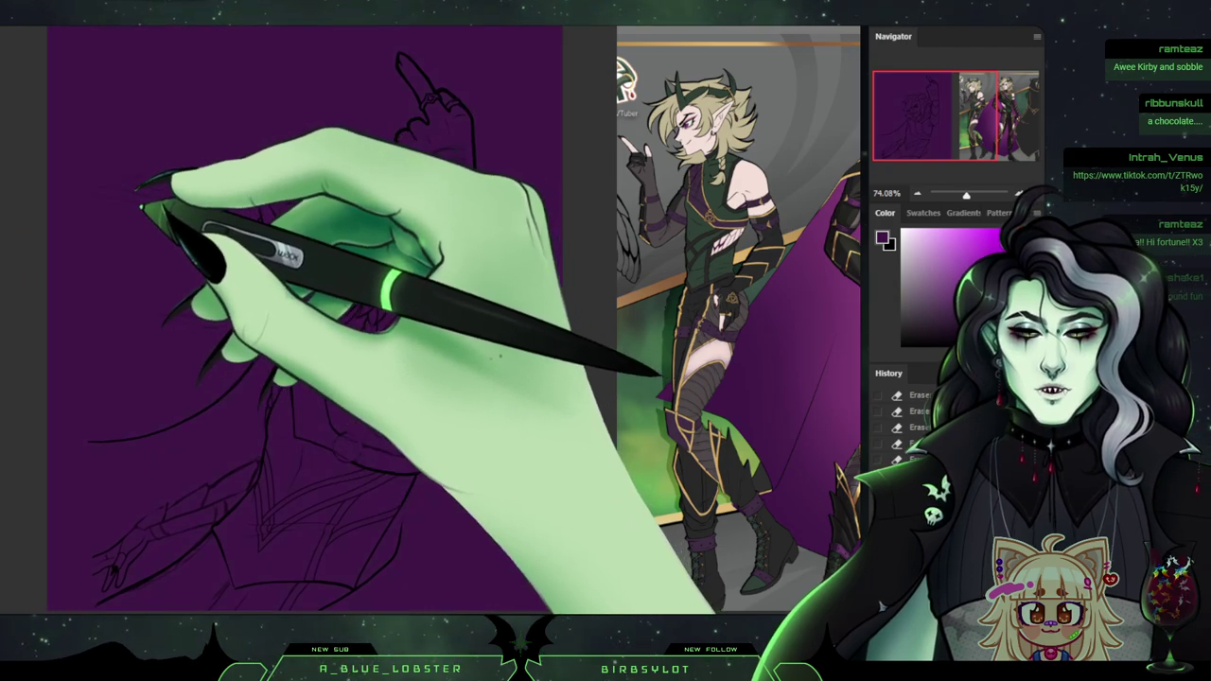
pyautogui.hotkey('ctrl', 'z')
pyautogui.hotkey('ctrl', 'z')
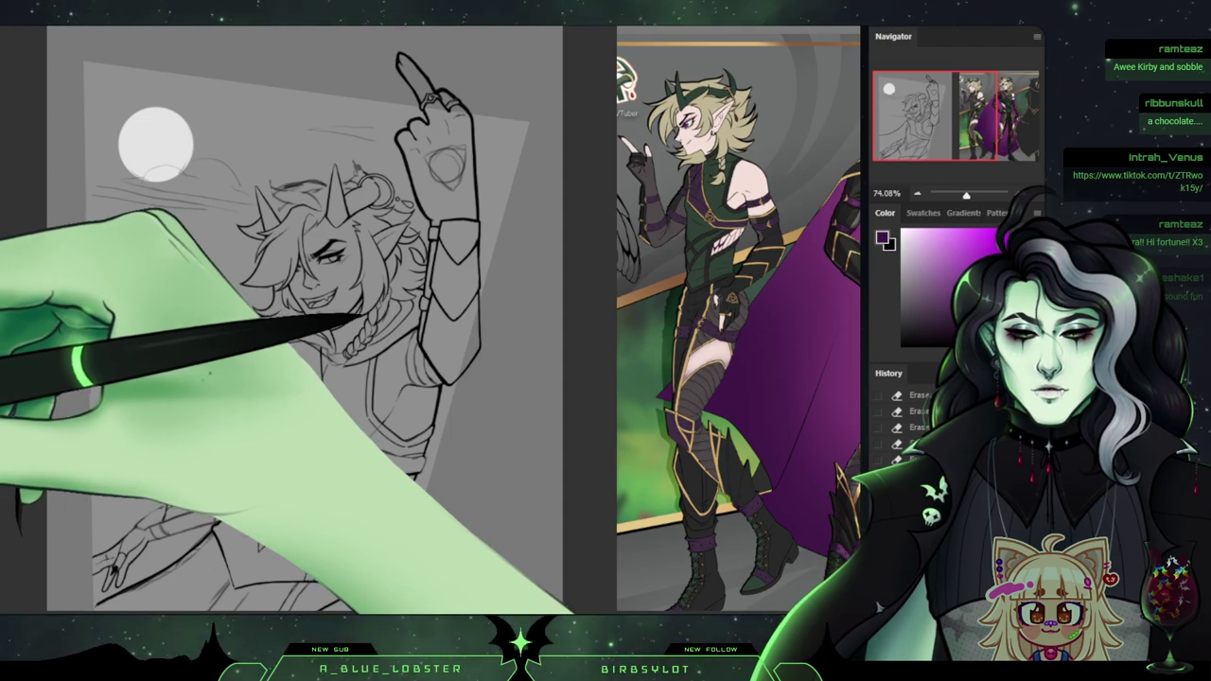
# Select the tilted background panel behind the figure and subtract the reference artboard's area from the selection.
pyautogui.hotkey('ctrl', 'z')
pyautogui.hotkey('ctrl', 'shift', 'z')
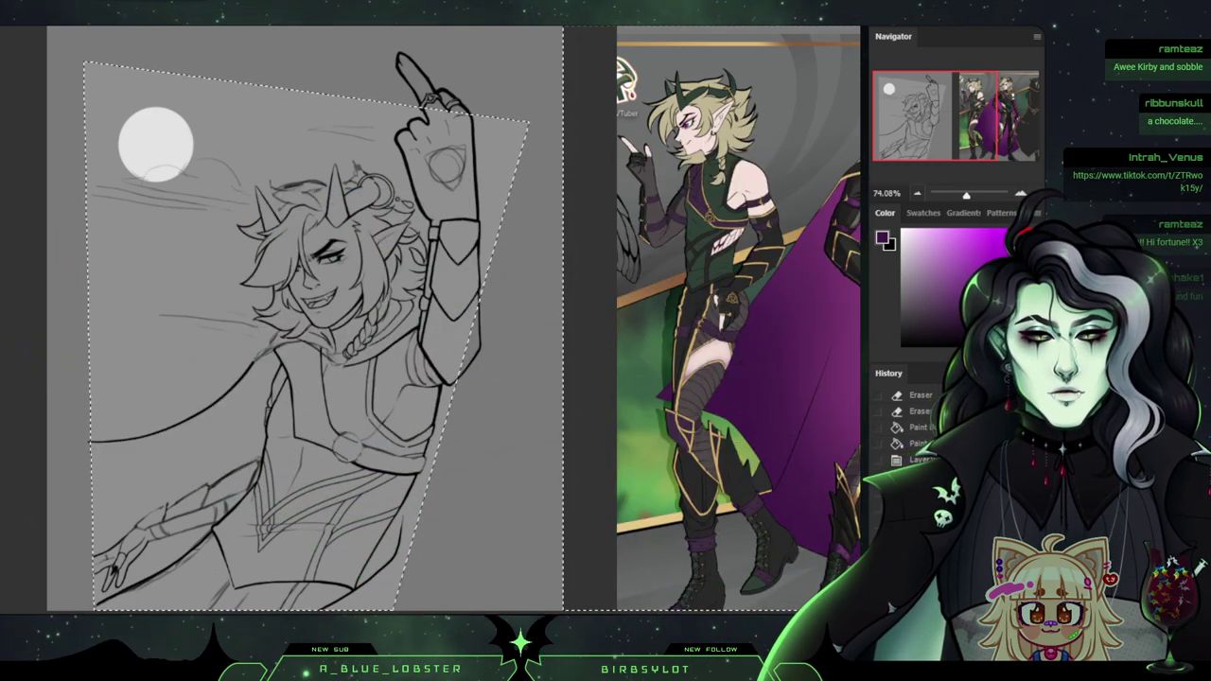
pyautogui.hotkey('ctrl', '-')
pyautogui.hotkey('ctrl', '-')
pyautogui.hotkey('ctrl', '-')
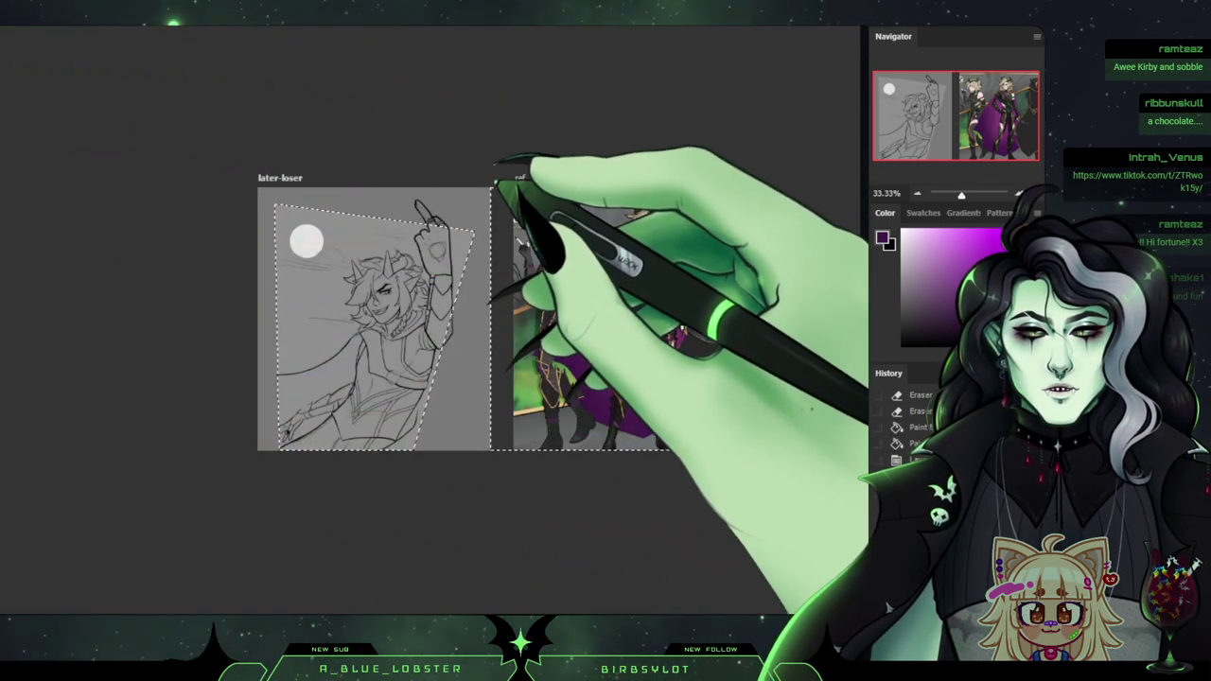
pyautogui.moveTo(483, 186); pyautogui.dragTo(774, 493)
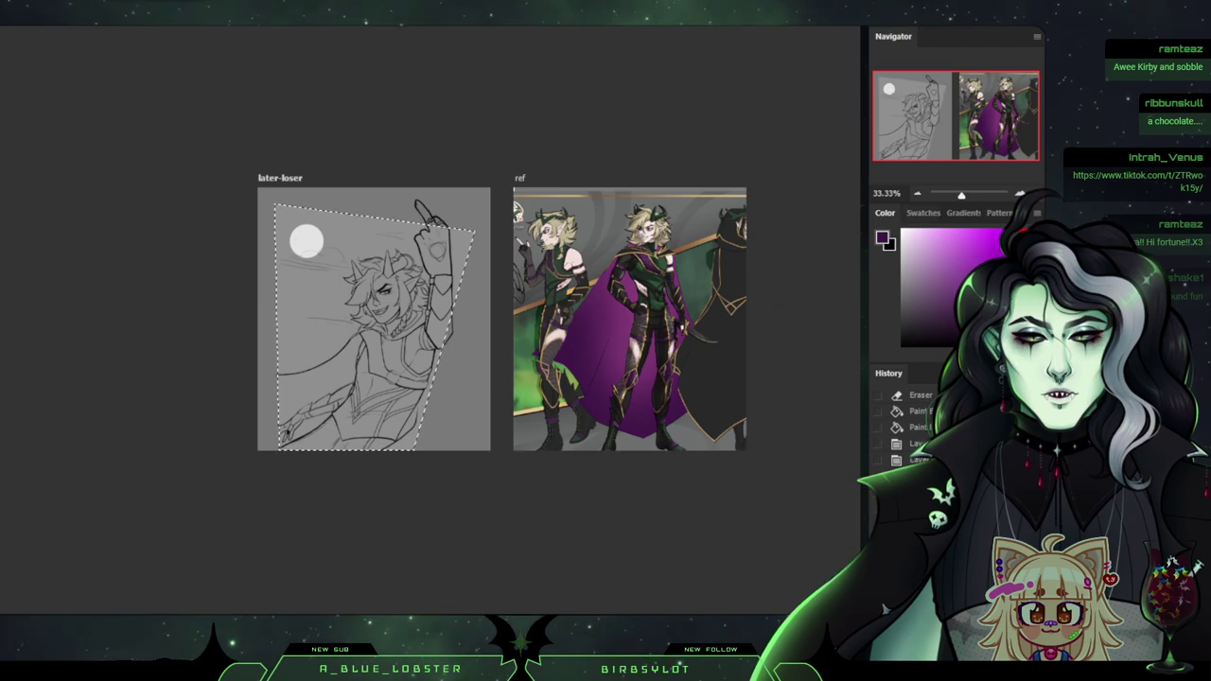
pyautogui.hotkey('ctrl', '+')
pyautogui.hotkey('ctrl', '+')
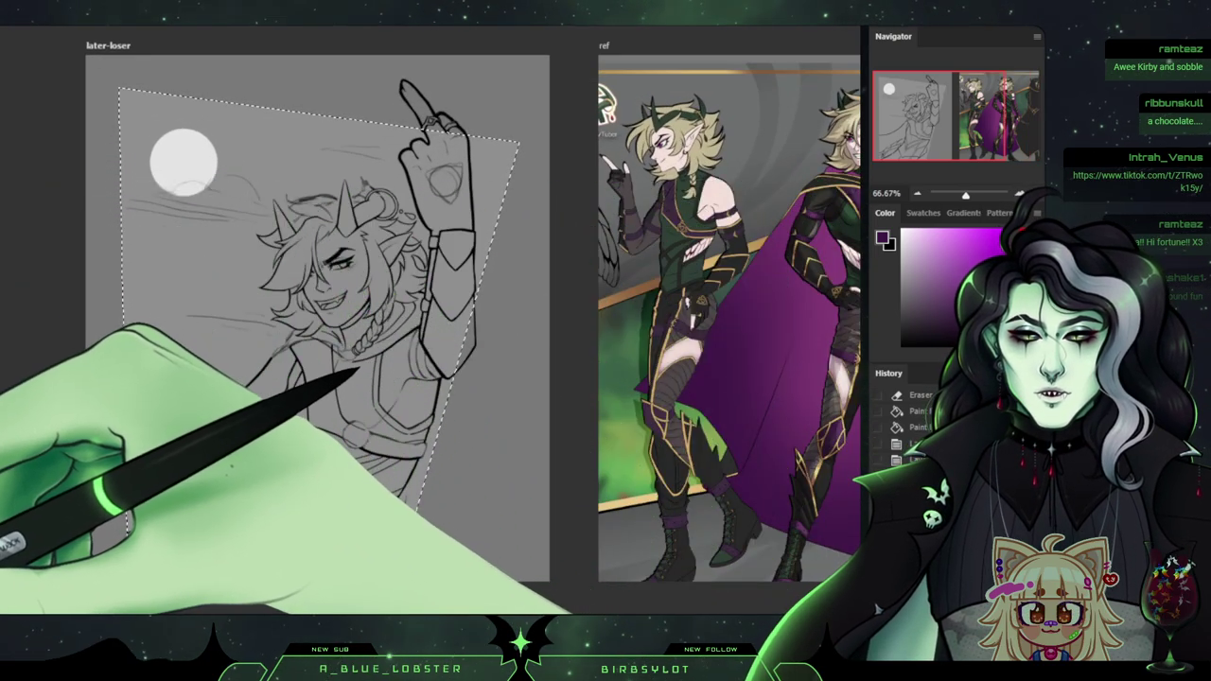
# Fill the background behind the line art with dark purple and mask it to the selected slanted panel shape.
pyautogui.click(880, 530)
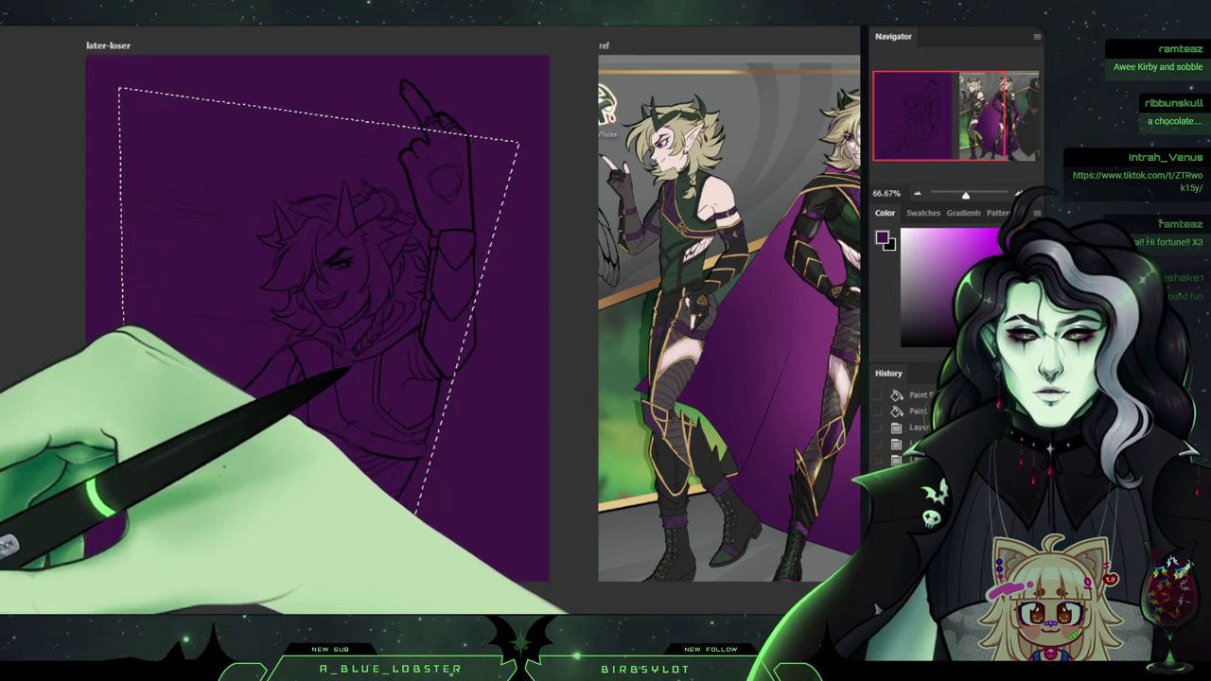
pyautogui.click(937, 605)
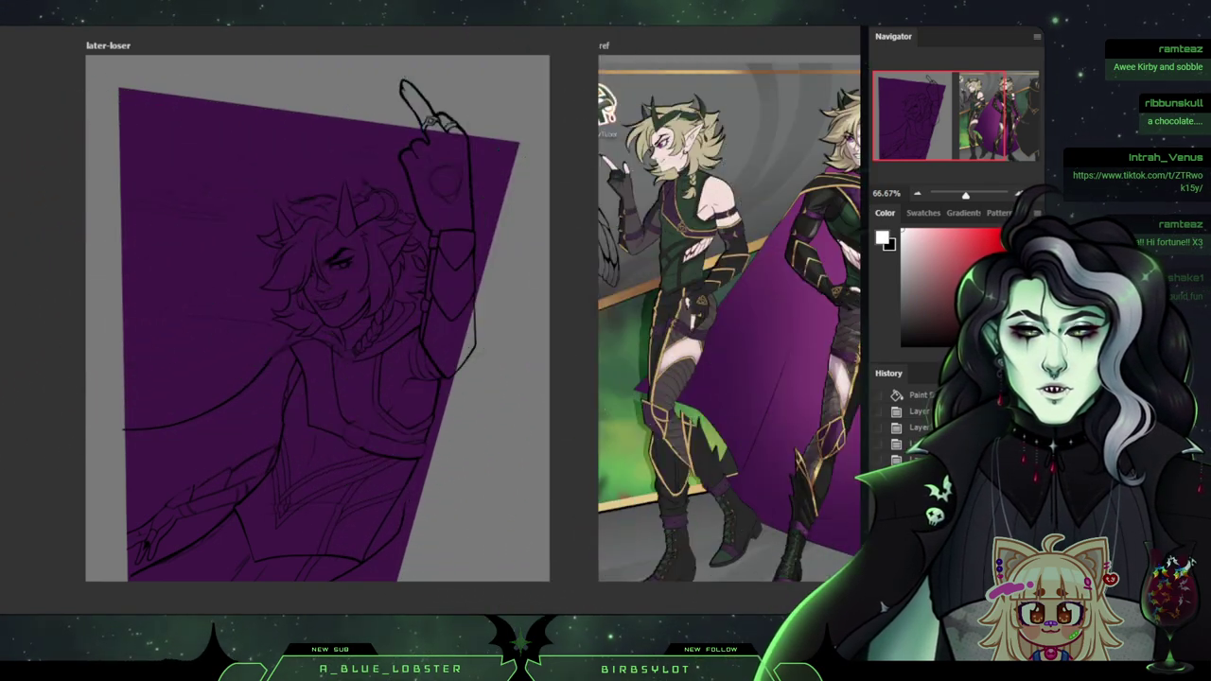
# Extend the masked purple fill into the raised finger and the forearm's elbow where they stick out of the panel.
pyautogui.hotkey('ctrl', '+')
pyautogui.hotkey('ctrl', '+')
pyautogui.hotkey('ctrl', '+')
pyautogui.scroll(8, 431, 320)
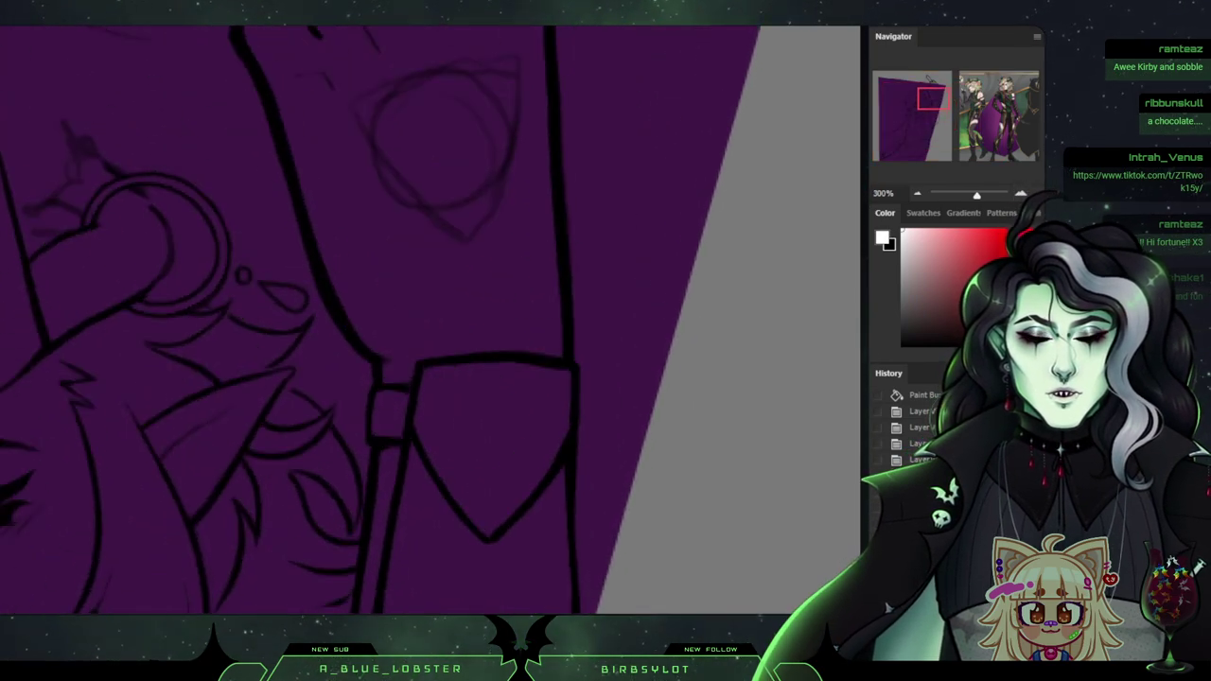
pyautogui.moveTo(371, 257); pyautogui.dragTo(390, 268)
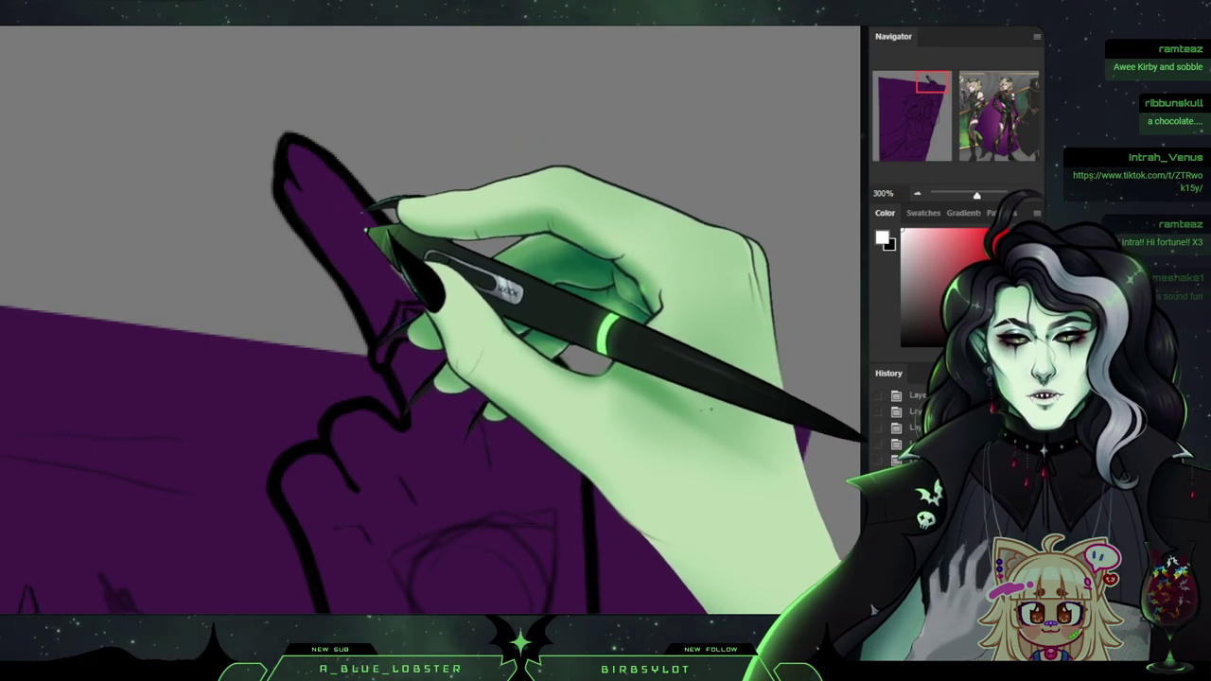
pyautogui.scroll(-5, 431, 320)
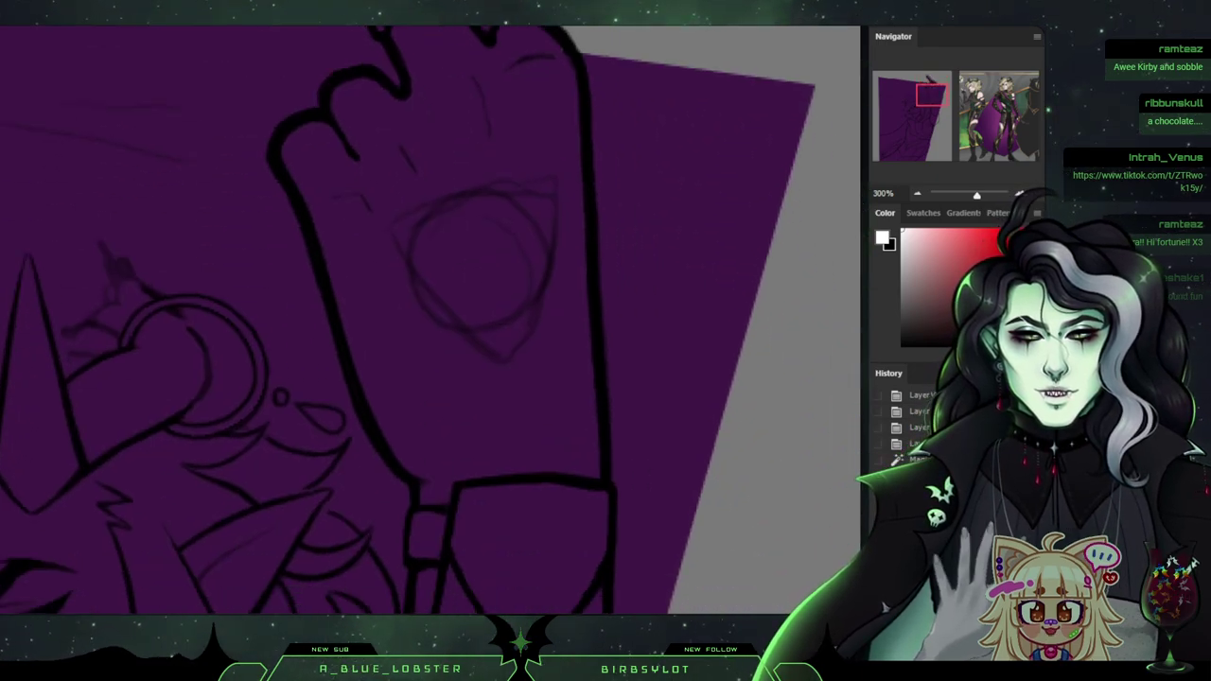
pyautogui.scroll(-5, 409, 319)
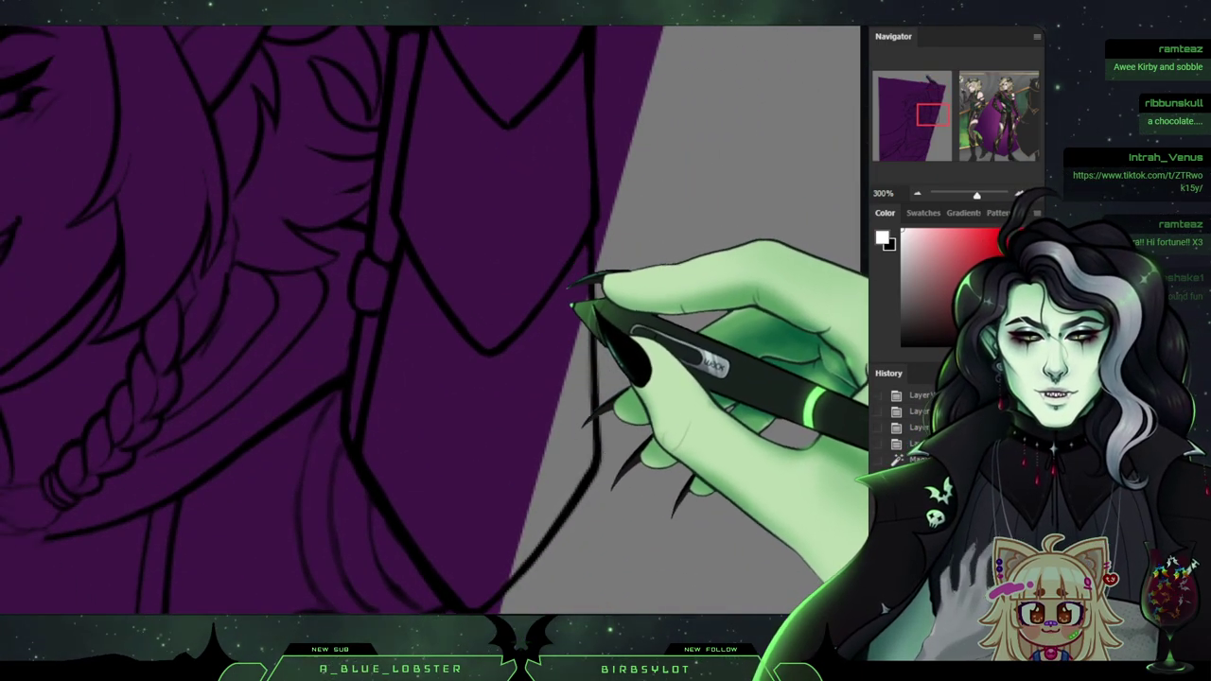
pyautogui.moveTo(580, 286)
pyautogui.mouseDown()
pyautogui.moveTo(585, 465)
pyautogui.moveTo(521, 554)
pyautogui.moveTo(563, 403)
pyautogui.mouseUp()
pyautogui.hotkey('ctrl', '-')
pyautogui.hotkey('ctrl', '-')
pyautogui.hotkey('ctrl', '-')
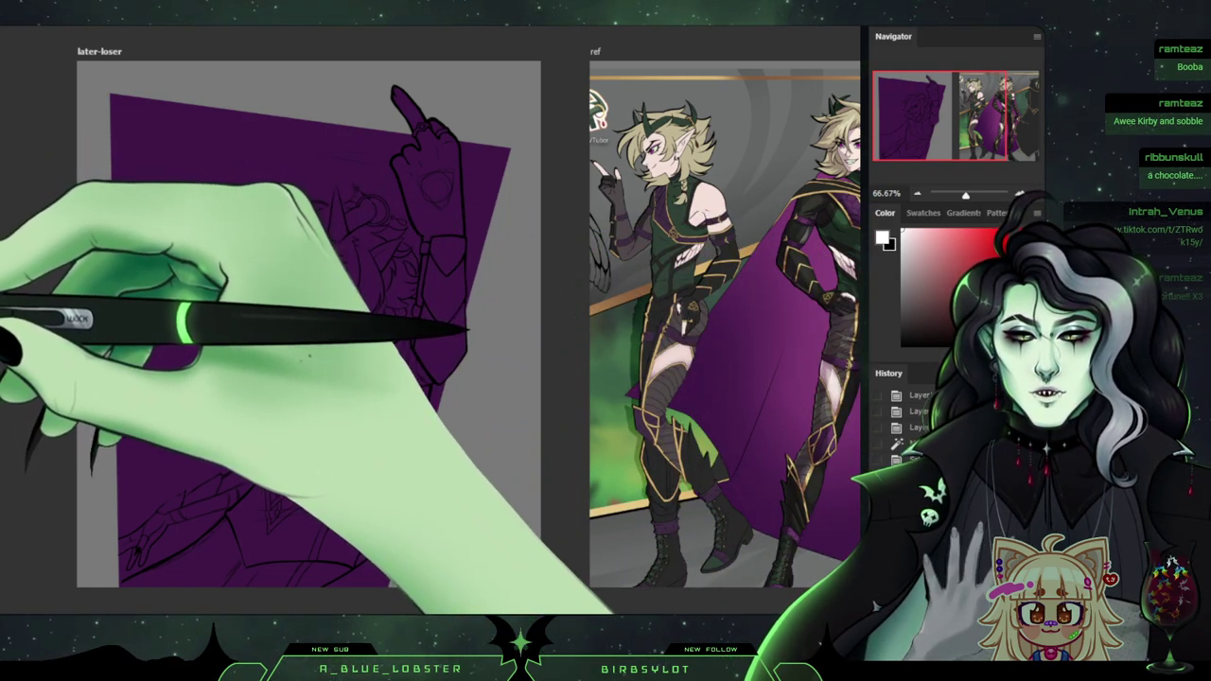
# Sample the dark purple and touch up the fill's left edge beside the lowered hand.
pyautogui.keyDown('alt'); pyautogui.click(459, 323); pyautogui.keyUp('alt')
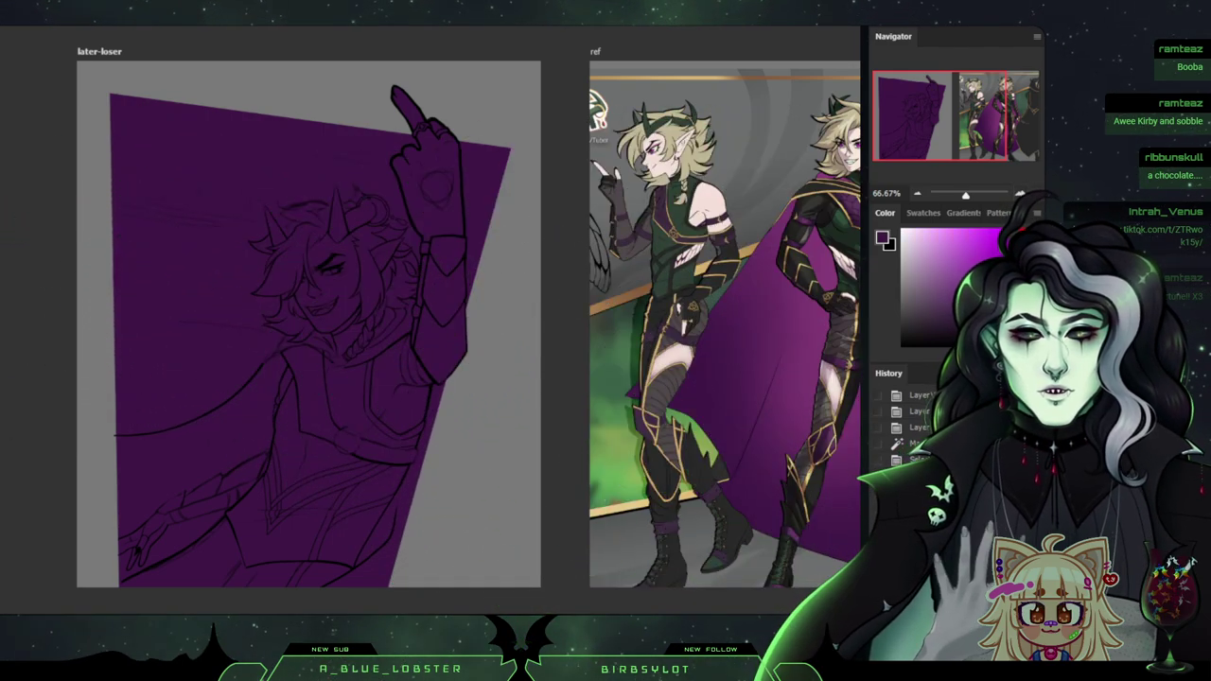
pyautogui.hotkey('ctrl', '+')
pyautogui.hotkey('ctrl', '+')
pyautogui.hotkey('ctrl', '+')
pyautogui.hotkey('ctrl', '+')
pyautogui.moveTo(929, 114); pyautogui.dragTo(884, 153)
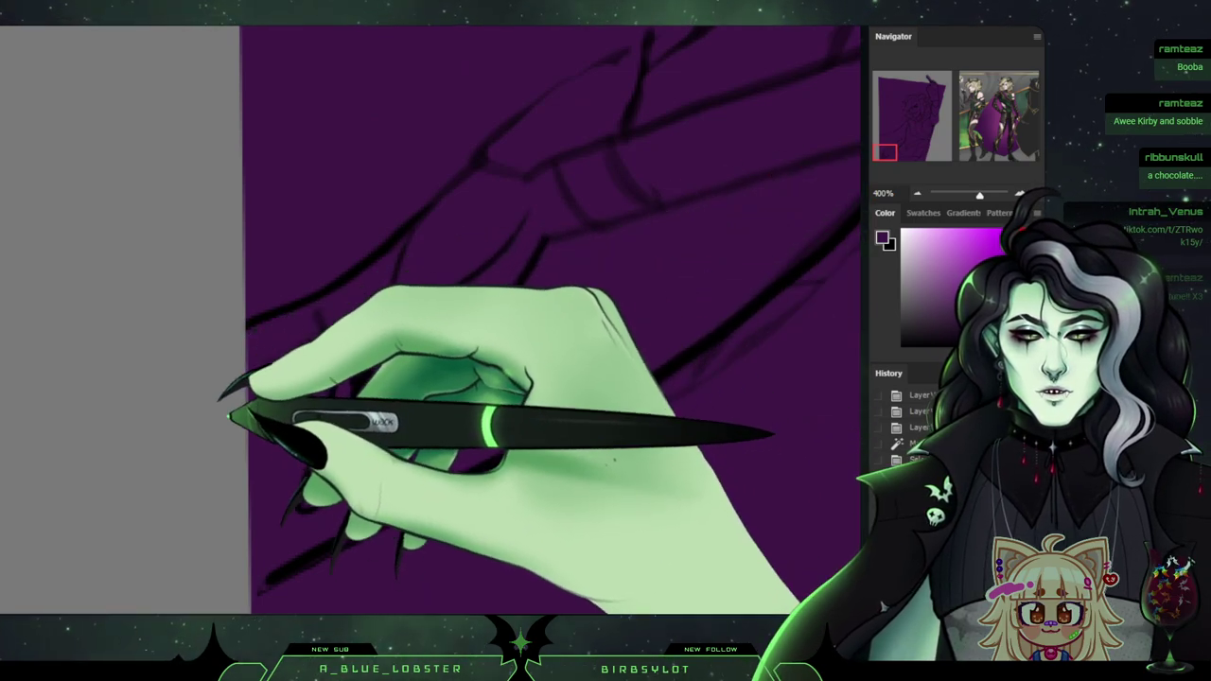
pyautogui.moveTo(240, 405); pyautogui.dragTo(243, 424)
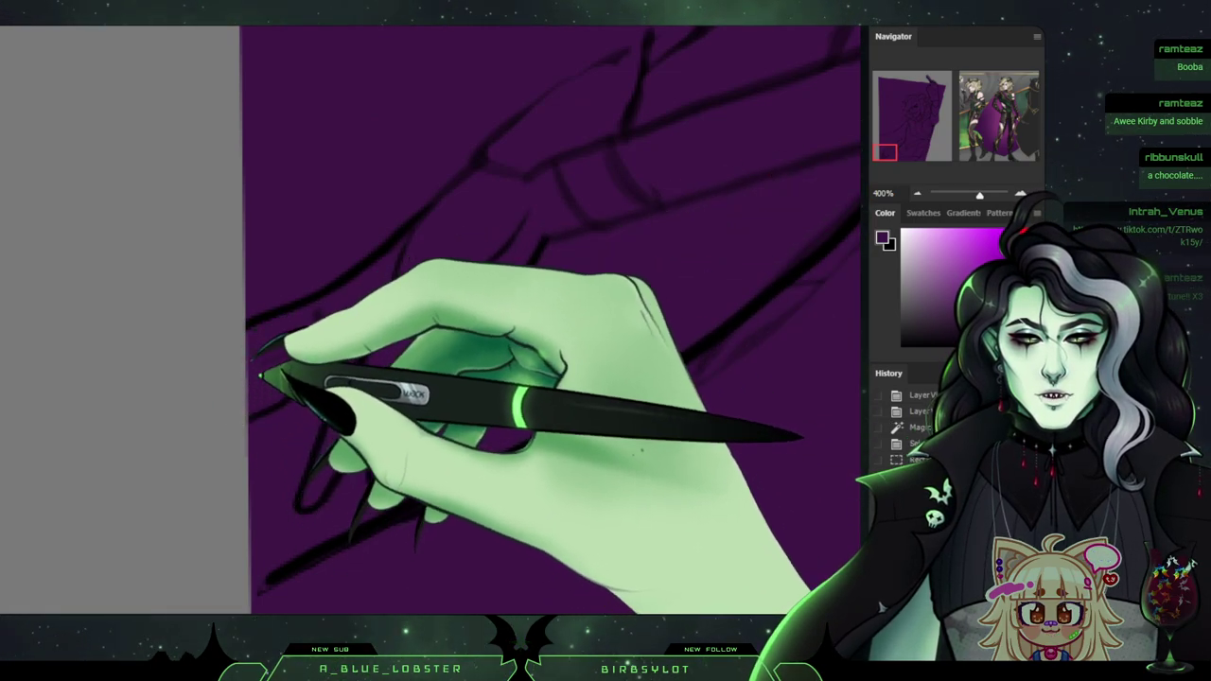
# Check the edges of the purple fill around the raised forearm and across the whole panel.
pyautogui.moveTo(885, 152)
pyautogui.mouseDown()
pyautogui.moveTo(890, 140)
pyautogui.moveTo(885, 153)
pyautogui.moveTo(930, 150)
pyautogui.moveTo(934, 137)
pyautogui.mouseUp()
pyautogui.scroll(10, 431, 322)
pyautogui.hscroll(-5, 431, 321)
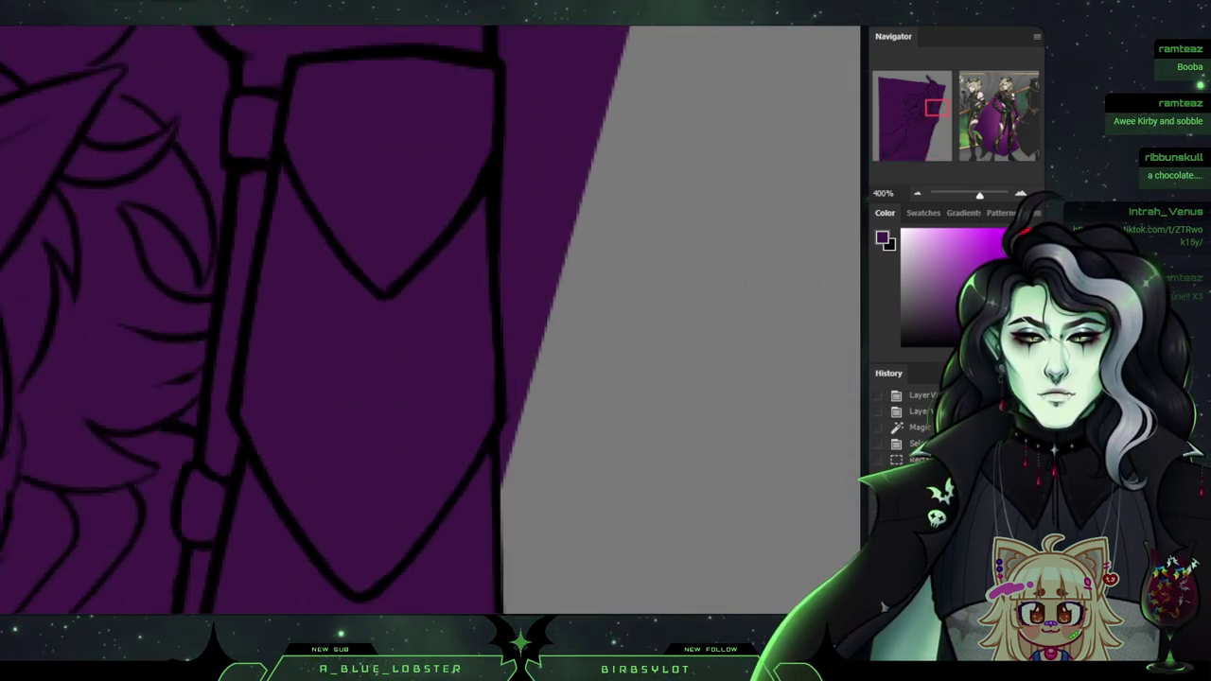
pyautogui.hotkey('ctrl', '-')
pyautogui.hotkey('ctrl', '-')
pyautogui.hotkey('ctrl', '-')
pyautogui.hotkey('ctrl', '-')
pyautogui.hotkey('ctrl', '-')
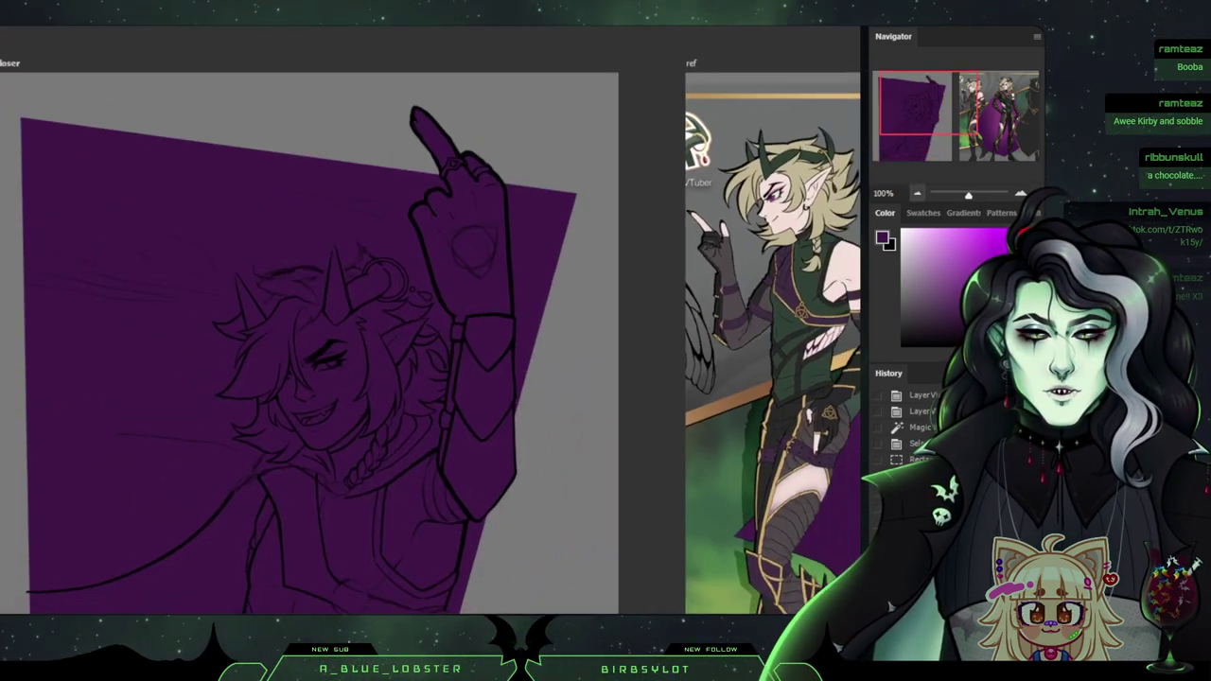
pyautogui.scroll(-2, 523, 344)
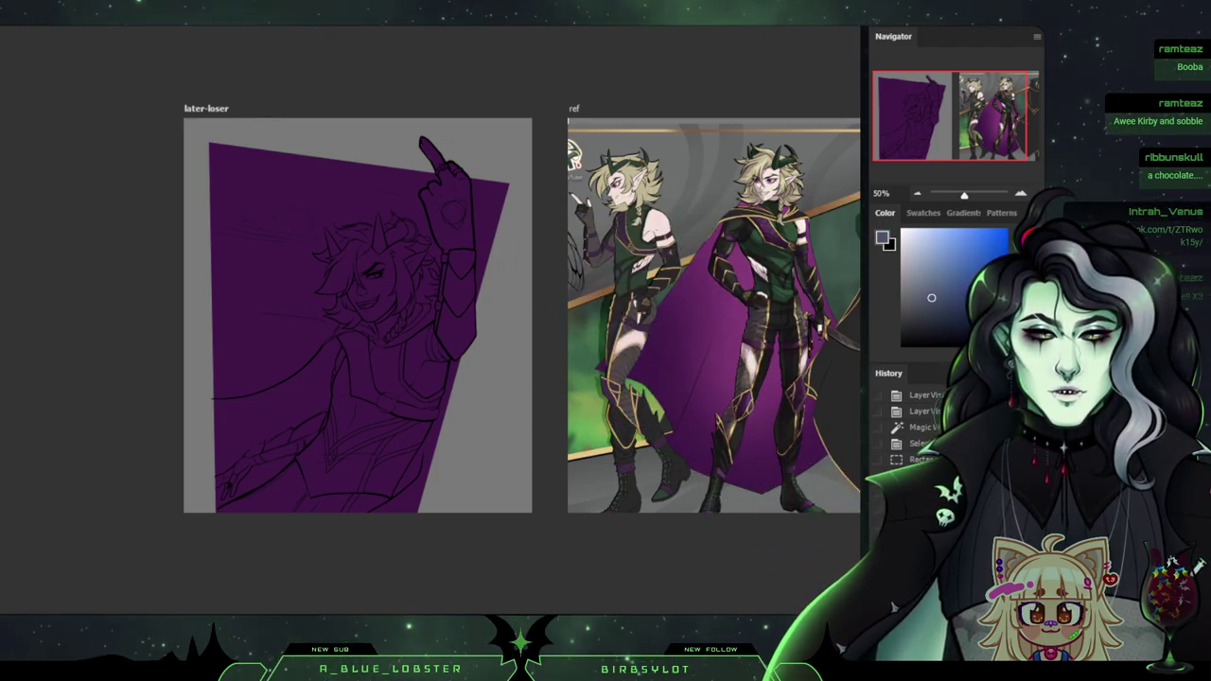
# Try slate blue, dark navy and white as the base colour of the masked panel.
pyautogui.click(303, 268)
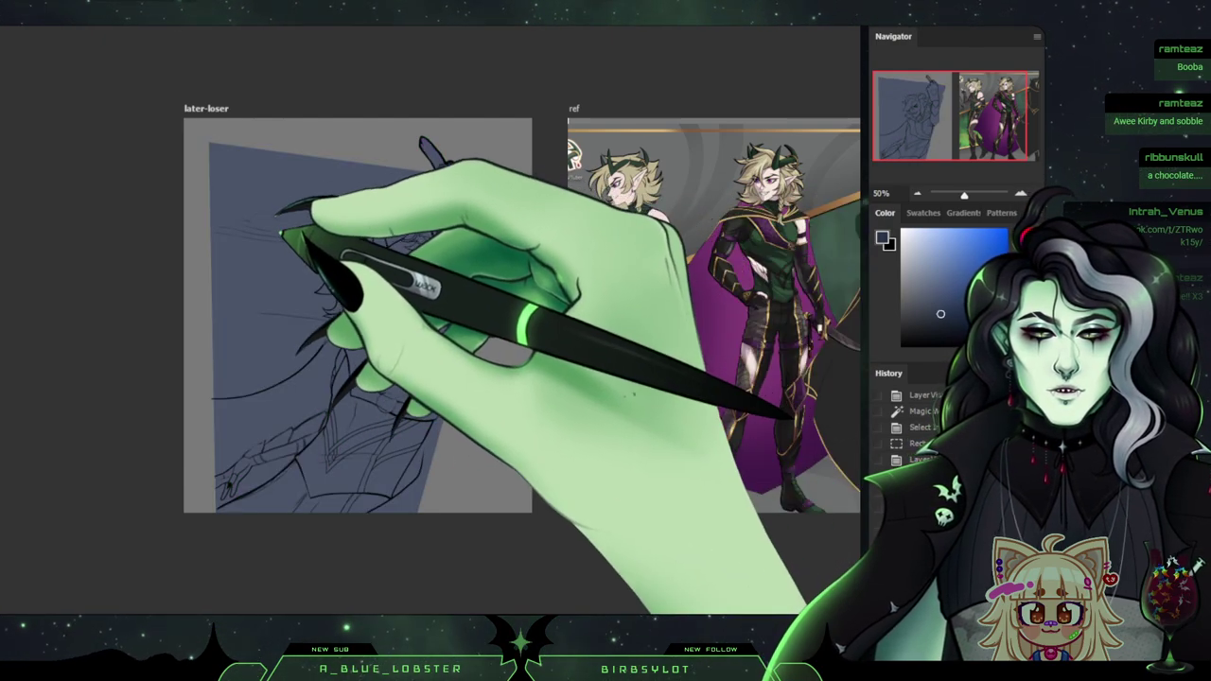
pyautogui.click(282, 227)
pyautogui.moveTo(530, 312); pyautogui.dragTo(466, 333)
pyautogui.click(902, 230)
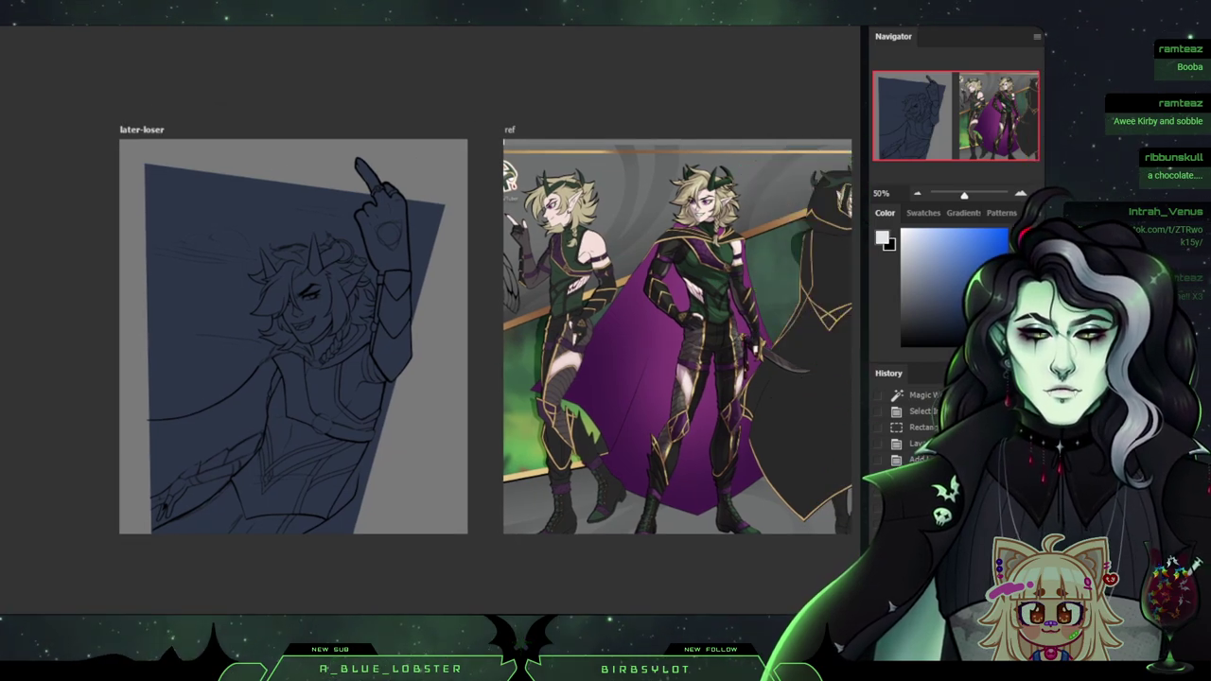
pyautogui.moveTo(394, 274); pyautogui.dragTo(414, 410)
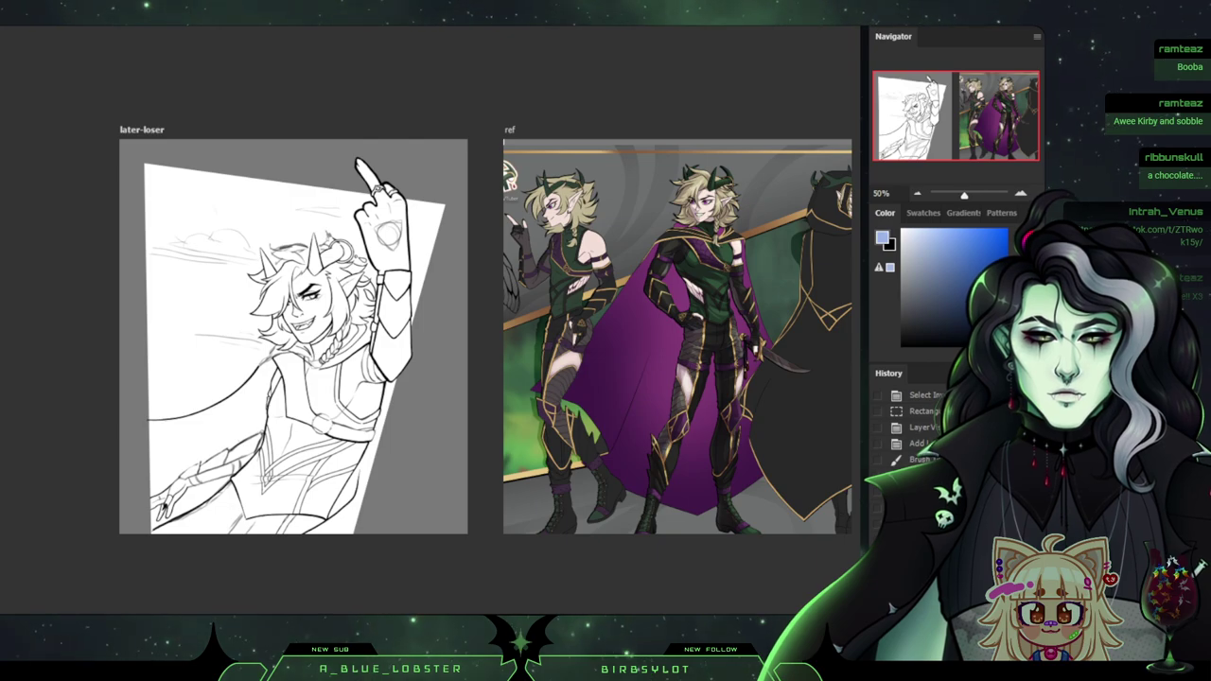
# Recolour the panel's base with lighter blues, ending on a pale icy blue.
pyautogui.click(227, 281)
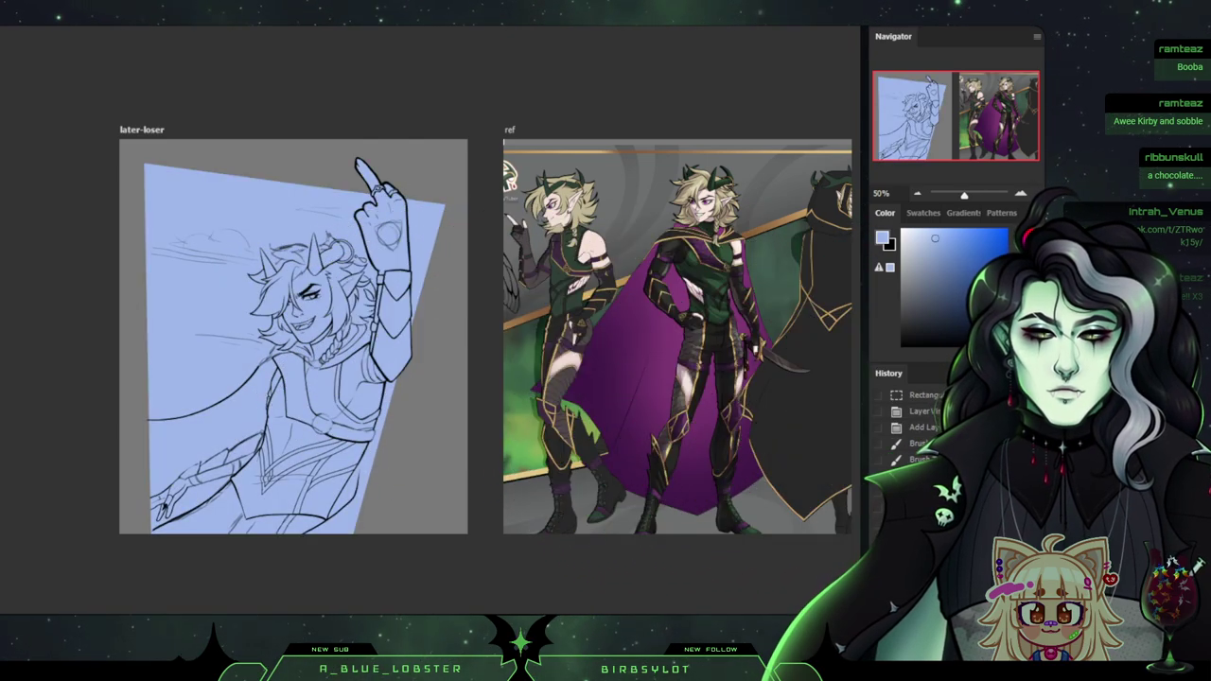
pyautogui.click(295, 265)
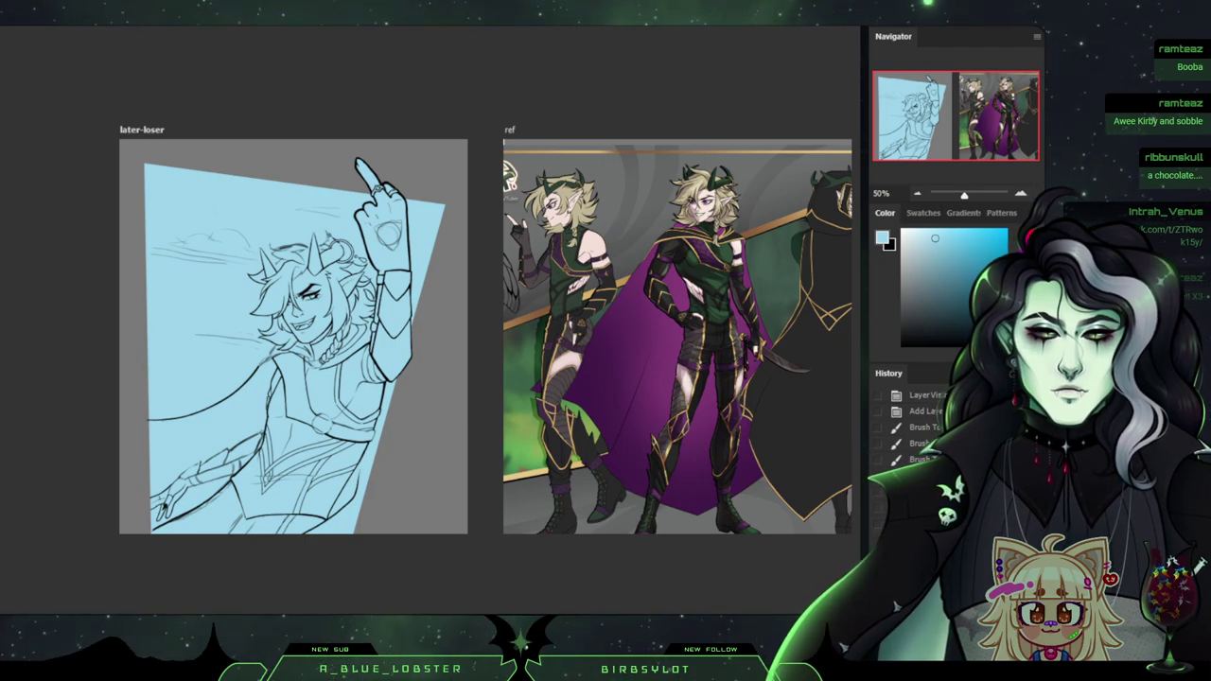
pyautogui.click(307, 284)
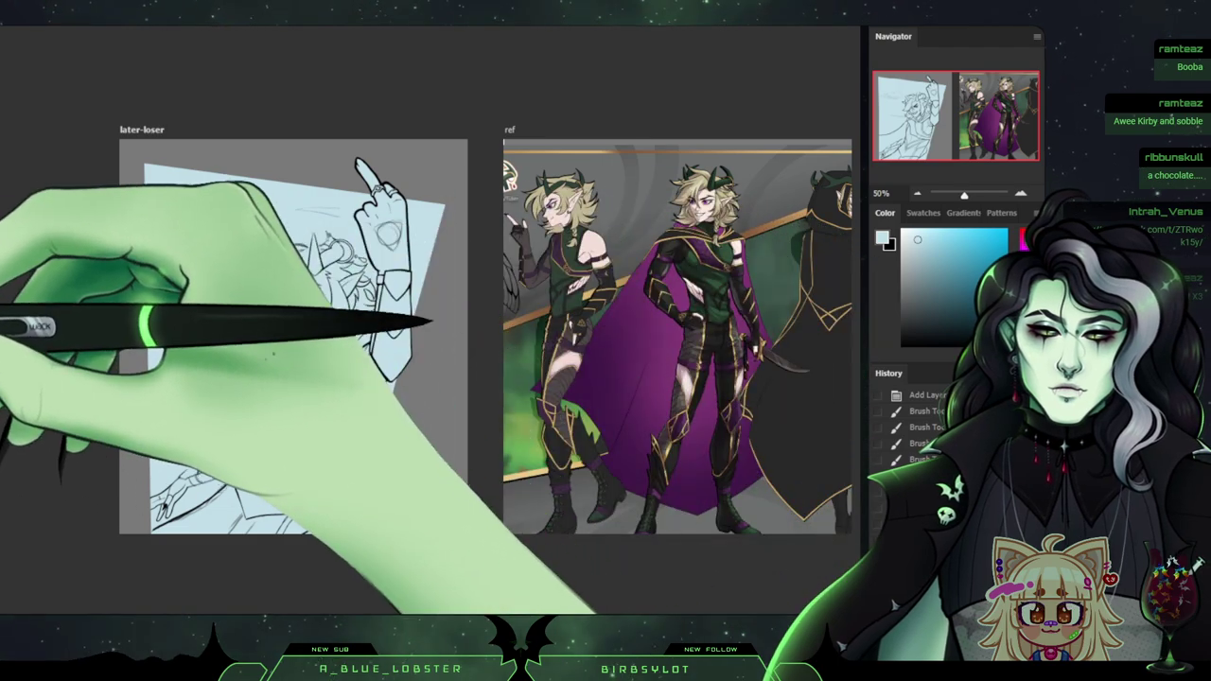
pyautogui.moveTo(428, 383); pyautogui.dragTo(502, 325)
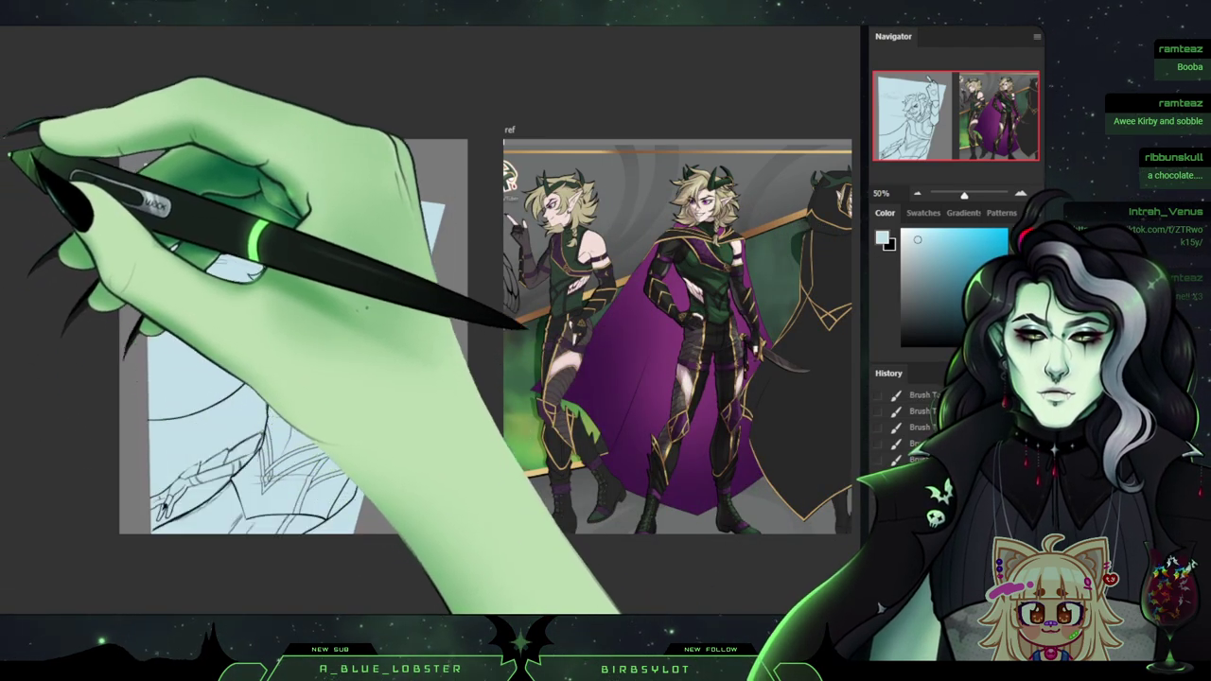
# Paint the character's face with a pale pink skin tone beneath the line art.
pyautogui.keyDown('alt'); pyautogui.click(572, 195); pyautogui.keyUp('alt')
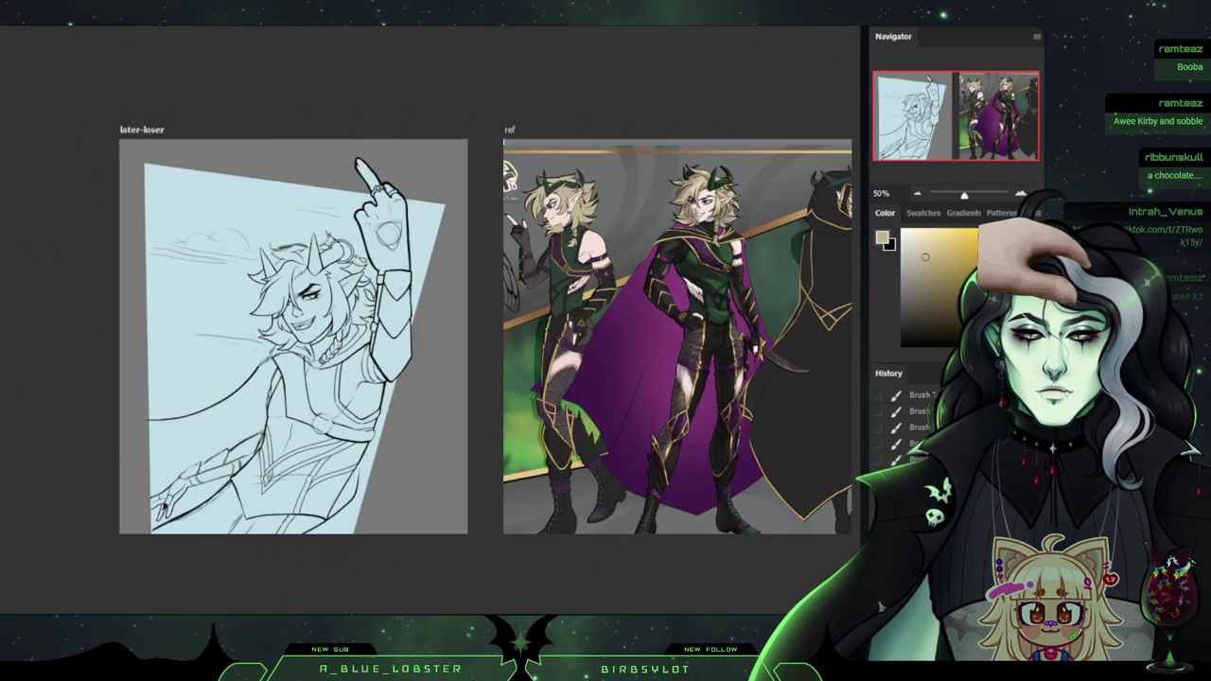
pyautogui.hotkey('ctrl', '+')
pyautogui.hotkey('ctrl', '+')
pyautogui.hotkey('ctrl', '+')
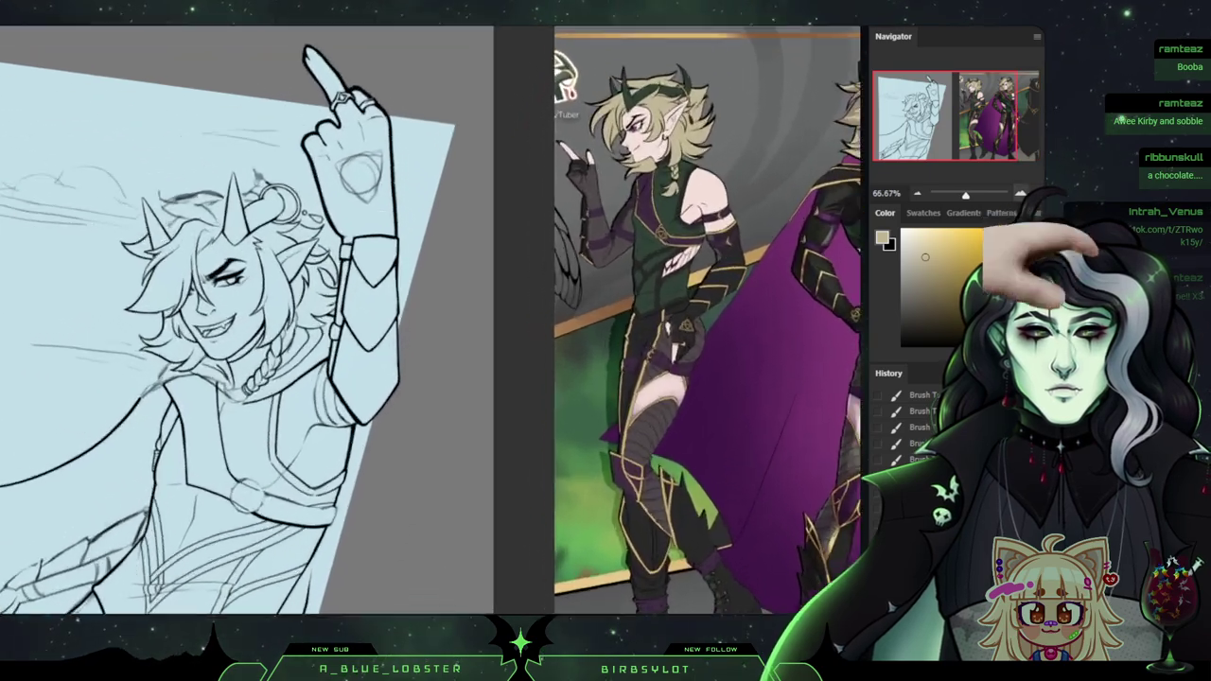
pyautogui.moveTo(284, 312)
pyautogui.mouseDown()
pyautogui.moveTo(478, 318)
pyautogui.moveTo(662, 394)
pyautogui.moveTo(688, 382)
pyautogui.mouseUp()
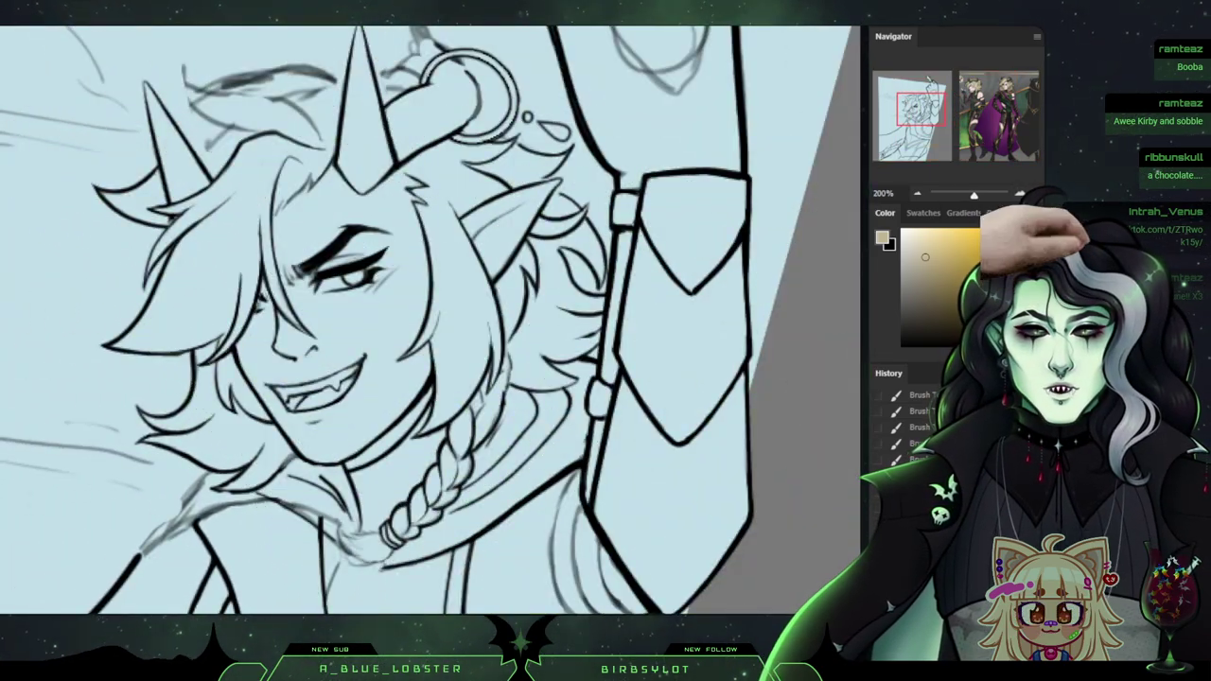
pyautogui.moveTo(922, 109)
pyautogui.mouseDown()
pyautogui.moveTo(971, 90)
pyautogui.moveTo(920, 109)
pyautogui.mouseUp()
pyautogui.keyDown('alt'); pyautogui.click(477, 308); pyautogui.keyUp('alt')
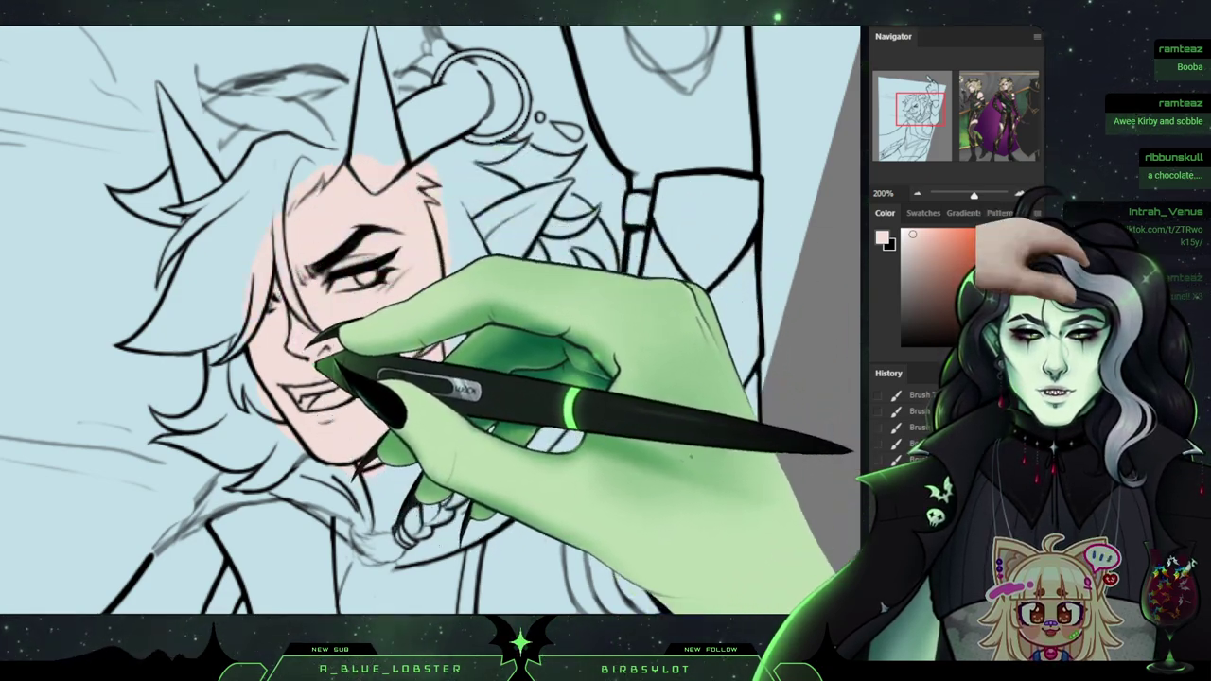
pyautogui.moveTo(273, 349)
pyautogui.mouseDown()
pyautogui.moveTo(293, 396)
pyautogui.moveTo(404, 453)
pyautogui.mouseUp()
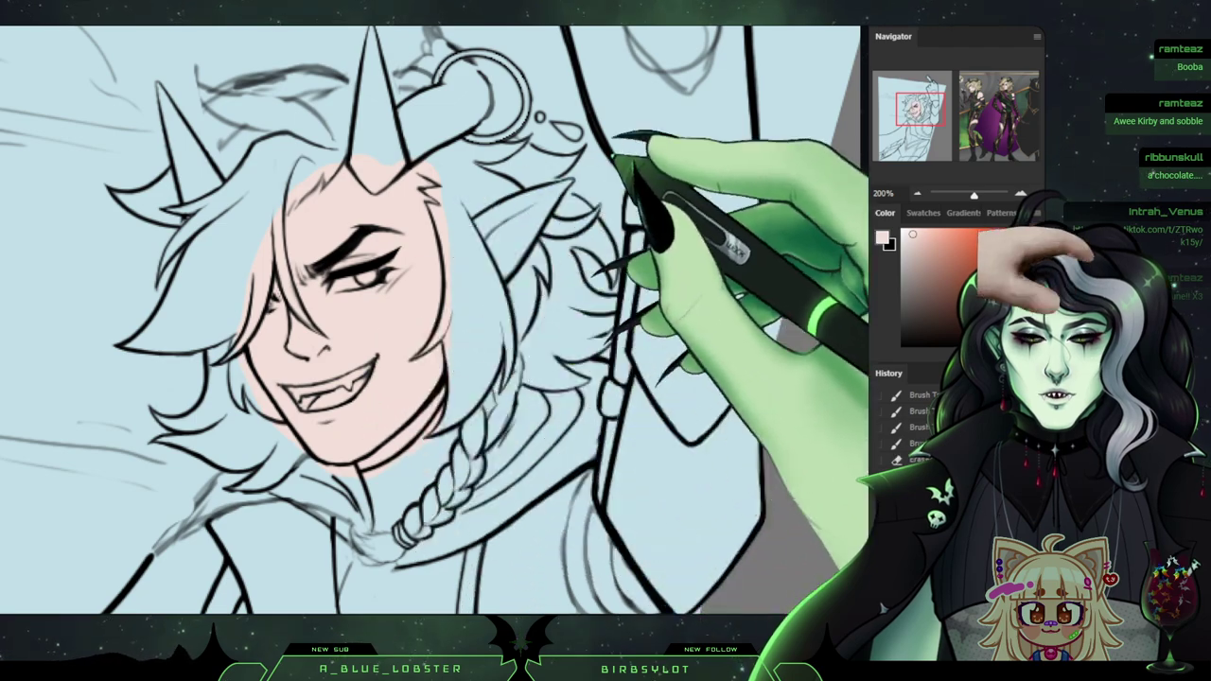
# Try to fill the back of the raised hand with the pale pink skin tone.
pyautogui.moveTo(455, 237)
pyautogui.mouseDown()
pyautogui.moveTo(419, 242)
pyautogui.moveTo(366, 445)
pyautogui.moveTo(365, 539)
pyautogui.moveTo(366, 481)
pyautogui.moveTo(365, 506)
pyautogui.mouseUp()
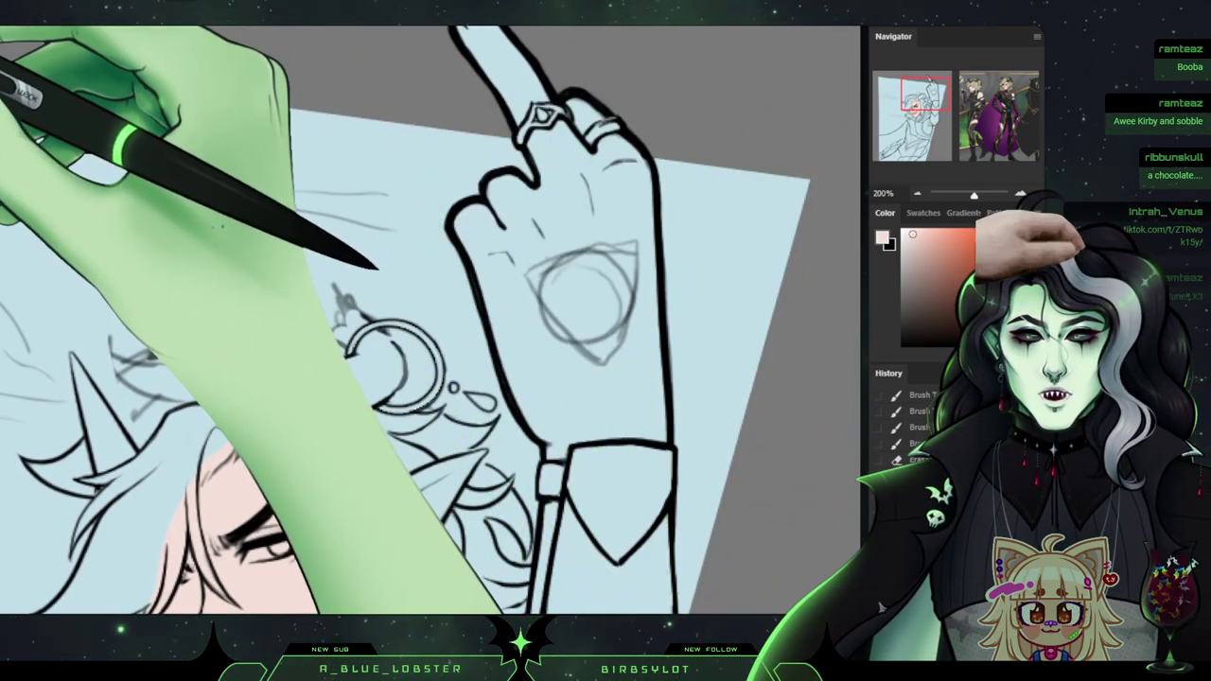
pyautogui.moveTo(503, 179); pyautogui.dragTo(525, 189)
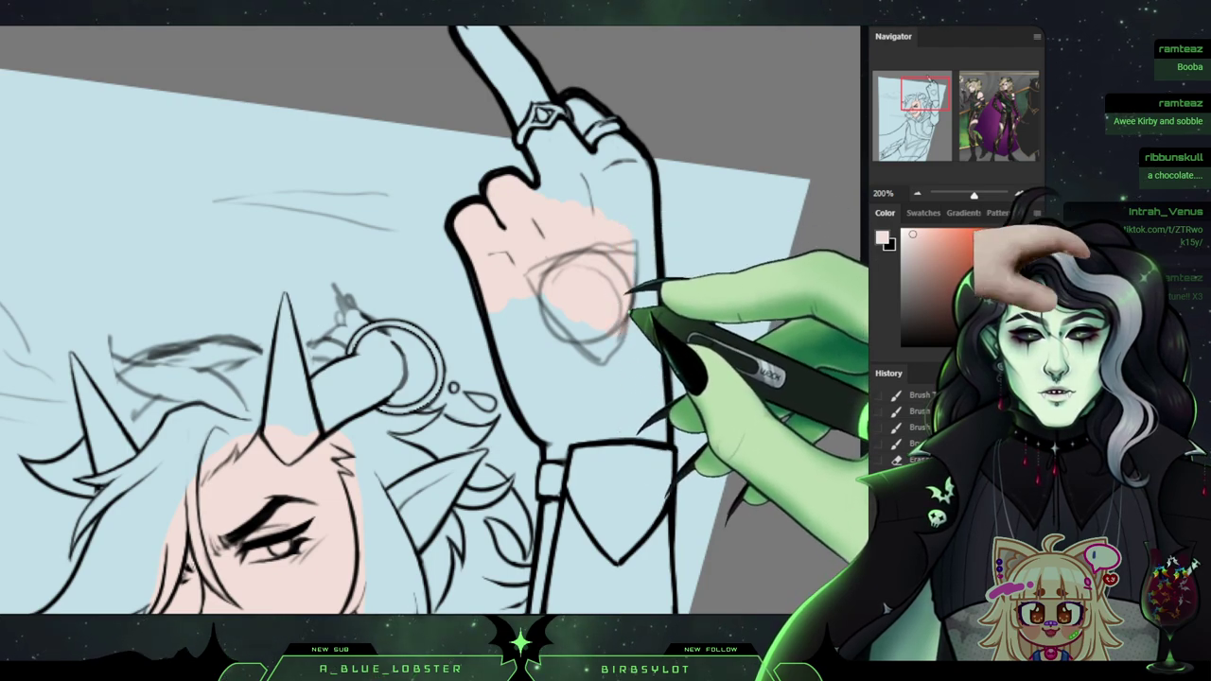
pyautogui.moveTo(632, 312); pyautogui.dragTo(631, 317)
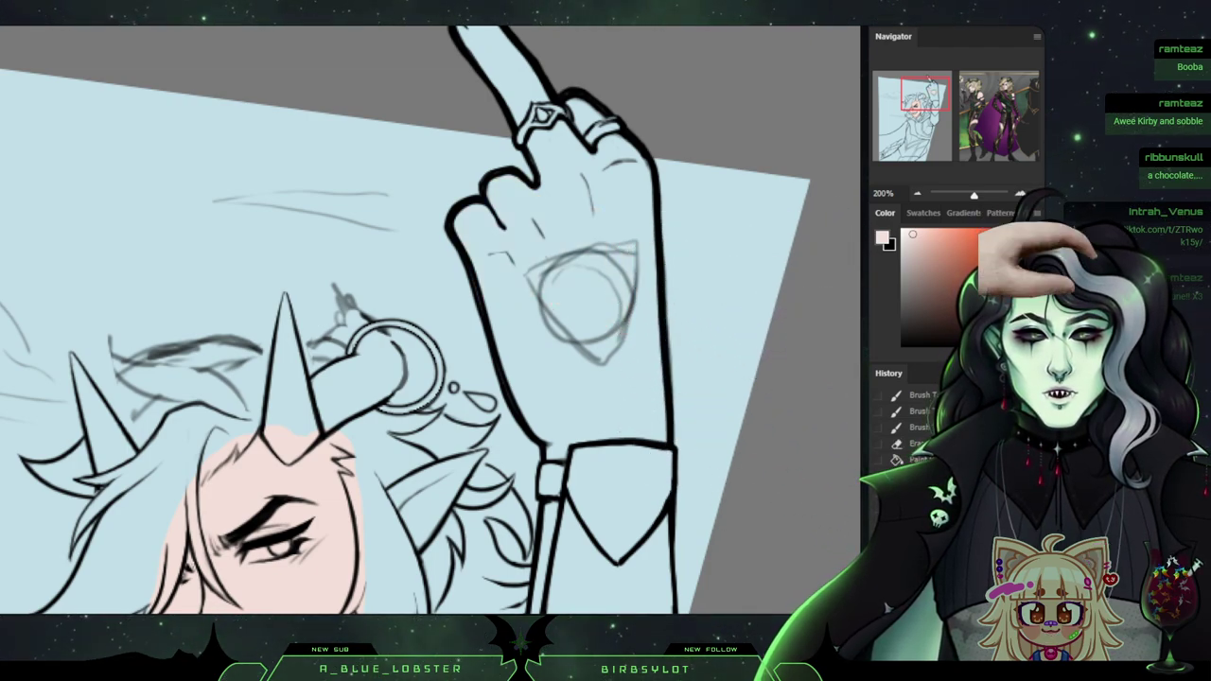
# Paint the pale pink skin tone on the raised hand's curled fingertip and the exposed chest and shoulder inside the vest opening.
pyautogui.moveTo(426, 303); pyautogui.dragTo(412, 410)
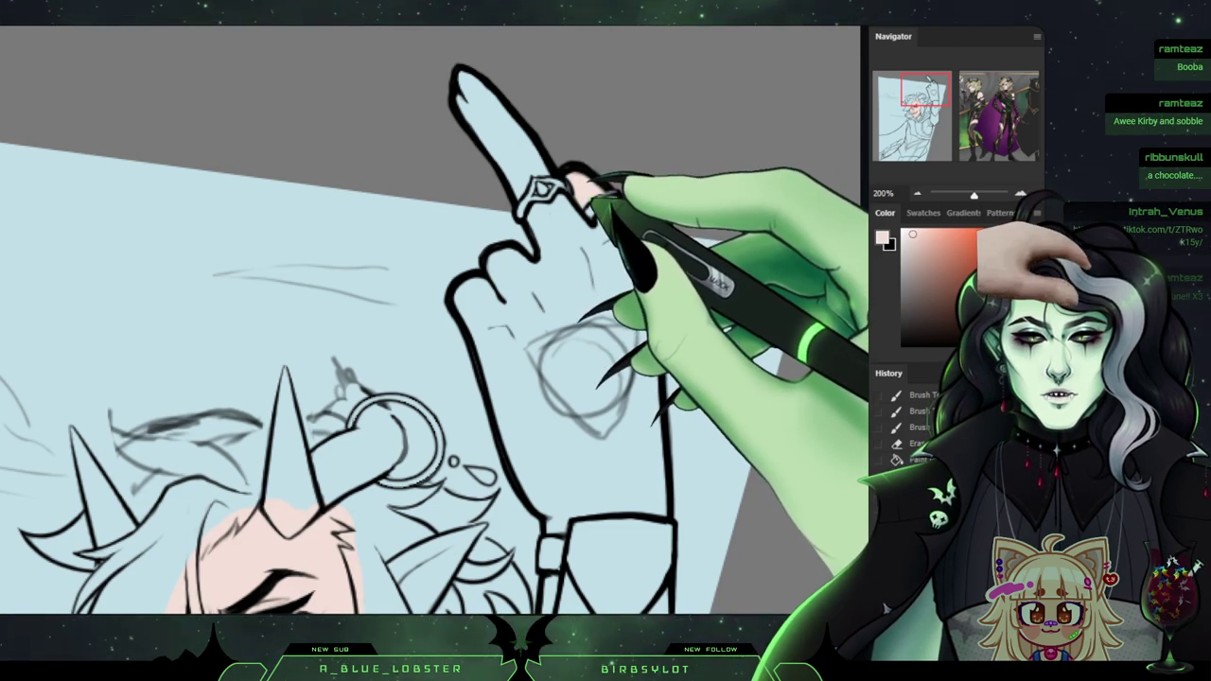
pyautogui.scroll(-2, 431, 322)
pyautogui.moveTo(560, 331)
pyautogui.mouseDown()
pyautogui.moveTo(538, 237)
pyautogui.moveTo(477, 378)
pyautogui.moveTo(464, 339)
pyautogui.moveTo(454, 373)
pyautogui.moveTo(478, 497)
pyautogui.mouseUp()
pyautogui.click(493, 326)
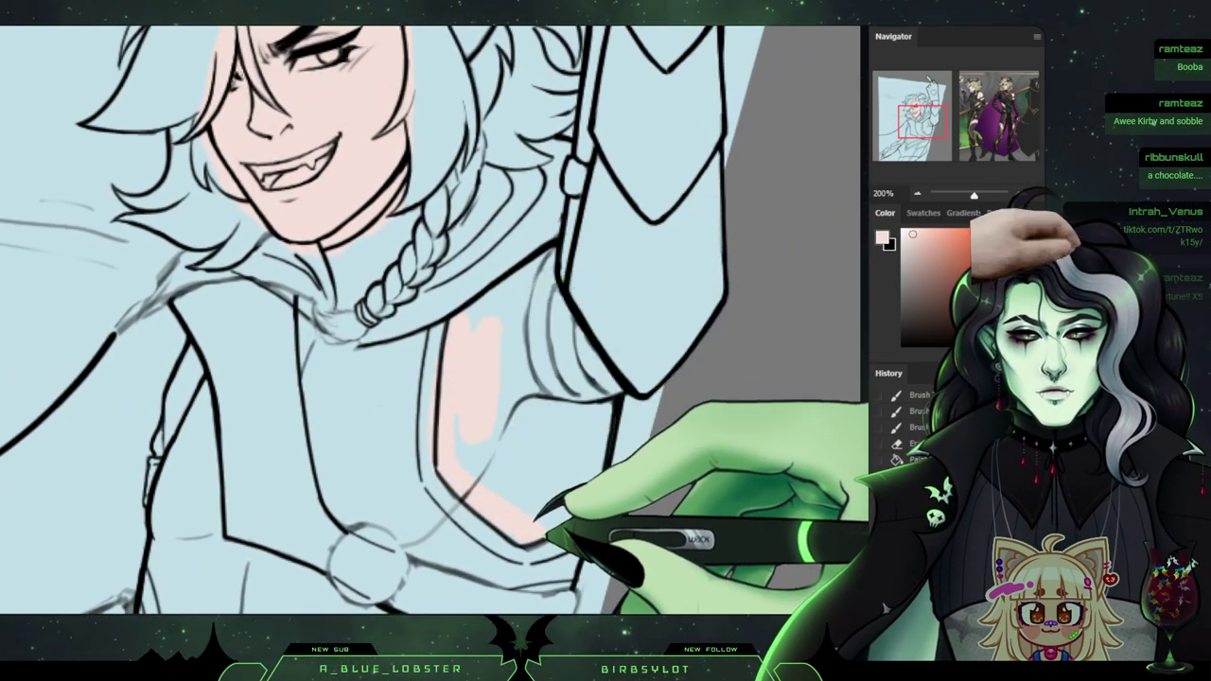
pyautogui.moveTo(546, 537)
pyautogui.mouseDown()
pyautogui.moveTo(448, 465)
pyautogui.moveTo(546, 543)
pyautogui.mouseUp()
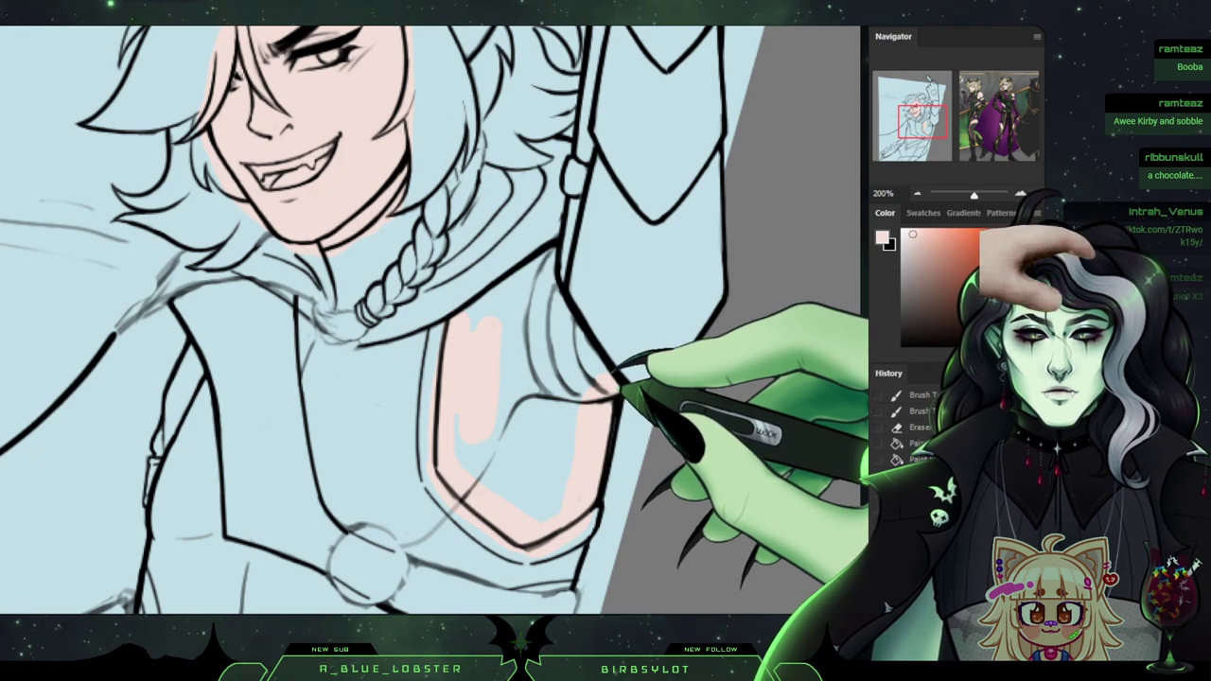
pyautogui.moveTo(563, 292)
pyautogui.mouseDown()
pyautogui.moveTo(561, 254)
pyautogui.moveTo(531, 282)
pyautogui.mouseUp()
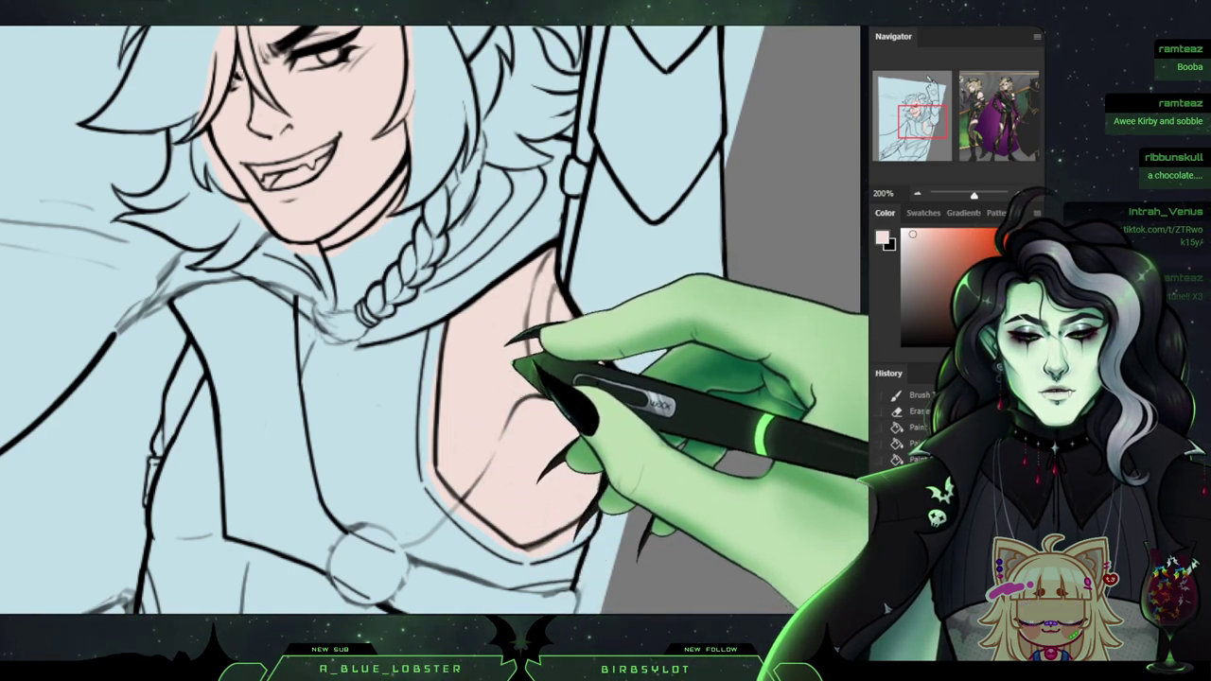
pyautogui.moveTo(458, 333); pyautogui.dragTo(443, 417)
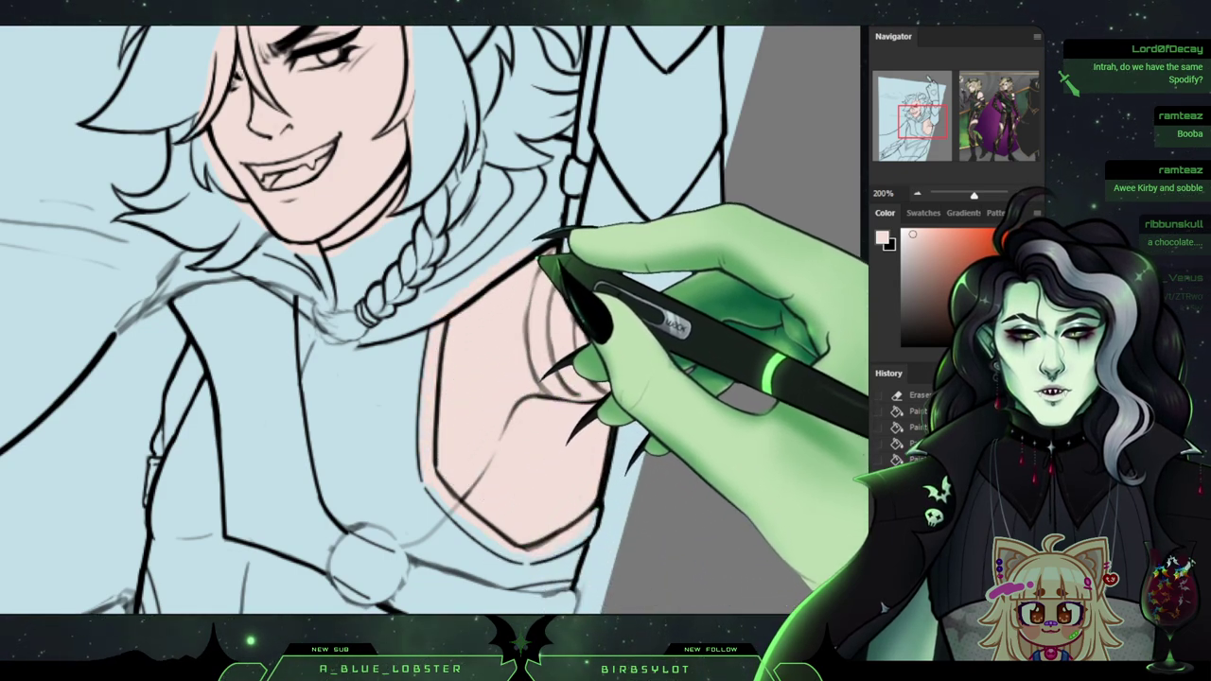
pyautogui.click(562, 241)
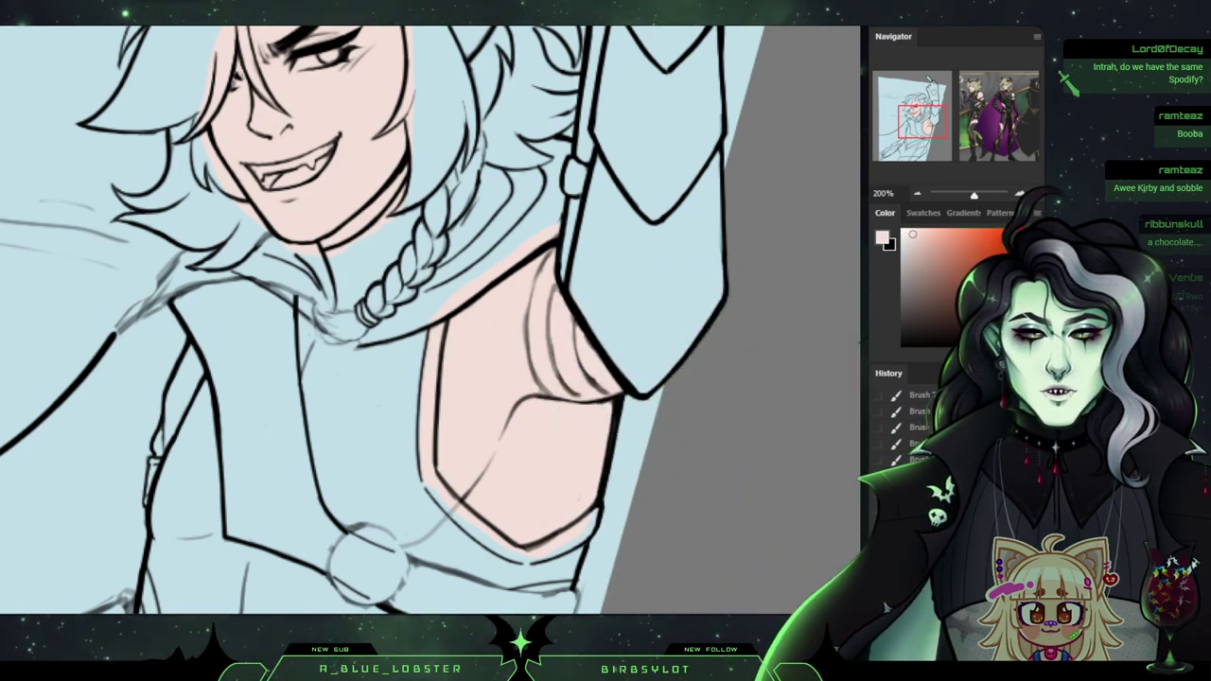
pyautogui.moveTo(294, 502); pyautogui.dragTo(736, 109)
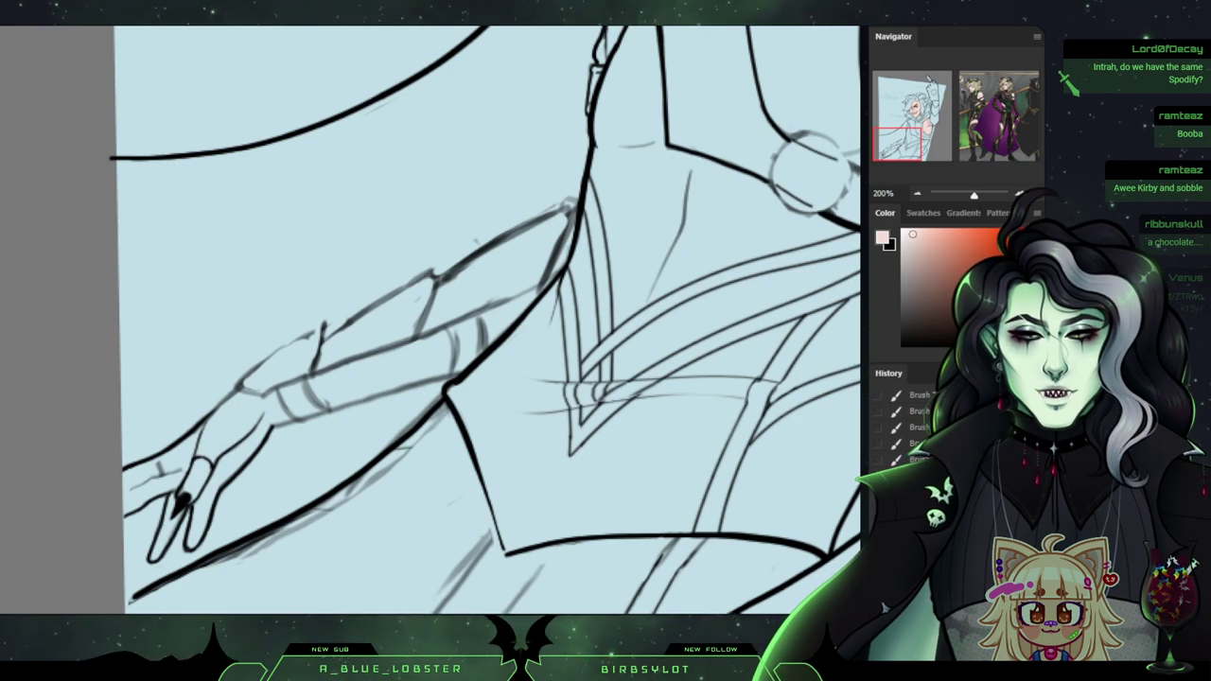
# Paint the pale pink skin tone on the fingers of the lowered hand at the canvas edge.
pyautogui.scroll(-6, 430, 320)
pyautogui.scroll(2, 430, 320)
pyautogui.scroll(-3, 431, 320)
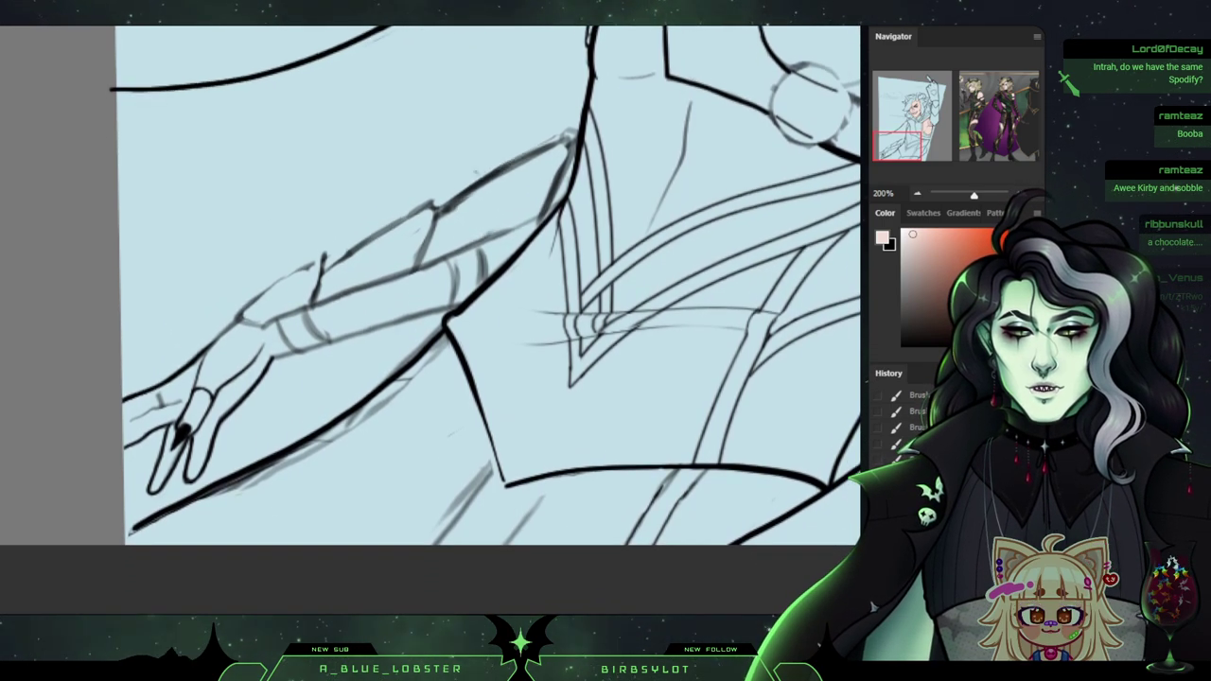
pyautogui.scroll(-1, 431, 319)
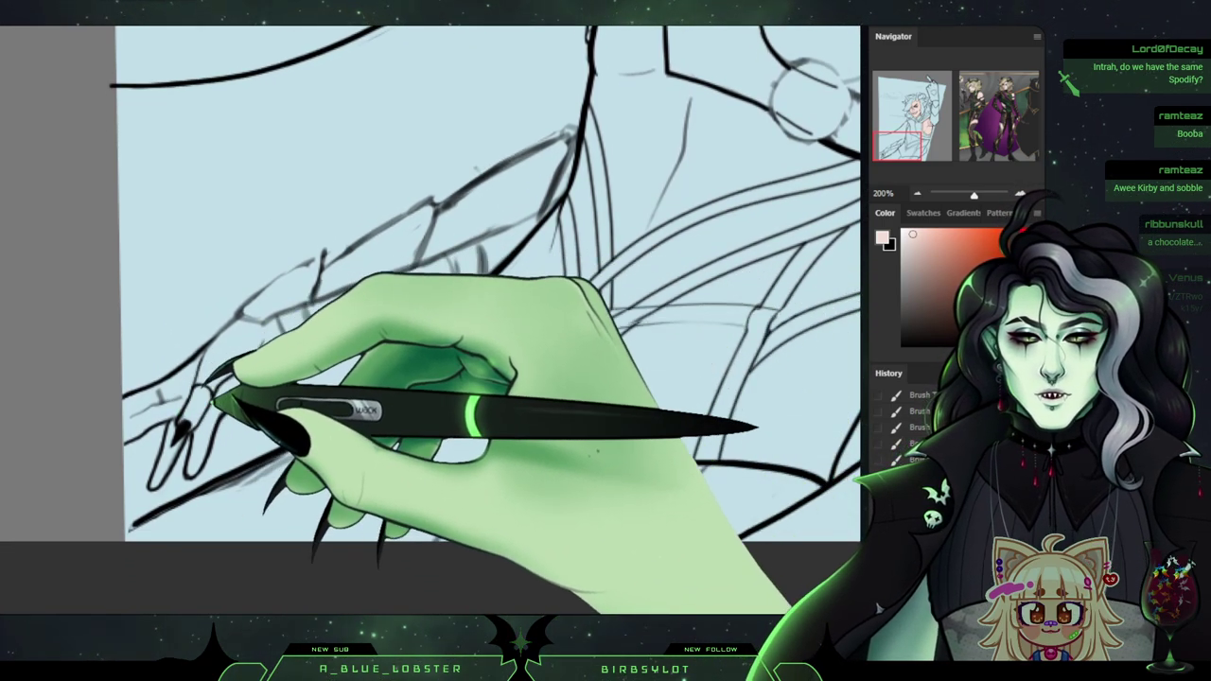
pyautogui.moveTo(189, 410); pyautogui.dragTo(201, 412)
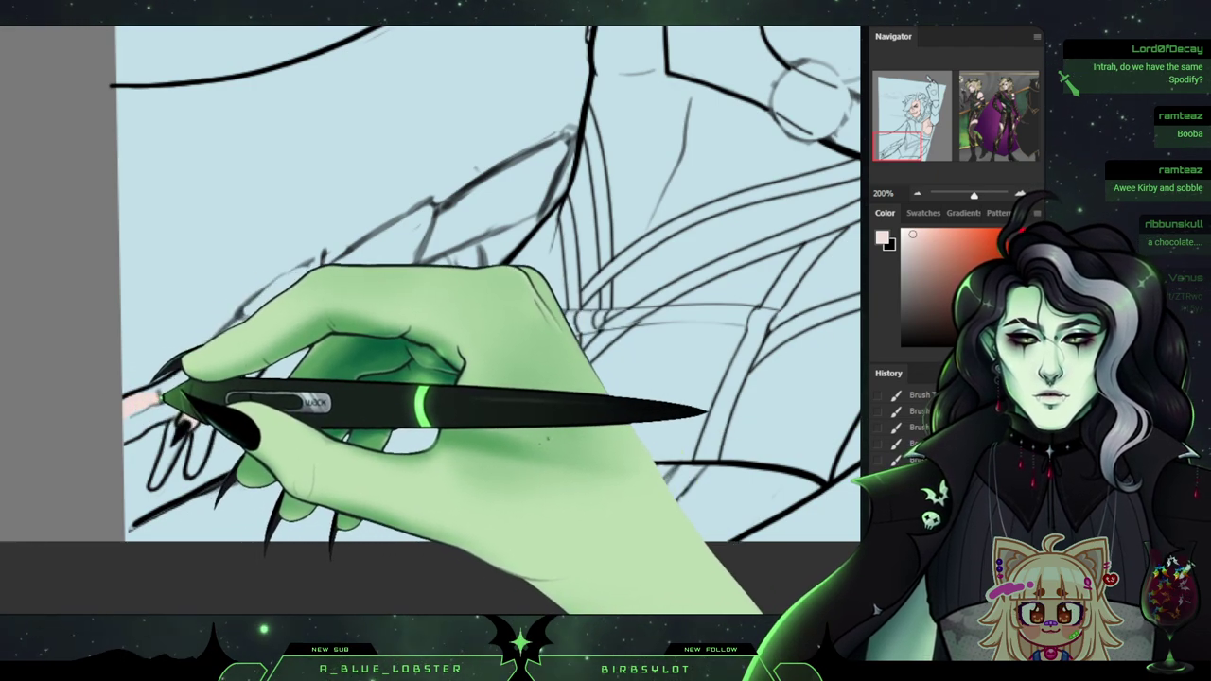
# Fill the bare side of the waist between the belt and the crossing straps with the pale pink skin tone.
pyautogui.moveTo(899, 147); pyautogui.dragTo(916, 142)
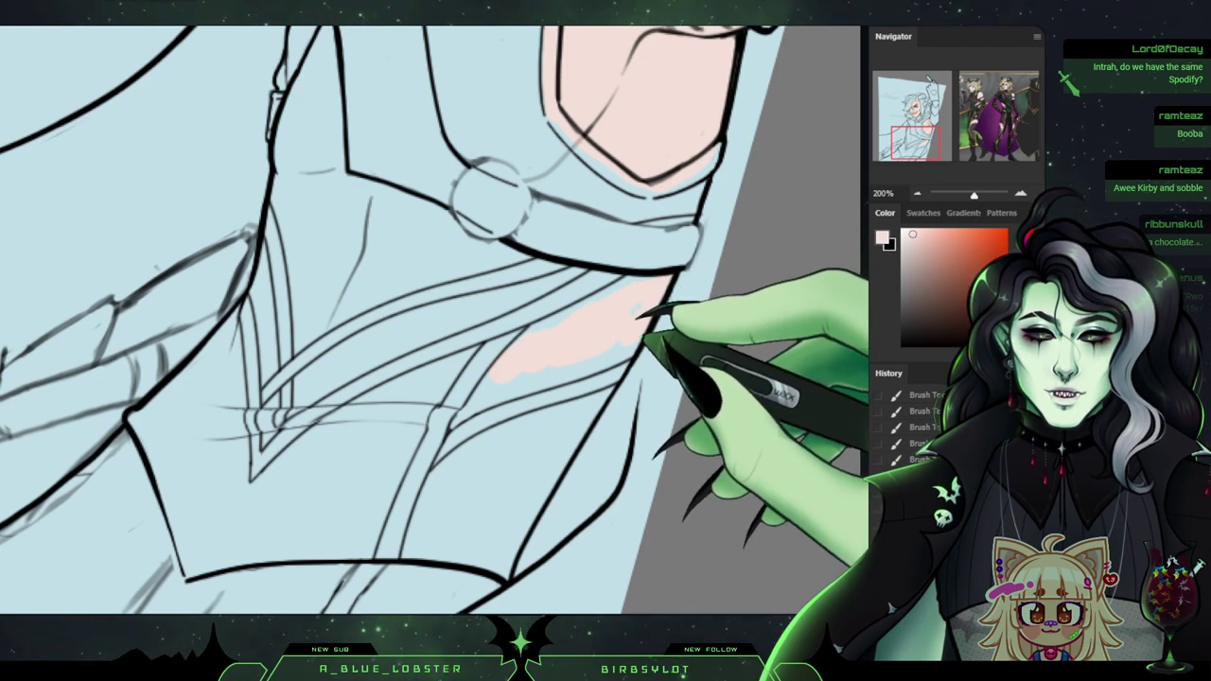
pyautogui.moveTo(569, 367)
pyautogui.mouseDown()
pyautogui.moveTo(484, 402)
pyautogui.moveTo(507, 379)
pyautogui.moveTo(556, 377)
pyautogui.mouseUp()
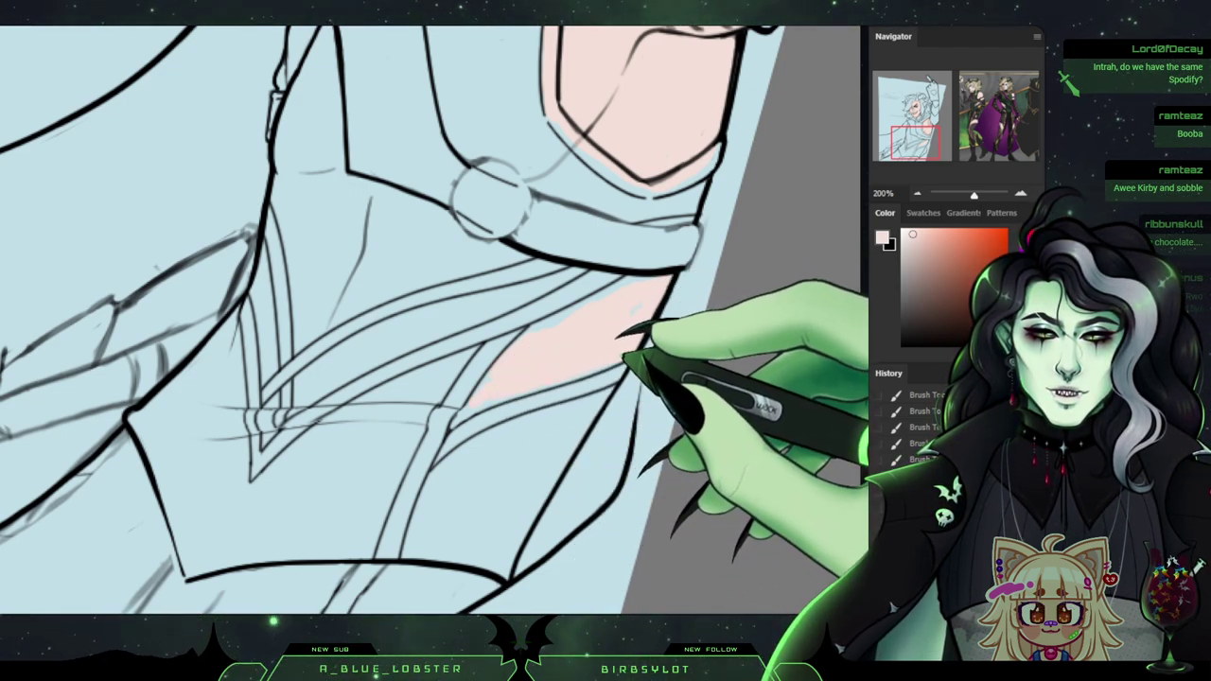
pyautogui.moveTo(508, 383)
pyautogui.mouseDown()
pyautogui.moveTo(464, 422)
pyautogui.moveTo(555, 381)
pyautogui.mouseUp()
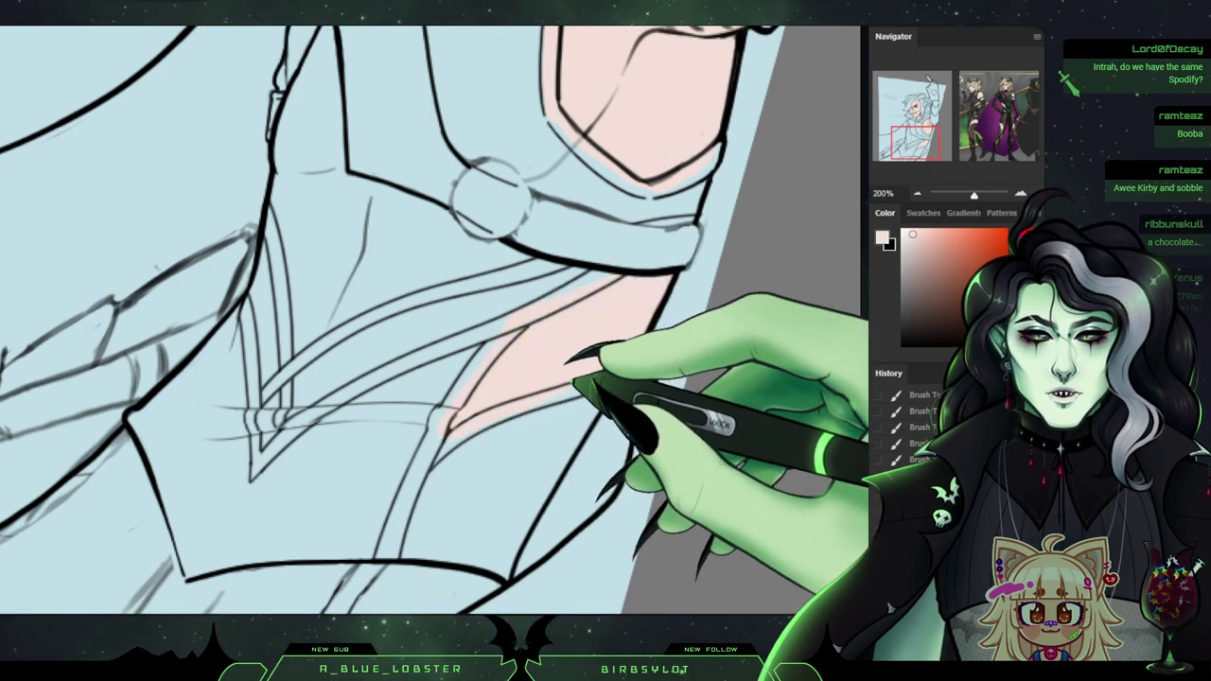
# Sample the sandy blonde hair colour, dab it on the hair beside the face and check it against the reference sheet.
pyautogui.moveTo(916, 141)
pyautogui.mouseDown()
pyautogui.moveTo(915, 106)
pyautogui.moveTo(967, 96)
pyautogui.moveTo(932, 90)
pyautogui.moveTo(916, 115)
pyautogui.mouseUp()
pyautogui.keyDown('alt'); pyautogui.click(584, 172); pyautogui.keyUp('alt')
pyautogui.moveTo(337, 127); pyautogui.dragTo(328, 159)
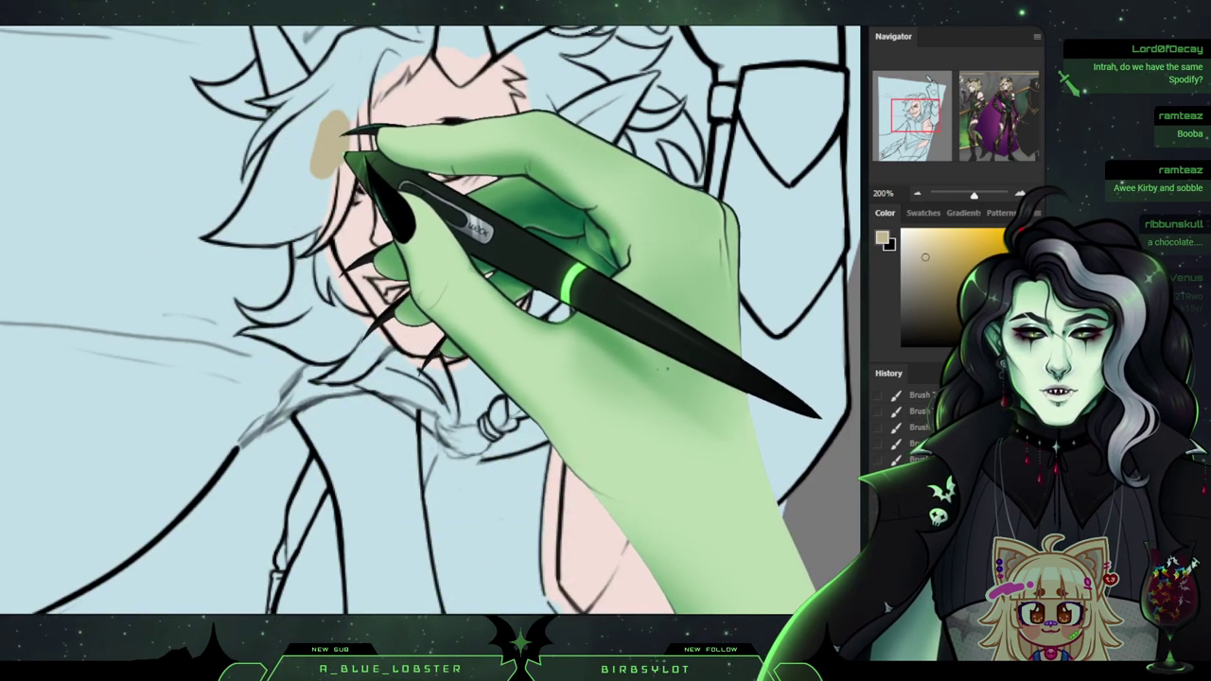
pyautogui.hscroll(15, 431, 317)
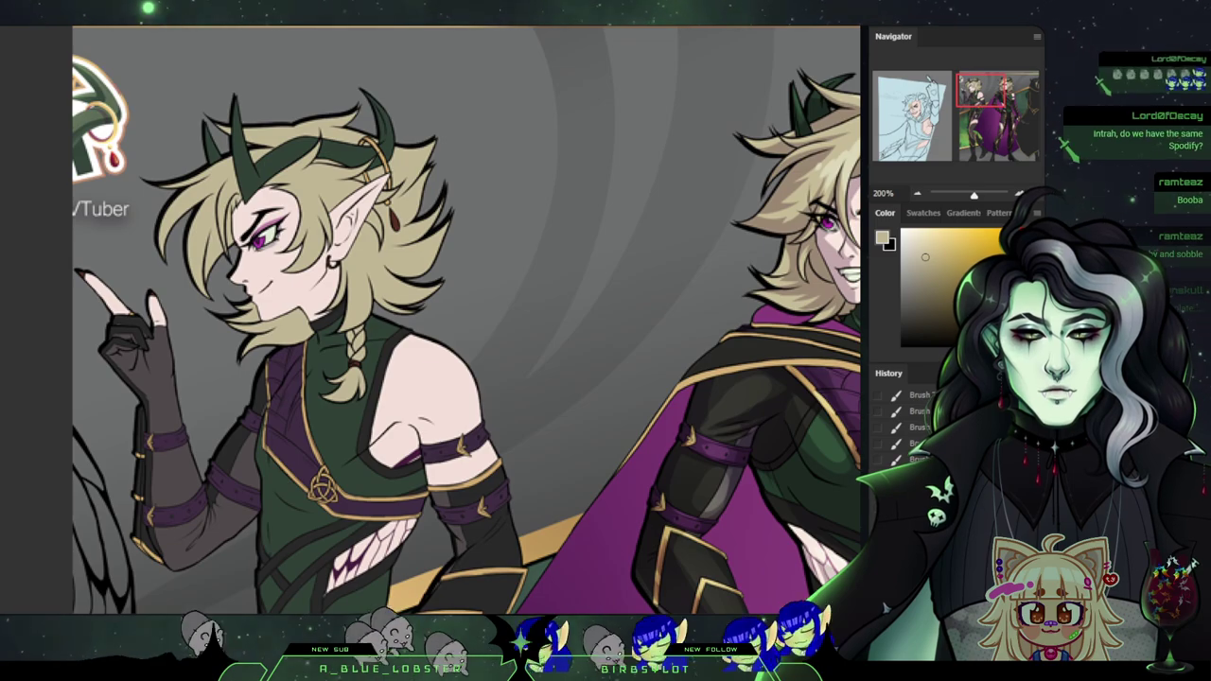
pyautogui.hscroll(-15, 430, 317)
pyautogui.moveTo(922, 109); pyautogui.dragTo(916, 110)
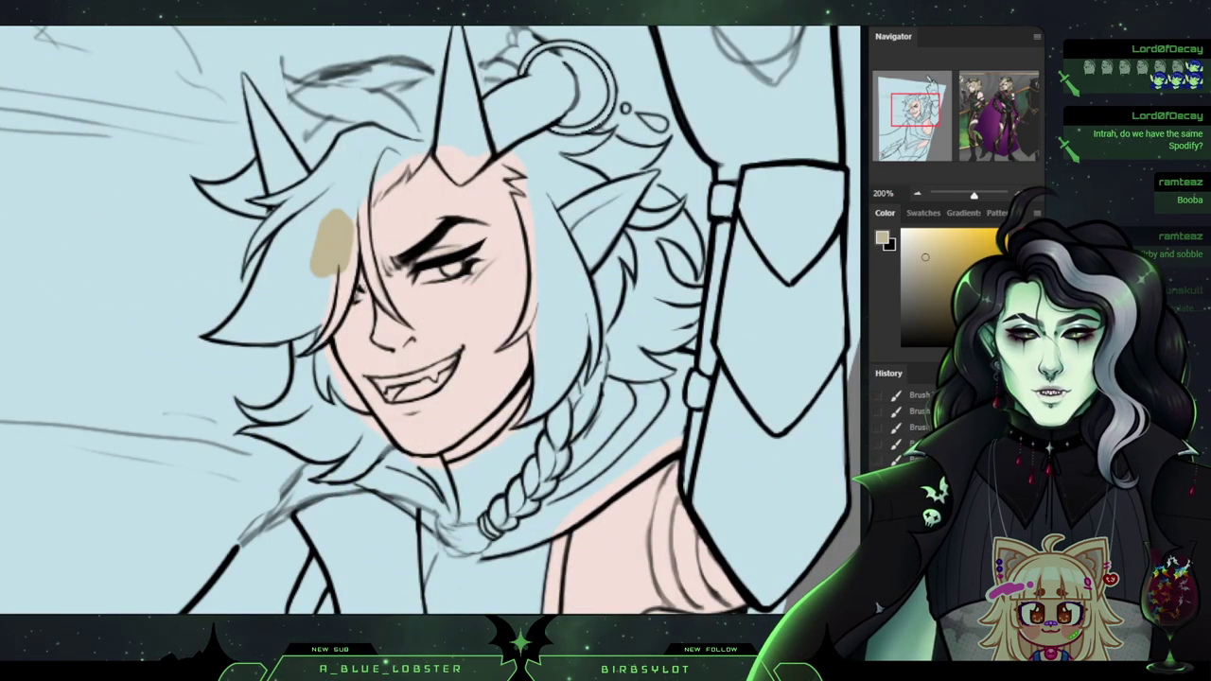
# Try to block in the fringe and the strand over the nose with the sandy blonde.
pyautogui.hotkey('ctrl', '+')
pyautogui.hotkey('ctrl', '+')
pyautogui.moveTo(431, 320)
pyautogui.mouseDown()
pyautogui.moveTo(480, 320)
pyautogui.moveTo(580, 468)
pyautogui.moveTo(556, 493)
pyautogui.mouseUp()
pyautogui.moveTo(423, 166); pyautogui.dragTo(400, 199)
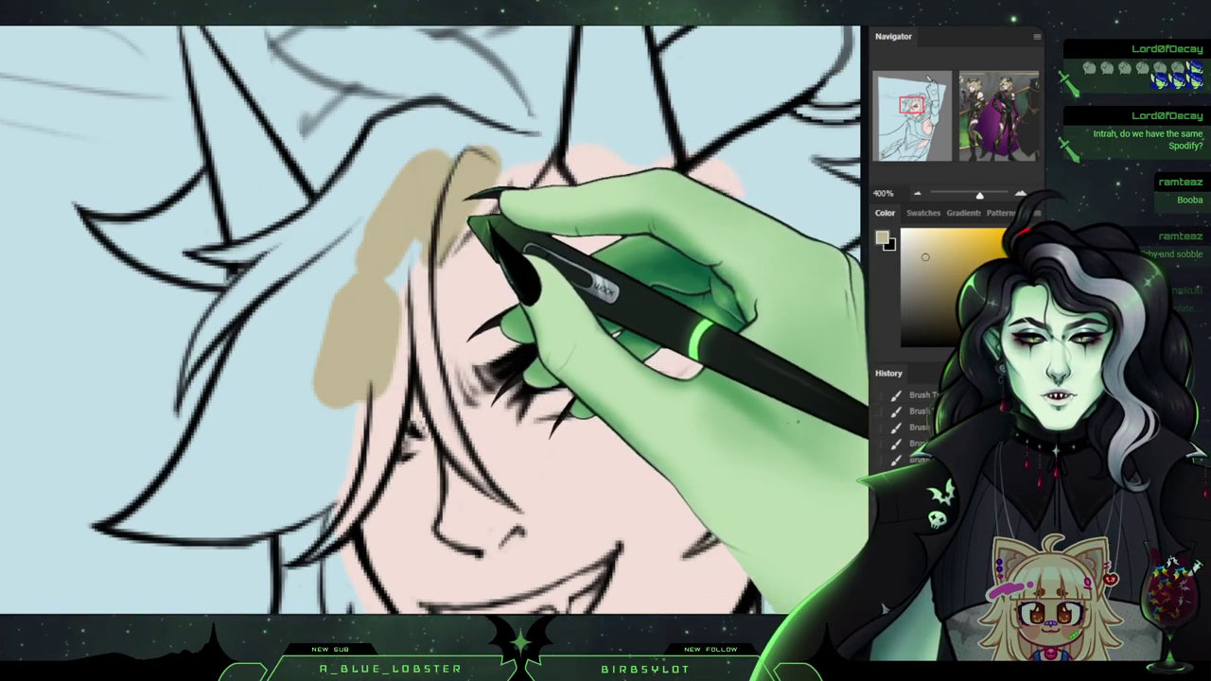
pyautogui.moveTo(541, 132); pyautogui.dragTo(533, 187)
pyautogui.moveTo(555, 136); pyautogui.dragTo(488, 180)
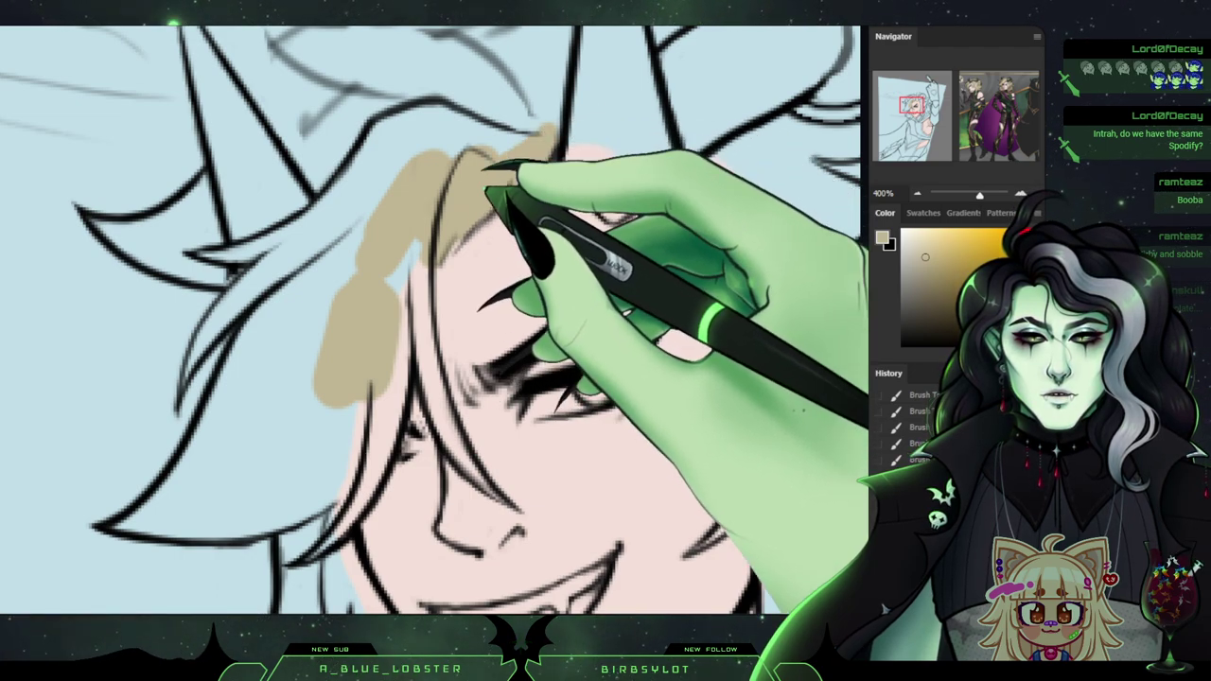
pyautogui.moveTo(449, 139)
pyautogui.mouseDown()
pyautogui.moveTo(508, 139)
pyautogui.moveTo(425, 262)
pyautogui.moveTo(406, 330)
pyautogui.moveTo(448, 232)
pyautogui.moveTo(432, 241)
pyautogui.moveTo(439, 379)
pyautogui.moveTo(485, 473)
pyautogui.moveTo(464, 415)
pyautogui.moveTo(482, 462)
pyautogui.moveTo(498, 439)
pyautogui.moveTo(520, 465)
pyautogui.moveTo(527, 511)
pyautogui.mouseUp()
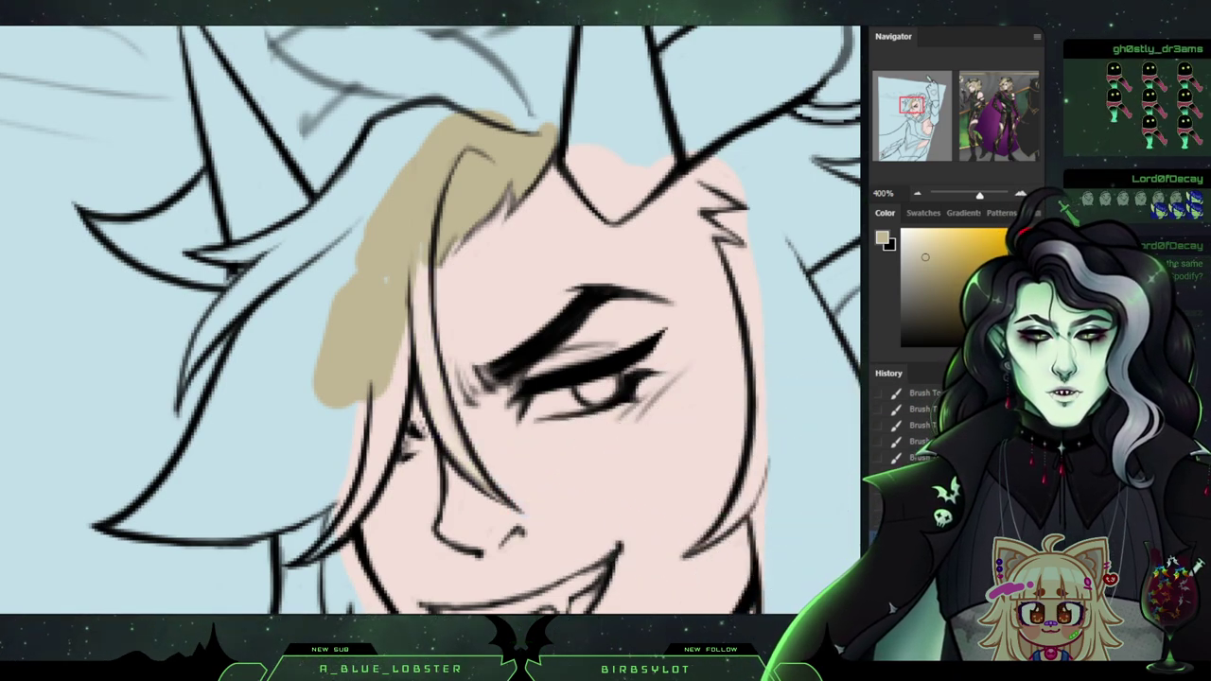
# Undo all the sandy blonde strokes on the hair.
pyautogui.hotkey('ctrl', 'z')
pyautogui.hotkey('ctrl', 'z')
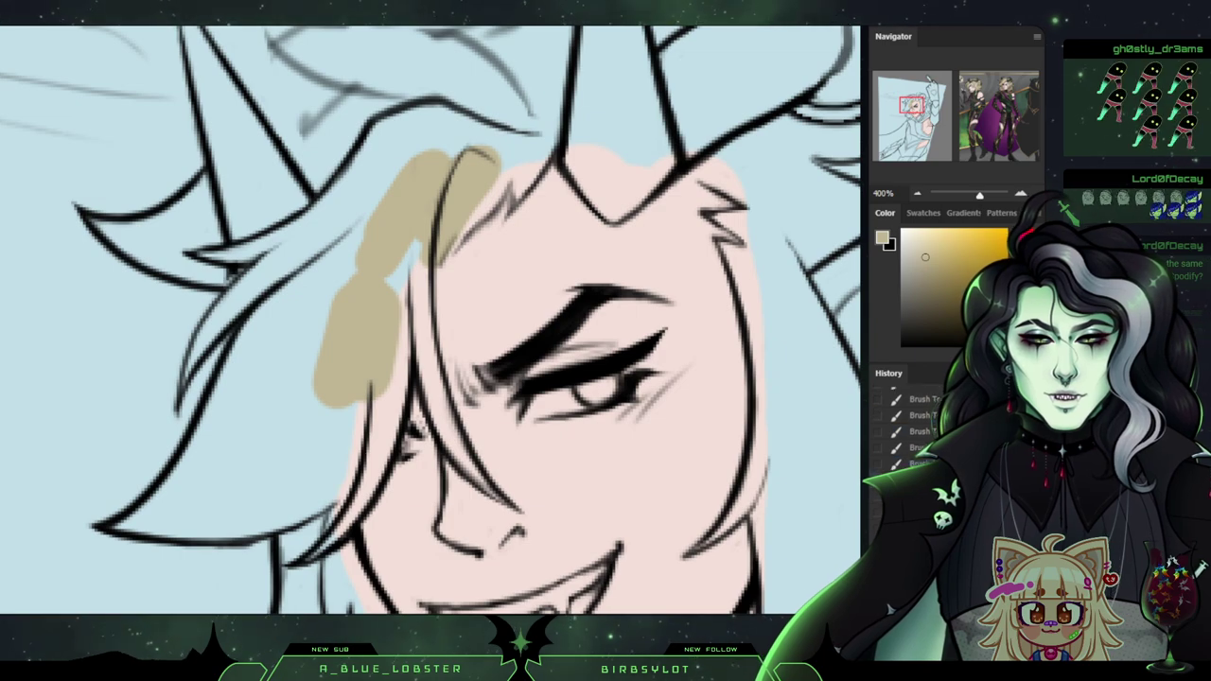
pyautogui.hotkey('ctrl', 'z')
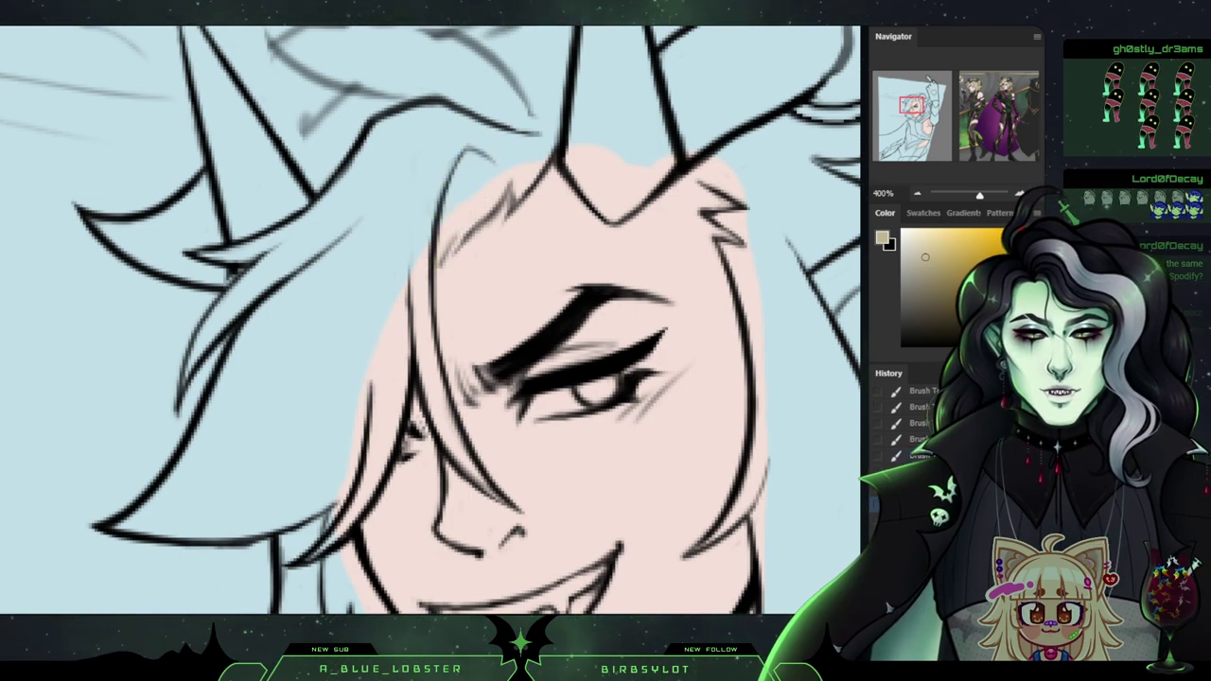
pyautogui.hotkey('ctrl', 'shift', 'z')
pyautogui.hotkey('ctrl', 'shift', 'z')
pyautogui.hotkey('ctrl', 'z')
pyautogui.hotkey('ctrl', 'z')
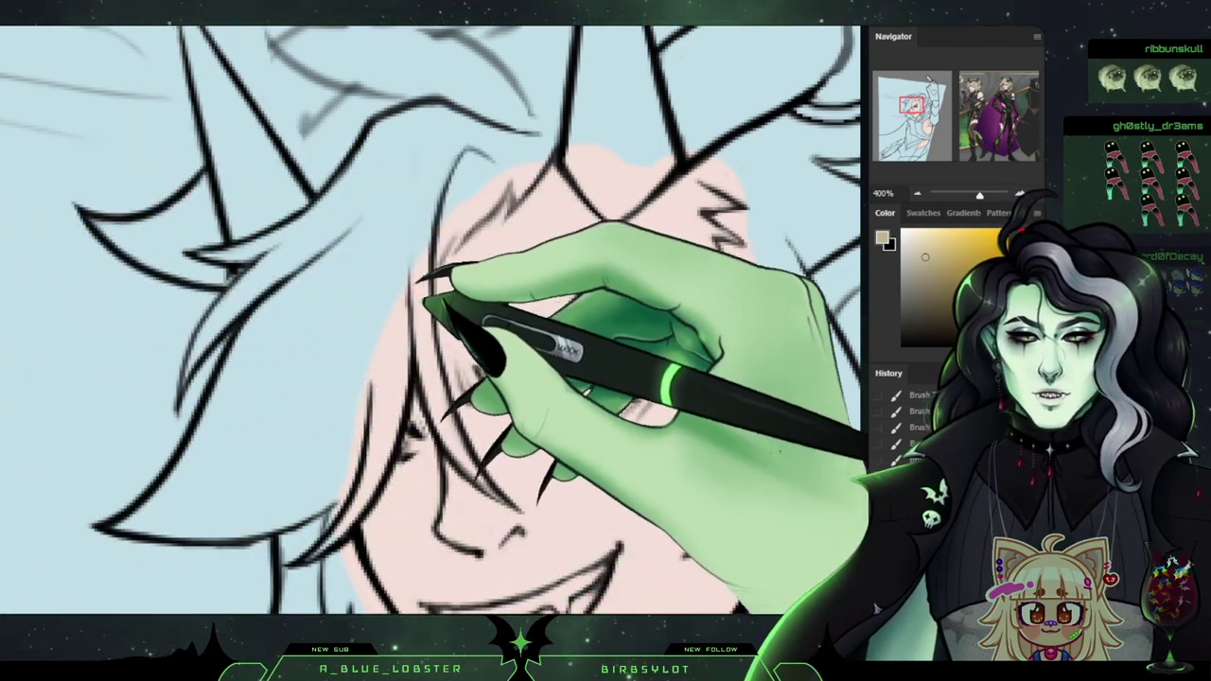
# Paint the fringe, the thin strands over the face and the swept strands below the small horn sandy blonde on a new layer.
pyautogui.moveTo(388, 283)
pyautogui.mouseDown()
pyautogui.moveTo(412, 196)
pyautogui.moveTo(461, 169)
pyautogui.moveTo(441, 250)
pyautogui.moveTo(484, 190)
pyautogui.moveTo(453, 237)
pyautogui.moveTo(480, 227)
pyautogui.moveTo(543, 141)
pyautogui.mouseUp()
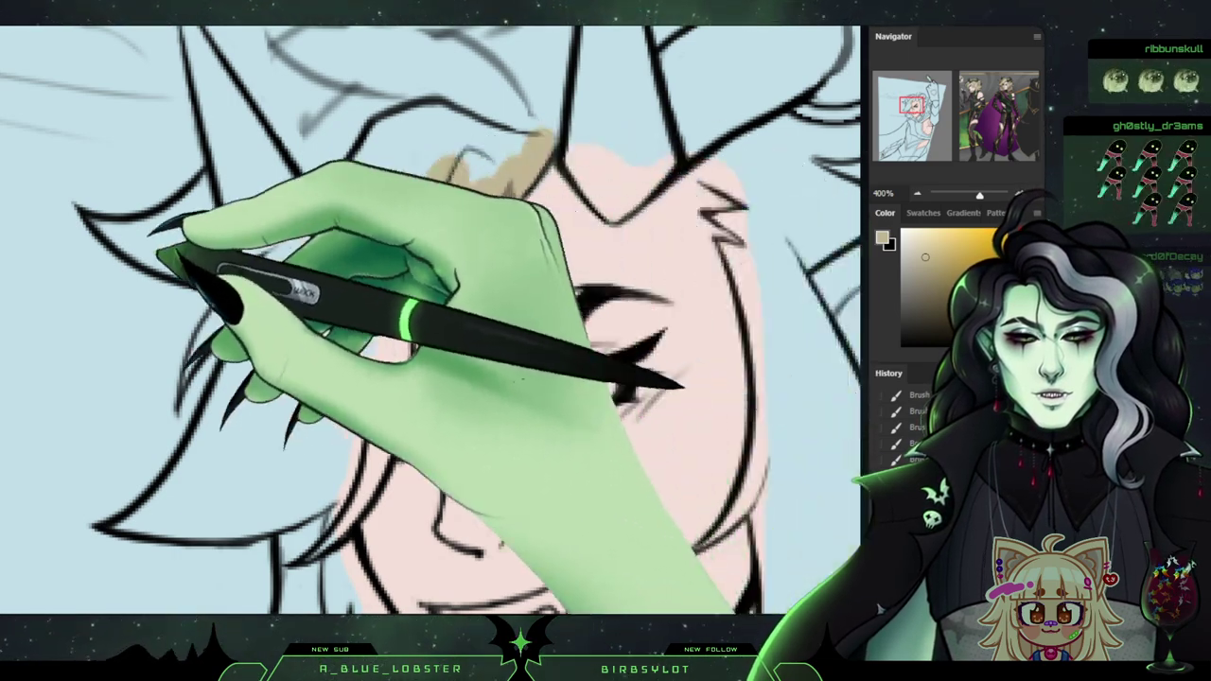
pyautogui.moveTo(495, 246)
pyautogui.mouseDown()
pyautogui.moveTo(512, 224)
pyautogui.moveTo(471, 254)
pyautogui.moveTo(527, 184)
pyautogui.mouseUp()
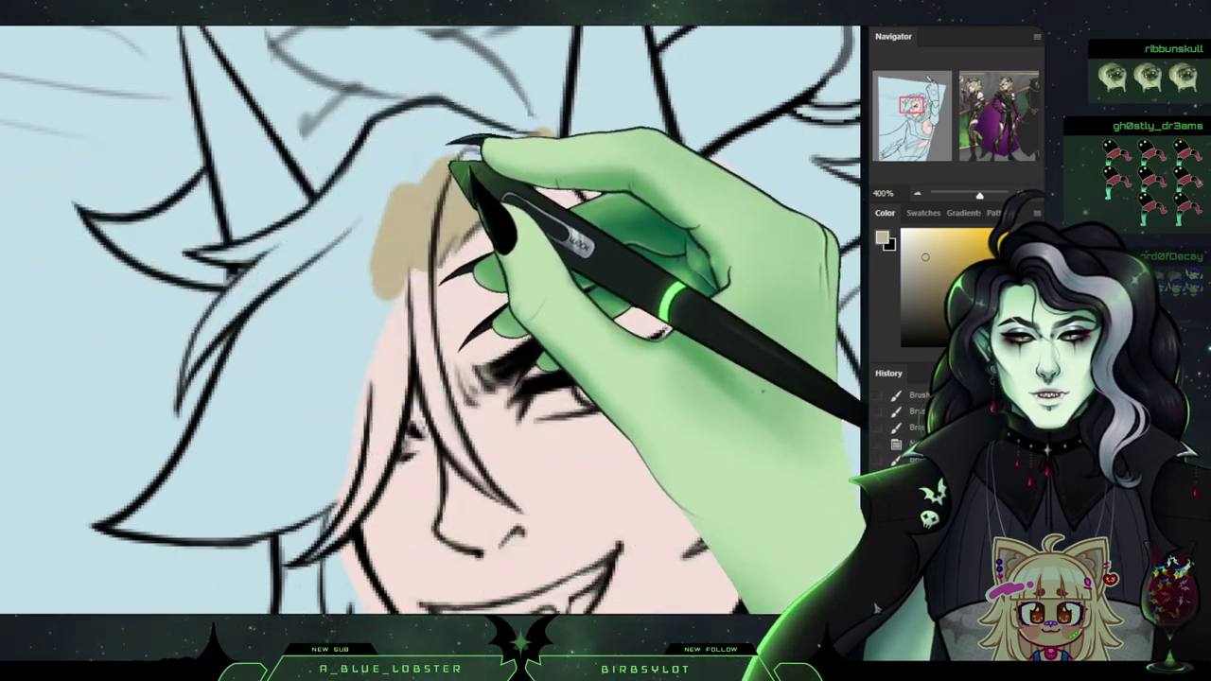
pyautogui.moveTo(453, 162)
pyautogui.mouseDown()
pyautogui.moveTo(501, 172)
pyautogui.moveTo(529, 153)
pyautogui.moveTo(446, 131)
pyautogui.moveTo(412, 146)
pyautogui.moveTo(421, 135)
pyautogui.moveTo(402, 142)
pyautogui.moveTo(385, 202)
pyautogui.moveTo(416, 210)
pyautogui.moveTo(416, 230)
pyautogui.moveTo(427, 153)
pyautogui.moveTo(480, 75)
pyautogui.moveTo(446, 155)
pyautogui.moveTo(446, 216)
pyautogui.moveTo(432, 201)
pyautogui.moveTo(430, 247)
pyautogui.mouseUp()
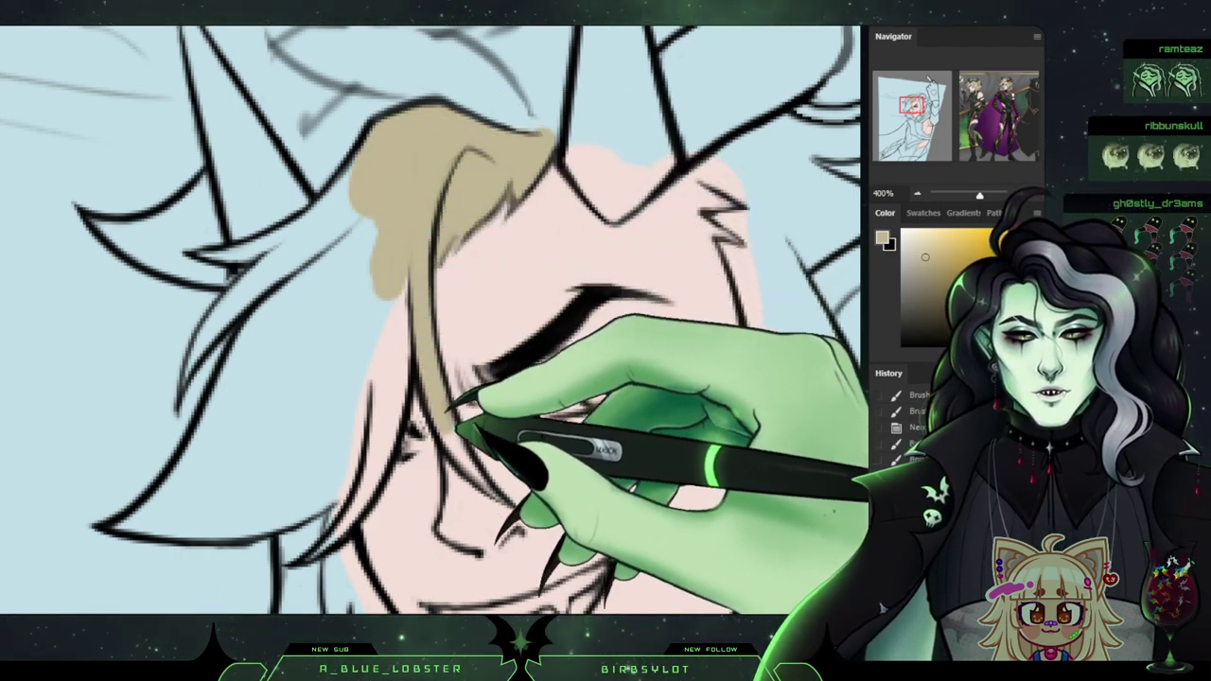
pyautogui.moveTo(508, 499)
pyautogui.mouseDown()
pyautogui.moveTo(404, 408)
pyautogui.moveTo(360, 514)
pyautogui.moveTo(323, 549)
pyautogui.moveTo(380, 493)
pyautogui.moveTo(383, 464)
pyautogui.mouseUp()
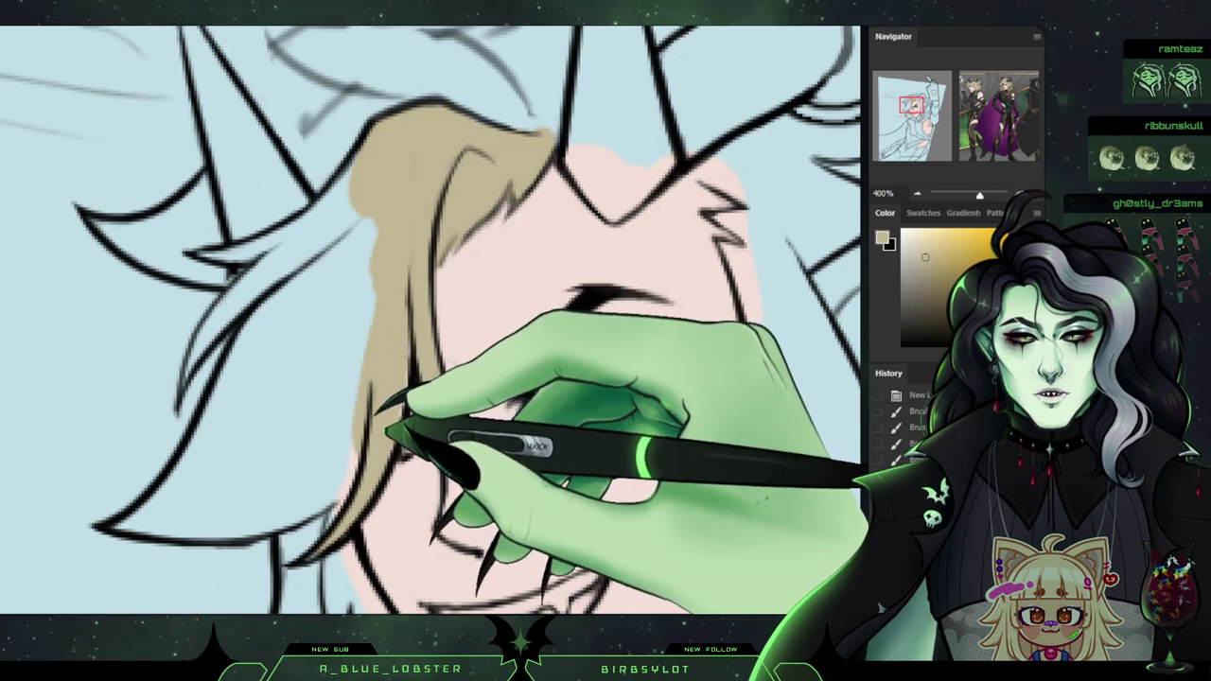
pyautogui.moveTo(399, 267)
pyautogui.mouseDown()
pyautogui.moveTo(236, 327)
pyautogui.moveTo(192, 379)
pyautogui.moveTo(248, 289)
pyautogui.moveTo(196, 360)
pyautogui.moveTo(299, 253)
pyautogui.moveTo(220, 326)
pyautogui.moveTo(380, 202)
pyautogui.moveTo(217, 251)
pyautogui.moveTo(305, 236)
pyautogui.moveTo(248, 252)
pyautogui.moveTo(376, 174)
pyautogui.moveTo(253, 278)
pyautogui.moveTo(279, 244)
pyautogui.moveTo(239, 256)
pyautogui.moveTo(218, 339)
pyautogui.moveTo(192, 374)
pyautogui.moveTo(306, 250)
pyautogui.mouseUp()
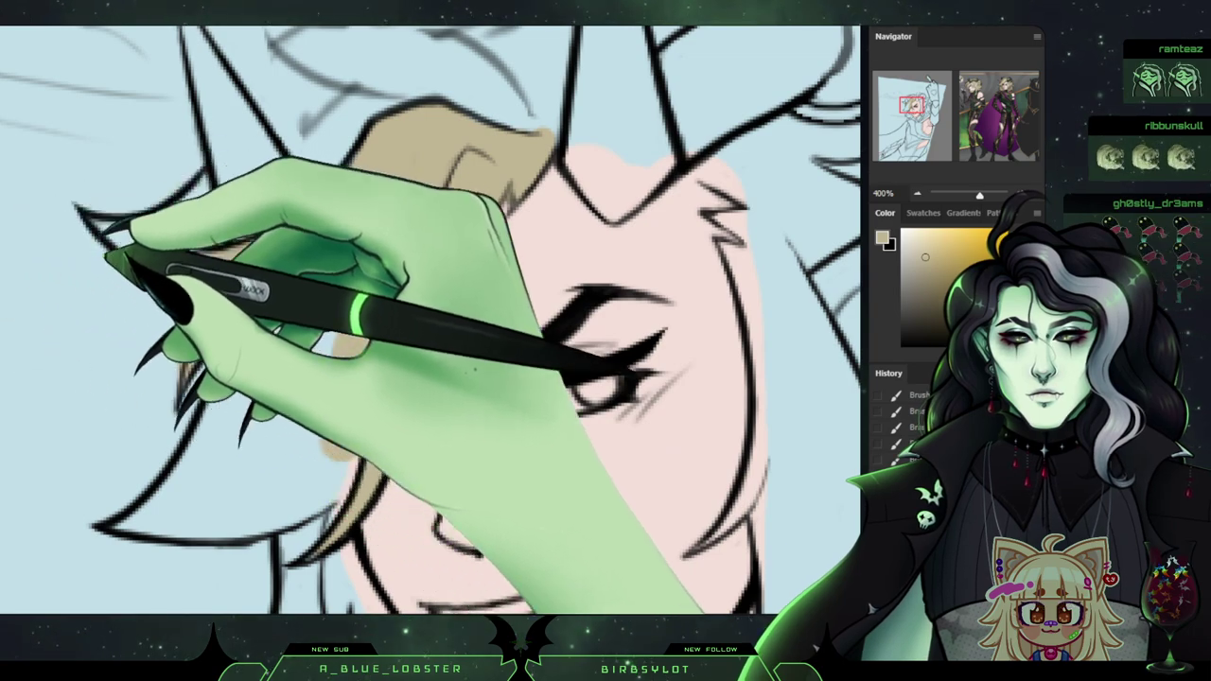
pyautogui.moveTo(185, 337); pyautogui.dragTo(376, 182)
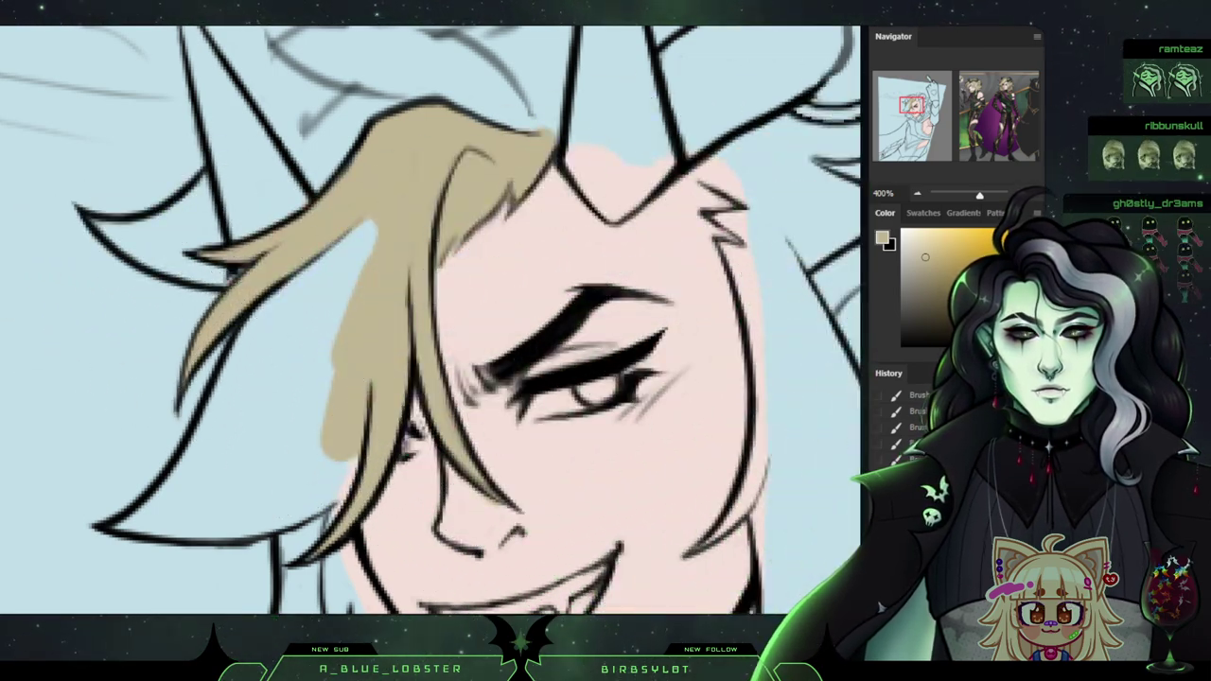
# Extend the sandy blonde into the large side lock and fill the flicked locks beside the jaw.
pyautogui.moveTo(911, 105); pyautogui.dragTo(909, 109)
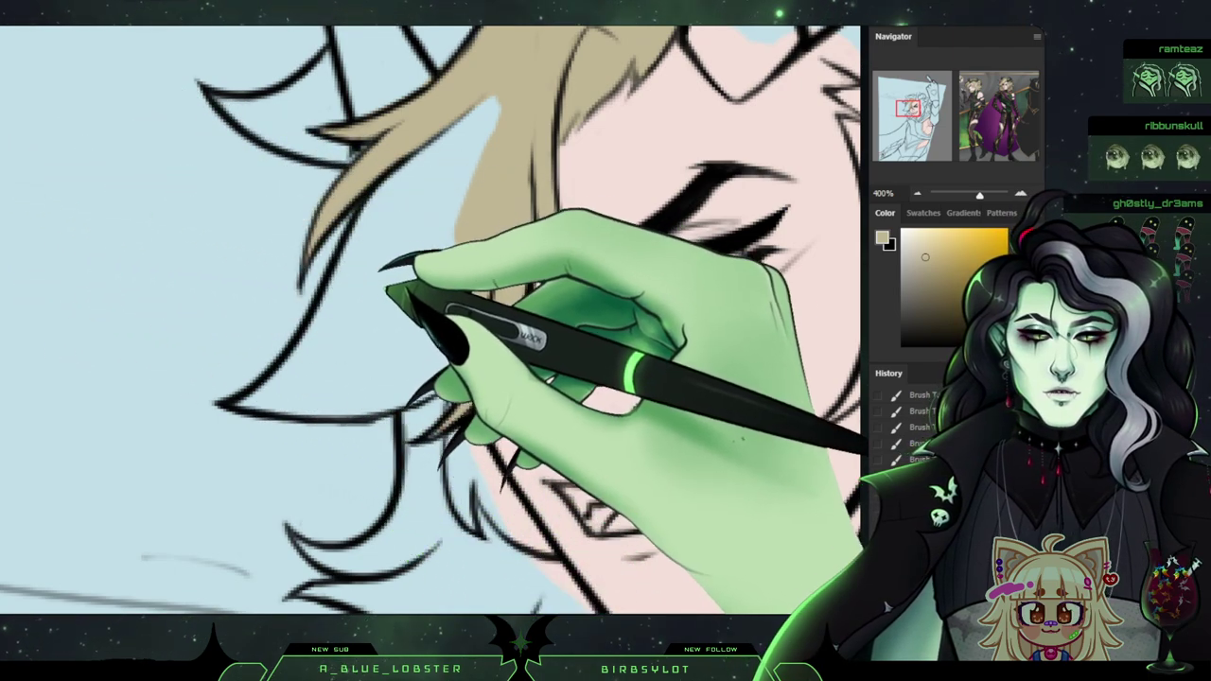
pyautogui.moveTo(392, 289)
pyautogui.mouseDown()
pyautogui.moveTo(433, 260)
pyautogui.moveTo(438, 227)
pyautogui.moveTo(426, 210)
pyautogui.moveTo(443, 171)
pyautogui.moveTo(514, 123)
pyautogui.moveTo(445, 244)
pyautogui.moveTo(443, 287)
pyautogui.moveTo(457, 284)
pyautogui.moveTo(470, 364)
pyautogui.mouseUp()
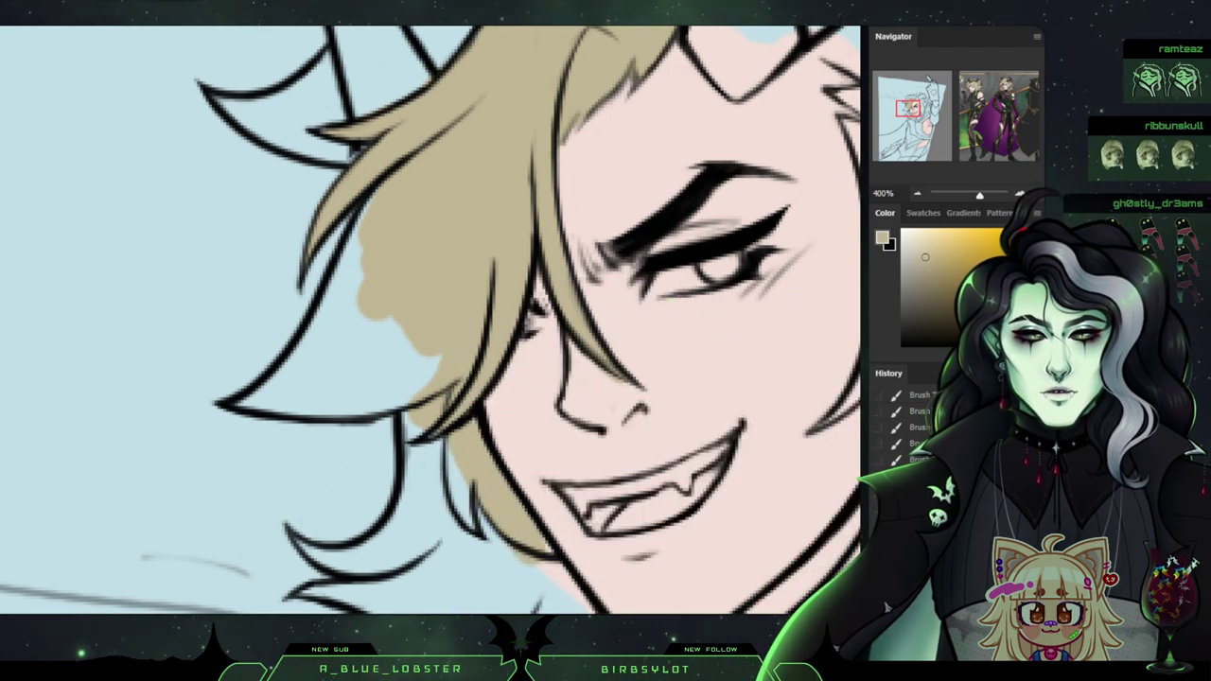
pyautogui.moveTo(644, 405); pyautogui.dragTo(594, 230)
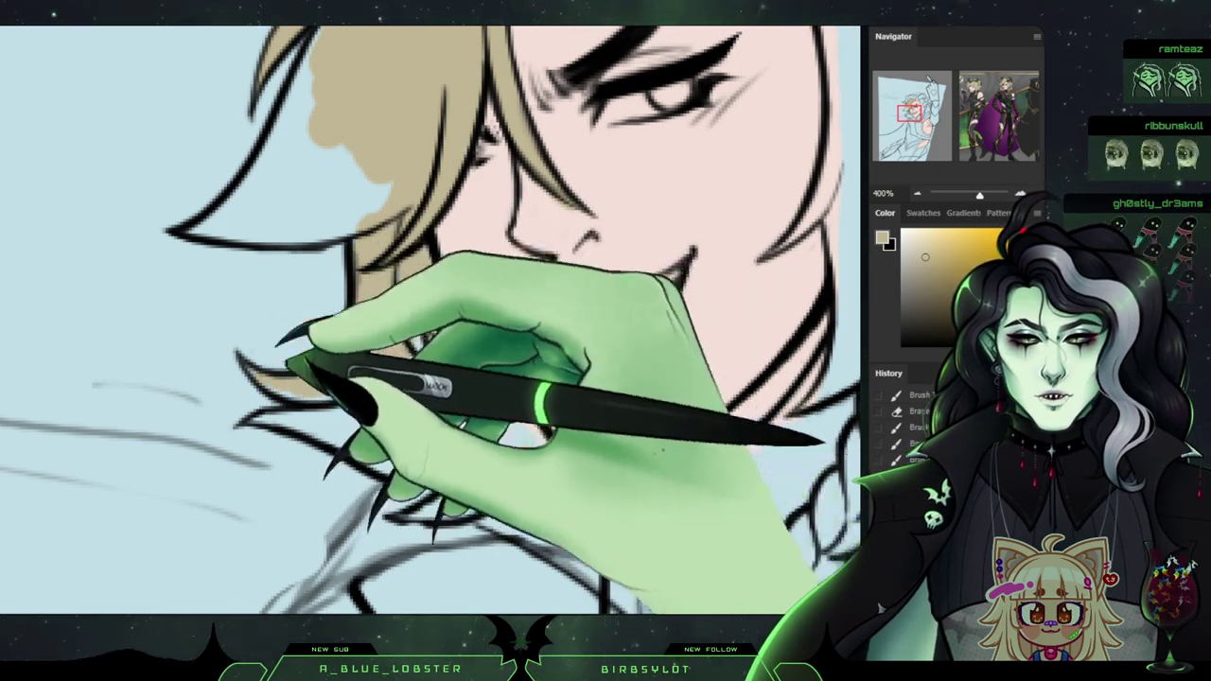
pyautogui.moveTo(287, 362)
pyautogui.mouseDown()
pyautogui.moveTo(336, 397)
pyautogui.moveTo(389, 381)
pyautogui.moveTo(412, 316)
pyautogui.moveTo(446, 283)
pyautogui.moveTo(462, 286)
pyautogui.moveTo(443, 404)
pyautogui.moveTo(445, 360)
pyautogui.mouseUp()
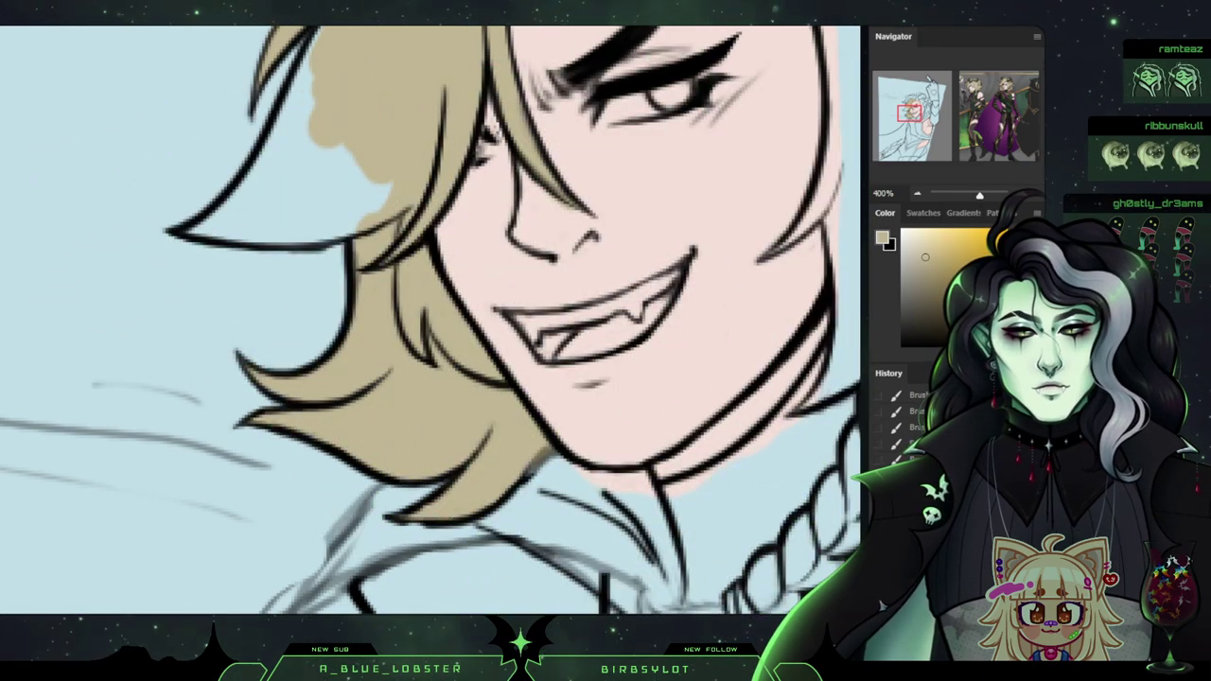
# Finish filling the large pointed side lock with sandy blonde and erase the overspill along its outline.
pyautogui.moveTo(909, 114); pyautogui.dragTo(906, 109)
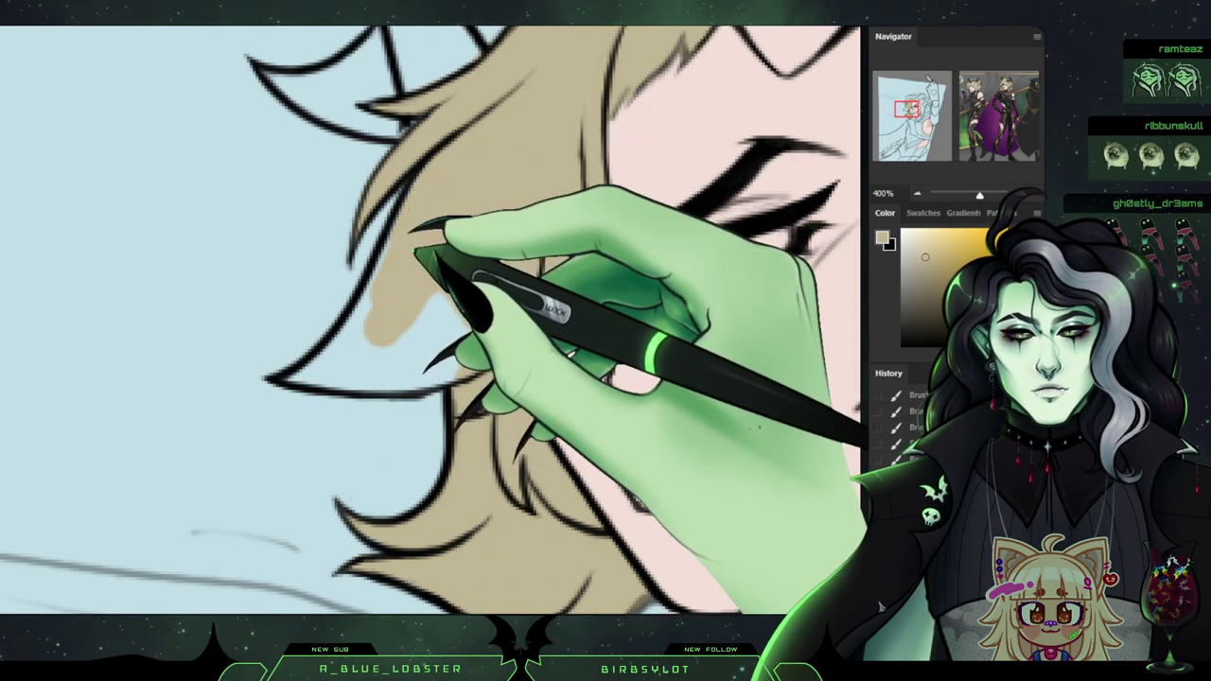
pyautogui.moveTo(409, 280); pyautogui.dragTo(390, 314)
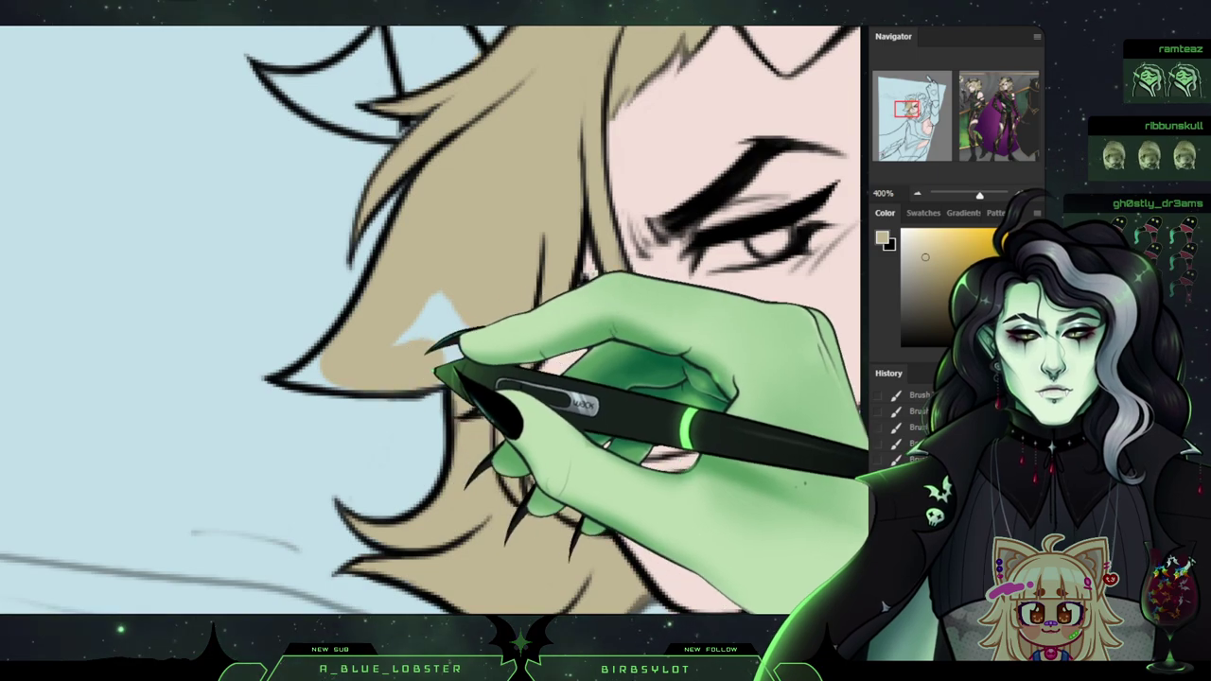
pyautogui.moveTo(342, 367)
pyautogui.mouseDown()
pyautogui.moveTo(301, 377)
pyautogui.moveTo(423, 390)
pyautogui.mouseUp()
pyautogui.press('e')
pyautogui.moveTo(430, 390); pyautogui.dragTo(497, 371)
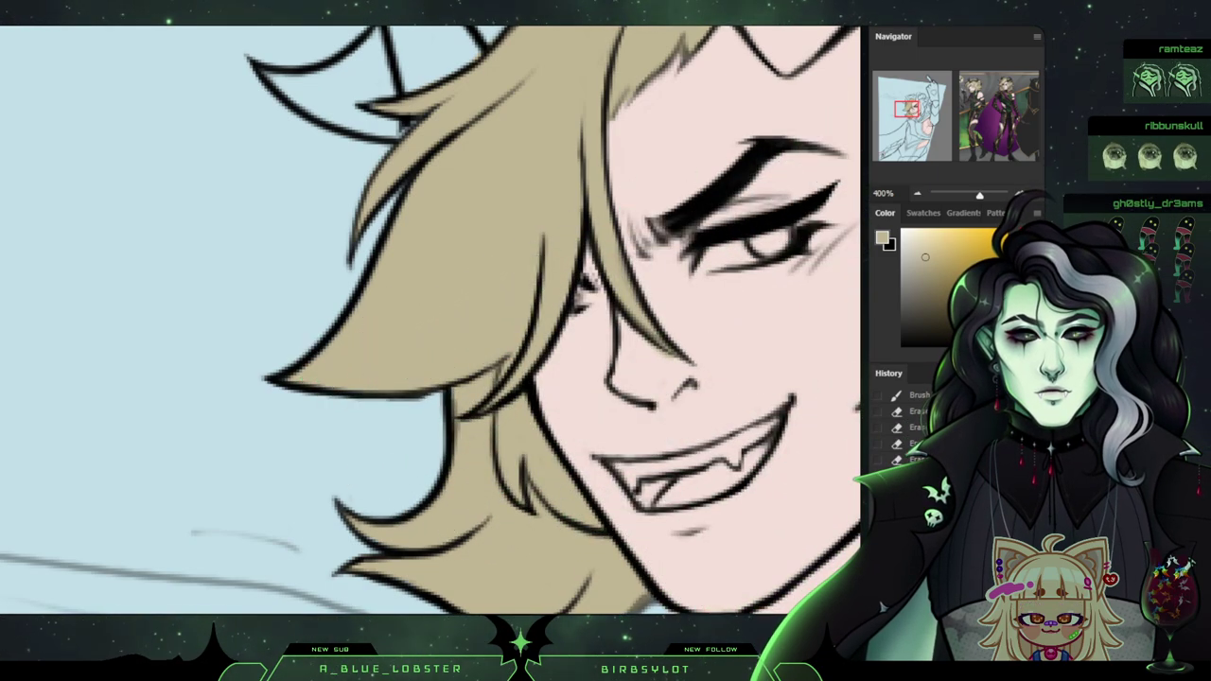
pyautogui.moveTo(596, 203)
pyautogui.mouseDown()
pyautogui.moveTo(551, 462)
pyautogui.moveTo(474, 325)
pyautogui.mouseUp()
# Start painting the hair between the temple and the pointed ear sandy blonde.
pyautogui.moveTo(910, 106); pyautogui.dragTo(920, 108)
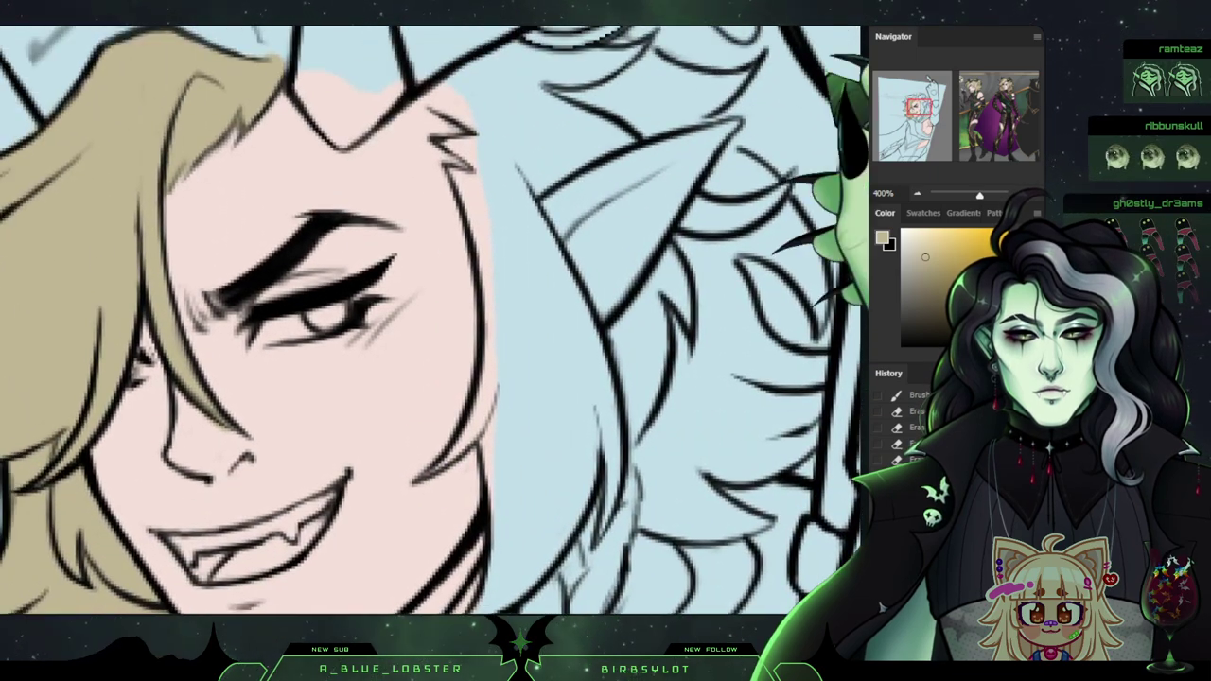
pyautogui.press('b')
pyautogui.moveTo(482, 98)
pyautogui.mouseDown()
pyautogui.moveTo(475, 142)
pyautogui.moveTo(465, 141)
pyautogui.moveTo(497, 151)
pyautogui.moveTo(483, 128)
pyautogui.moveTo(479, 142)
pyautogui.moveTo(502, 139)
pyautogui.moveTo(485, 175)
pyautogui.moveTo(468, 171)
pyautogui.moveTo(474, 178)
pyautogui.moveTo(488, 152)
pyautogui.moveTo(493, 203)
pyautogui.moveTo(514, 152)
pyautogui.moveTo(525, 208)
pyautogui.mouseUp()
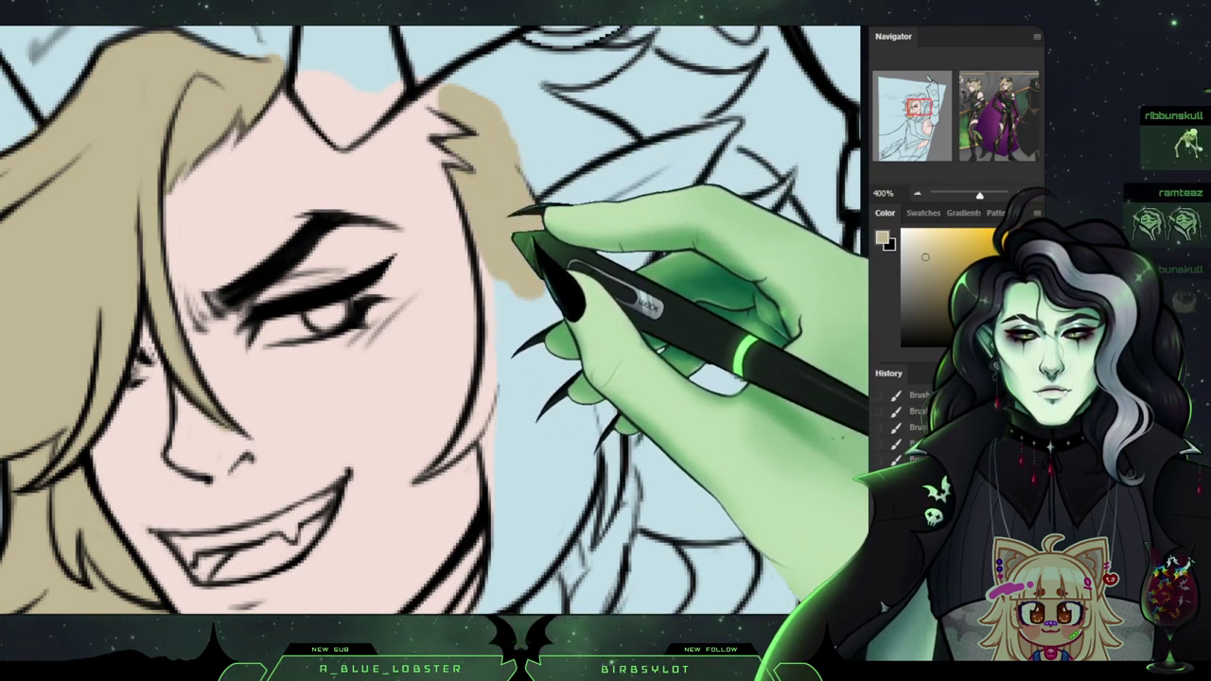
# Sample the pale pink skin tone from the face and fill the pointed ear with it.
pyautogui.keyDown('alt'); pyautogui.click(284, 192); pyautogui.keyUp('alt')
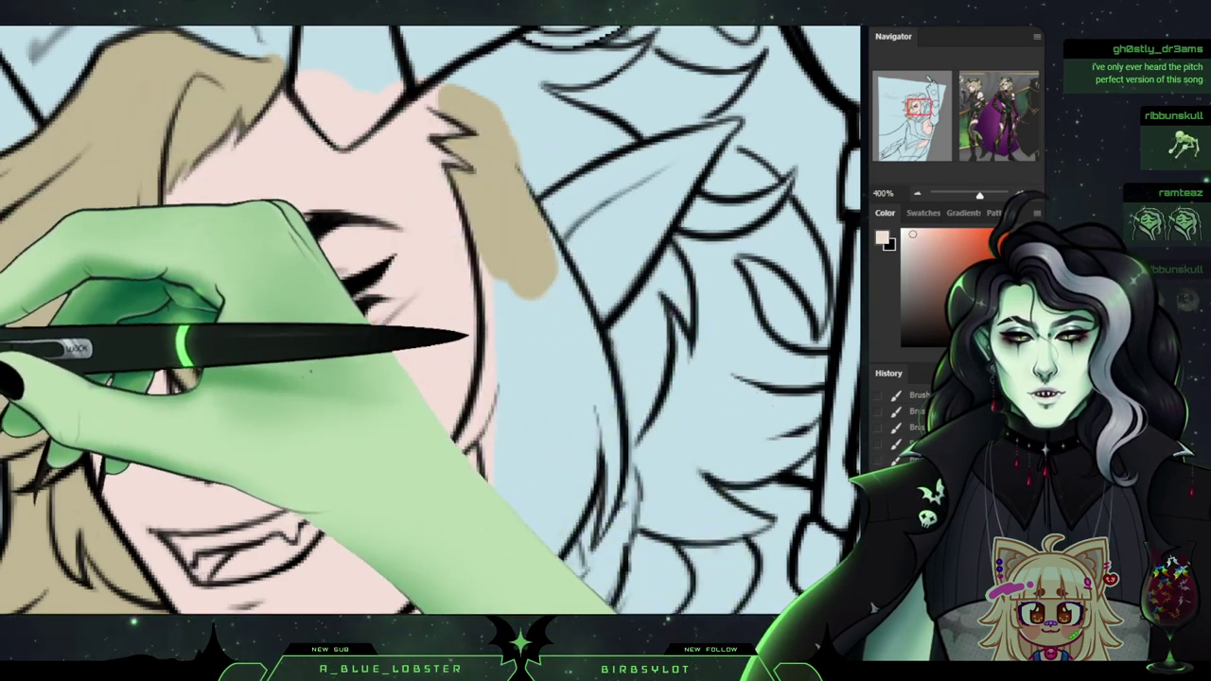
pyautogui.moveTo(547, 213)
pyautogui.mouseDown()
pyautogui.moveTo(560, 184)
pyautogui.moveTo(596, 299)
pyautogui.moveTo(646, 265)
pyautogui.mouseUp()
pyautogui.moveTo(741, 145)
pyautogui.mouseDown()
pyautogui.moveTo(677, 142)
pyautogui.moveTo(579, 194)
pyautogui.moveTo(667, 141)
pyautogui.mouseUp()
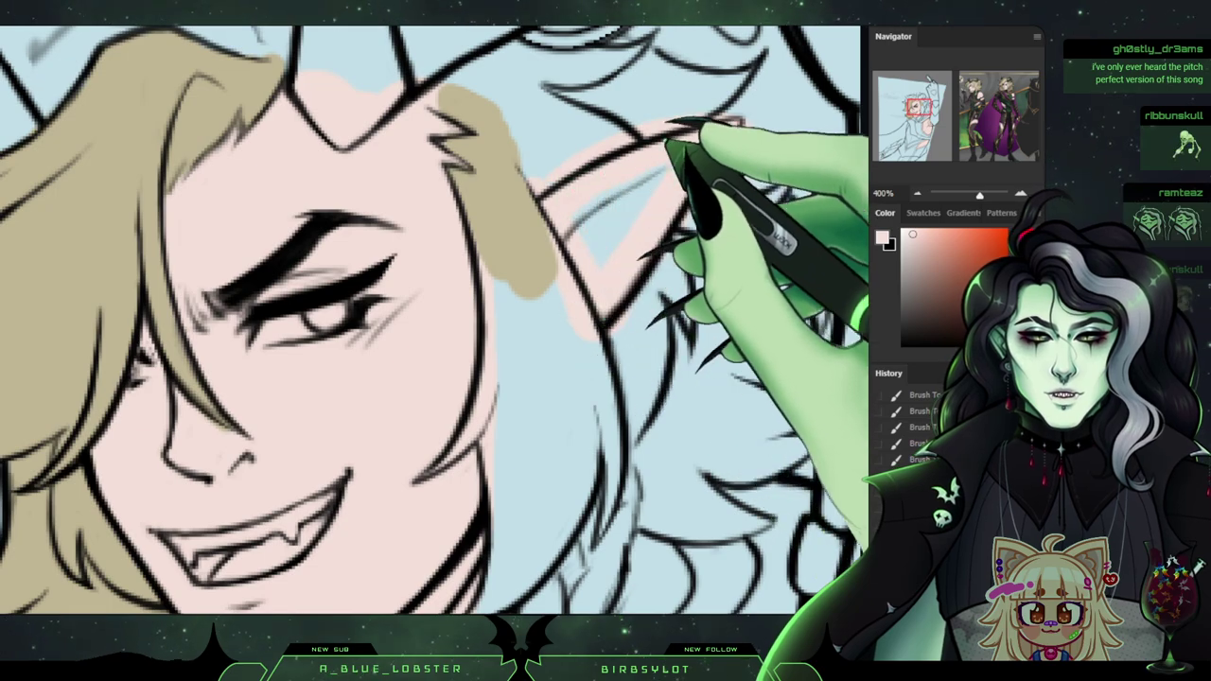
pyautogui.moveTo(638, 265); pyautogui.dragTo(638, 199)
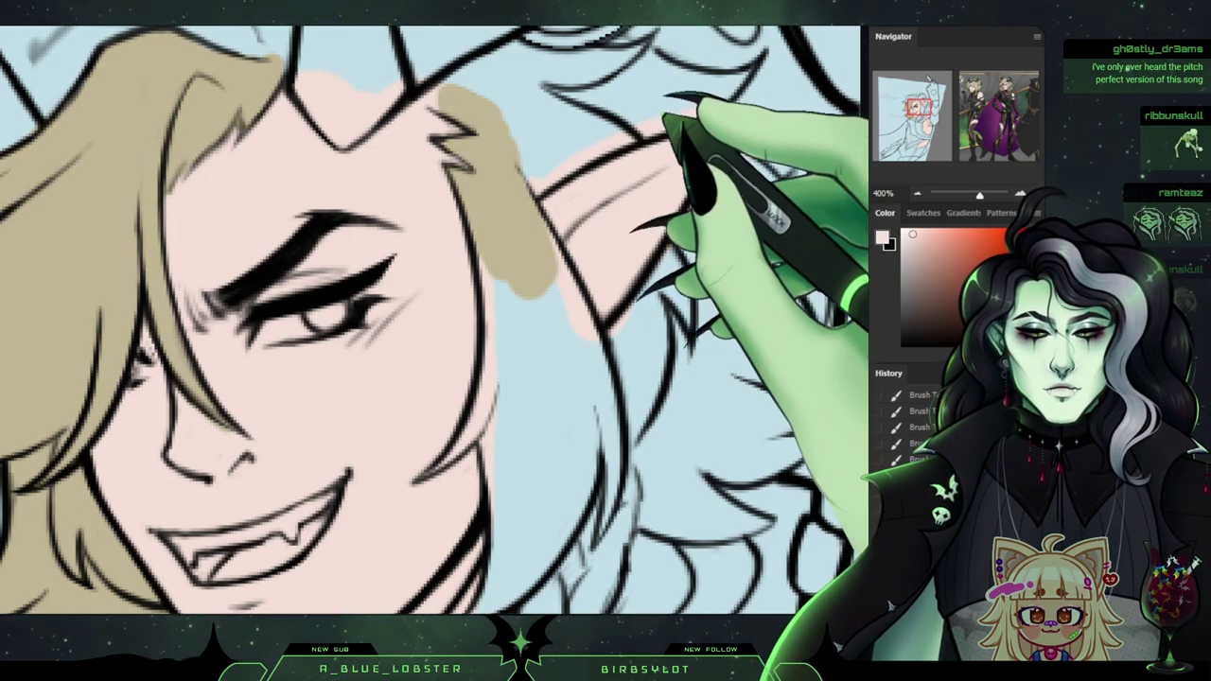
# Sample the sandy blonde from the fringe and fill the hair between the temple, cheek and pointed ear with it.
pyautogui.keyDown('alt'); pyautogui.click(35, 204); pyautogui.keyUp('alt')
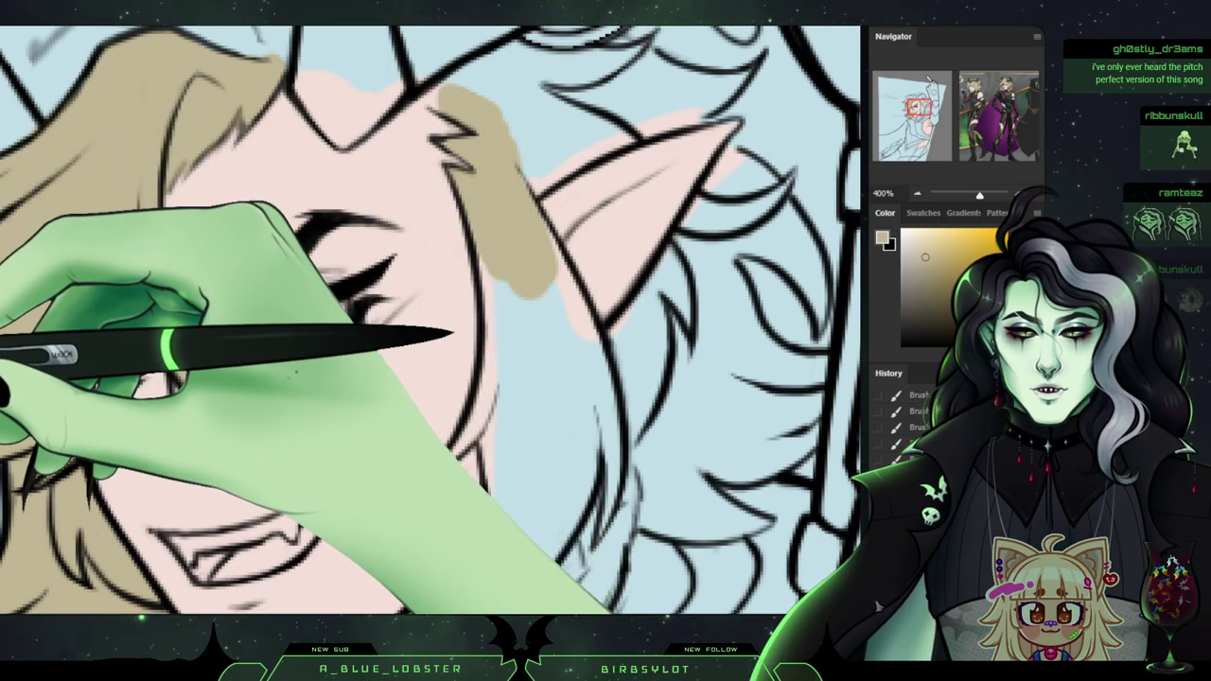
pyautogui.moveTo(530, 270); pyautogui.dragTo(542, 331)
pyautogui.moveTo(539, 229); pyautogui.dragTo(579, 364)
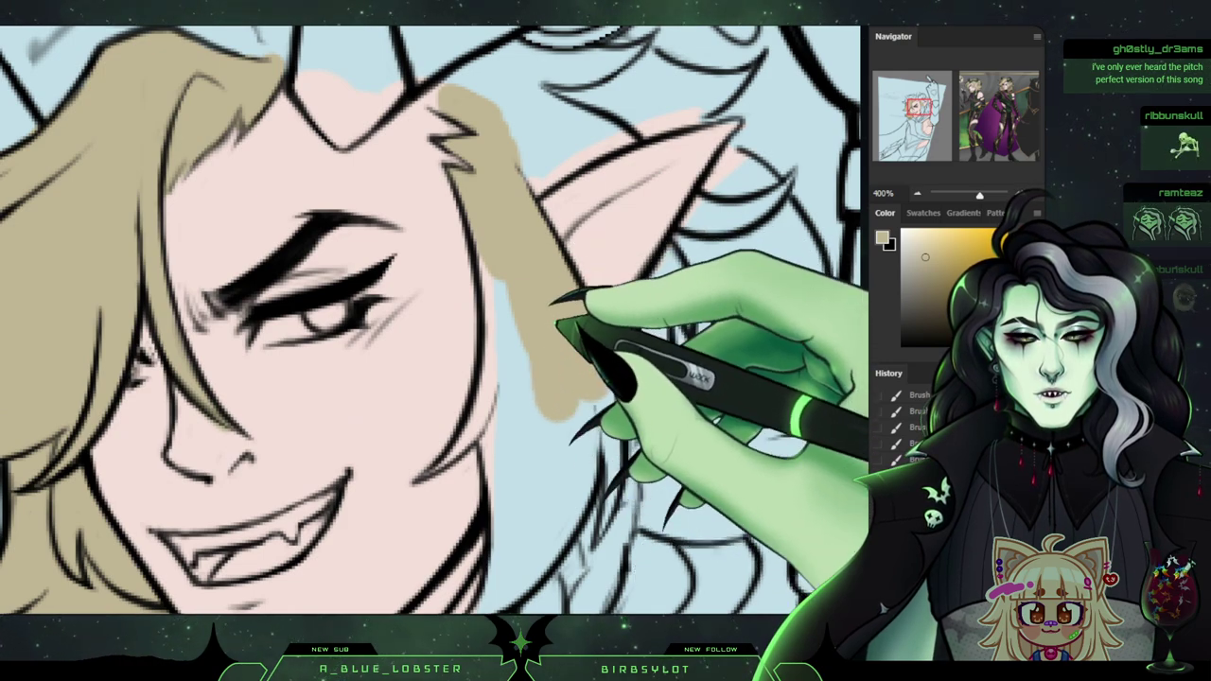
pyautogui.moveTo(556, 324)
pyautogui.mouseDown()
pyautogui.moveTo(538, 376)
pyautogui.moveTo(521, 380)
pyautogui.moveTo(505, 255)
pyautogui.moveTo(507, 380)
pyautogui.mouseUp()
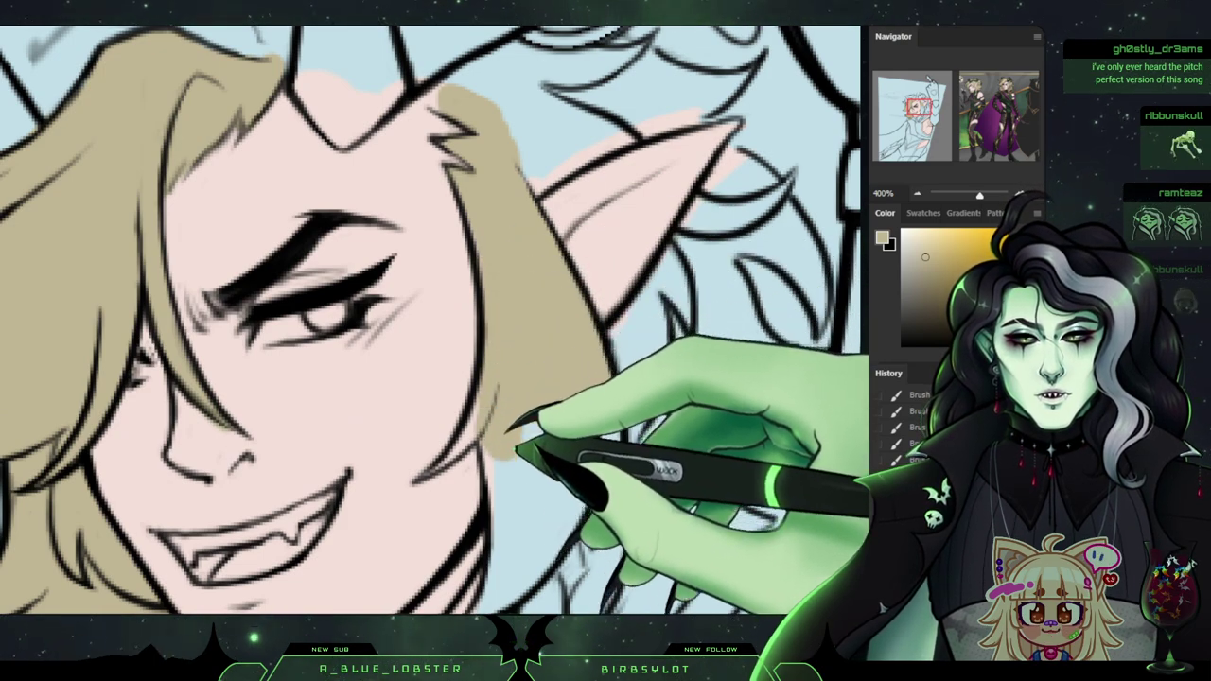
# Extend the sandy blonde down the side lock past the jaw and onto the small strands above the braid.
pyautogui.moveTo(606, 475); pyautogui.dragTo(579, 376)
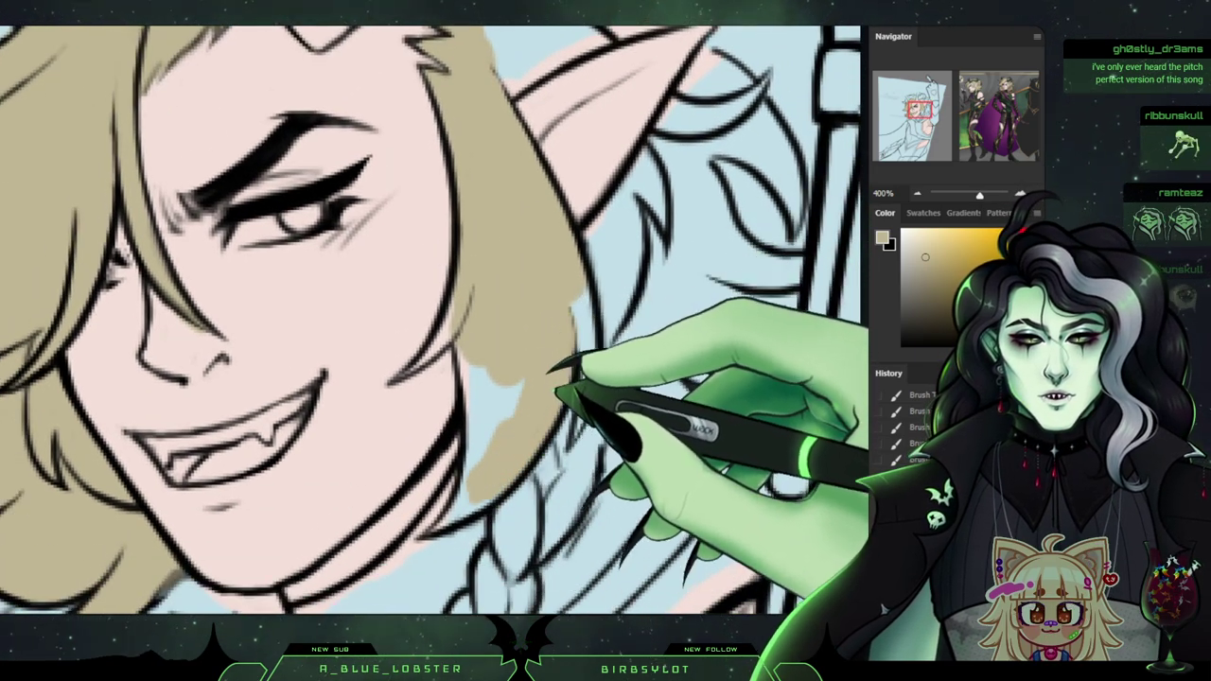
pyautogui.moveTo(478, 310)
pyautogui.mouseDown()
pyautogui.moveTo(411, 357)
pyautogui.moveTo(461, 317)
pyautogui.moveTo(478, 282)
pyautogui.mouseUp()
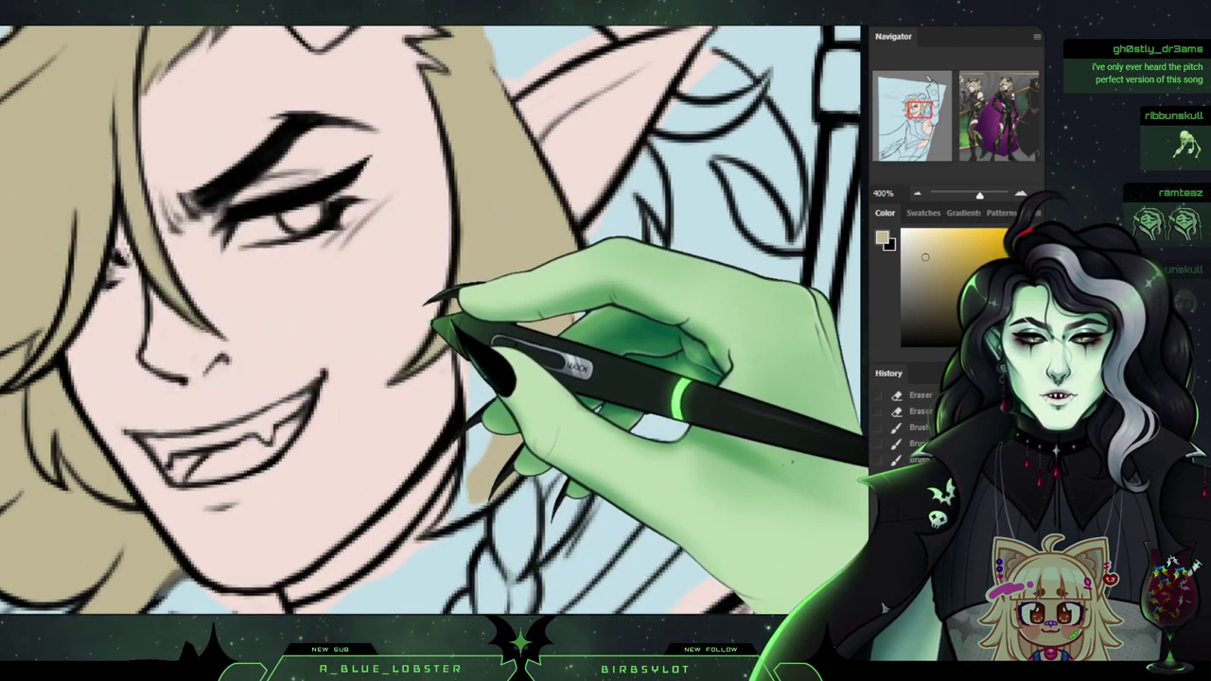
pyautogui.moveTo(433, 324); pyautogui.dragTo(425, 326)
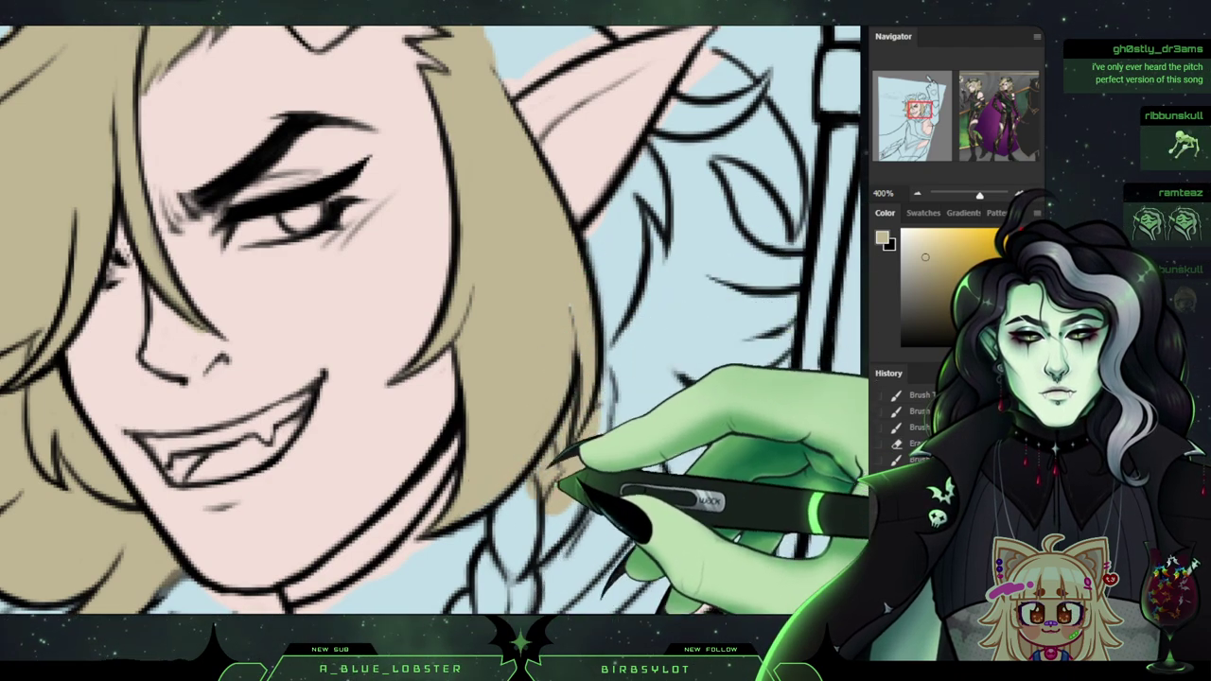
pyautogui.moveTo(558, 481)
pyautogui.mouseDown()
pyautogui.moveTo(572, 473)
pyautogui.moveTo(505, 498)
pyautogui.mouseUp()
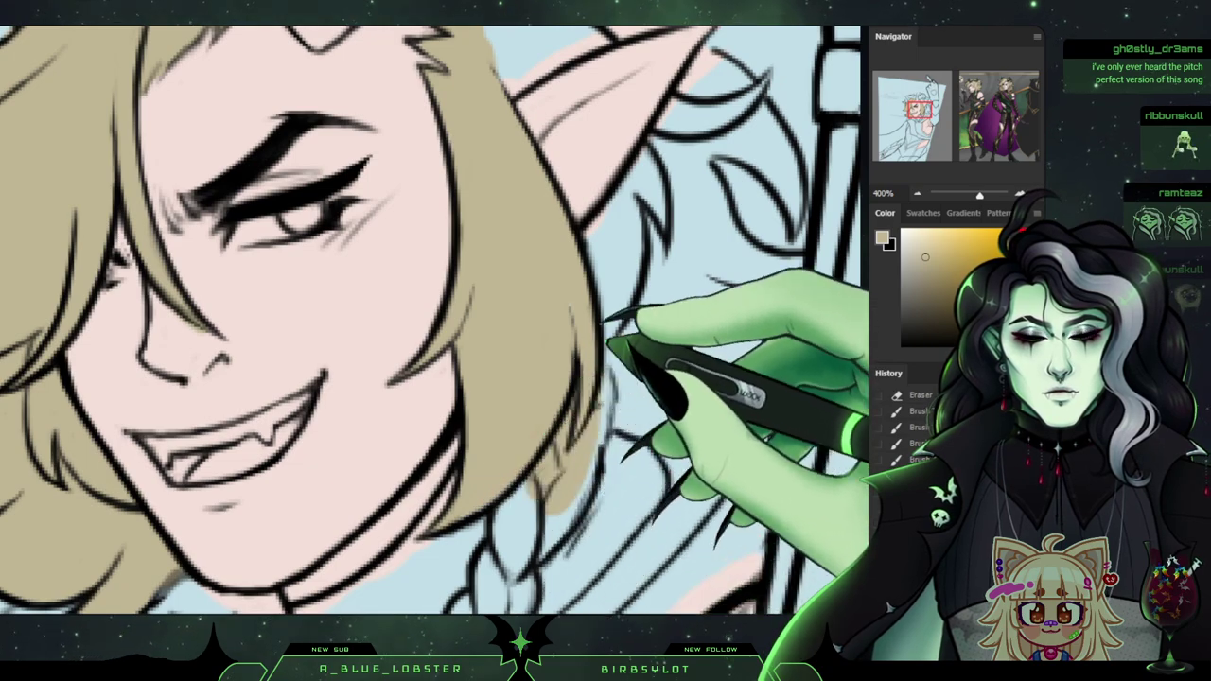
# Fill the swept-back hair between the large front horn and the top of the pointed ear with sandy blonde.
pyautogui.hotkey('ctrl', '-')
pyautogui.hotkey('ctrl', '-')
pyautogui.hotkey('ctrl', '-')
pyautogui.hotkey('ctrl', '-')
pyautogui.hotkey('ctrl', '-')
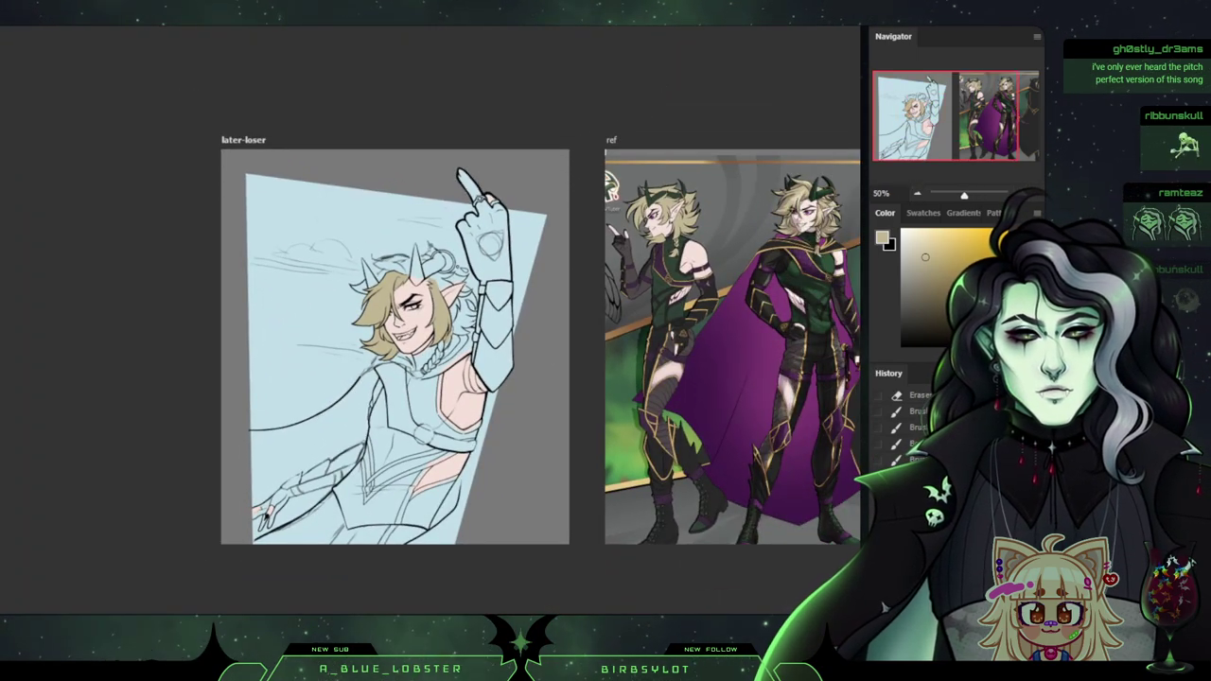
pyautogui.hotkey('ctrl', '+')
pyautogui.hotkey('ctrl', '+')
pyautogui.hotkey('ctrl', '+')
pyautogui.hotkey('ctrl', '+')
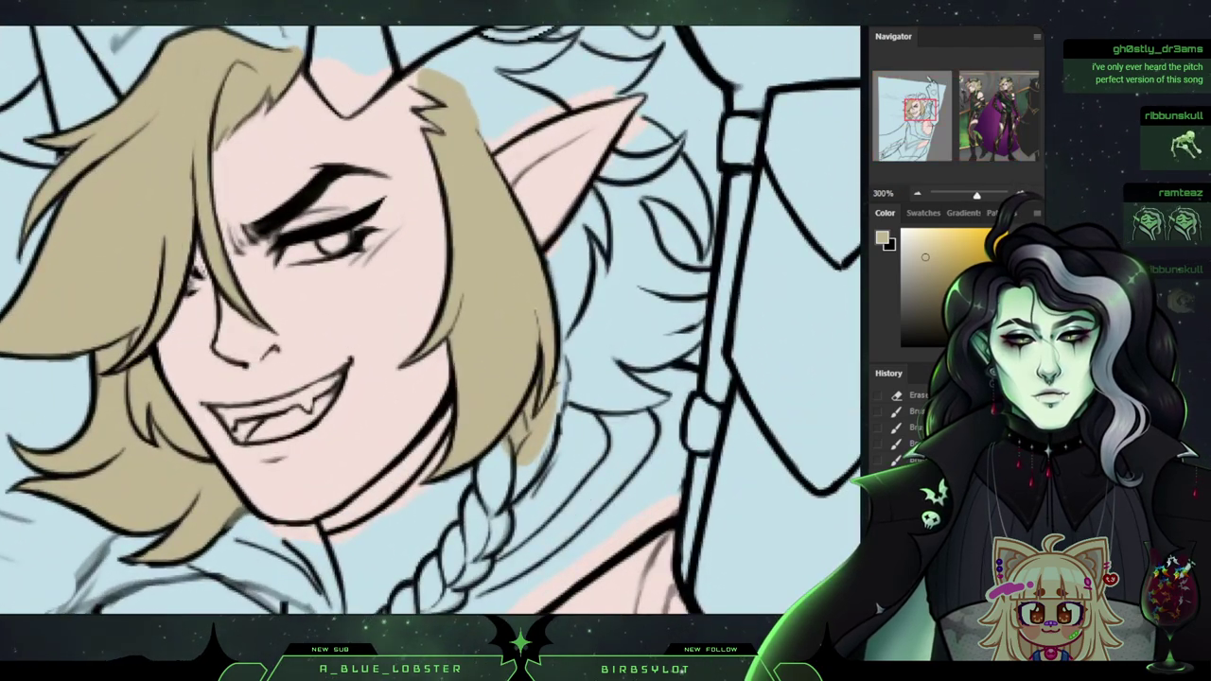
pyautogui.moveTo(473, 170); pyautogui.dragTo(492, 318)
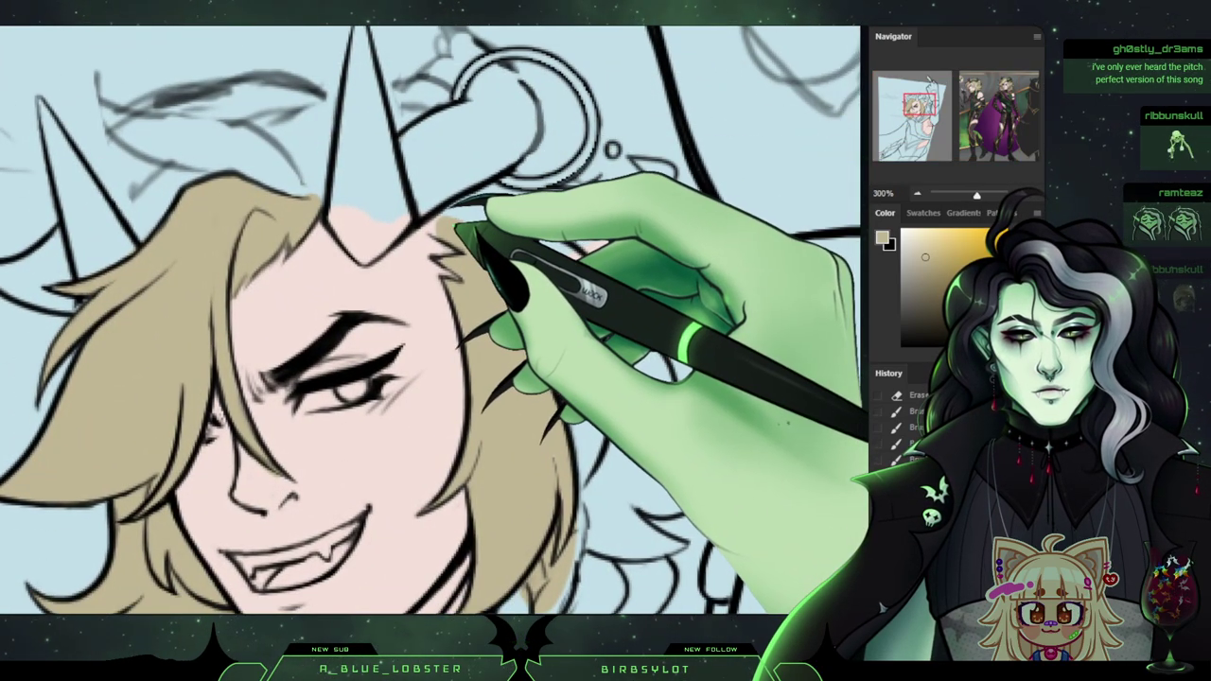
pyautogui.moveTo(456, 225)
pyautogui.mouseDown()
pyautogui.moveTo(507, 189)
pyautogui.moveTo(562, 210)
pyautogui.moveTo(607, 199)
pyautogui.moveTo(517, 227)
pyautogui.moveTo(538, 238)
pyautogui.moveTo(519, 270)
pyautogui.moveTo(571, 262)
pyautogui.mouseUp()
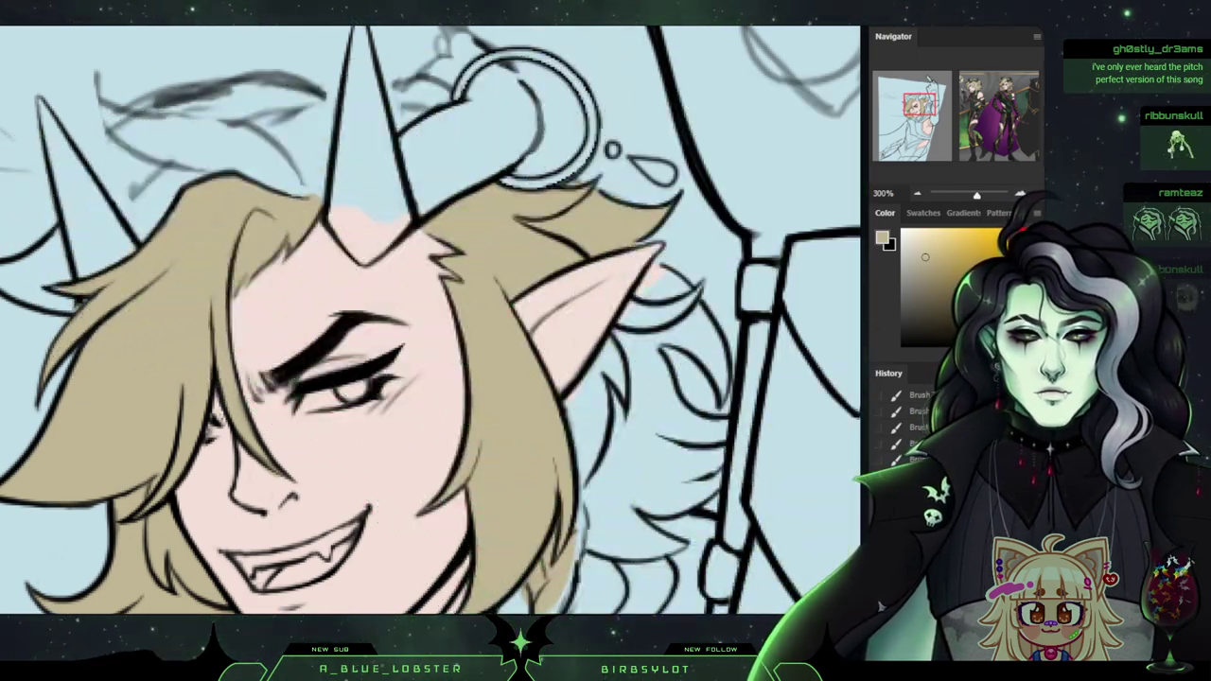
# Paint the hair behind and below the pointed ear sandy blonde, and fill the flicked tuft beside the smaller horn.
pyautogui.moveTo(530, 407); pyautogui.dragTo(417, 257)
pyautogui.moveTo(536, 118); pyautogui.dragTo(498, 175)
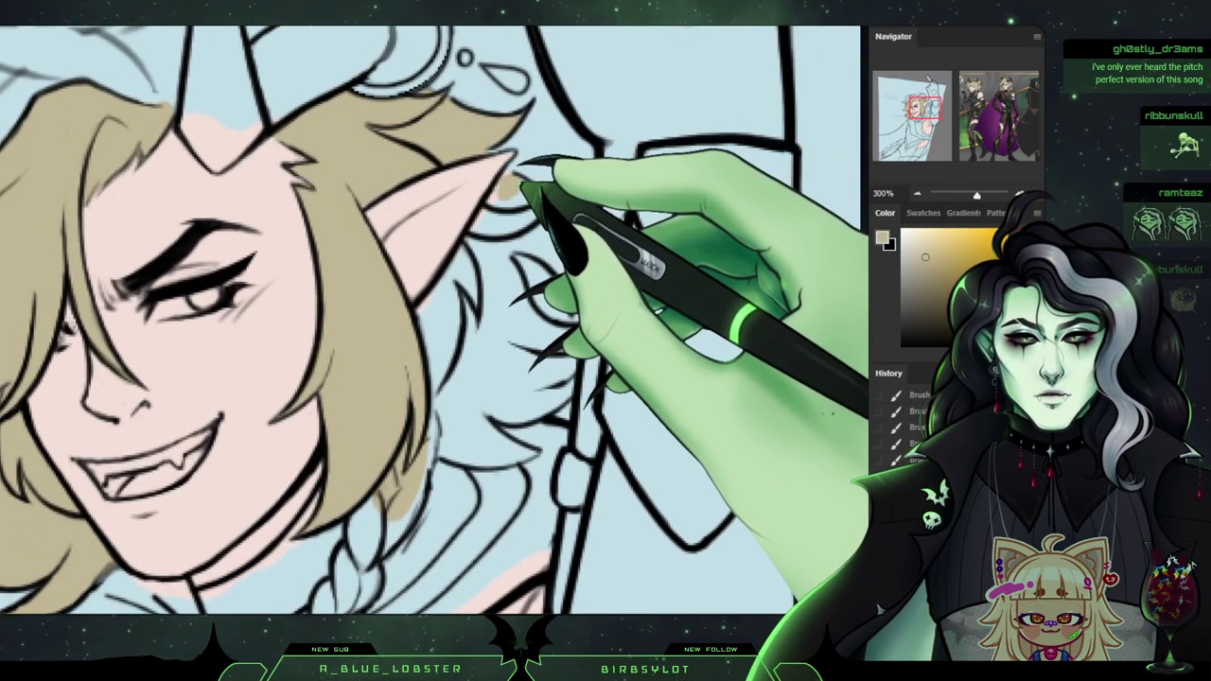
pyautogui.moveTo(476, 255)
pyautogui.mouseDown()
pyautogui.moveTo(459, 285)
pyautogui.moveTo(486, 253)
pyautogui.moveTo(467, 323)
pyautogui.mouseUp()
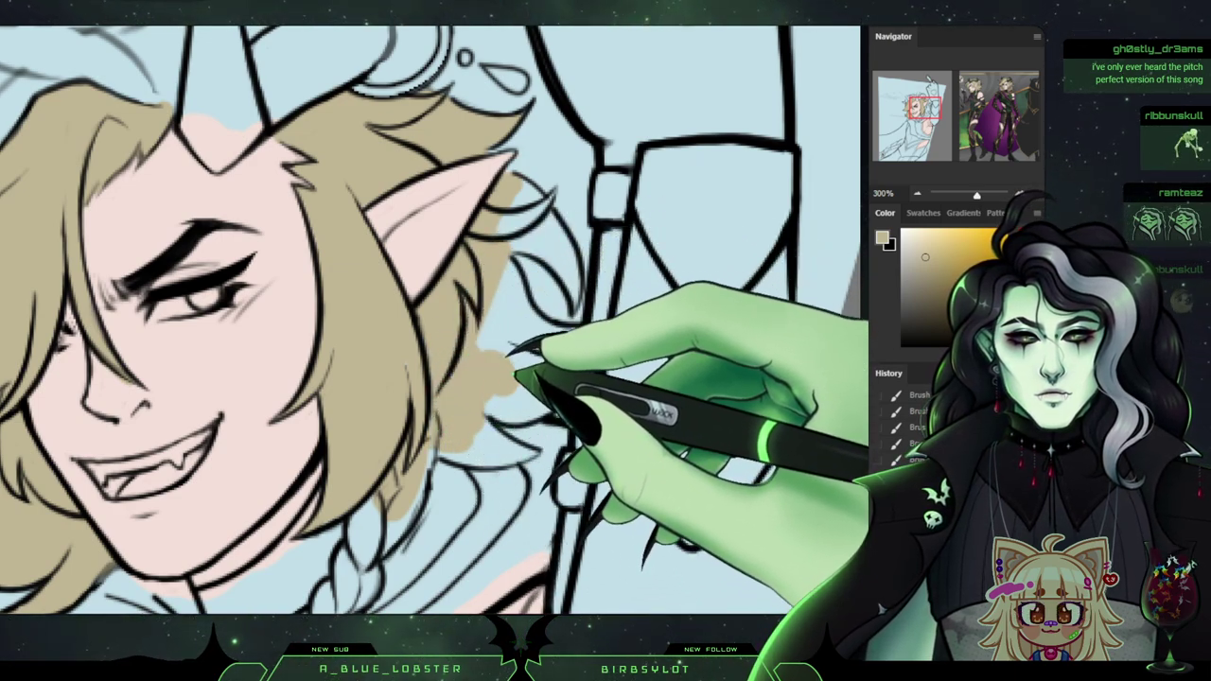
pyautogui.moveTo(926, 108); pyautogui.dragTo(910, 108)
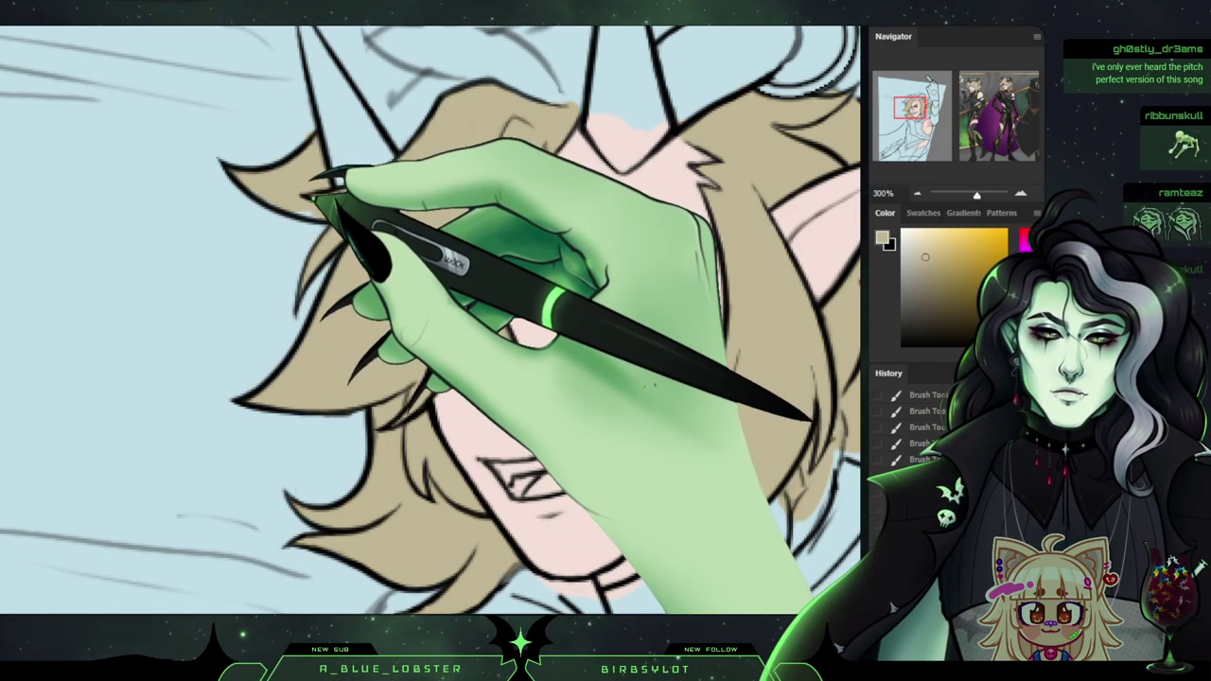
# Sample the eye colours from the reference character and paint the sclera pale green and the iris purple.
pyautogui.moveTo(910, 108); pyautogui.dragTo(962, 89)
pyautogui.keyDown('alt'); pyautogui.click(708, 230); pyautogui.keyUp('alt')
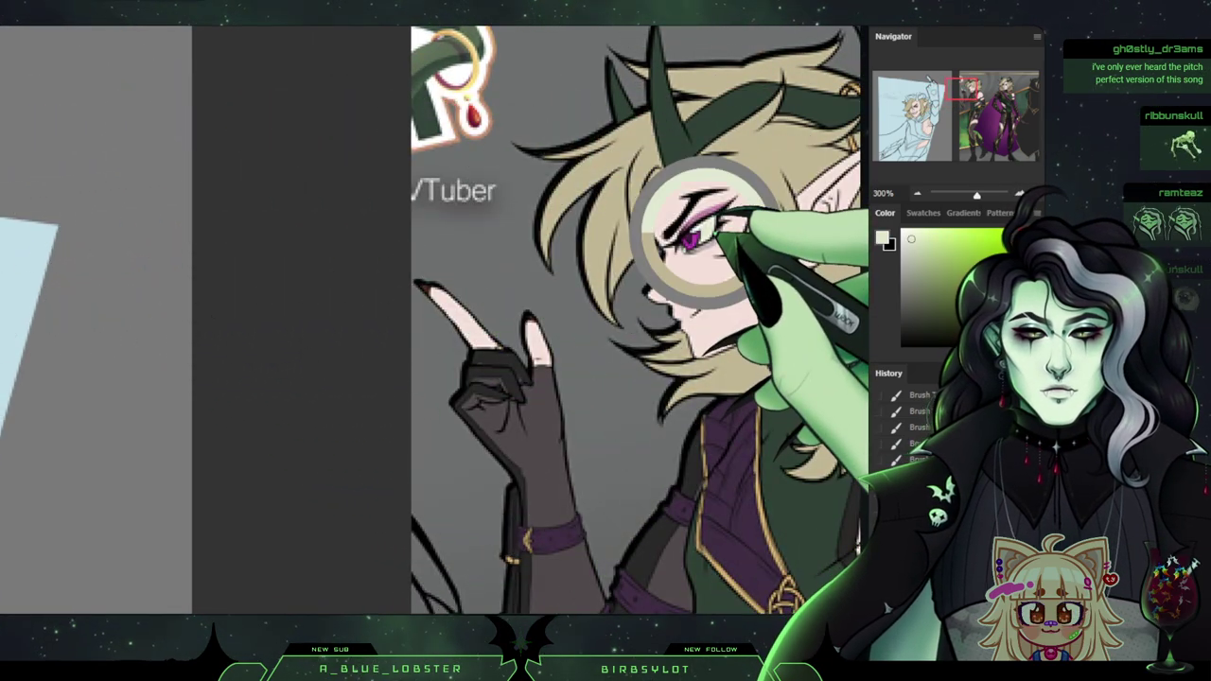
pyautogui.moveTo(963, 89); pyautogui.dragTo(915, 111)
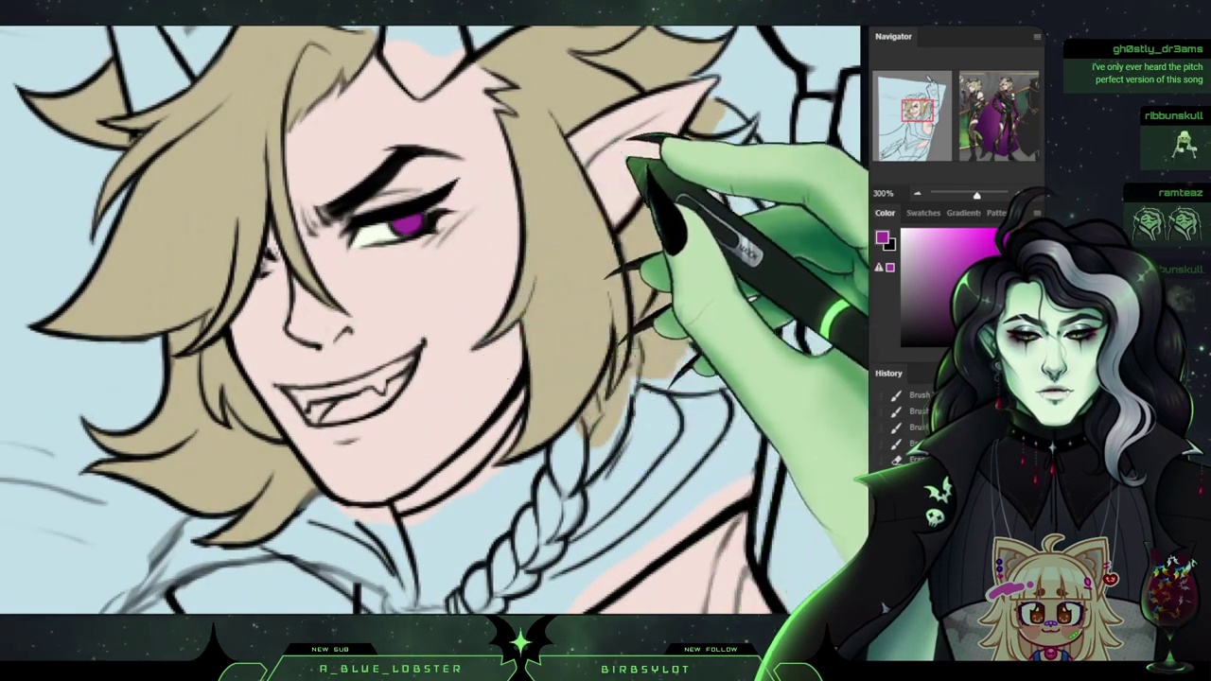
# Sample the pale sclera colour from the eye and fill the upper teeth and fangs with it.
pyautogui.moveTo(485, 367)
pyautogui.mouseDown()
pyautogui.moveTo(589, 269)
pyautogui.moveTo(541, 330)
pyautogui.mouseUp()
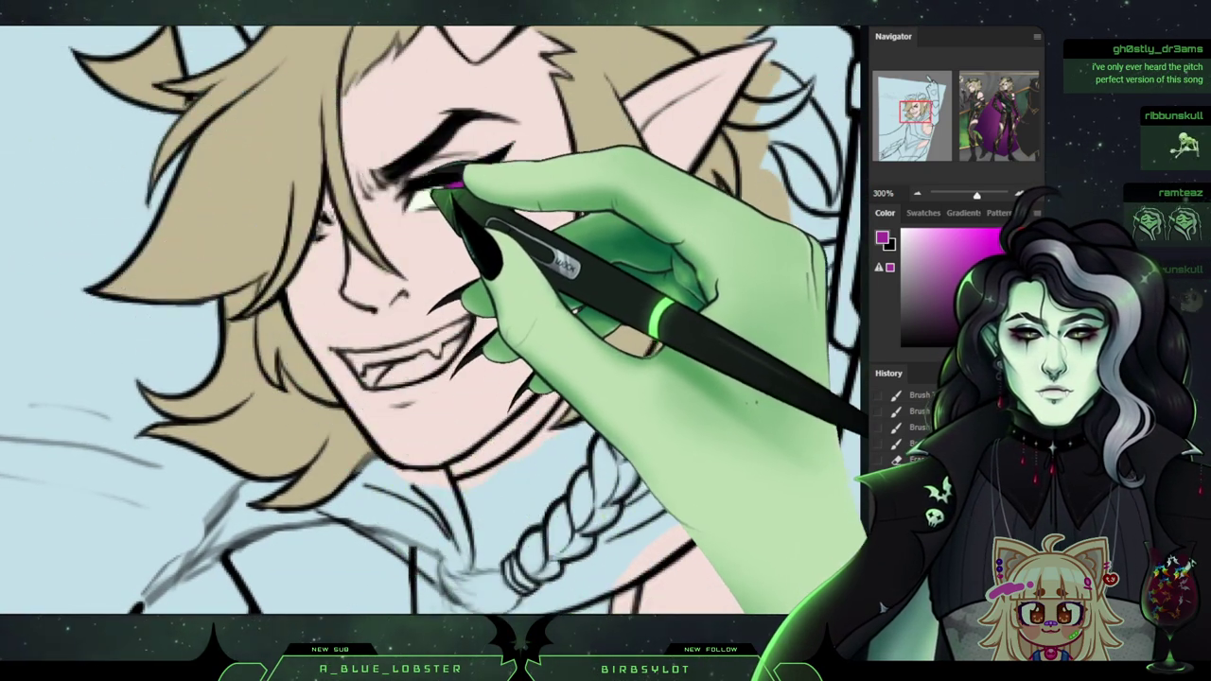
pyautogui.keyDown('alt'); pyautogui.click(433, 196); pyautogui.keyUp('alt')
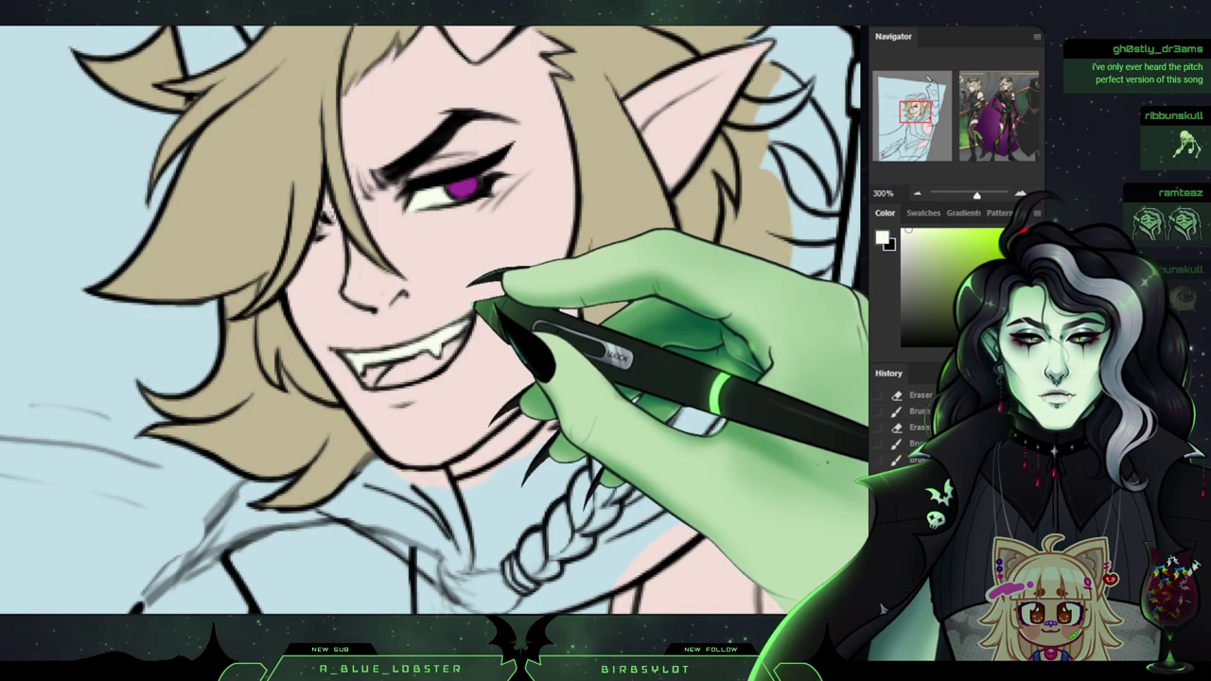
# Shift the reference sheet within its artboard to expose the labelled colour palette beneath the back tattoo.
pyautogui.hotkey('ctrl', '-')
pyautogui.moveTo(916, 112)
pyautogui.mouseDown()
pyautogui.moveTo(1006, 91)
pyautogui.moveTo(979, 98)
pyautogui.mouseUp()
pyautogui.hotkey('ctrl', '+')
pyautogui.hotkey('ctrl', '-')
pyautogui.hotkey('ctrl', '-')
pyautogui.hotkey('ctrl', '-')
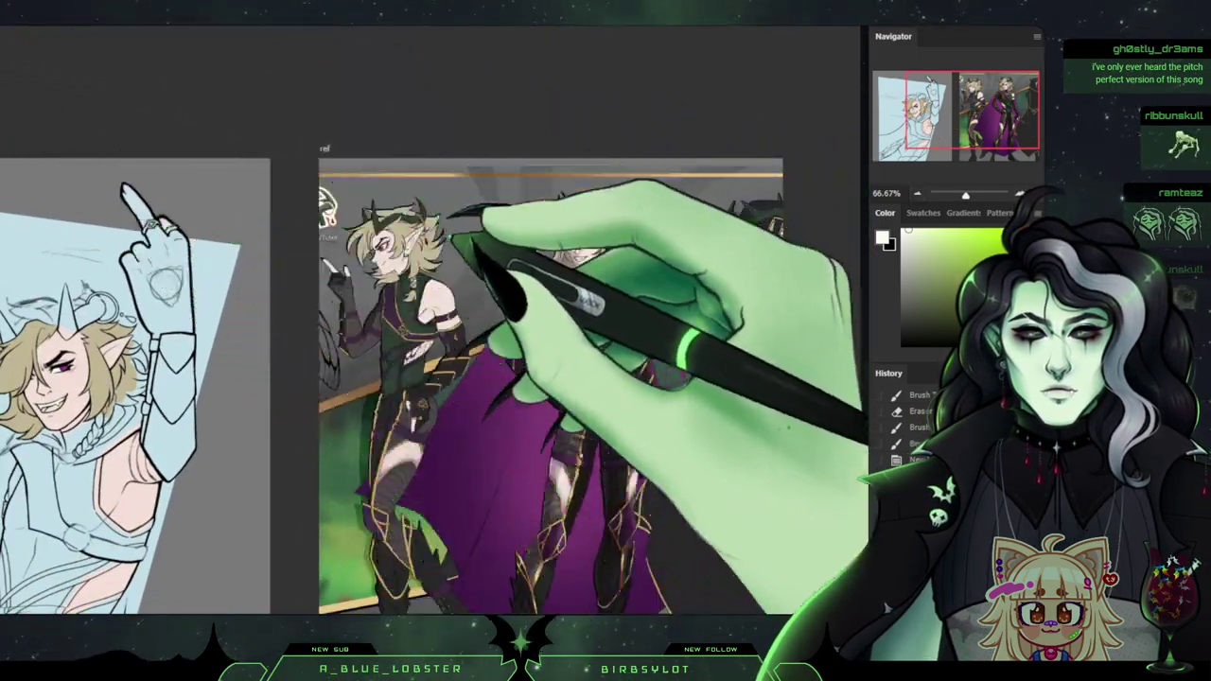
pyautogui.moveTo(482, 326); pyautogui.dragTo(533, 246)
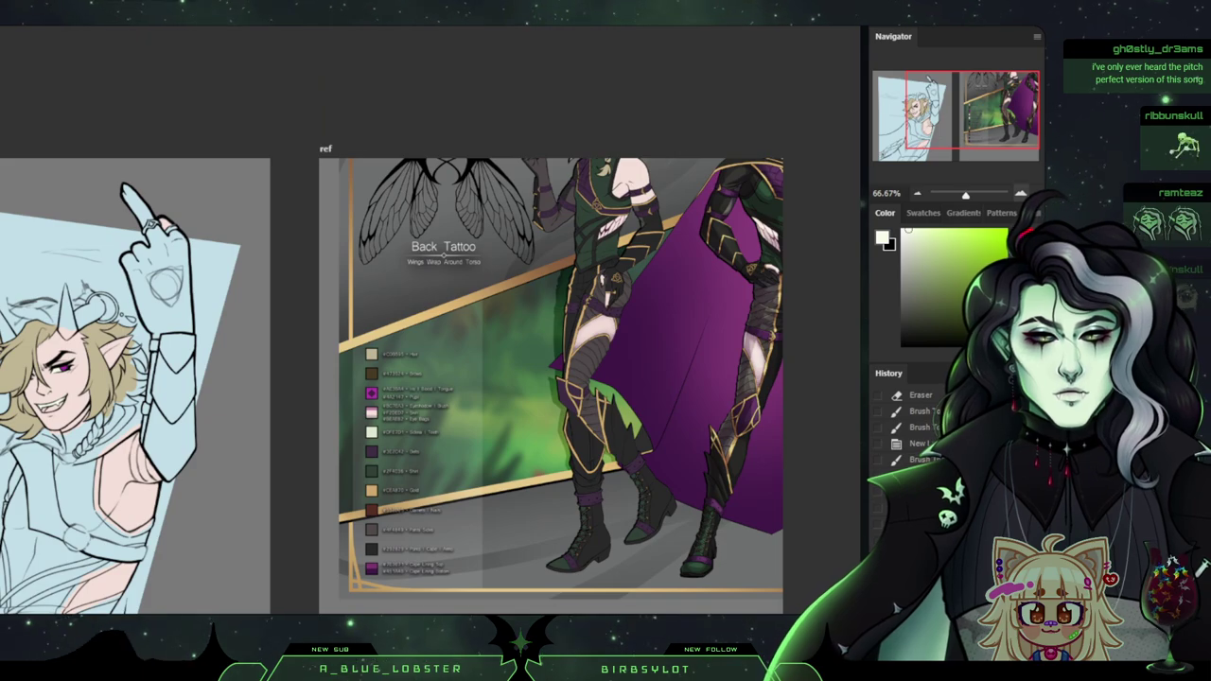
# Look through the reference palette and sample the magenta swatch #AE3BA4 for iris, blood and tongue.
pyautogui.hotkey('ctrl', '+')
pyautogui.hotkey('ctrl', '+')
pyautogui.moveTo(968, 112); pyautogui.dragTo(971, 113)
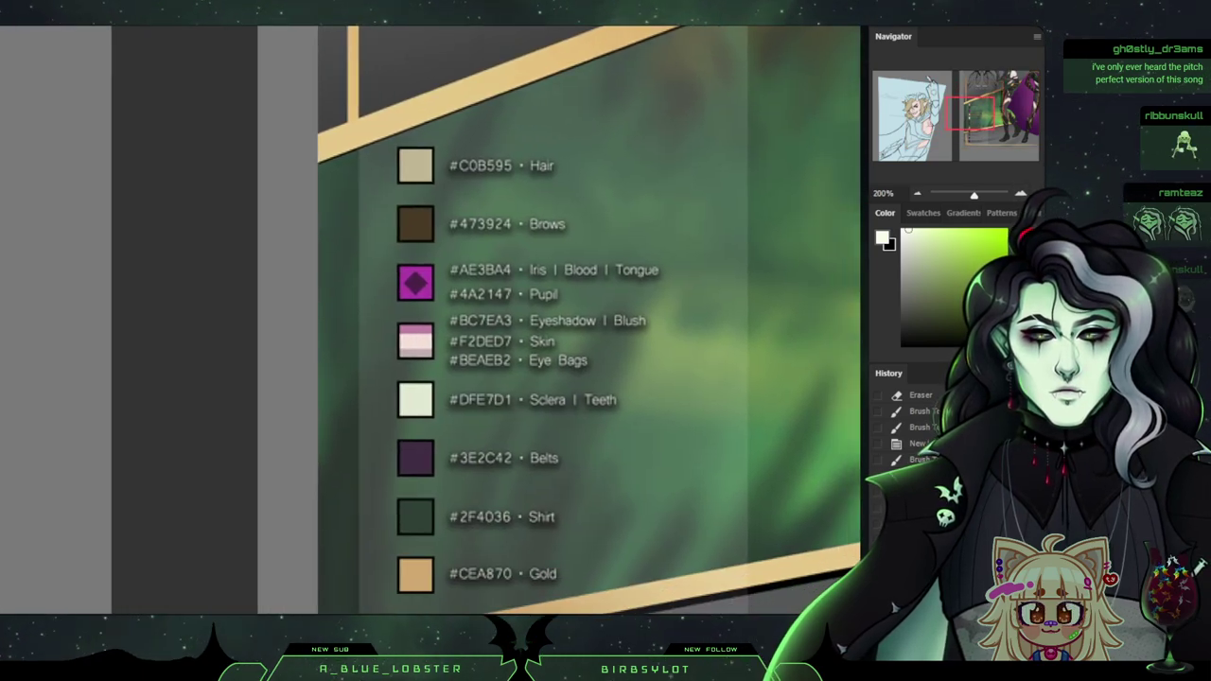
pyautogui.scroll(-2, 586, 321)
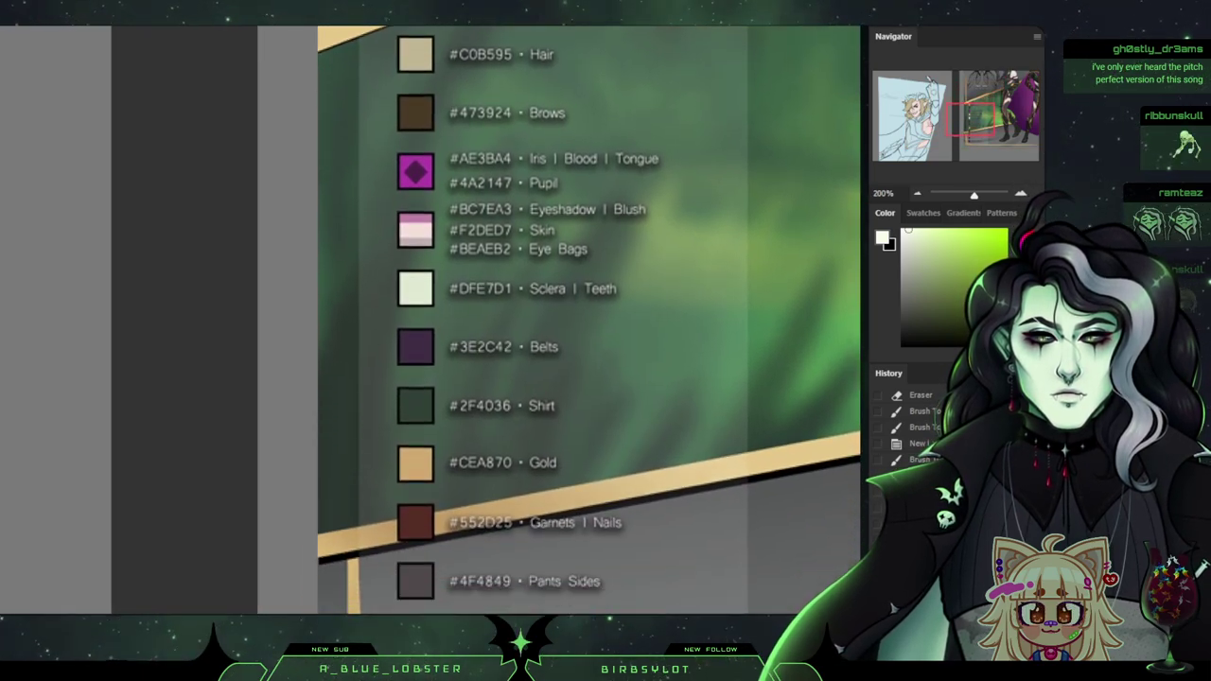
pyautogui.scroll(-3, 587, 322)
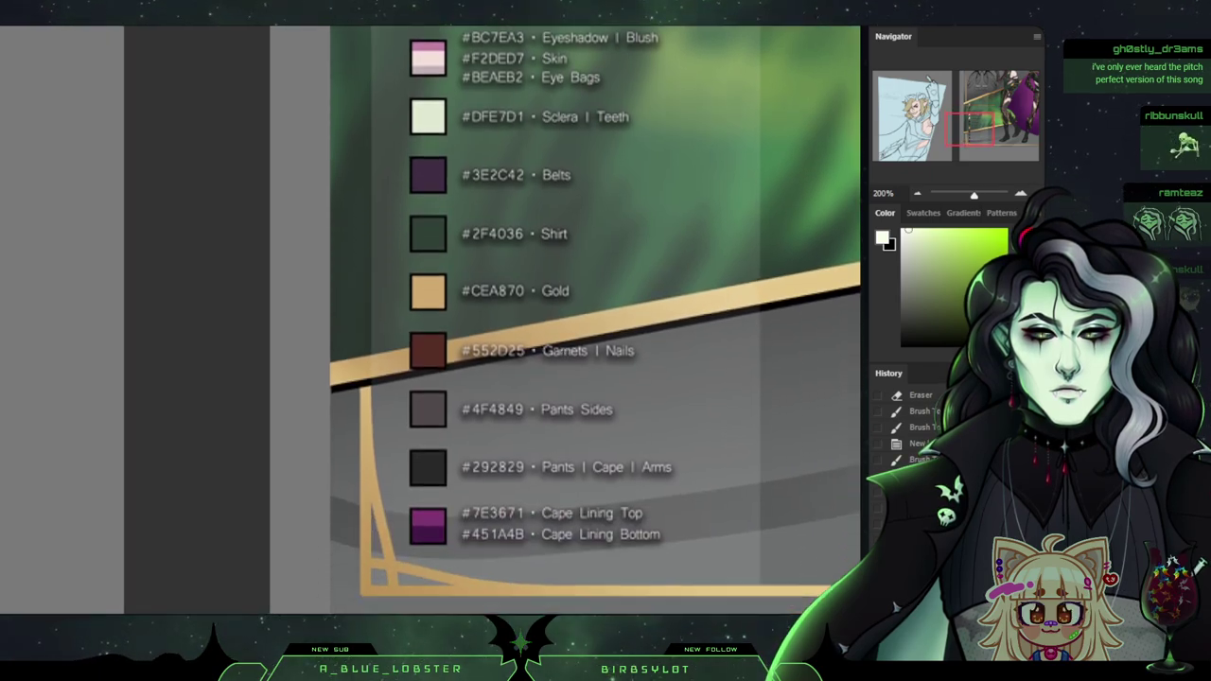
pyautogui.scroll(3, 586, 322)
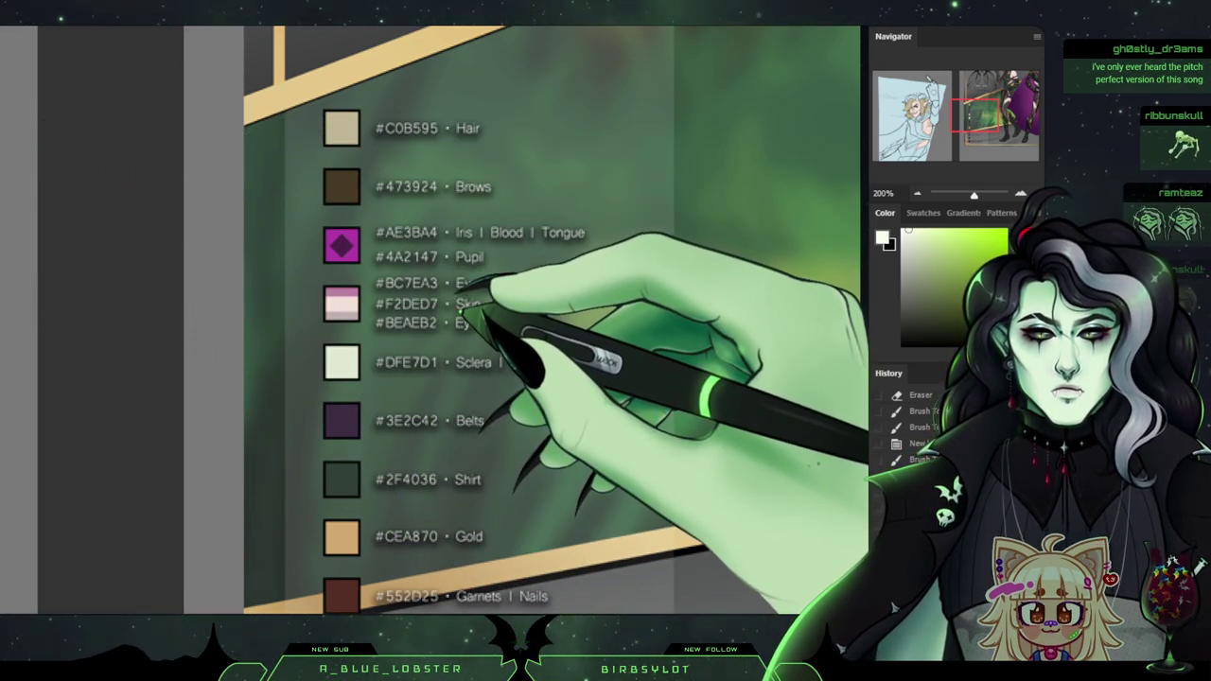
pyautogui.keyDown('alt'); pyautogui.click(356, 240); pyautogui.keyUp('alt')
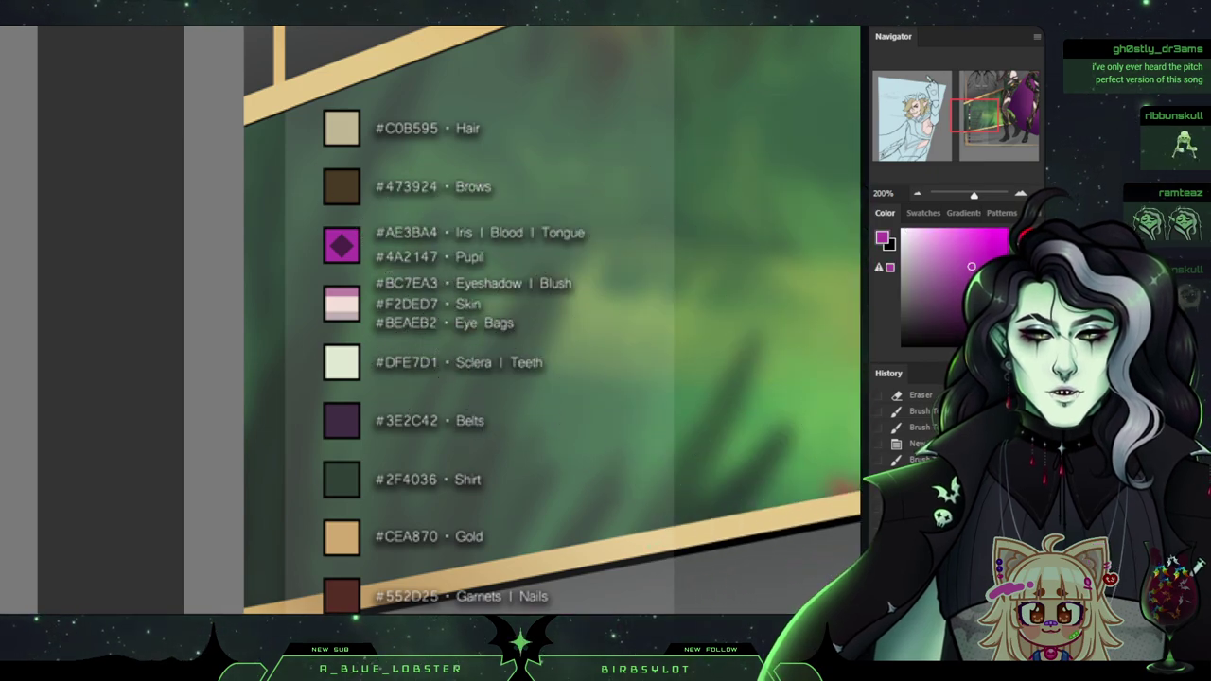
# Fill the inside of the grinning mouth below the upper teeth with the sampled magenta.
pyautogui.moveTo(933, 104)
pyautogui.mouseDown()
pyautogui.moveTo(973, 109)
pyautogui.moveTo(917, 115)
pyautogui.mouseUp()
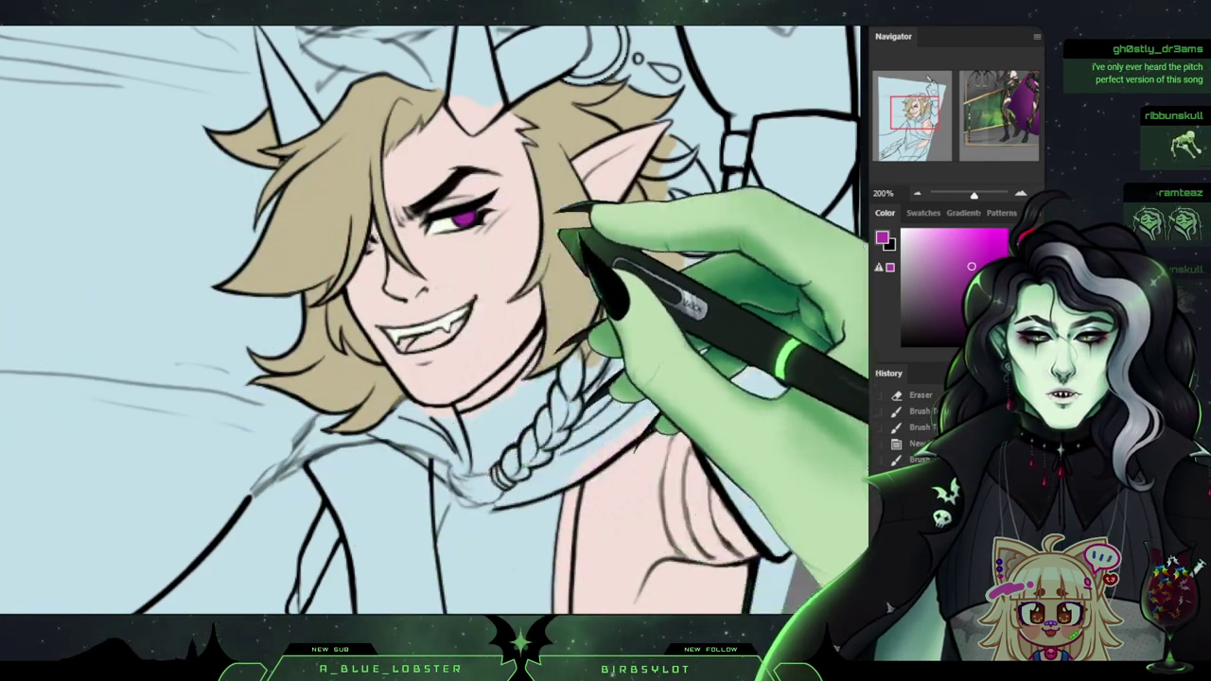
pyautogui.hotkey('ctrl', '+')
pyautogui.hotkey('ctrl', '+')
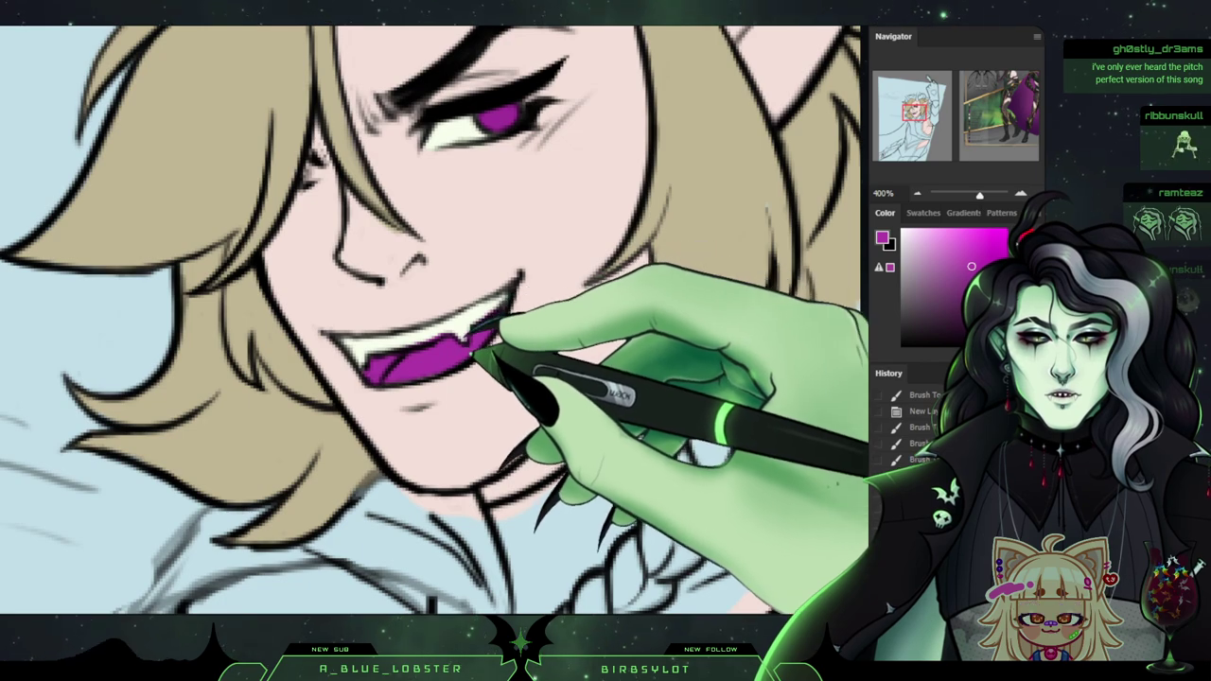
pyautogui.moveTo(472, 354); pyautogui.dragTo(481, 345)
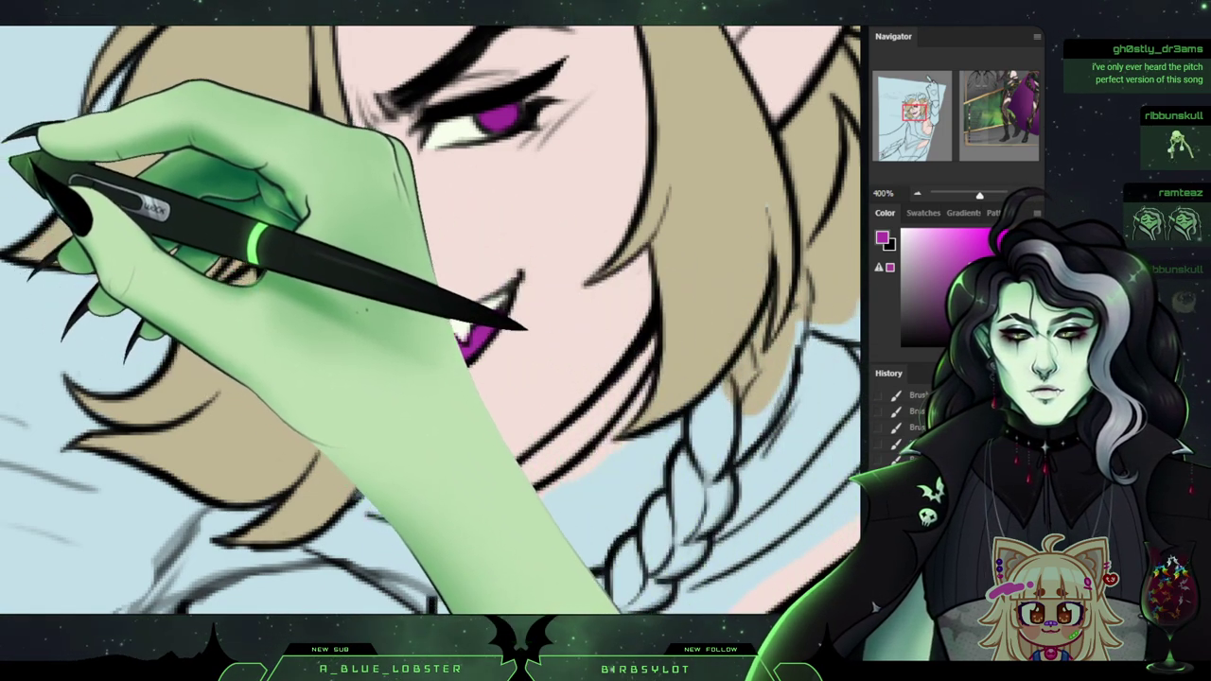
# Recolour the mouth interior a deeper purple, erase the overspill, and resample the pale tooth colour to touch up the teeth.
pyautogui.keyDown('alt'); pyautogui.click(366, 349); pyautogui.keyUp('alt')
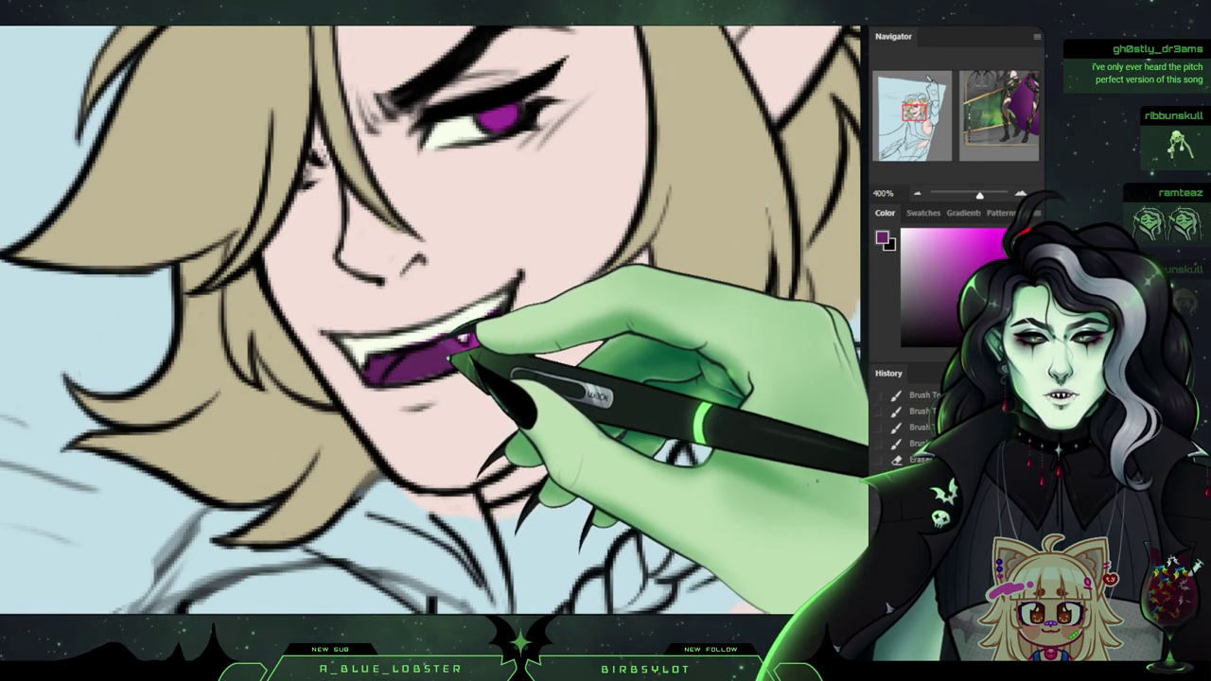
pyautogui.moveTo(499, 350); pyautogui.dragTo(478, 344)
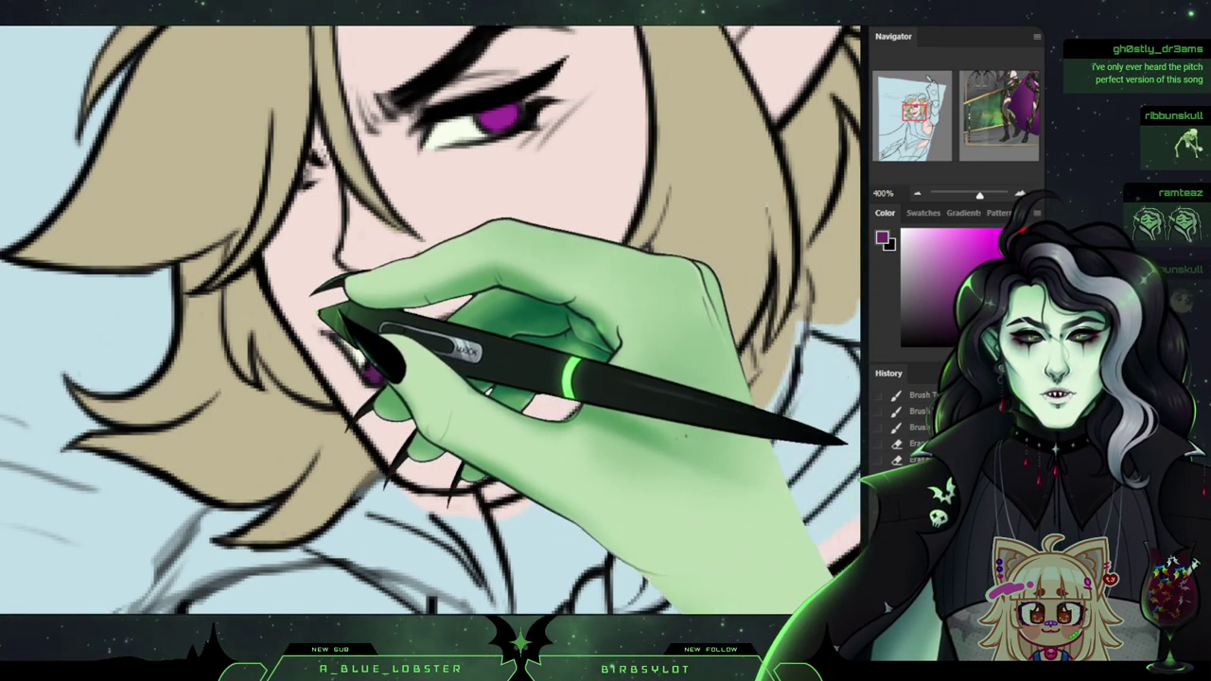
pyautogui.keyDown('alt'); pyautogui.click(360, 347); pyautogui.keyUp('alt')
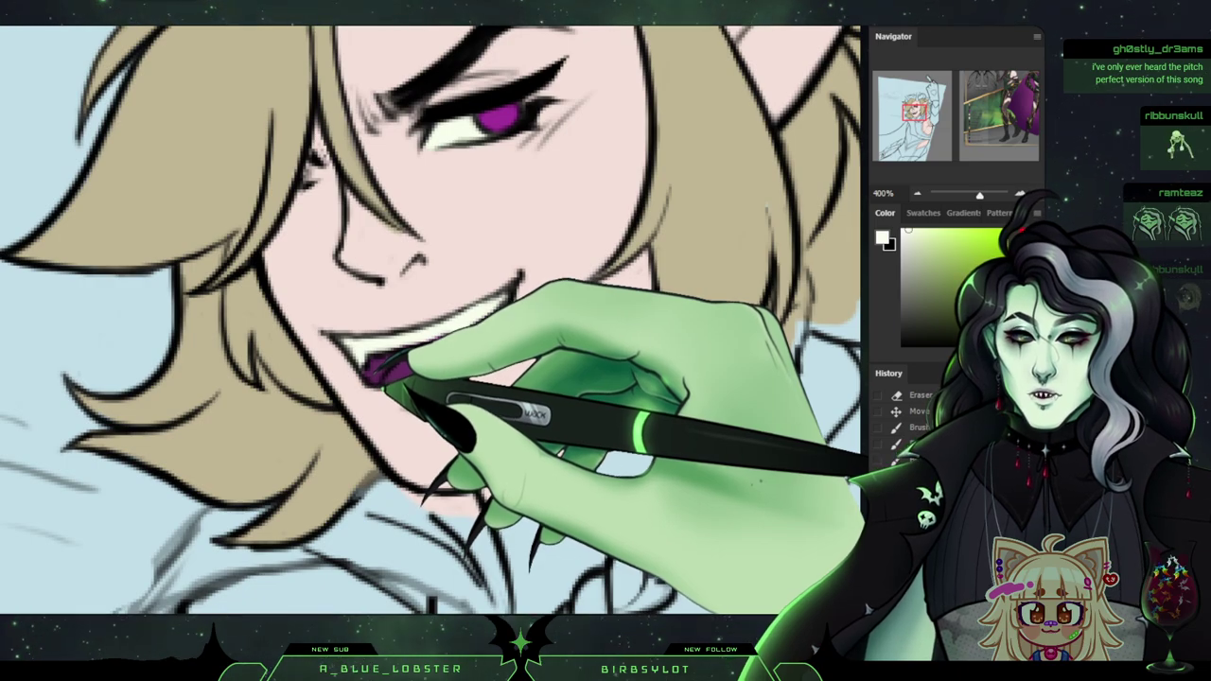
# Check the coloured face against the whole figure and bring the reference sheet's colour palette back into view.
pyautogui.click(917, 193)
pyautogui.click(917, 193)
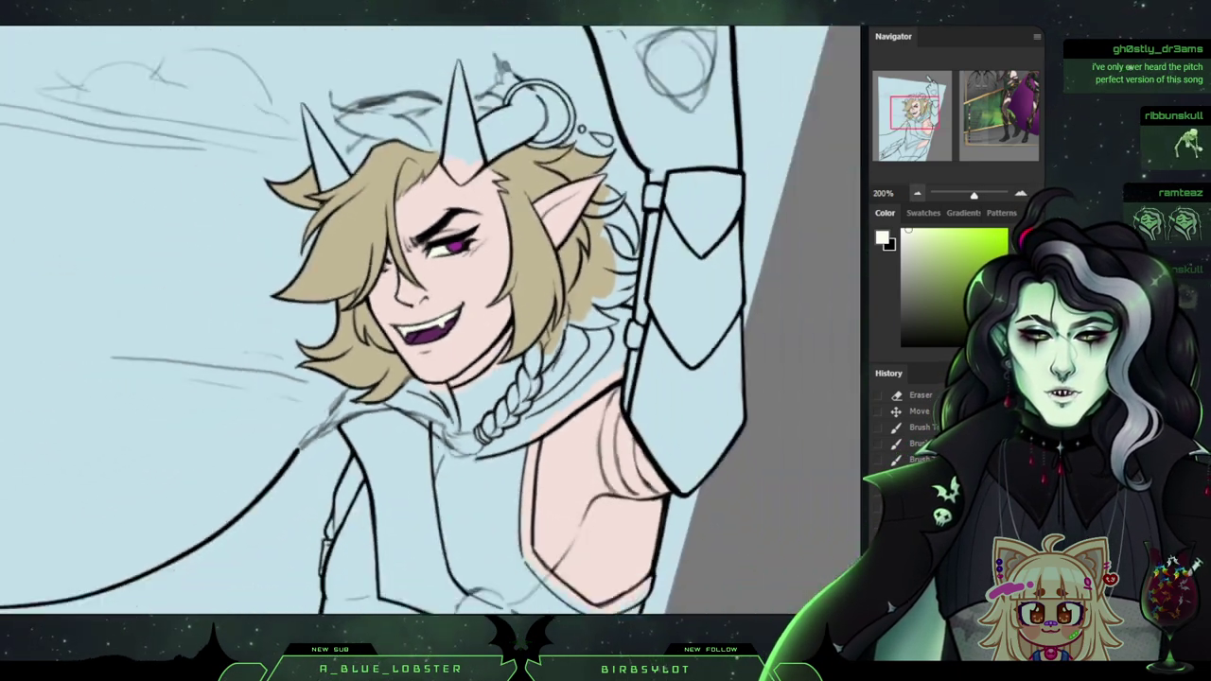
pyautogui.hotkey('ctrl', '-')
pyautogui.hotkey('ctrl', '-')
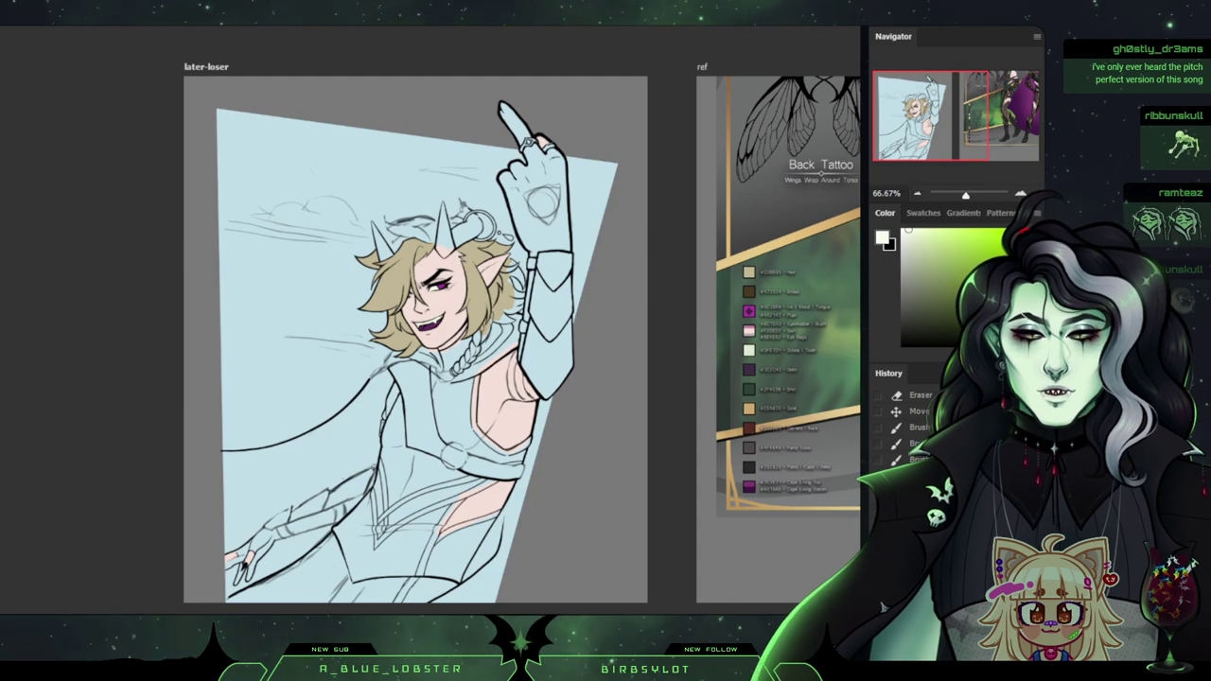
pyautogui.hotkey('ctrl', '+')
pyautogui.hotkey('ctrl', '+')
pyautogui.hotkey('ctrl', '+')
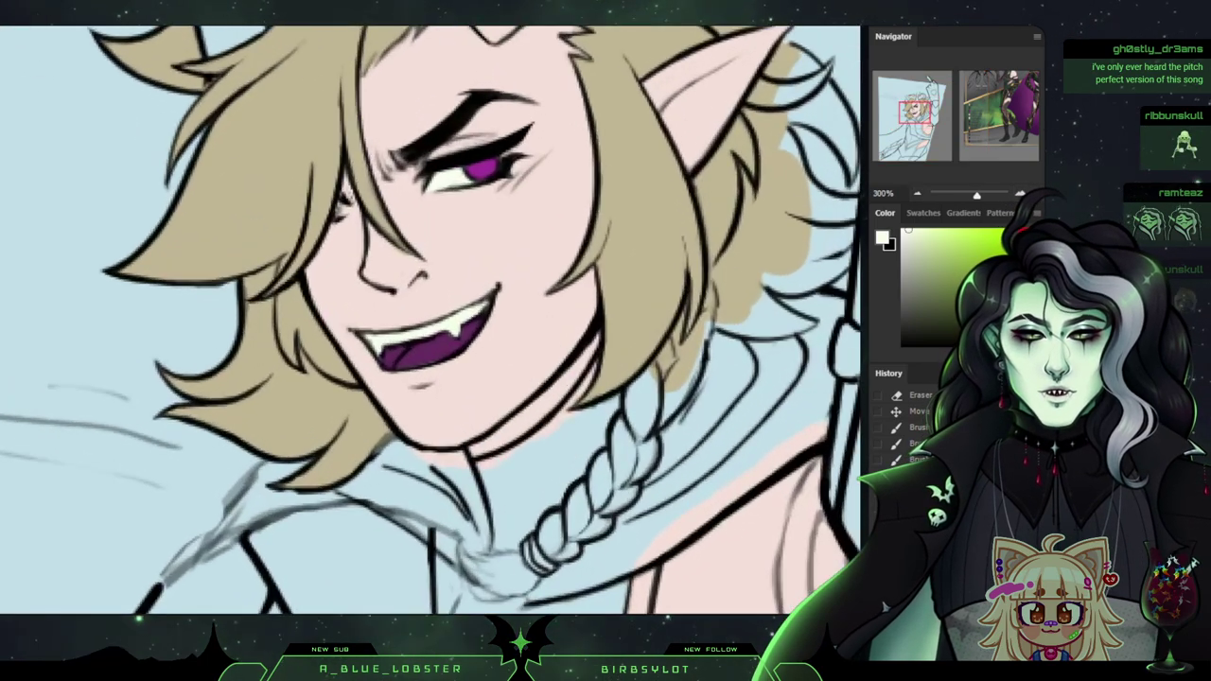
pyautogui.moveTo(915, 113); pyautogui.dragTo(966, 114)
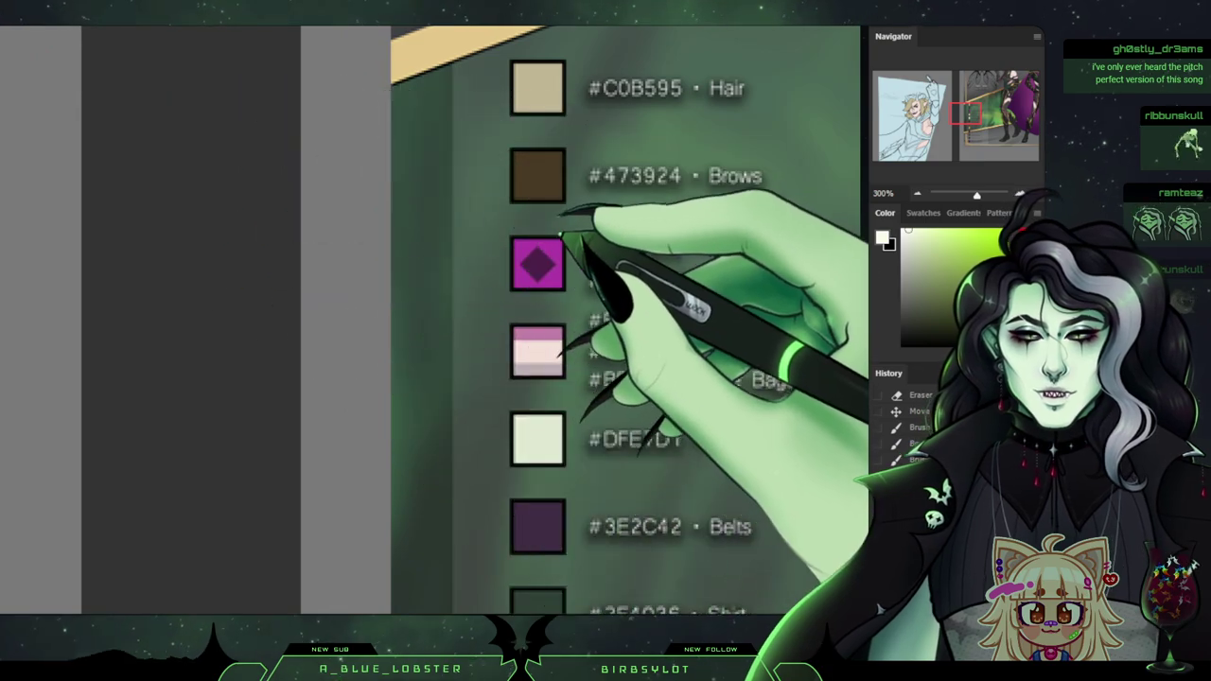
# Sample the magenta swatch #AE3BA4 from the reference palette and touch up the tongue inside the open mouth.
pyautogui.keyDown('alt'); pyautogui.click(556, 248); pyautogui.keyUp('alt')
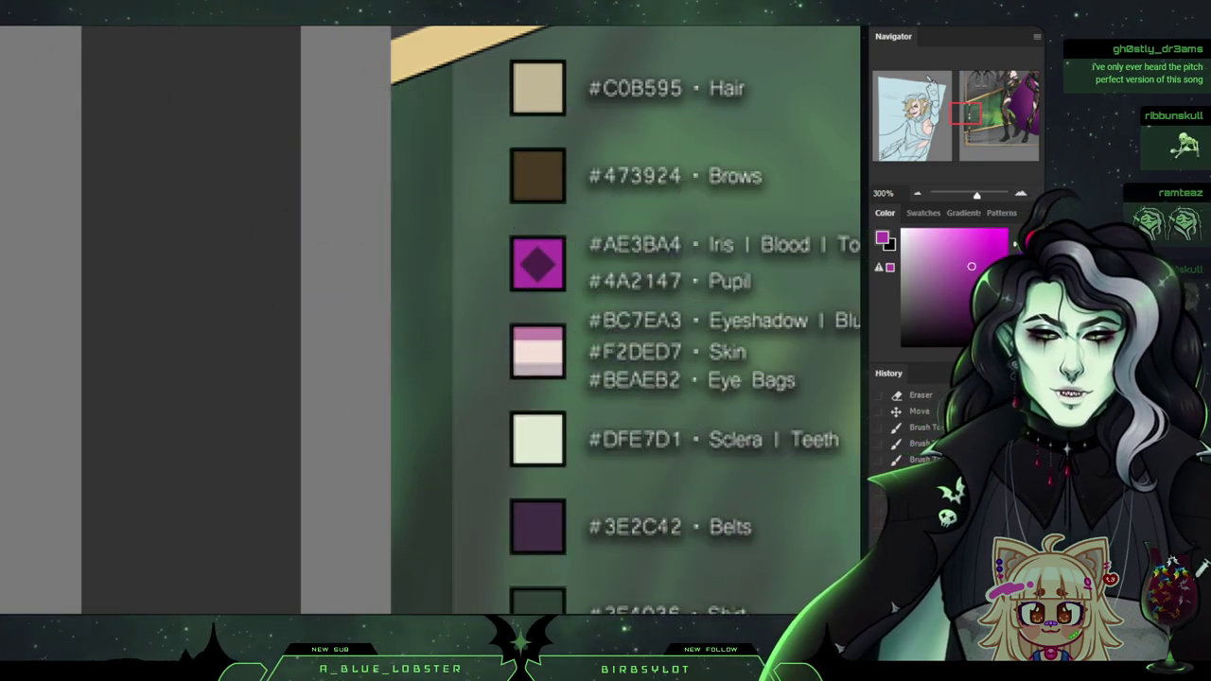
pyautogui.moveTo(923, 103); pyautogui.dragTo(915, 114)
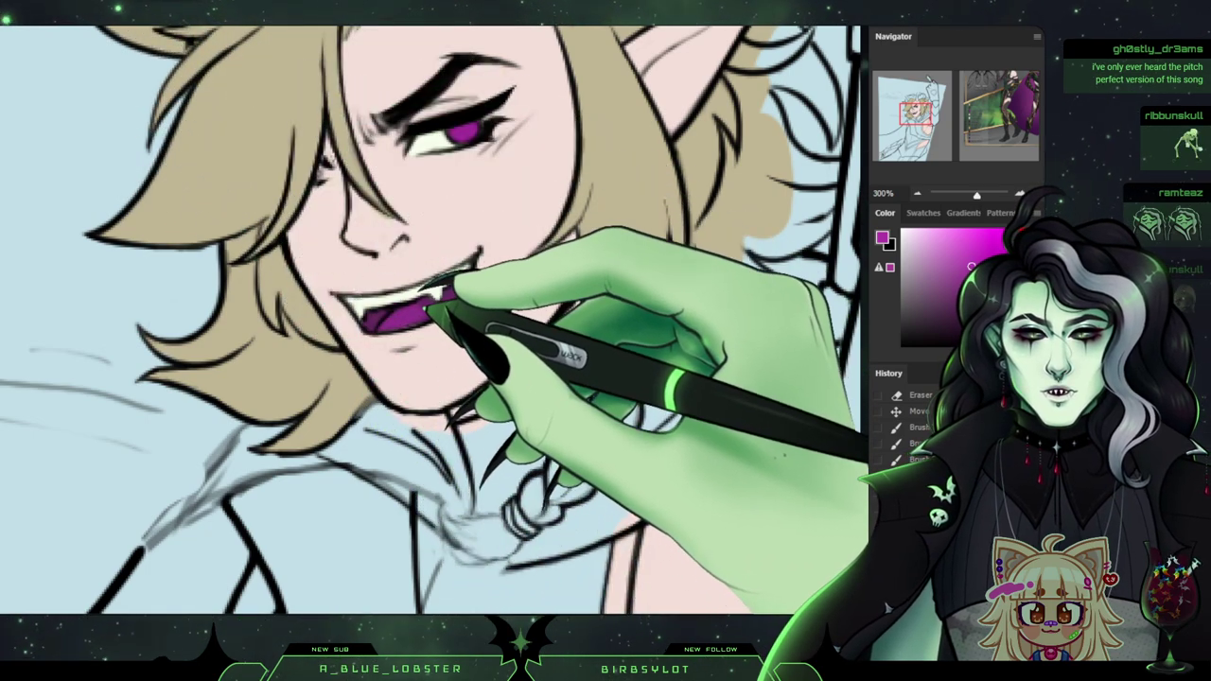
pyautogui.moveTo(426, 307); pyautogui.dragTo(464, 297)
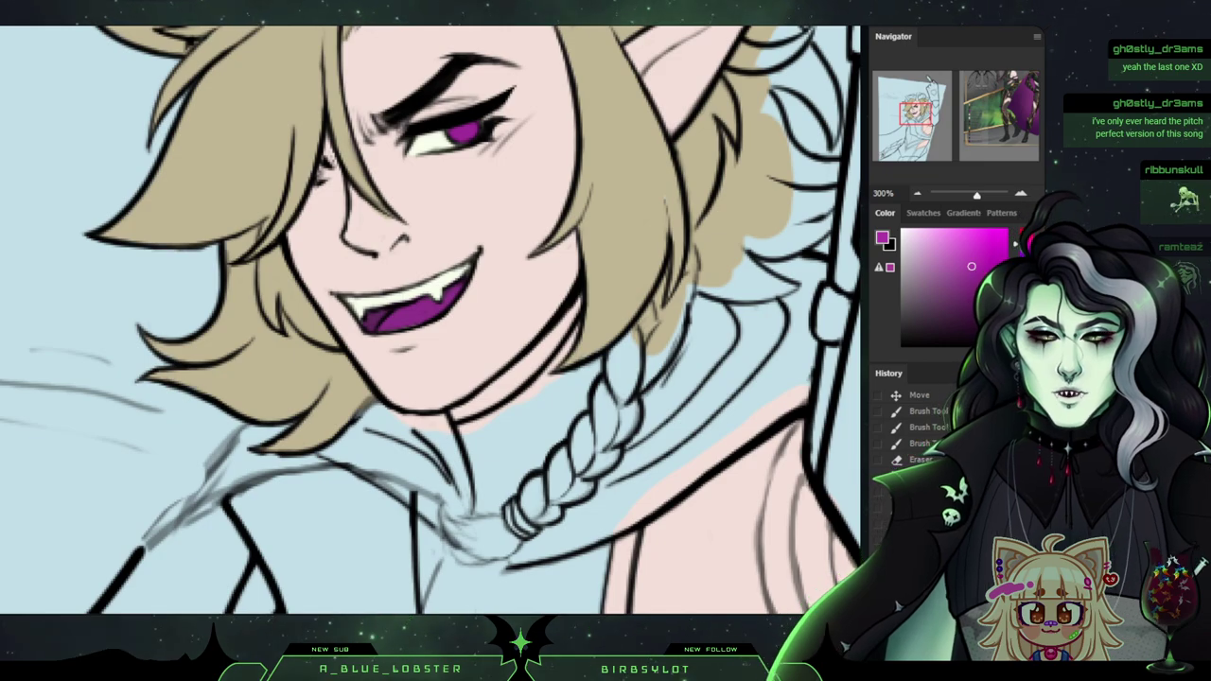
# Sample the blond hair colour as a base for the eyebrow tint and briefly hide the line art to check the flats.
pyautogui.moveTo(435, 255); pyautogui.dragTo(436, 460)
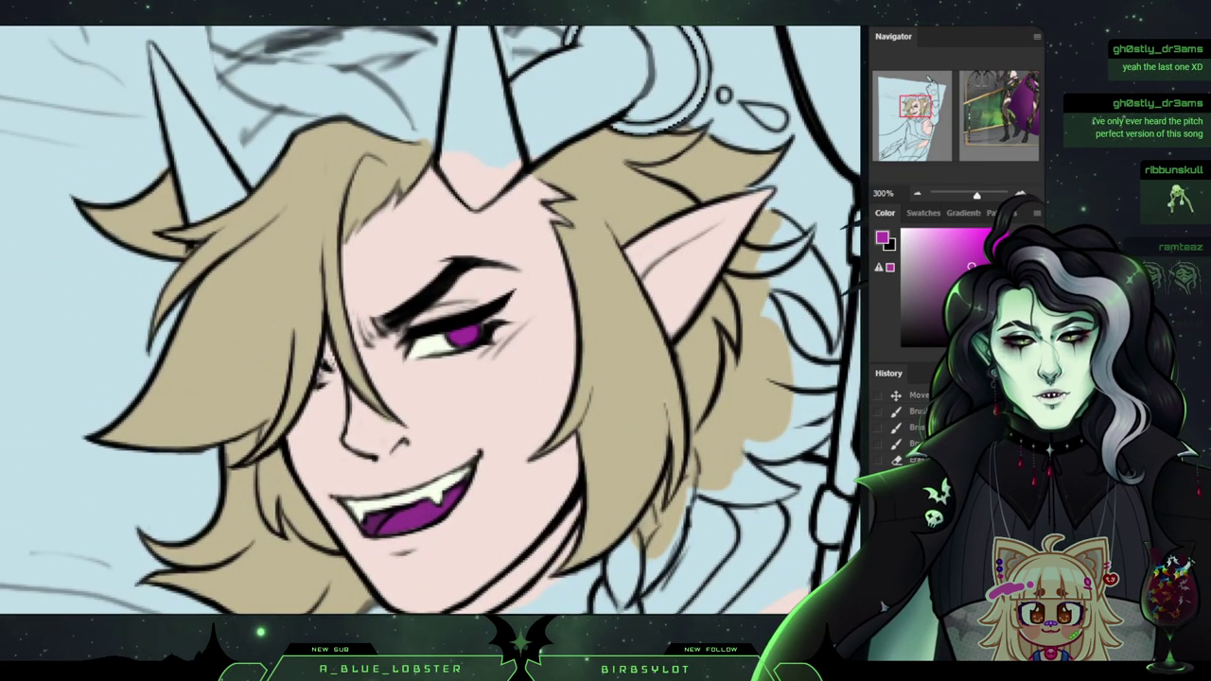
pyautogui.moveTo(915, 106)
pyautogui.mouseDown()
pyautogui.moveTo(1017, 83)
pyautogui.moveTo(929, 91)
pyautogui.mouseUp()
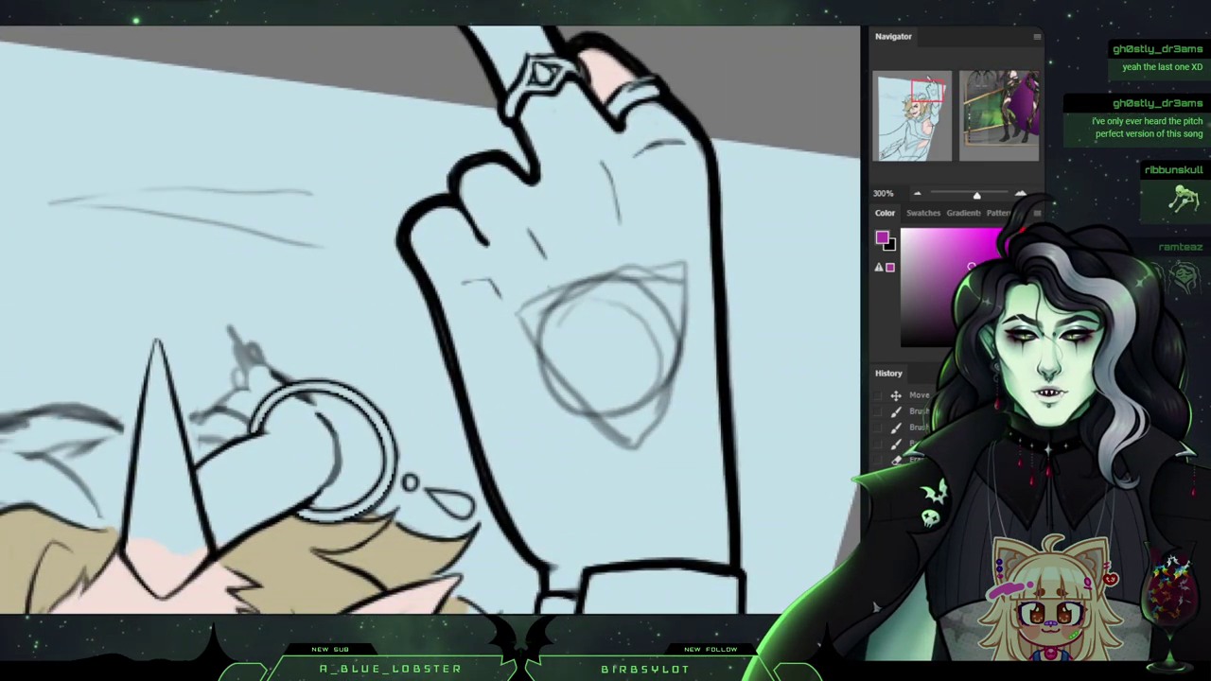
pyautogui.scroll(-6, 432, 318)
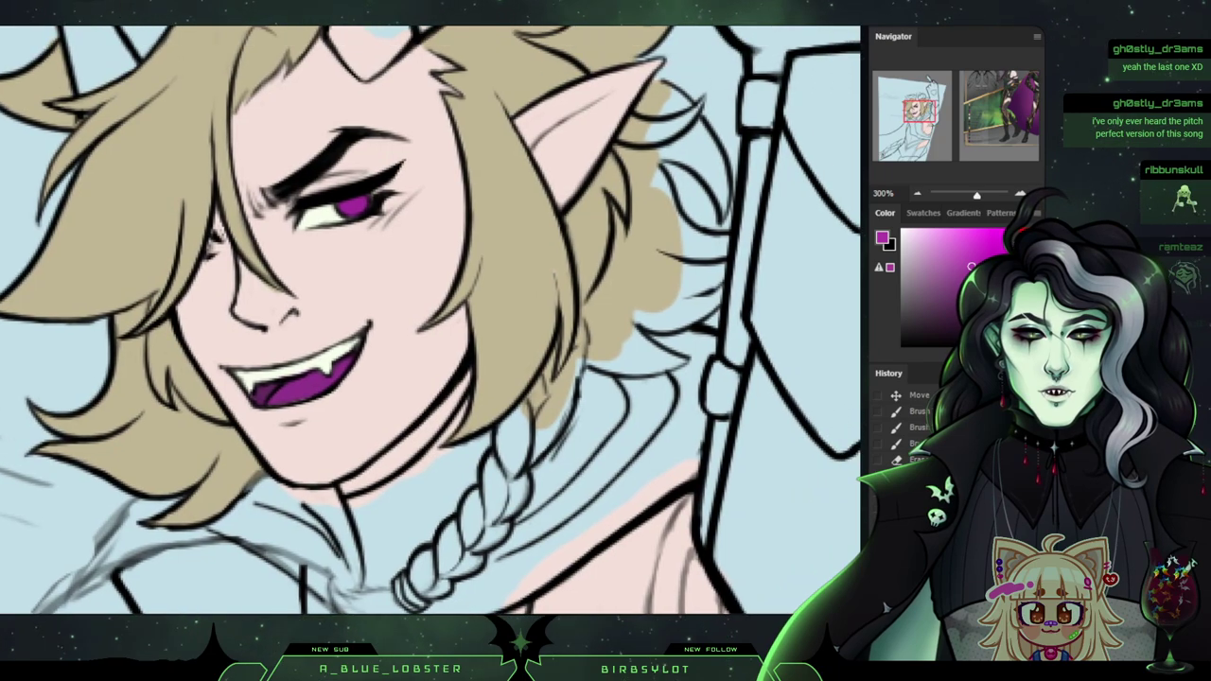
pyautogui.moveTo(432, 318); pyautogui.dragTo(450, 337)
pyautogui.hscroll(1, 431, 318)
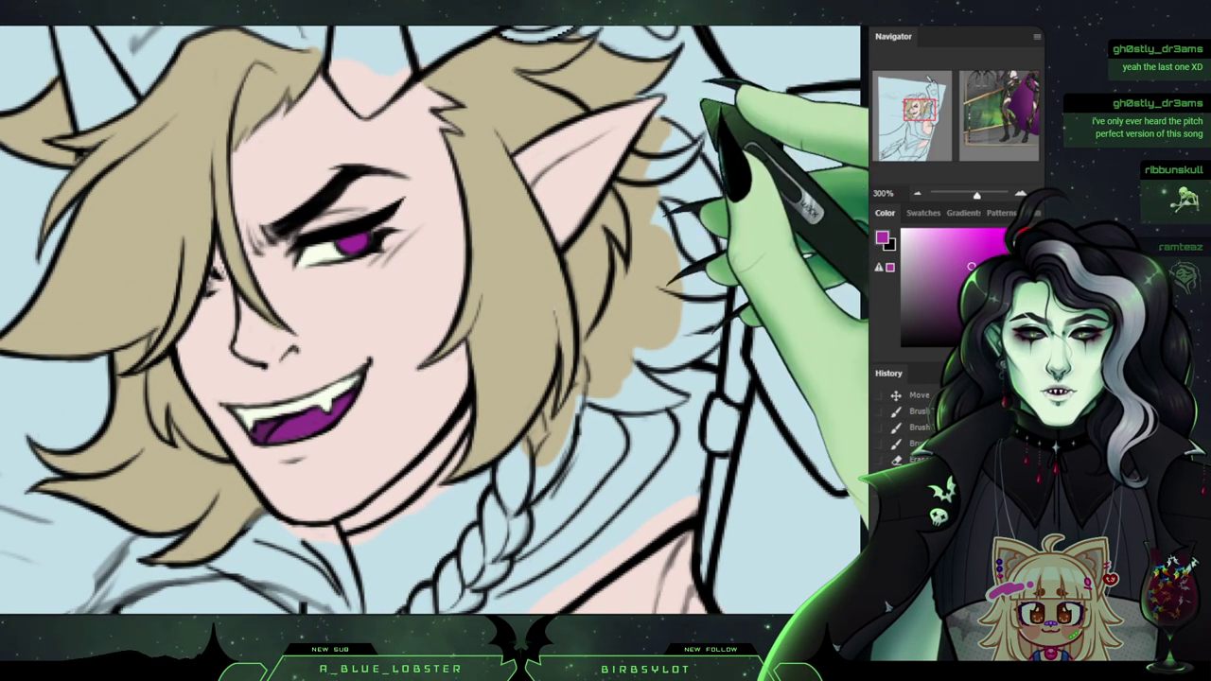
pyautogui.keyDown('alt'); pyautogui.click(159, 250); pyautogui.keyUp('alt')
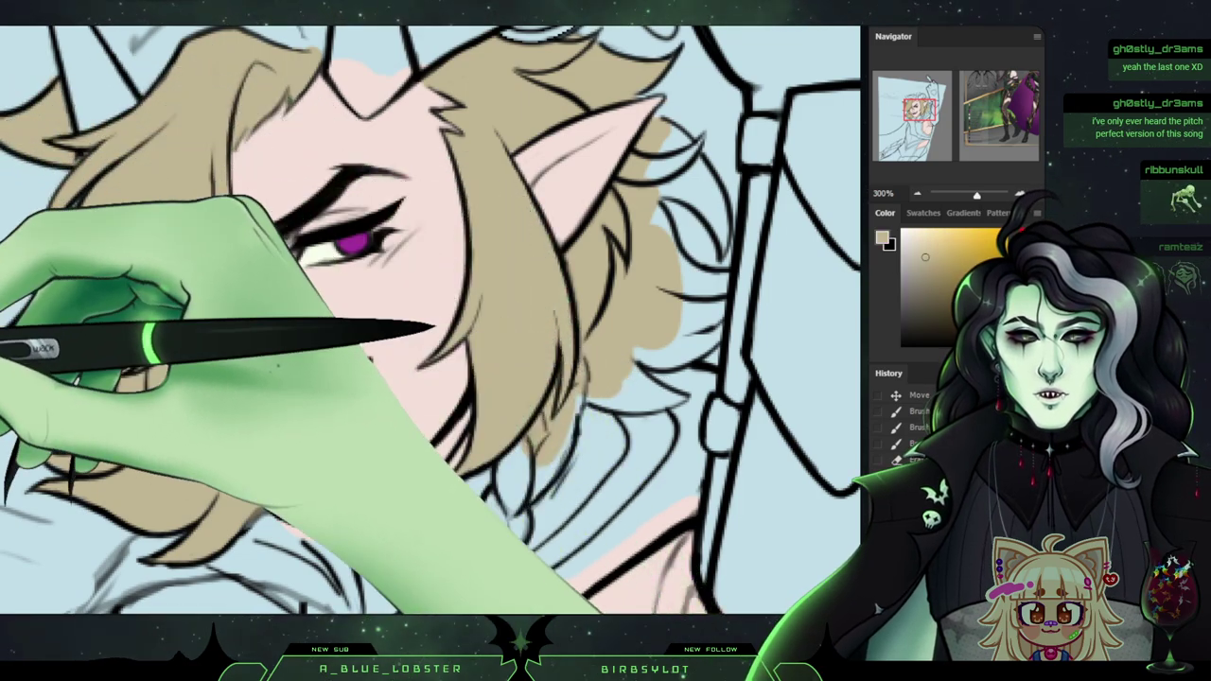
pyautogui.hotkey('ctrl', ',')
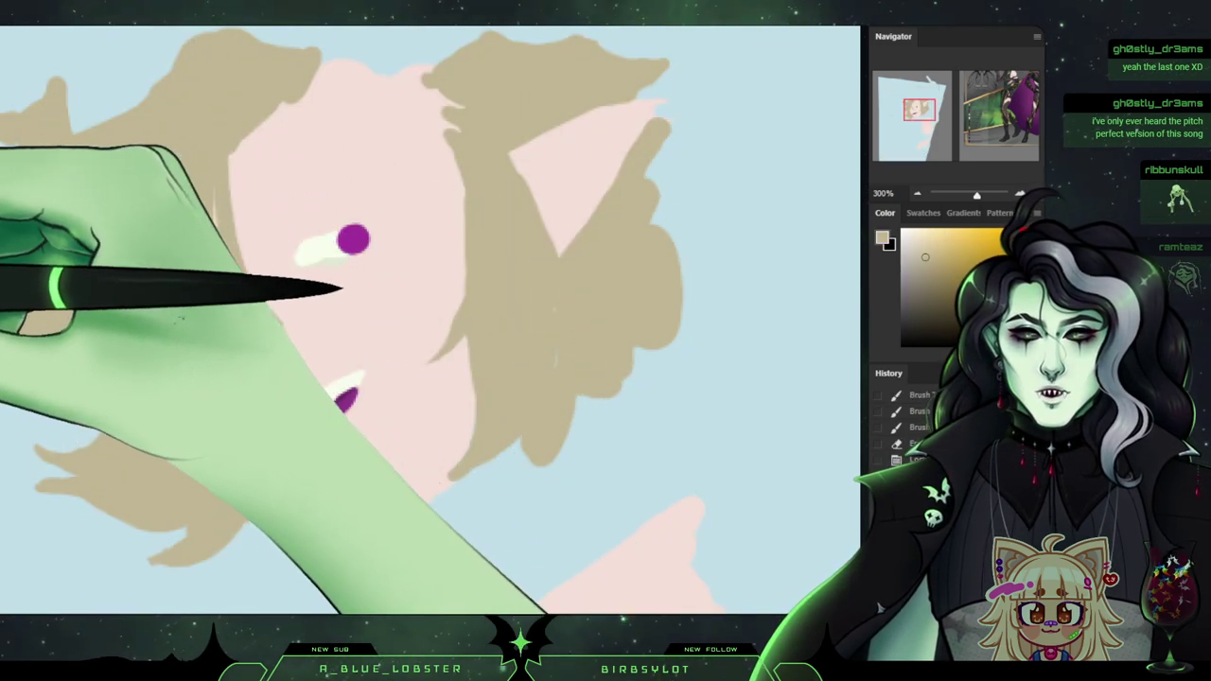
pyautogui.hotkey('ctrl', ',')
# Try a golden yellow over the outer part of the black eyebrow and undo it.
pyautogui.moveTo(454, 321); pyautogui.dragTo(412, 302)
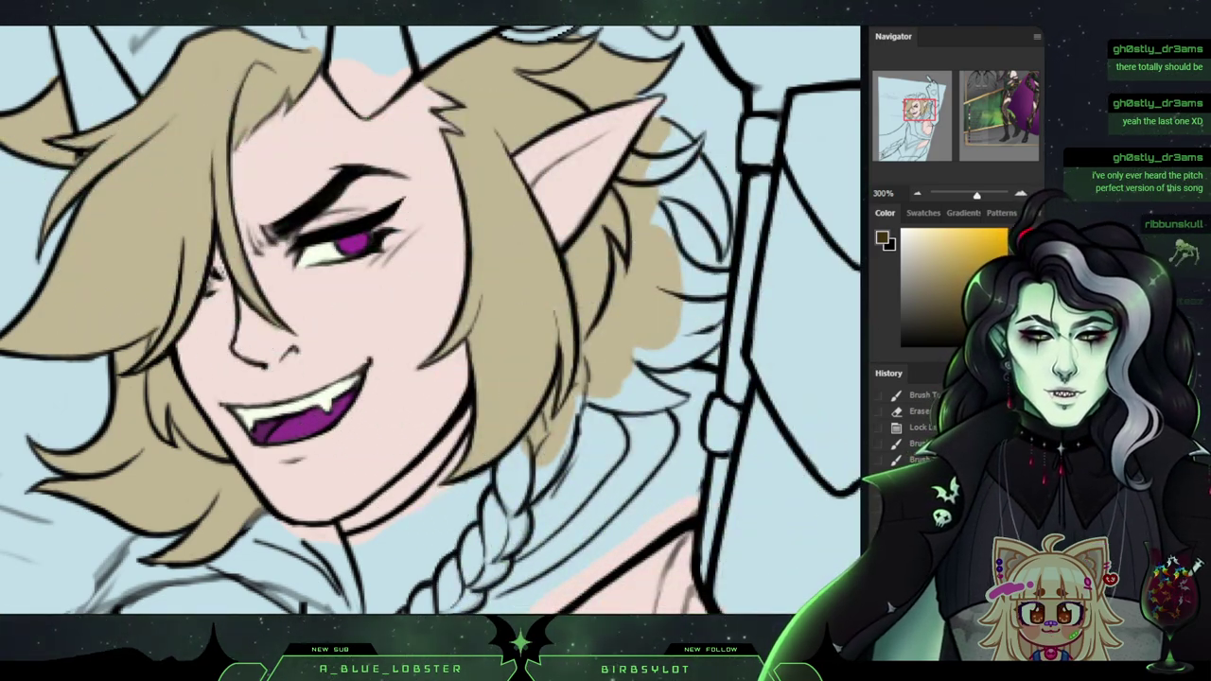
pyautogui.click(947, 263)
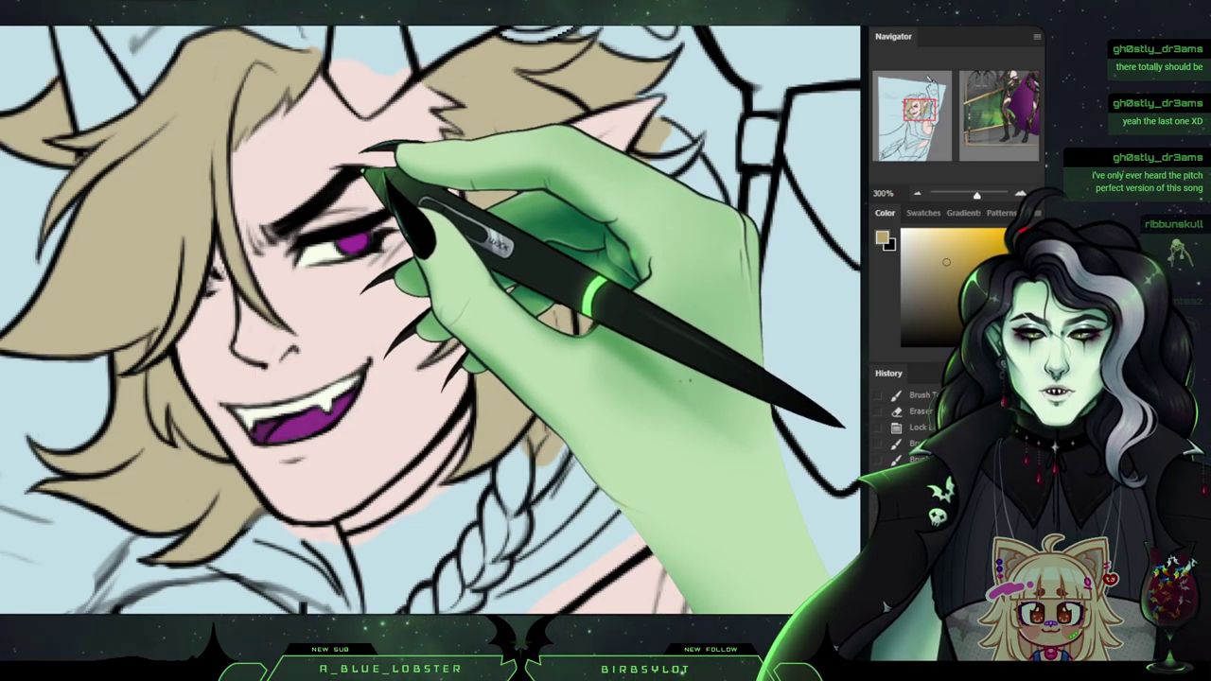
pyautogui.click(0, 272)
pyautogui.click(0, 272)
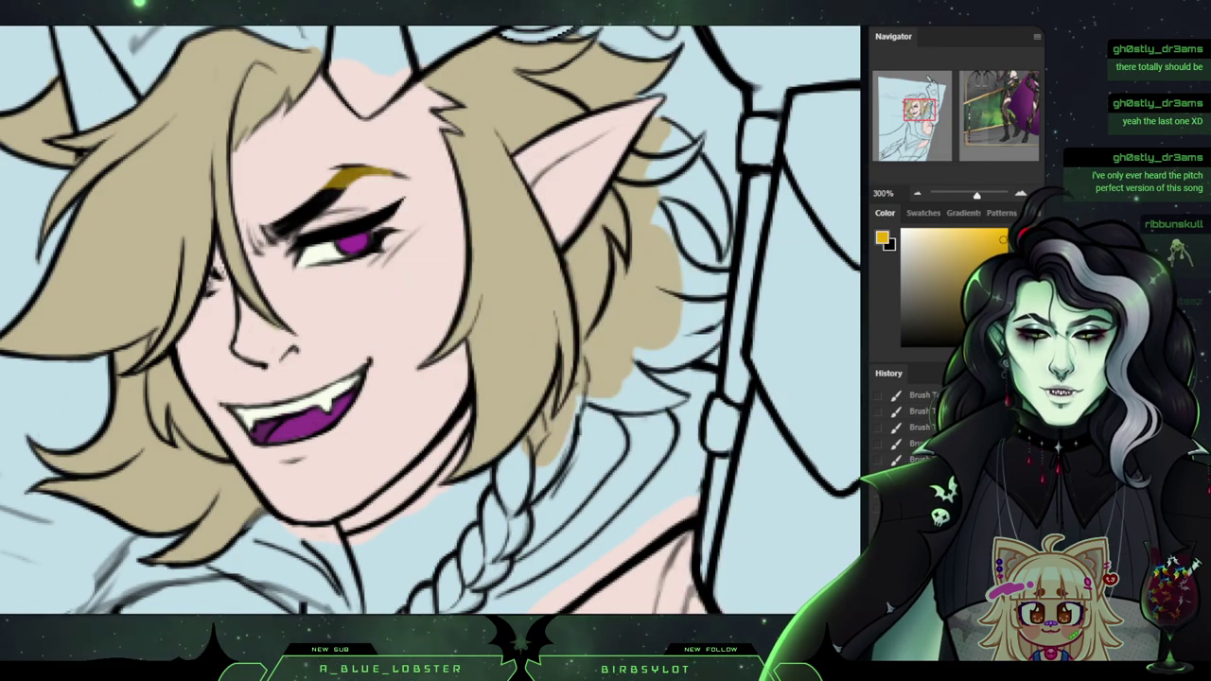
pyautogui.hotkey('ctrl', 'z')
# Recolour the visible black eyebrow a dark brown along its whole length.
pyautogui.moveTo(346, 174); pyautogui.dragTo(331, 191)
pyautogui.keyDown('alt'); pyautogui.click(332, 191); pyautogui.keyUp('alt')
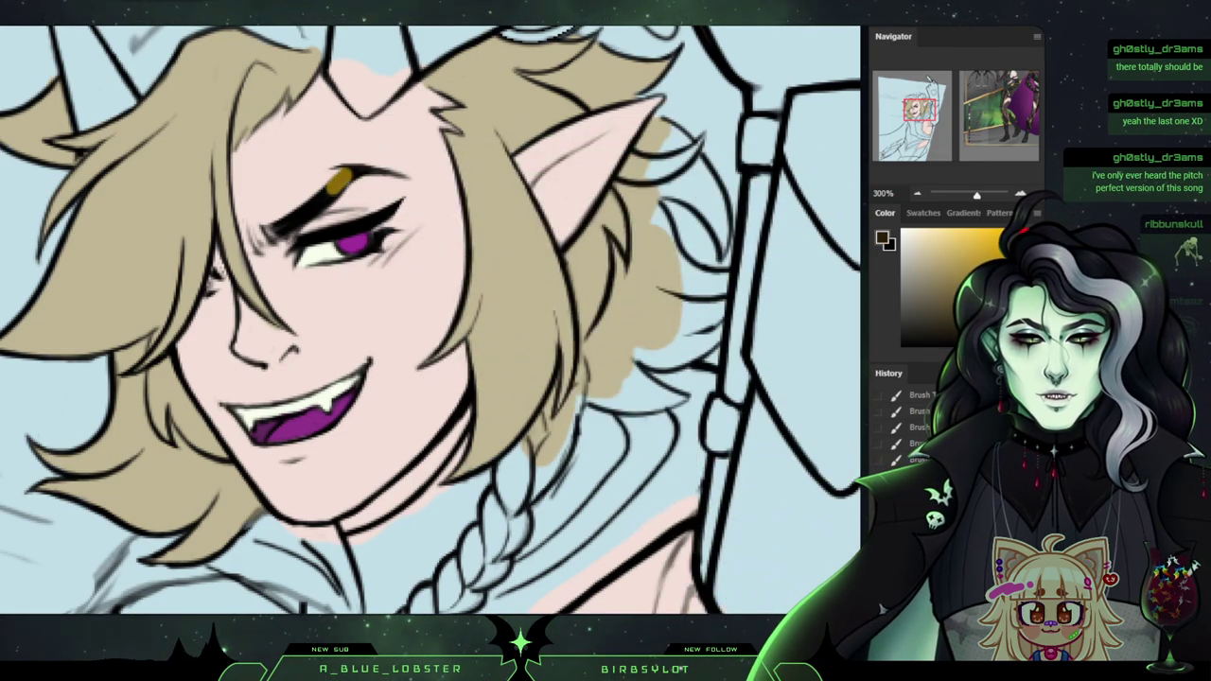
pyautogui.press('x')
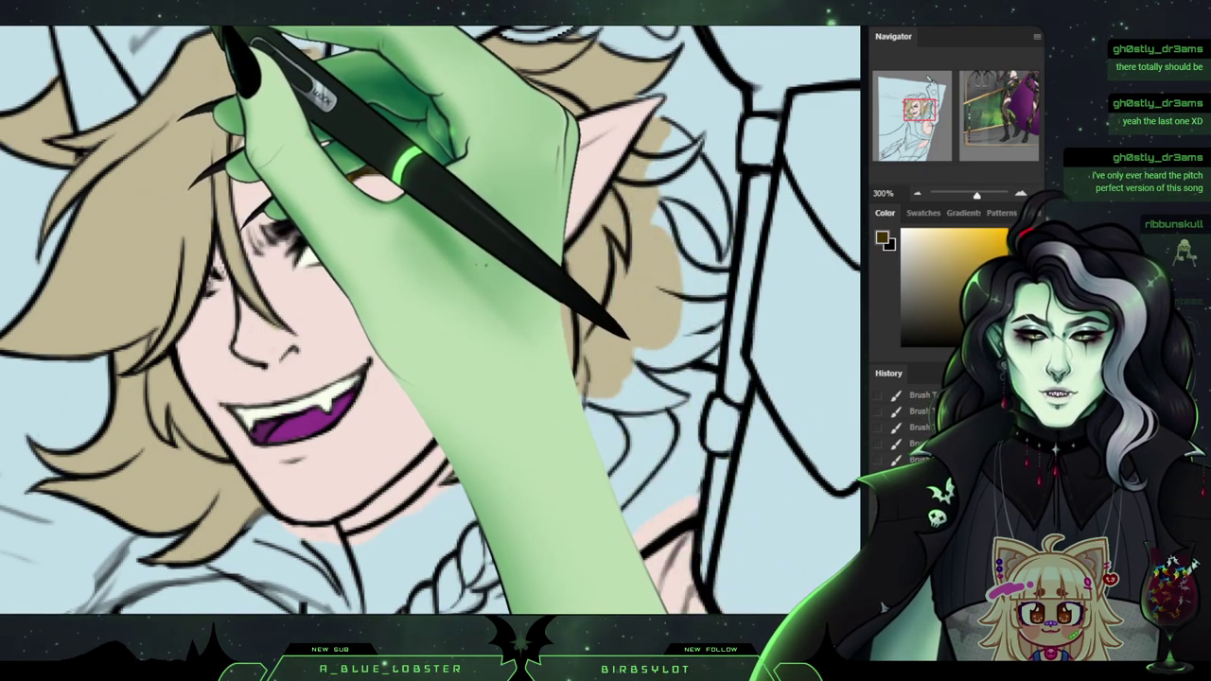
pyautogui.moveTo(320, 176); pyautogui.dragTo(381, 168)
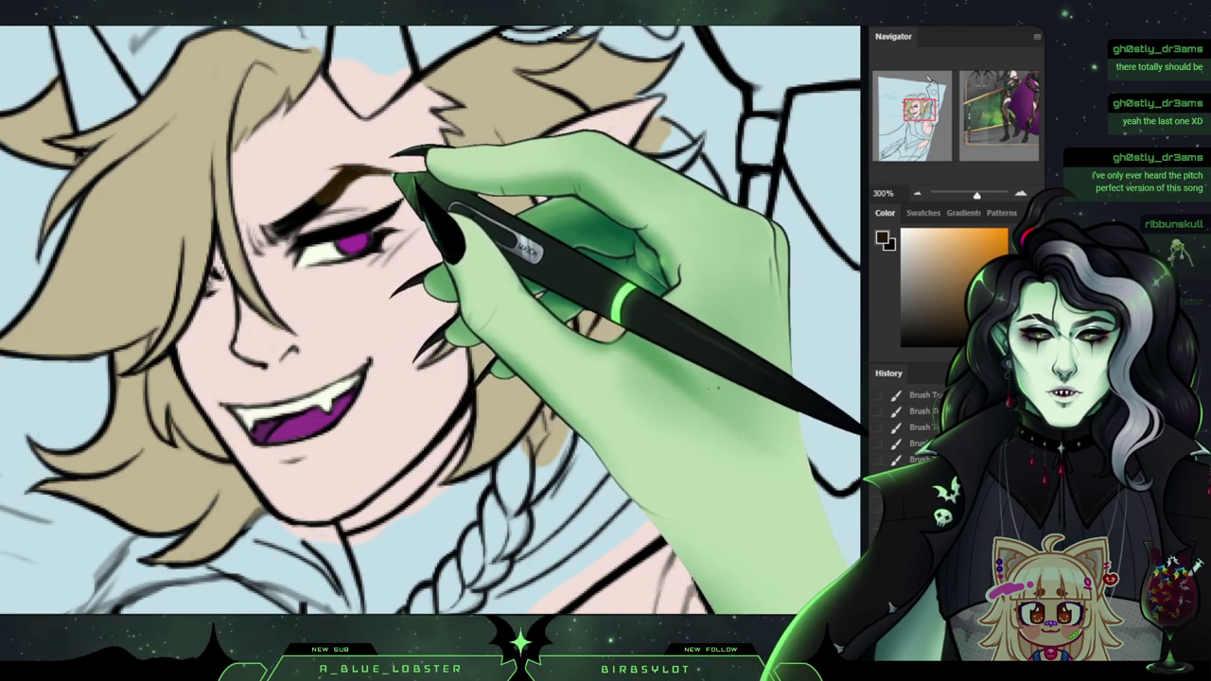
pyautogui.moveTo(395, 174)
pyautogui.mouseDown()
pyautogui.moveTo(274, 226)
pyautogui.moveTo(305, 220)
pyautogui.moveTo(286, 240)
pyautogui.moveTo(362, 172)
pyautogui.mouseUp()
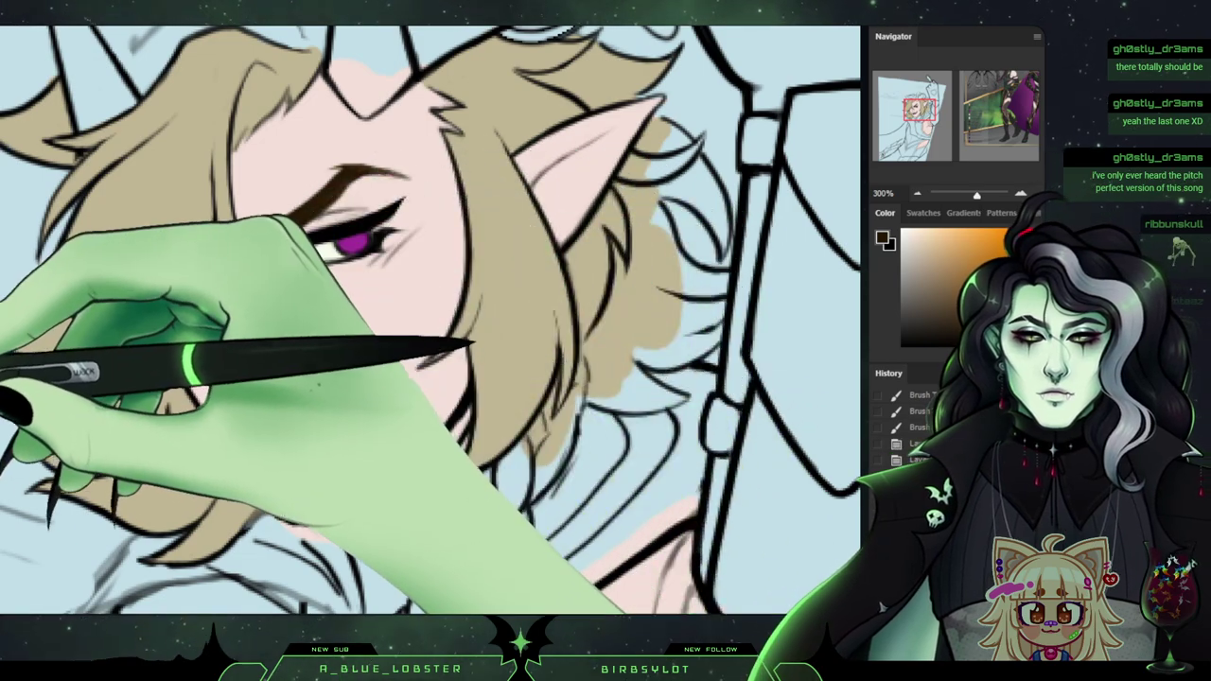
pyautogui.click(2, 416)
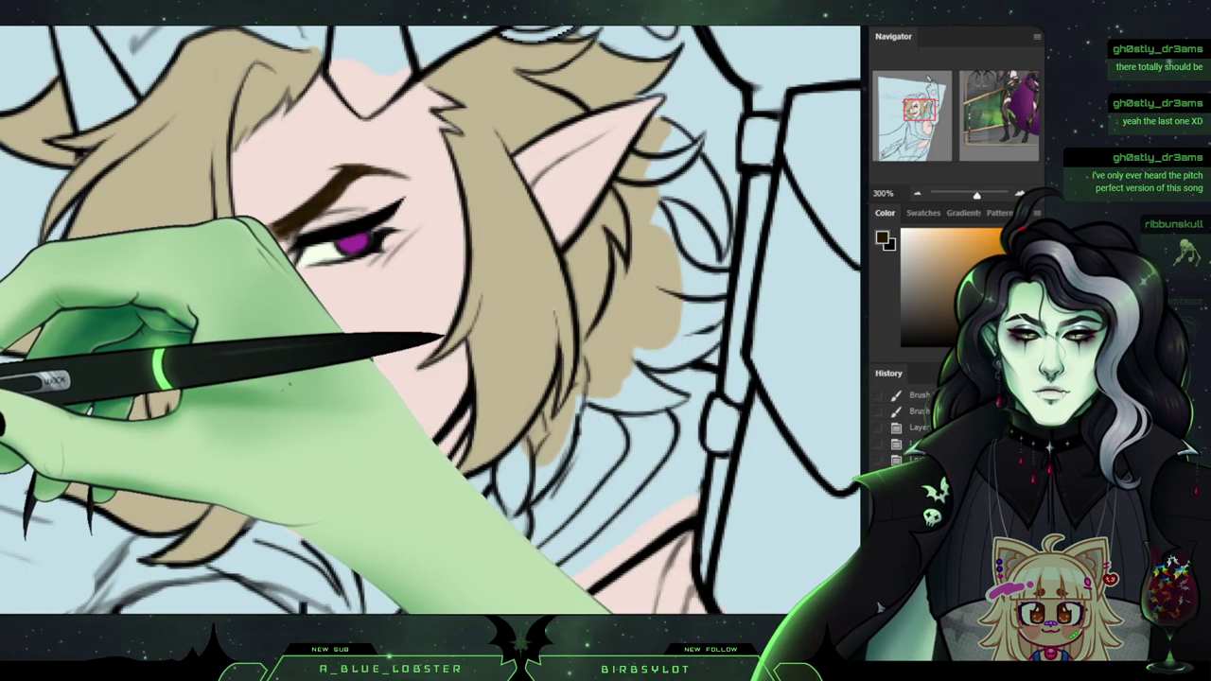
pyautogui.moveTo(486, 325); pyautogui.dragTo(464, 289)
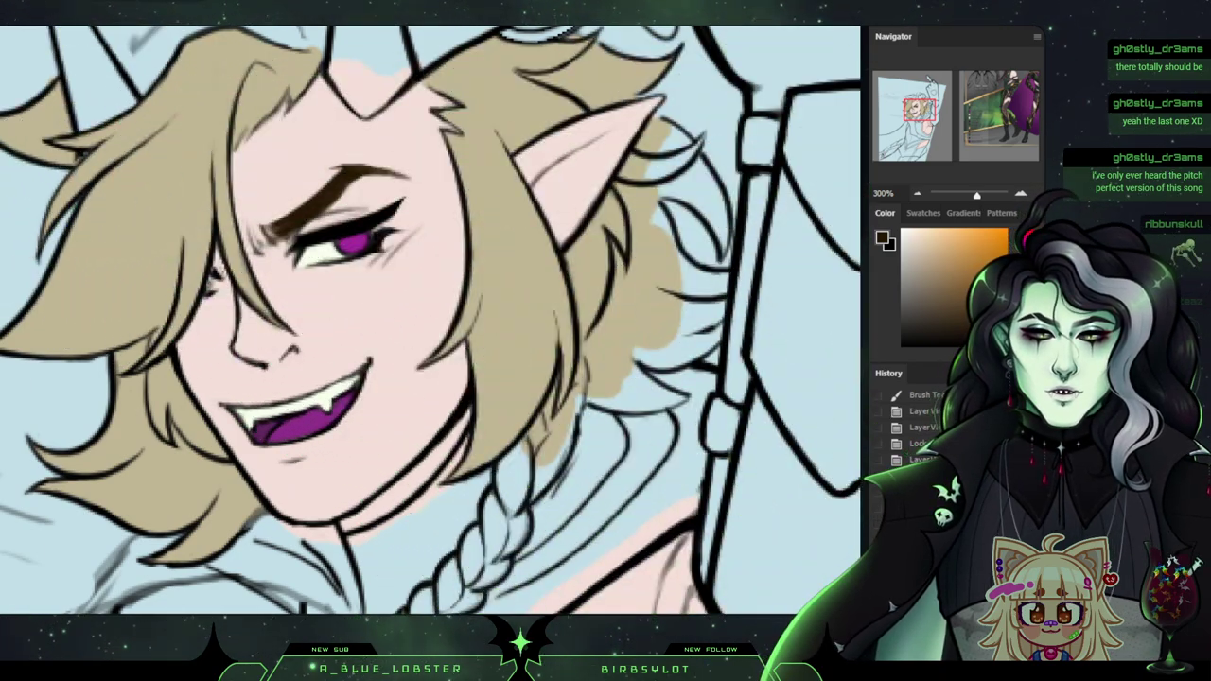
# Sample the mauve eyeshadow colour from the reference character's face and brush soft eyeshadow between the visible eye and its brow.
pyautogui.moveTo(919, 110); pyautogui.dragTo(998, 81)
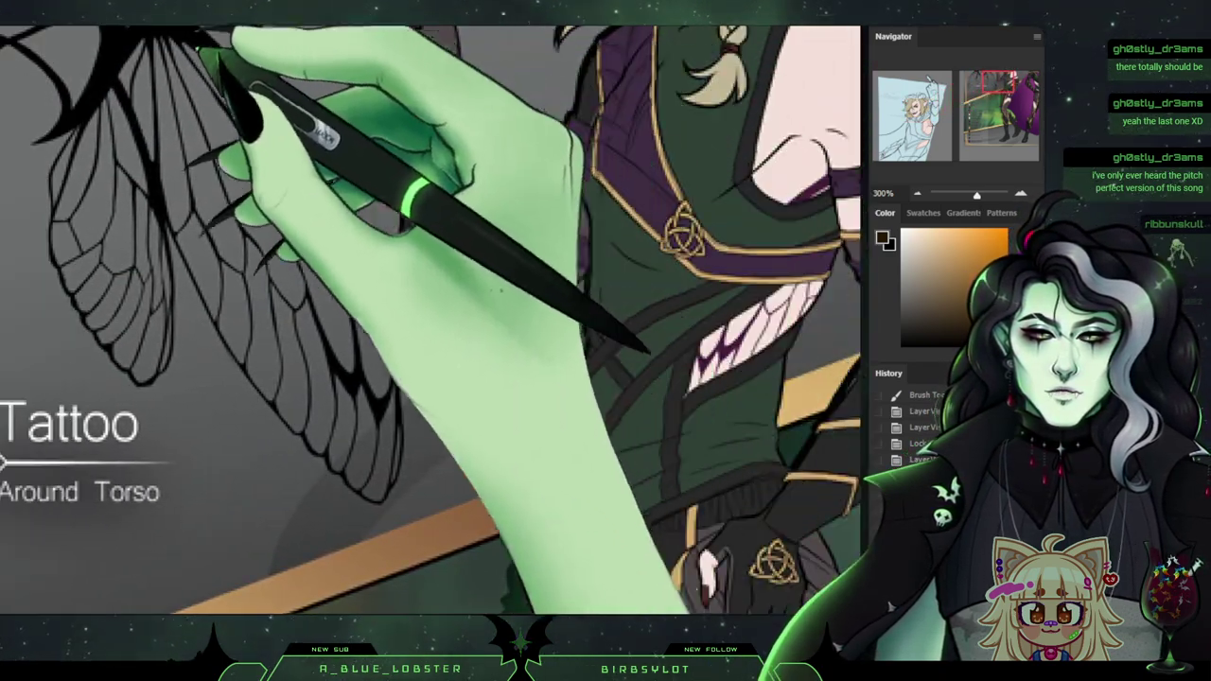
pyautogui.moveTo(551, 123); pyautogui.dragTo(519, 202)
pyautogui.moveTo(606, 76); pyautogui.dragTo(589, 225)
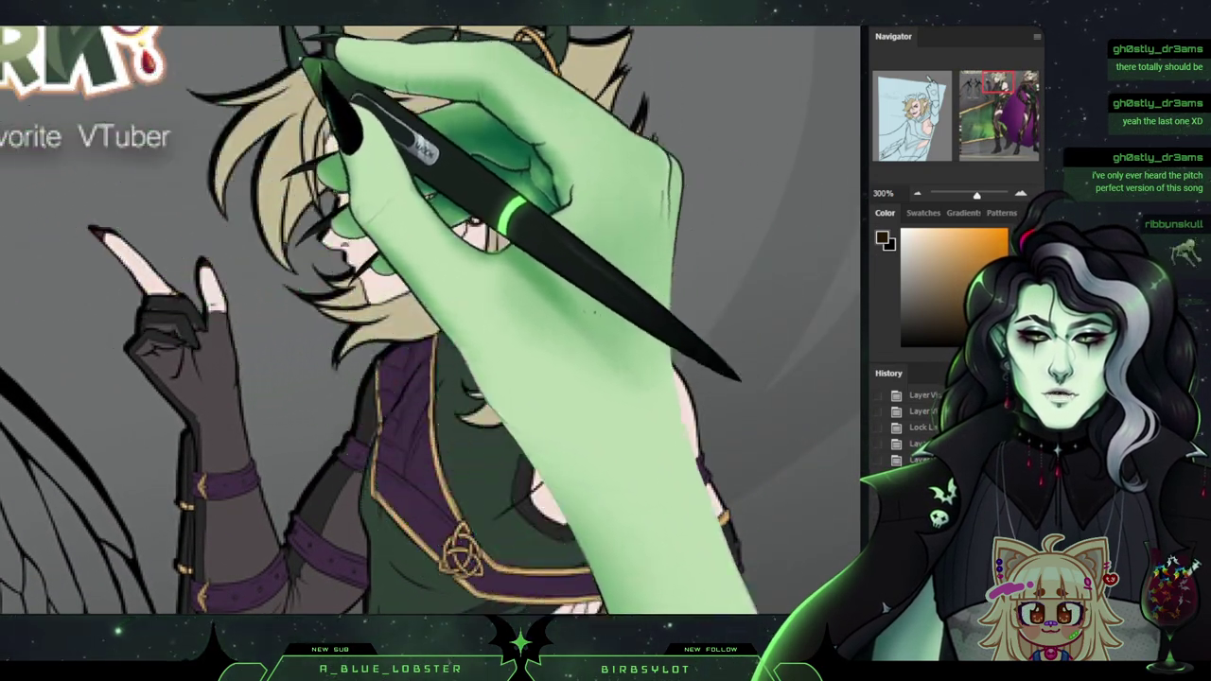
pyautogui.keyDown('alt'); pyautogui.click(379, 161); pyautogui.keyUp('alt')
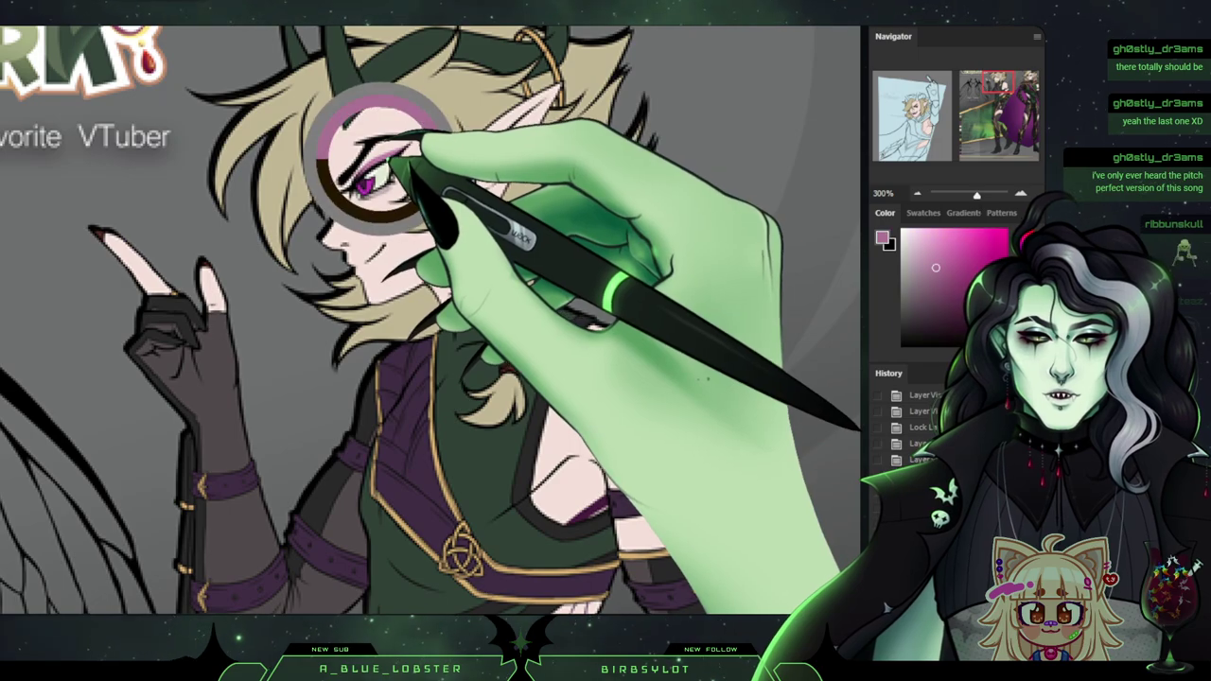
pyautogui.moveTo(948, 83); pyautogui.dragTo(914, 111)
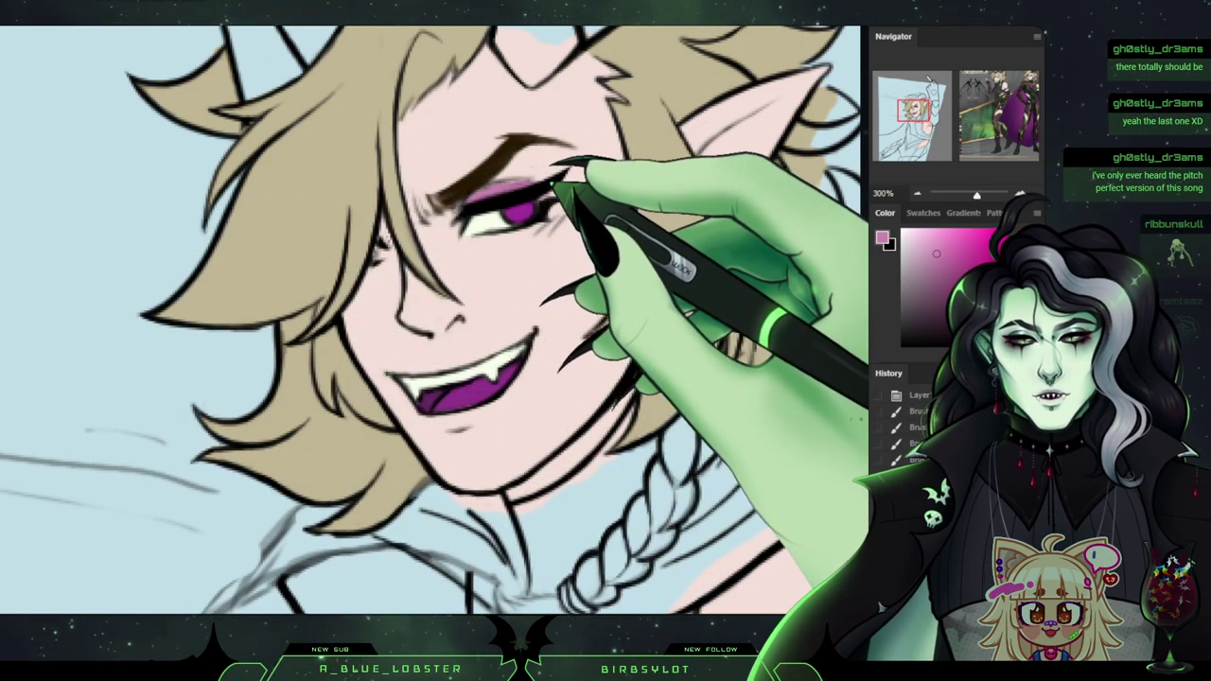
pyautogui.moveTo(482, 203); pyautogui.dragTo(464, 202)
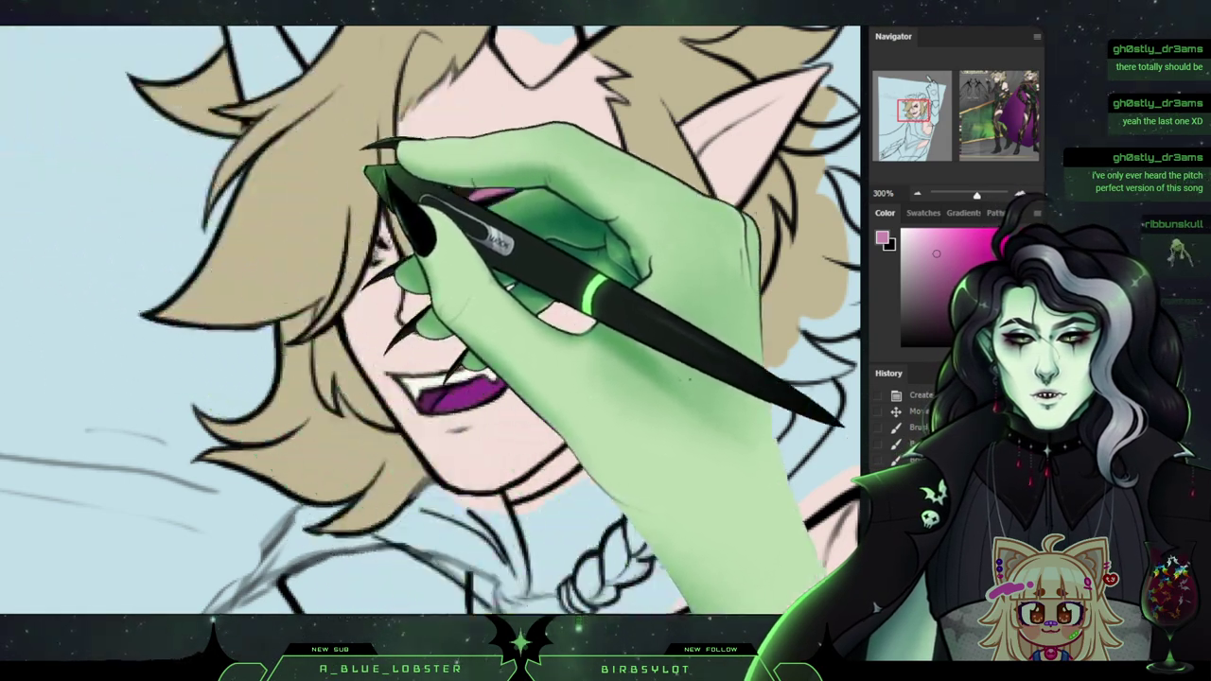
# Check the eyeshadow against the whole figure, then sample a pinkish grey and shade the eye bag under the visible eye.
pyautogui.click(917, 193)
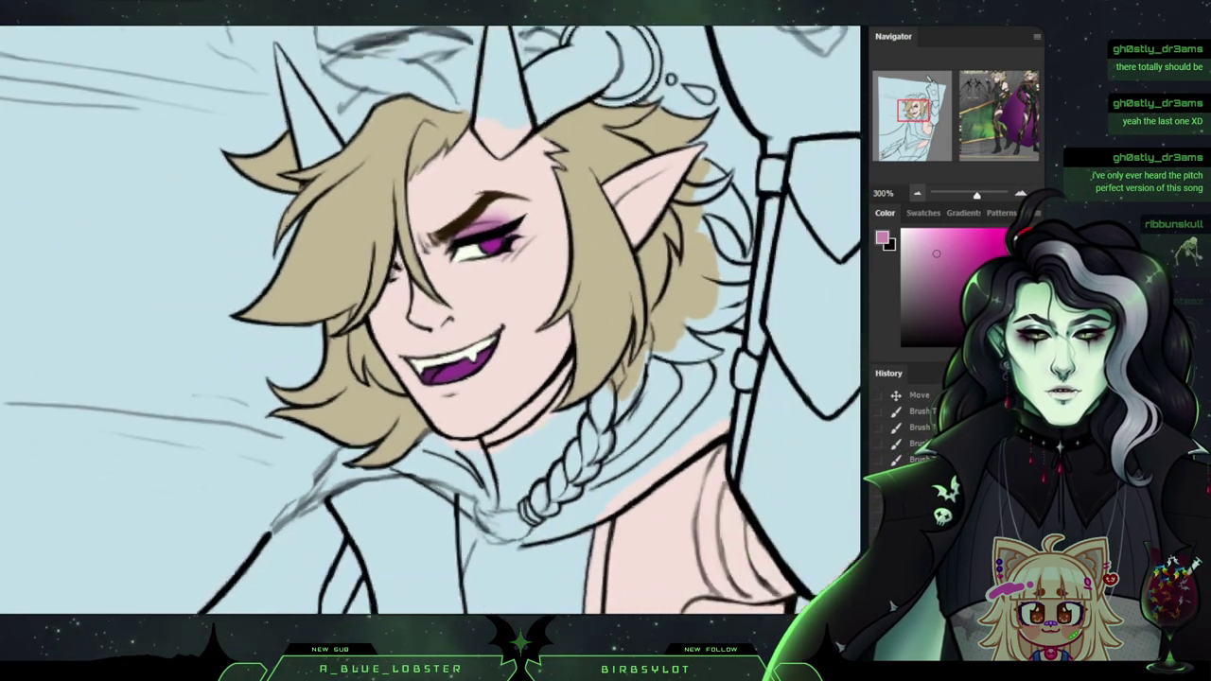
pyautogui.click(917, 193)
pyautogui.click(917, 193)
pyautogui.scroll(5, 425, 316)
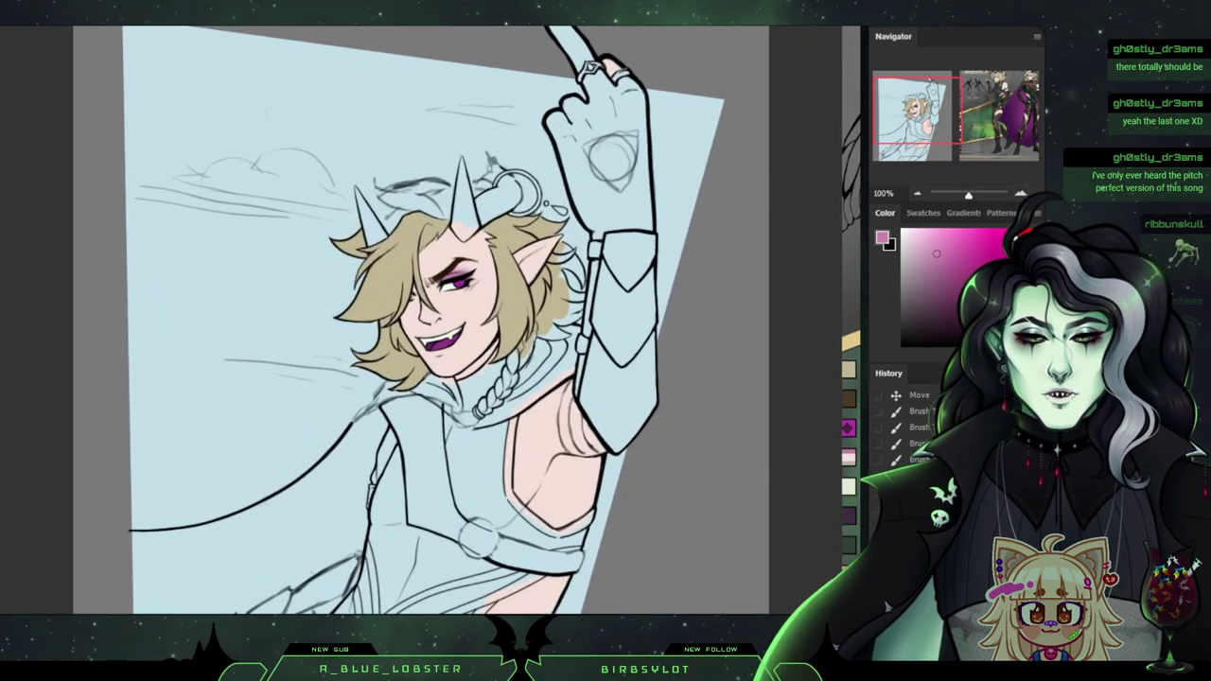
pyautogui.moveTo(914, 110)
pyautogui.mouseDown()
pyautogui.moveTo(1023, 82)
pyautogui.moveTo(951, 104)
pyautogui.moveTo(963, 123)
pyautogui.moveTo(921, 110)
pyautogui.mouseUp()
pyautogui.keyDown('alt'); pyautogui.click(642, 176); pyautogui.keyUp('alt')
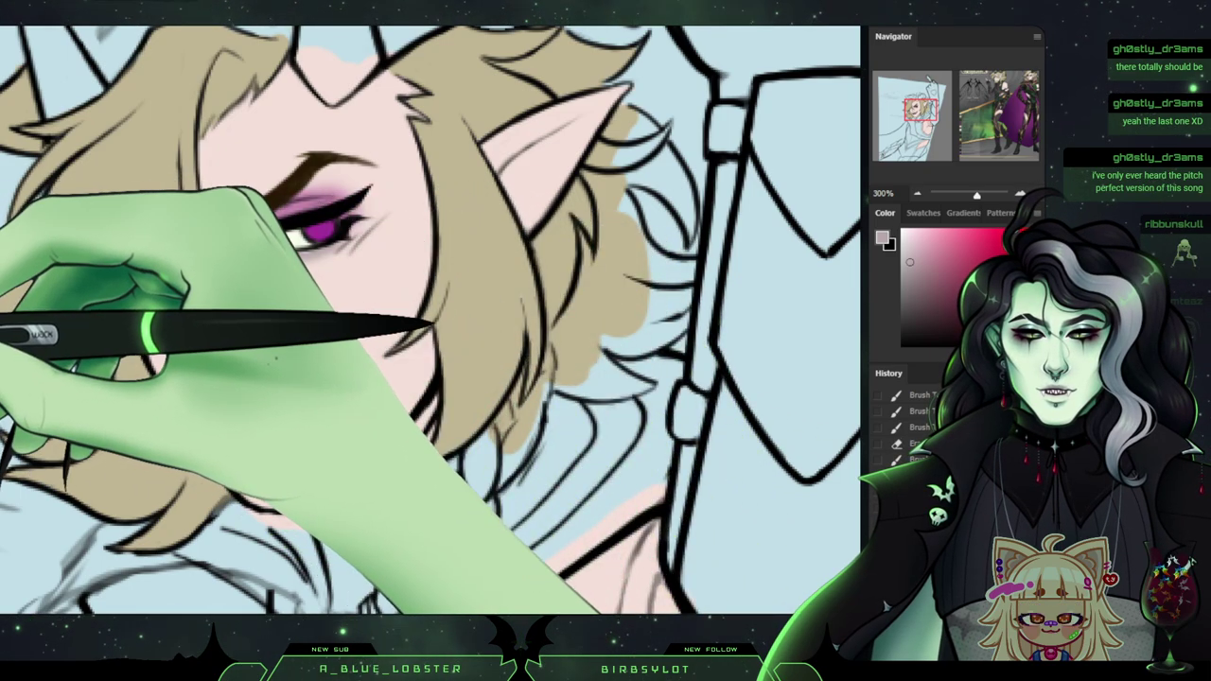
pyautogui.moveTo(270, 248)
pyautogui.mouseDown()
pyautogui.moveTo(321, 263)
pyautogui.moveTo(310, 266)
pyautogui.moveTo(338, 260)
pyautogui.mouseUp()
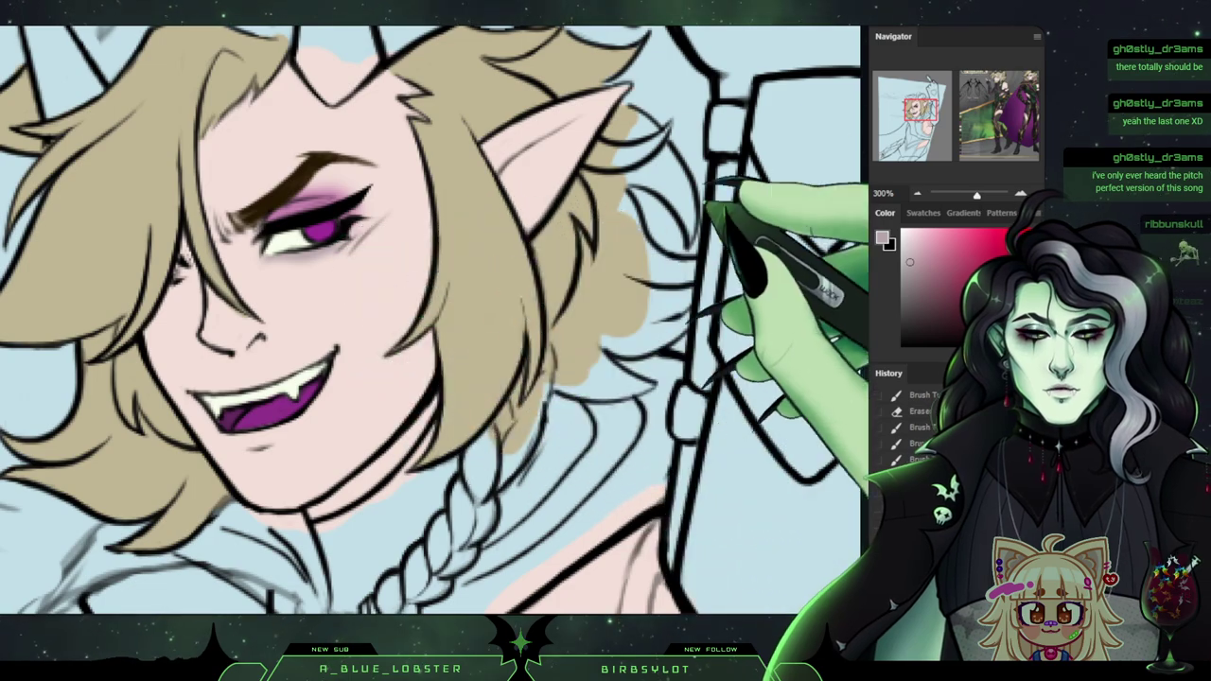
# Compare the finished eye makeup with the whole figure and sample the dark green of the reference character's horn.
pyautogui.hotkey('ctrl', '-')
pyautogui.hotkey('ctrl', '-')
pyautogui.hotkey('ctrl', '-')
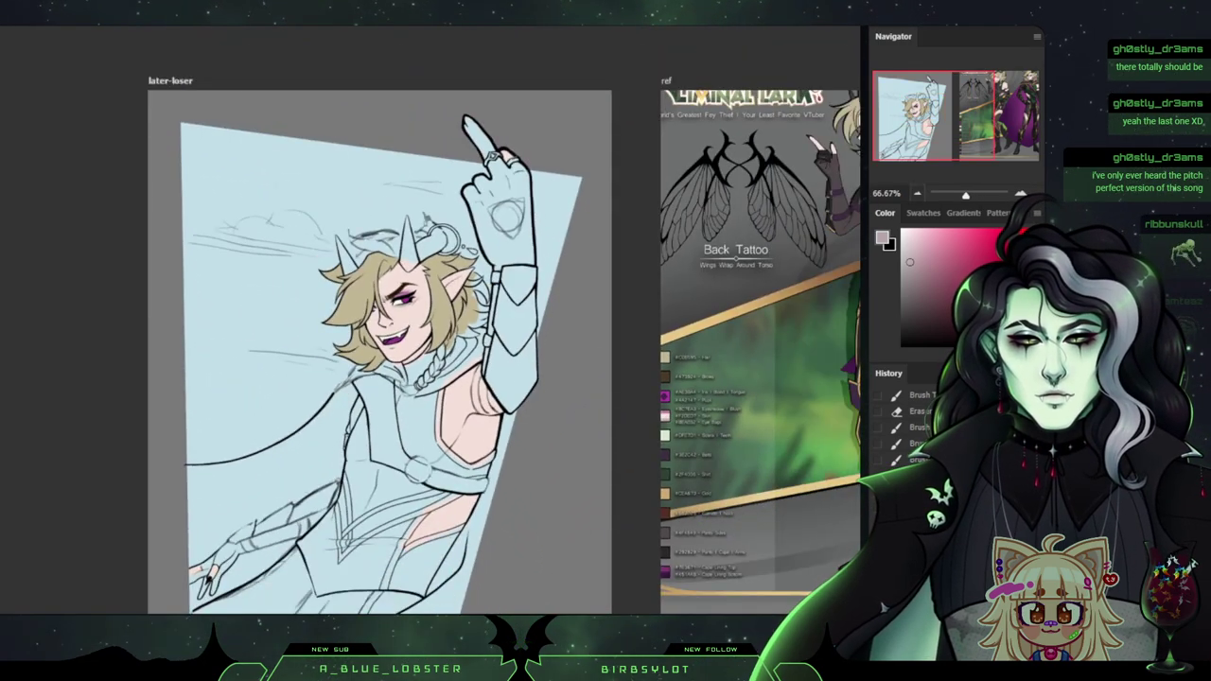
pyautogui.hotkey('ctrl', '+')
pyautogui.hotkey('ctrl', '+')
pyautogui.hotkey('ctrl', '+')
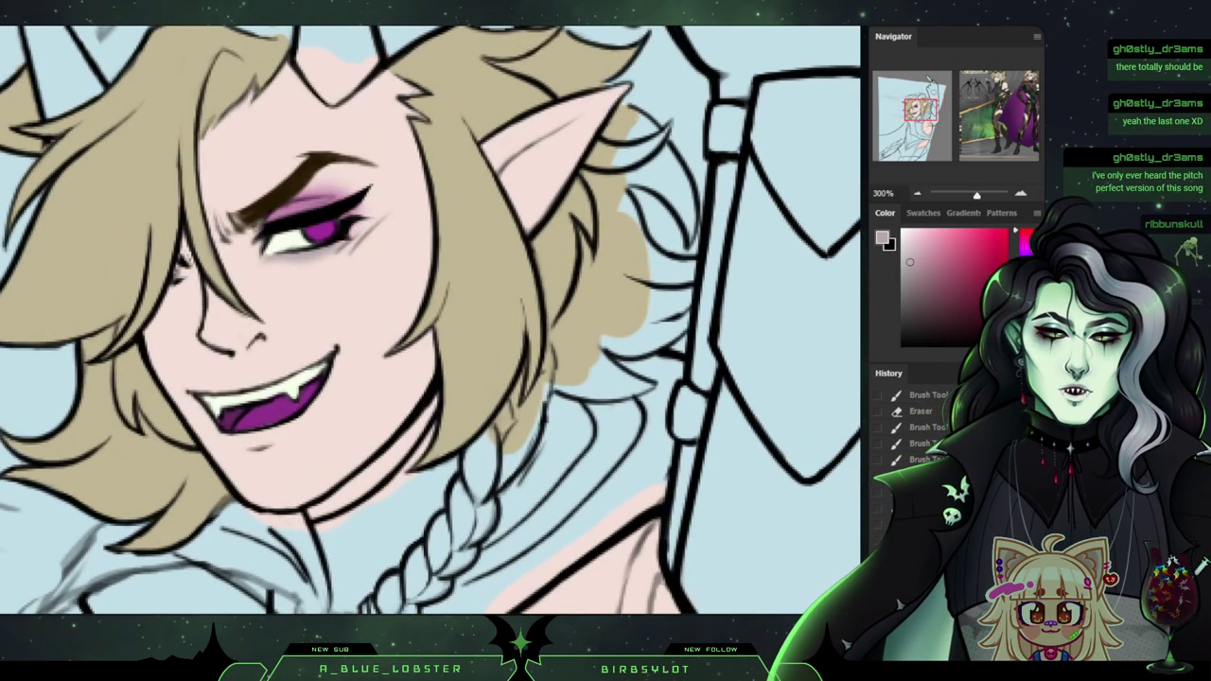
pyautogui.moveTo(920, 110); pyautogui.dragTo(1000, 84)
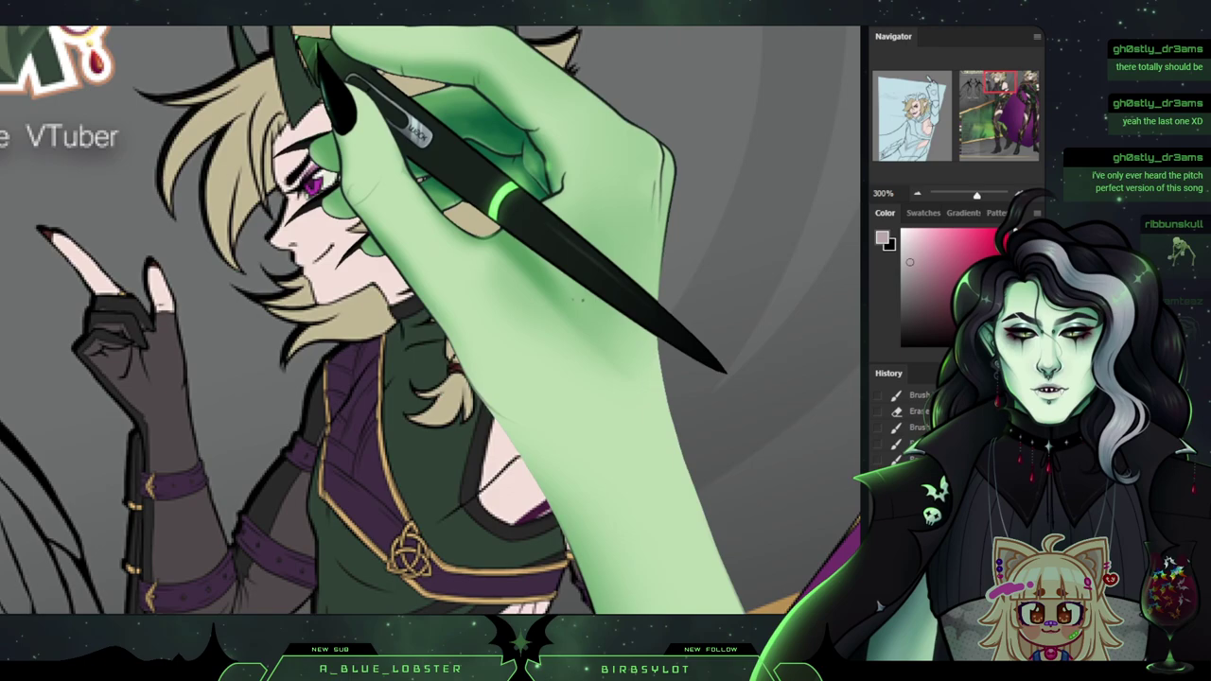
pyautogui.keyDown('alt'); pyautogui.click(291, 83); pyautogui.keyUp('alt')
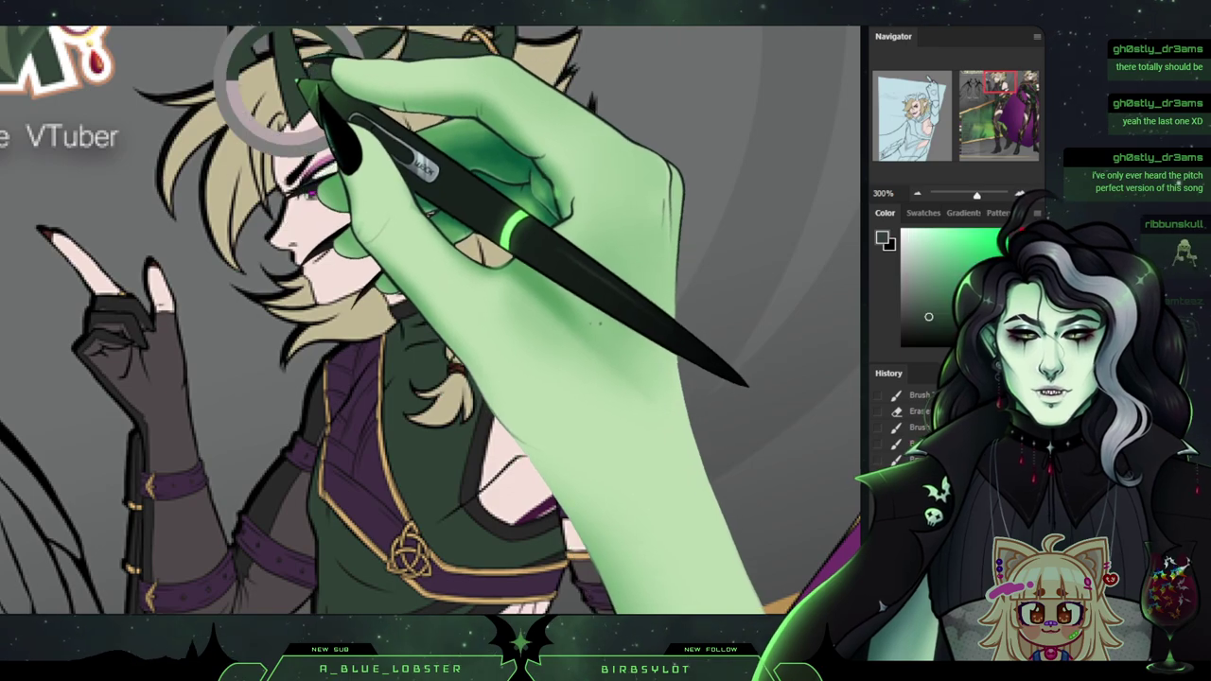
# Sample the blond hair colour and paint the braid and its tied end under the line art.
pyautogui.hscroll(-15, 431, 322)
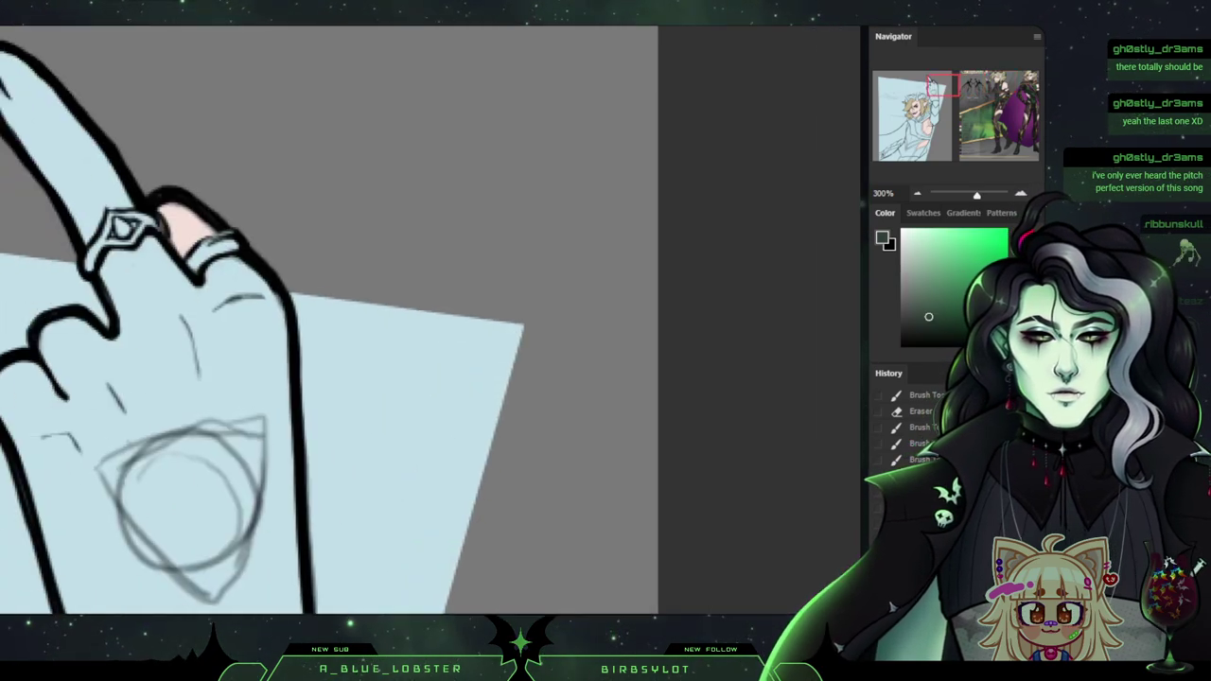
pyautogui.scroll(-5, 431, 322)
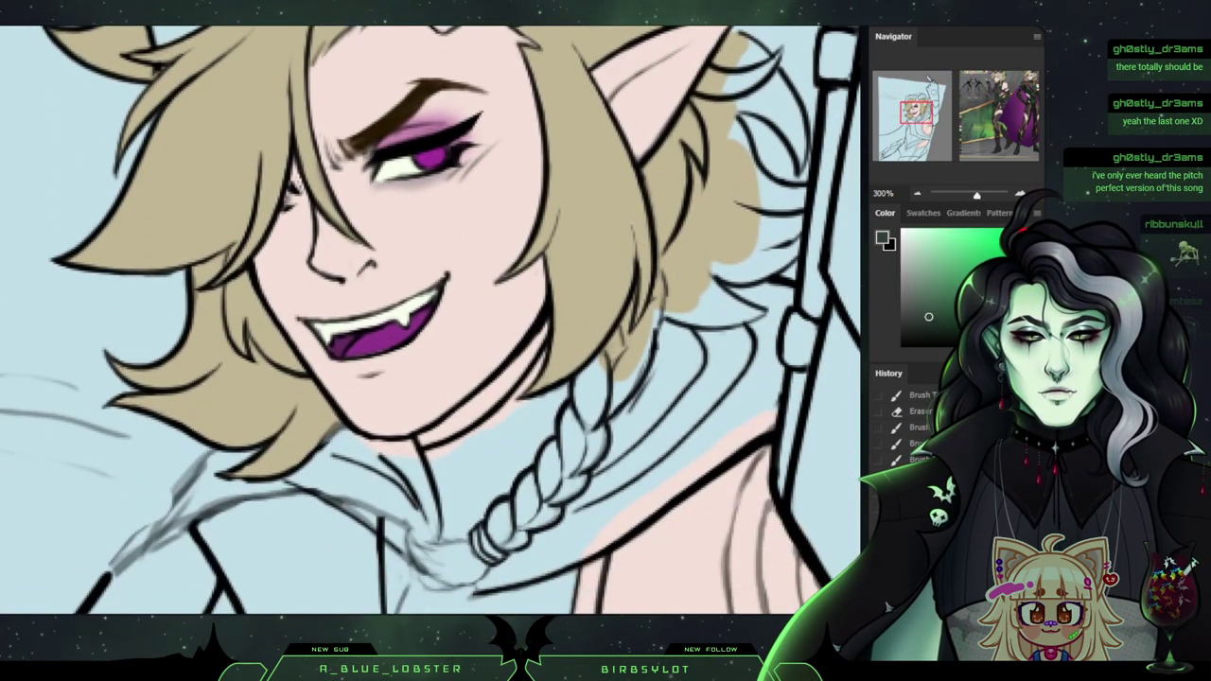
pyautogui.moveTo(430, 322); pyautogui.dragTo(412, 265)
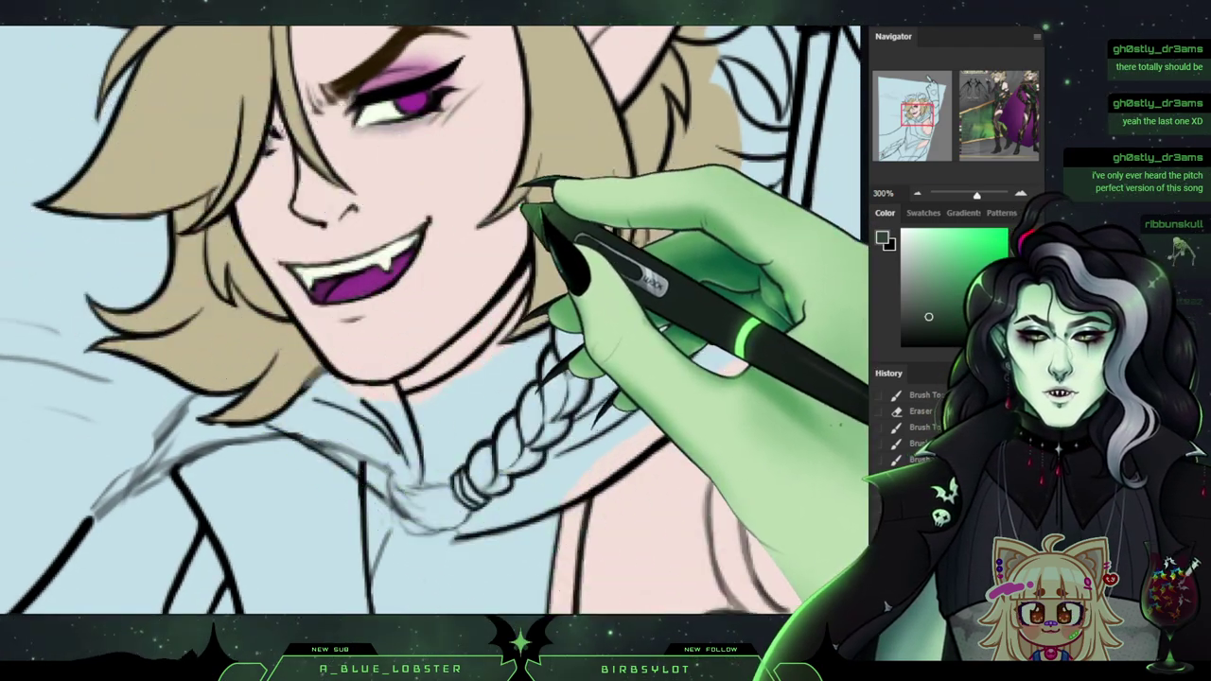
pyautogui.keyDown('alt'); pyautogui.click(537, 205); pyautogui.keyUp('alt')
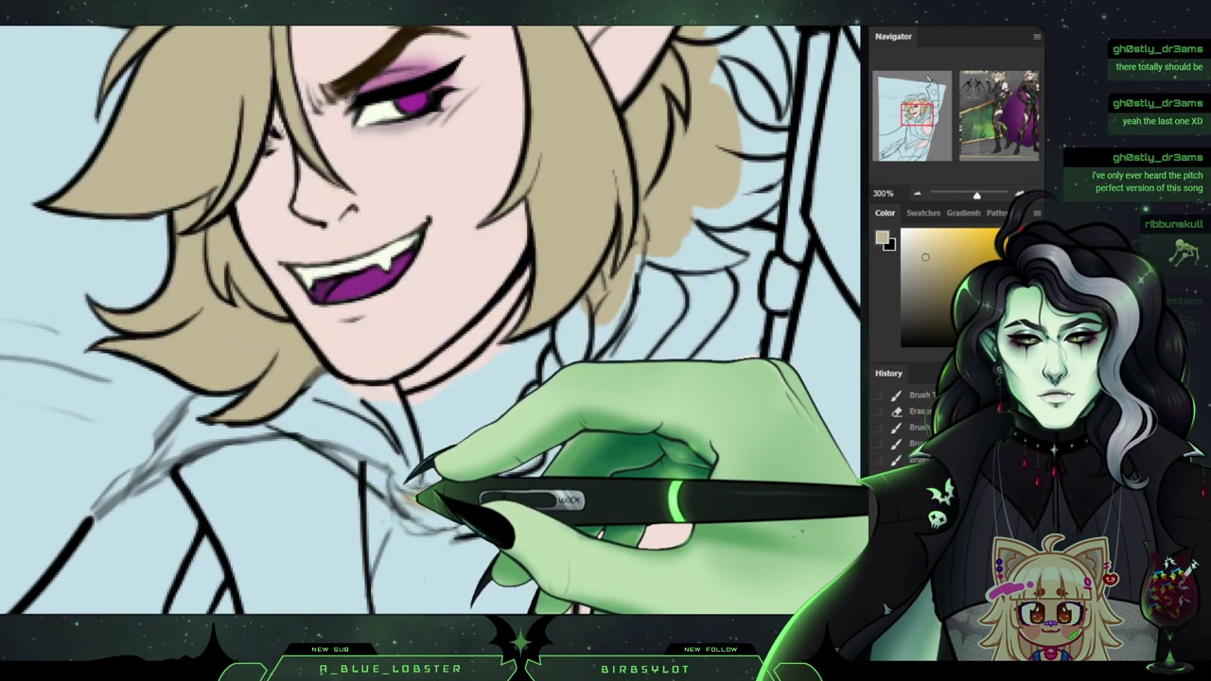
pyautogui.moveTo(445, 501); pyautogui.dragTo(452, 483)
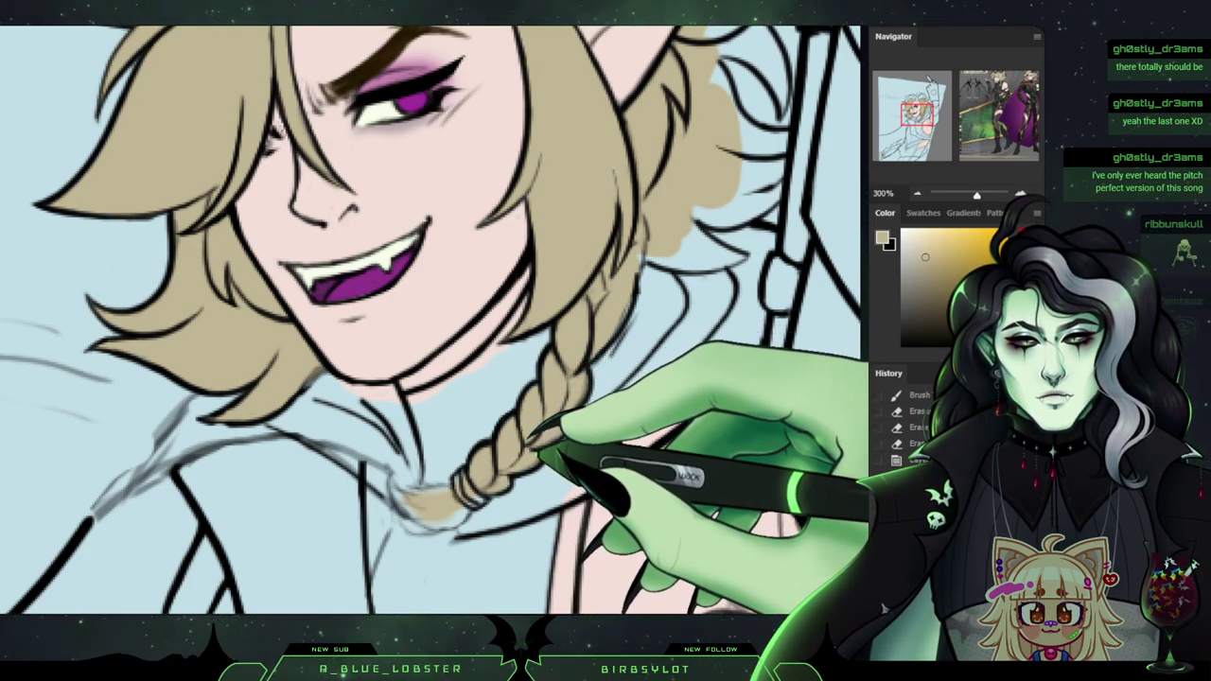
pyautogui.moveTo(495, 483); pyautogui.dragTo(419, 498)
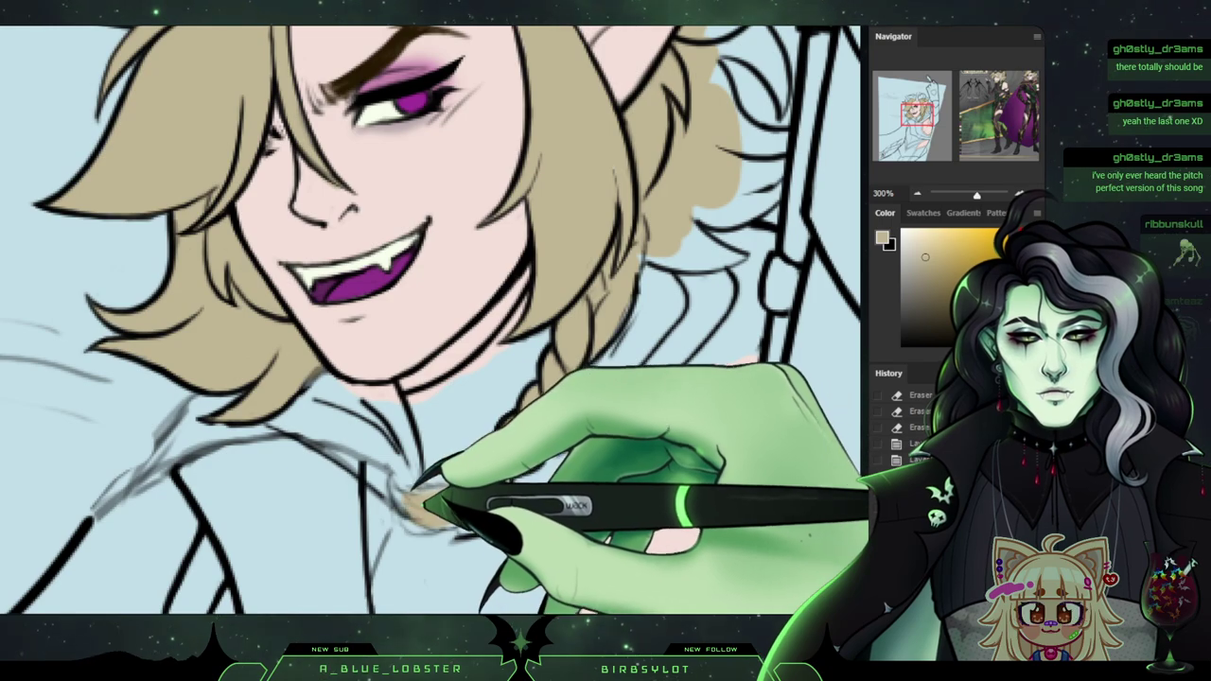
# Extend the blond base colour through the hair tufts behind the pointed ear, out to the line art.
pyautogui.moveTo(567, 274); pyautogui.dragTo(530, 515)
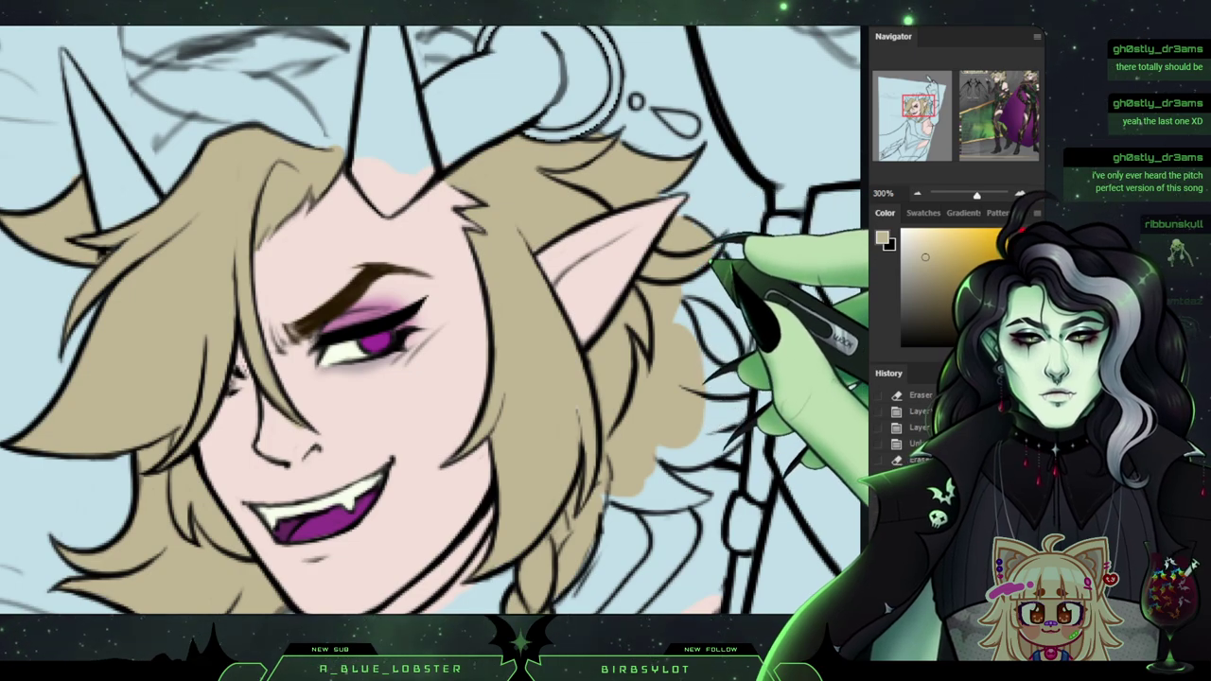
pyautogui.moveTo(529, 516)
pyautogui.mouseDown()
pyautogui.moveTo(440, 386)
pyautogui.moveTo(421, 405)
pyautogui.mouseUp()
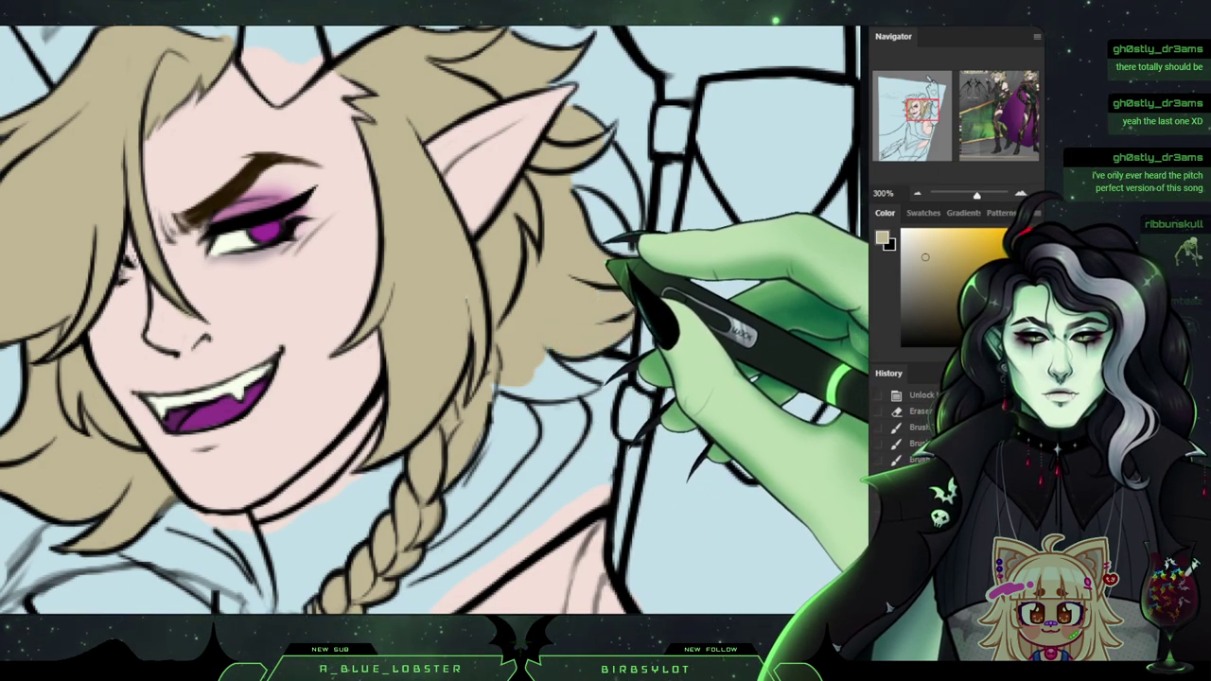
pyautogui.moveTo(613, 269); pyautogui.dragTo(562, 380)
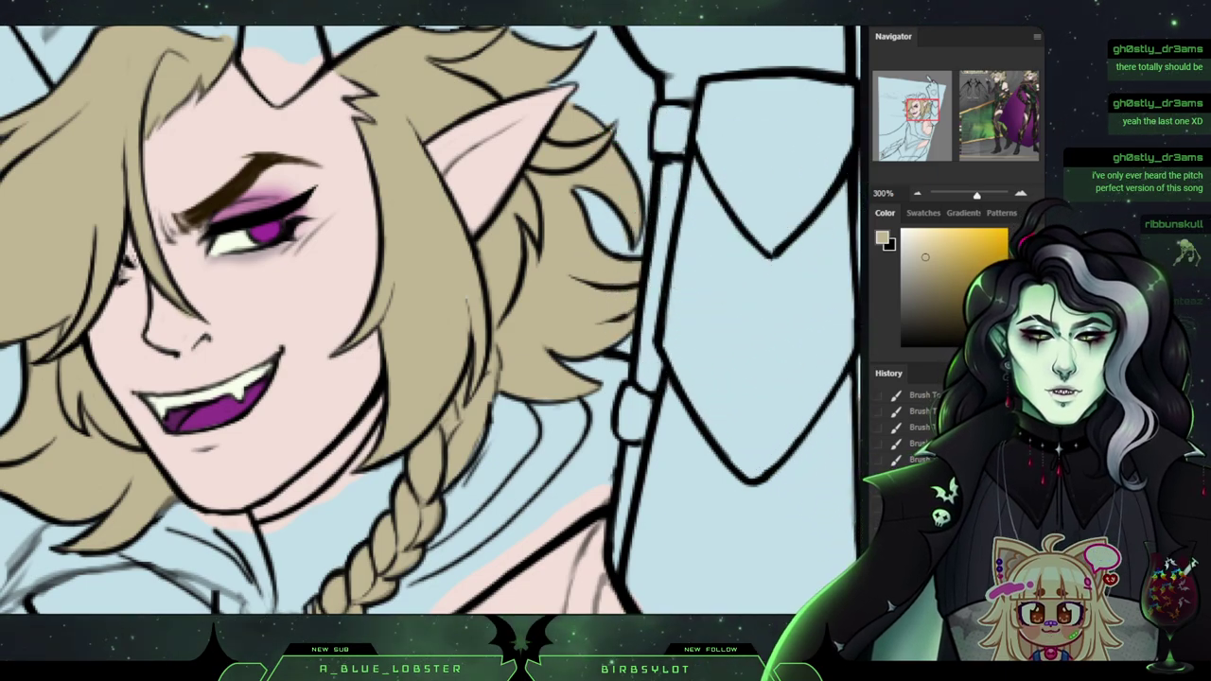
# Check the finished hair colouring against the whole figure and the reference sheet's palette.
pyautogui.hotkey('ctrl', '-')
pyautogui.hotkey('ctrl', '-')
pyautogui.hotkey('ctrl', '-')
pyautogui.hotkey('ctrl', '-')
pyautogui.hotkey('ctrl', '-')
pyautogui.hotkey('ctrl', '-')
pyautogui.hotkey('ctrl', '-')
pyautogui.hotkey('ctrl', '+')
pyautogui.hotkey('ctrl', '+')
pyautogui.hotkey('ctrl', '+')
pyautogui.hotkey('ctrl', '+')
pyautogui.hotkey('ctrl', '+')
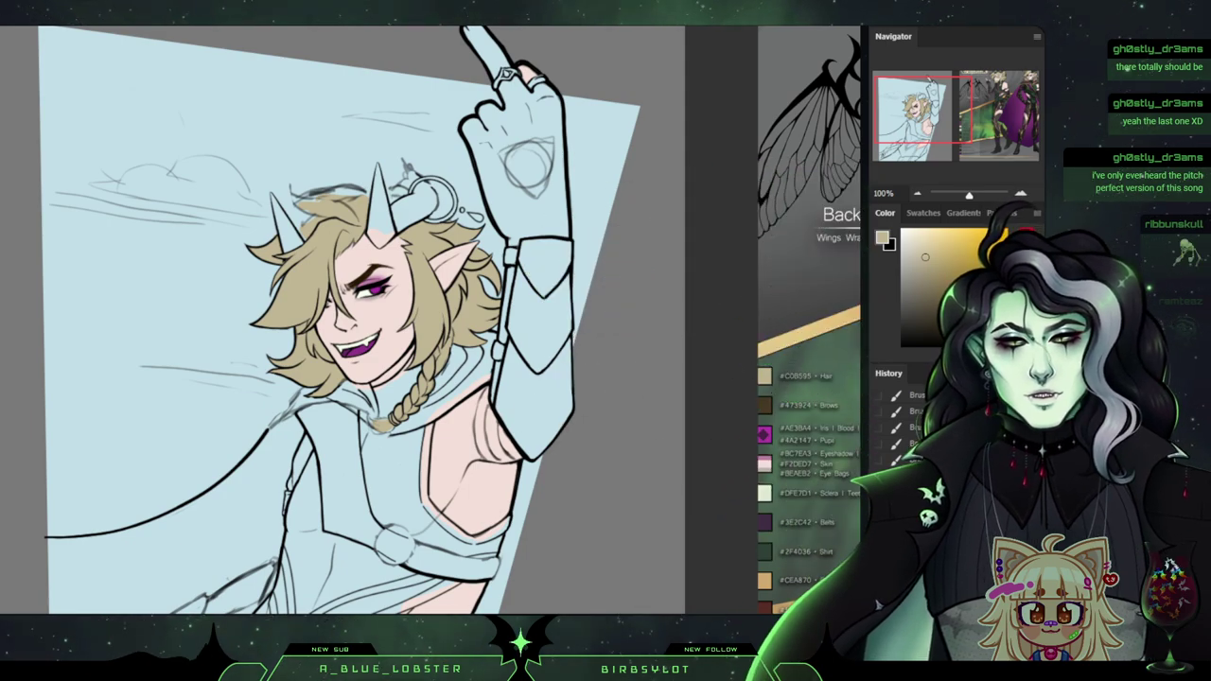
pyautogui.hotkey('ctrl', '+')
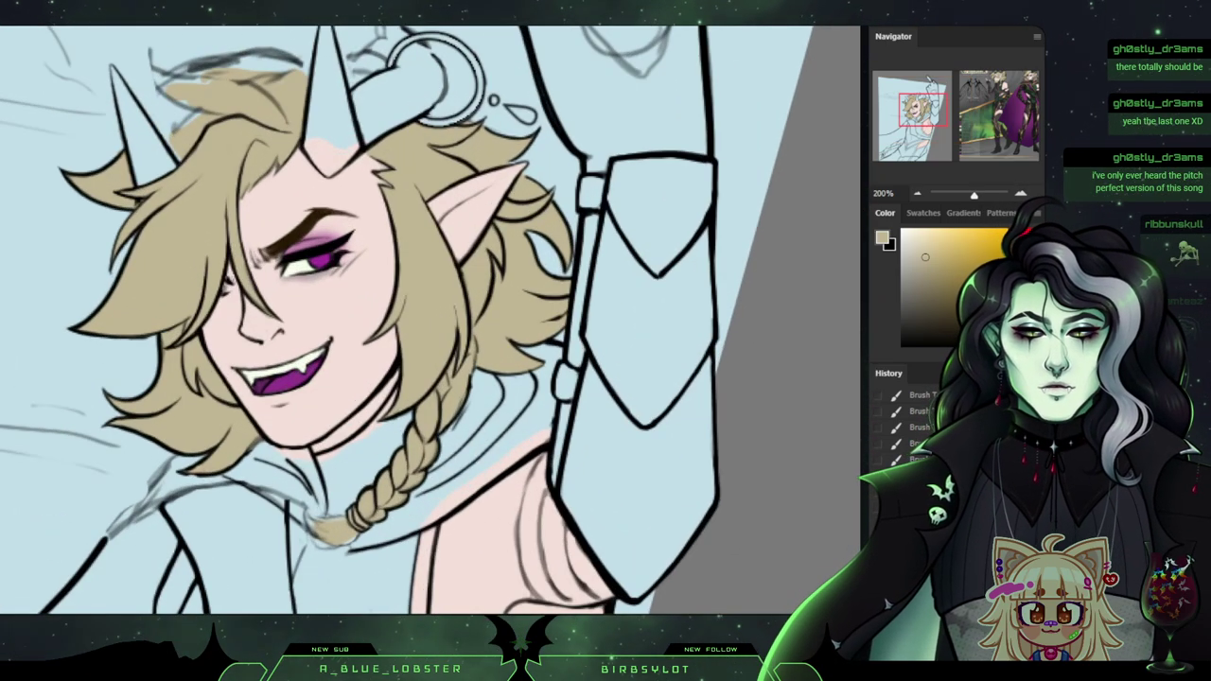
# Select the shirt's chest, waist, pointed hem trim and high collar areas together with the Magic Wand.
pyautogui.moveTo(923, 110); pyautogui.dragTo(914, 138)
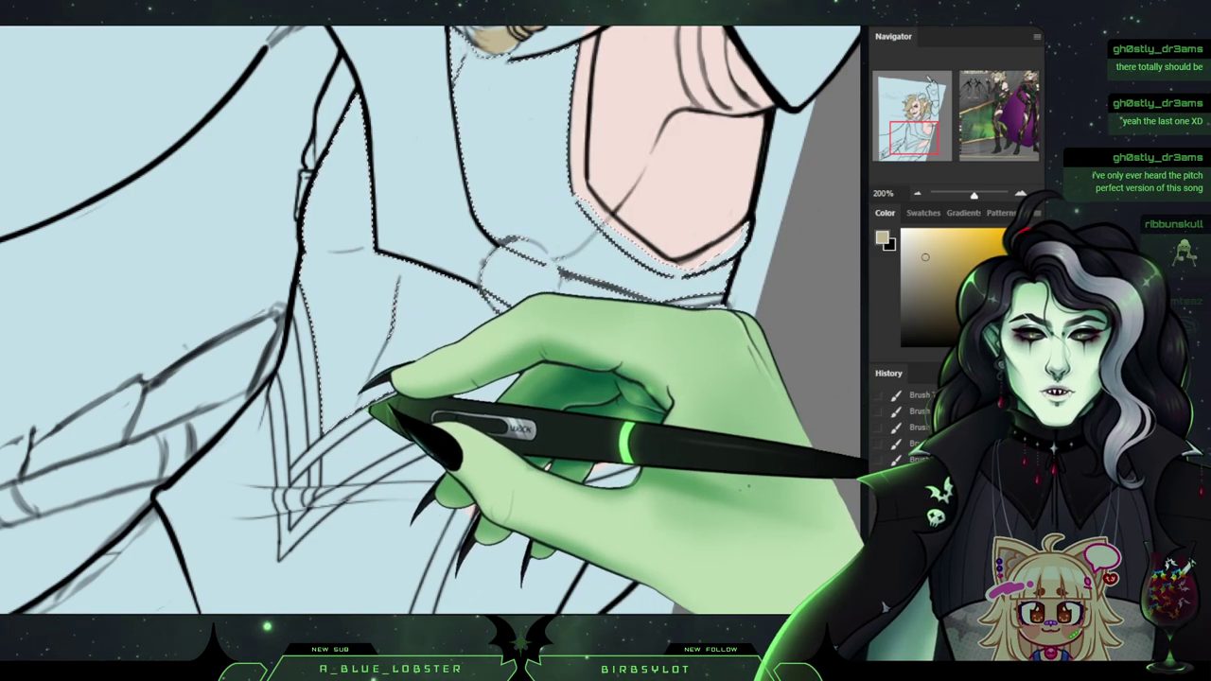
pyautogui.click(316, 478)
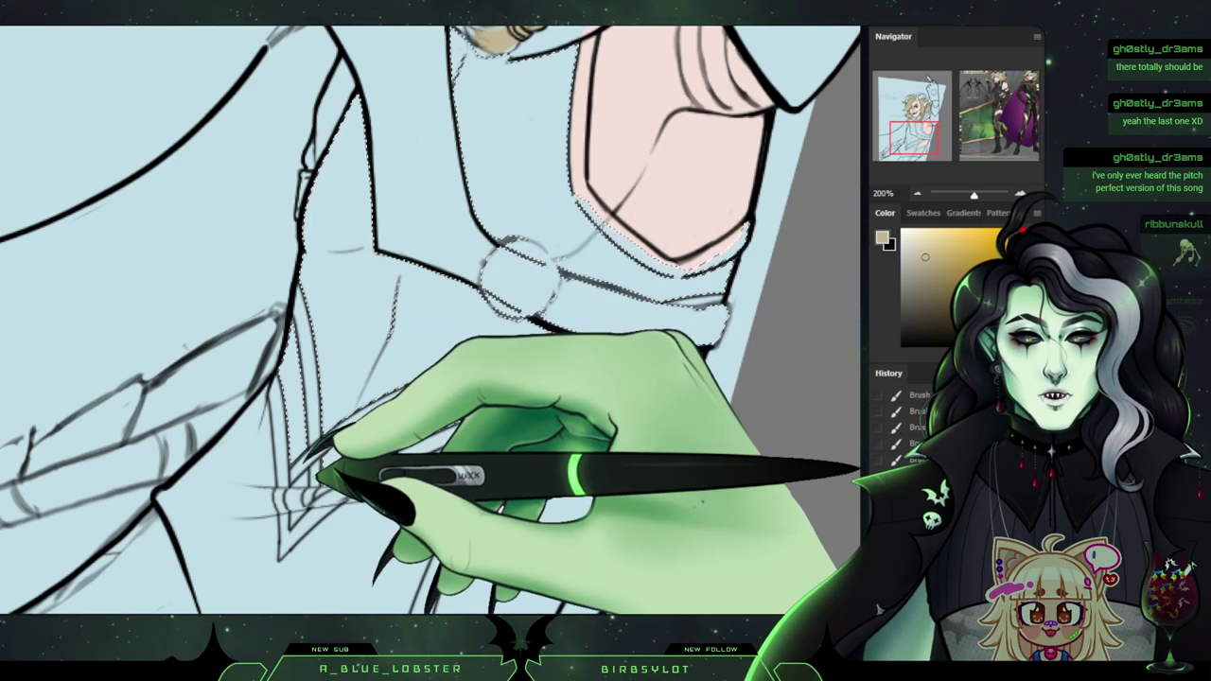
pyautogui.click(295, 501)
pyautogui.click(250, 511)
pyautogui.click(253, 522)
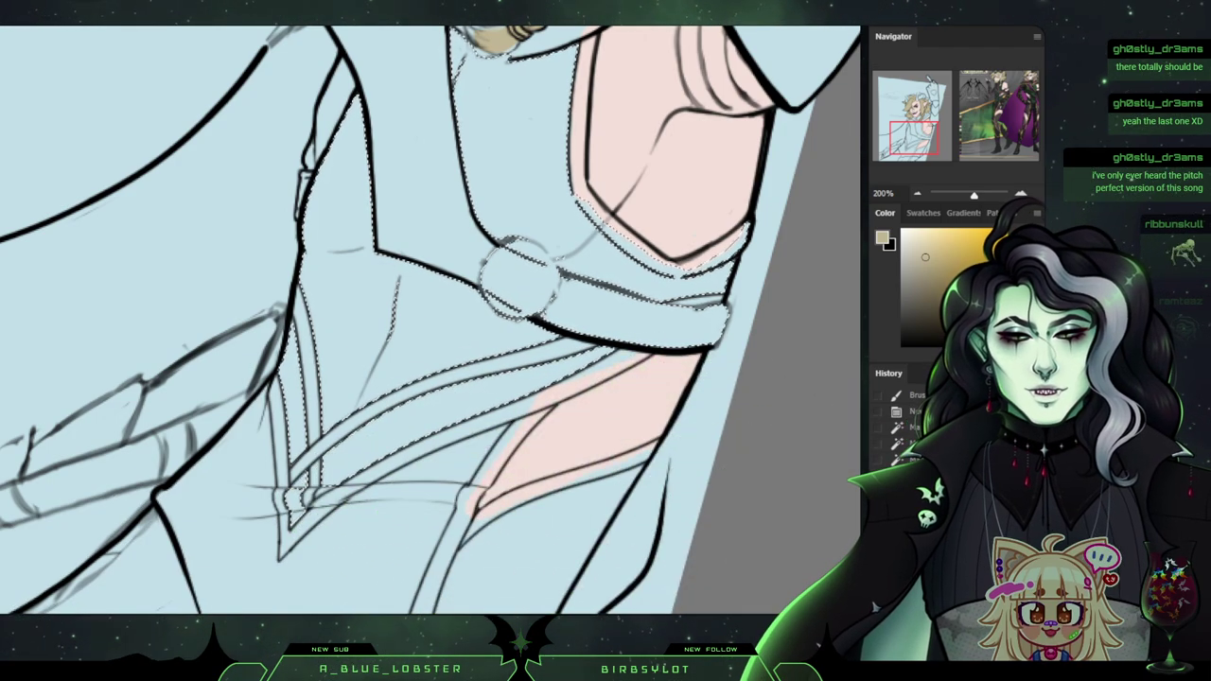
pyautogui.moveTo(493, 236); pyautogui.dragTo(406, 508)
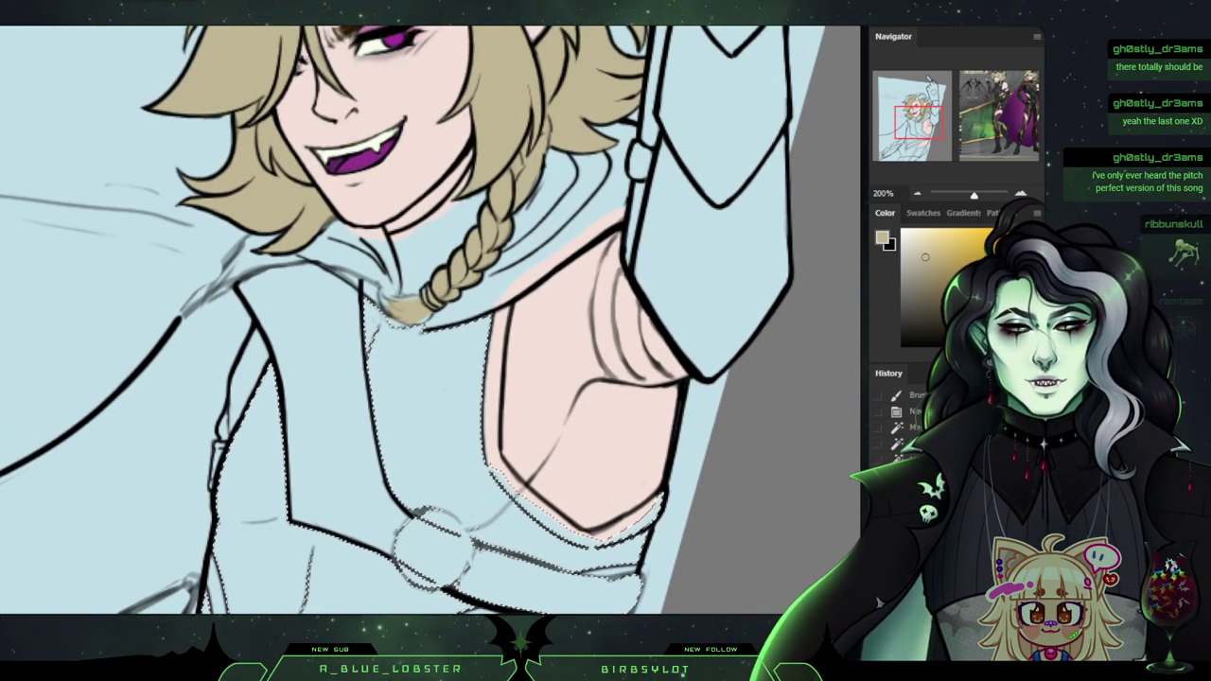
pyautogui.moveTo(413, 212); pyautogui.dragTo(424, 212)
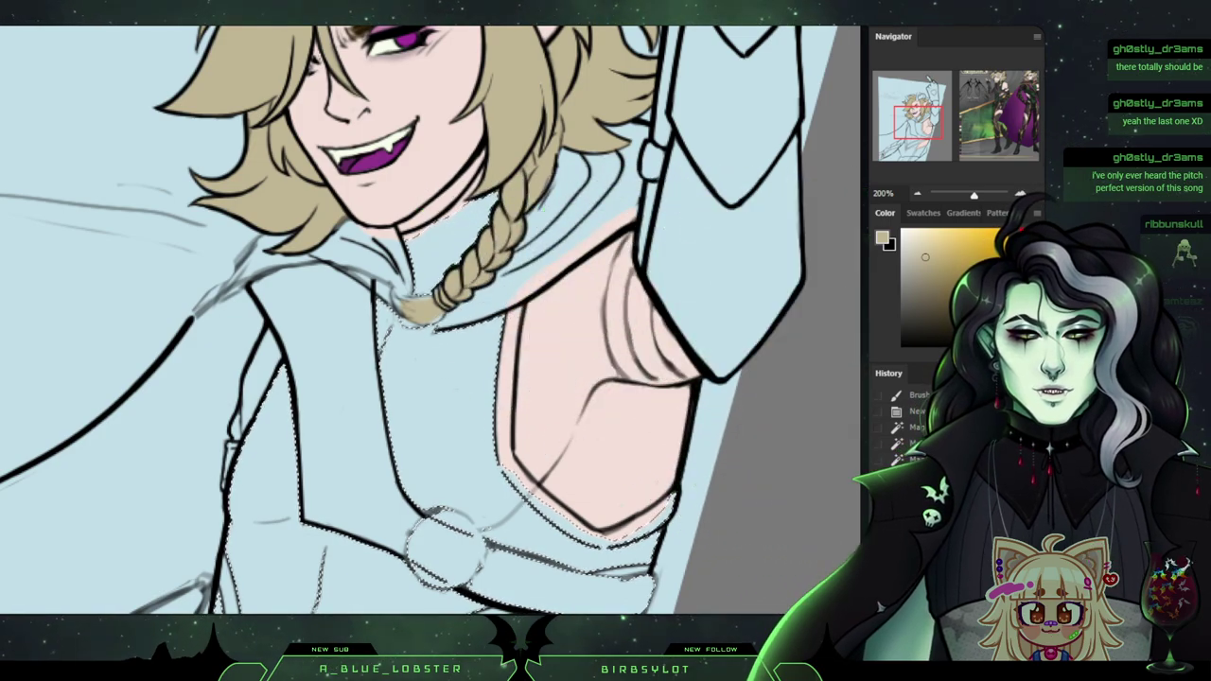
# Sample the dark green of the reference character's shirt, fill the selected shirt areas with it and deselect.
pyautogui.hotkey('ctrl', '-')
pyautogui.hotkey('ctrl', '-')
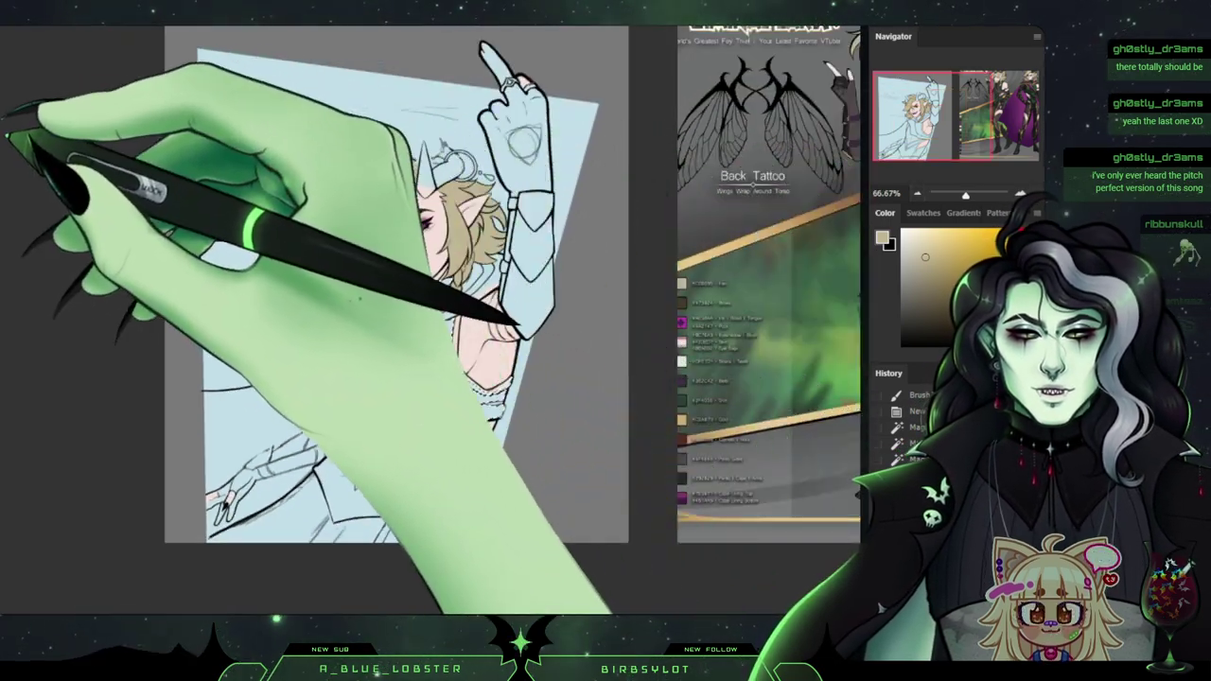
pyautogui.moveTo(680, 92); pyautogui.dragTo(401, 101)
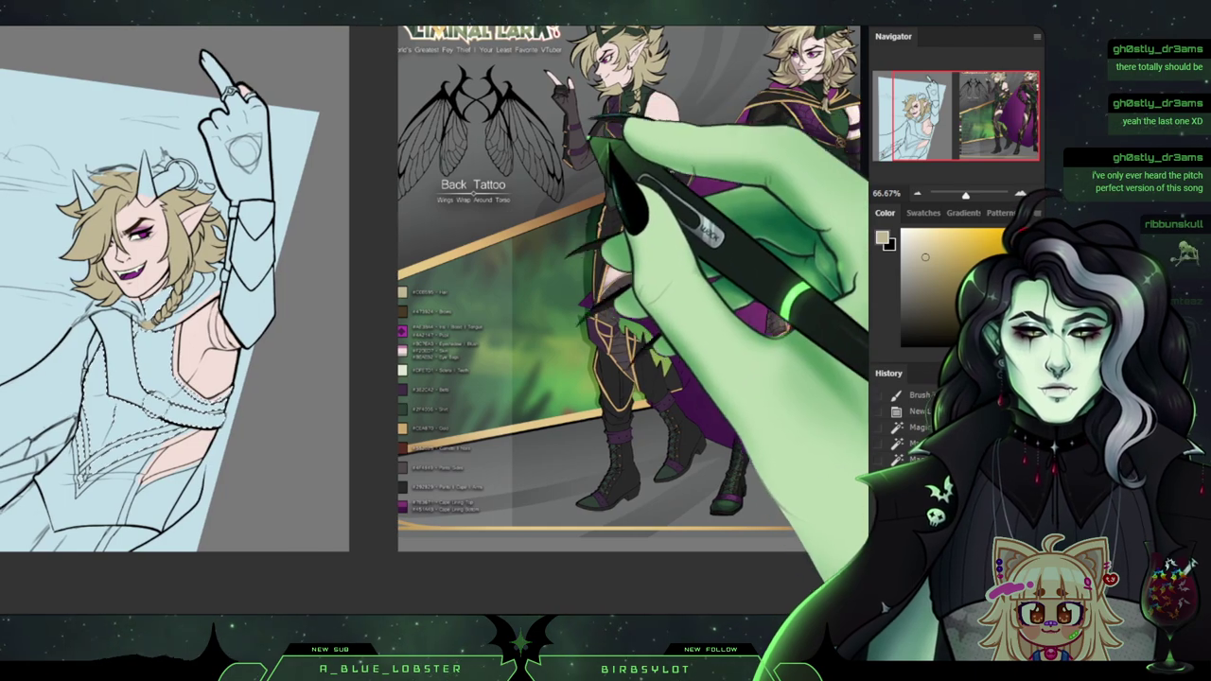
pyautogui.keyDown('alt'); pyautogui.click(643, 123); pyautogui.keyUp('alt')
pyautogui.moveTo(643, 123); pyautogui.dragTo(757, 152)
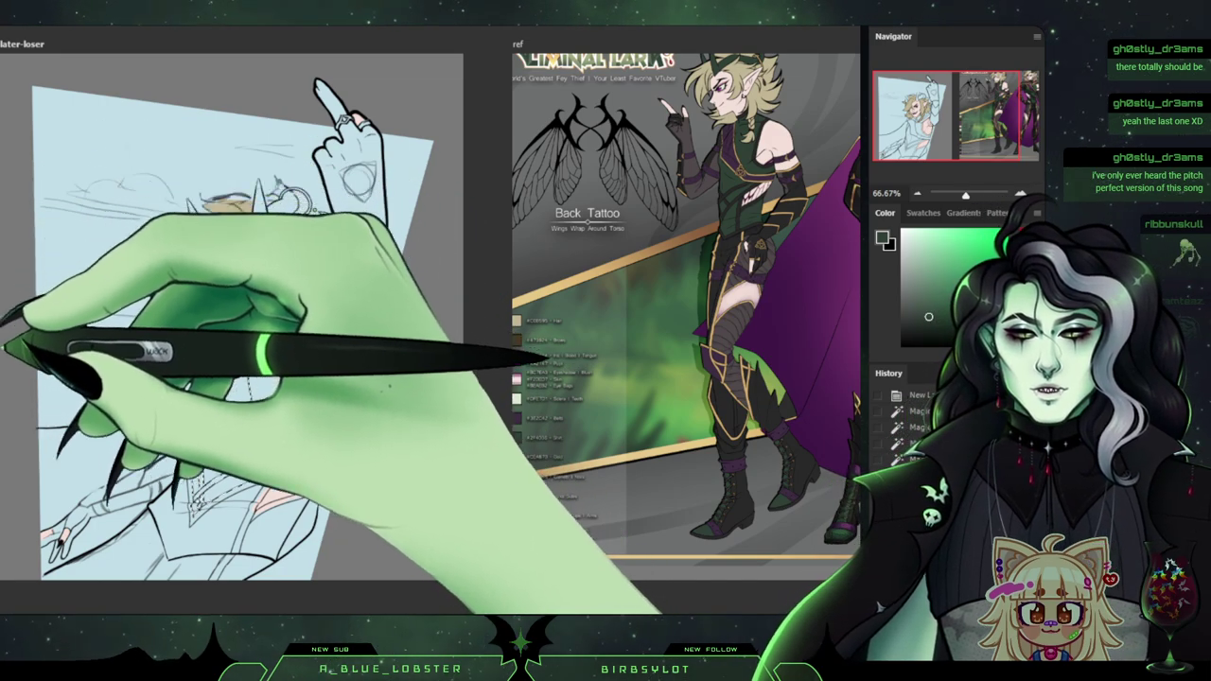
pyautogui.click(269, 386)
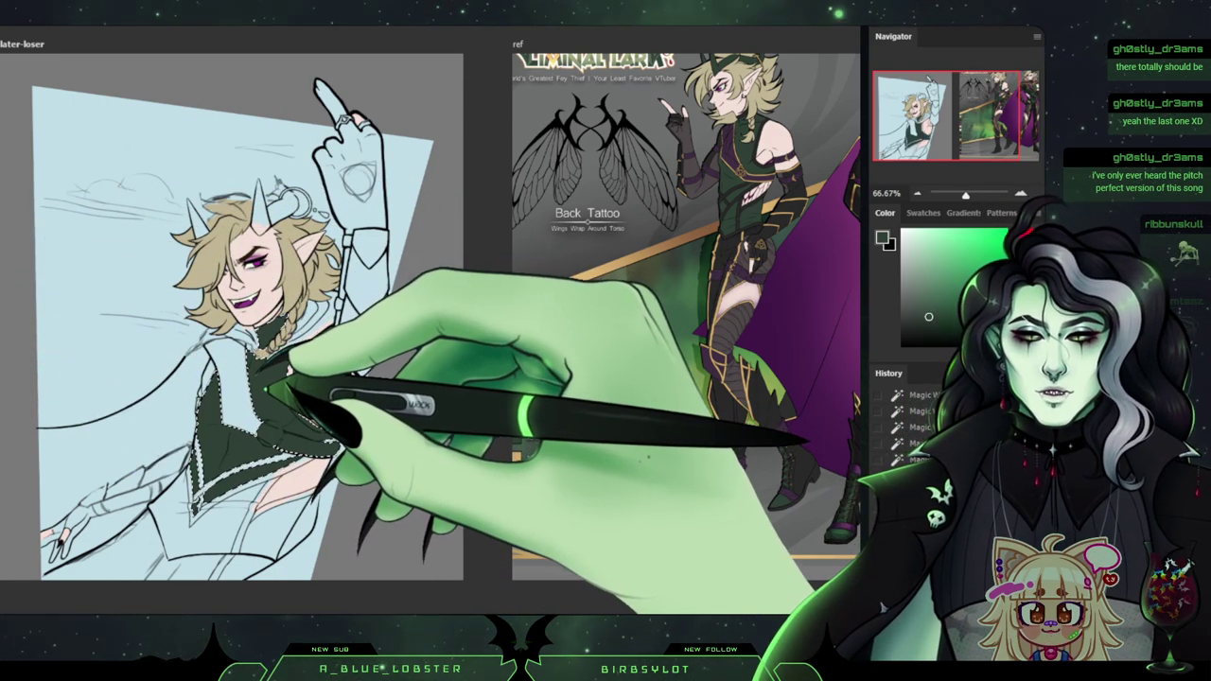
pyautogui.hotkey('ctrl', 'd')
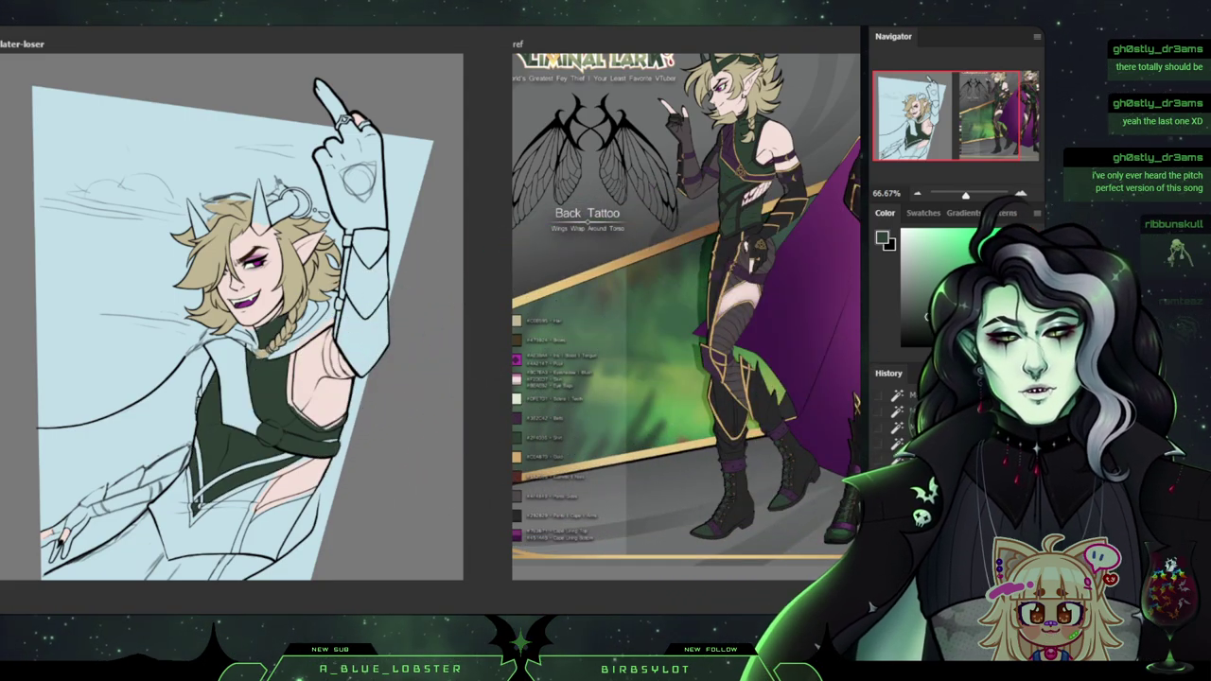
# Brush dark green into the shirt's armhole trim along the bare skin, up to the line art.
pyautogui.hotkey('ctrl', '+')
pyautogui.hotkey('ctrl', '+')
pyautogui.hotkey('ctrl', '+')
pyautogui.moveTo(142, 530); pyautogui.dragTo(718, 184)
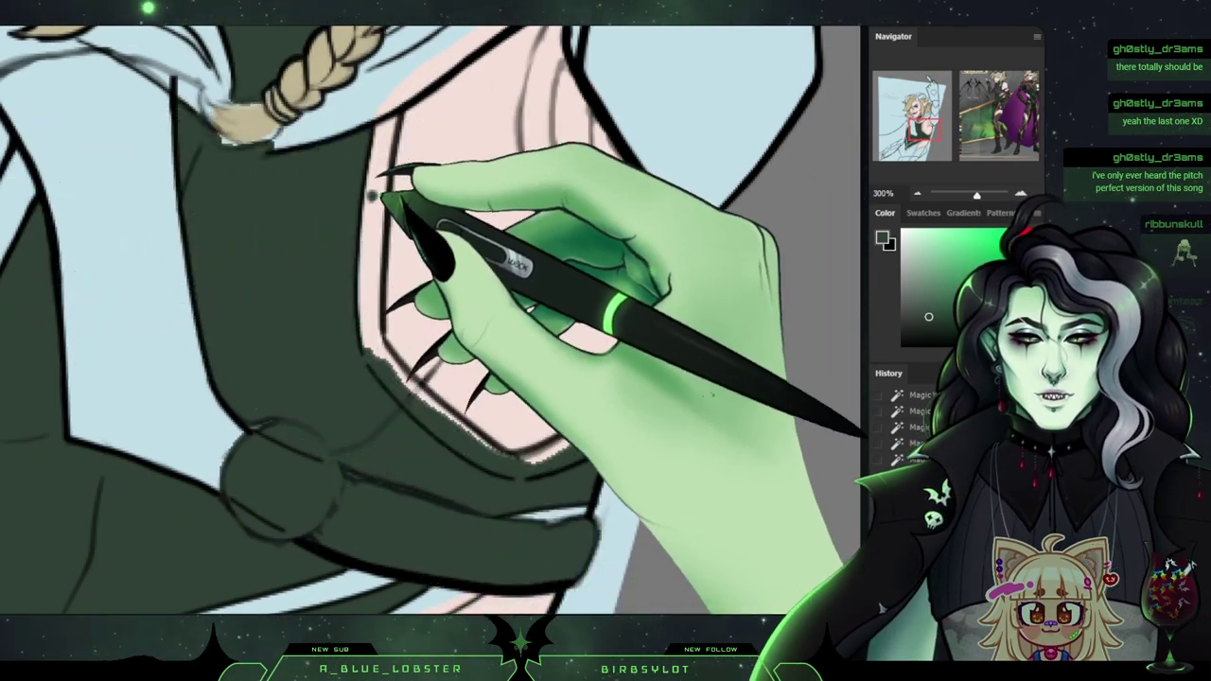
pyautogui.moveTo(373, 195)
pyautogui.mouseDown()
pyautogui.moveTo(373, 288)
pyautogui.moveTo(376, 231)
pyautogui.moveTo(389, 348)
pyautogui.moveTo(421, 396)
pyautogui.moveTo(391, 362)
pyautogui.moveTo(507, 463)
pyautogui.moveTo(561, 455)
pyautogui.mouseUp()
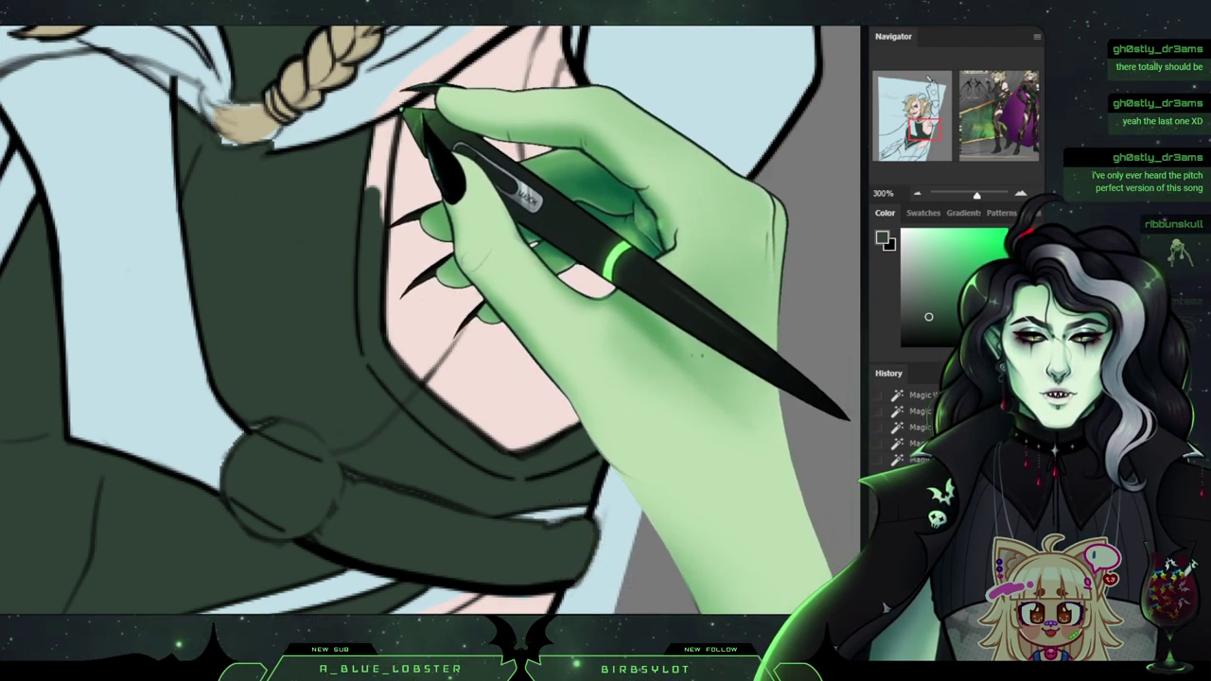
pyautogui.moveTo(381, 139); pyautogui.dragTo(399, 121)
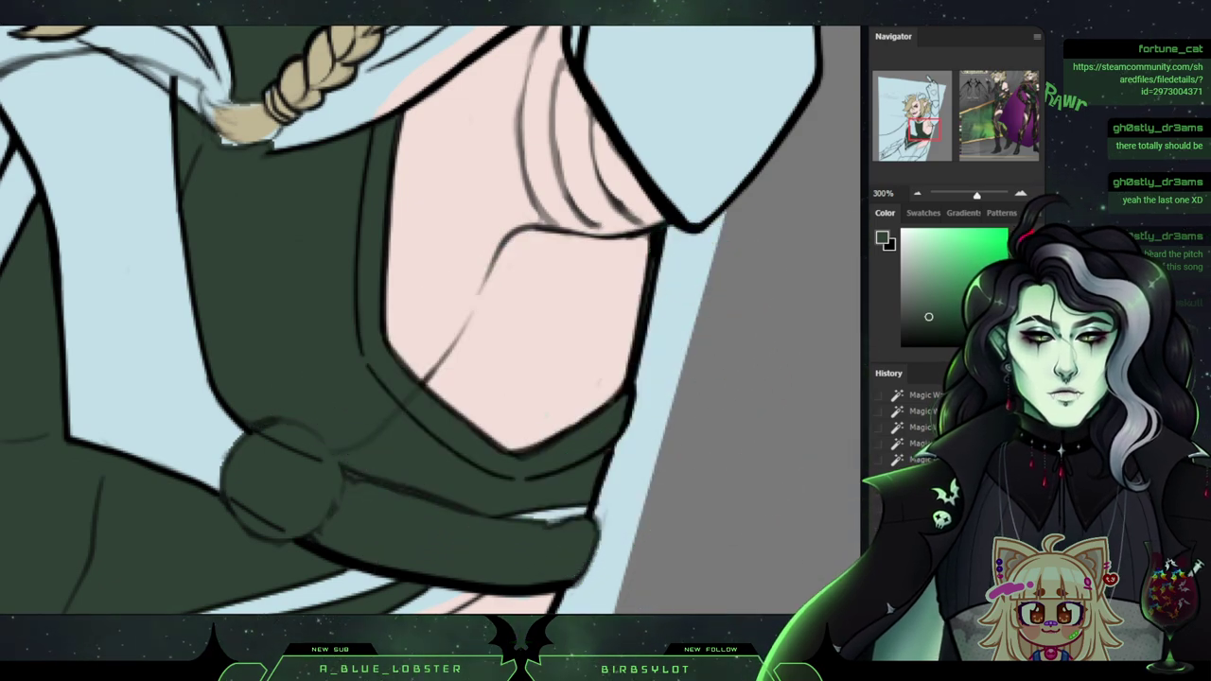
# Fill the remaining gaps beneath the chest band and in the pointed hem trim with dark green, then deselect.
pyautogui.moveTo(359, 464)
pyautogui.mouseDown()
pyautogui.moveTo(525, 187)
pyautogui.moveTo(526, 207)
pyautogui.mouseUp()
pyautogui.moveTo(671, 269); pyautogui.dragTo(749, 250)
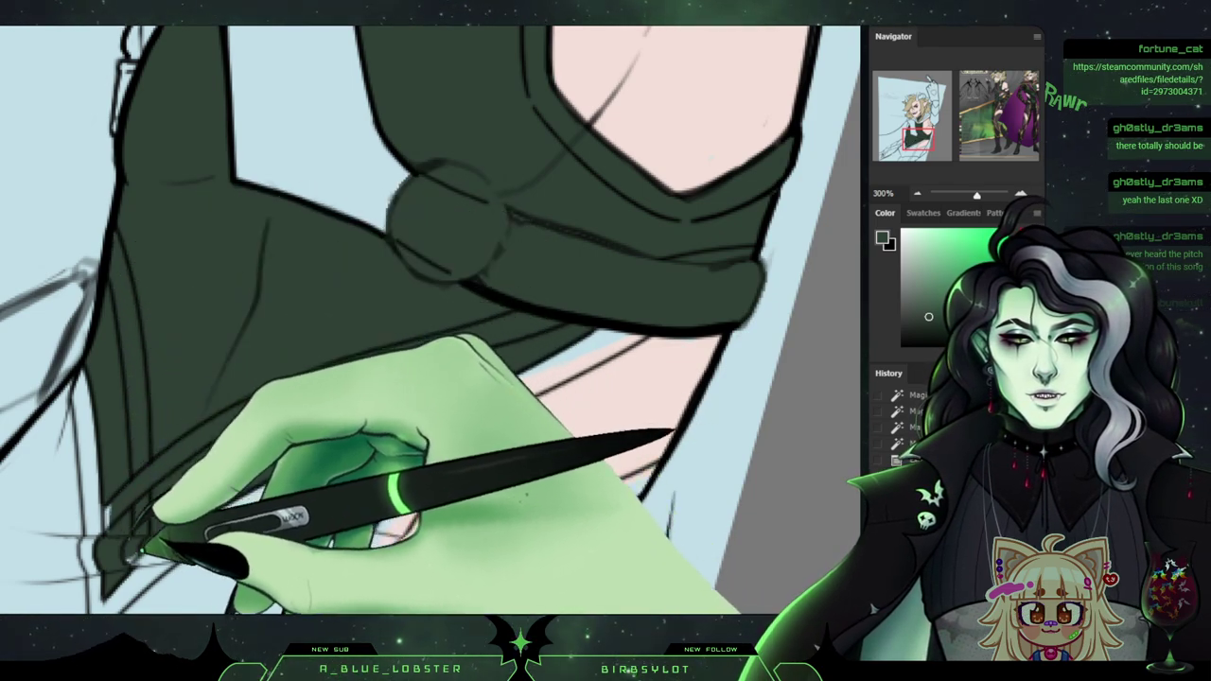
pyautogui.moveTo(919, 139)
pyautogui.mouseDown()
pyautogui.moveTo(919, 126)
pyautogui.moveTo(937, 137)
pyautogui.moveTo(908, 150)
pyautogui.mouseUp()
pyautogui.hotkey('ctrl', 'd')
# Outline the shirt's lower section in dark green below the pointed trim and paint its interior down to the bottom edge.
pyautogui.moveTo(379, 178)
pyautogui.mouseDown()
pyautogui.moveTo(338, 121)
pyautogui.moveTo(360, 102)
pyautogui.moveTo(303, 168)
pyautogui.moveTo(369, 123)
pyautogui.moveTo(348, 279)
pyautogui.moveTo(357, 333)
pyautogui.moveTo(384, 382)
pyautogui.mouseUp()
pyautogui.moveTo(284, 205)
pyautogui.mouseDown()
pyautogui.moveTo(194, 271)
pyautogui.moveTo(162, 279)
pyautogui.moveTo(194, 301)
pyautogui.moveTo(231, 379)
pyautogui.moveTo(235, 395)
pyautogui.moveTo(226, 369)
pyautogui.moveTo(251, 498)
pyautogui.moveTo(263, 481)
pyautogui.moveTo(253, 445)
pyautogui.moveTo(336, 405)
pyautogui.moveTo(273, 506)
pyautogui.moveTo(349, 487)
pyautogui.moveTo(484, 482)
pyautogui.mouseUp()
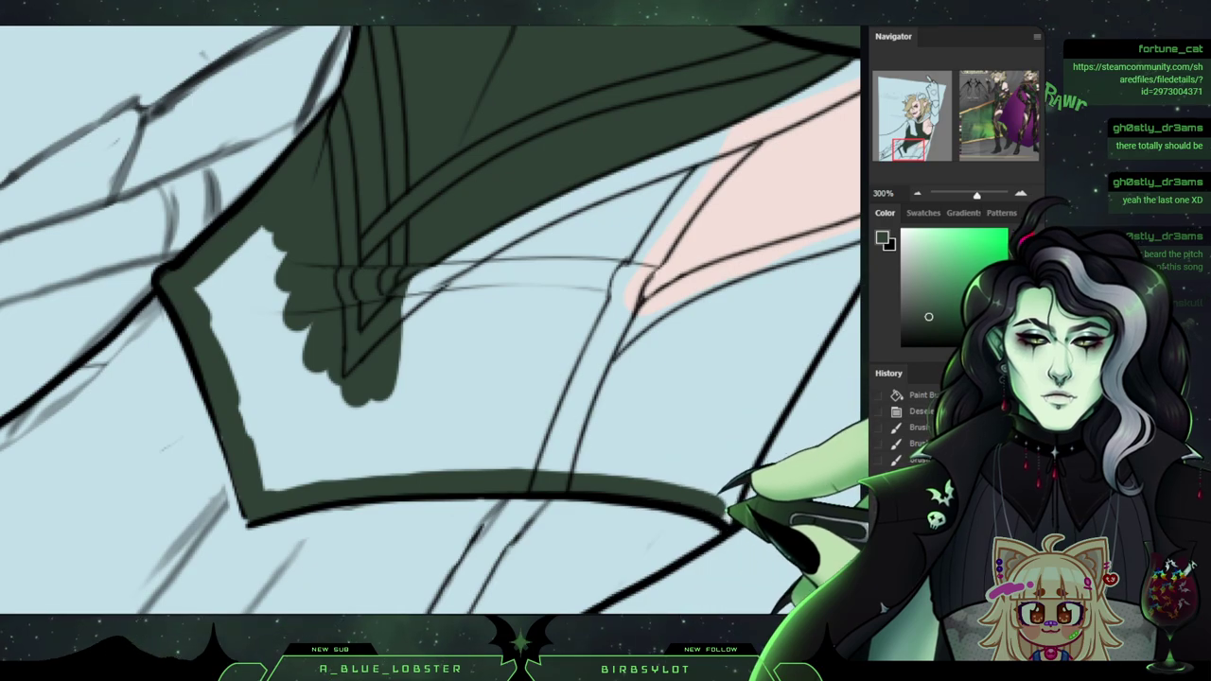
pyautogui.moveTo(978, 195)
pyautogui.mouseDown()
pyautogui.moveTo(953, 195)
pyautogui.moveTo(967, 195)
pyautogui.mouseUp()
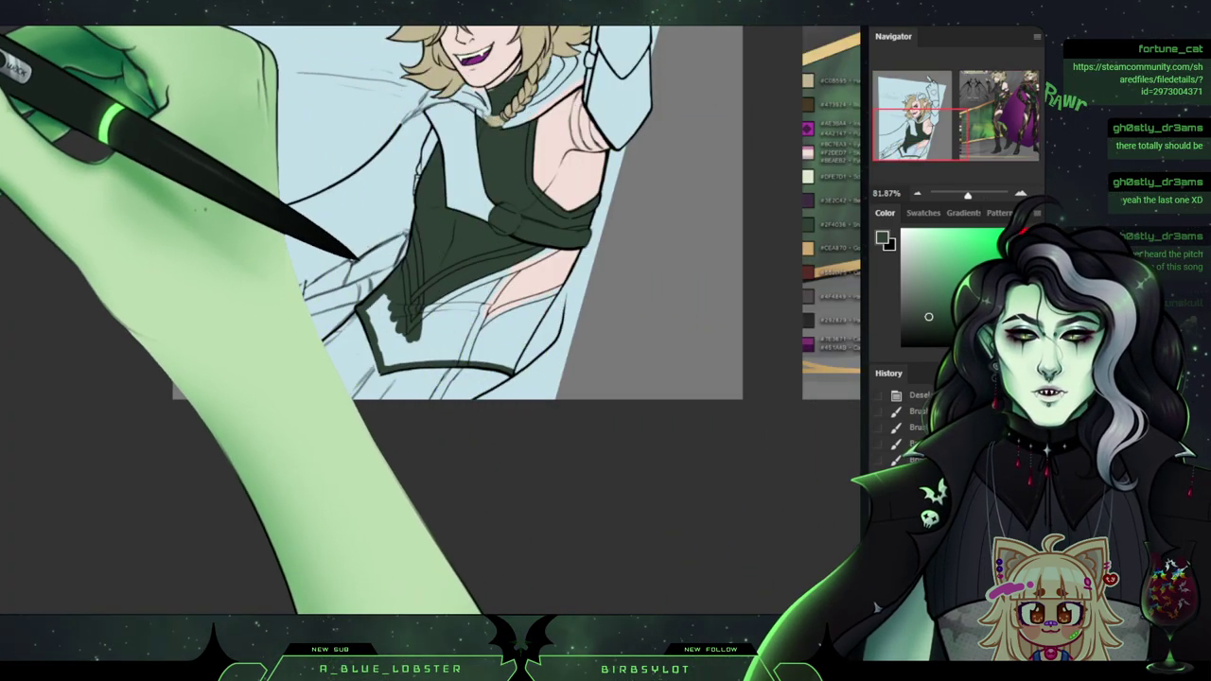
pyautogui.moveTo(401, 282)
pyautogui.mouseDown()
pyautogui.moveTo(381, 316)
pyautogui.moveTo(399, 357)
pyautogui.moveTo(452, 300)
pyautogui.moveTo(424, 314)
pyautogui.moveTo(403, 338)
pyautogui.moveTo(504, 288)
pyautogui.moveTo(438, 312)
pyautogui.moveTo(502, 272)
pyautogui.moveTo(381, 330)
pyautogui.moveTo(435, 354)
pyautogui.moveTo(518, 365)
pyautogui.moveTo(532, 328)
pyautogui.moveTo(478, 343)
pyautogui.moveTo(516, 347)
pyautogui.moveTo(478, 338)
pyautogui.moveTo(456, 312)
pyautogui.mouseUp()
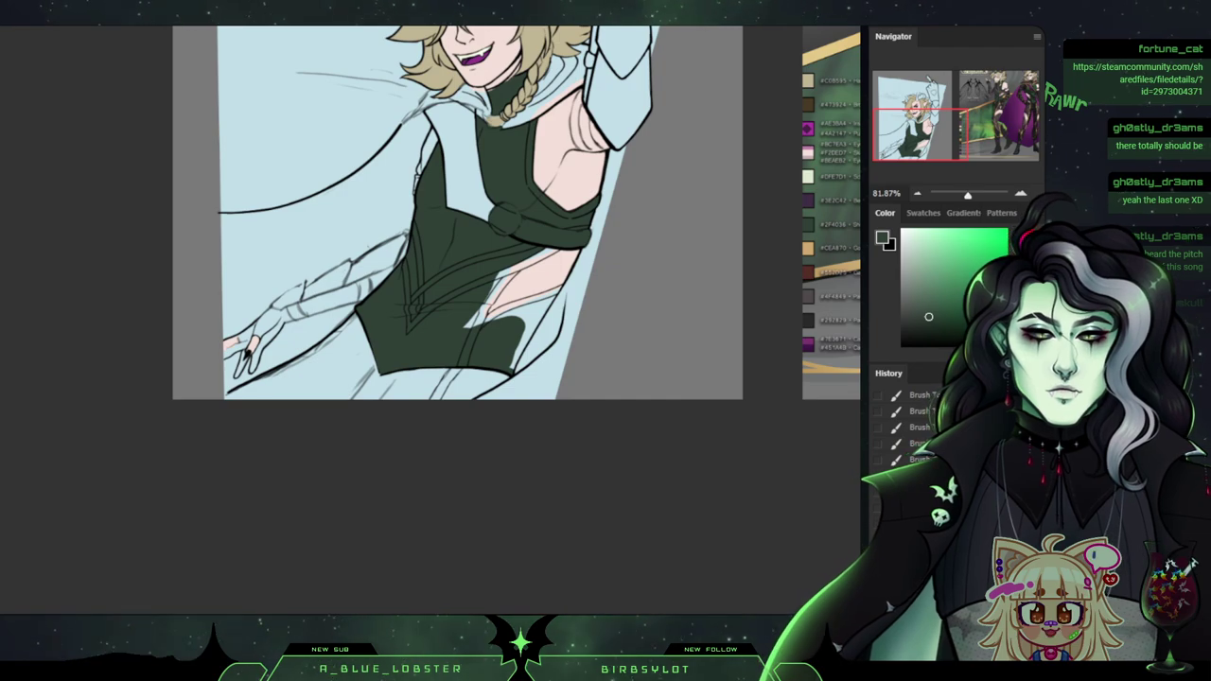
pyautogui.moveTo(430, 321); pyautogui.dragTo(497, 321)
# Check the collar and braid area, then extend the dark green over the hip around the waist cut-out.
pyautogui.moveTo(530, 95); pyautogui.dragTo(284, 596)
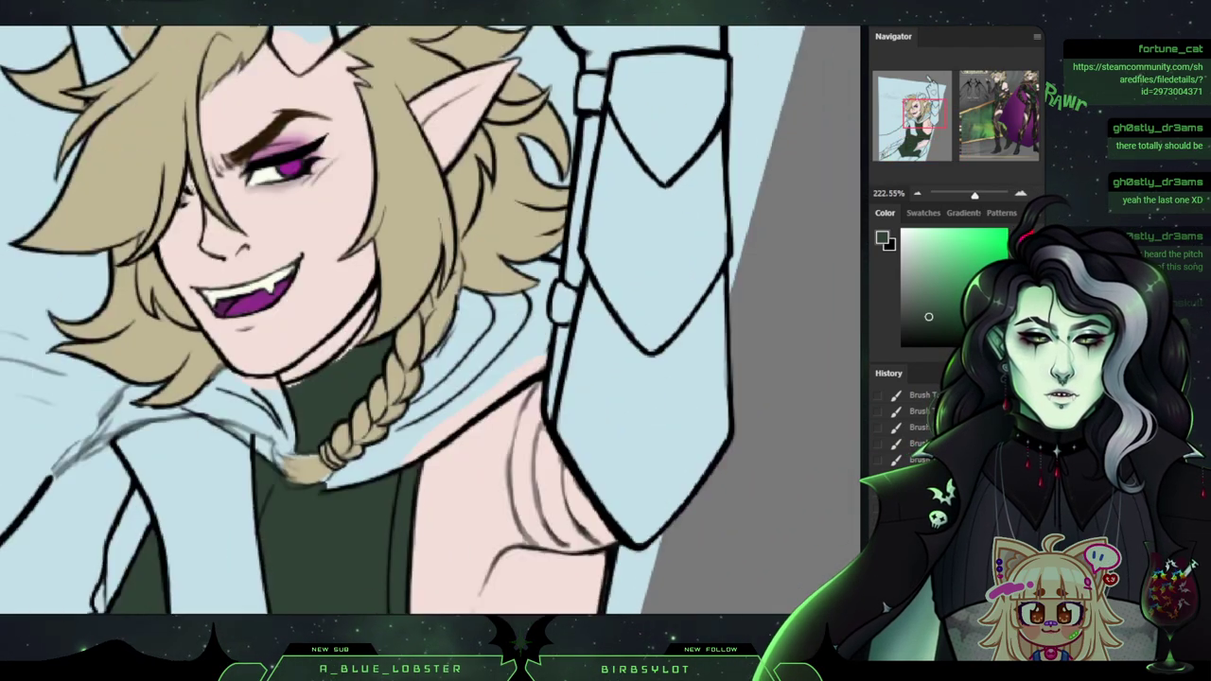
pyautogui.moveTo(469, 474); pyautogui.dragTo(635, 365)
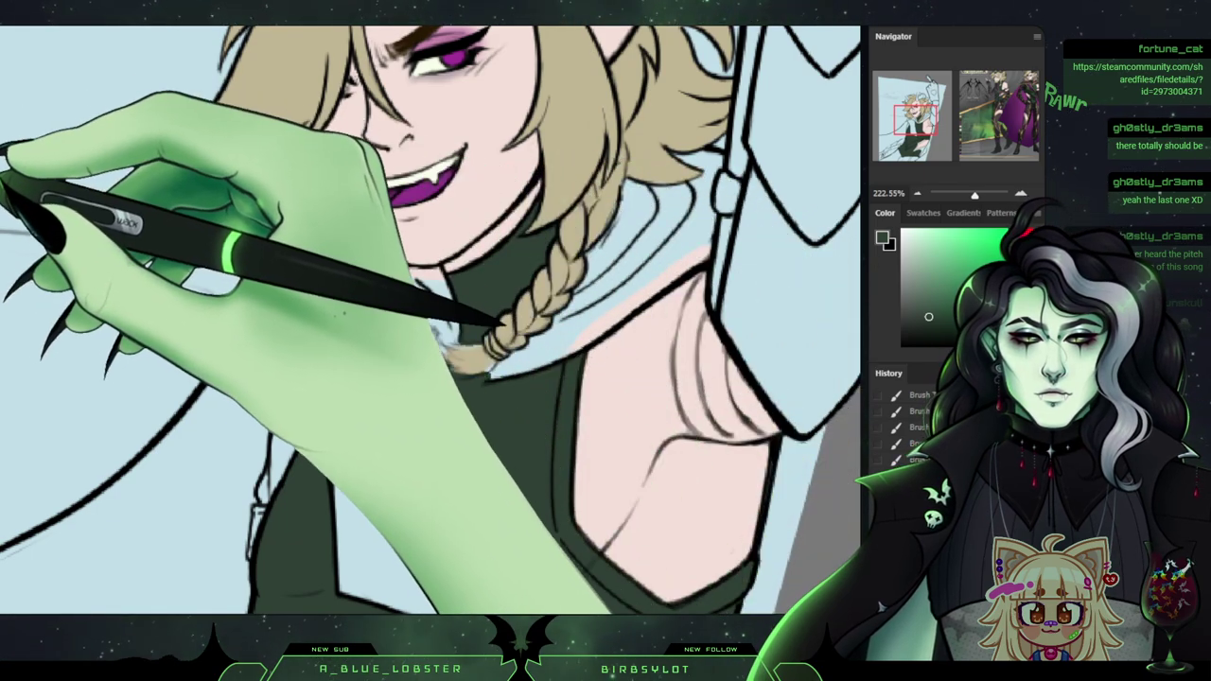
pyautogui.moveTo(416, 559); pyautogui.dragTo(468, 80)
pyautogui.moveTo(472, 293); pyautogui.dragTo(500, 271)
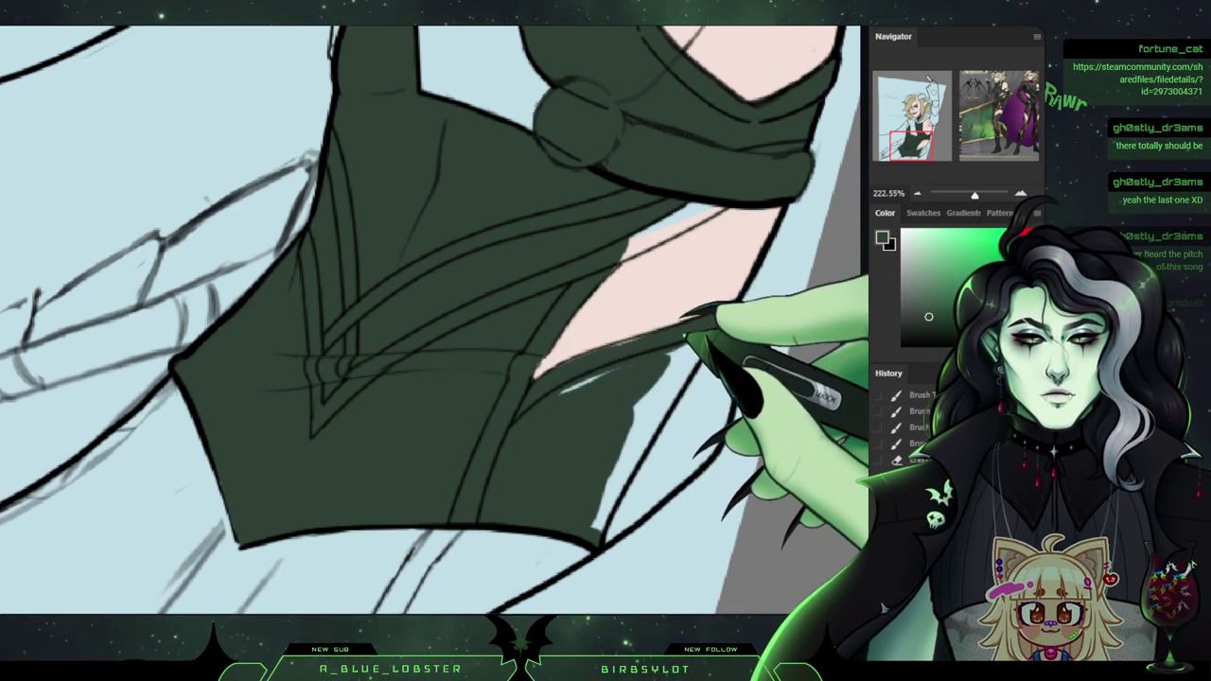
# Finish the dark green edges around the waist cut-out and fill the cut-out's remaining gap with the pale skin pink.
pyautogui.moveTo(572, 375); pyautogui.dragTo(560, 391)
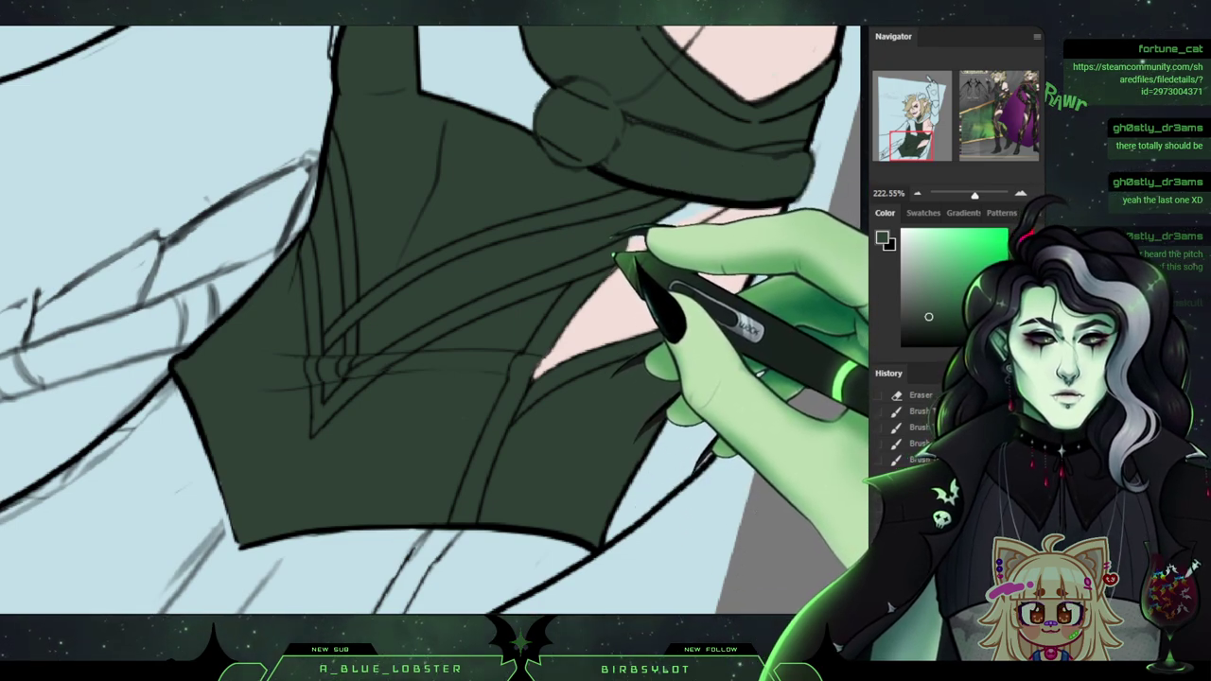
pyautogui.moveTo(628, 246); pyautogui.dragTo(614, 262)
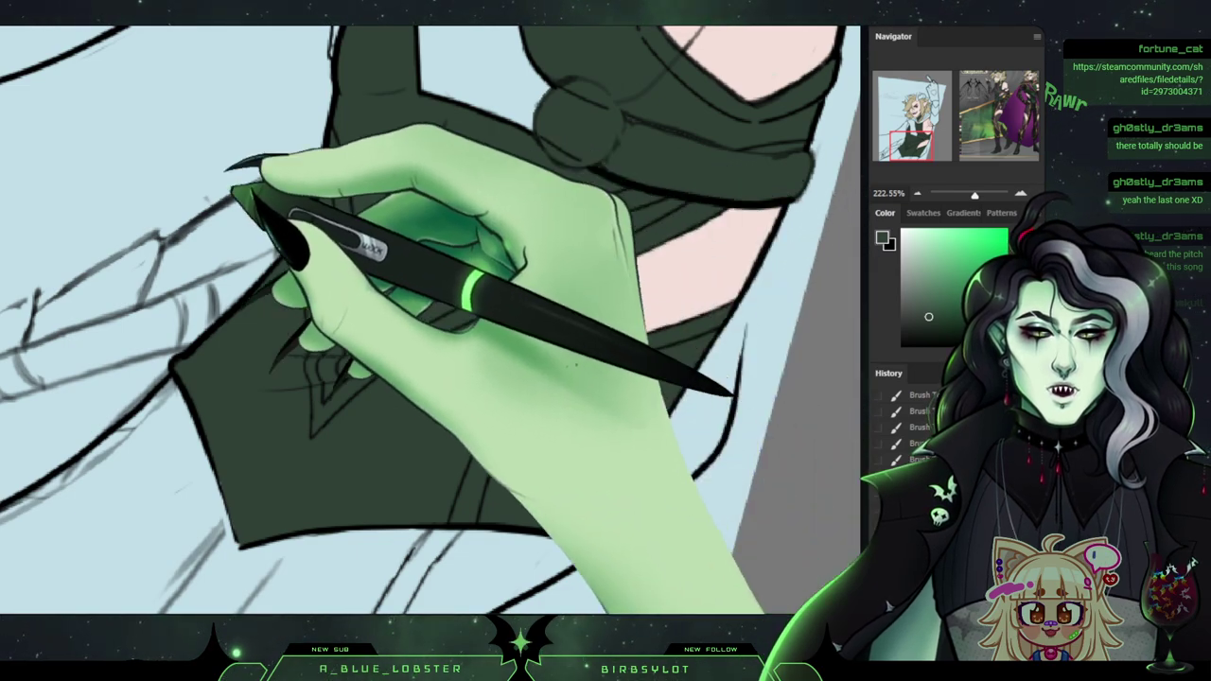
pyautogui.press('x')
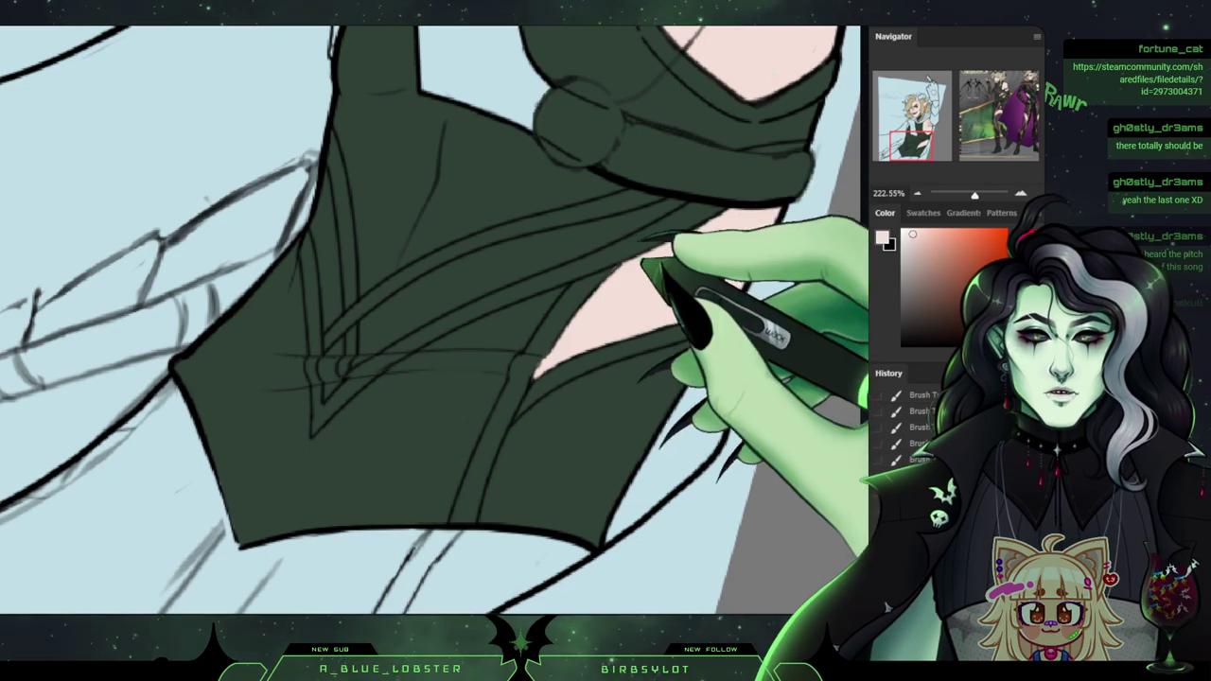
pyautogui.moveTo(911, 146)
pyautogui.mouseDown()
pyautogui.moveTo(908, 129)
pyautogui.moveTo(928, 120)
pyautogui.moveTo(980, 119)
pyautogui.moveTo(1006, 133)
pyautogui.mouseUp()
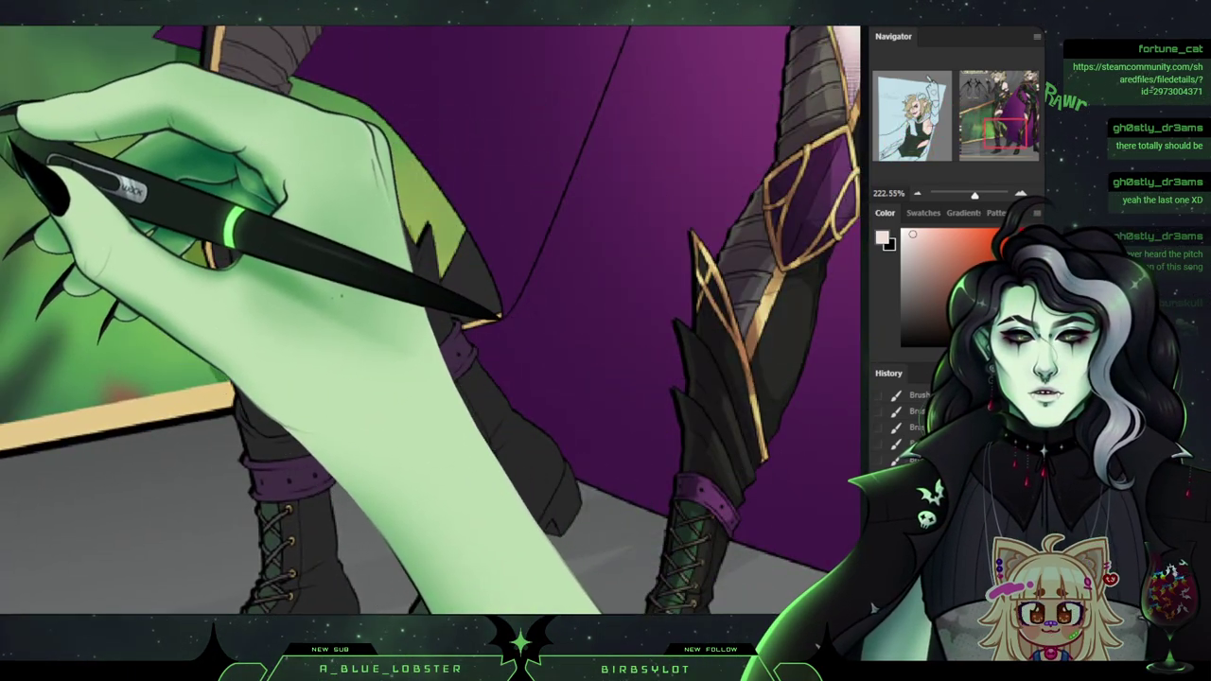
# Sample the cape's dark purple from the reference sheet and block in the cape behind the character's body and lowered arm.
pyautogui.keyDown('alt'); pyautogui.click(555, 413); pyautogui.keyUp('alt')
pyautogui.moveTo(1005, 133)
pyautogui.mouseDown()
pyautogui.moveTo(939, 110)
pyautogui.moveTo(907, 116)
pyautogui.mouseUp()
pyautogui.hotkey('ctrl', '-')
pyautogui.hotkey('ctrl', '-')
pyautogui.hotkey('ctrl', '-')
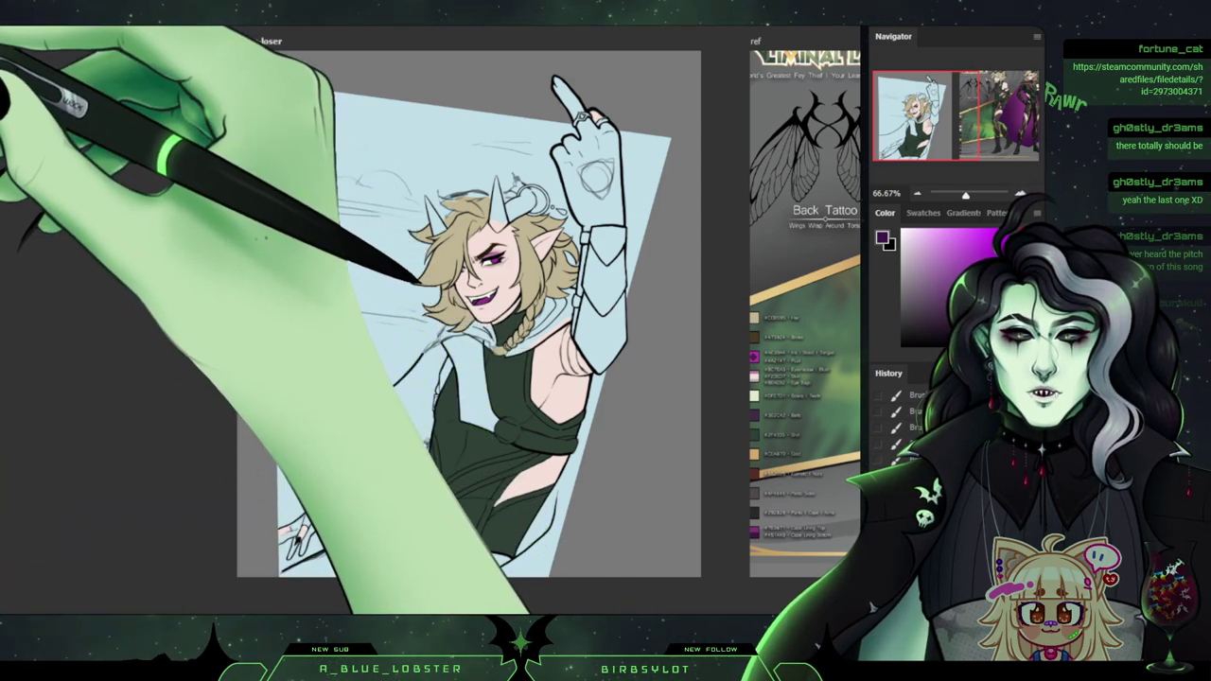
pyautogui.moveTo(343, 469)
pyautogui.mouseDown()
pyautogui.moveTo(312, 516)
pyautogui.moveTo(395, 487)
pyautogui.moveTo(297, 569)
pyautogui.mouseUp()
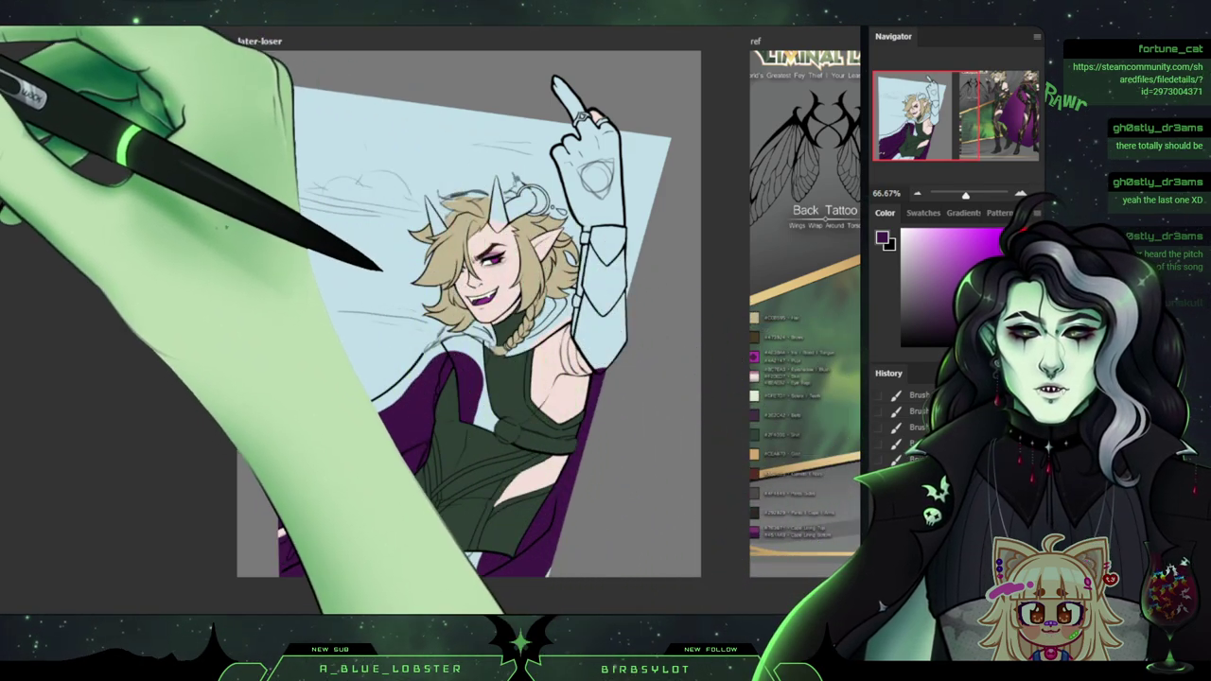
# Extend the dark purple up to the cape's upper outline, from the canvas edge along the curve to the shoulder.
pyautogui.hotkey('ctrl', '+')
pyautogui.hotkey('ctrl', '+')
pyautogui.hotkey('ctrl', '+')
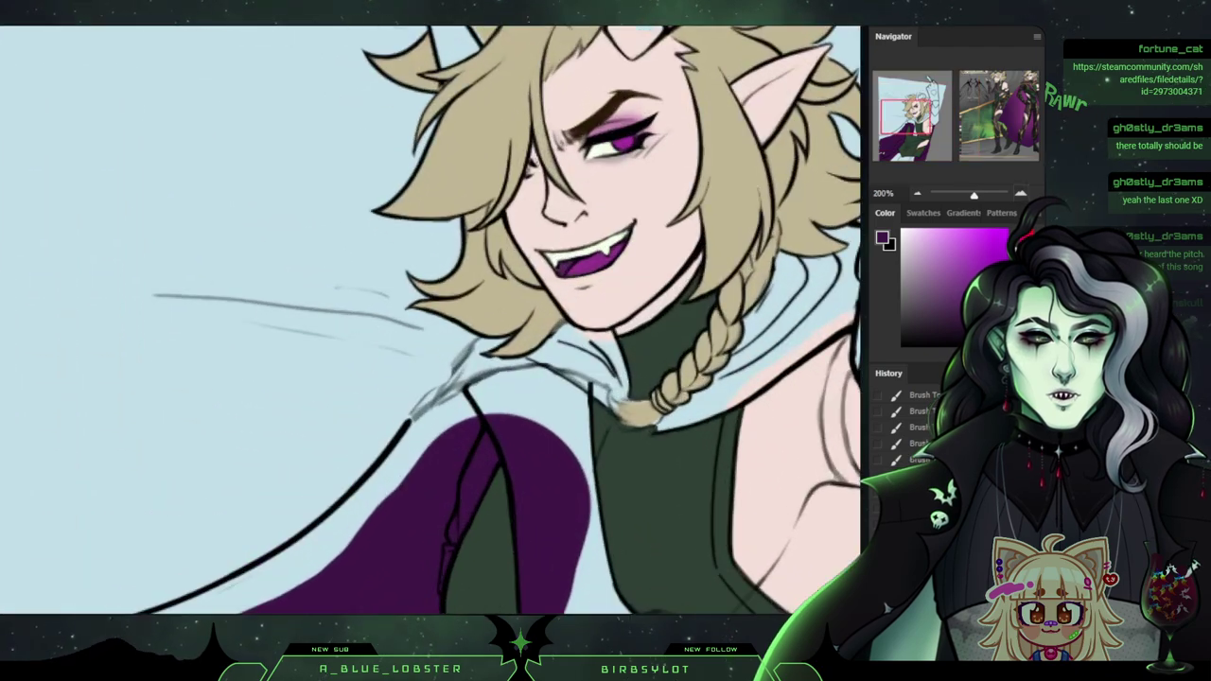
pyautogui.moveTo(218, 526); pyautogui.dragTo(723, 157)
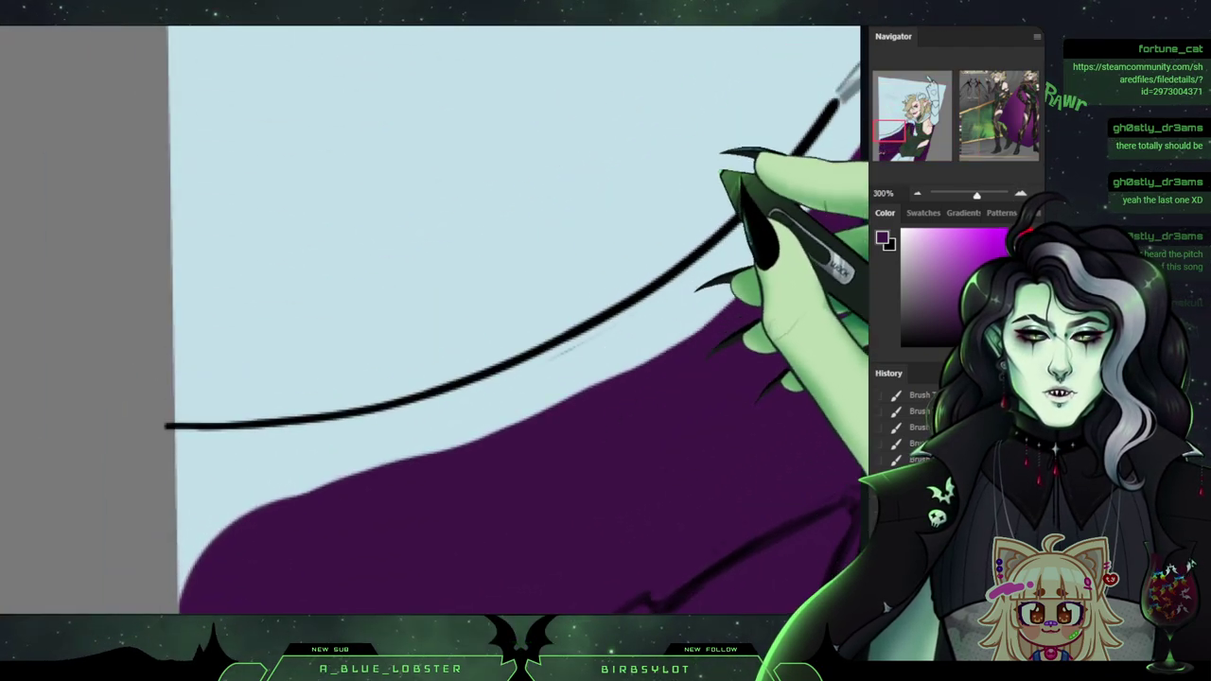
pyautogui.moveTo(274, 606); pyautogui.dragTo(271, 454)
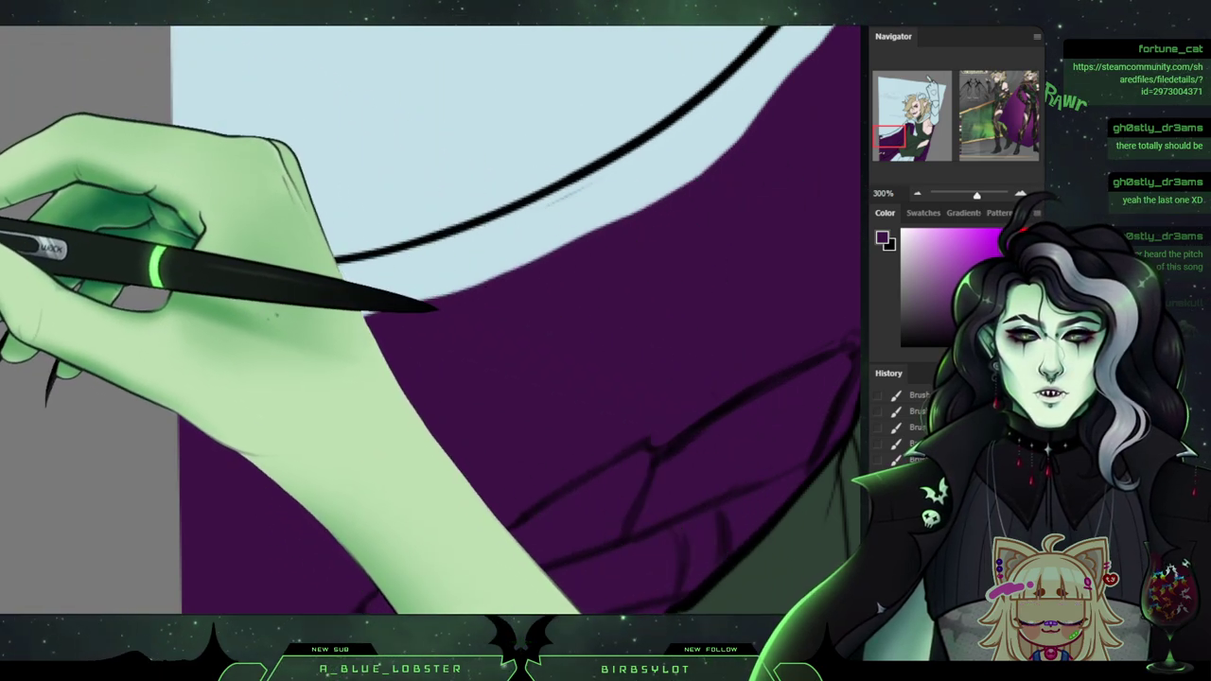
pyautogui.moveTo(291, 303); pyautogui.dragTo(461, 264)
pyautogui.hotkey('ctrl', 'z')
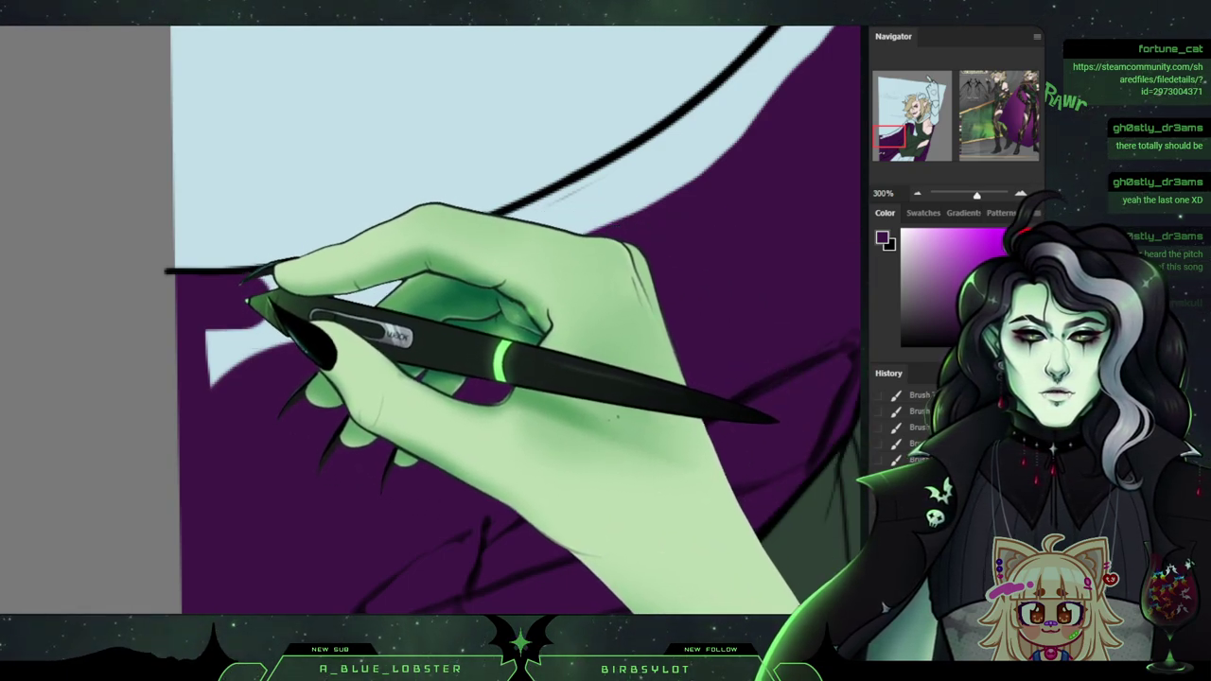
pyautogui.moveTo(255, 295); pyautogui.dragTo(282, 297)
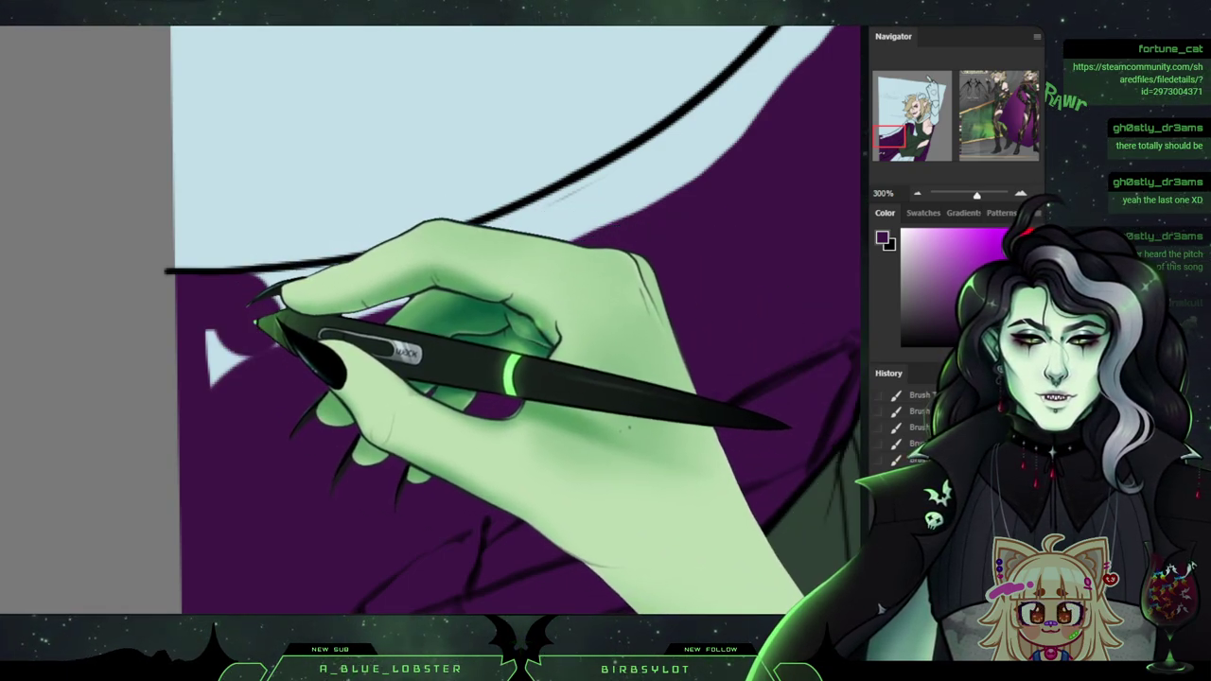
pyautogui.moveTo(330, 295)
pyautogui.mouseDown()
pyautogui.moveTo(217, 370)
pyautogui.moveTo(321, 327)
pyautogui.mouseUp()
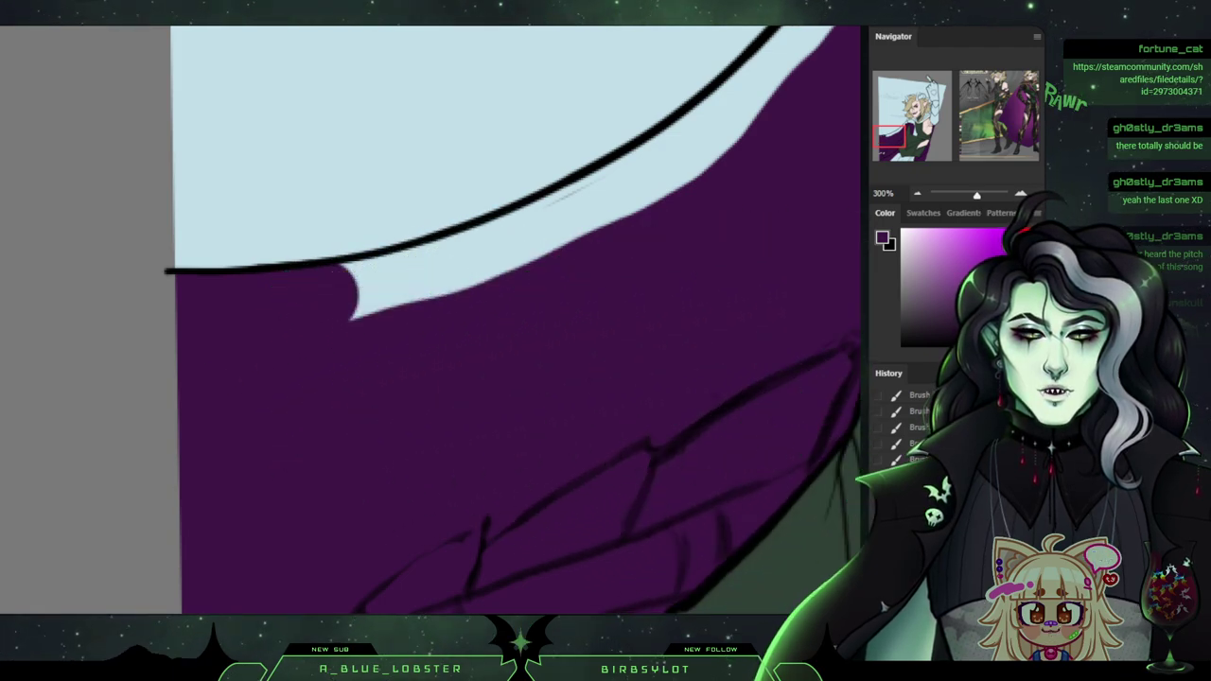
pyautogui.moveTo(530, 246)
pyautogui.mouseDown()
pyautogui.moveTo(530, 283)
pyautogui.moveTo(288, 450)
pyautogui.moveTo(327, 412)
pyautogui.mouseUp()
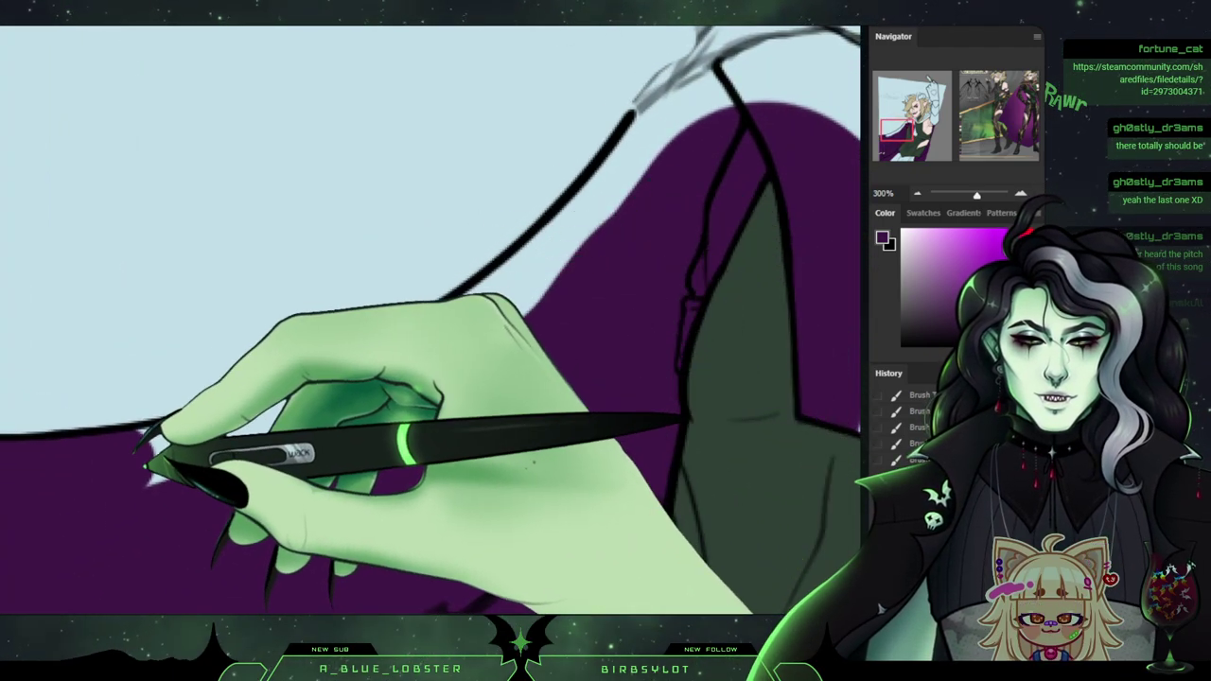
pyautogui.moveTo(149, 441); pyautogui.dragTo(202, 447)
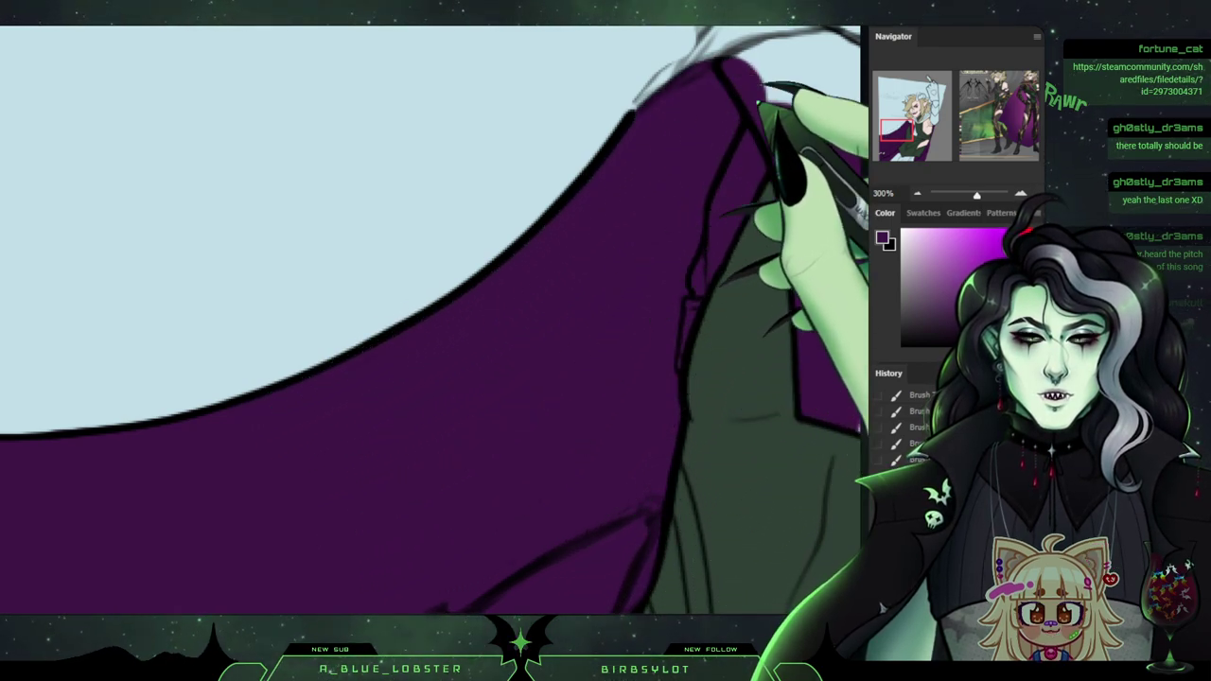
# Paint the hood's inner lining dark purple on both sides of the neck, behind the braid and below the jaw.
pyautogui.moveTo(897, 130); pyautogui.dragTo(920, 119)
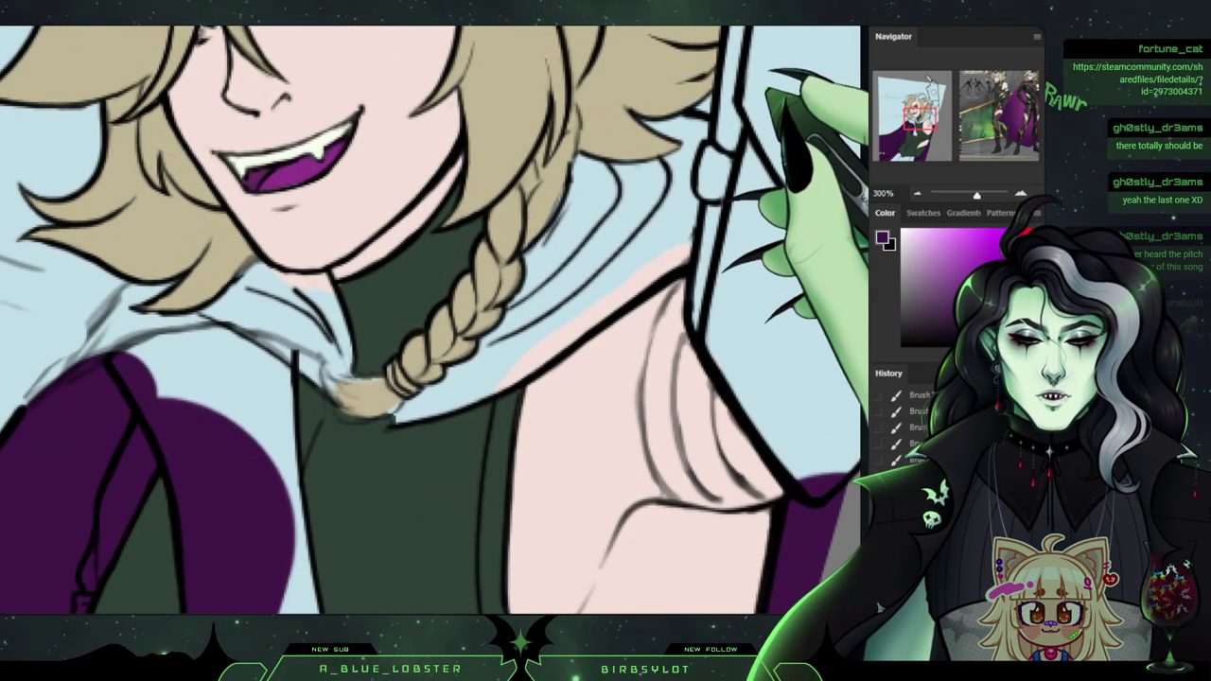
pyautogui.moveTo(566, 154)
pyautogui.mouseDown()
pyautogui.moveTo(579, 194)
pyautogui.moveTo(589, 180)
pyautogui.moveTo(507, 259)
pyautogui.mouseUp()
pyautogui.moveTo(336, 268)
pyautogui.mouseDown()
pyautogui.moveTo(317, 260)
pyautogui.moveTo(348, 275)
pyautogui.moveTo(368, 312)
pyautogui.mouseUp()
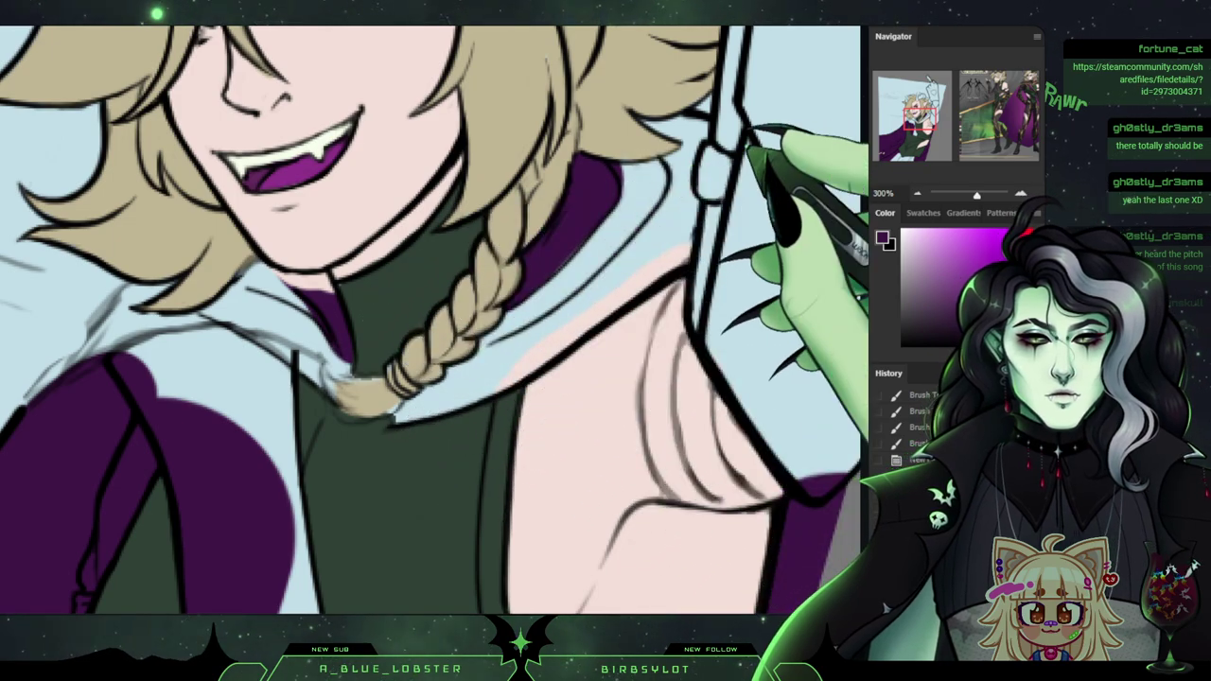
pyautogui.moveTo(22, 238); pyautogui.dragTo(10, 239)
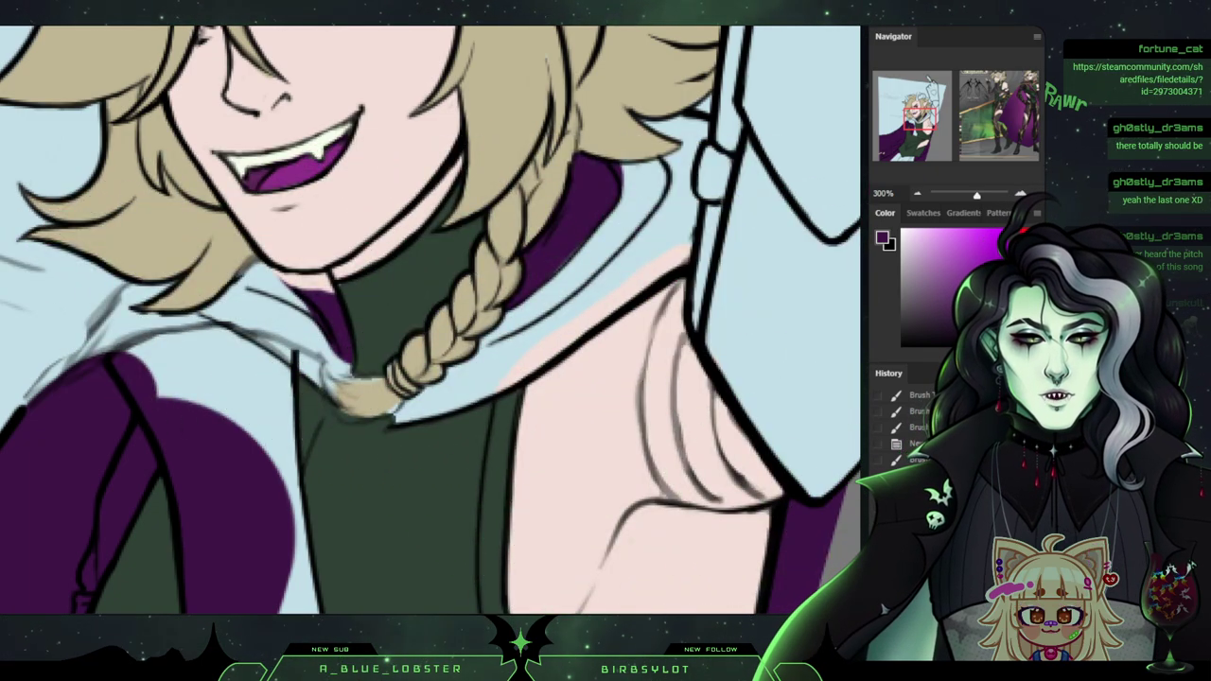
# Erase the purple spilling into the gap beside the chest, over the thighs and along the lowered forearm and hand.
pyautogui.hotkey('ctrl', '-')
pyautogui.hotkey('ctrl', '-')
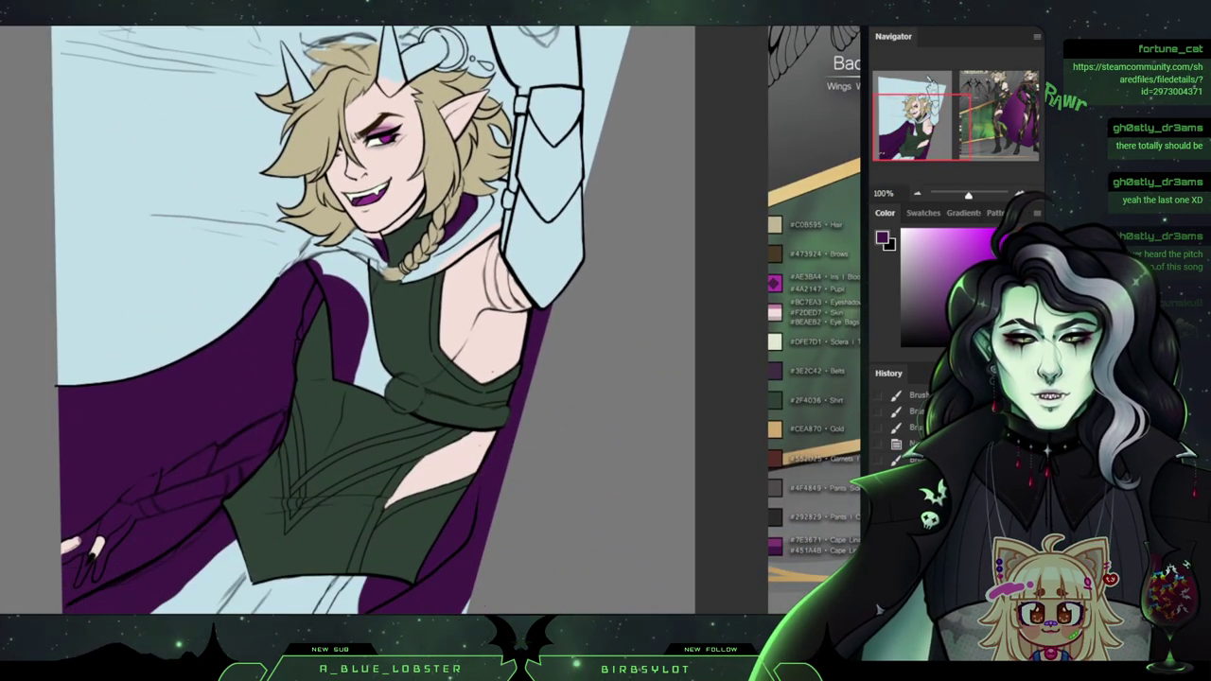
pyautogui.hotkey('ctrl', '-')
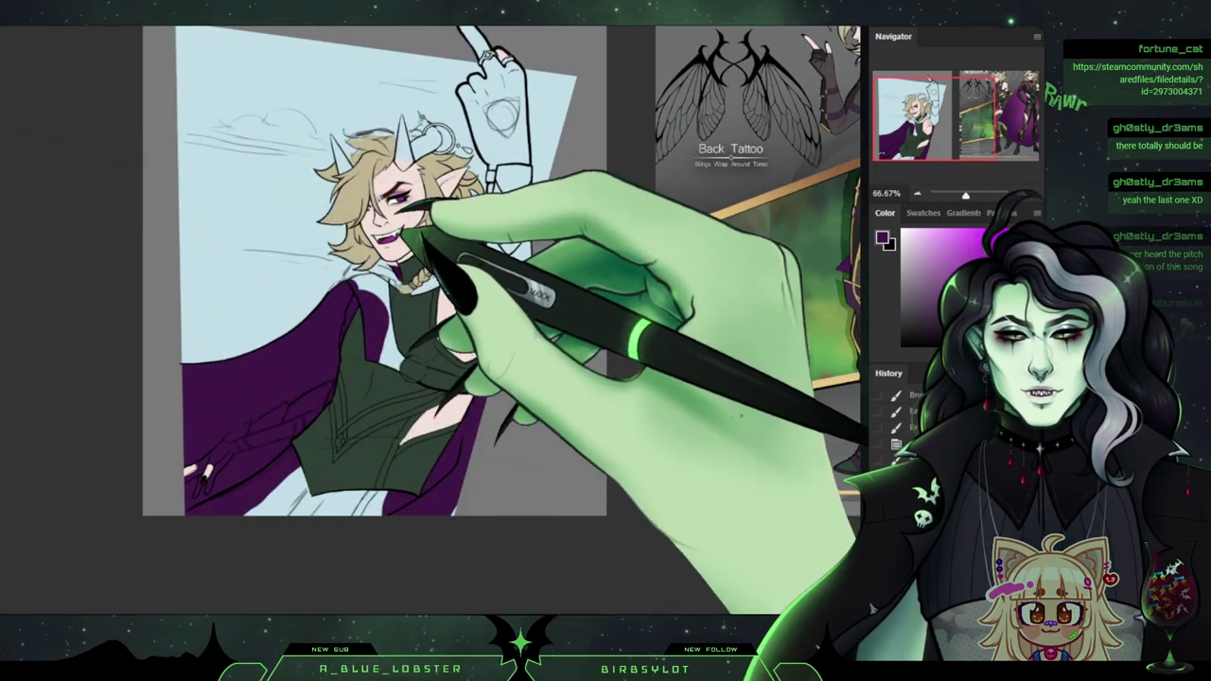
pyautogui.moveTo(383, 261)
pyautogui.mouseDown()
pyautogui.moveTo(372, 257)
pyautogui.moveTo(372, 287)
pyautogui.moveTo(386, 335)
pyautogui.moveTo(372, 287)
pyautogui.moveTo(393, 354)
pyautogui.mouseUp()
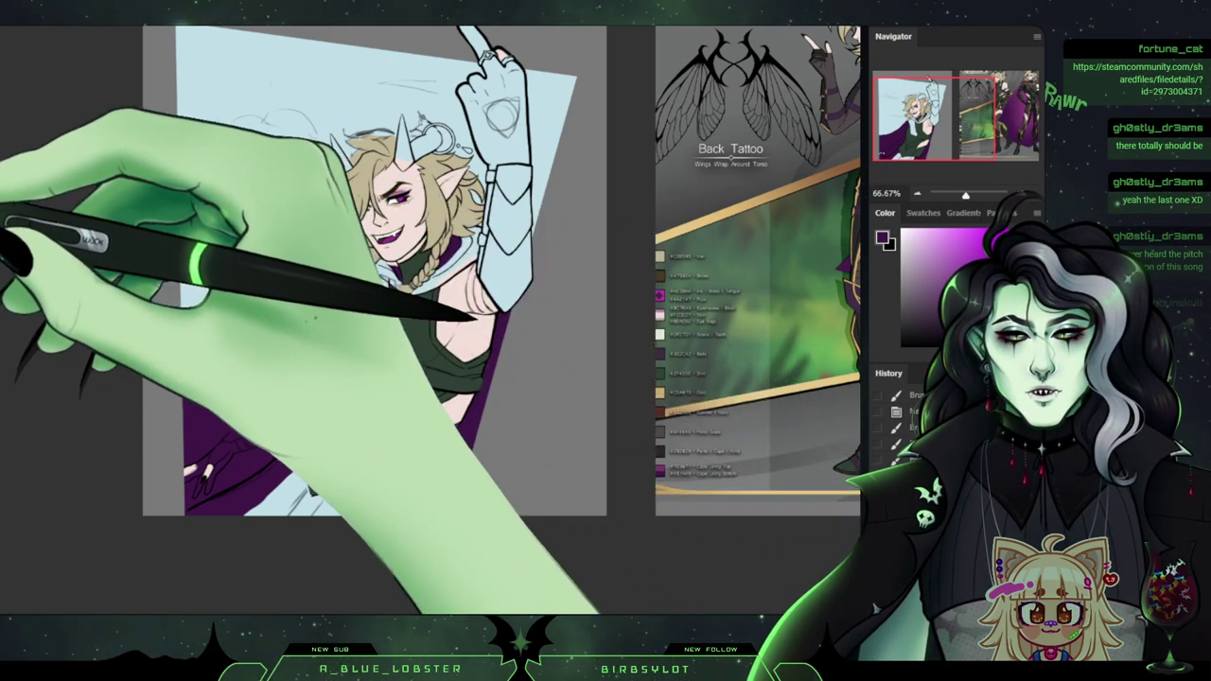
pyautogui.moveTo(364, 295); pyautogui.dragTo(334, 361)
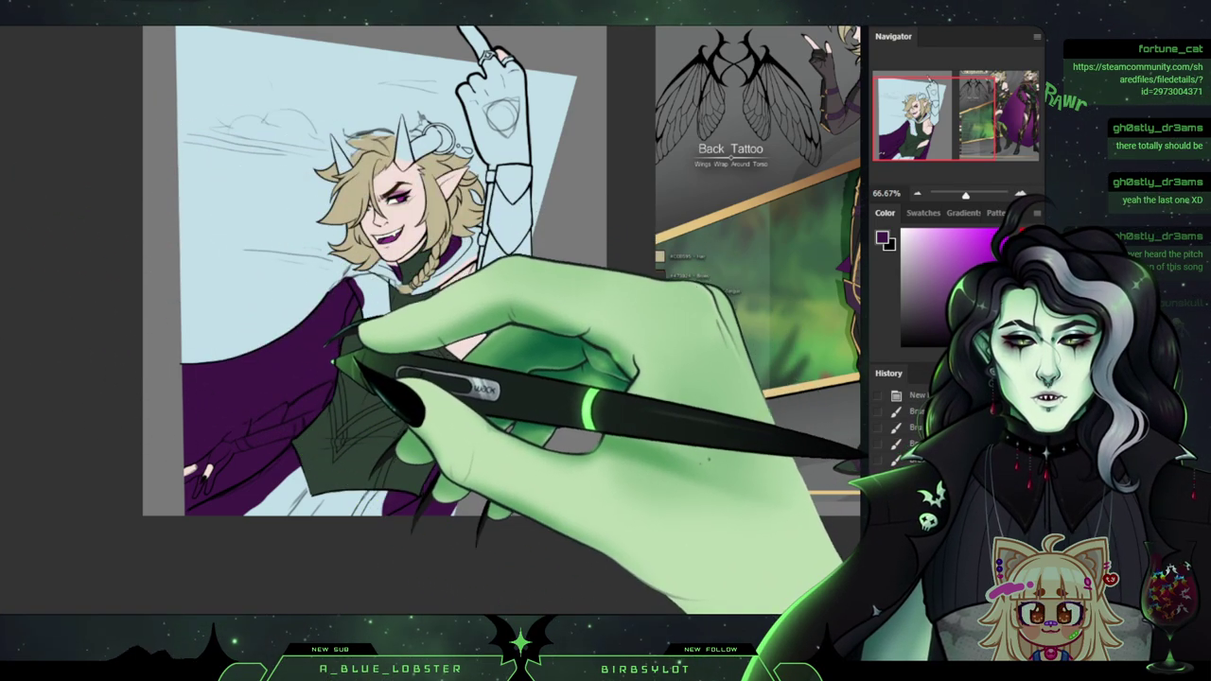
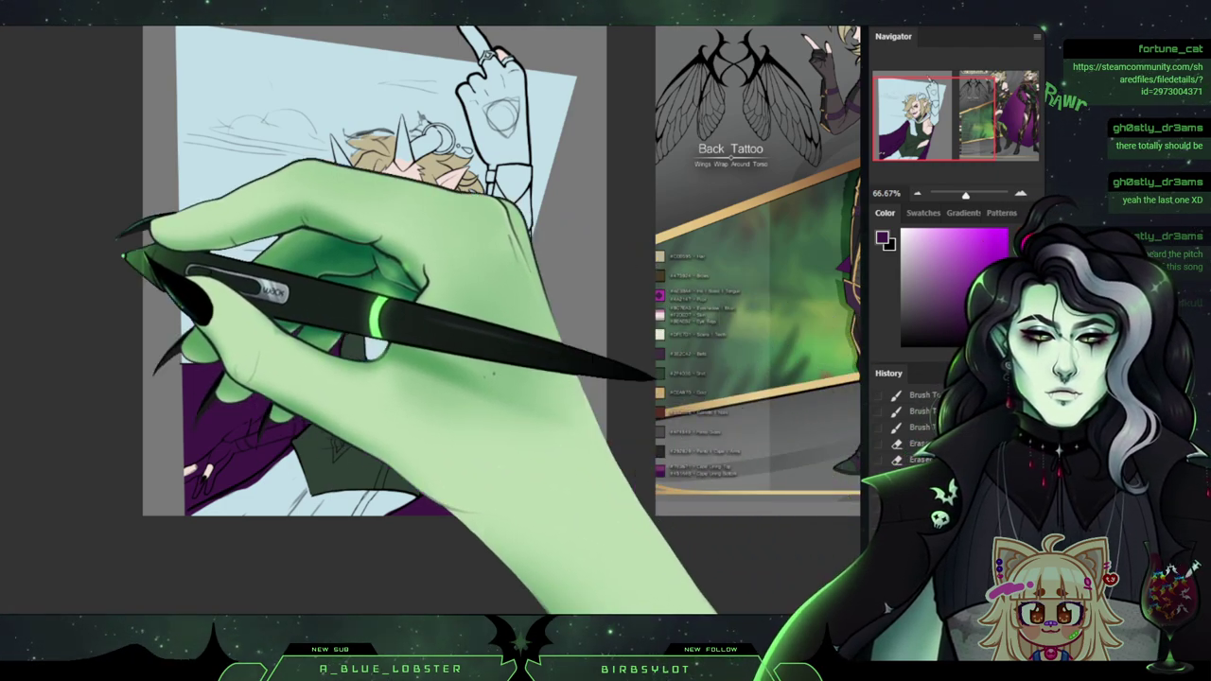
pyautogui.moveTo(235, 440)
pyautogui.mouseDown()
pyautogui.moveTo(402, 368)
pyautogui.moveTo(280, 427)
pyautogui.moveTo(329, 407)
pyautogui.mouseUp()
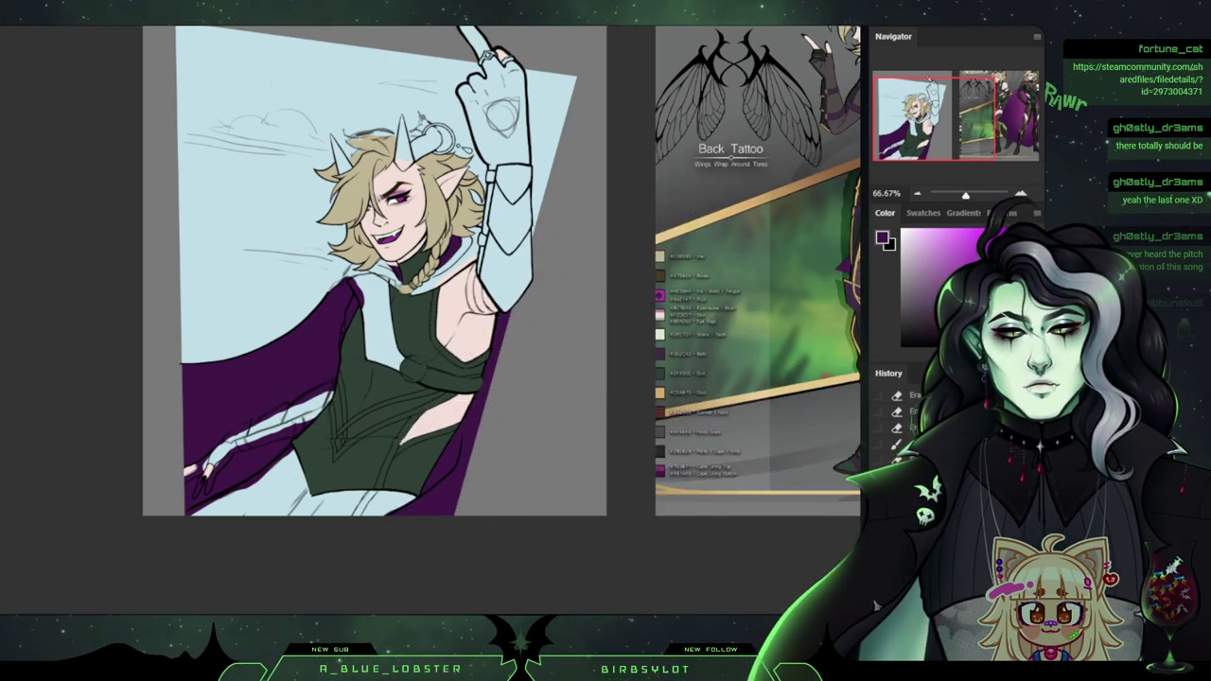
# Sample the near-black of the reference's arm guard and paint the lowered forearm with it up to the sleeve outline.
pyautogui.moveTo(615, 104); pyautogui.dragTo(356, 154)
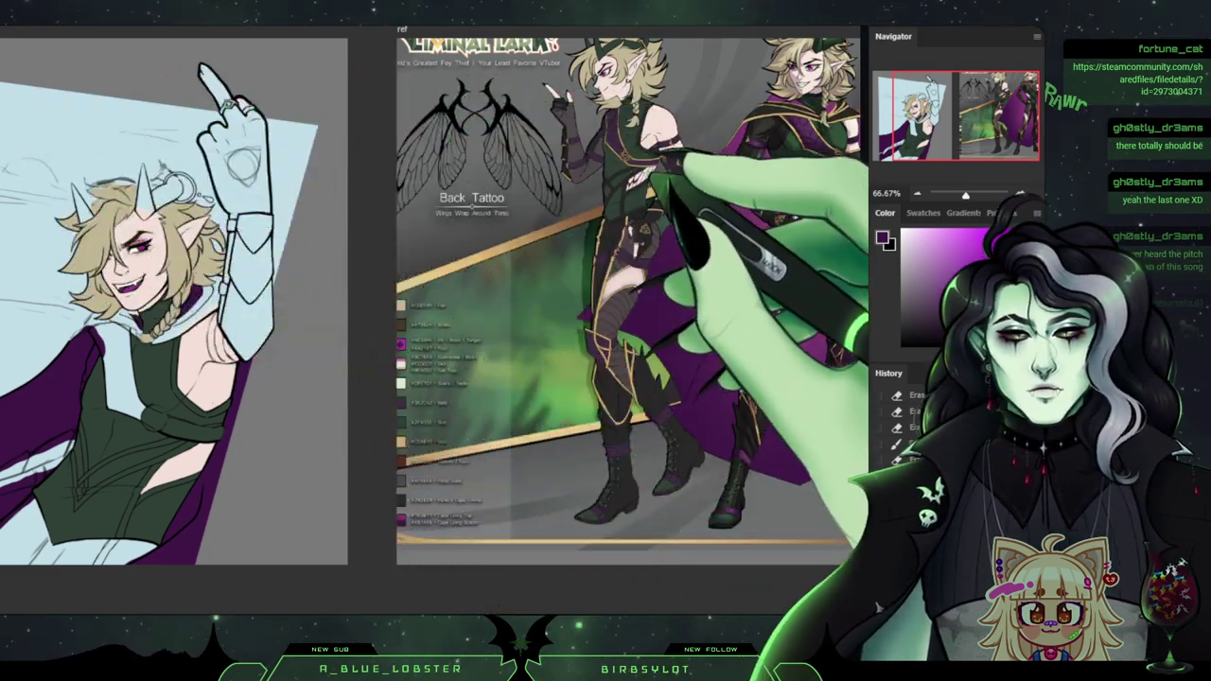
pyautogui.keyDown('alt'); pyautogui.click(689, 193); pyautogui.keyUp('alt')
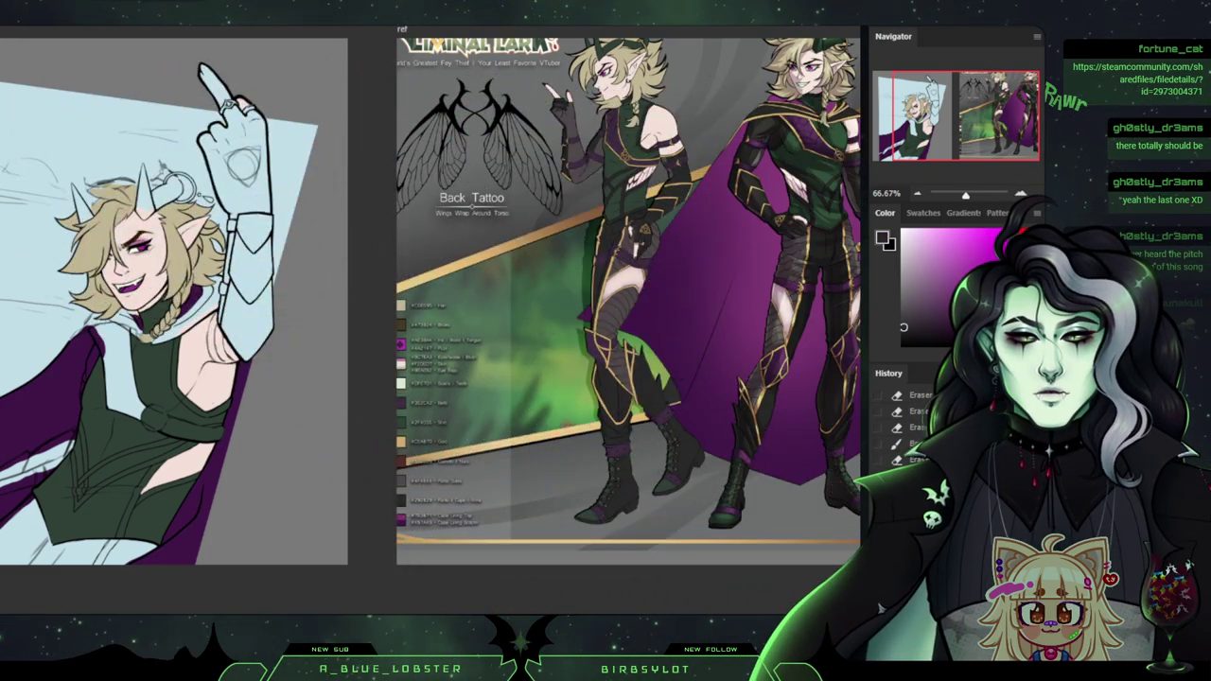
pyautogui.hotkey('ctrl', '+')
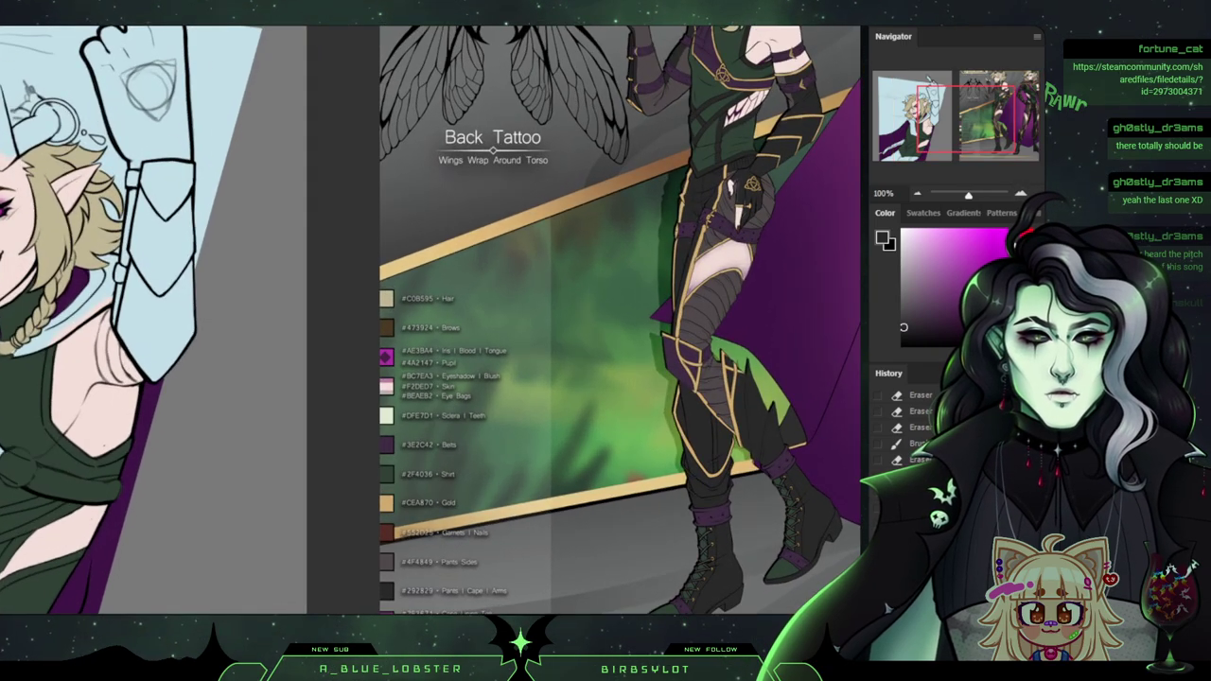
pyautogui.moveTo(966, 119); pyautogui.dragTo(922, 128)
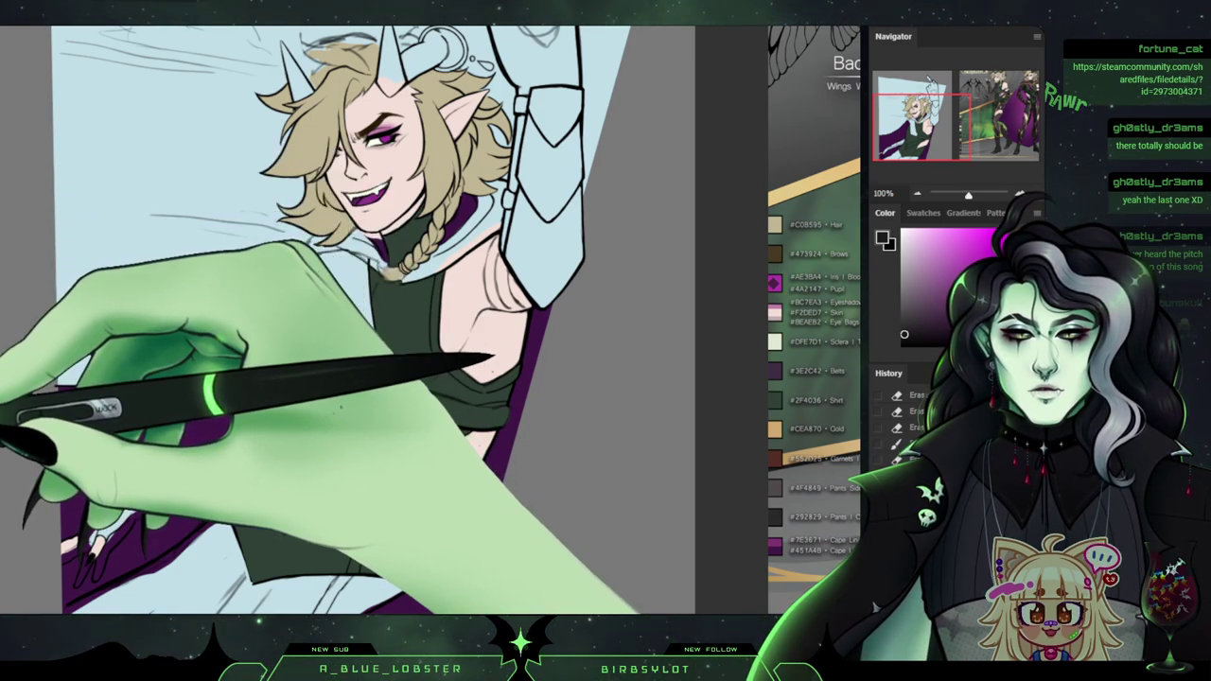
pyautogui.moveTo(493, 356); pyautogui.dragTo(486, 360)
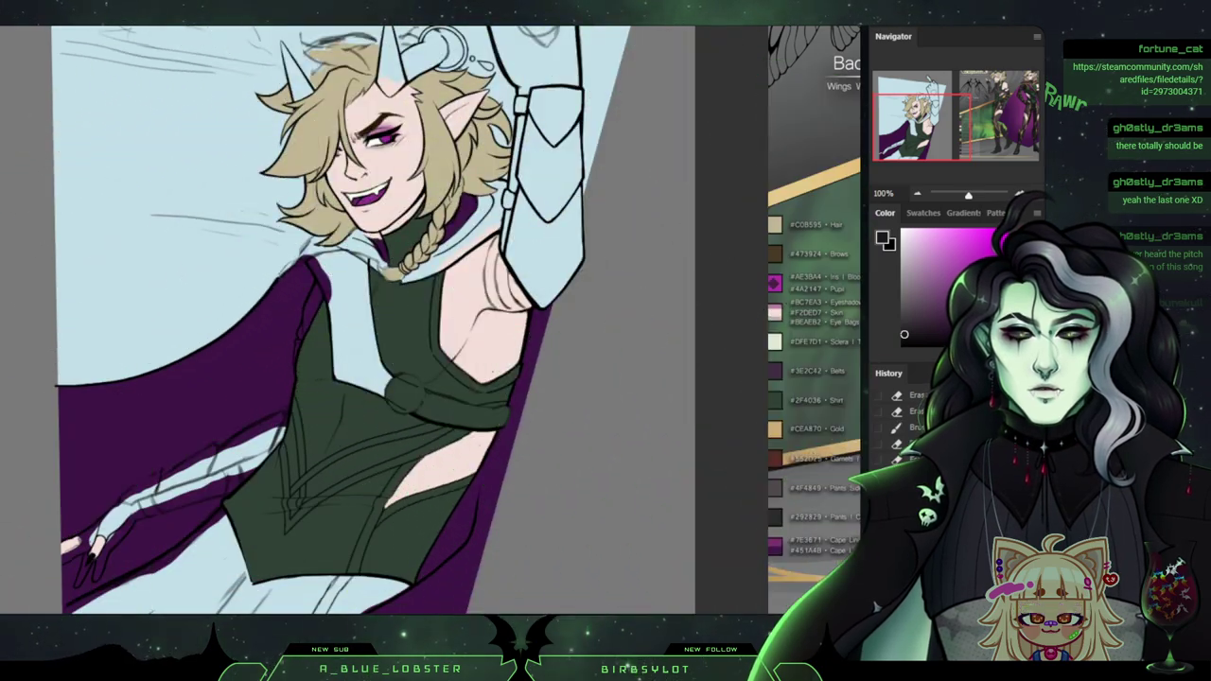
pyautogui.click(1021, 193)
pyautogui.click(1021, 193)
pyautogui.moveTo(922, 128); pyautogui.dragTo(897, 145)
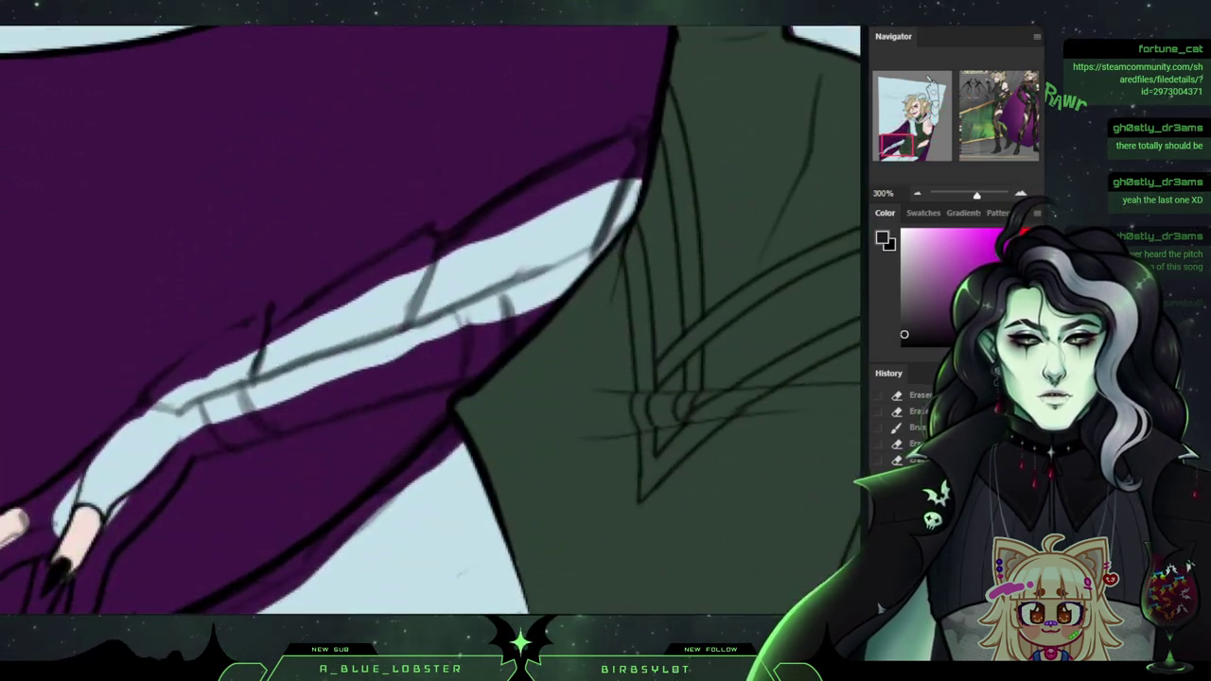
pyautogui.moveTo(478, 263); pyautogui.dragTo(566, 210)
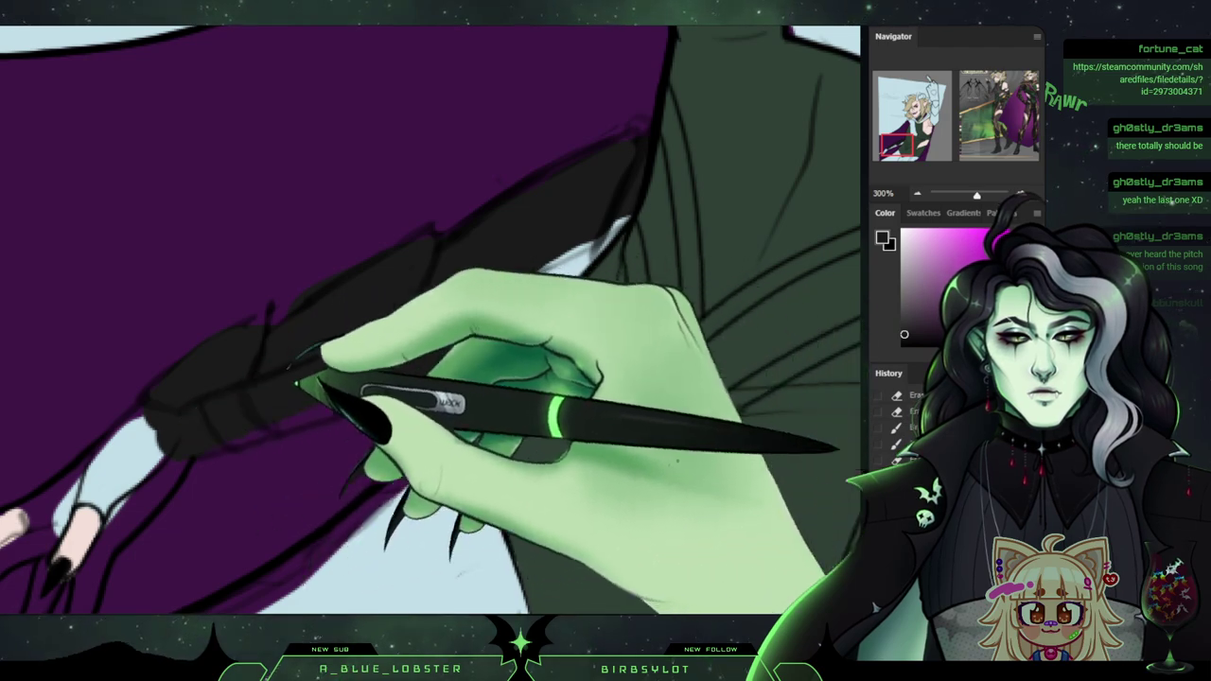
pyautogui.moveTo(227, 422)
pyautogui.mouseDown()
pyautogui.moveTo(600, 249)
pyautogui.moveTo(562, 263)
pyautogui.mouseUp()
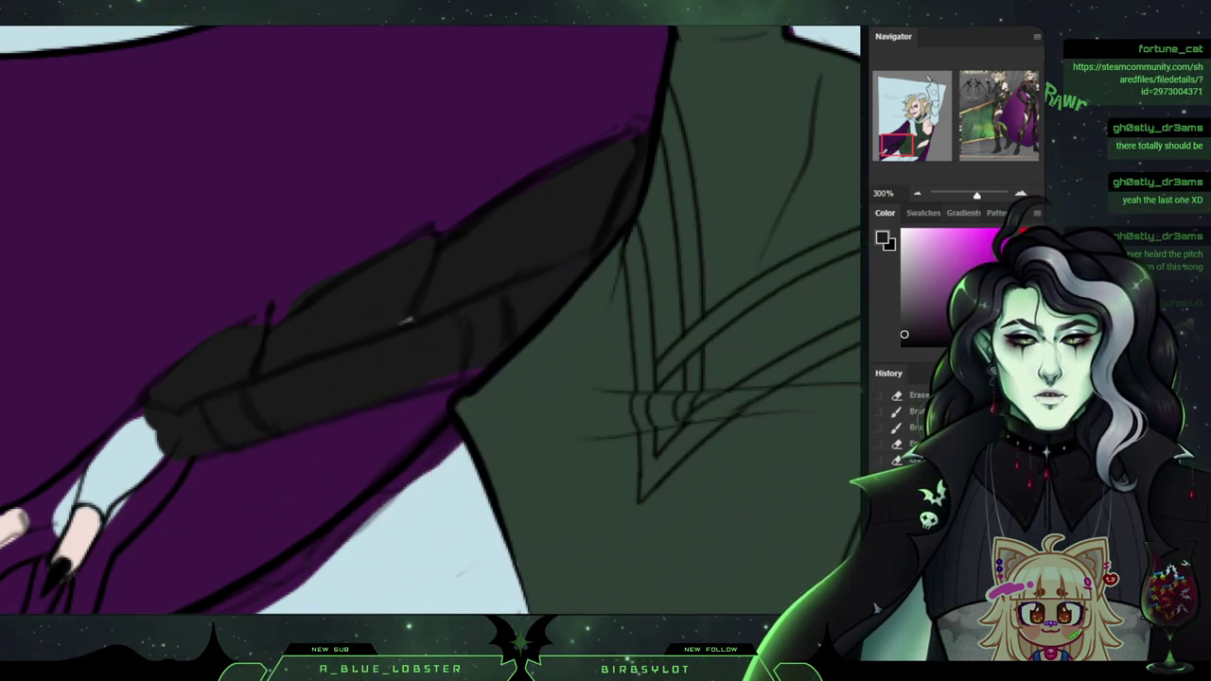
# Fill the pants below the shirt hem with the same near-black down to the bottom edge of the canvas.
pyautogui.click(916, 193)
pyautogui.hotkey('ctrl', '-')
pyautogui.hotkey('ctrl', '-')
pyautogui.hotkey('ctrl', '-')
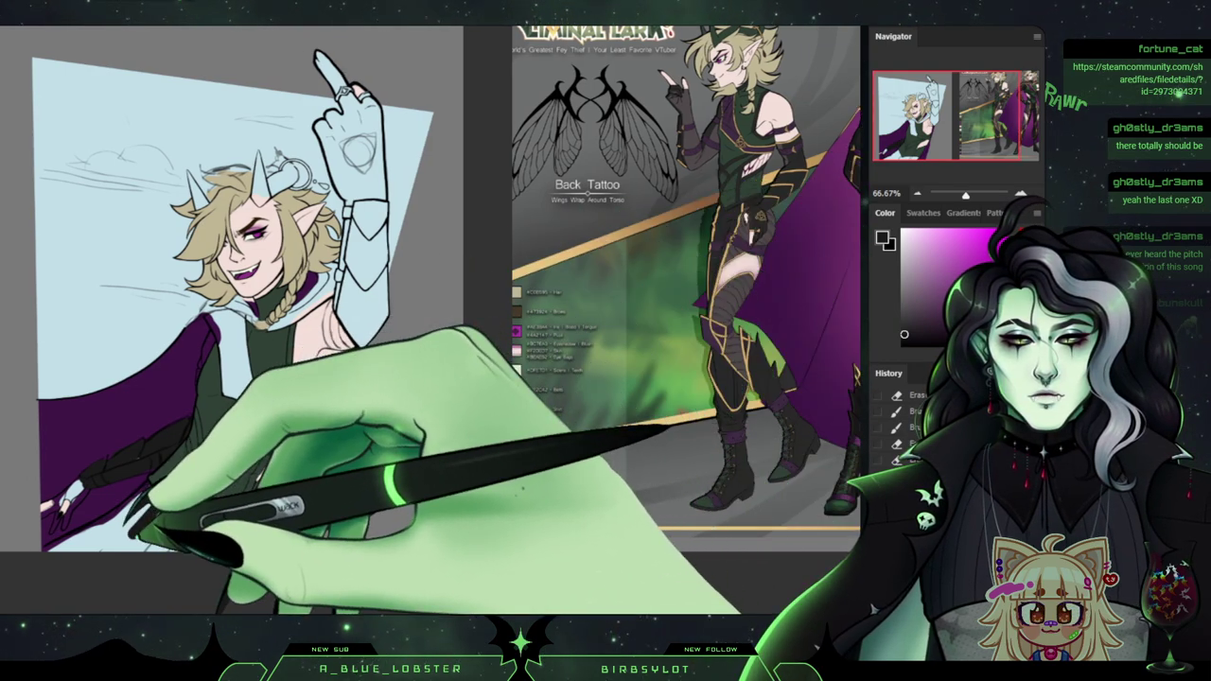
pyautogui.click(133, 536)
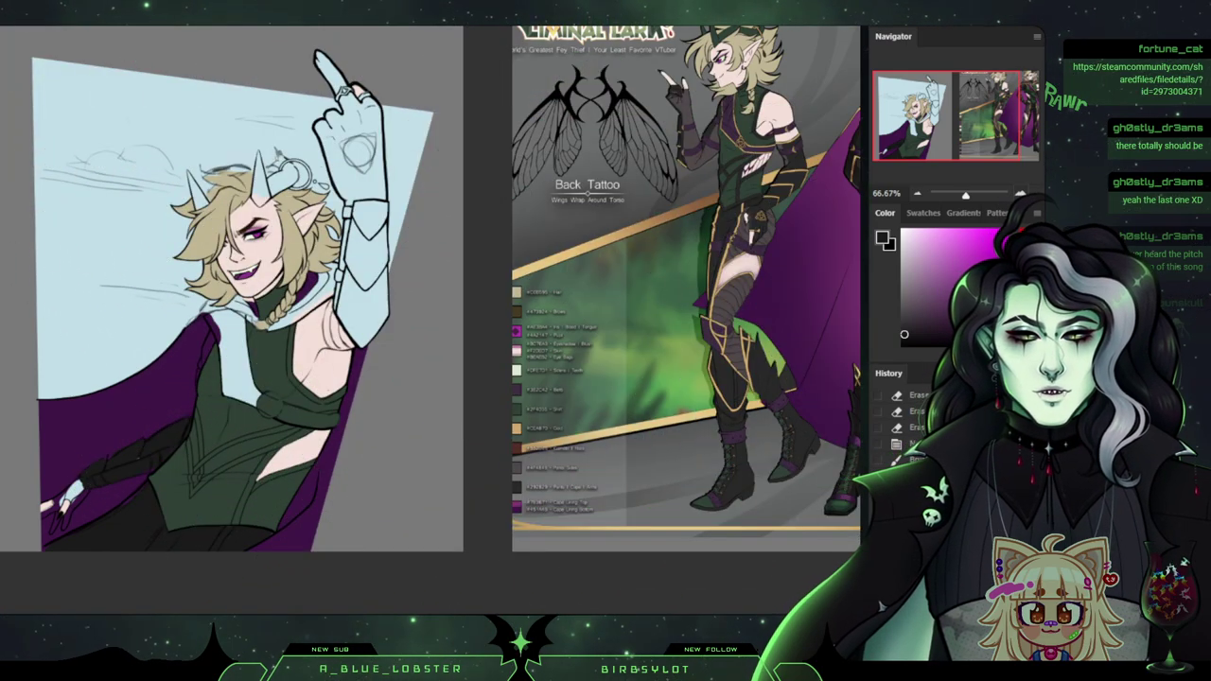
# Paint the lowered hand's fingerless glove near-black, leaving the bare fingertips skin-coloured.
pyautogui.hotkey('ctrl', '+')
pyautogui.hotkey('ctrl', '+')
pyautogui.moveTo(946, 121); pyautogui.dragTo(897, 144)
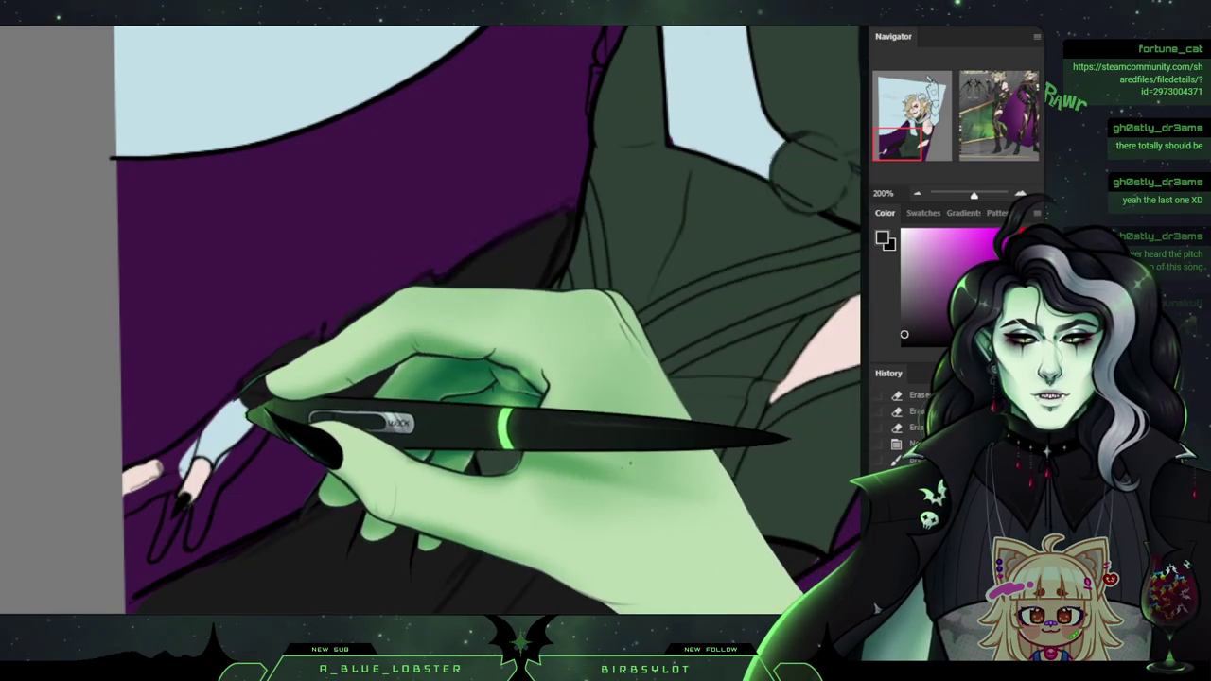
pyautogui.moveTo(227, 437)
pyautogui.mouseDown()
pyautogui.moveTo(315, 349)
pyautogui.moveTo(438, 346)
pyautogui.moveTo(455, 368)
pyautogui.moveTo(443, 338)
pyautogui.moveTo(478, 316)
pyautogui.moveTo(254, 432)
pyautogui.mouseUp()
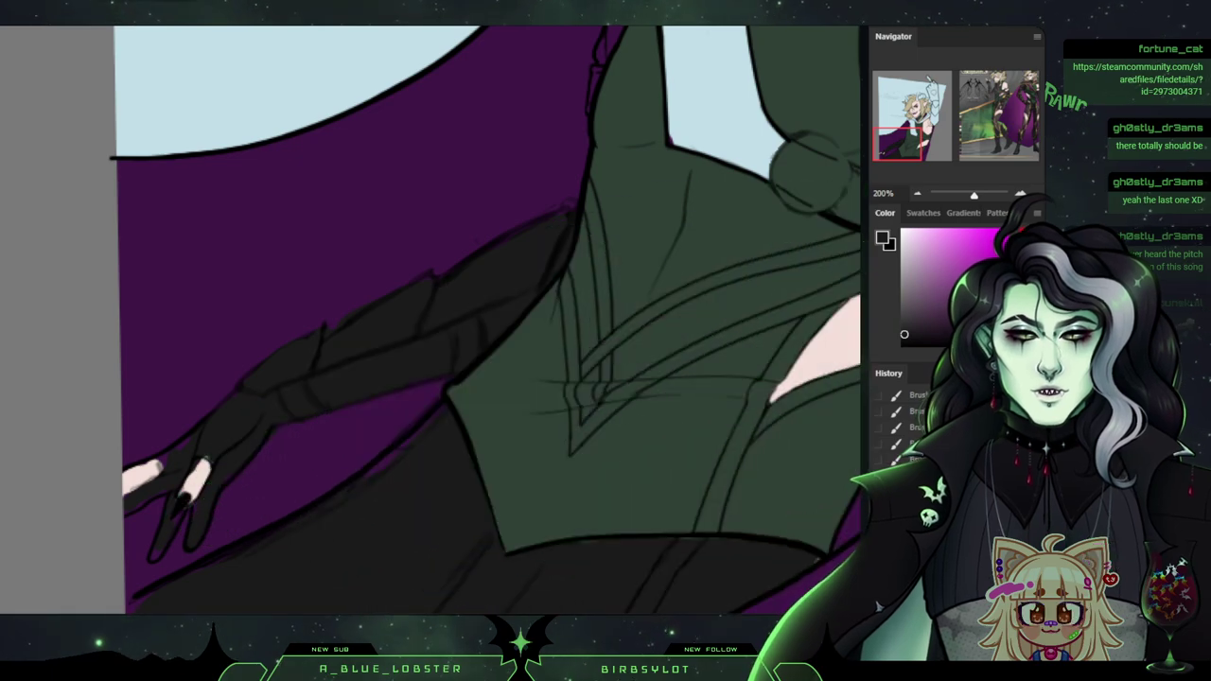
# Select the raised arm's glove and arm guard inside their outlines, fill them with near-black, and deselect.
pyautogui.hotkey('ctrl', '-')
pyautogui.hotkey('ctrl', '-')
pyautogui.moveTo(568, 265); pyautogui.dragTo(283, 446)
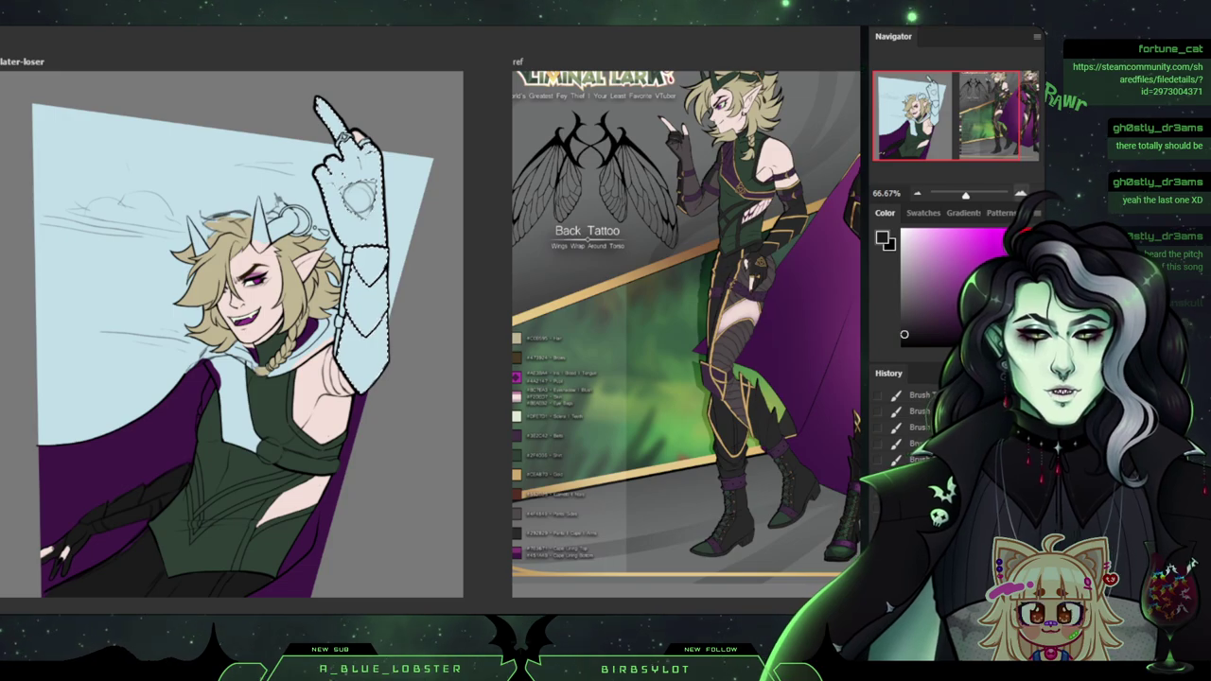
pyautogui.hotkey('ctrl', '+')
pyautogui.hotkey('ctrl', '+')
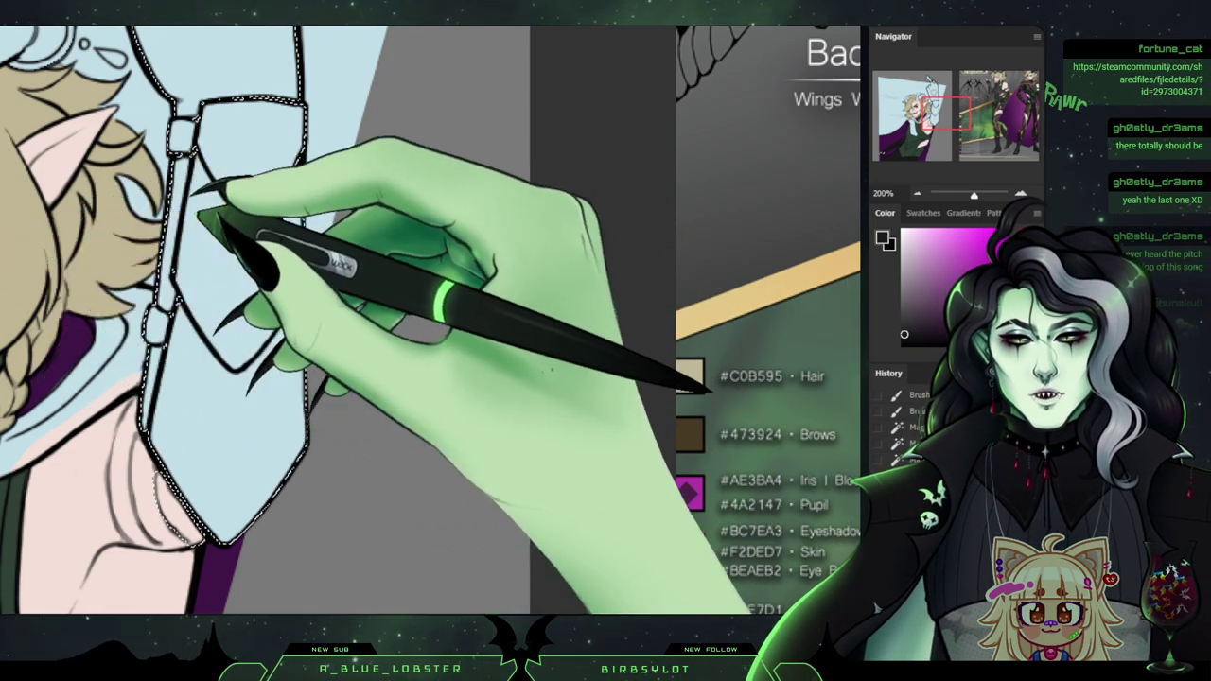
pyautogui.hotkey('alt', 'BackSpace')
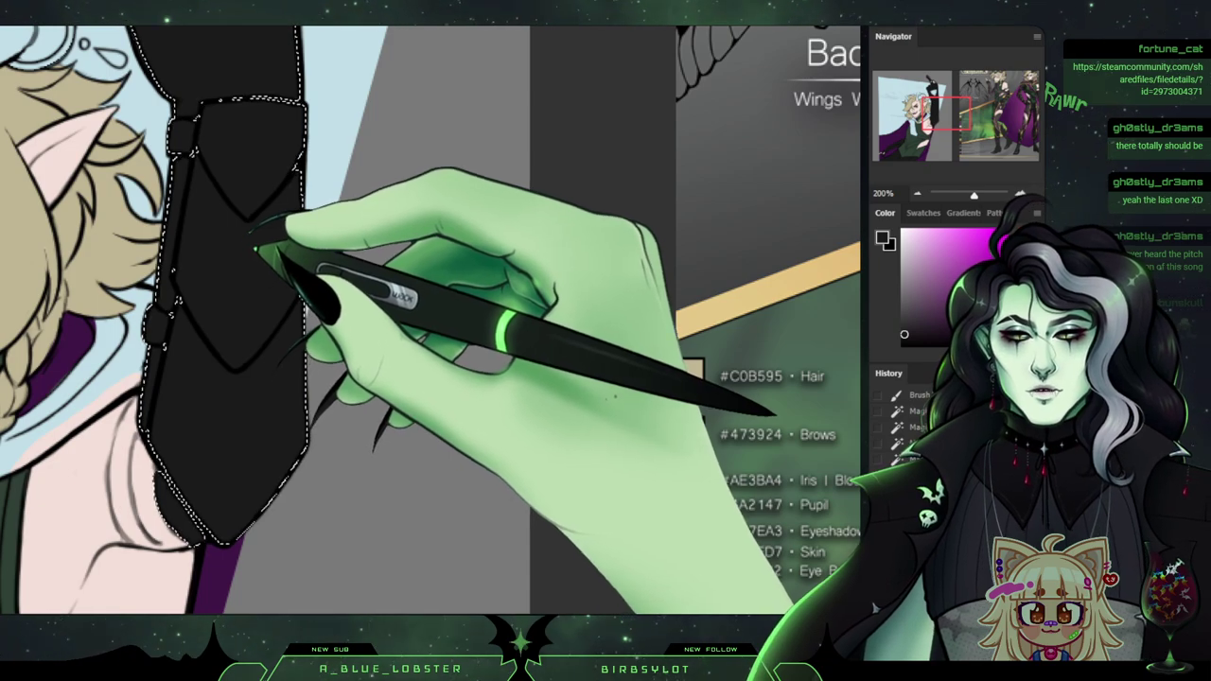
pyautogui.hotkey('ctrl', 'd')
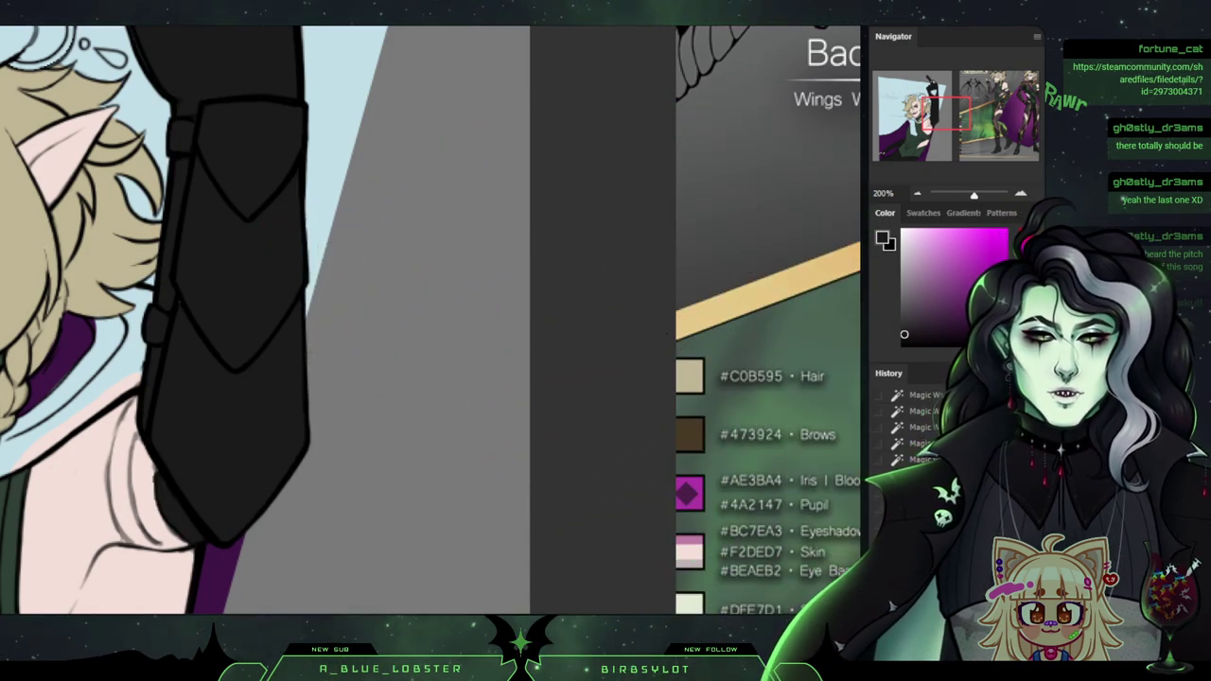
# Fill the exposed sliver of the lowered arm's sleeve between the cape's shoulder and the shirt with near-black.
pyautogui.hotkey('ctrl', '-')
pyautogui.moveTo(946, 114); pyautogui.dragTo(923, 104)
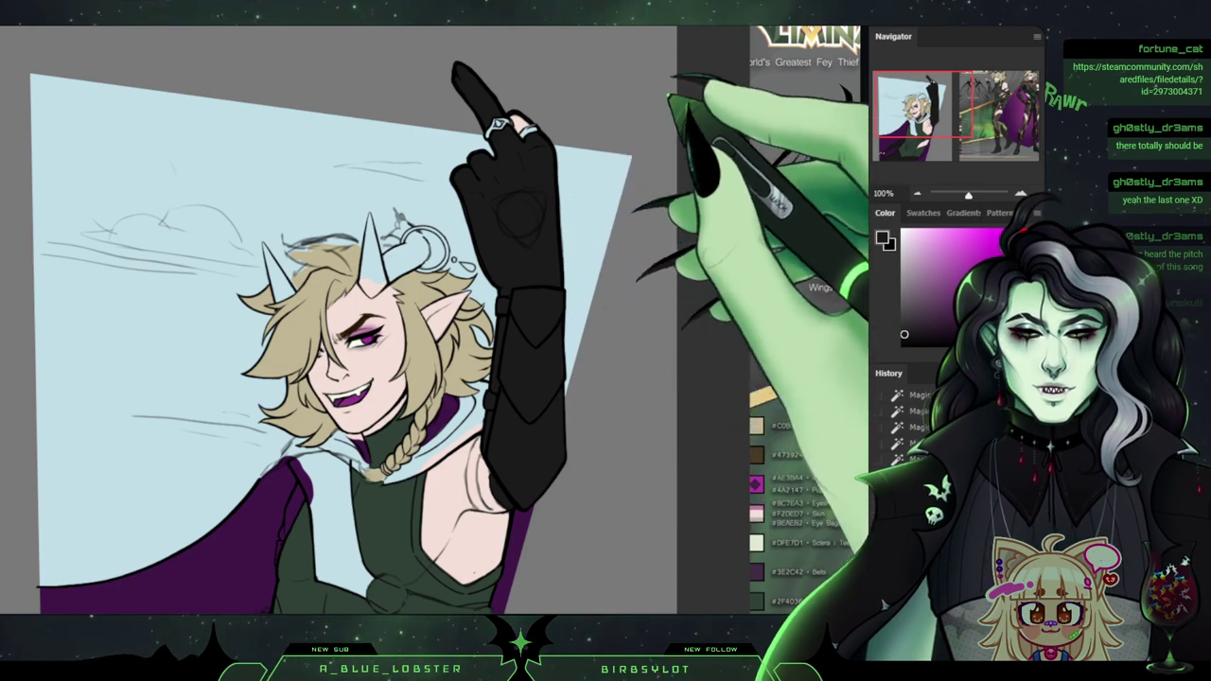
pyautogui.hotkey('ctrl', '+')
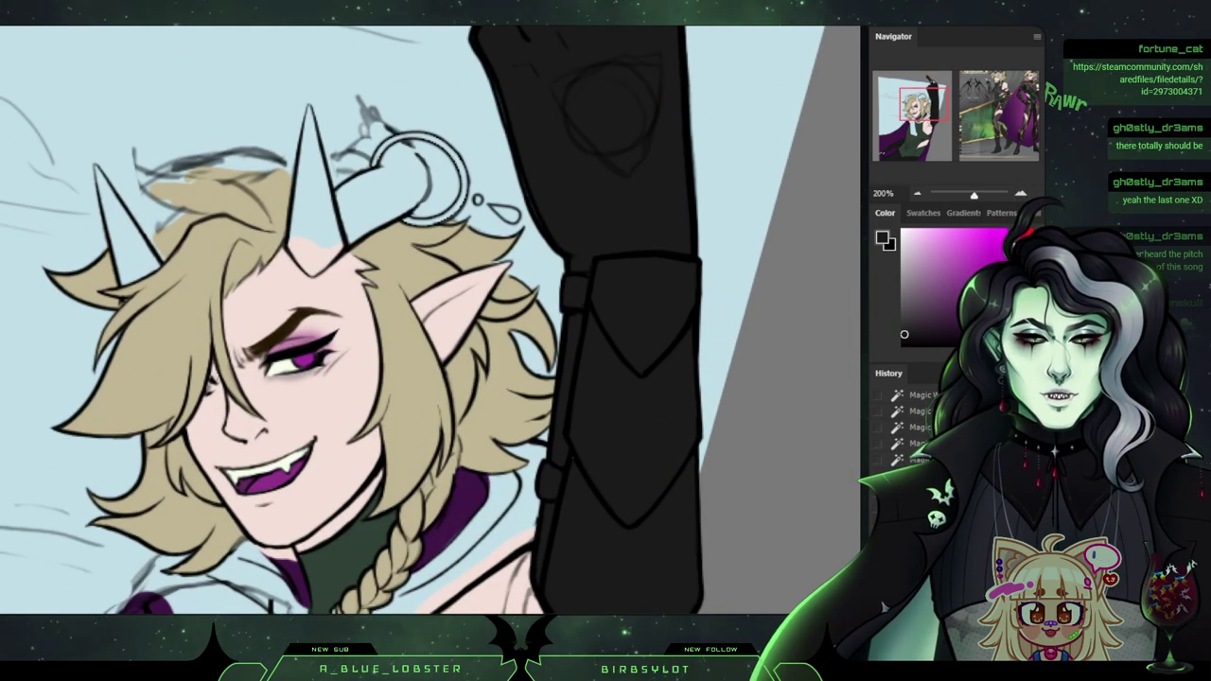
pyautogui.moveTo(542, 594)
pyautogui.mouseDown()
pyautogui.moveTo(673, 460)
pyautogui.moveTo(657, 217)
pyautogui.mouseUp()
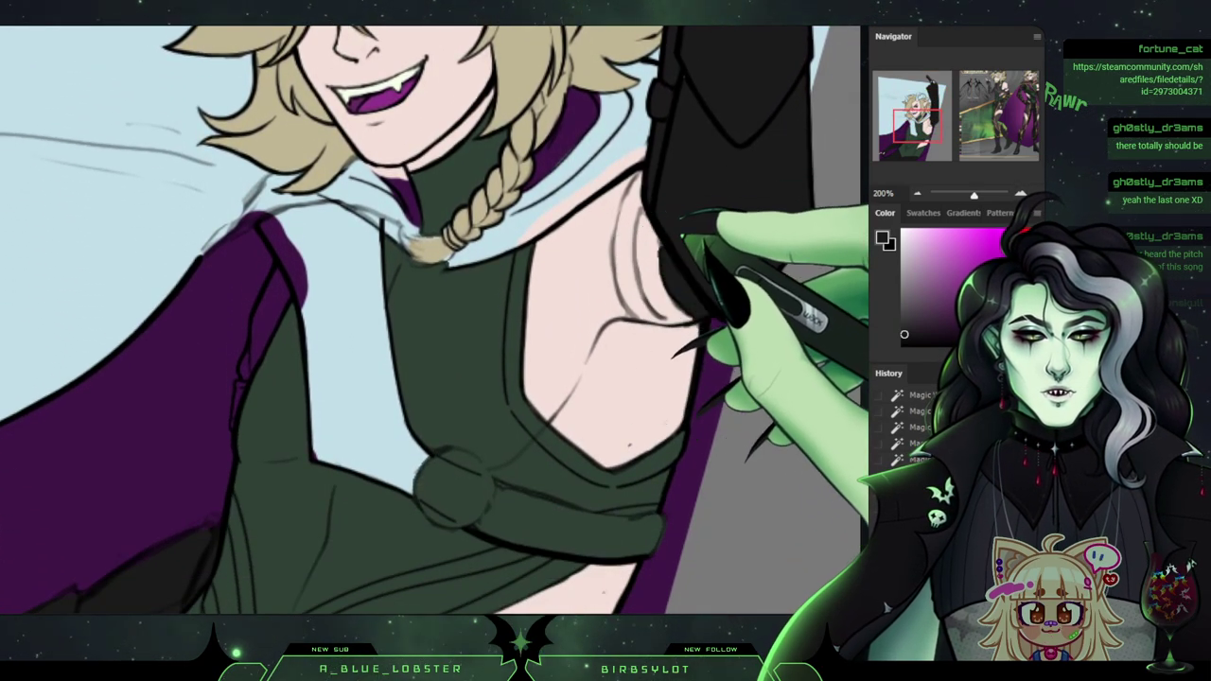
pyautogui.moveTo(506, 253)
pyautogui.mouseDown()
pyautogui.moveTo(606, 194)
pyautogui.moveTo(666, 101)
pyautogui.moveTo(678, 127)
pyautogui.mouseUp()
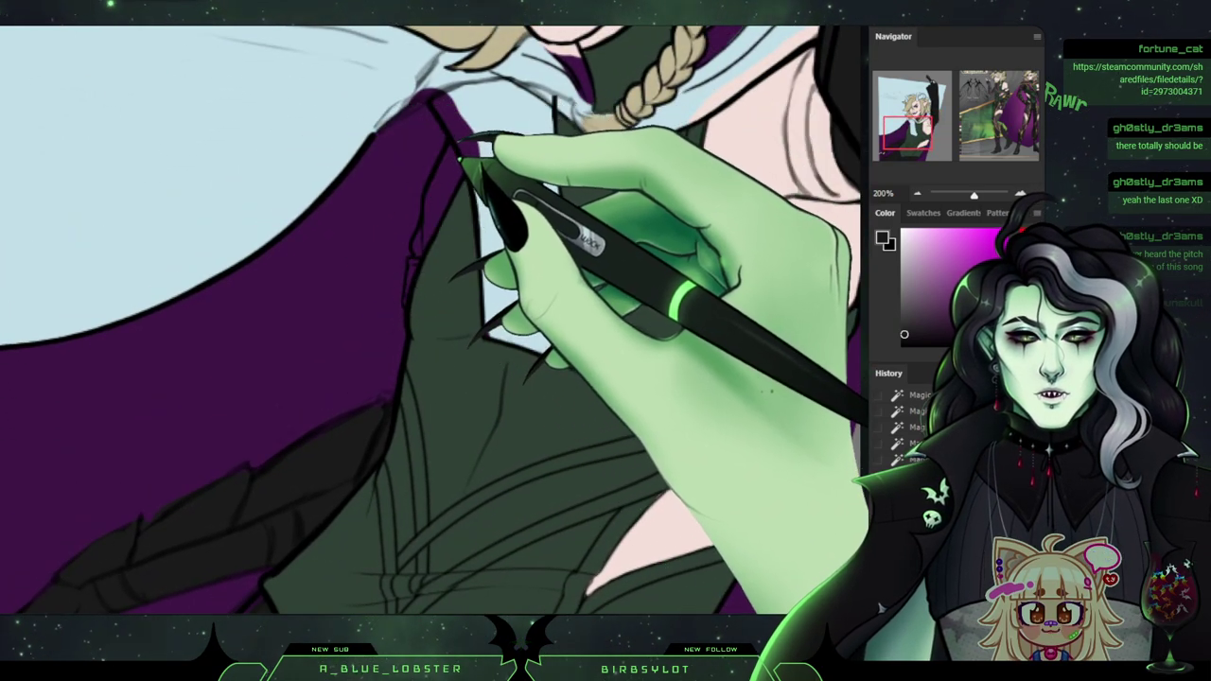
pyautogui.press('g')
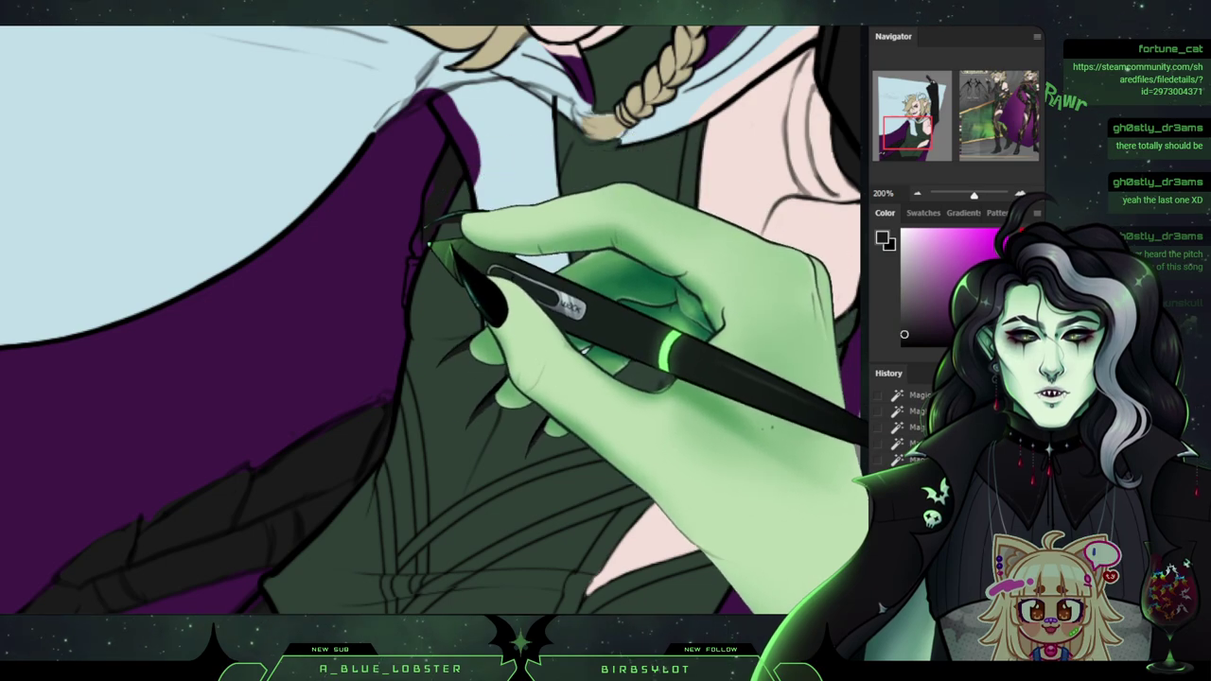
pyautogui.click(440, 206)
# Brush near-black into the remaining gaps along the upper arm's outline and the small arm-guard pieces beside the shirt.
pyautogui.click(1021, 193)
pyautogui.click(1021, 193)
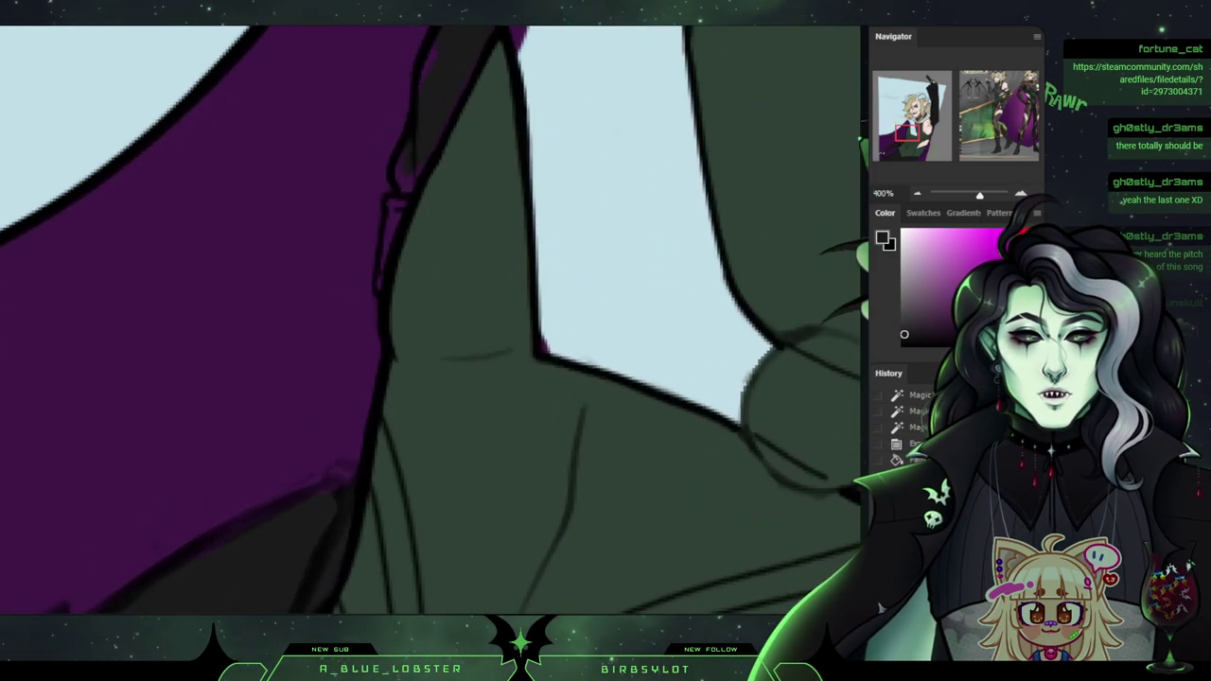
pyautogui.scroll(4, 430, 320)
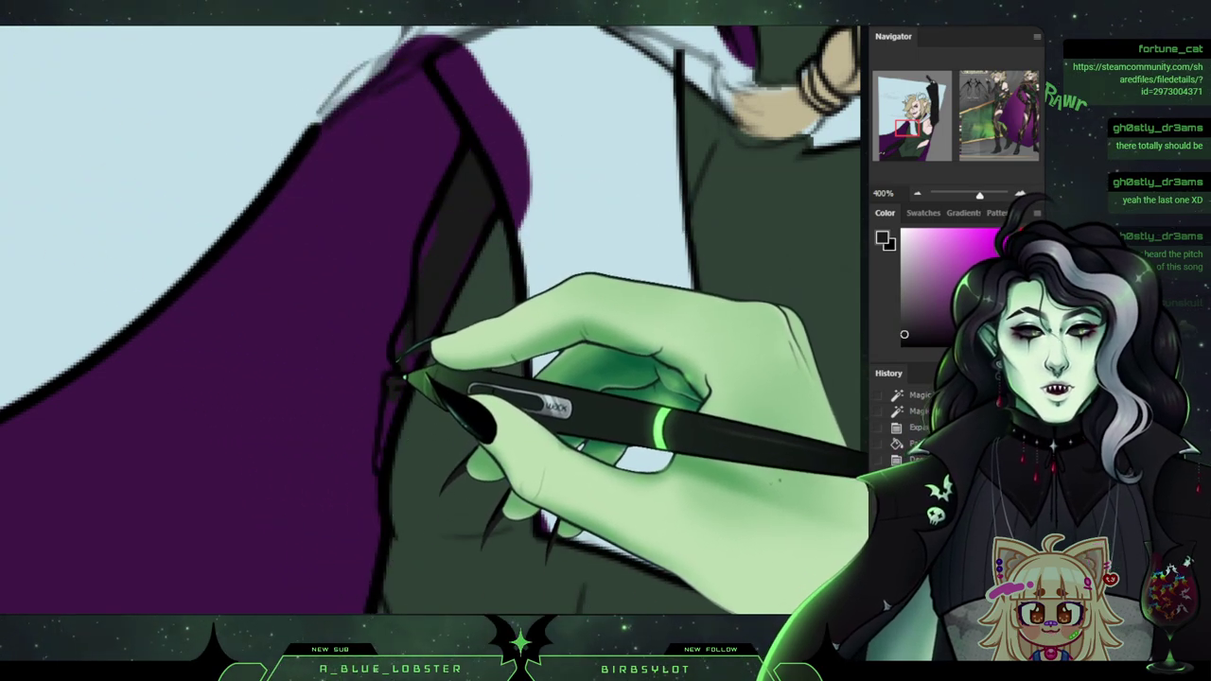
pyautogui.moveTo(401, 405); pyautogui.dragTo(400, 385)
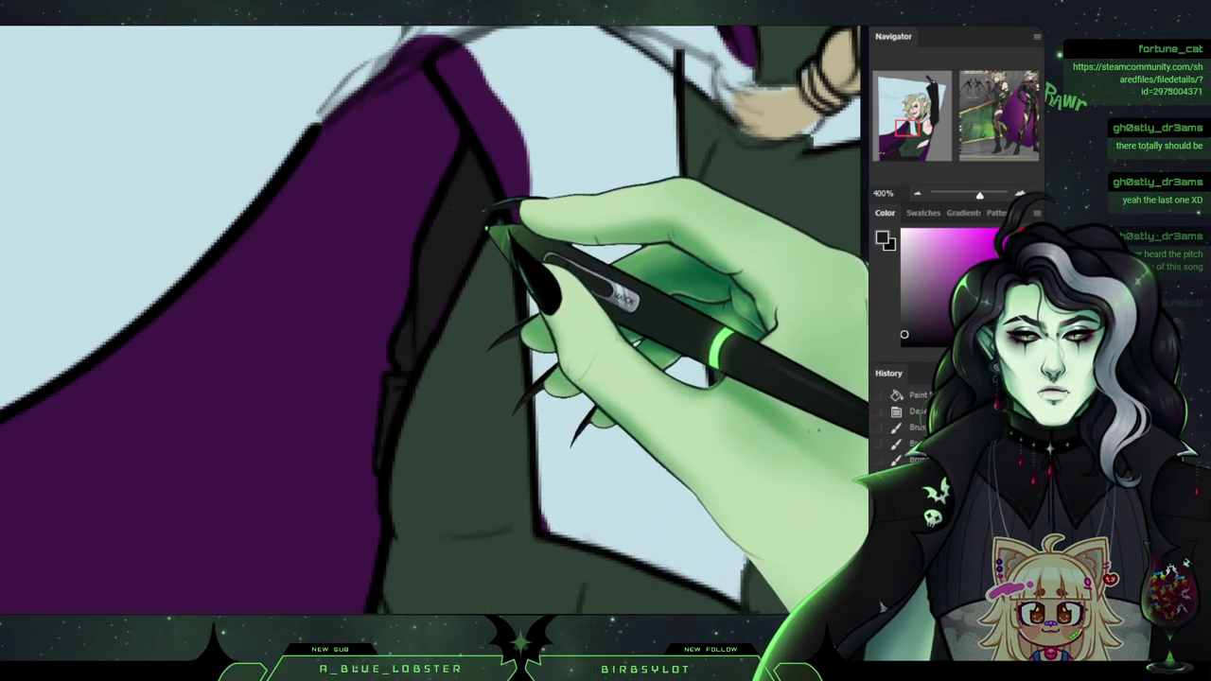
pyautogui.moveTo(464, 218); pyautogui.dragTo(486, 206)
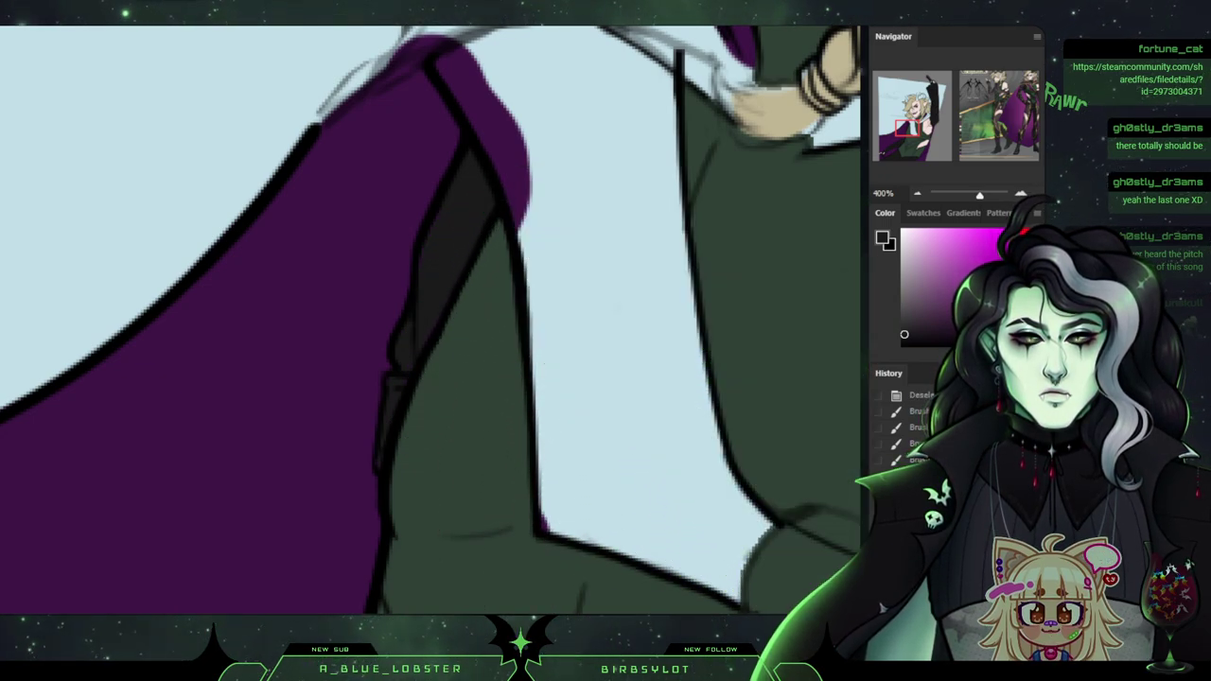
# Bring the white full-moon disc into the sky by the sketched cloud lines.
pyautogui.hotkey('ctrl', '-')
pyautogui.hotkey('ctrl', '-')
pyautogui.hotkey('ctrl', '-')
pyautogui.hotkey('ctrl', '-')
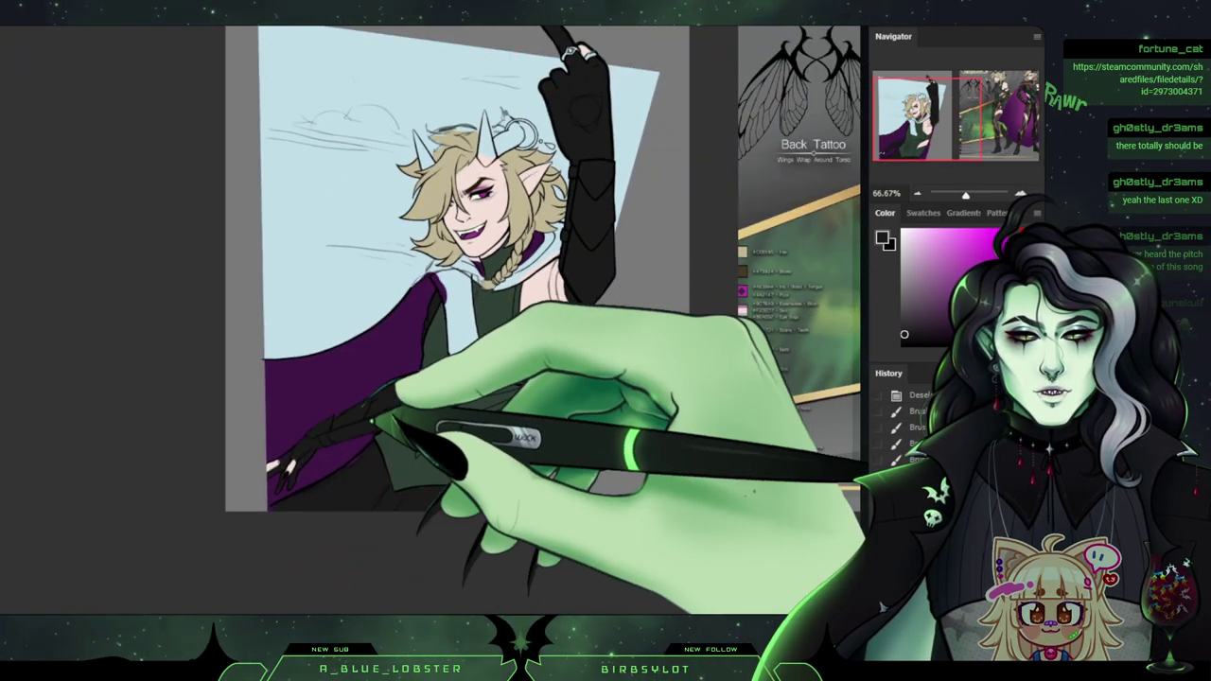
pyautogui.moveTo(356, 468); pyautogui.dragTo(343, 504)
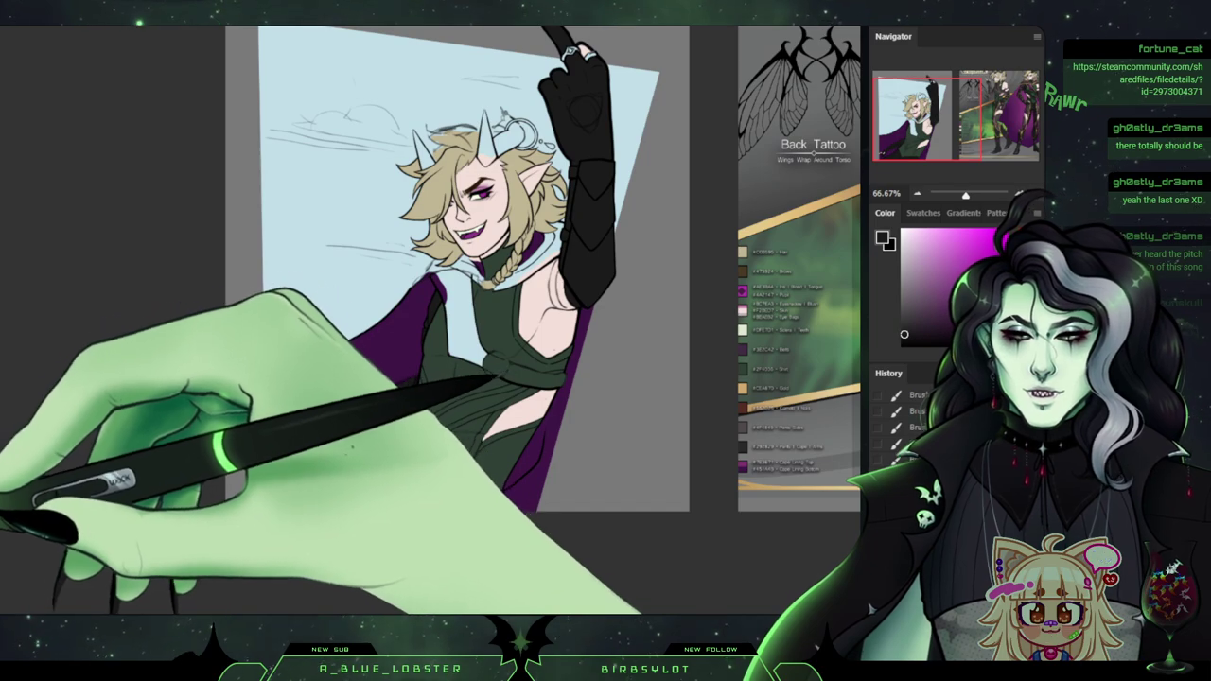
pyautogui.moveTo(656, 27); pyautogui.dragTo(647, 69)
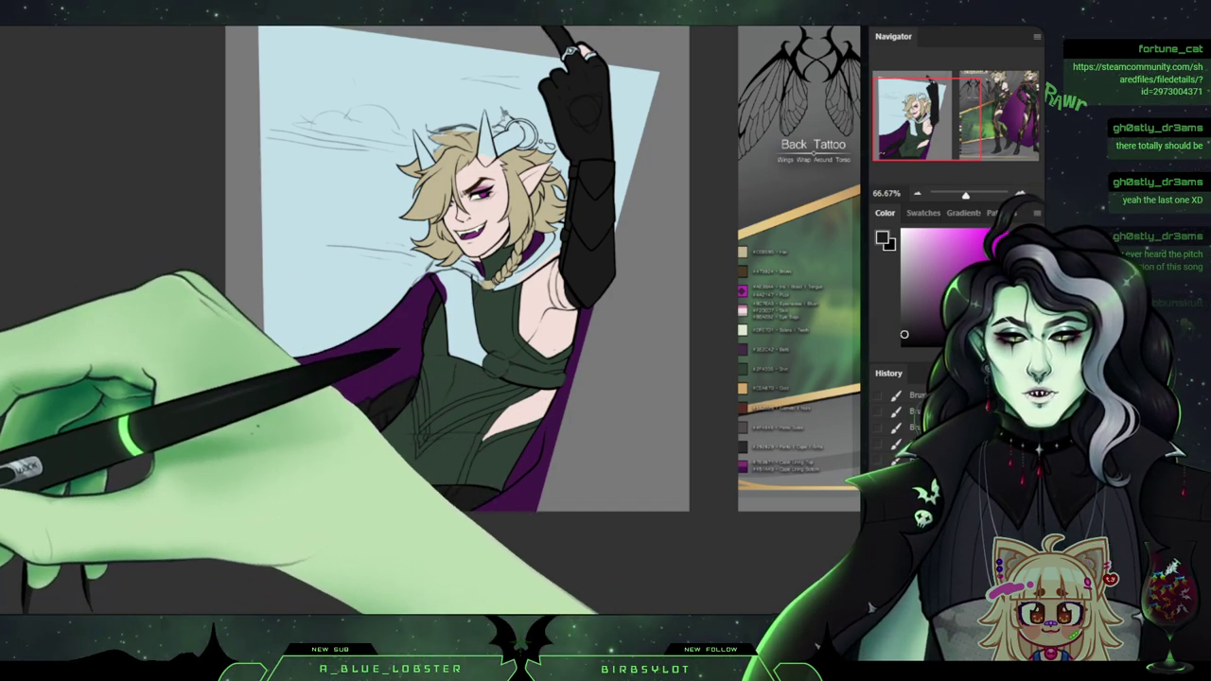
pyautogui.hotkey('ctrl', 'z')
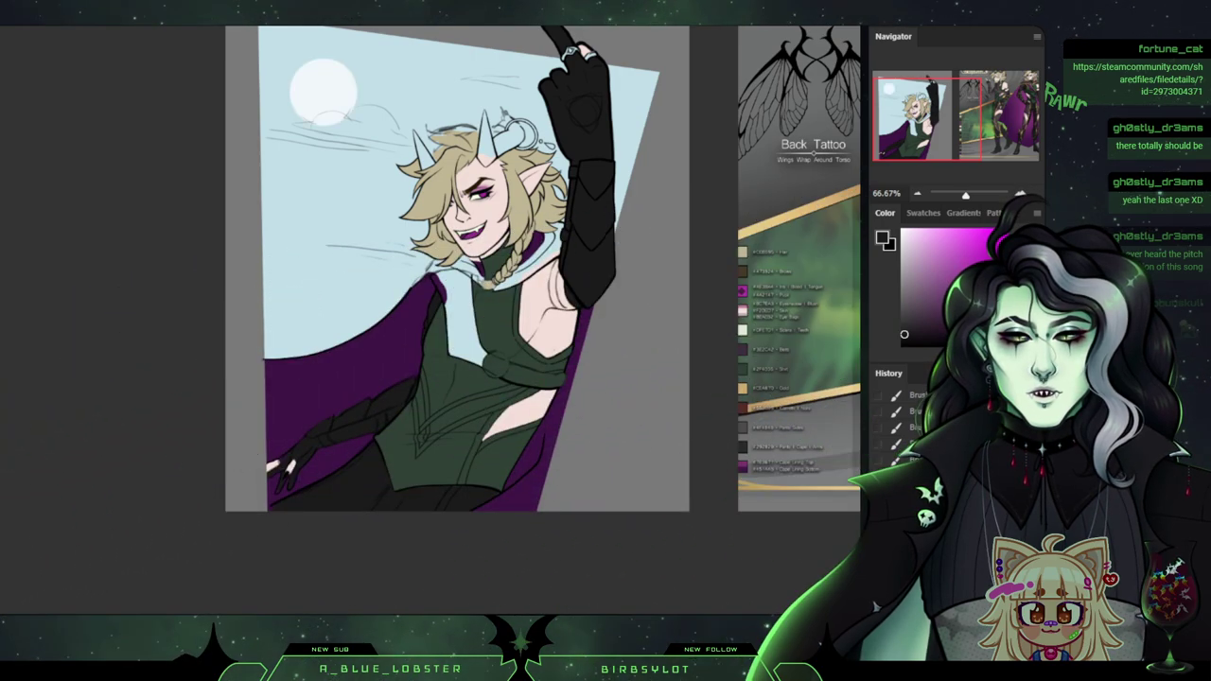
pyautogui.scroll(3, 454, 312)
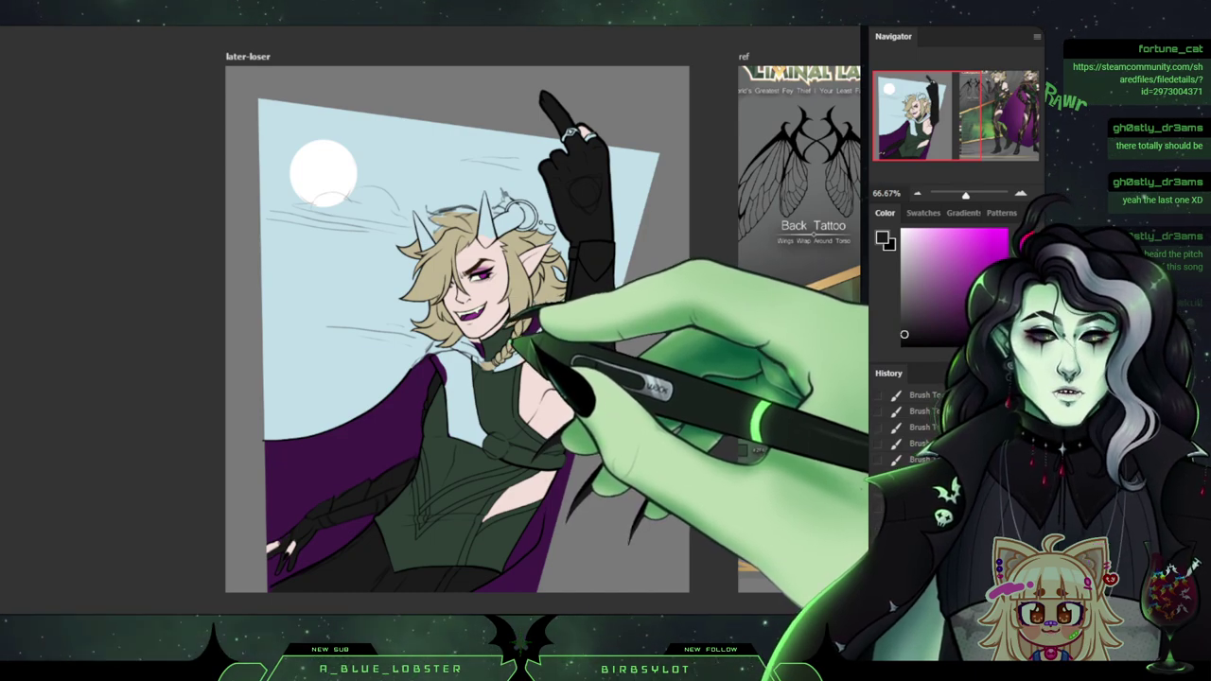
# Sample the reference's muted belt purple, fill the shoulder strap with it, and paint the buckle and chest belt to match.
pyautogui.moveTo(920, 119); pyautogui.dragTo(978, 115)
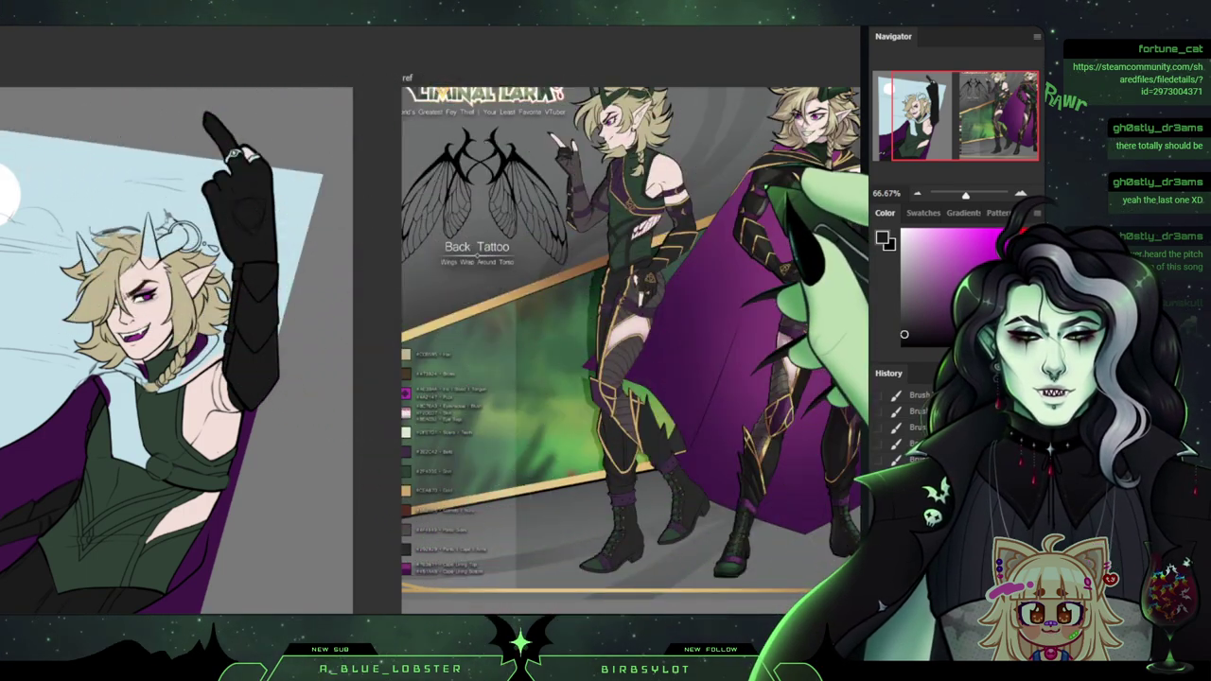
pyautogui.keyDown('alt'); pyautogui.click(632, 194); pyautogui.keyUp('alt')
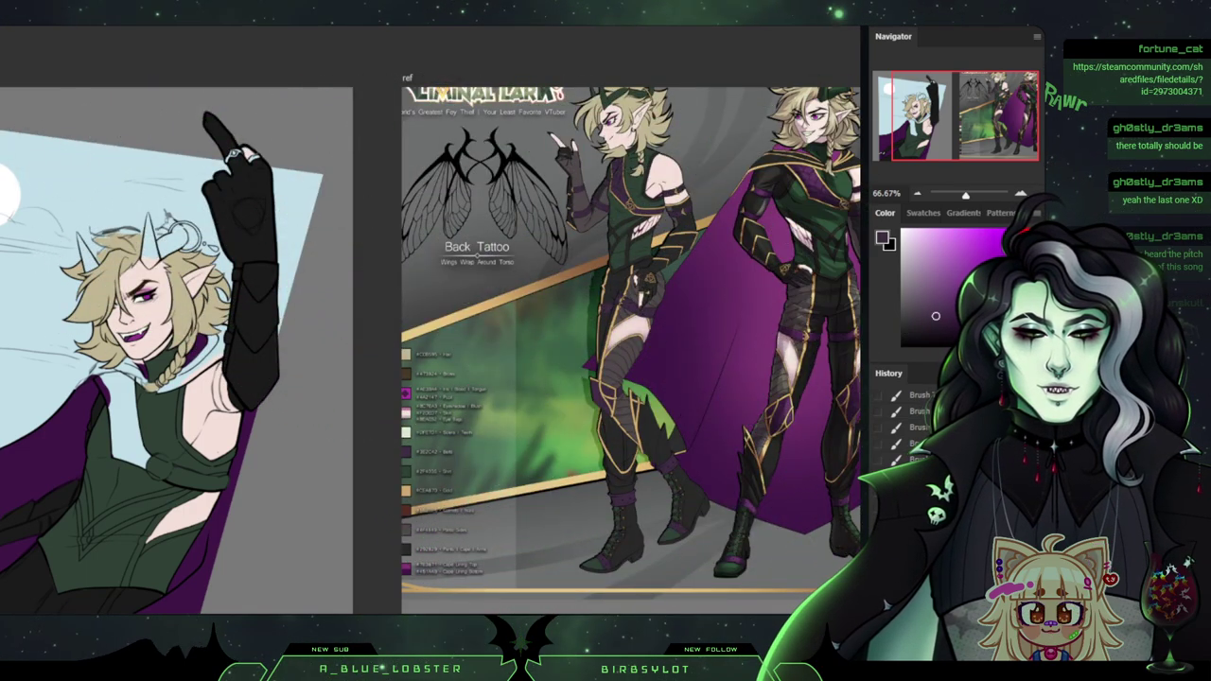
pyautogui.moveTo(965, 116); pyautogui.dragTo(946, 118)
pyautogui.hotkey('ctrl', '+')
pyautogui.hotkey('ctrl', '+')
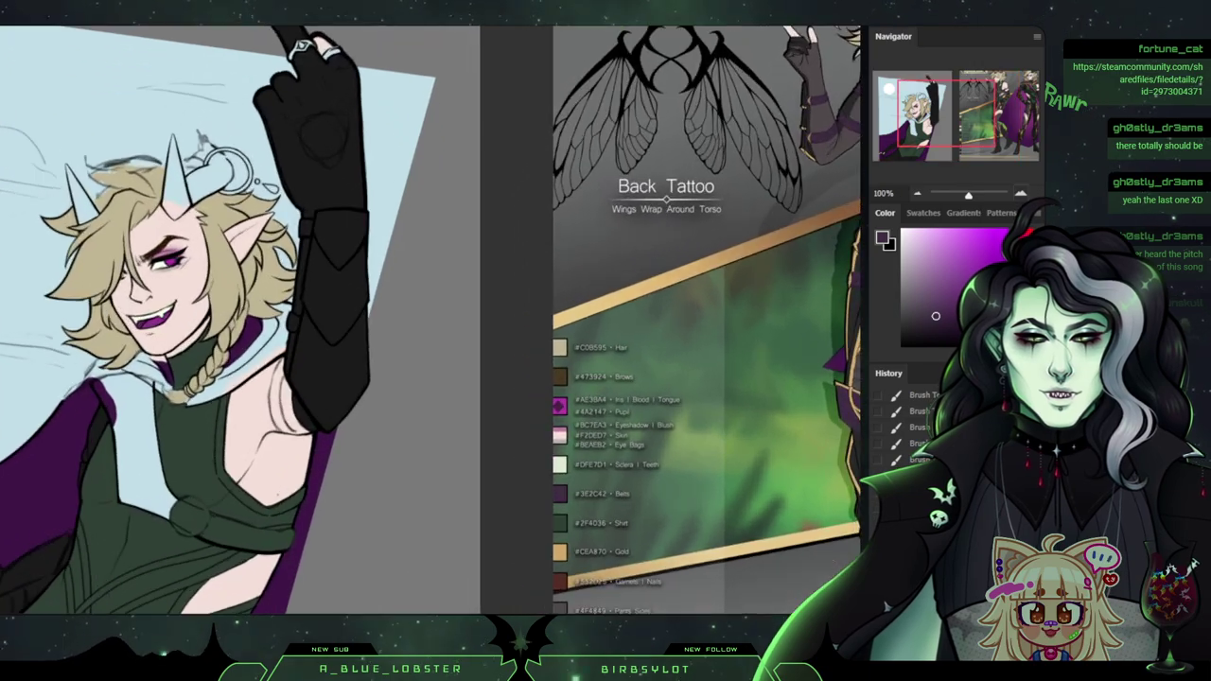
pyautogui.moveTo(946, 114); pyautogui.dragTo(914, 126)
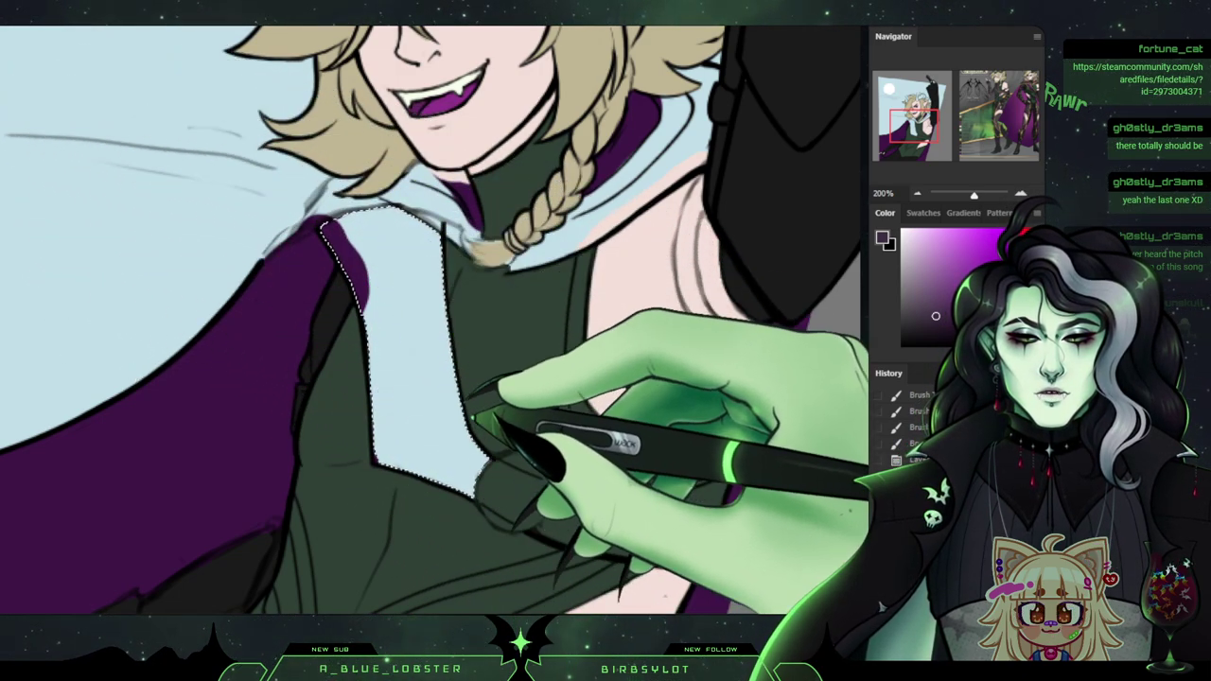
pyautogui.keyDown('shift'); pyautogui.click(600, 517); pyautogui.keyUp('shift')
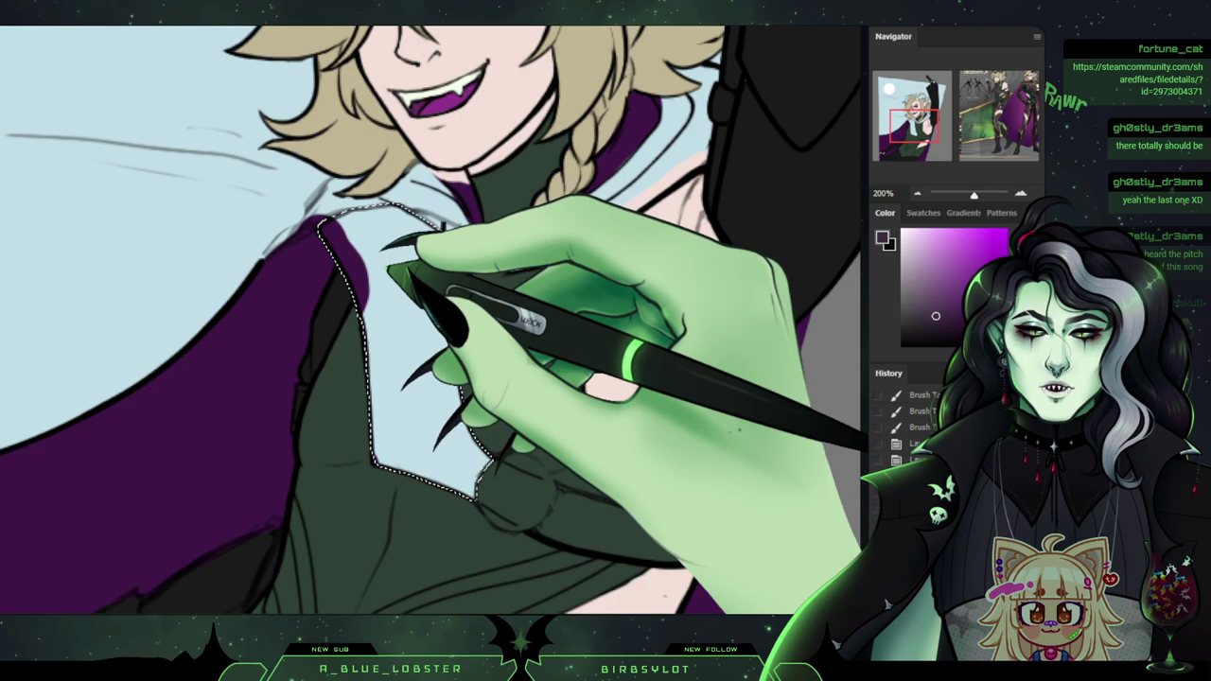
pyautogui.click(383, 274)
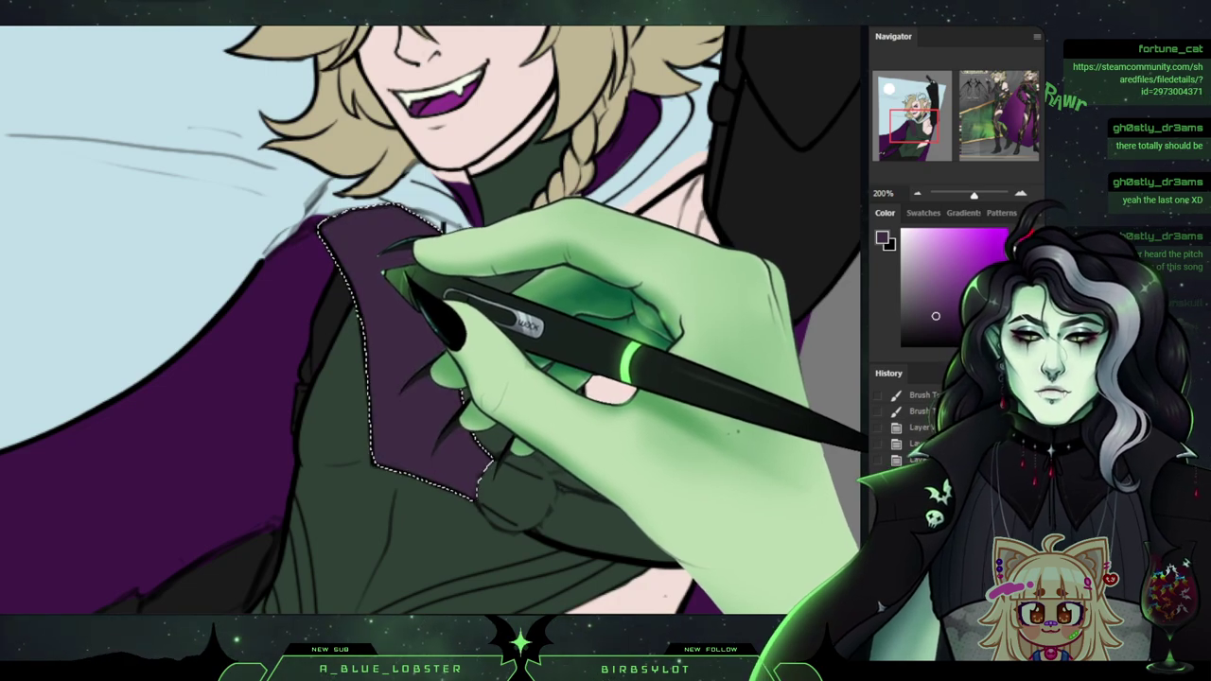
pyautogui.hotkey('ctrl', 'd')
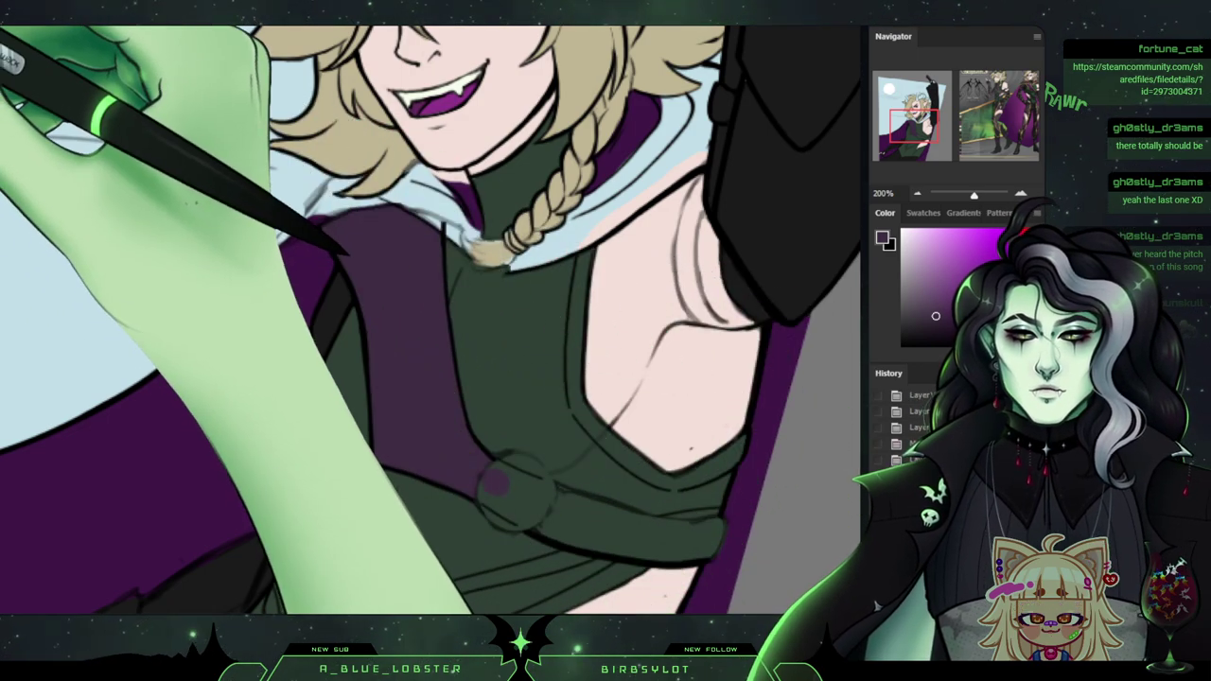
pyautogui.moveTo(494, 475)
pyautogui.mouseDown()
pyautogui.moveTo(528, 494)
pyautogui.moveTo(502, 475)
pyautogui.mouseUp()
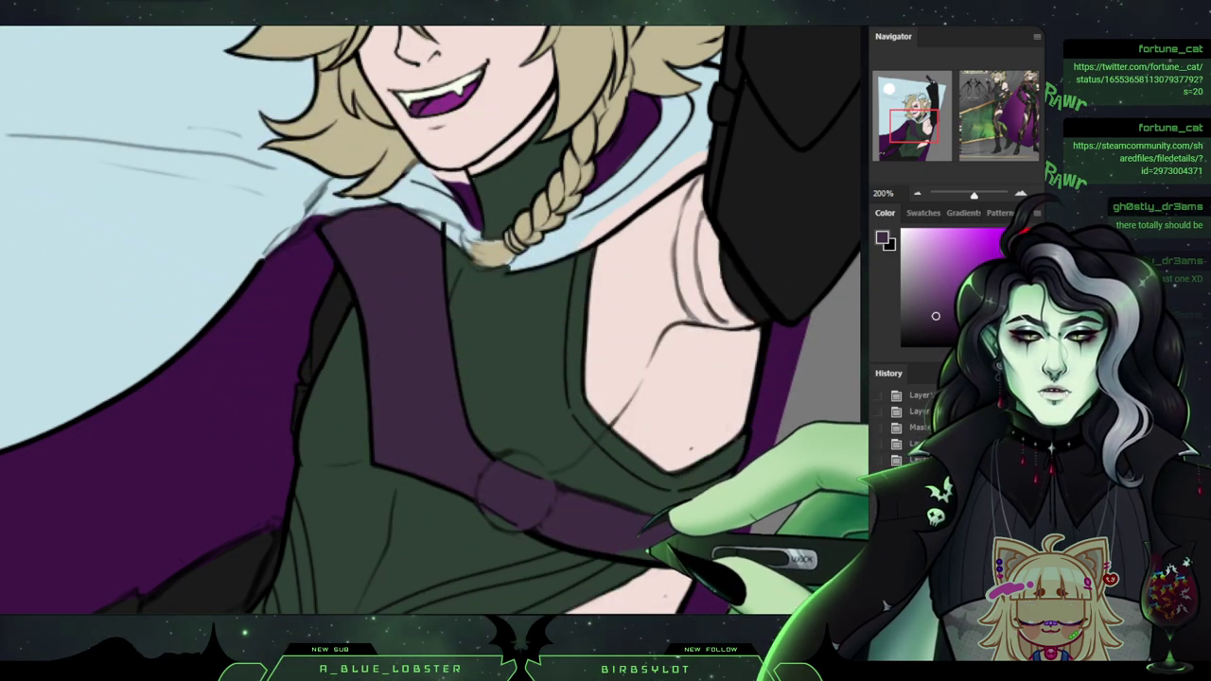
# Lasso the lower shirt's stray green on the hair layer, cut it out, paste it in place and merge it with the layer below.
pyautogui.hotkey('ctrl', ',')
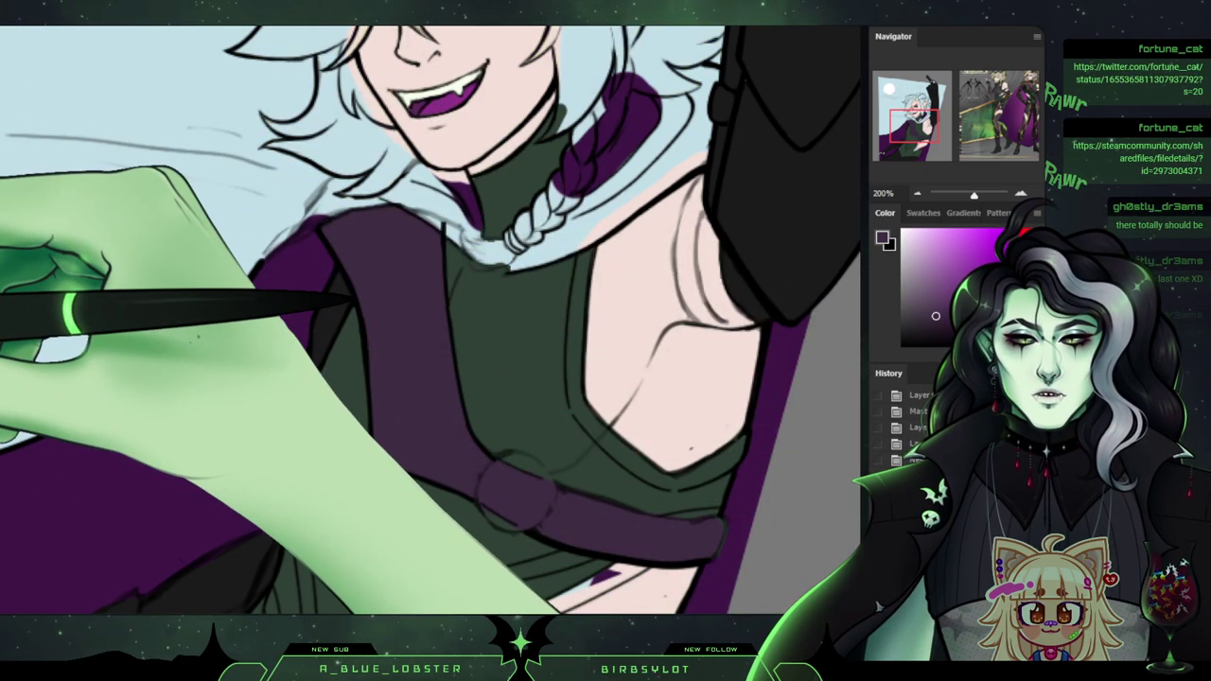
pyautogui.hotkey('ctrl', ',')
pyautogui.hotkey('ctrl', ',')
pyautogui.hotkey('ctrl', ',')
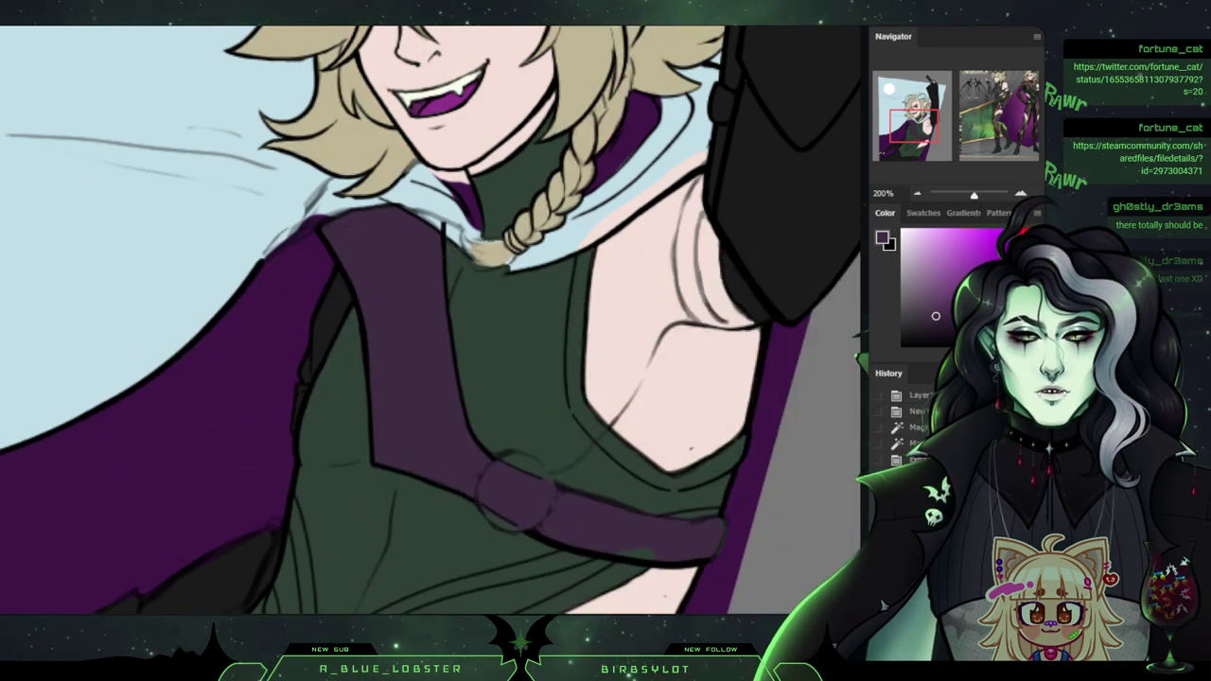
pyautogui.scroll(-3, 430, 320)
pyautogui.scroll(-3, 431, 320)
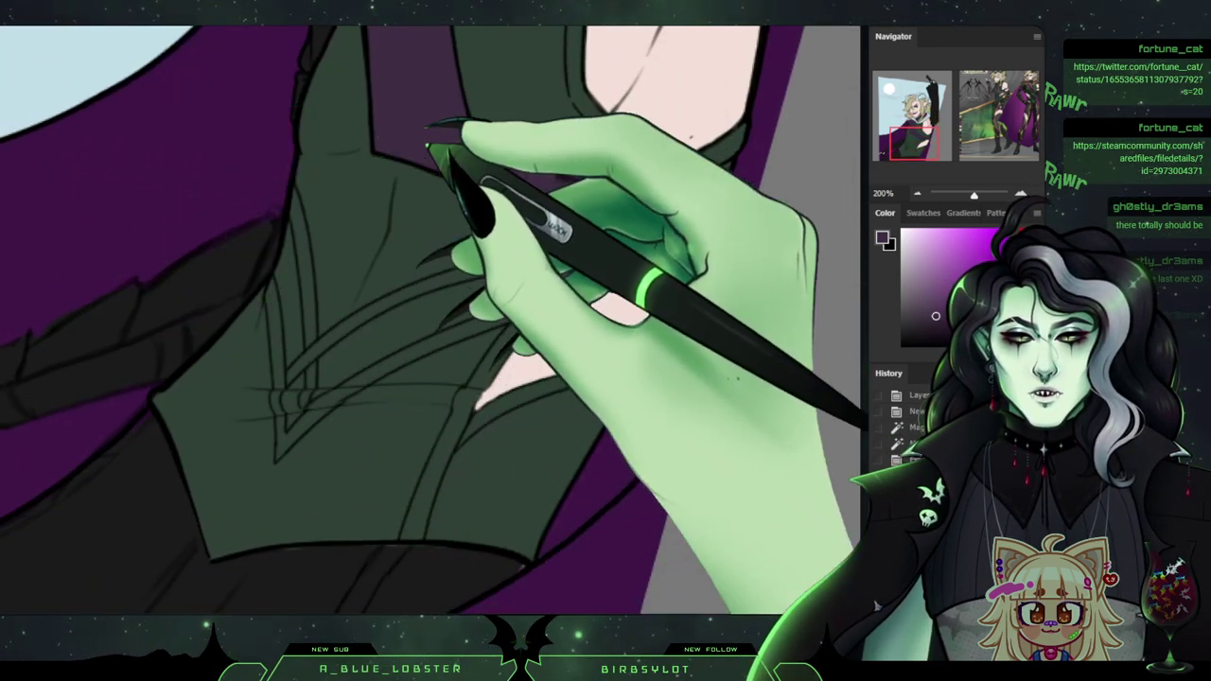
pyautogui.moveTo(790, 193)
pyautogui.mouseDown()
pyautogui.moveTo(194, 407)
pyautogui.moveTo(406, 167)
pyautogui.moveTo(405, 190)
pyautogui.mouseUp()
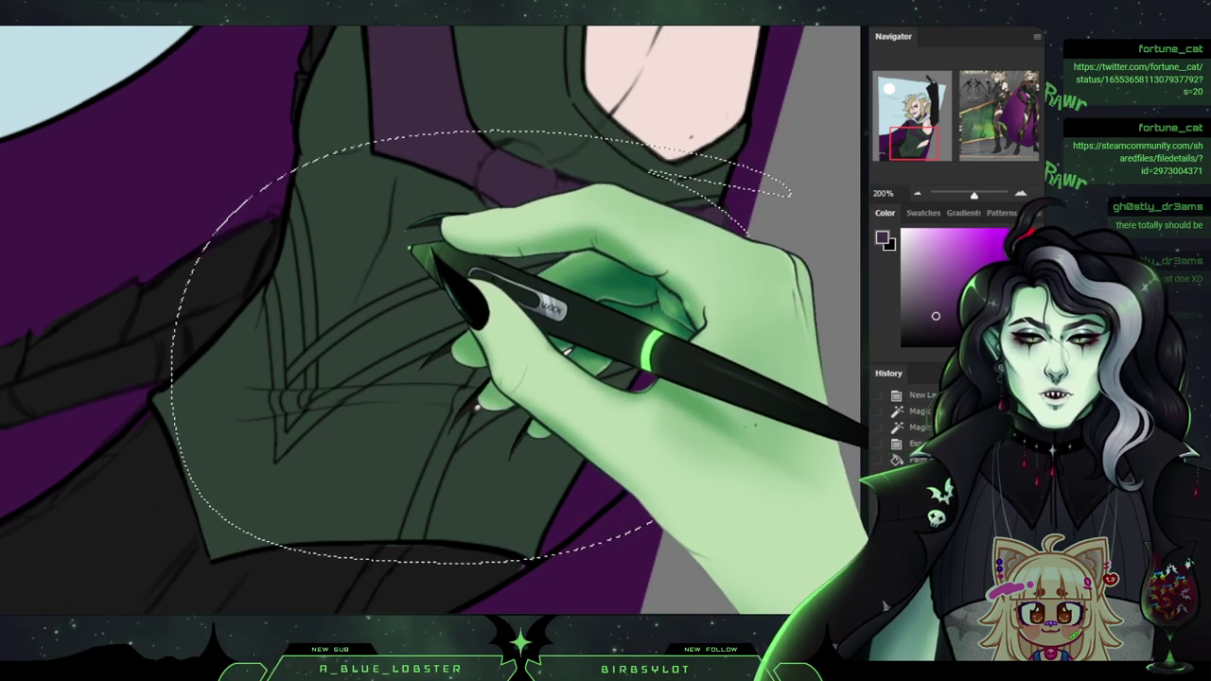
pyautogui.hotkey('ctrl', 'x')
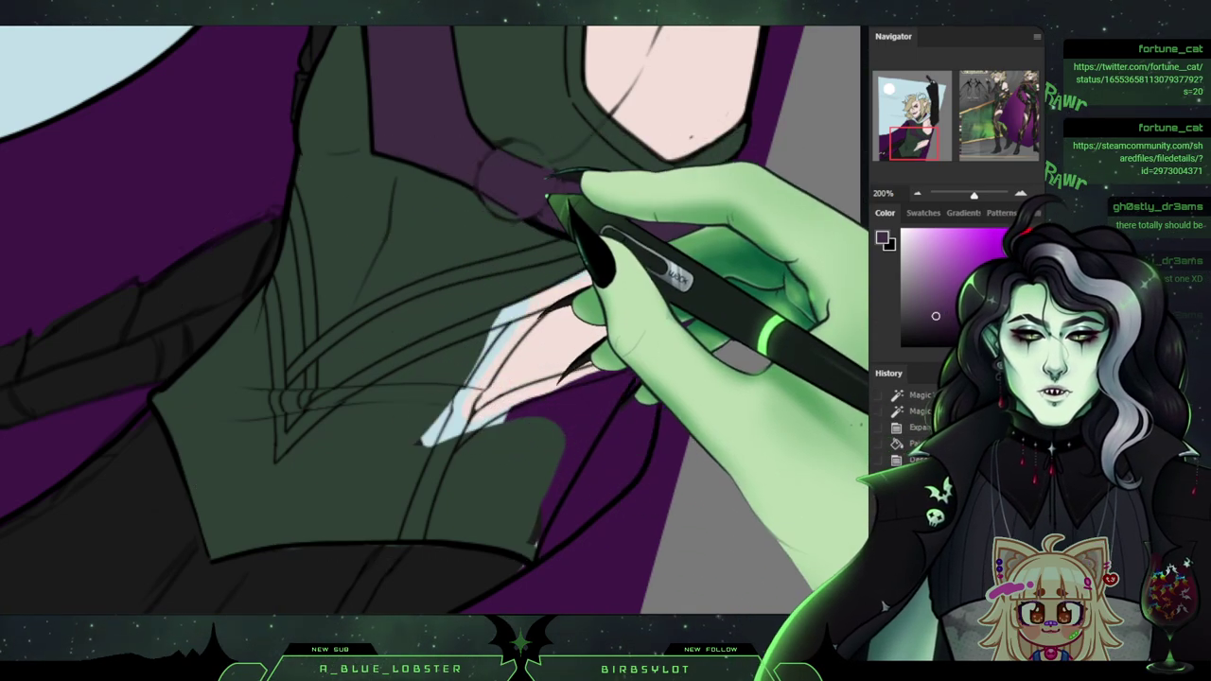
pyautogui.hotkey('ctrl', 'z')
pyautogui.moveTo(615, 131)
pyautogui.mouseDown()
pyautogui.moveTo(556, 121)
pyautogui.moveTo(549, 585)
pyautogui.moveTo(384, 251)
pyautogui.moveTo(736, 288)
pyautogui.mouseUp()
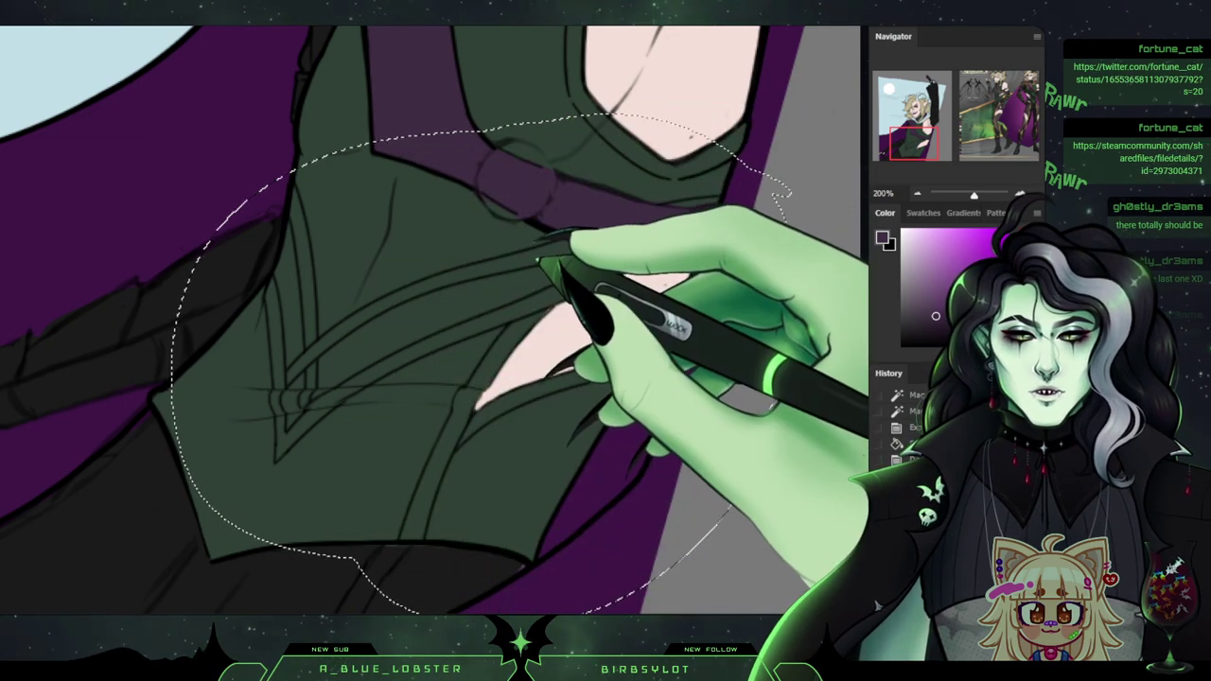
pyautogui.hotkey('ctrl', 'x')
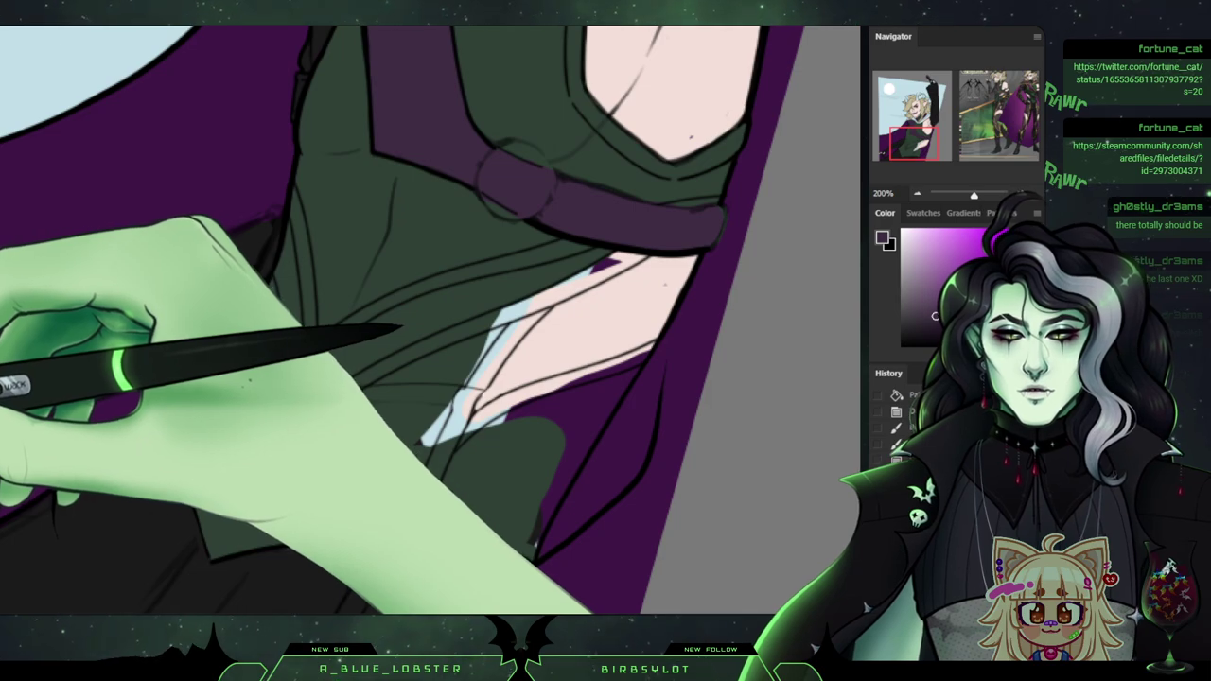
pyautogui.hotkey('ctrl', 'shift', 'v')
pyautogui.hotkey('ctrl', 'e')
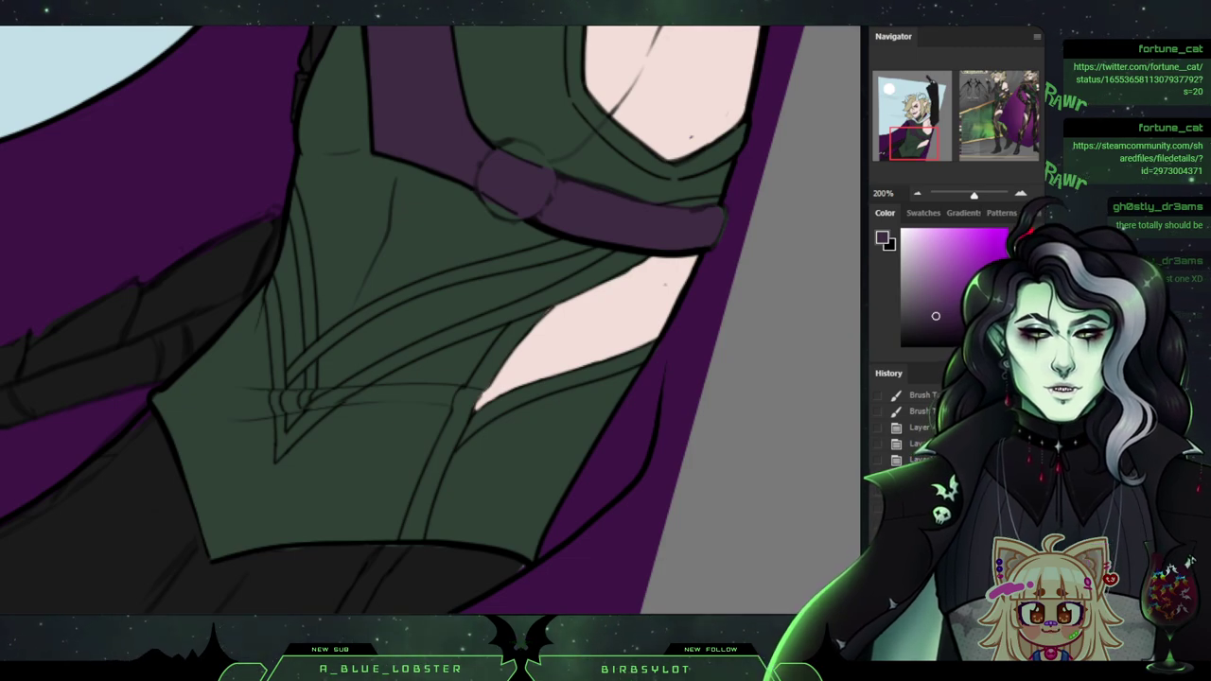
pyautogui.hotkey('ctrl', '+')
pyautogui.moveTo(958, 195); pyautogui.dragTo(968, 194)
pyautogui.moveTo(481, 242); pyautogui.dragTo(380, 399)
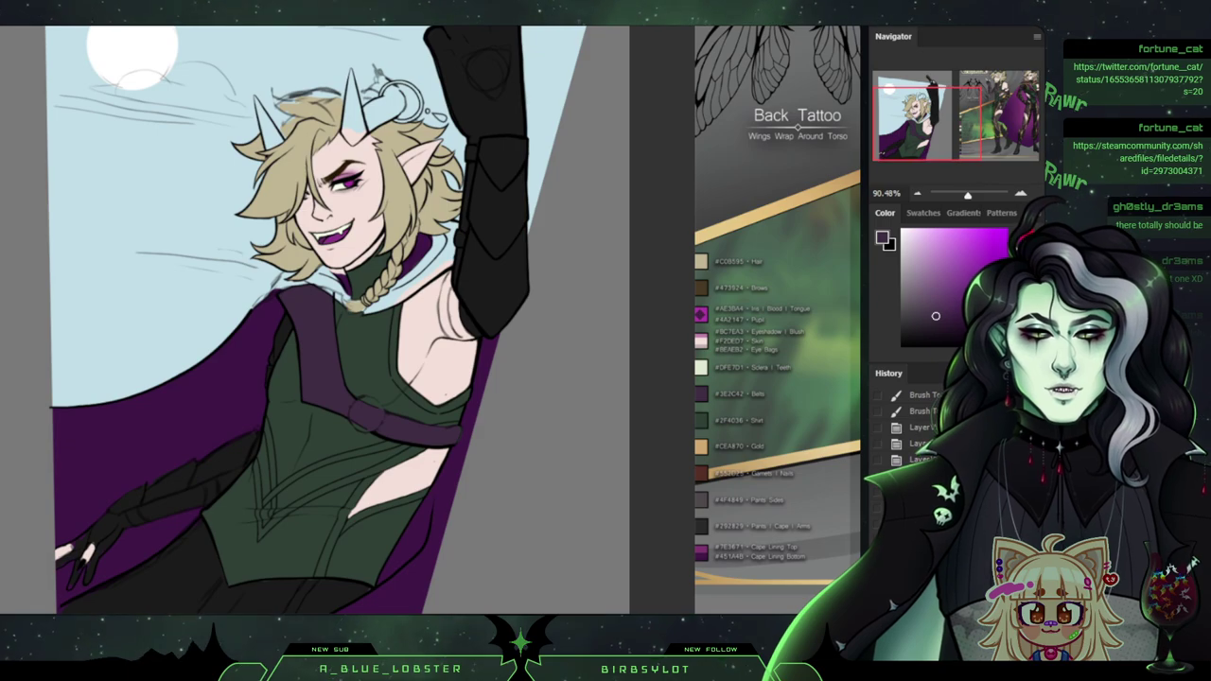
pyautogui.moveTo(560, 610); pyautogui.dragTo(523, 610)
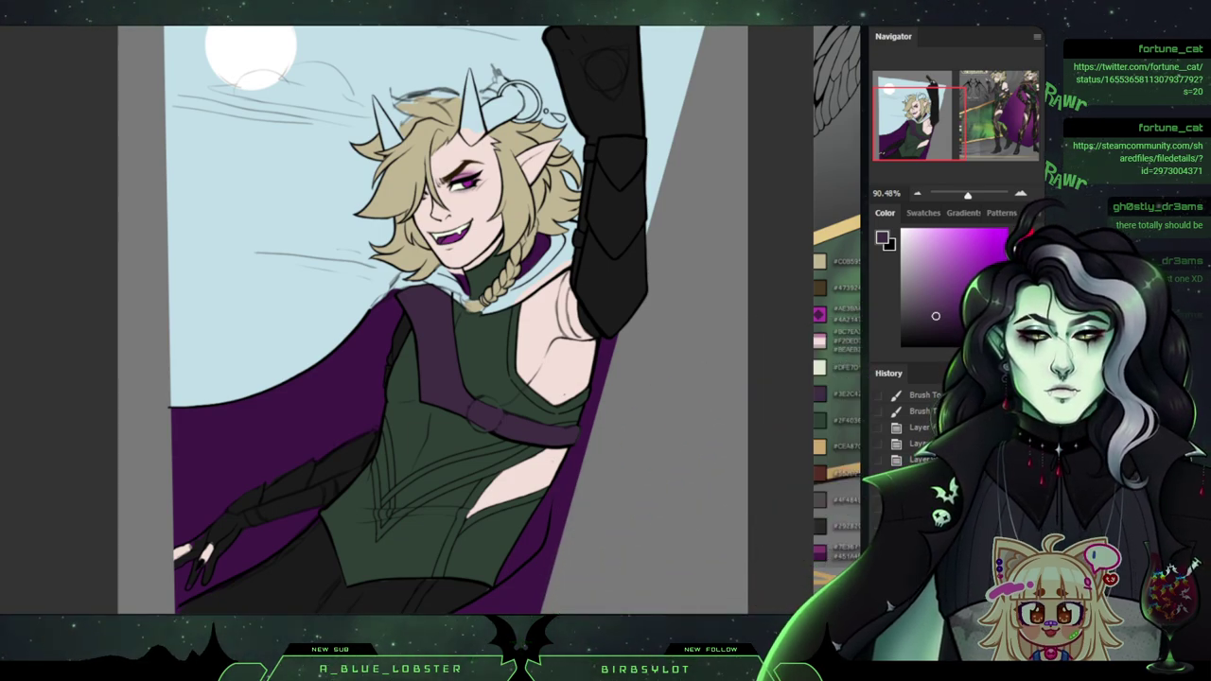
pyautogui.moveTo(484, 284); pyautogui.dragTo(366, 409)
pyautogui.scroll(-3, 425, 321)
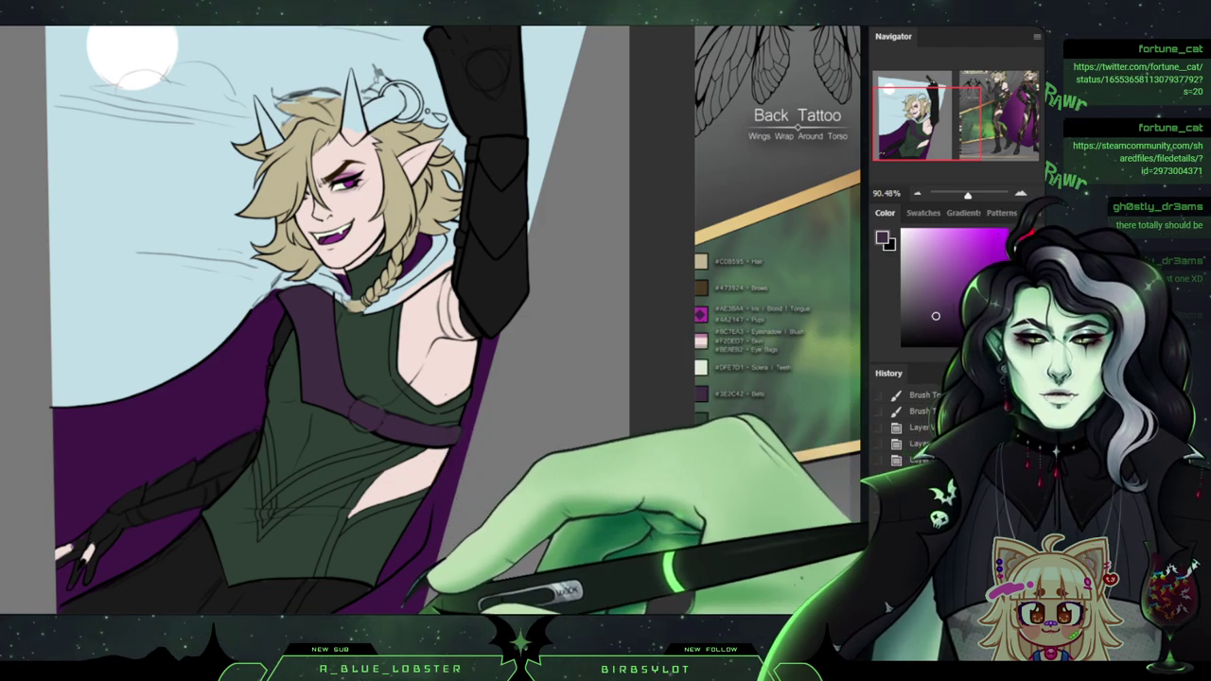
pyautogui.moveTo(416, 607)
pyautogui.mouseDown()
pyautogui.moveTo(381, 607)
pyautogui.moveTo(395, 607)
pyautogui.mouseUp()
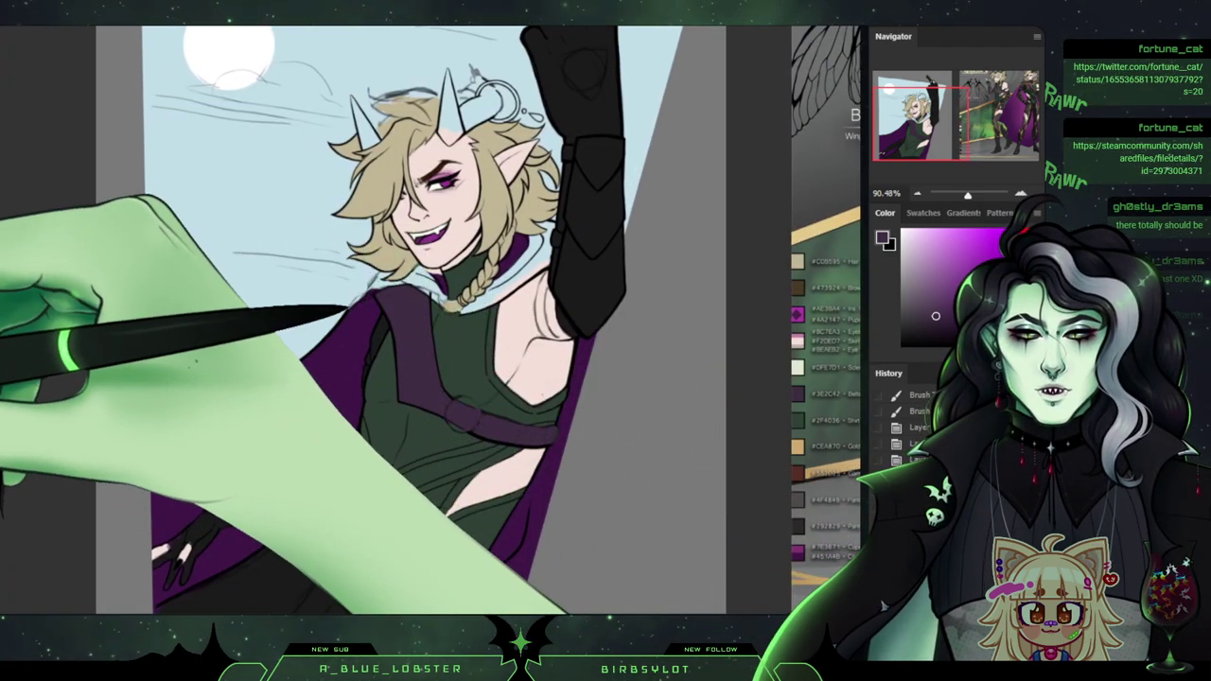
pyautogui.click(1, 385)
pyautogui.click(2, 385)
pyautogui.click(357, 313)
pyautogui.click(362, 313)
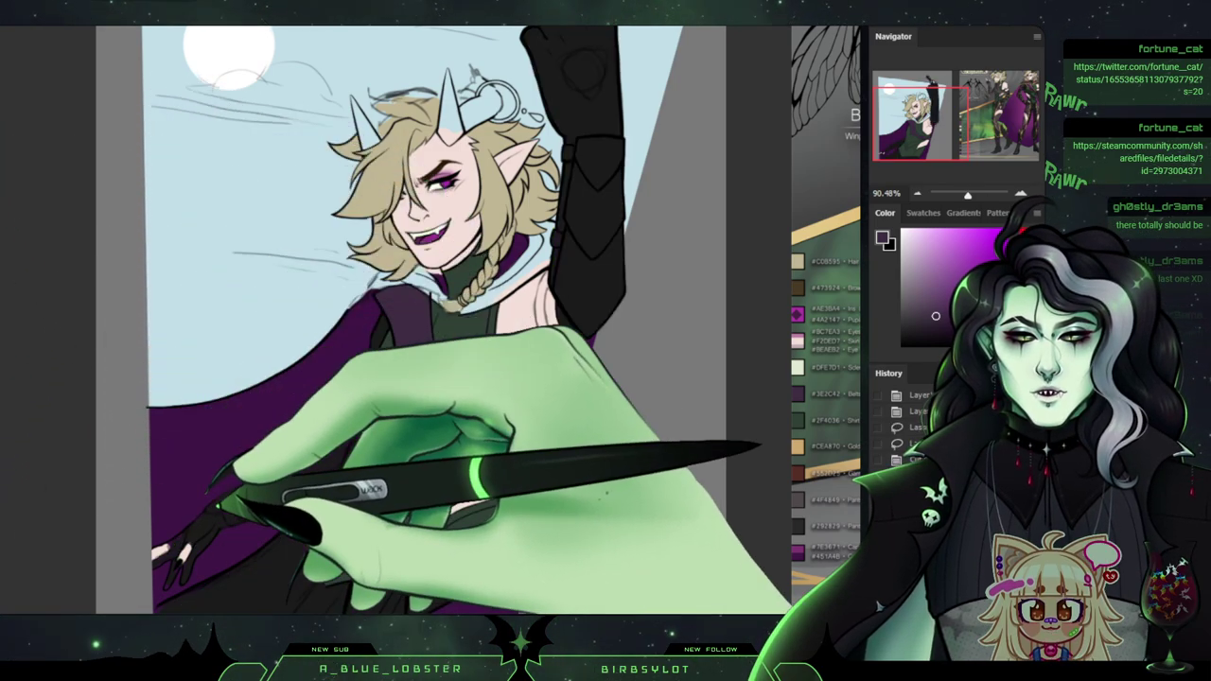
# Sample near-black from the glove and paint the collar around the neck, on both sides of the braid.
pyautogui.click(229, 490)
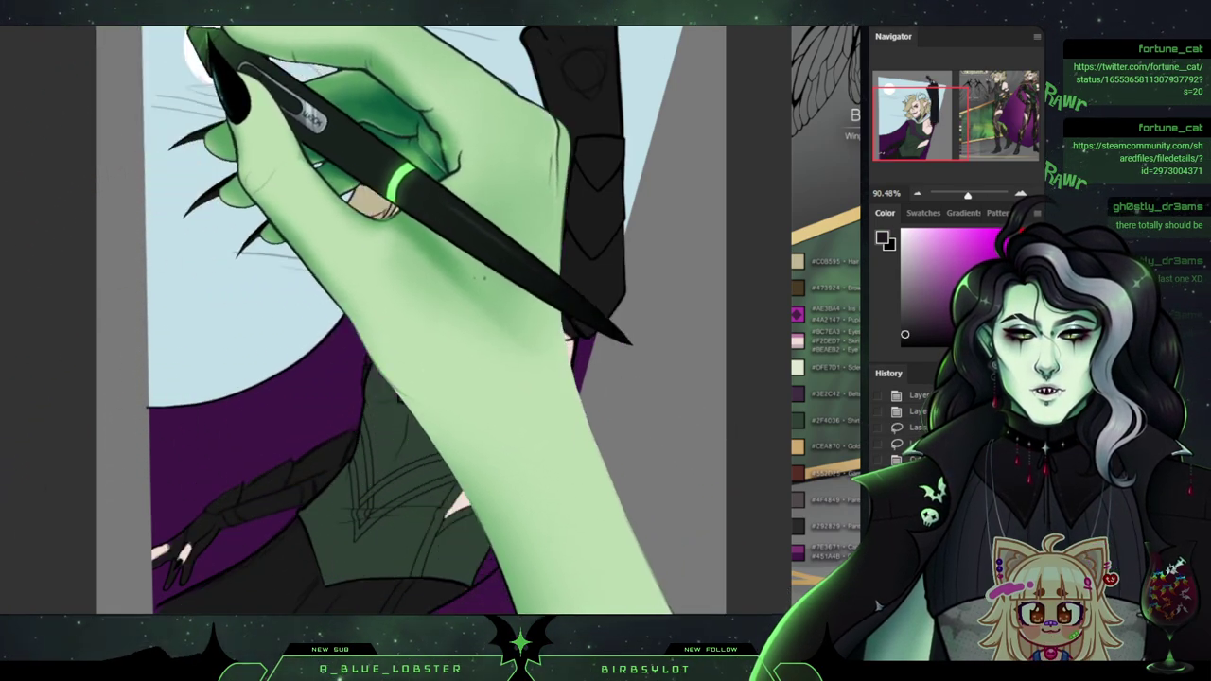
pyautogui.moveTo(482, 295)
pyautogui.mouseDown()
pyautogui.moveTo(541, 275)
pyautogui.moveTo(517, 270)
pyautogui.moveTo(549, 244)
pyautogui.mouseUp()
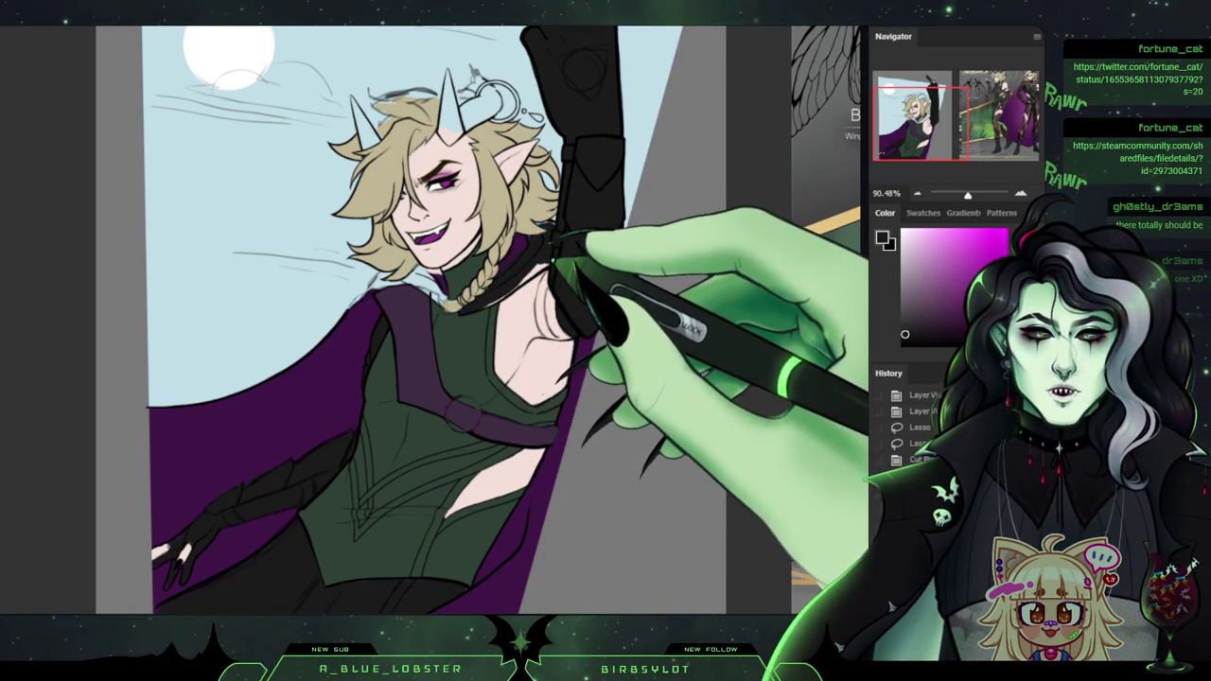
pyautogui.moveTo(395, 282)
pyautogui.mouseDown()
pyautogui.moveTo(440, 265)
pyautogui.moveTo(454, 284)
pyautogui.moveTo(431, 269)
pyautogui.moveTo(391, 282)
pyautogui.mouseUp()
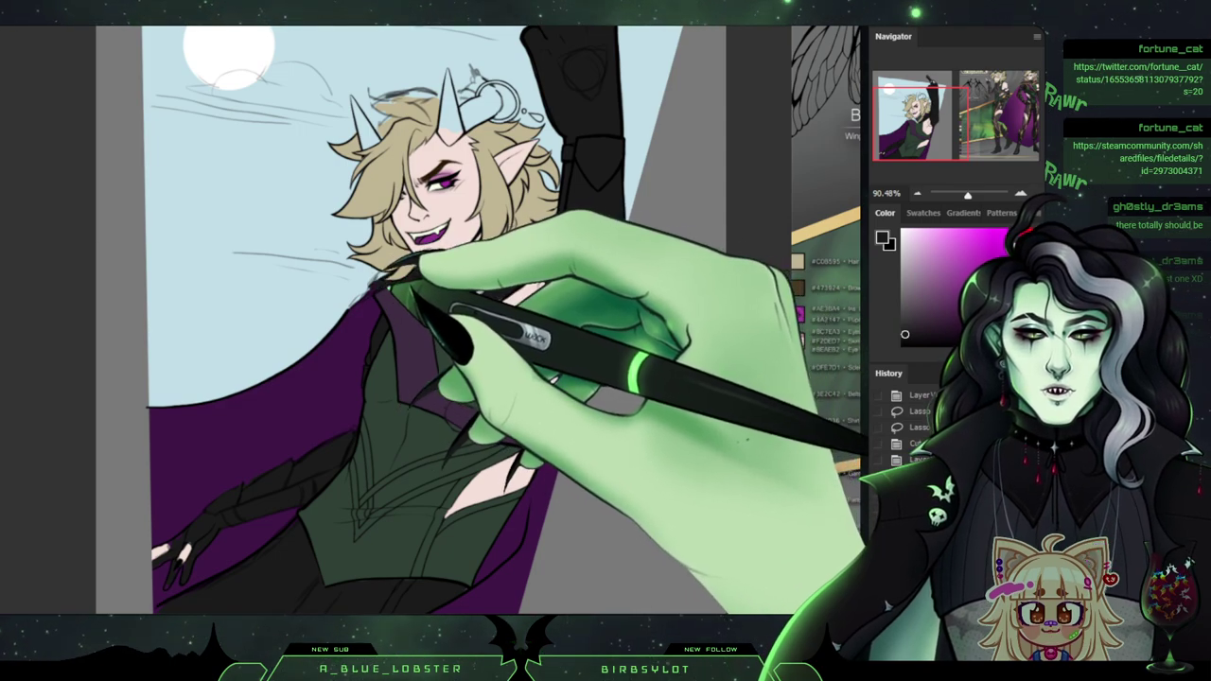
pyautogui.hotkey('ctrl', '-')
pyautogui.hotkey('ctrl', '-')
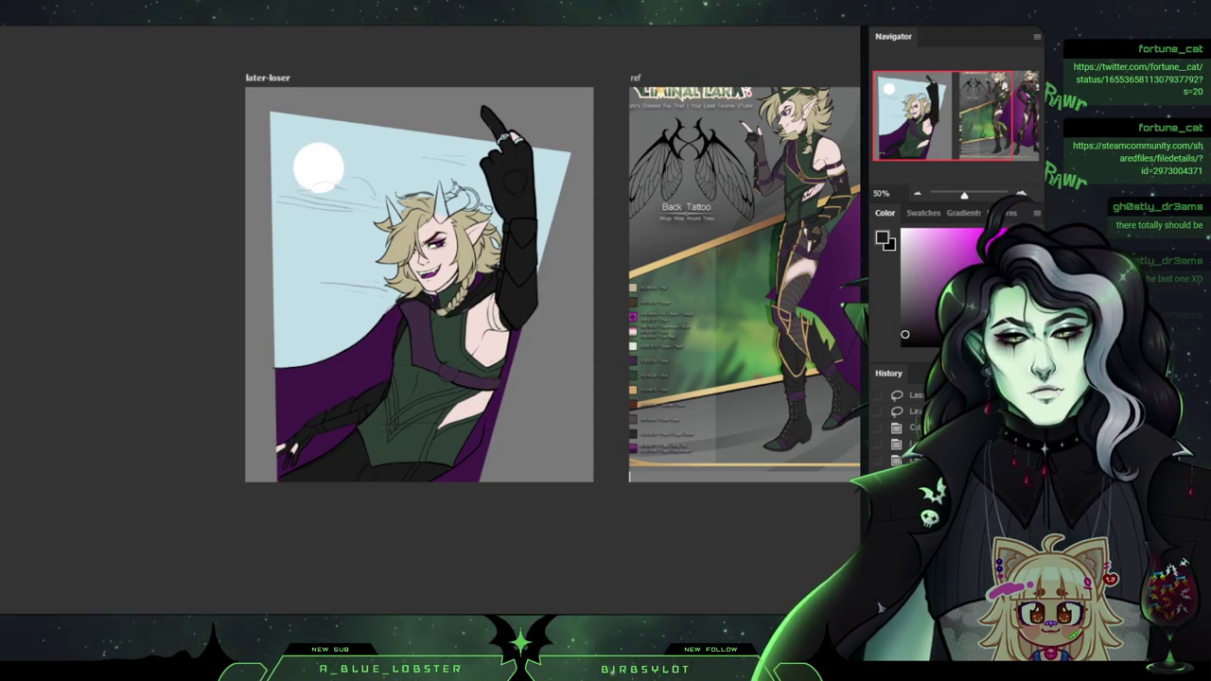
pyautogui.scroll(1, 553, 312)
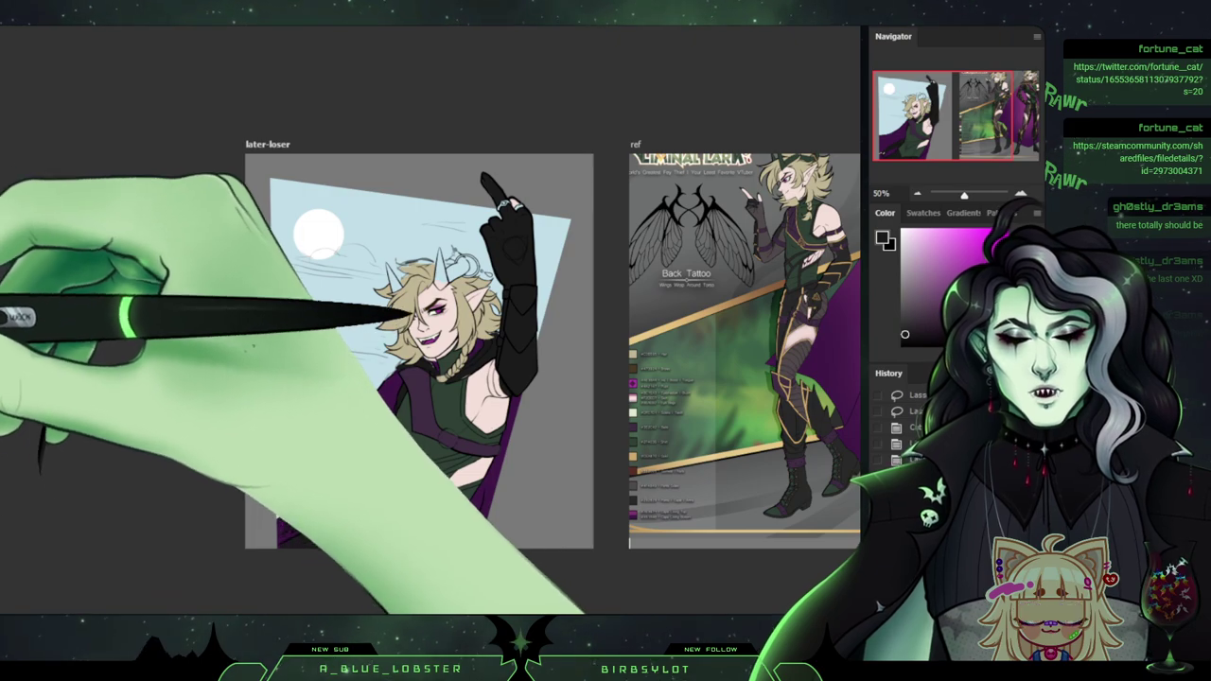
# Sample the sky's pale blue and try a soft brushed glow along the lower sky and the cape's upper edge.
pyautogui.press('d')
pyautogui.press('x')
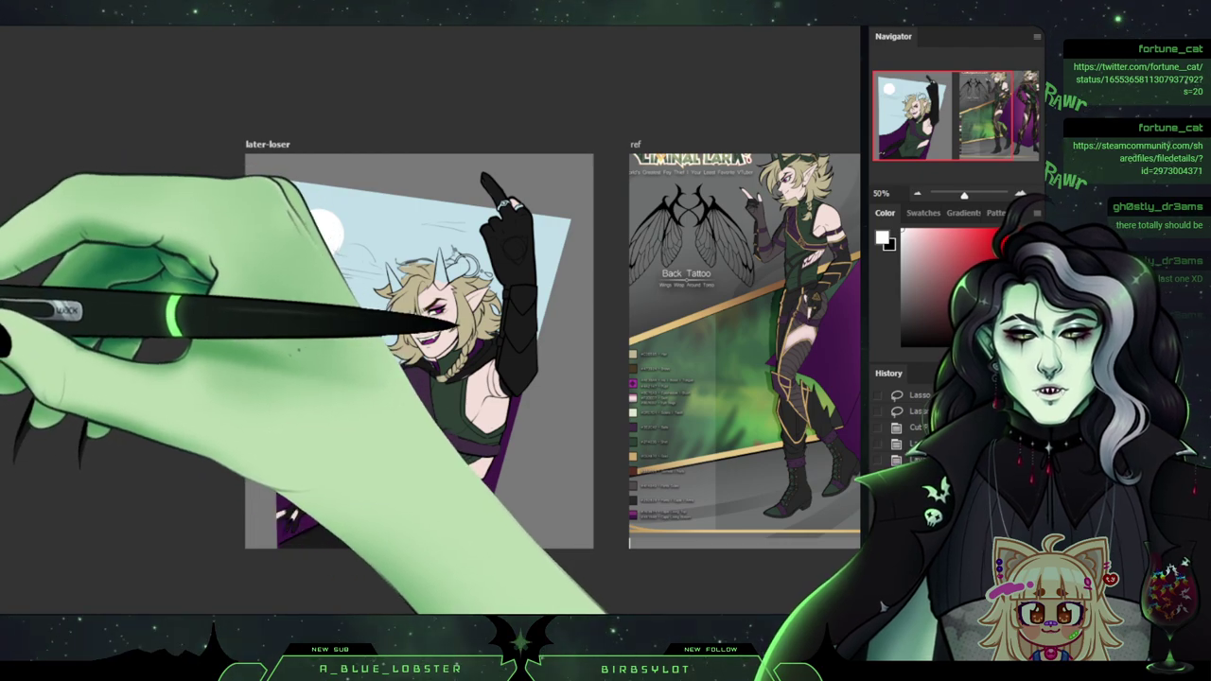
pyautogui.press('x')
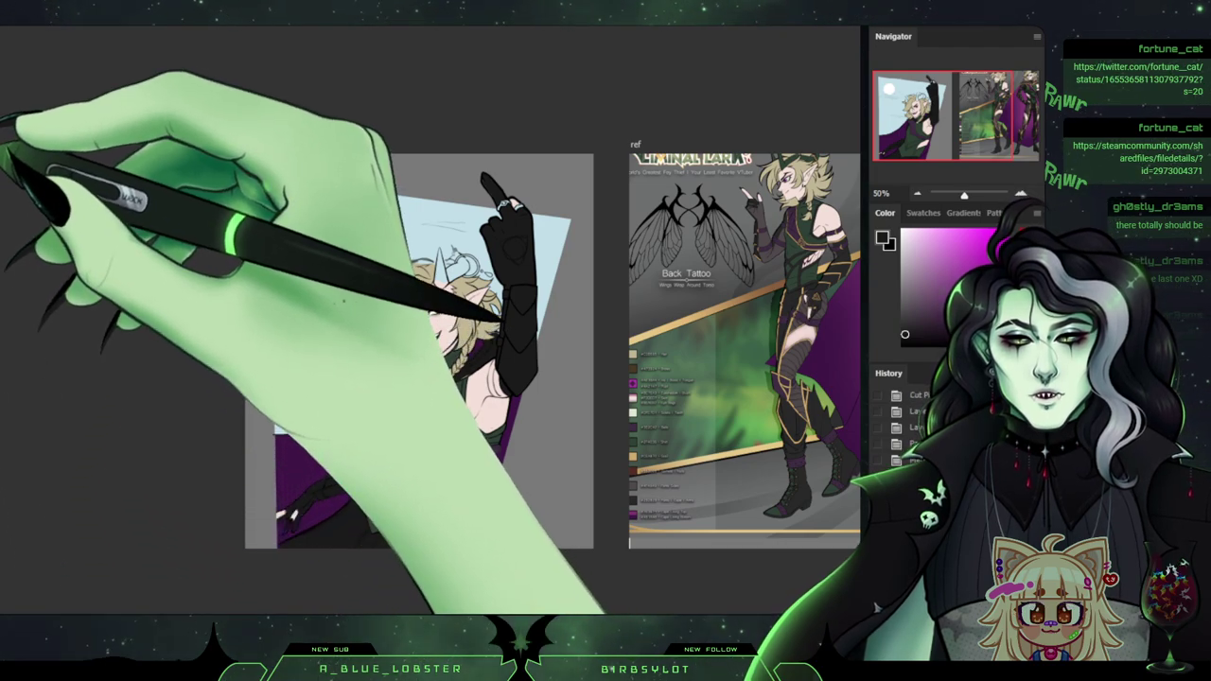
pyautogui.click(291, 286)
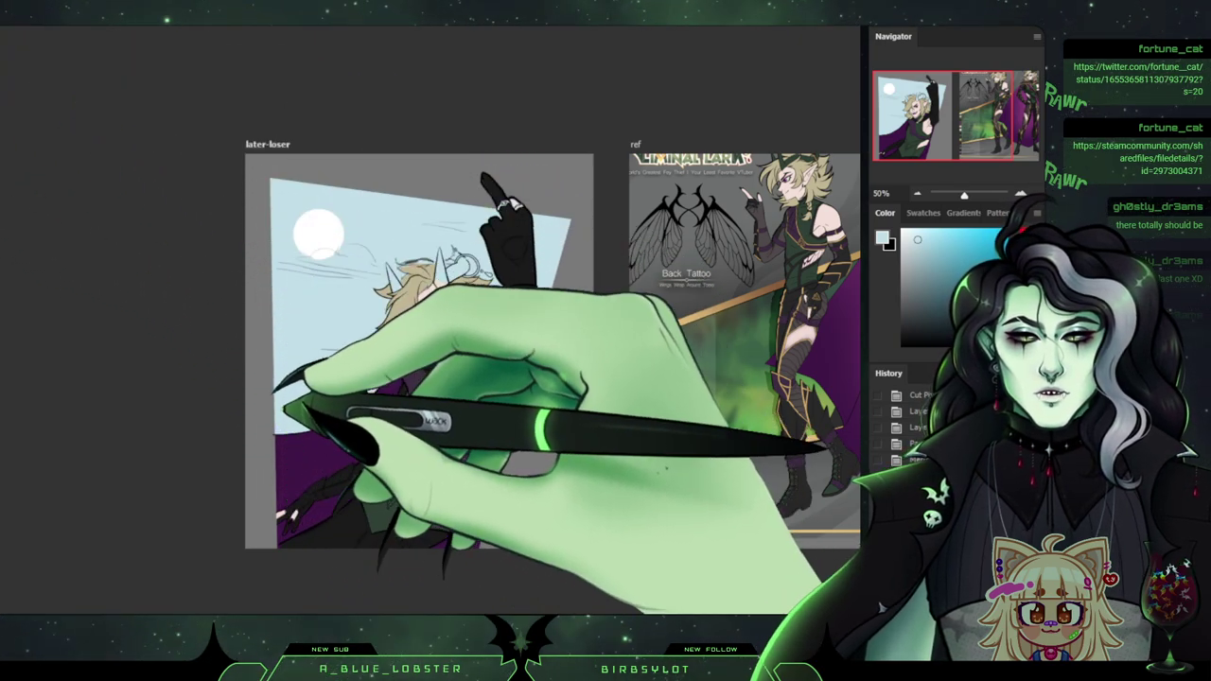
pyautogui.moveTo(280, 416); pyautogui.dragTo(309, 422)
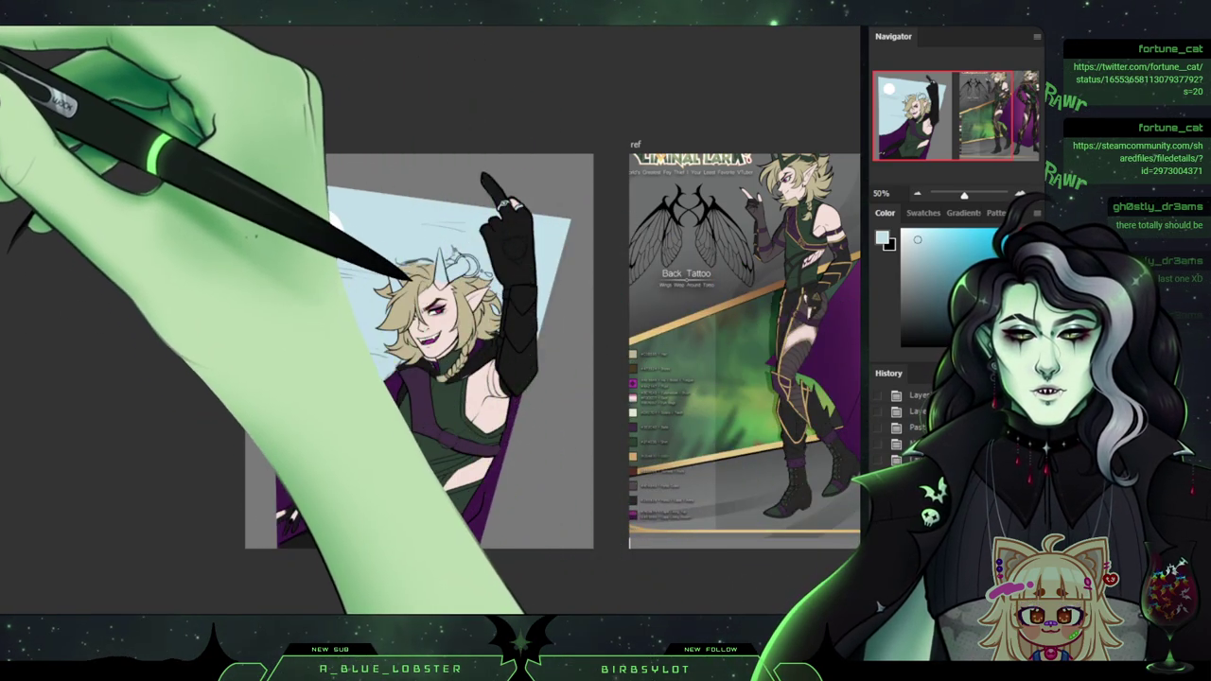
pyautogui.hotkey('ctrl', '+')
pyautogui.hotkey('ctrl', '-')
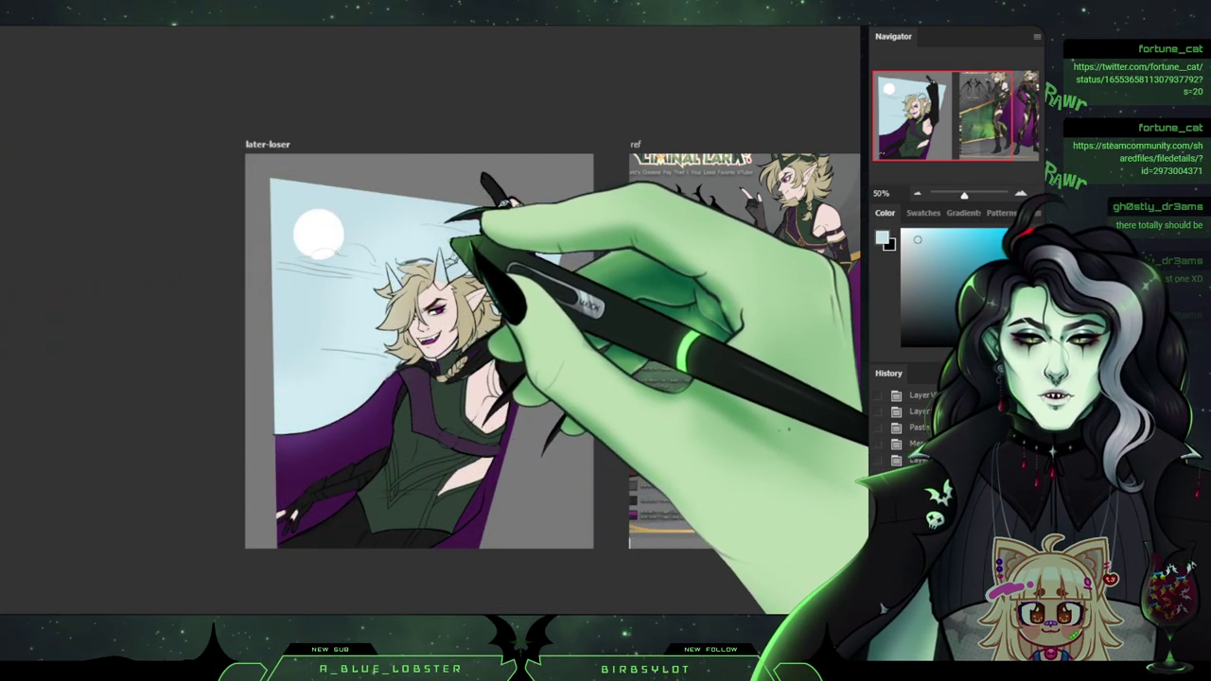
# Try soft pale-blue light over the raised glove, hair and sky, toggling the layer's clipping mask between strokes.
pyautogui.moveTo(481, 229); pyautogui.dragTo(482, 210)
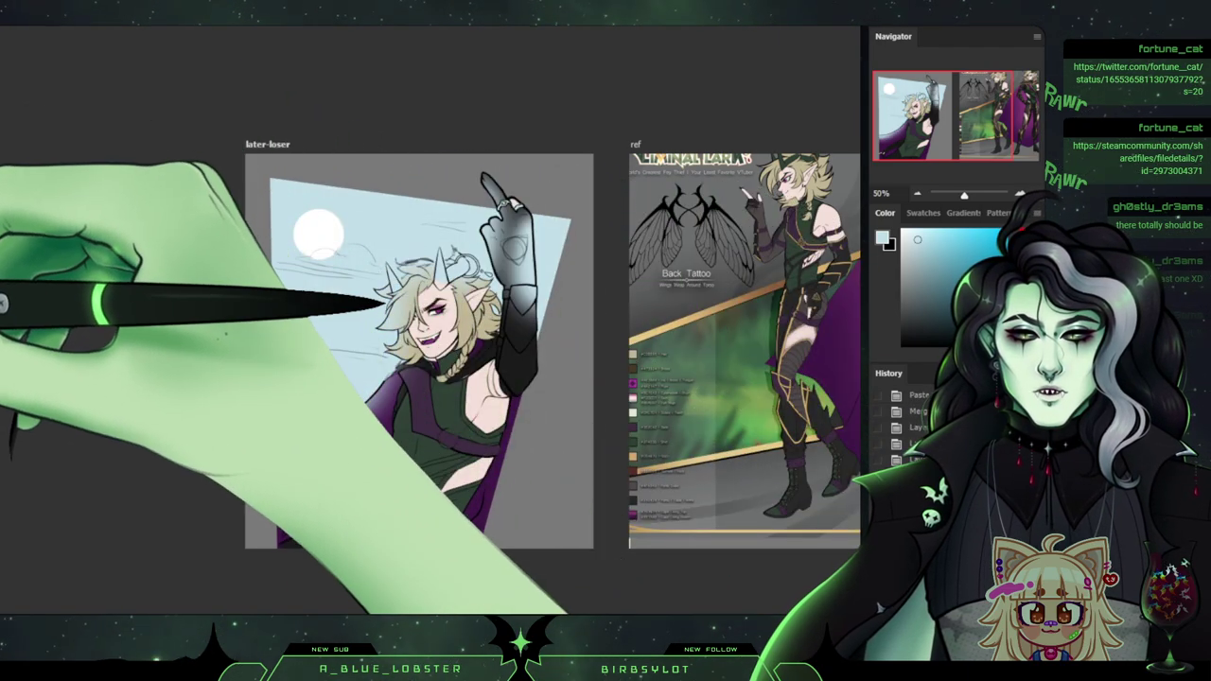
pyautogui.click(2, 274)
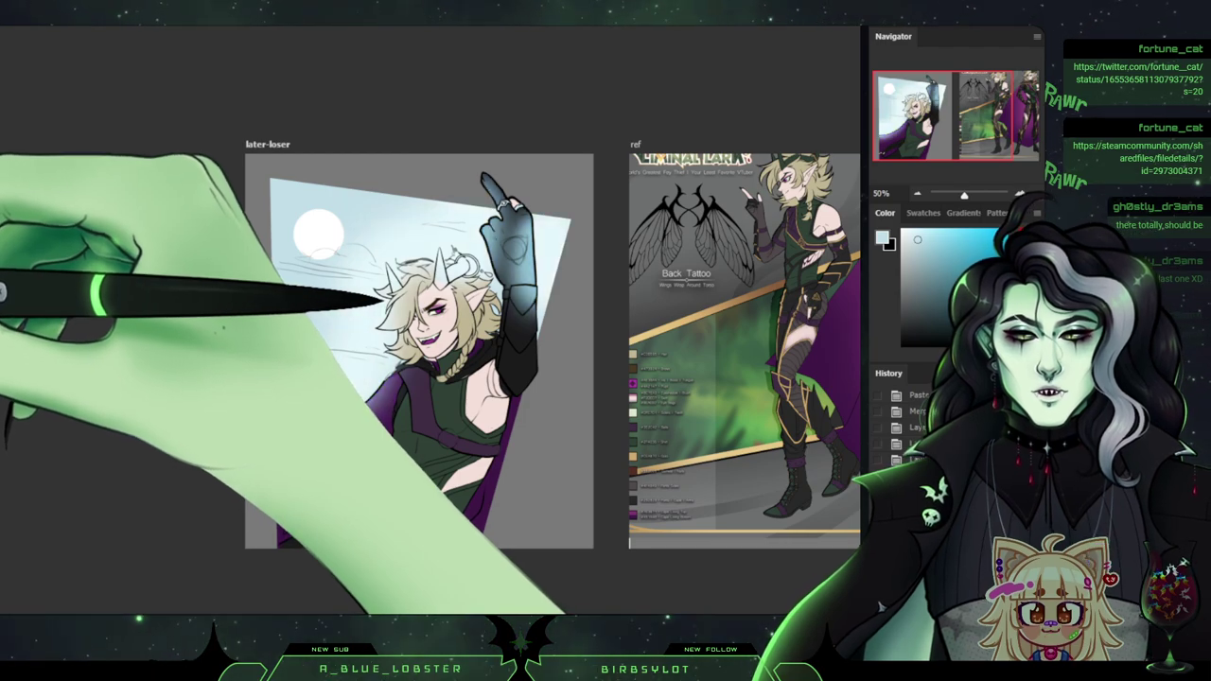
pyautogui.hotkey('ctrl', 'alt', 'g')
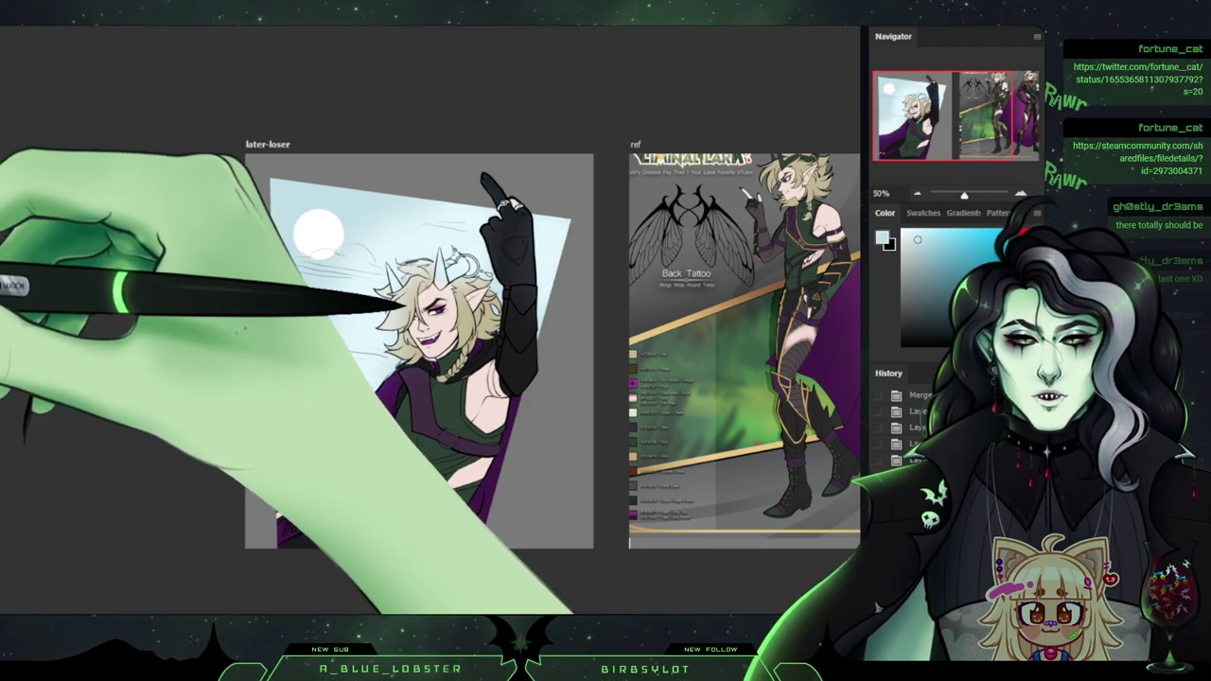
pyautogui.moveTo(329, 275); pyautogui.dragTo(305, 414)
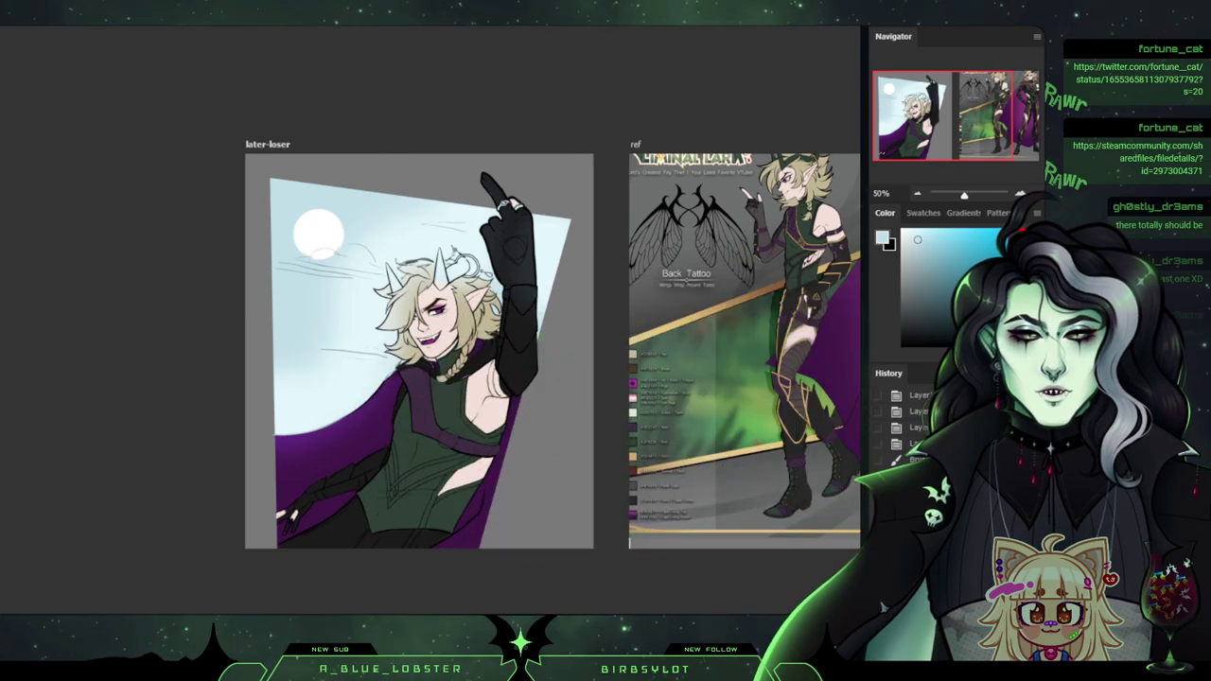
pyautogui.moveTo(306, 400)
pyautogui.mouseDown()
pyautogui.moveTo(407, 305)
pyautogui.moveTo(423, 311)
pyautogui.moveTo(536, 257)
pyautogui.mouseUp()
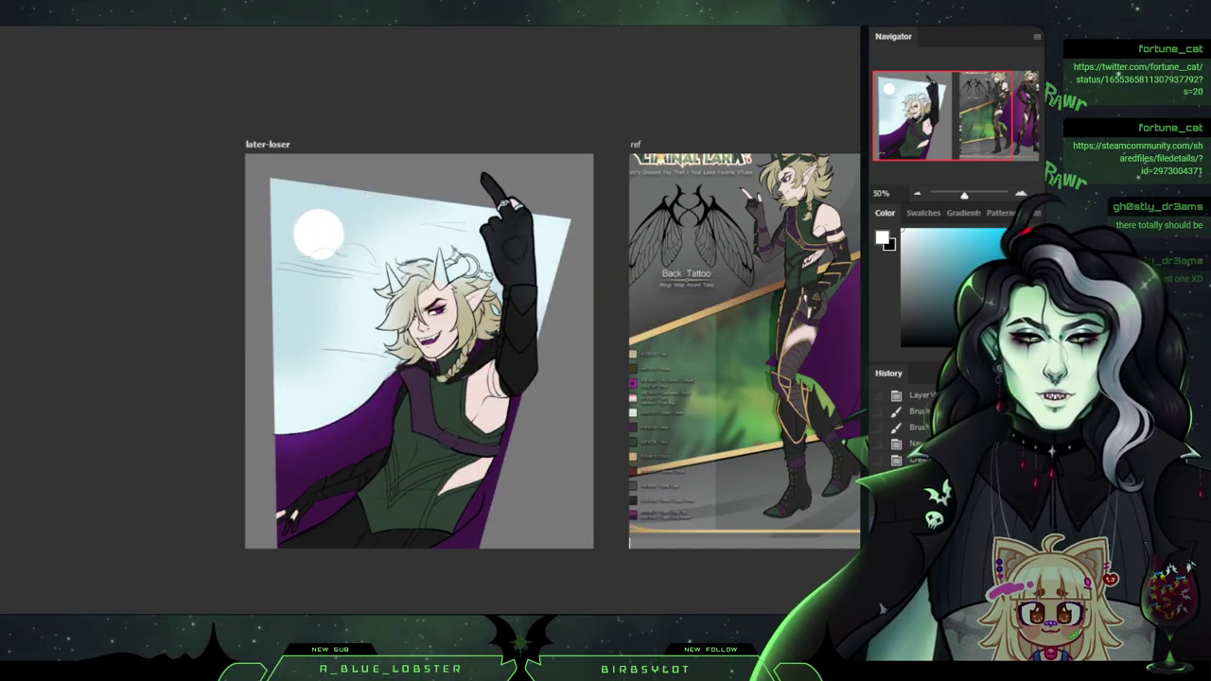
# Undo the pale-blue glow work and test a single white glow dab at the sky's edge above the cape.
pyautogui.hotkey('ctrl', 'z')
pyautogui.hotkey('ctrl', 'z')
pyautogui.hotkey('ctrl', 'z')
pyautogui.hotkey('ctrl', 'z')
pyautogui.hotkey('ctrl', 'z')
pyautogui.hotkey('ctrl', 'z')
pyautogui.hotkey('ctrl', 'z')
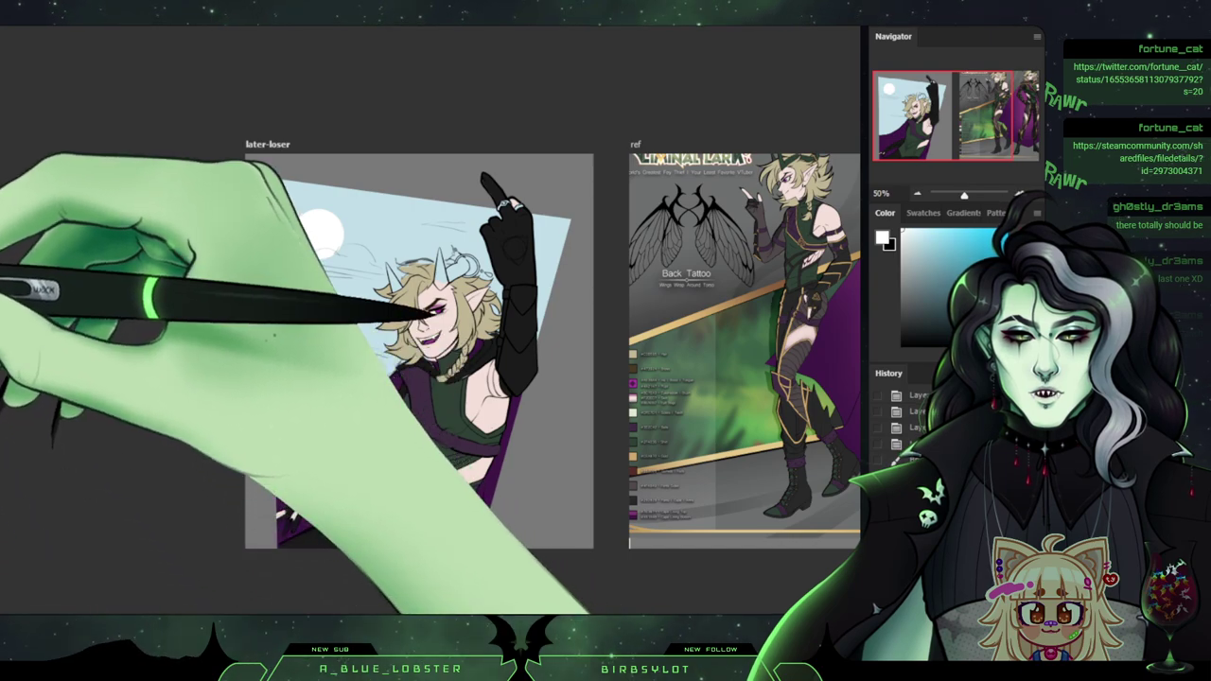
pyautogui.click(272, 414)
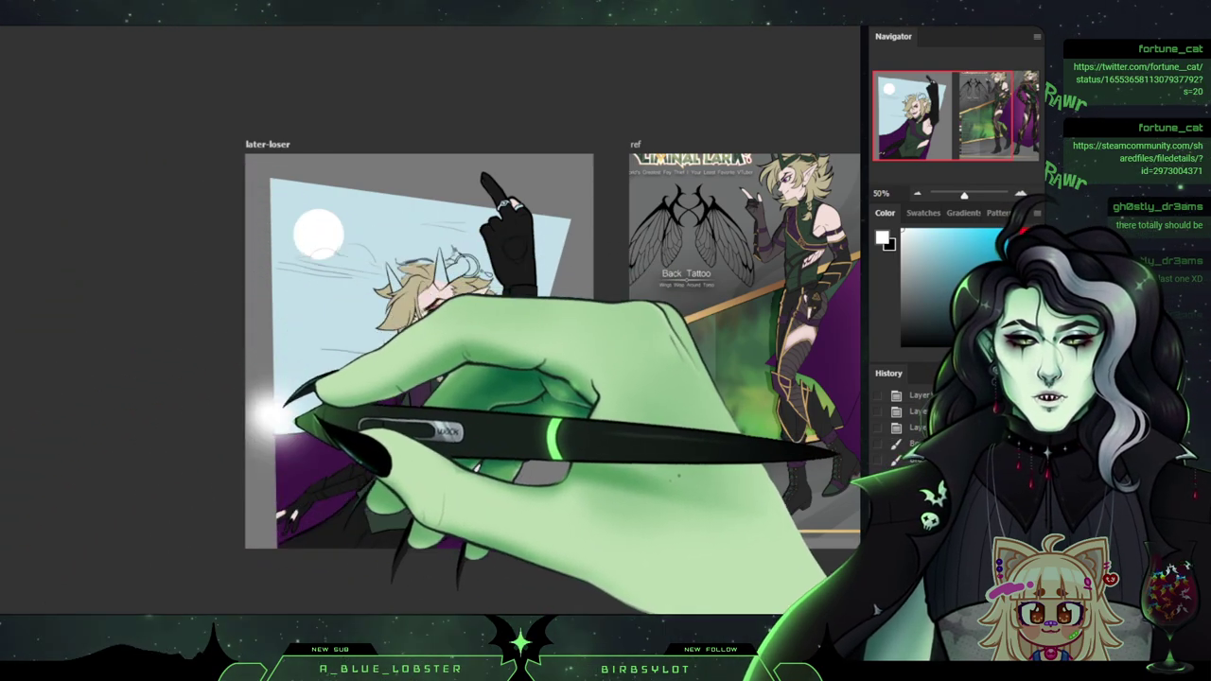
pyautogui.hotkey('ctrl', 'z')
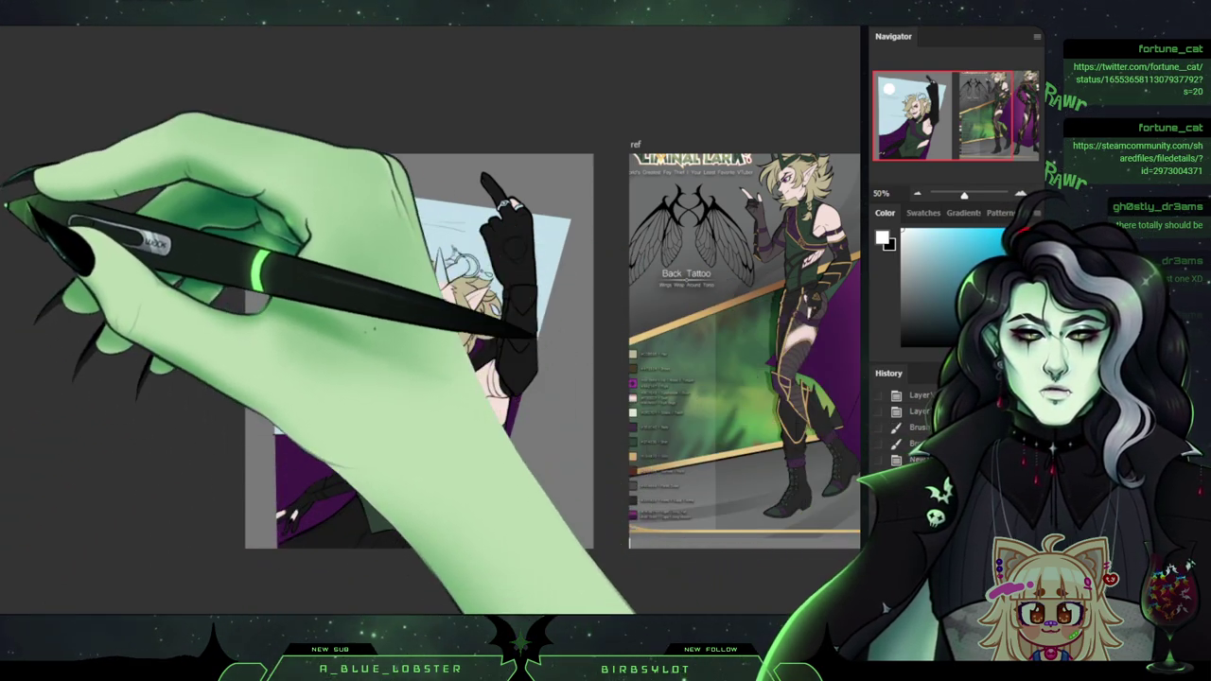
# Resample the sky's pale blue, try a soft glow over the sky and around the raised arm, and delete the glow layer.
pyautogui.keyDown('alt'); pyautogui.click(322, 346); pyautogui.keyUp('alt')
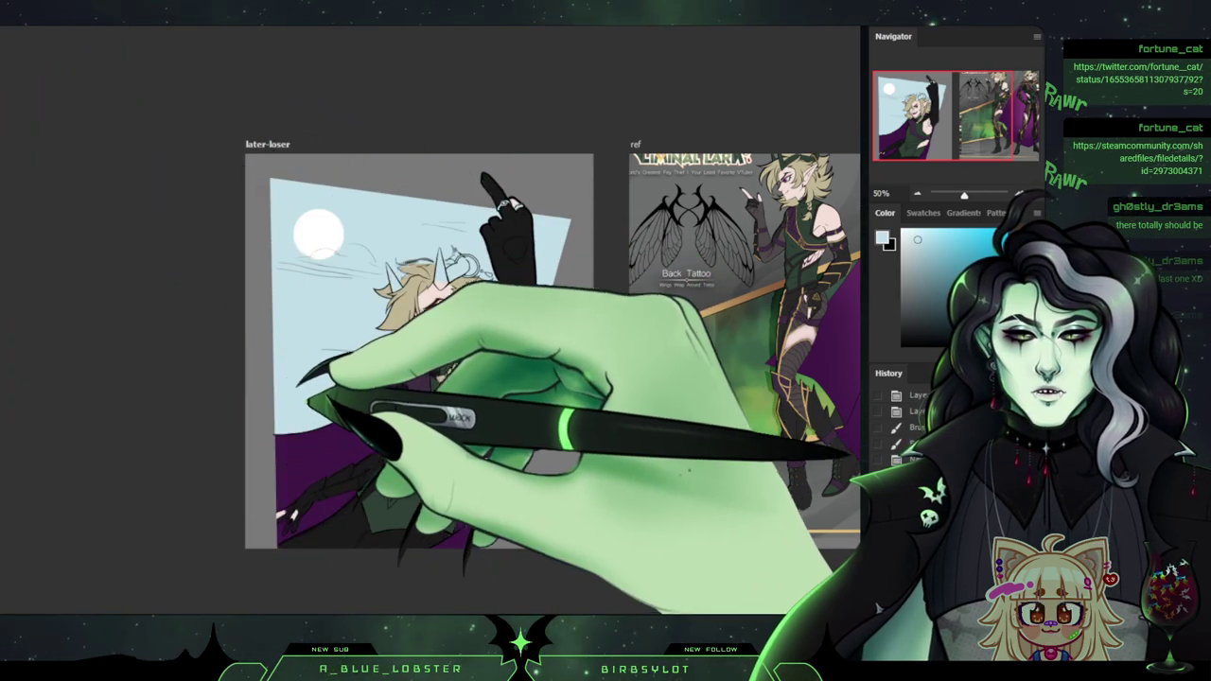
pyautogui.moveTo(275, 407)
pyautogui.mouseDown()
pyautogui.moveTo(341, 393)
pyautogui.moveTo(368, 353)
pyautogui.moveTo(371, 293)
pyautogui.moveTo(415, 229)
pyautogui.moveTo(464, 226)
pyautogui.moveTo(492, 266)
pyautogui.mouseUp()
pyautogui.moveTo(526, 225)
pyautogui.mouseDown()
pyautogui.moveTo(548, 235)
pyautogui.moveTo(535, 338)
pyautogui.mouseUp()
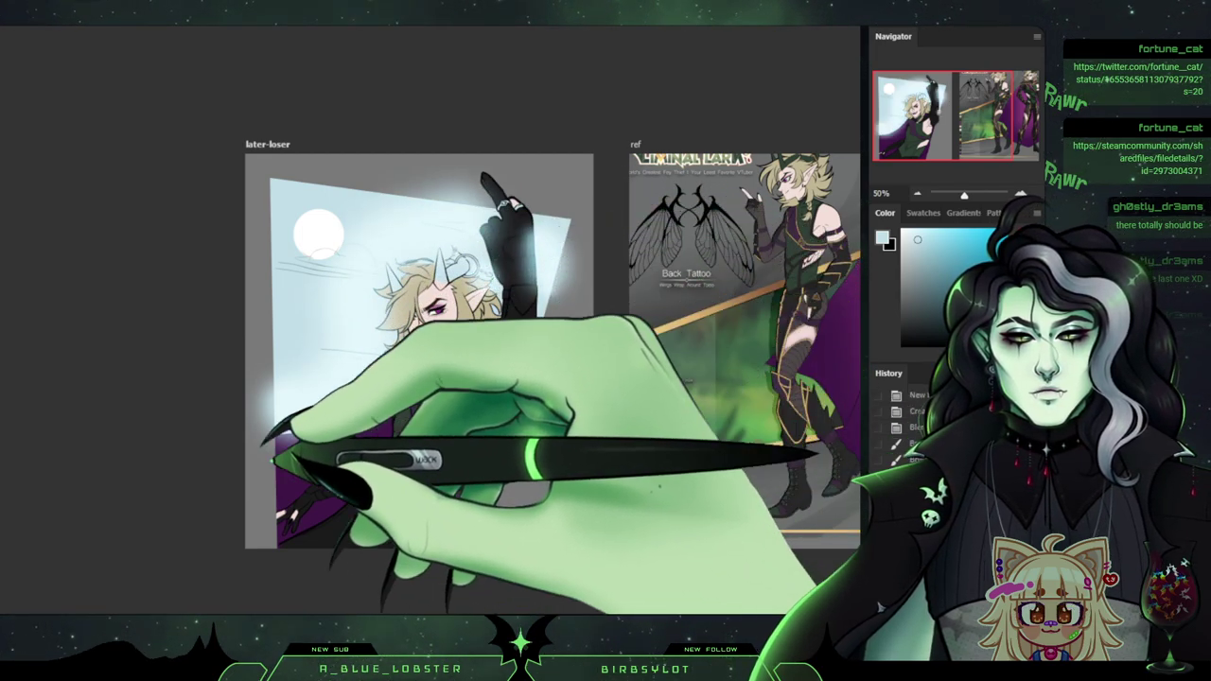
pyautogui.click(2, 570)
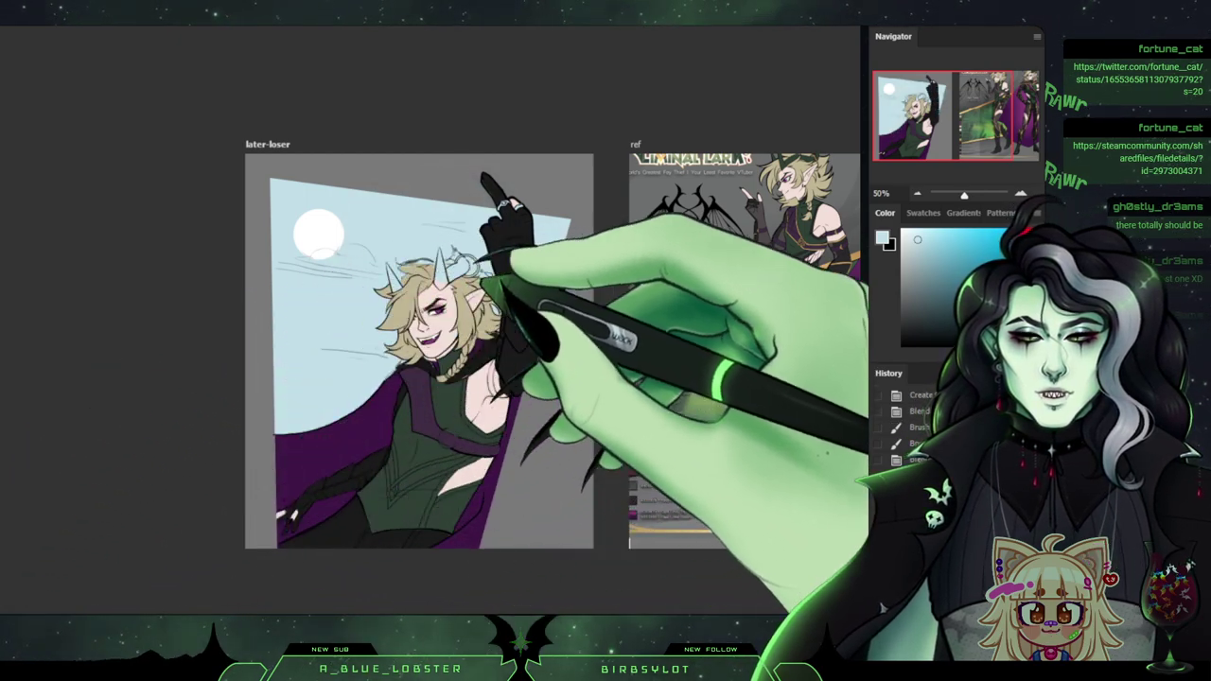
pyautogui.press('Delete')
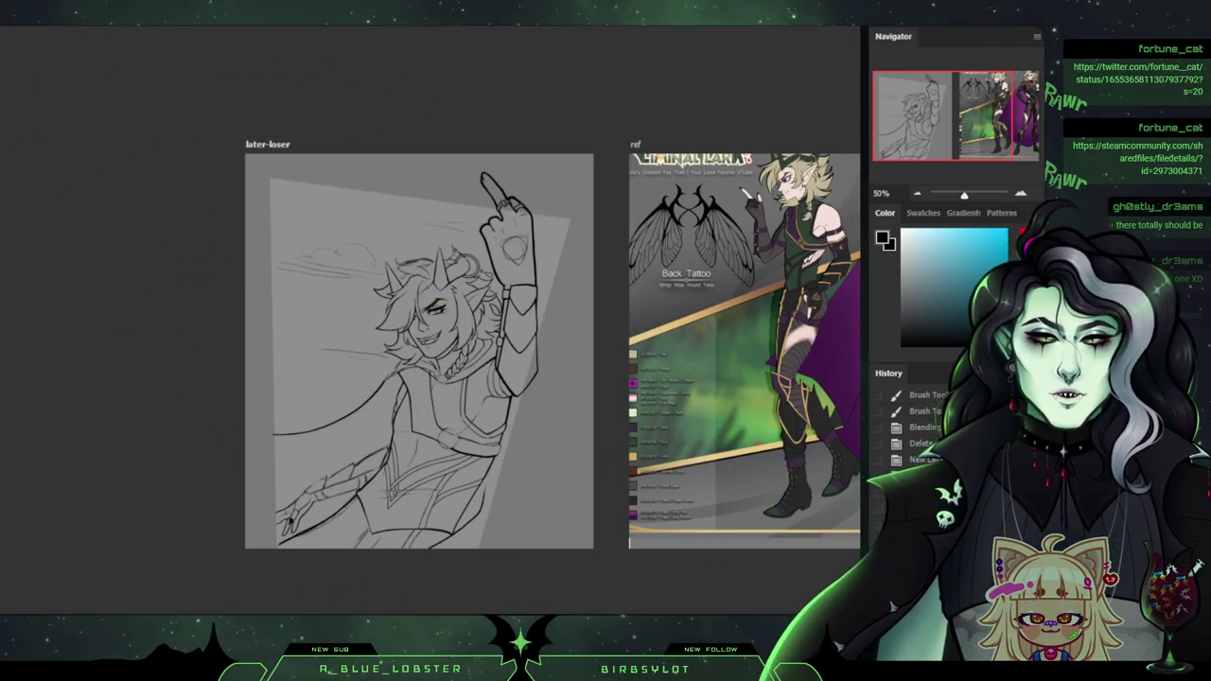
# Set the line art layer's blend mode to Multiply and recolour the brown eyebrow and the marks beside the fringe black.
pyautogui.hotkey('ctrl', '+')
pyautogui.hotkey('ctrl', '+')
pyautogui.hotkey('ctrl', '+')
pyautogui.hotkey('ctrl', '+')
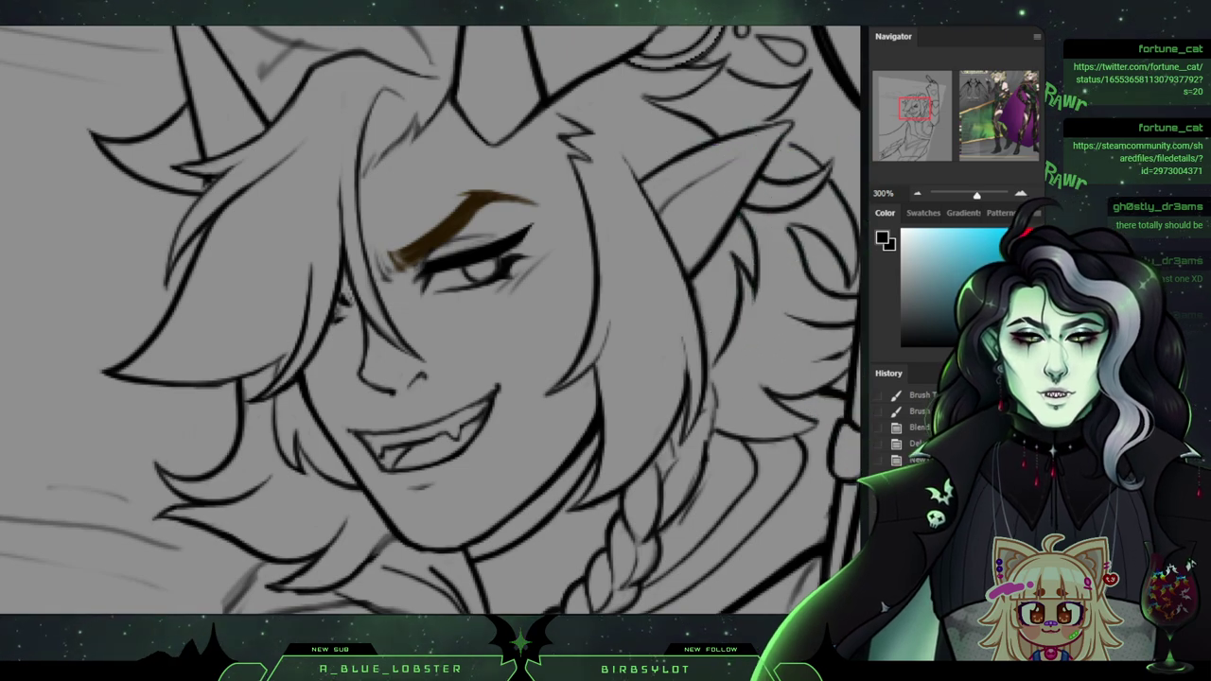
pyautogui.hotkey('shift', 'alt', 'm')
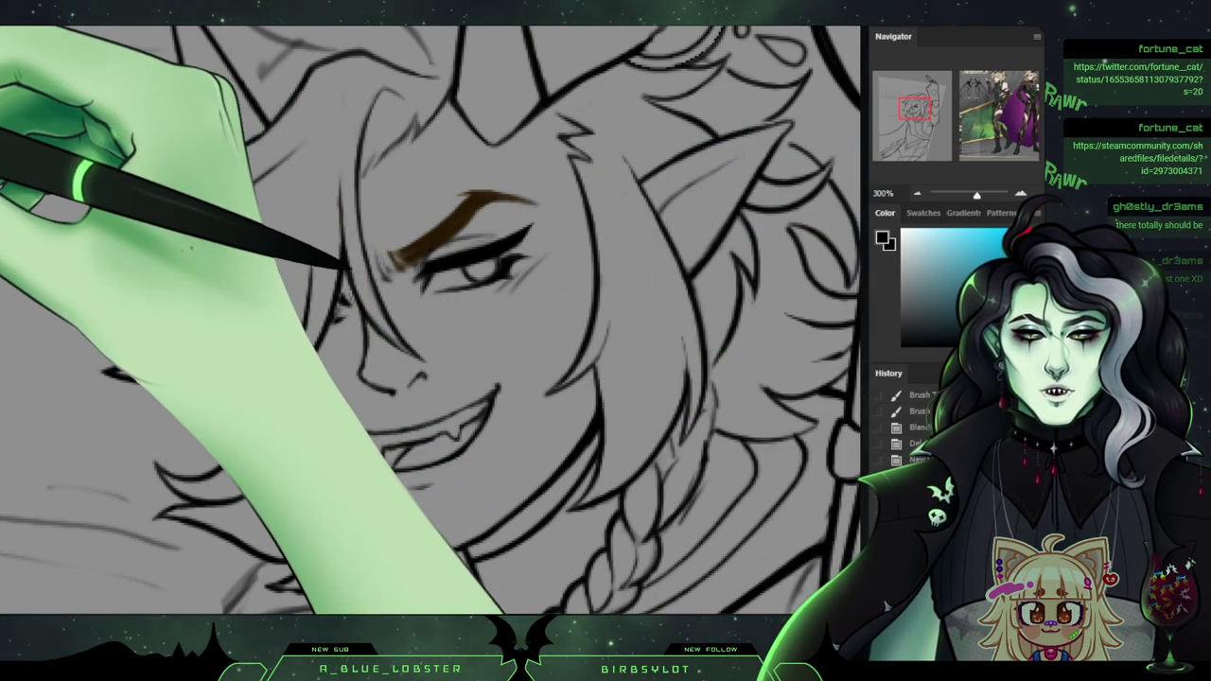
pyautogui.moveTo(395, 255)
pyautogui.mouseDown()
pyautogui.moveTo(464, 257)
pyautogui.moveTo(495, 213)
pyautogui.moveTo(536, 202)
pyautogui.mouseUp()
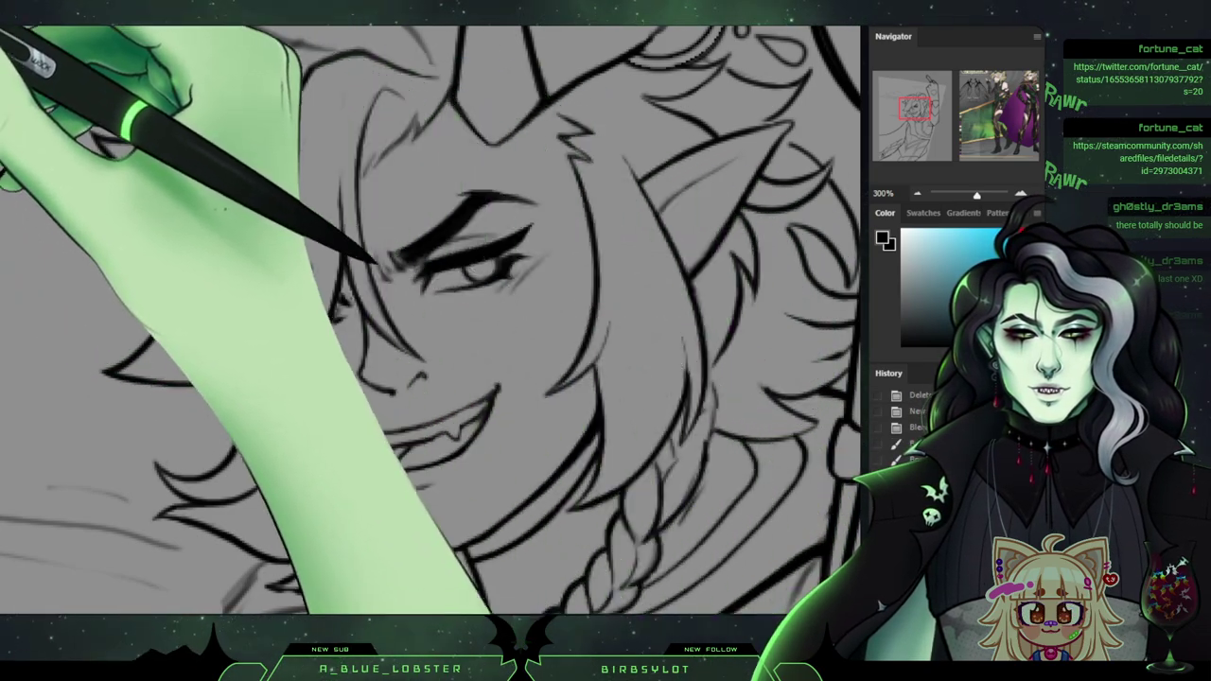
pyautogui.moveTo(351, 304); pyautogui.dragTo(340, 294)
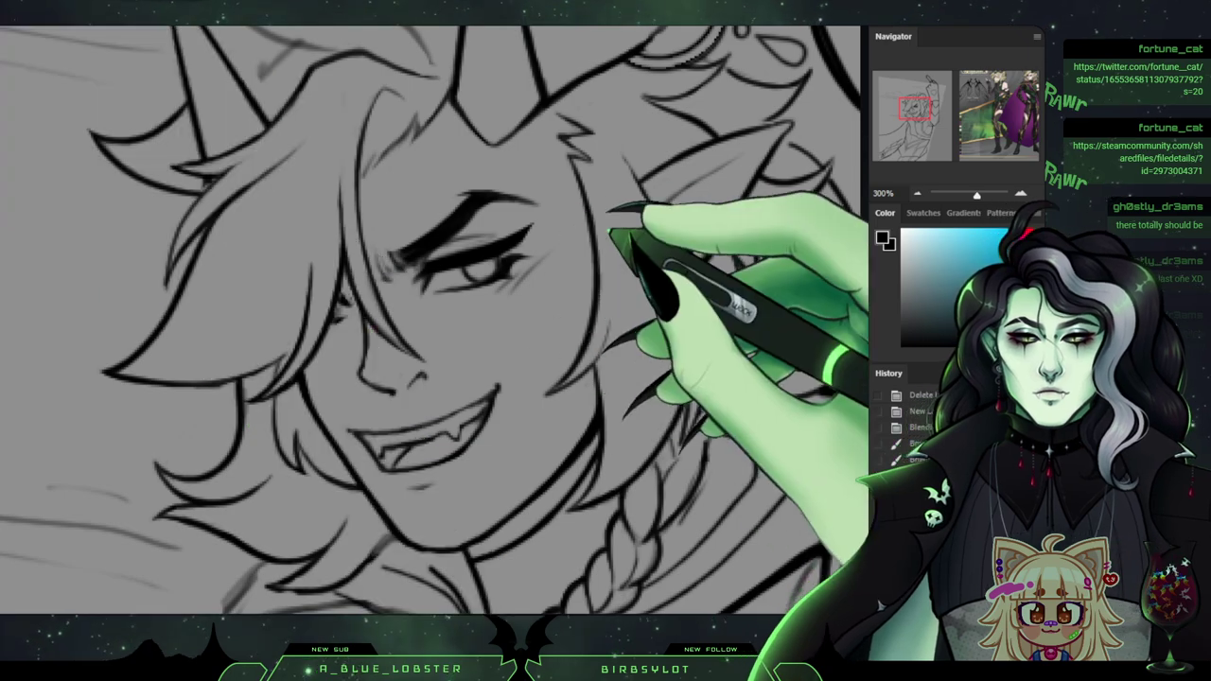
# Ink the upper edge of the sketched pointed tuft between the horns with a clean black curve.
pyautogui.scroll(5, 431, 321)
pyautogui.moveTo(430, 357)
pyautogui.mouseDown()
pyautogui.moveTo(449, 284)
pyautogui.moveTo(450, 358)
pyautogui.mouseUp()
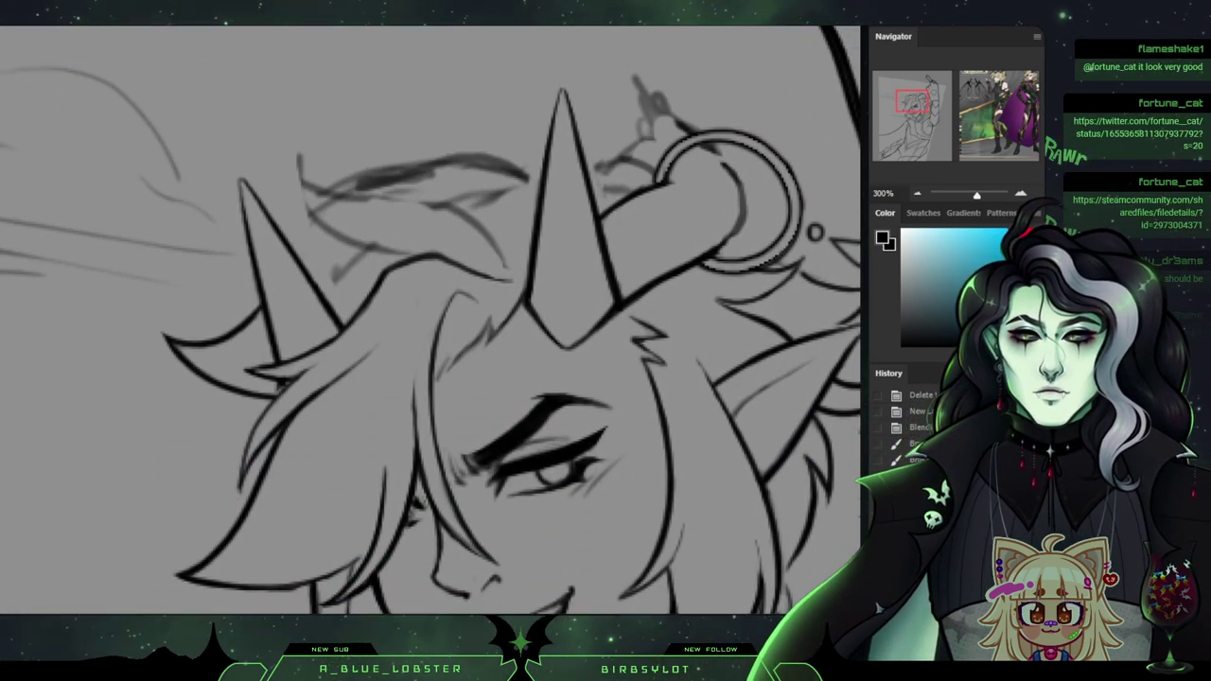
pyautogui.scroll(-1, 431, 318)
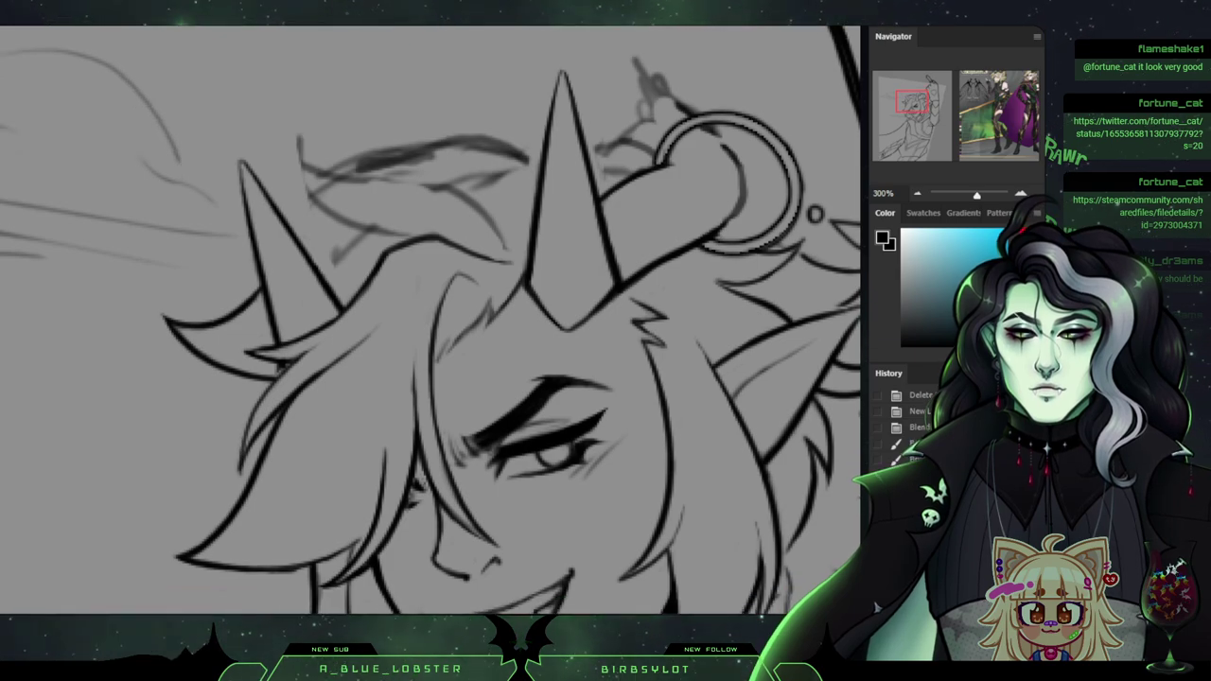
pyautogui.scroll(1, 431, 318)
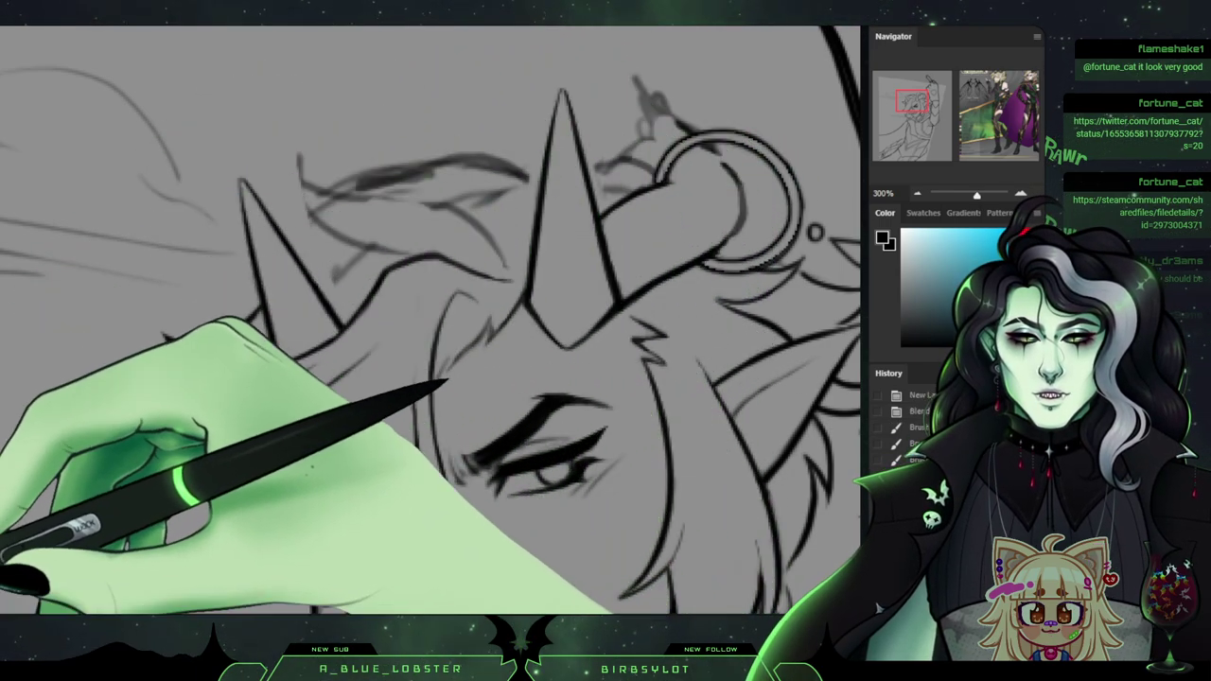
pyautogui.moveTo(523, 317); pyautogui.dragTo(565, 93)
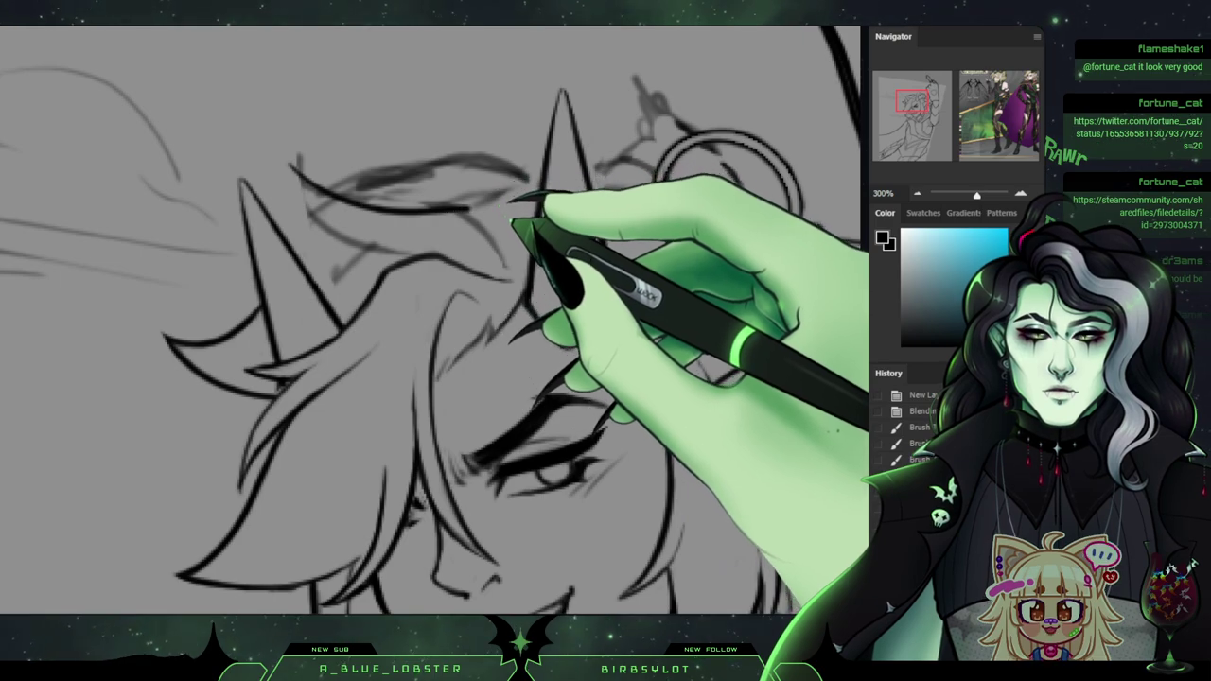
pyautogui.moveTo(521, 251); pyautogui.dragTo(532, 298)
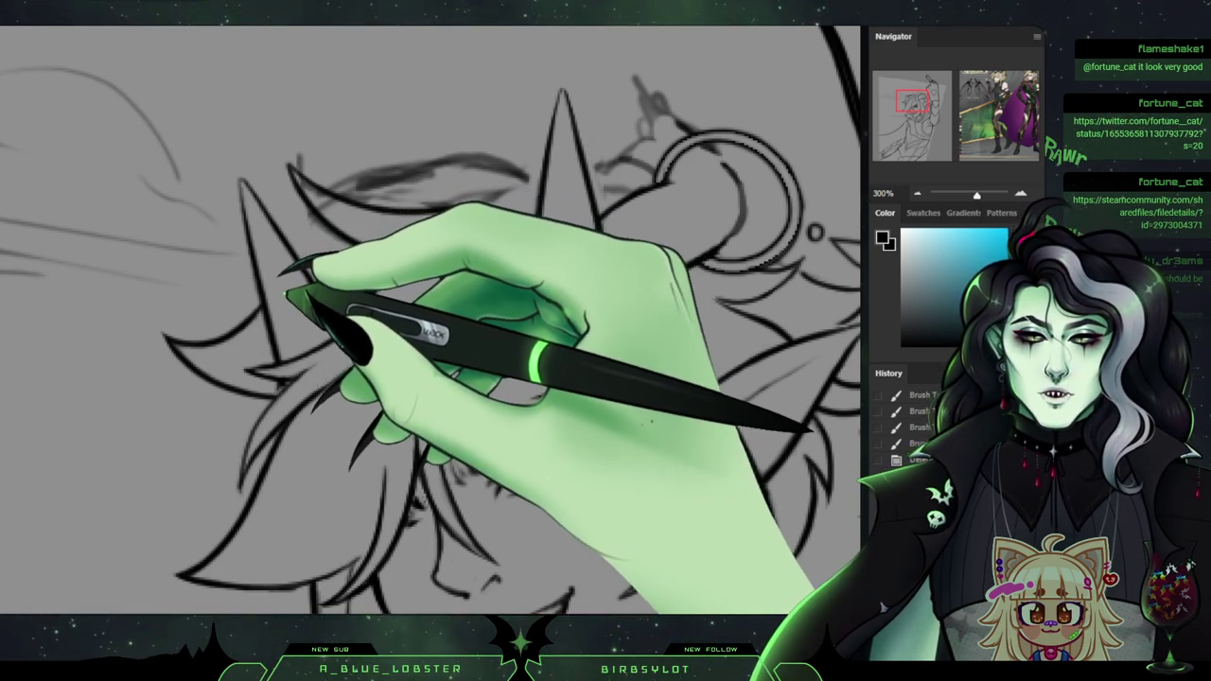
# Darken the short strokes between the small horn and the pointed hair tuft to black, locking the line layer's transparency for the recolour.
pyautogui.hotkey('ctrl', 'j')
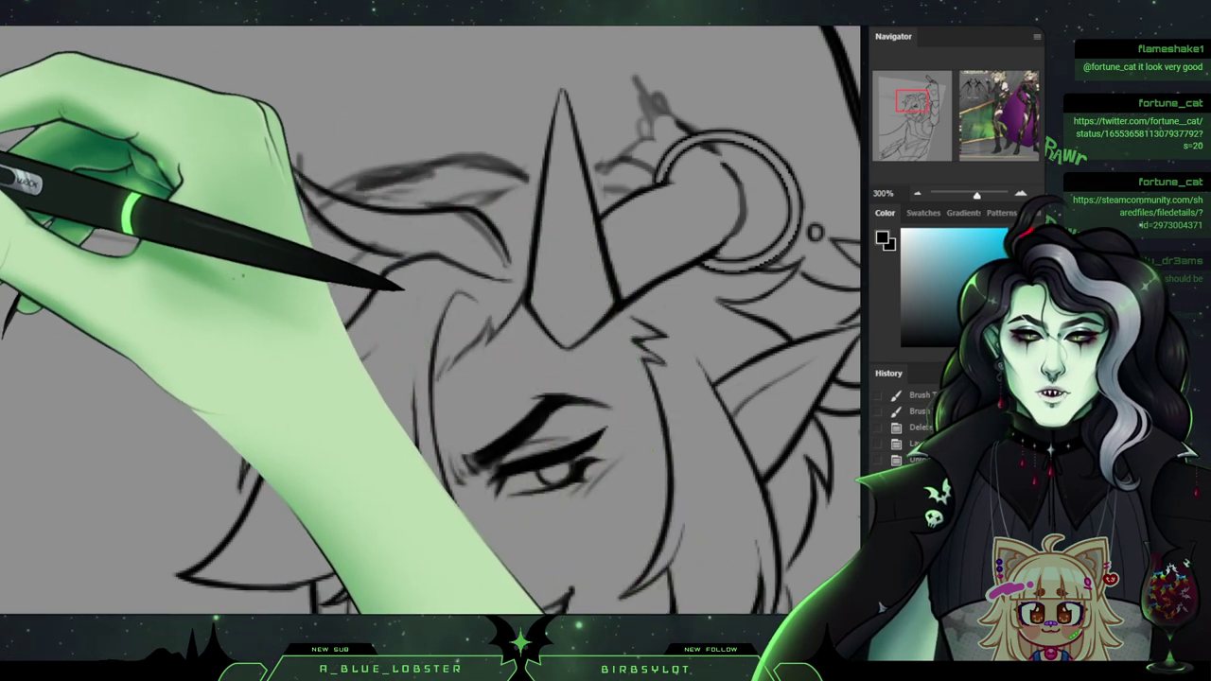
pyautogui.hotkey('ctrl', 'z')
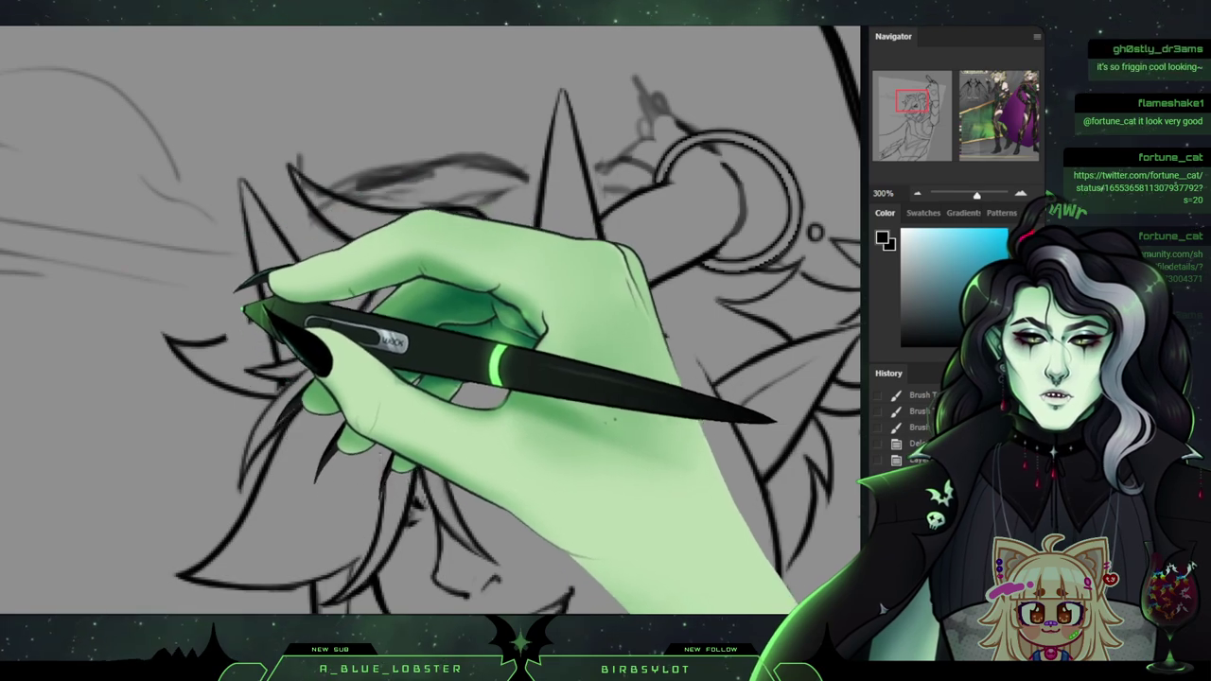
pyautogui.moveTo(255, 309); pyautogui.dragTo(196, 282)
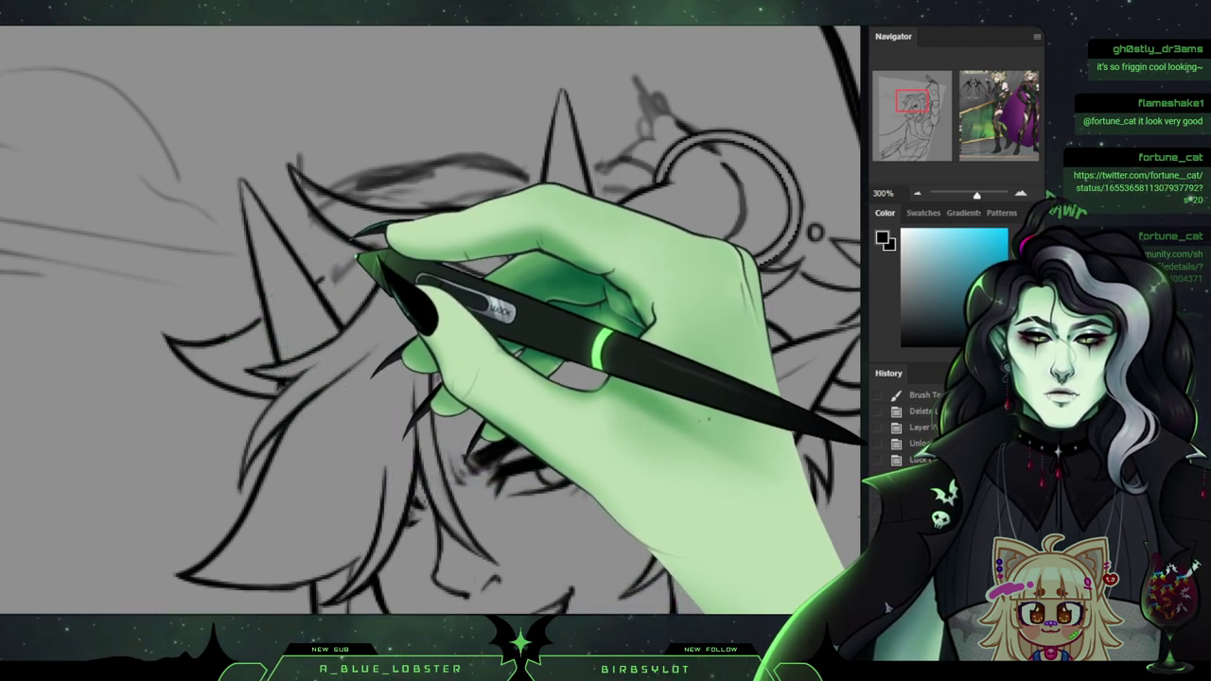
pyautogui.moveTo(358, 255); pyautogui.dragTo(443, 206)
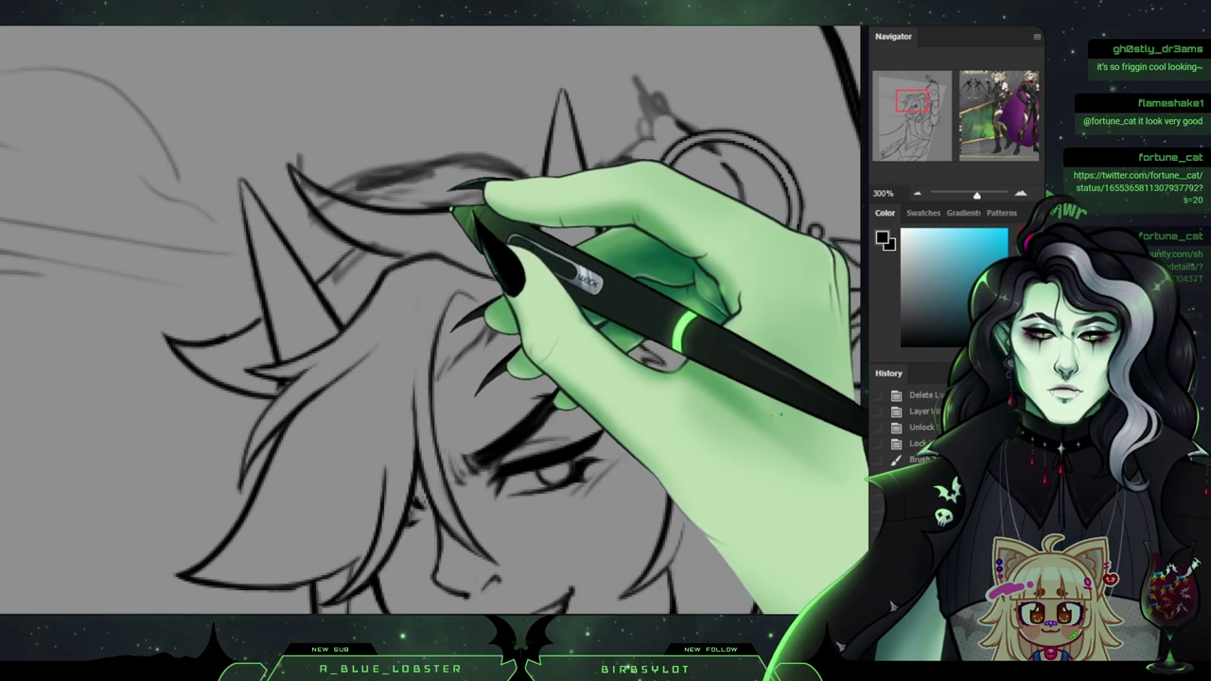
pyautogui.press('/')
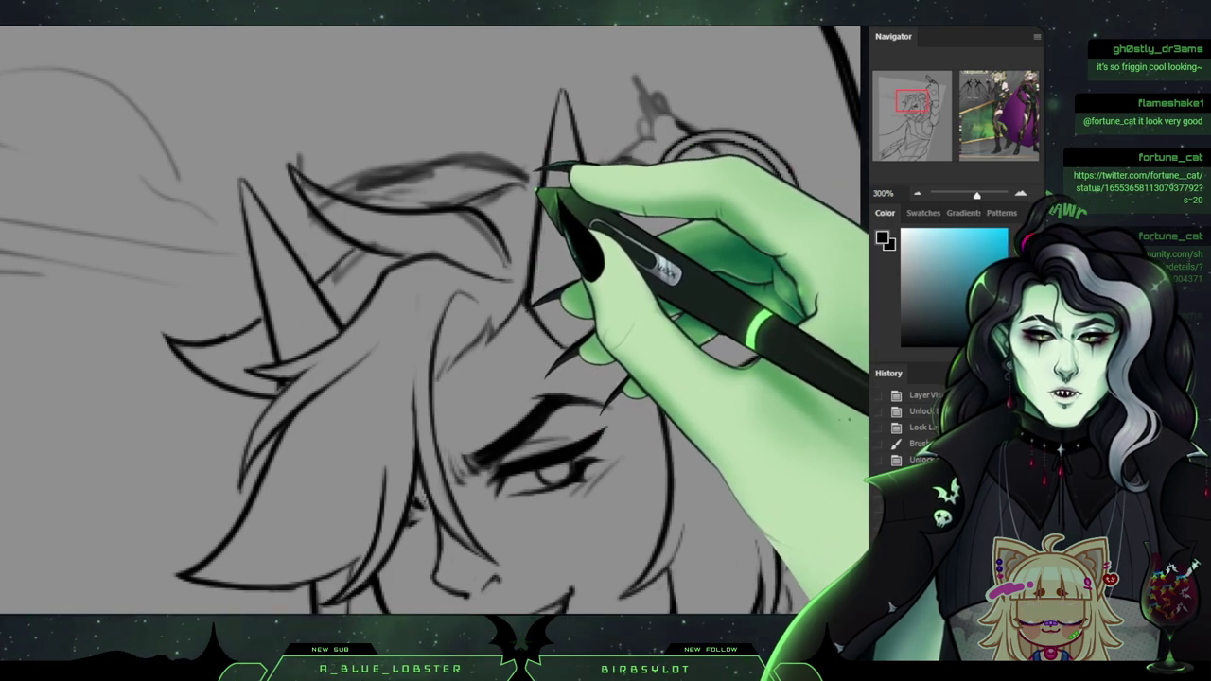
# Ink the arched outline of the upper hair tuft beside the tall horn on a new layer, cleaning up its ends.
pyautogui.hotkey('ctrl', 'shift', 'alt', 'n')
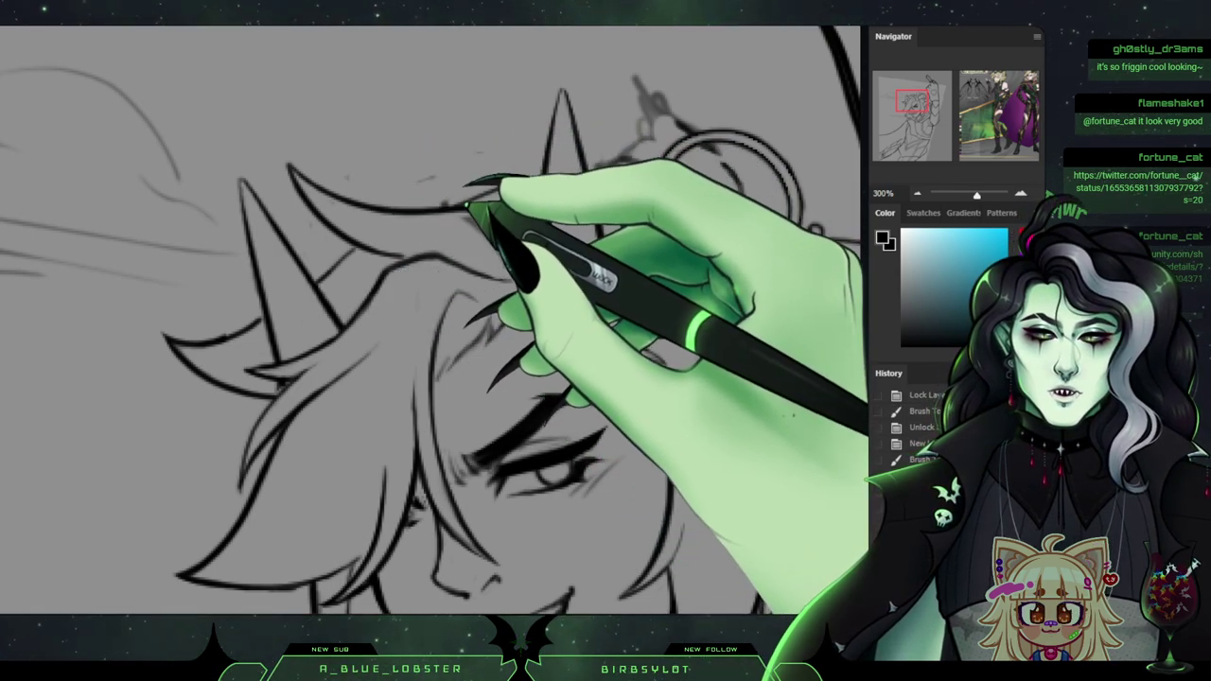
pyautogui.moveTo(422, 192); pyautogui.dragTo(502, 204)
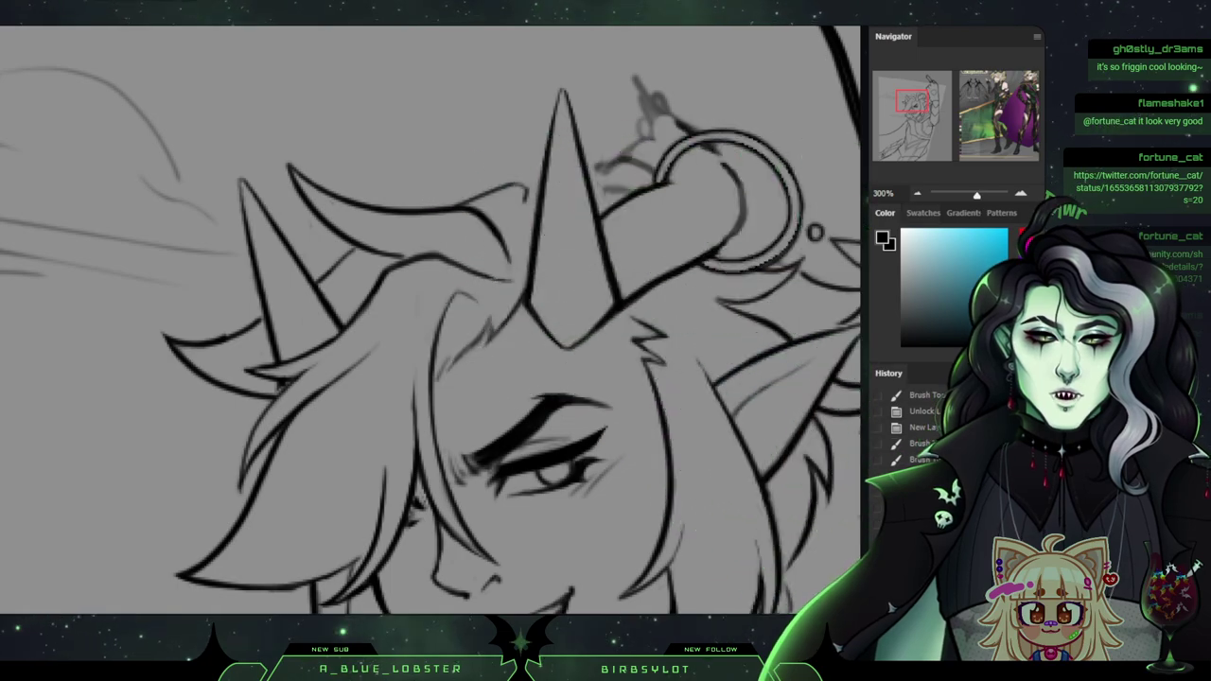
pyautogui.click(917, 193)
pyautogui.click(917, 193)
pyautogui.click(917, 193)
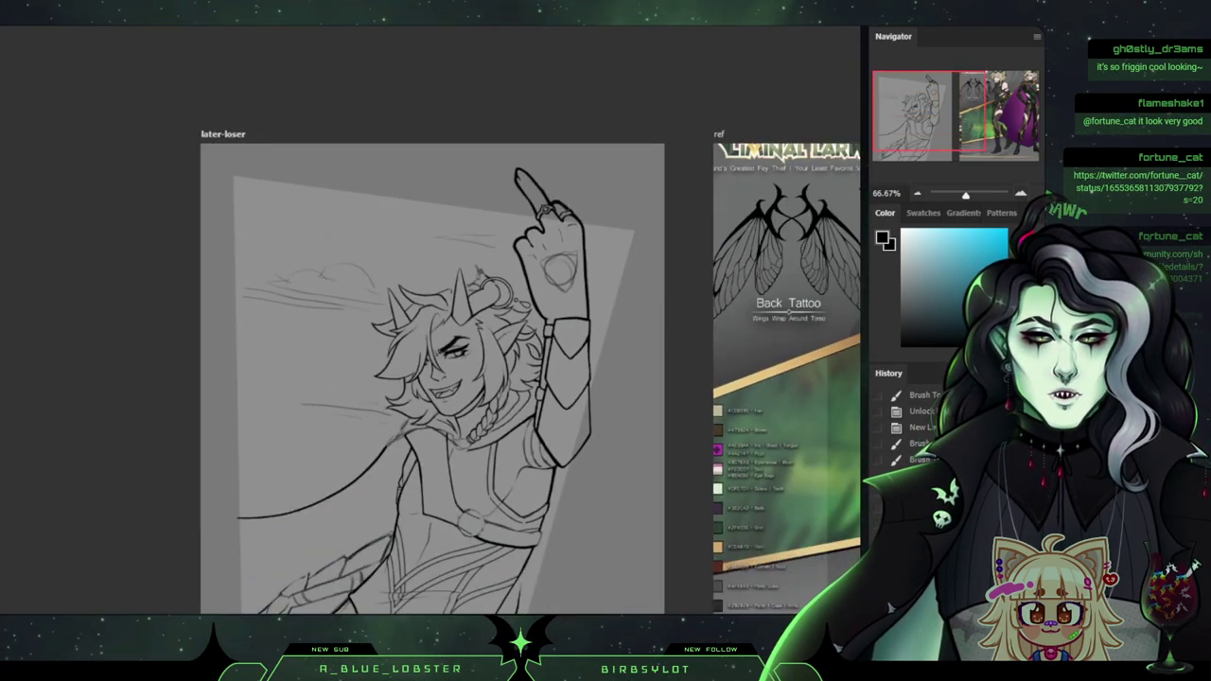
pyautogui.hotkey('ctrl', '+')
pyautogui.hotkey('ctrl', '+')
pyautogui.hotkey('ctrl', '+')
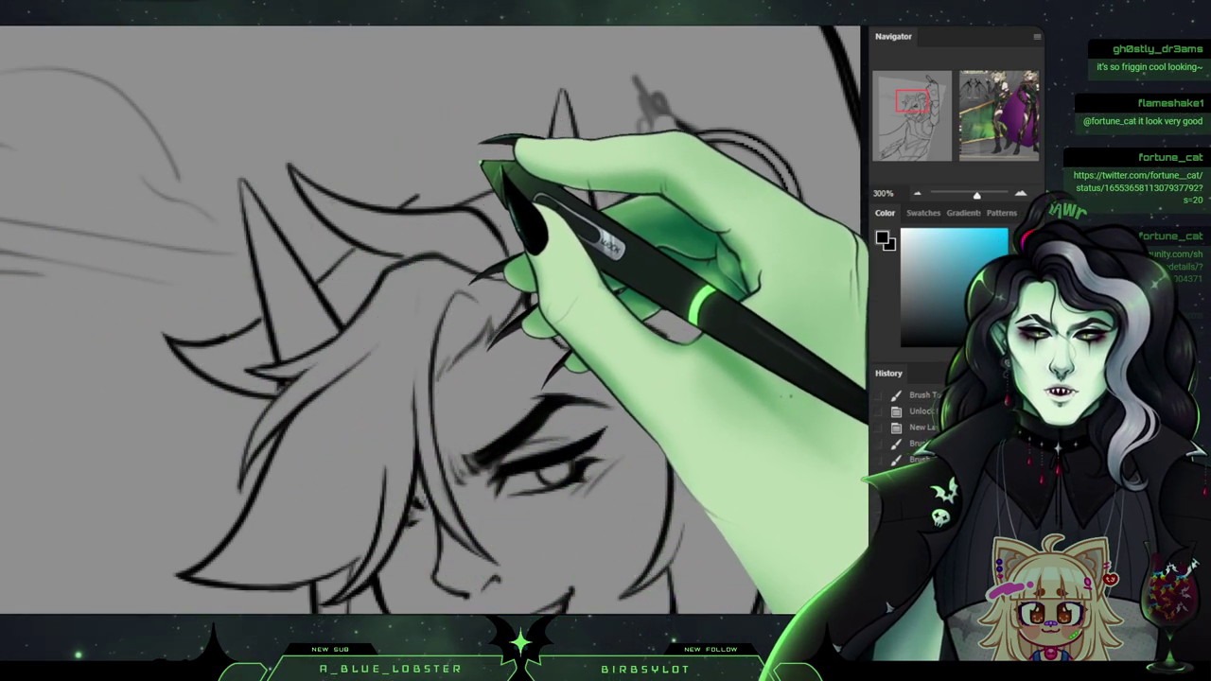
pyautogui.moveTo(574, 189); pyautogui.dragTo(583, 201)
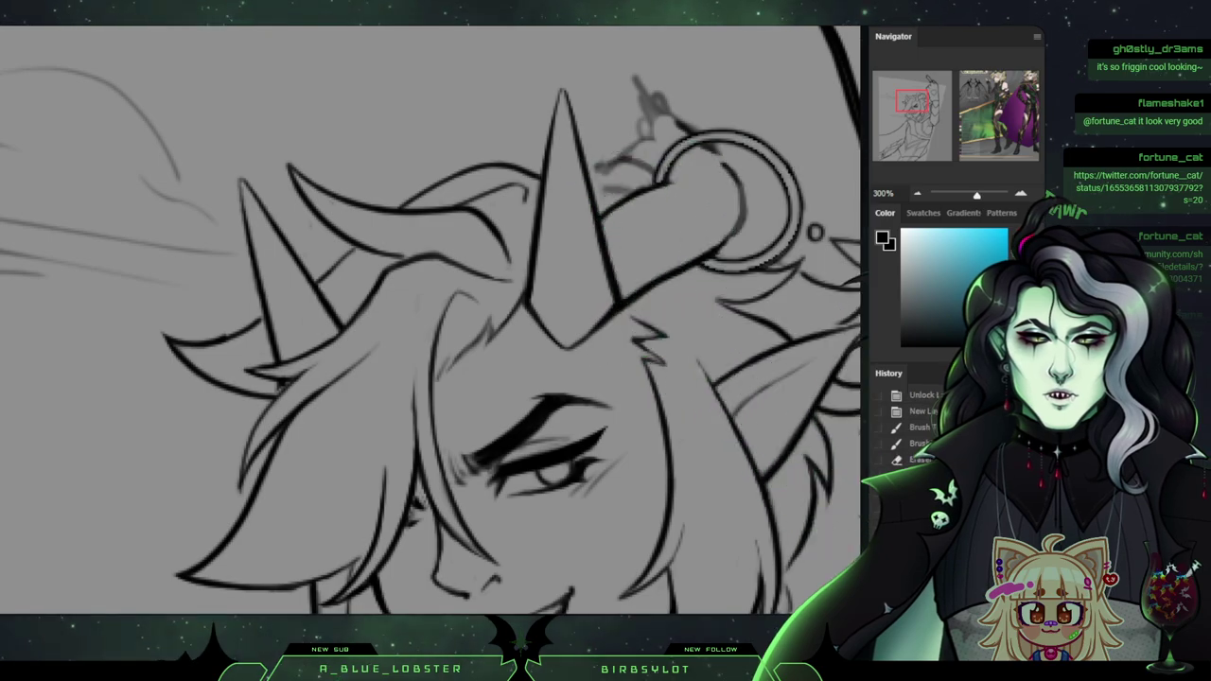
pyautogui.hotkey('ctrl', '-')
pyautogui.hotkey('ctrl', '-')
pyautogui.hotkey('ctrl', '-')
pyautogui.hotkey('ctrl', '-')
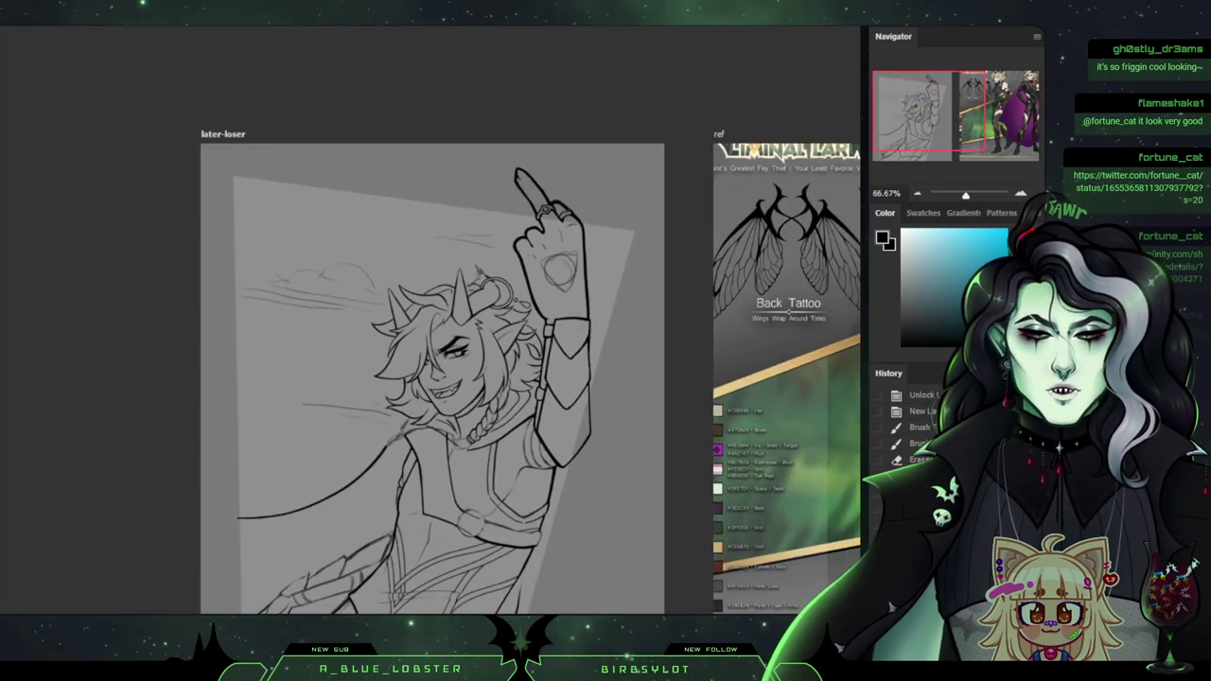
# Undo the last stroke and rework the upper tuft's outline into a pointed lock curving toward the tall horn.
pyautogui.hotkey('ctrl', '+')
pyautogui.hotkey('ctrl', '+')
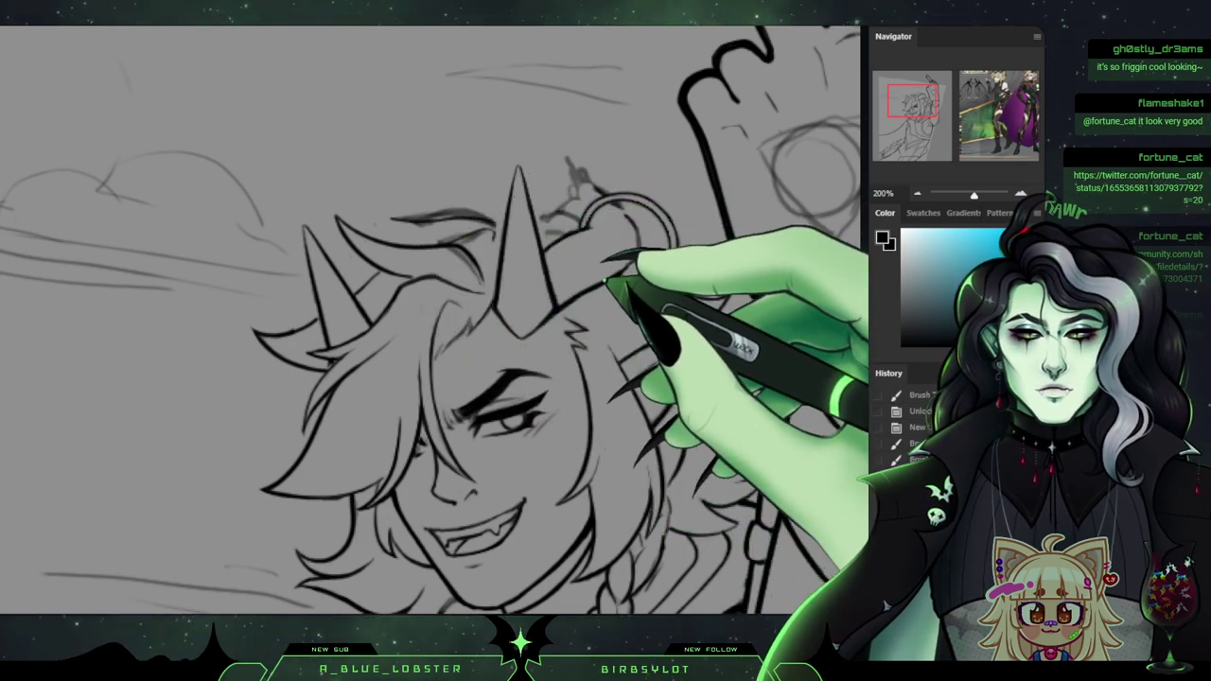
pyautogui.hotkey('ctrl', 'z')
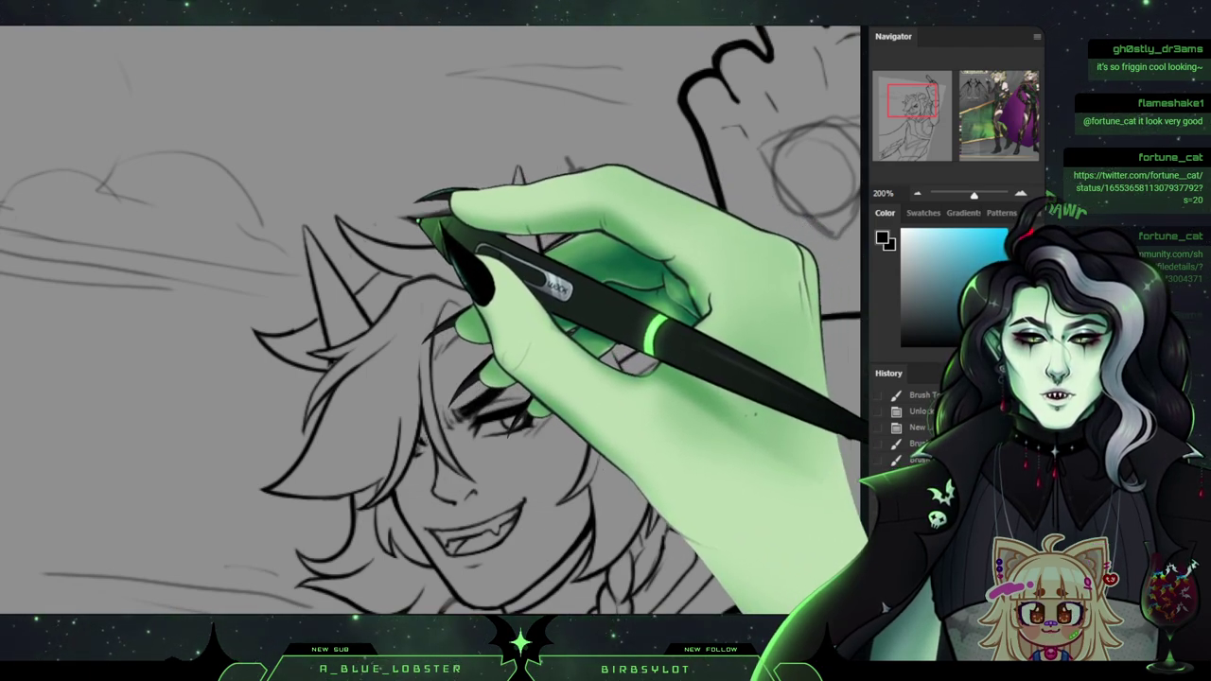
pyautogui.moveTo(458, 237)
pyautogui.mouseDown()
pyautogui.moveTo(407, 244)
pyautogui.moveTo(445, 228)
pyautogui.mouseUp()
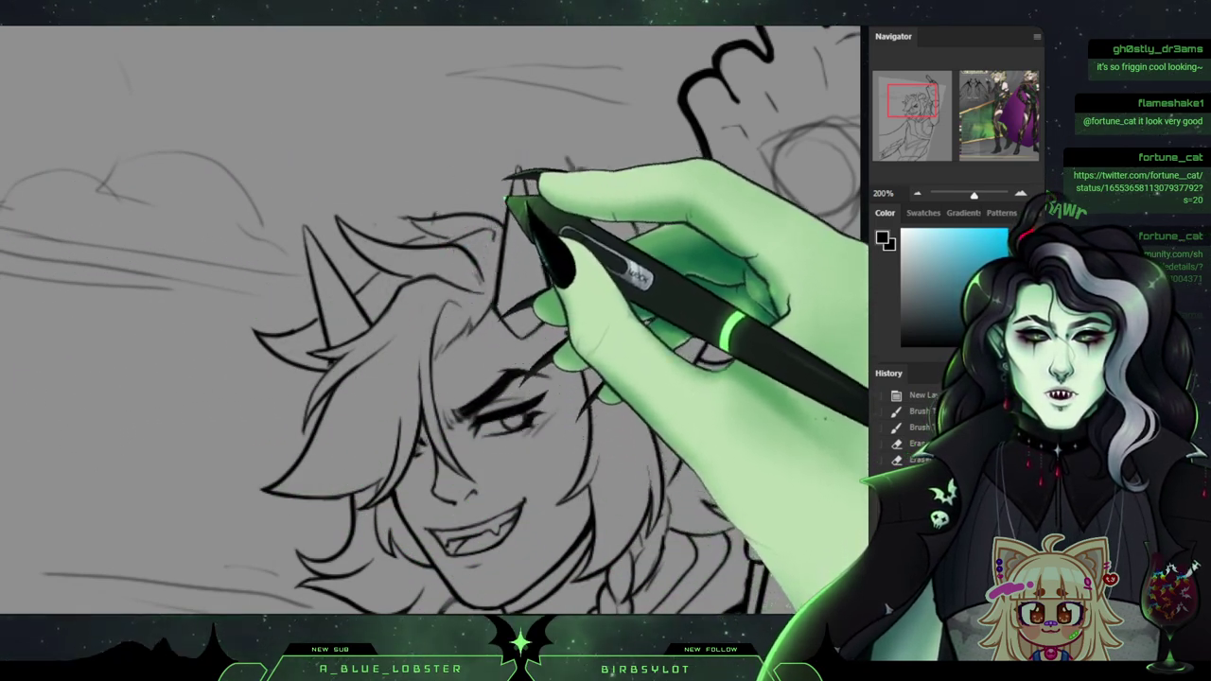
pyautogui.moveTo(454, 225); pyautogui.dragTo(490, 237)
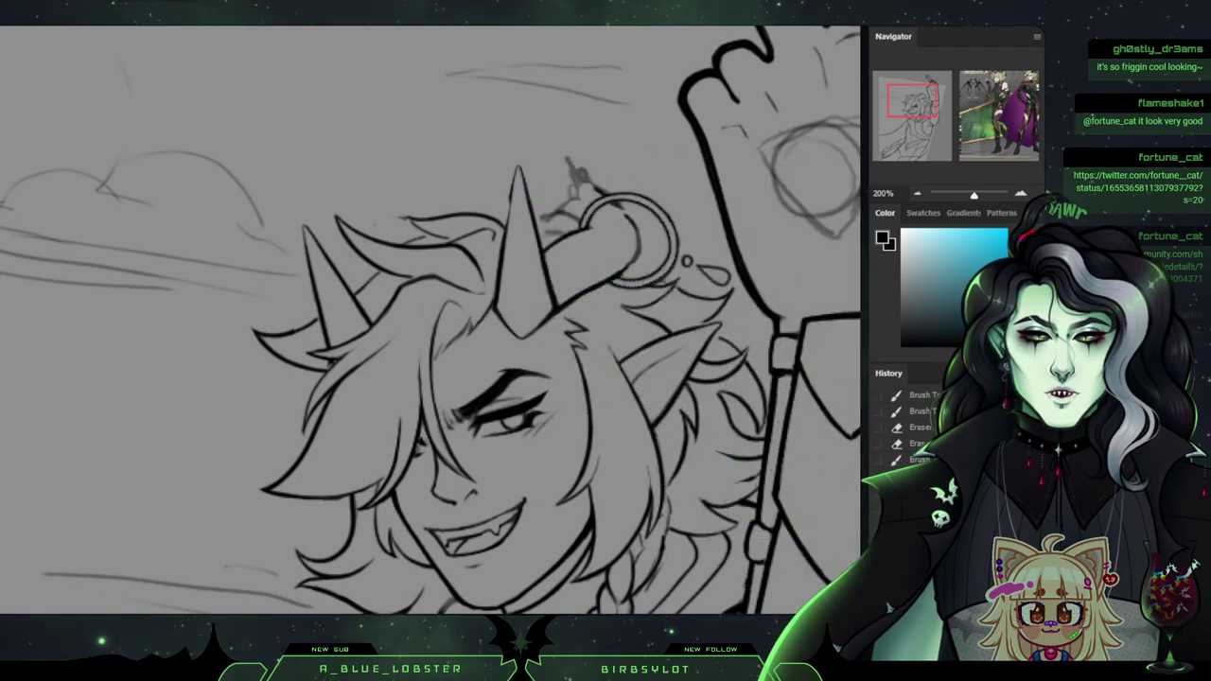
# Check the whole figure in a horizontally mirrored view, restore the normal orientation and compare it with the reference sheet.
pyautogui.hotkey('ctrl', '-')
pyautogui.hotkey('ctrl', '-')
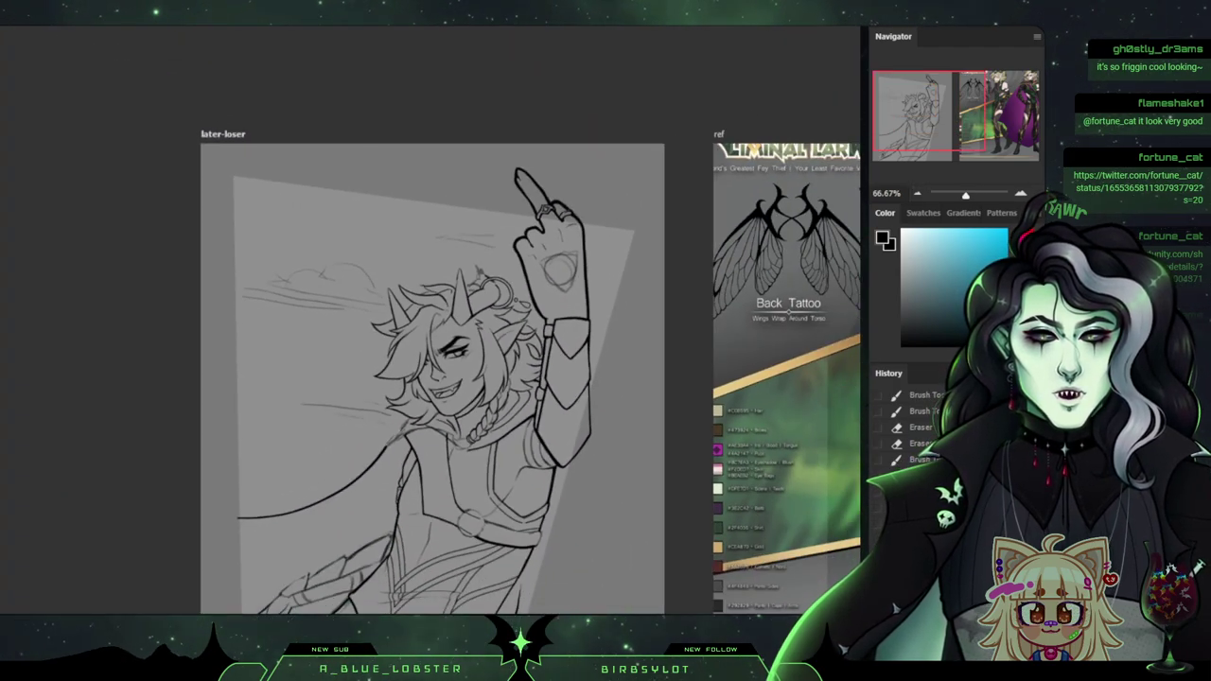
pyautogui.scroll(-3, 433, 322)
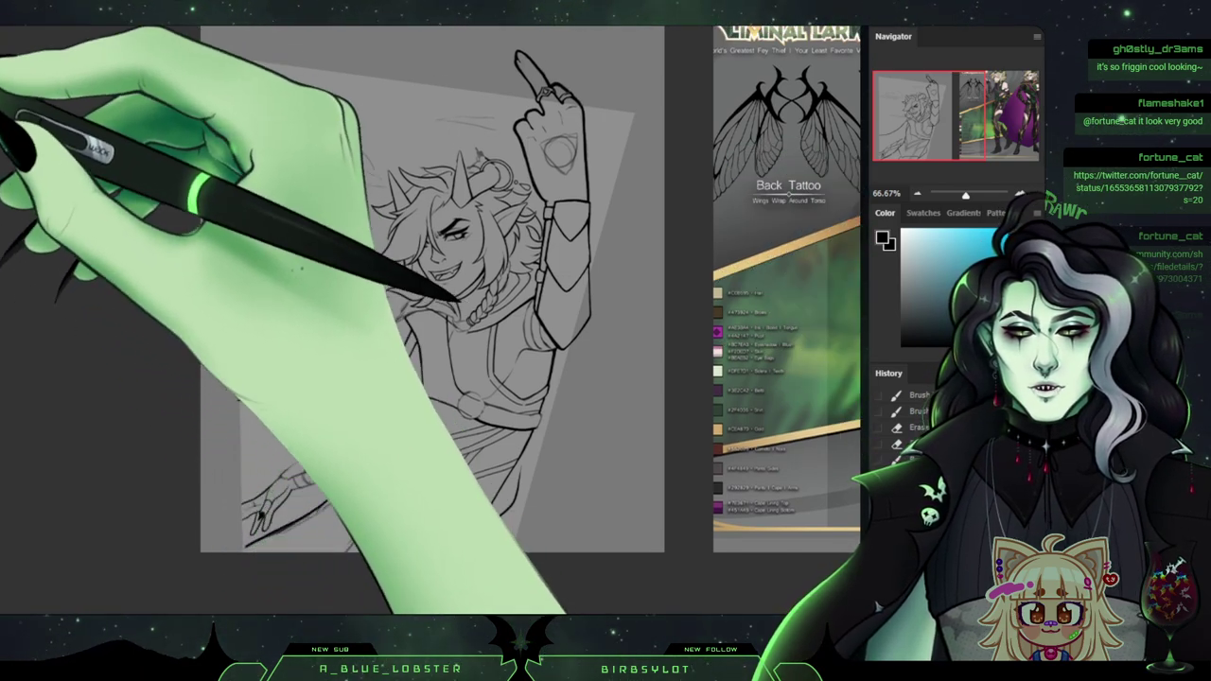
pyautogui.hotkey('ctrl', 'shift', 'h')
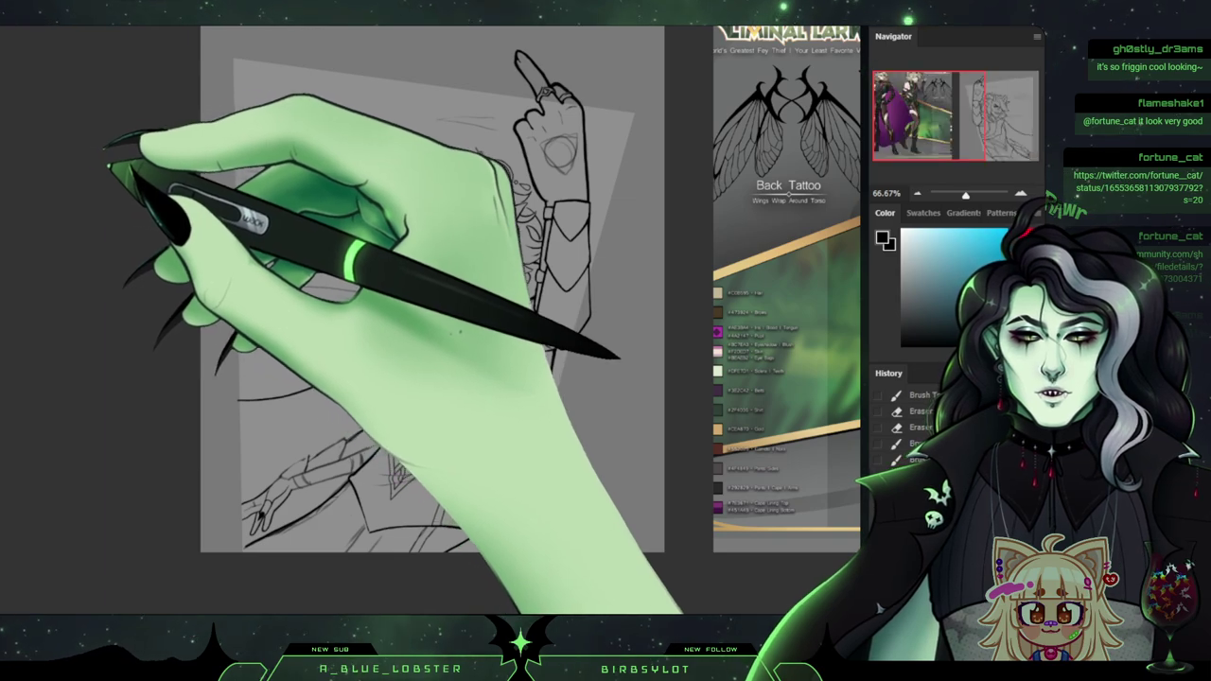
pyautogui.moveTo(662, 303); pyautogui.dragTo(345, 348)
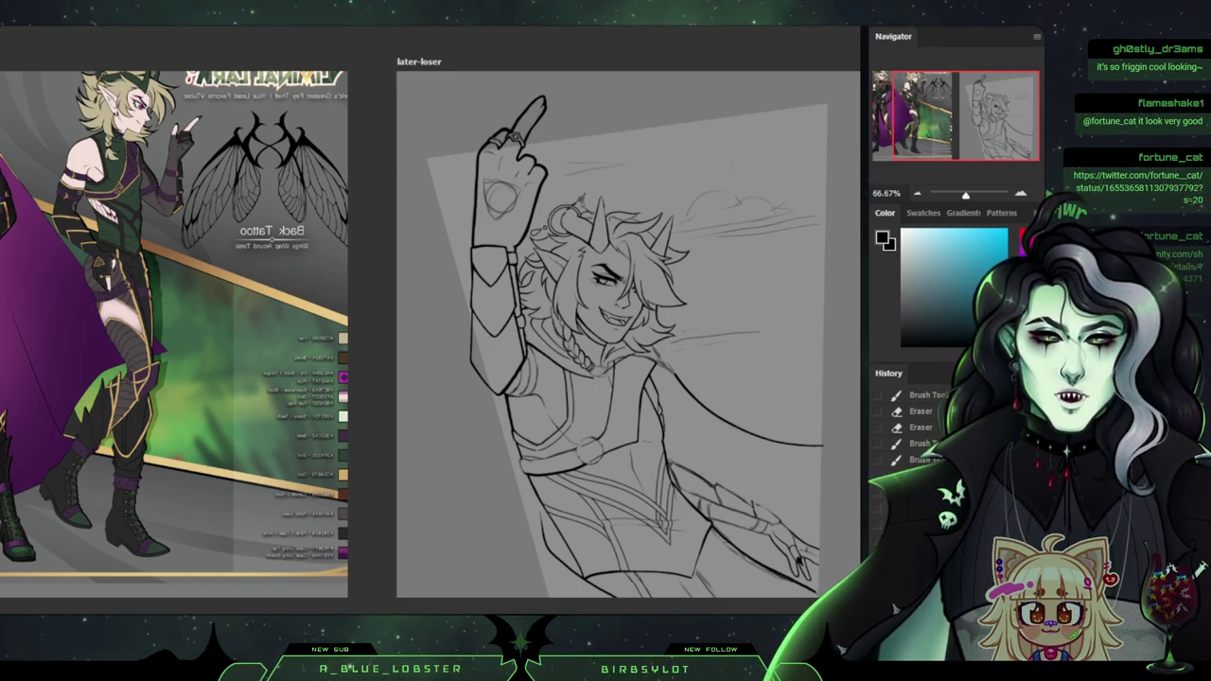
pyautogui.hotkey('ctrl', 'shift', 'h')
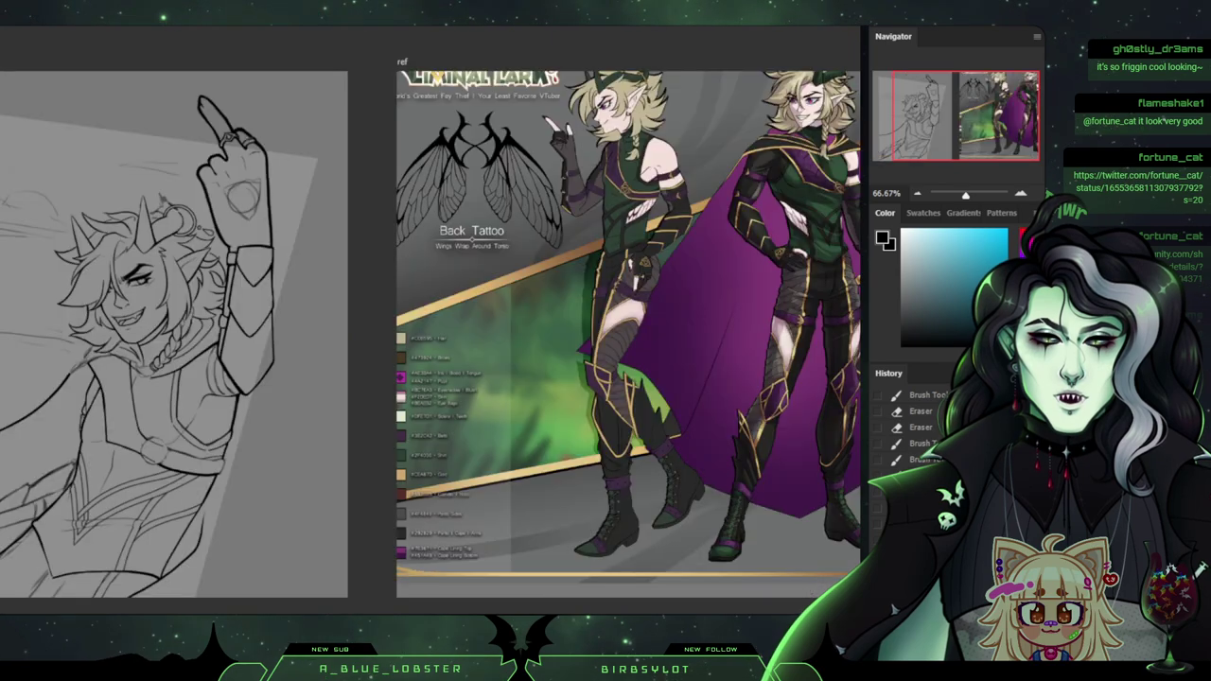
pyautogui.hscroll(-4, 435, 322)
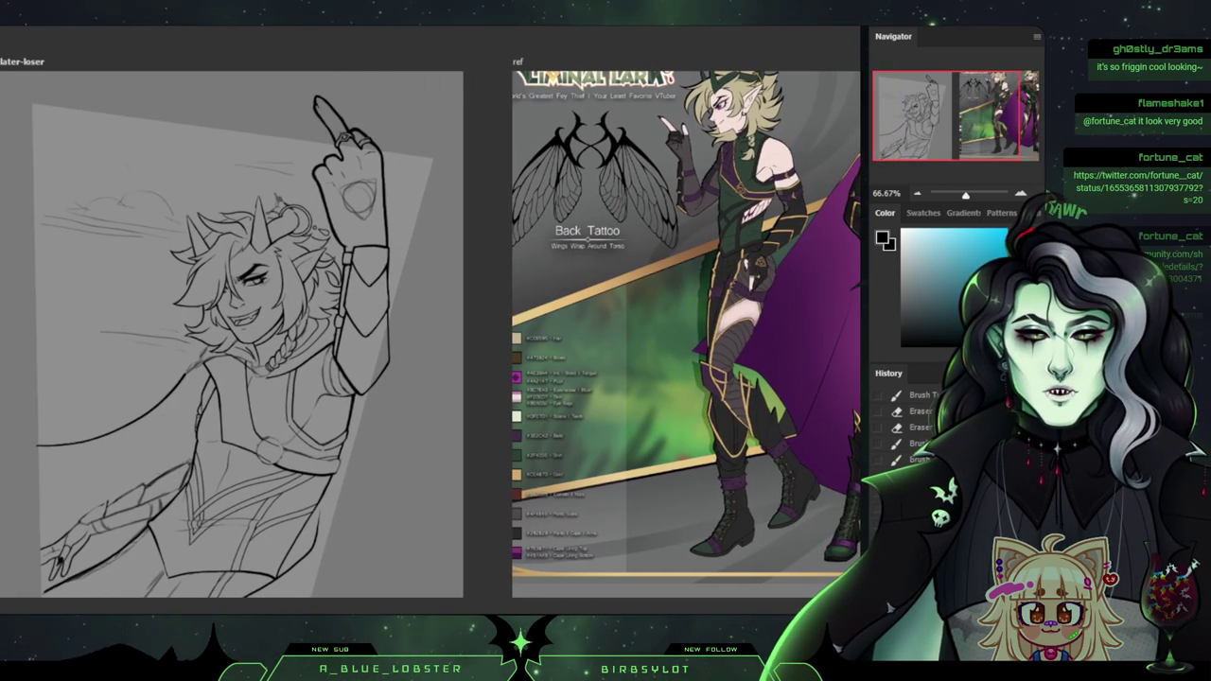
pyautogui.scroll(-1, 435, 321)
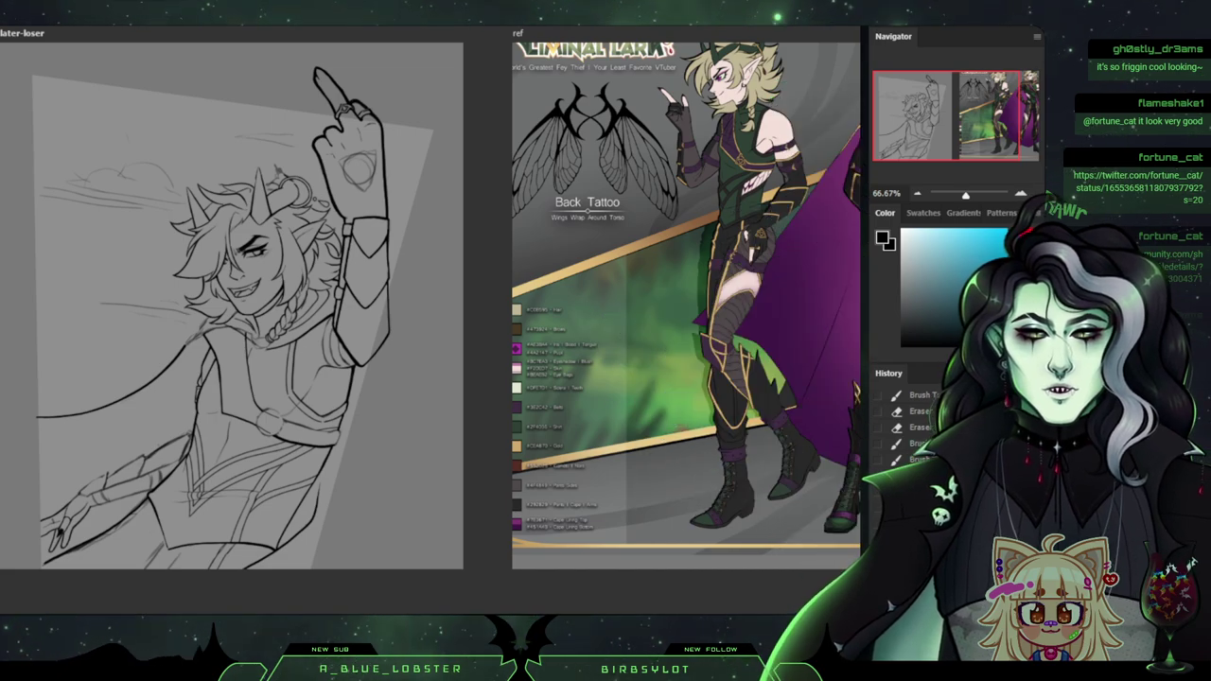
# Redraw the upper tuft with clean tapered curves meeting at a sharp tip and merge its layer into the line art.
pyautogui.moveTo(966, 196); pyautogui.dragTo(974, 195)
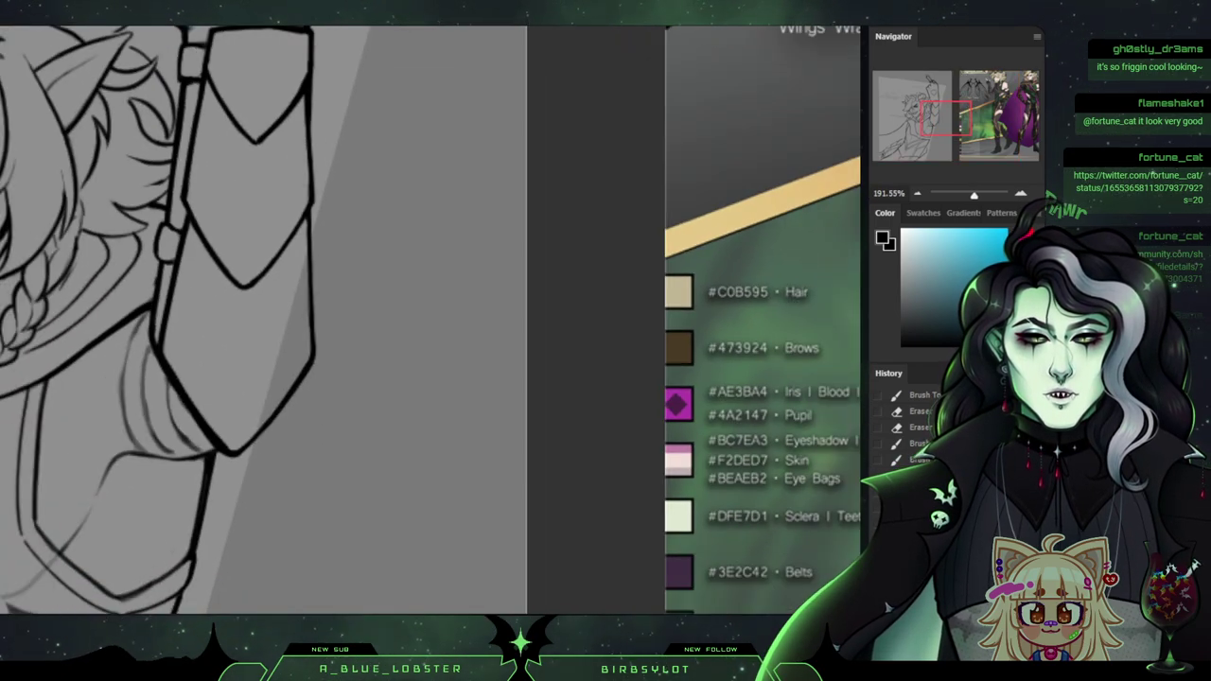
pyautogui.moveTo(947, 116); pyautogui.dragTo(911, 99)
pyautogui.scroll(5, 432, 320)
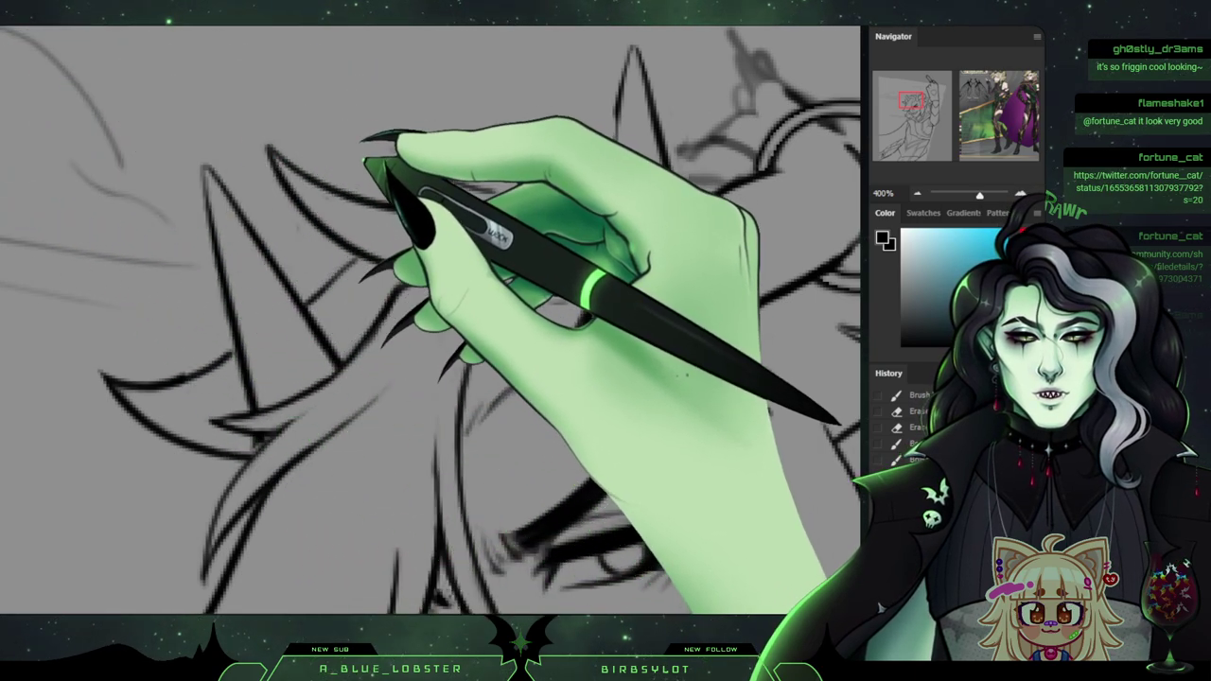
pyautogui.moveTo(333, 201); pyautogui.dragTo(306, 244)
pyautogui.moveTo(413, 148); pyautogui.dragTo(398, 155)
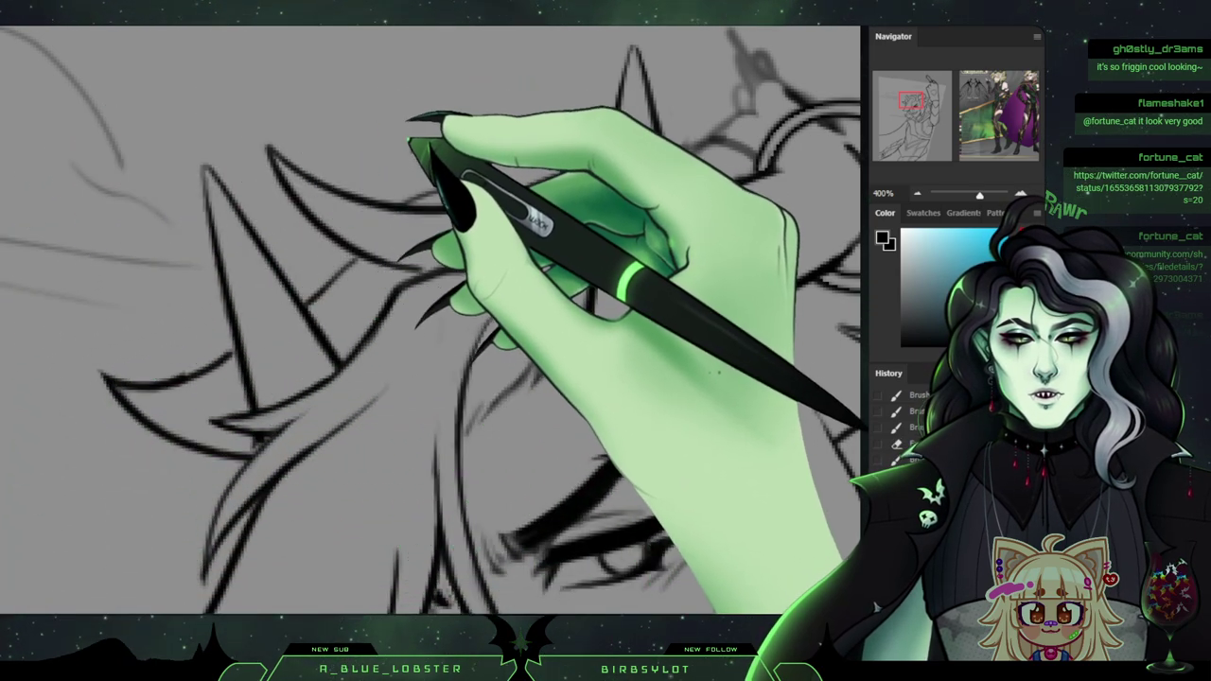
pyautogui.moveTo(409, 139)
pyautogui.mouseDown()
pyautogui.moveTo(502, 166)
pyautogui.moveTo(489, 151)
pyautogui.moveTo(562, 157)
pyautogui.mouseUp()
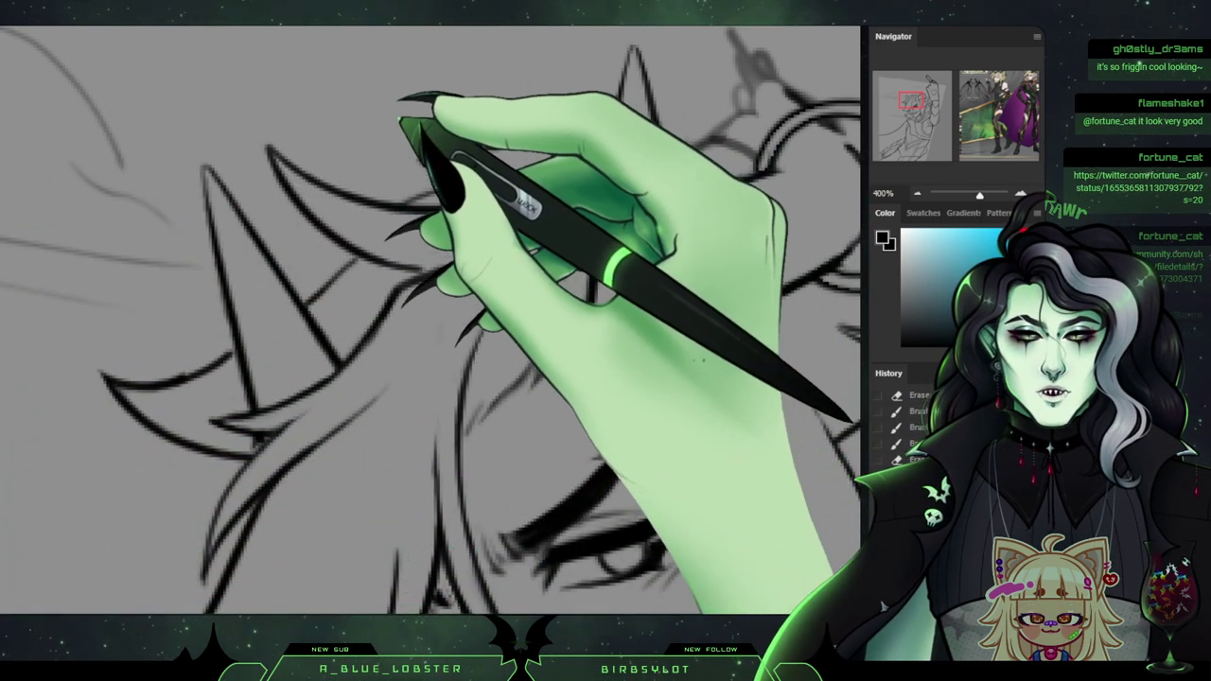
pyautogui.moveTo(414, 152); pyautogui.dragTo(451, 169)
pyautogui.moveTo(575, 190)
pyautogui.mouseDown()
pyautogui.moveTo(582, 178)
pyautogui.moveTo(582, 204)
pyautogui.mouseUp()
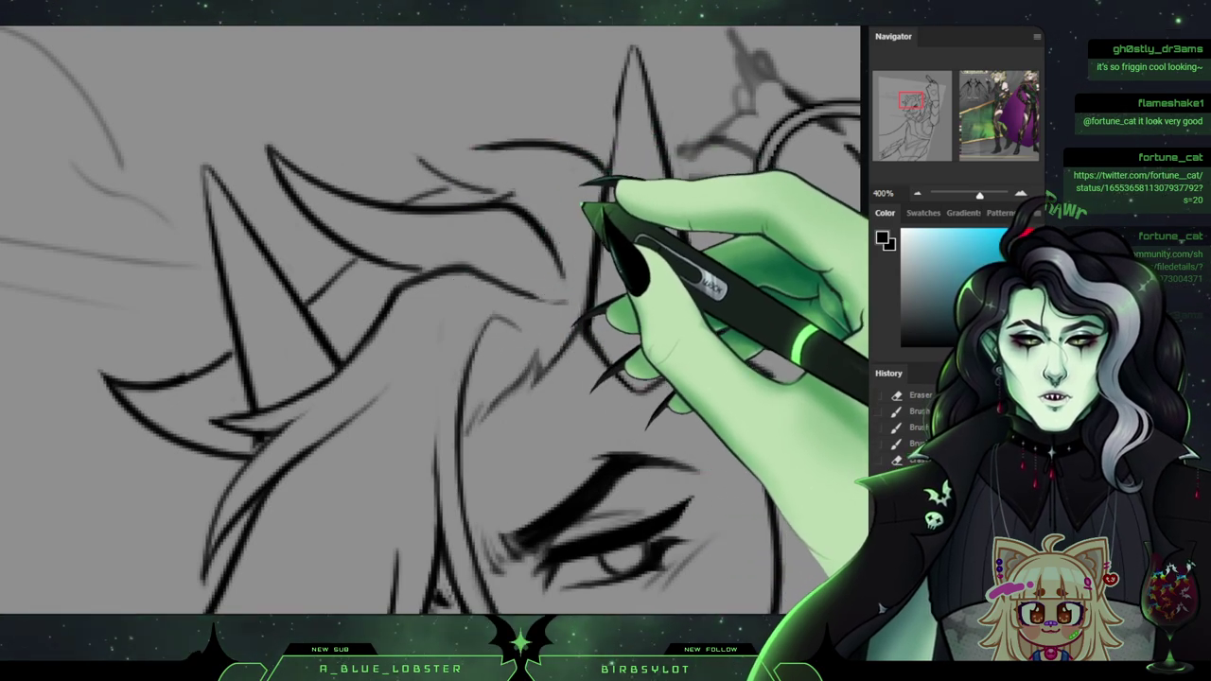
pyautogui.moveTo(496, 195)
pyautogui.mouseDown()
pyautogui.moveTo(520, 193)
pyautogui.moveTo(523, 164)
pyautogui.mouseUp()
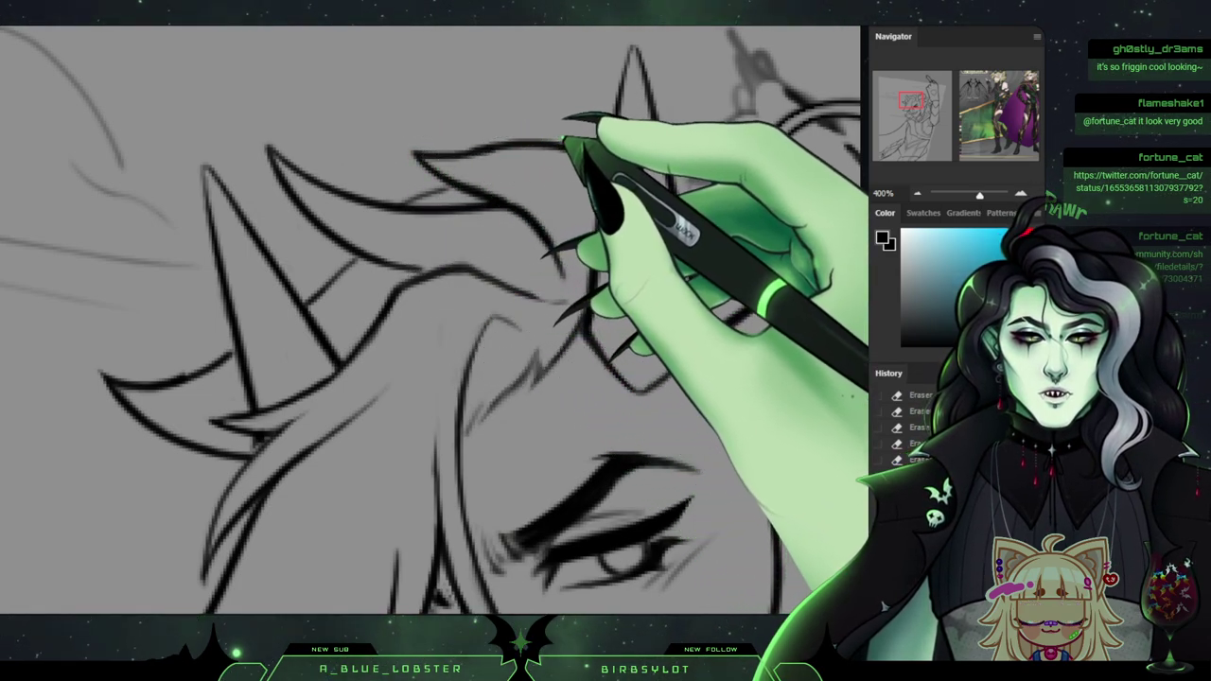
pyautogui.hotkey('ctrl', 'e')
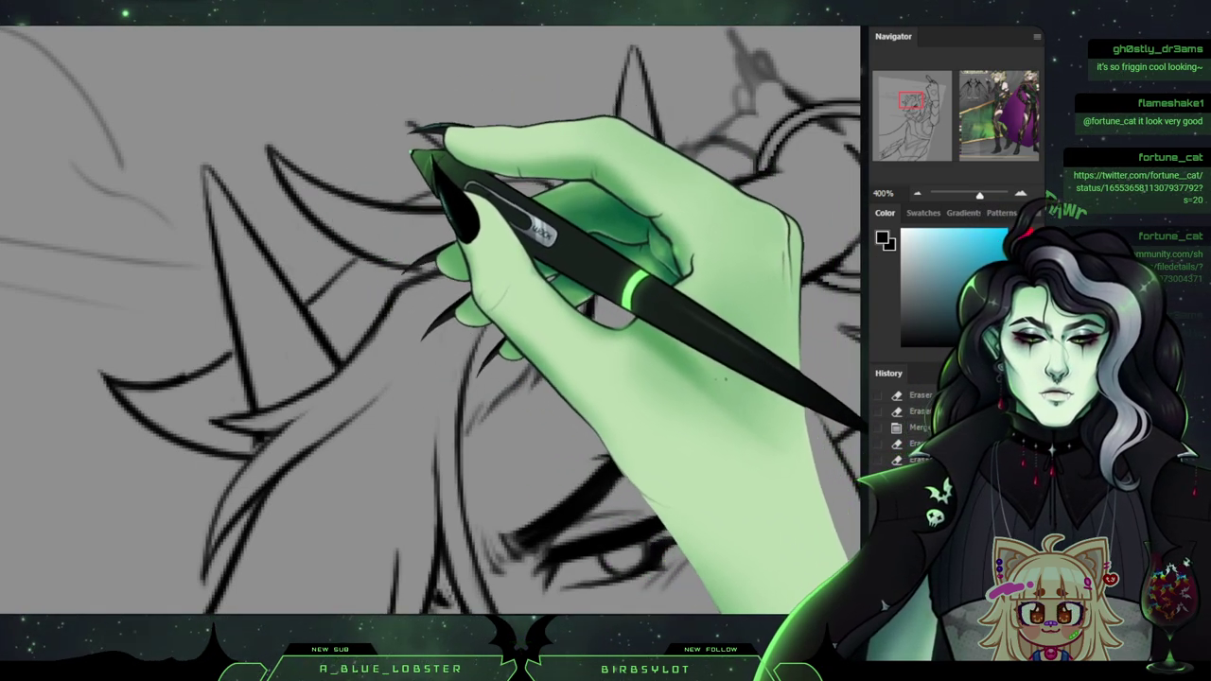
# Reshape the upper tuft into a slimmer lock with an upturned tip, re-inking its lower curve and erasing the excess lines.
pyautogui.moveTo(412, 151)
pyautogui.mouseDown()
pyautogui.moveTo(480, 195)
pyautogui.moveTo(557, 183)
pyautogui.moveTo(536, 237)
pyautogui.mouseUp()
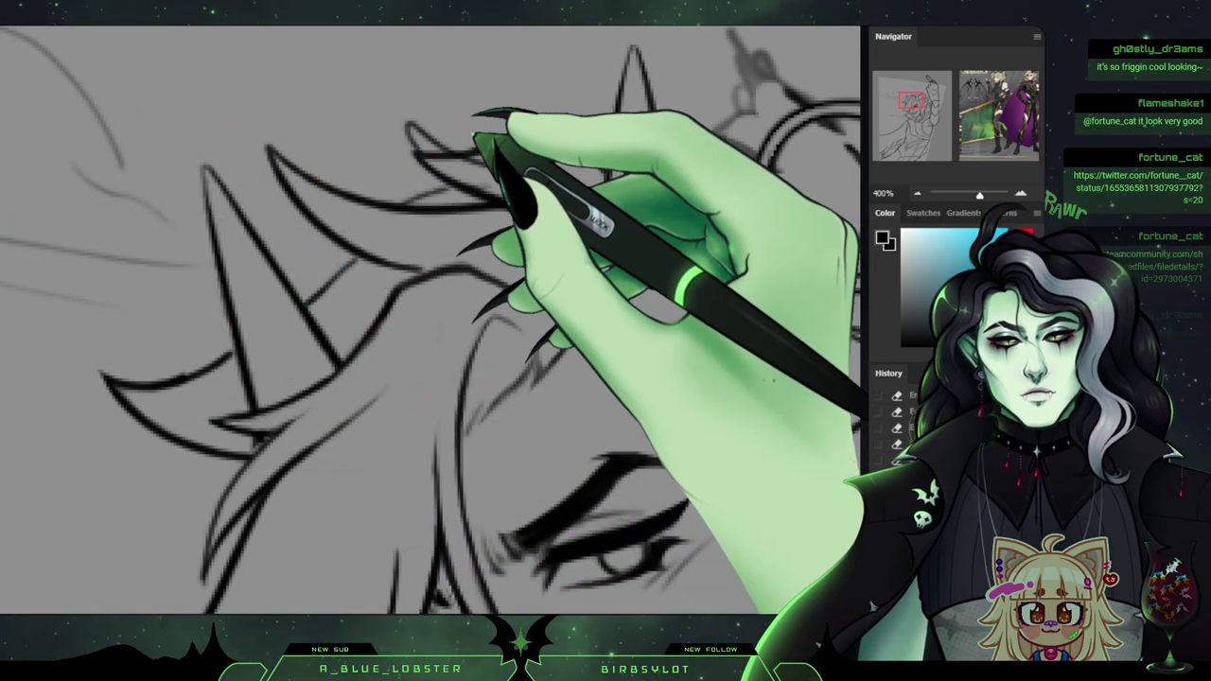
pyautogui.moveTo(439, 140)
pyautogui.mouseDown()
pyautogui.moveTo(547, 194)
pyautogui.moveTo(532, 175)
pyautogui.moveTo(556, 218)
pyautogui.moveTo(444, 174)
pyautogui.mouseUp()
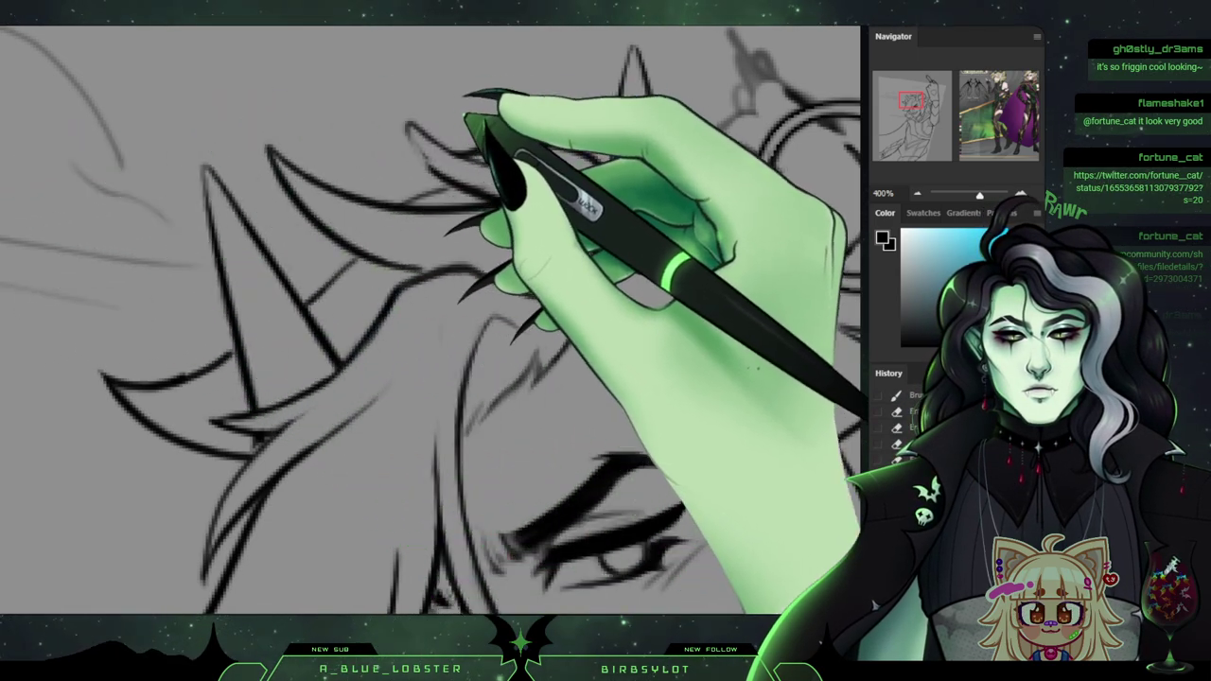
pyautogui.moveTo(408, 123)
pyautogui.mouseDown()
pyautogui.moveTo(445, 179)
pyautogui.moveTo(558, 260)
pyautogui.mouseUp()
pyautogui.hotkey('ctrl', '-')
pyautogui.hotkey('ctrl', '-')
pyautogui.hotkey('ctrl', '-')
pyautogui.hotkey('ctrl', '-')
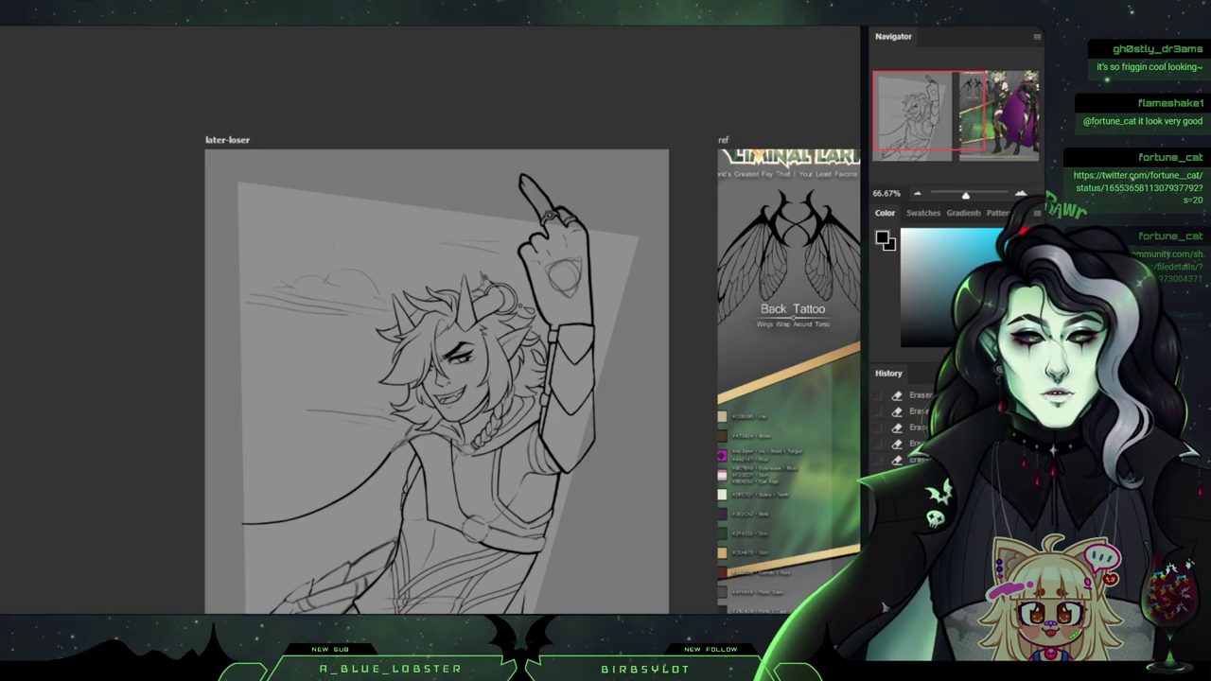
# Extend the upper tuft's top edge toward the tall horn and add inner strand lines running down beside it.
pyautogui.scroll(5, 445, 350)
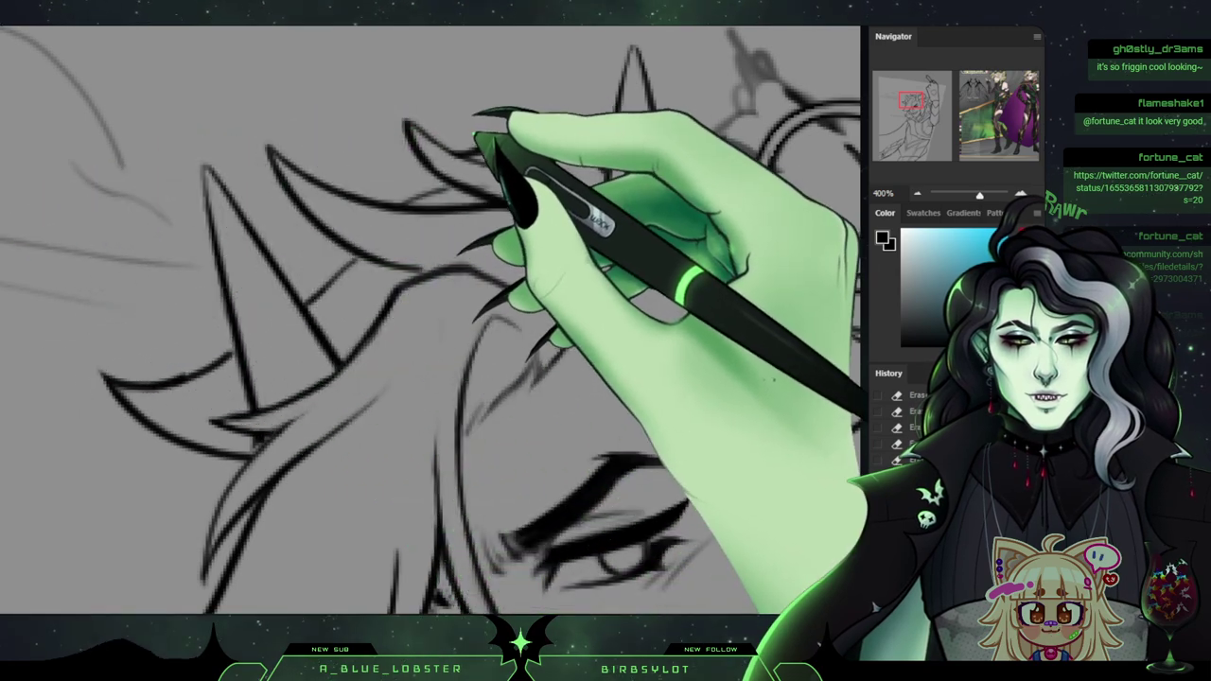
pyautogui.moveTo(481, 144); pyautogui.dragTo(598, 163)
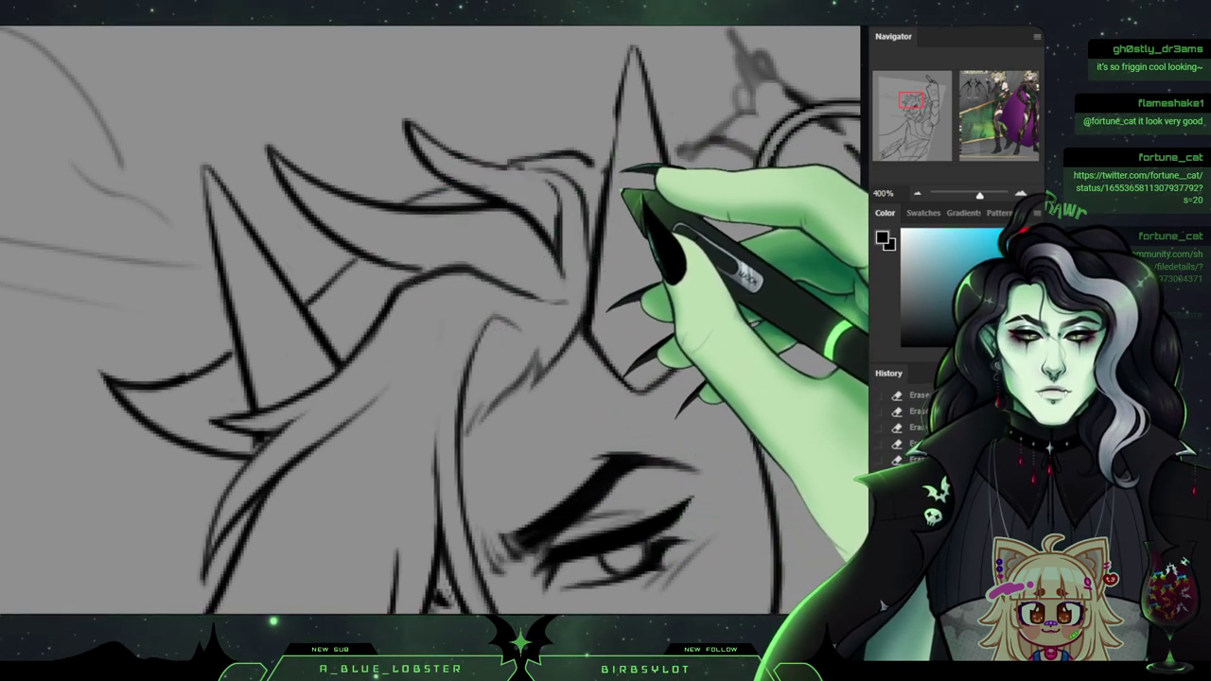
pyautogui.hotkey('ctrl', '-')
pyautogui.hotkey('ctrl', '-')
pyautogui.hotkey('ctrl', '-')
pyautogui.hotkey('ctrl', '-')
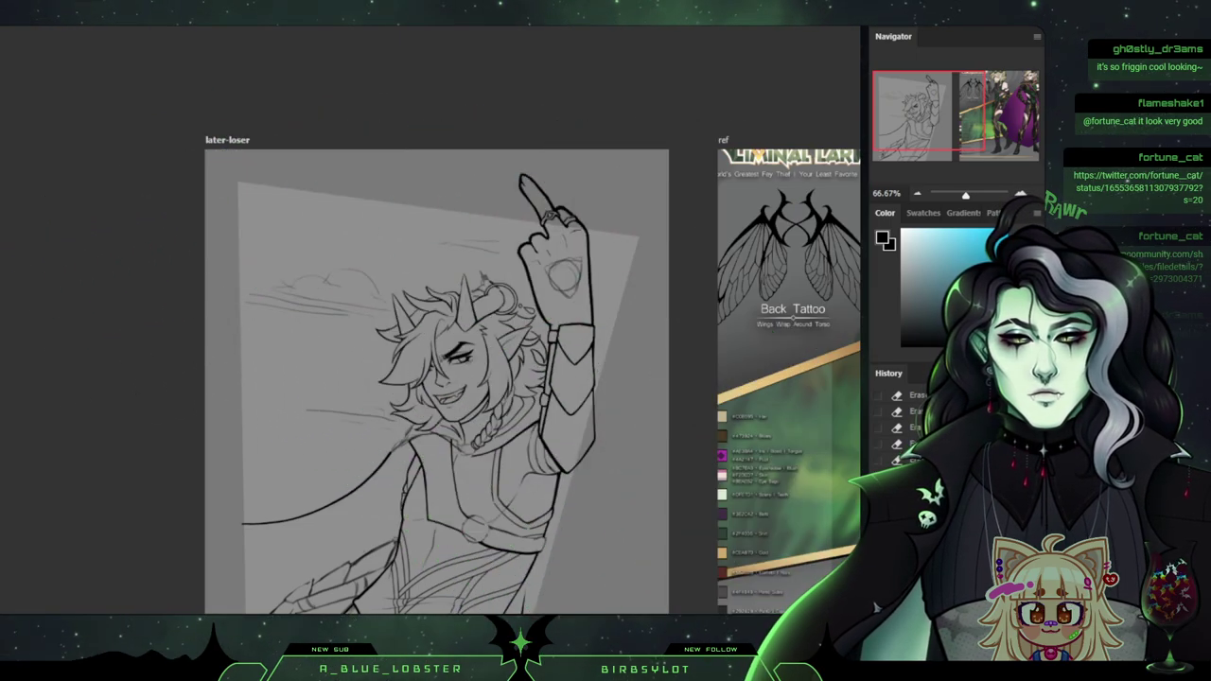
# Inspect the redrawn upper tuft and its join with the tall horn up close, comparing it with the whole figure.
pyautogui.hotkey('ctrl', '+')
pyautogui.hotkey('ctrl', '+')
pyautogui.hotkey('ctrl', '+')
pyautogui.hotkey('ctrl', '+')
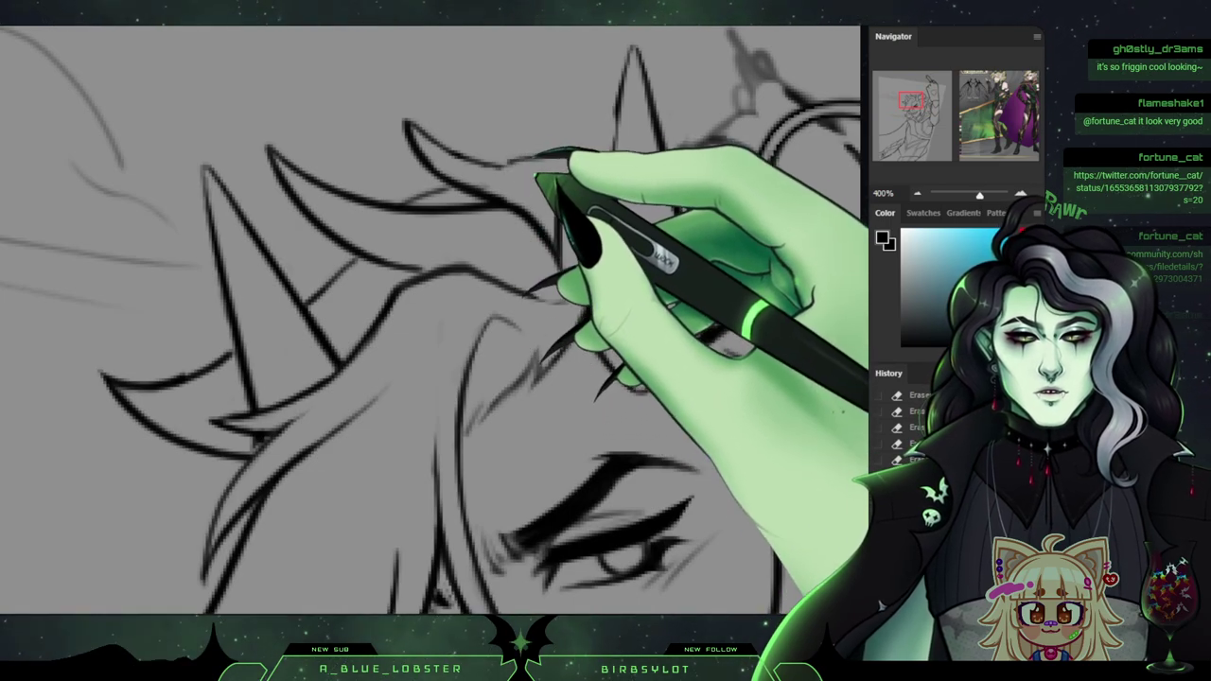
pyautogui.hotkey('ctrl', '-')
pyautogui.hotkey('ctrl', '-')
pyautogui.hotkey('ctrl', '-')
pyautogui.hotkey('ctrl', '-')
pyautogui.hotkey('ctrl', '-')
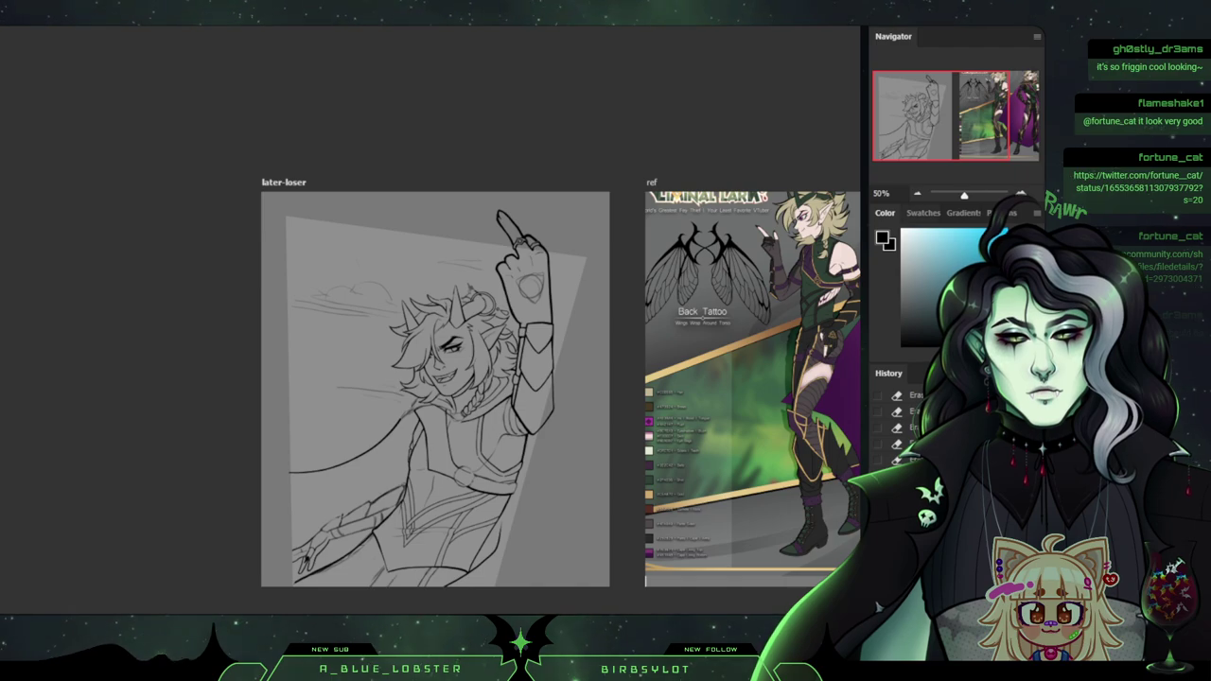
pyautogui.hotkey('ctrl', '+')
pyautogui.hotkey('ctrl', '+')
pyautogui.hotkey('ctrl', '+')
pyautogui.hotkey('ctrl', '+')
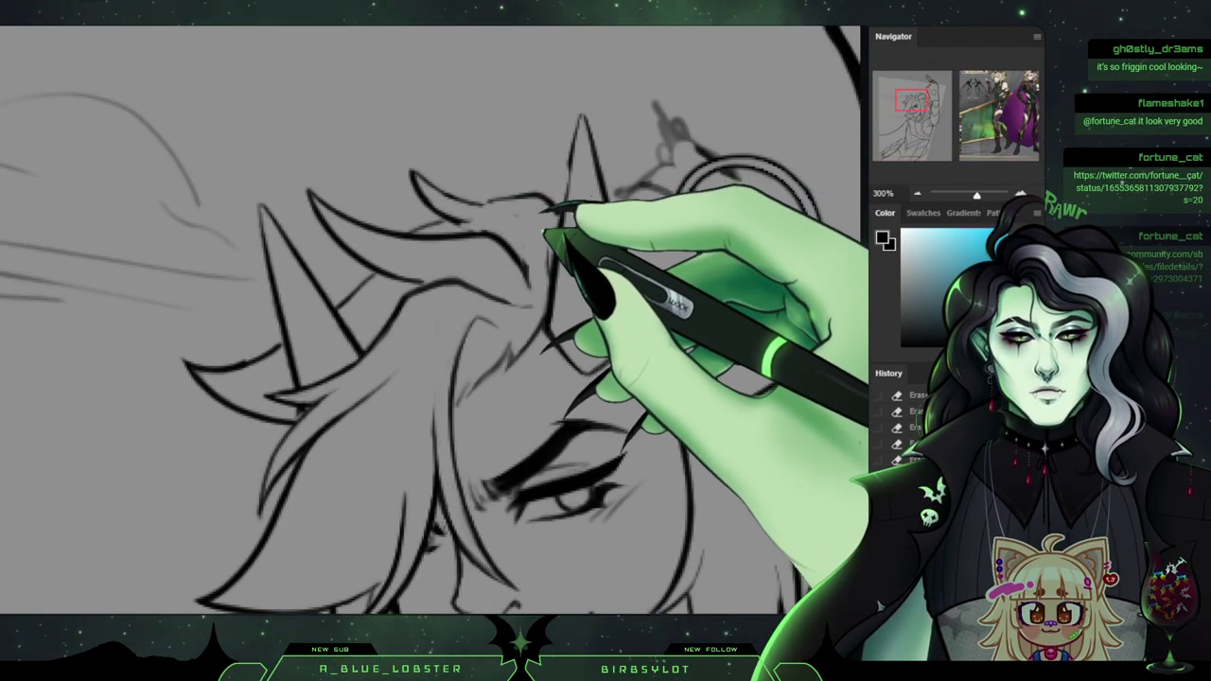
# Examine the full figure's line art beside the reference sheet, checking how the hair and horns read at overall scale.
pyautogui.hotkey('ctrl', '-')
pyautogui.hotkey('ctrl', '-')
pyautogui.hotkey('ctrl', '-')
pyautogui.hotkey('ctrl', '-')
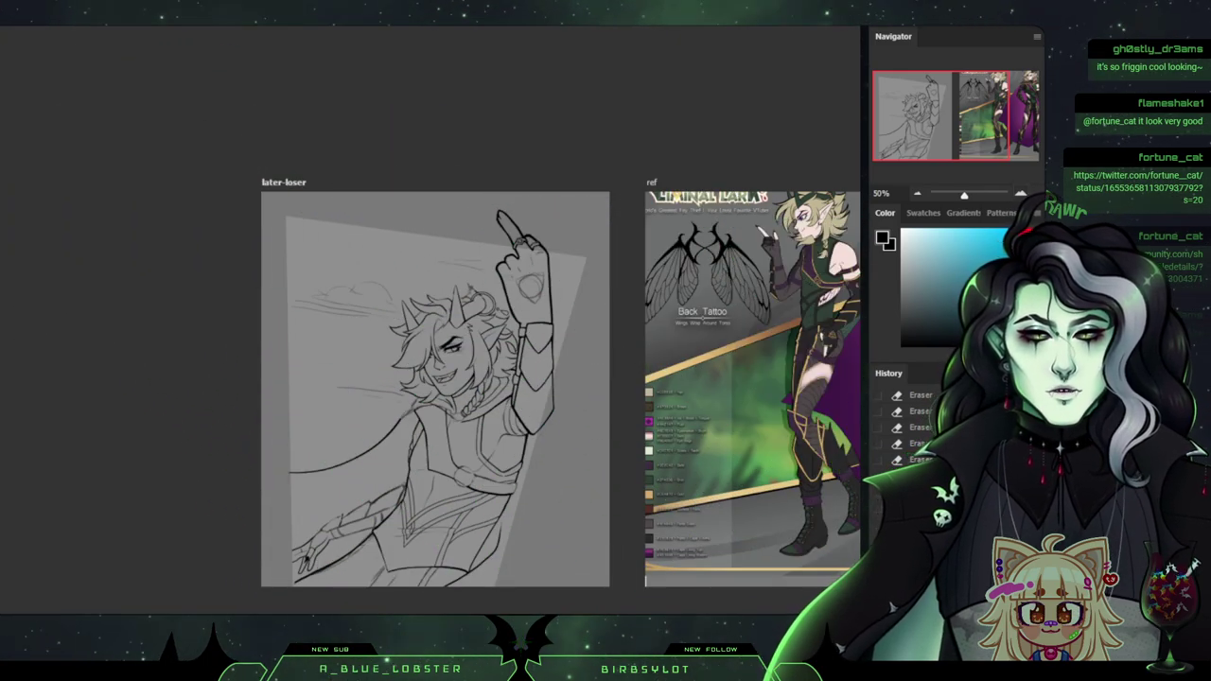
pyautogui.hotkey('ctrl', '+')
pyautogui.hotkey('ctrl', '+')
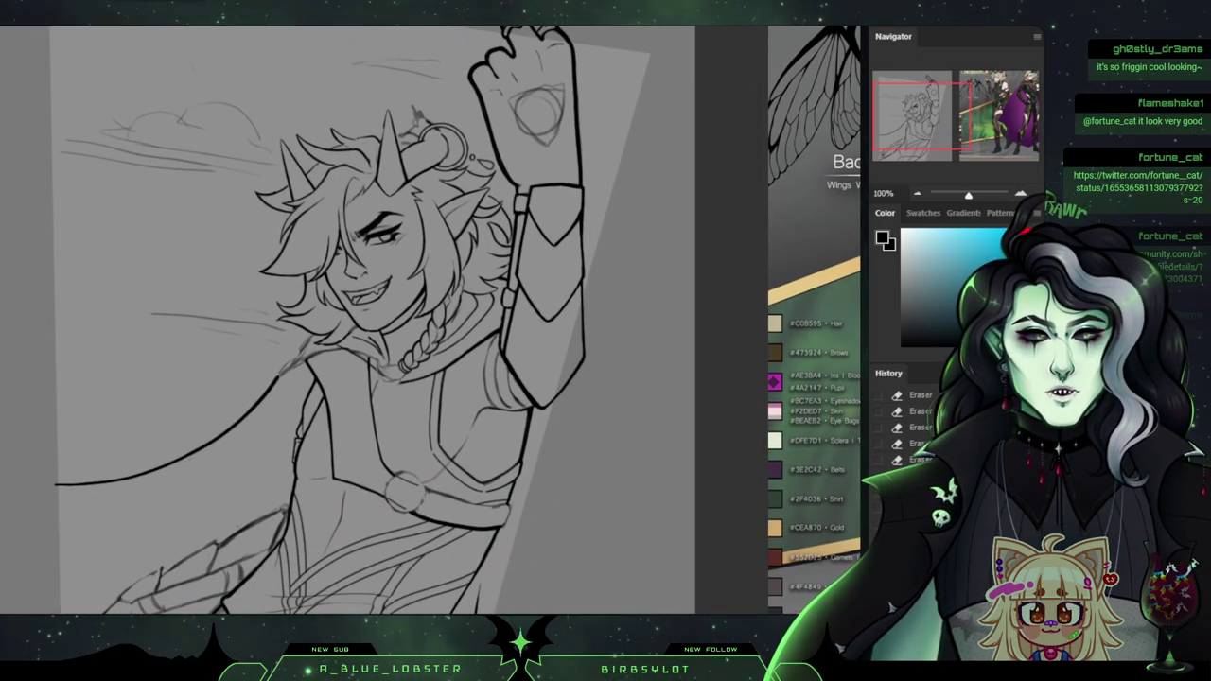
pyautogui.scroll(1, 378, 322)
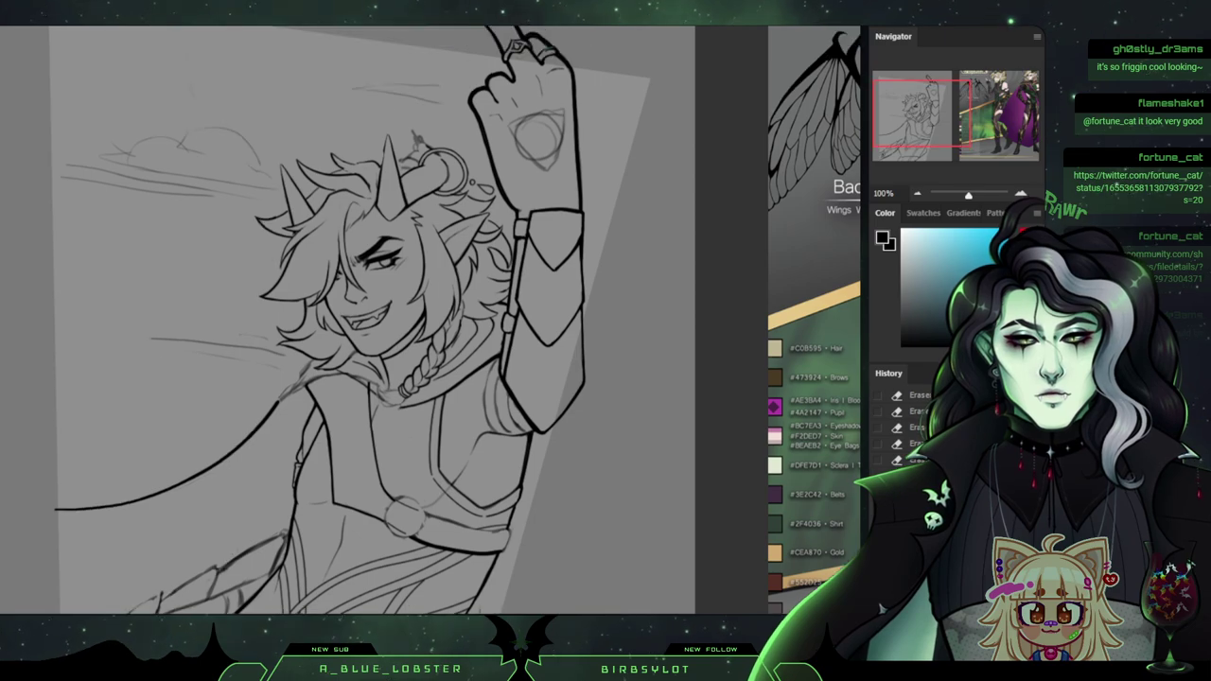
pyautogui.hotkey('ctrl', '-')
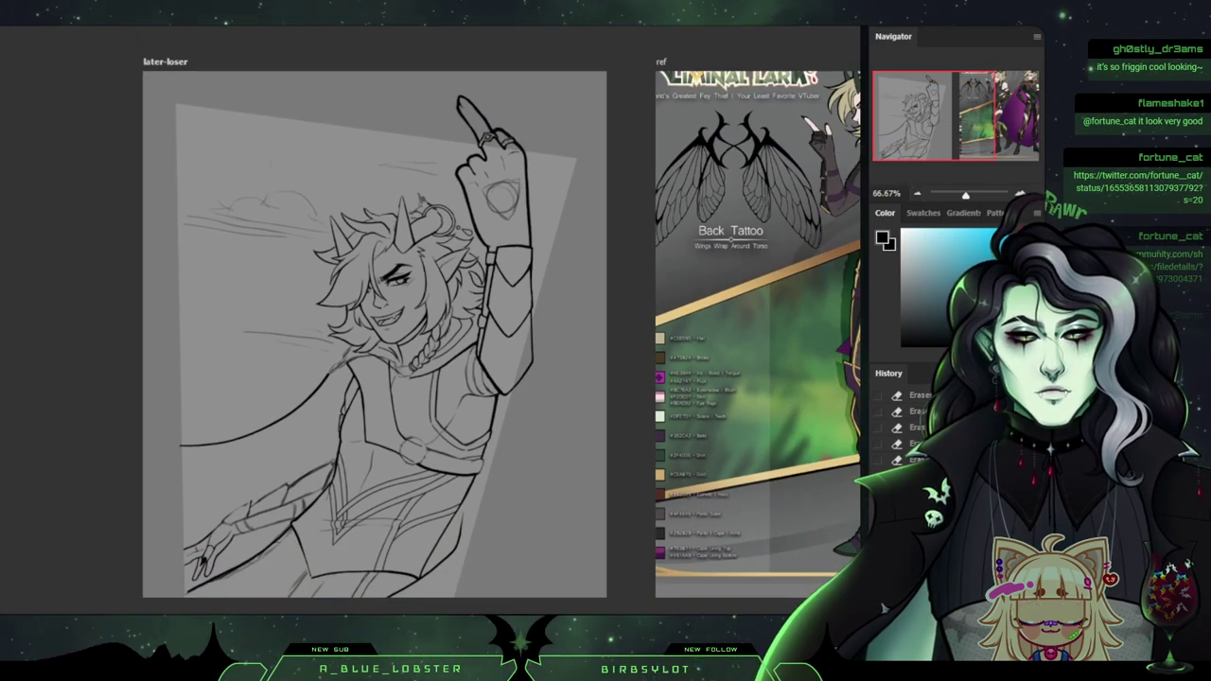